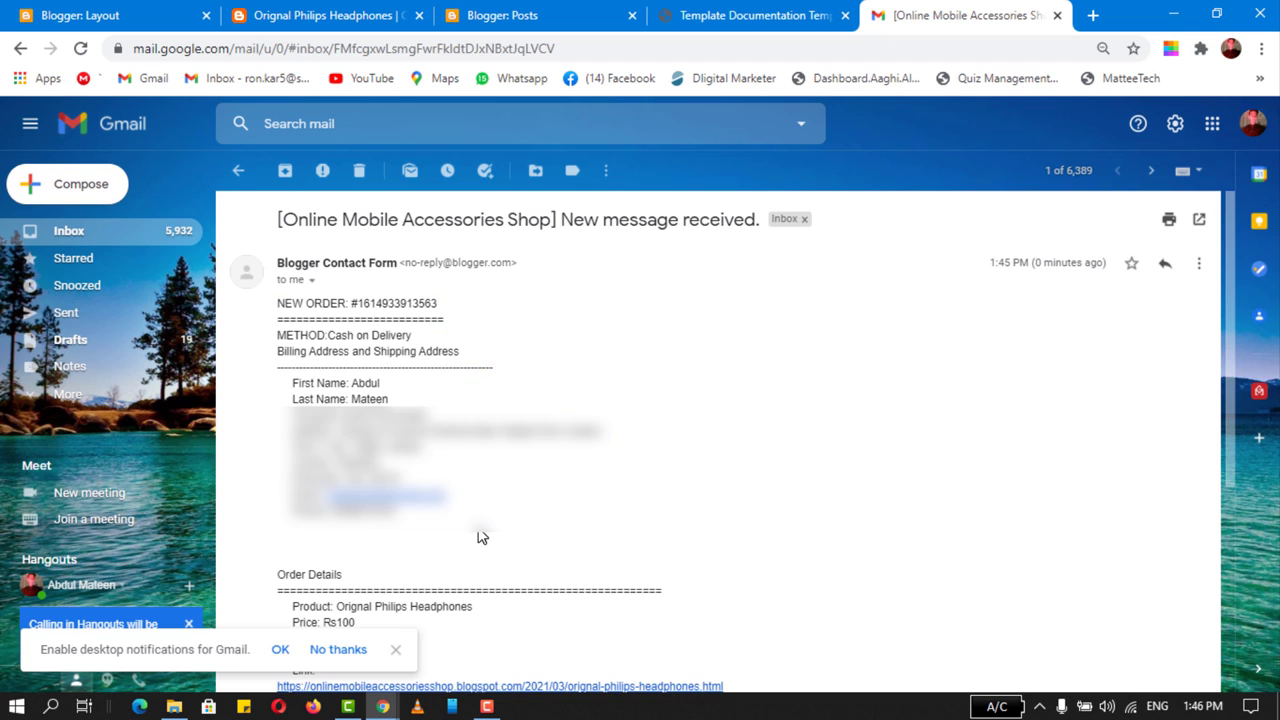
- Review the product lines in the order email and view the linked product page in a new tab
scroll(479, 538, down, 2)
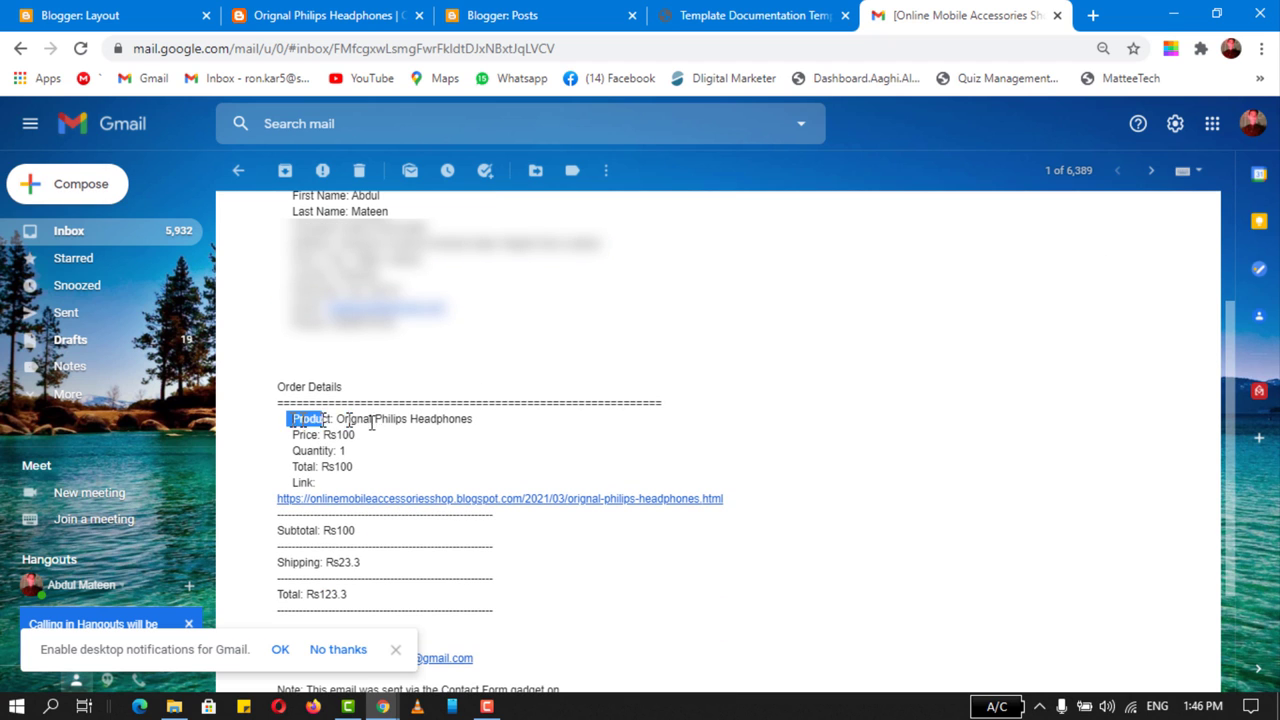
drag(371, 424, 418, 470)
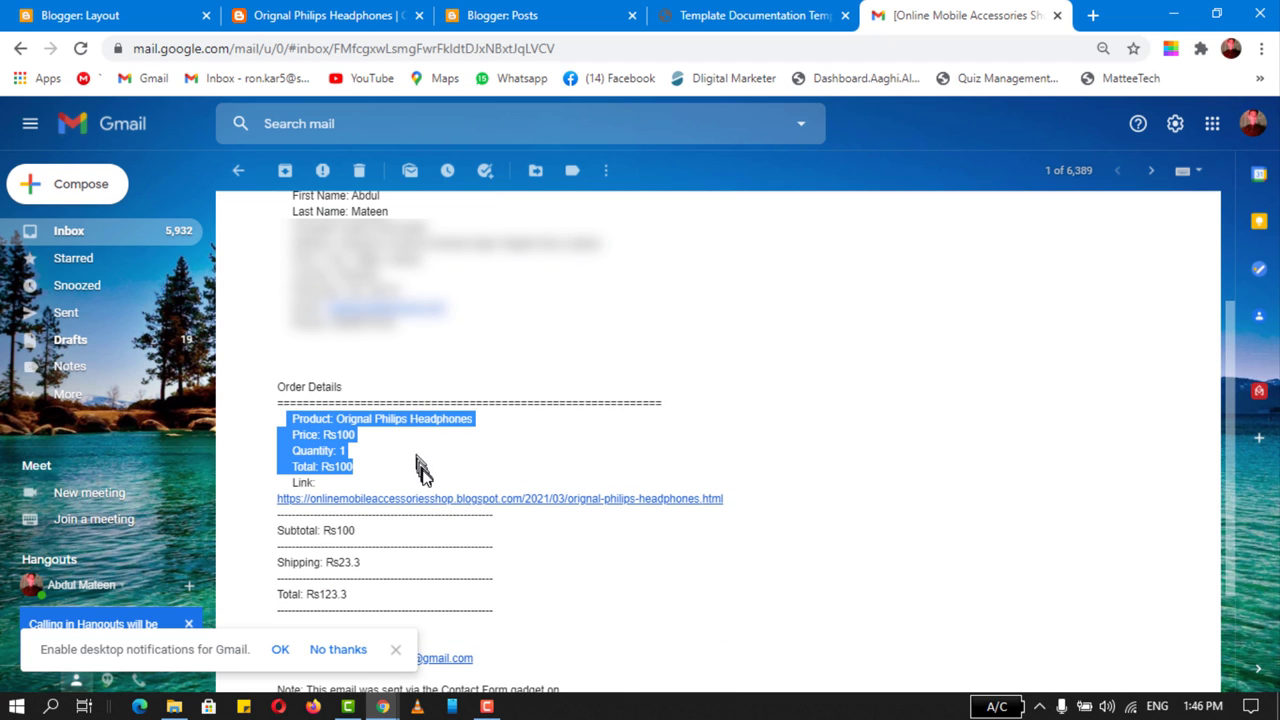
right_click(561, 503)
click(645, 307)
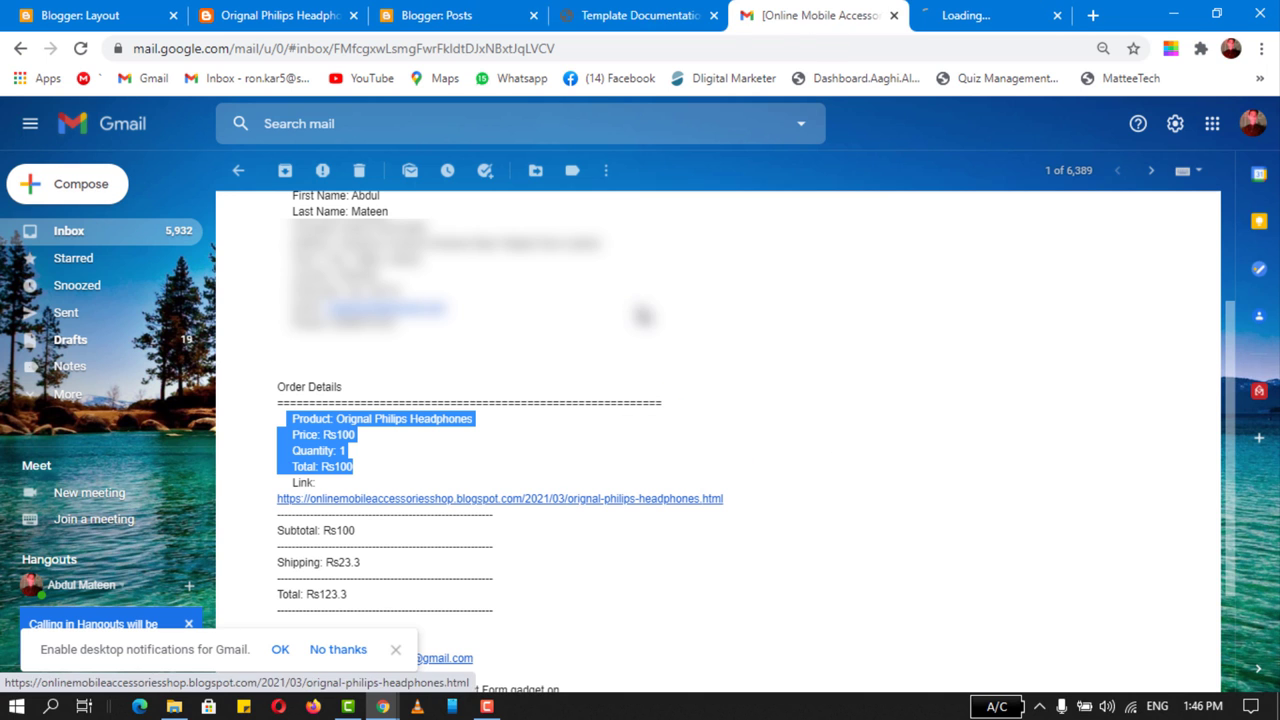
click(938, 12)
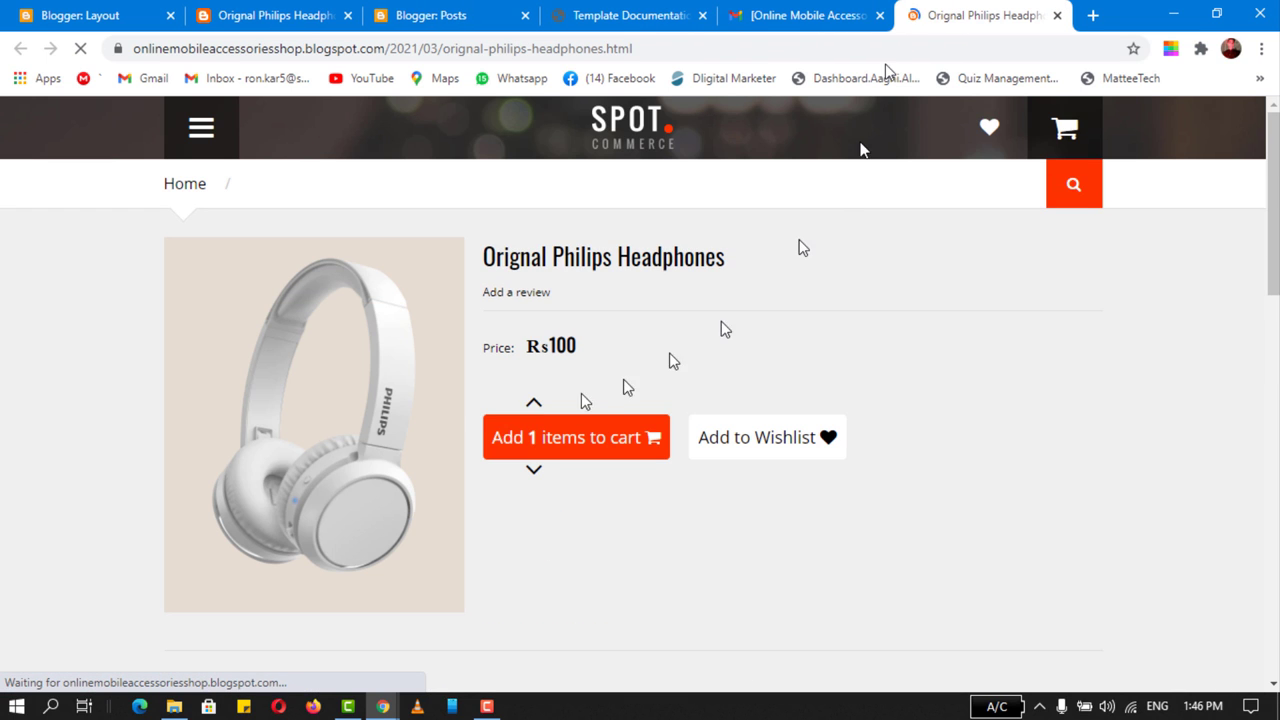
click(806, 12)
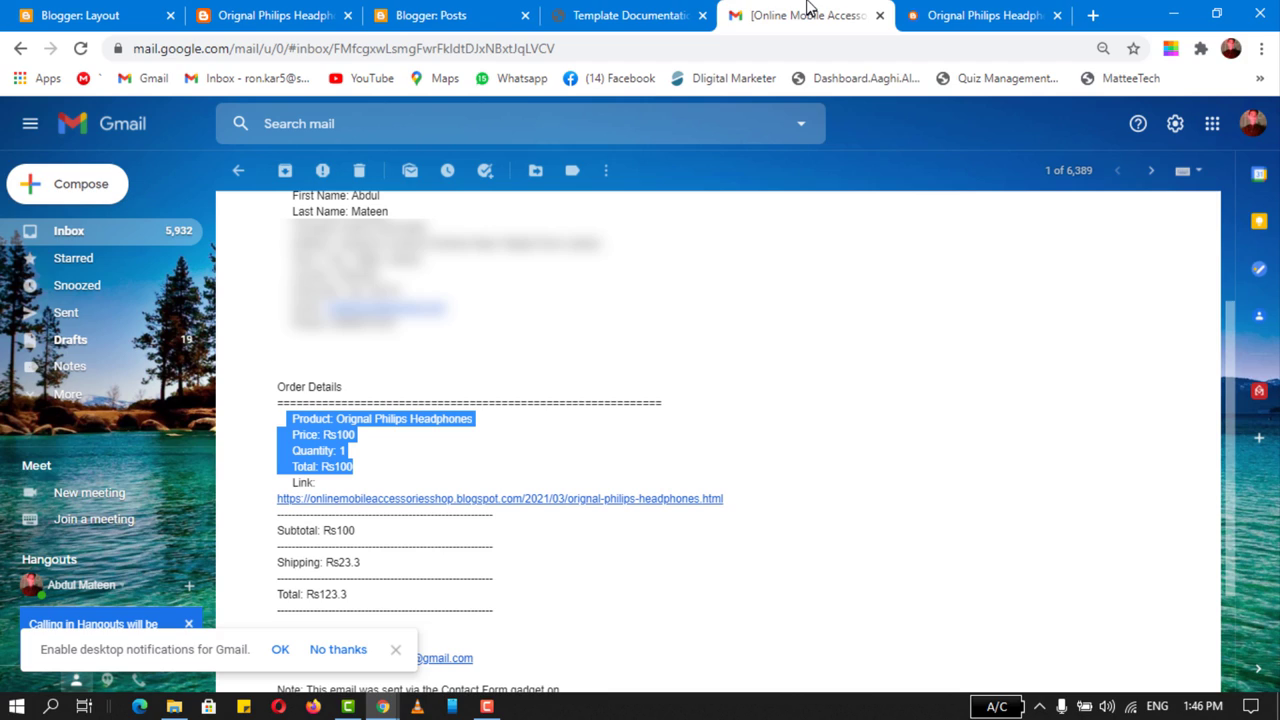
- Review the subtotal, shipping and total lines of the order email
scroll(430, 490, down, 2)
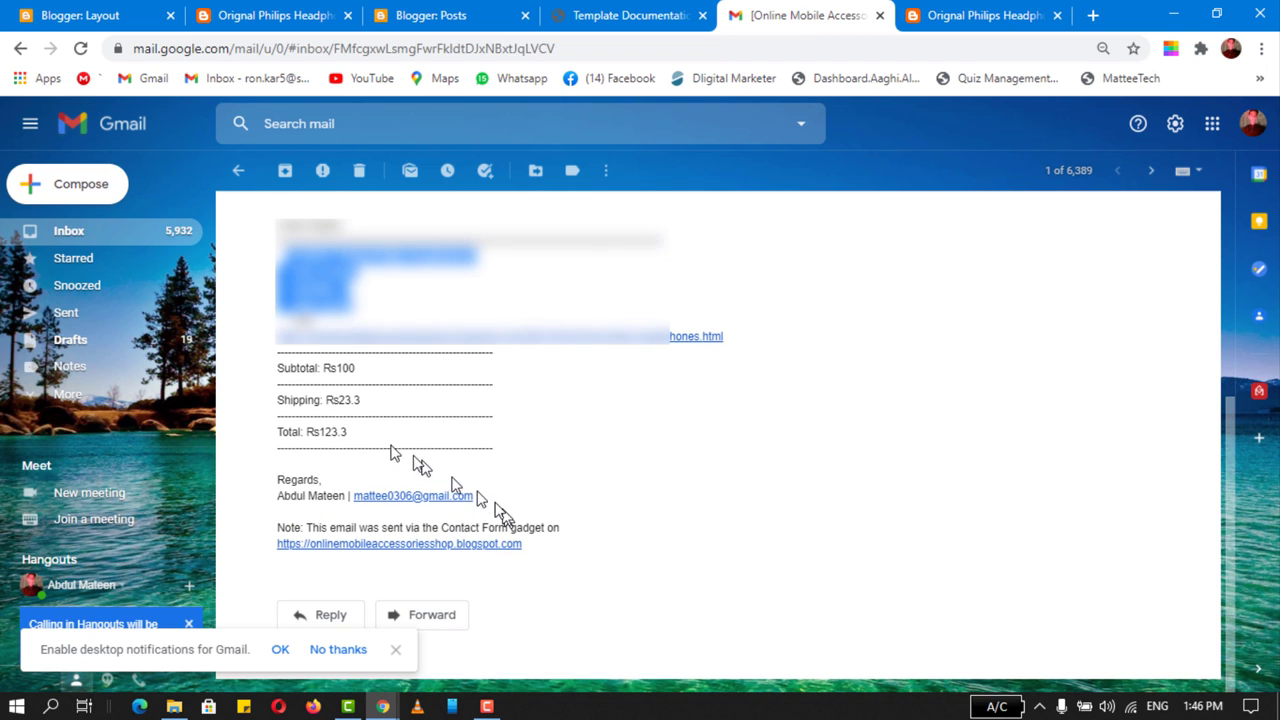
drag(278, 368, 424, 450)
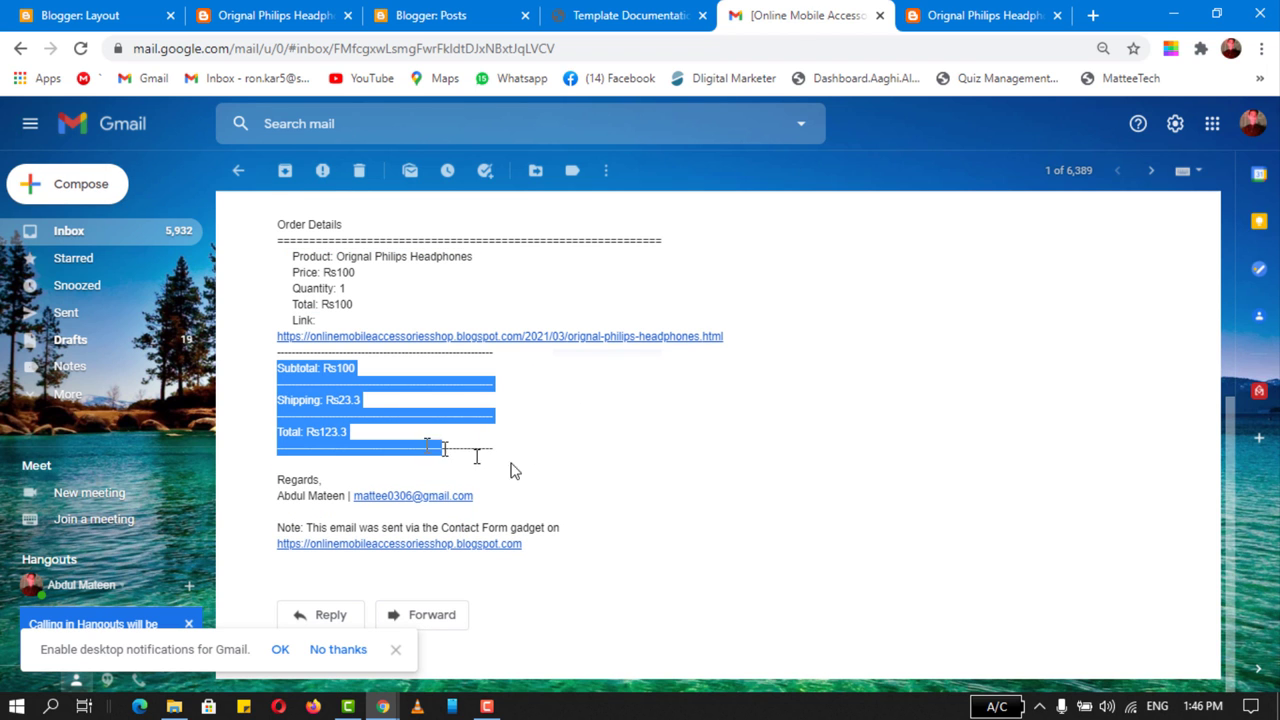
scroll(546, 474, up, 4)
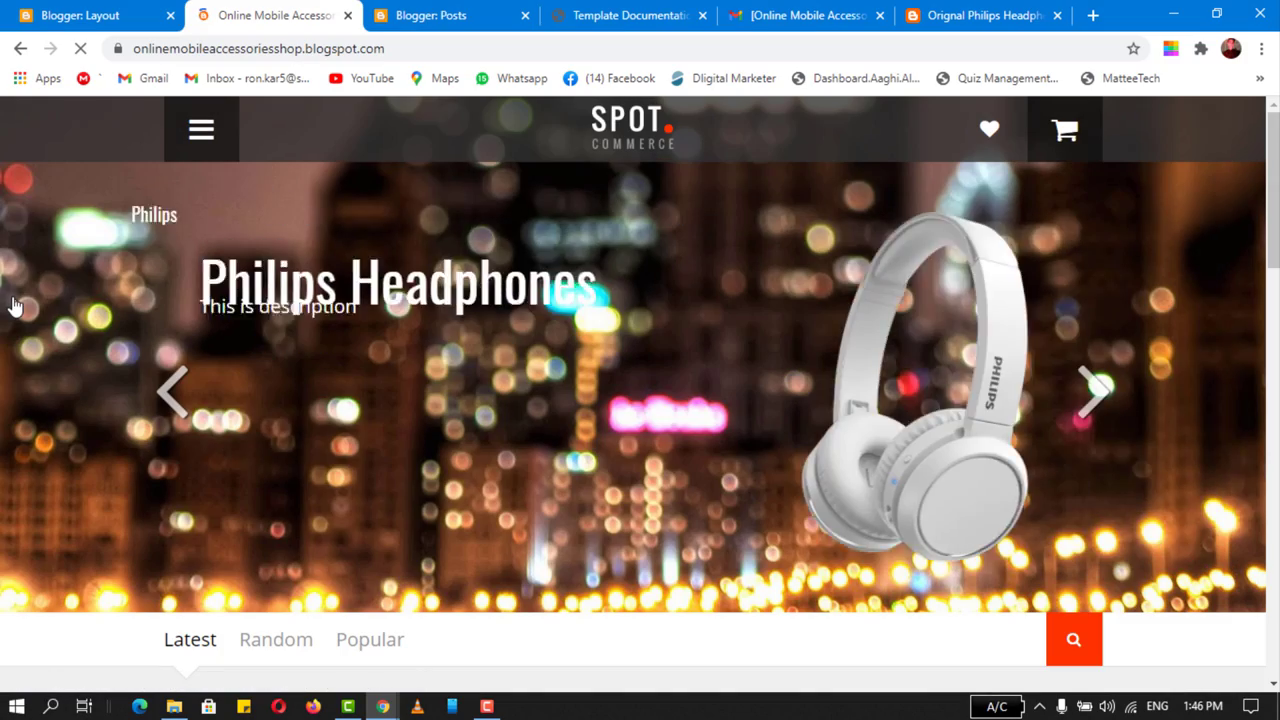
- Look through the demo shop's home page from the product grid to the contact form, collections and footer
scroll(12, 300, down, 4)
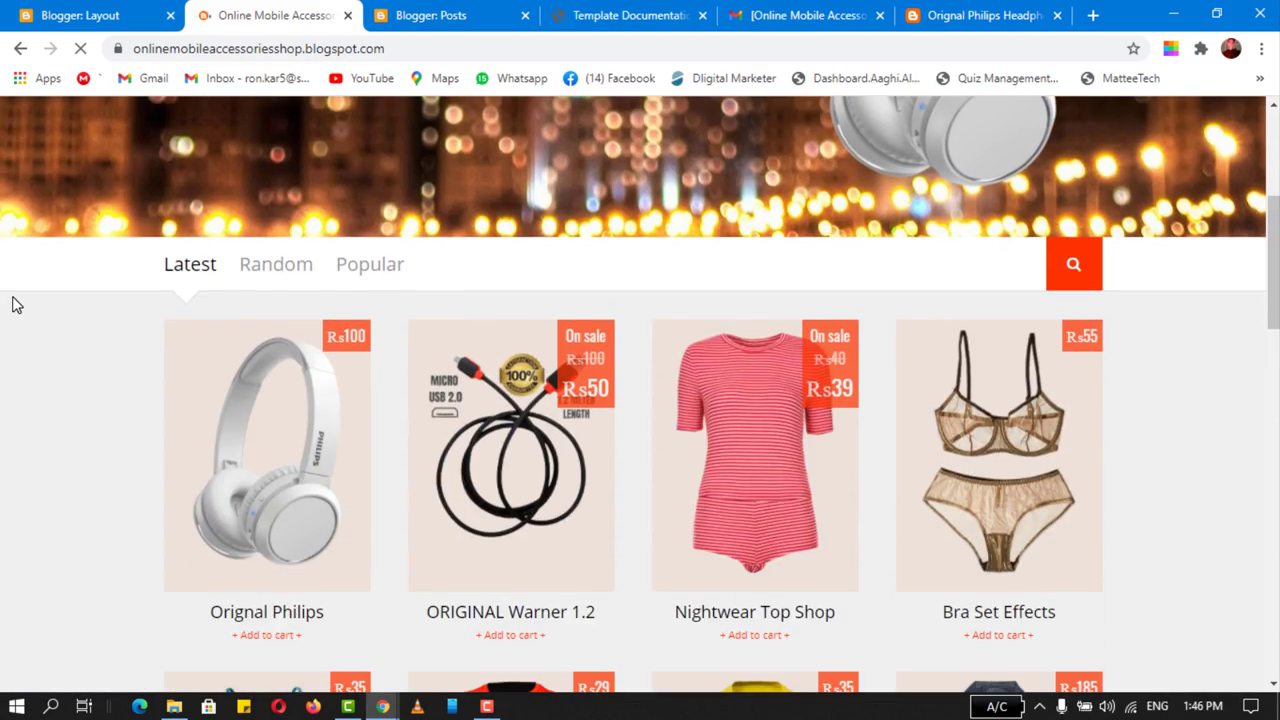
scroll(12, 304, down, 8)
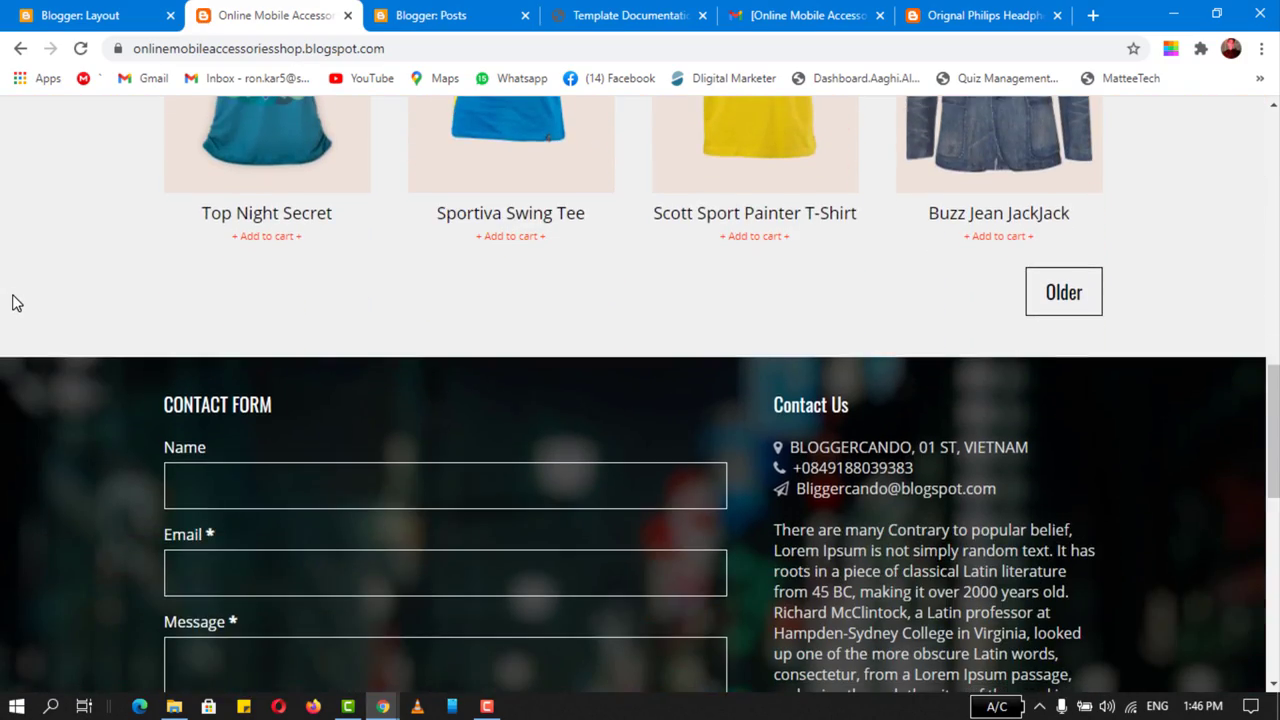
scroll(14, 304, down, 8)
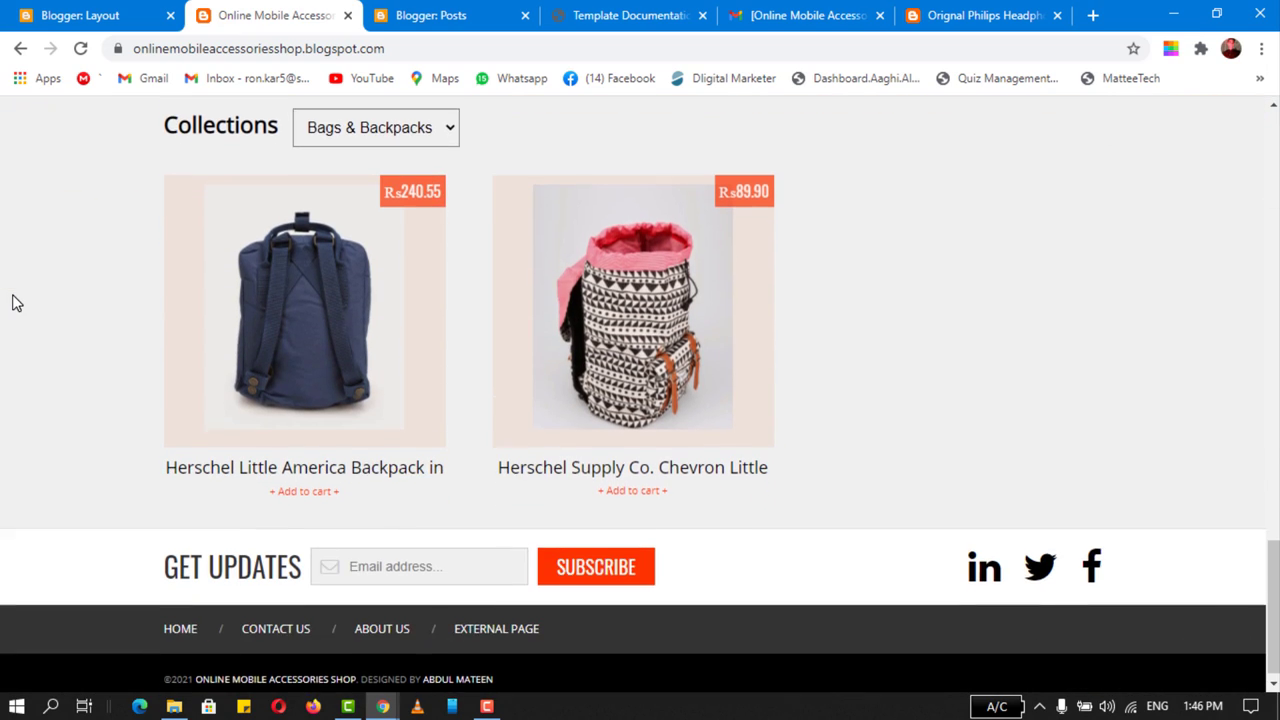
scroll(14, 304, down, 1)
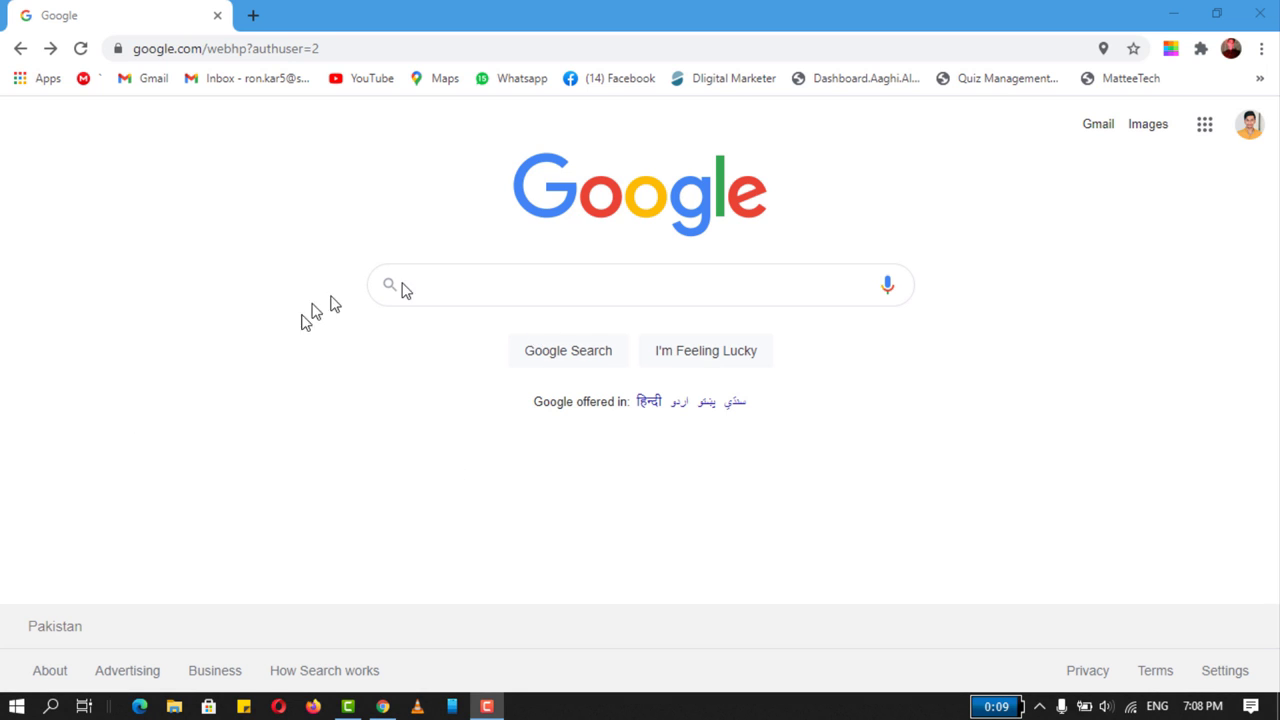
- Search Google for "blogger" and open the Blogger.com result
click(579, 282)
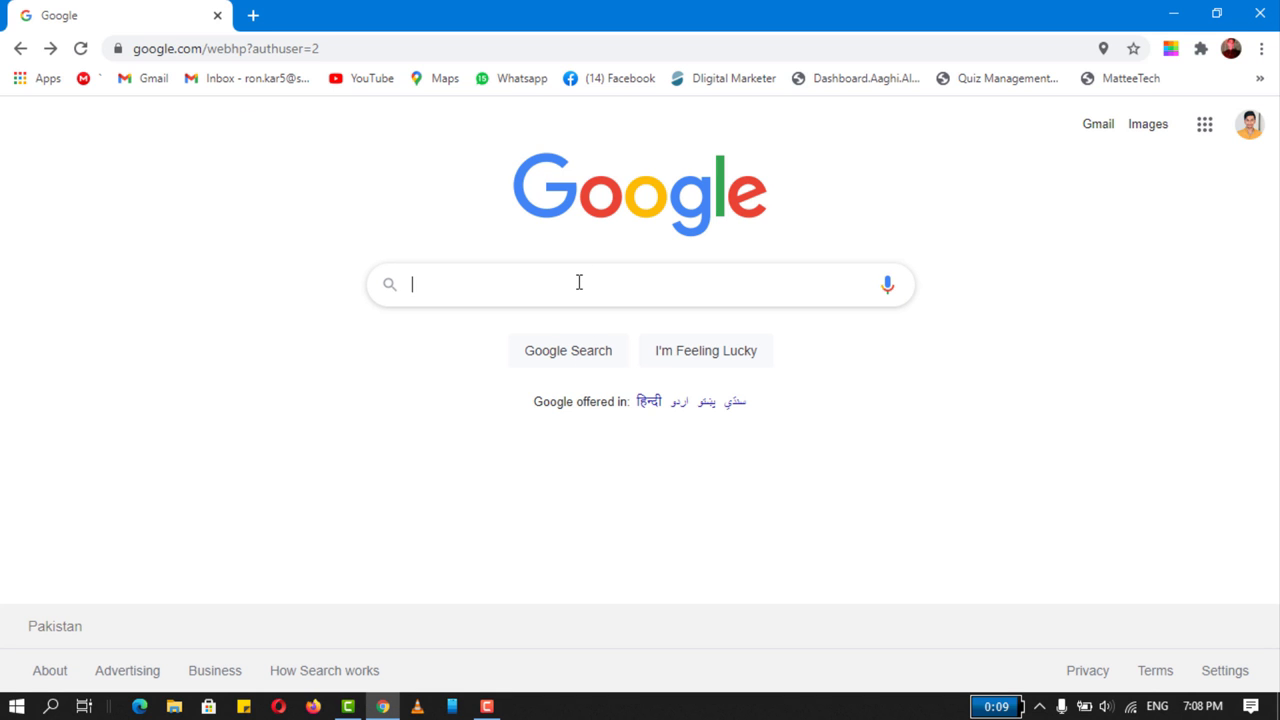
text(blogger)
key(Return)
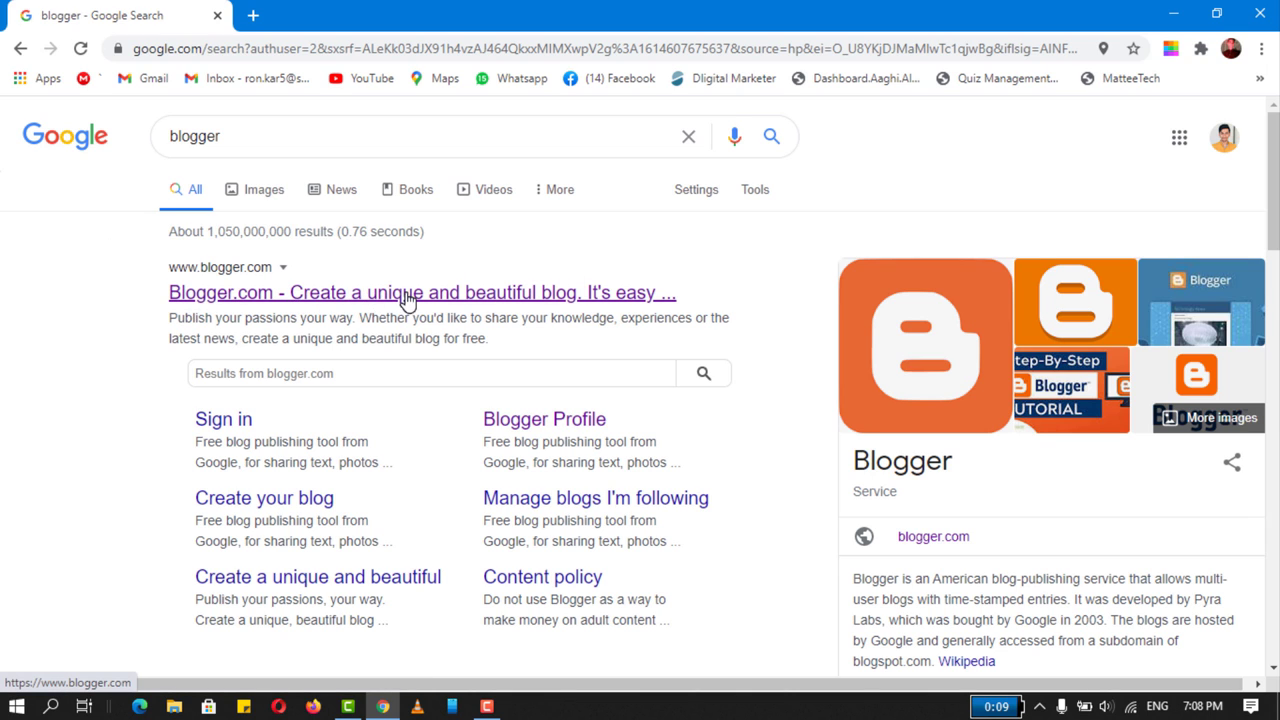
click(250, 298)
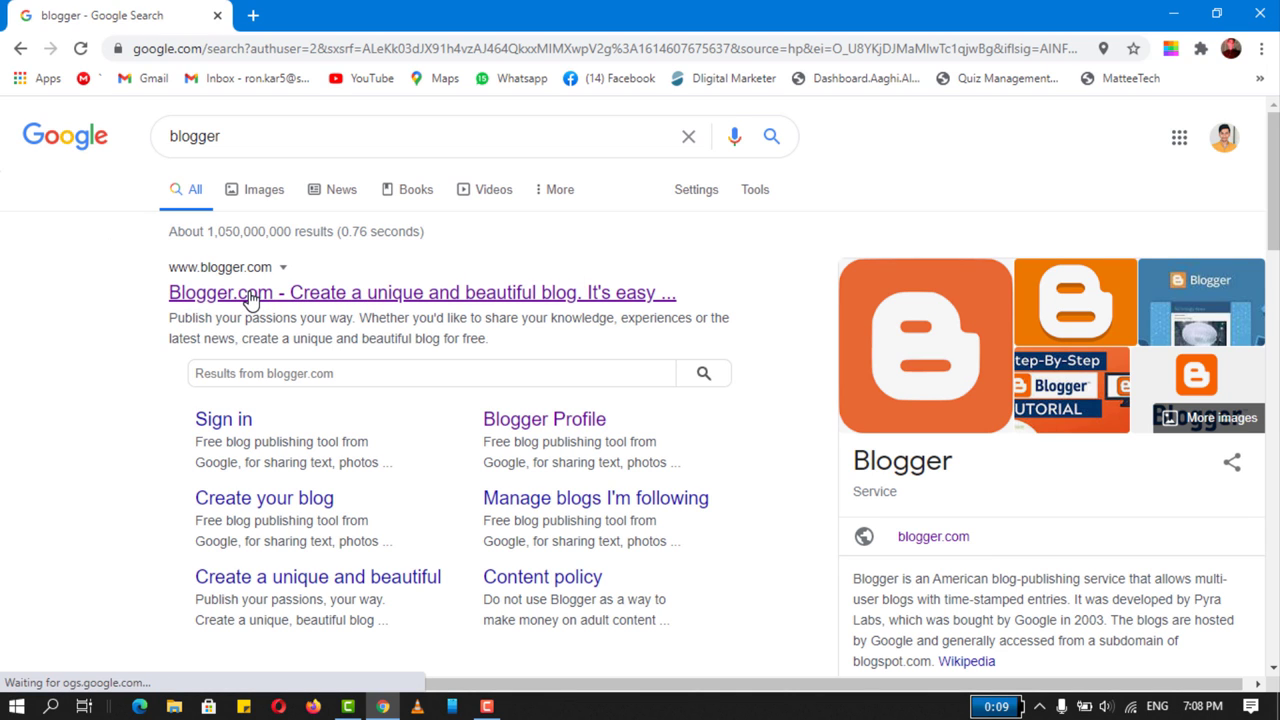
click(250, 298)
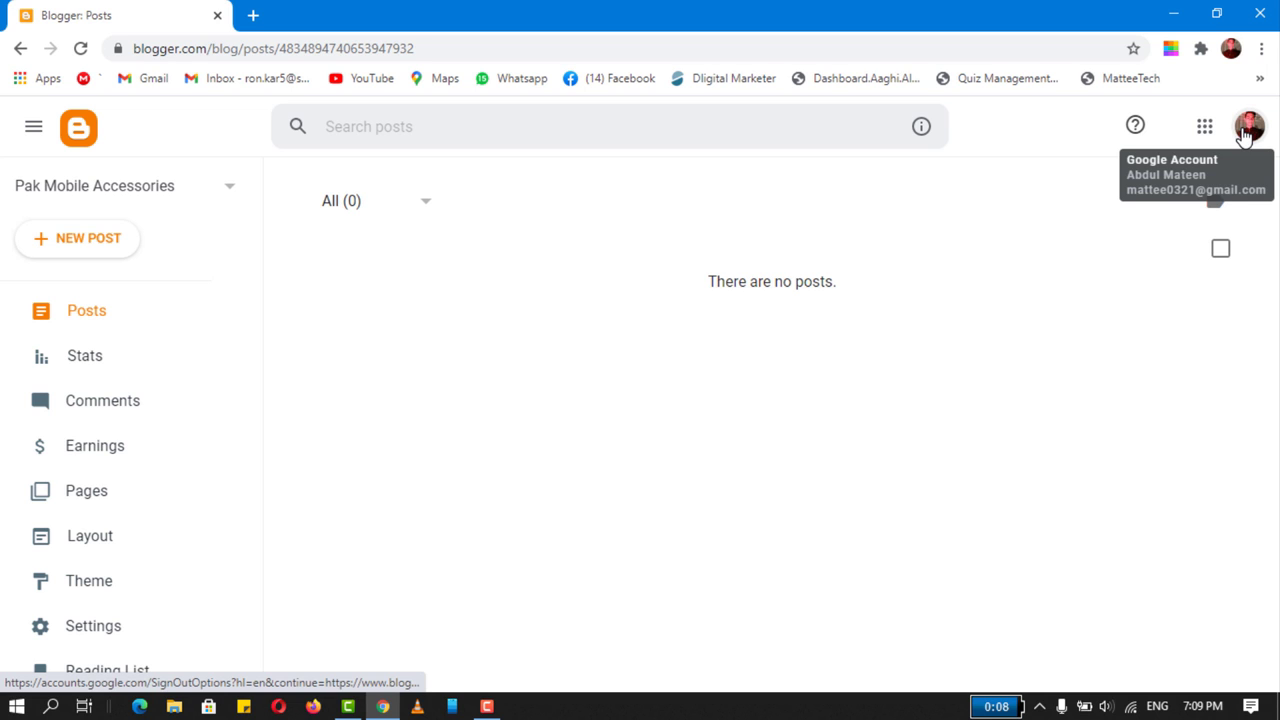
- Start a new blog titled "Online Shop" and continue to its web address
click(203, 187)
scroll(120, 420, down, 2)
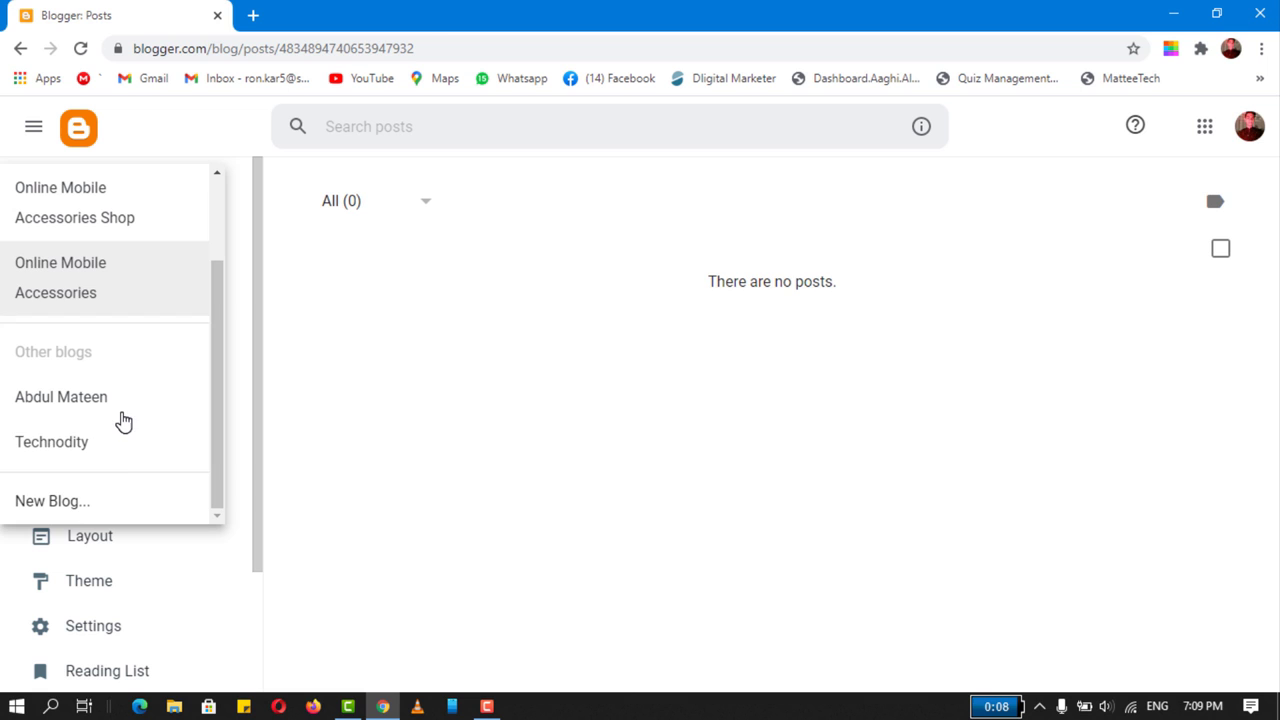
click(50, 508)
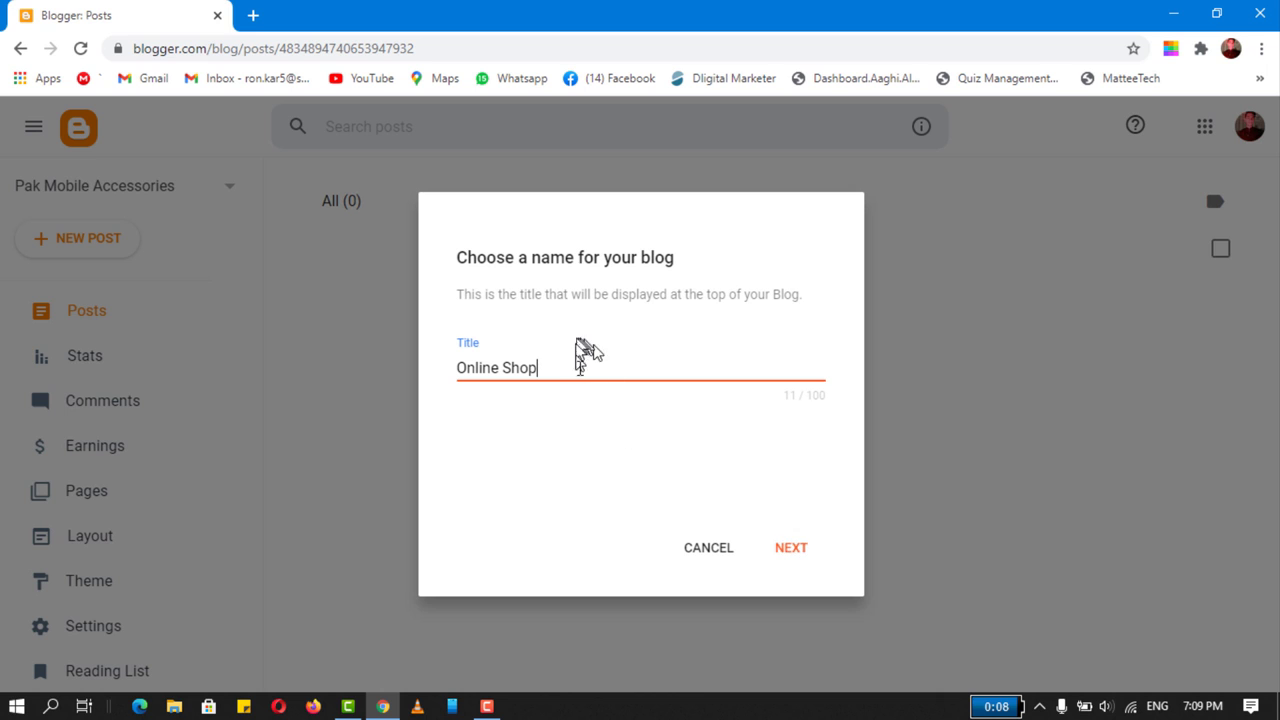
click(777, 560)
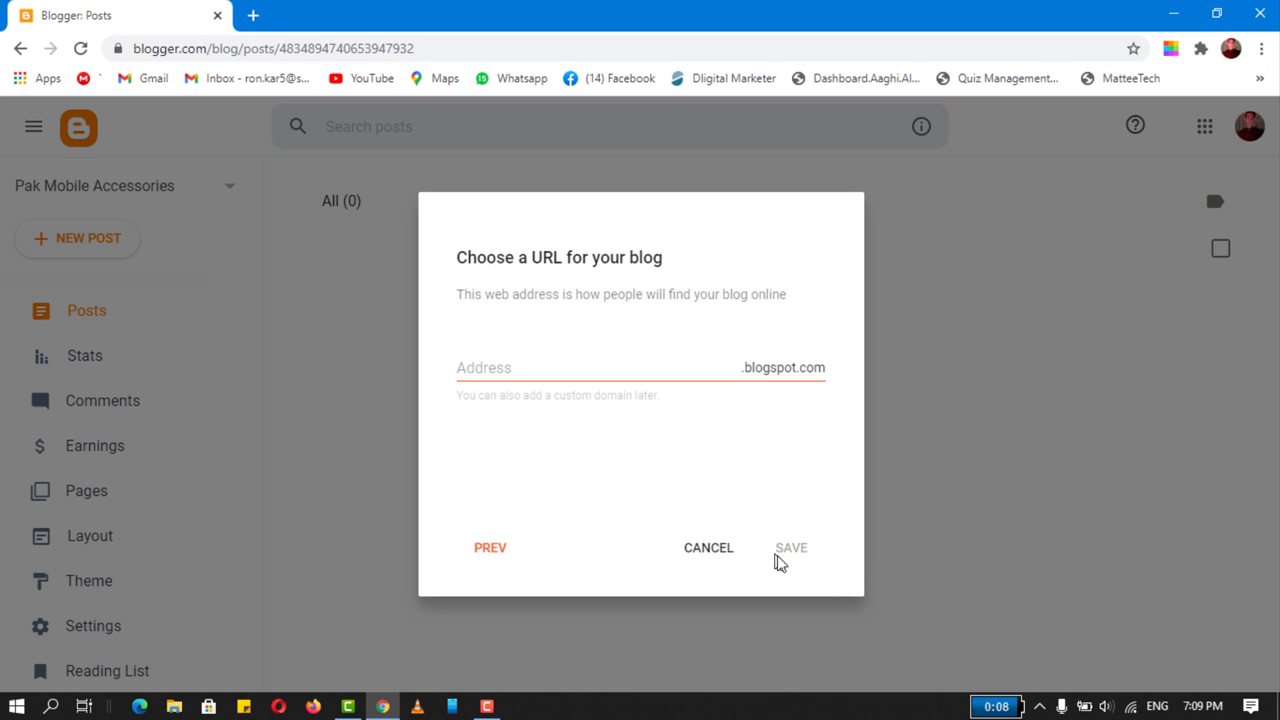
- Try "onlineshop" and "onlineshoppingstore" as the blog's web address and clear the entry
click(500, 369)
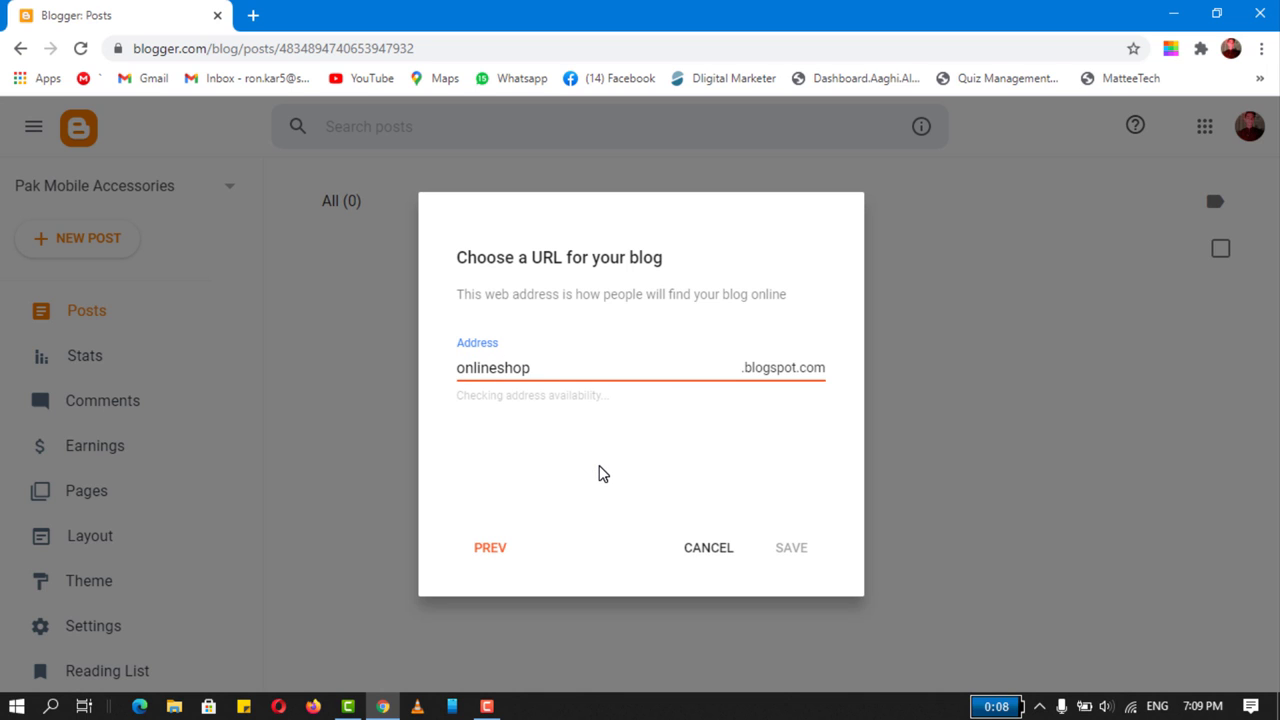
click(612, 406)
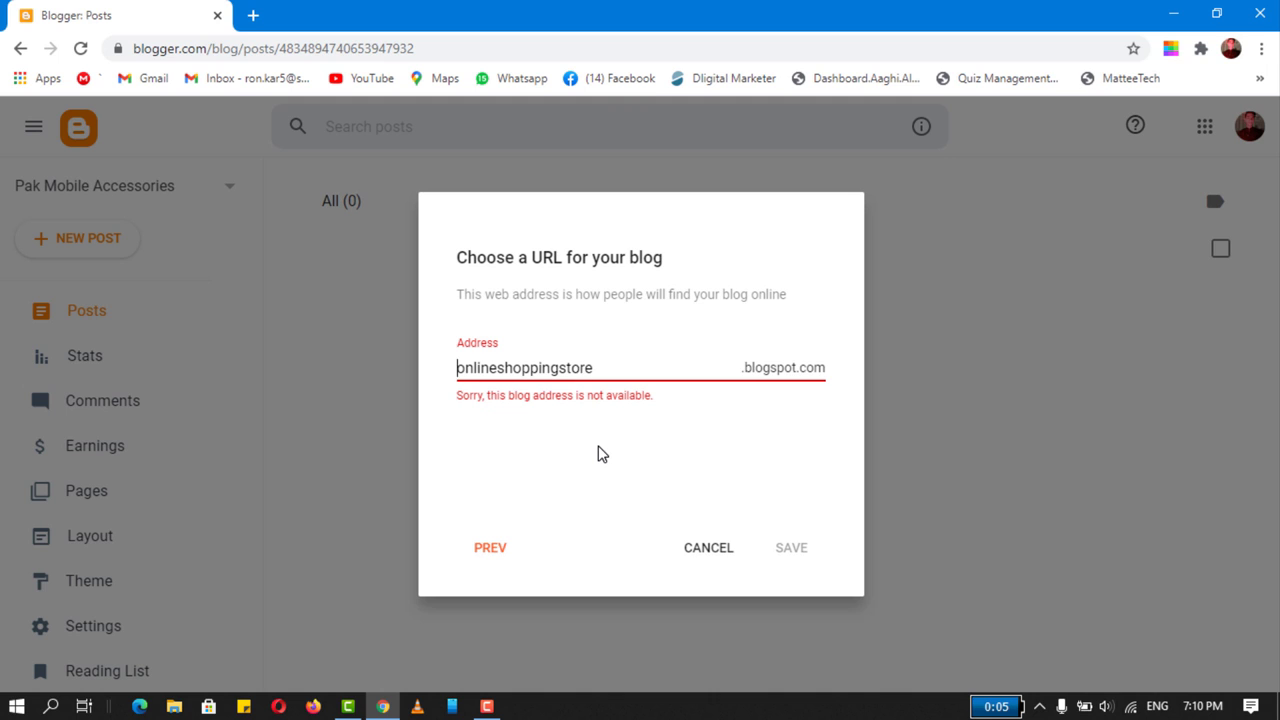
text(Pak)
key(Delete)
key(Delete)
key(Delete)
key(Delete)
key(Delete)
key(Delete)
key(Delete)
key(Delete)
key(Delete)
key(Delete)
key(Delete)
key(ctrl+a)
key(BackSpace)
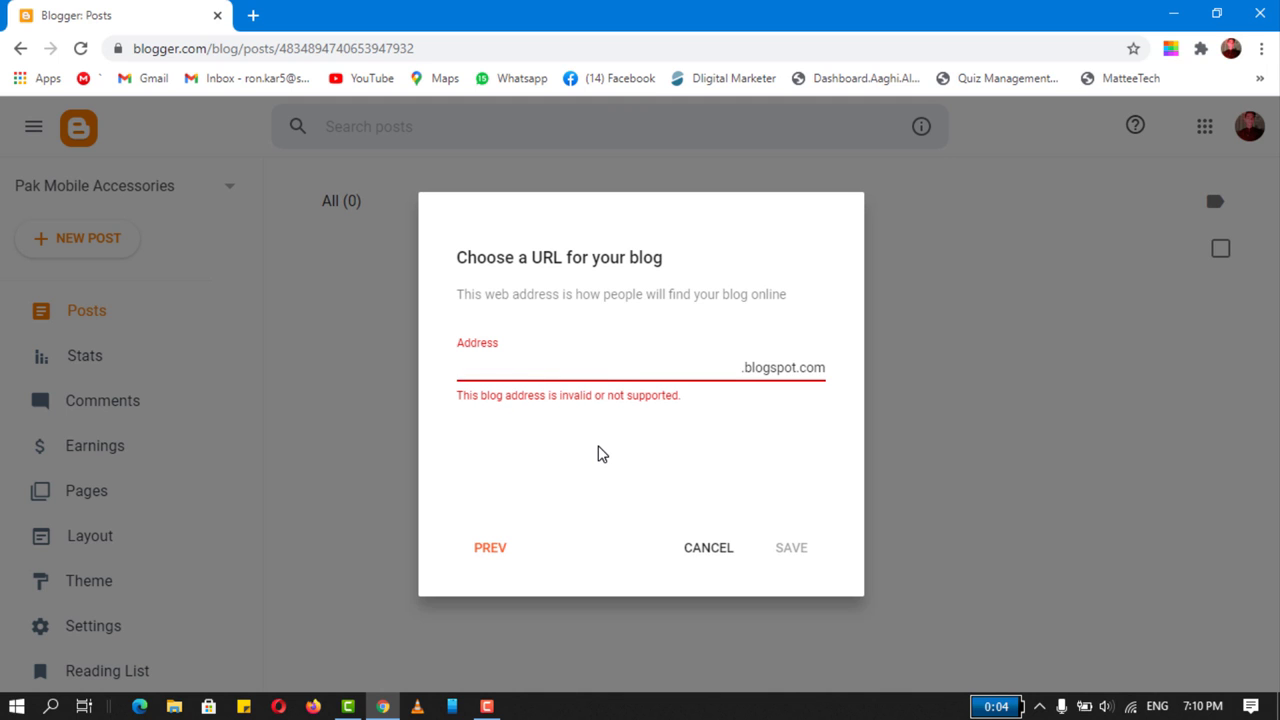
- Set the blog address to "onlinemobileaccessoriesshop", save the new blog and dismiss the Facebook notification
text(mobile)
text(onlin)
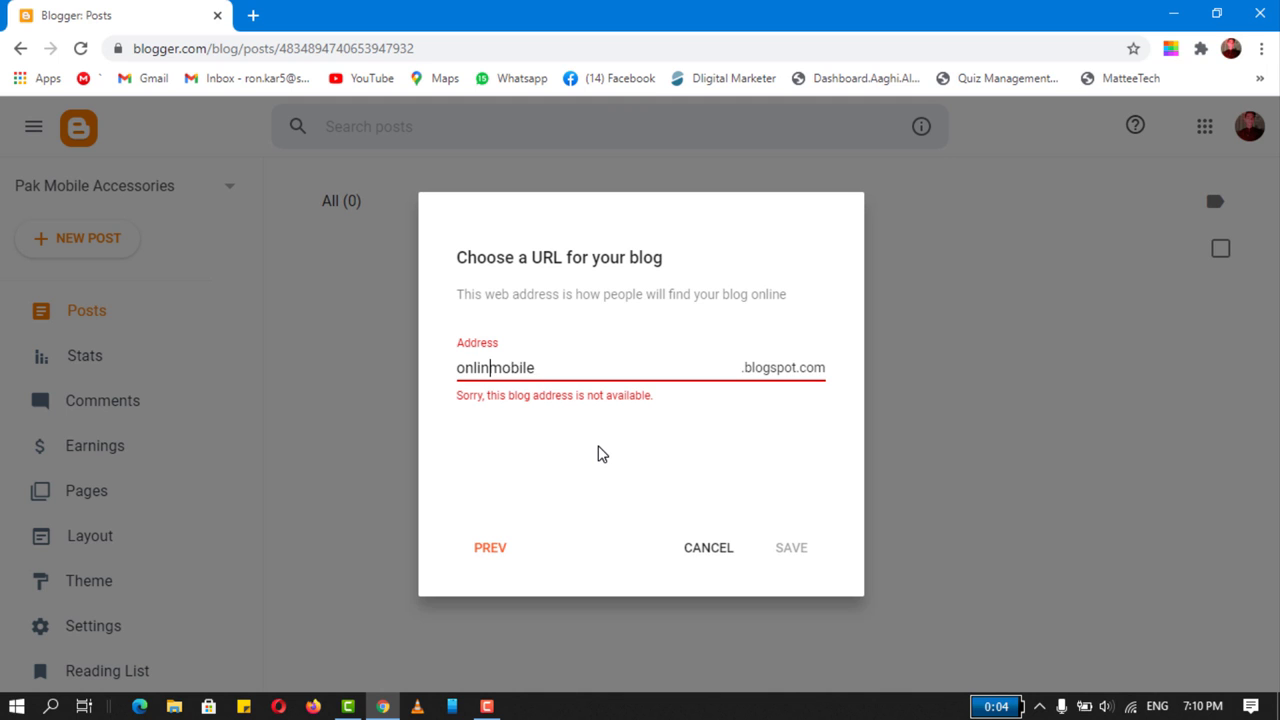
text(e)
key(End)
text(accessories)
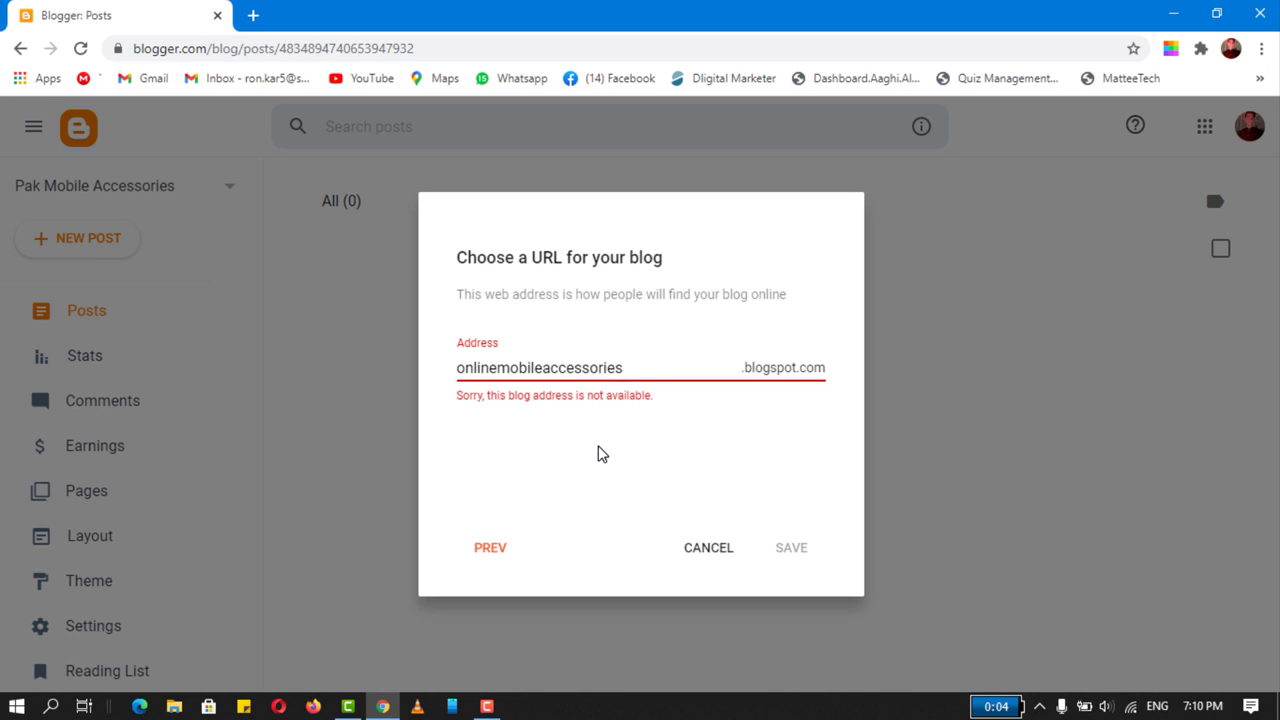
text(shop)
click(791, 547)
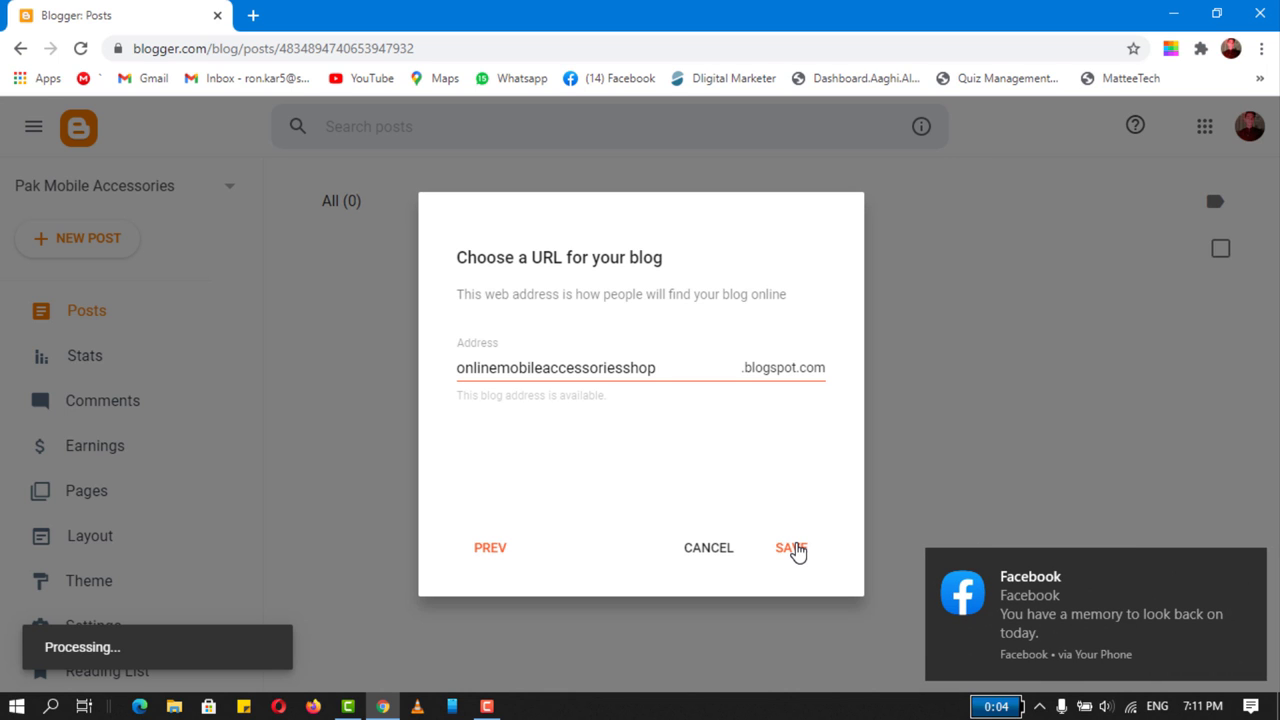
click(1247, 566)
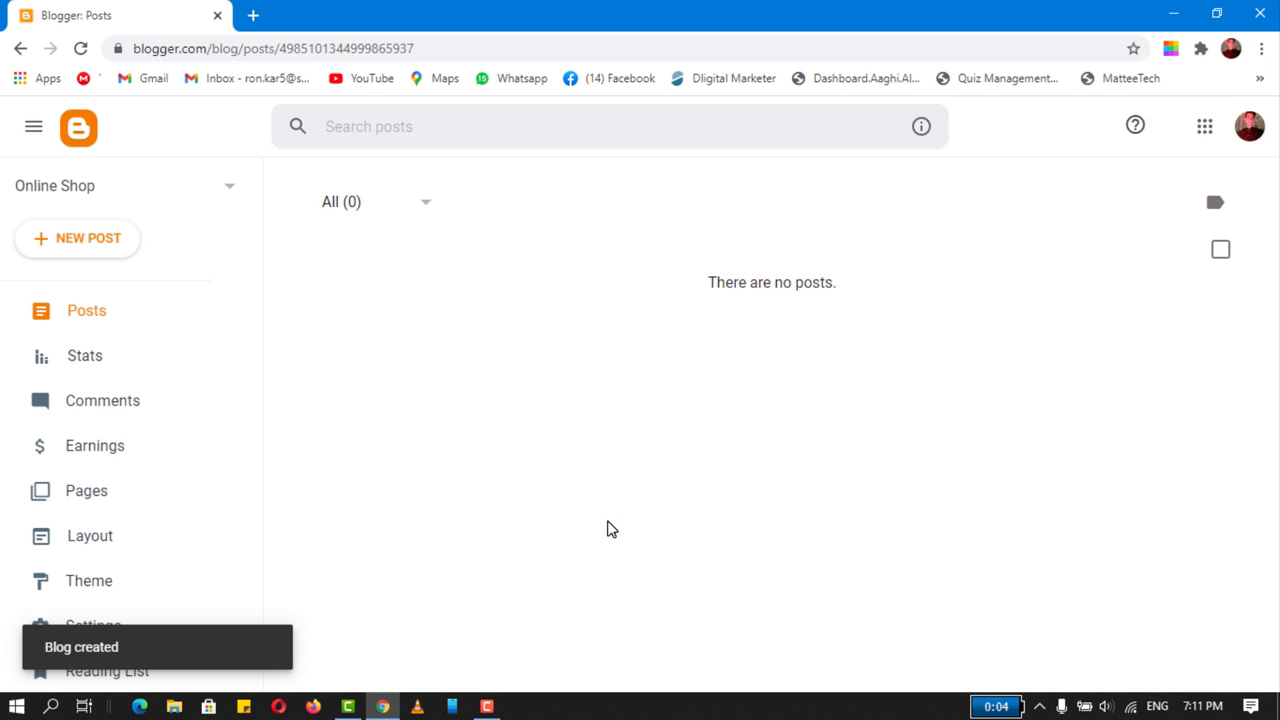
- Look through the new blog's management sections, viewing Stats, Comments and Pages
scroll(40, 355, down, 3)
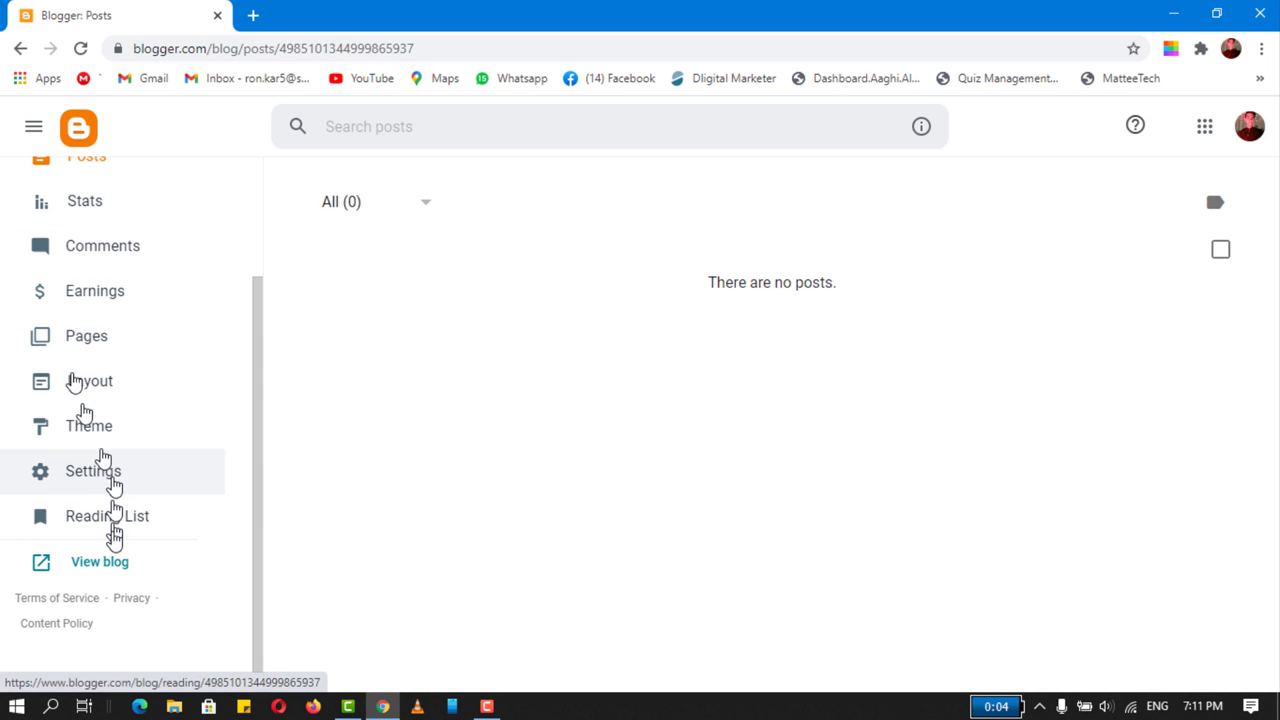
scroll(114, 500, up, 3)
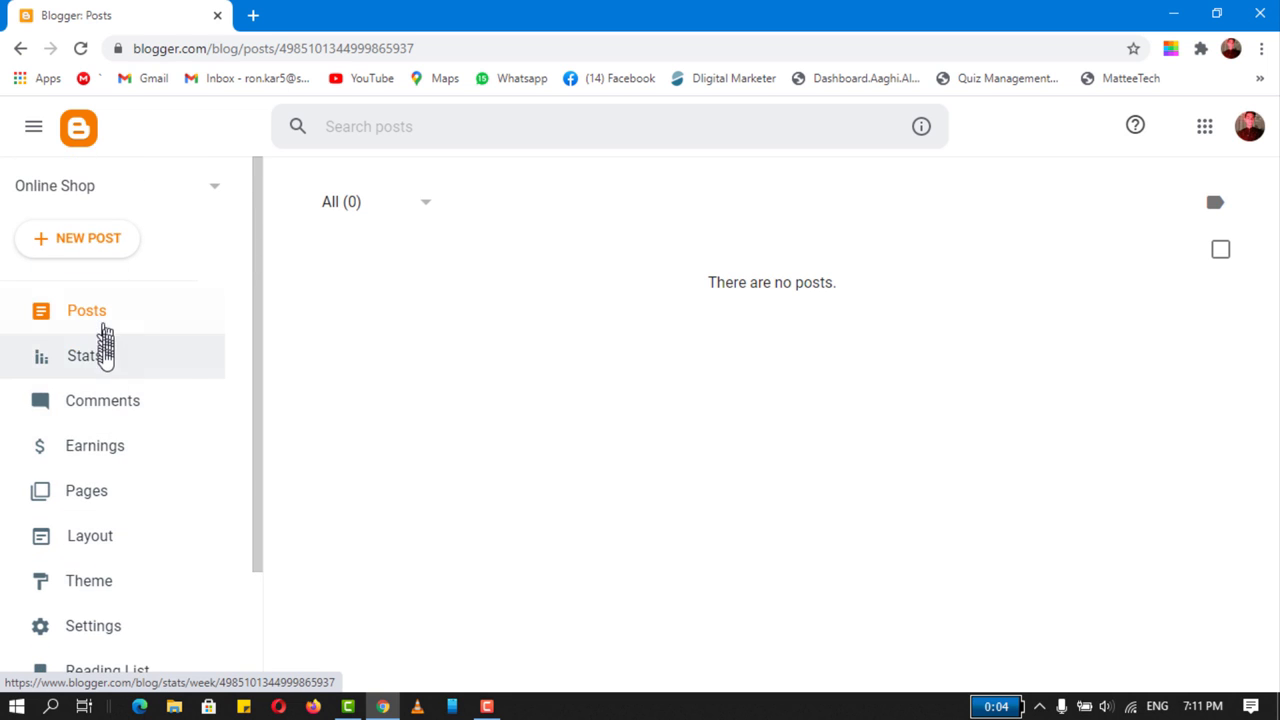
click(106, 358)
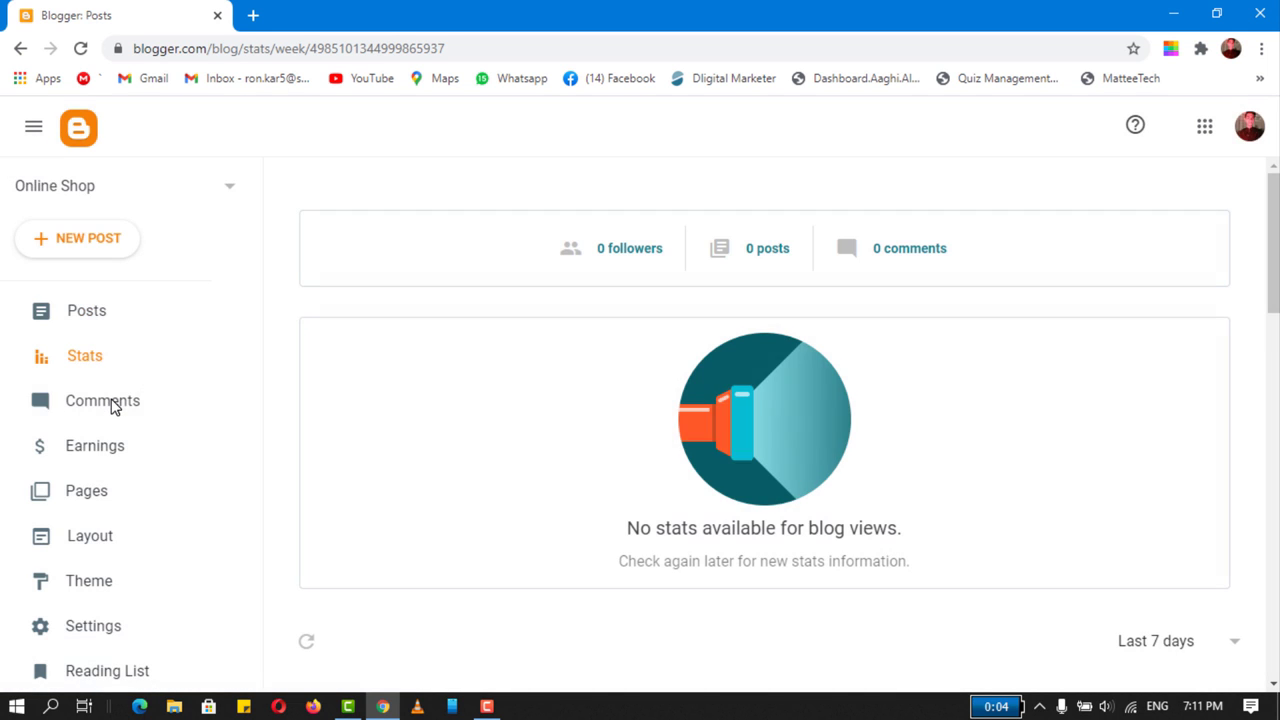
click(110, 402)
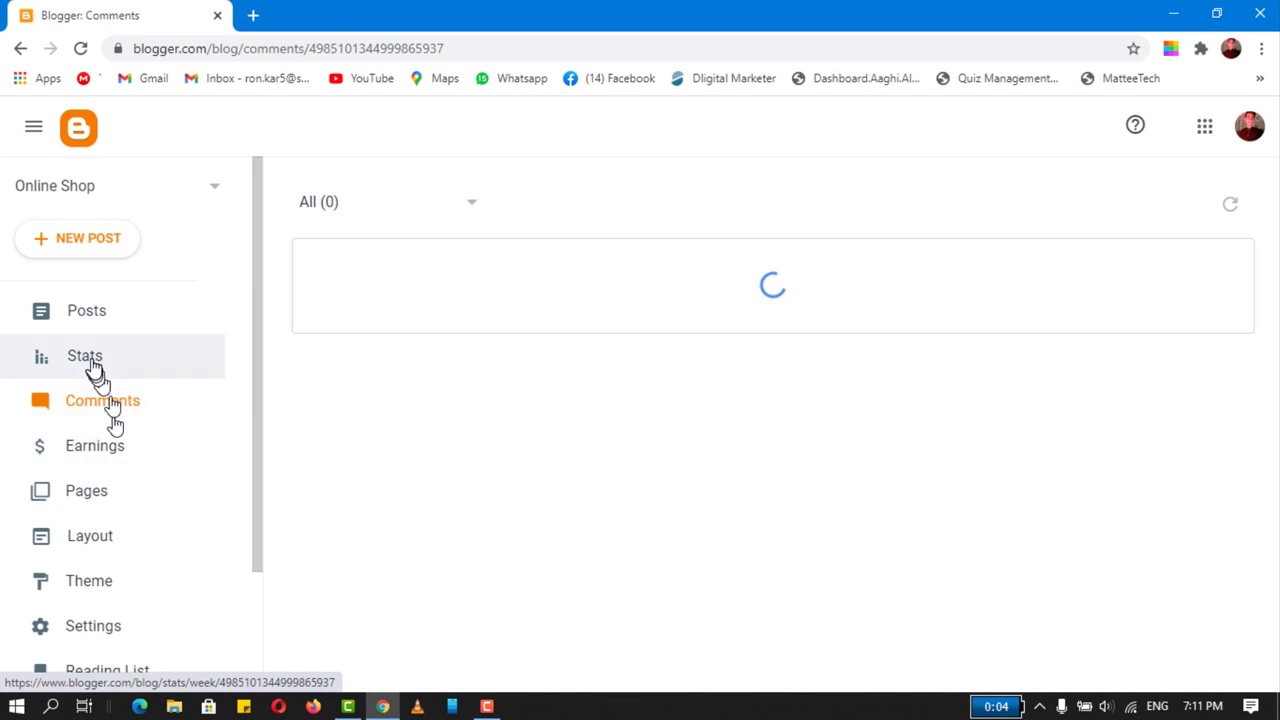
scroll(100, 400, down, 3)
click(90, 337)
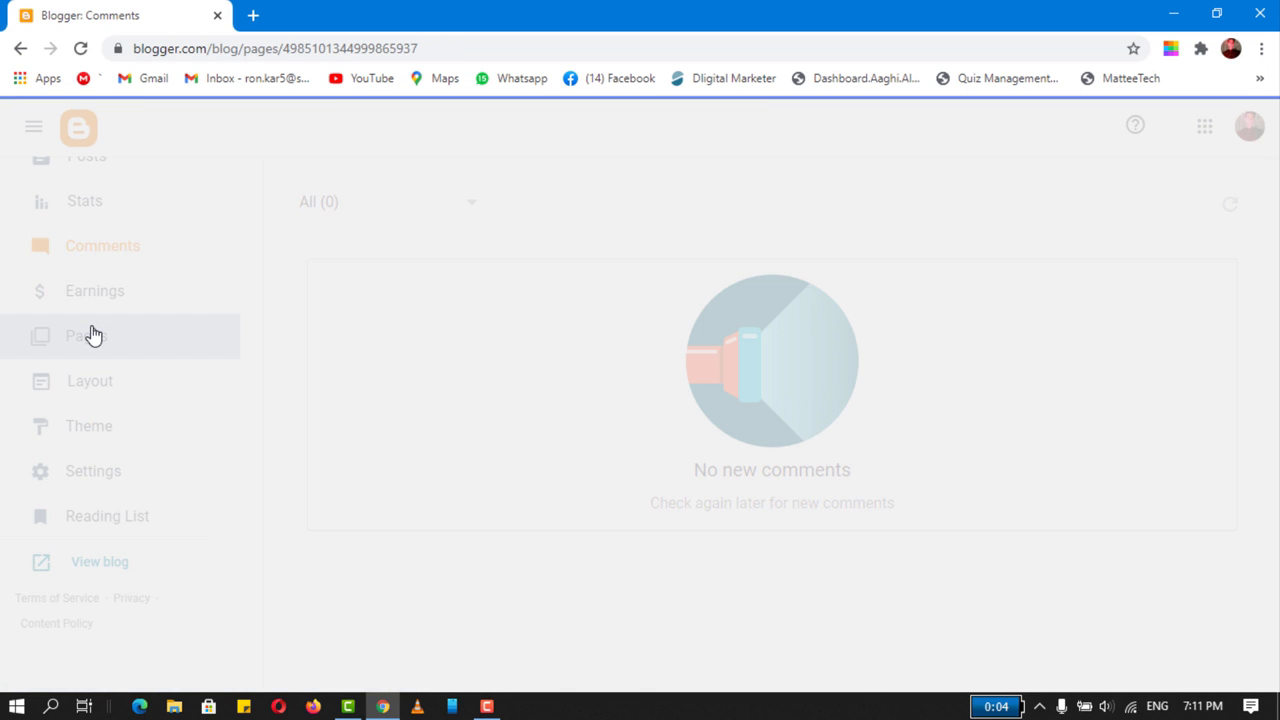
- Open the new blog's live site in a new tab
scroll(5, 413, down, 1)
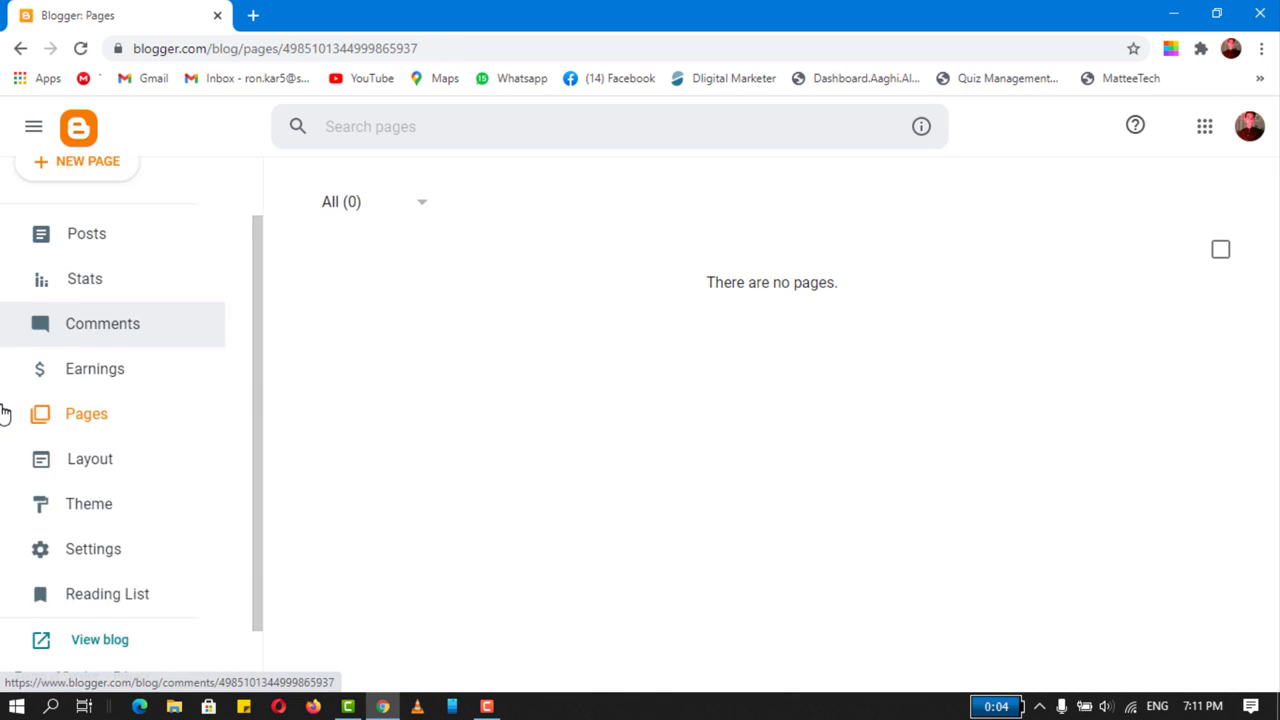
scroll(5, 413, down, 1)
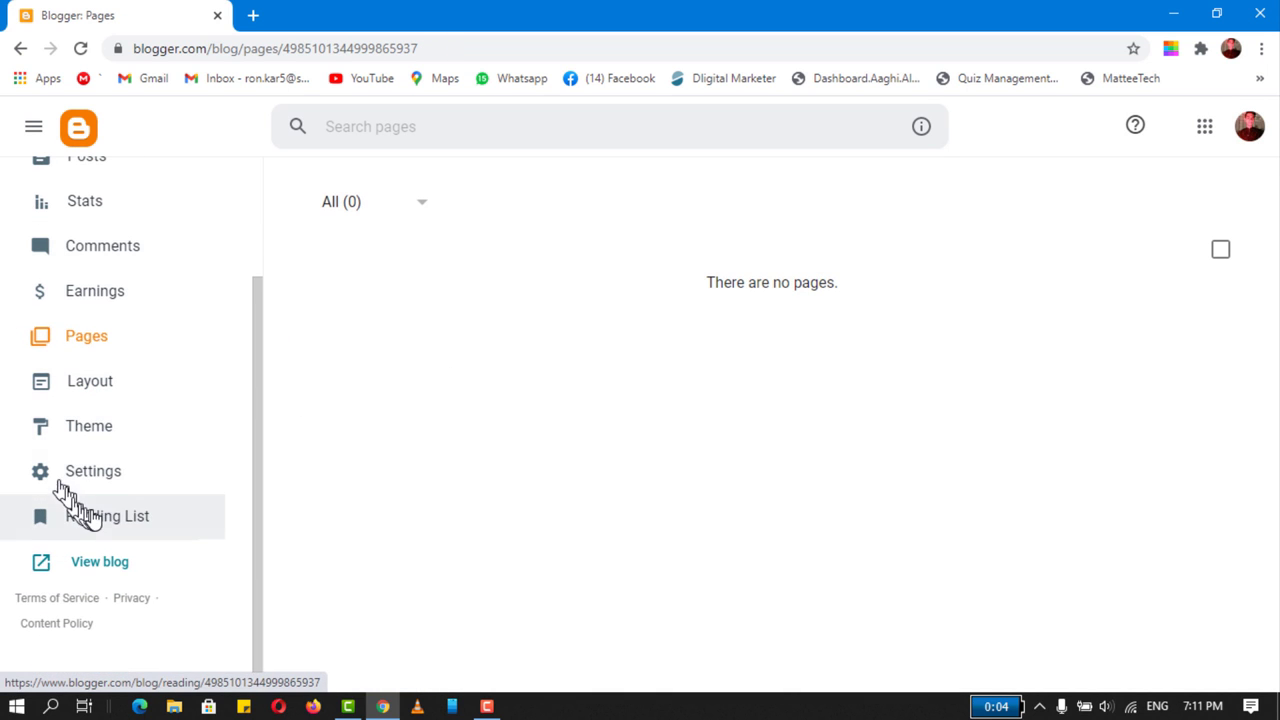
right_click(100, 572)
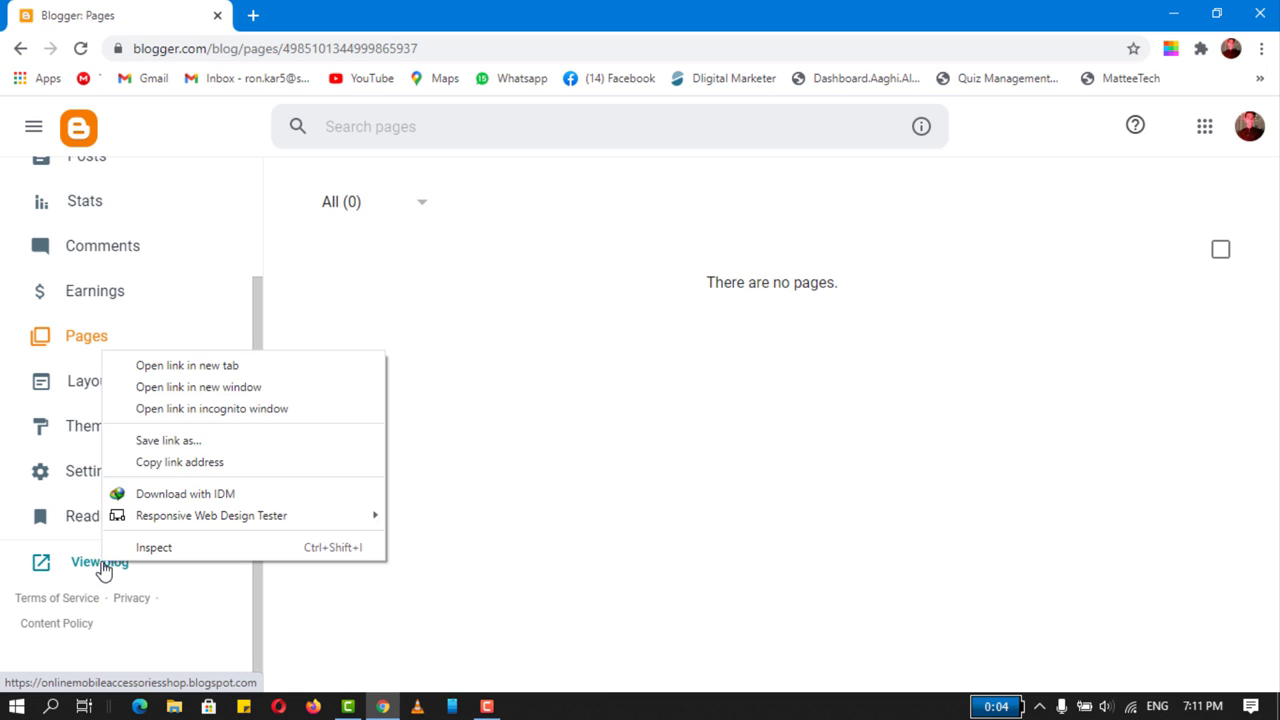
click(197, 366)
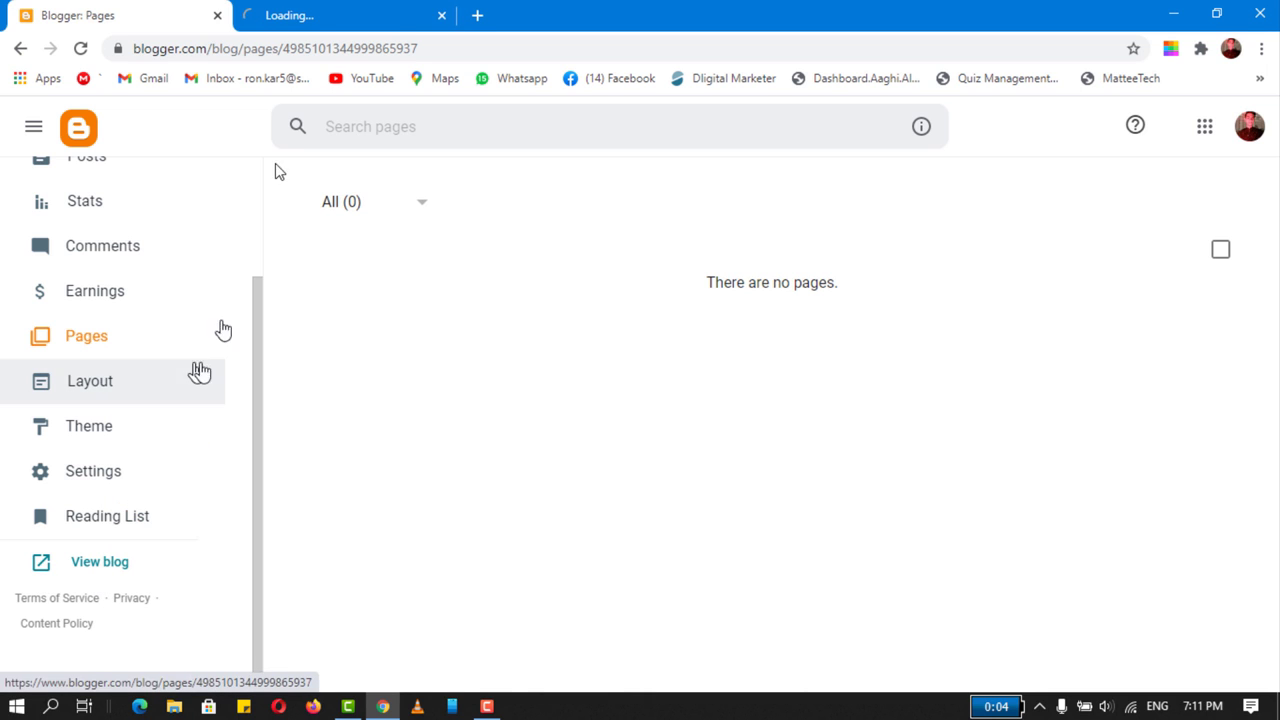
- View the live blog's home page and open and close its side menu
click(334, 14)
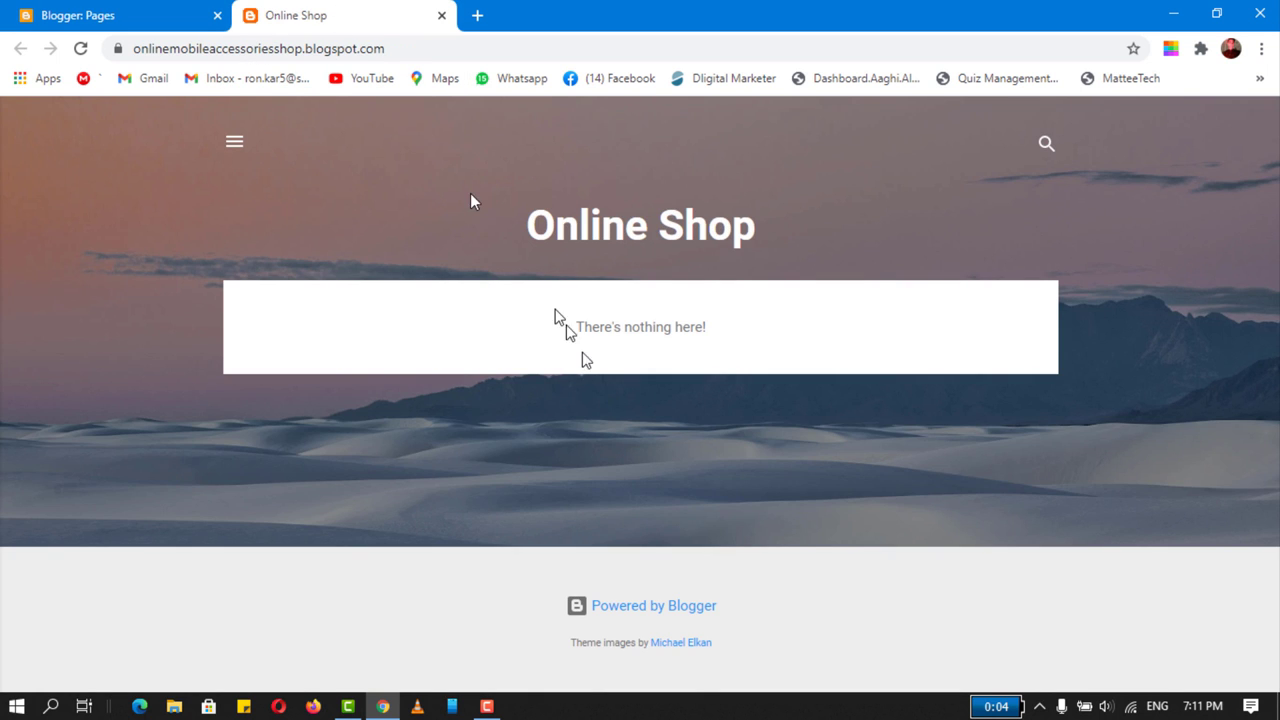
click(233, 142)
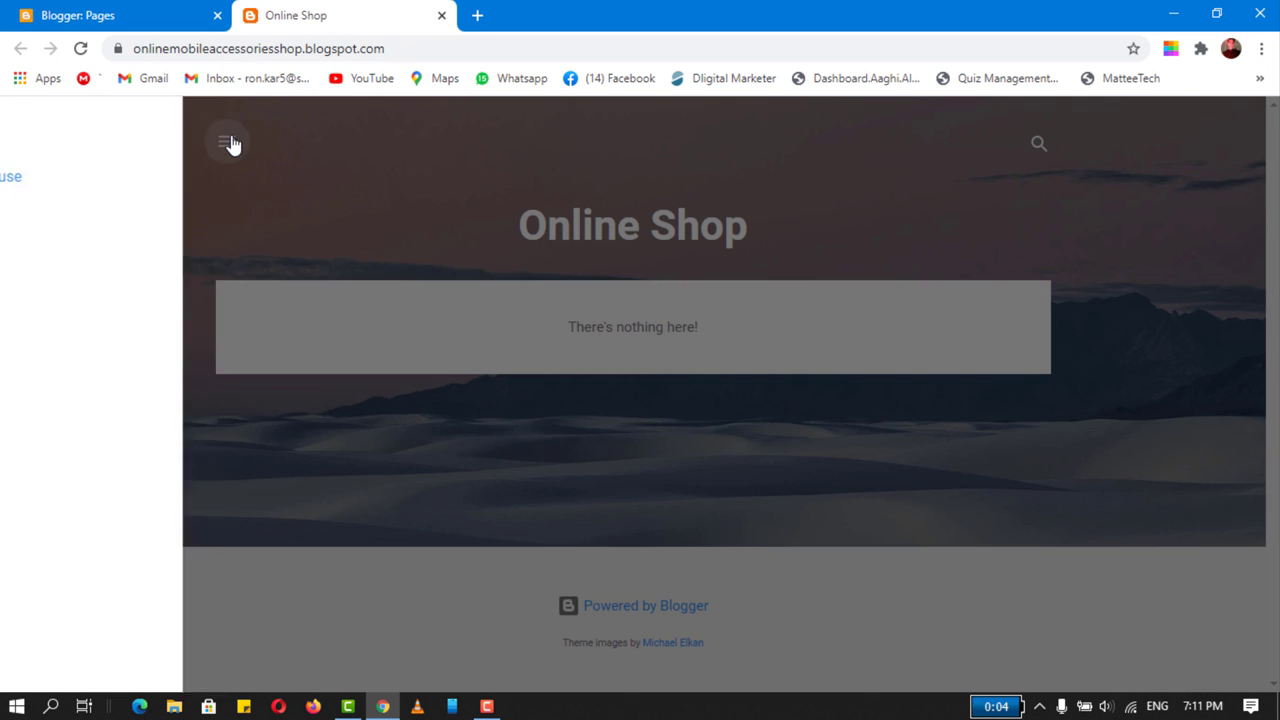
click(24, 126)
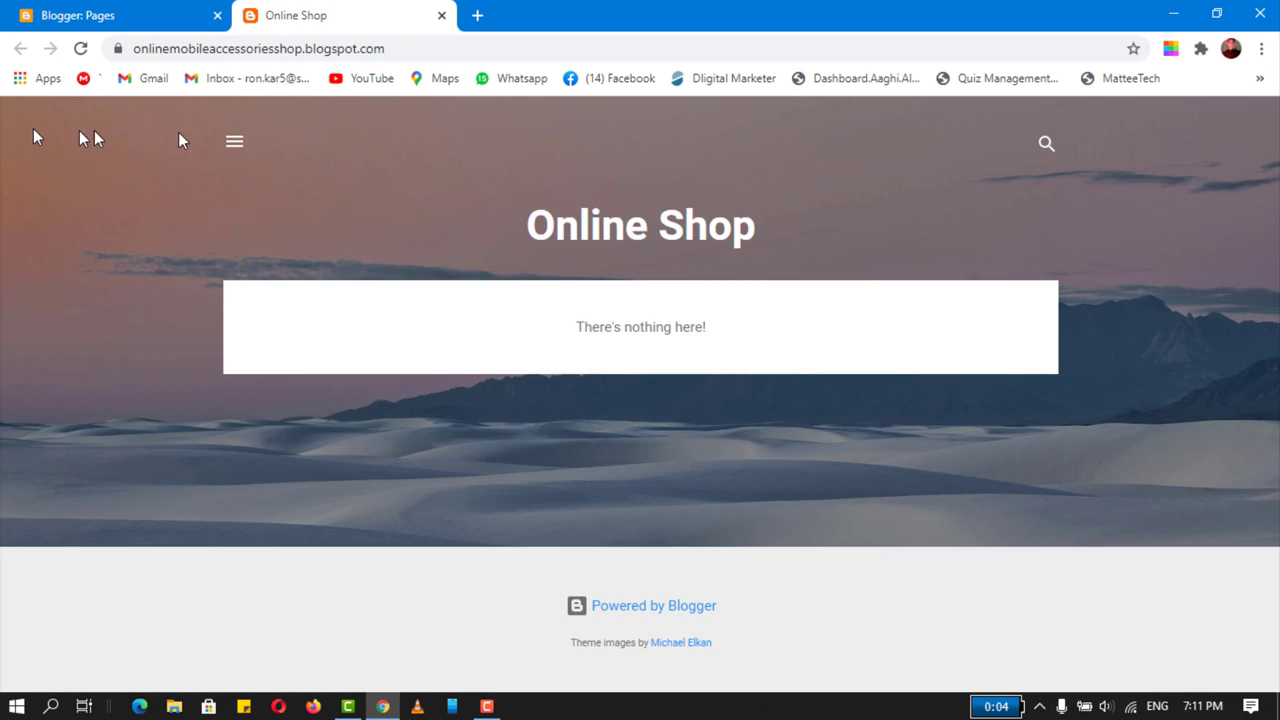
click(249, 150)
click(22, 127)
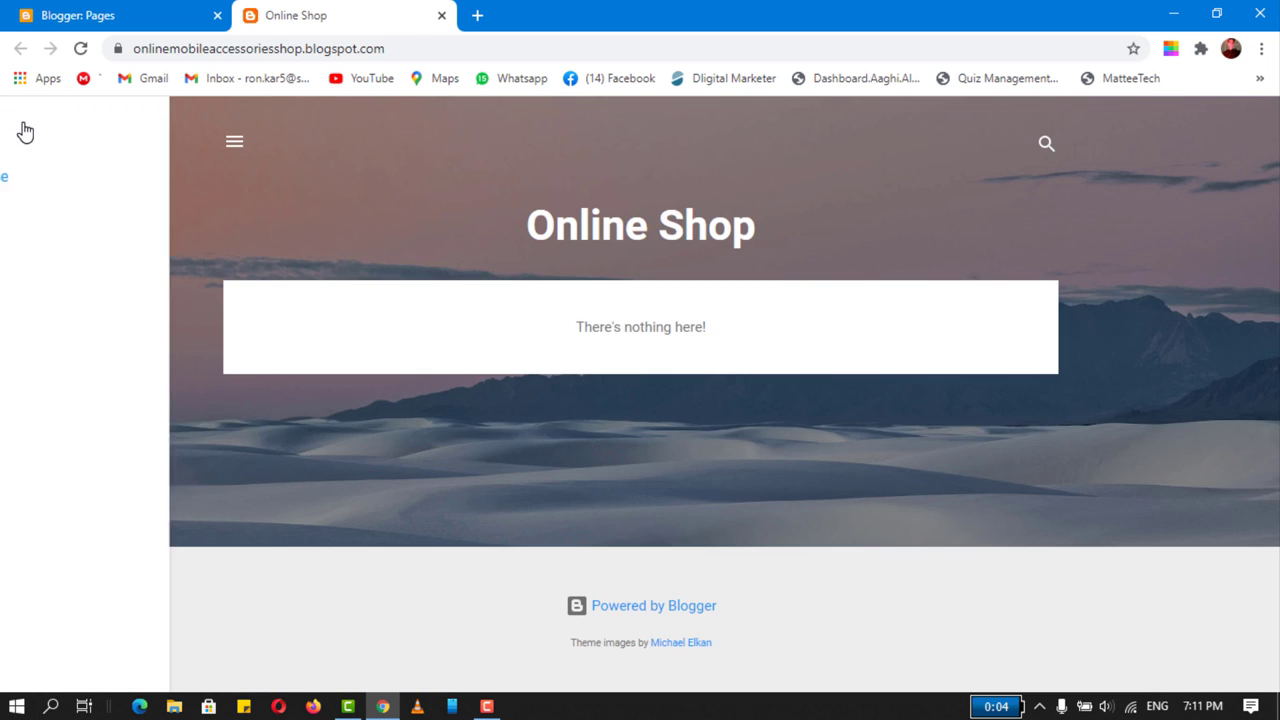
- Return to the blog's management page and look through the gadgets in its Layout section
click(98, 16)
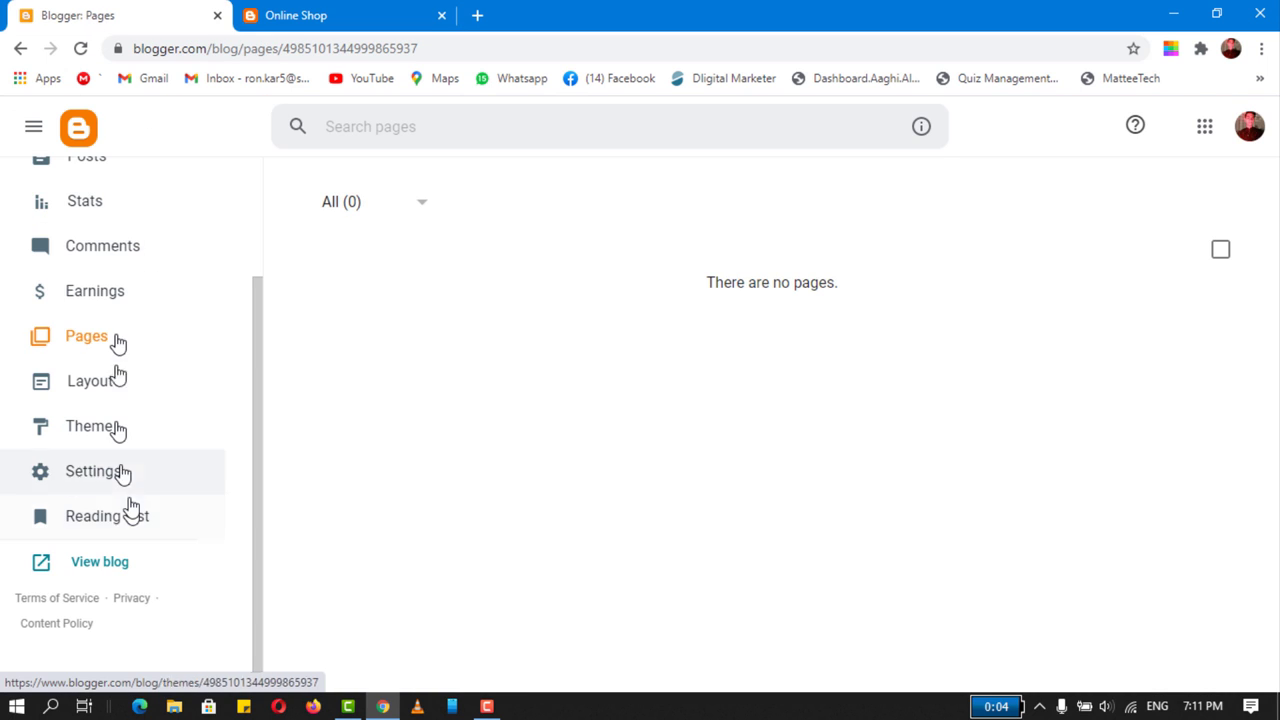
click(104, 392)
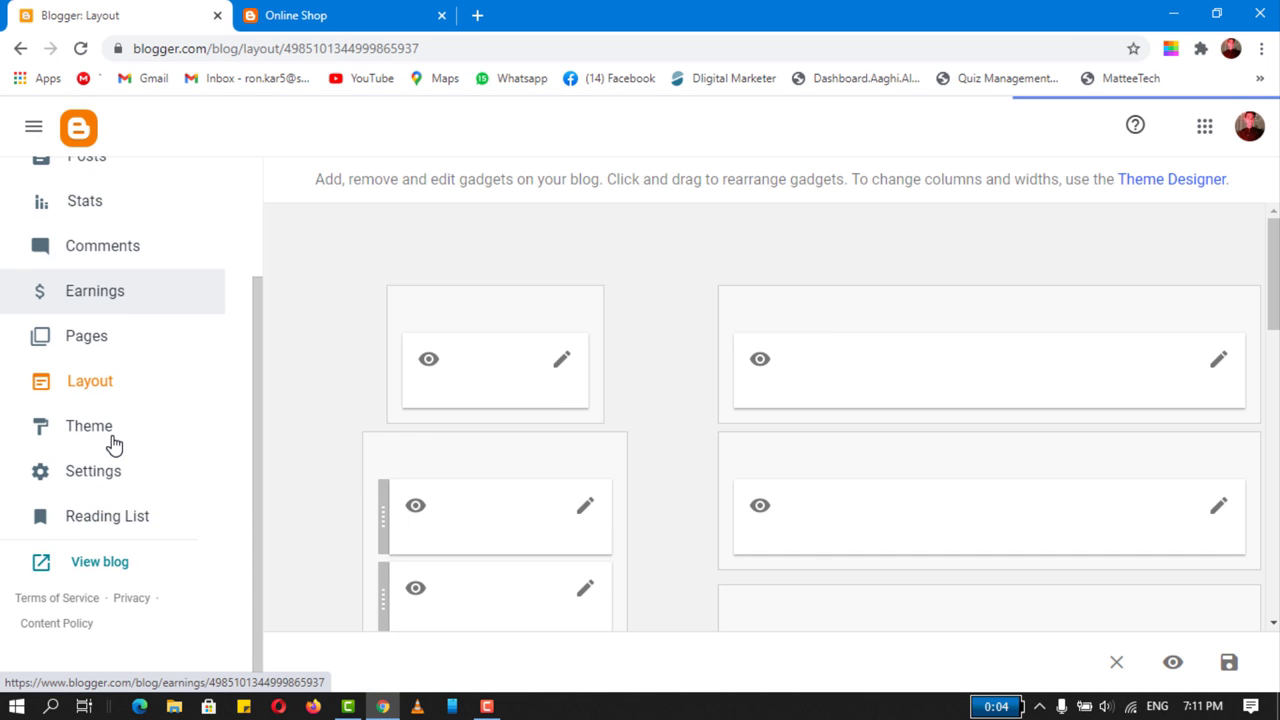
scroll(491, 418, down, 10)
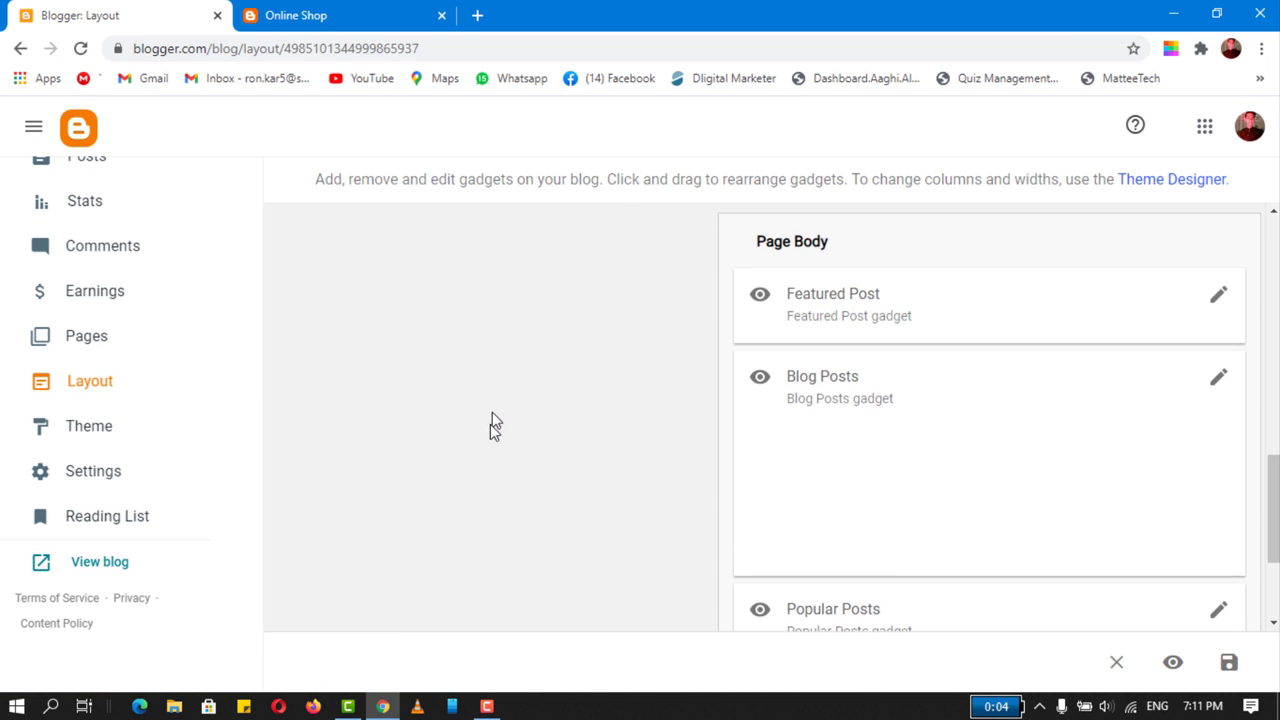
- Browse the built-in theme gallery in the Theme section, from Contempo through the Travel themes
click(106, 440)
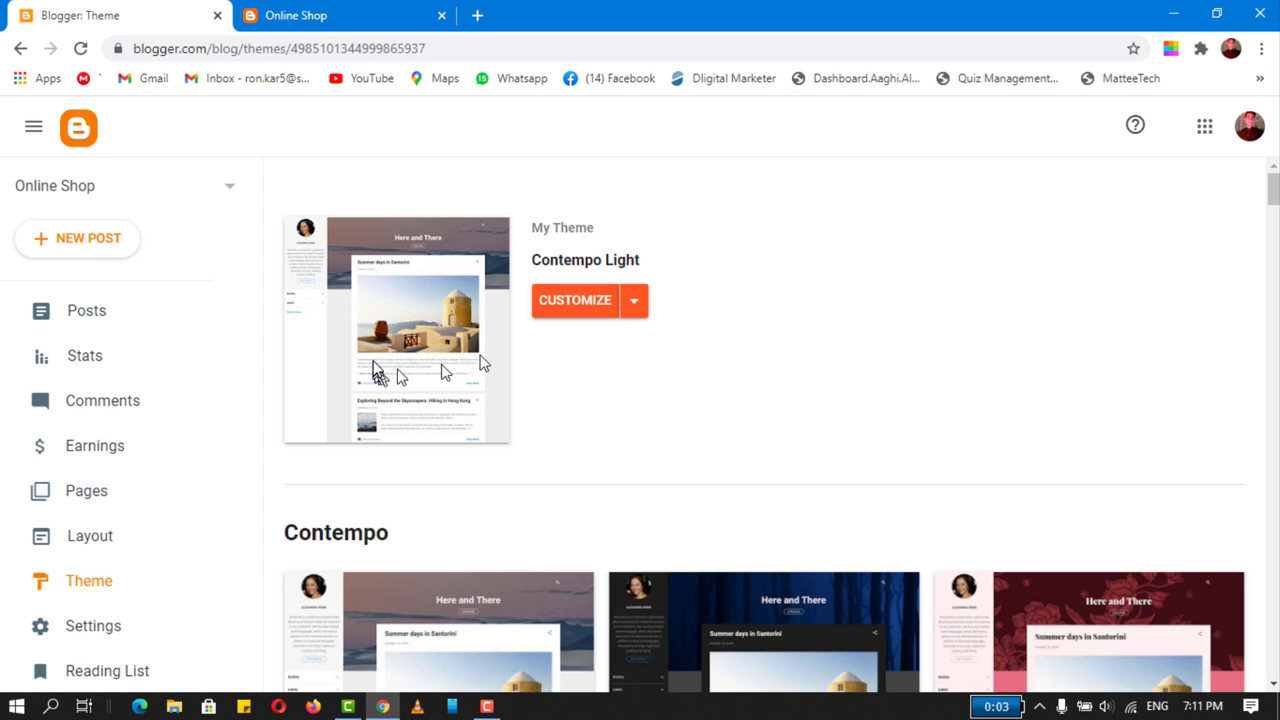
scroll(543, 434, down, 8)
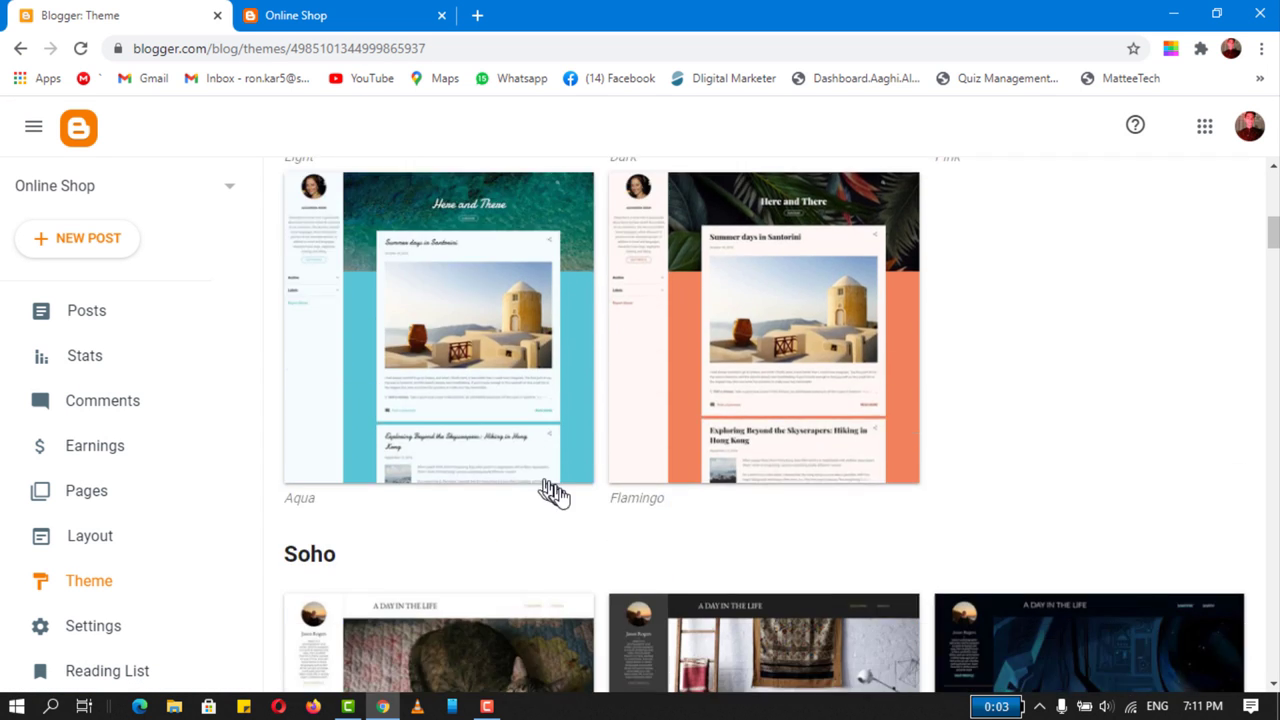
scroll(563, 500, down, 9)
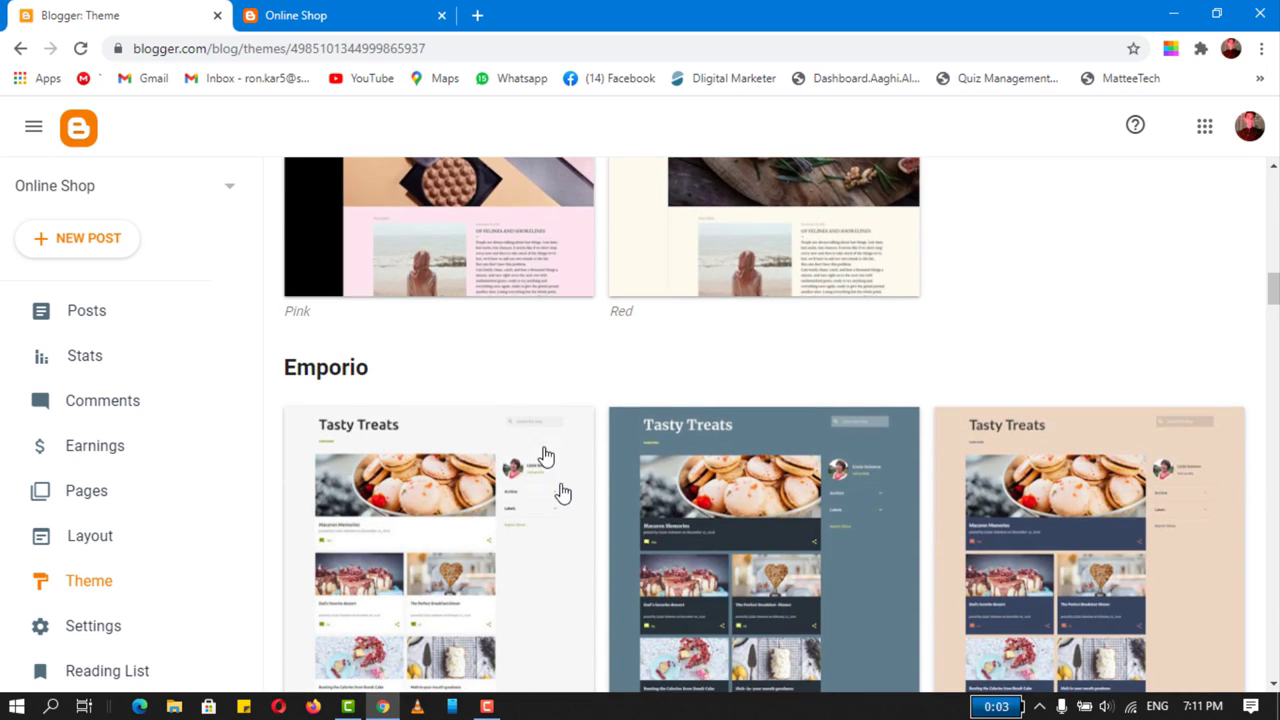
scroll(632, 415, down, 5)
scroll(634, 416, down, 12)
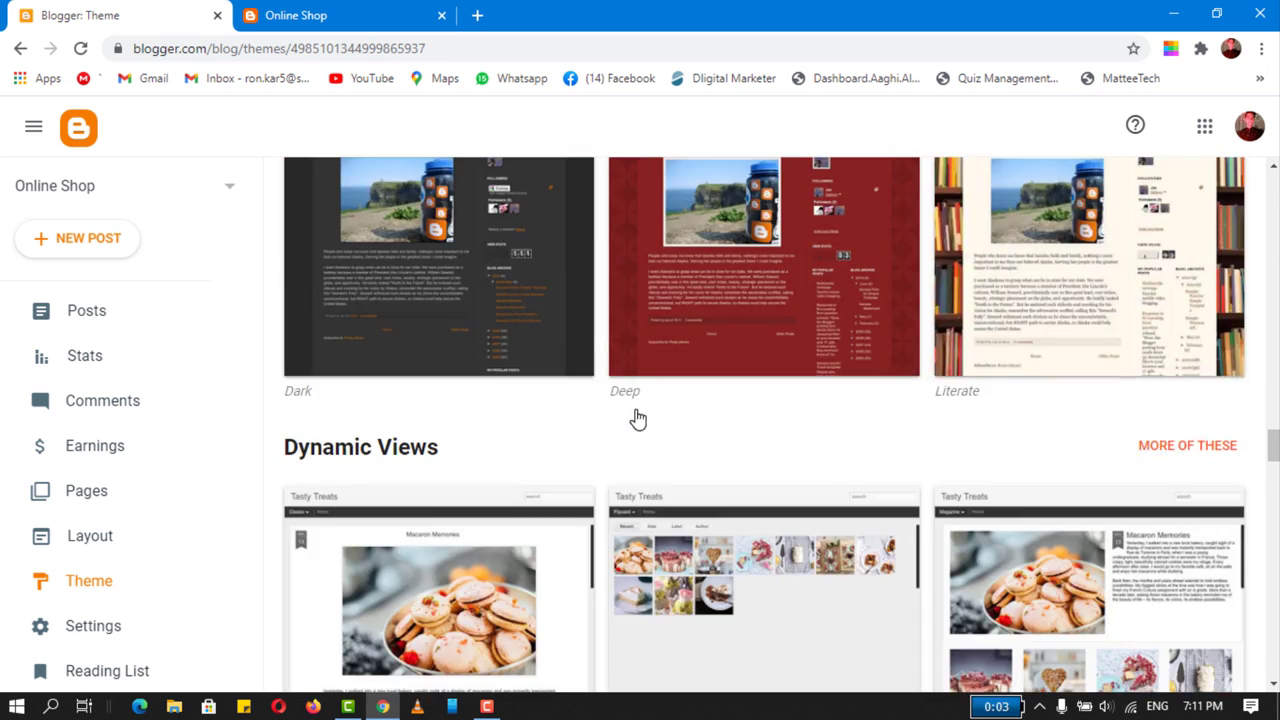
scroll(637, 418, down, 15)
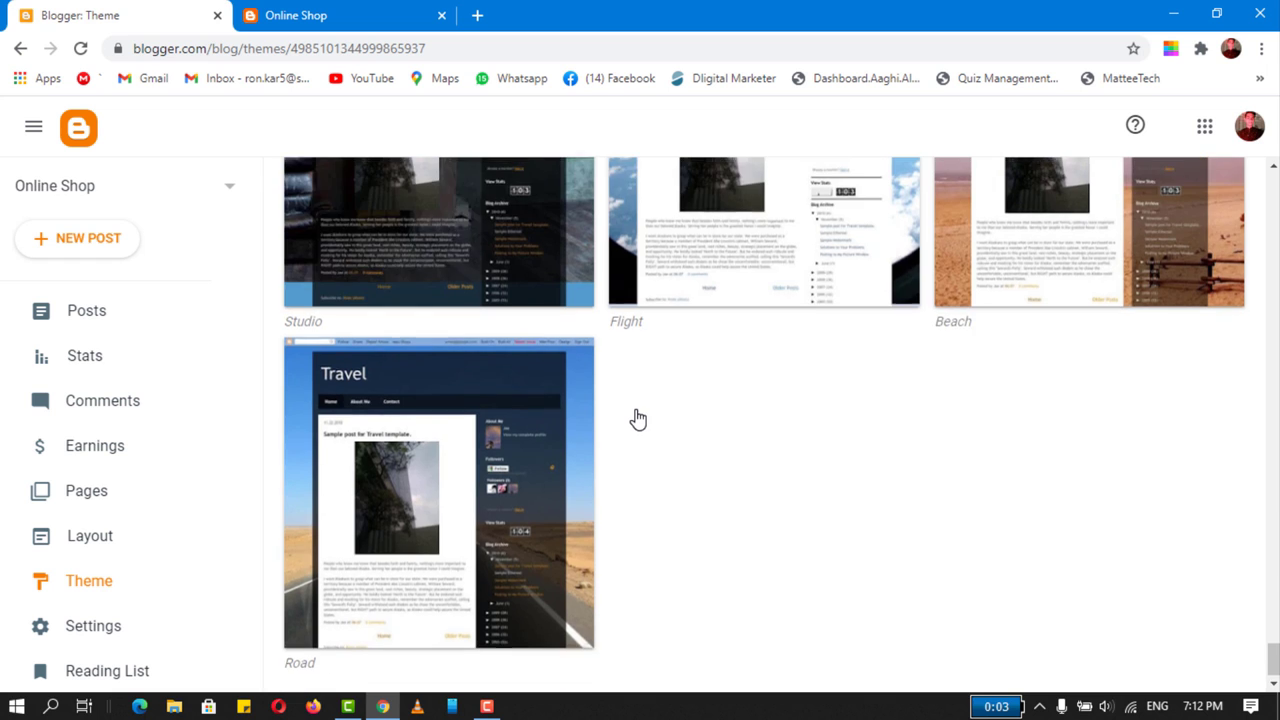
scroll(637, 418, up, 20)
scroll(637, 418, up, 20)
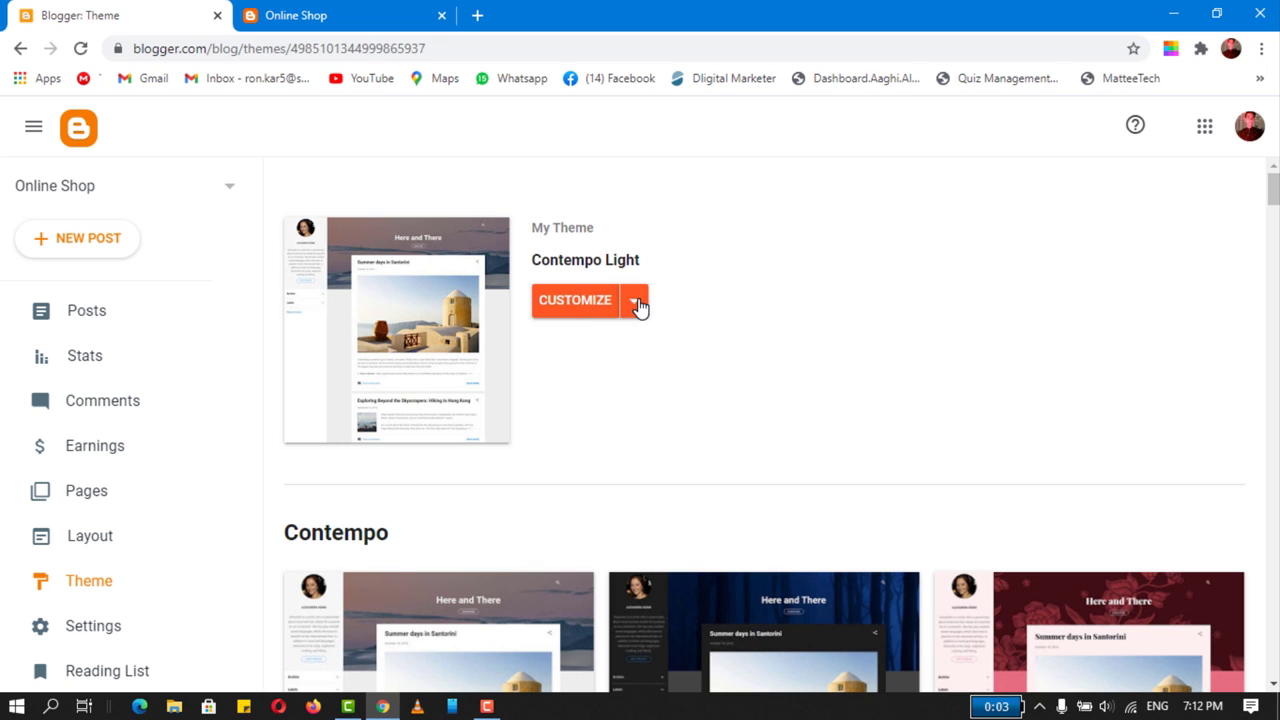
- Choose to restore the blog's theme and start uploading a theme file from the computer
click(638, 305)
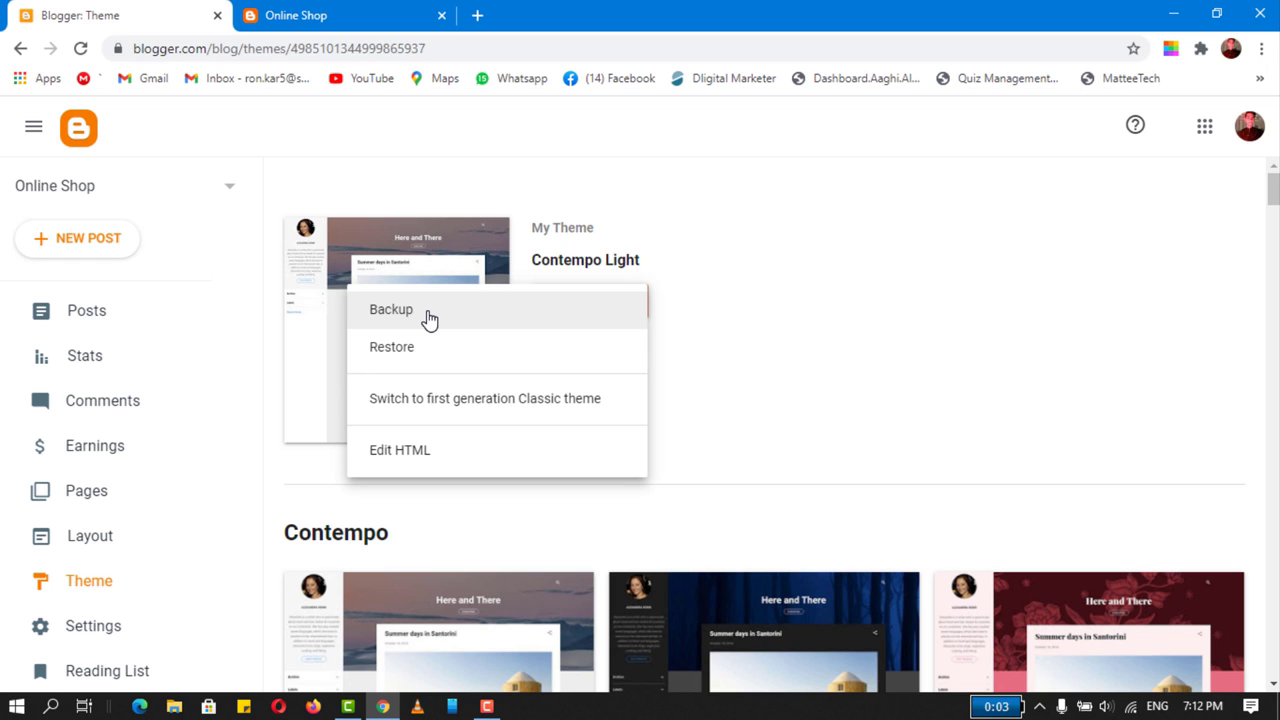
click(405, 348)
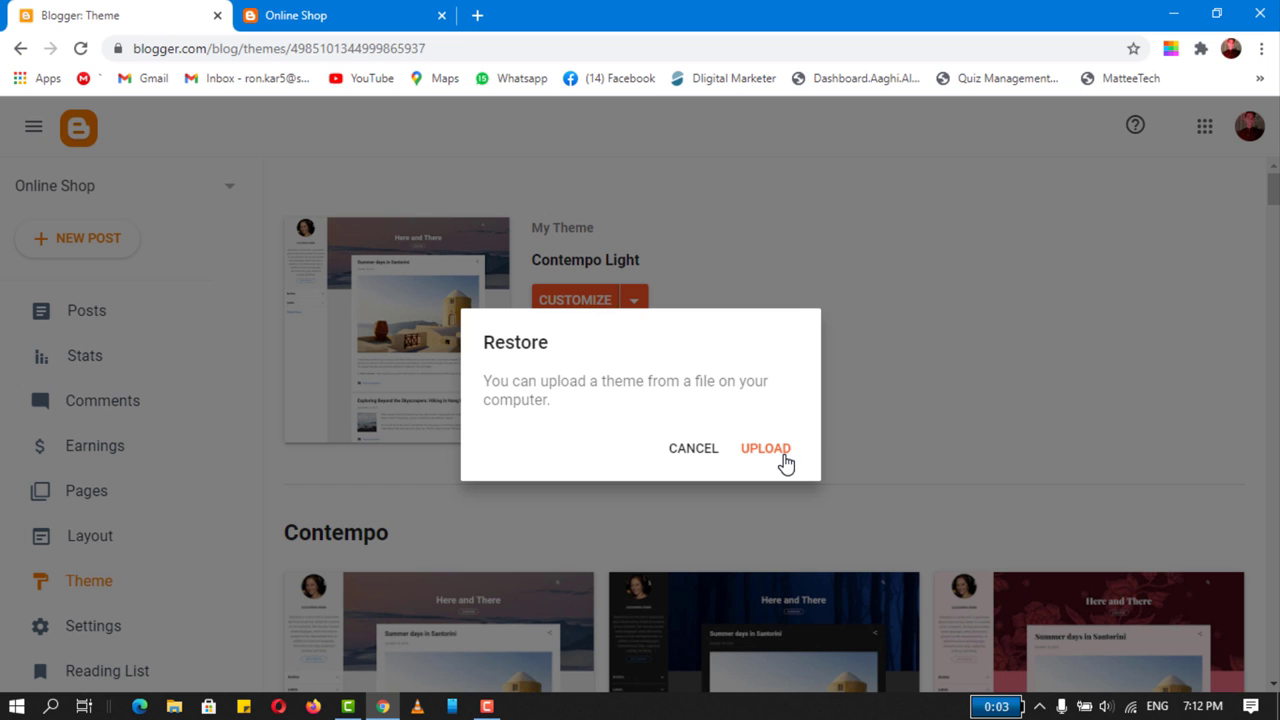
click(785, 460)
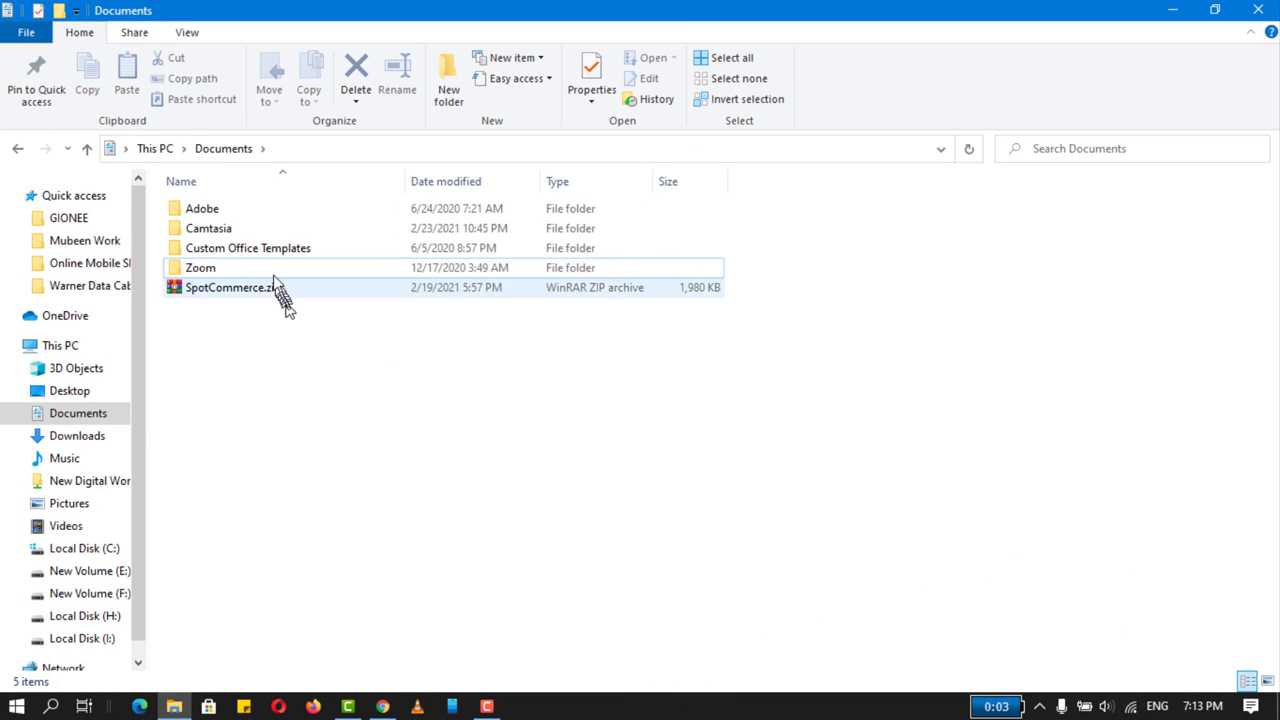
- Extract SpotCommerce.zip into a new SpotCommerce folder inside Documents using the default extraction options
click(222, 270)
click(248, 296)
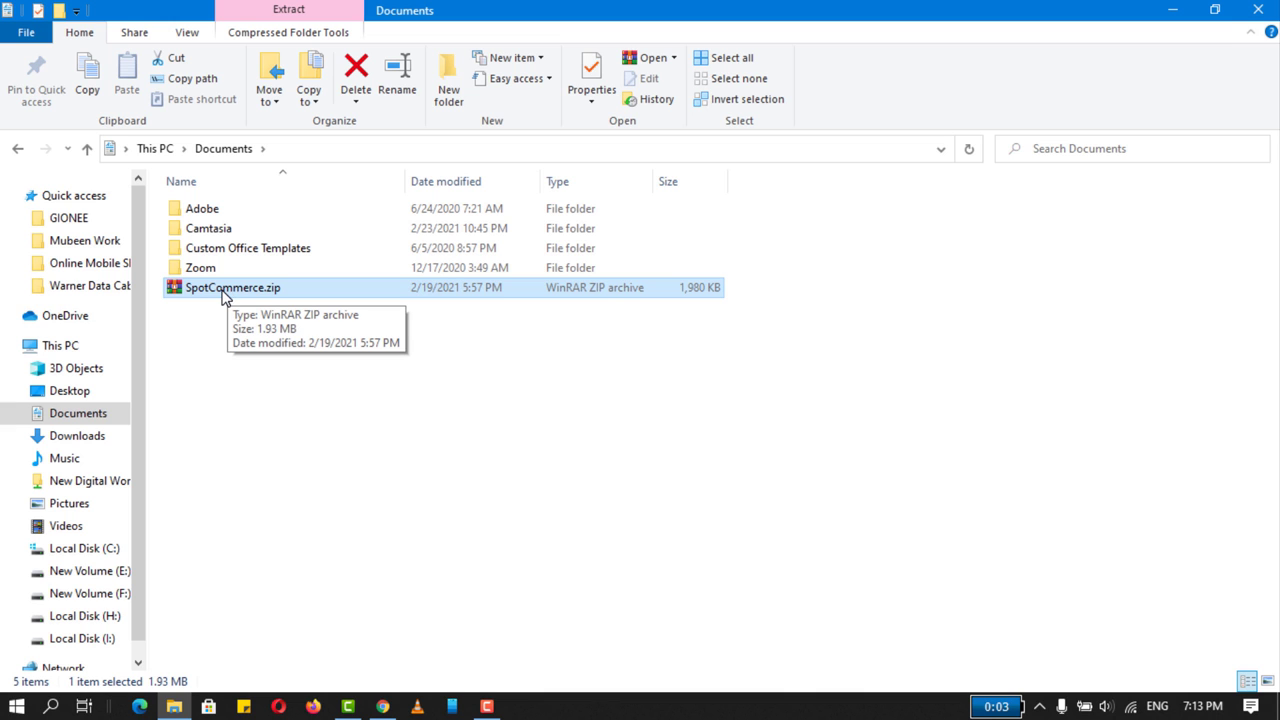
right_click(230, 289)
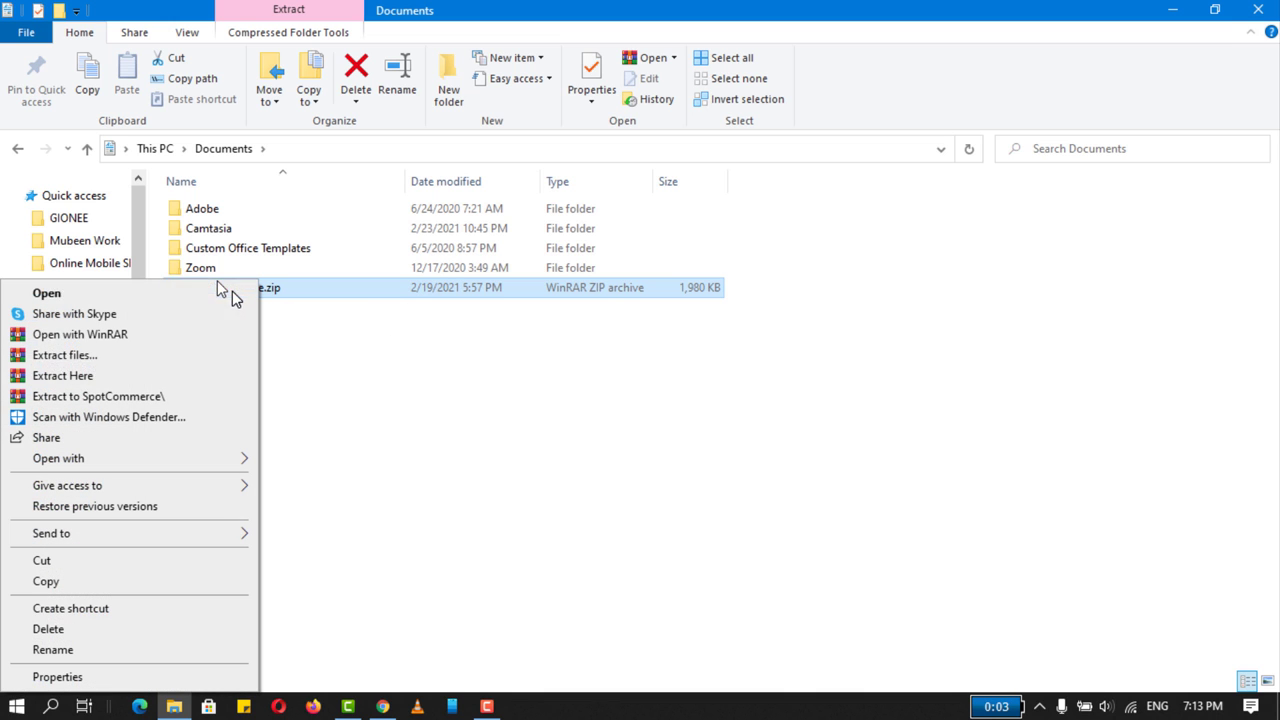
click(92, 355)
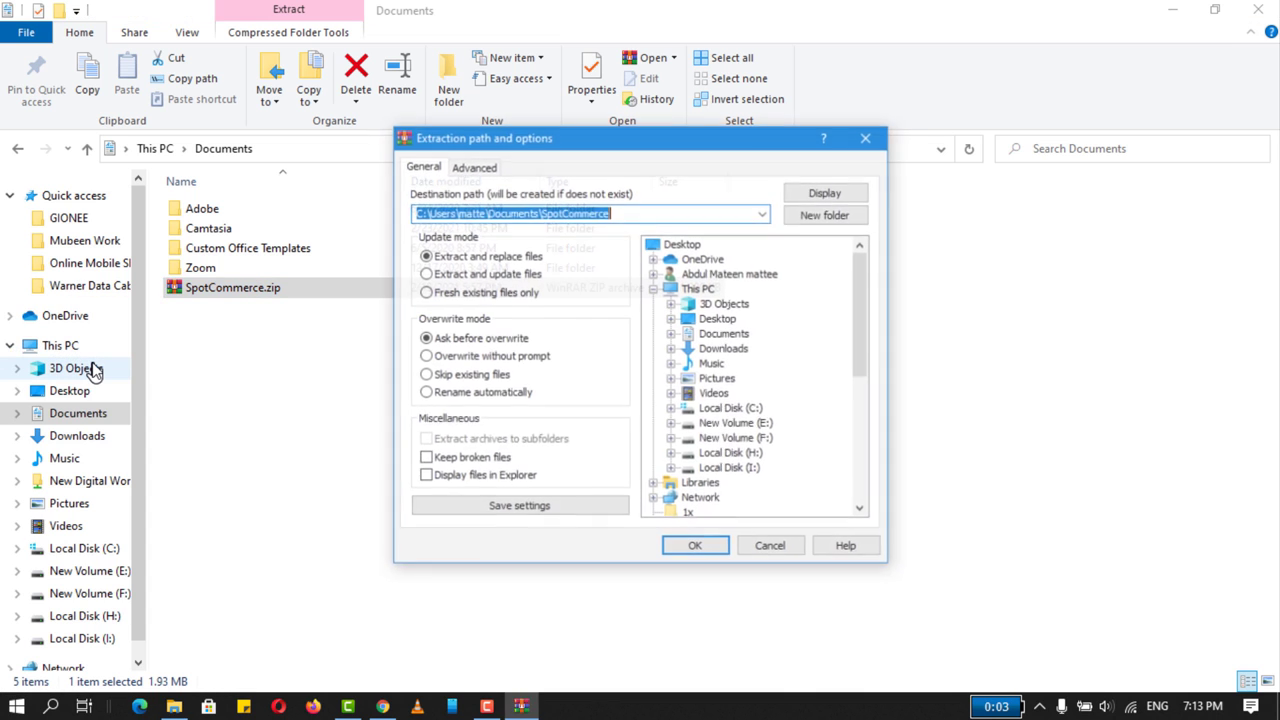
click(702, 548)
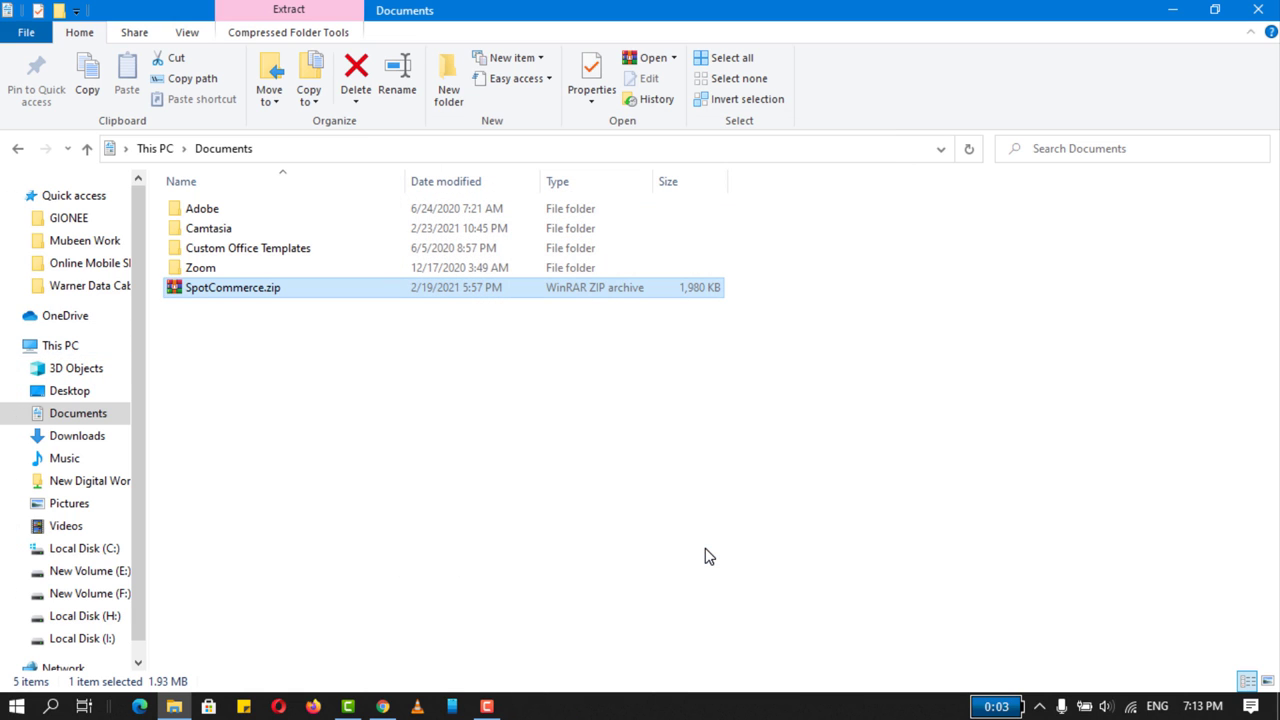
- Open the extracted SpotCommerce folder and the SpotCommerce folder nested inside it
click(238, 312)
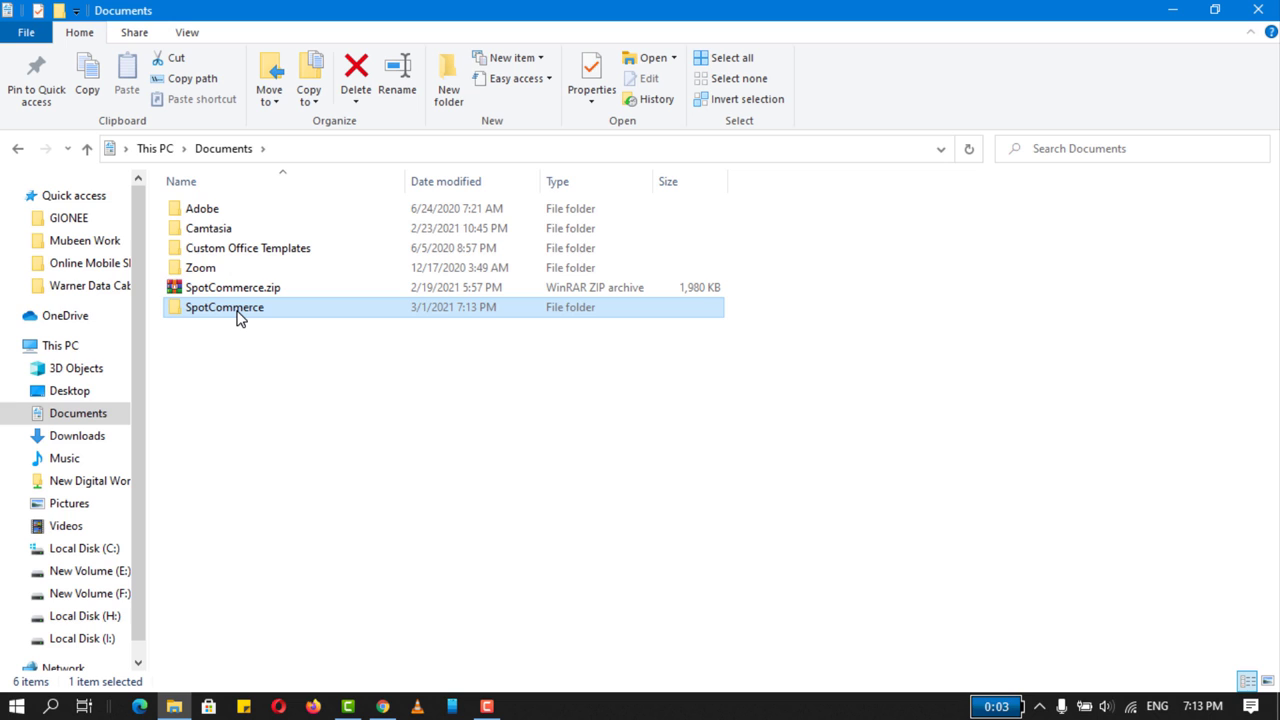
double_click(239, 317)
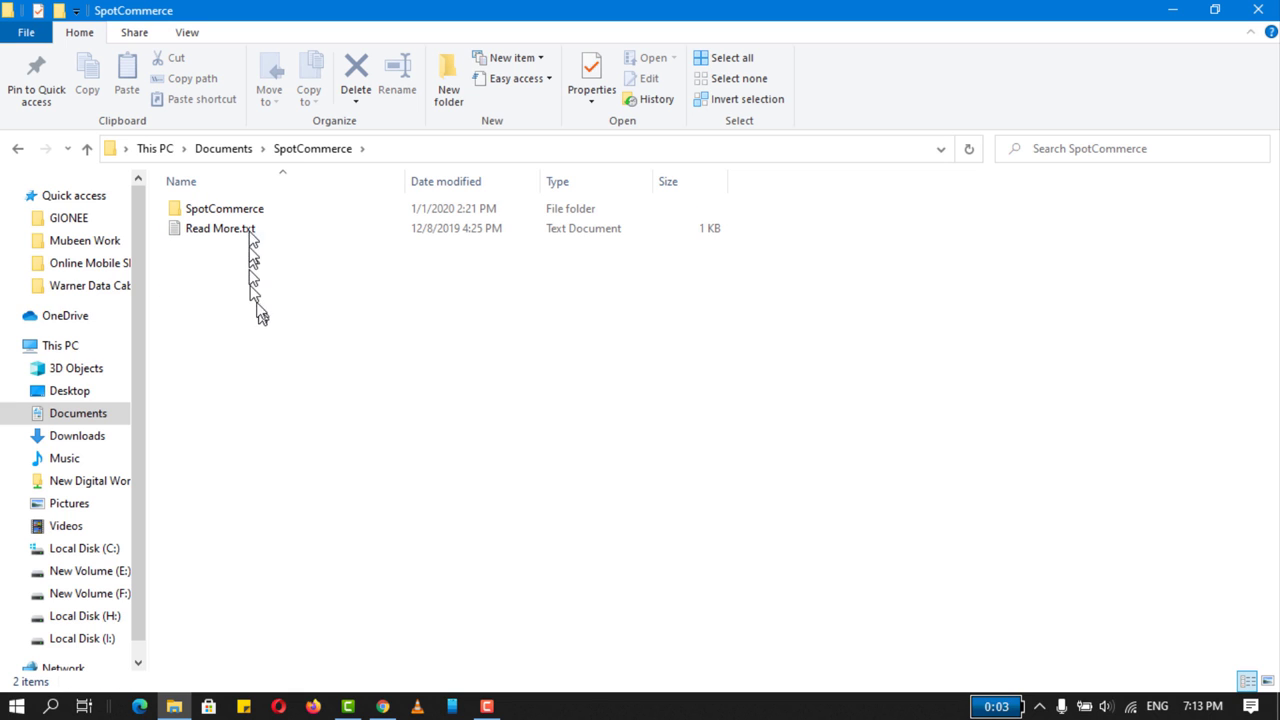
double_click(250, 212)
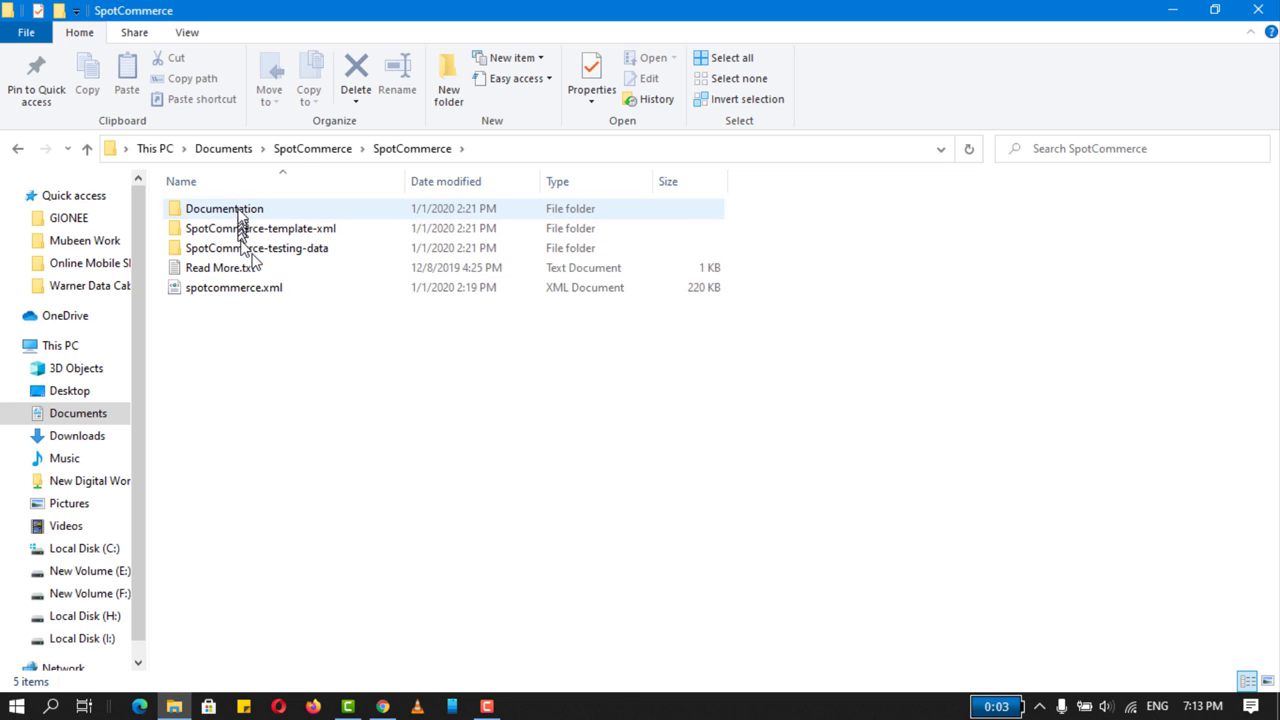
- Look through the contents of the Documentation and SpotCommerce-template-xml folders, returning to the parent folder
double_click(240, 212)
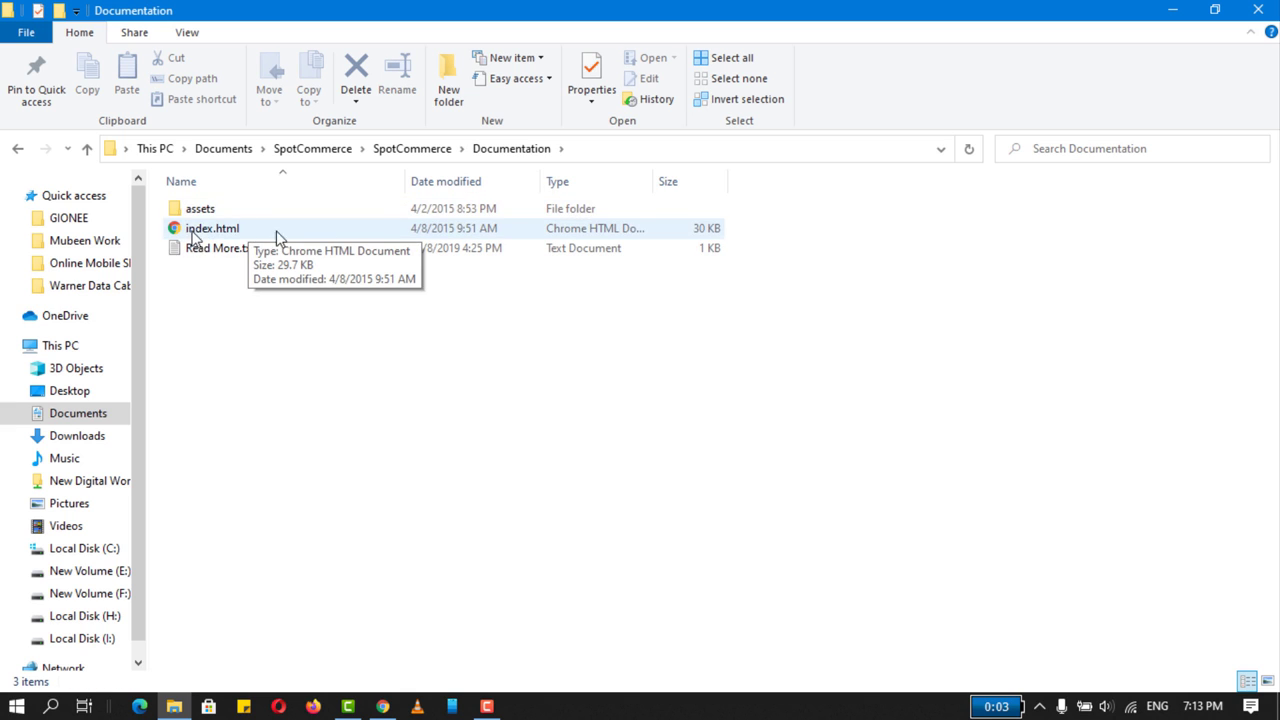
click(408, 152)
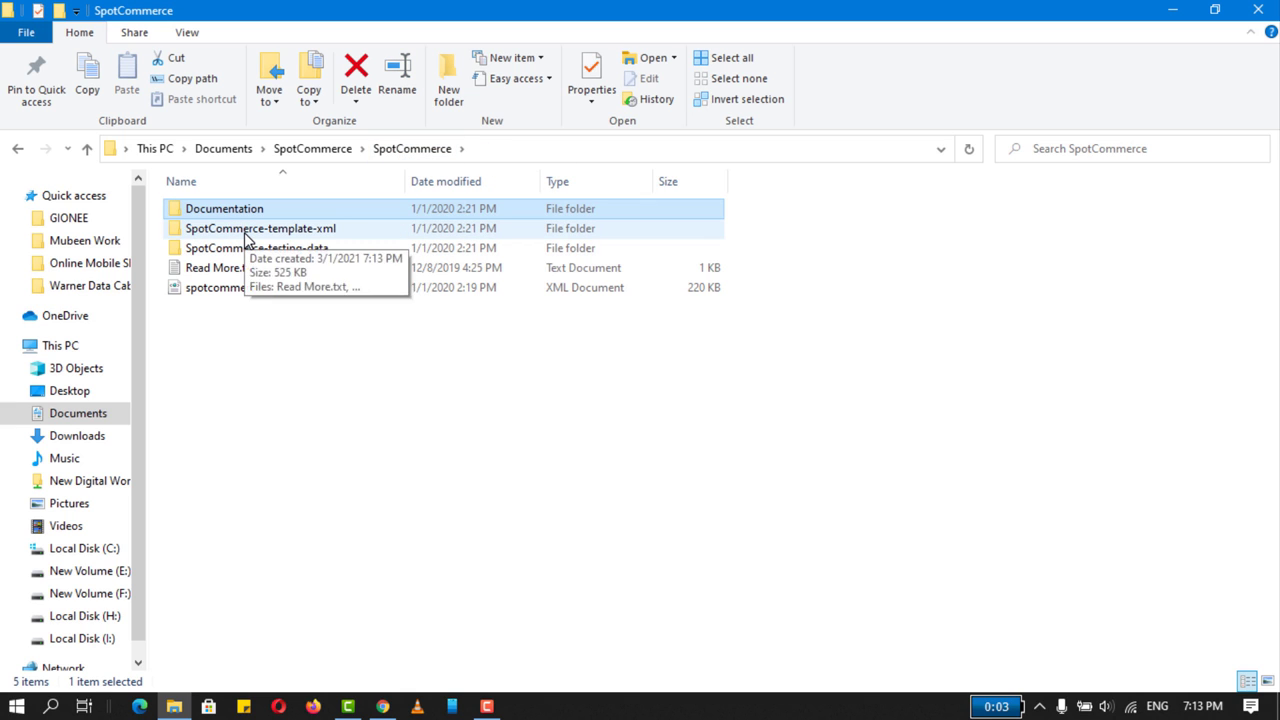
click(246, 234)
double_click(246, 234)
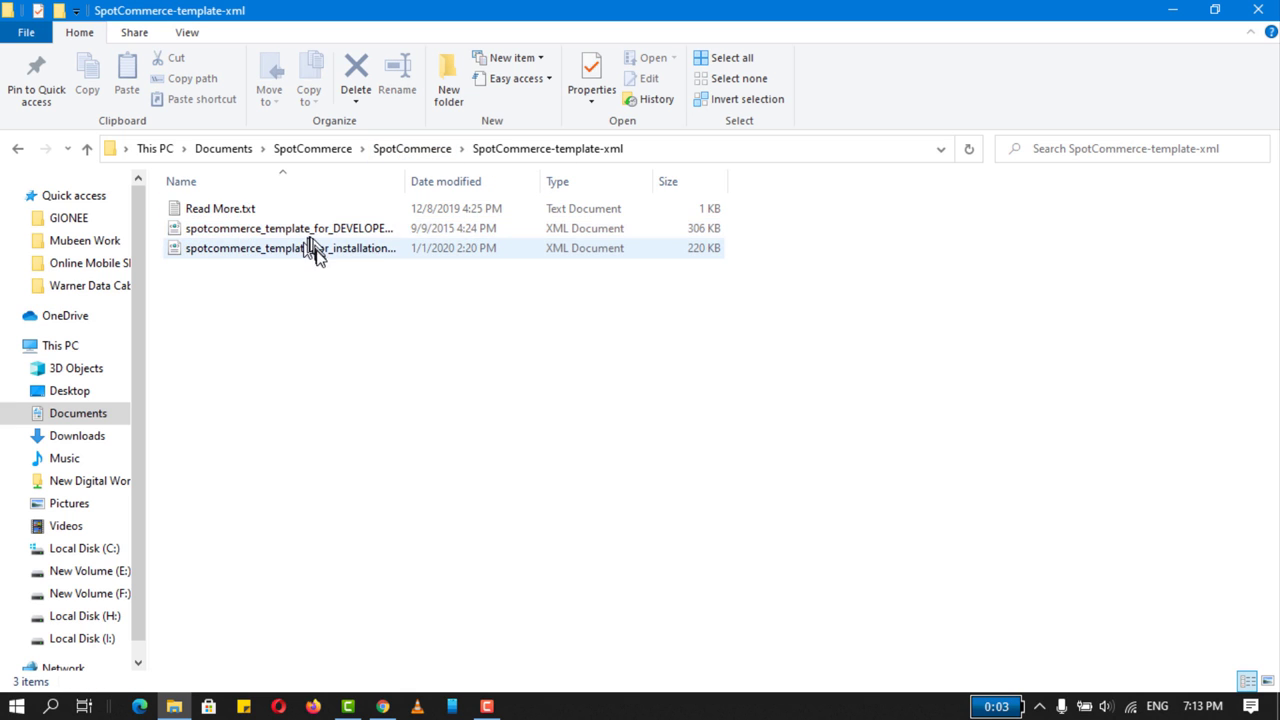
click(420, 150)
- Examine the SpotCommerce-testing-data folder, including its images and slider subfolders, and return to the inner SpotCommerce folder
double_click(266, 251)
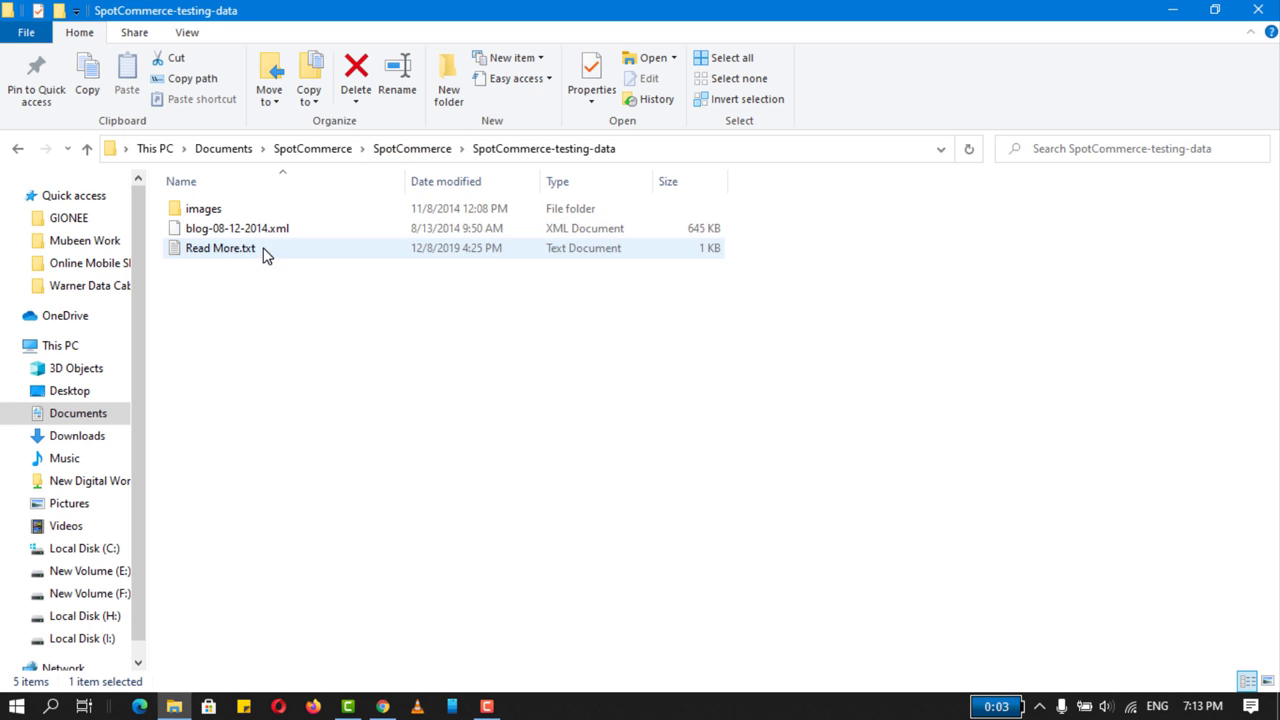
double_click(193, 210)
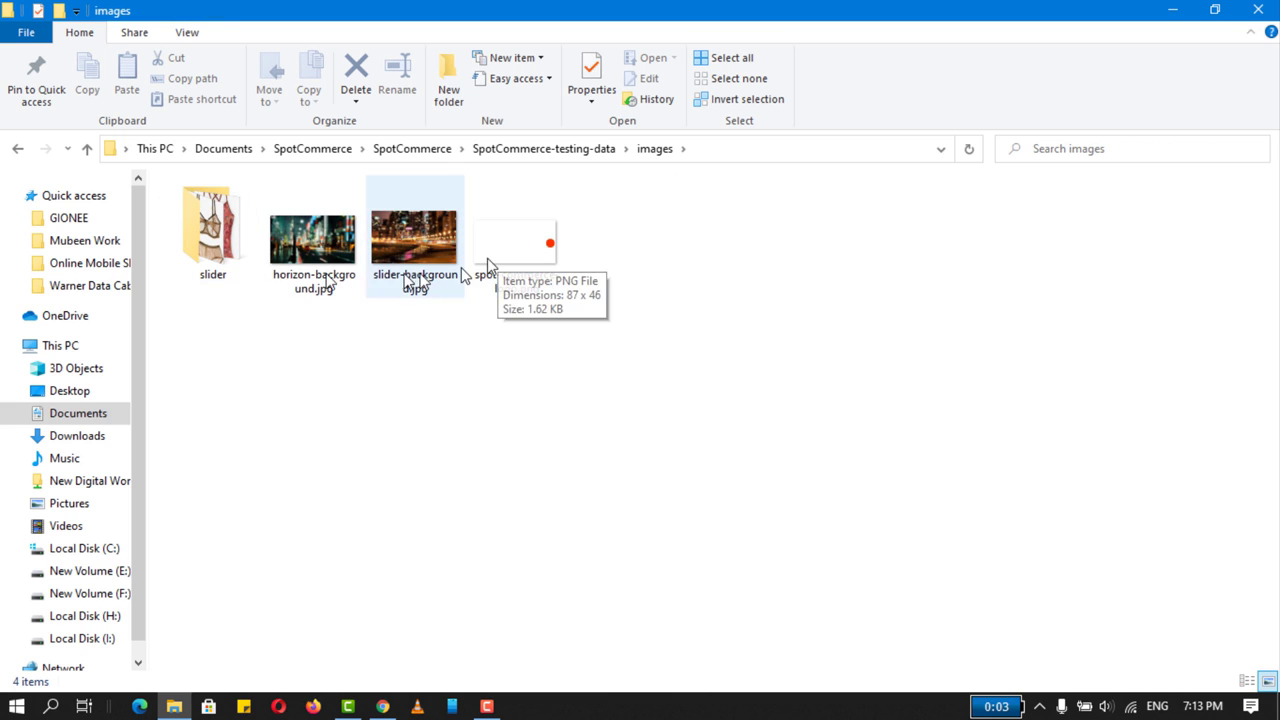
click(233, 248)
double_click(233, 248)
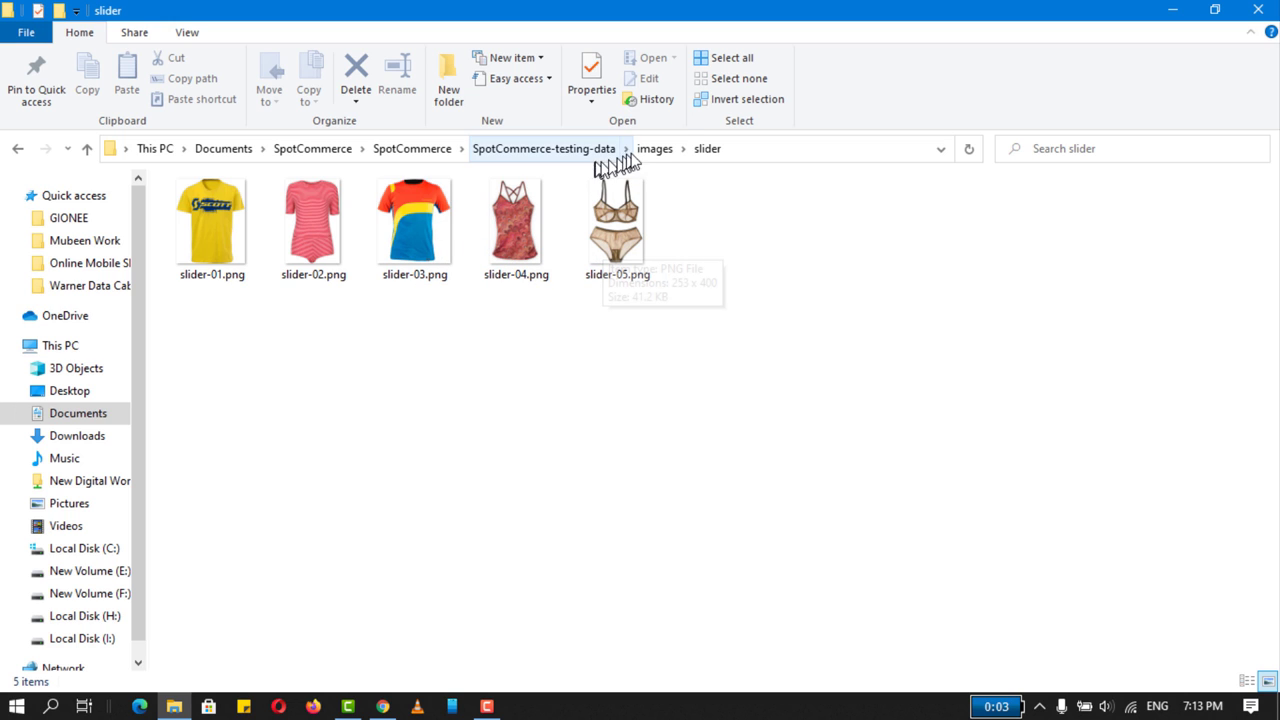
click(549, 160)
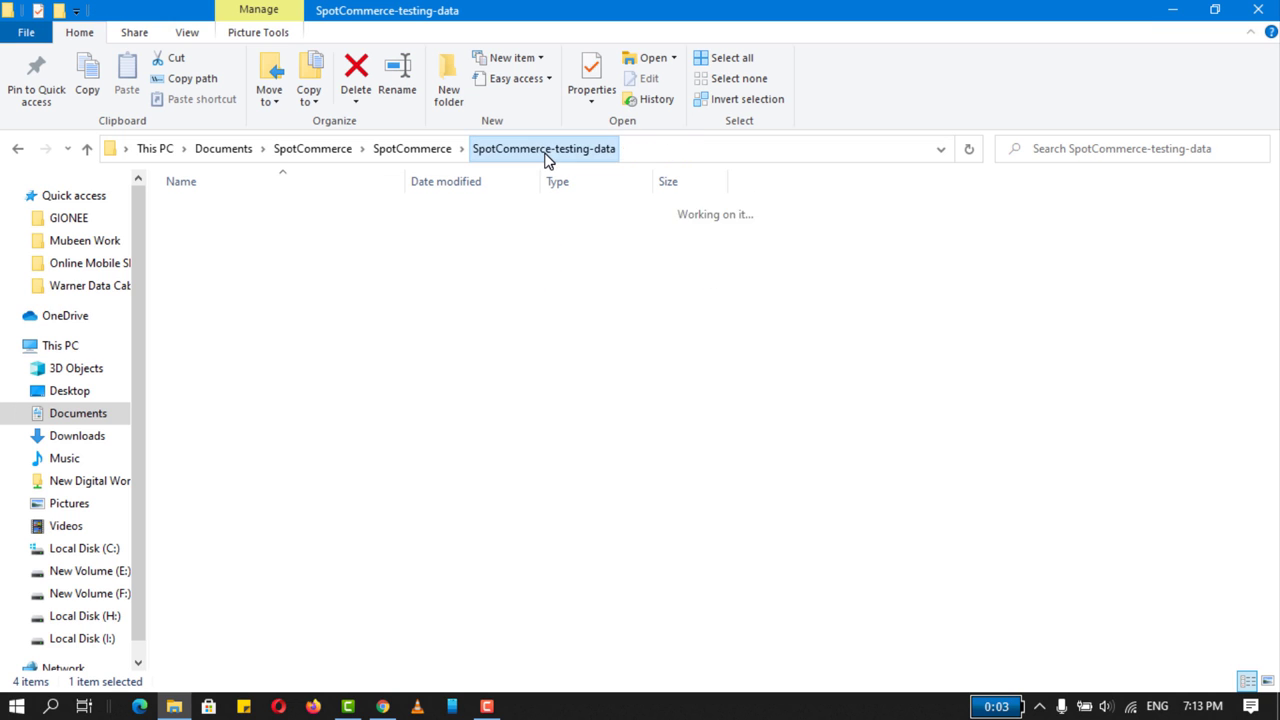
click(440, 157)
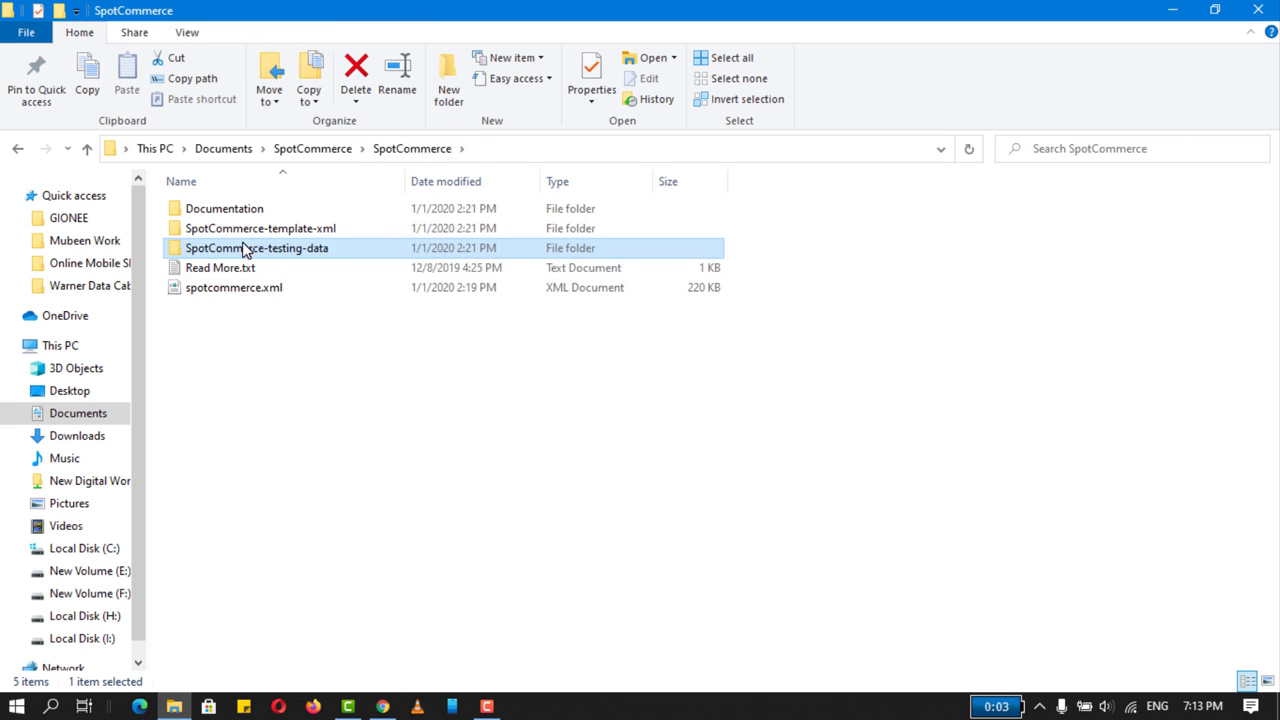
- Check the developer template file in SpotCommerce-template-xml and go back to the inner SpotCommerce folder
click(313, 229)
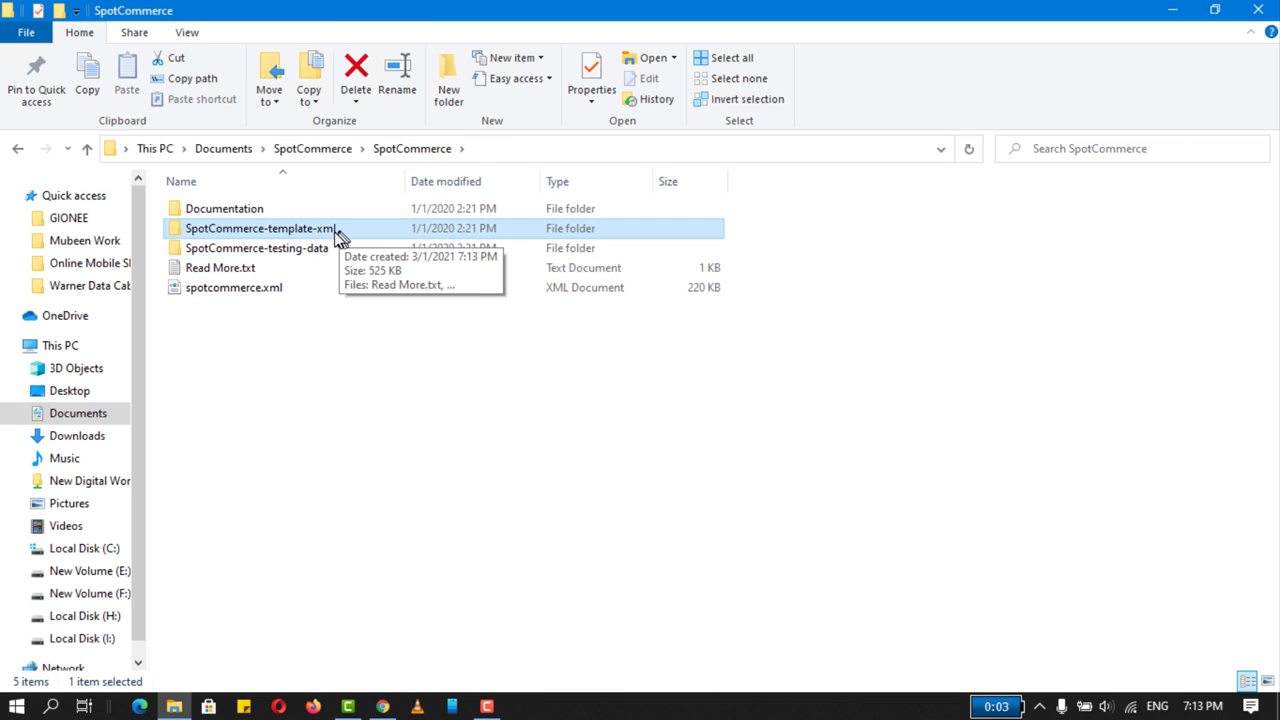
double_click(335, 233)
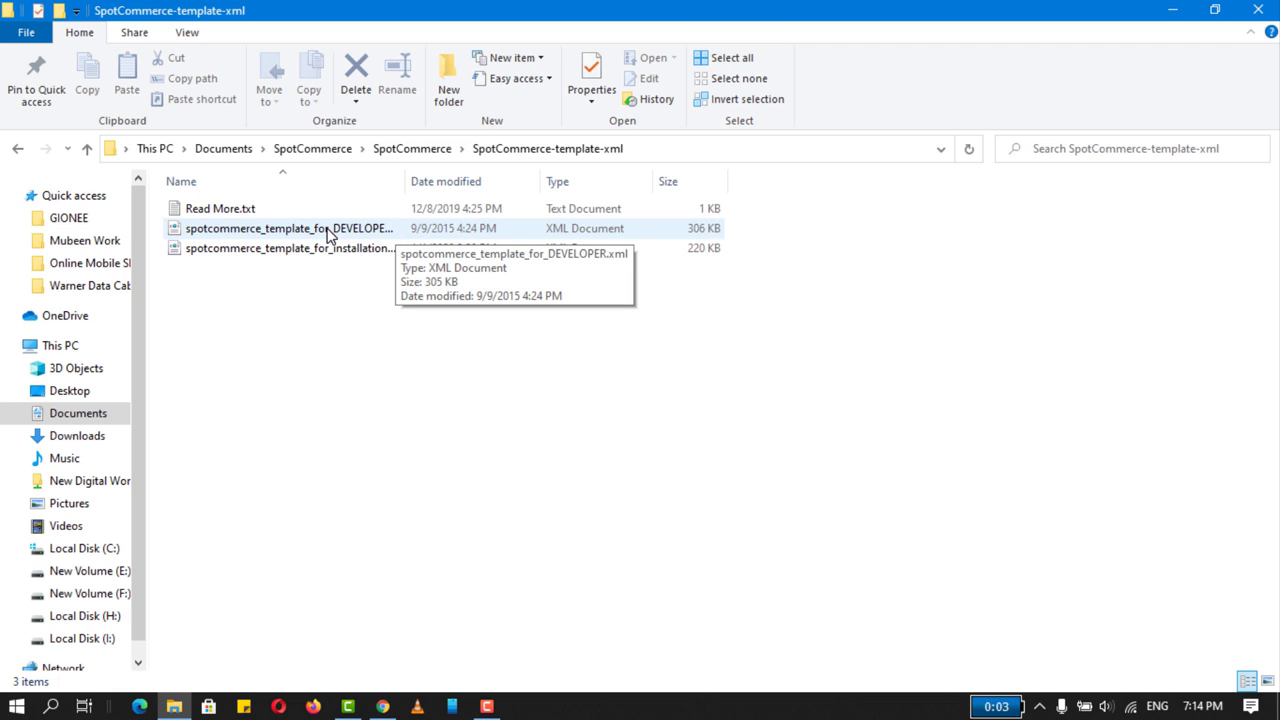
click(330, 232)
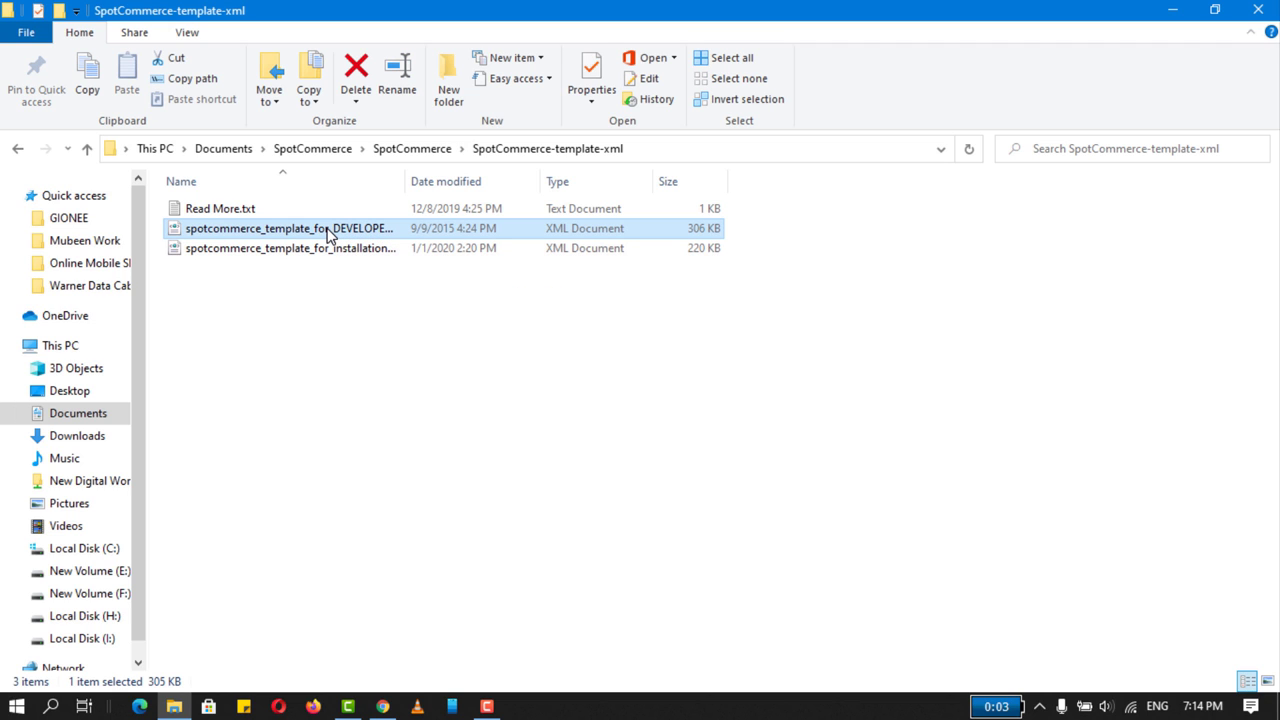
click(428, 150)
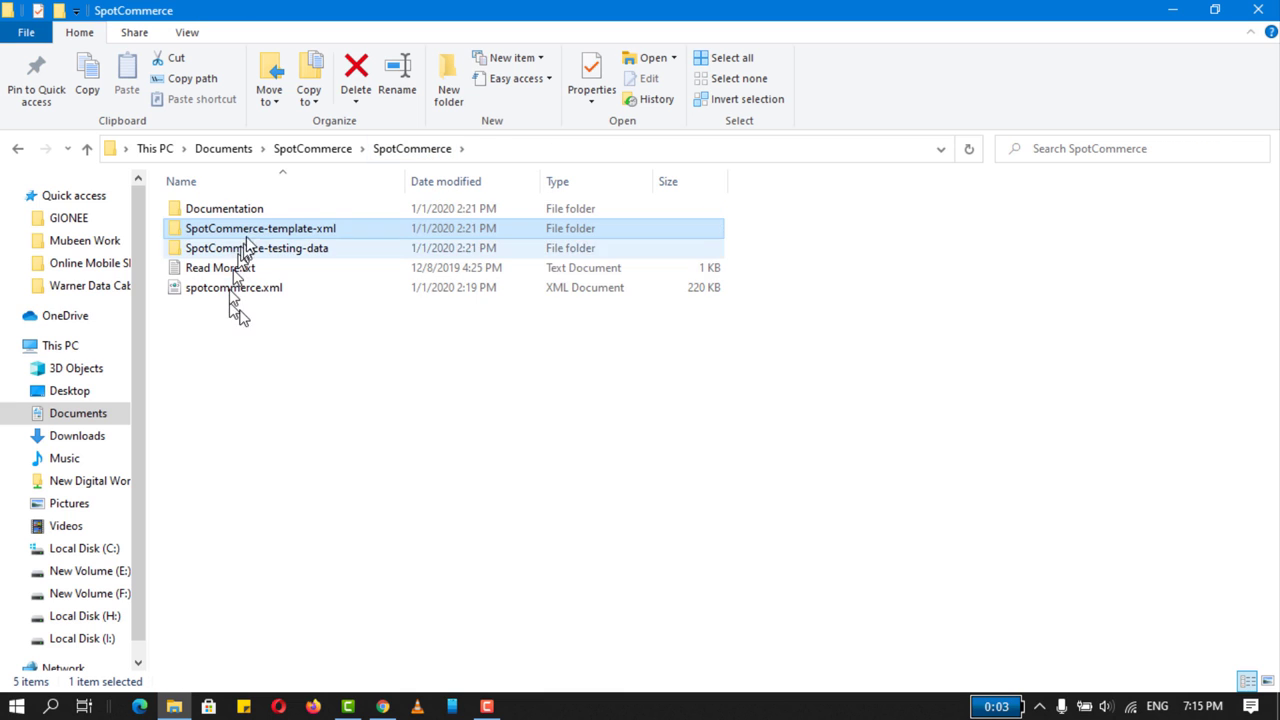
- Open index.html from the Documentation folder in the browser and look over its table of contents
double_click(248, 212)
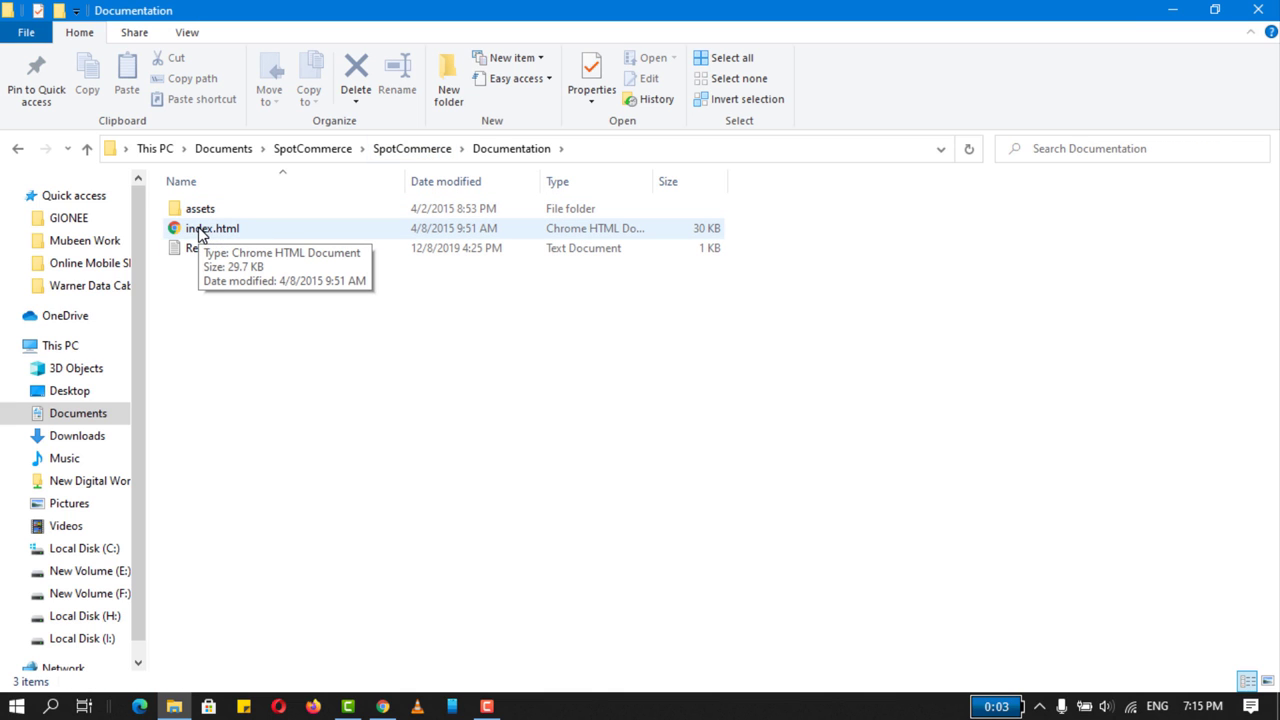
click(212, 232)
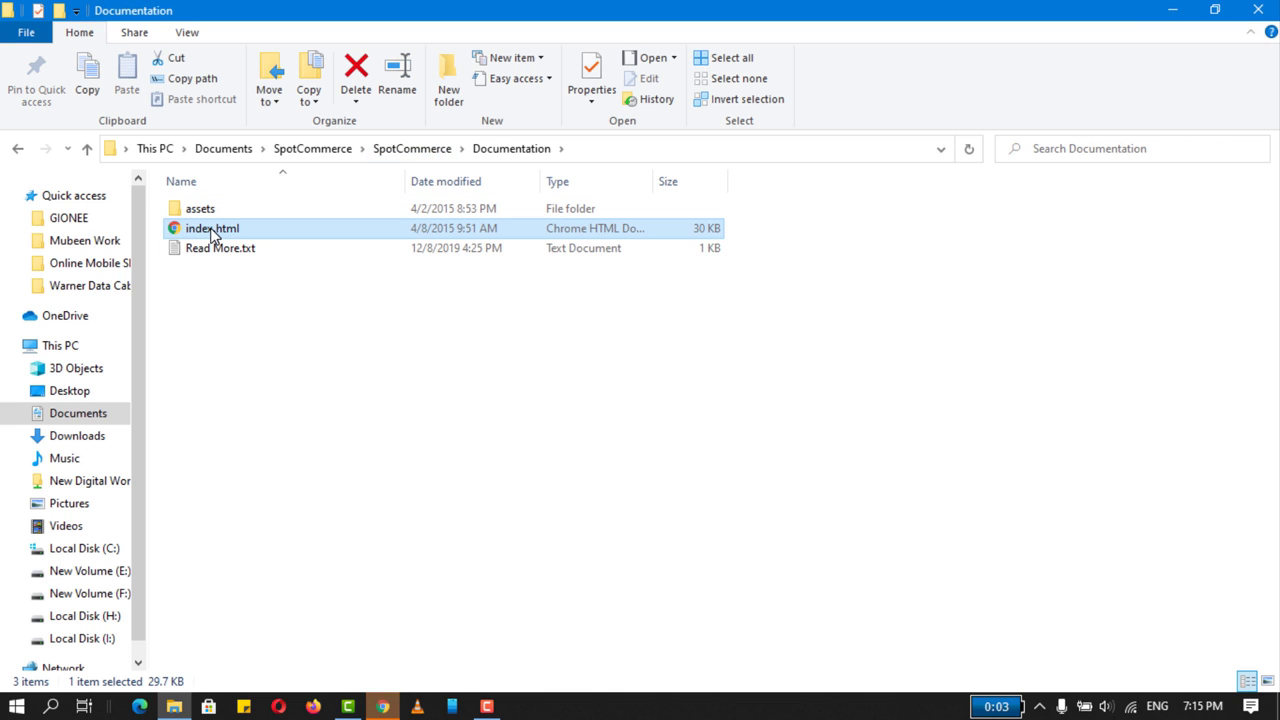
click(384, 704)
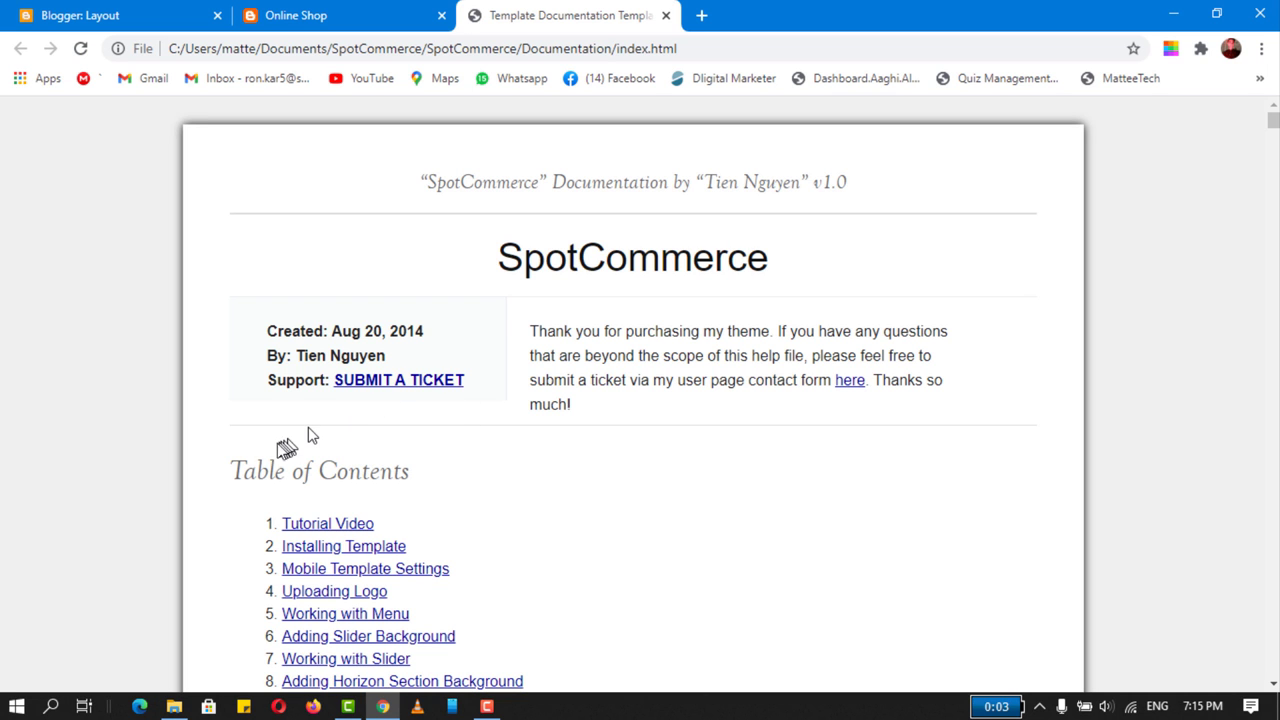
scroll(223, 351, down, 6)
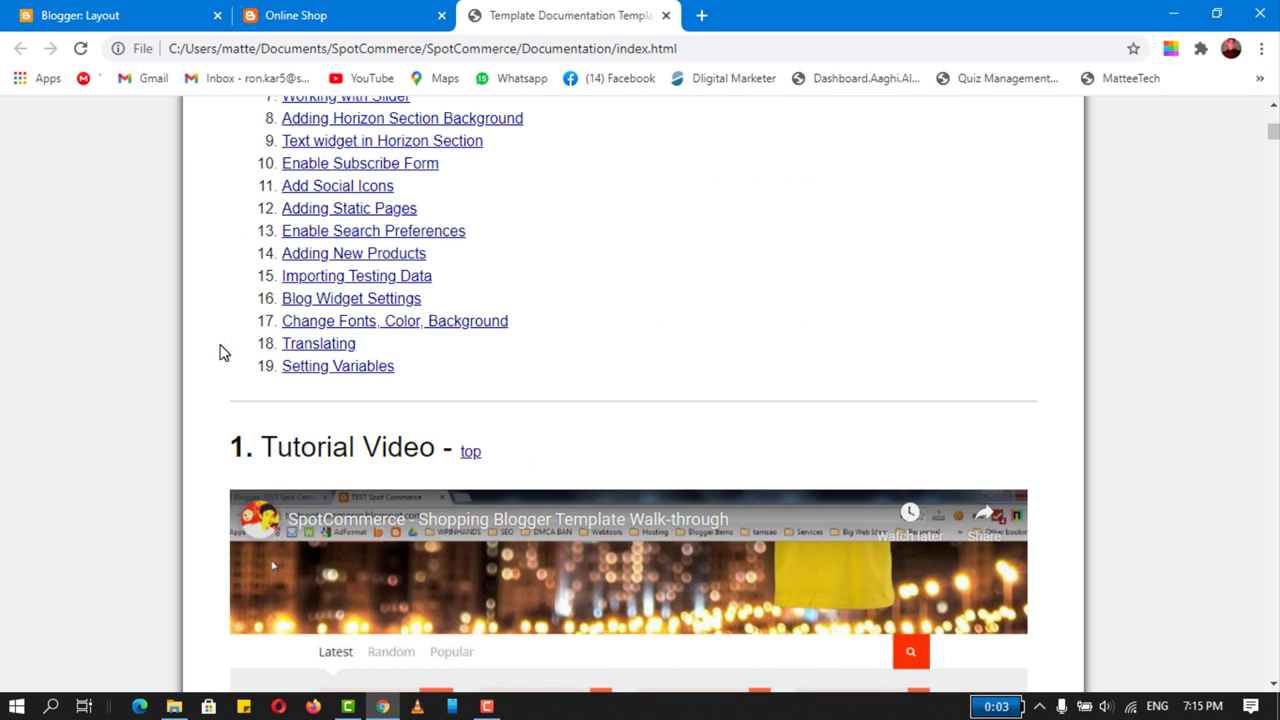
scroll(223, 351, up, 5)
scroll(240, 370, down, 2)
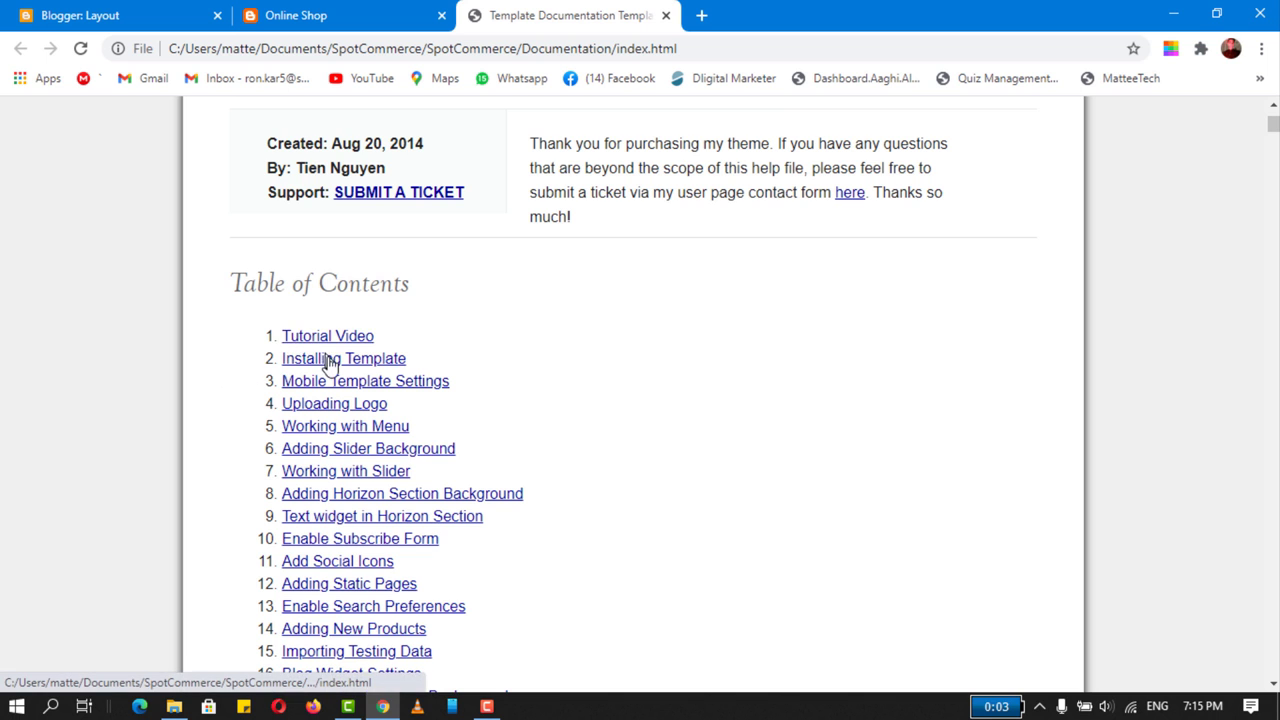
- Read the Installing Template section of the documentation, from opening the template file through selecting and copying its code
click(316, 364)
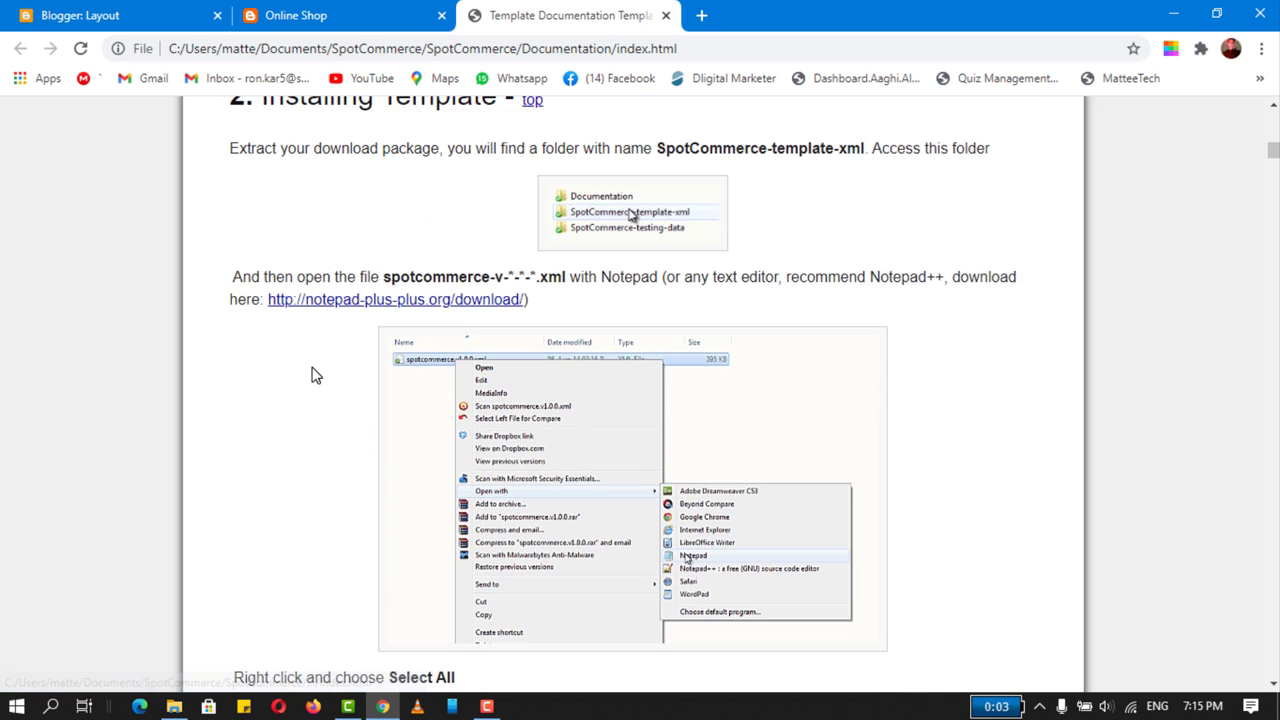
scroll(312, 370, up, 2)
scroll(626, 383, down, 2)
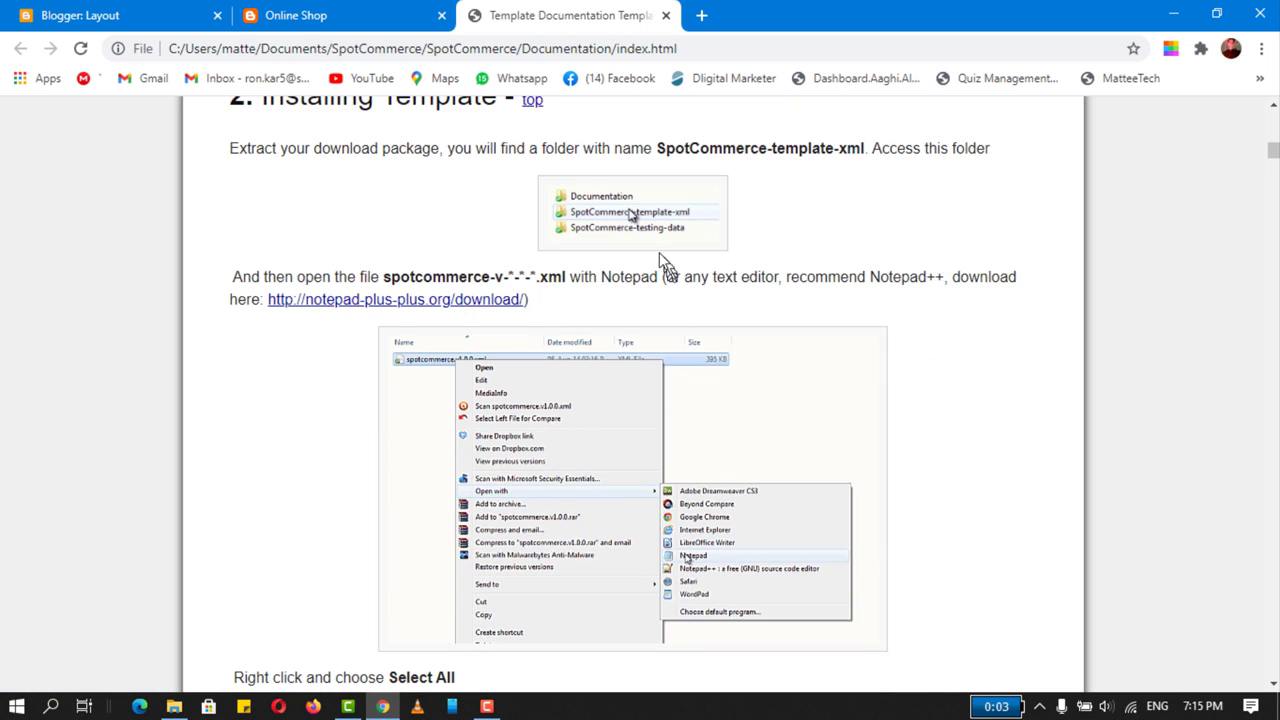
scroll(680, 240, down, 2)
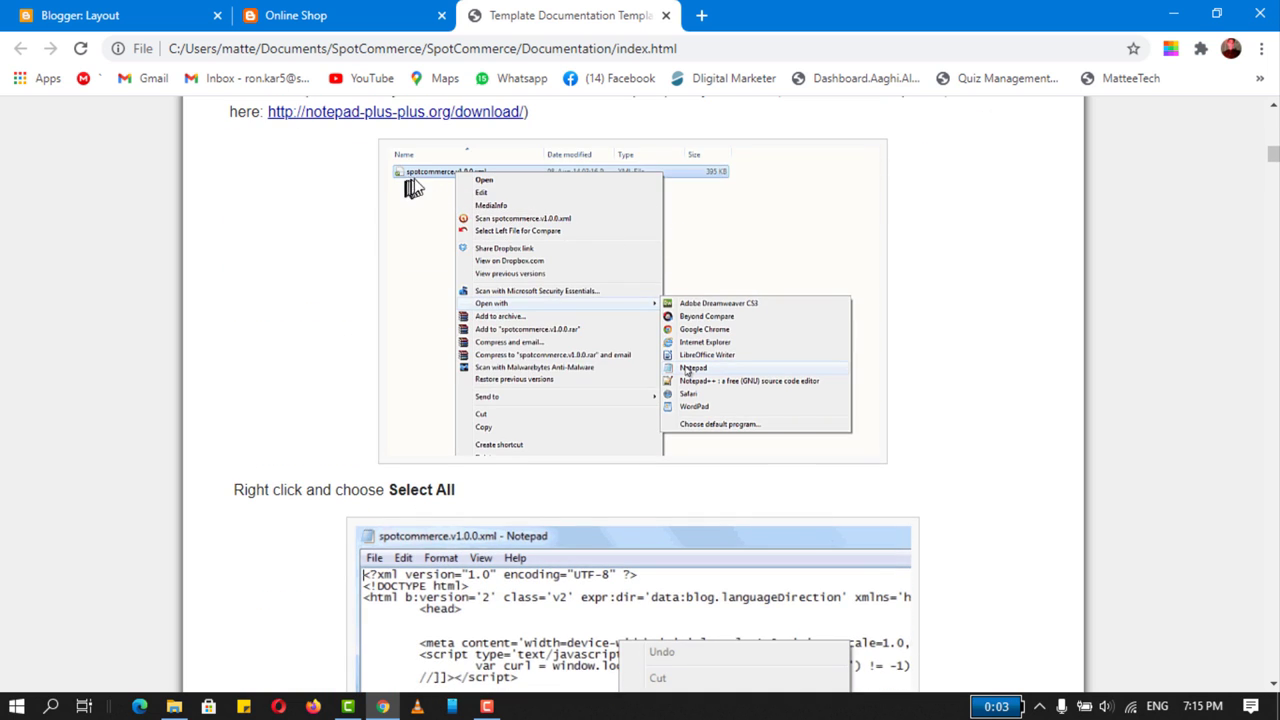
scroll(565, 245, down, 4)
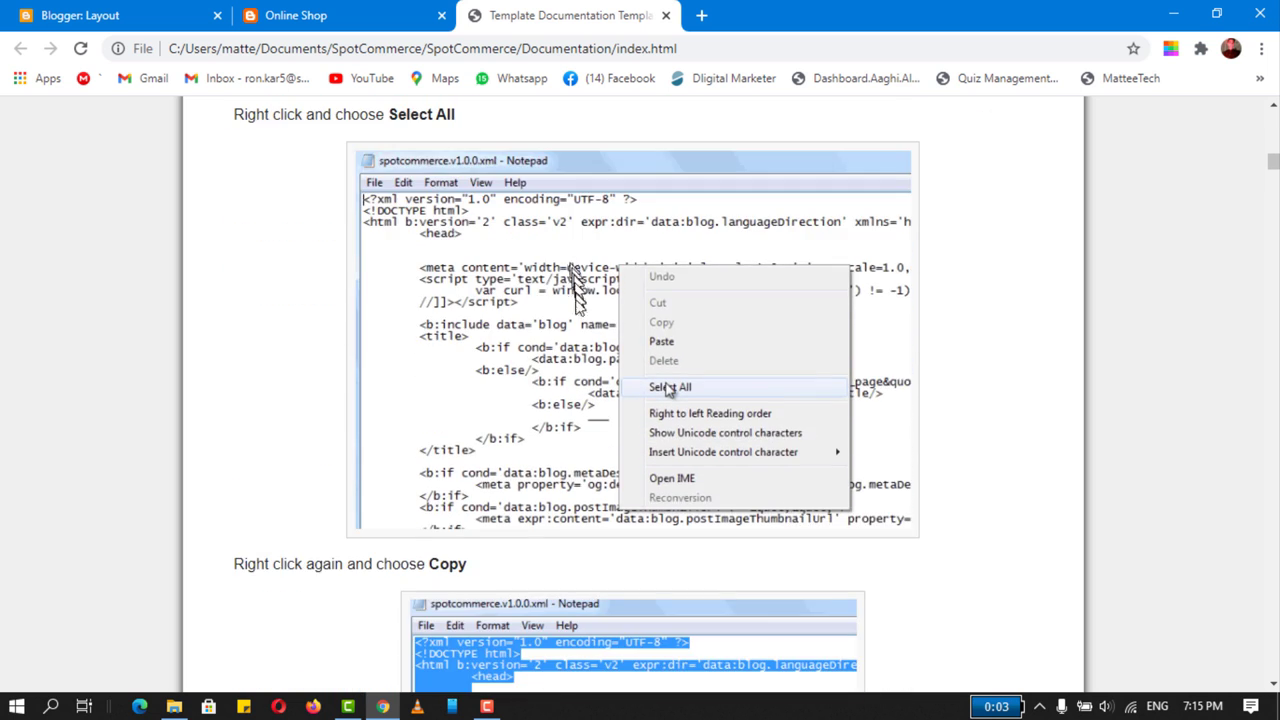
- Switch to File Explorer and open spotcommerce_template_for_DEVELOPER.xml from the SpotCommerce-template-xml folder in Notepad
key(alt+Tab)
click(322, 150)
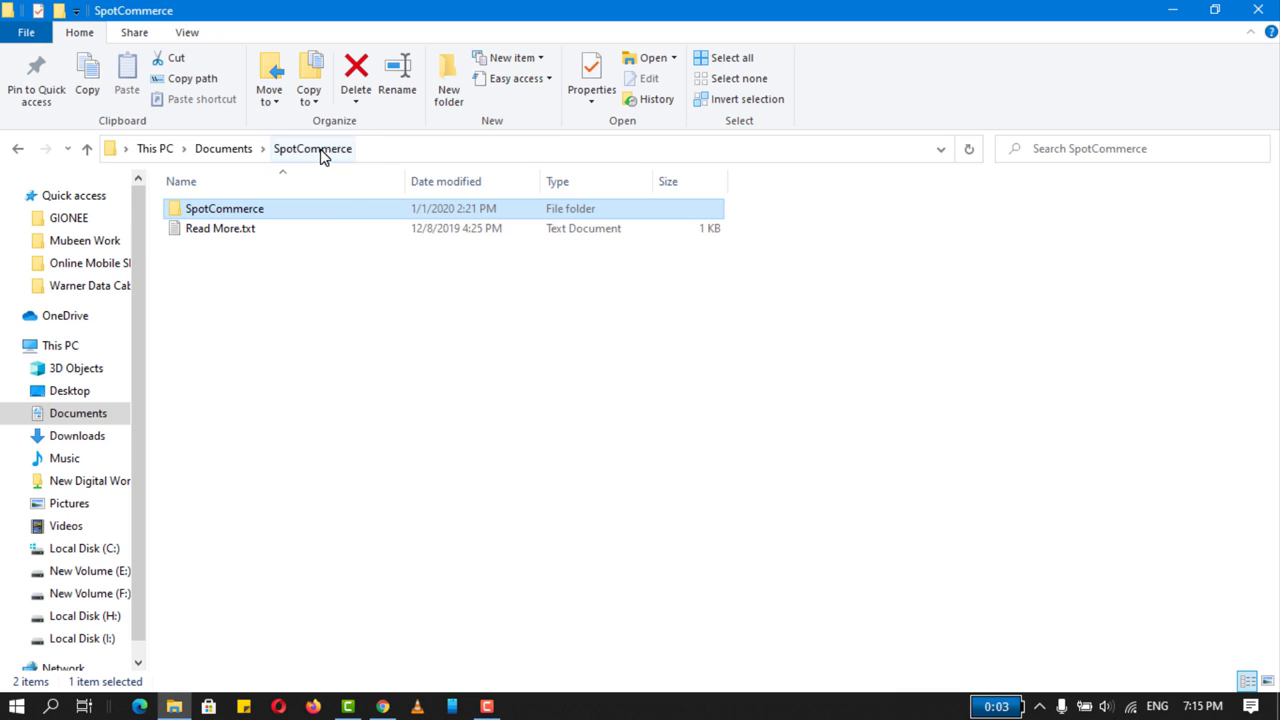
double_click(243, 207)
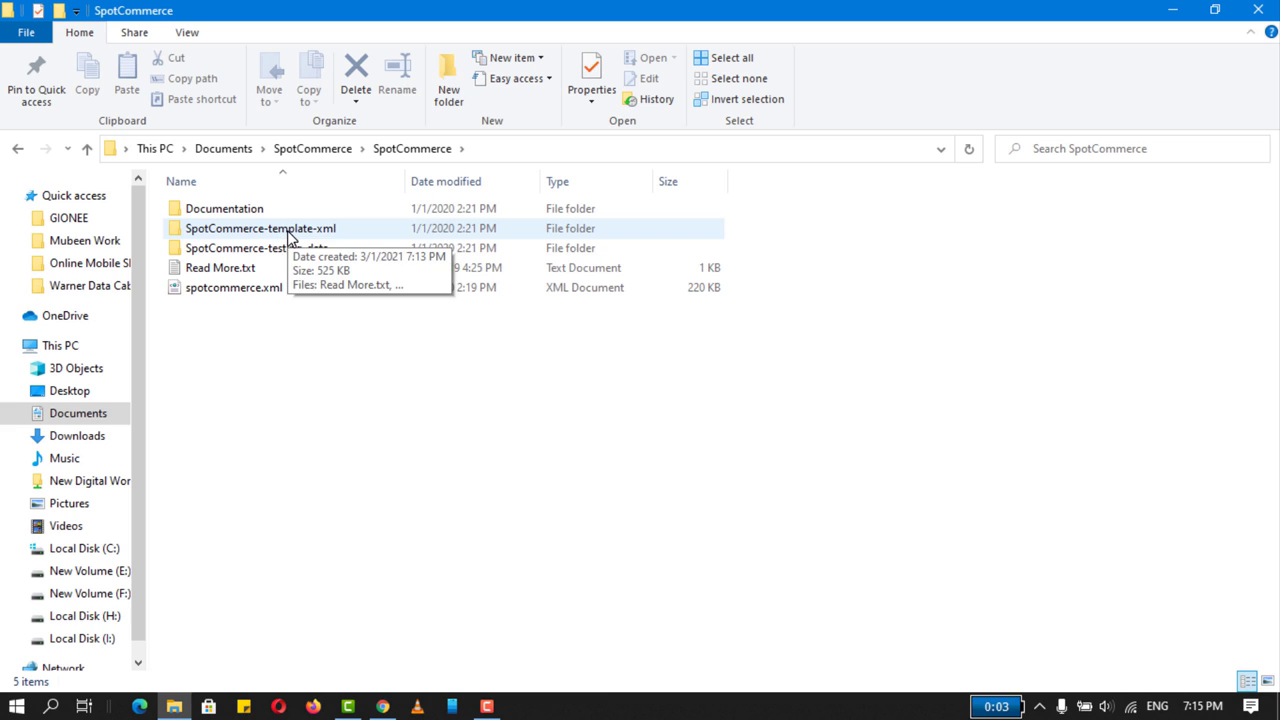
double_click(288, 236)
click(341, 232)
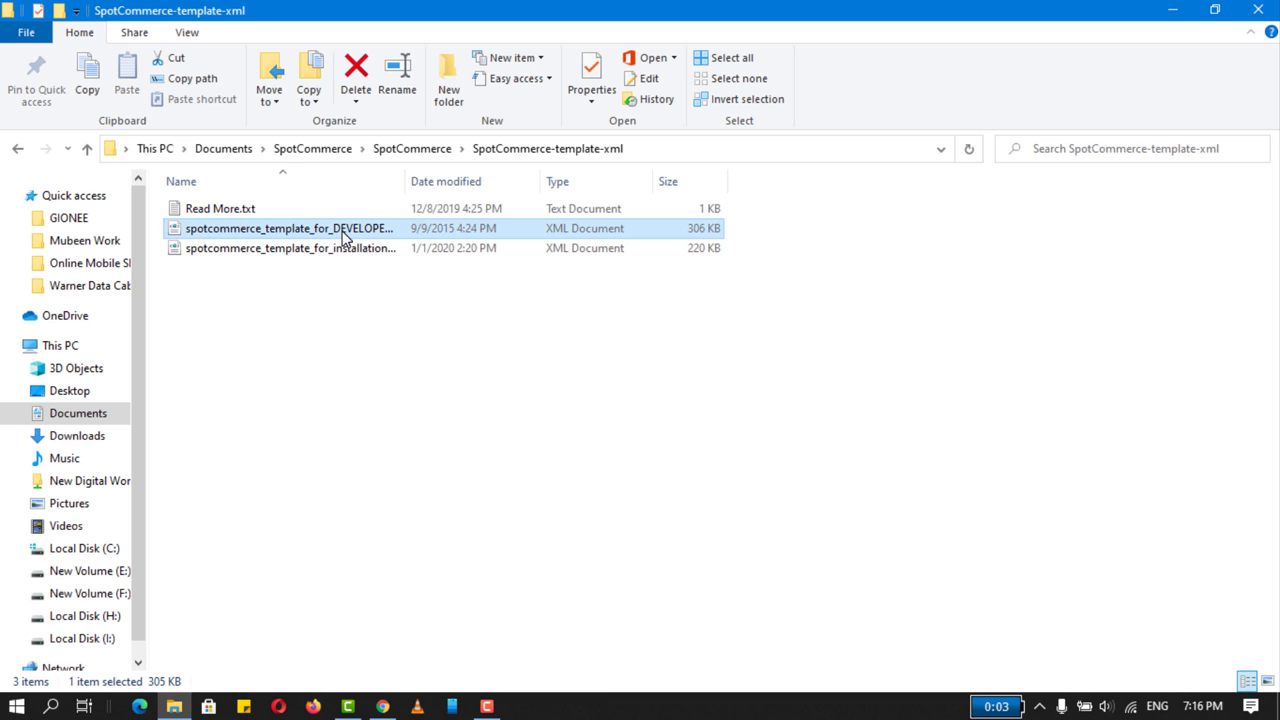
right_click(342, 232)
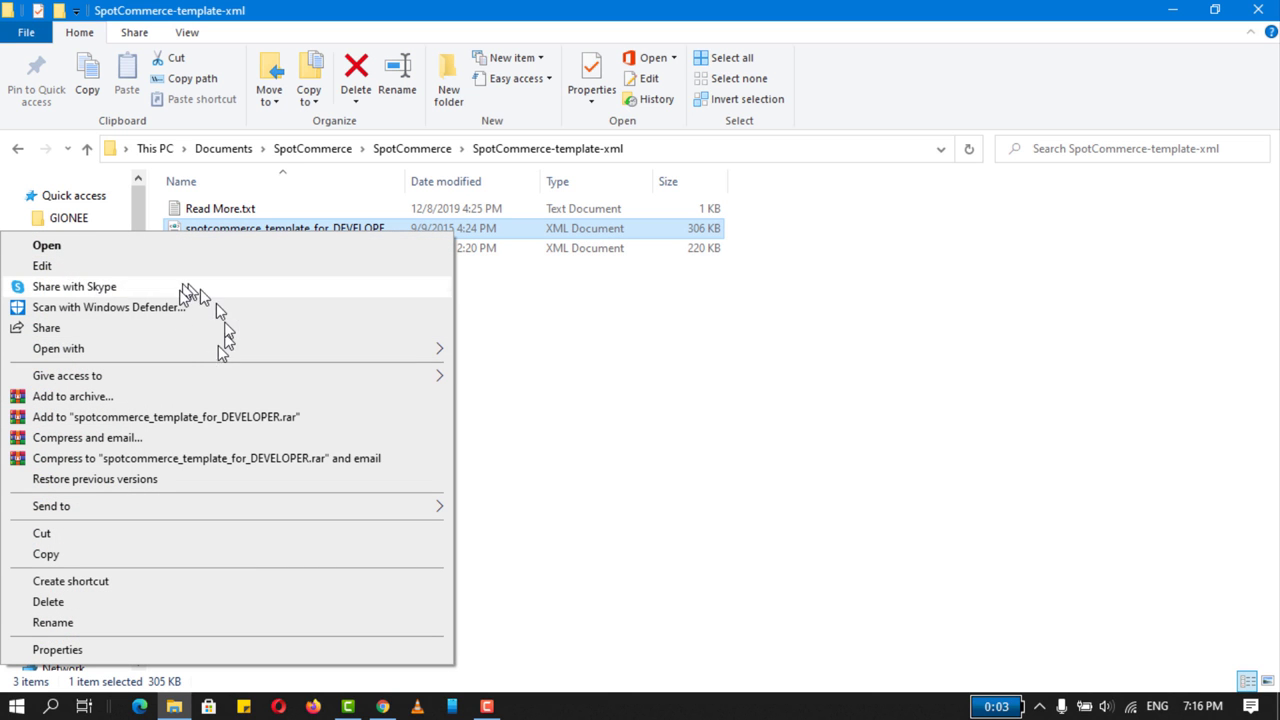
mouse_move(432, 346)
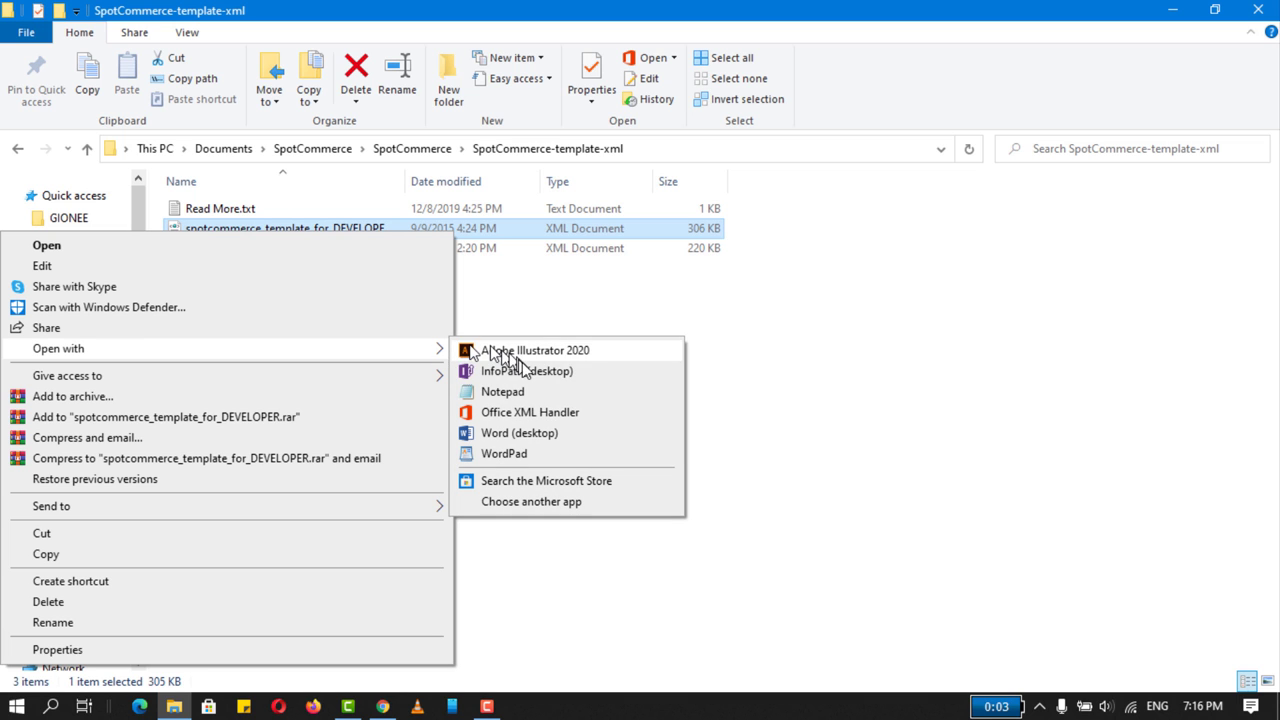
click(503, 392)
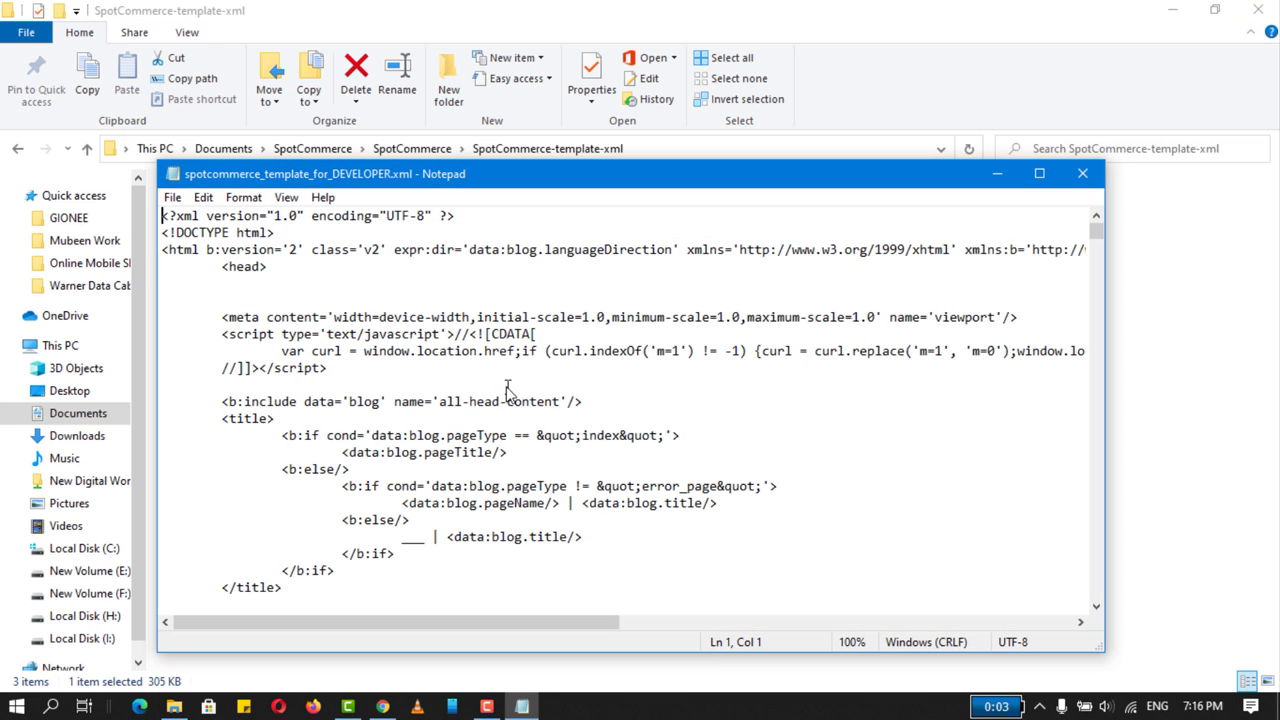
- Select the entire code of the developer template file and copy it to the clipboard
click(170, 199)
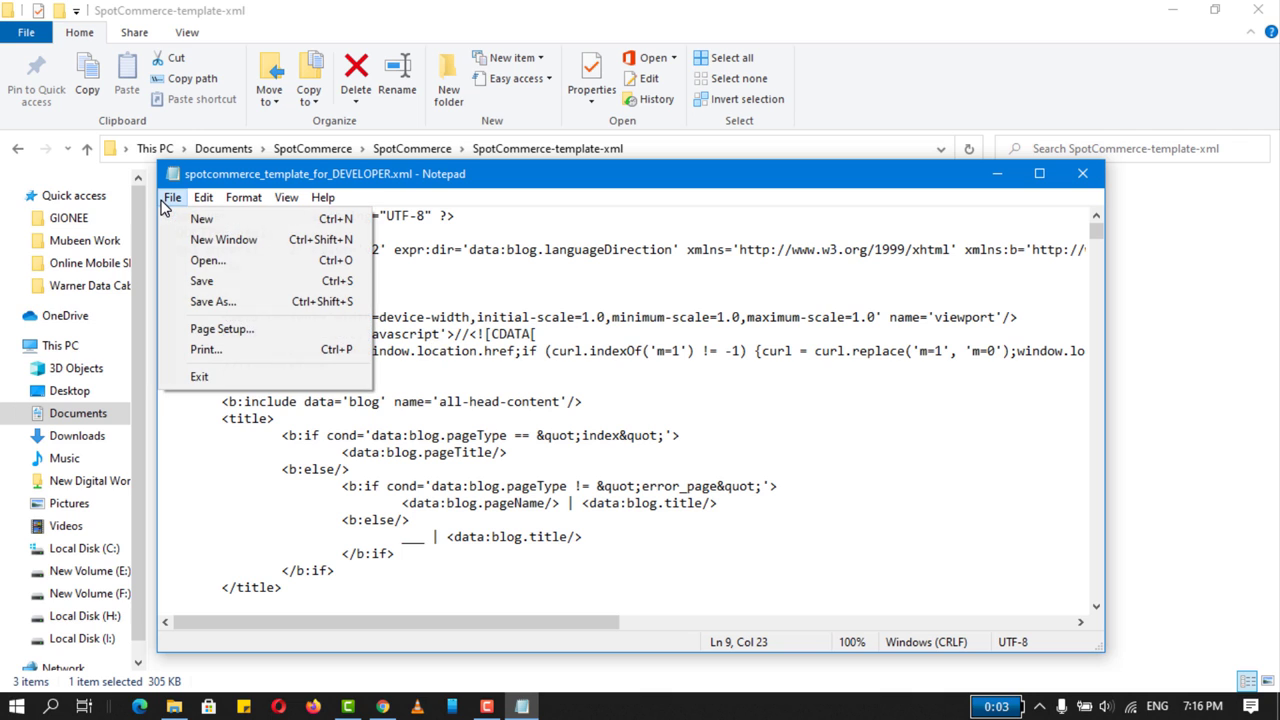
click(298, 436)
drag(243, 266, 366, 374)
right_click(292, 336)
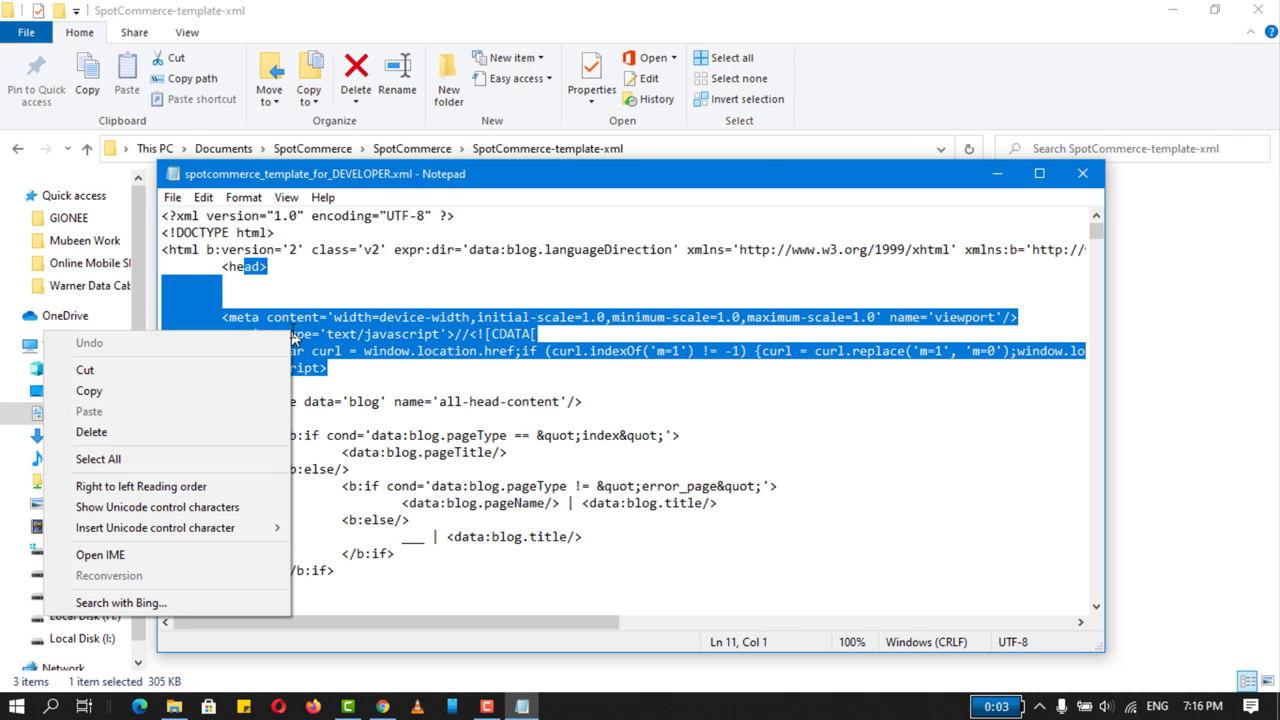
click(180, 460)
right_click(292, 342)
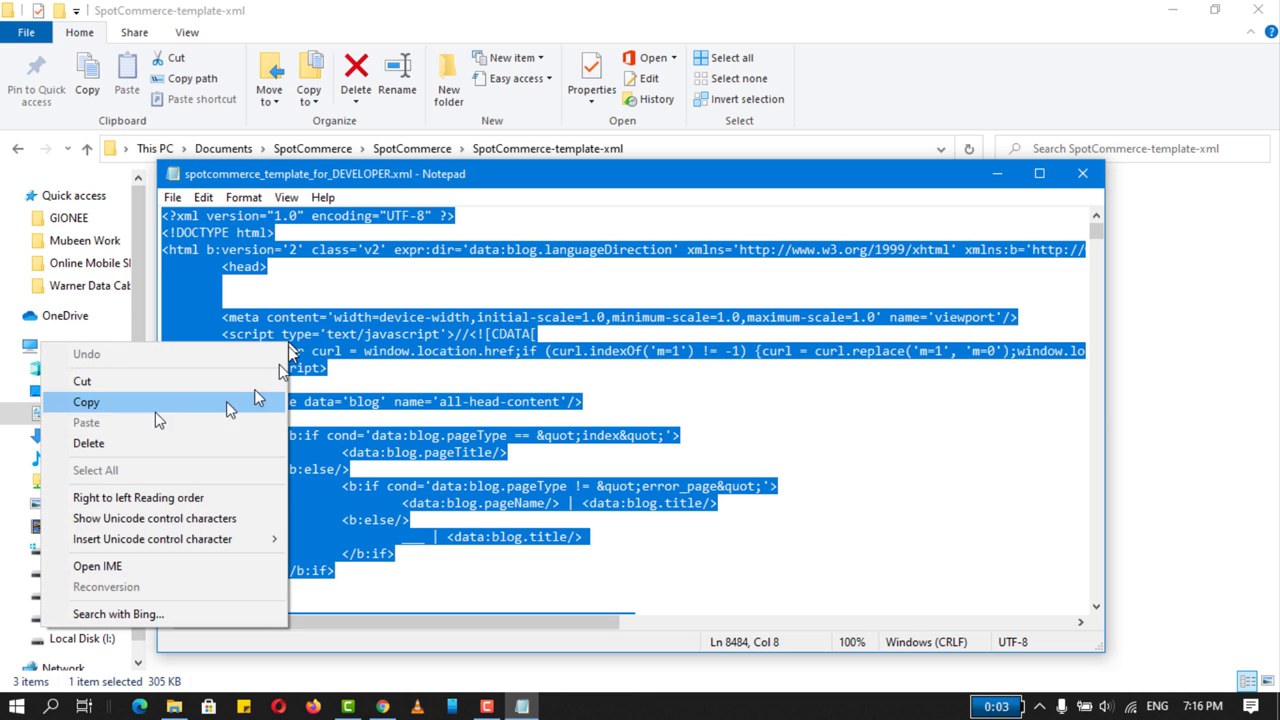
click(87, 405)
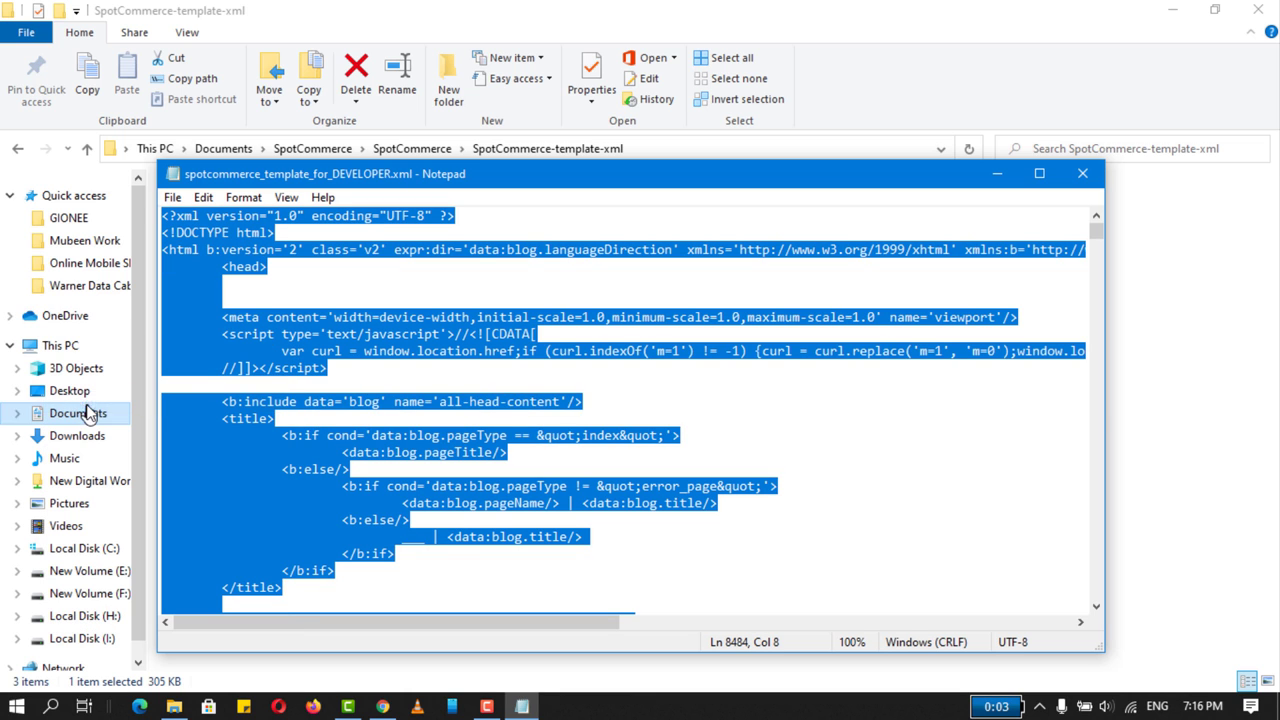
right_click(517, 333)
click(322, 388)
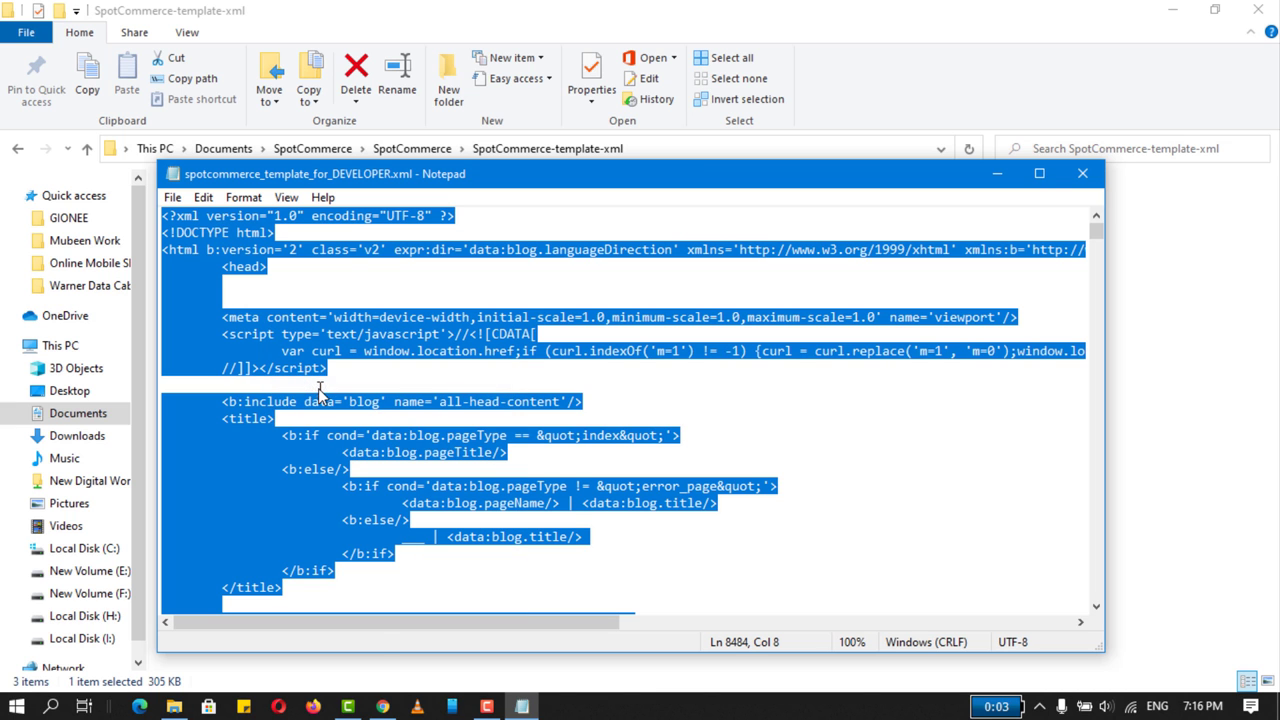
- Switch to Blogger in Chrome and open the Online Shop blog's current theme for HTML editing
click(381, 707)
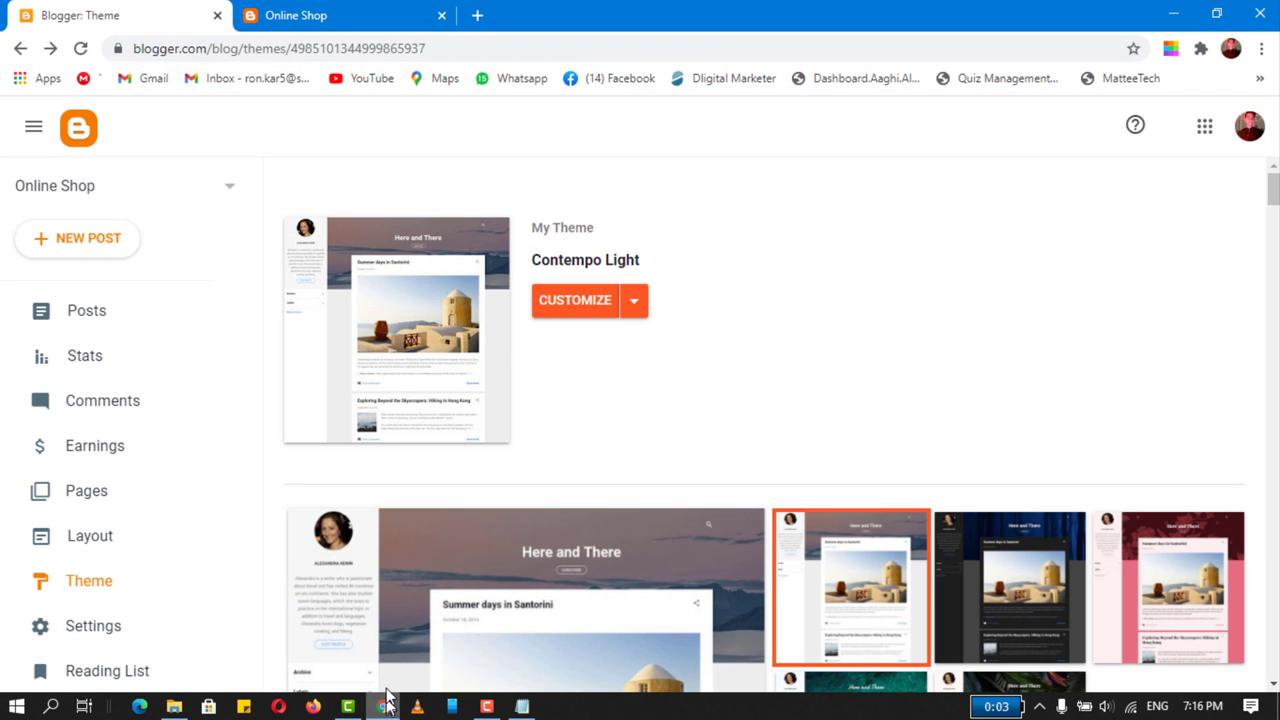
click(270, 14)
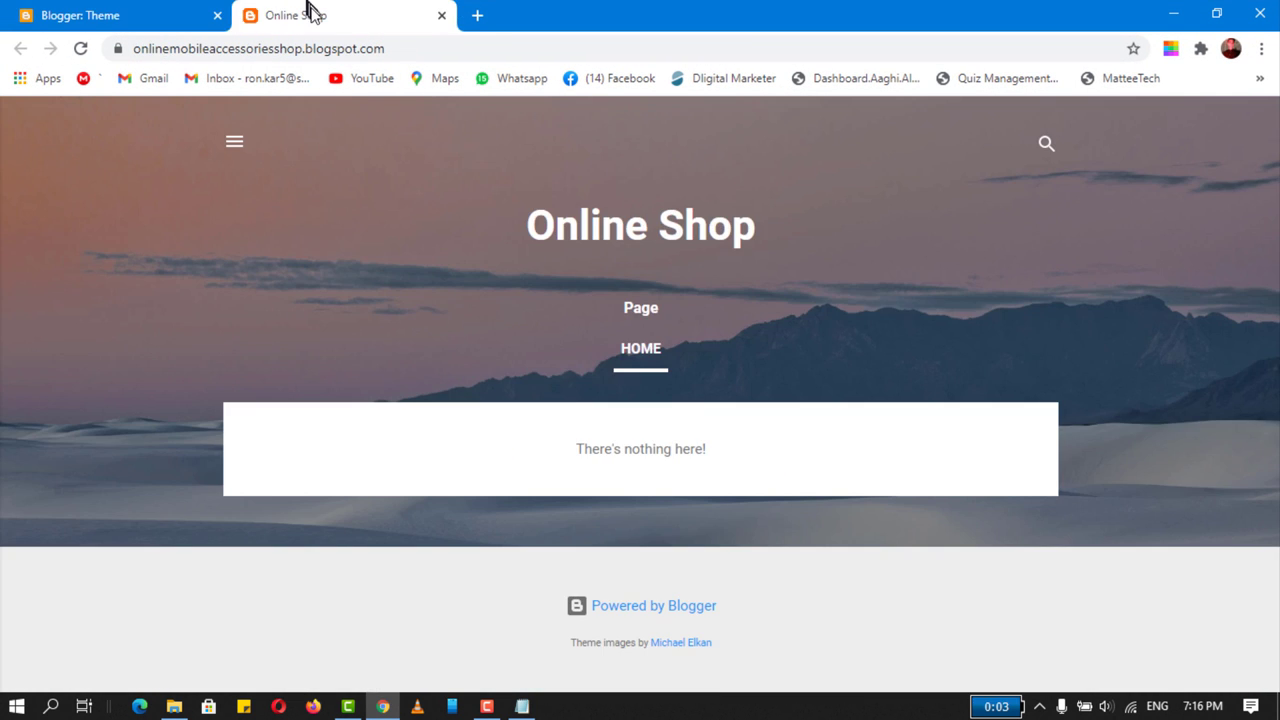
click(120, 14)
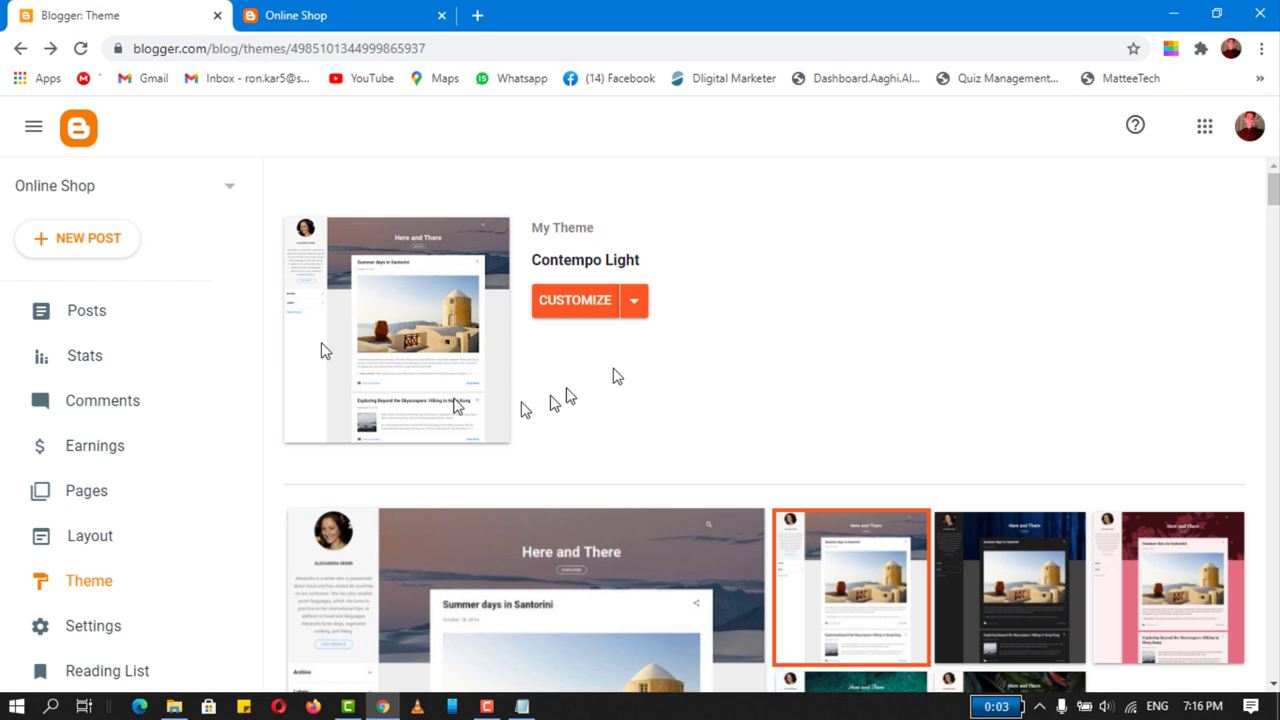
click(636, 305)
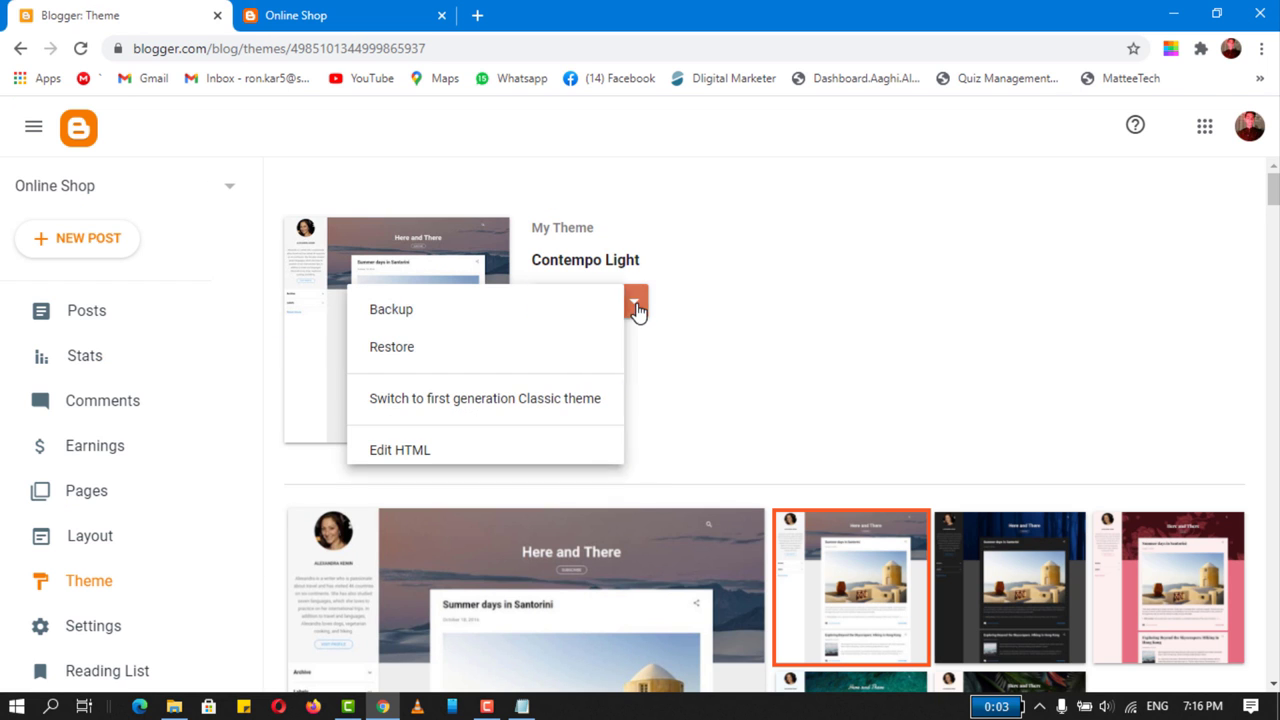
click(487, 447)
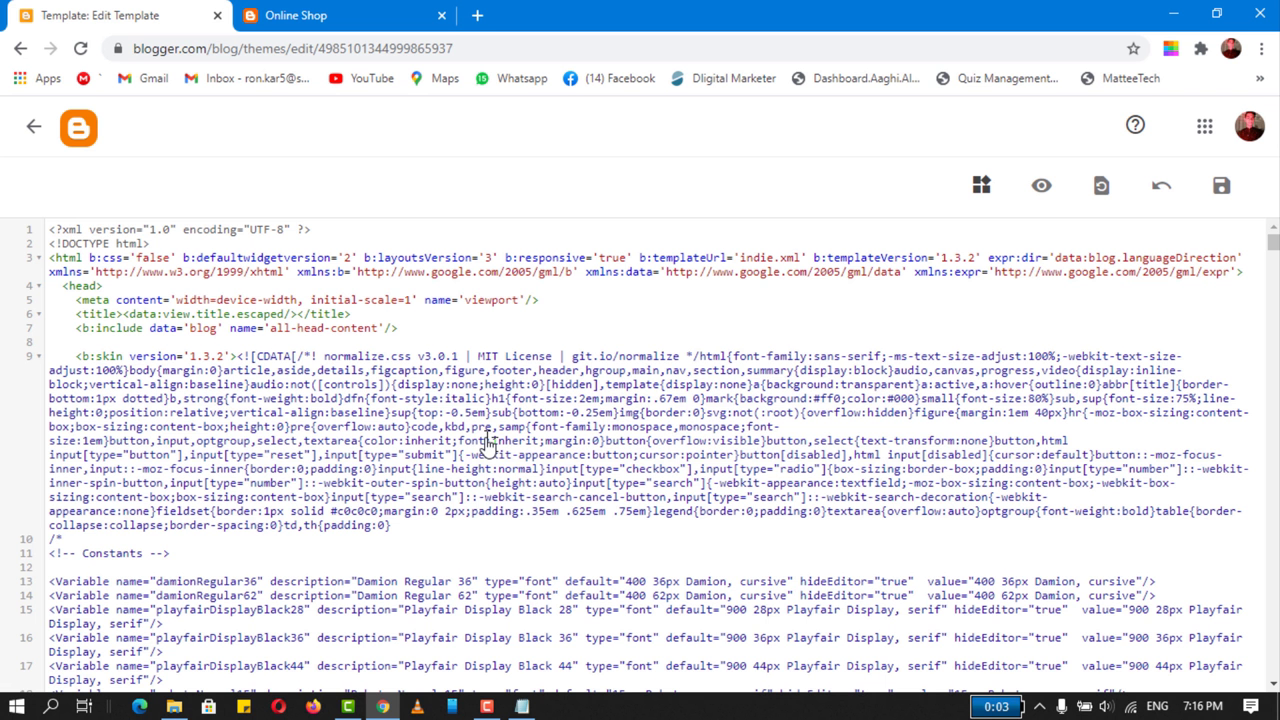
- Replace all of the theme's existing HTML with the copied SpotCommerce template code and save the theme
right_click(425, 400)
click(497, 249)
key(Delete)
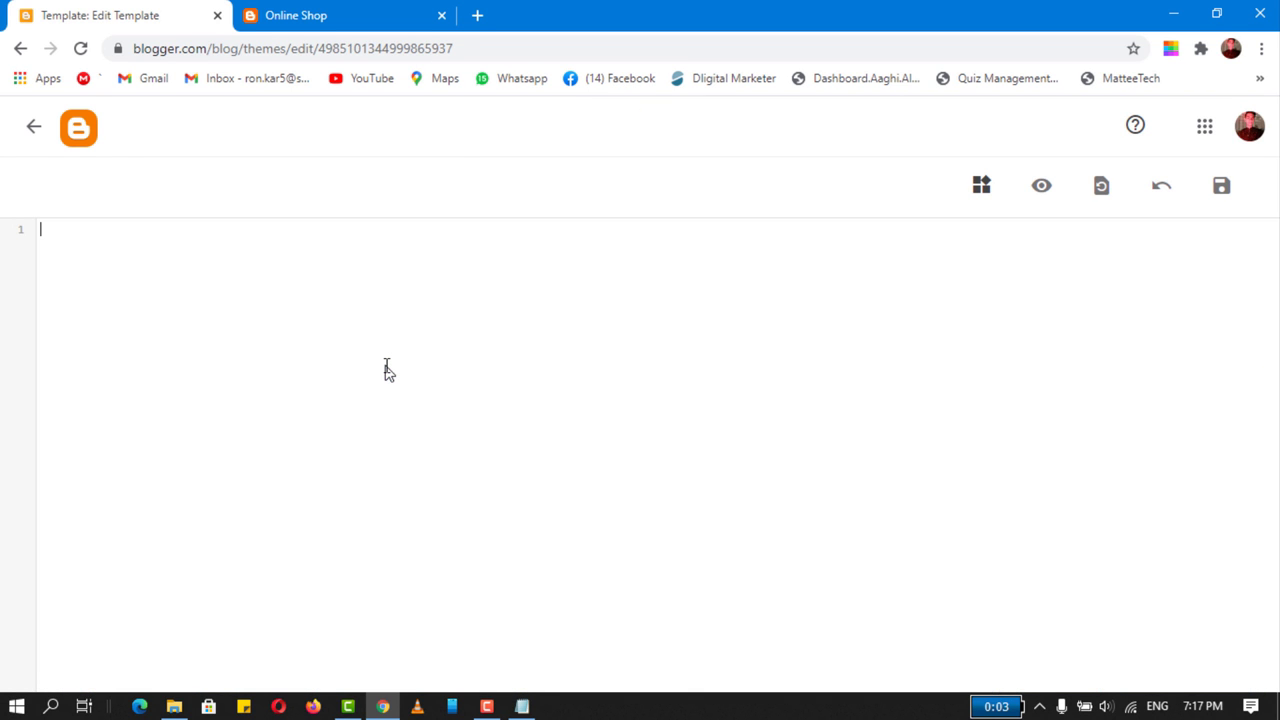
key(alt+Tab)
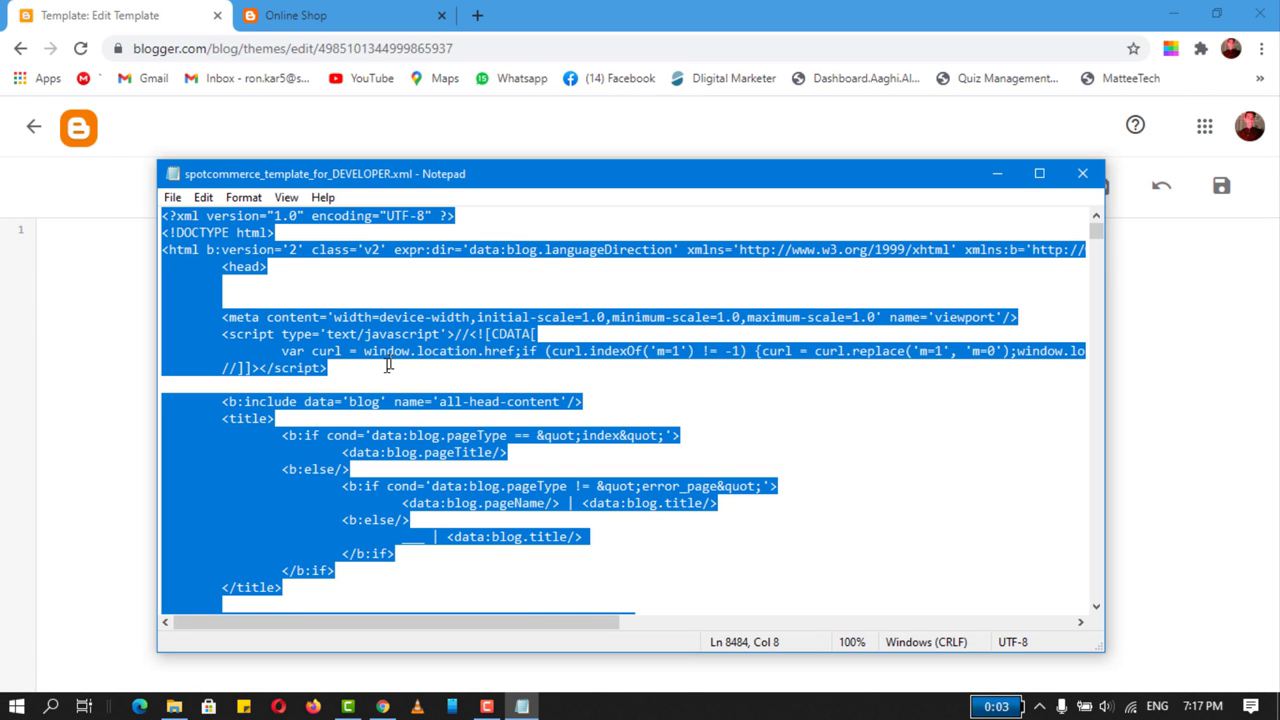
key(alt+Tab)
key(ctrl+v)
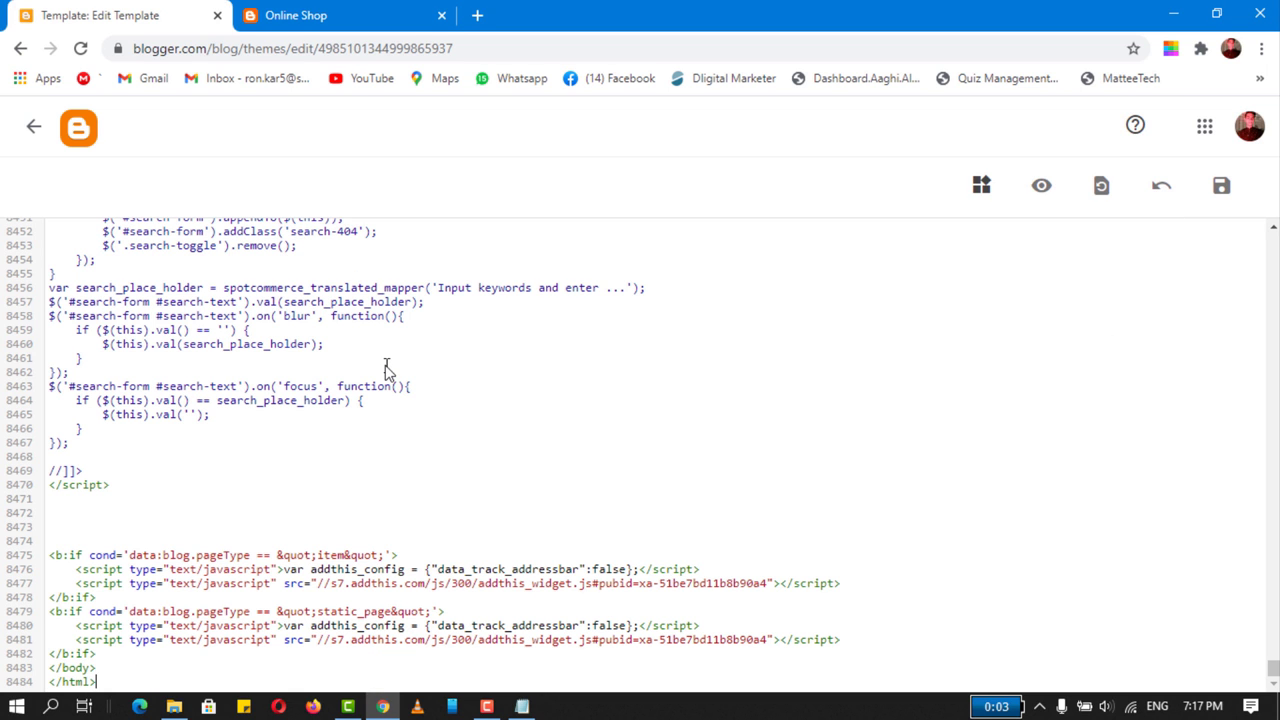
click(1214, 192)
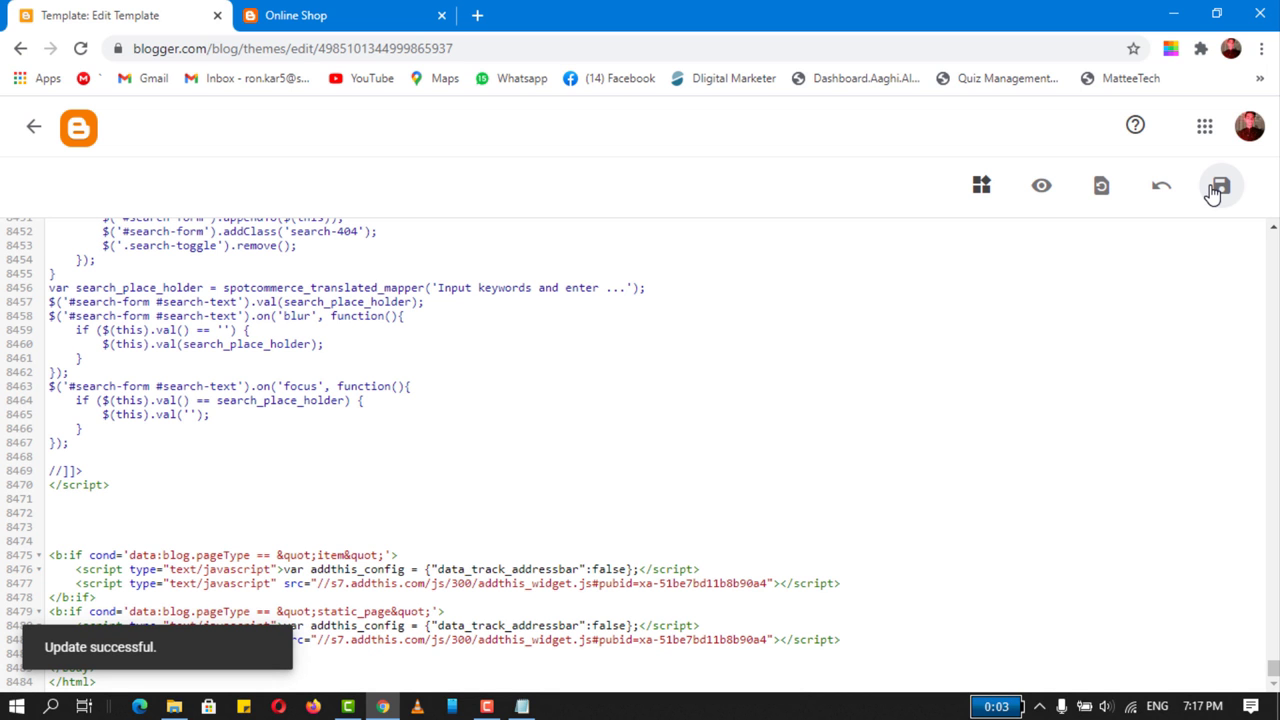
- Return to the blog's Theme page and reload it to check the current theme entry and its preview
click(33, 126)
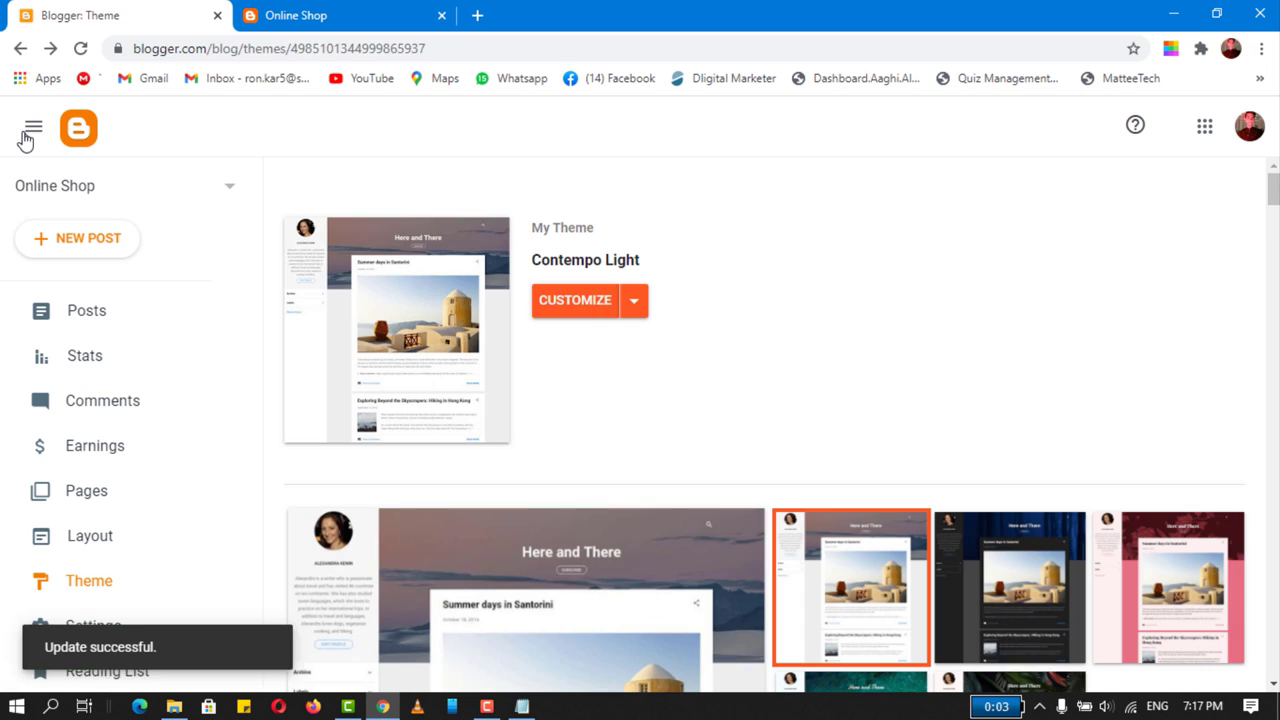
click(81, 49)
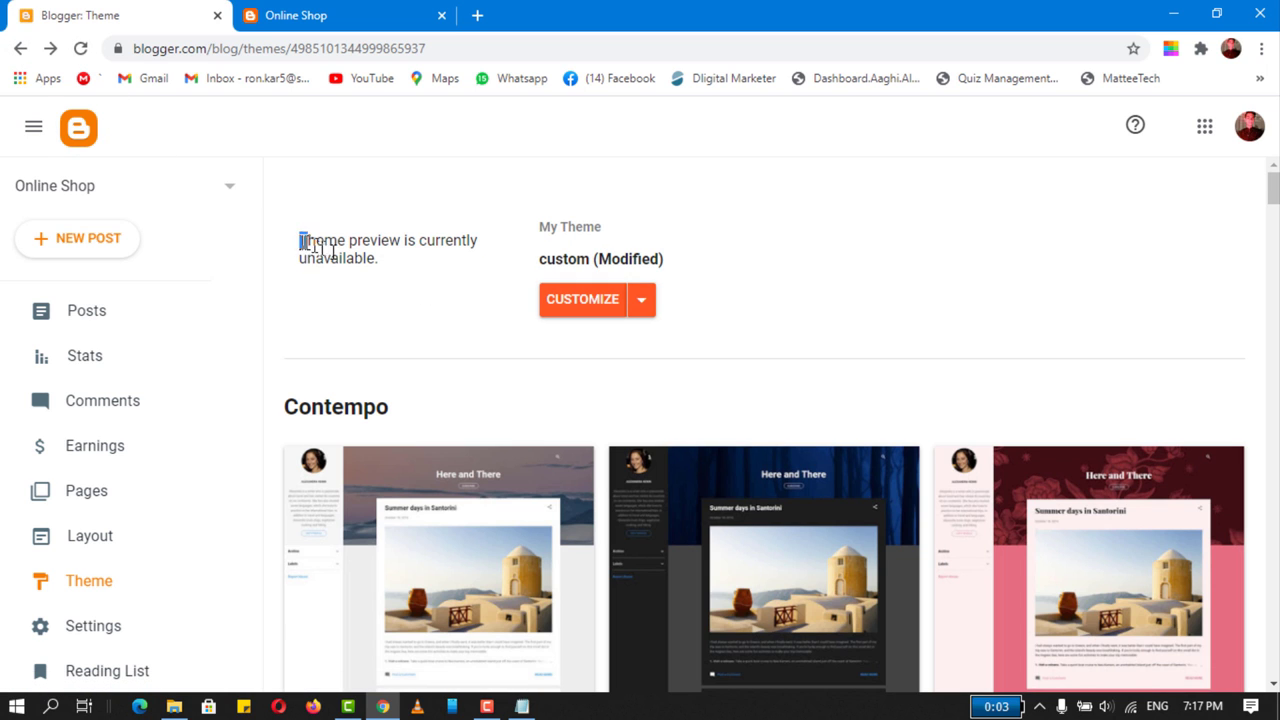
drag(300, 242, 414, 283)
- Reload the live Online Shop blog, examine its new layout down to the footer, and return to the Theme page
click(294, 12)
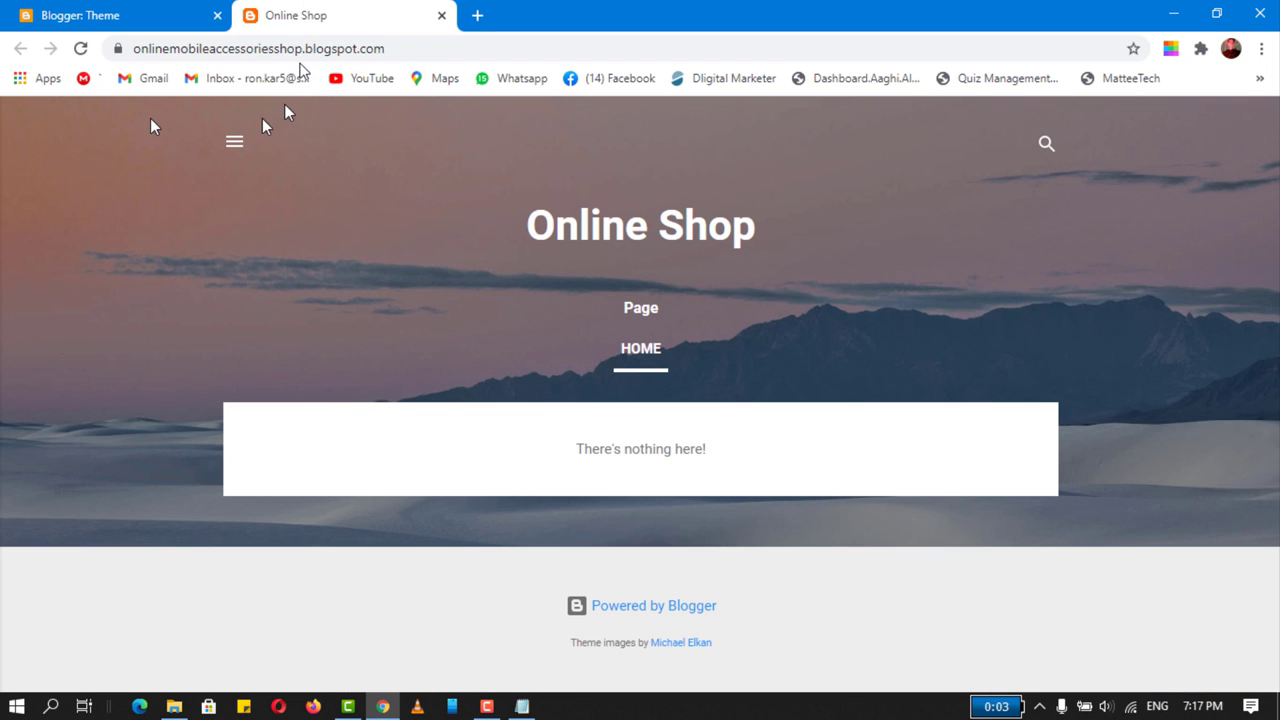
click(80, 52)
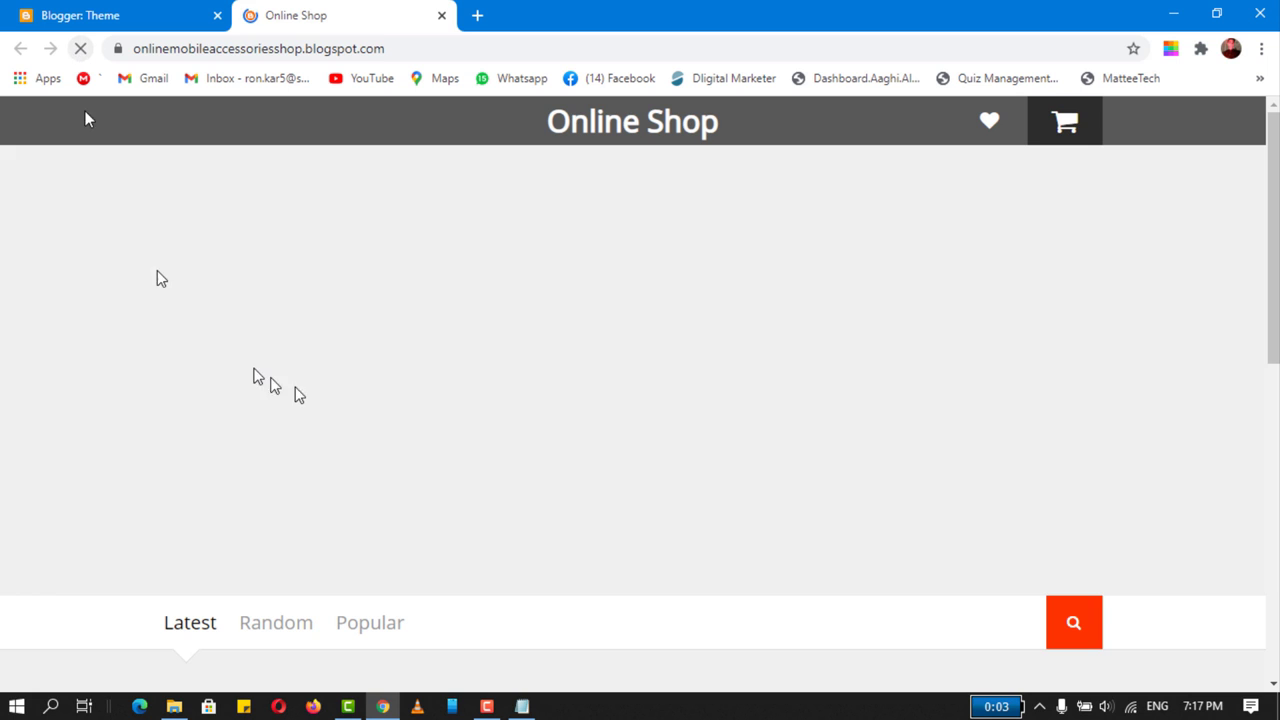
scroll(280, 314, down, 10)
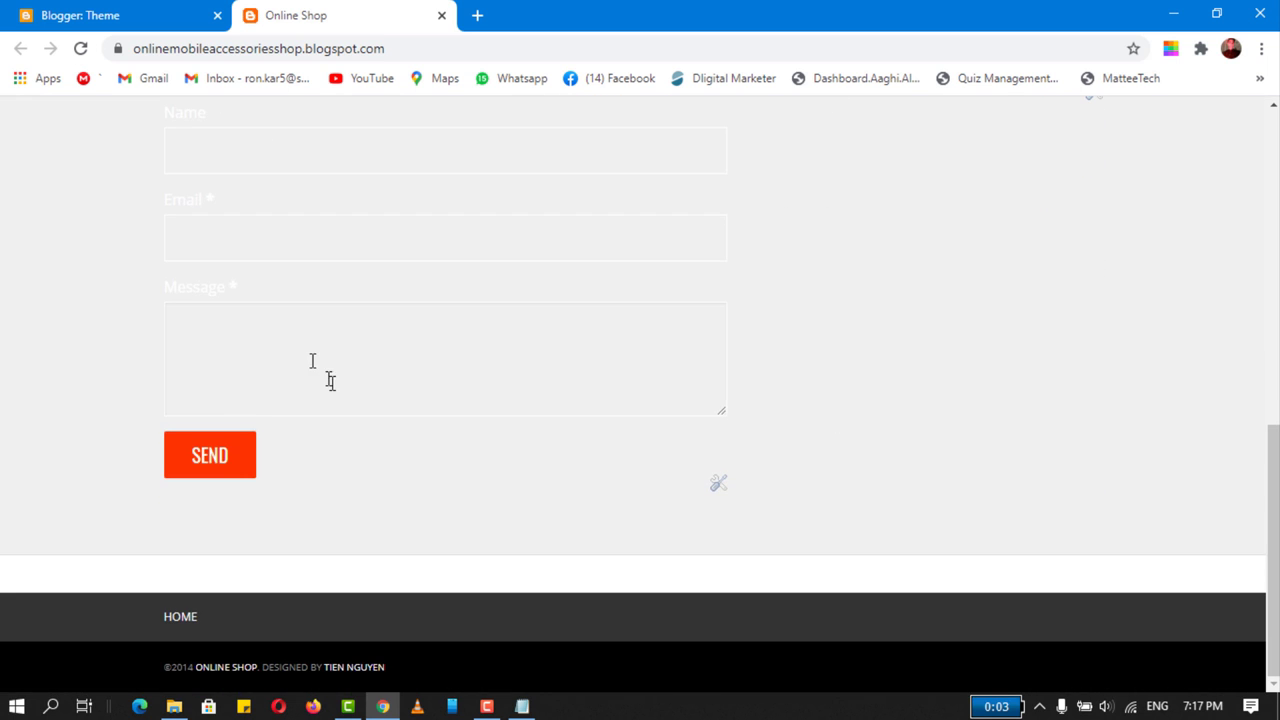
scroll(250, 250, up, 10)
click(116, 12)
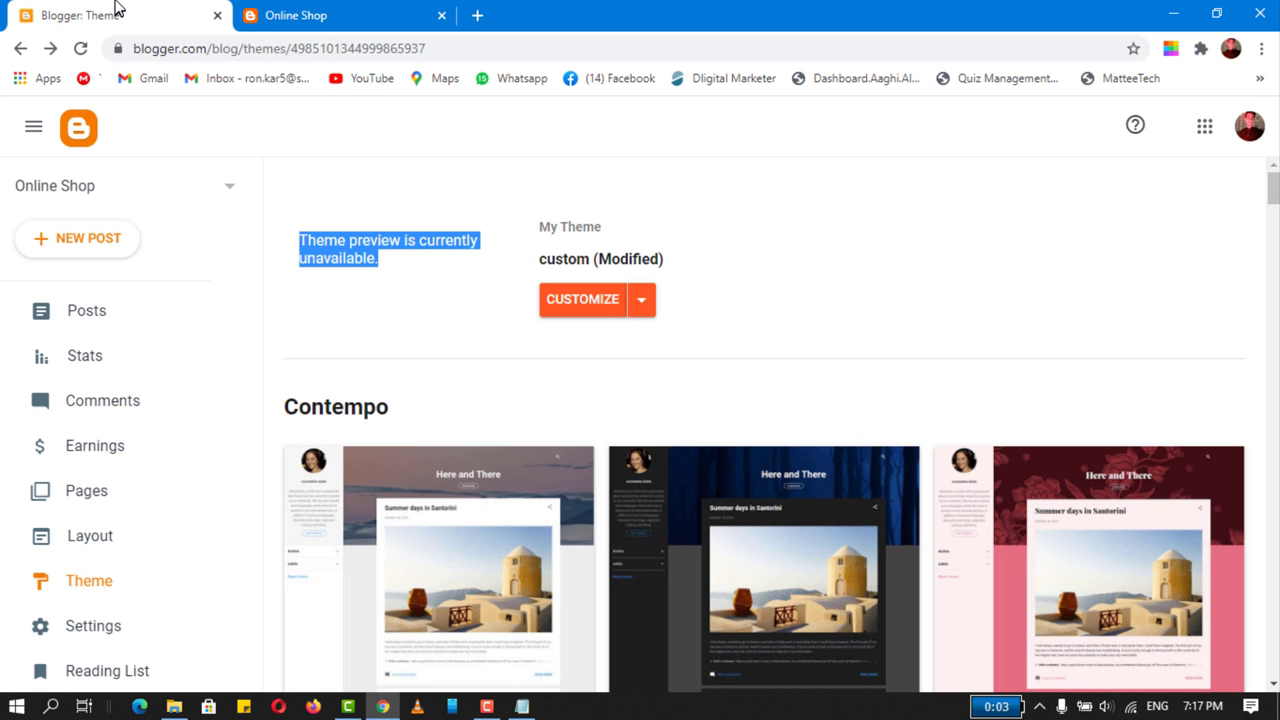
- Open the SpotCommerce documentation and examine its contents list and the Installing Template and Mobile Template Settings sections
click(108, 311)
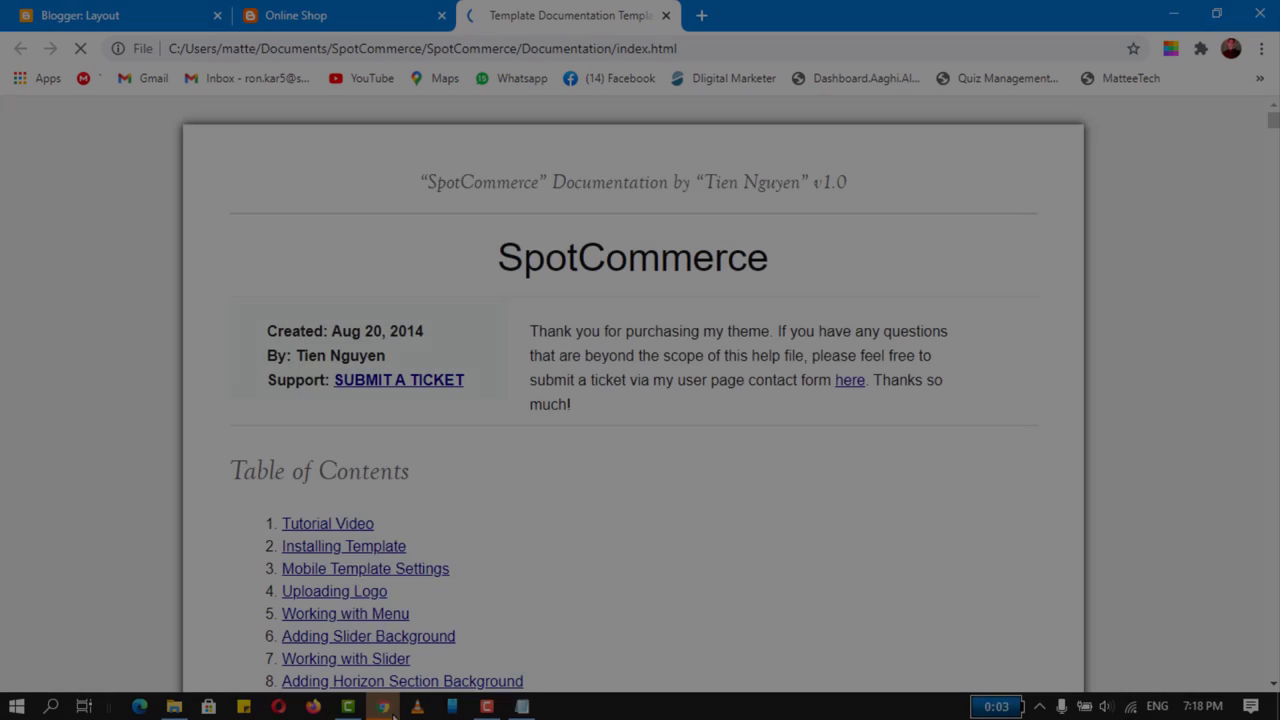
scroll(350, 538, down, 5)
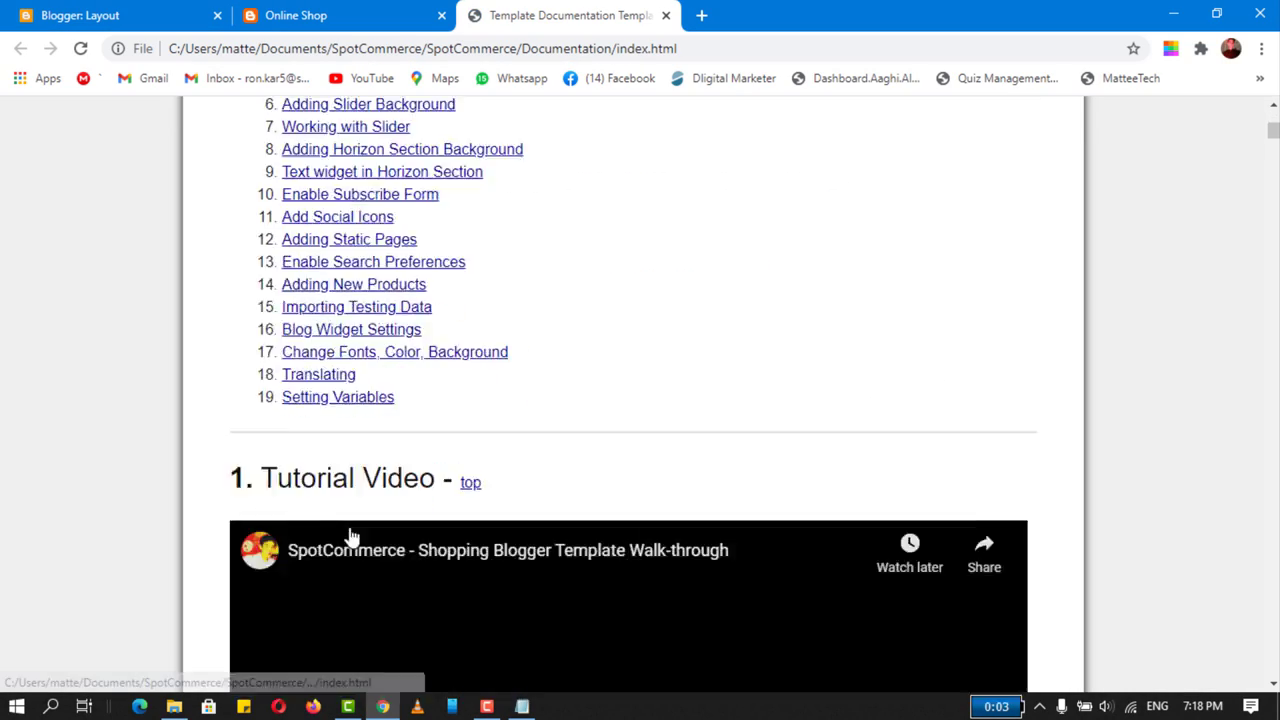
scroll(350, 538, down, 8)
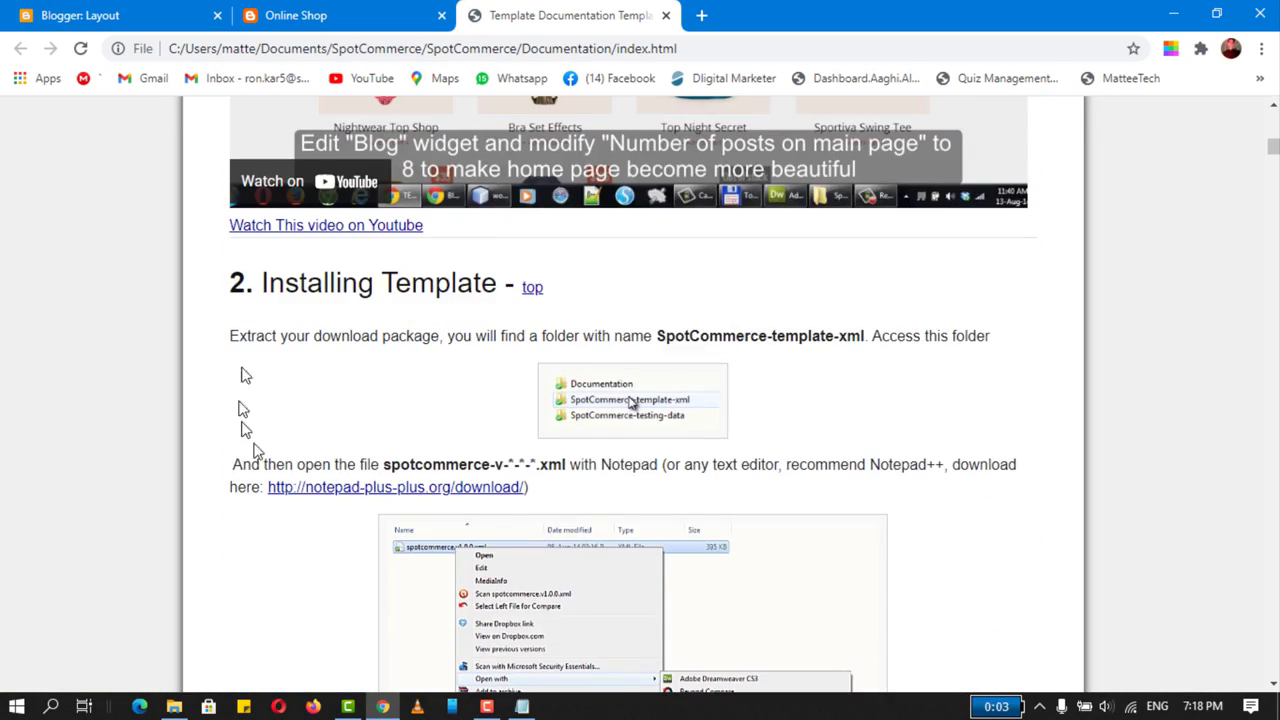
scroll(270, 308, up, 10)
click(286, 363)
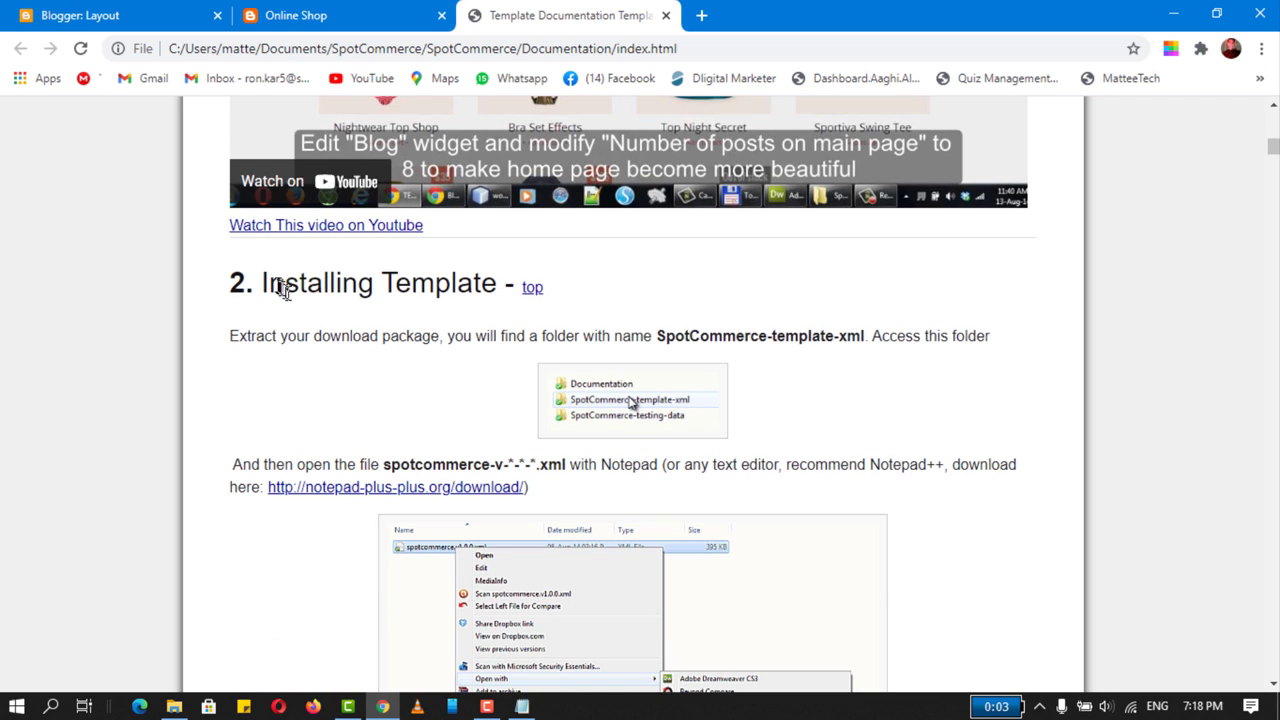
drag(264, 285, 507, 285)
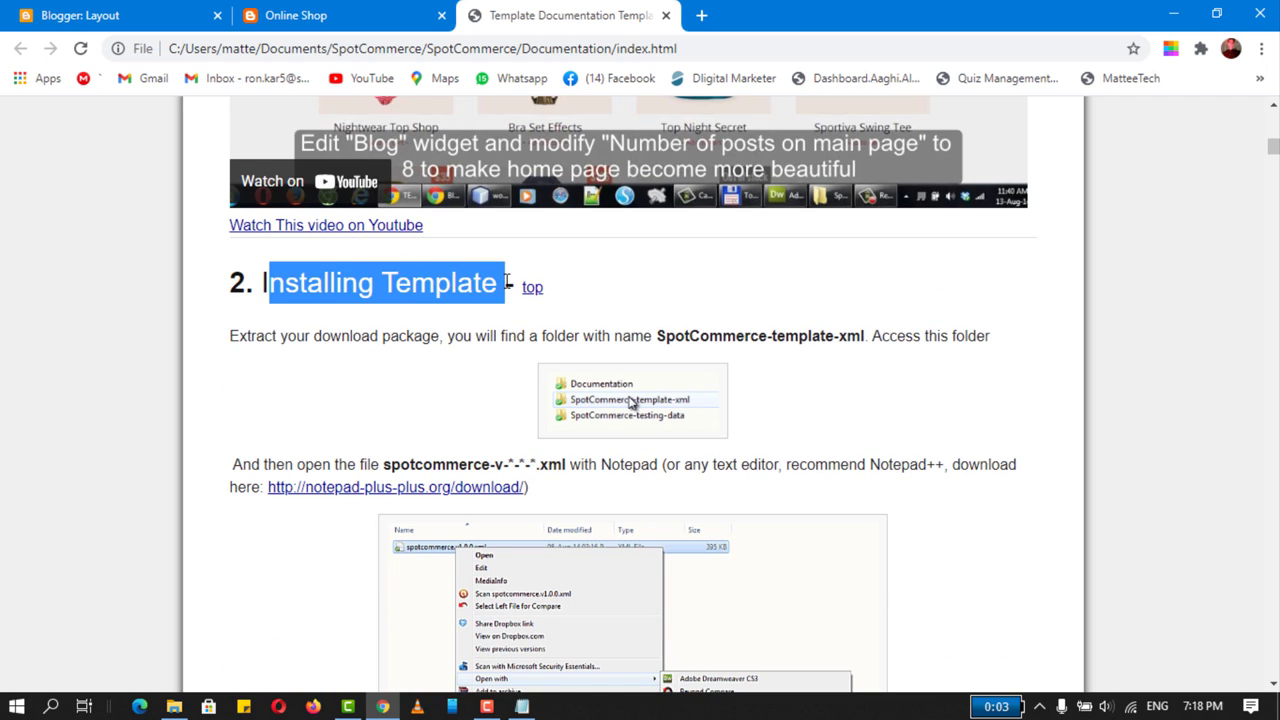
scroll(188, 300, down, 10)
drag(260, 292, 576, 290)
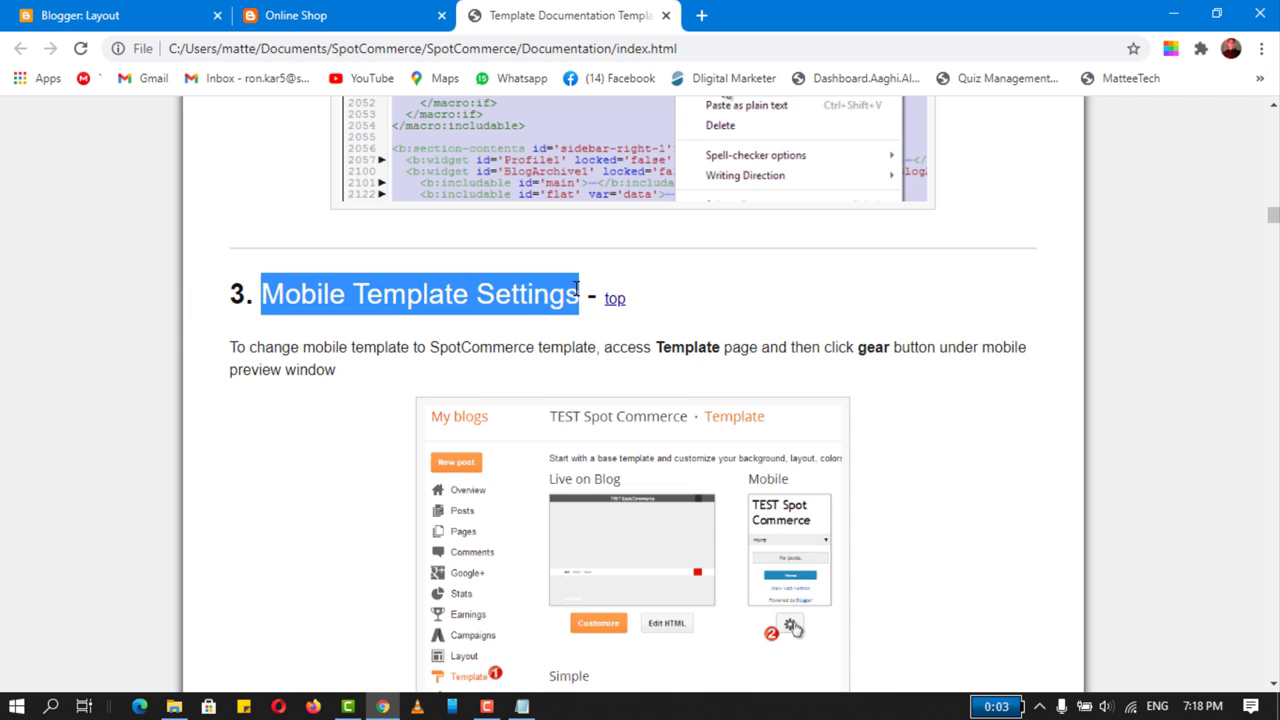
- Set the blog's mobile theme setting to Desktop on the Blogger Theme page and save it
click(86, 14)
click(642, 301)
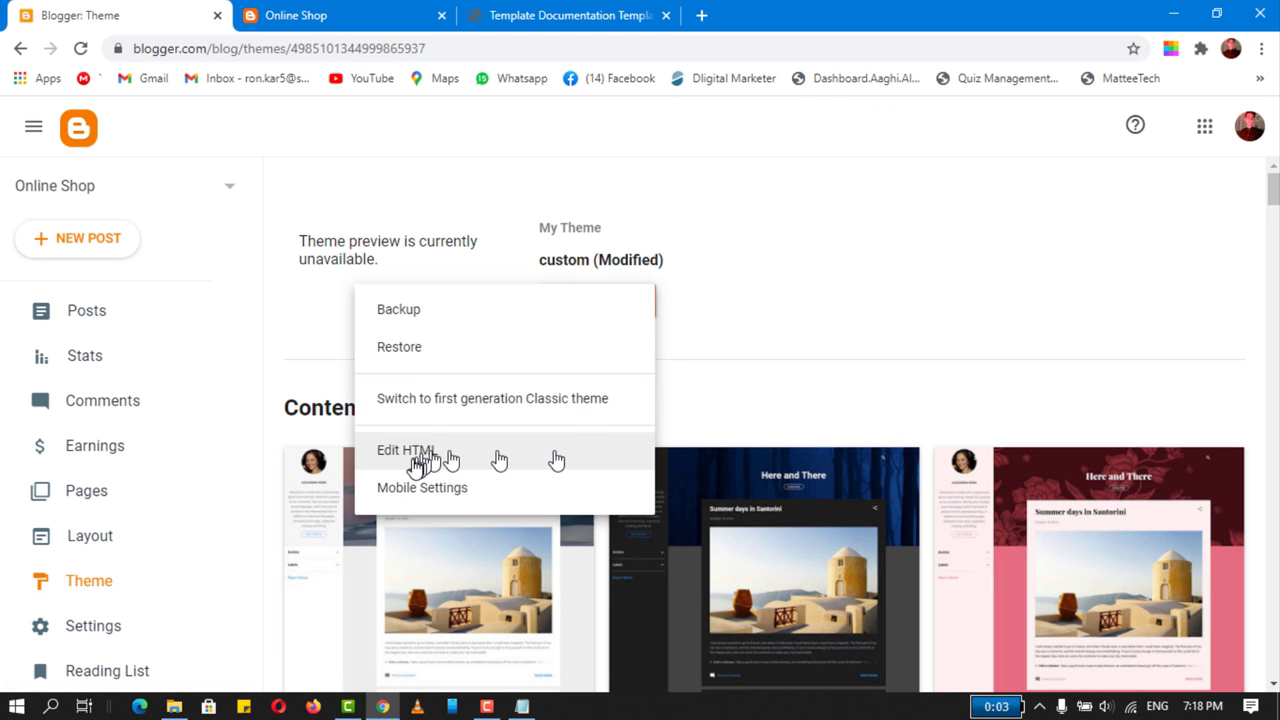
click(441, 489)
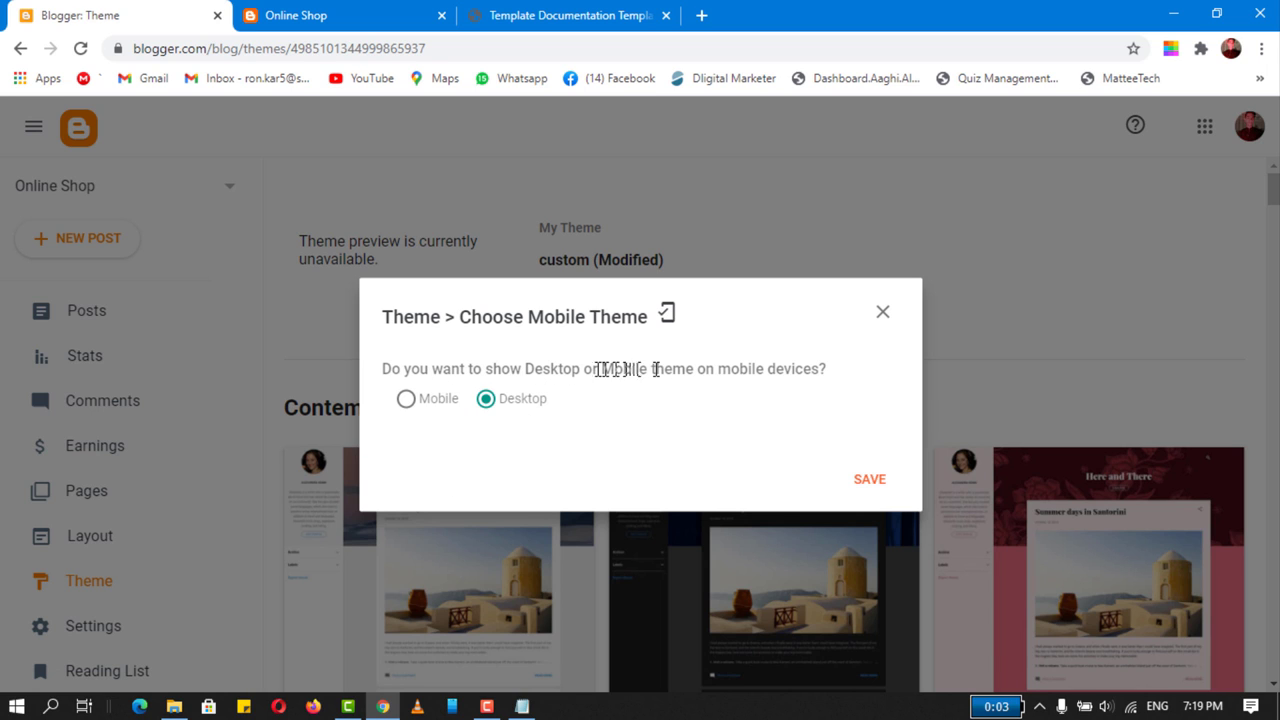
click(490, 401)
click(866, 479)
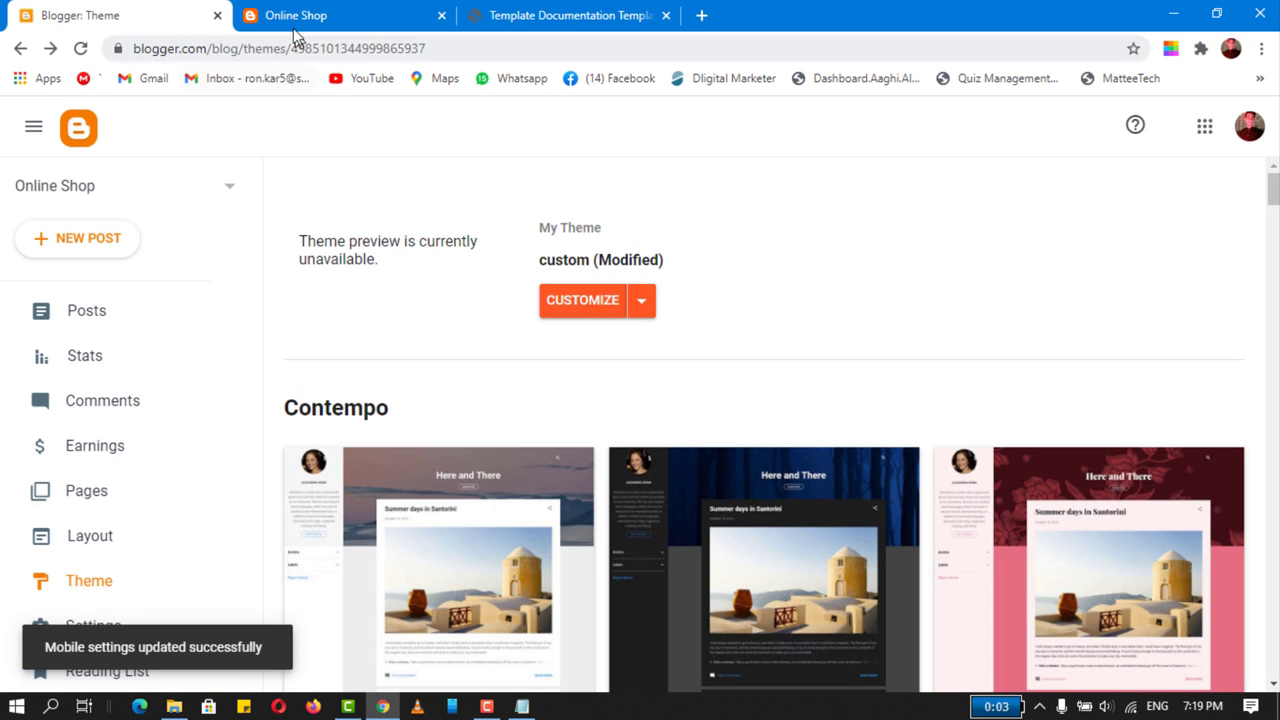
- Reload the live Online Shop blog and check its layout in a separate, narrowed browser window before returning it to the main window
click(303, 18)
click(81, 48)
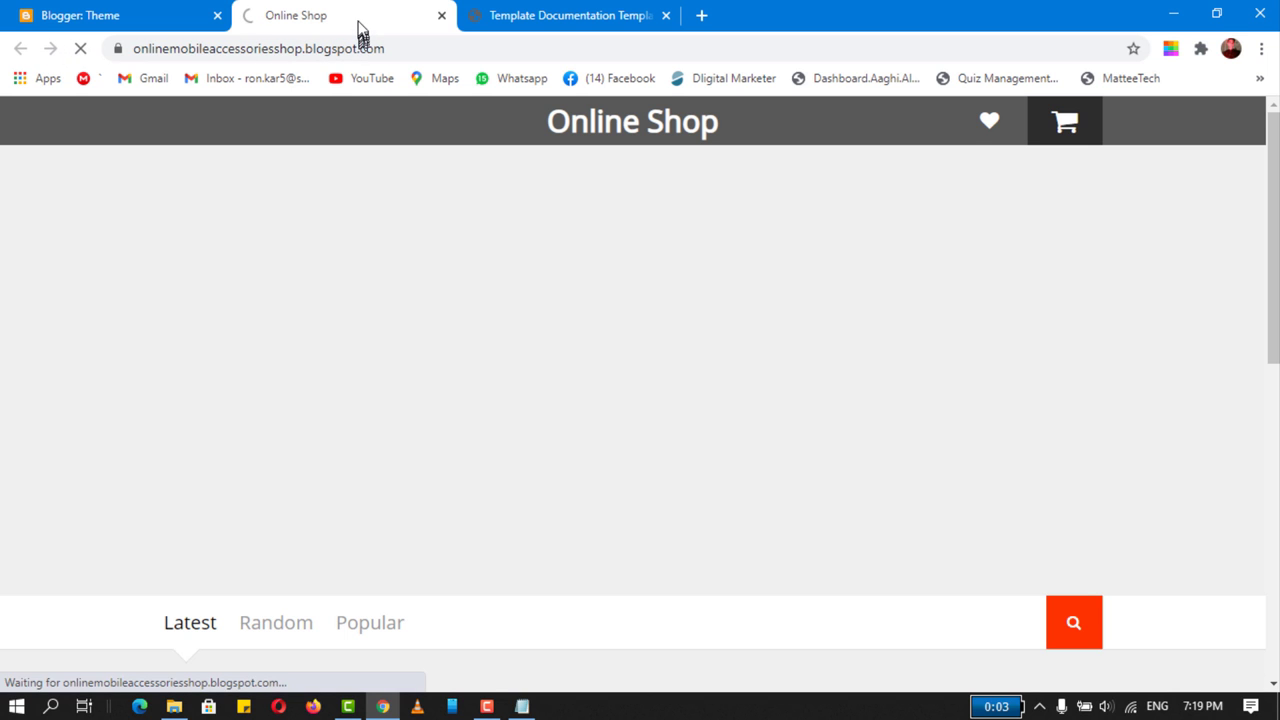
drag(357, 23, 395, 128)
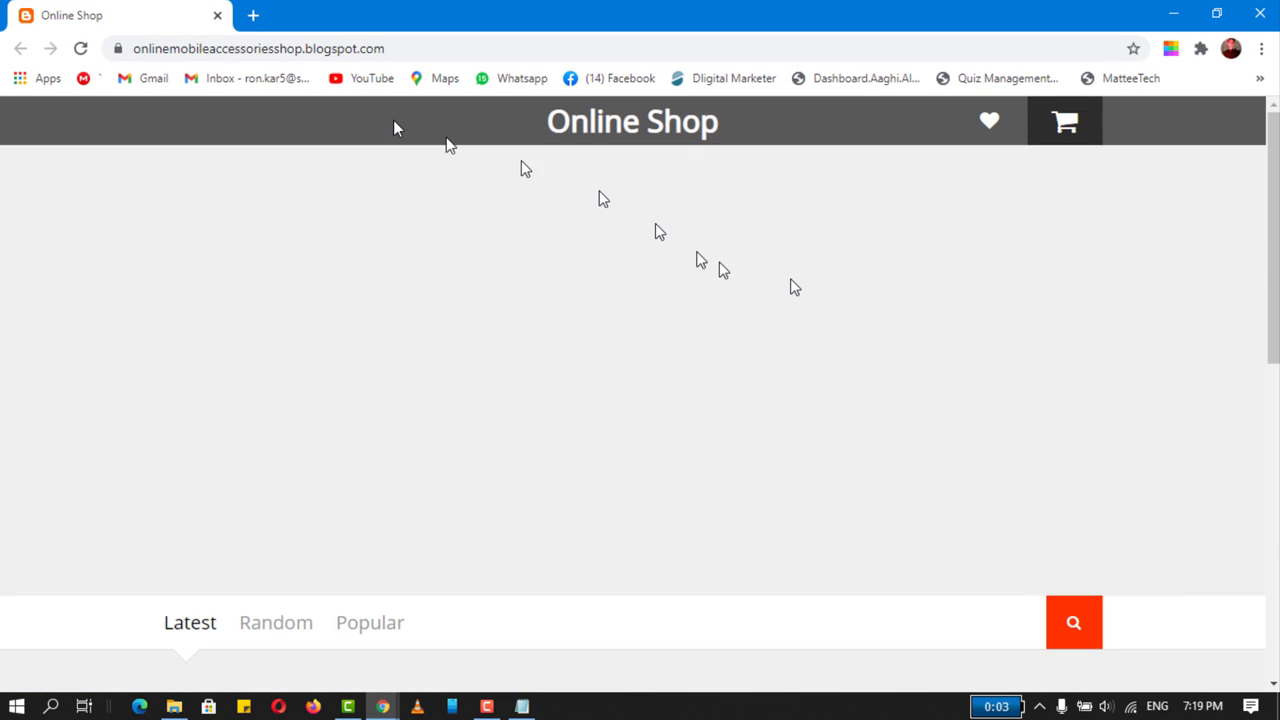
click(1216, 13)
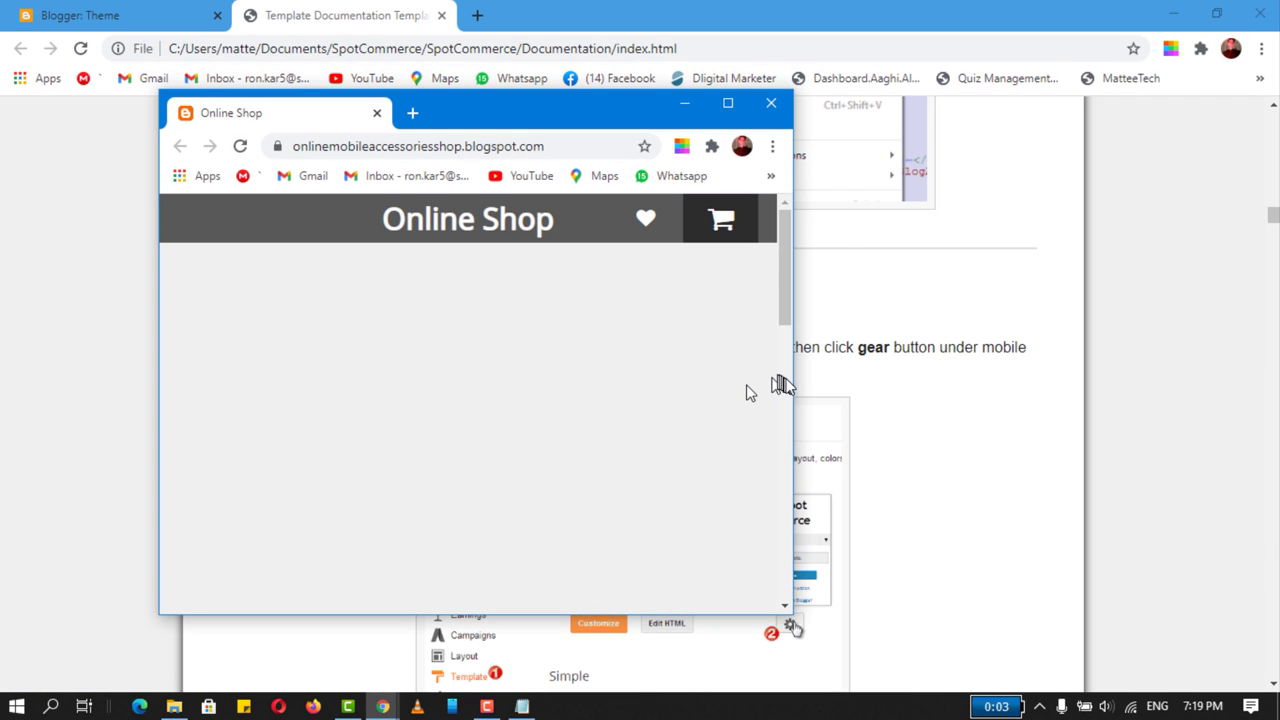
drag(792, 378, 628, 378)
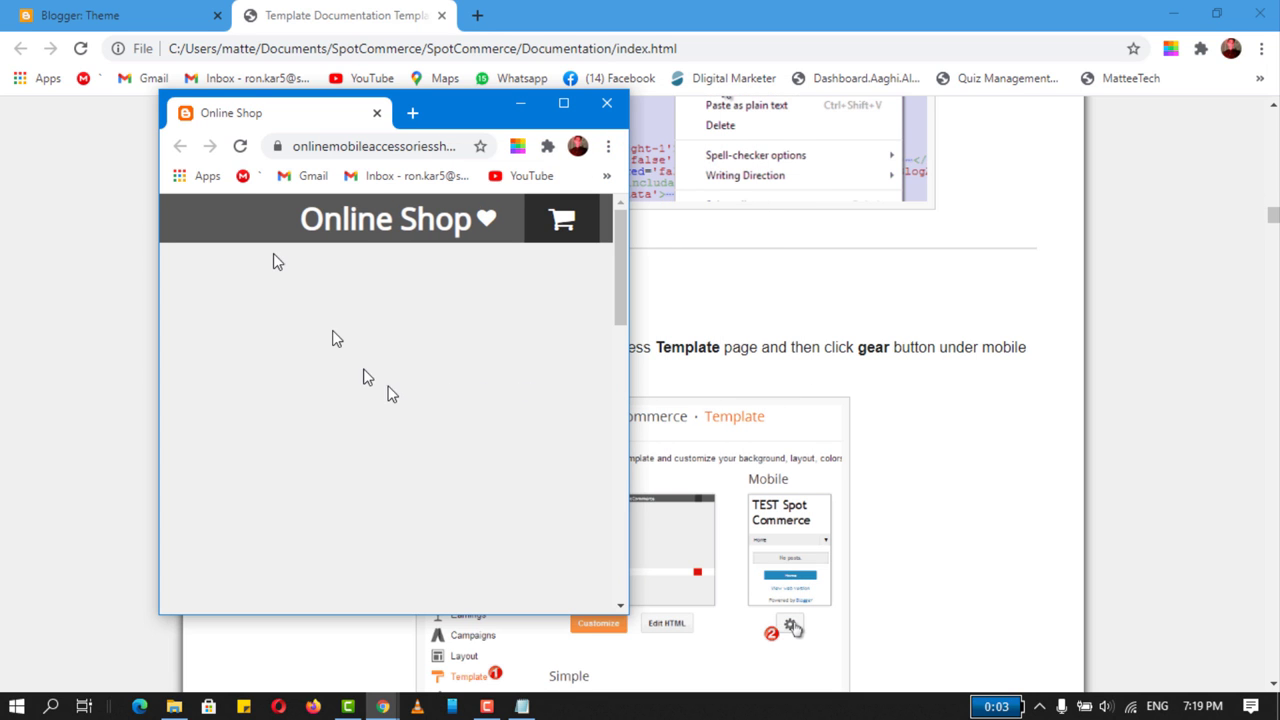
click(240, 146)
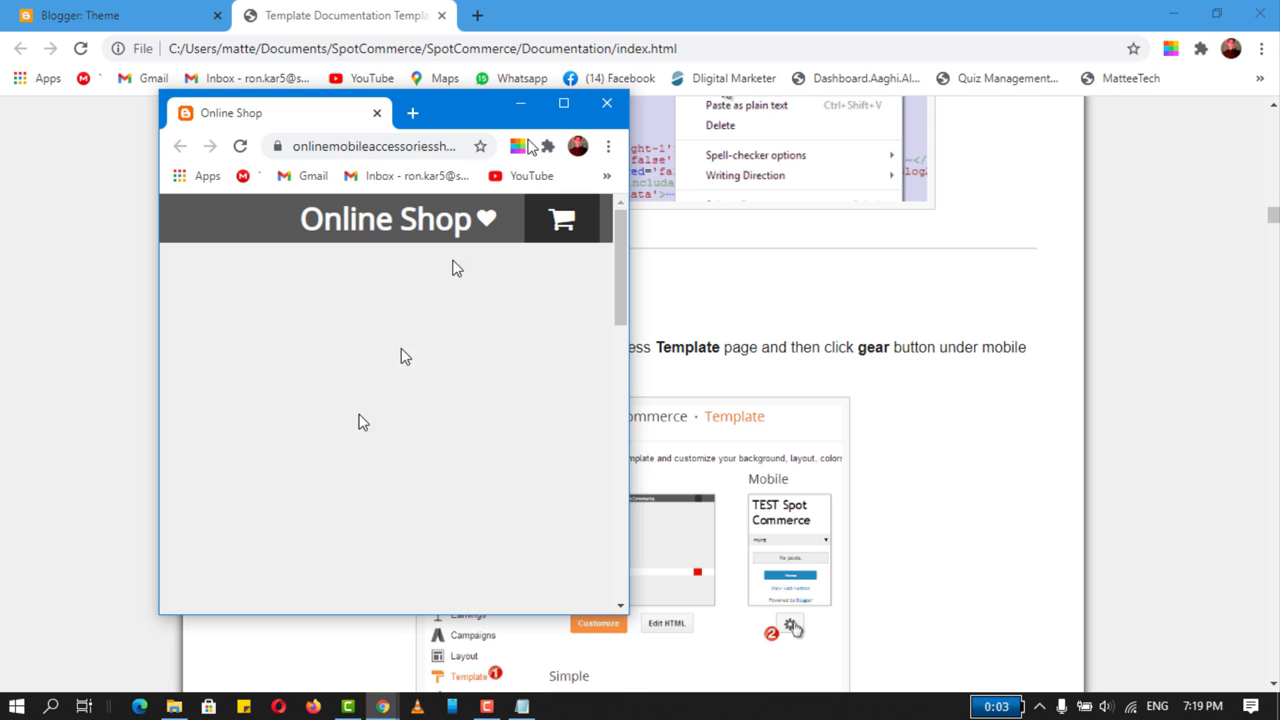
drag(343, 113, 314, 34)
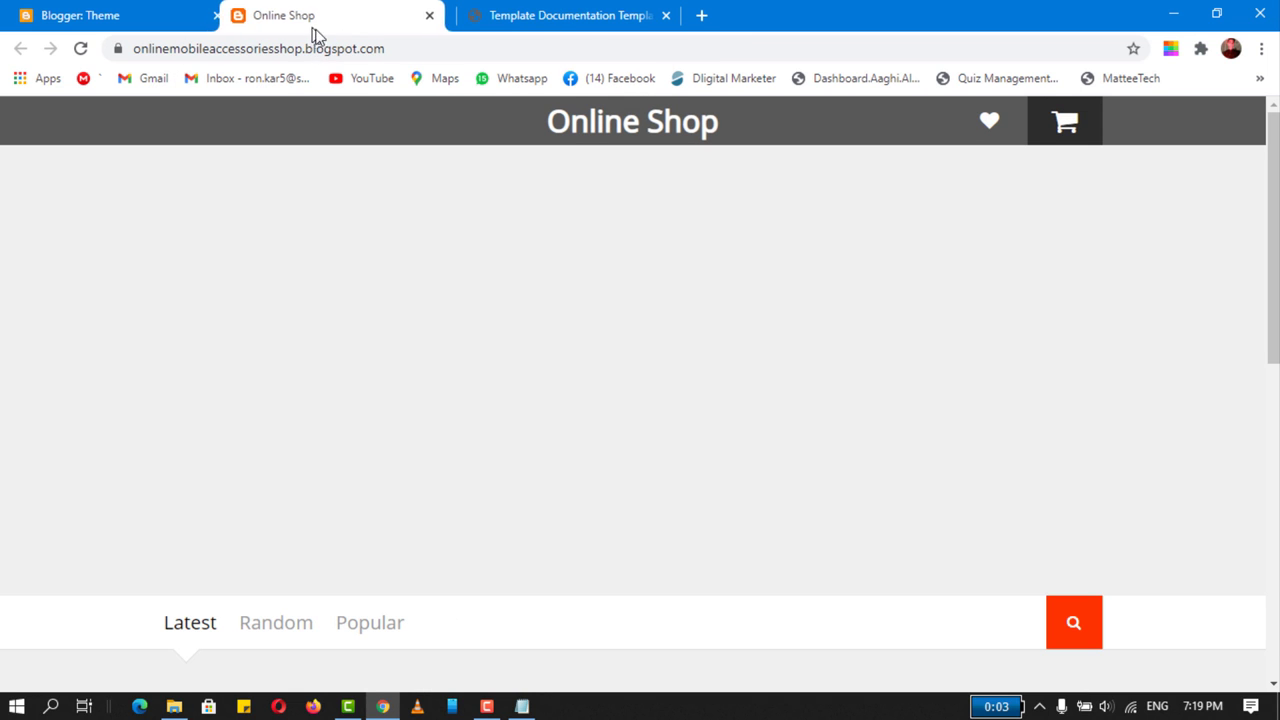
- Open the blog's Layout page in Blogger and read the Uploading Logo section of the SpotCommerce documentation
click(135, 15)
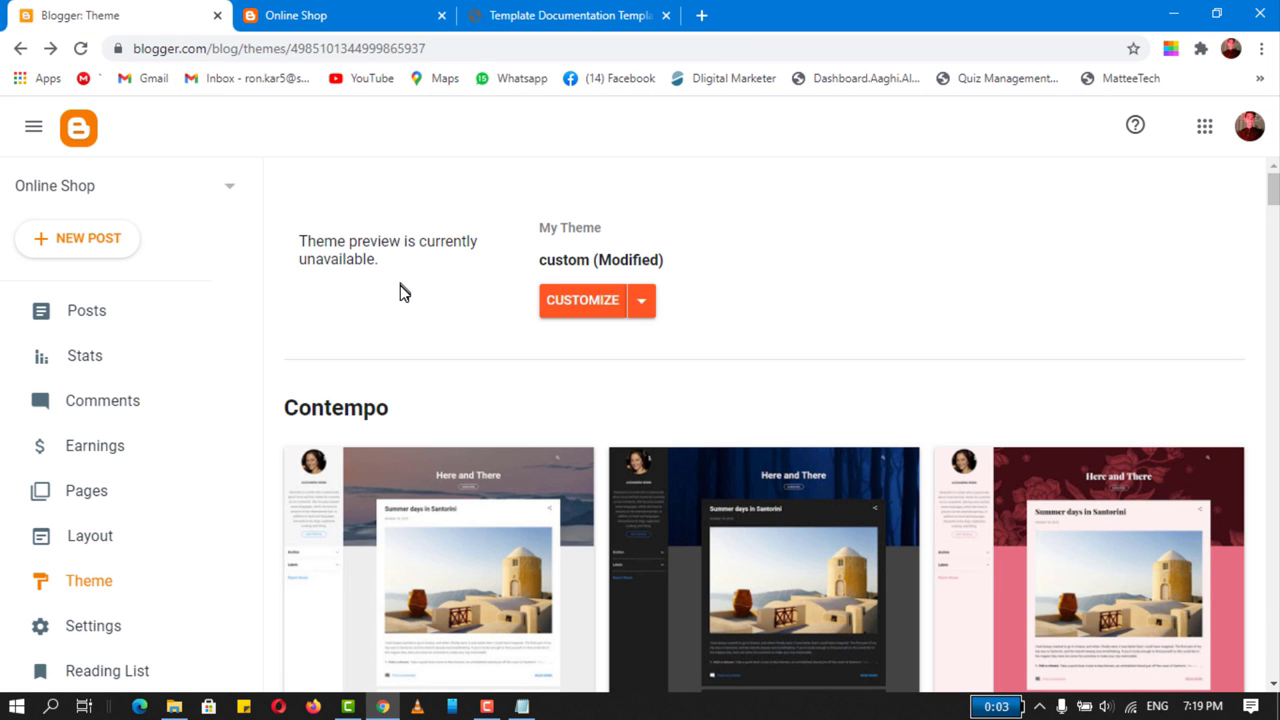
click(122, 533)
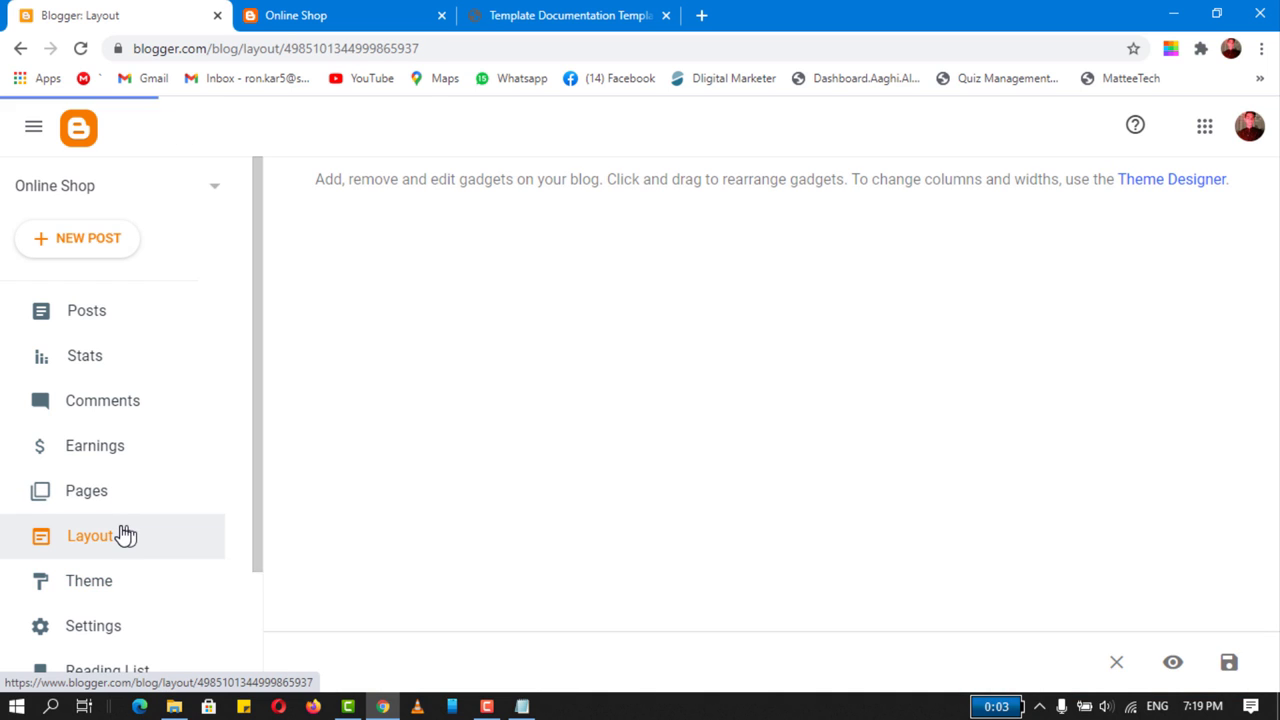
click(549, 12)
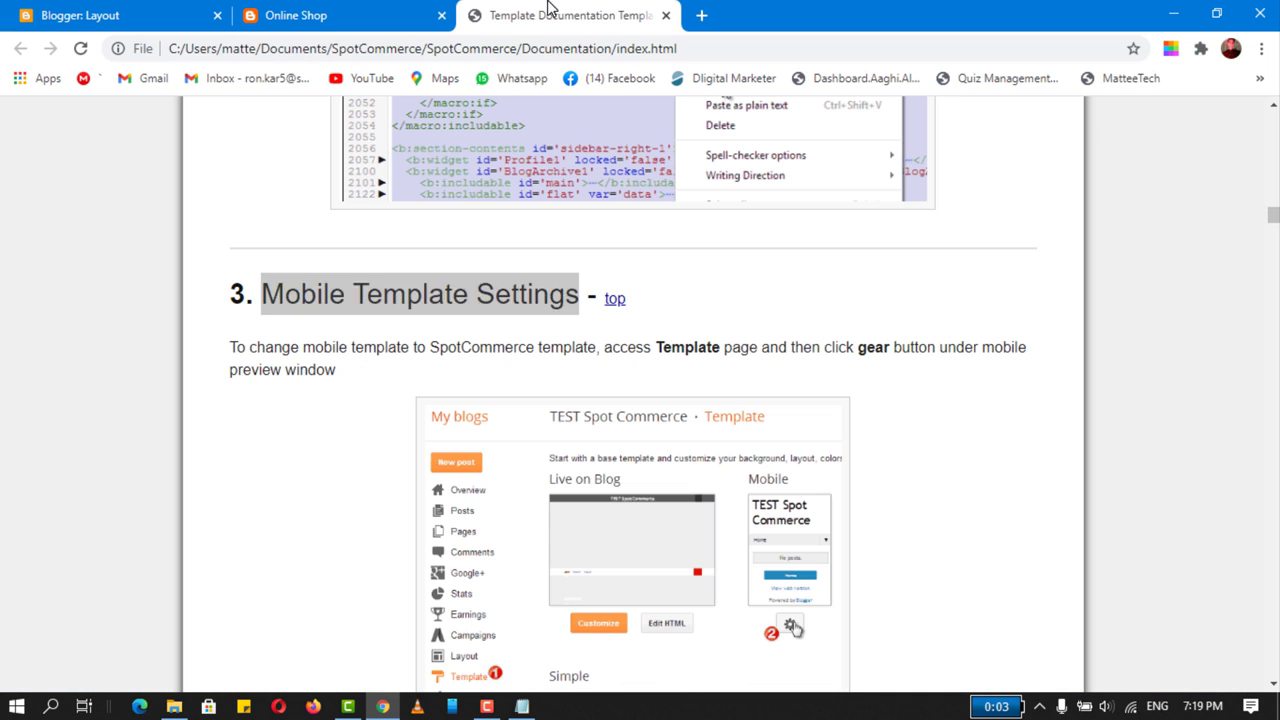
click(312, 296)
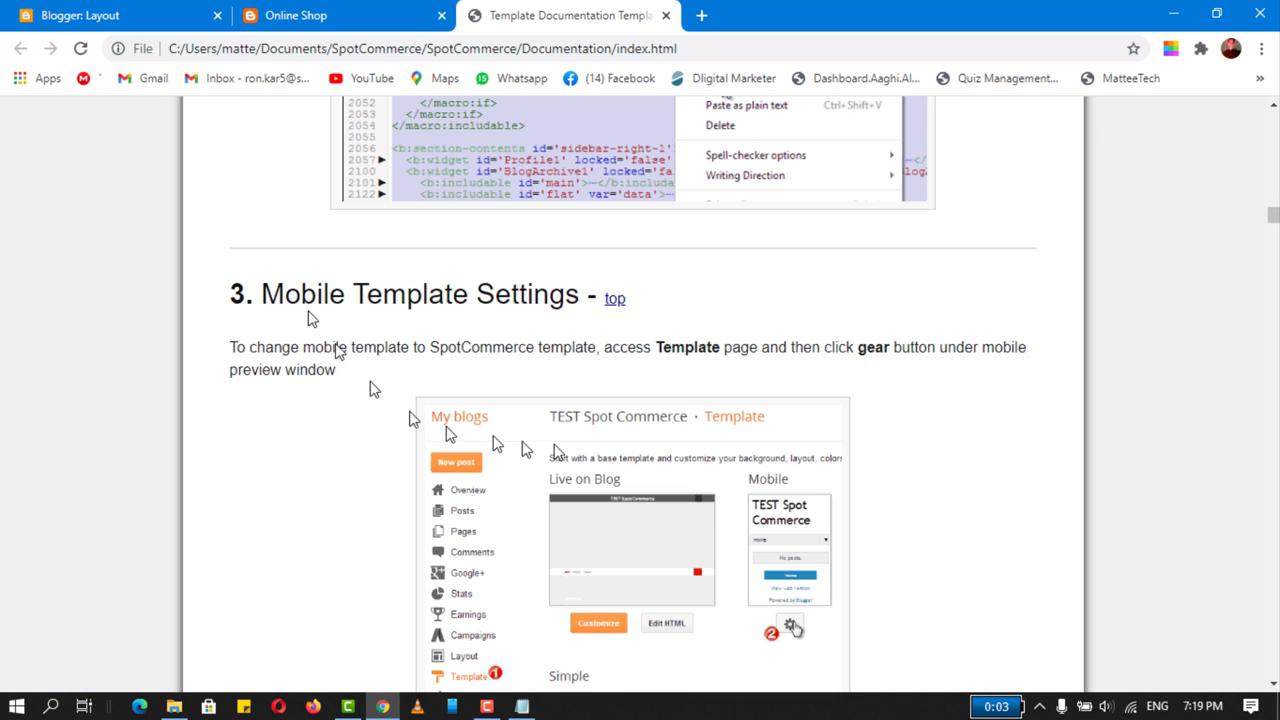
scroll(596, 422, down, 7)
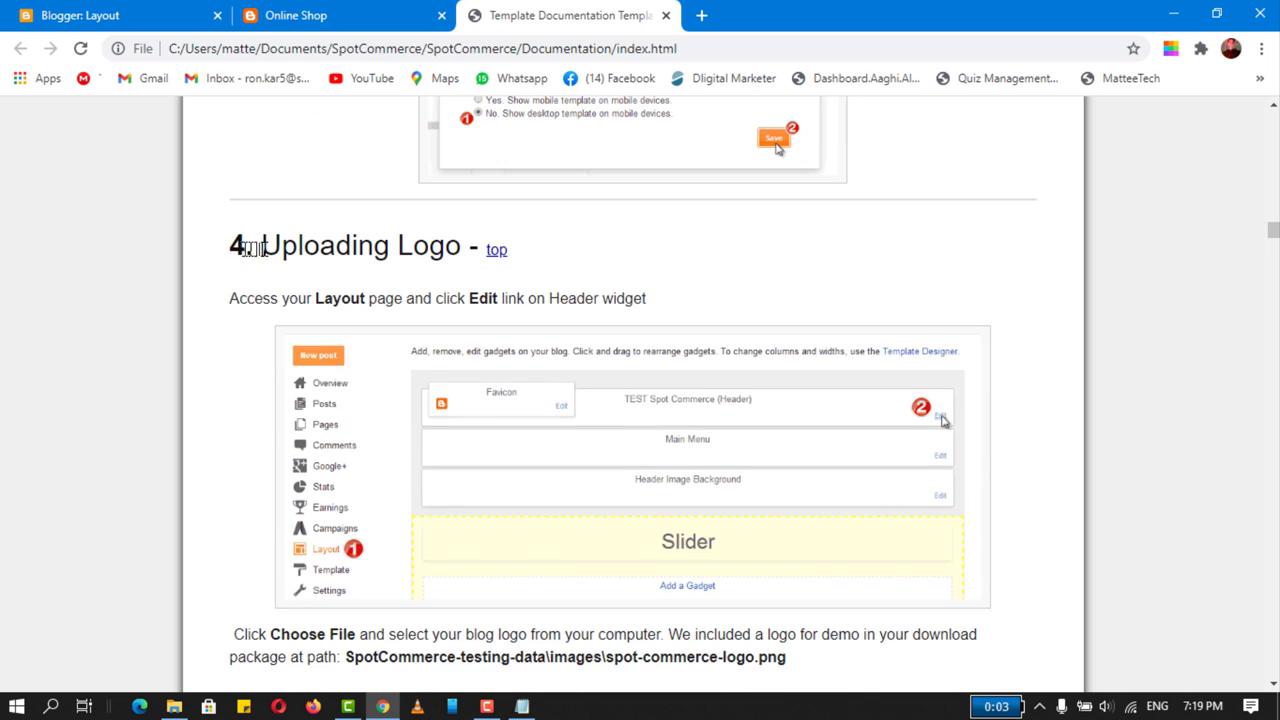
drag(252, 247, 452, 247)
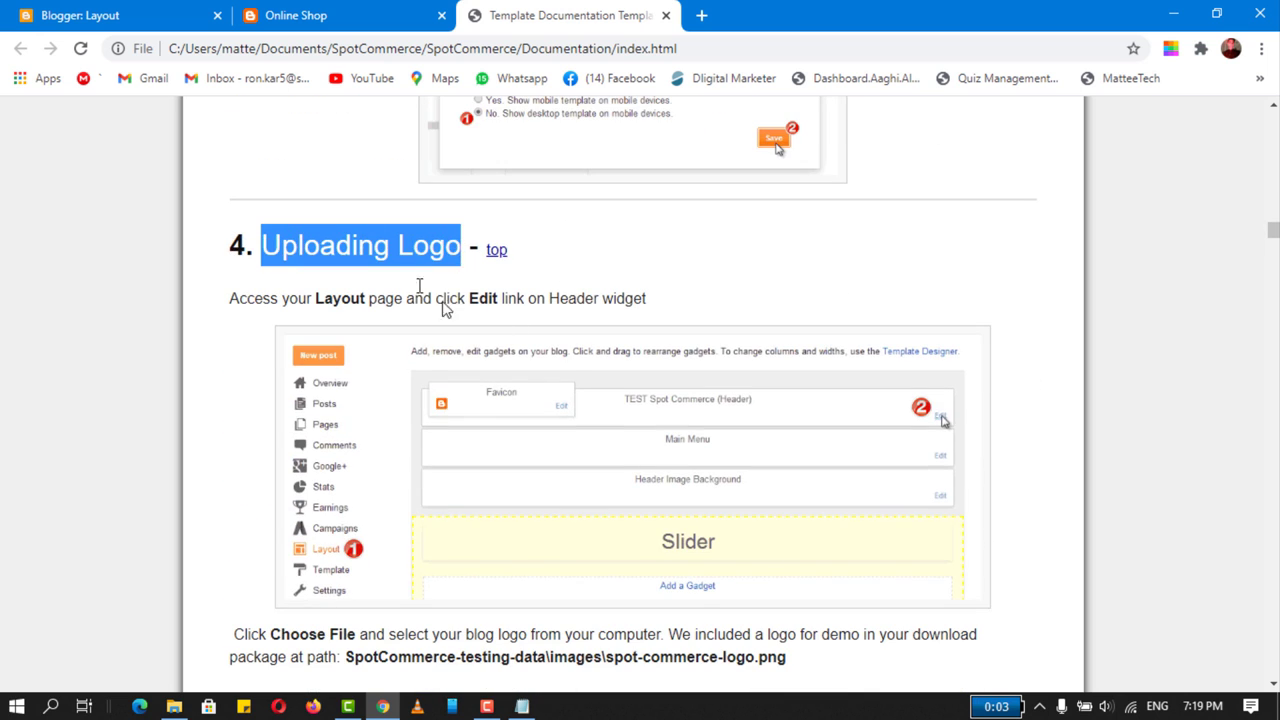
- Open the Online Shop header gadget's settings and upload spot-commerce-logo.png from the SpotCommerce-testing-data images folder as its image
click(130, 12)
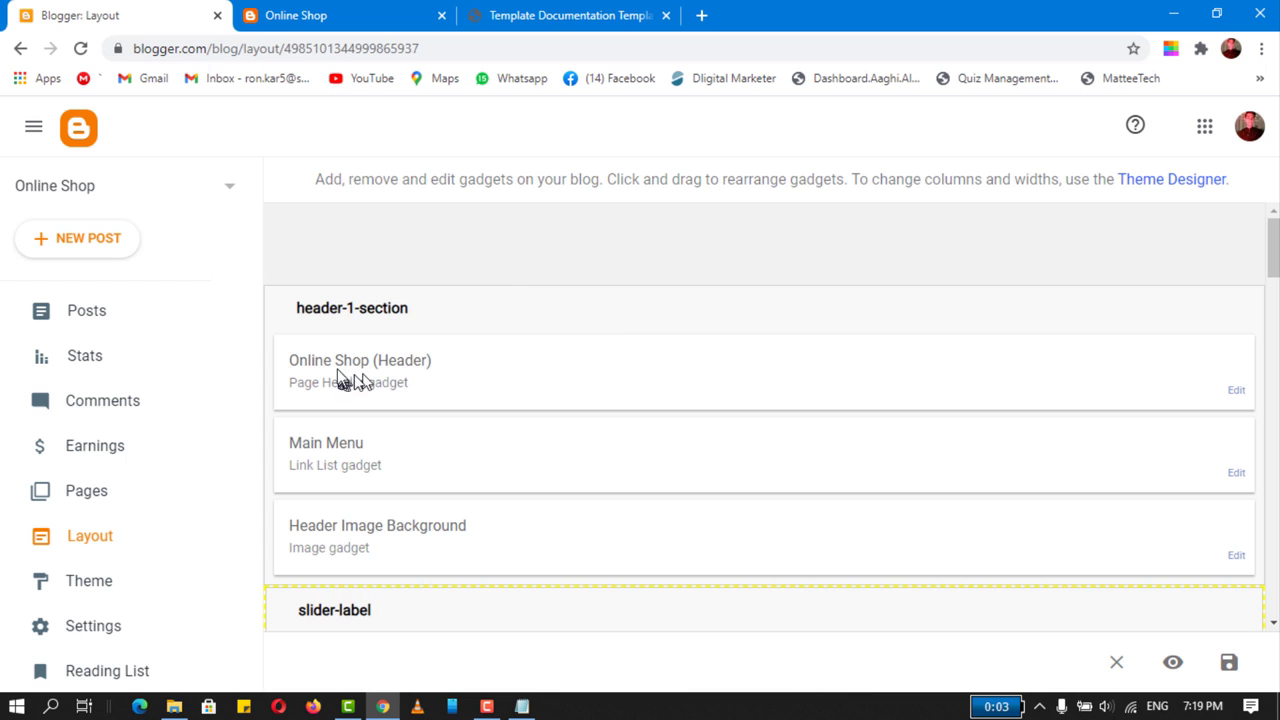
click(1238, 391)
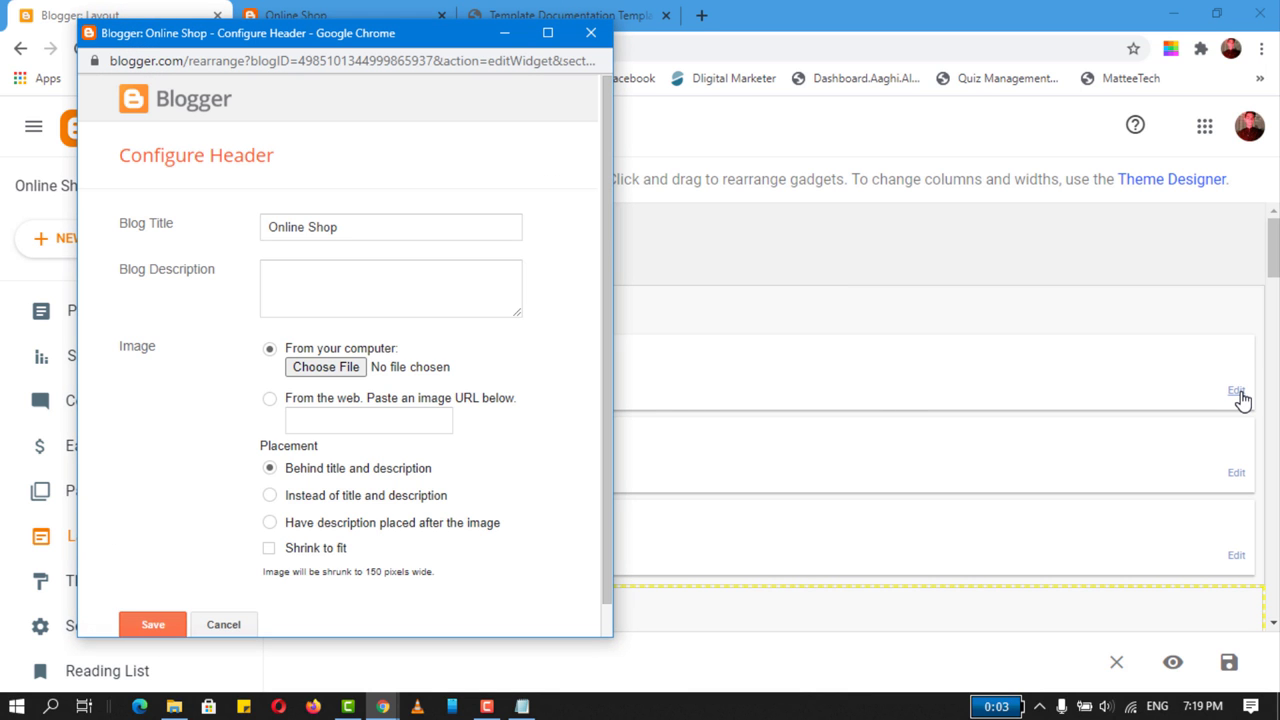
click(323, 369)
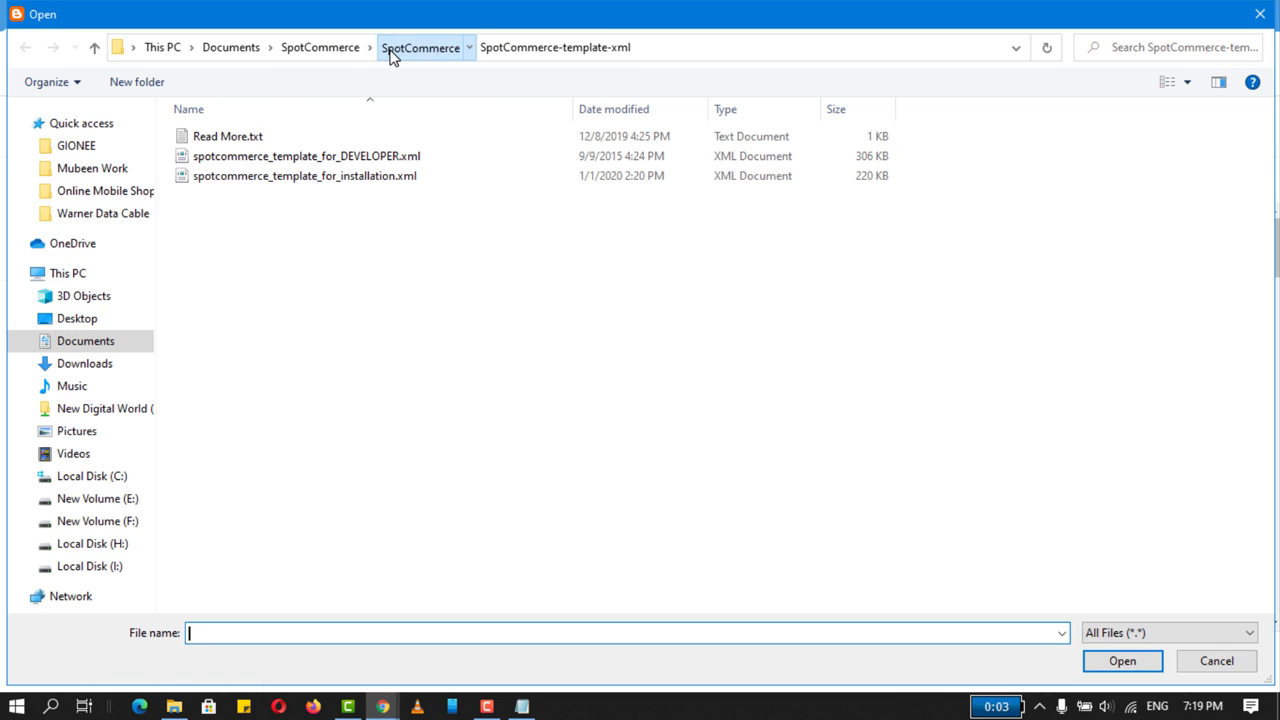
click(391, 54)
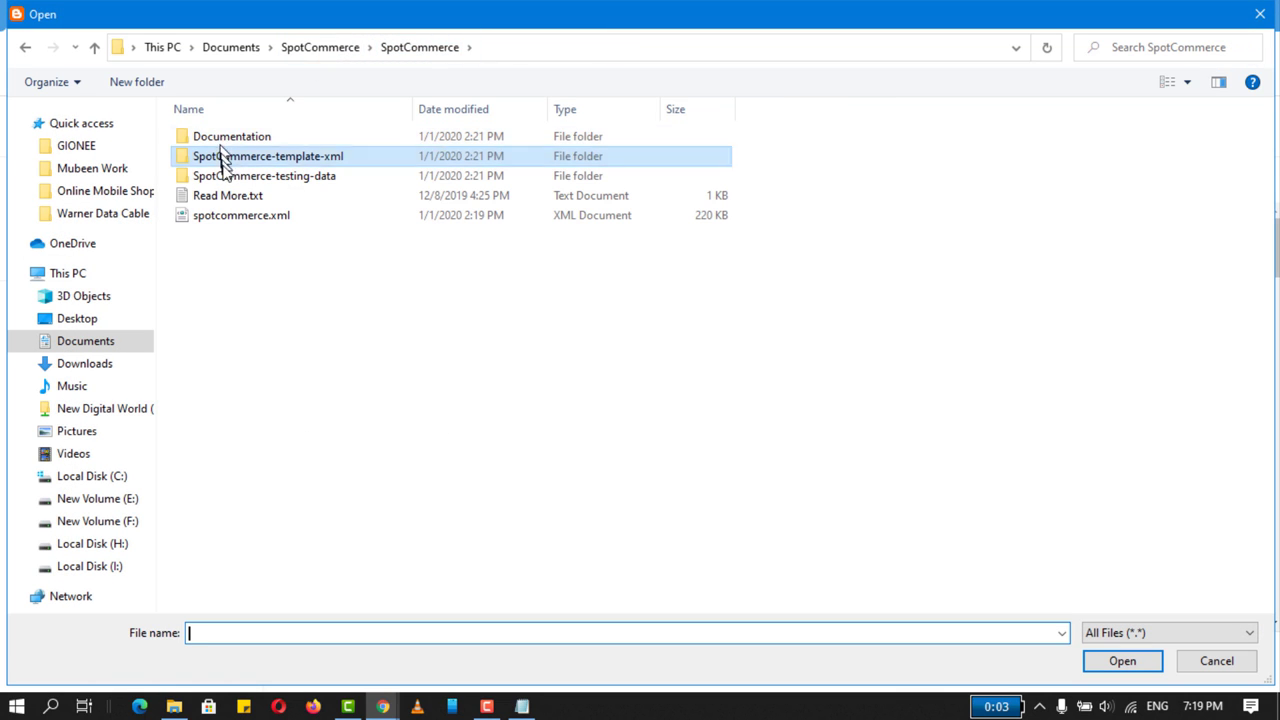
double_click(226, 176)
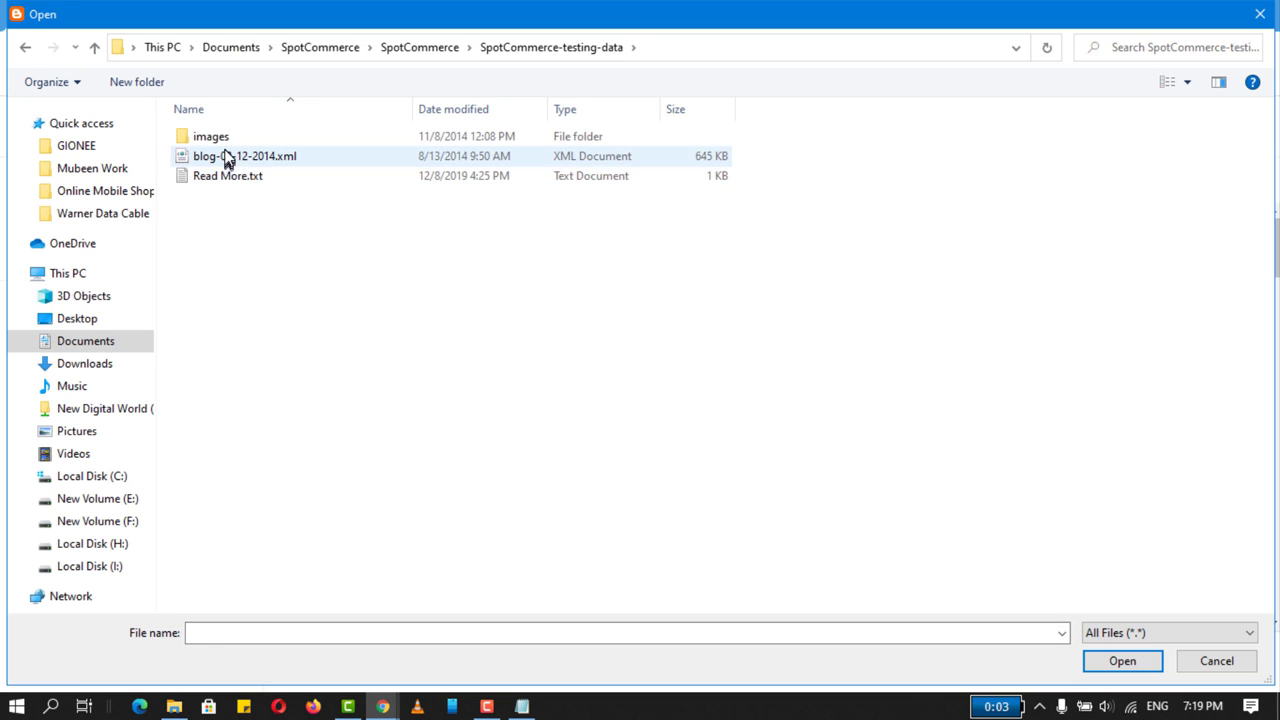
click(228, 157)
click(226, 140)
double_click(226, 138)
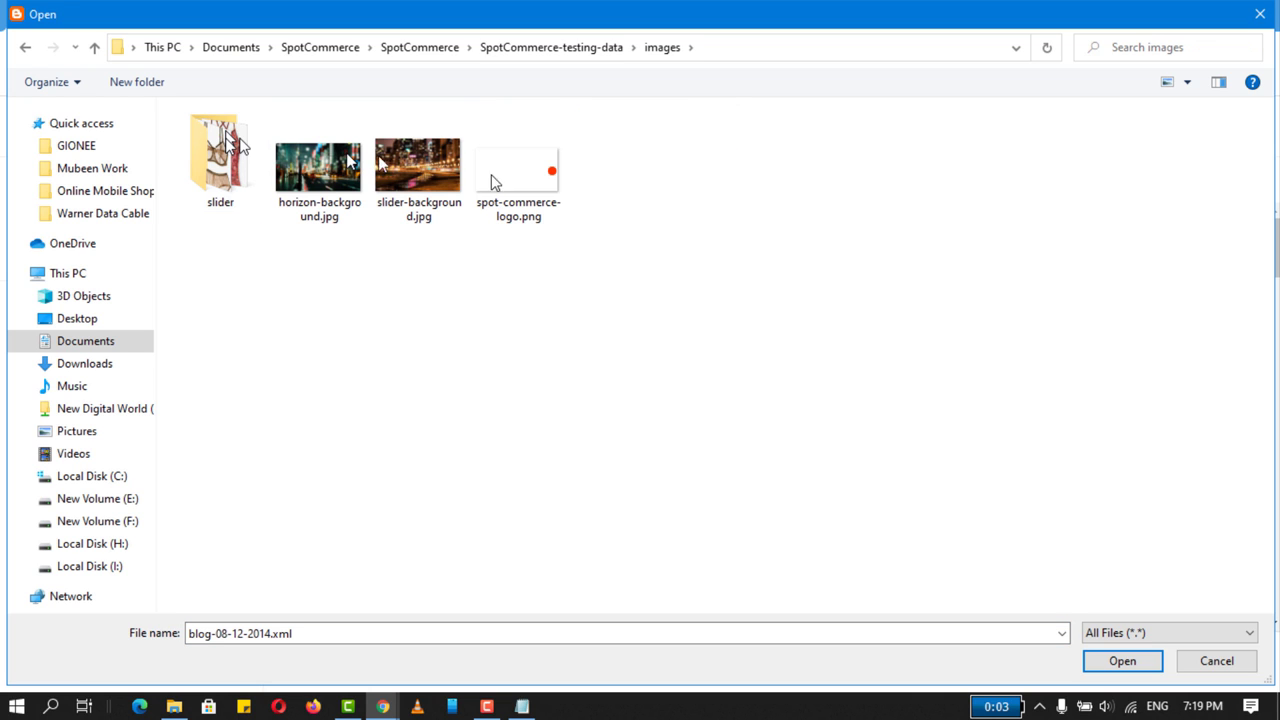
click(520, 189)
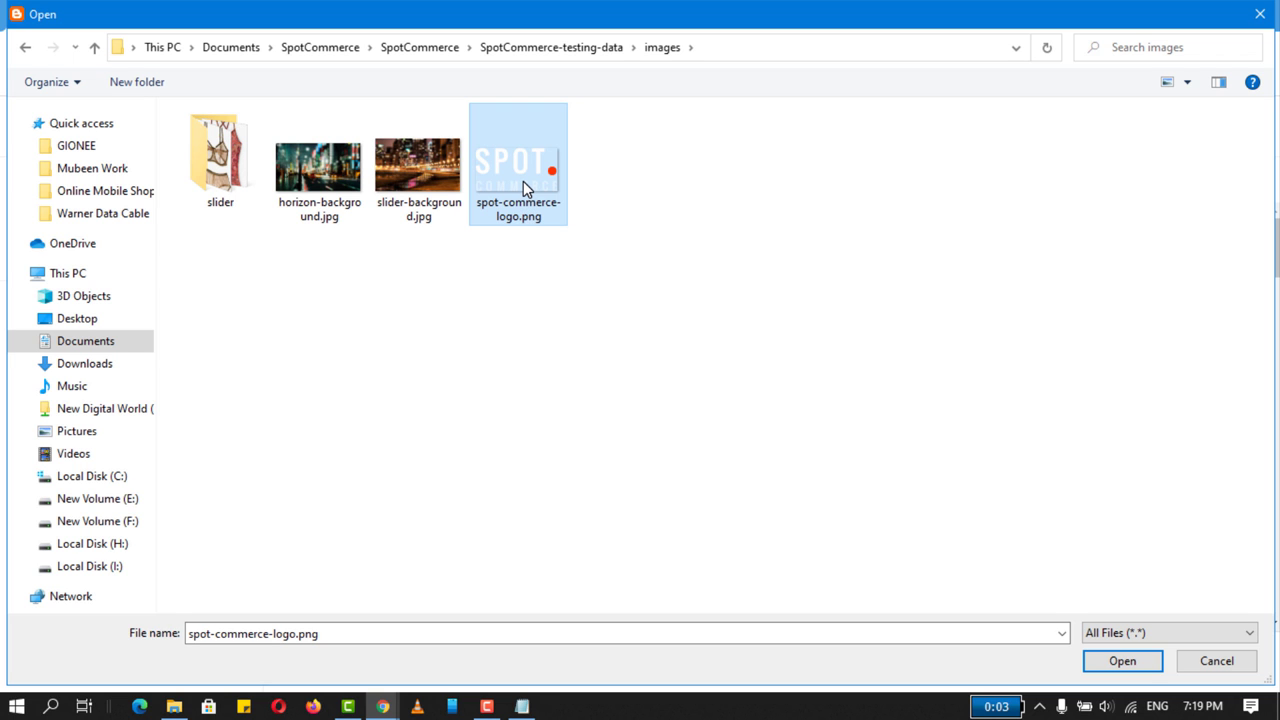
double_click(523, 183)
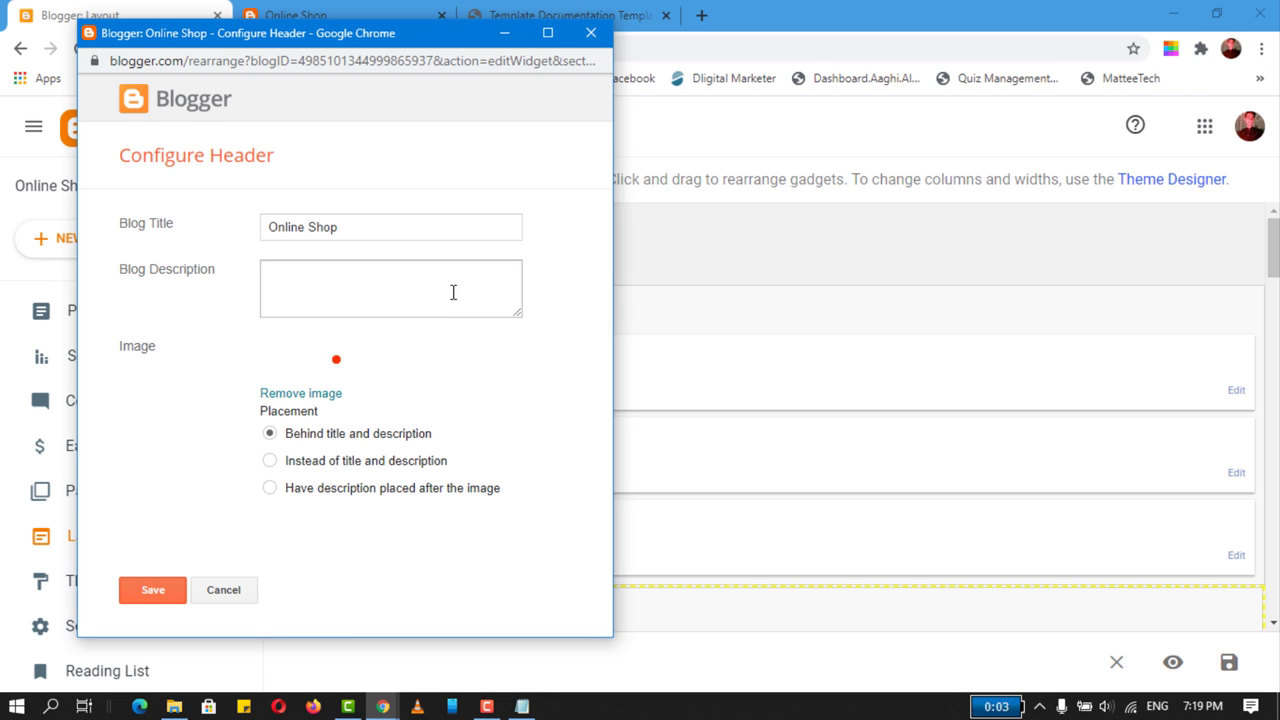
- Review the header's blog title and description fields, compare them with the live blog's header, and return to the Layout page
click(354, 220)
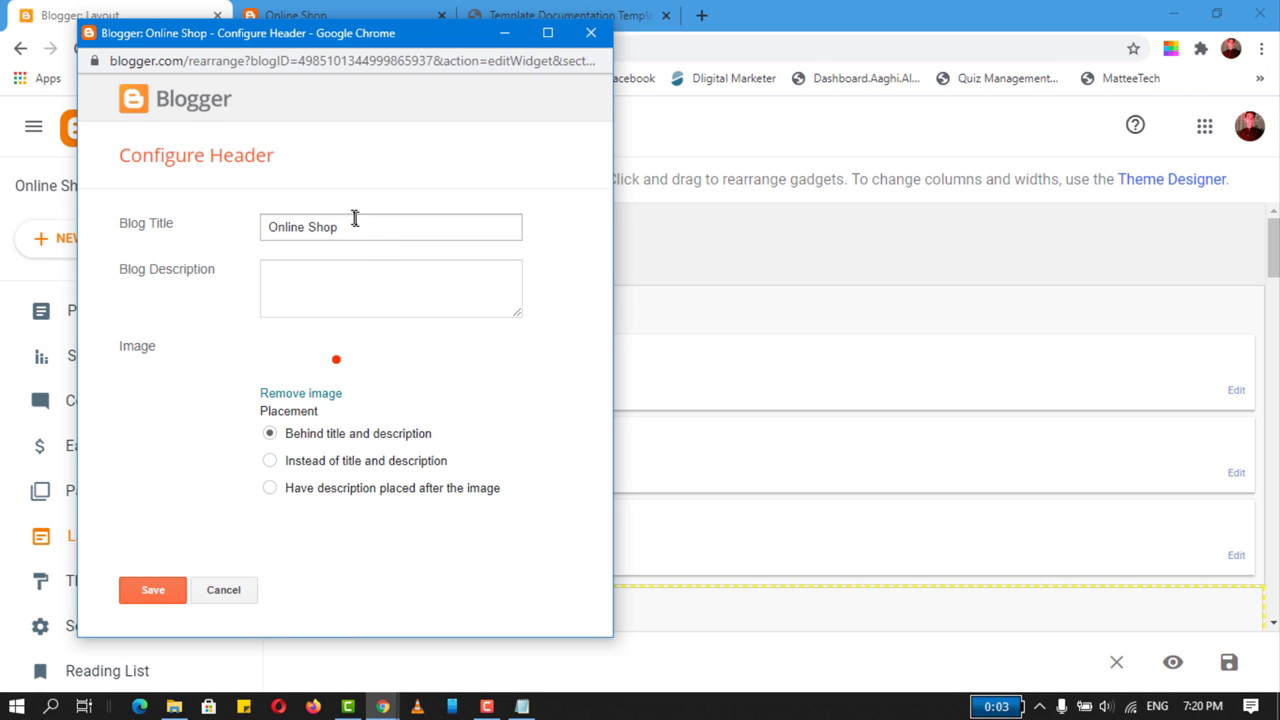
click(291, 280)
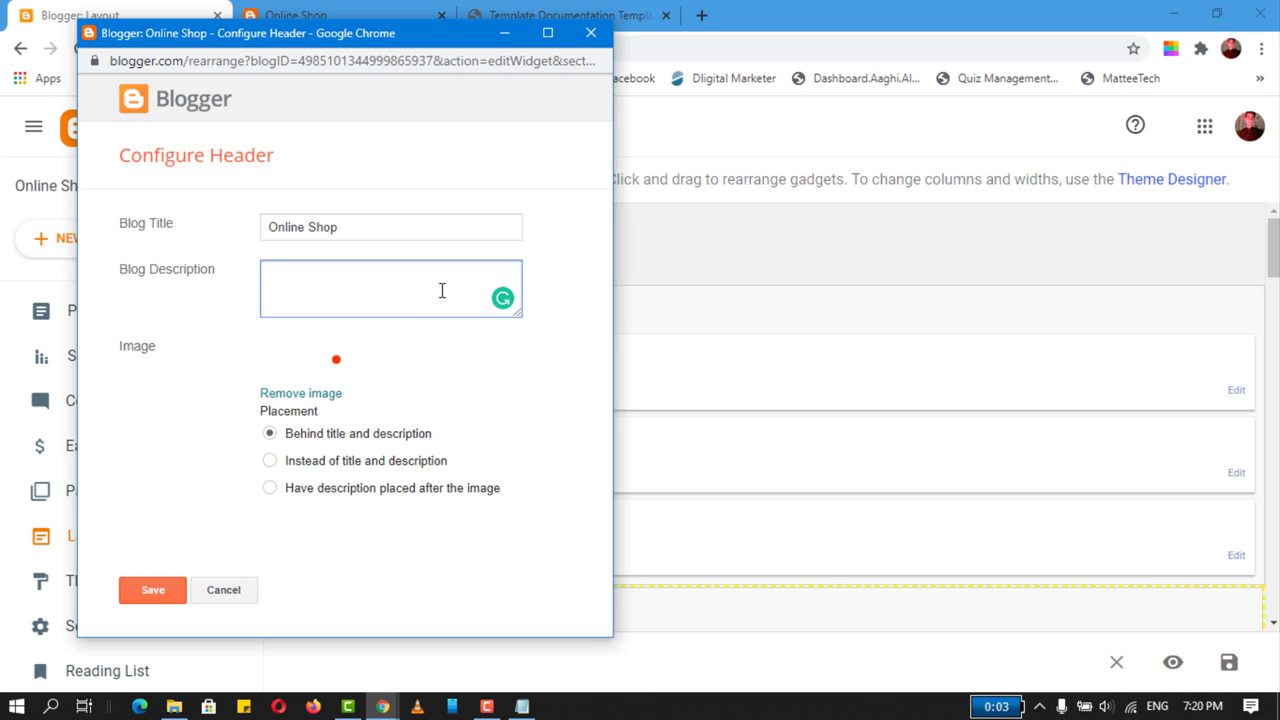
click(268, 227)
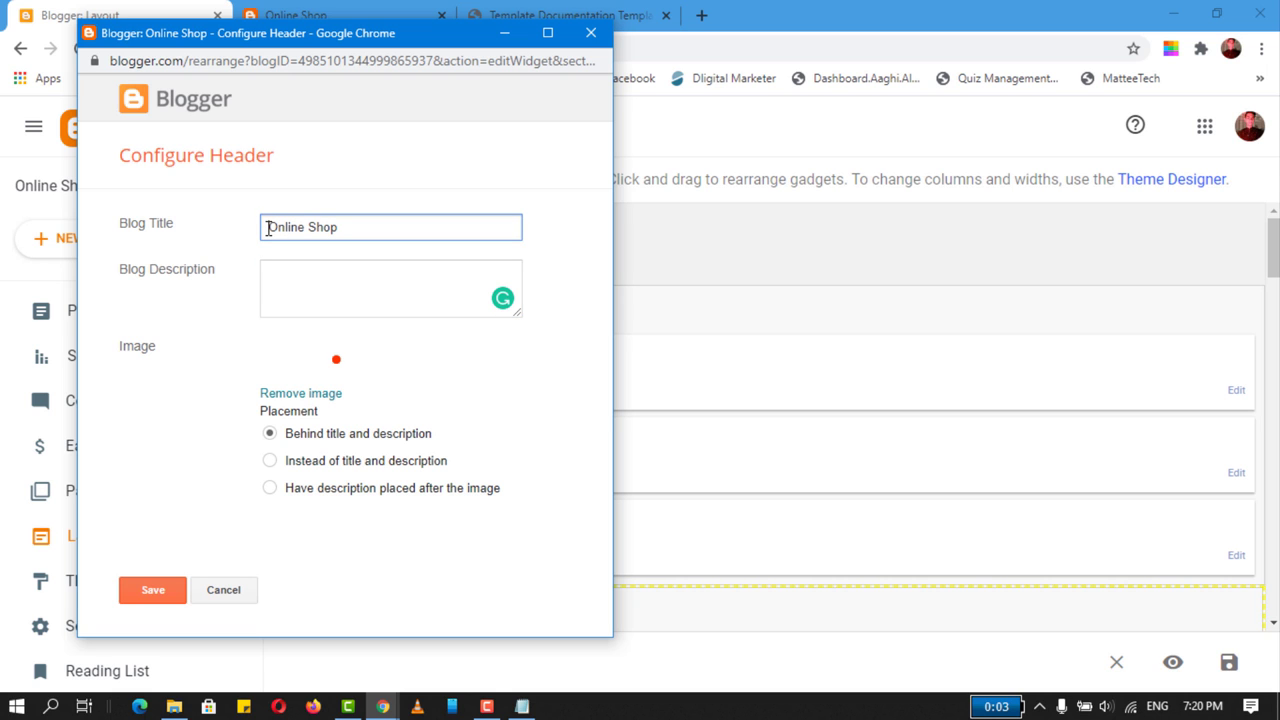
click(505, 33)
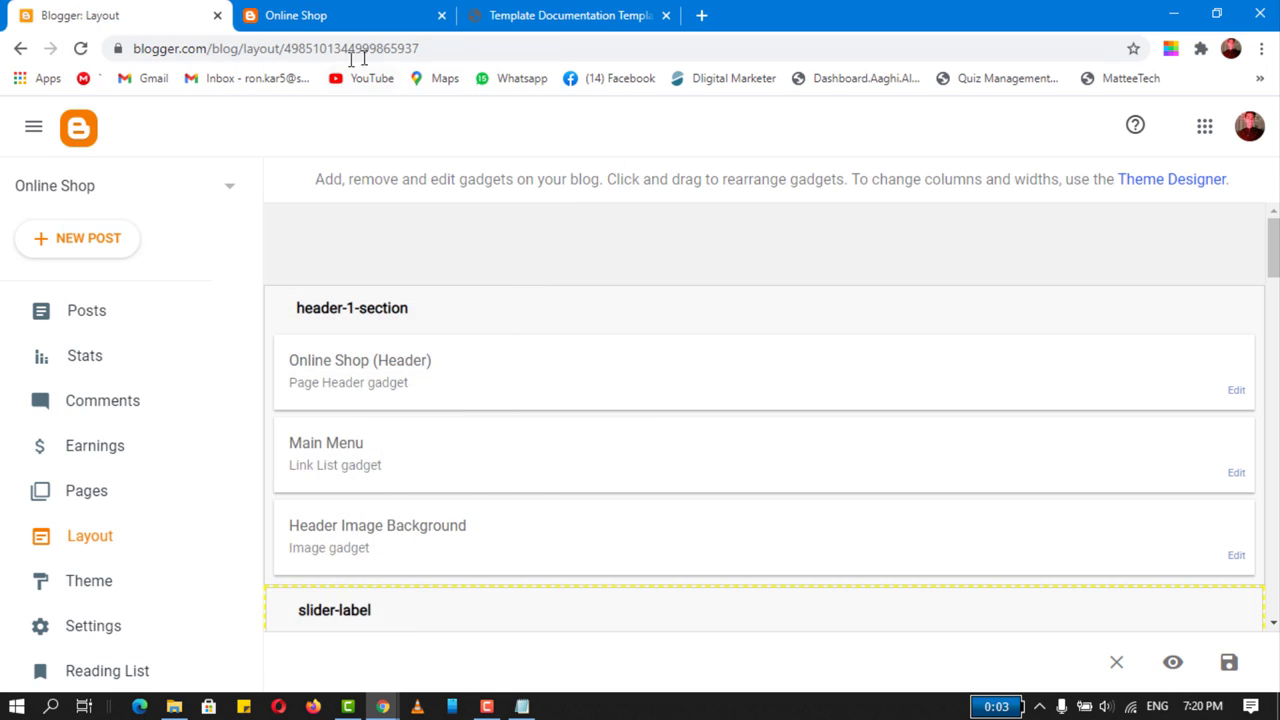
click(362, 18)
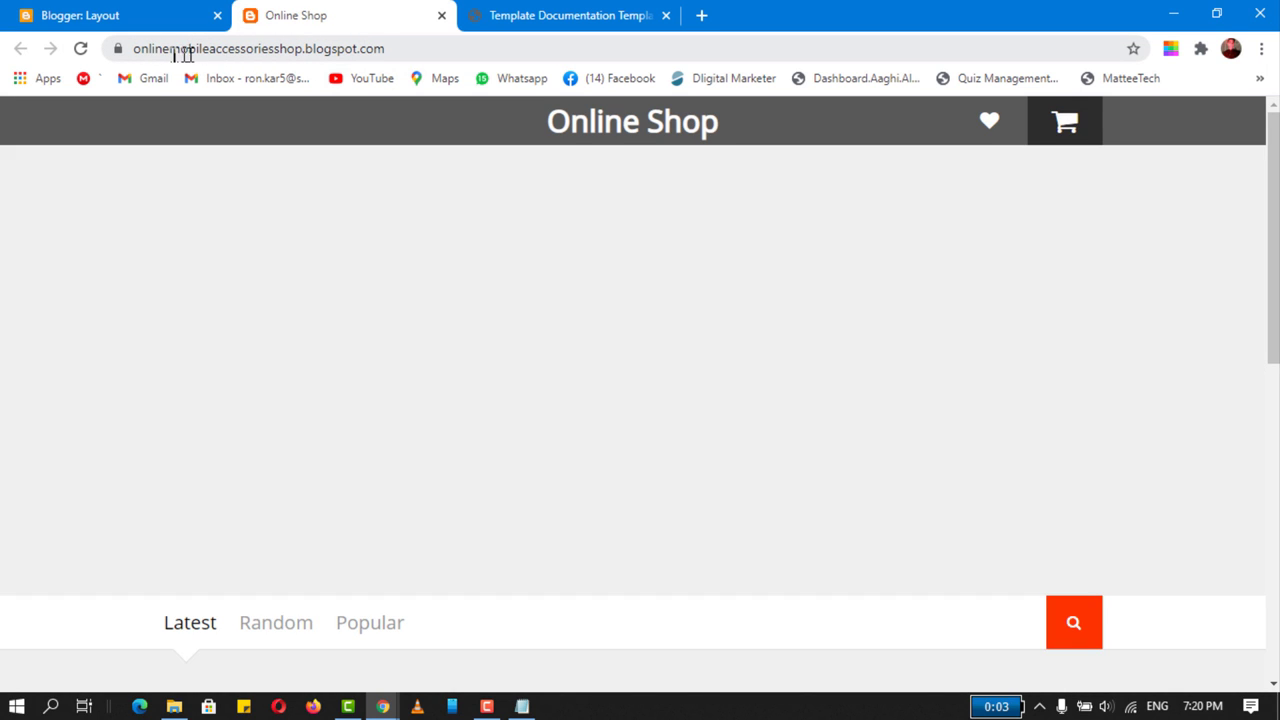
click(125, 12)
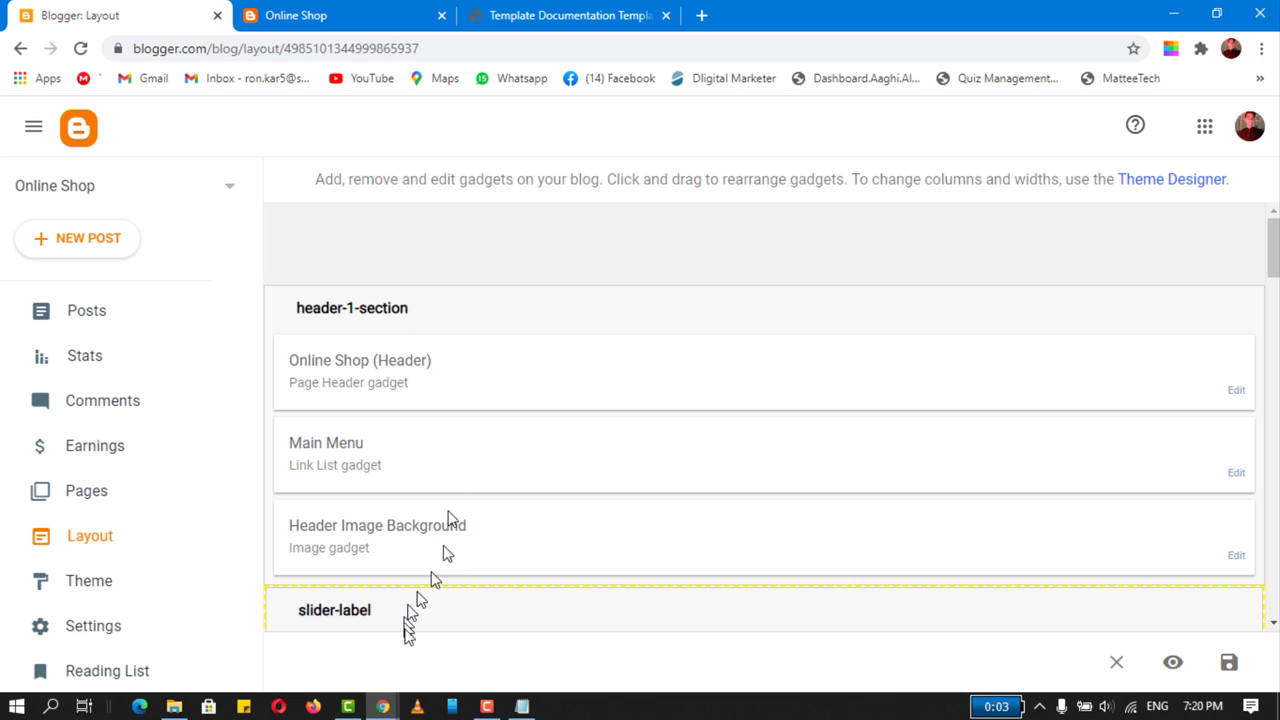
- Return to the Configure Header window and set the blog title to "Online Mobile Accessories Shop"
mouse_move(384, 700)
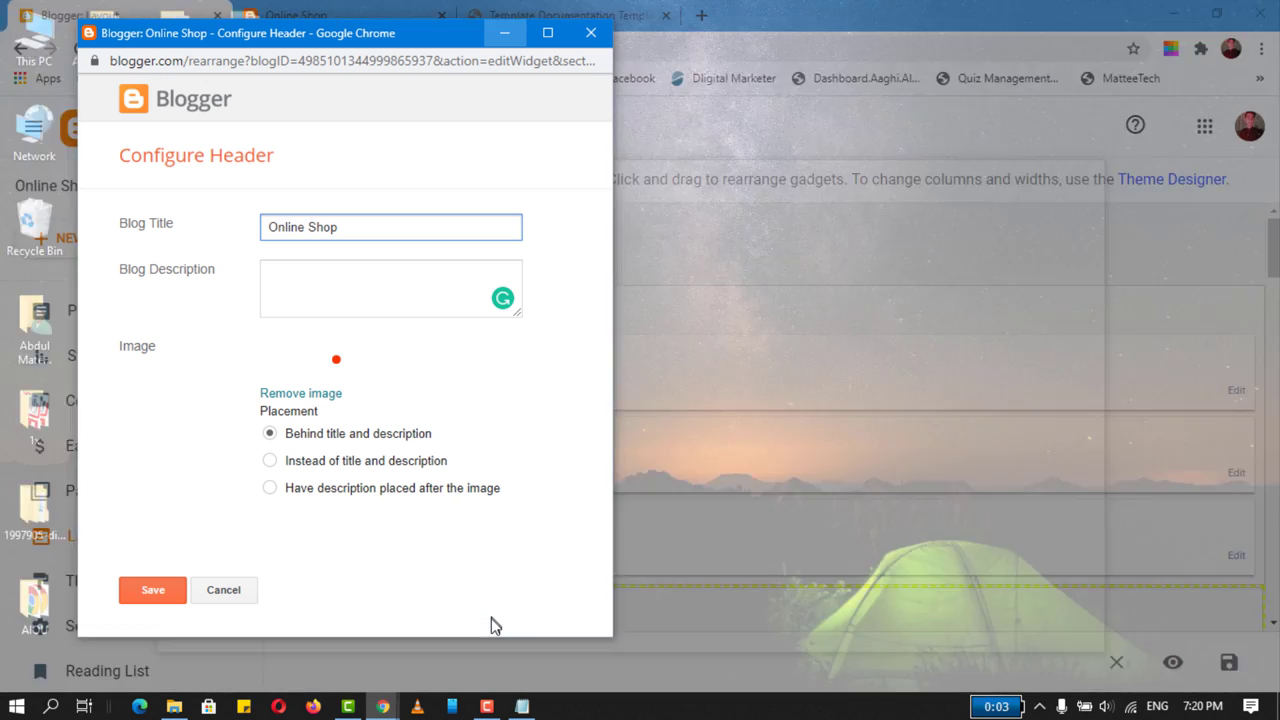
click(491, 622)
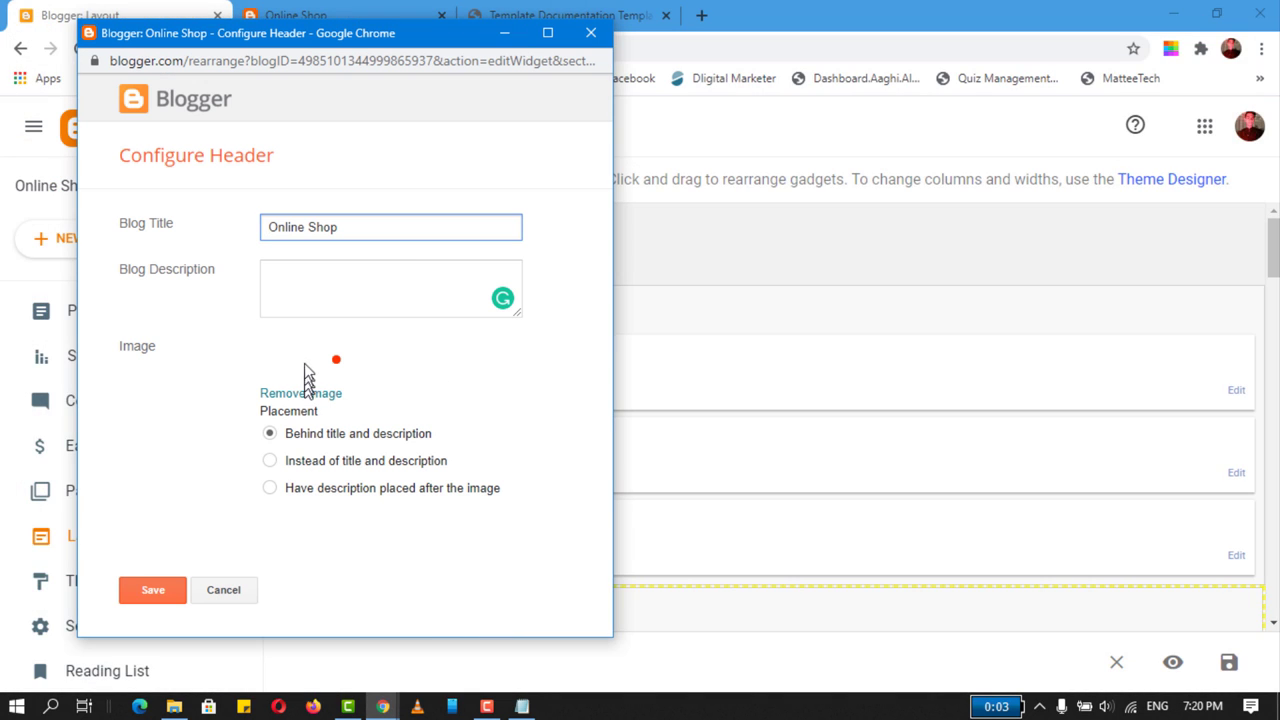
click(305, 227)
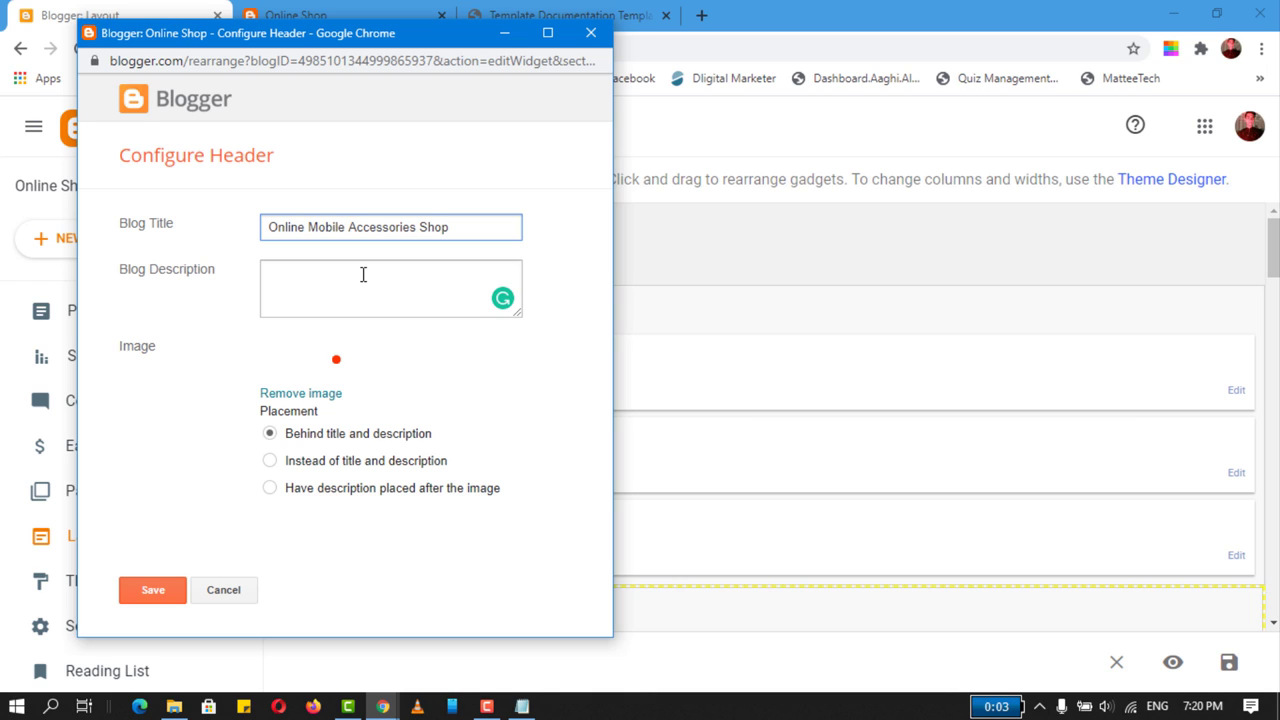
- Enter the blog description "Online Mobile Accessories is an online platform where you can buy almost all kinds of mobile accessories in USA" and save the header
click(352, 285)
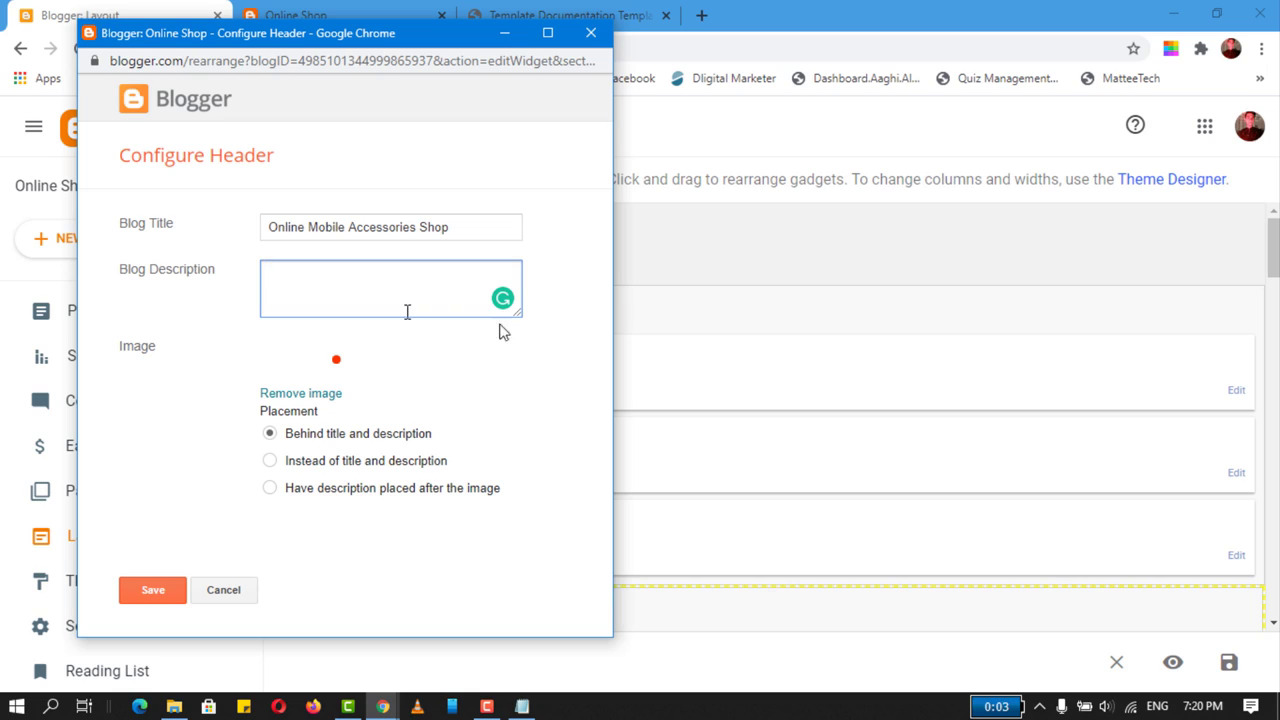
drag(519, 316, 538, 400)
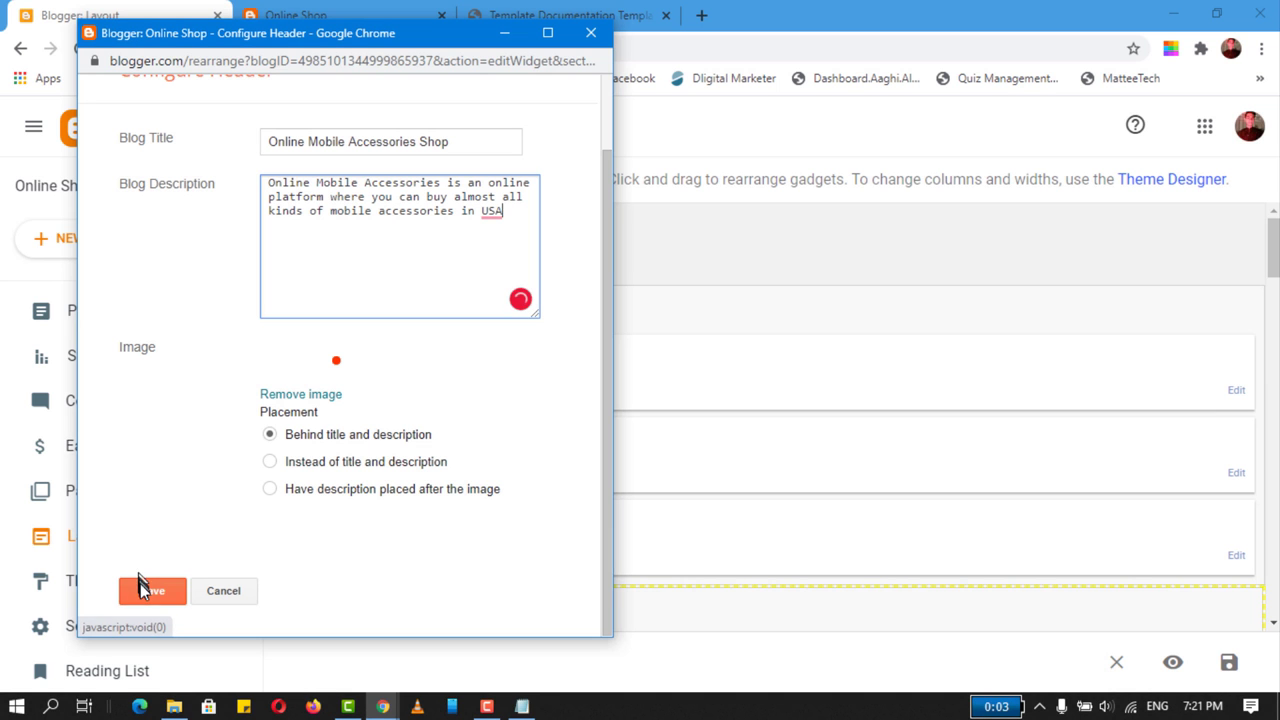
click(142, 588)
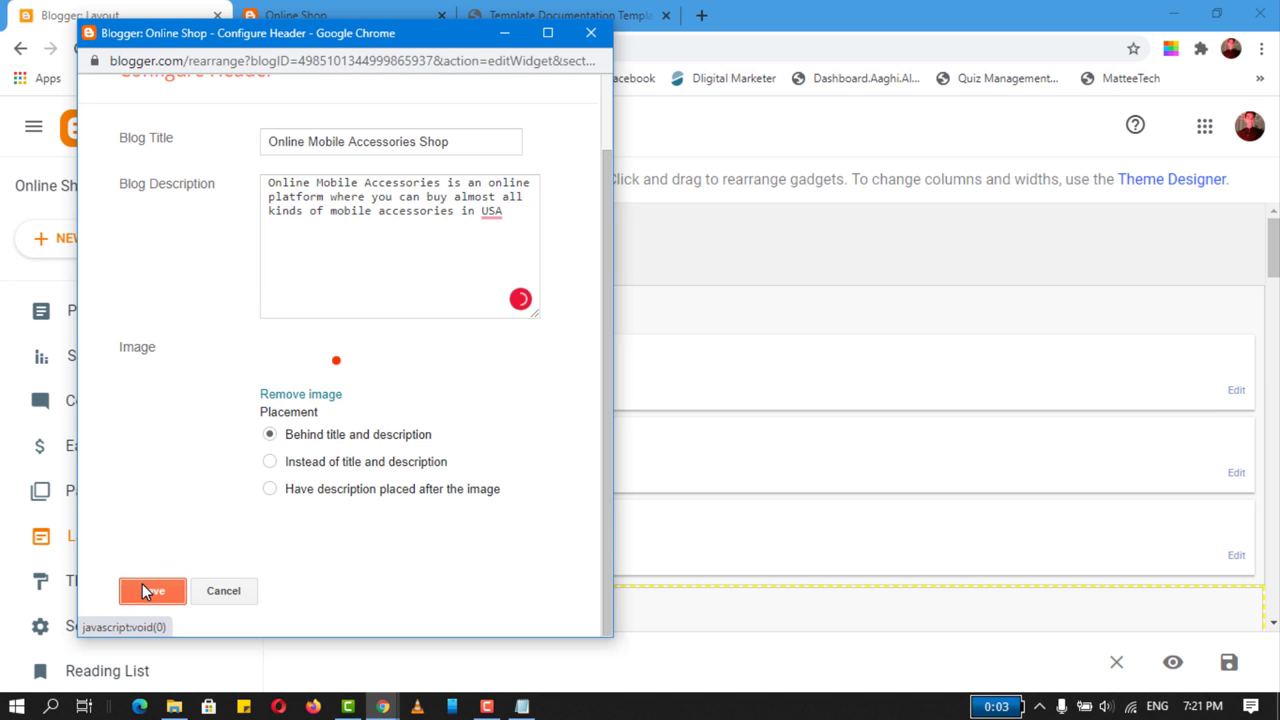
- Reload the live blog to check its header logo and page title, and return to the Layout page
click(292, 14)
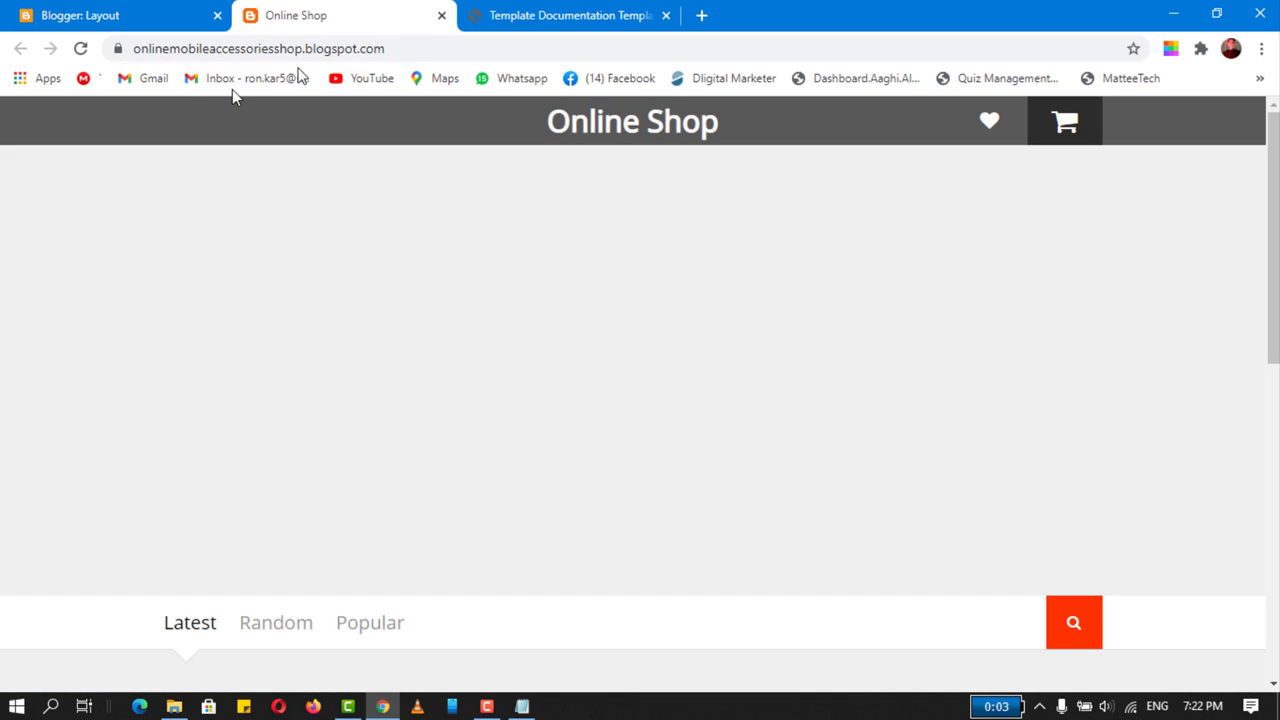
click(81, 48)
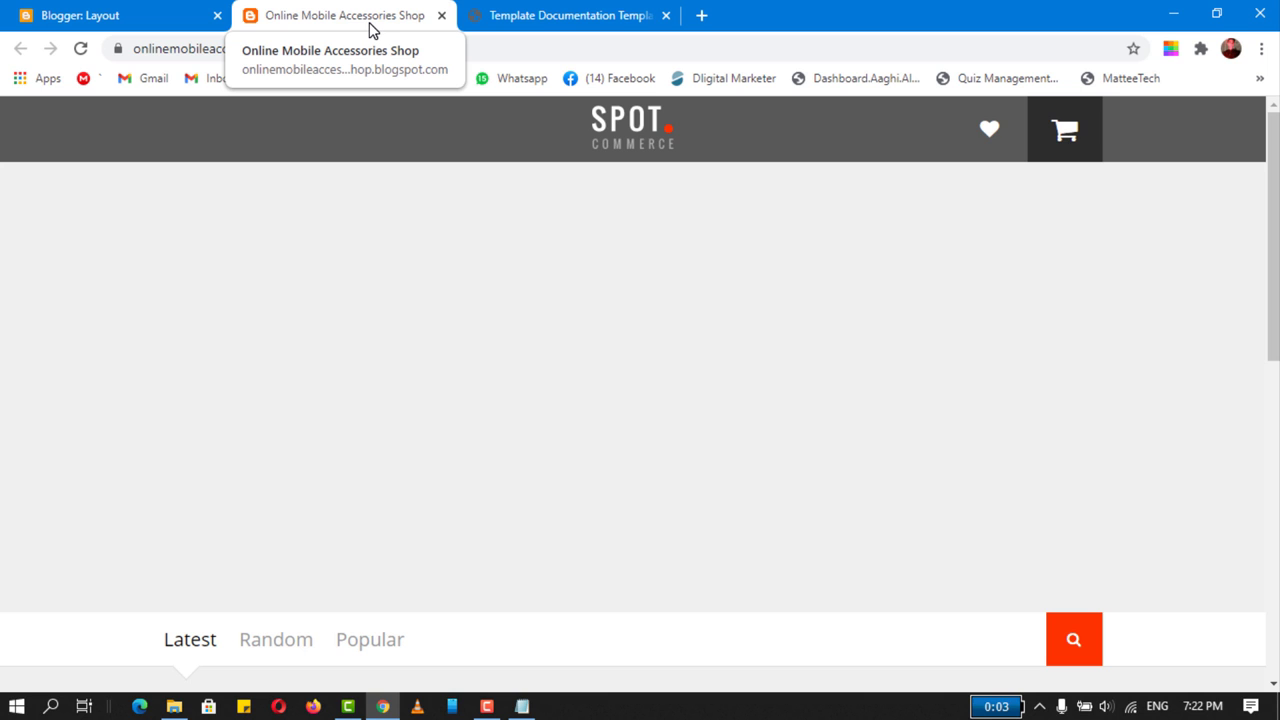
click(118, 18)
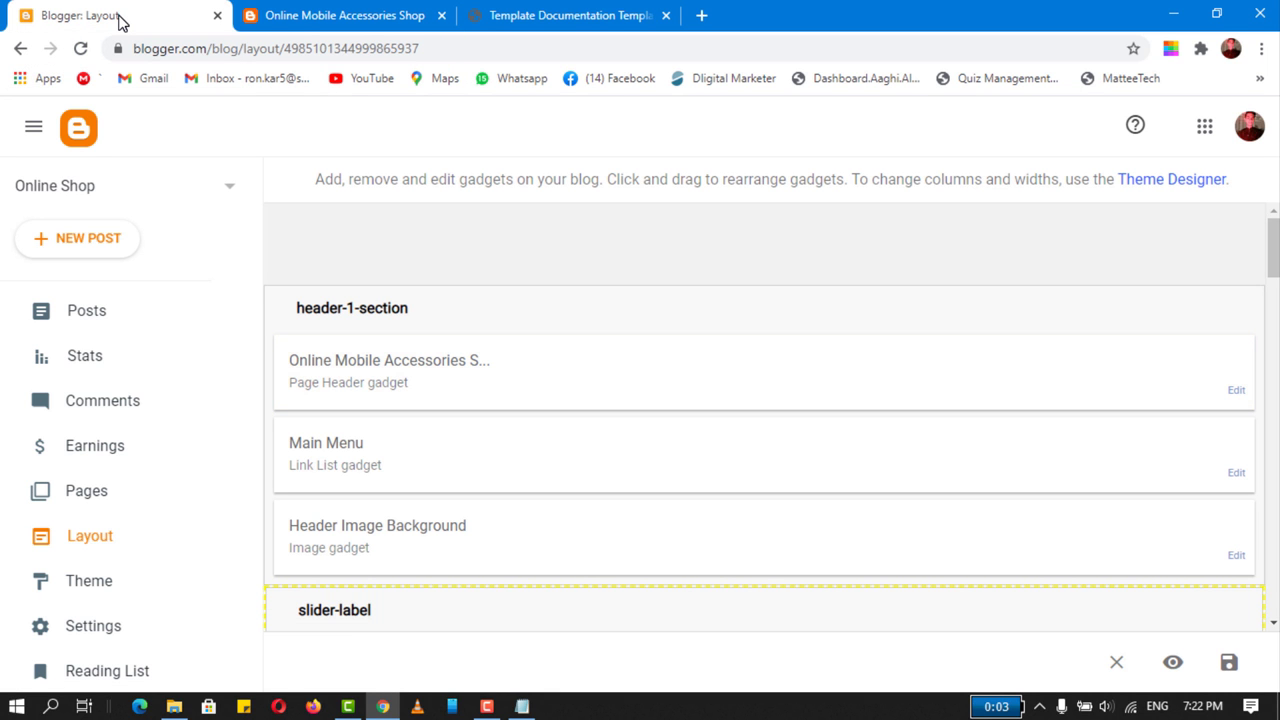
- Read the Working with Menu section of the SpotCommerce documentation, check the live blog's header for a menu, and return to the Layout page
click(565, 15)
scroll(480, 340, down, 1)
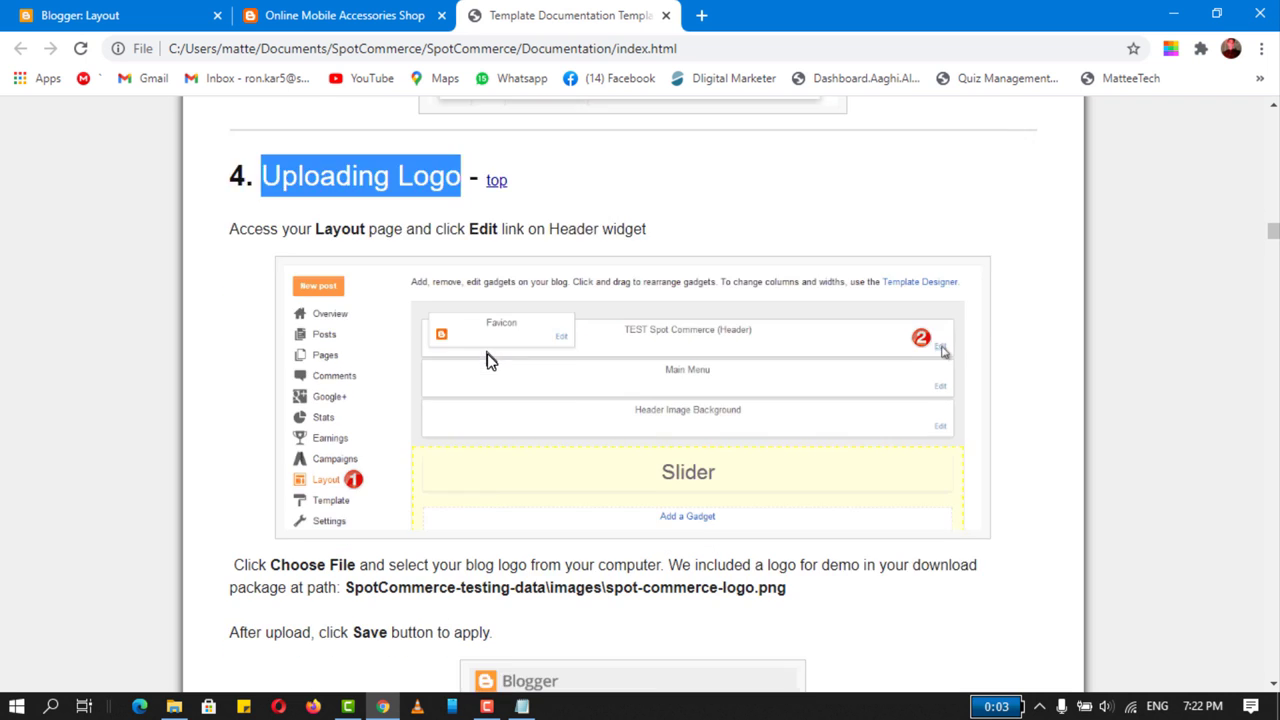
scroll(406, 314, down, 10)
scroll(406, 316, up, 2)
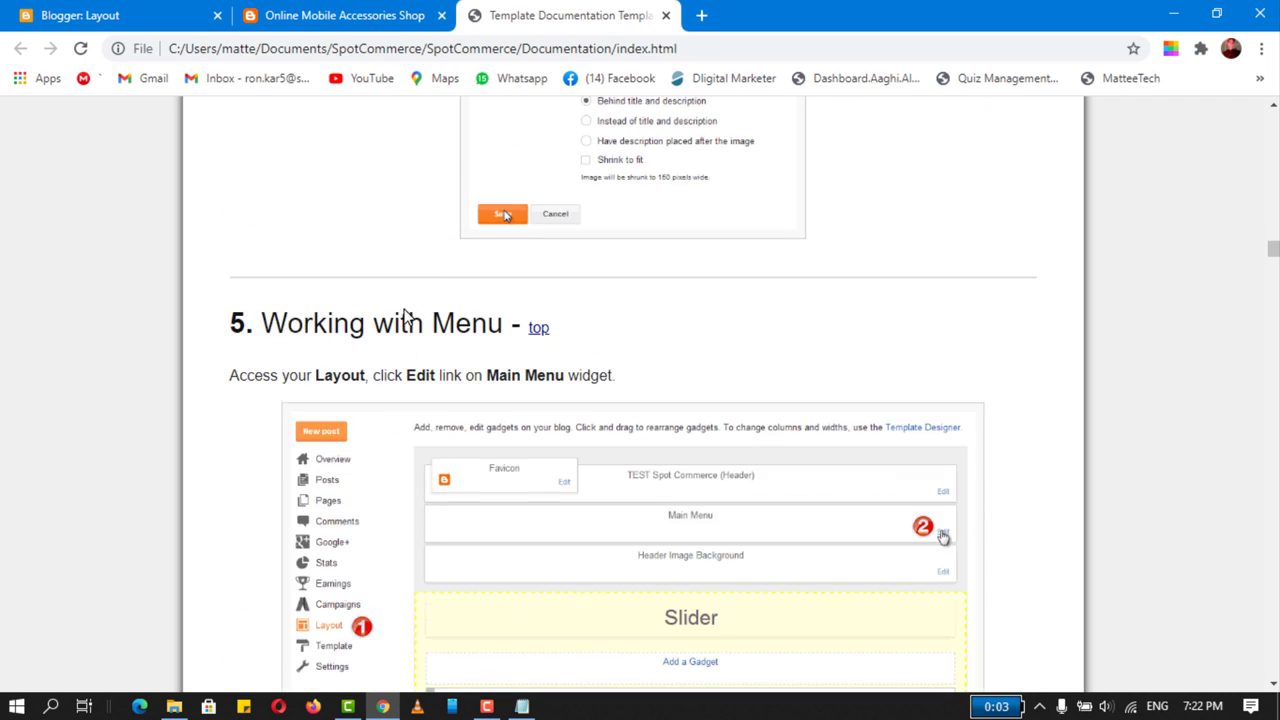
drag(258, 322, 503, 348)
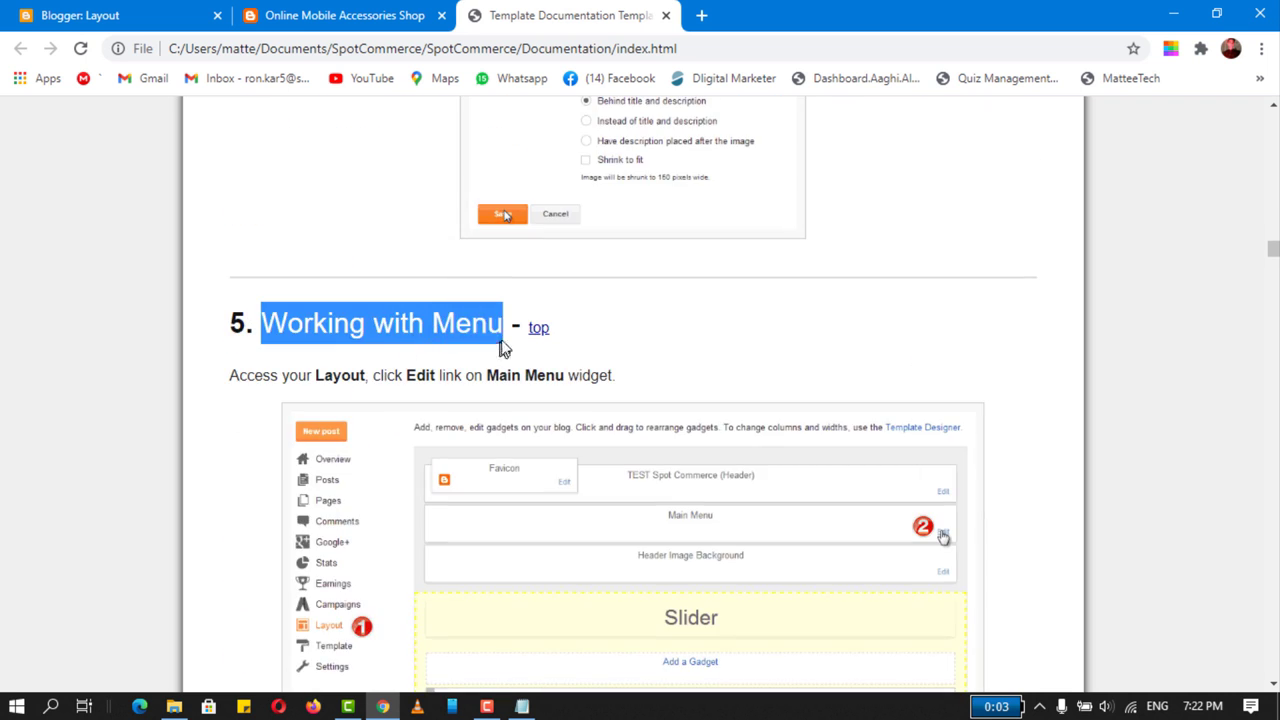
click(288, 13)
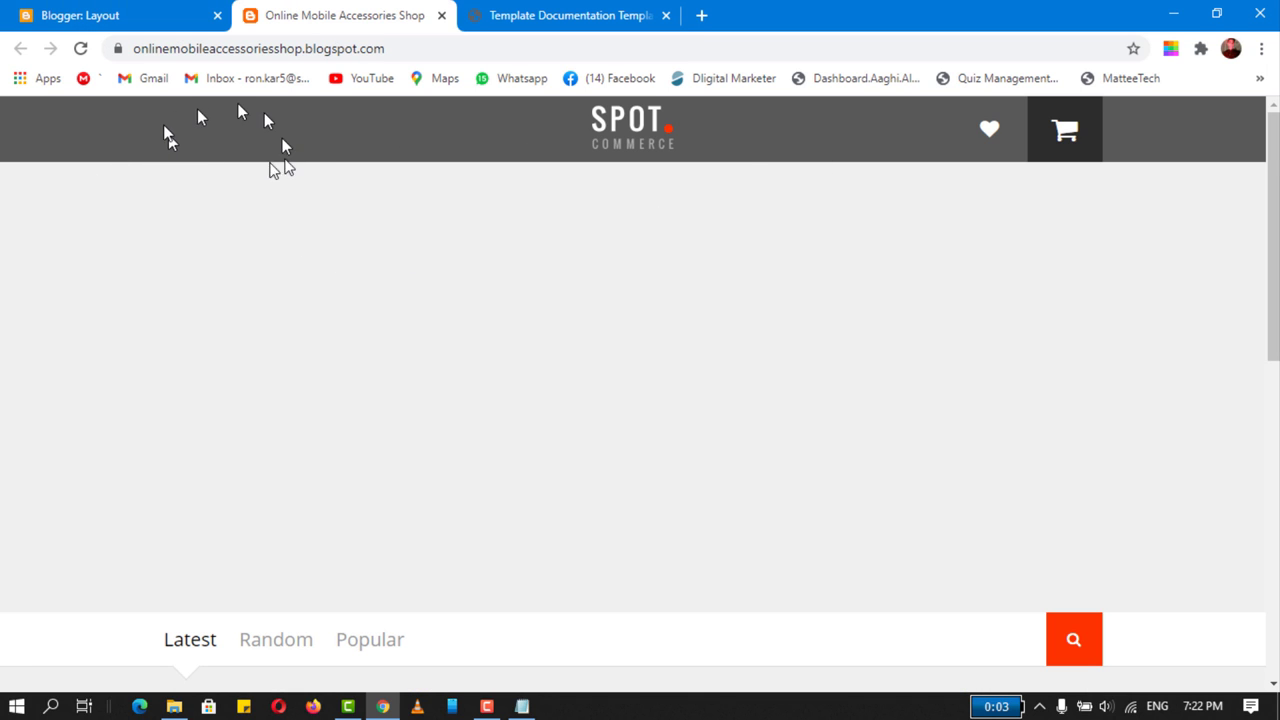
click(62, 15)
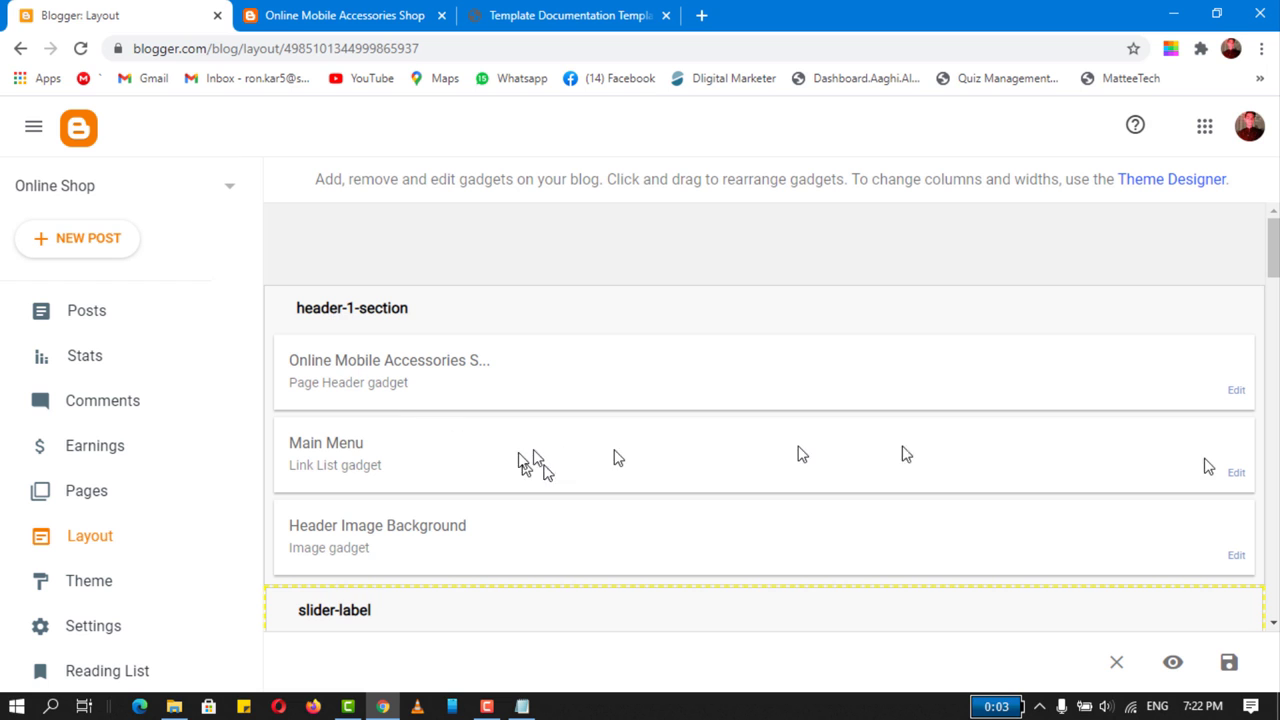
- Open the Main Menu link list gadget for editing and add a link named Main Menu with the URL #
click(1237, 474)
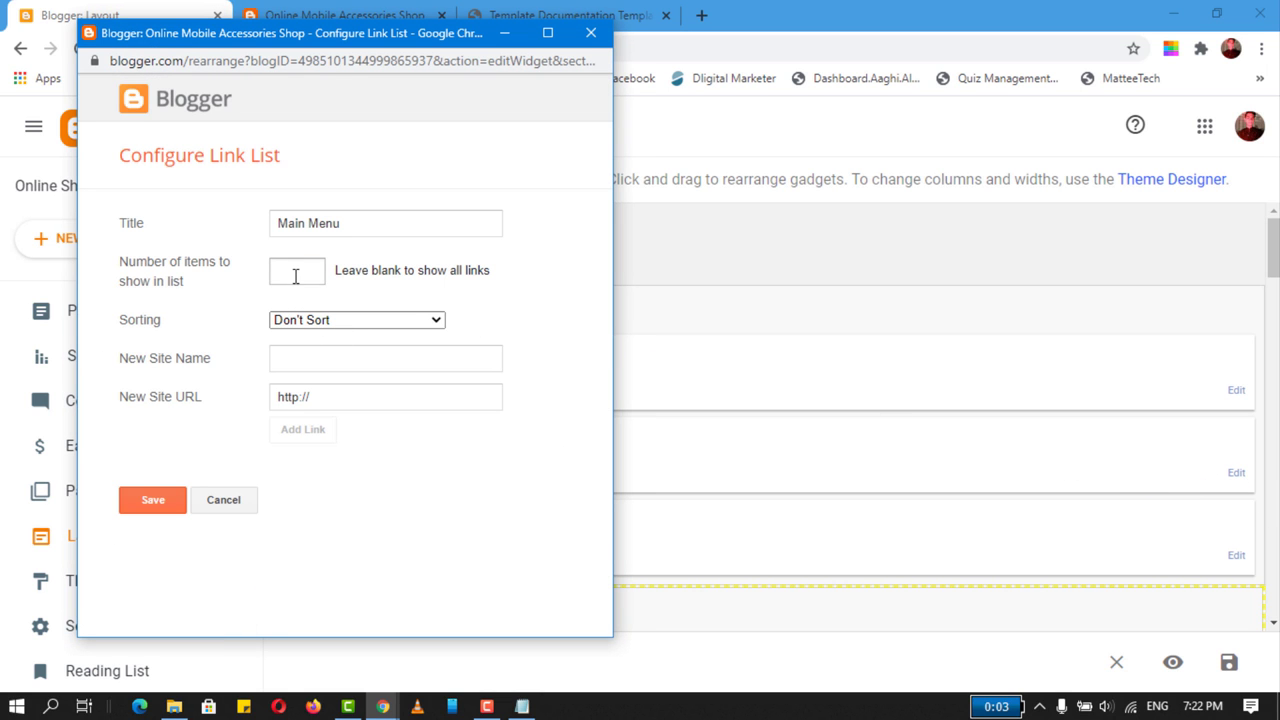
click(315, 350)
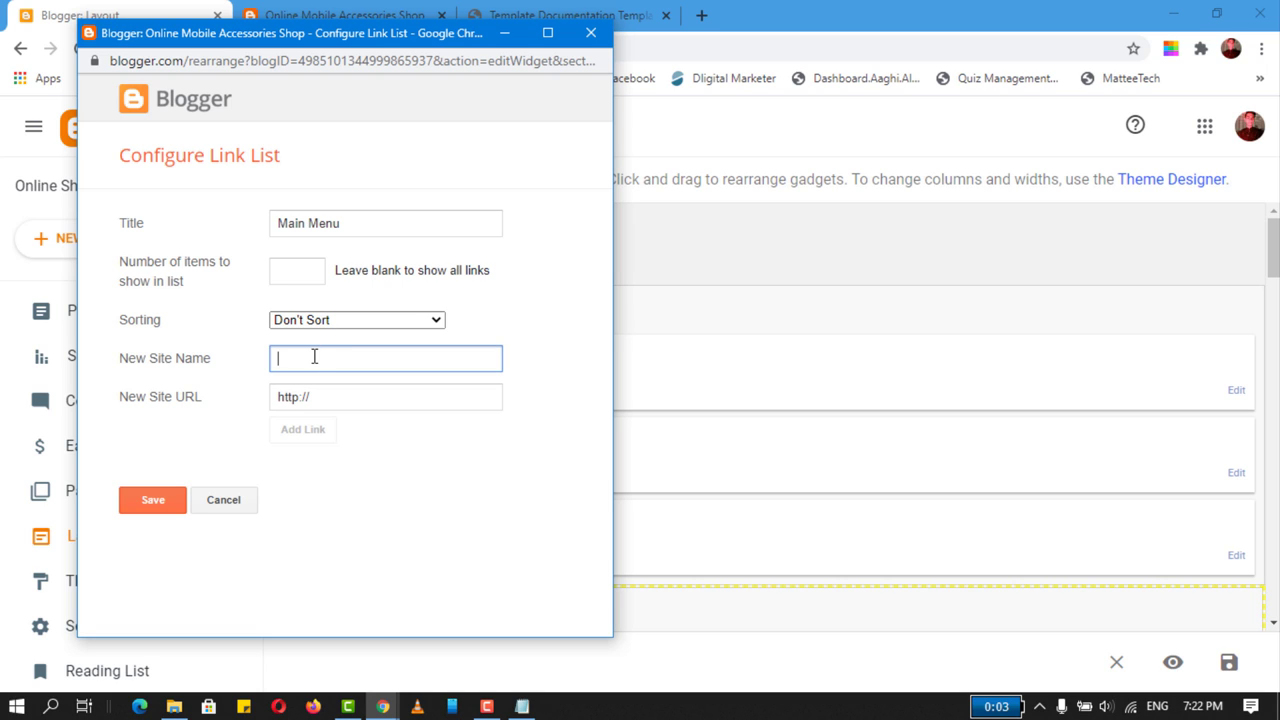
text(Main Me)
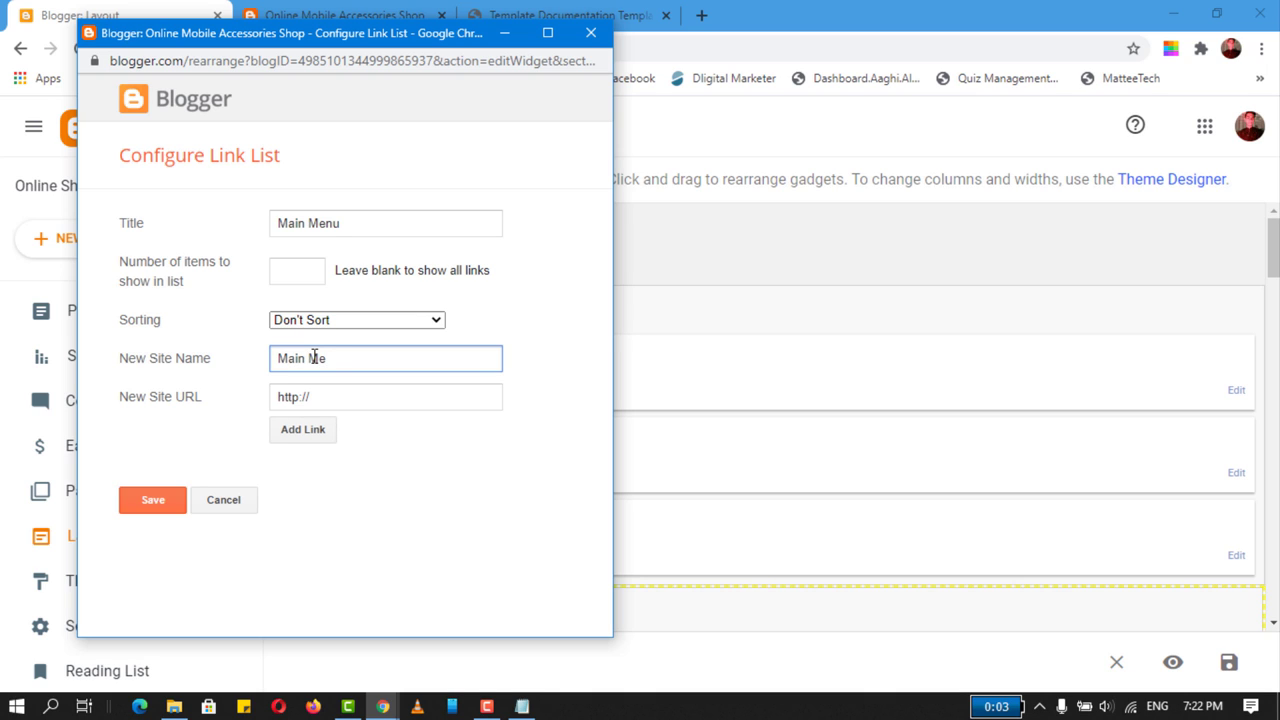
text(nu)
click(319, 390)
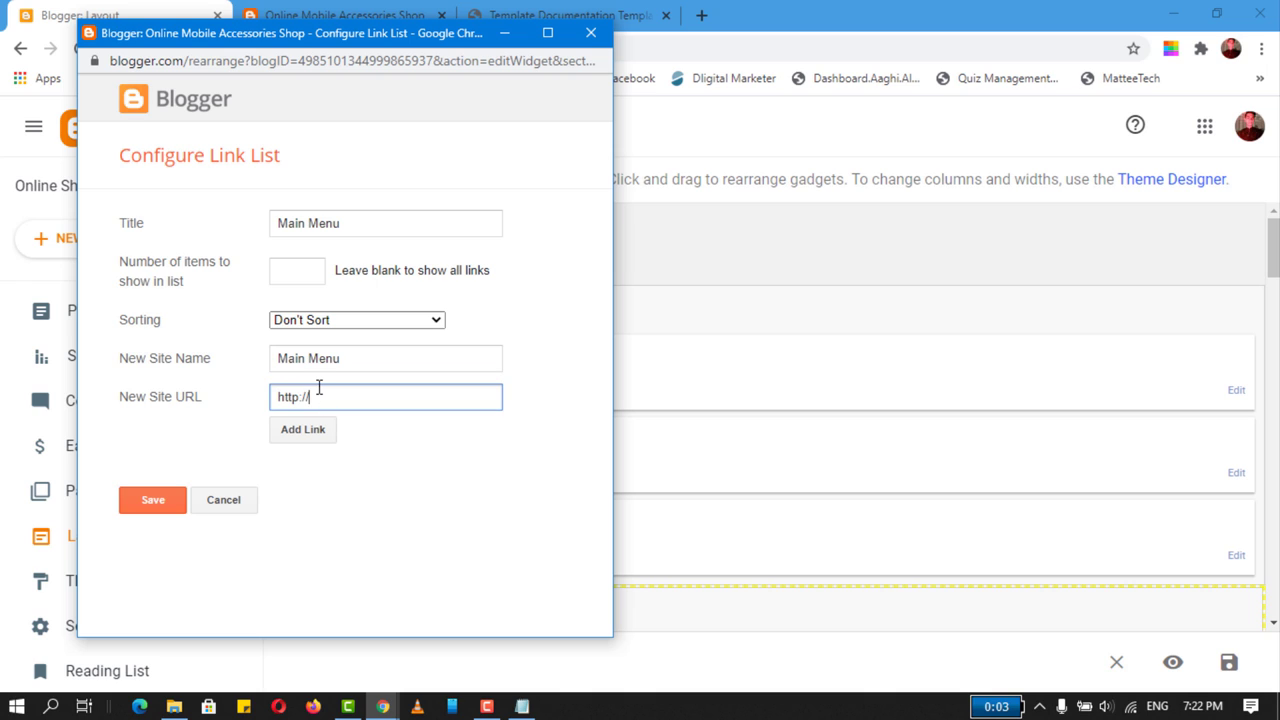
key(BackSpace)
text(#)
click(302, 432)
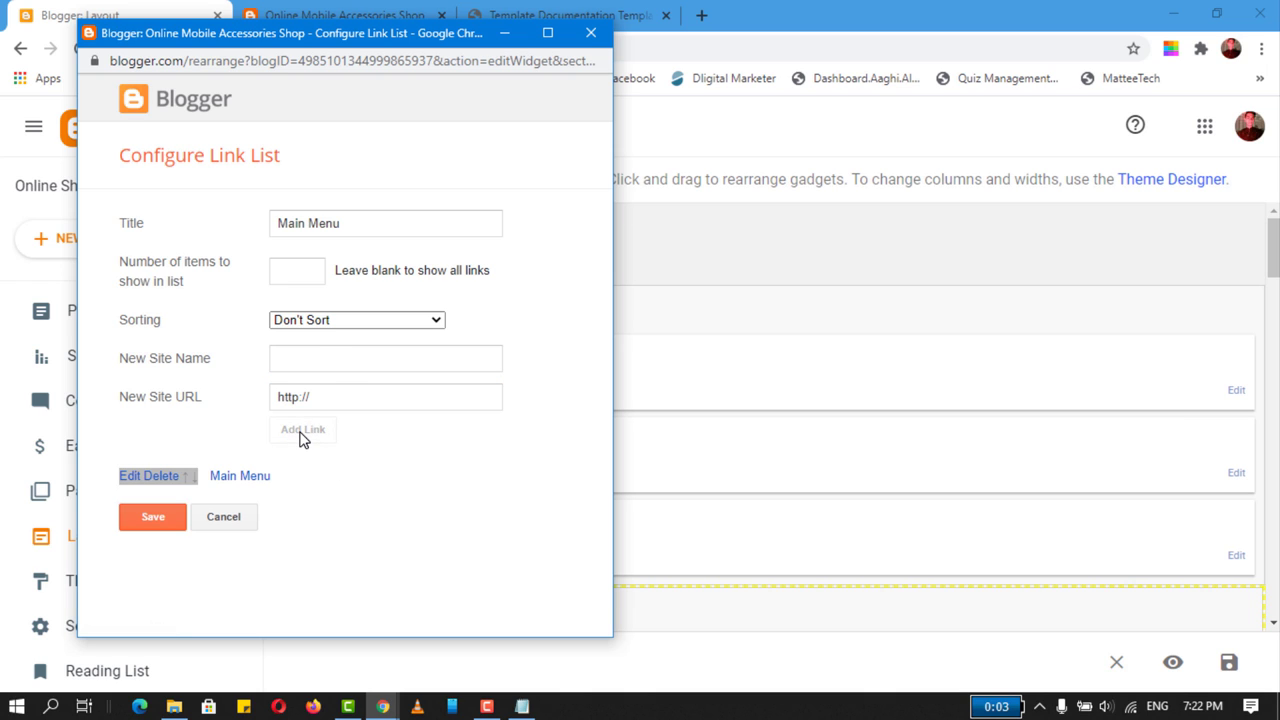
- Add two more links to the Main Menu list, Menu 1 and Menu 2, each with the URL #
click(337, 356)
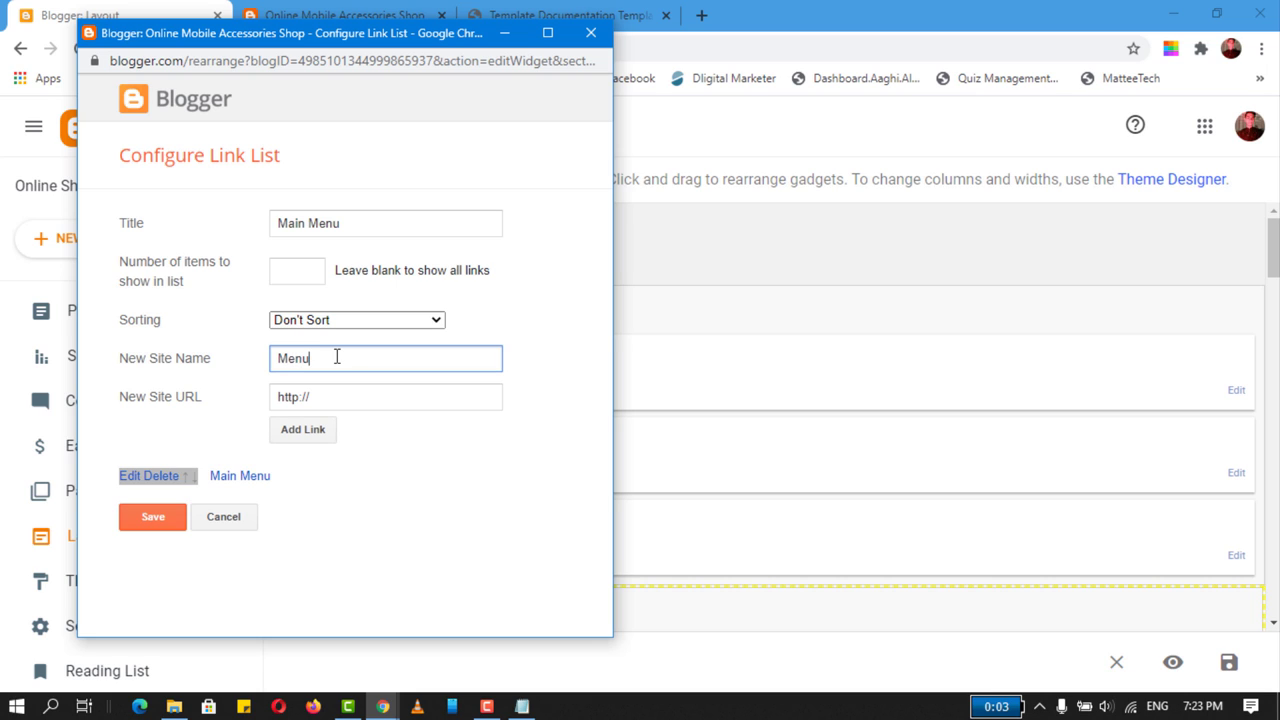
click(363, 400)
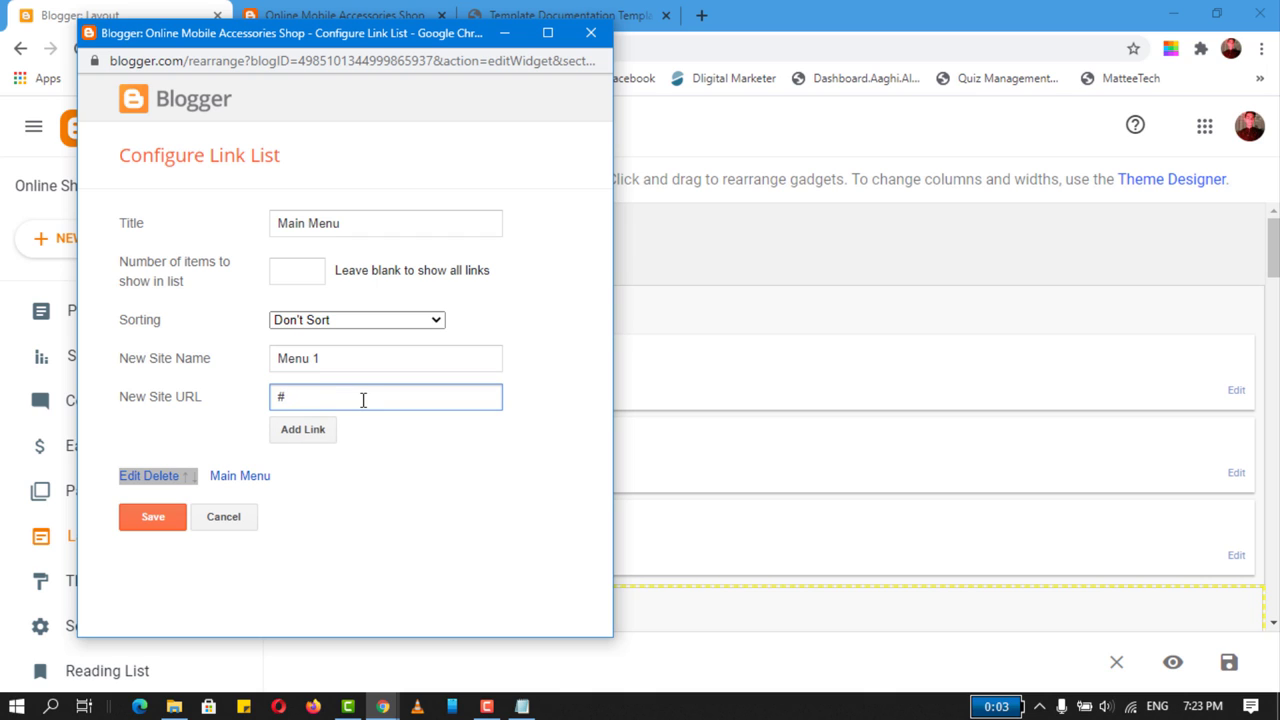
click(322, 430)
click(307, 356)
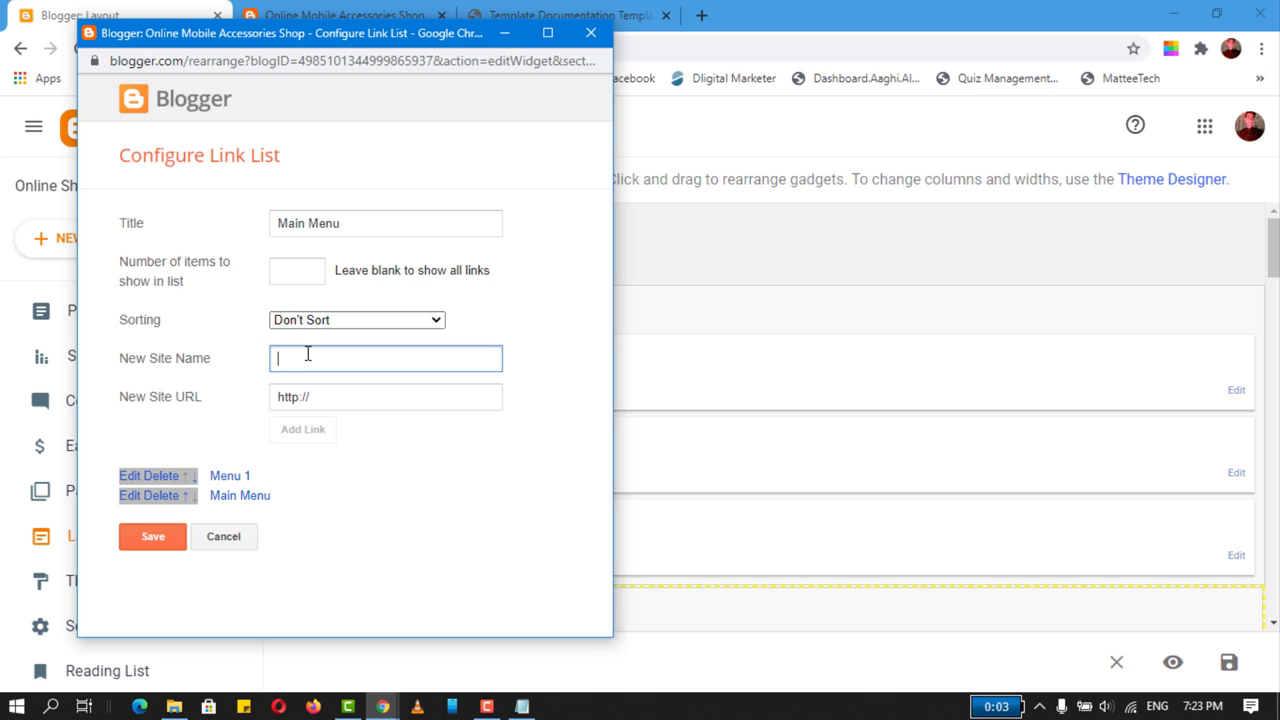
text(Ma)
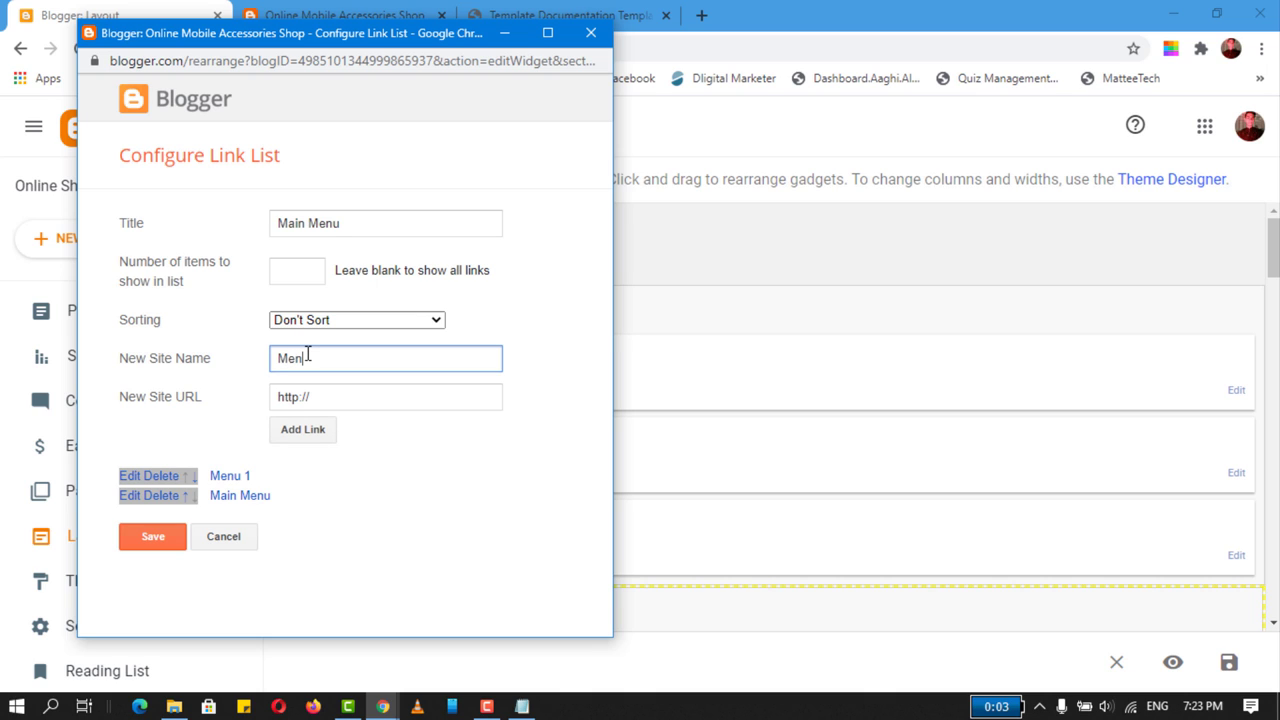
key(Tab)
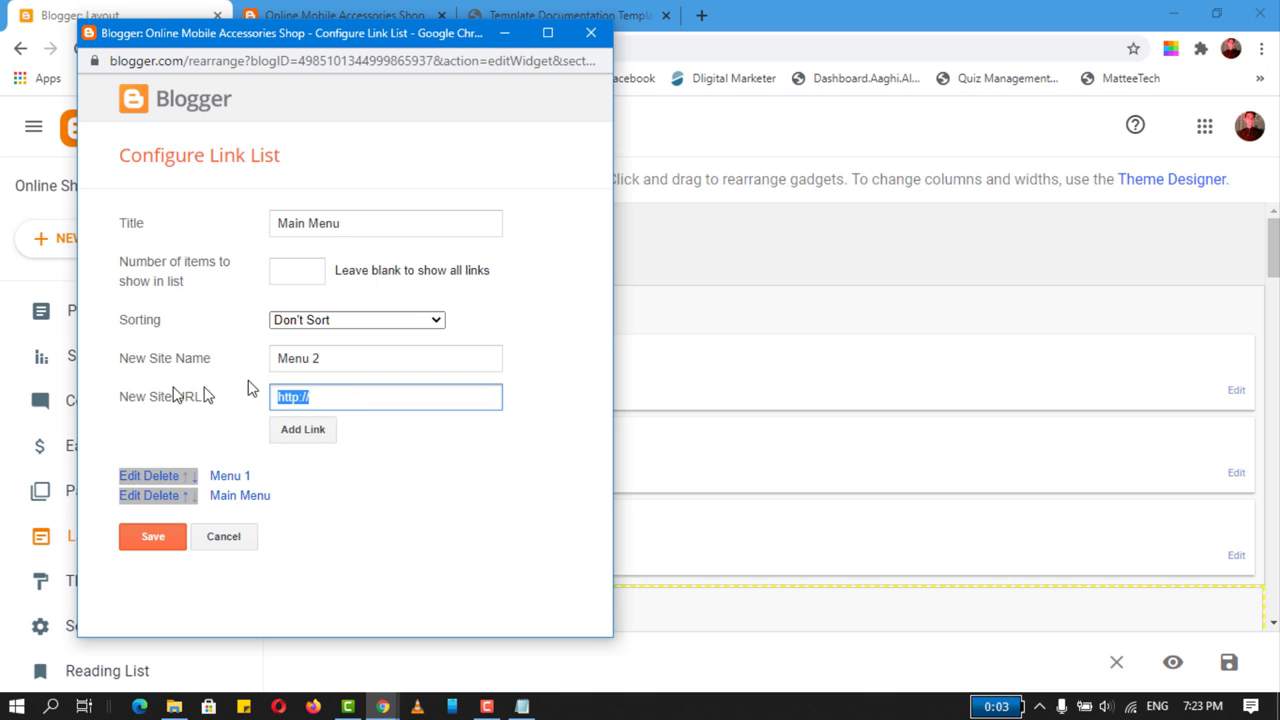
text(#)
click(322, 430)
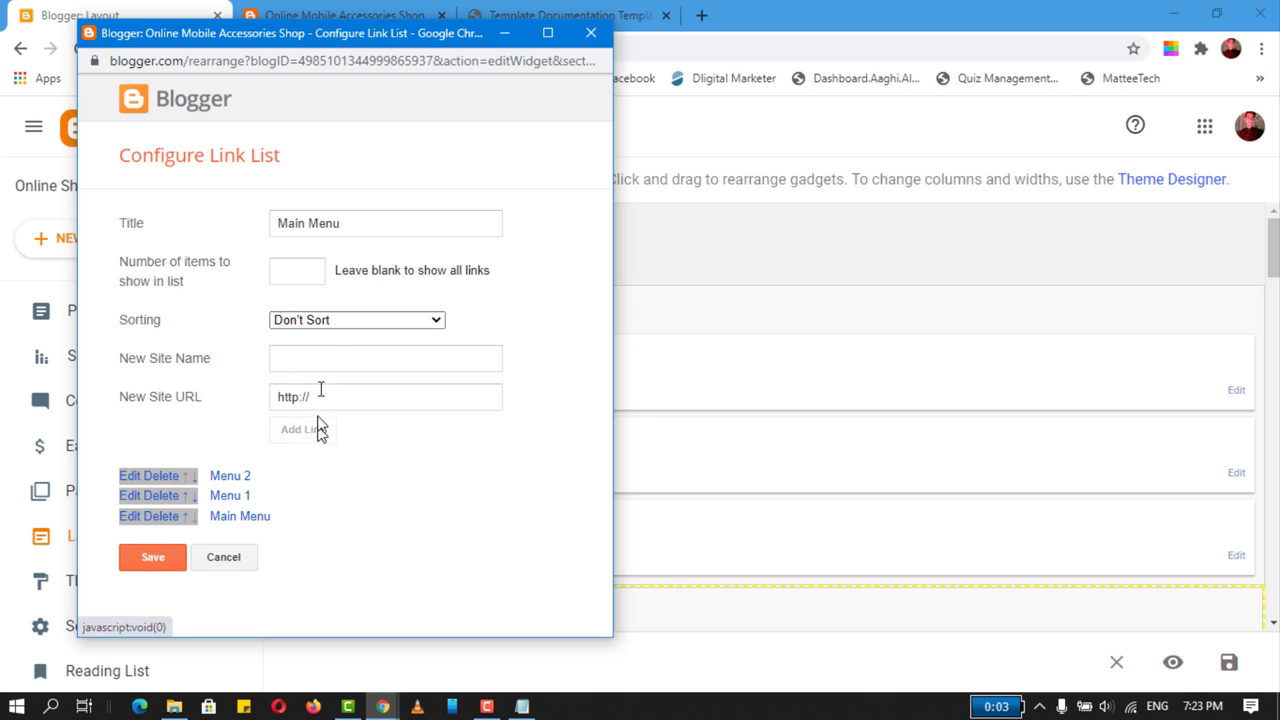
- Add a link named Menu 3 with the URL # and save the Main Menu gadget
click(334, 358)
text(Menu 3)
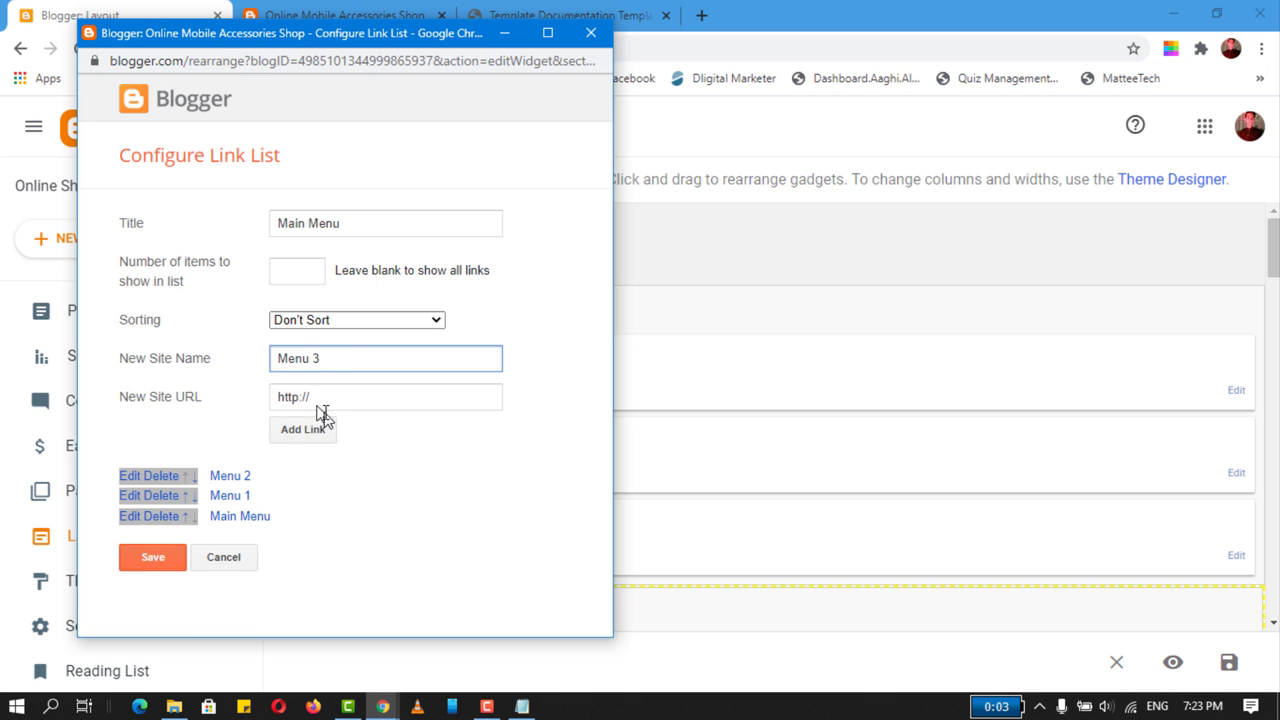
click(332, 397)
key(ctrl+a)
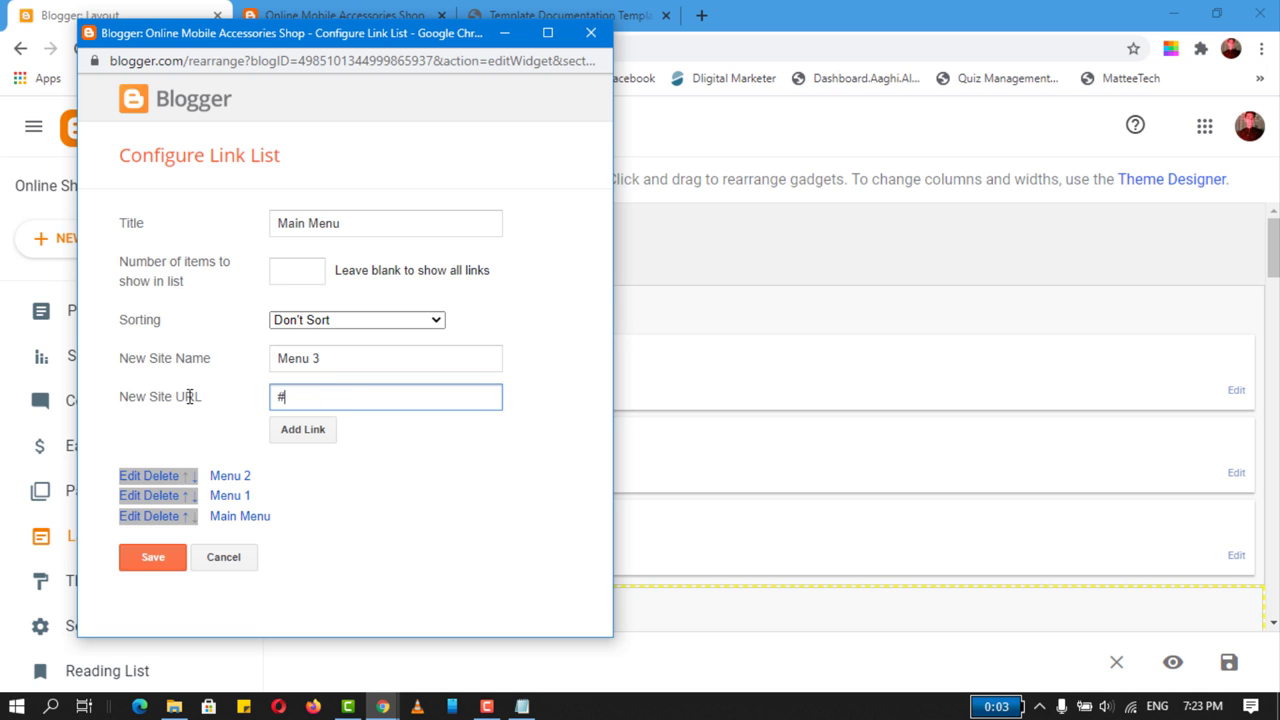
text(#)
click(300, 432)
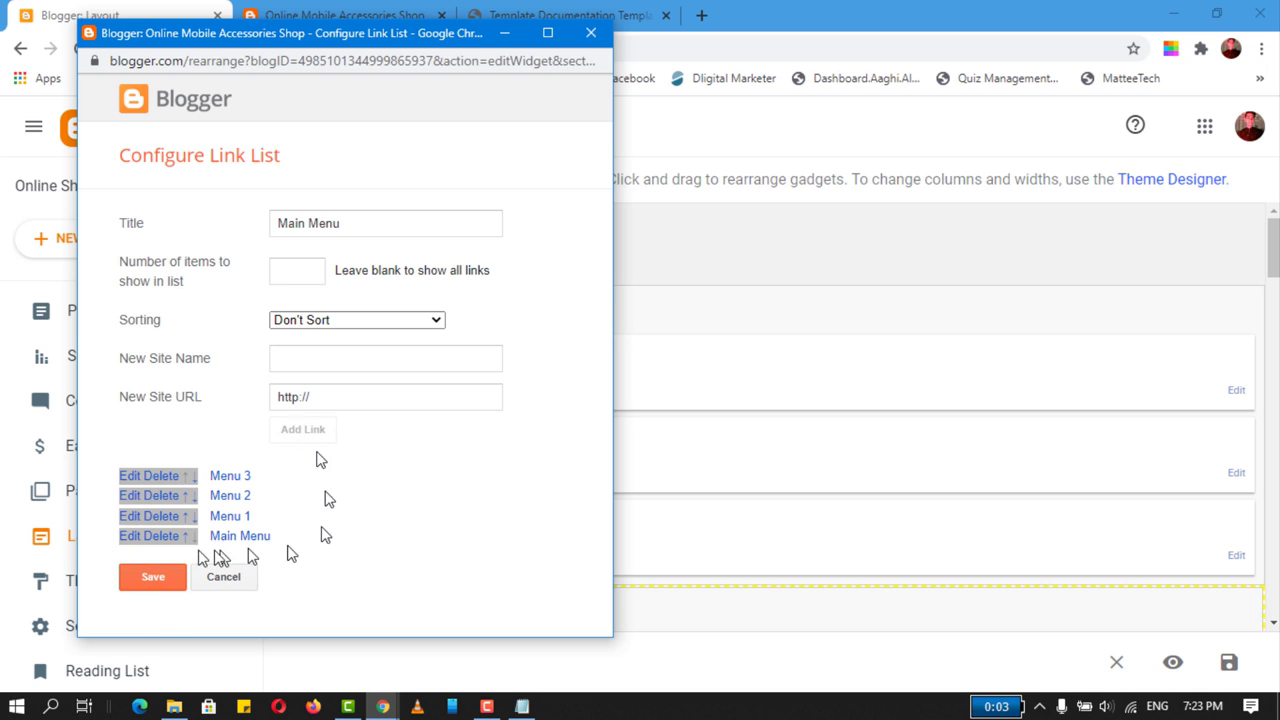
click(152, 577)
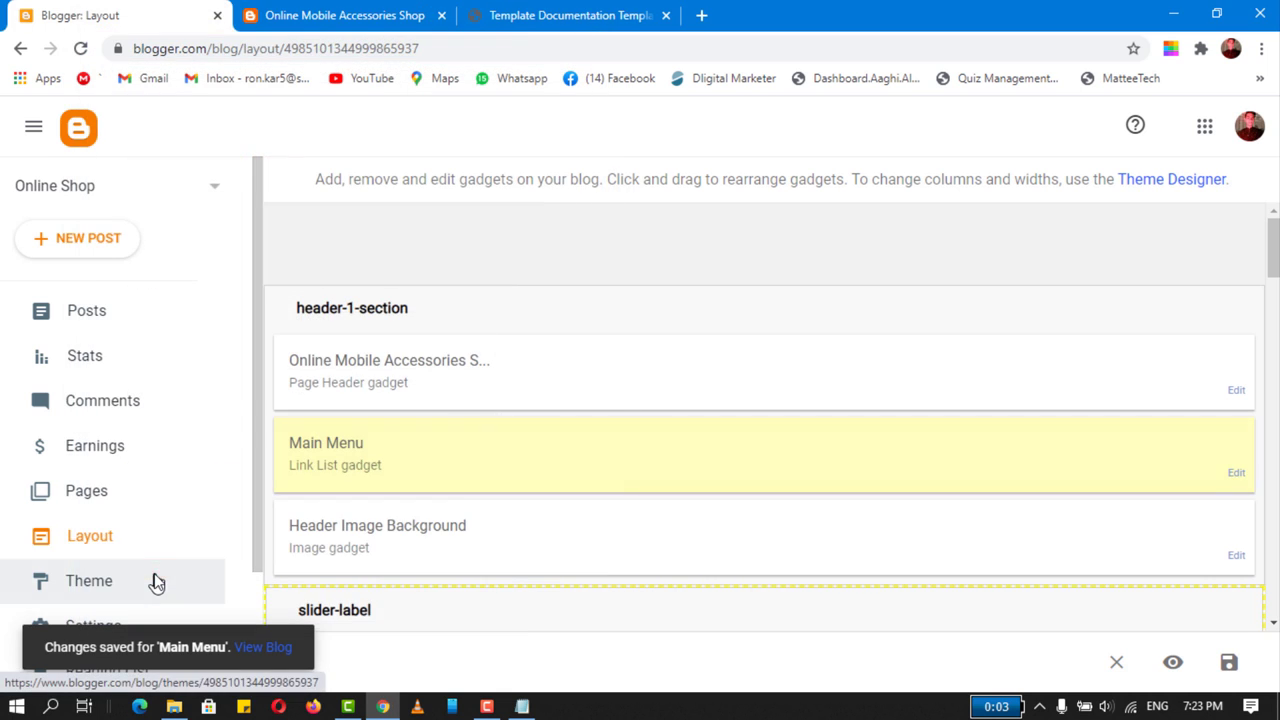
- Reload the live blog and test its header menu by expanding and collapsing the list of links
click(330, 8)
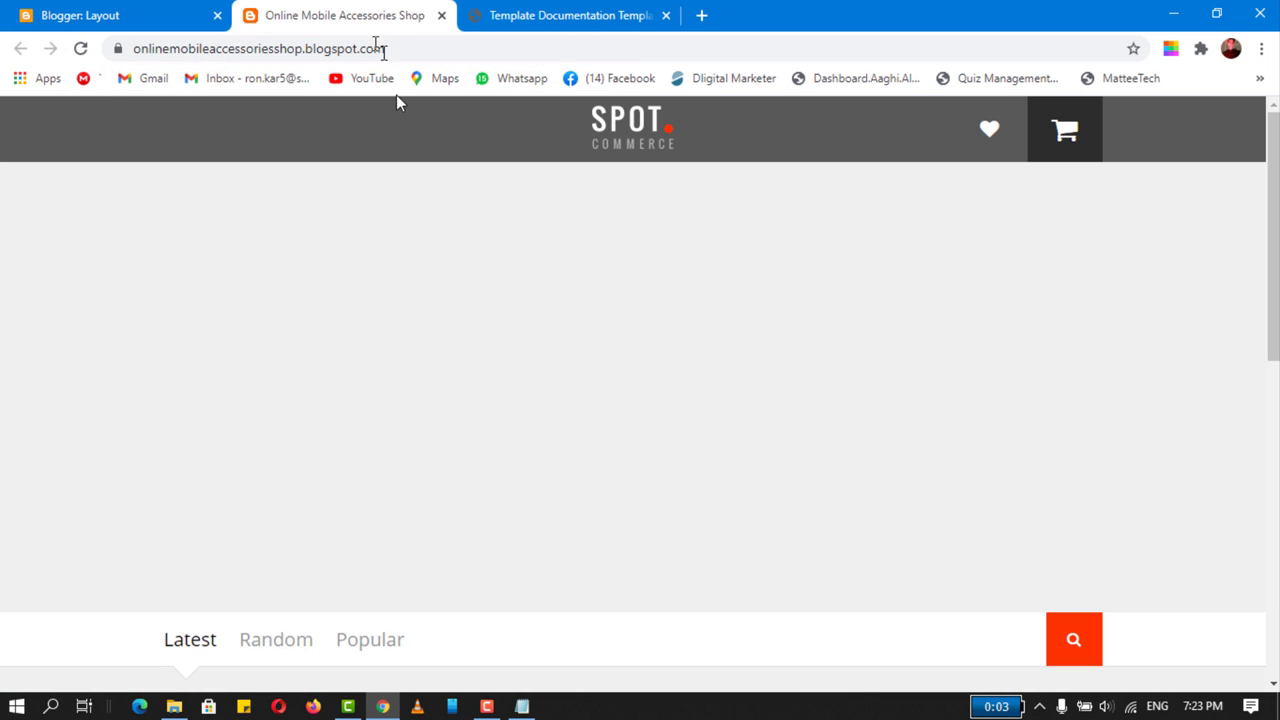
click(81, 48)
click(199, 129)
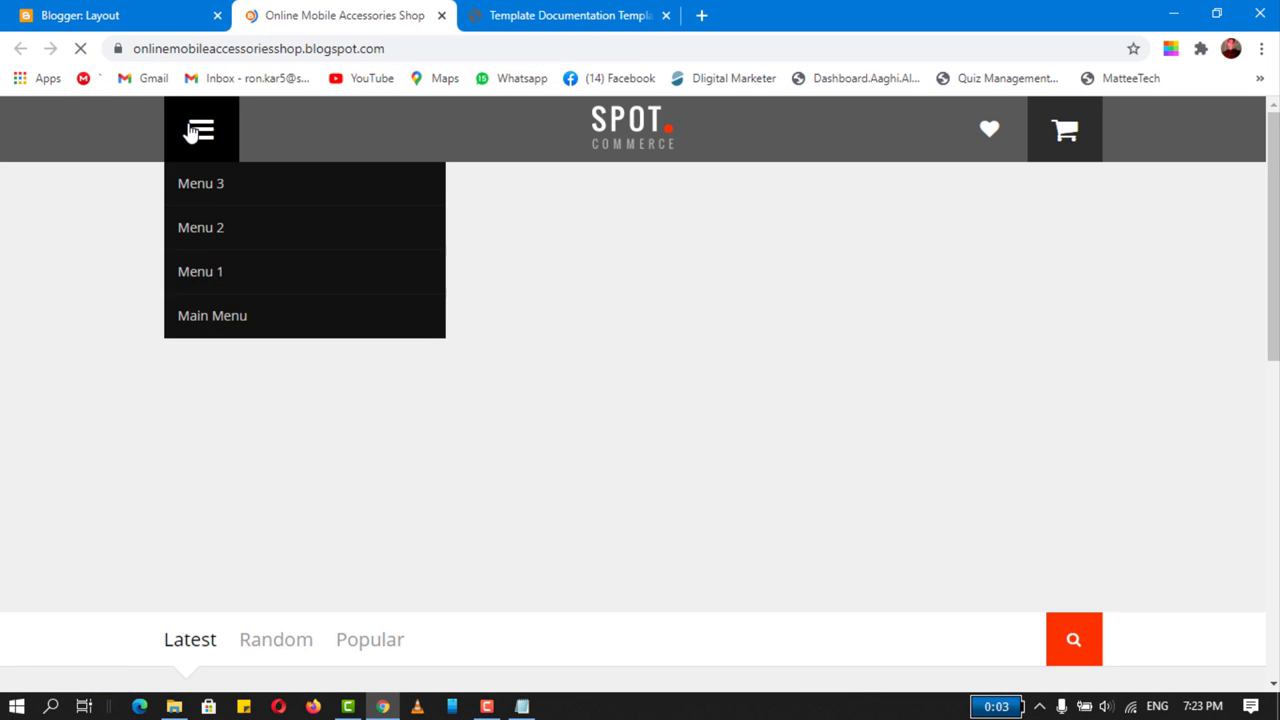
click(192, 133)
click(194, 128)
click(200, 138)
click(205, 148)
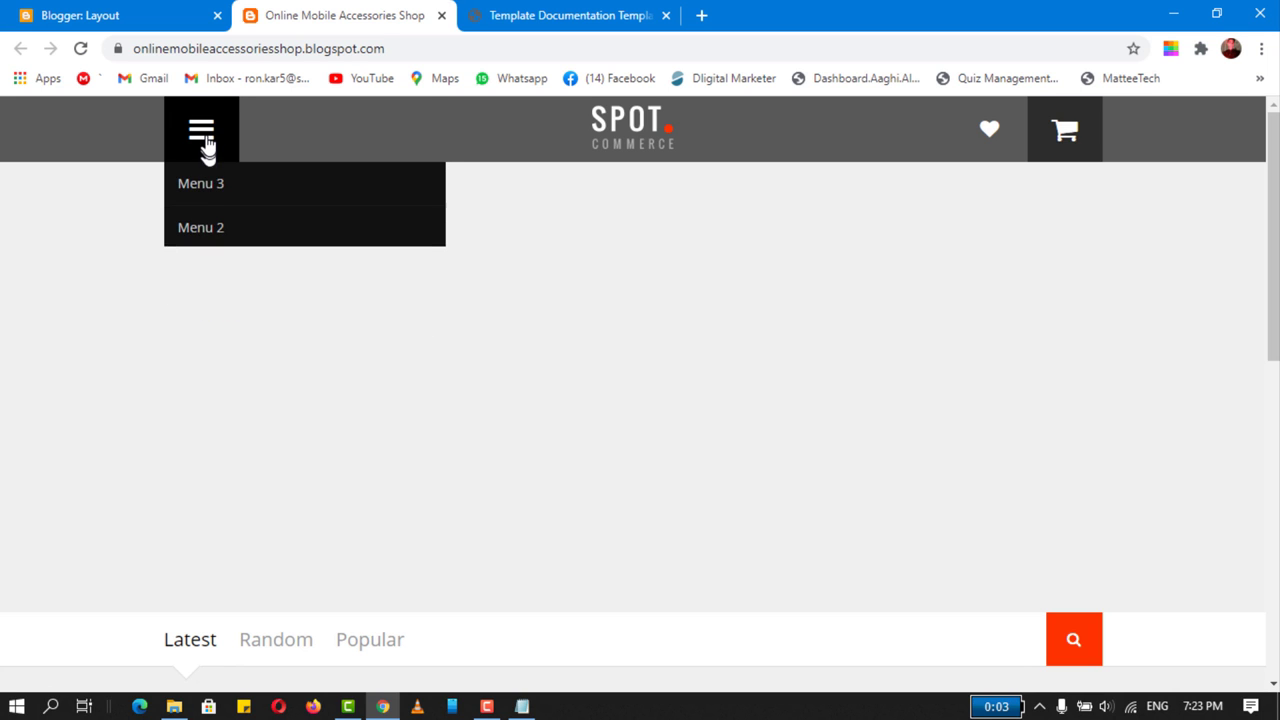
click(206, 145)
click(206, 145)
click(203, 151)
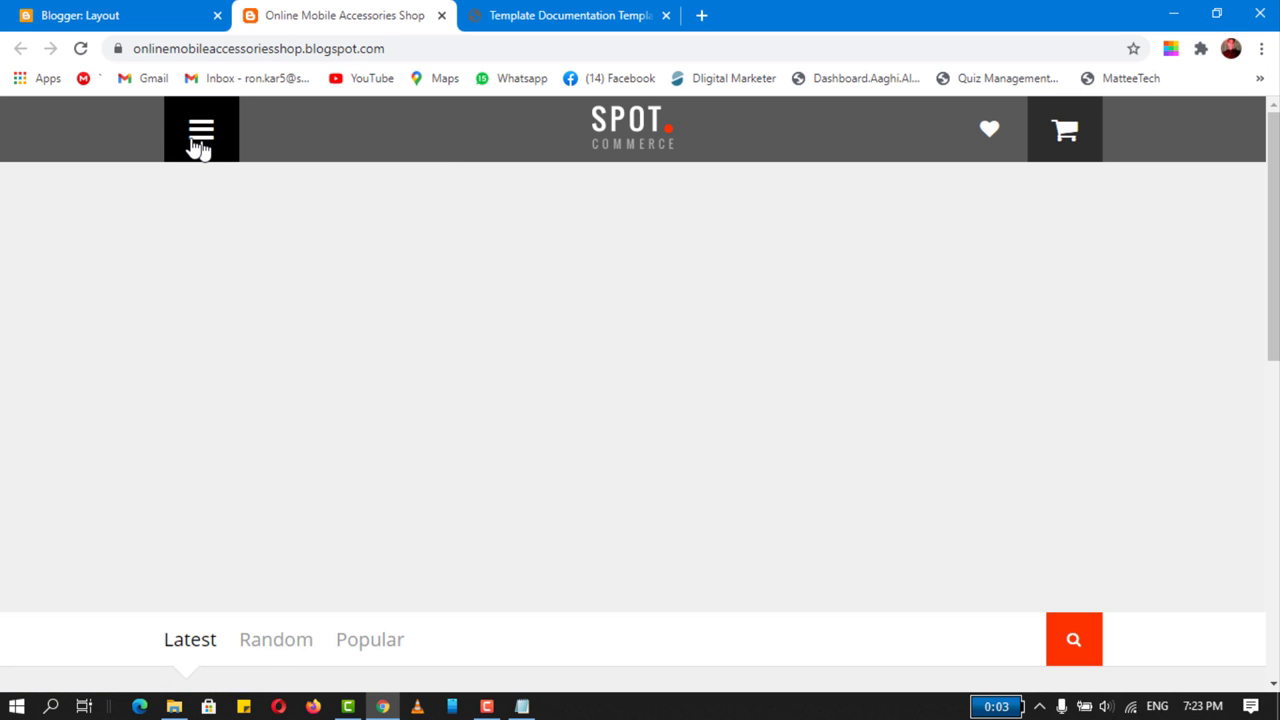
click(176, 135)
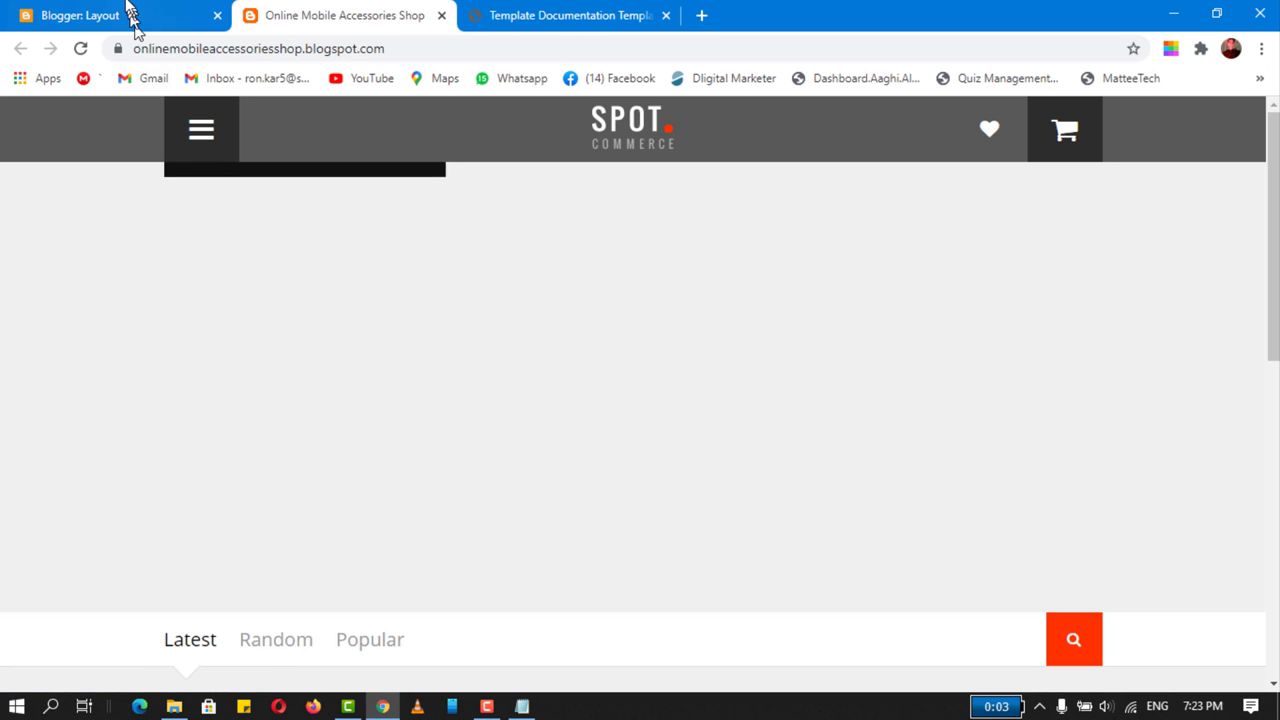
click(182, 141)
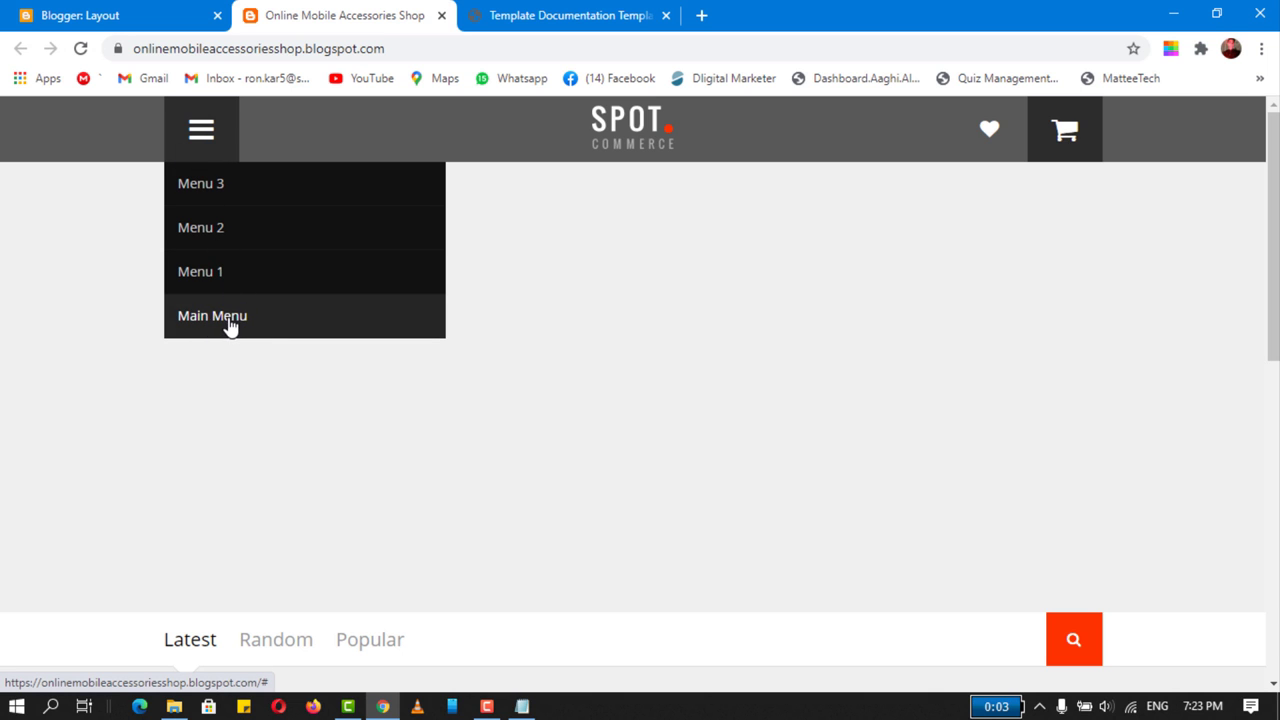
- Rename the Main Menu link in the Main Menu link list gadget as Menu 4 and save the gadget
click(95, 14)
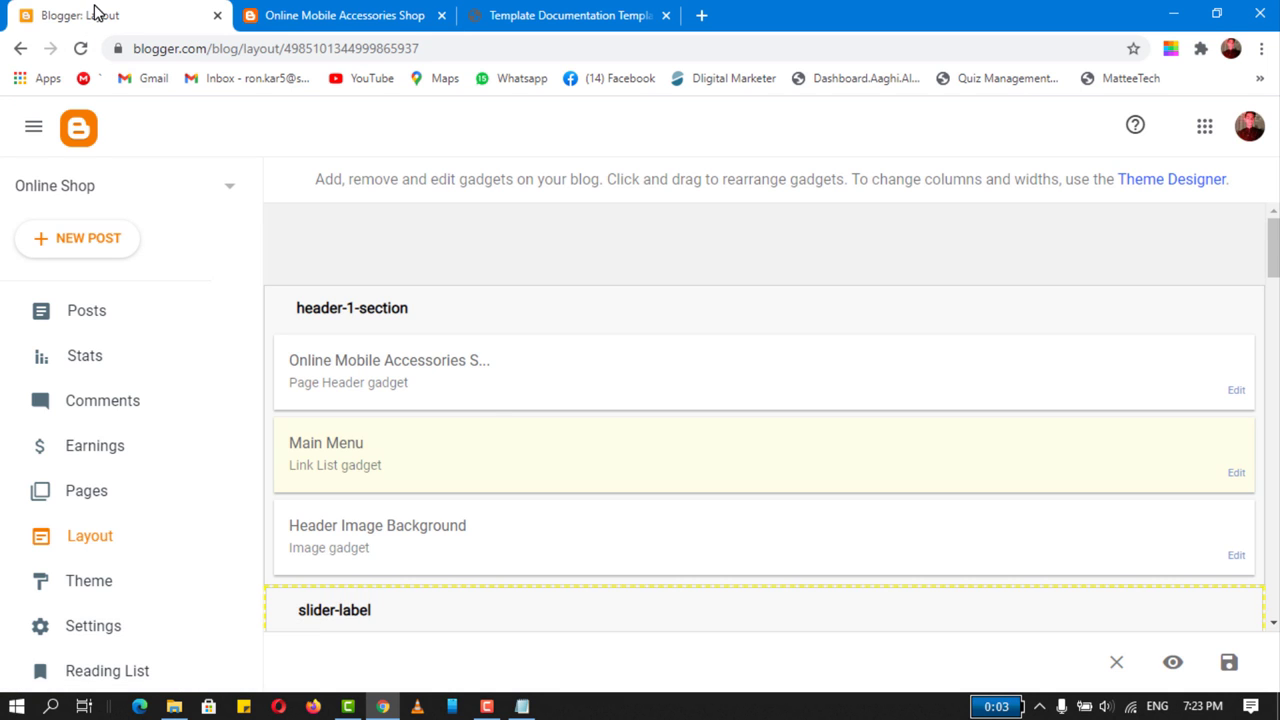
click(1236, 474)
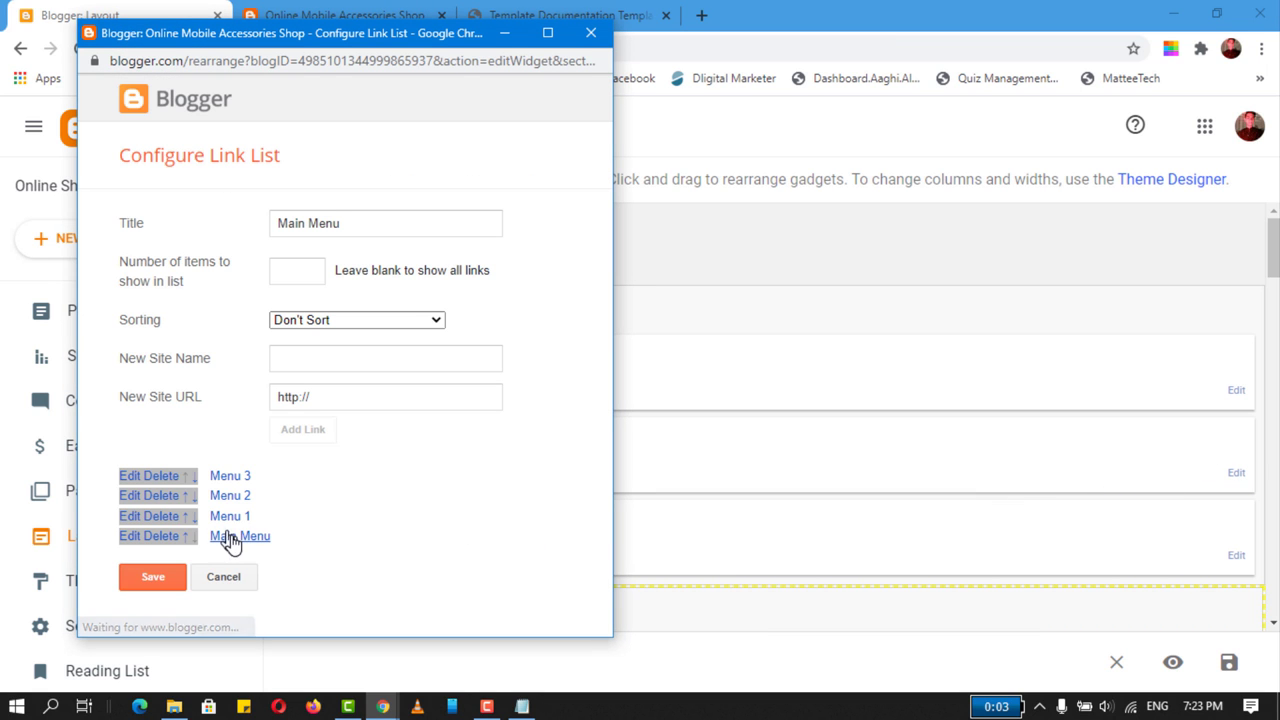
click(133, 536)
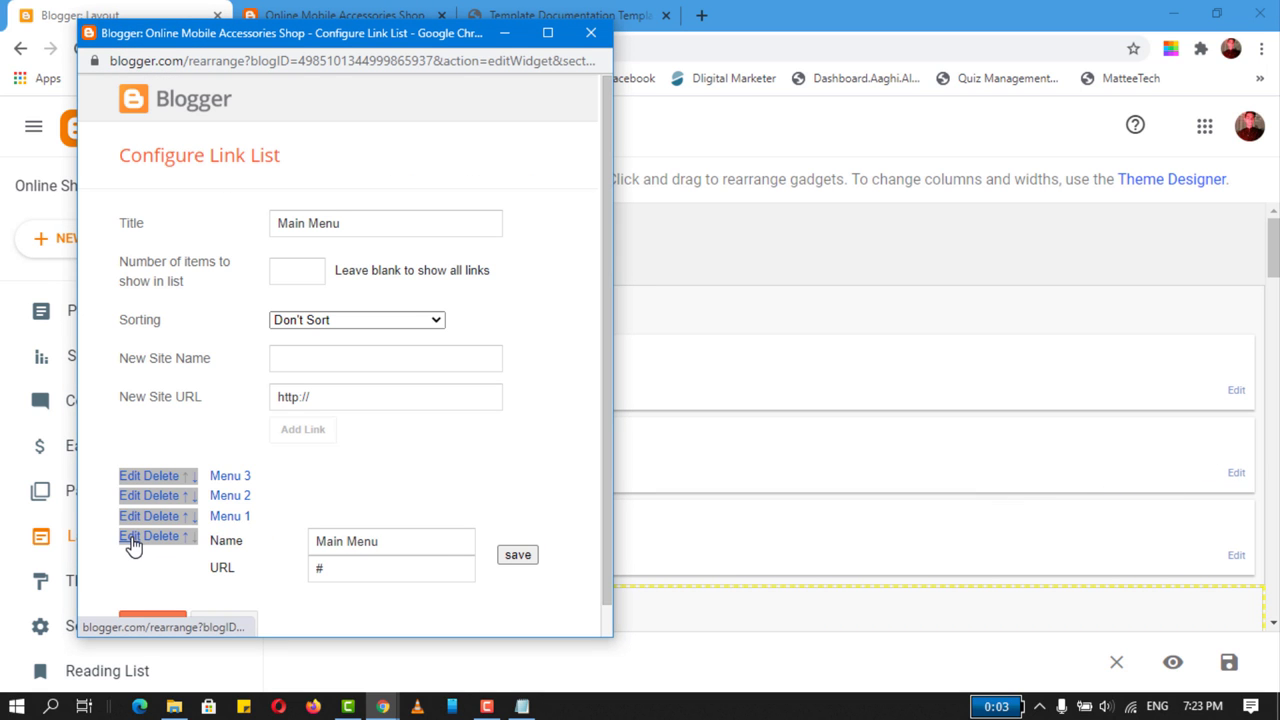
click(395, 550)
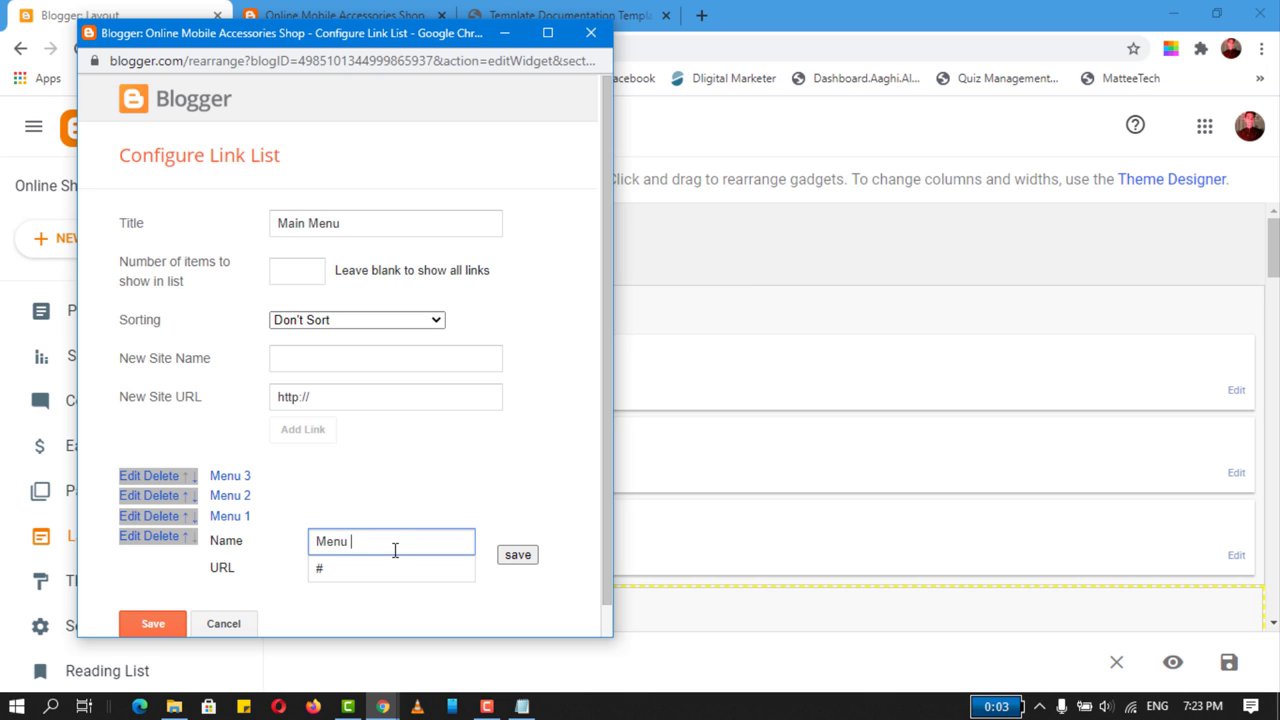
text(Menu 4)
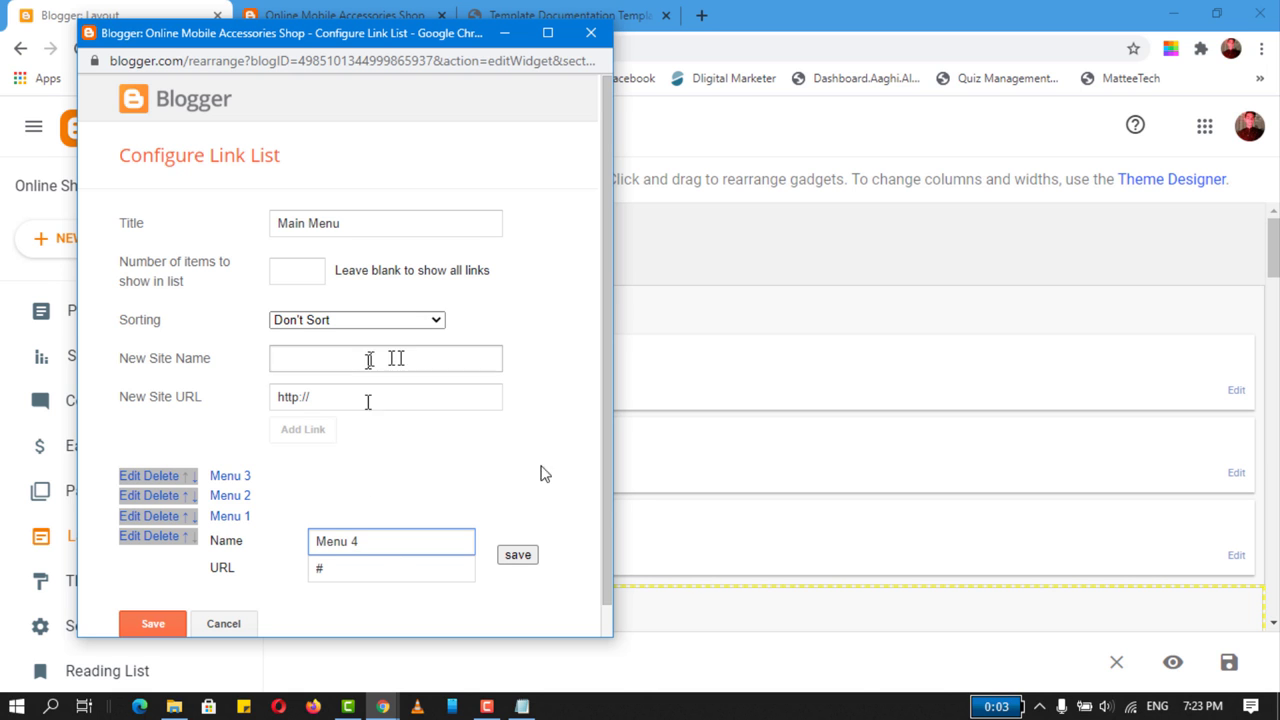
click(528, 557)
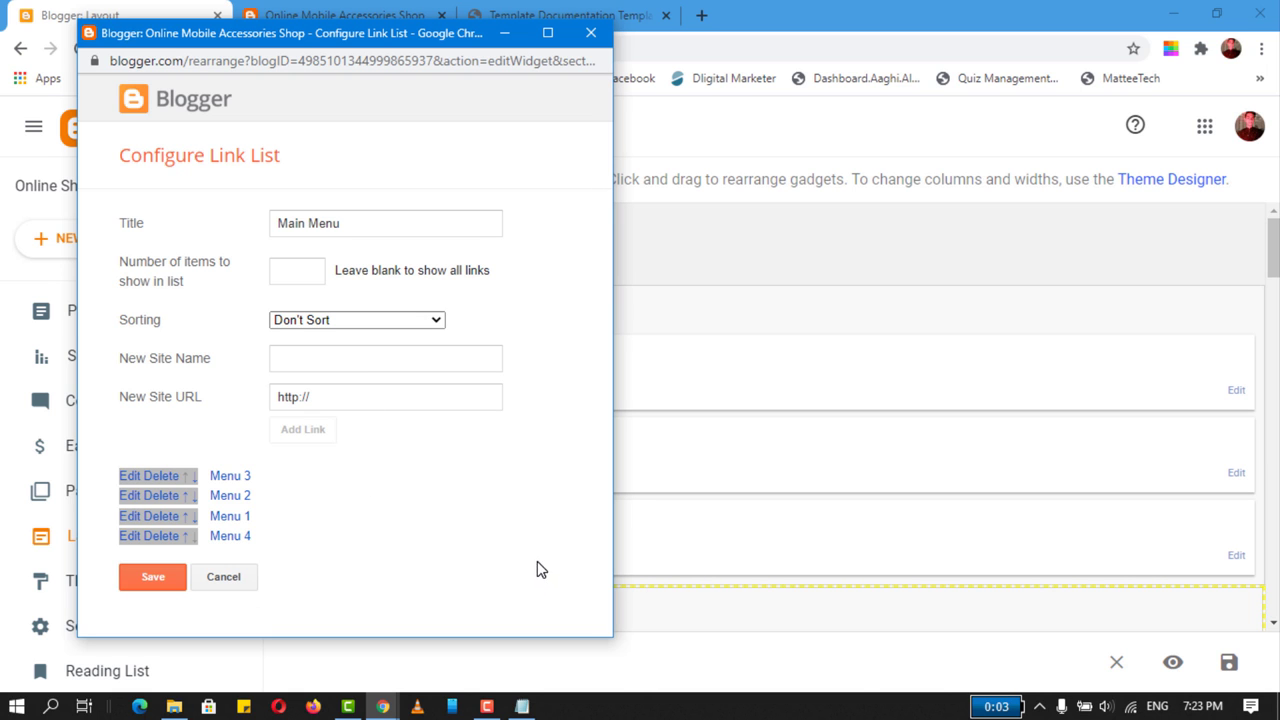
click(128, 579)
- Reload the live blog and expand the header menu to check the renamed link
click(300, 15)
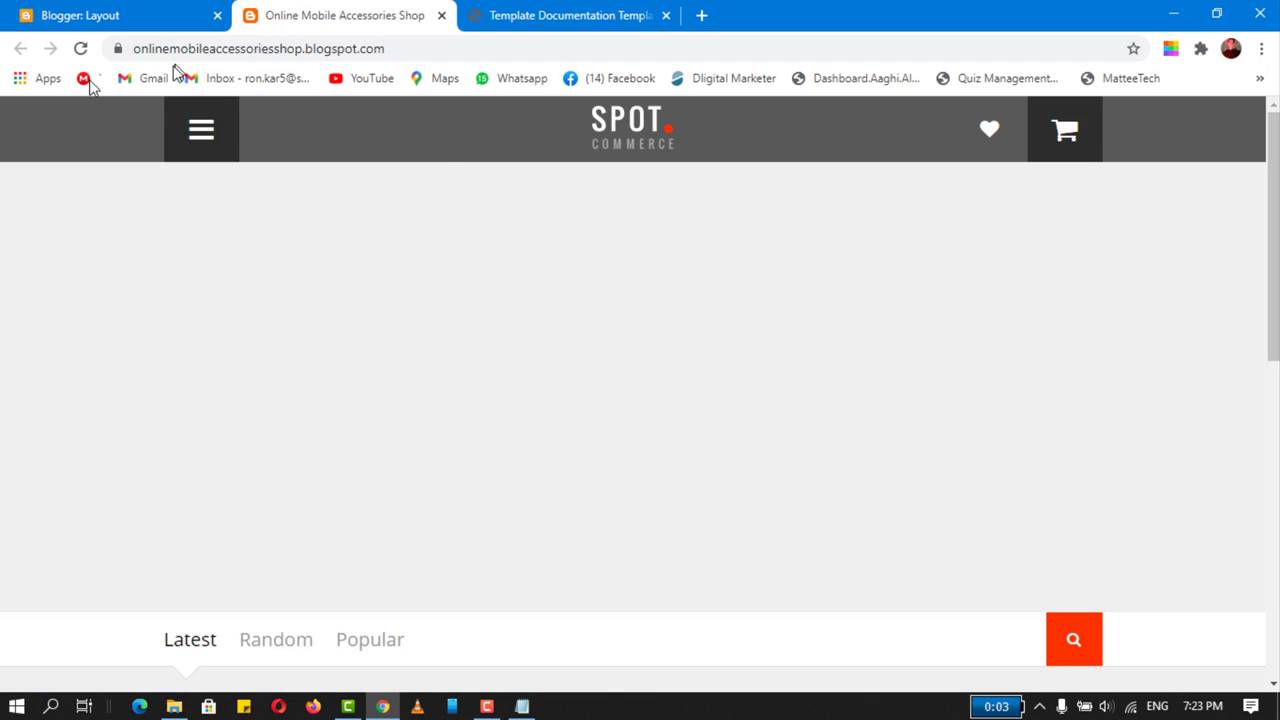
click(82, 49)
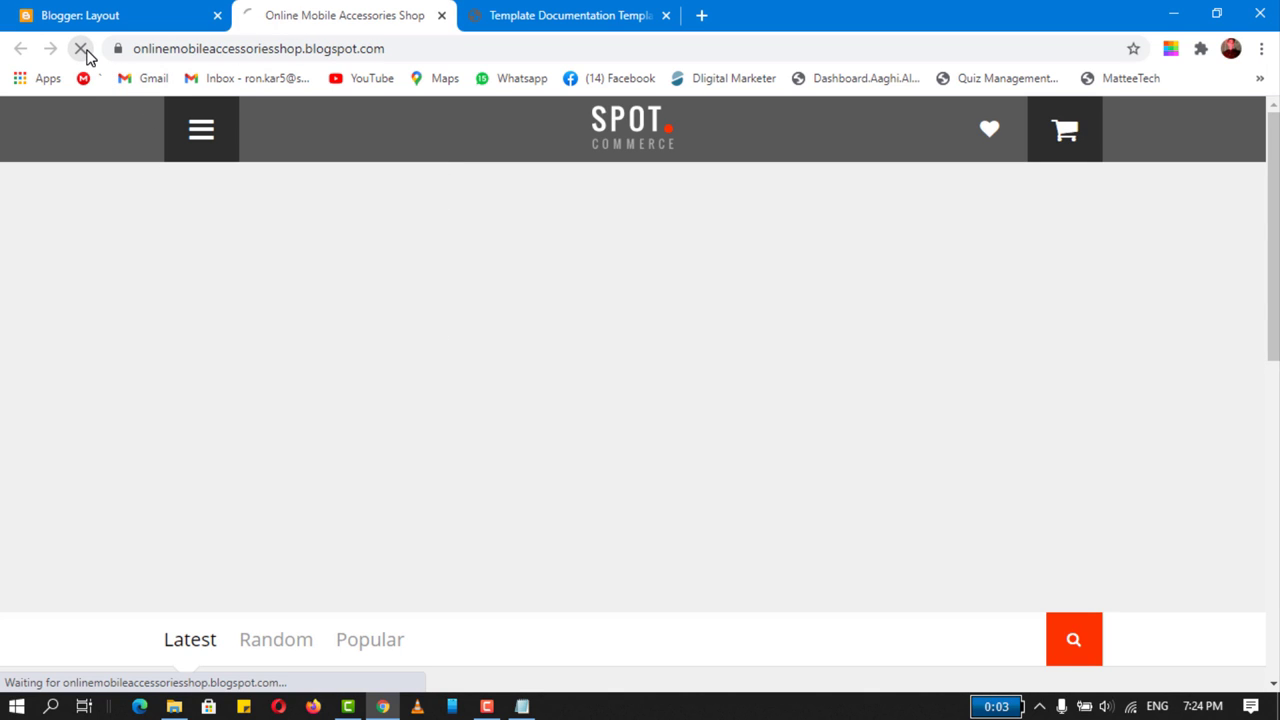
mouse_move(209, 134)
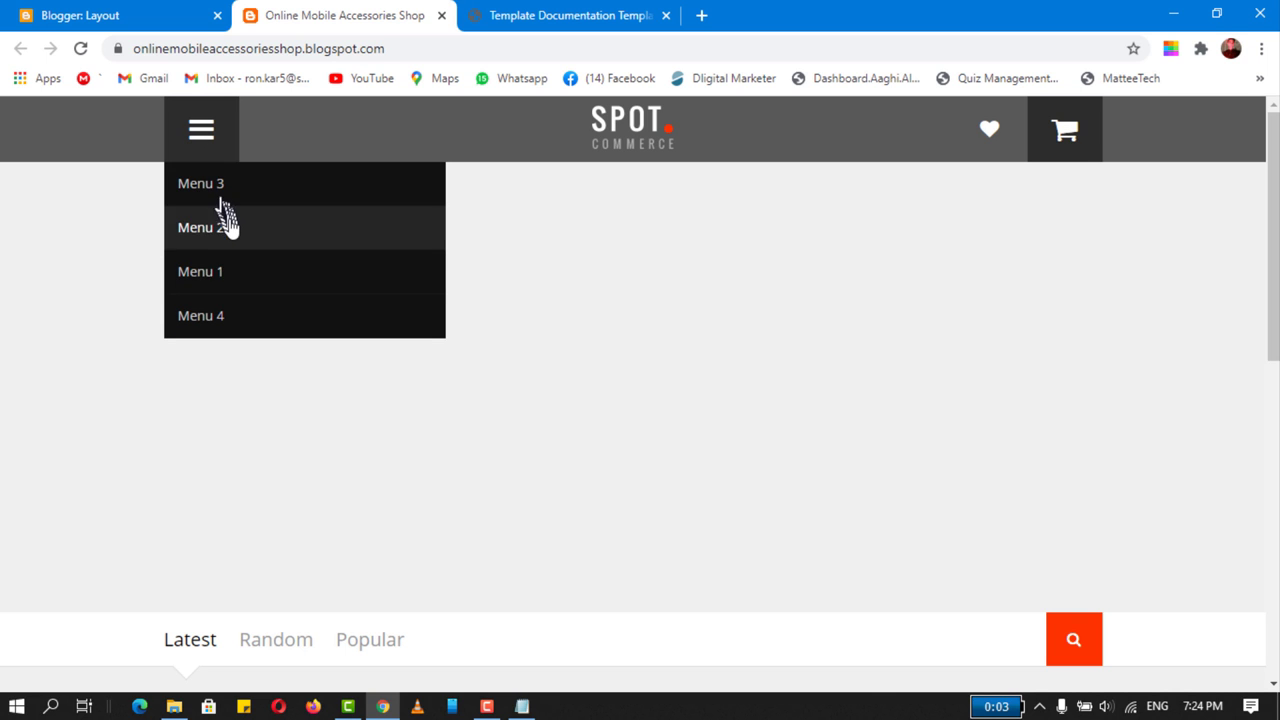
- Reorder the Main Menu gadget's links as Menu 4, Menu 3, Menu 2, Menu 1 and save the gadget
click(100, 15)
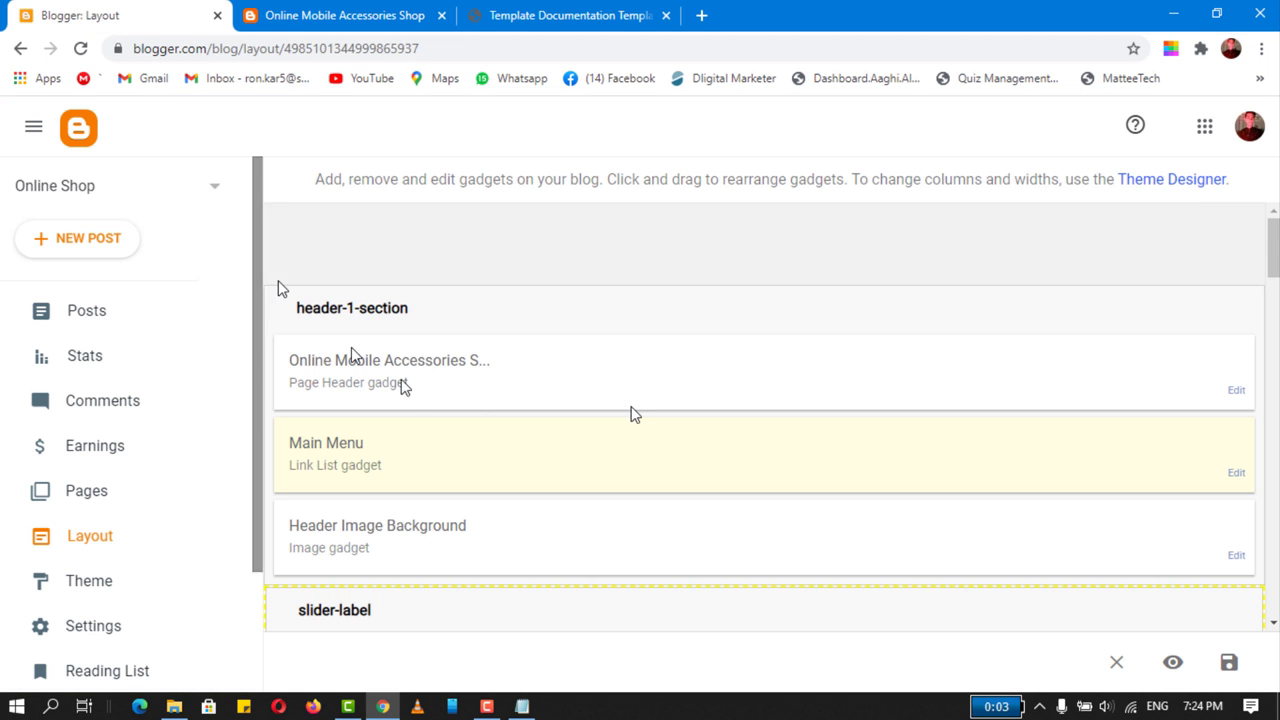
click(1237, 473)
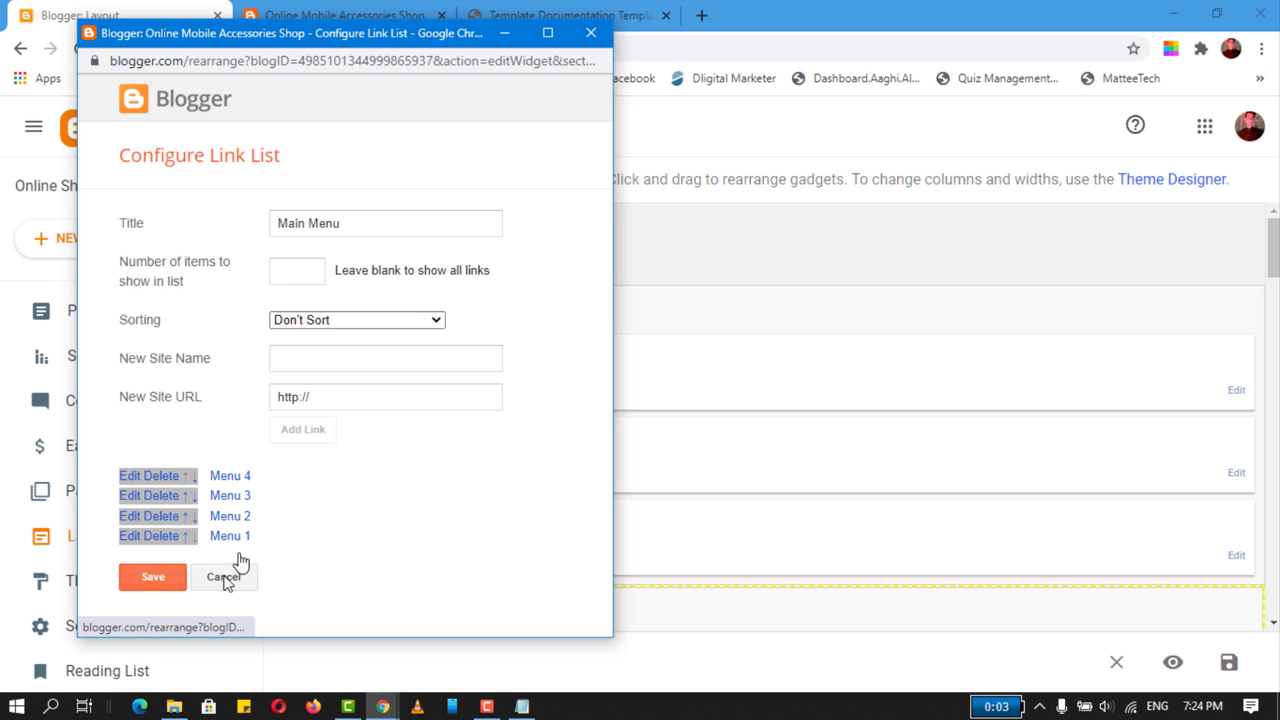
click(144, 587)
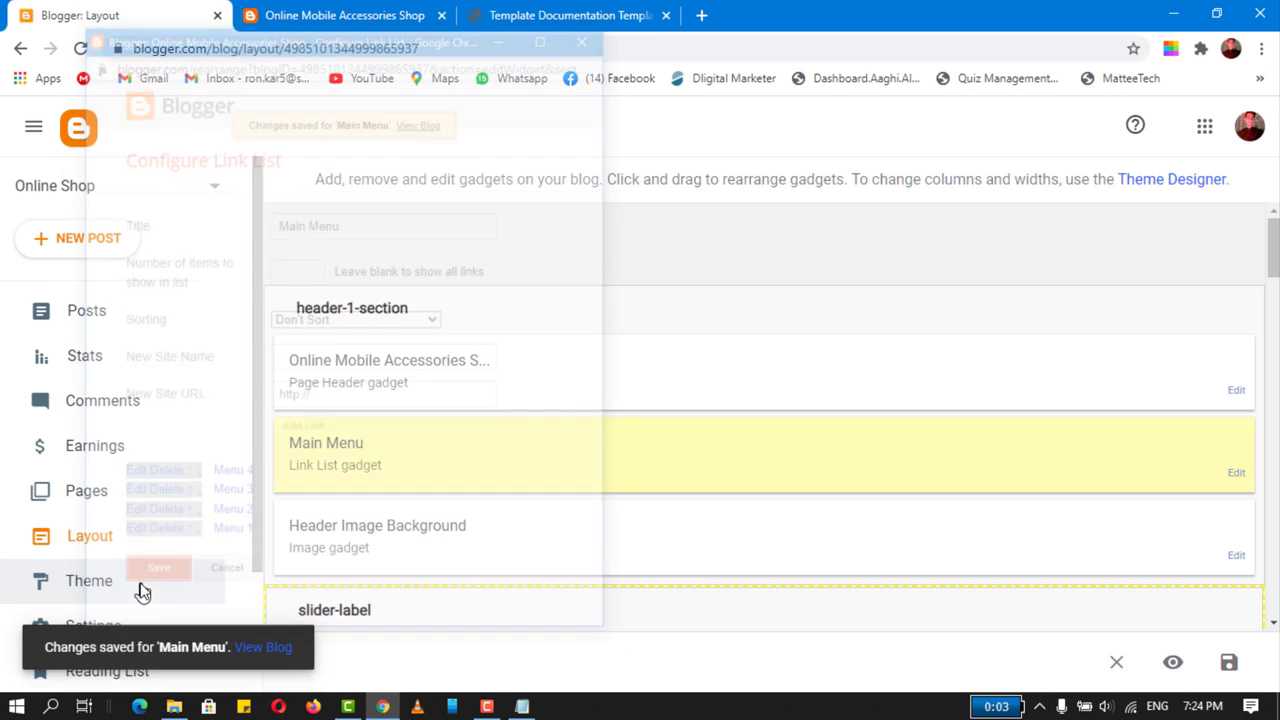
- Reload the live blog and expand the header menu to check the order of its links
click(330, 15)
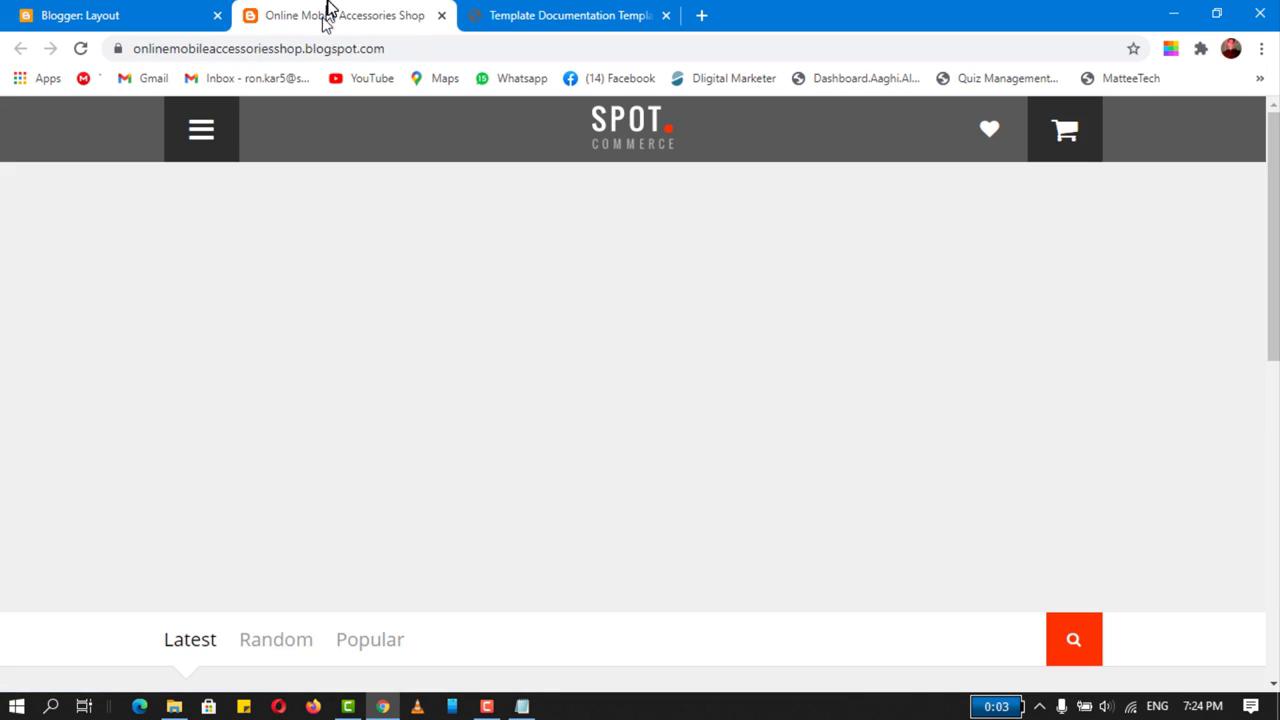
click(84, 50)
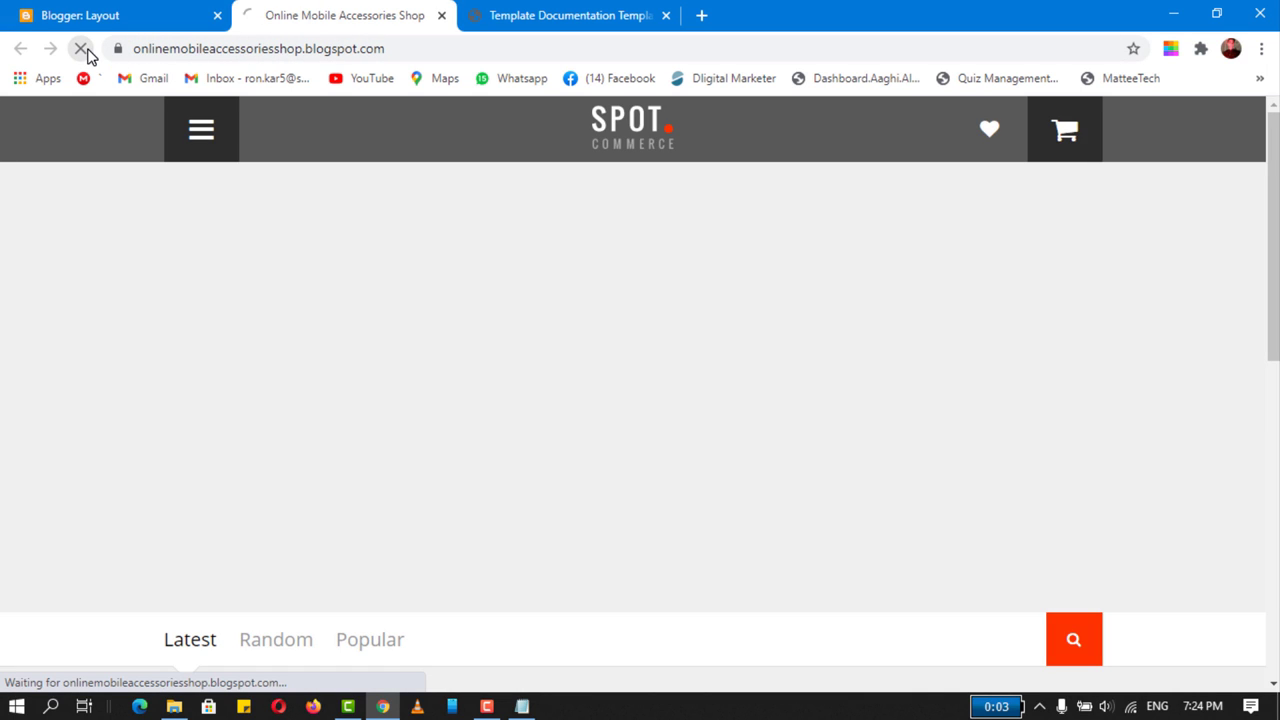
click(194, 131)
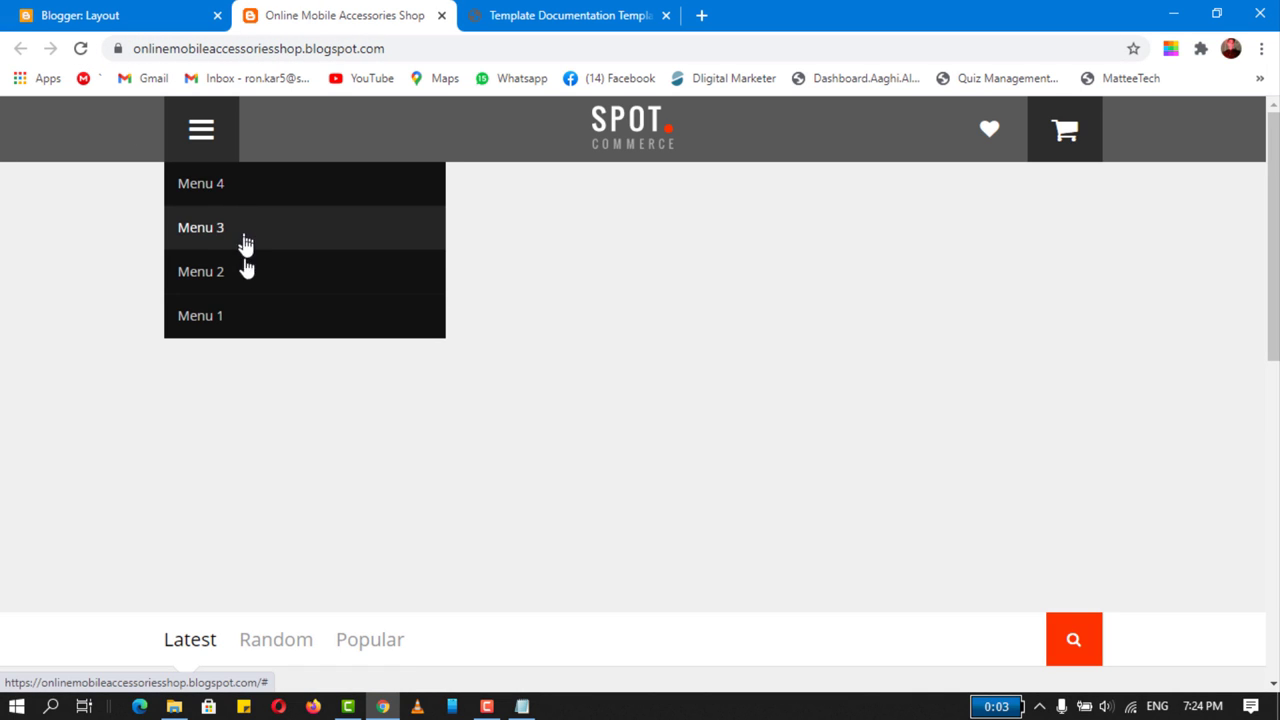
- Reorder the Main Menu gadget's links as Menu 1, Menu 2, Menu 3, Menu 4 and save the gadget
click(78, 12)
click(1236, 472)
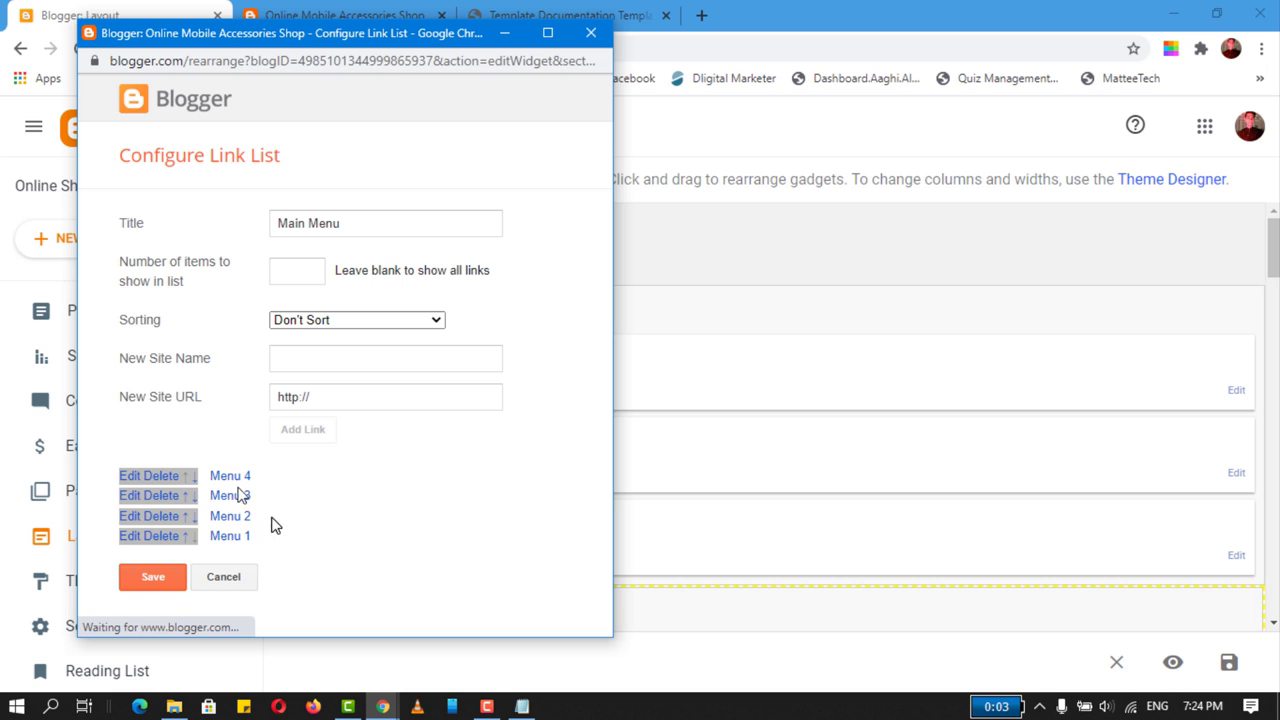
click(185, 537)
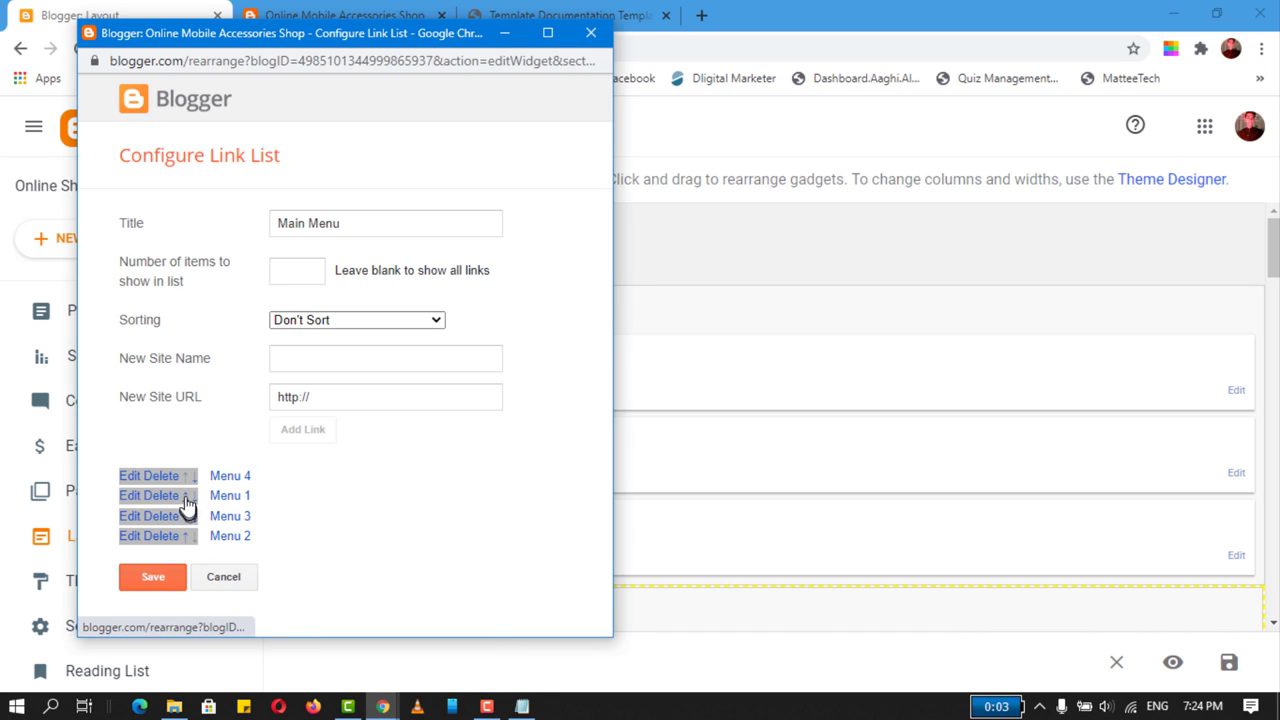
click(186, 498)
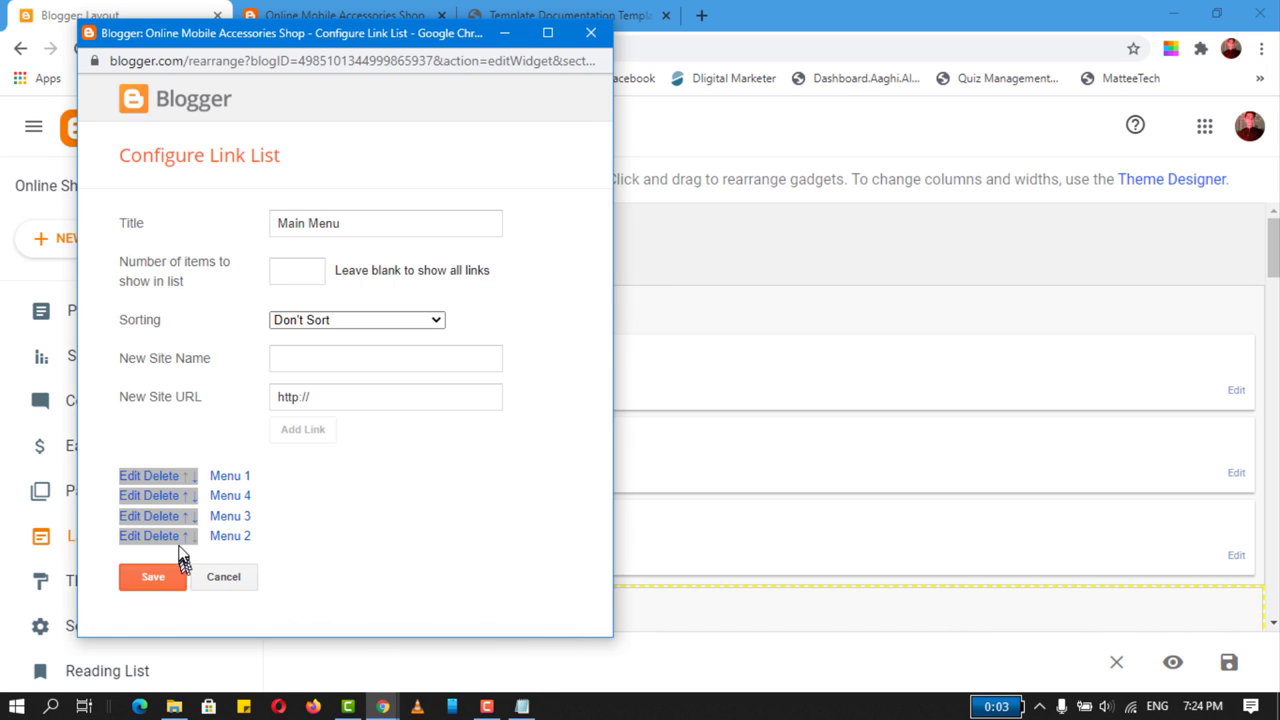
click(184, 538)
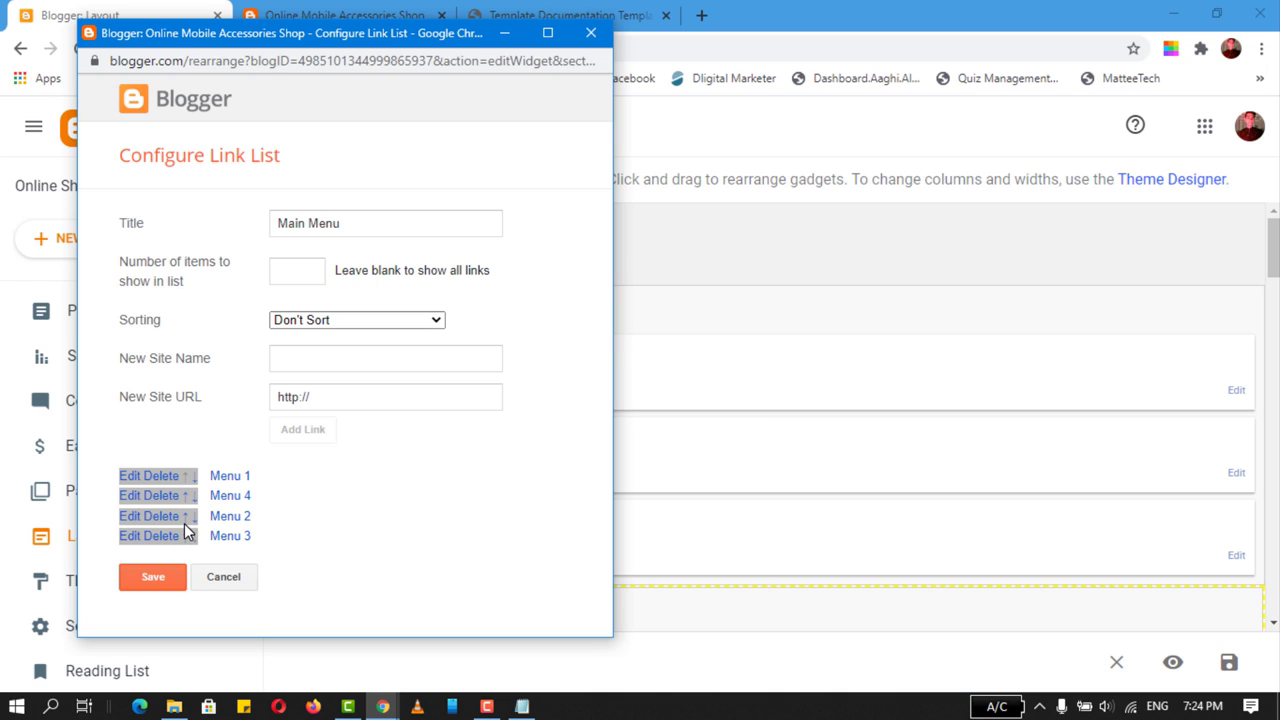
click(185, 517)
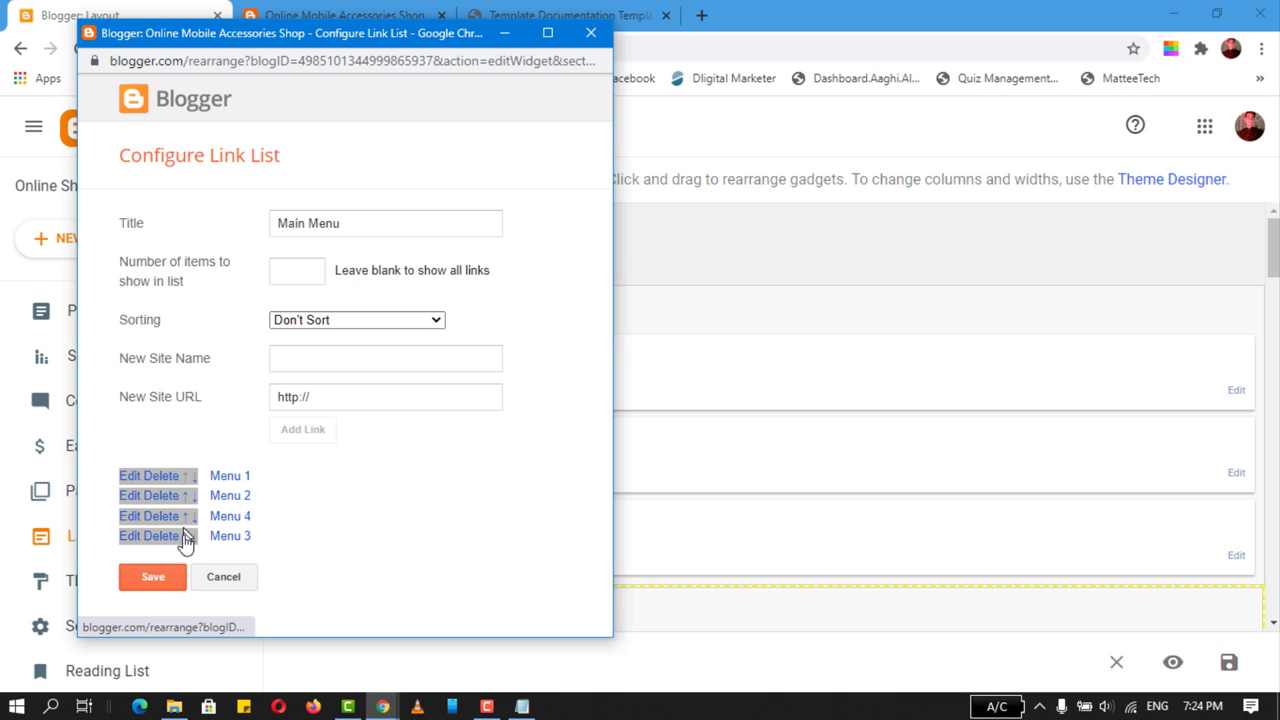
click(185, 538)
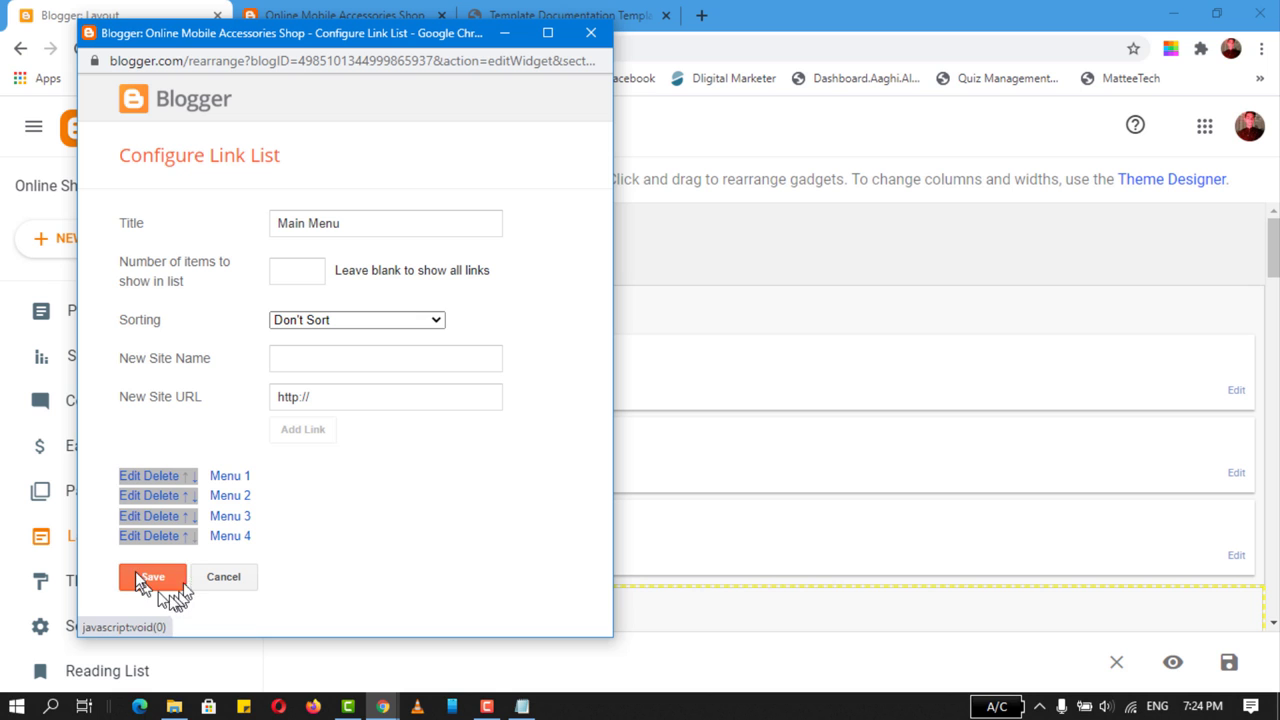
click(156, 580)
- Refresh the live blog and check the ascending link order in its header menu
click(330, 14)
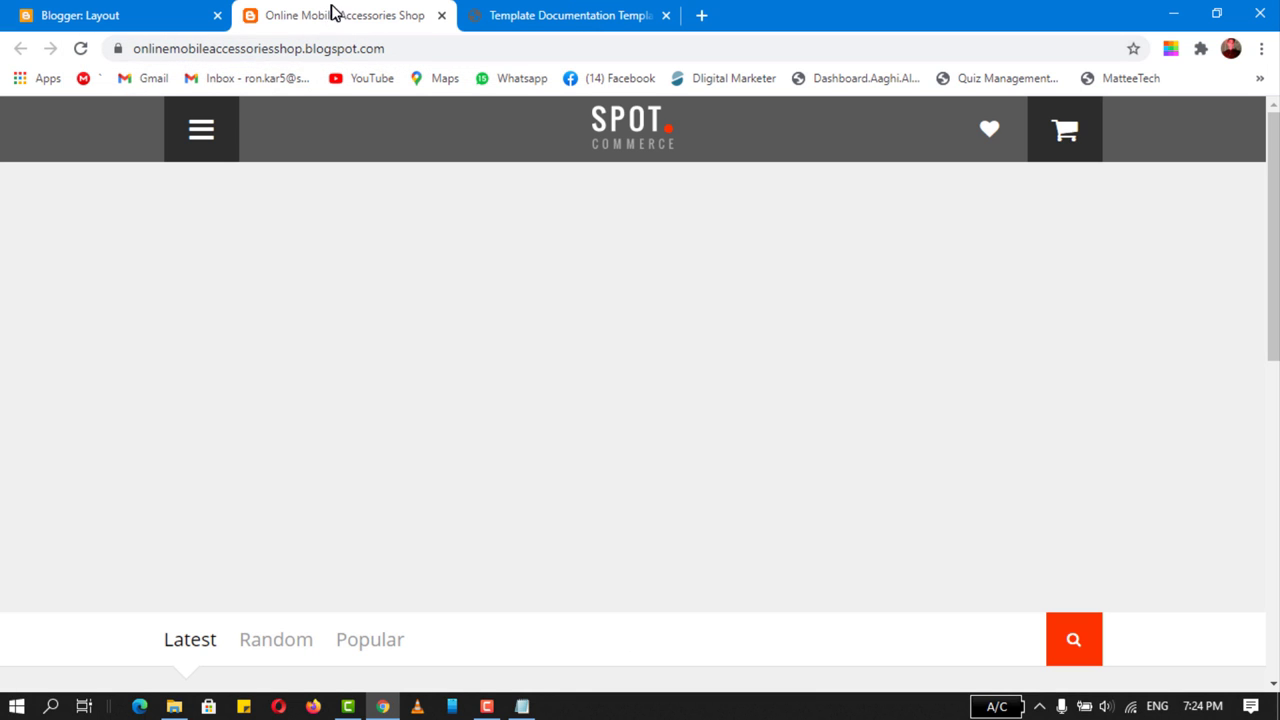
click(84, 48)
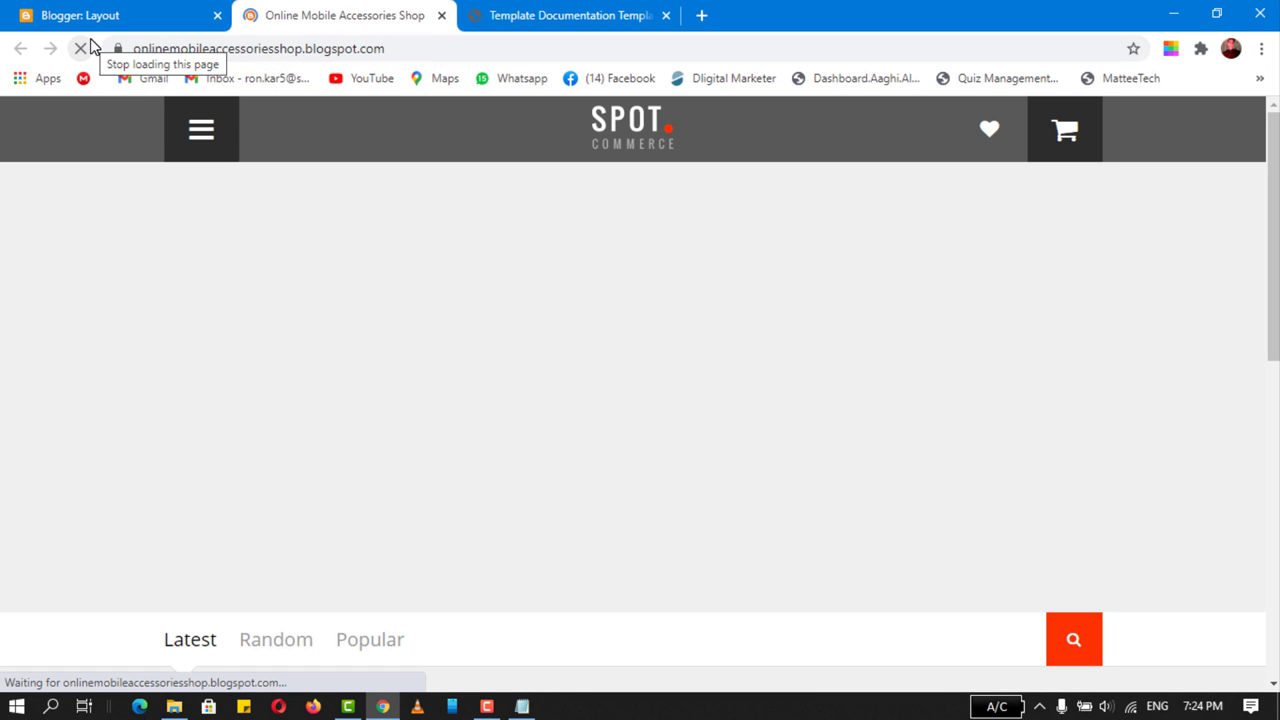
click(172, 137)
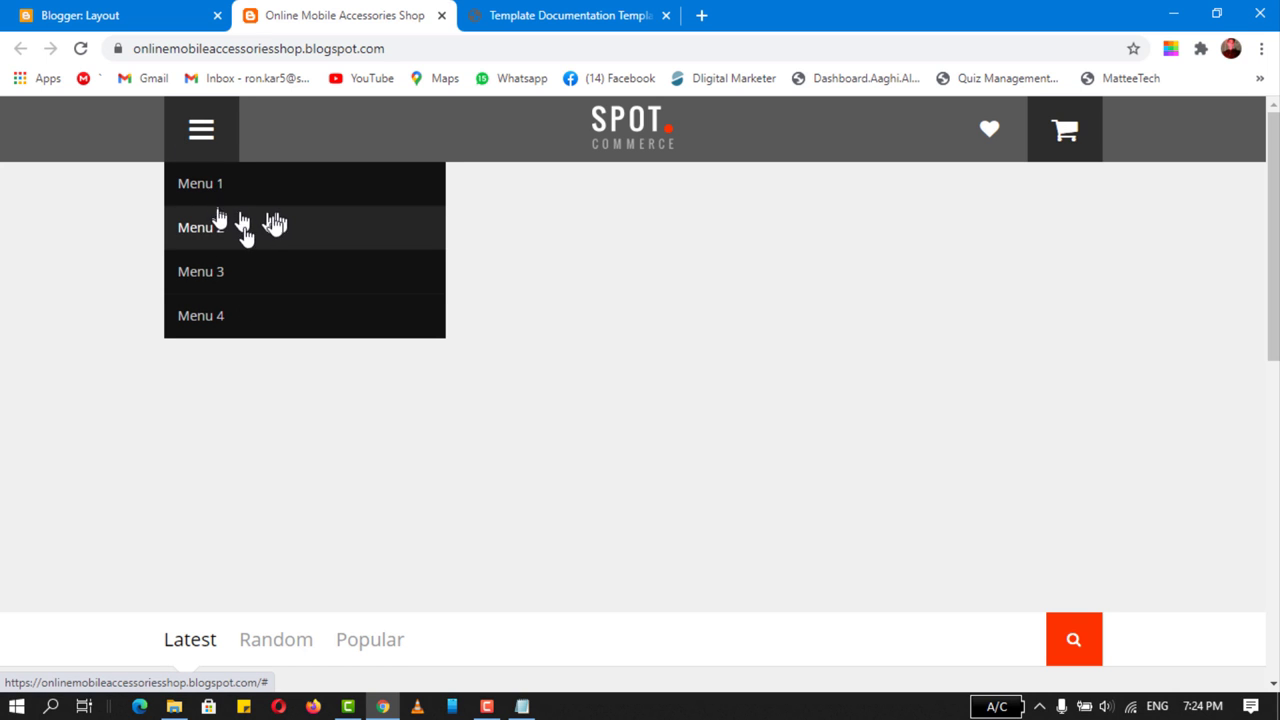
click(105, 15)
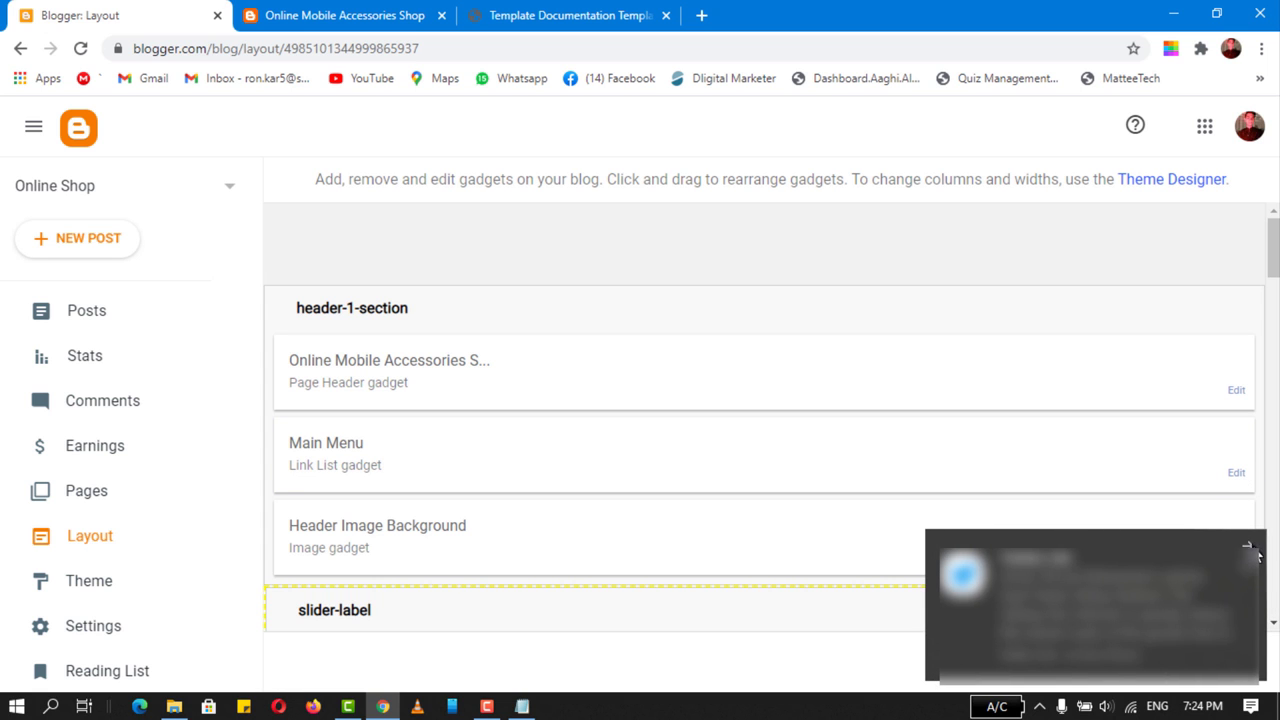
click(1250, 550)
click(1236, 473)
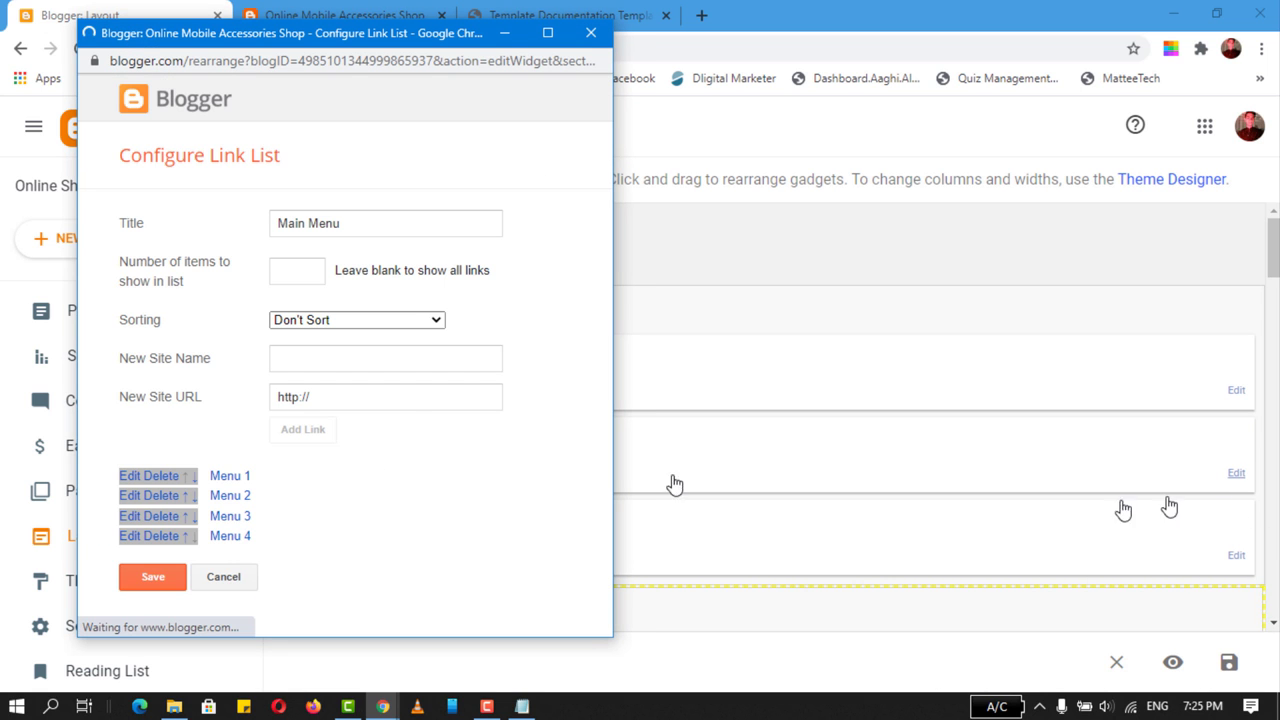
click(590, 33)
- Read the template documentation's Working with Menu section on how sub menu items are named
click(571, 15)
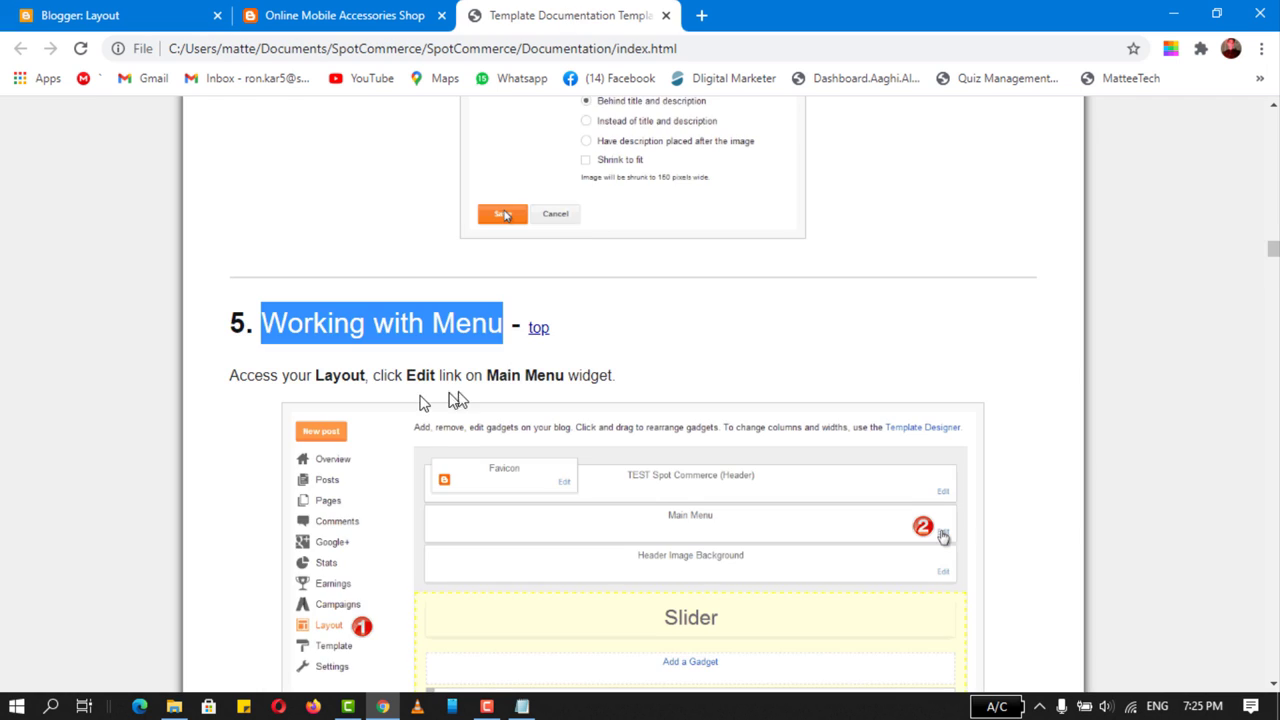
scroll(420, 400, down, 8)
scroll(348, 382, down, 3)
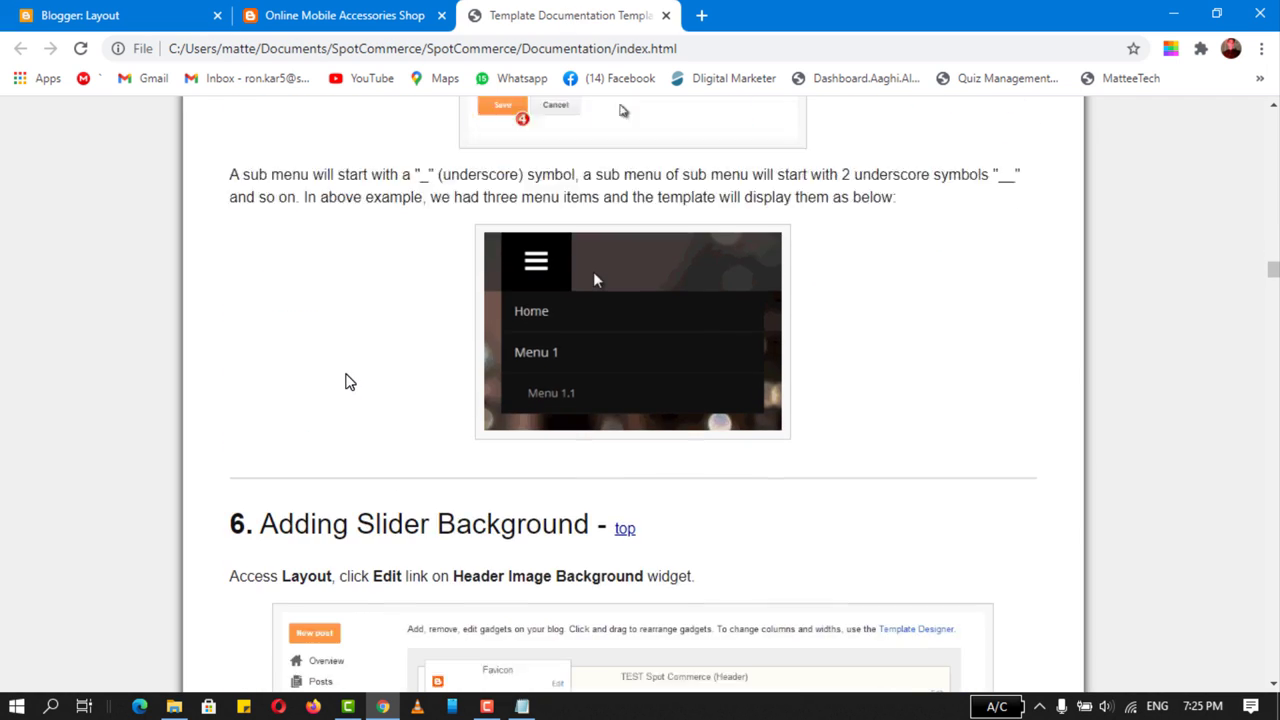
scroll(348, 382, down, 1)
scroll(348, 382, up, 5)
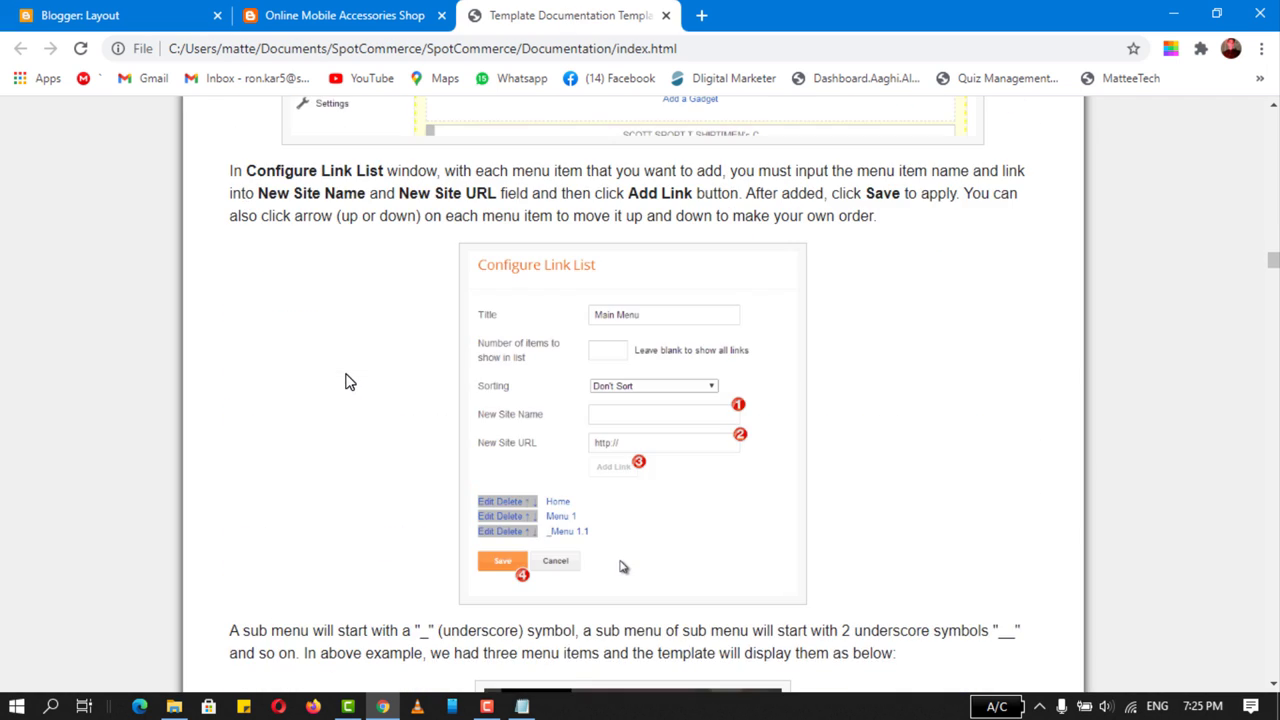
scroll(348, 382, up, 2)
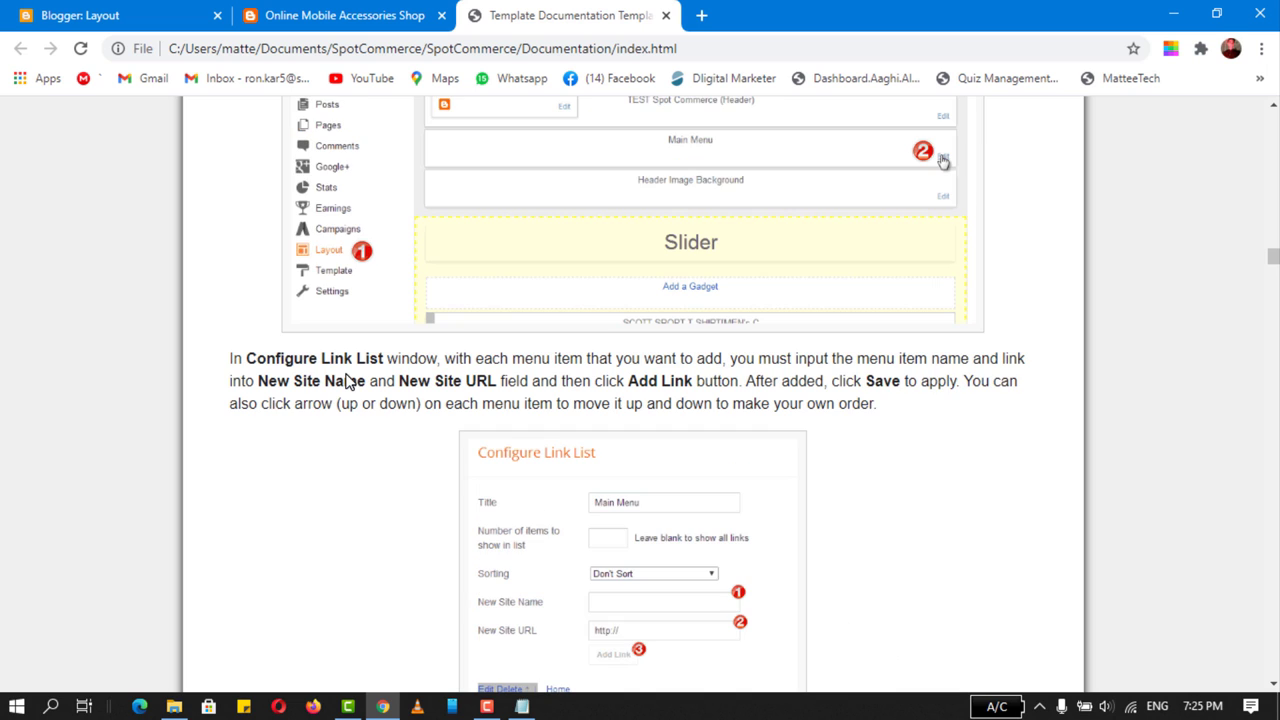
scroll(348, 382, down, 2)
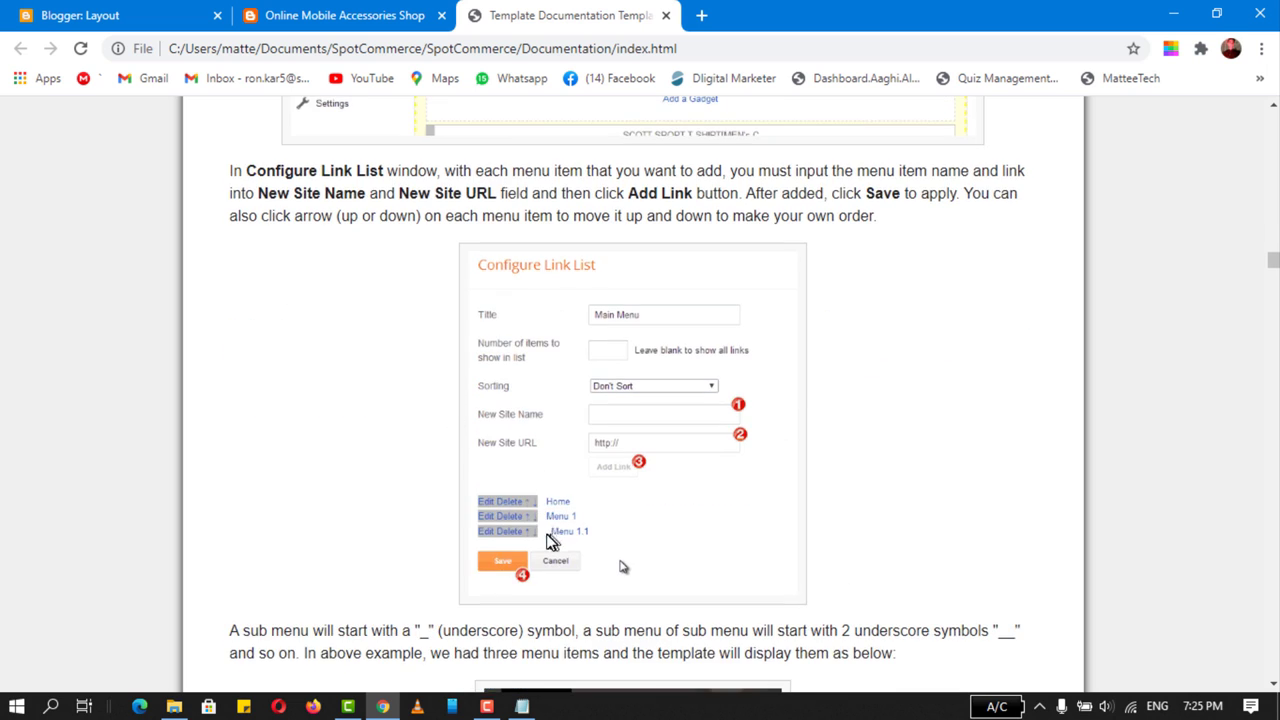
- Add a link named _Sub Menu 1 with URL # to the Main Menu gadget and place it directly under Menu 1
drag(550, 540, 317, 356)
text(S)
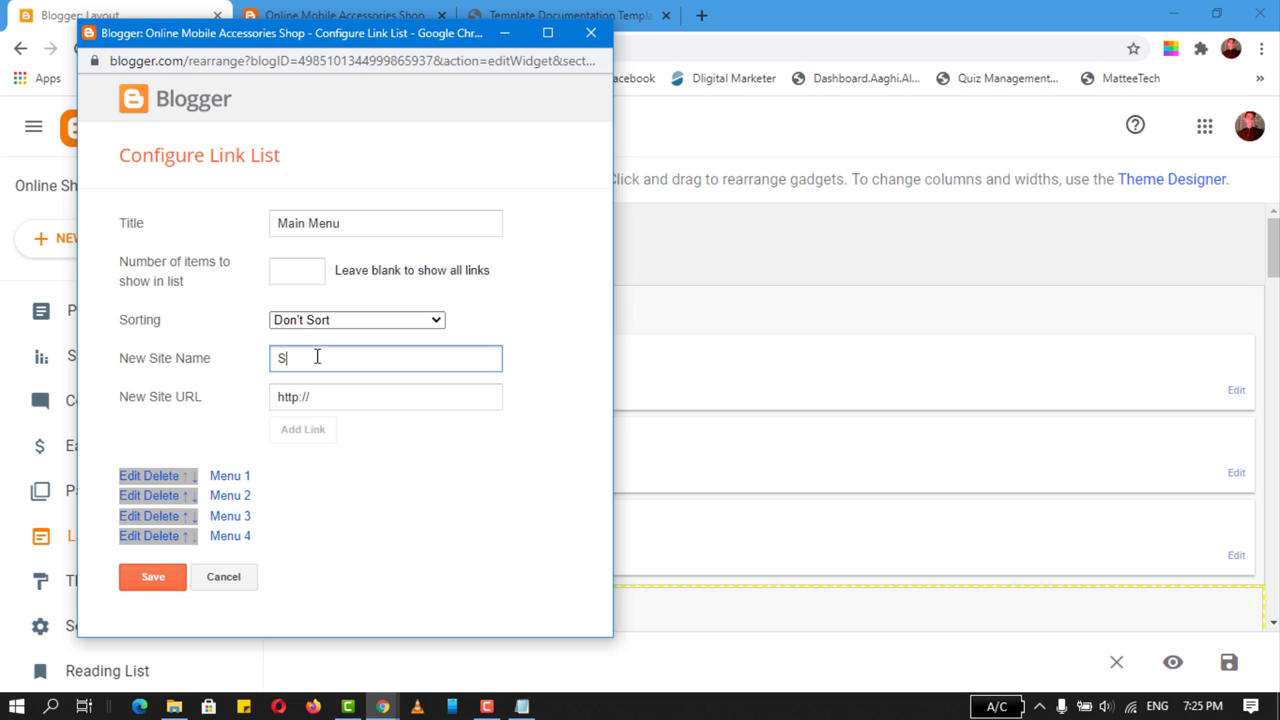
text(ub Menu 1)
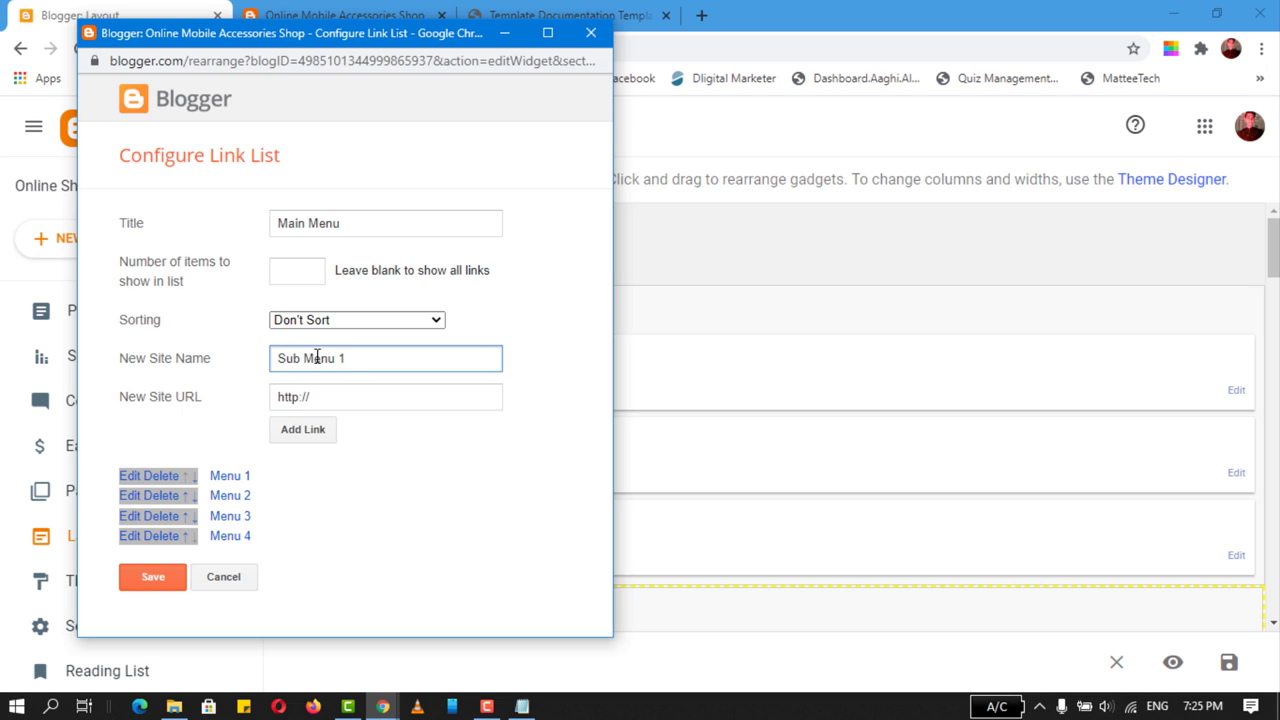
click(352, 394)
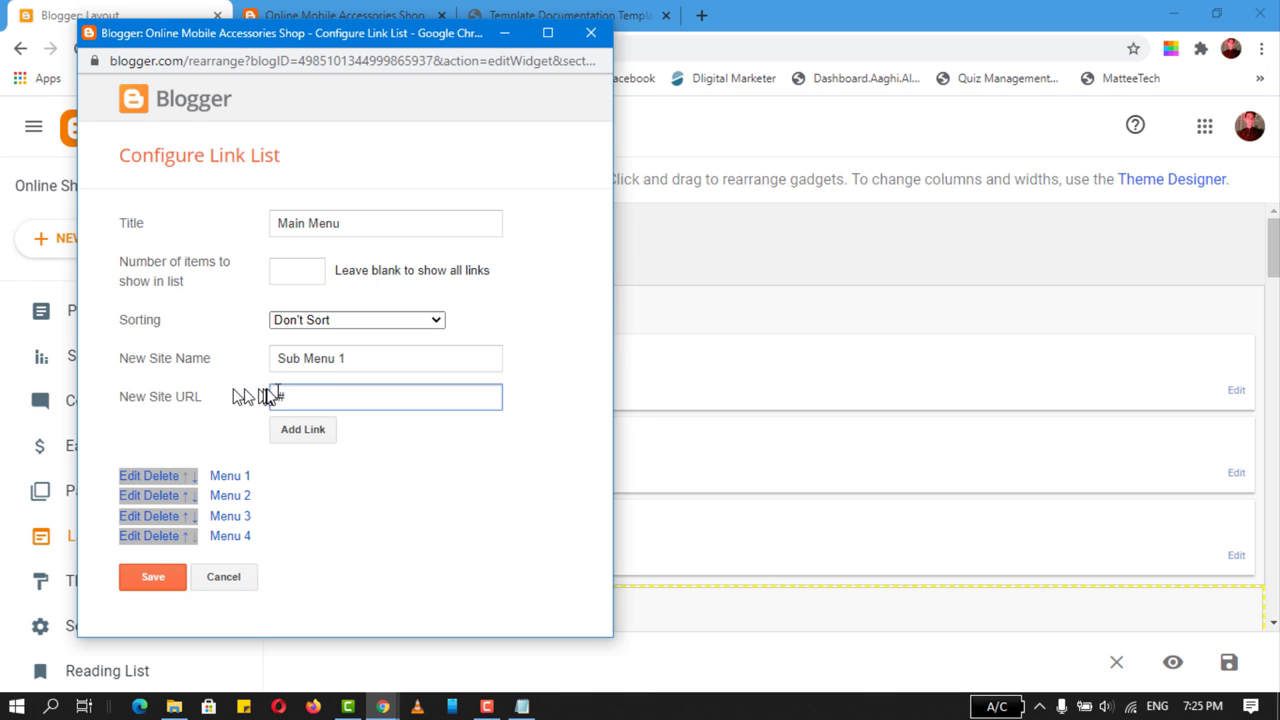
click(282, 360)
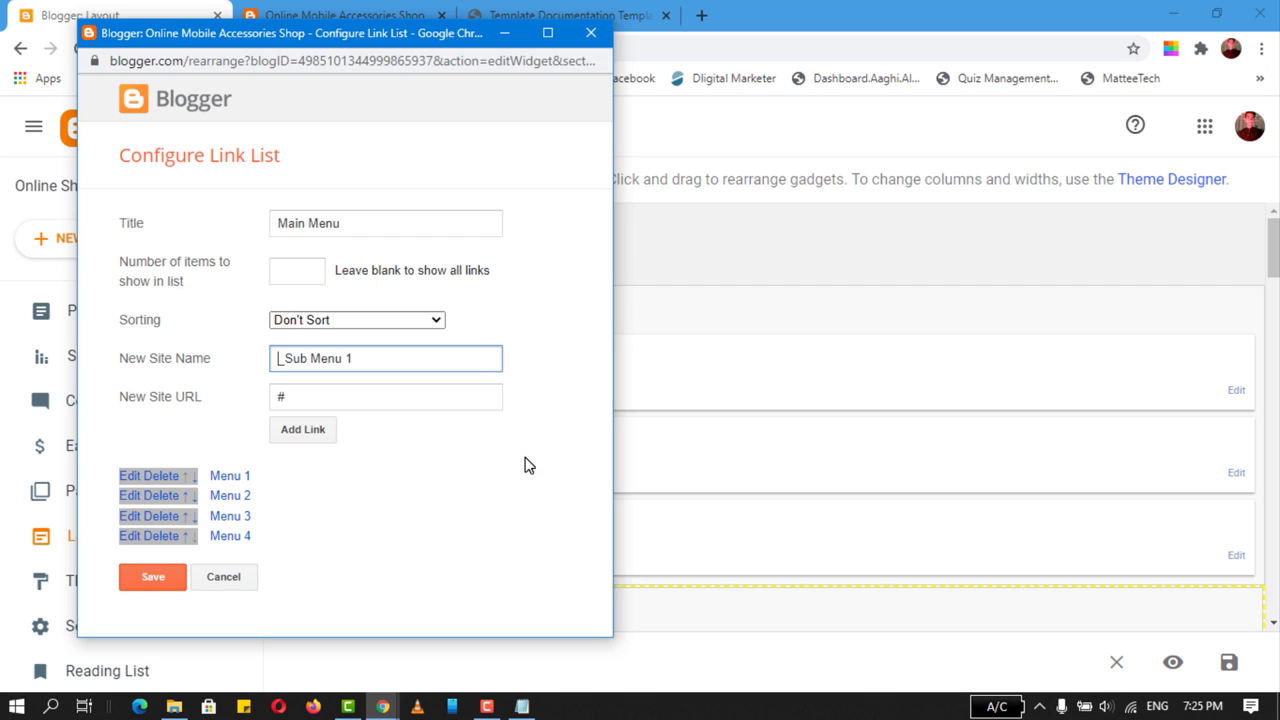
click(309, 437)
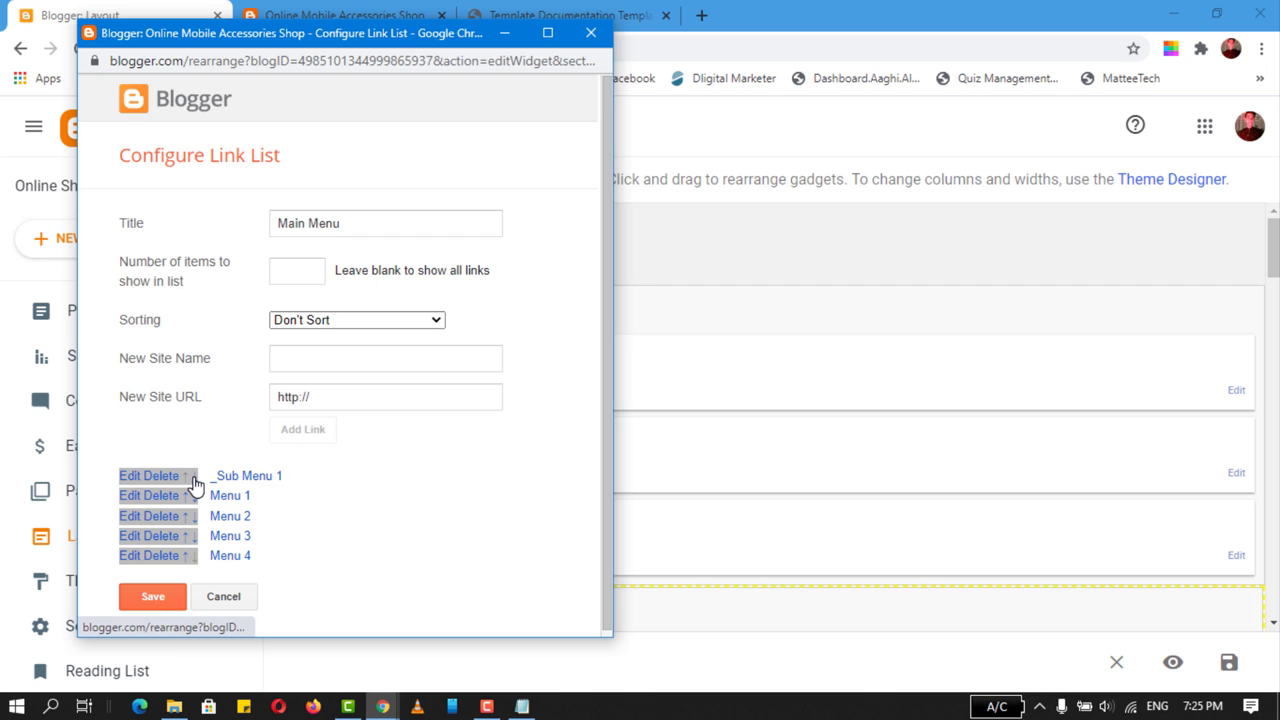
click(193, 479)
- Add a link named _Sub Menu 2 to the Main Menu gadget and place it directly under Menu 2
click(395, 358)
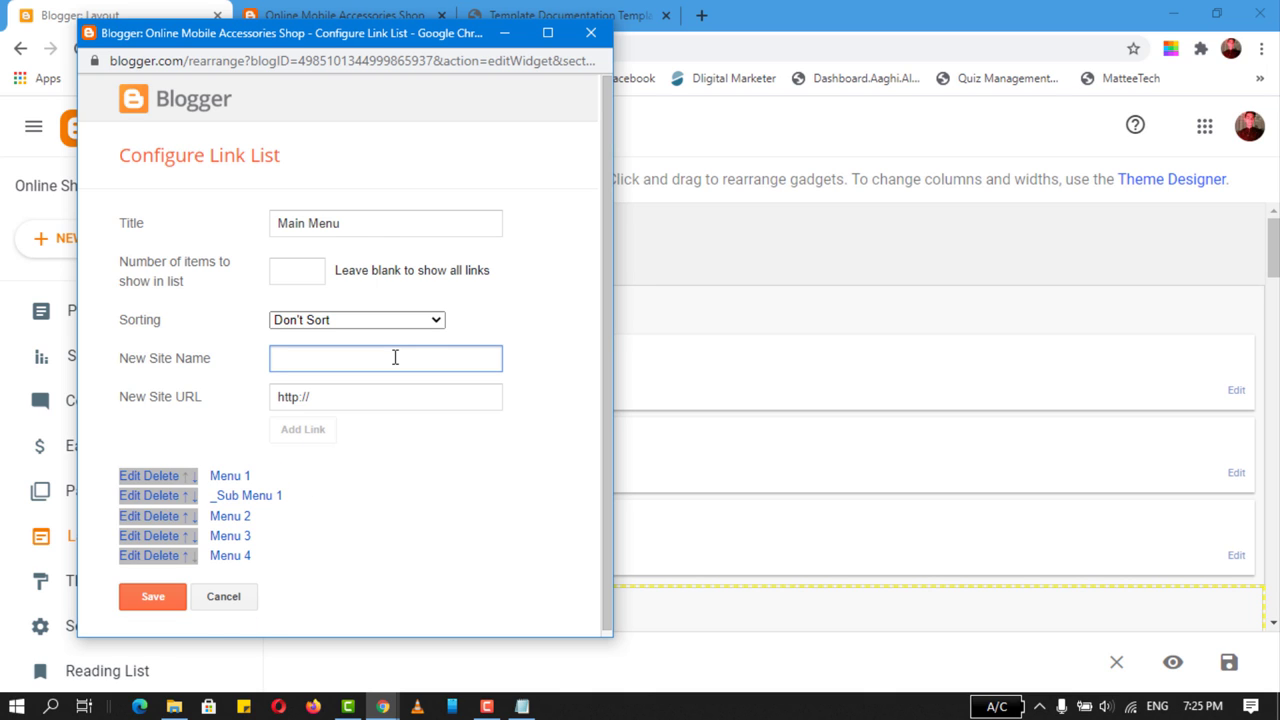
text(_Sub Me)
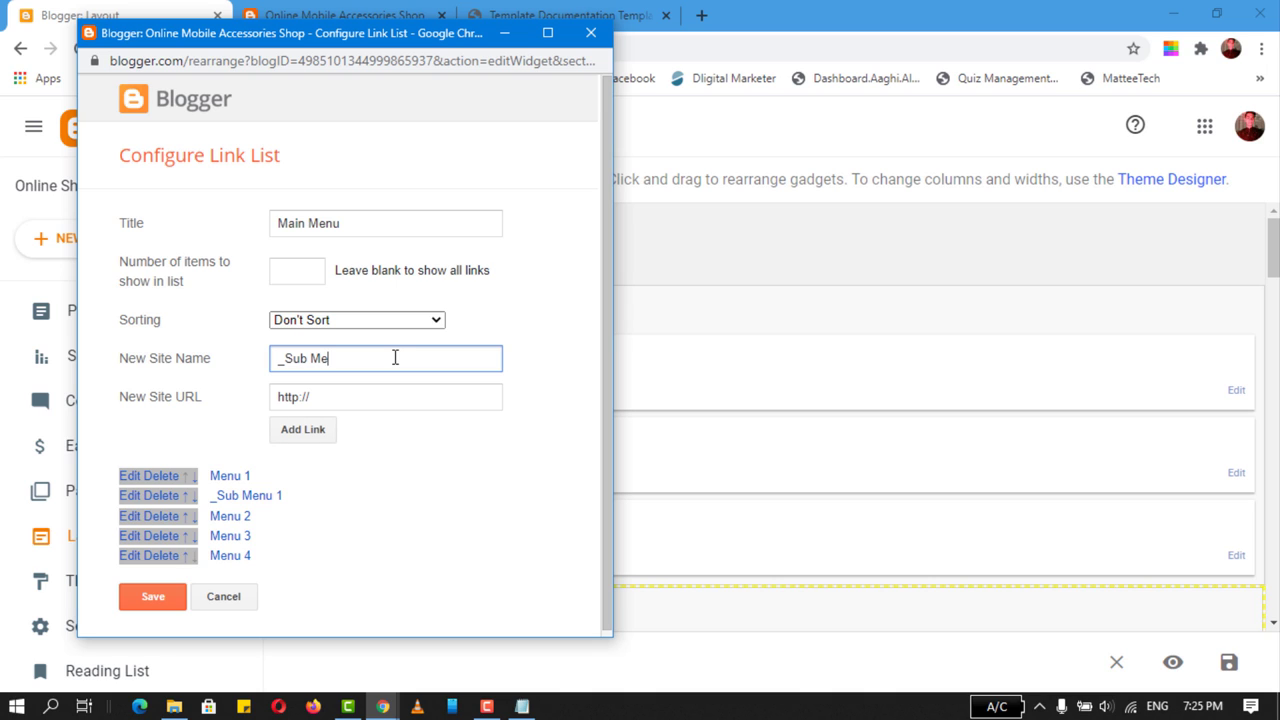
text(nu 2)
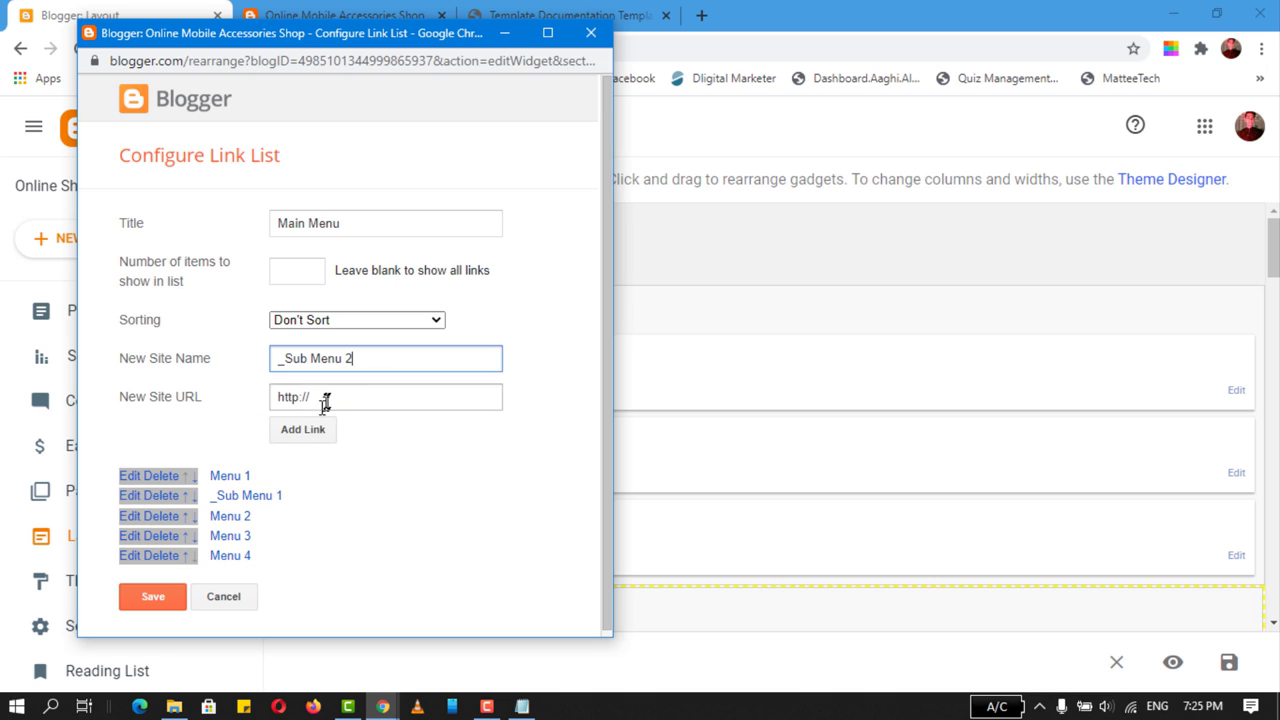
click(303, 429)
click(193, 476)
click(193, 496)
click(186, 537)
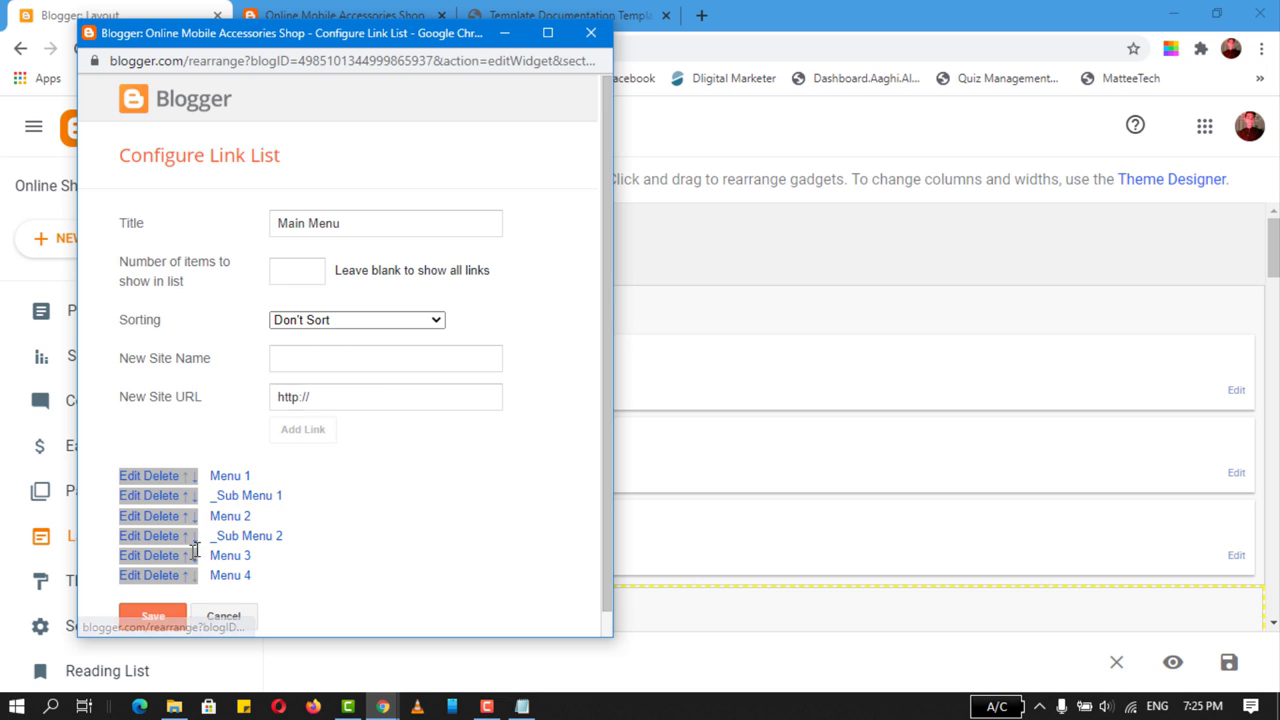
- Add a link named _Sub Menu 3, place it directly under Menu 3, and save the Main Menu gadget
click(414, 357)
text(_Sub Menu)
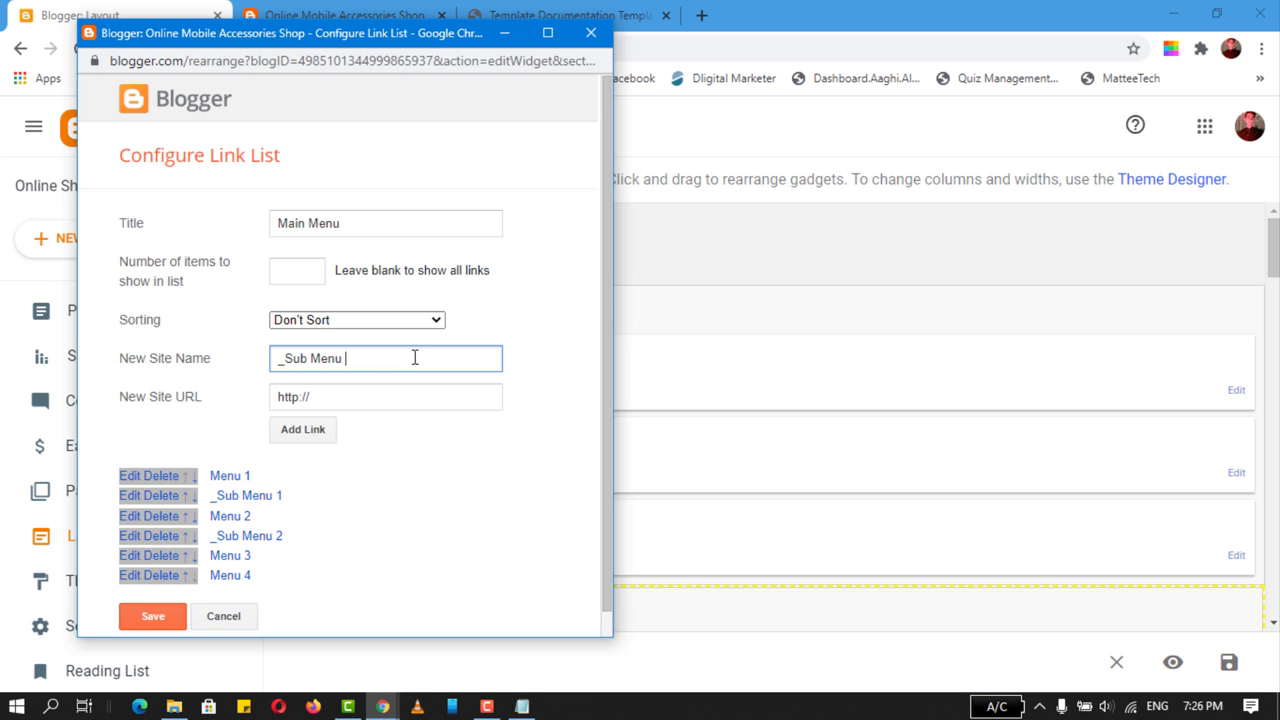
text( 3)
key(Tab)
click(303, 429)
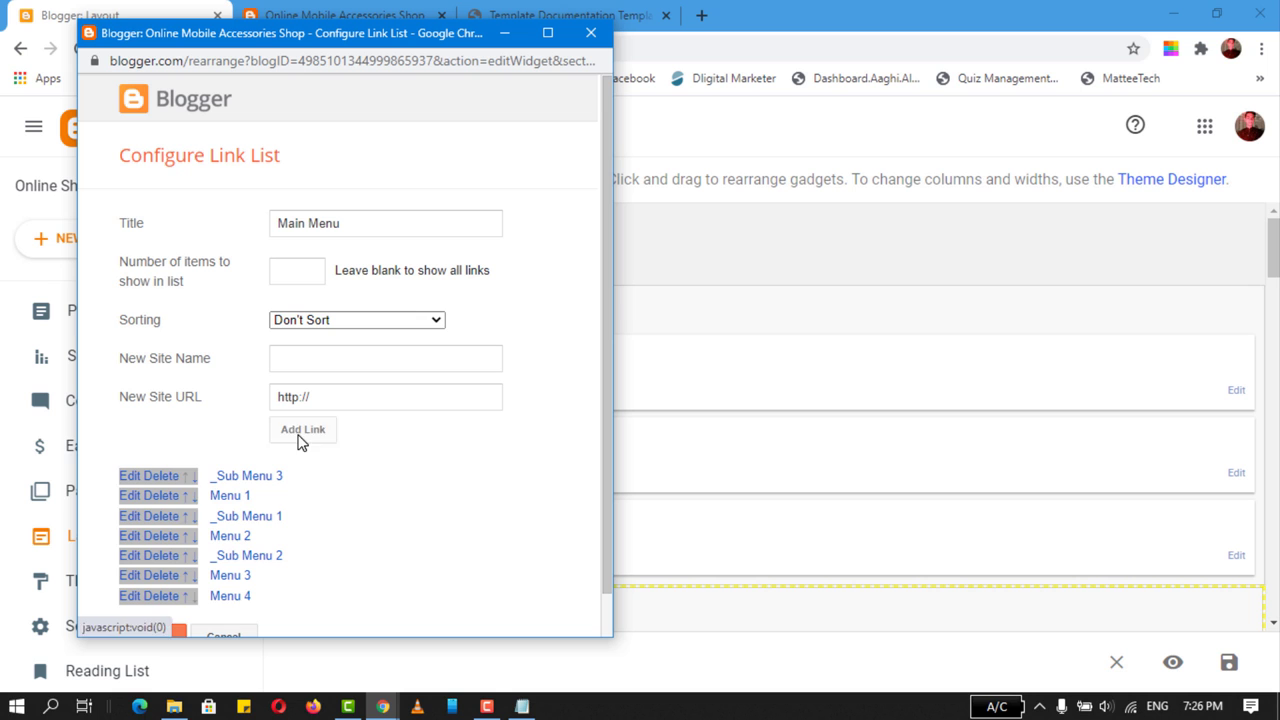
click(193, 476)
click(193, 496)
click(193, 516)
click(193, 536)
click(193, 555)
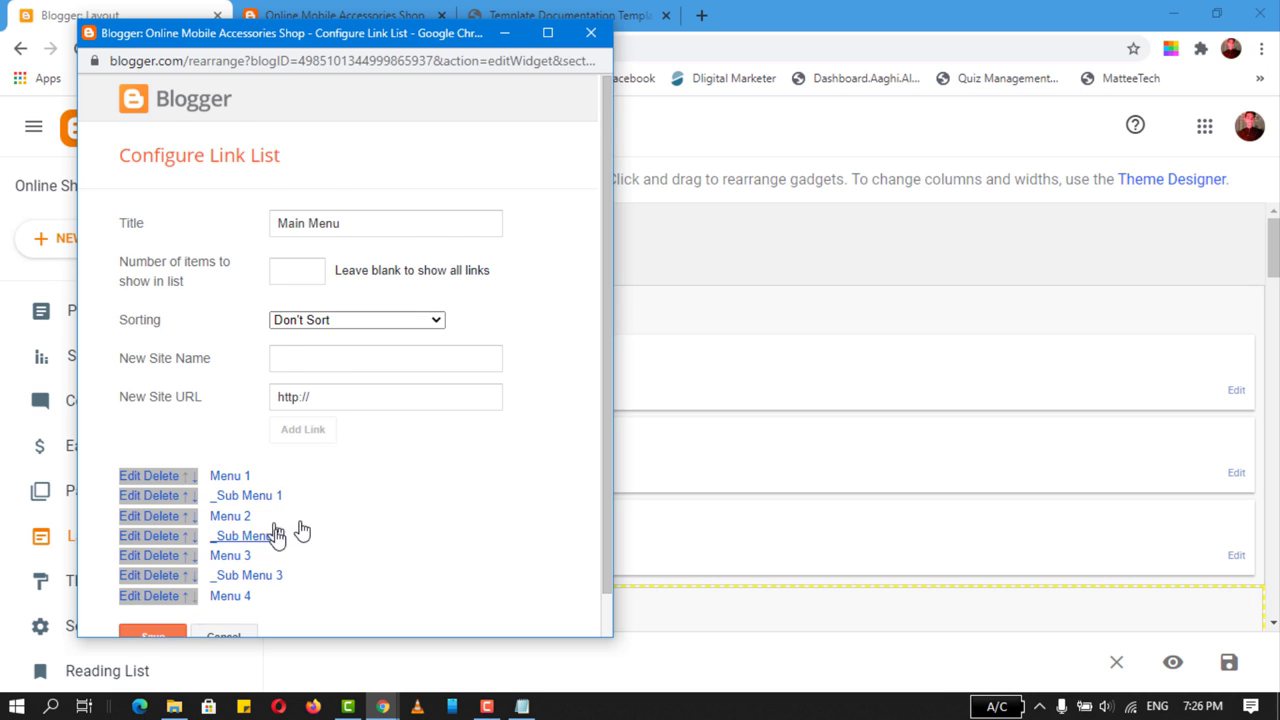
scroll(300, 528, down, 1)
click(151, 594)
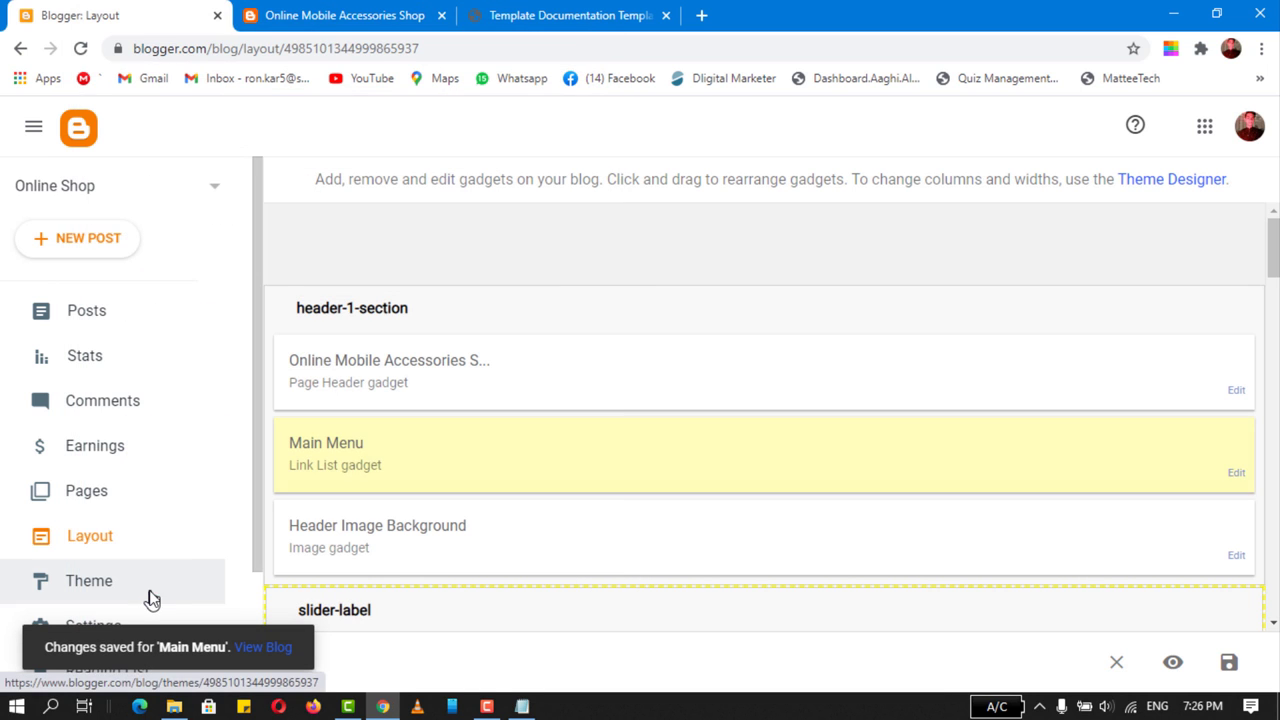
- Reload the live blog and expand the header menu to check how the sub menus are nested
click(333, 12)
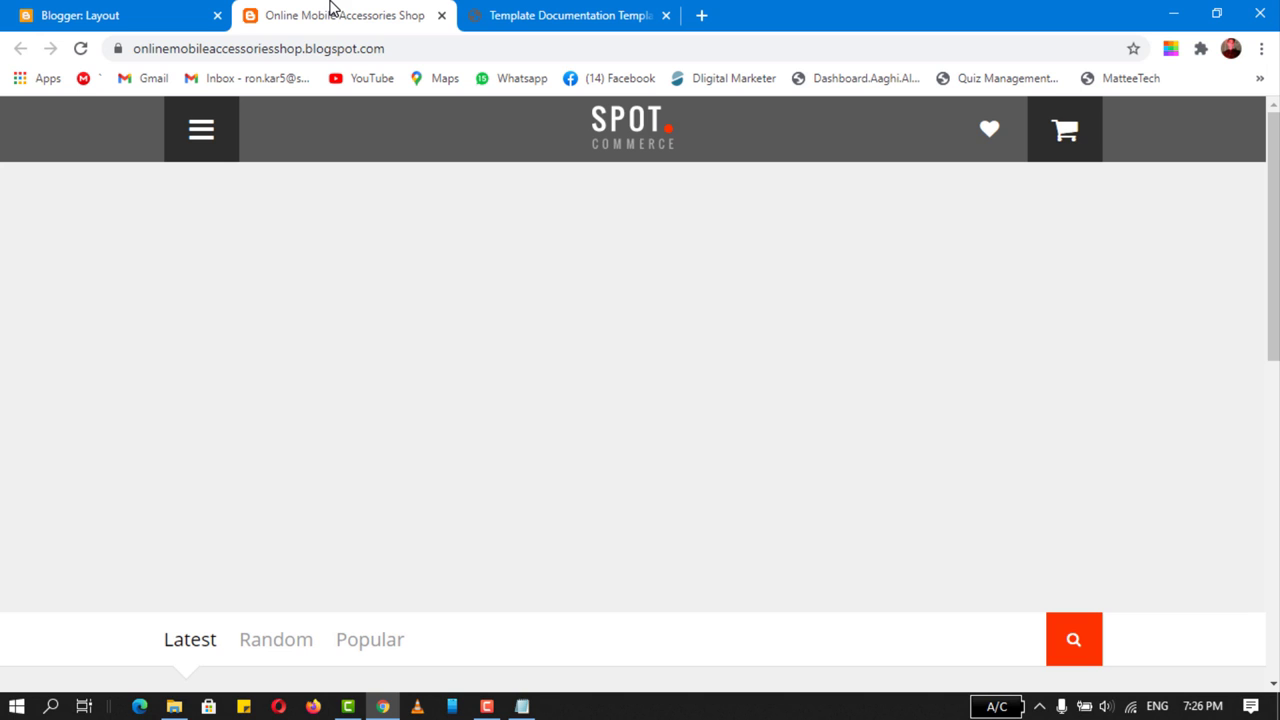
click(82, 49)
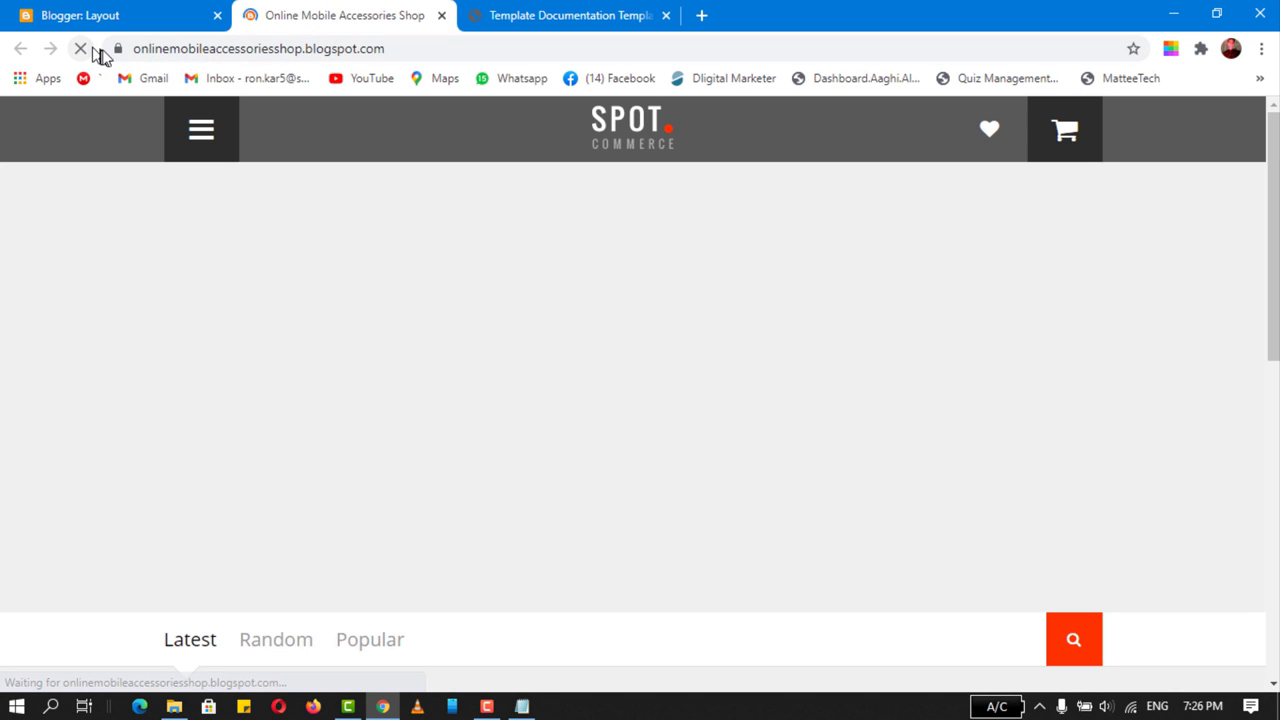
click(195, 122)
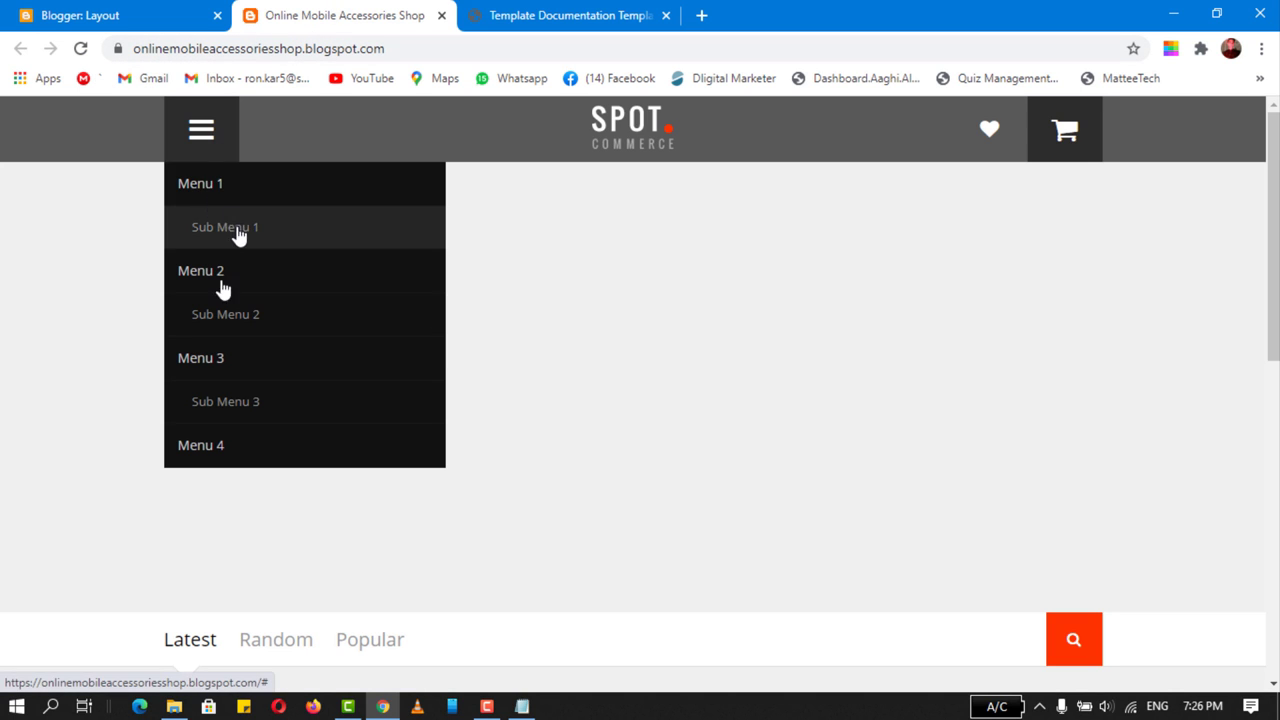
click(186, 360)
click(196, 135)
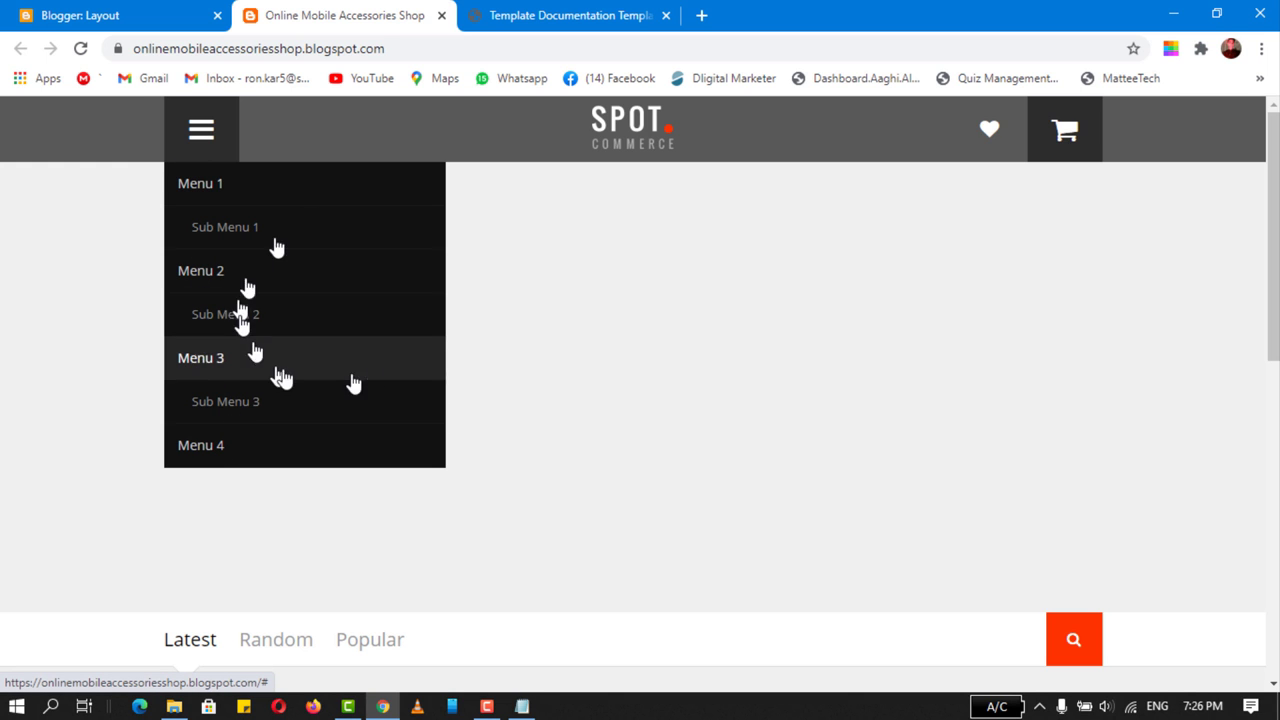
- Move _Sub Menu 2 and _Sub Menu 3 below _Sub Menu 1 under Menu 1 and save the Main Menu gadget
click(99, 12)
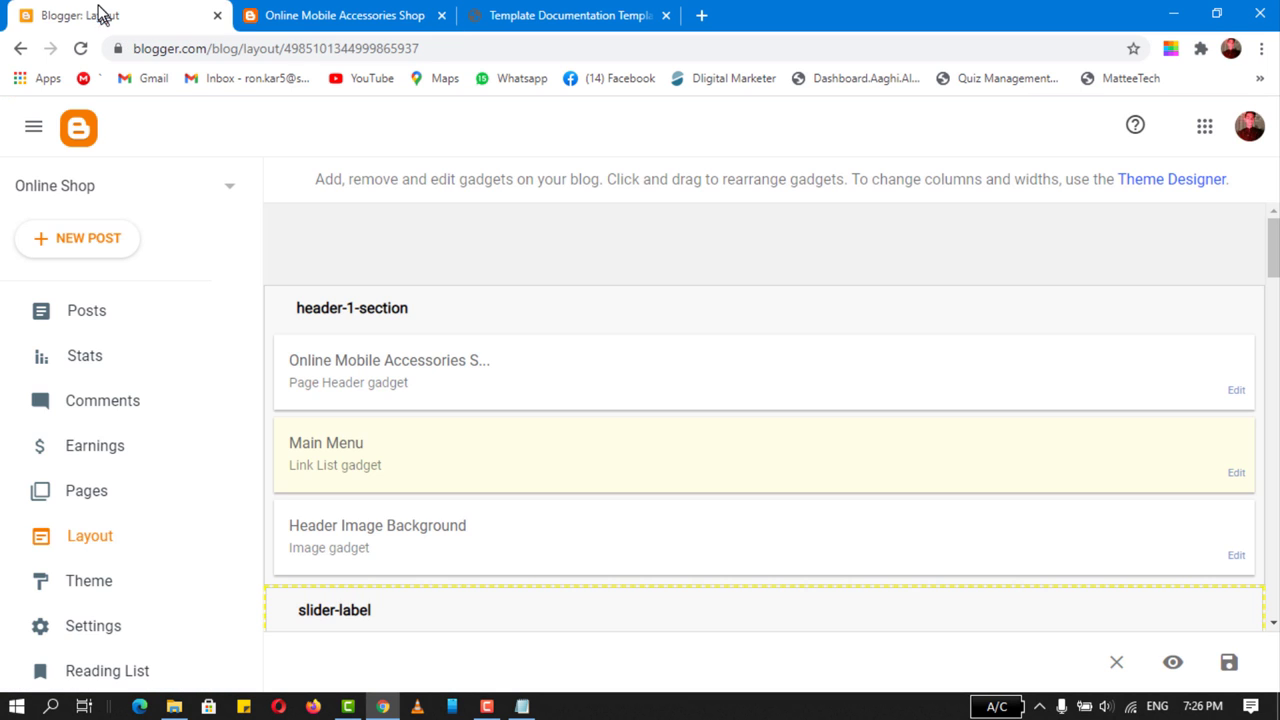
click(1236, 472)
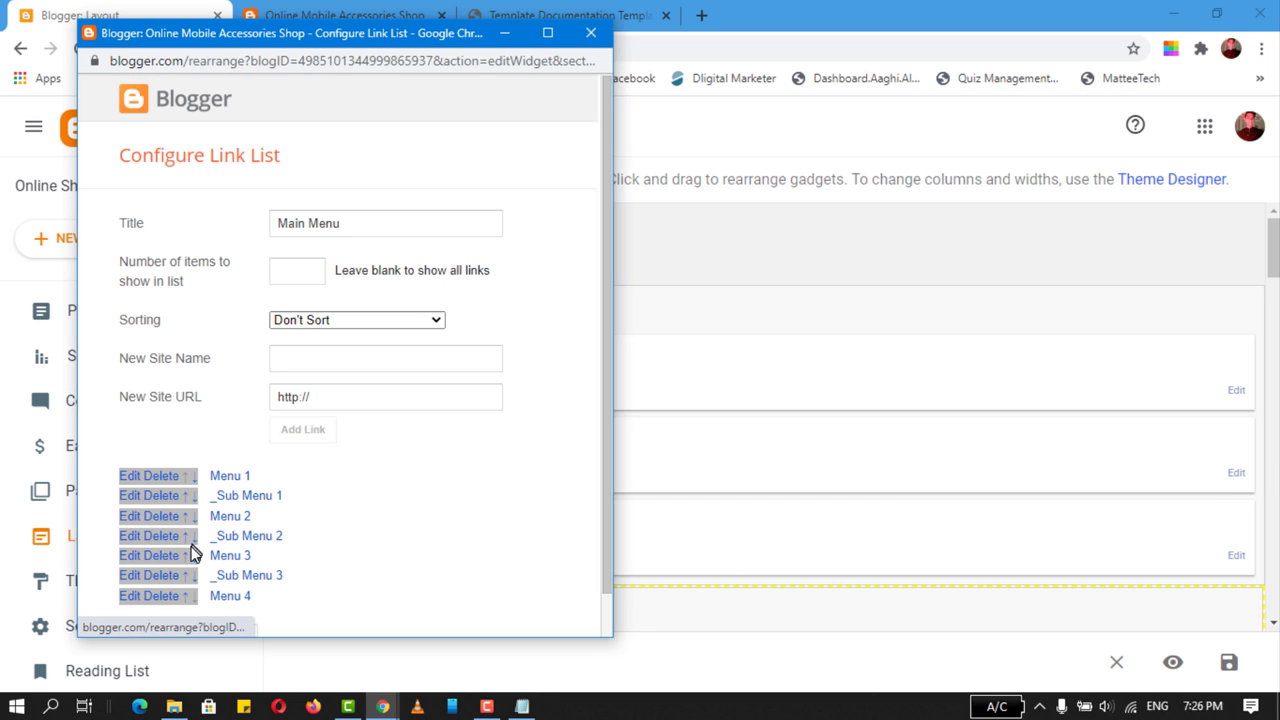
click(186, 536)
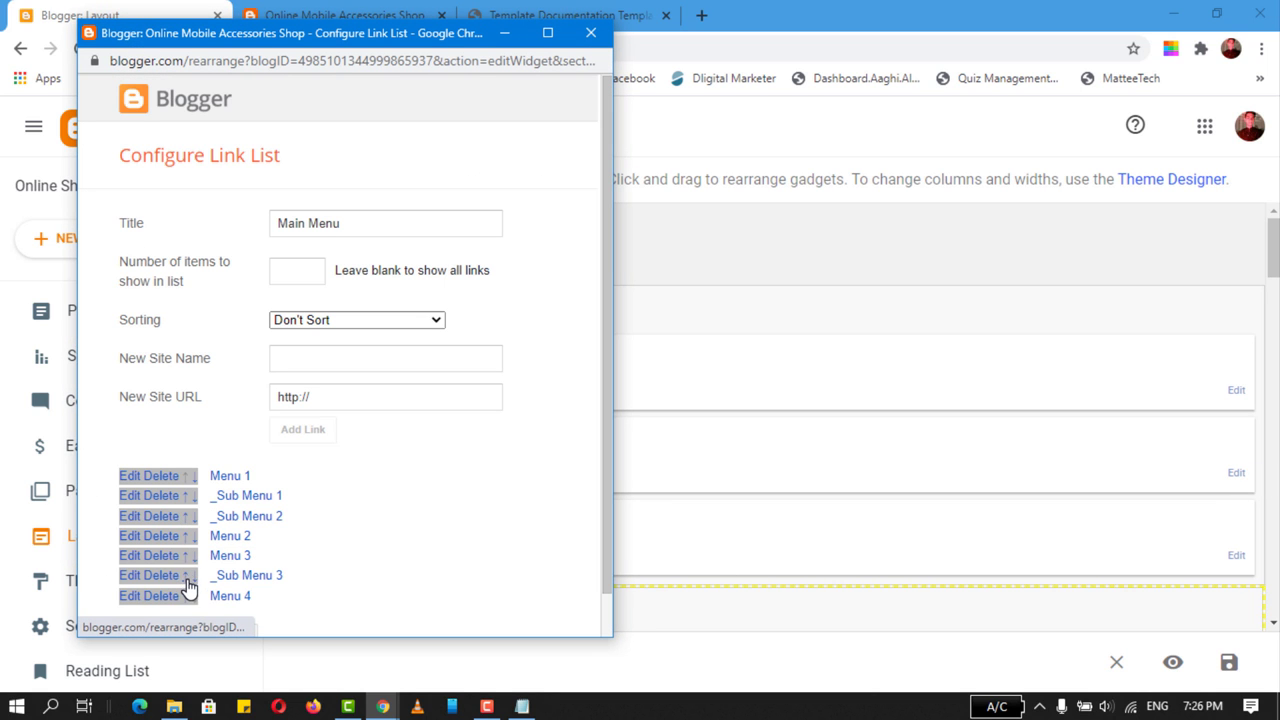
click(186, 575)
click(186, 556)
scroll(433, 506, down, 1)
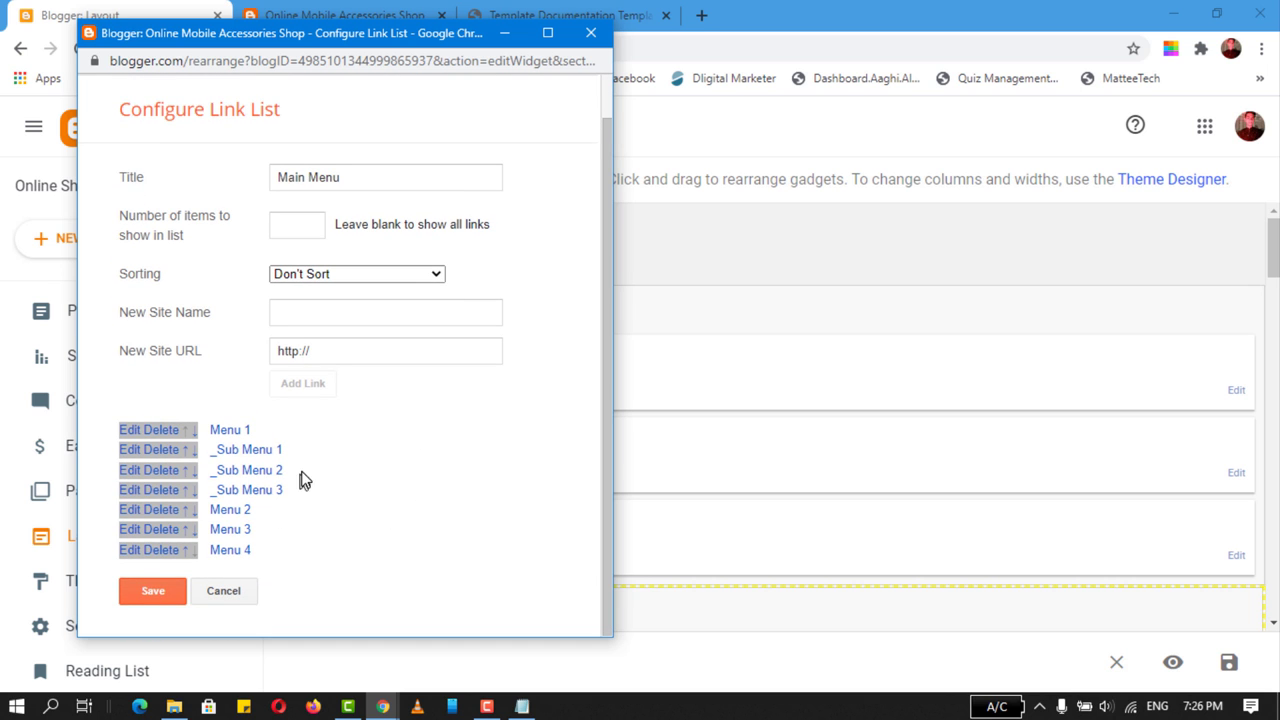
click(142, 596)
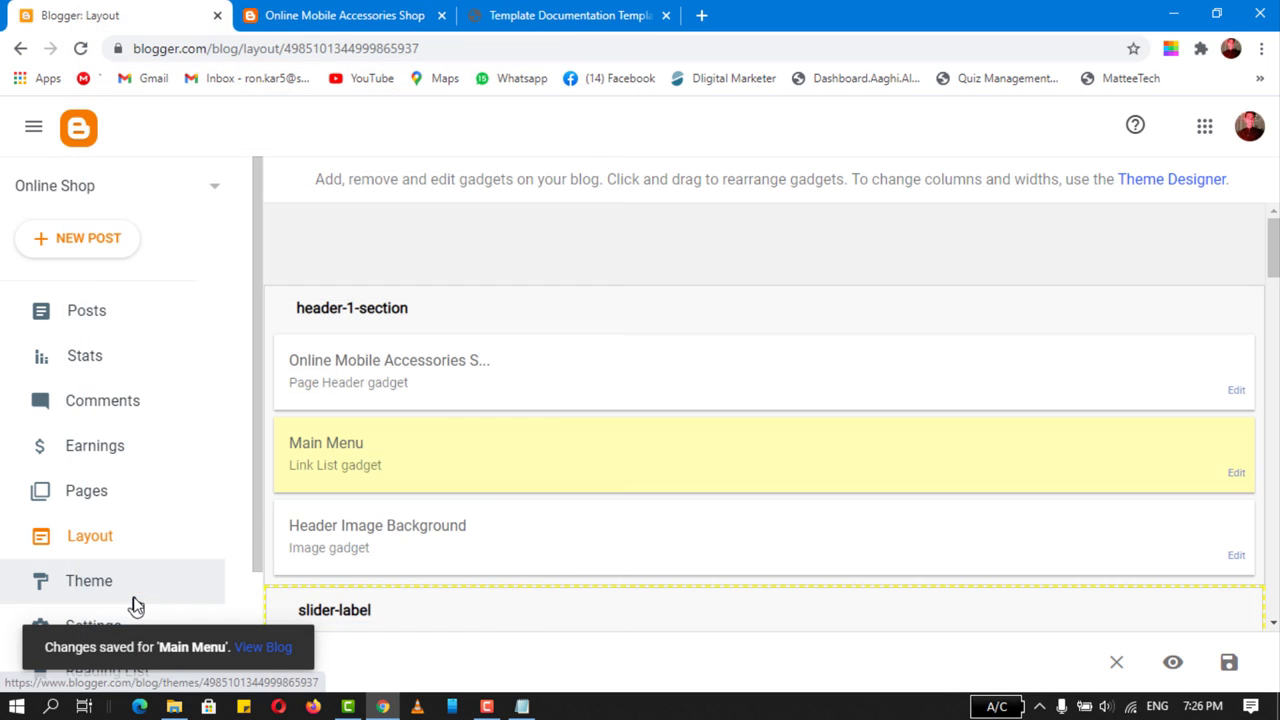
- Refresh the live blog and check that all three sub menus are grouped under Menu 1
click(308, 12)
click(229, 131)
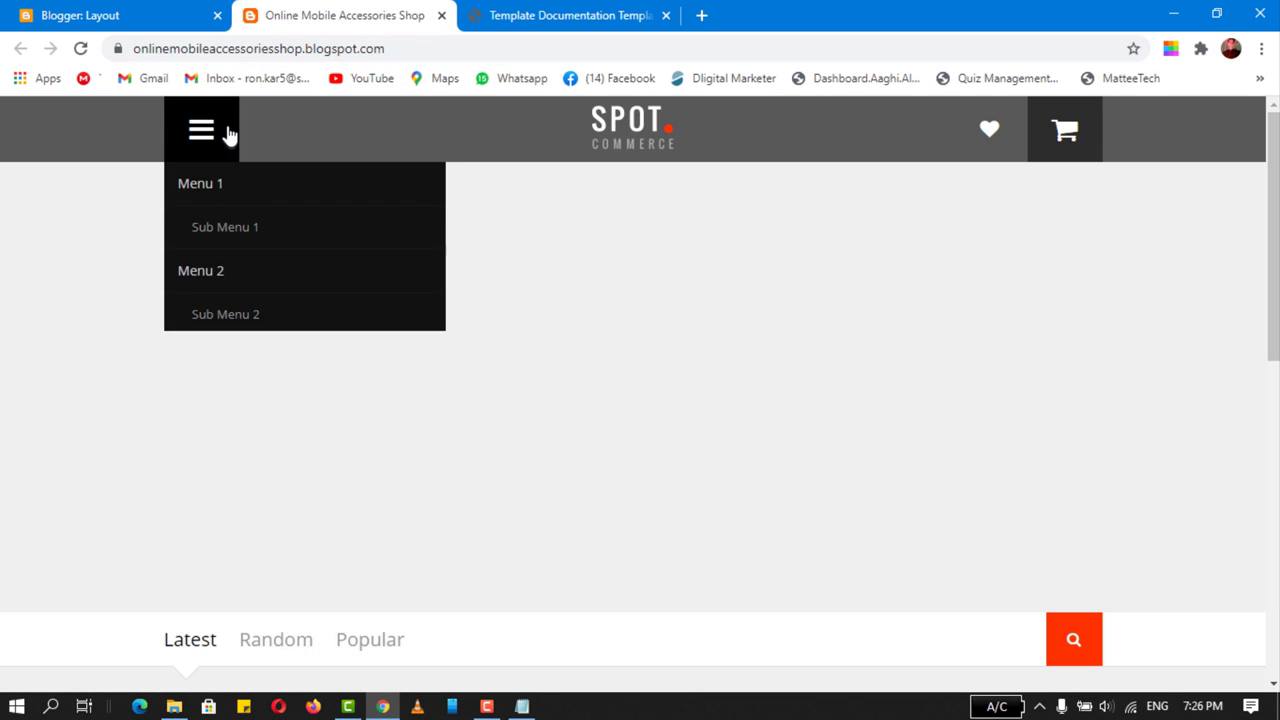
click(78, 48)
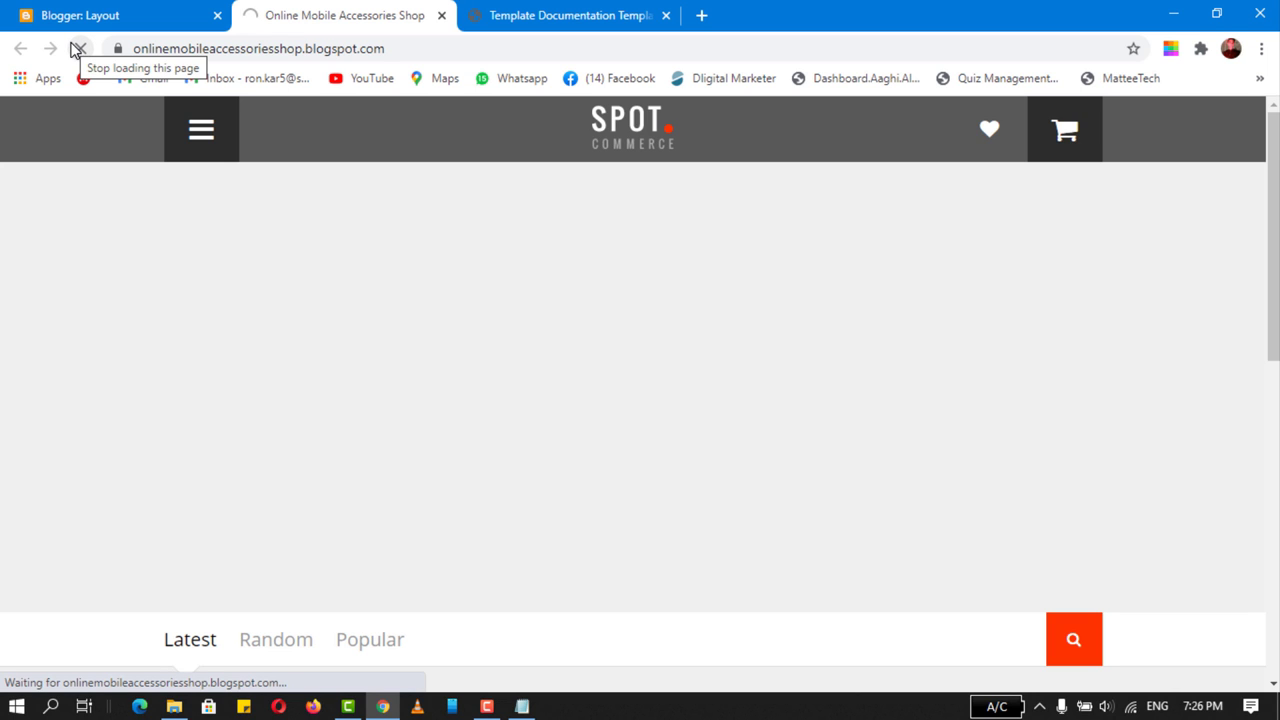
mouse_move(220, 133)
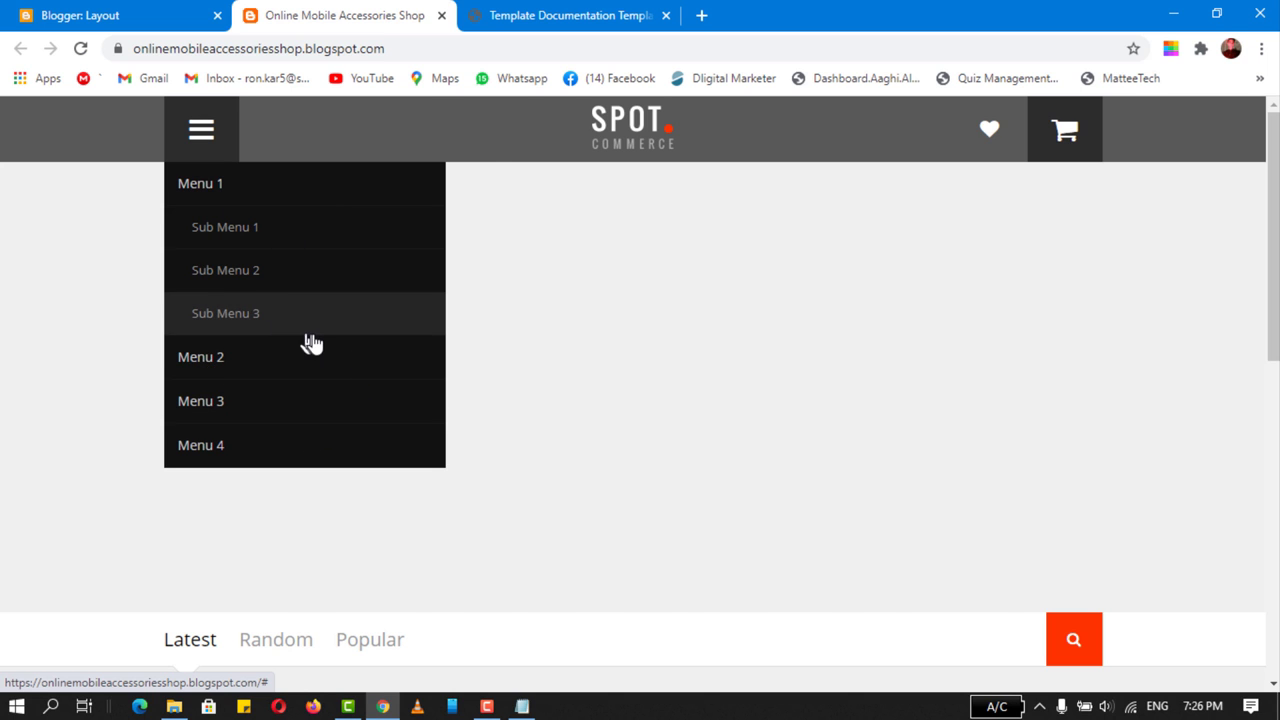
- Read the template documentation's Adding Slider Background section and look at the slider area on the live blog
click(566, 17)
scroll(450, 290, down, 8)
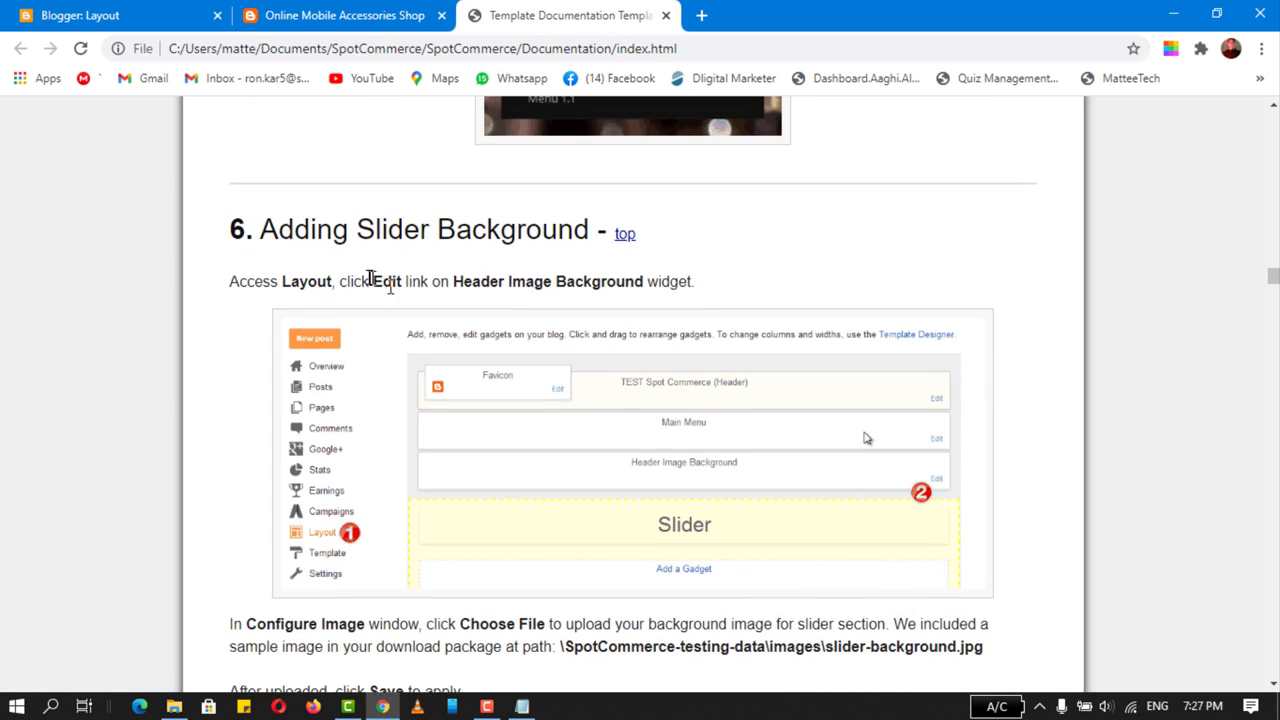
drag(262, 230, 588, 257)
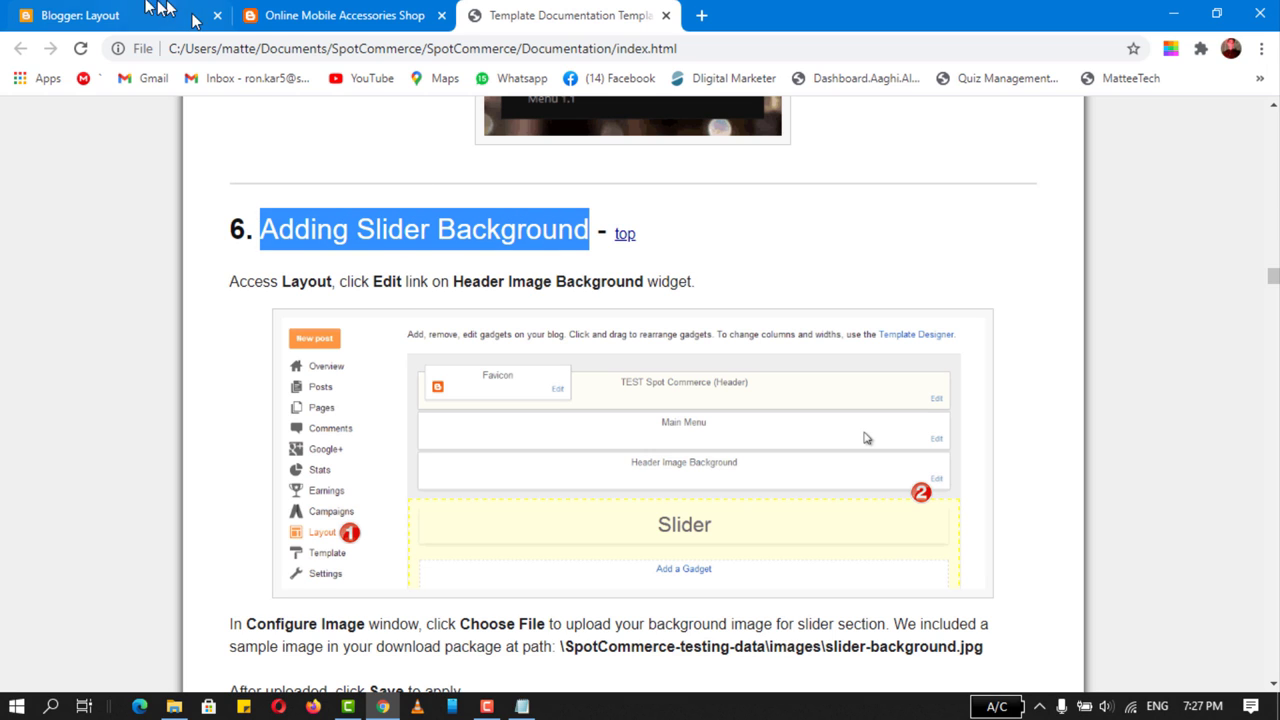
click(300, 15)
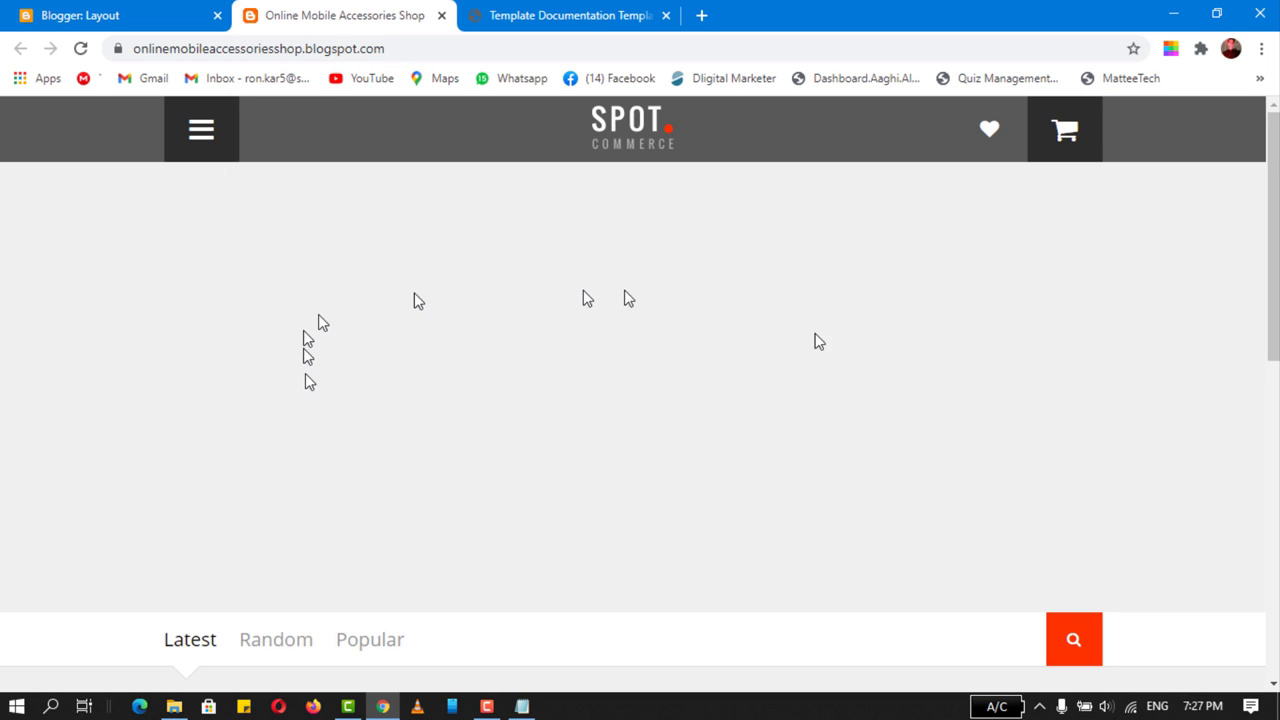
- Upload slider-background.jpg from the SpotCommerce-testing-data images folder to the Header Image Background gadget
click(140, 13)
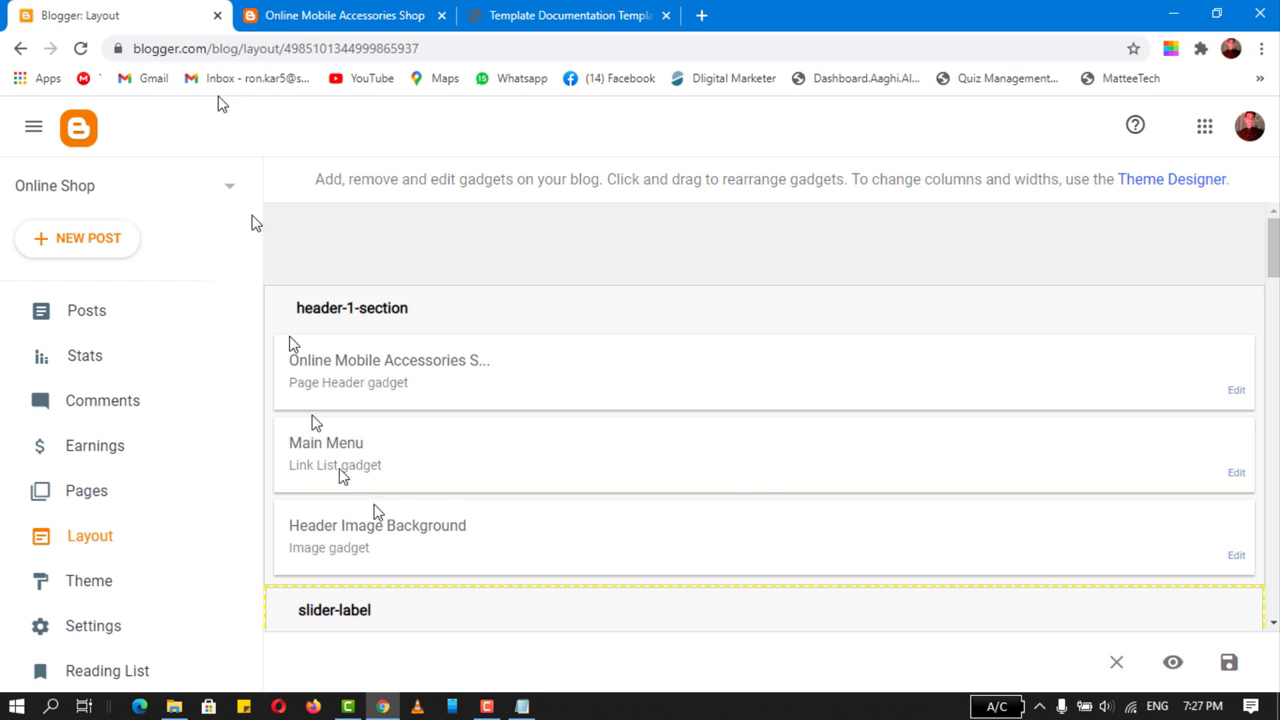
click(1237, 556)
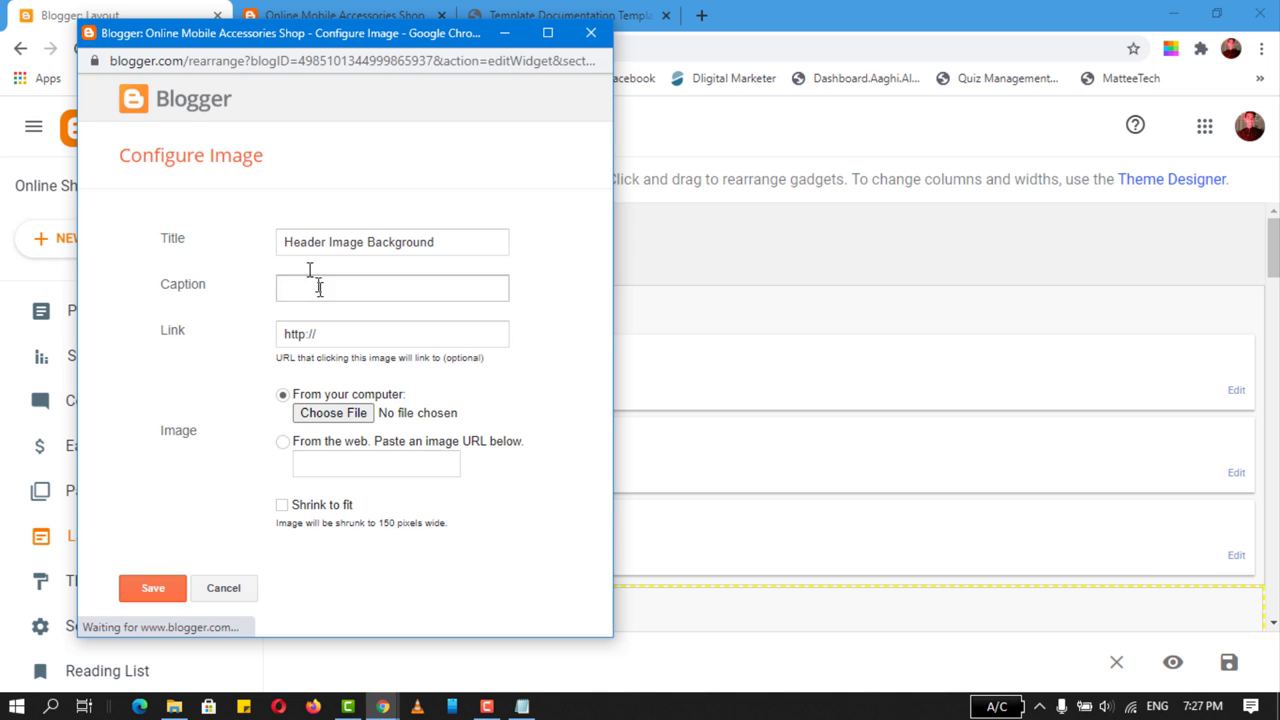
click(330, 414)
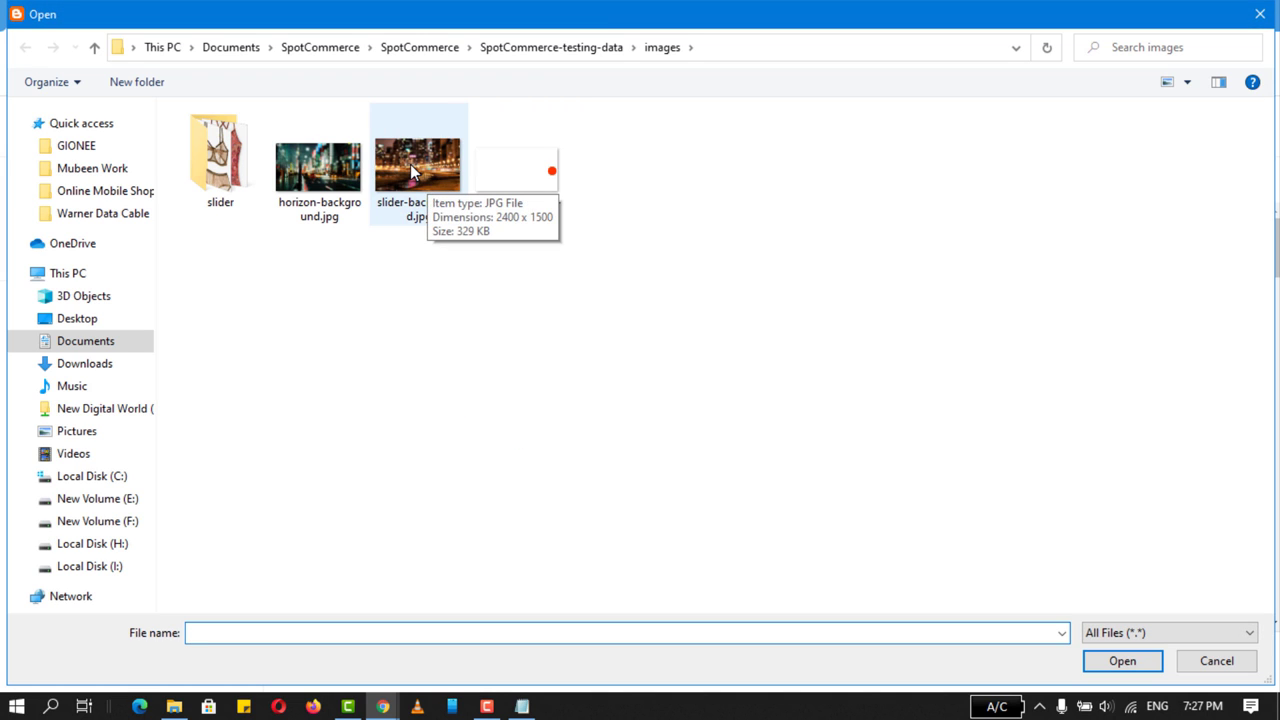
double_click(410, 164)
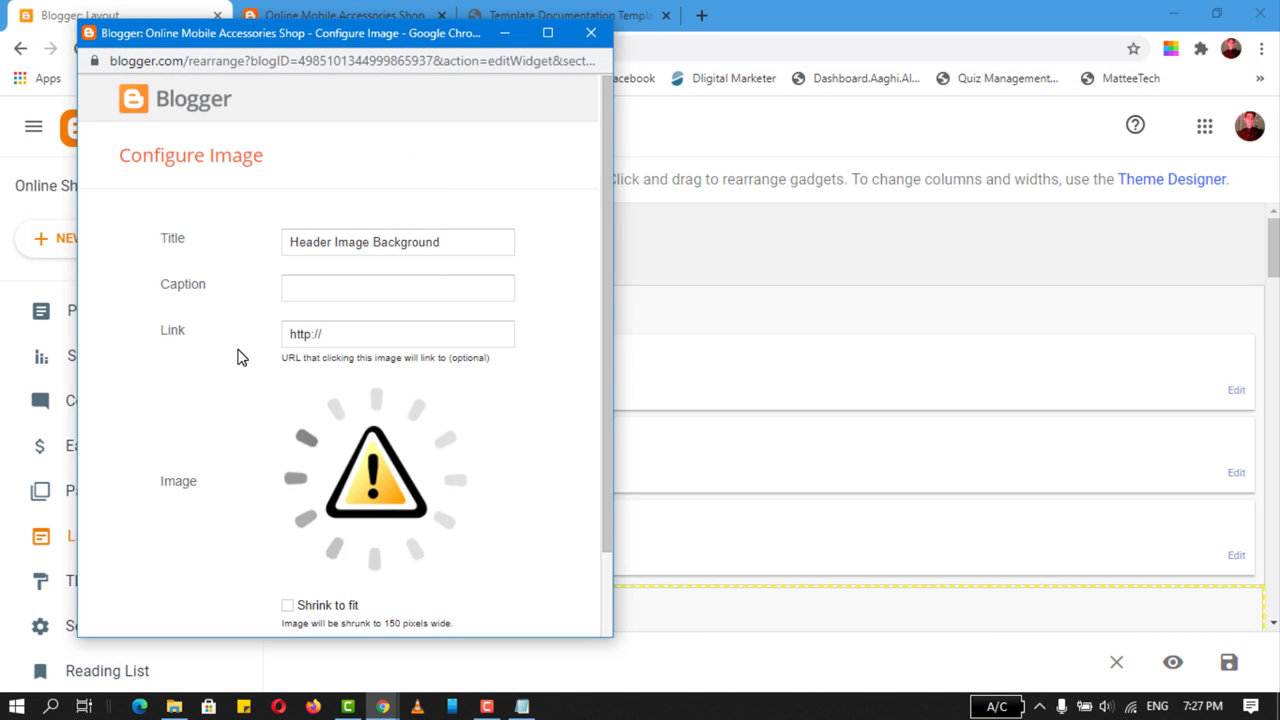
- Set the background image's caption to Header Bg Image and save the Header Image Background gadget
scroll(240, 357, down, 2)
click(299, 190)
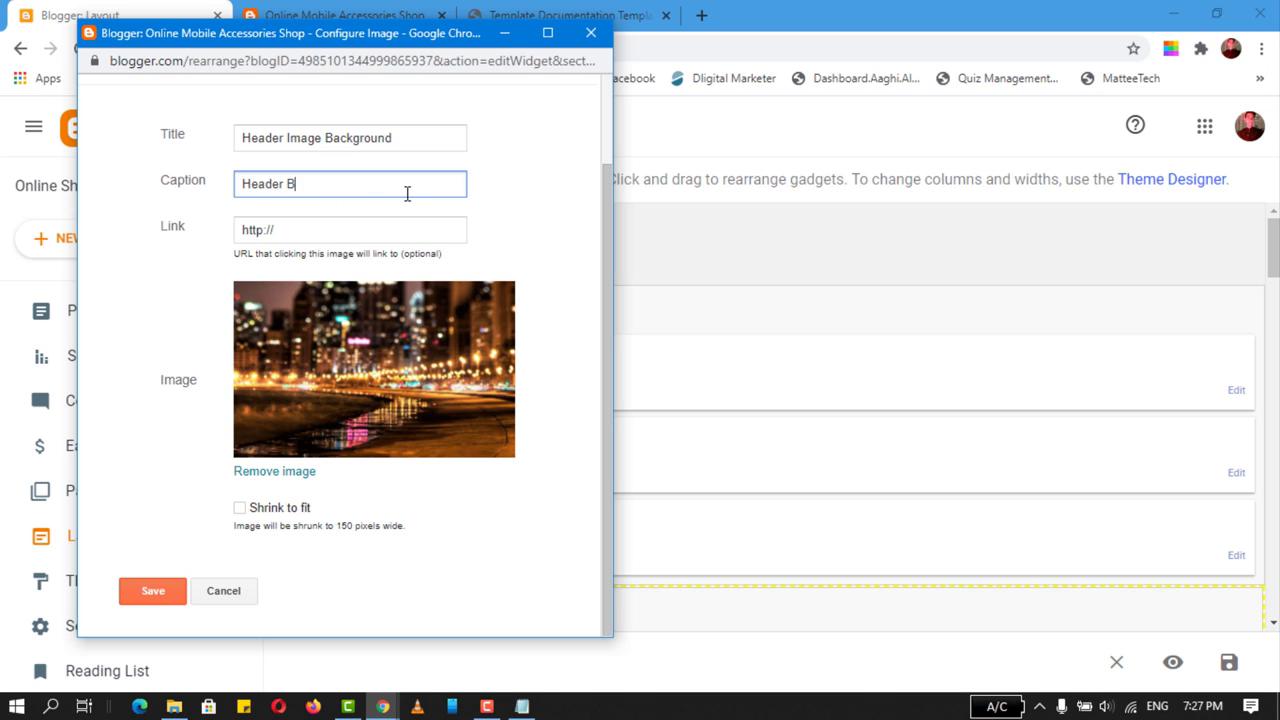
key(Tab)
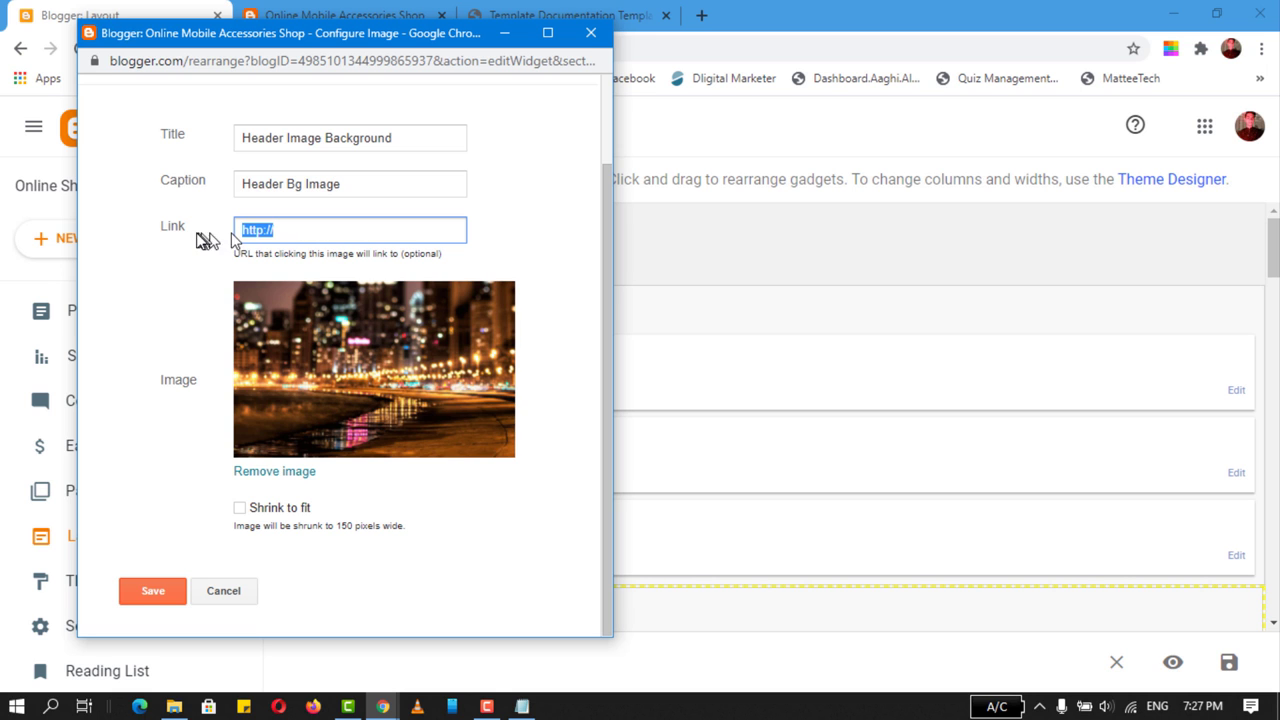
click(152, 596)
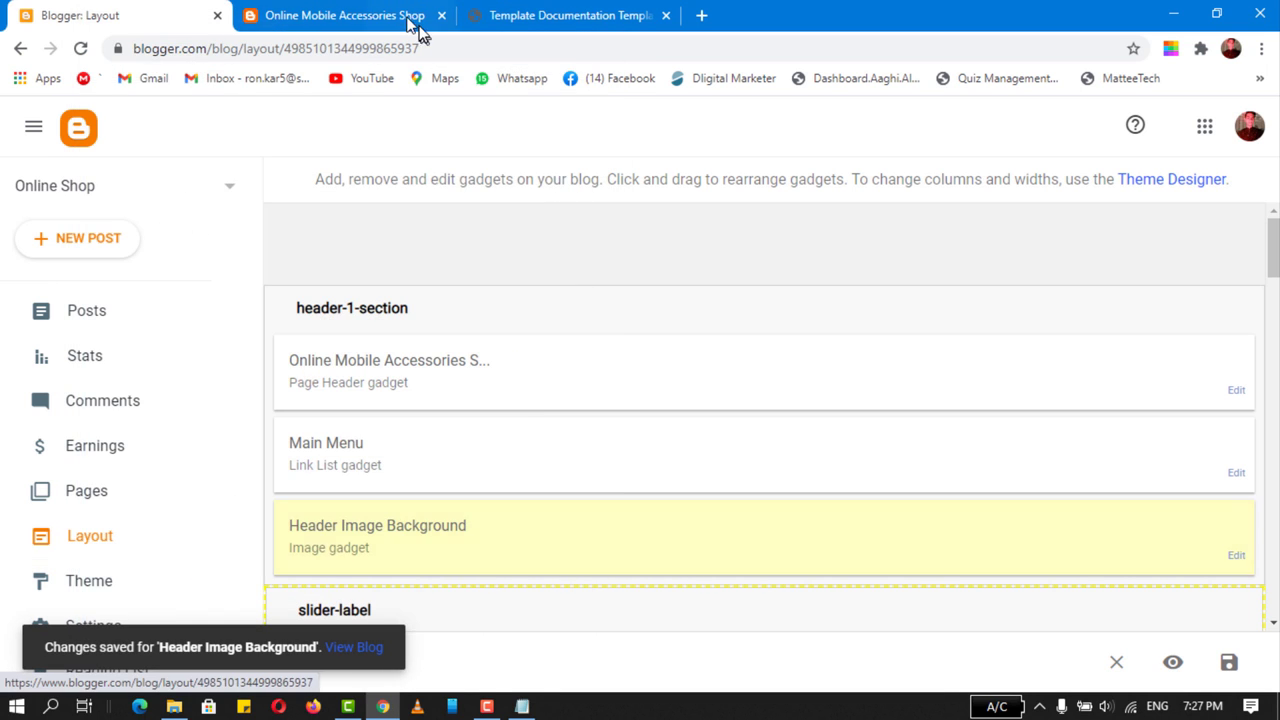
- Refresh the live blog and check the new slider background image
click(327, 8)
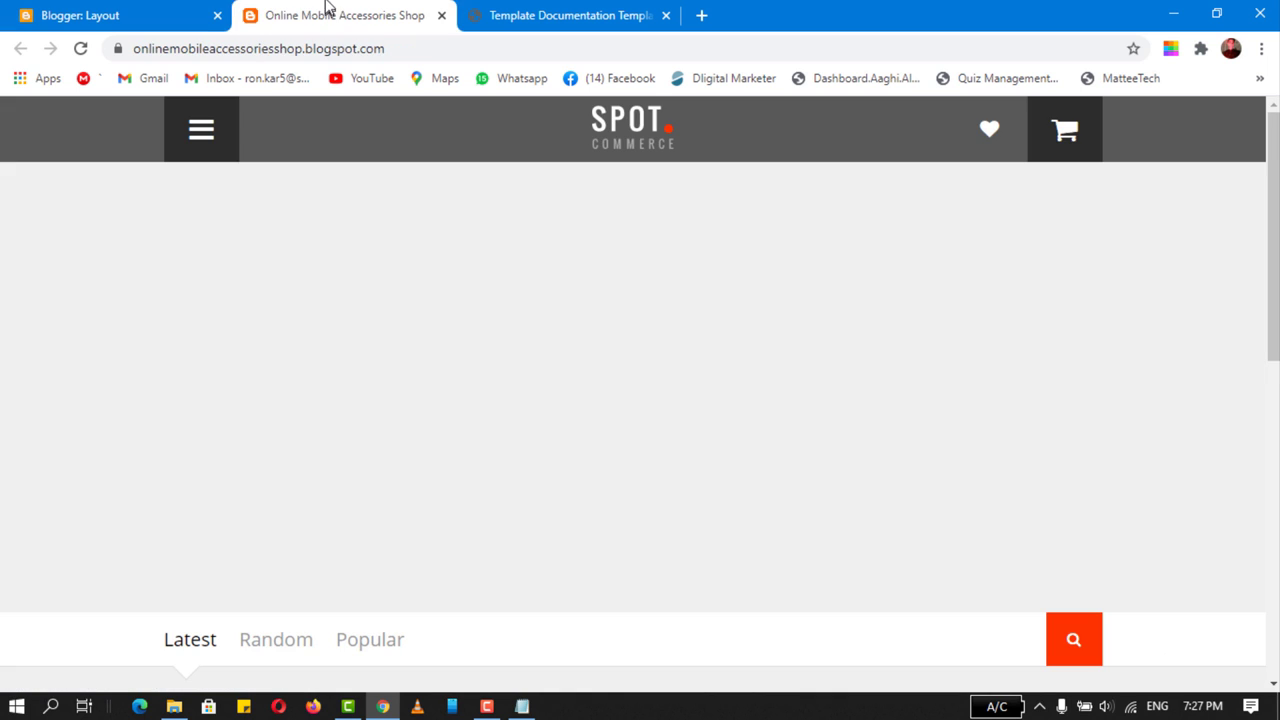
click(81, 50)
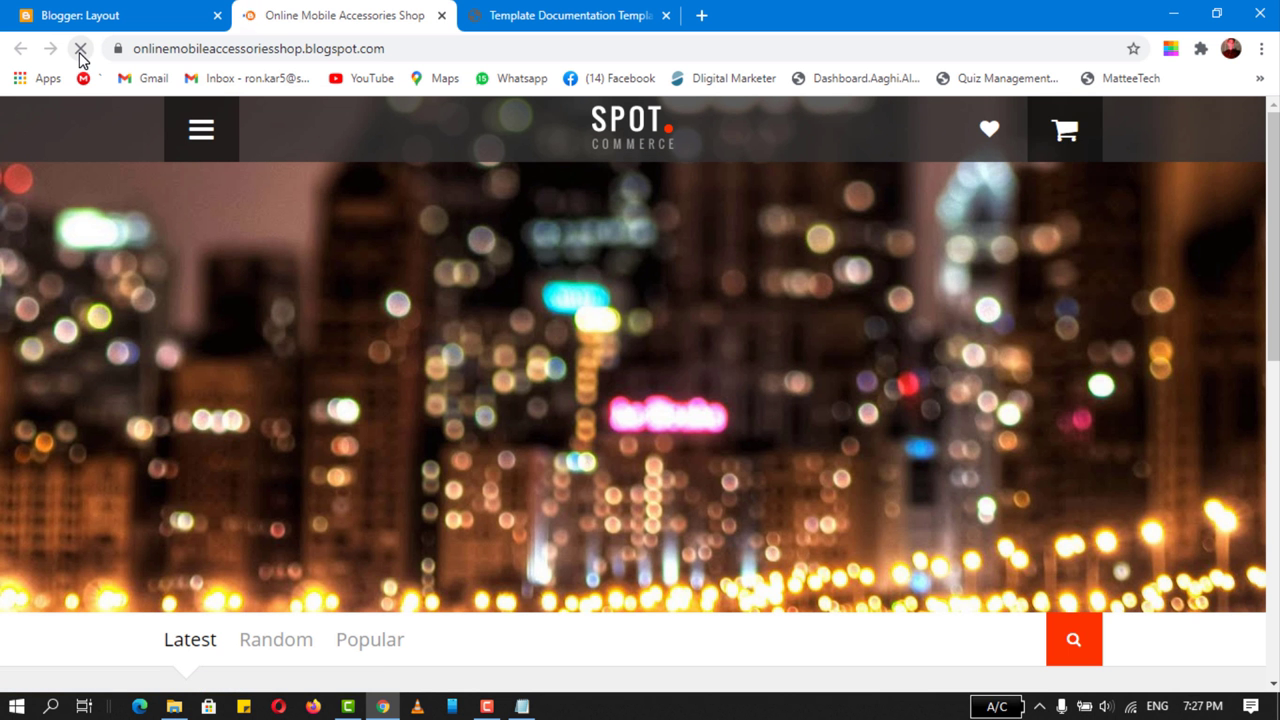
scroll(594, 392, down, 1)
scroll(594, 392, down, 1)
scroll(478, 400, up, 2)
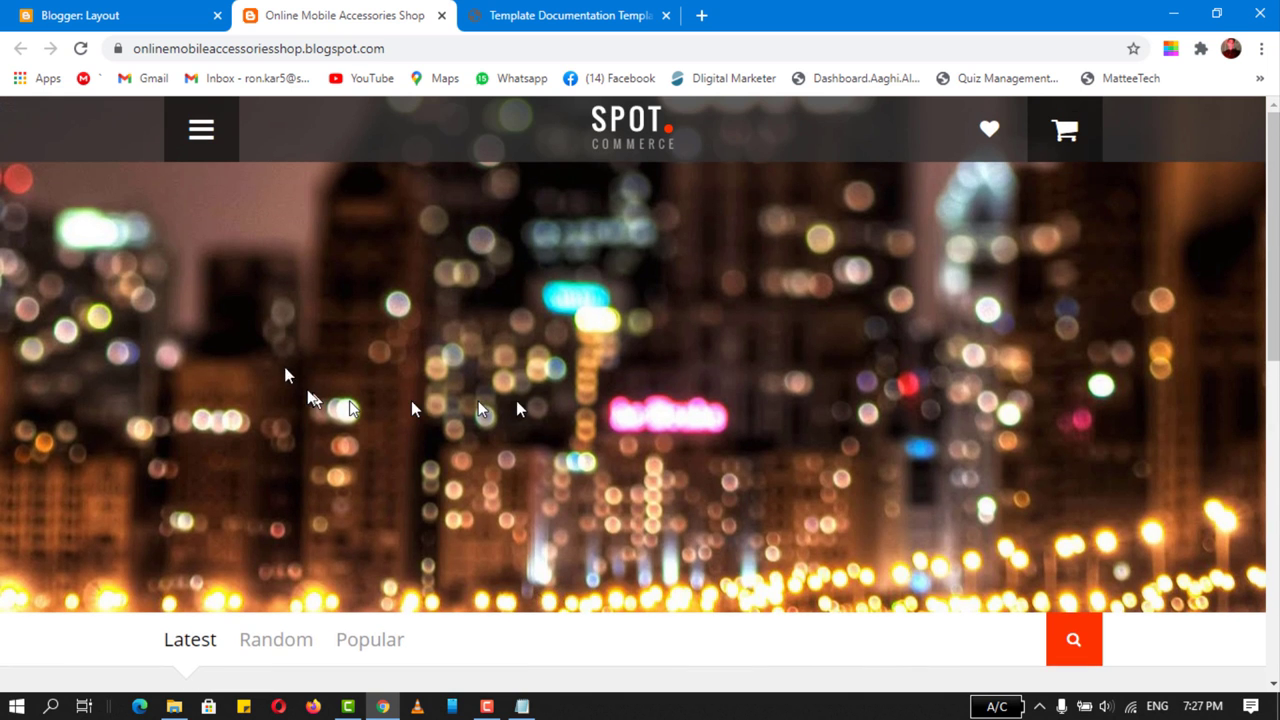
- Read the template documentation's Working with Slider section and look at the slider area on the live blog
click(594, 12)
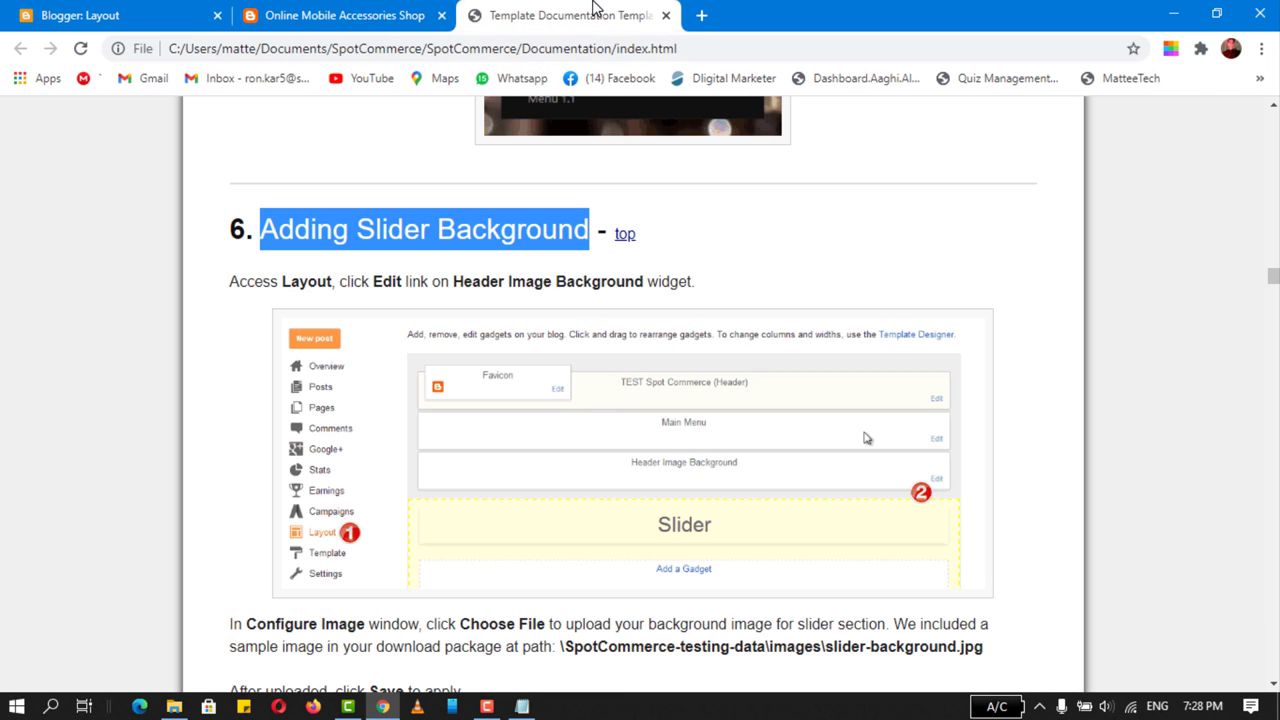
scroll(342, 268, down, 6)
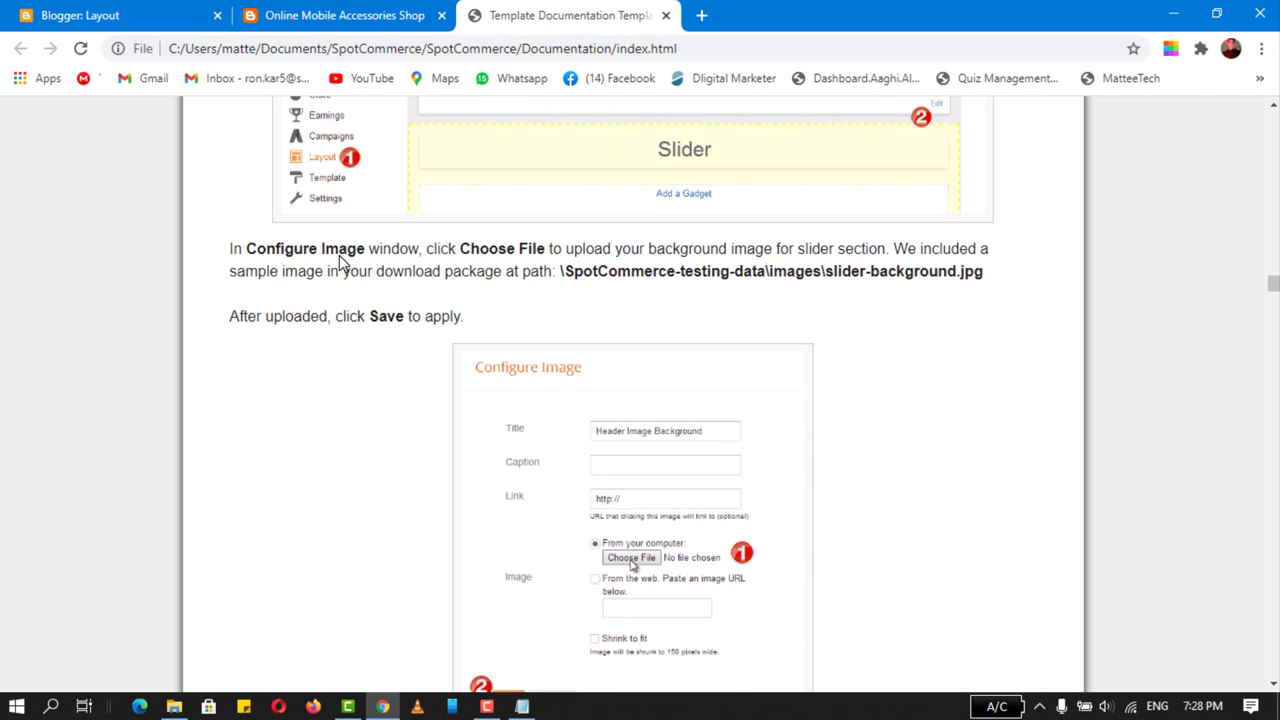
scroll(349, 307, down, 4)
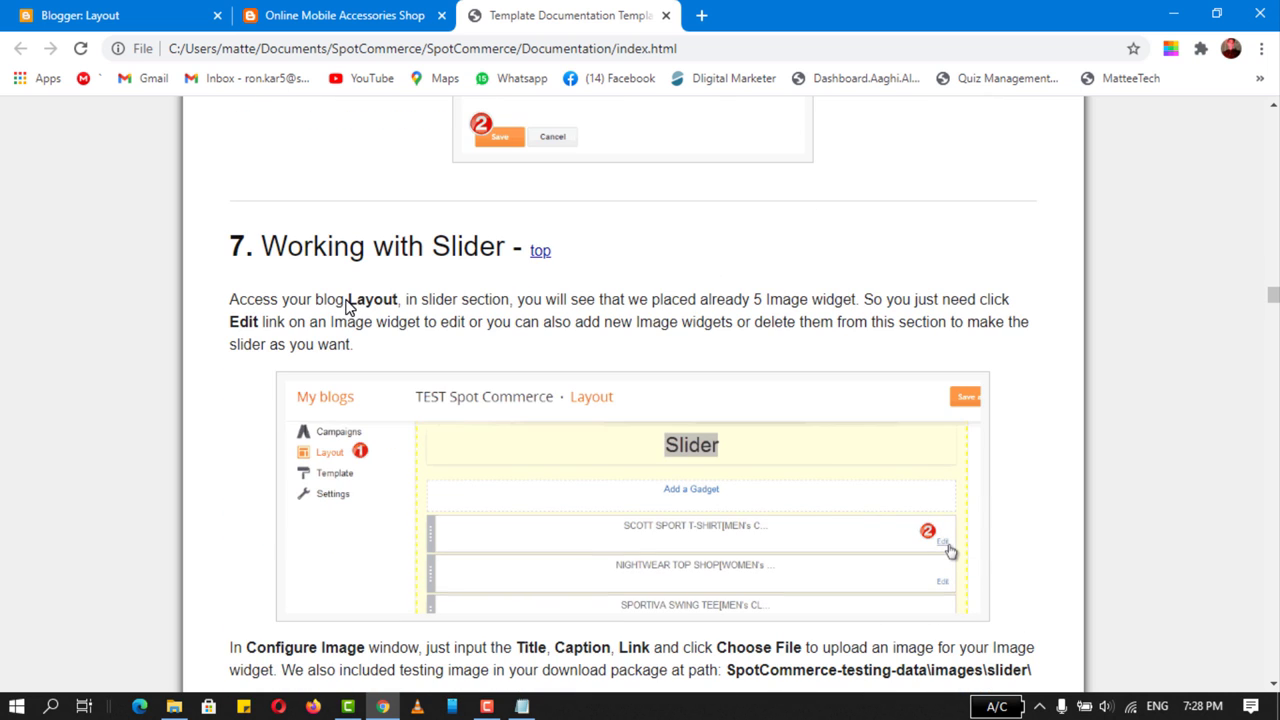
drag(283, 255, 503, 257)
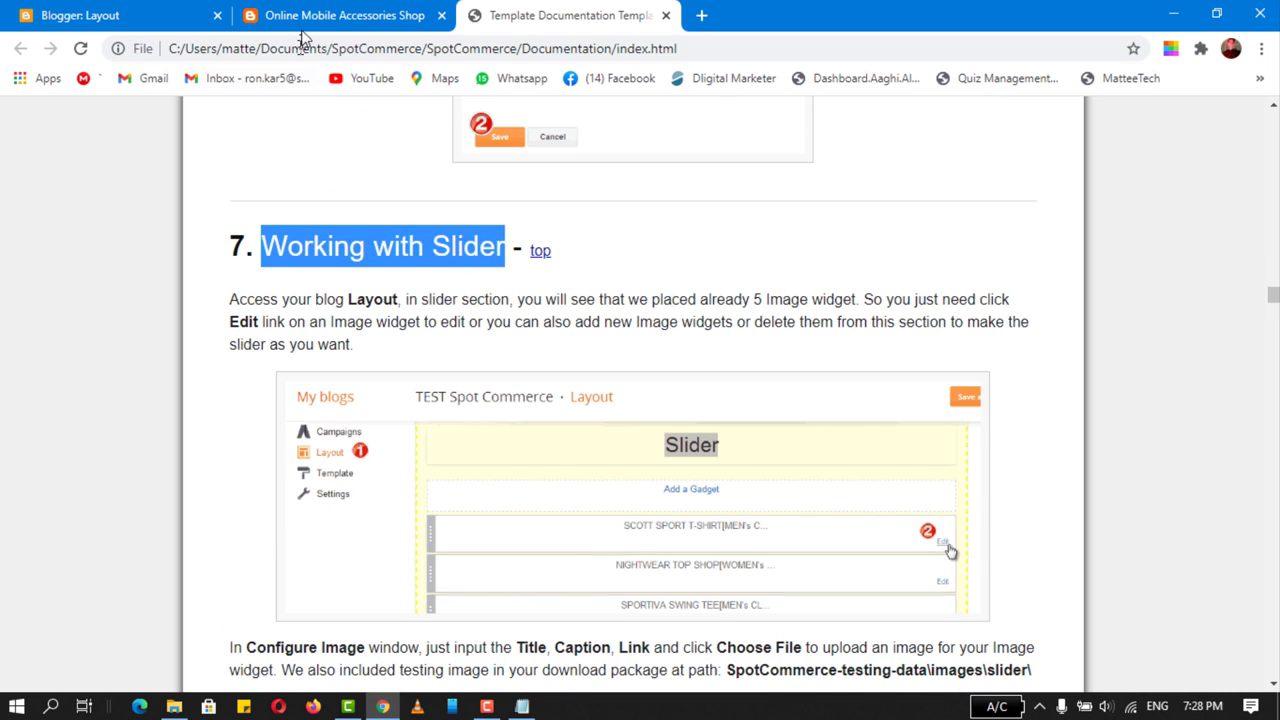
click(175, 10)
click(308, 12)
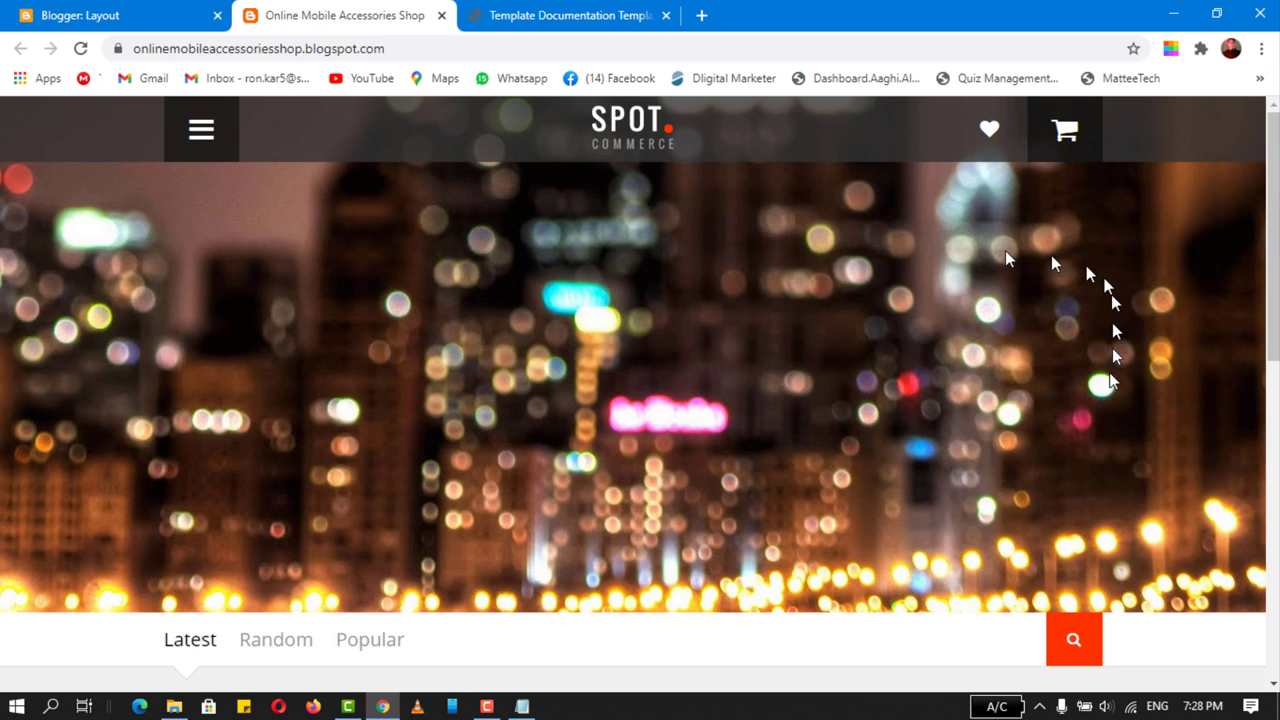
- Look through the image gadgets in the slider-section of the blog layout
click(153, 13)
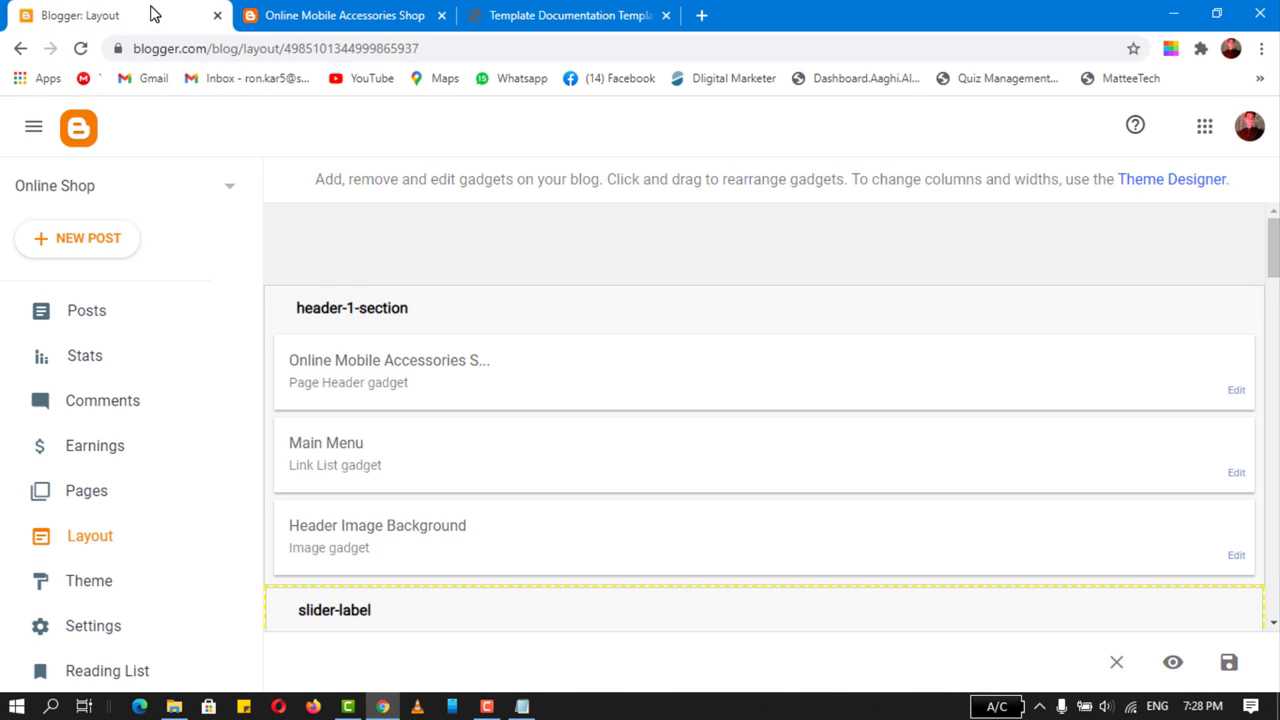
scroll(416, 380, down, 2)
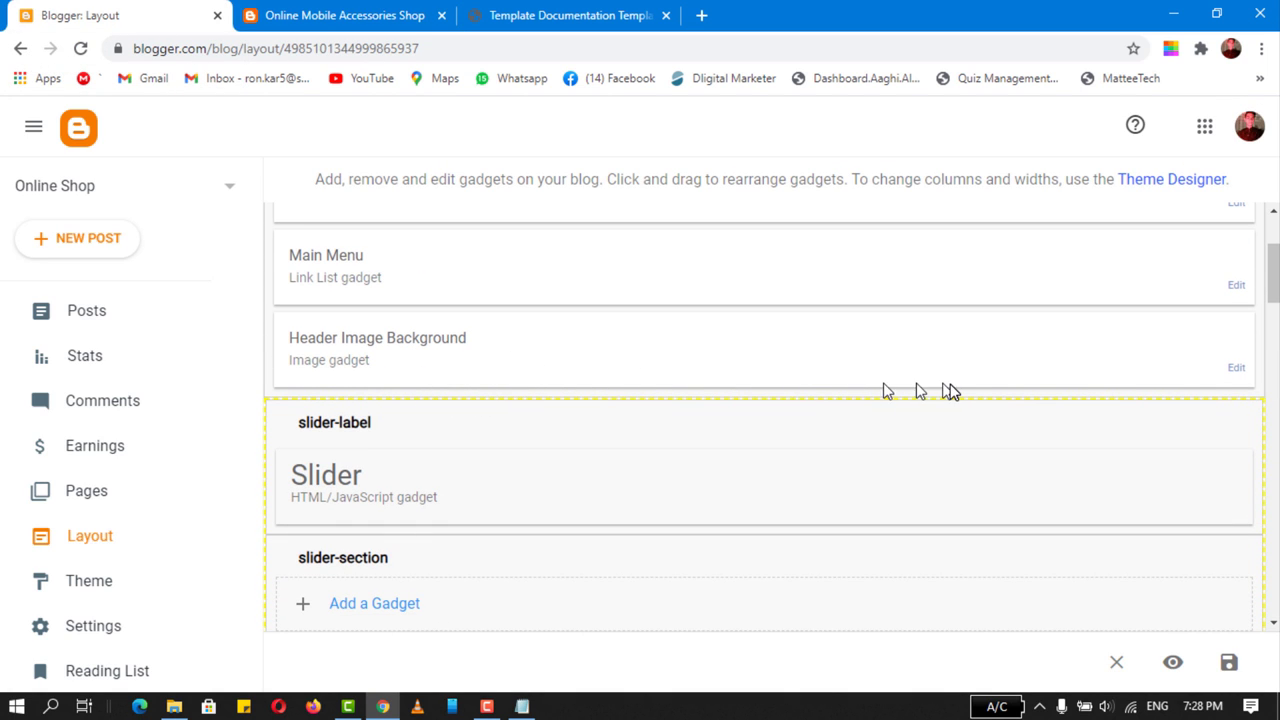
scroll(950, 391, down, 2)
scroll(880, 385, down, 2)
scroll(457, 360, up, 2)
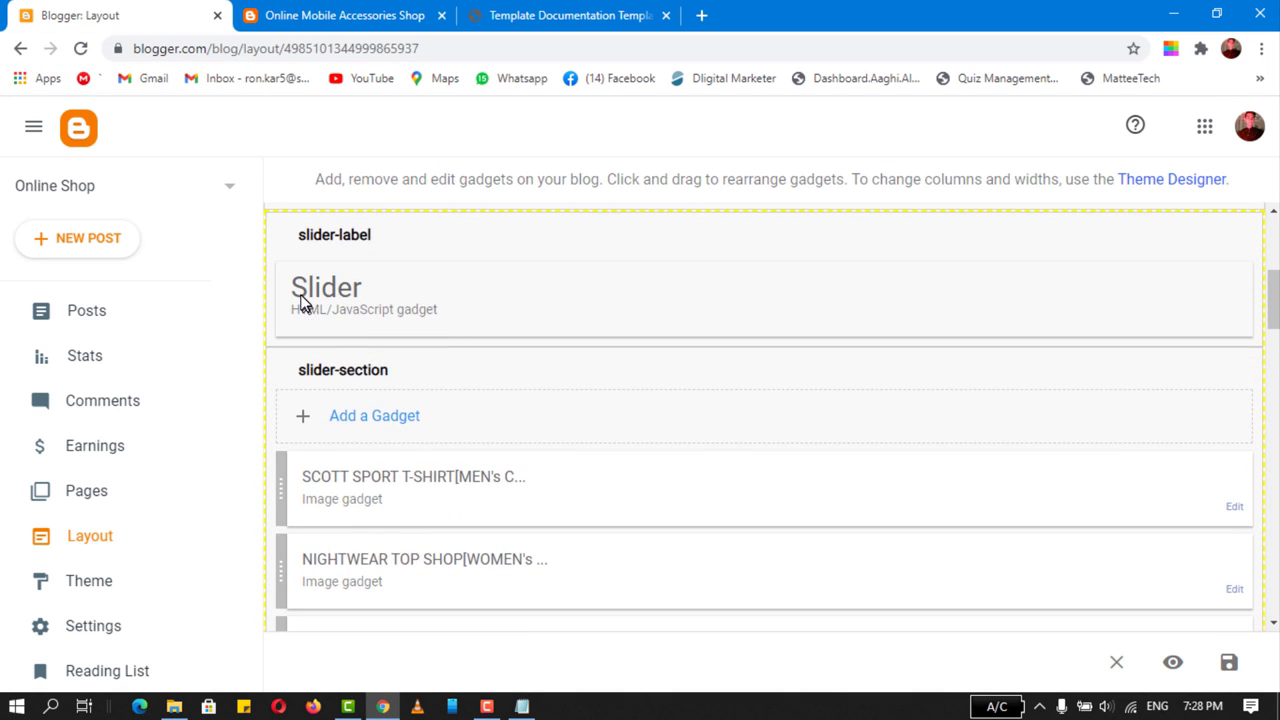
scroll(410, 400, down, 2)
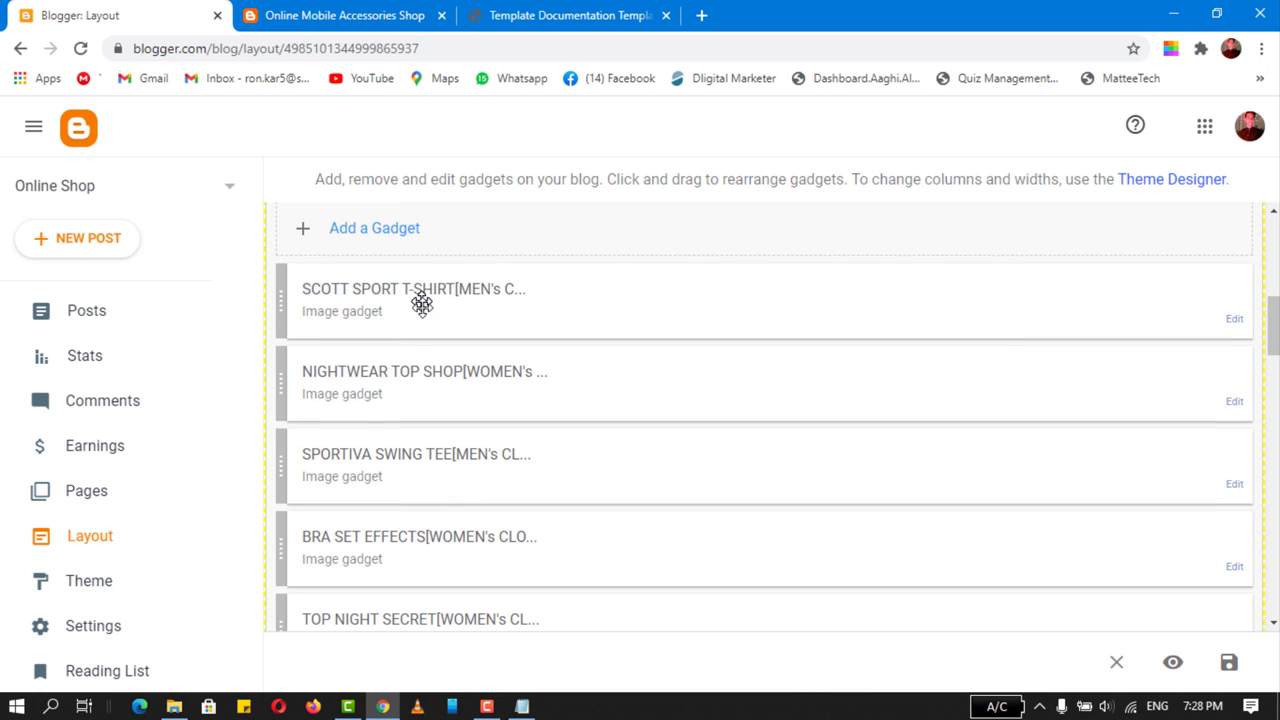
scroll(432, 445, down, 2)
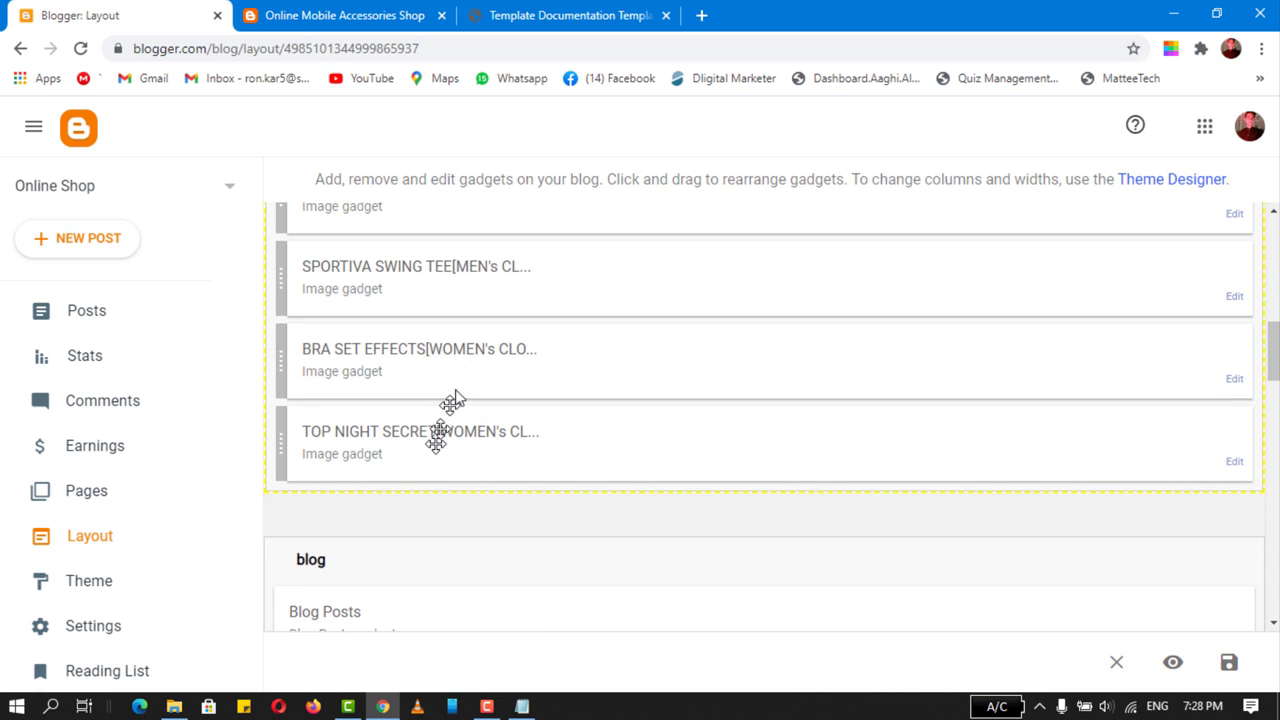
scroll(560, 450, up, 1)
scroll(610, 467, up, 1)
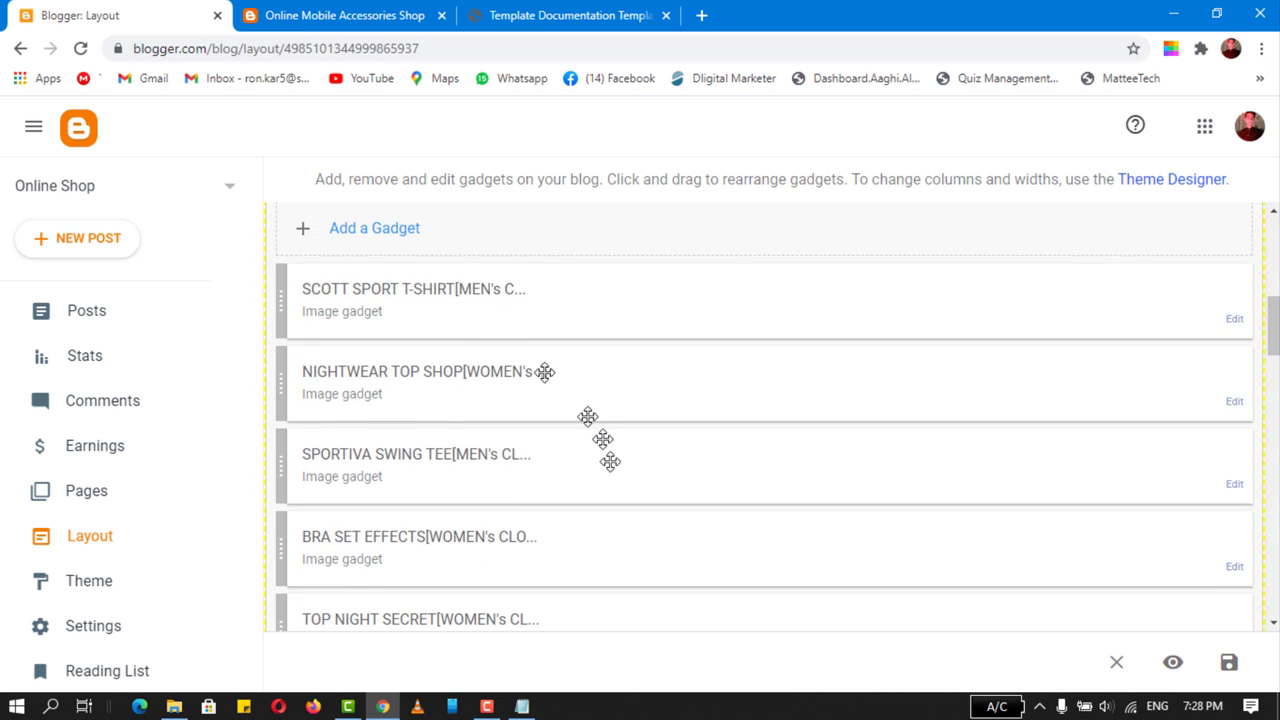
- Open the SCOTT SPORT T-SHIRT image gadget and set its caption to This is Short Description Of the Product
click(1235, 320)
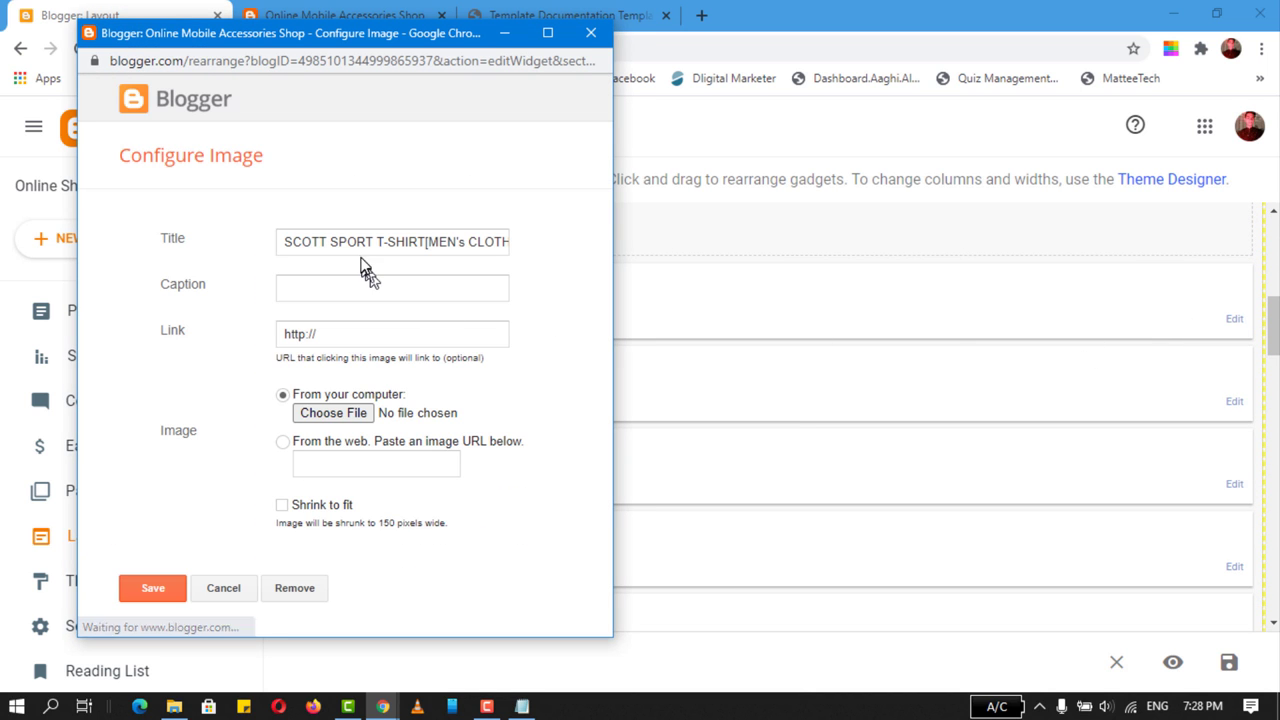
click(428, 242)
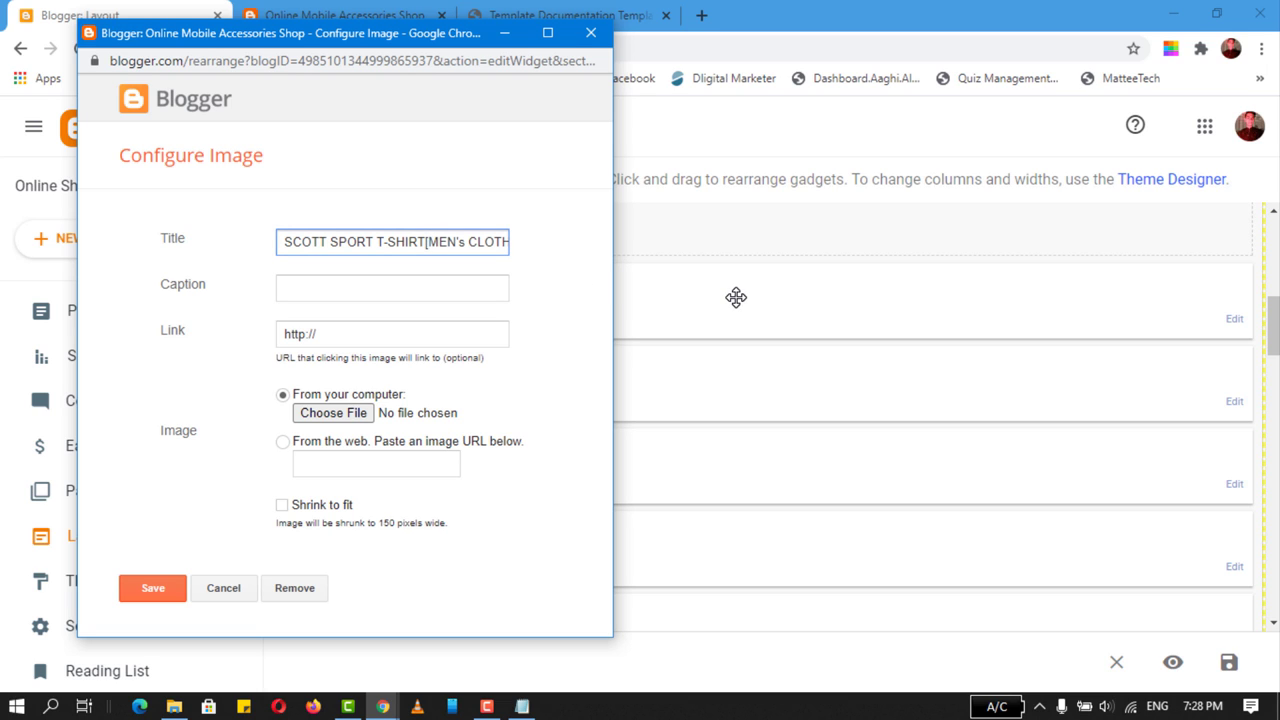
key(End)
text(])
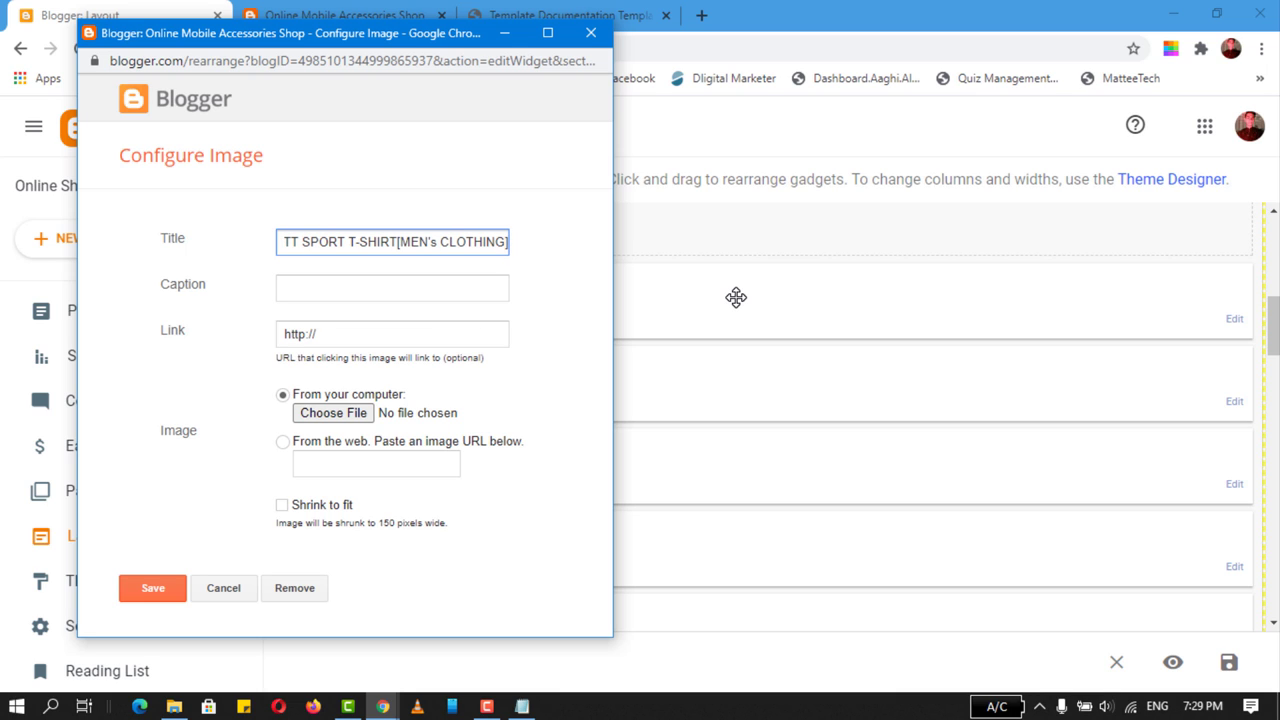
click(337, 290)
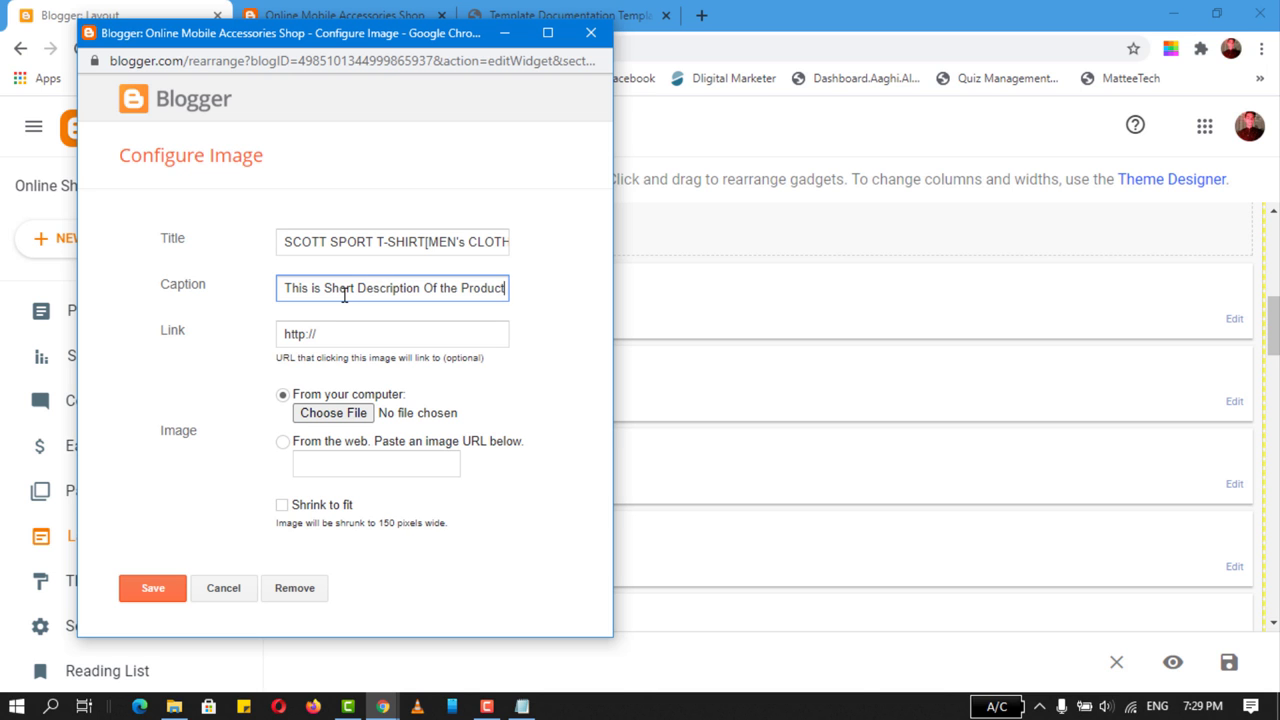
- Upload slider-01.png from the images/slider folder to the SCOTT SPORT T-SHIRT gadget
click(328, 415)
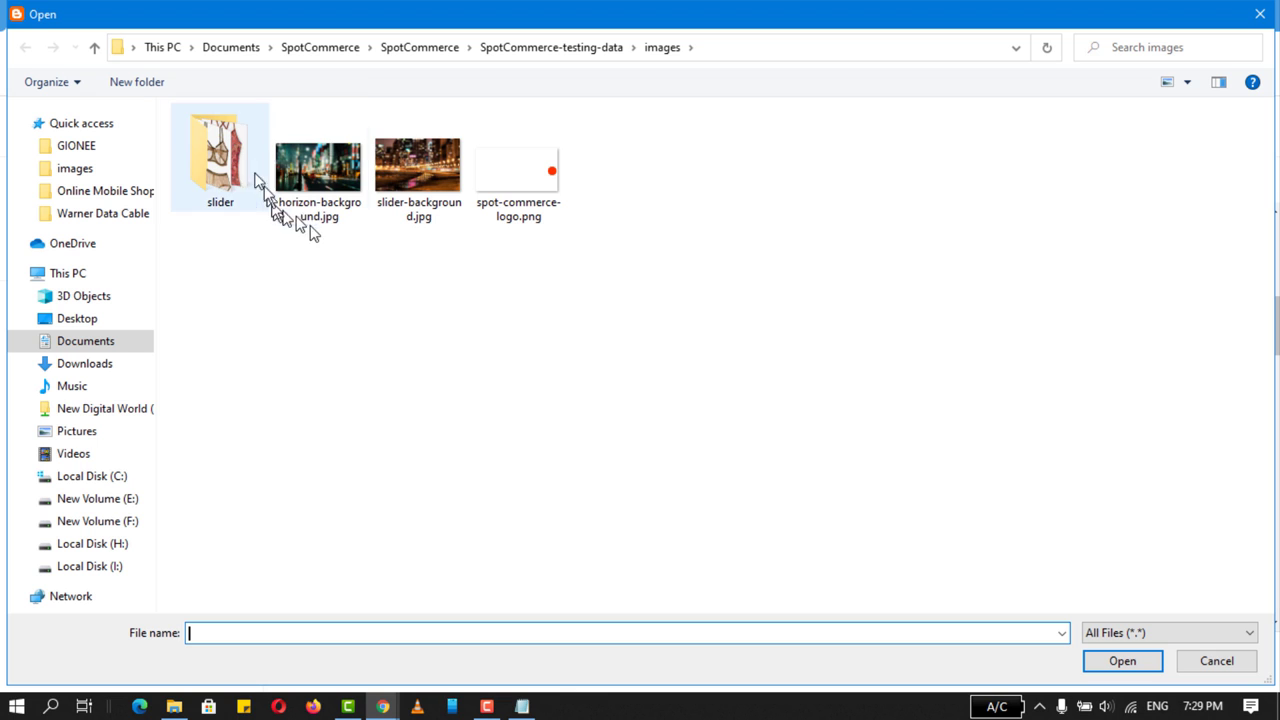
double_click(220, 150)
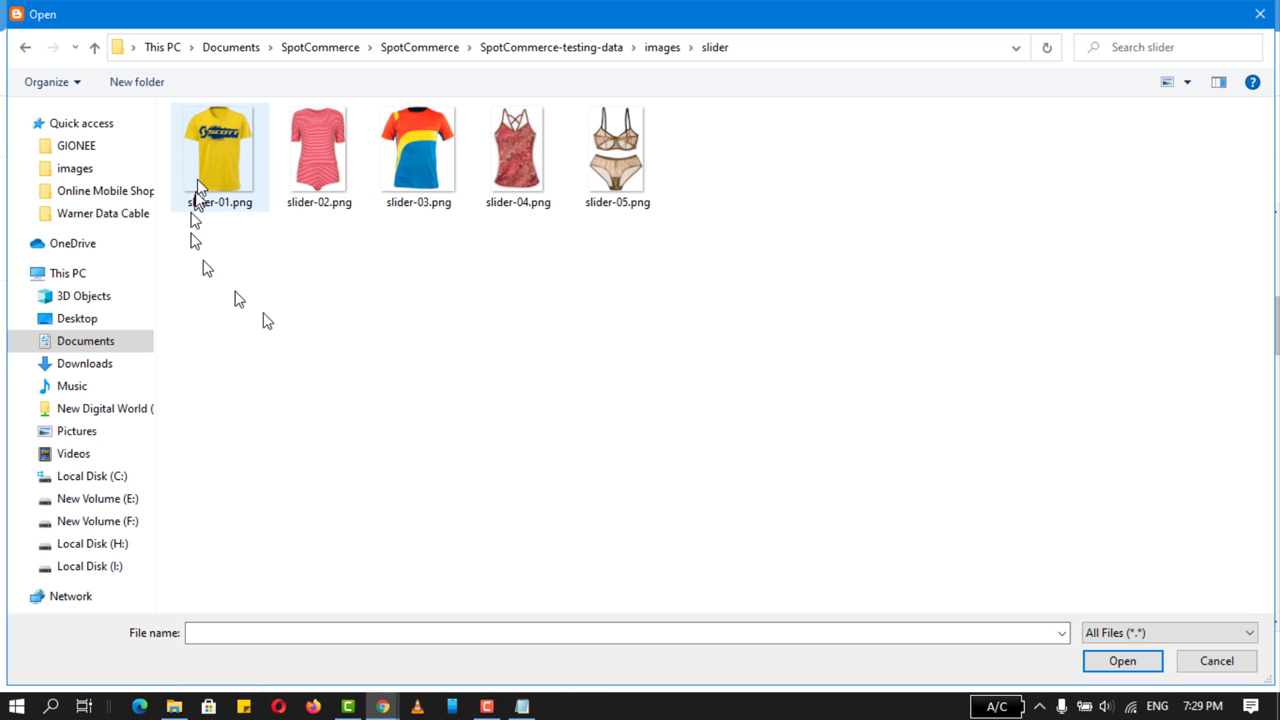
double_click(204, 159)
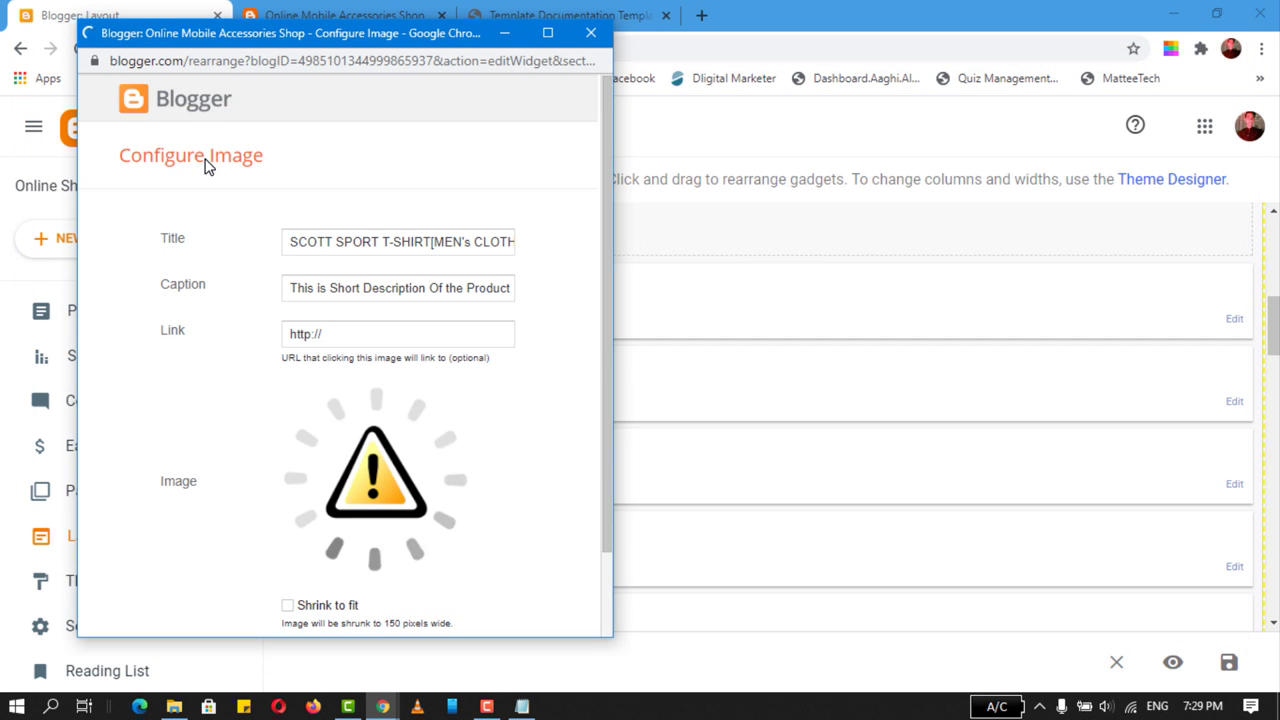
- Examine the product name and bracketed category parts of the gadget's title, and dismiss the Skype notification
click(426, 242)
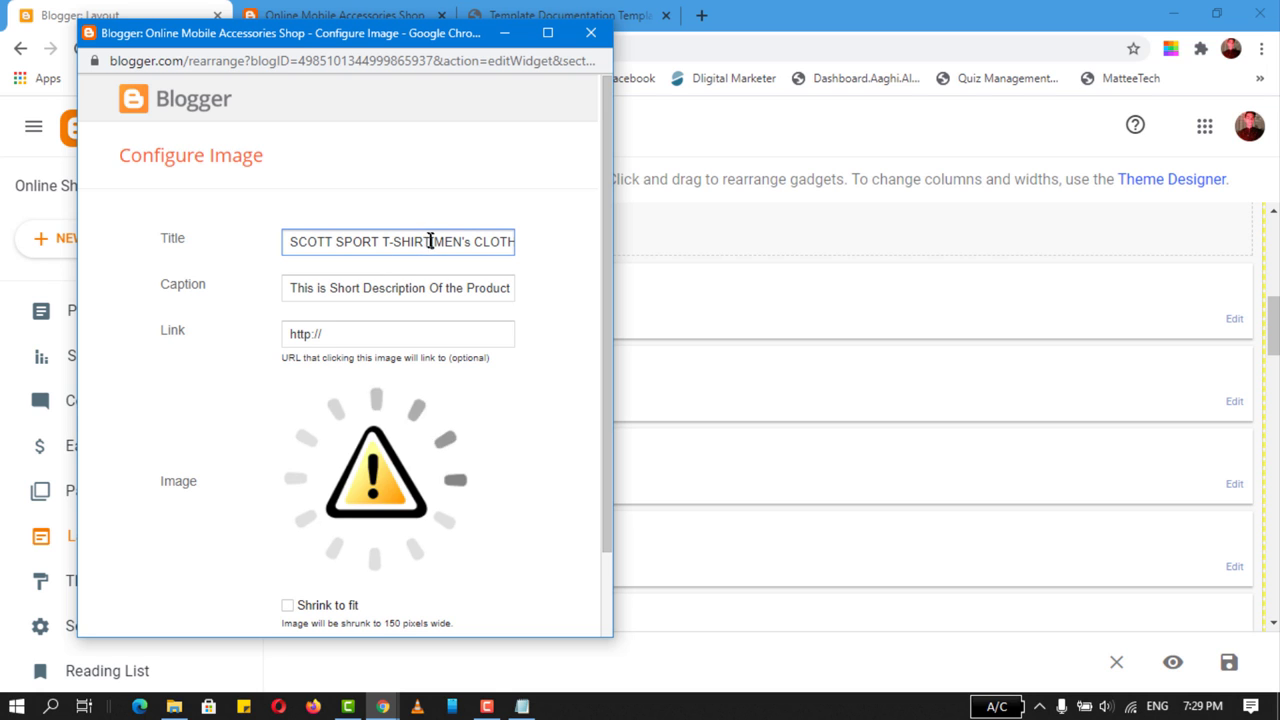
drag(430, 242, 286, 243)
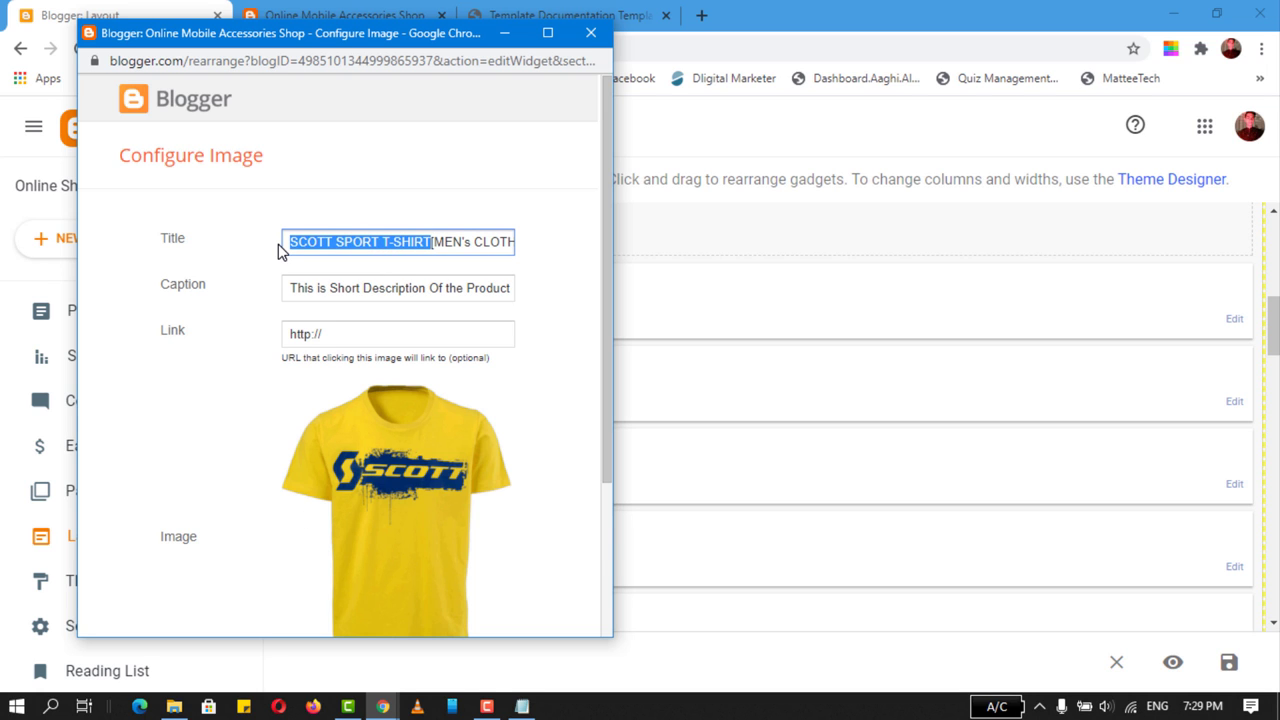
click(432, 242)
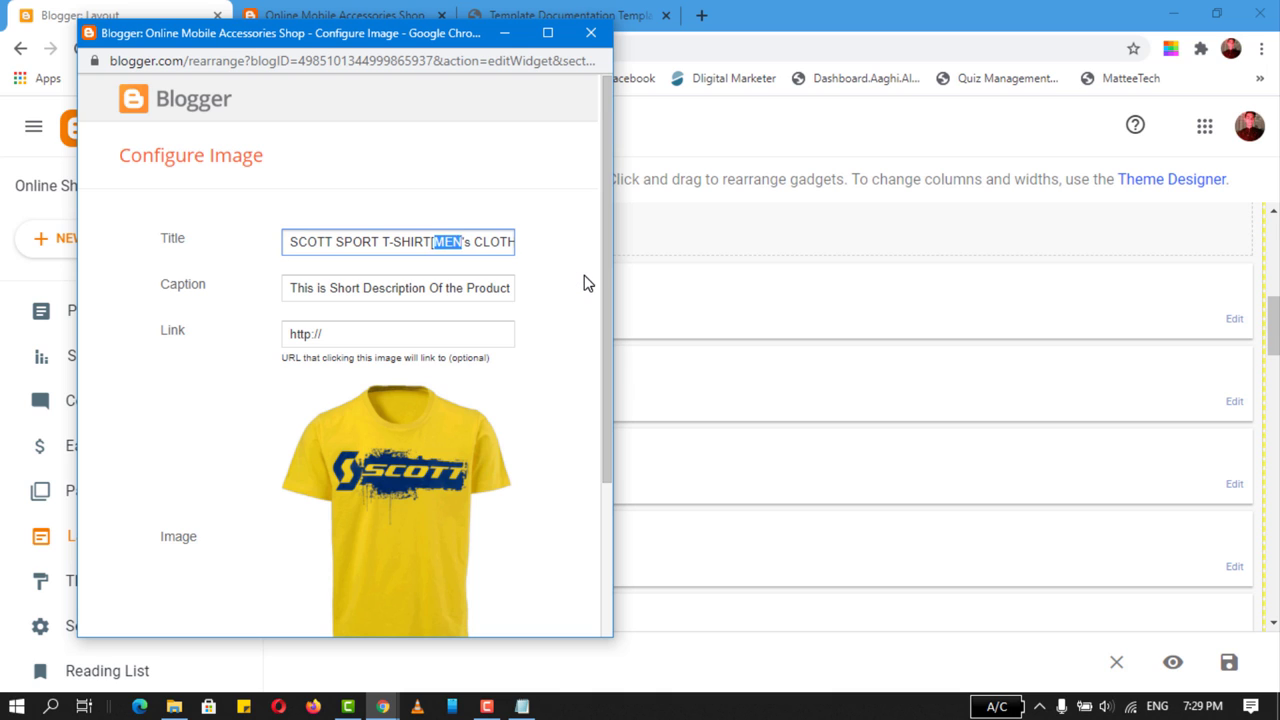
key(shift+Right)
key(shift+Right)
key(shift+Right)
key(shift+Right)
key(shift+Right)
key(shift+Right)
key(shift+Right)
key(shift+Right)
key(shift+Right)
key(shift+Right)
key(shift+Right)
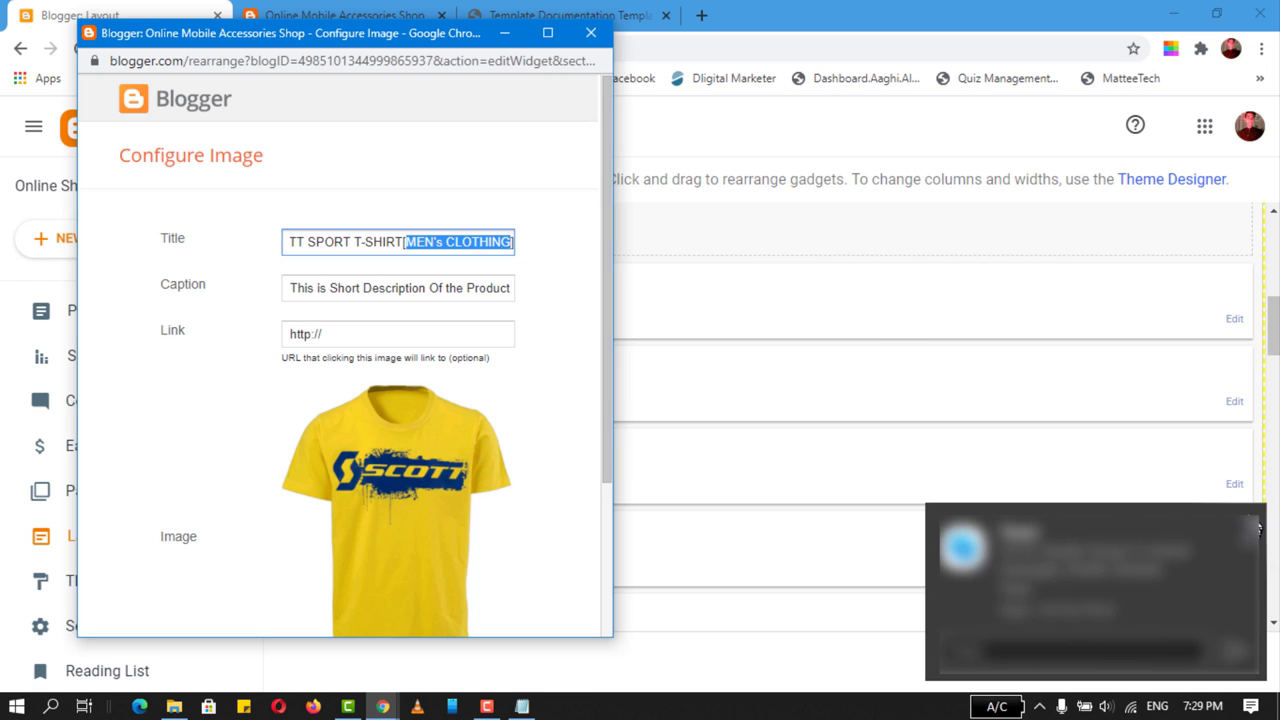
click(1256, 528)
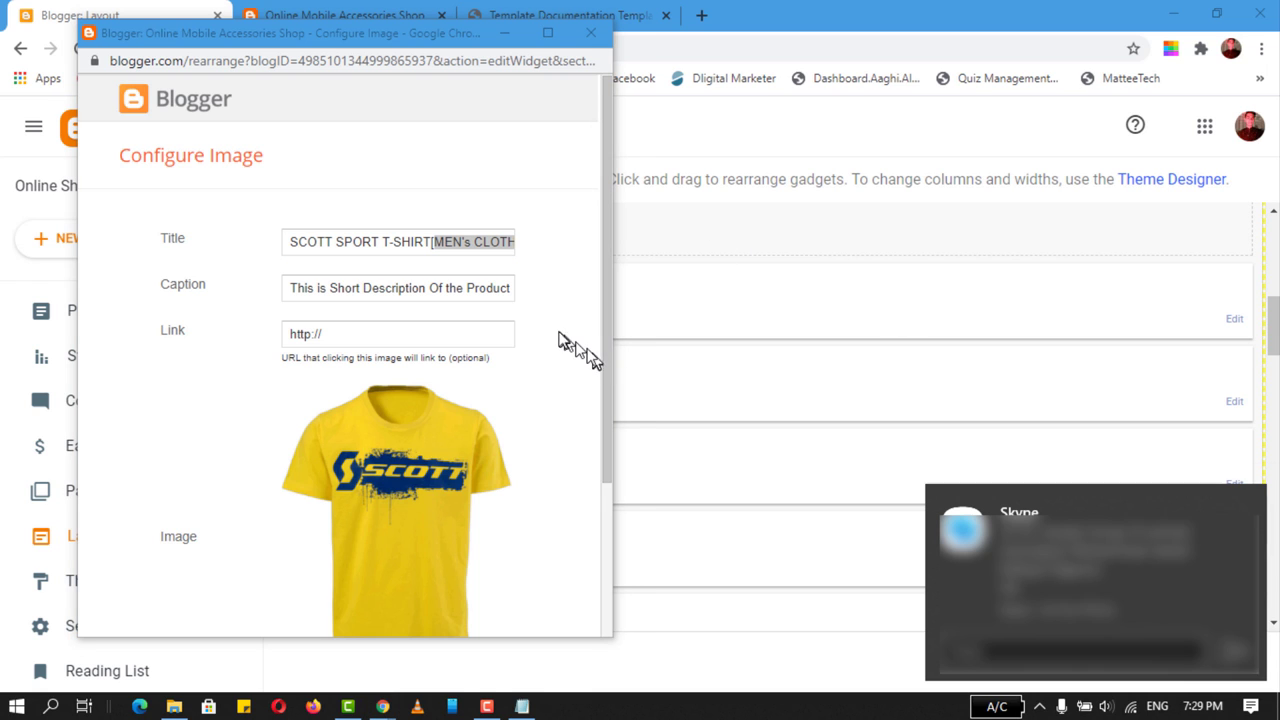
click(1245, 507)
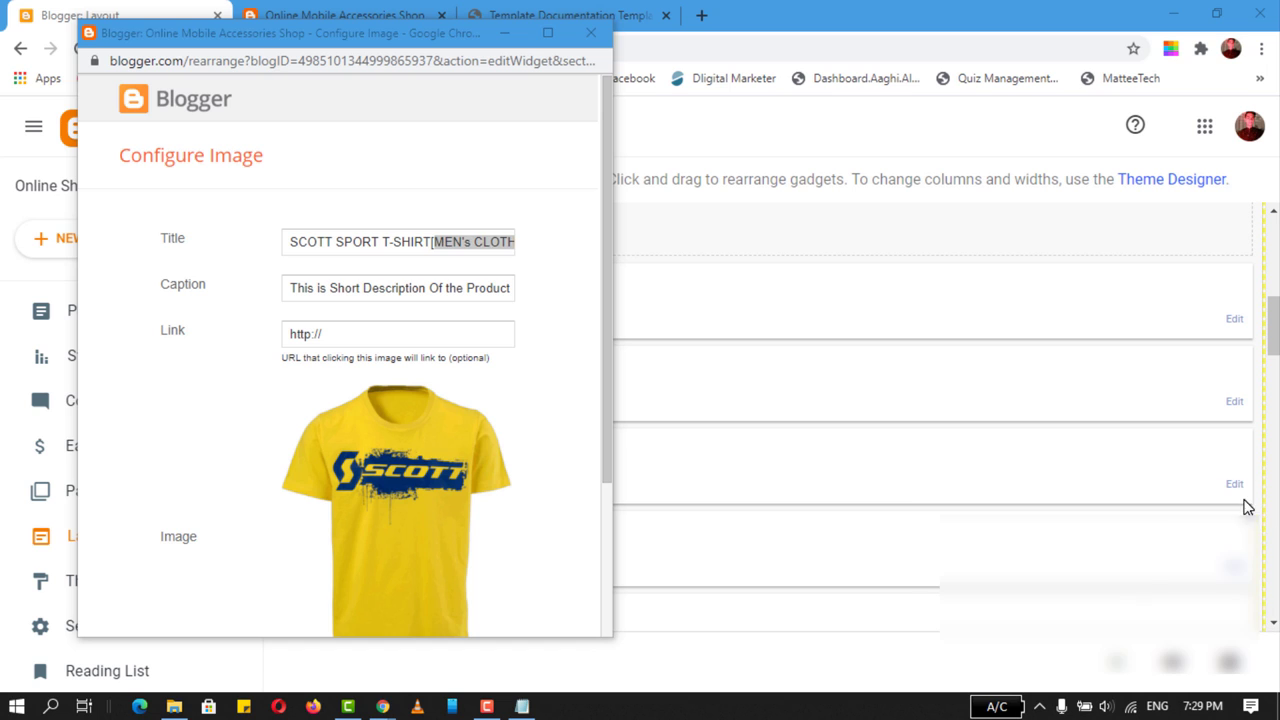
- Change the bracketed category in the title to Men's Shirt and save the SCOTT SPORT T-SHIRT gadget
click(463, 244)
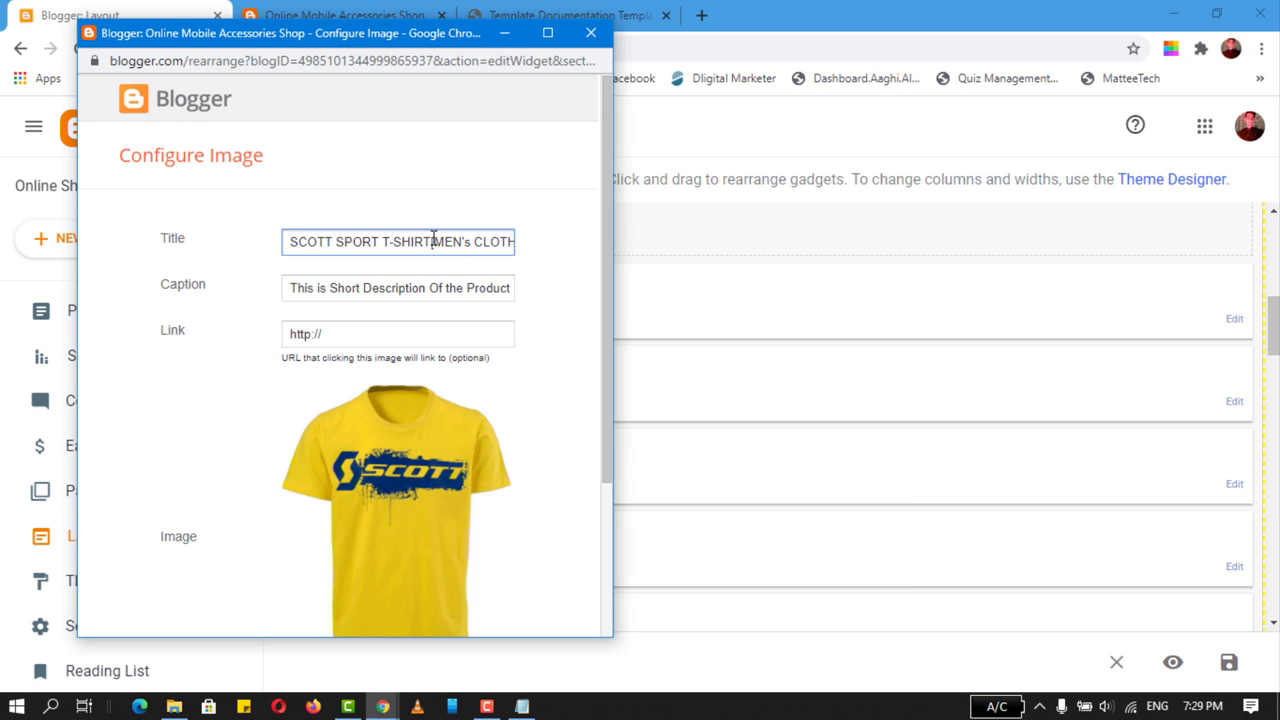
drag(452, 246, 563, 291)
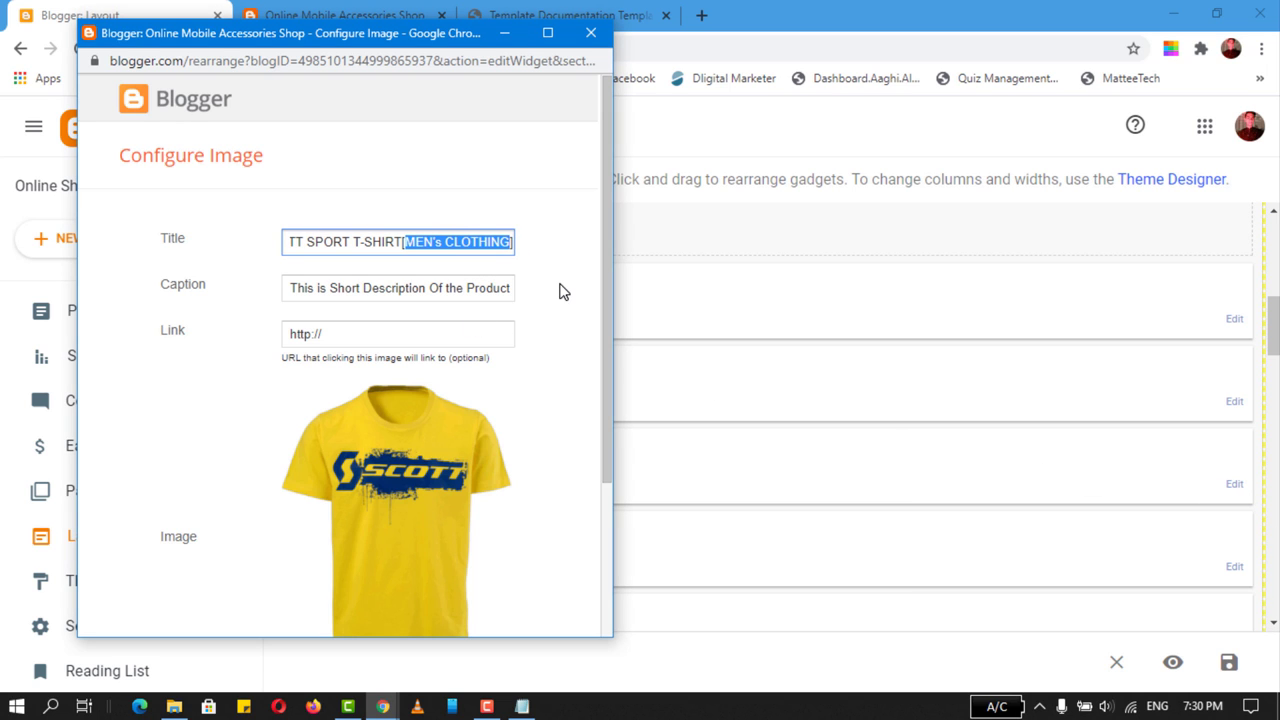
text(M)
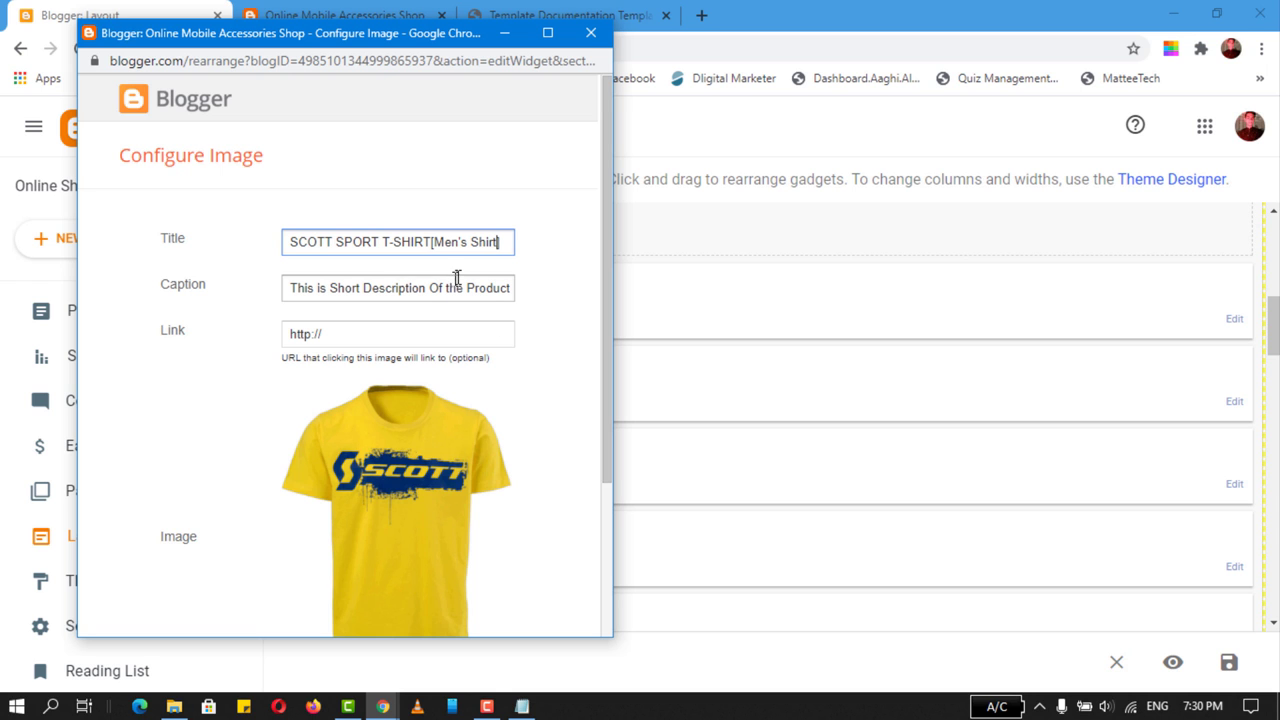
scroll(364, 395, down, 3)
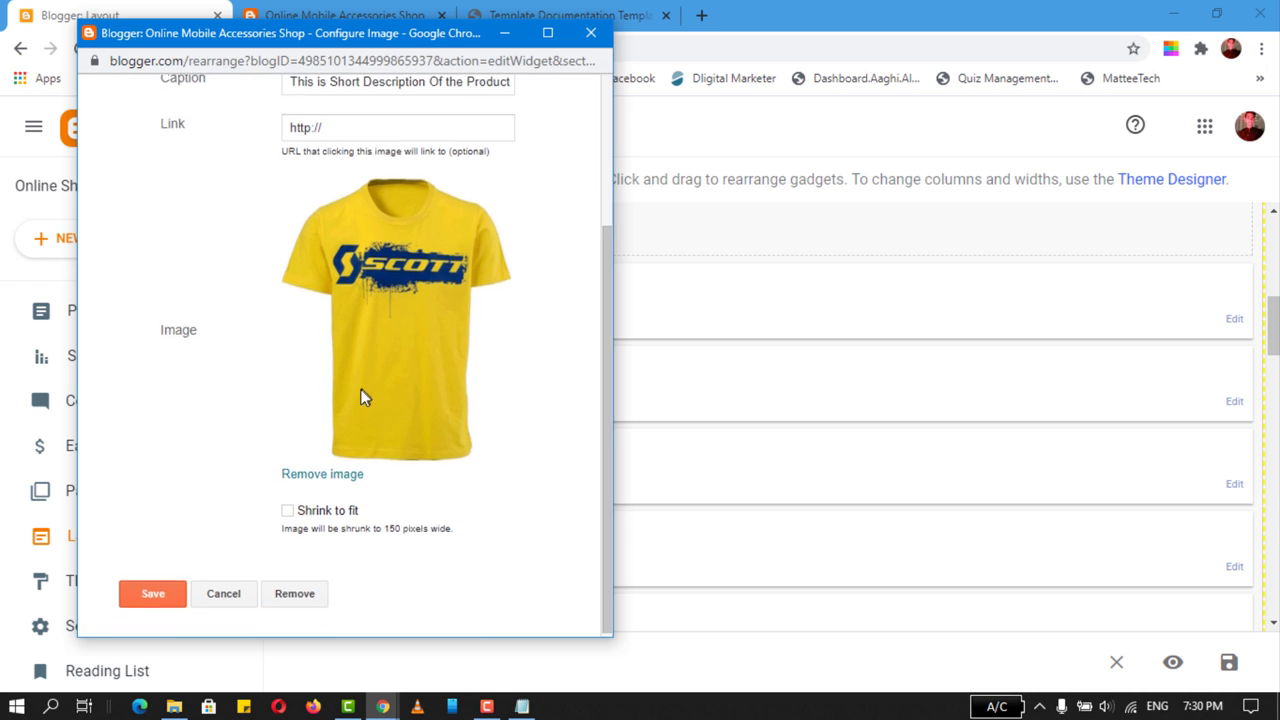
click(153, 592)
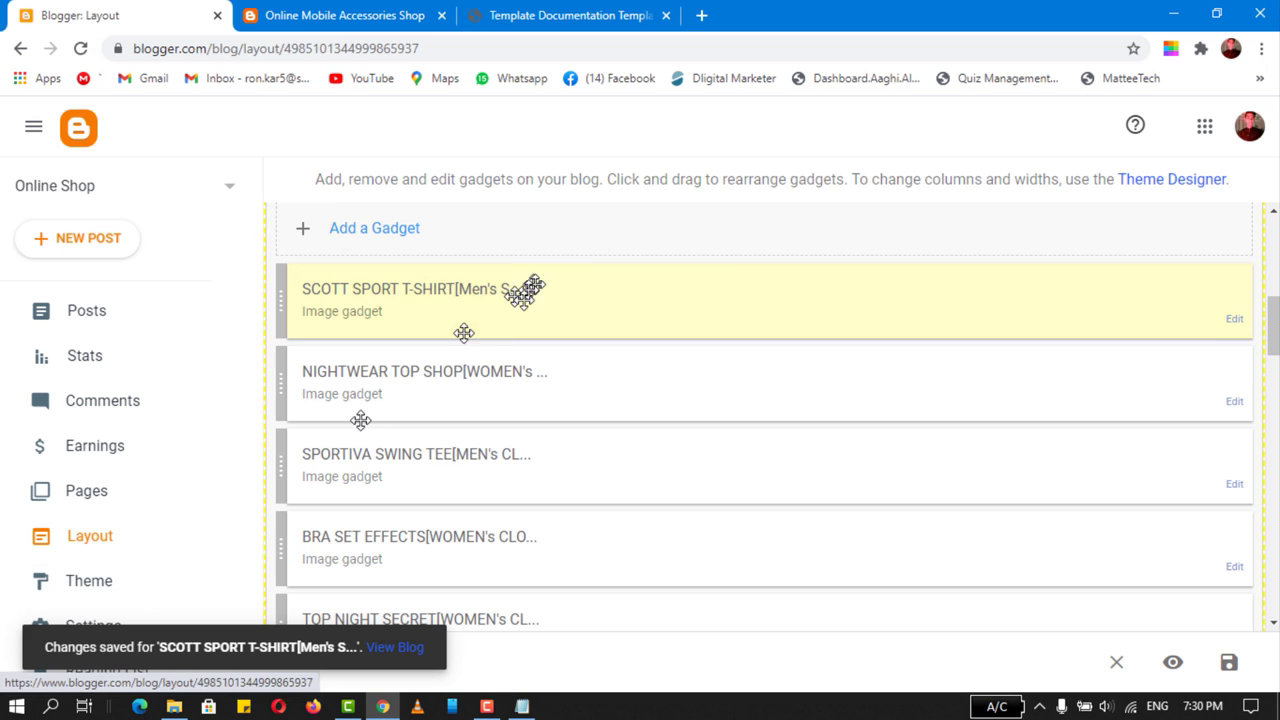
- Return to the live blog to check the slider with the edited T-shirt item
click(320, 15)
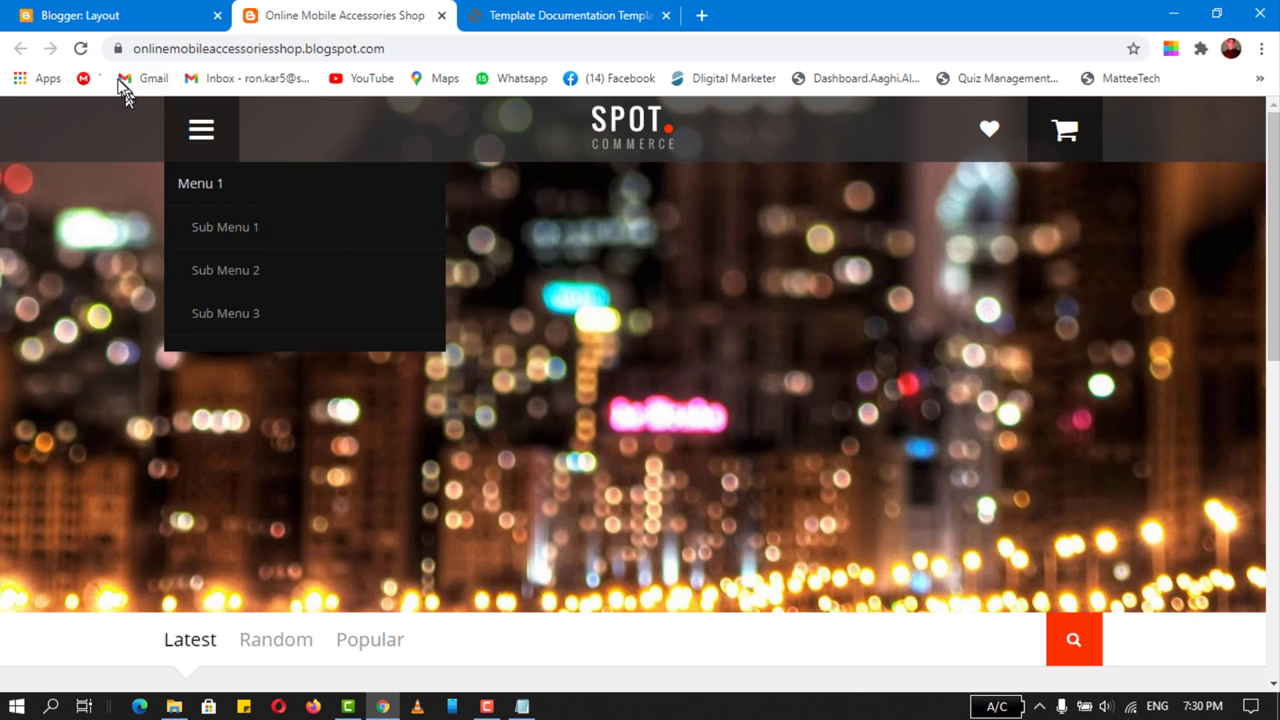
- Reload the live blog and place the SCOTT SPORT T-SHIRT gadget's settings beside its slide for comparison
click(81, 48)
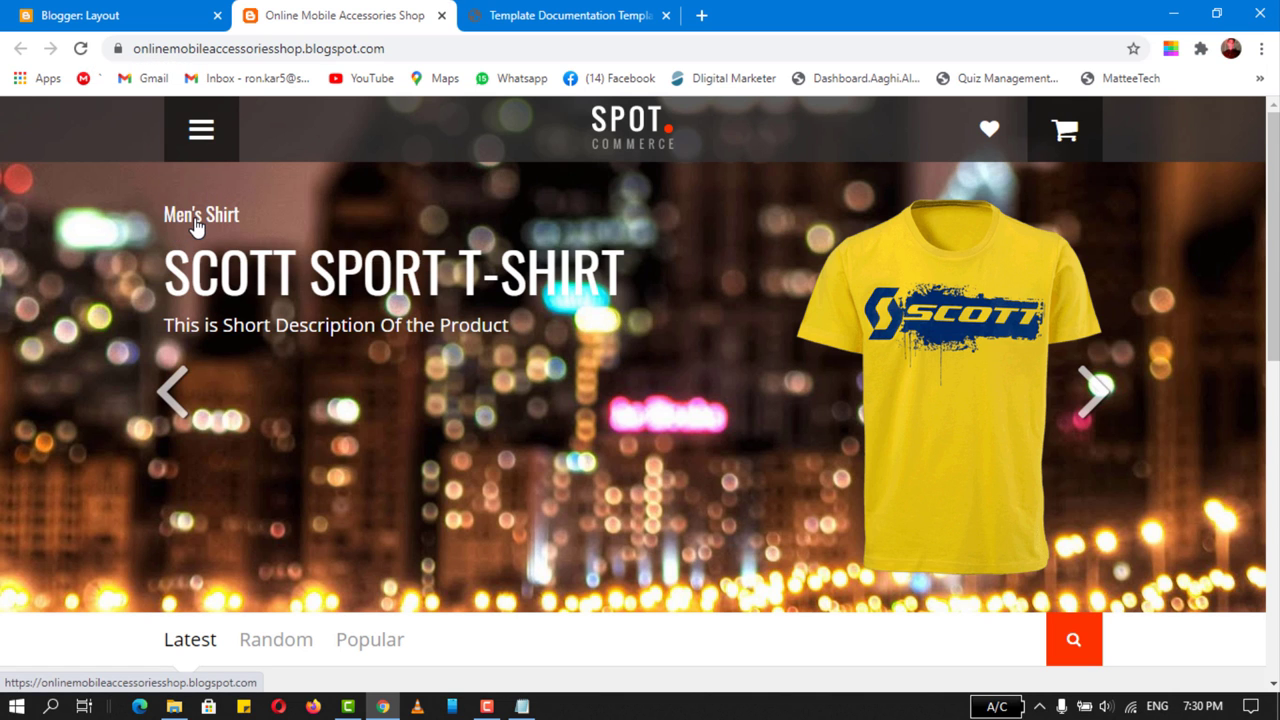
click(123, 25)
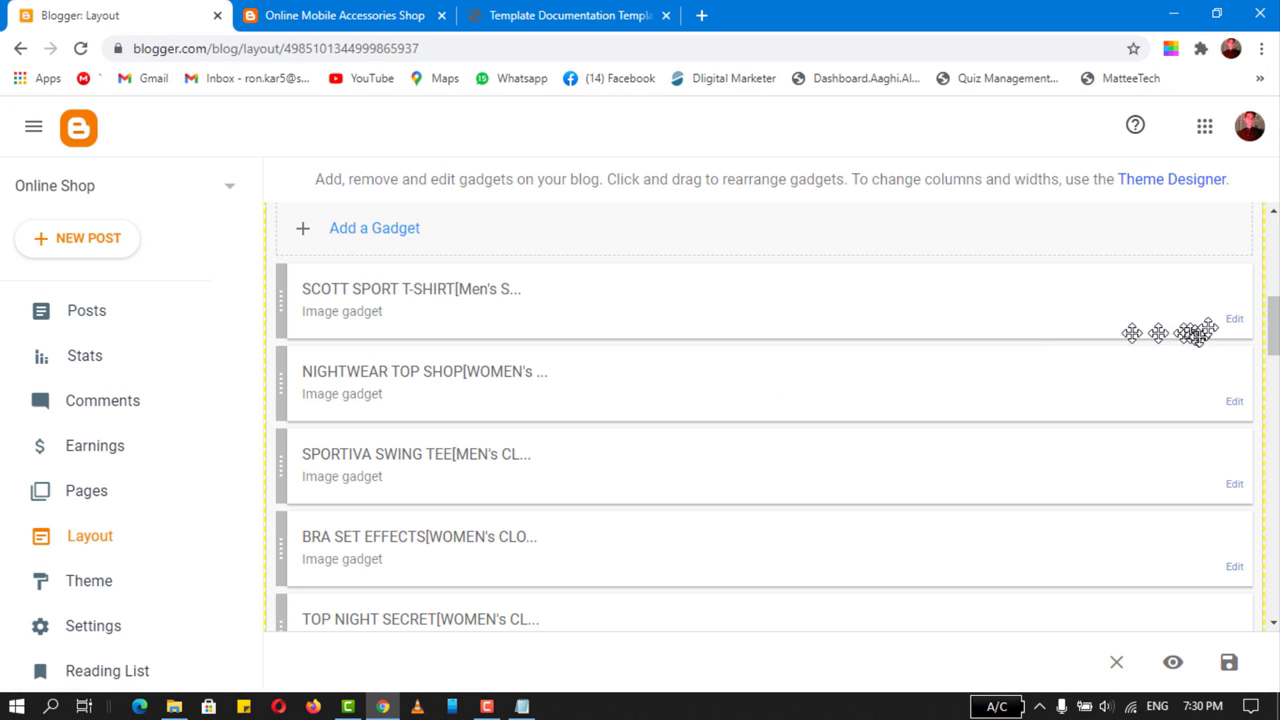
click(1234, 318)
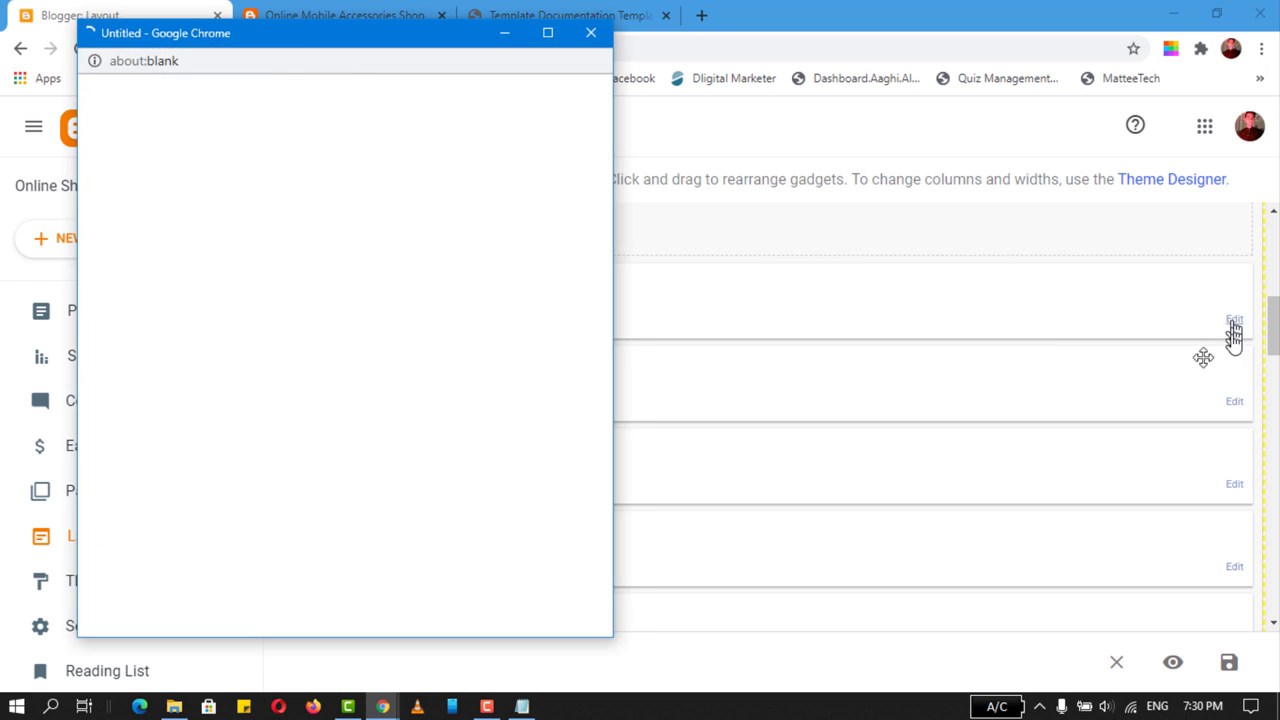
click(325, 15)
key(alt+Tab)
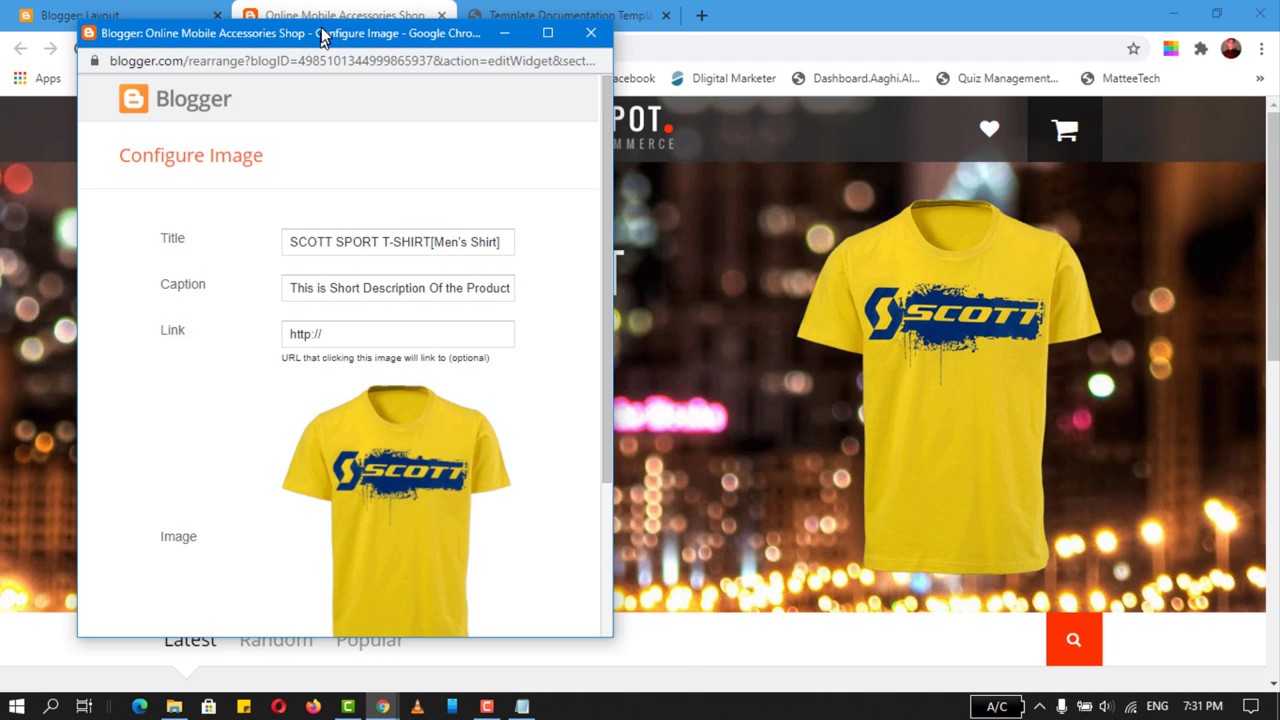
drag(322, 35, 1022, 141)
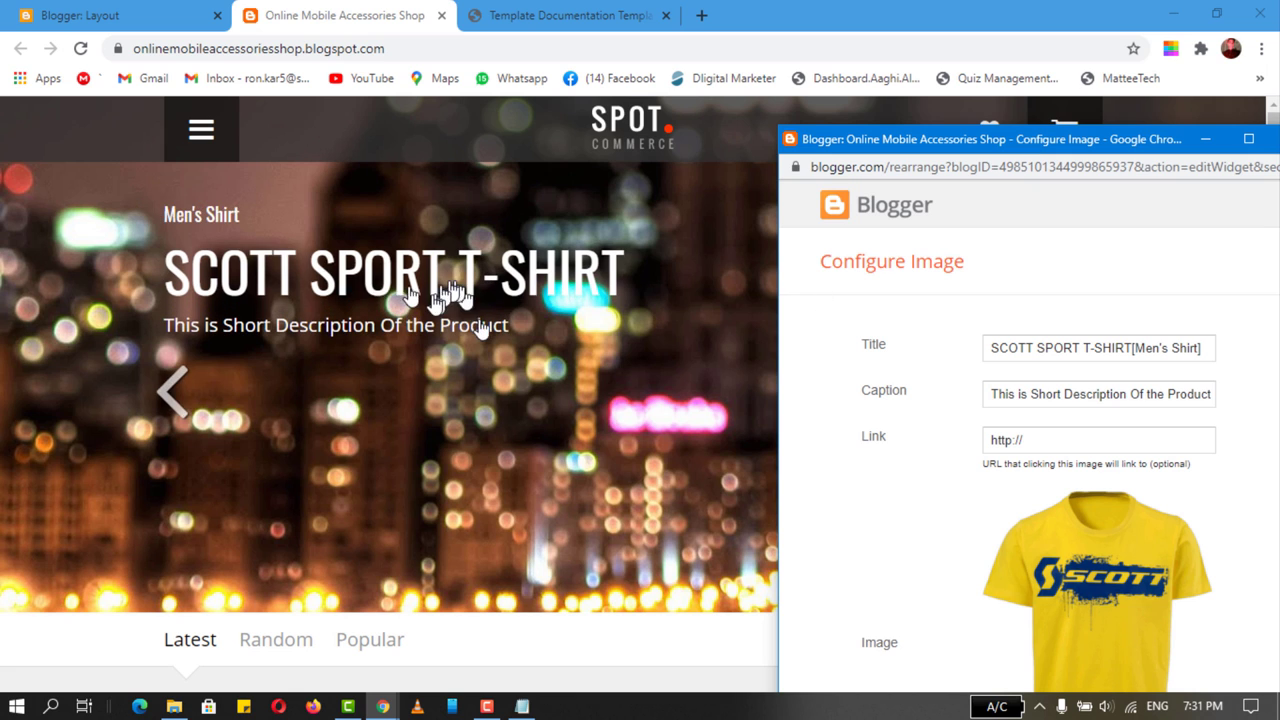
- Compare the gadget's title, caption, link and image settings with the T-shirt slide on the live blog
click(1135, 350)
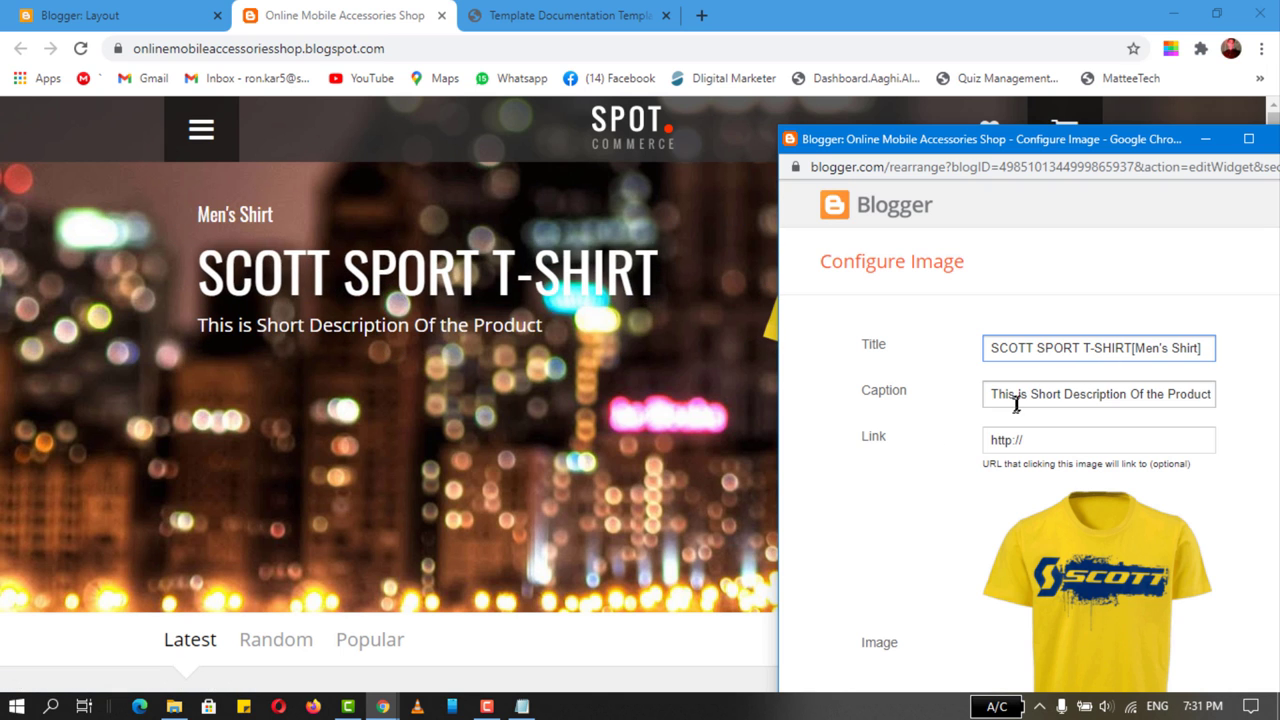
drag(993, 401, 1234, 411)
scroll(1234, 411, down, 2)
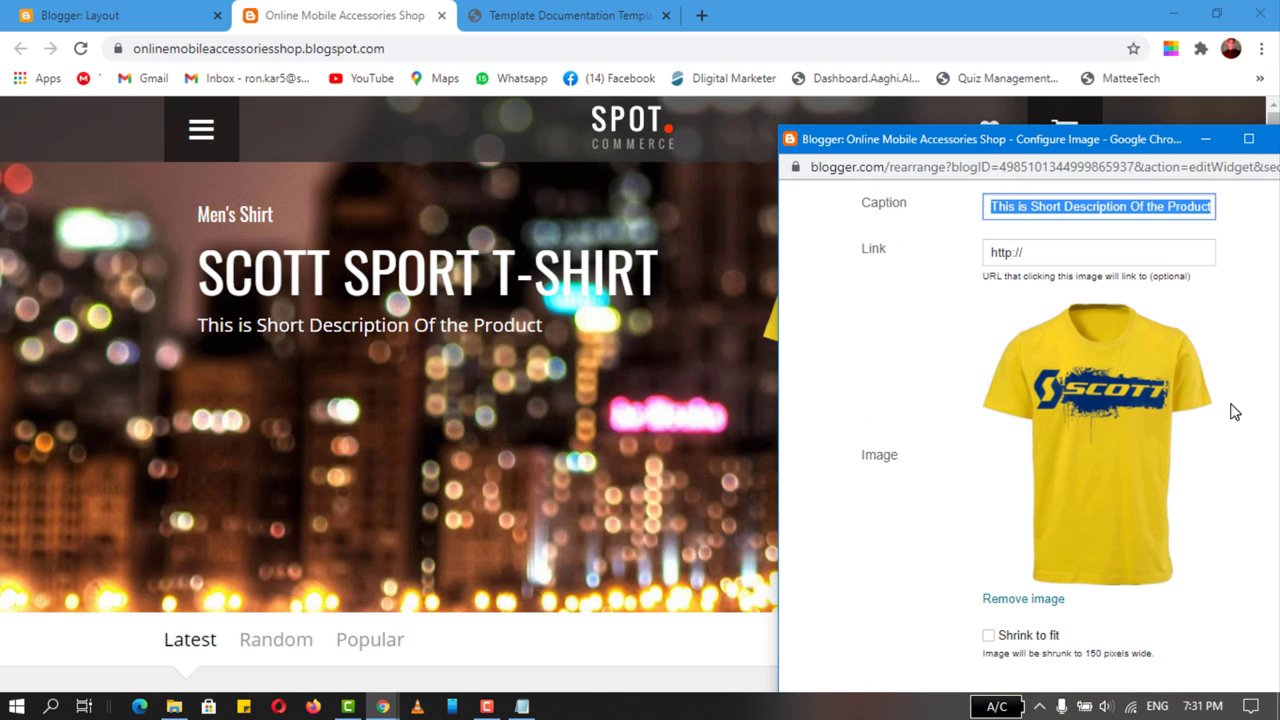
click(1037, 251)
drag(1037, 251, 957, 263)
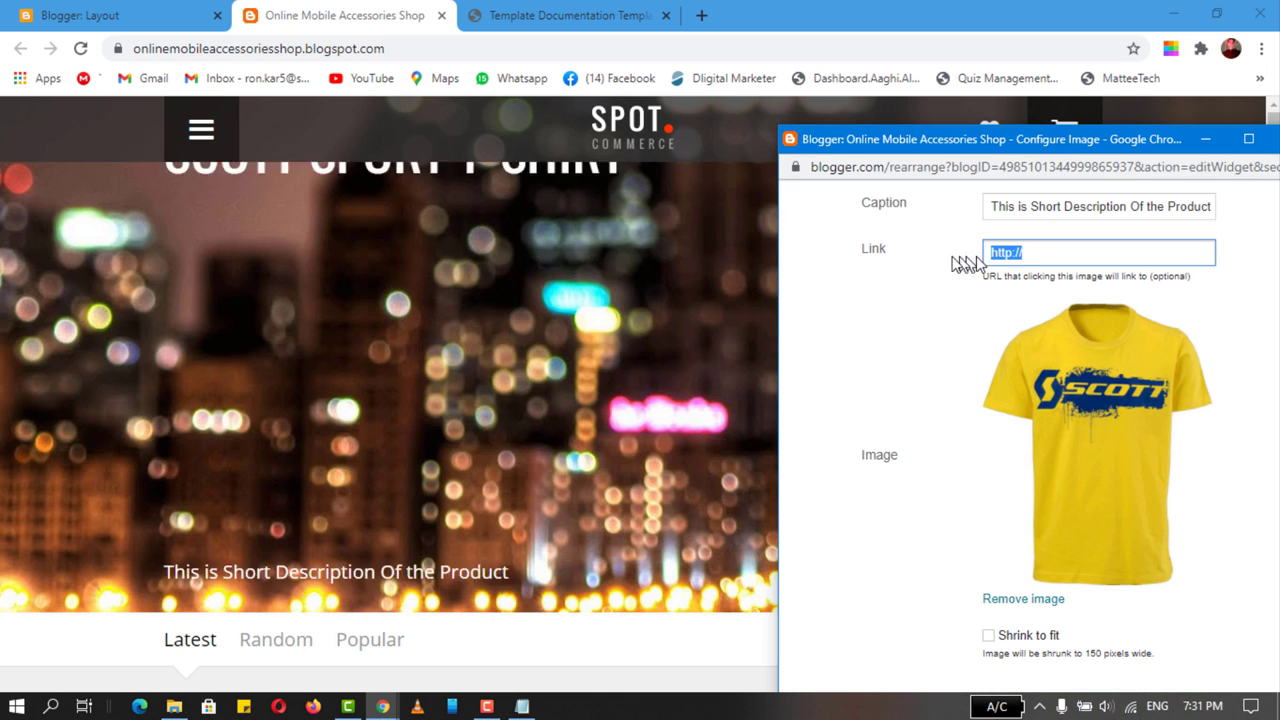
click(1093, 400)
scroll(1112, 432, down, 1)
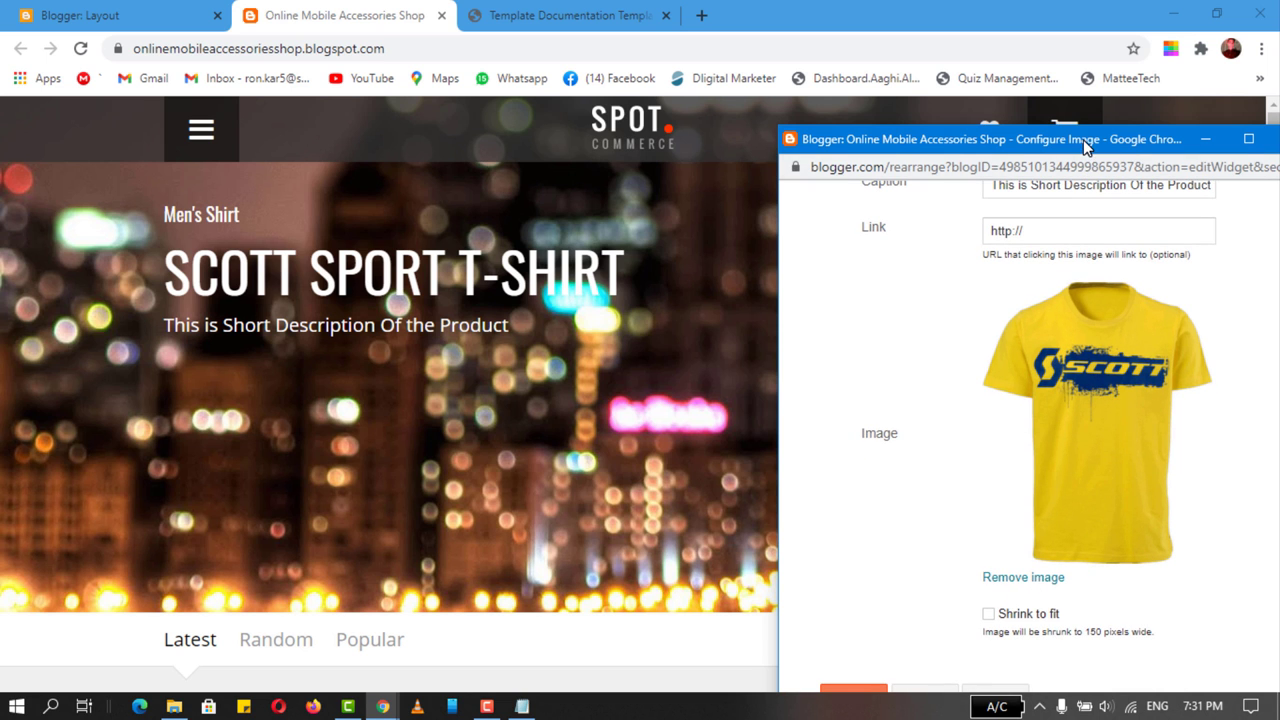
- Save the SCOTT SPORT T-SHIRT image gadget
drag(1085, 145, 460, 166)
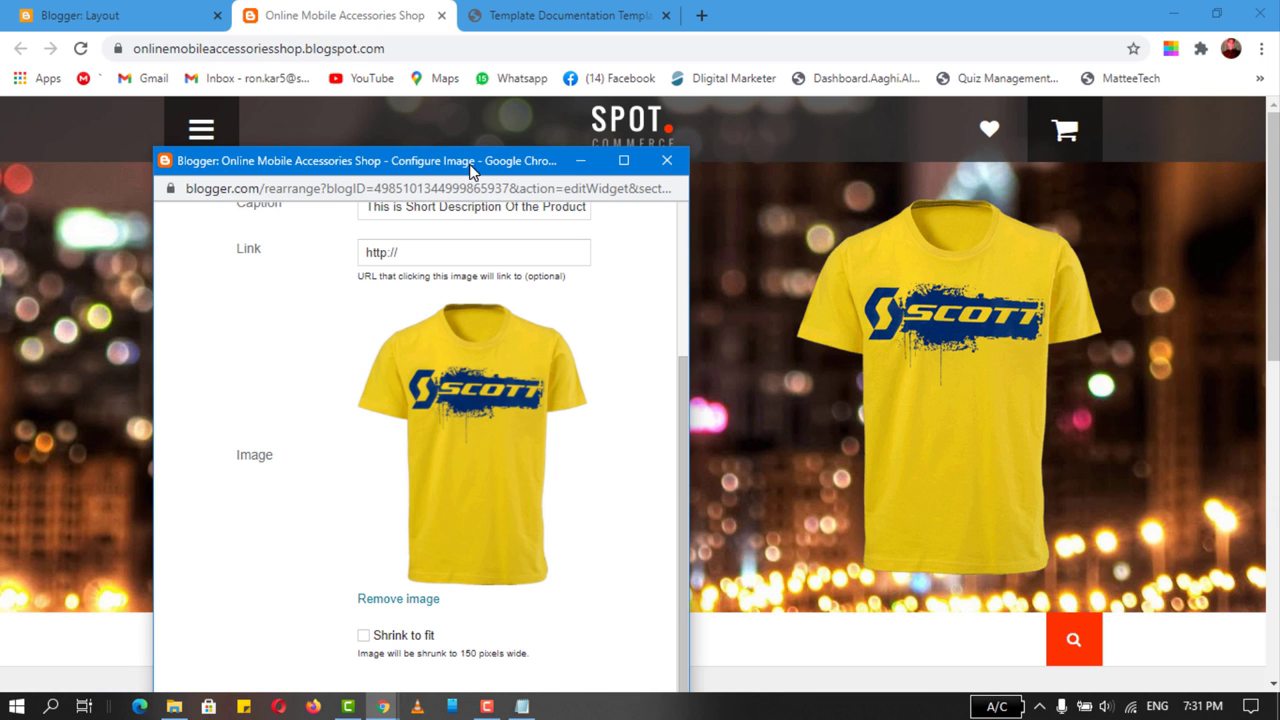
drag(472, 170, 548, 43)
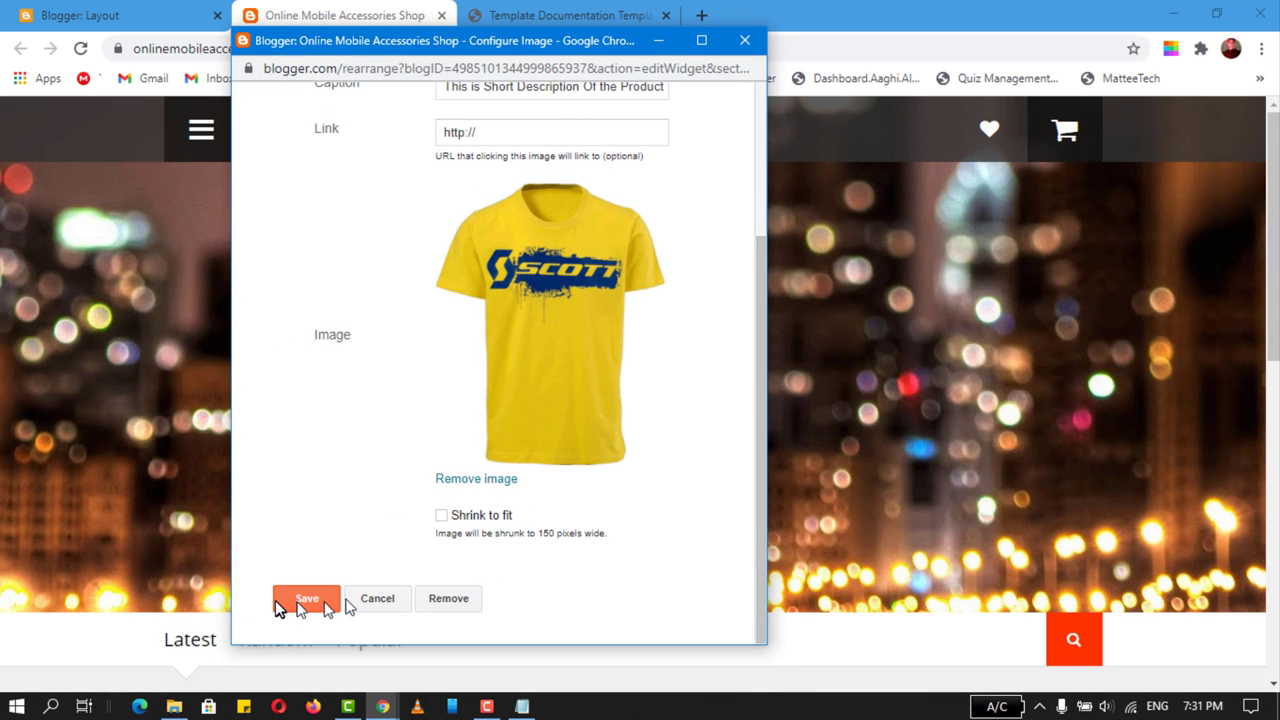
click(310, 598)
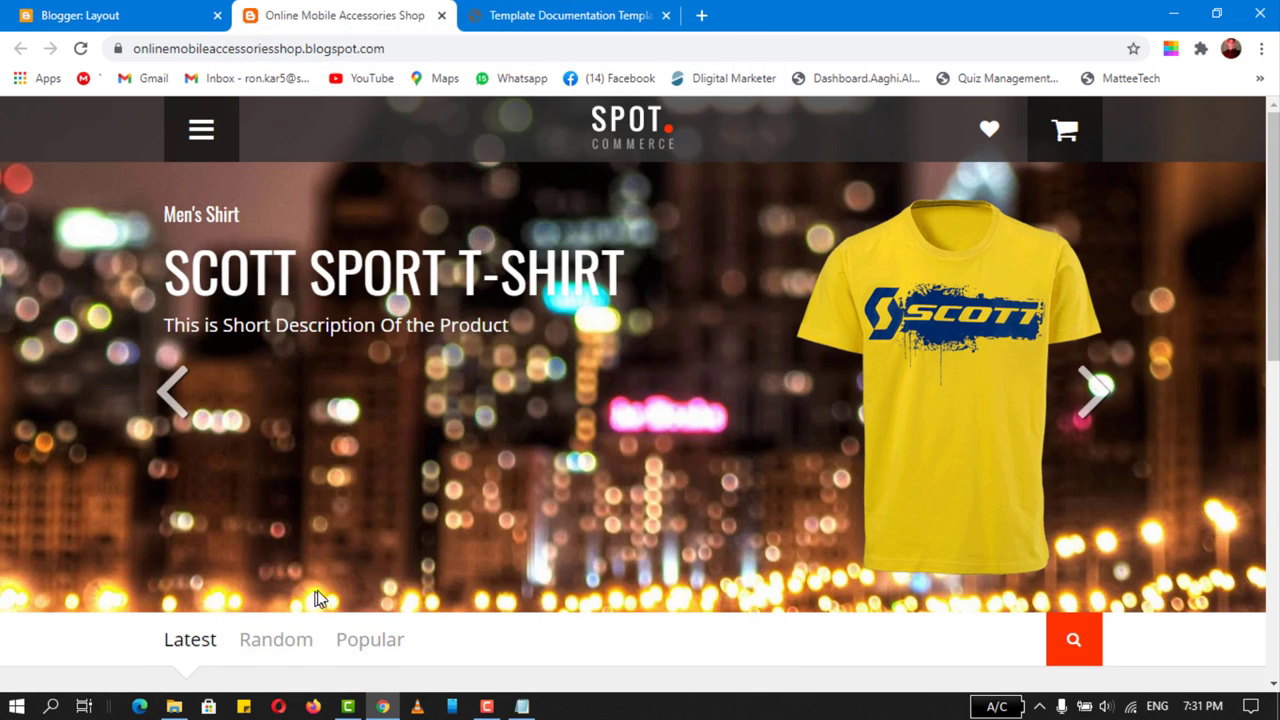
- Upload slider-04.png from the computer as the image of the NIGHTWEAR TOP SHOP gadget in the Blogger layout
click(134, 12)
scroll(643, 406, down, 3)
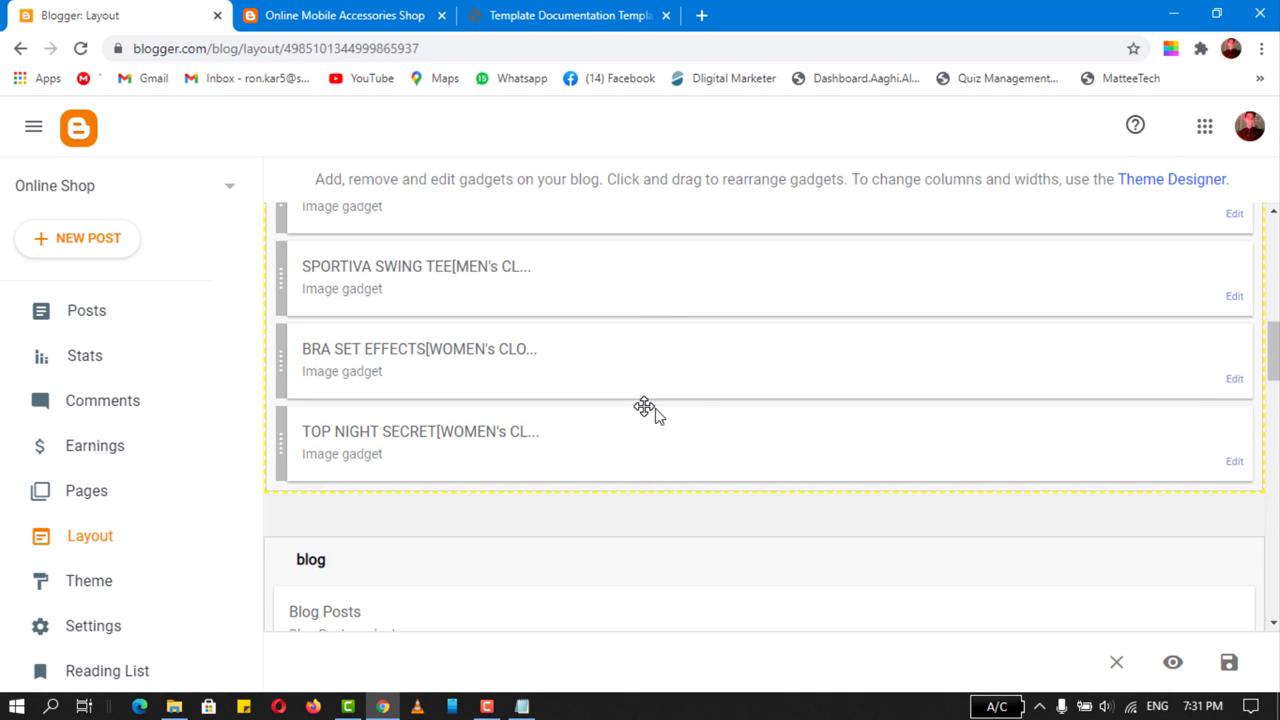
scroll(862, 437, up, 2)
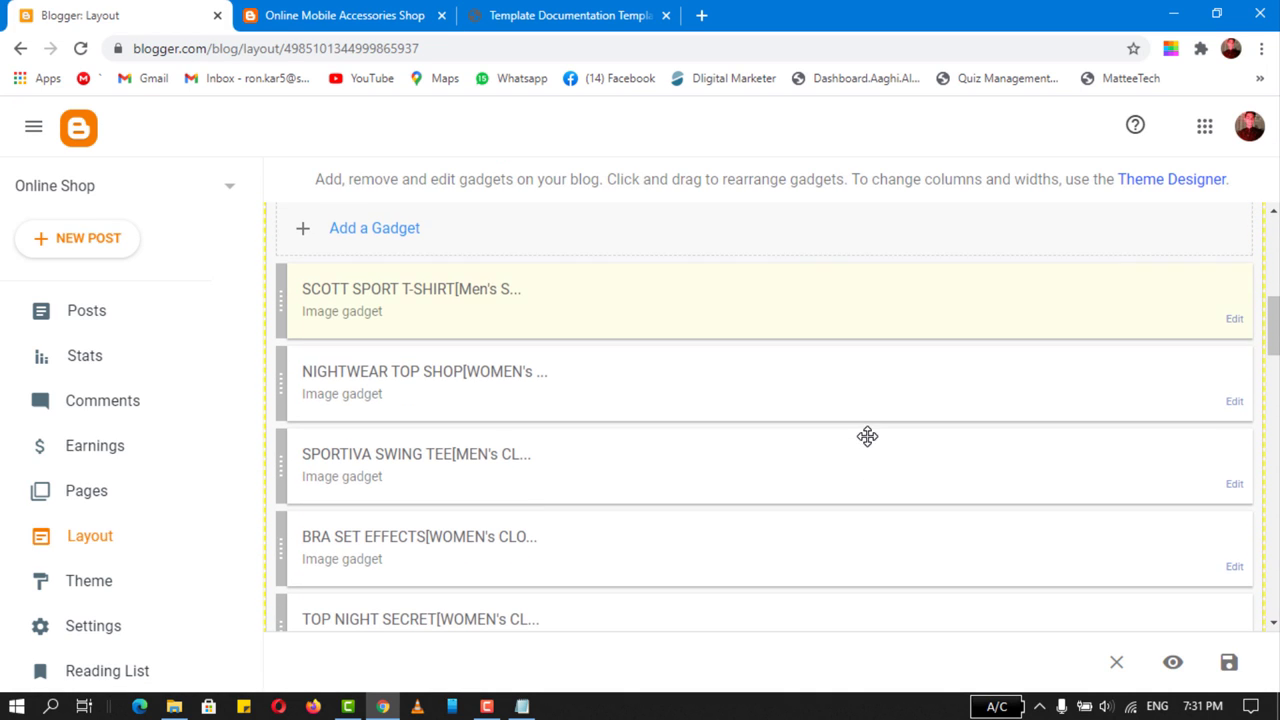
click(1234, 403)
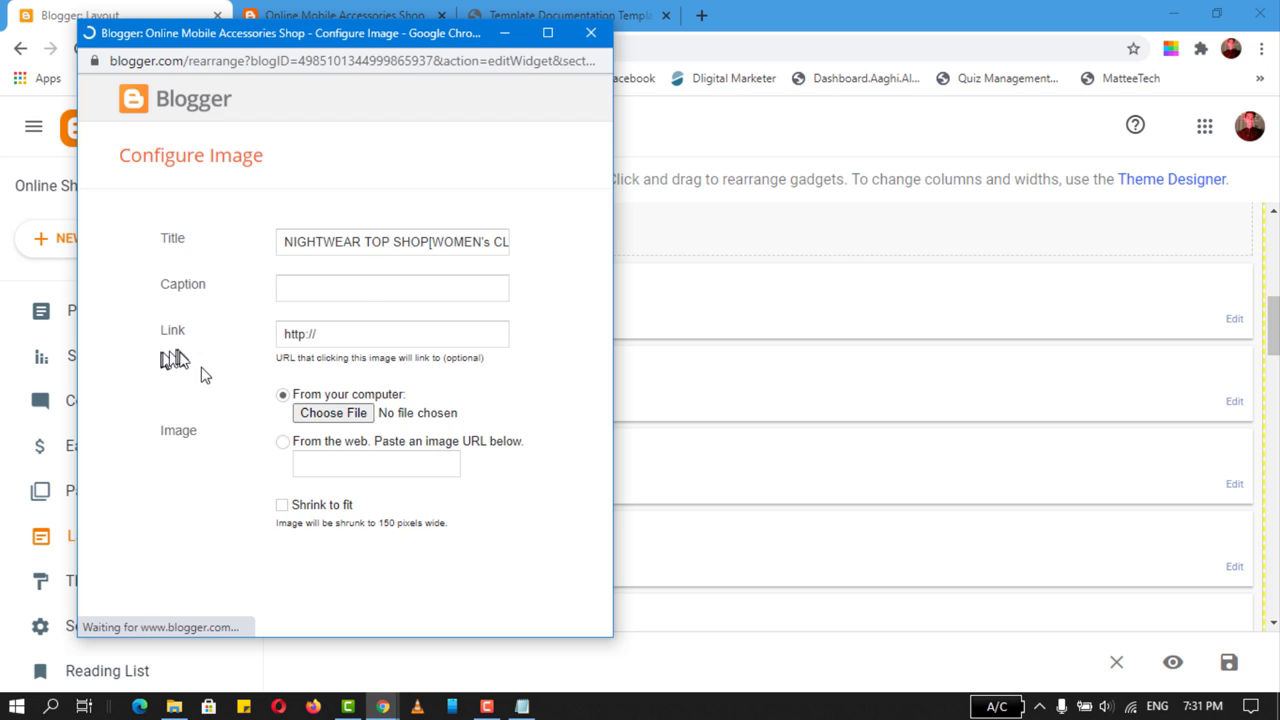
drag(422, 242, 332, 245)
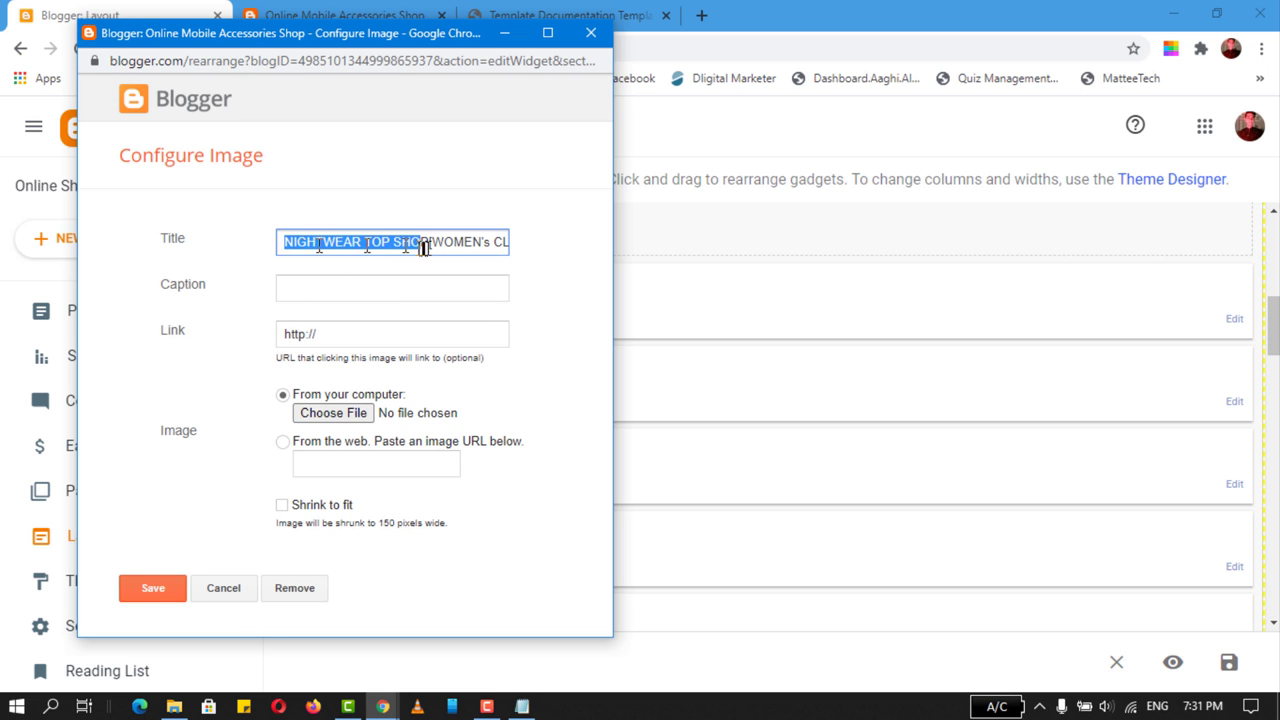
drag(424, 248, 520, 265)
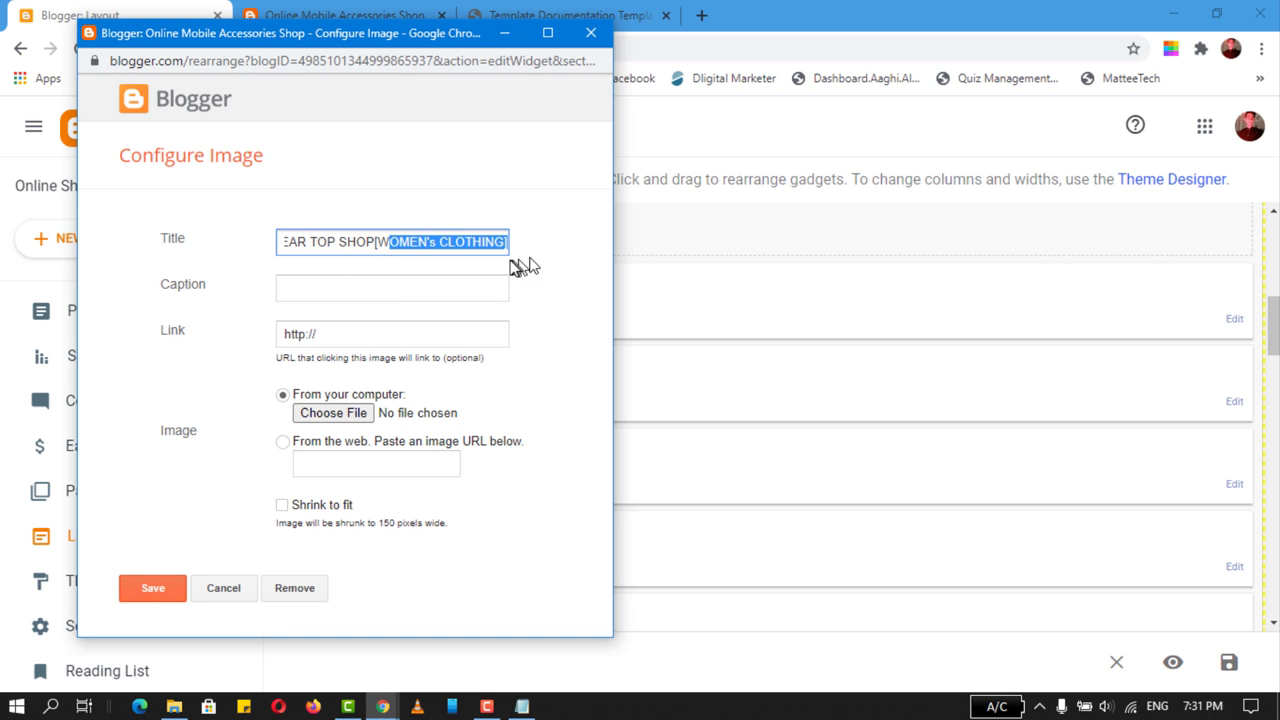
click(334, 413)
double_click(537, 157)
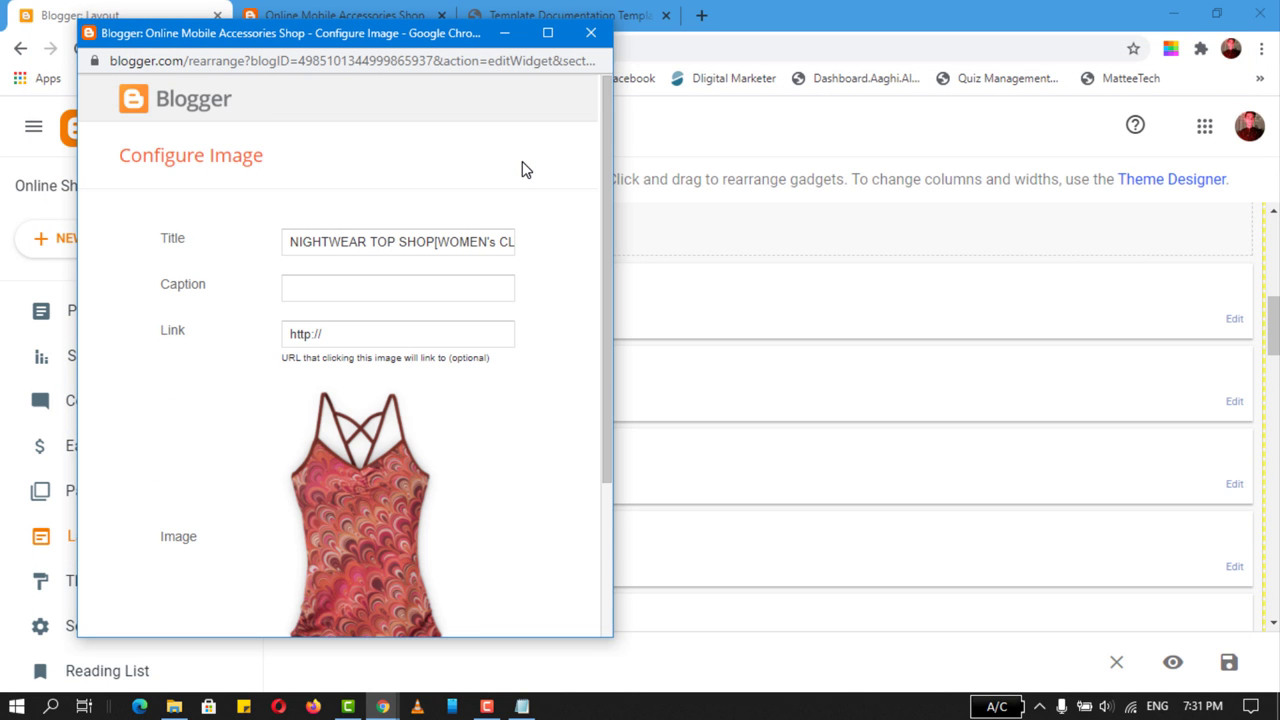
- Start the nightwear gadget's caption with "Smooth and silky material <br>" and check the description's place on the live blog
click(379, 287)
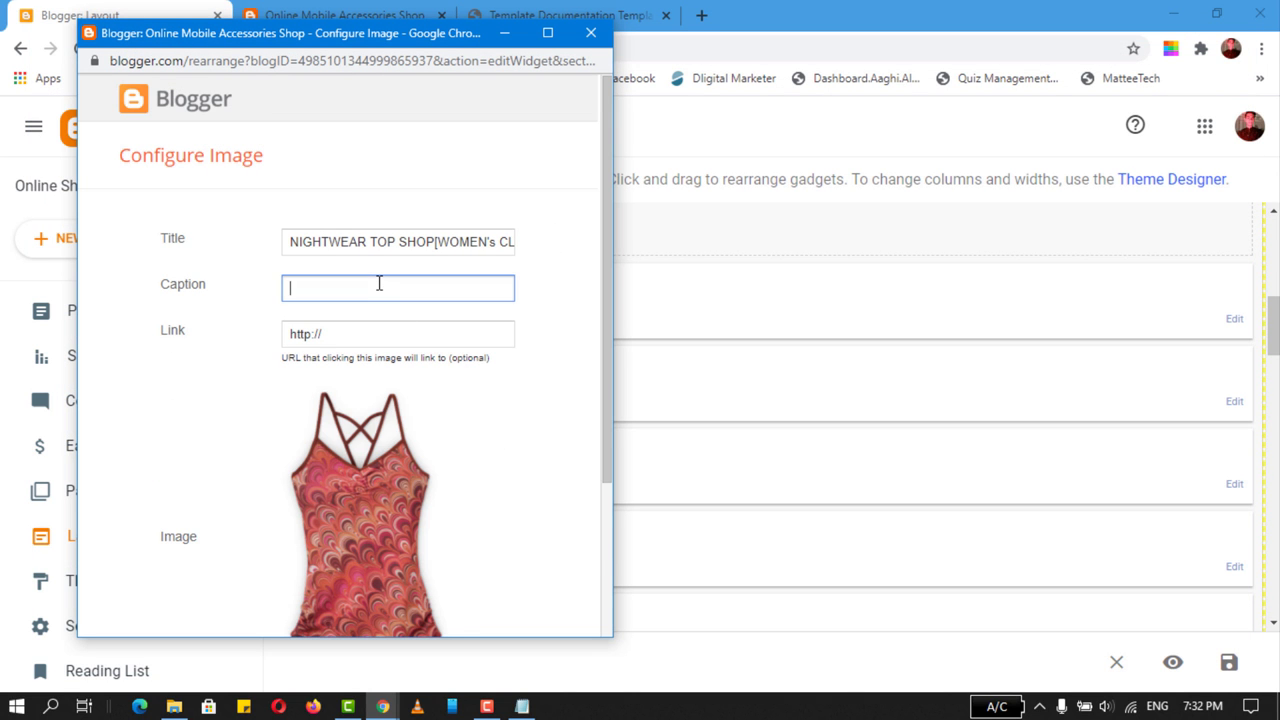
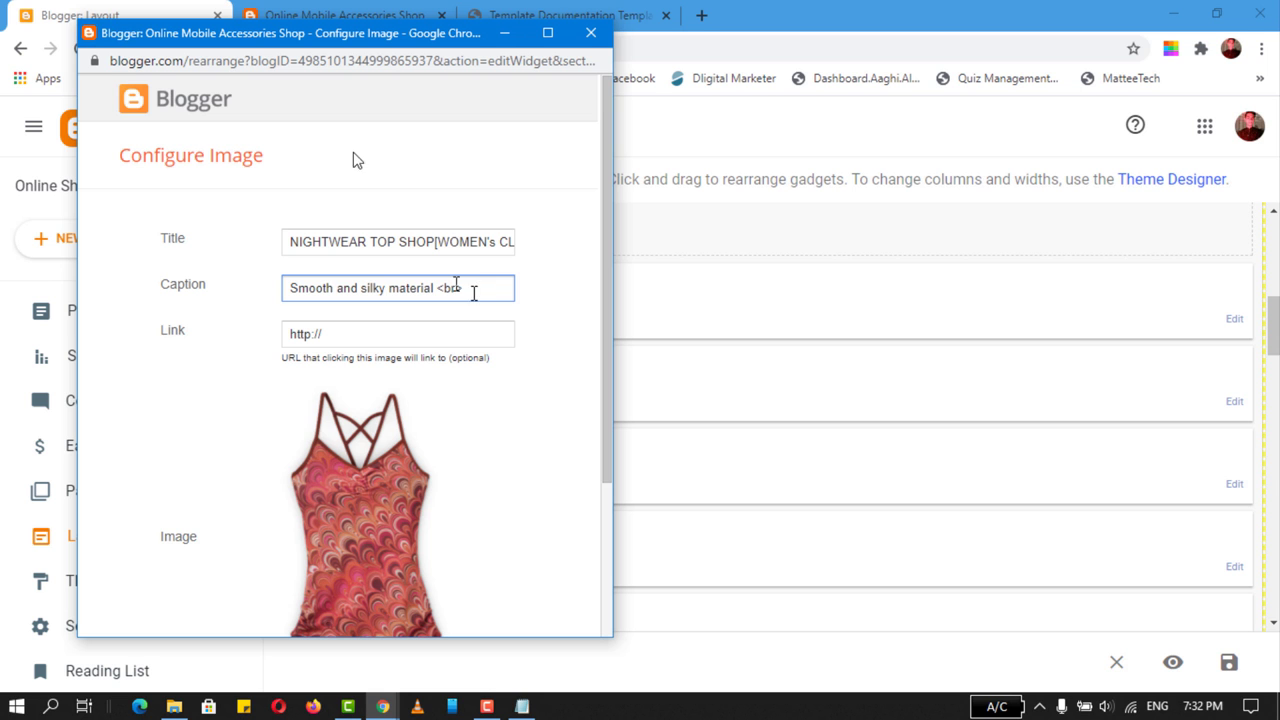
click(310, 15)
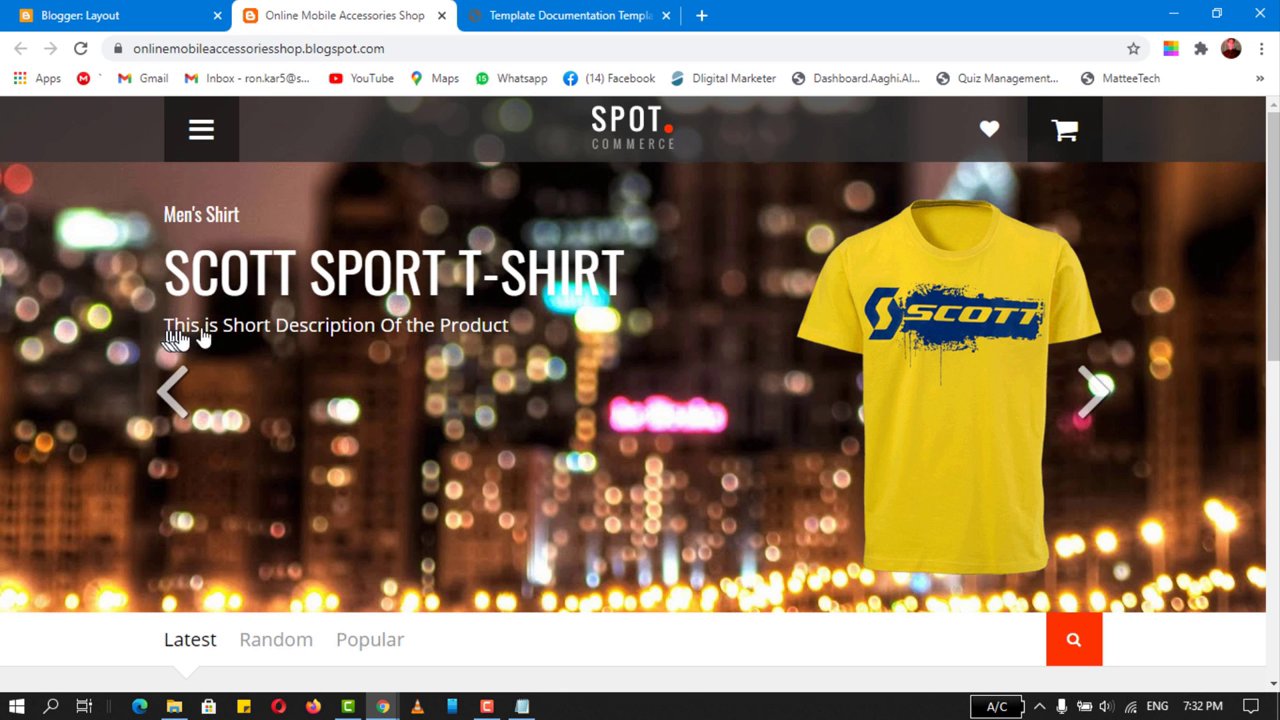
click(72, 15)
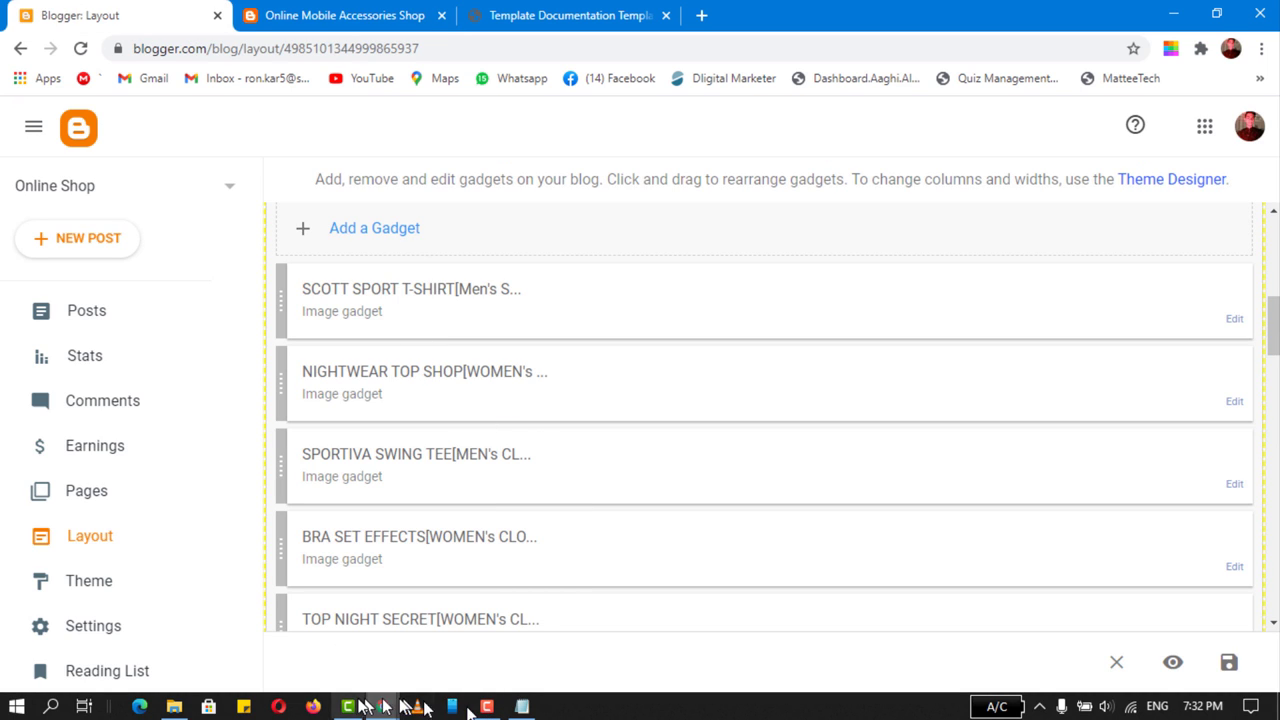
mouse_move(383, 706)
click(478, 638)
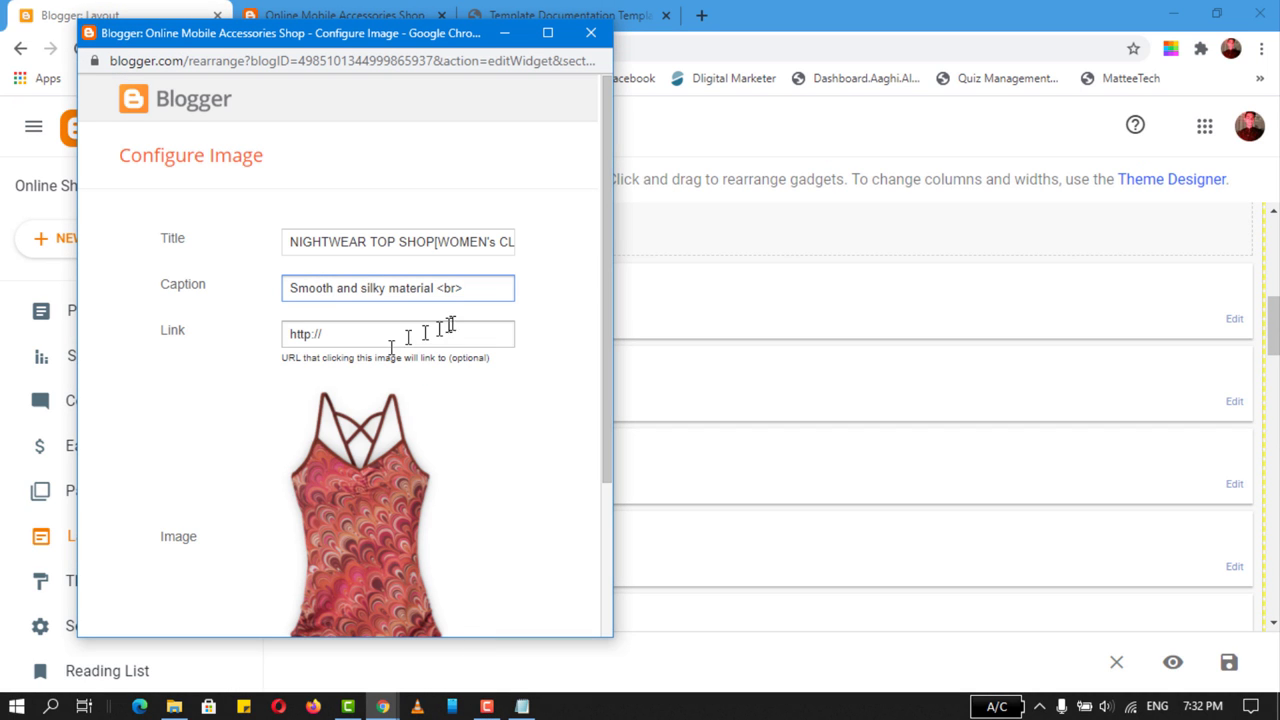
- Append "Full comfort Cloth <br> This is also a line" to the nightwear gadget's caption and save the gadget
click(477, 300)
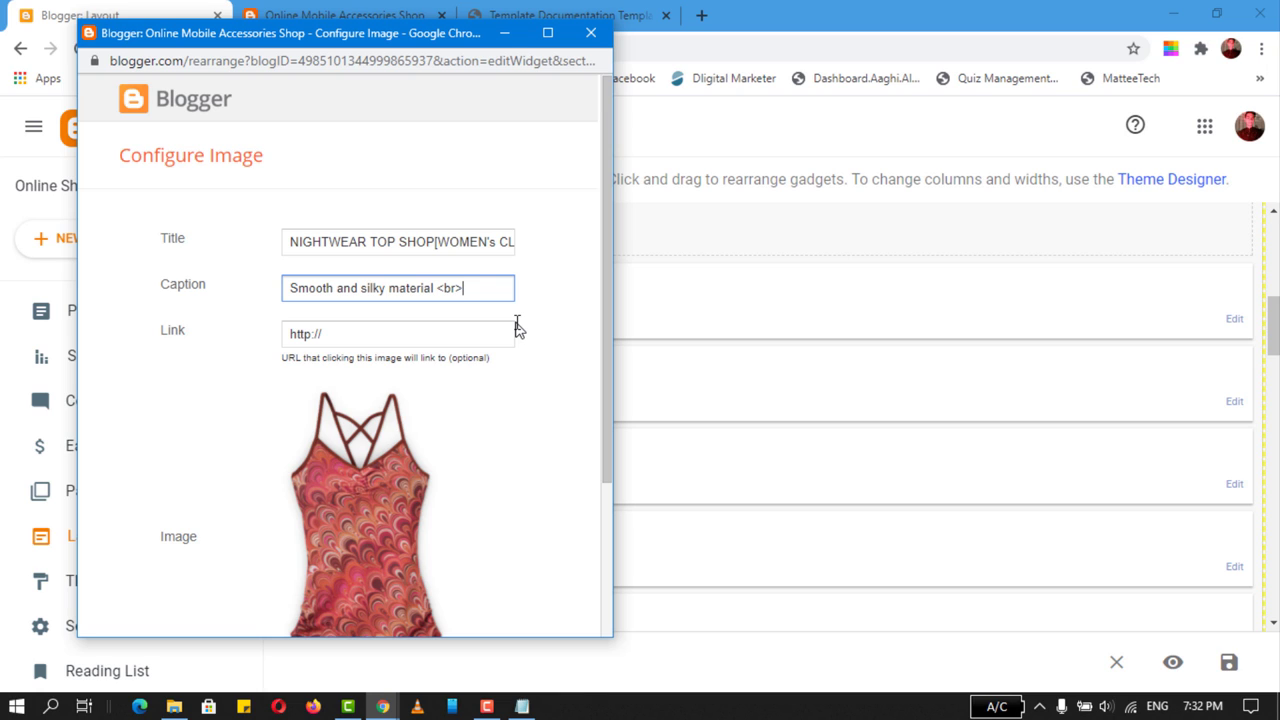
text(For)
key(BackSpace)
key(BackSpace)
text(ull comfort Cloth )
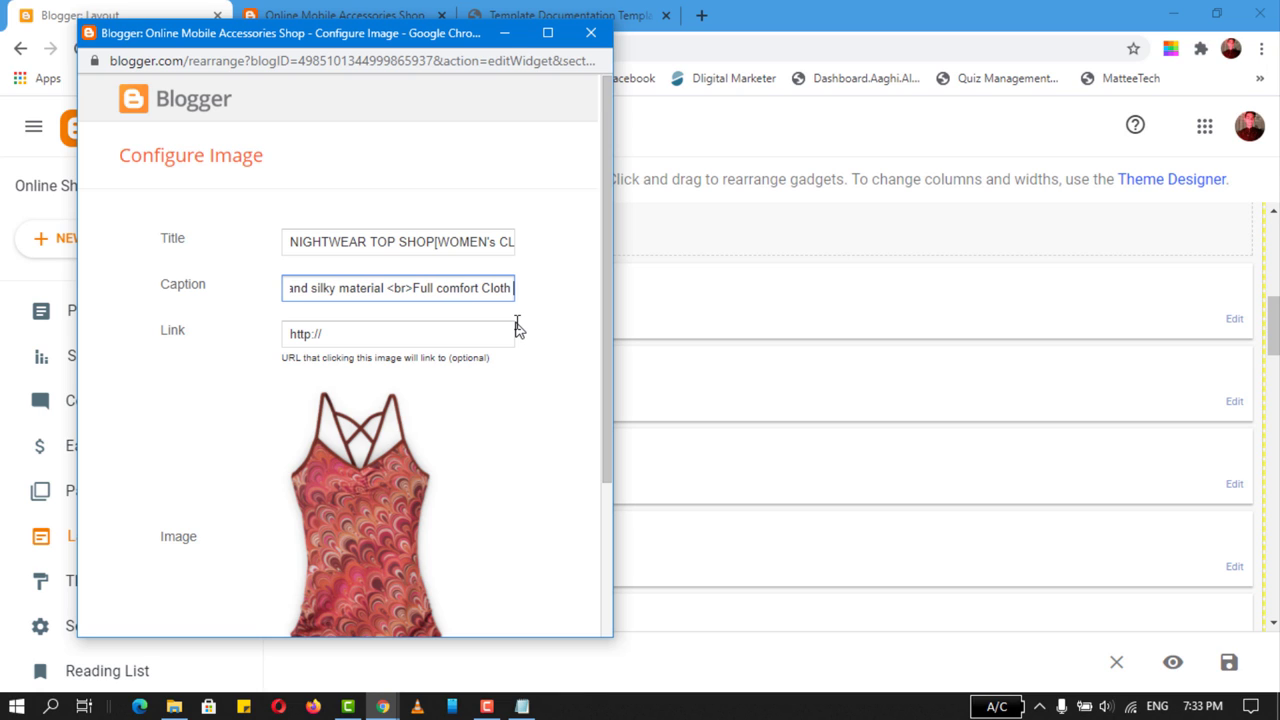
text(<br>)
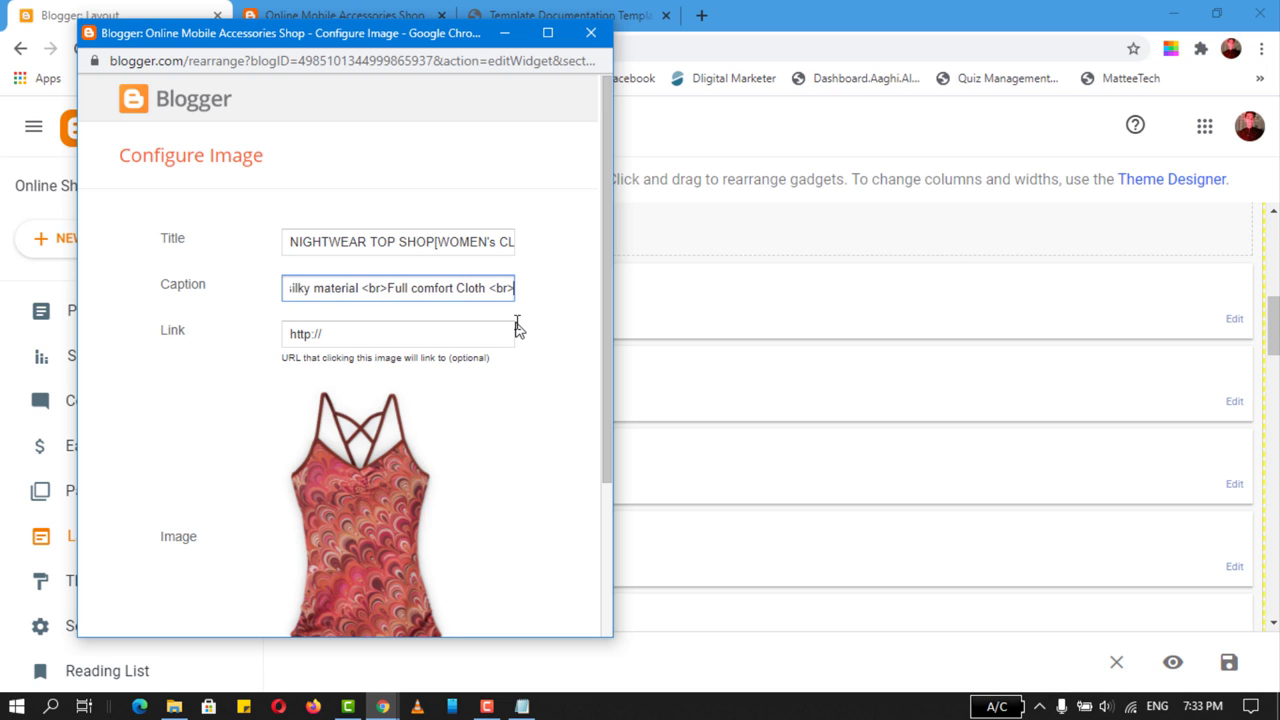
text(This is also a line)
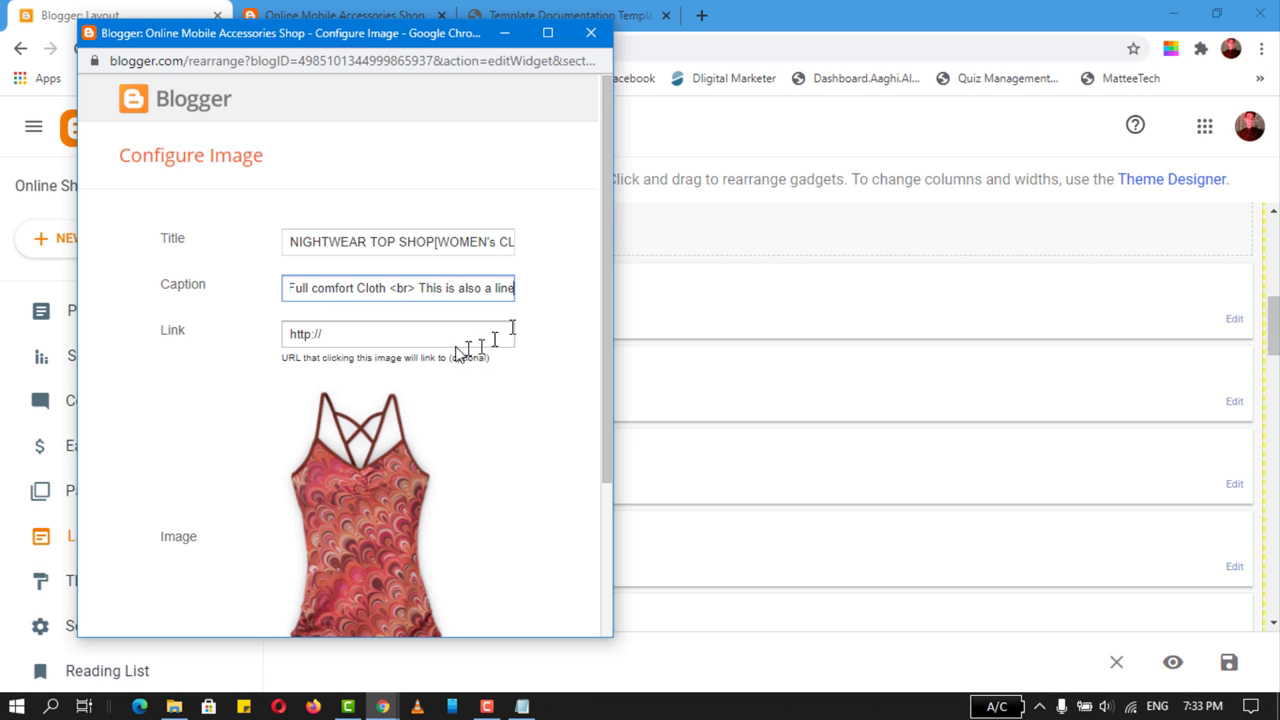
scroll(420, 327, down, 2)
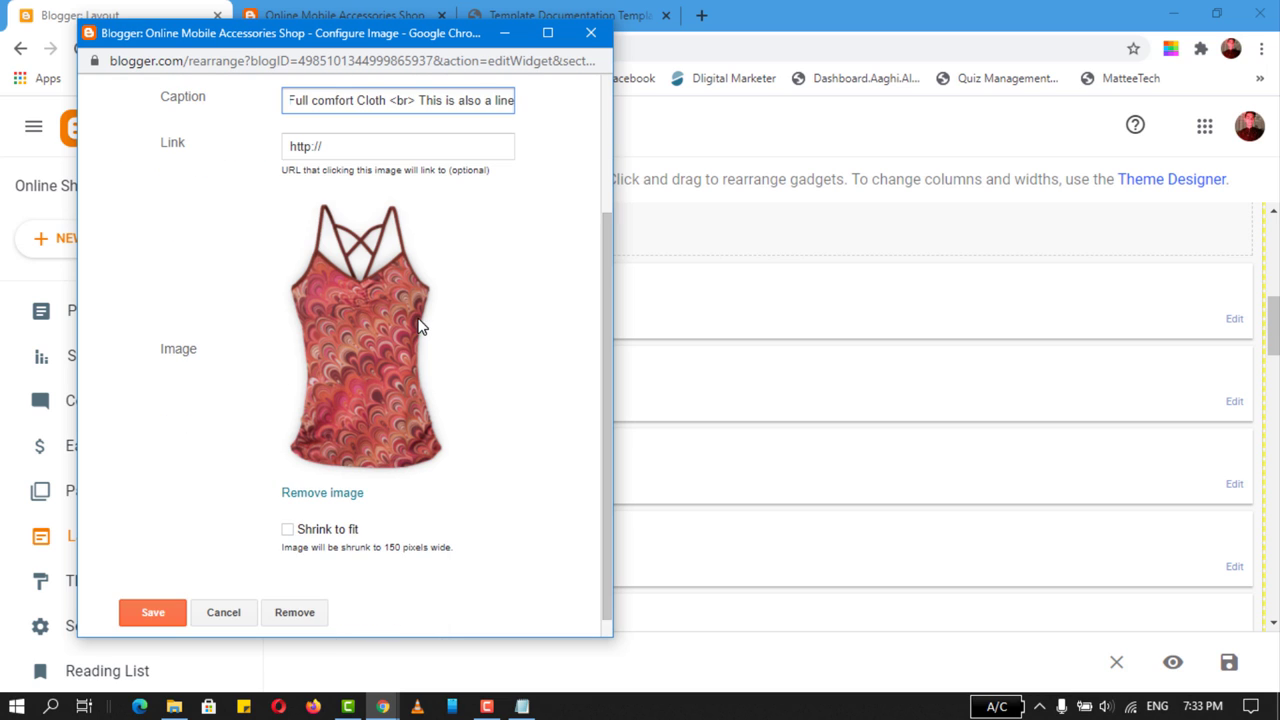
click(153, 613)
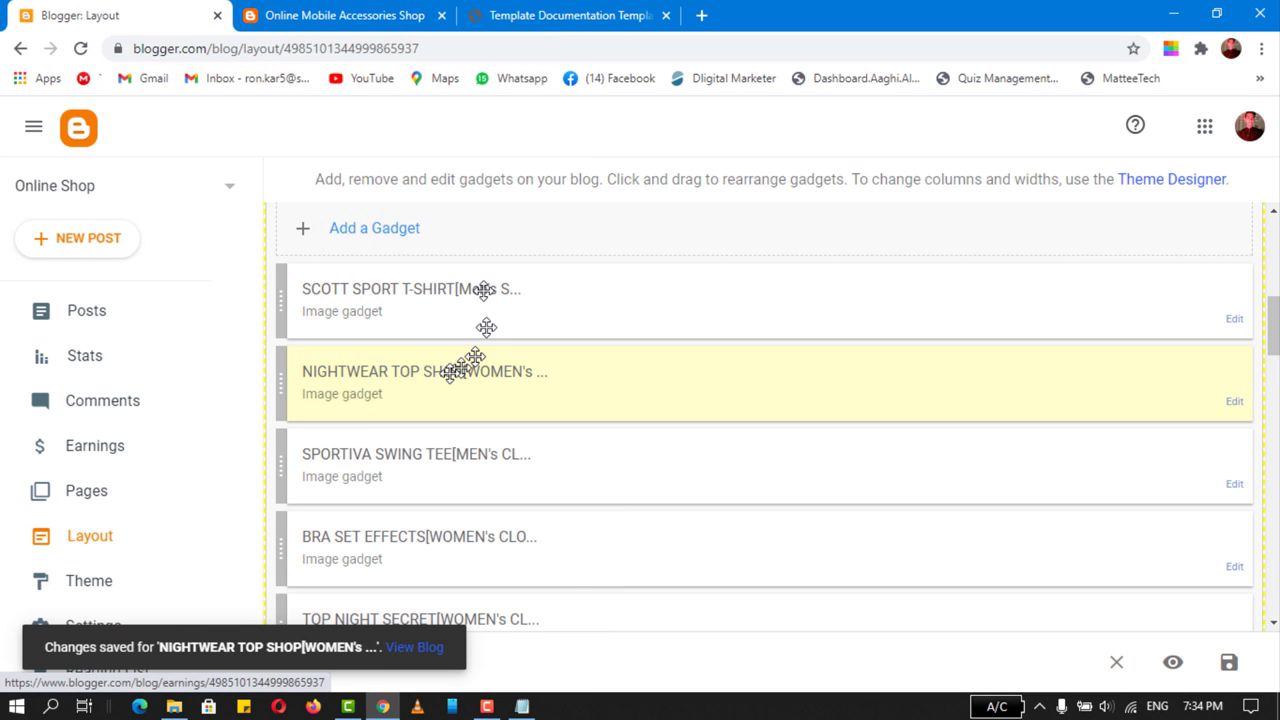
- Reload the live blog and check the nightwear slide's title, category and multi-line description in the slider
click(386, 18)
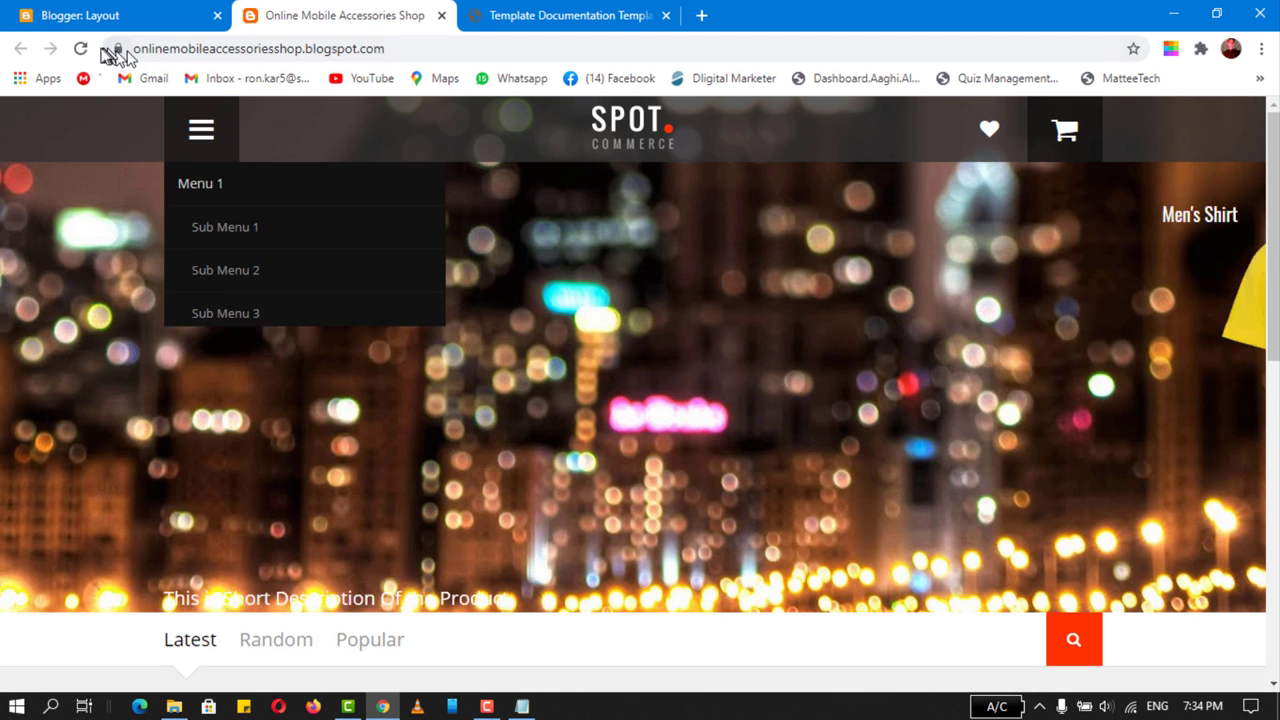
click(82, 50)
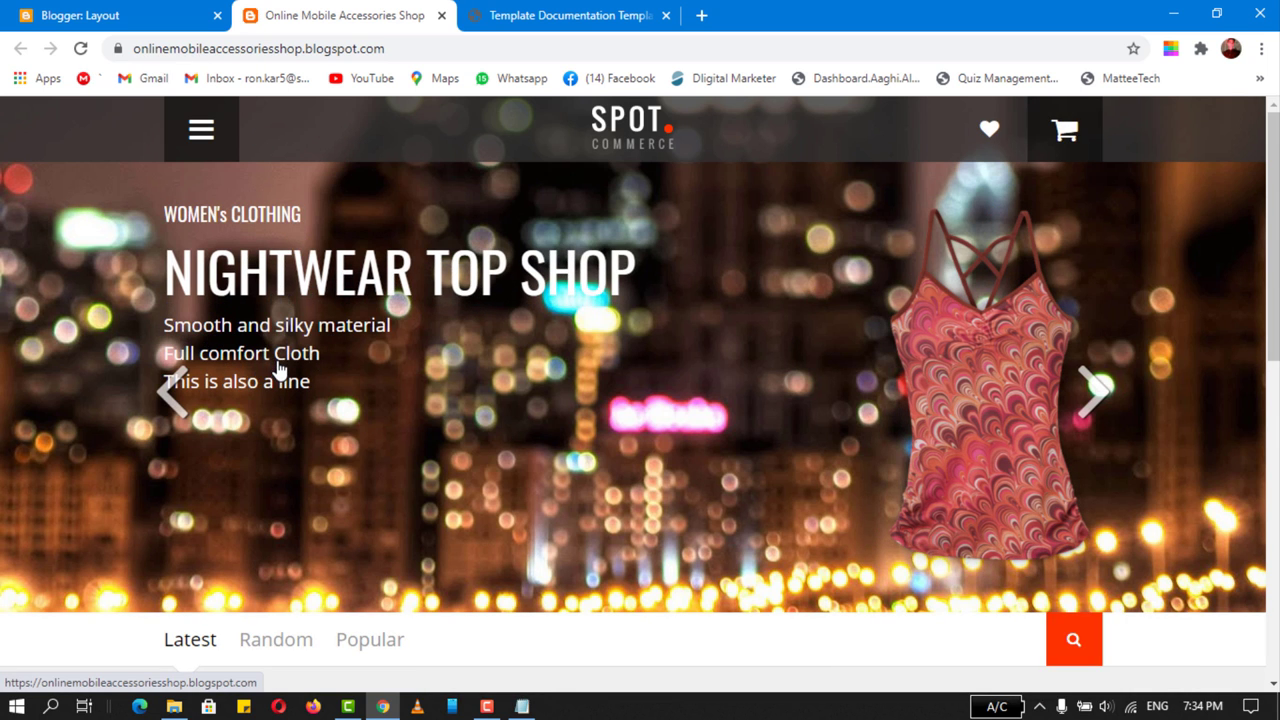
click(176, 395)
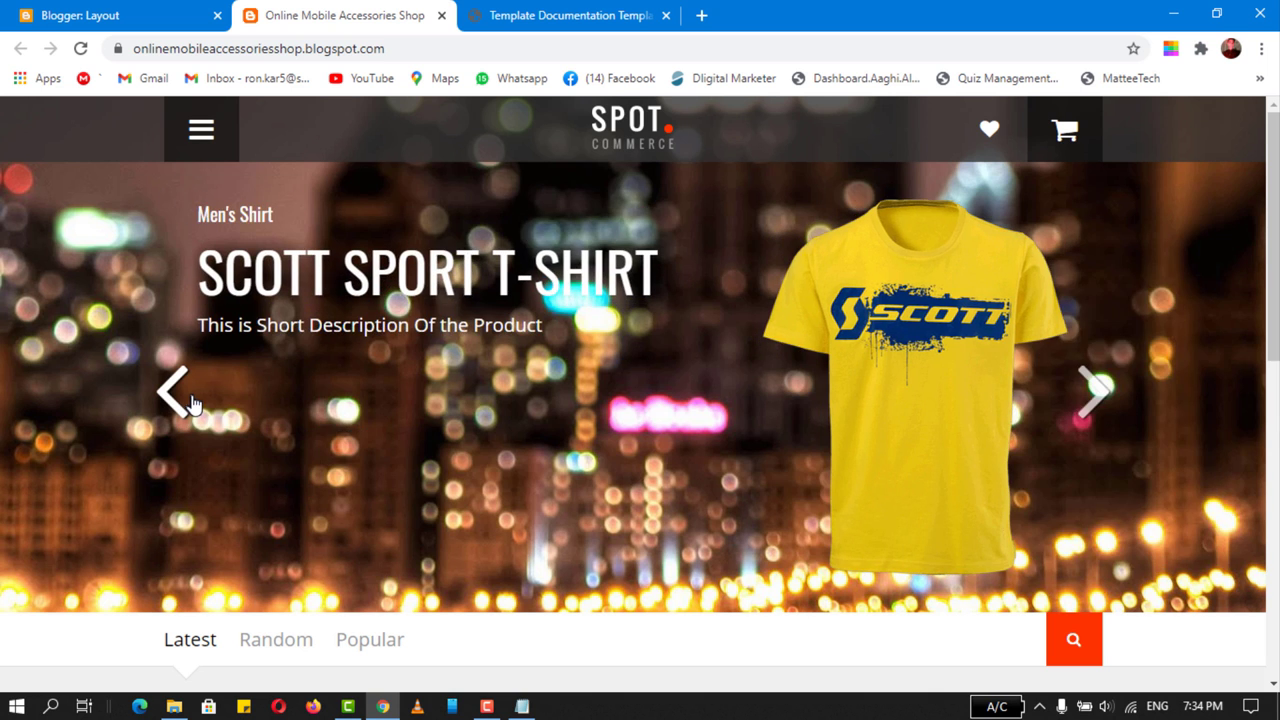
click(186, 400)
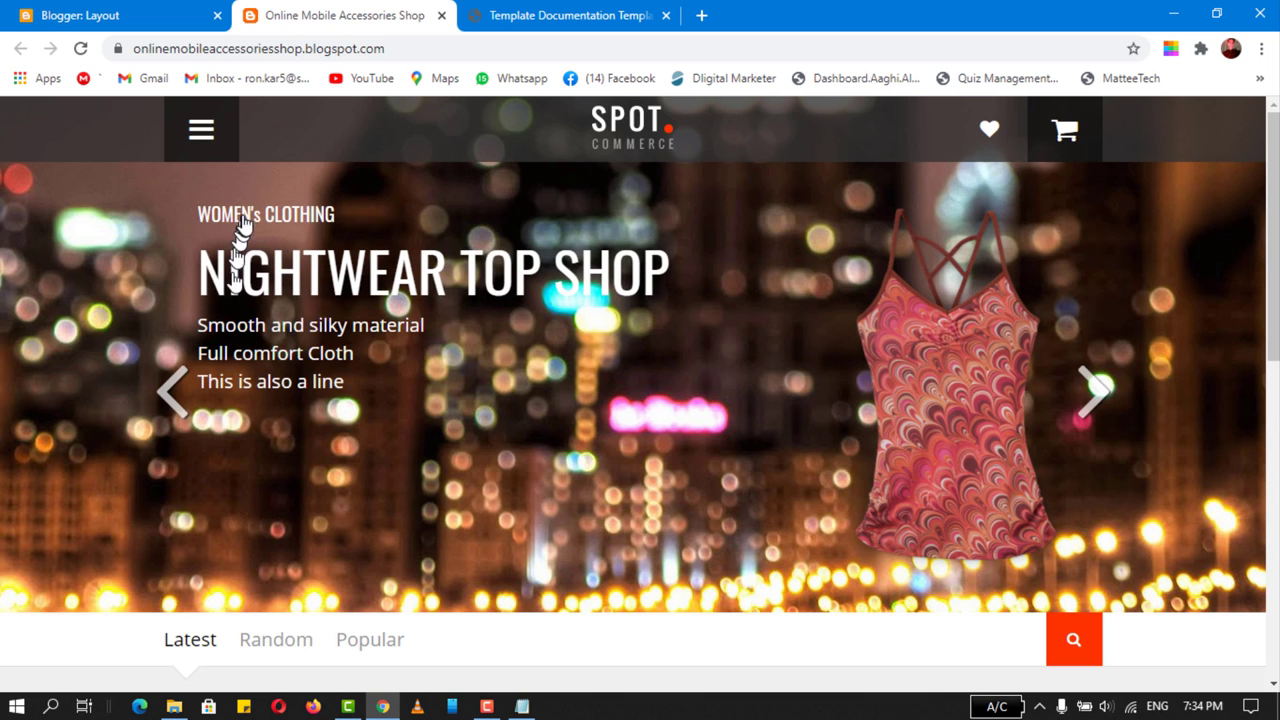
- Upload slider-03.png from the computer as the image of the SPORTIVA SWING TEE gadget in the Blogger layout
click(42, 12)
click(1234, 484)
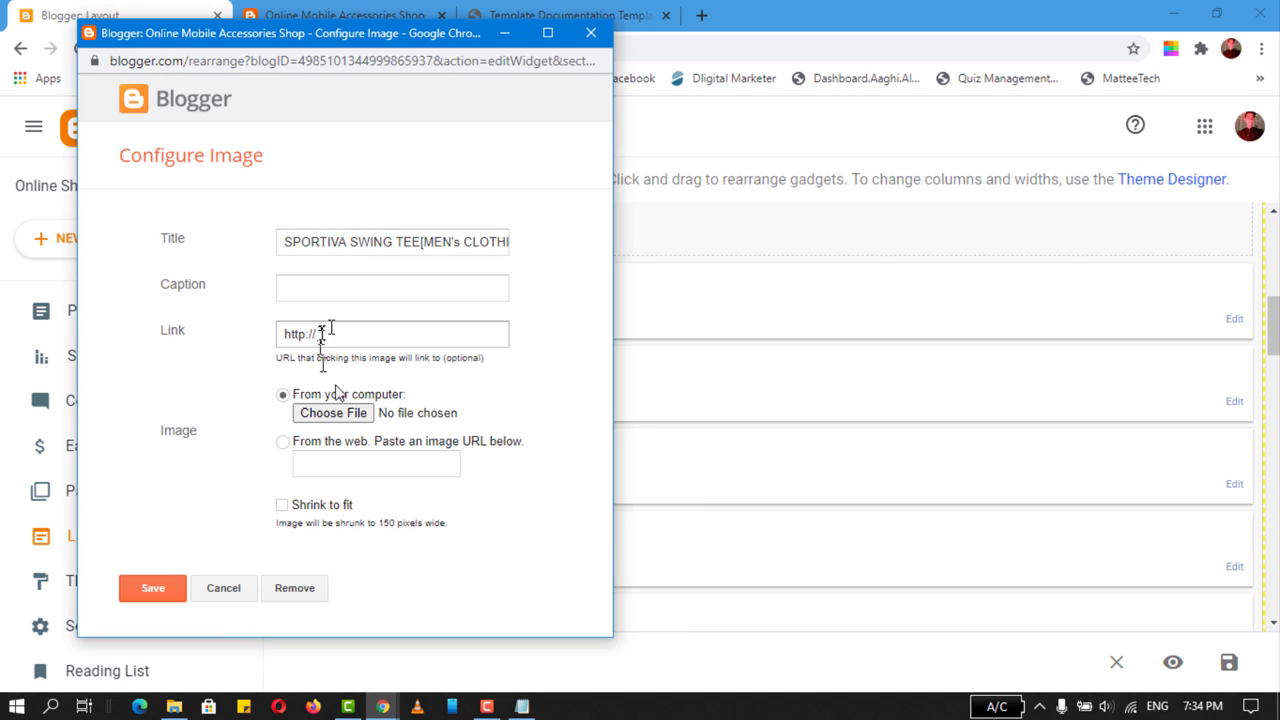
click(352, 415)
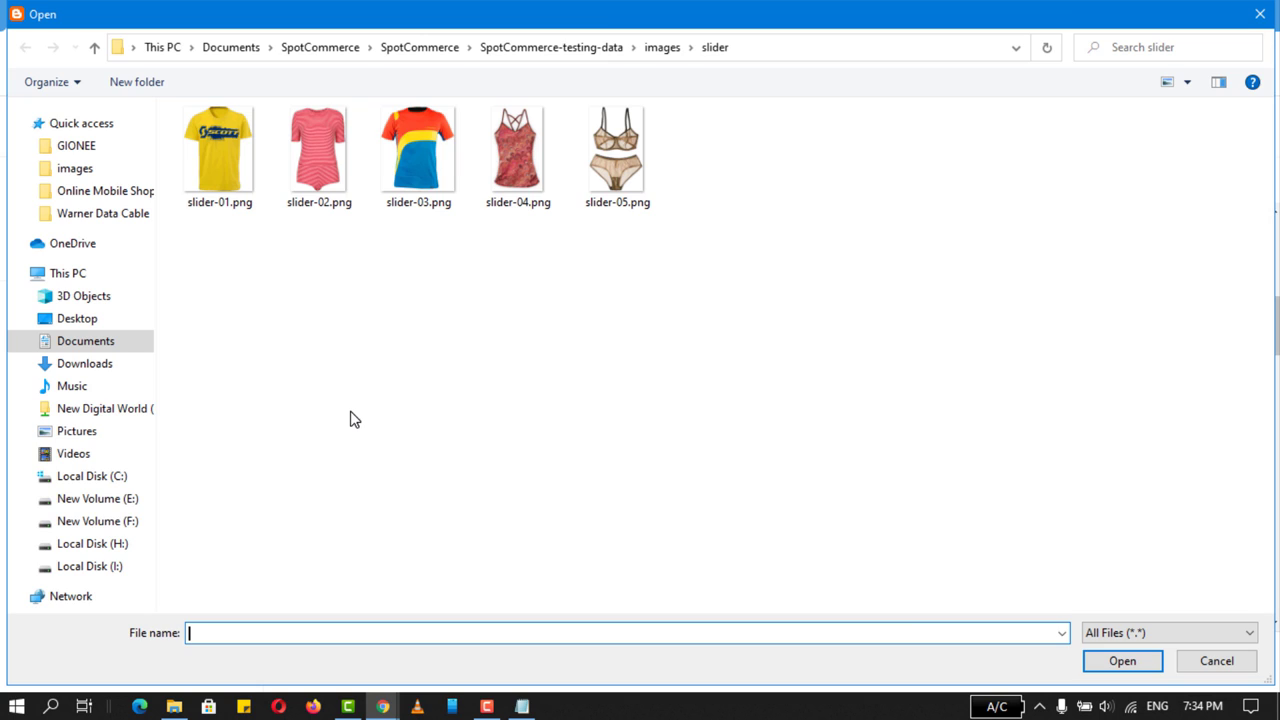
double_click(416, 152)
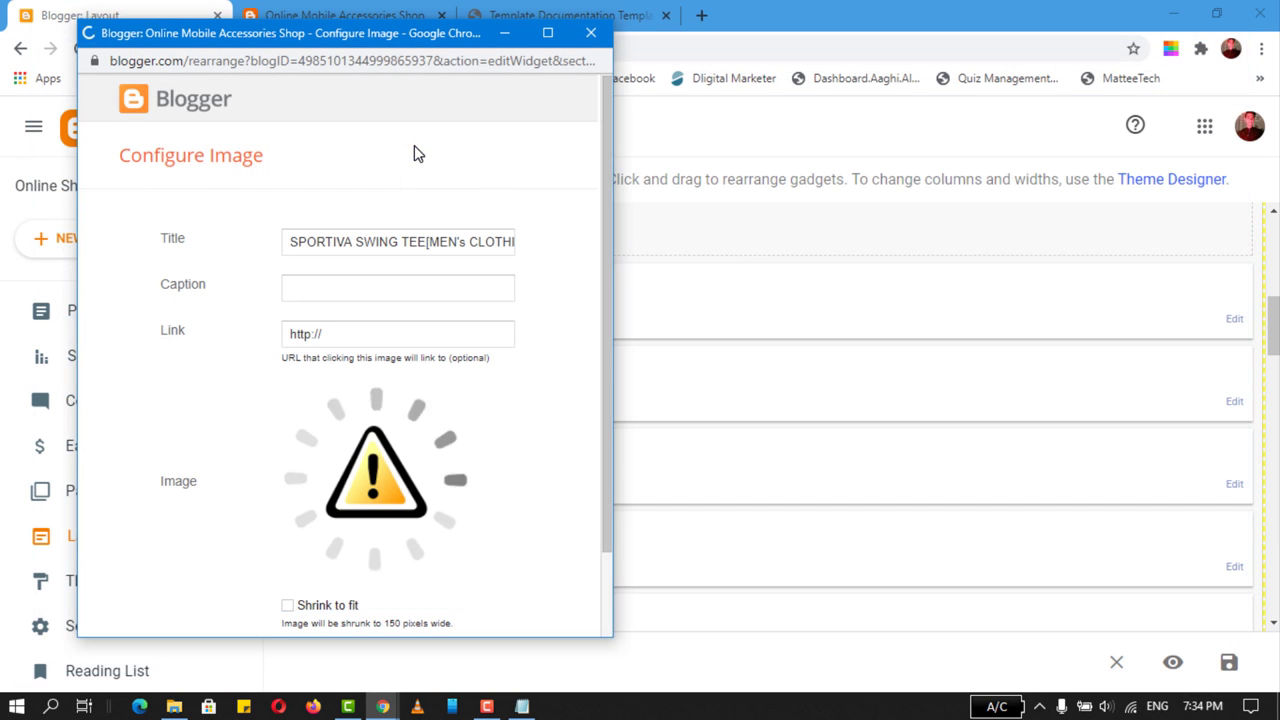
- Fill the SPORTIVA SWING TEE gadget's caption with repeated copies of "This is description of the Product." and save the gadget
click(343, 289)
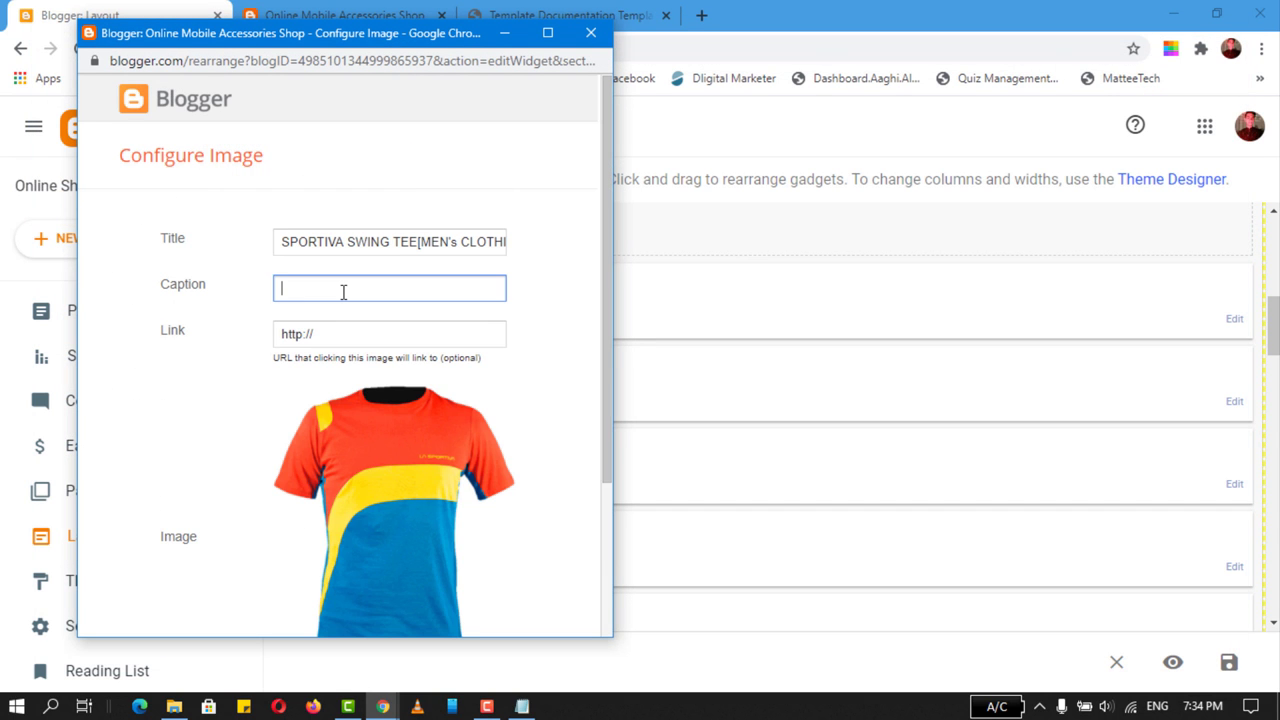
text(This is description of)
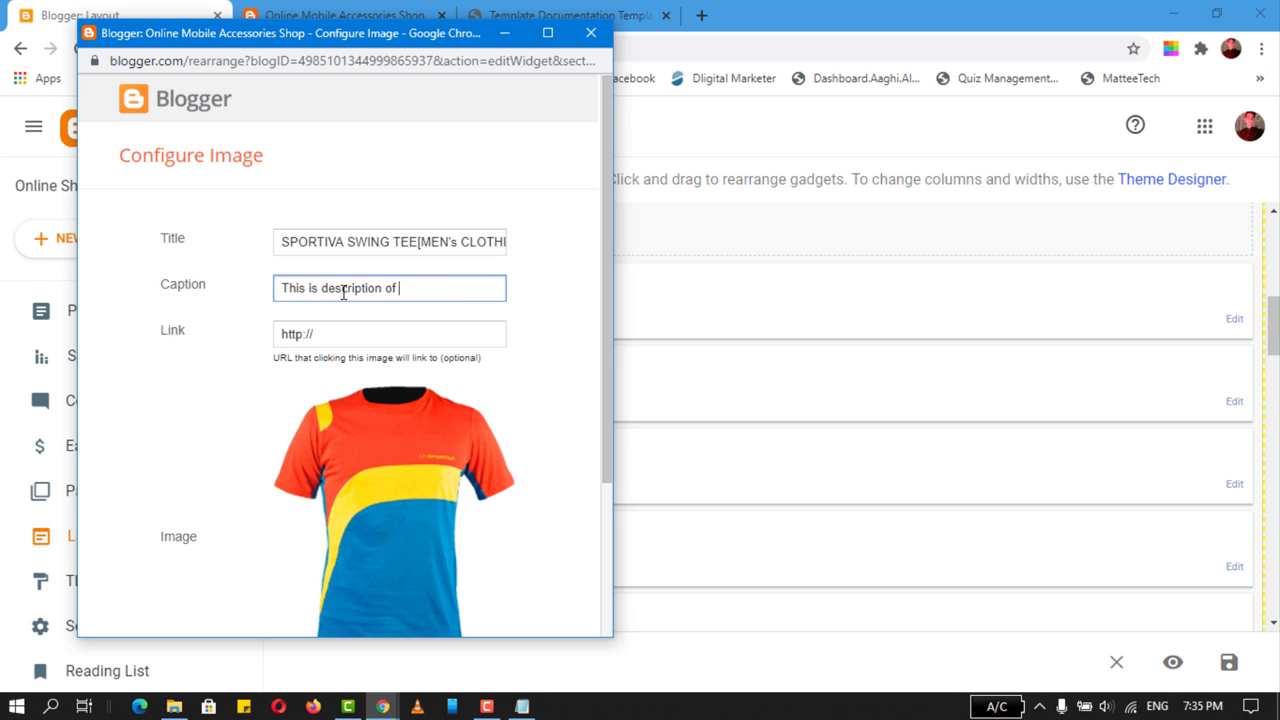
text( th roduct.P)
key(ctrl+a)
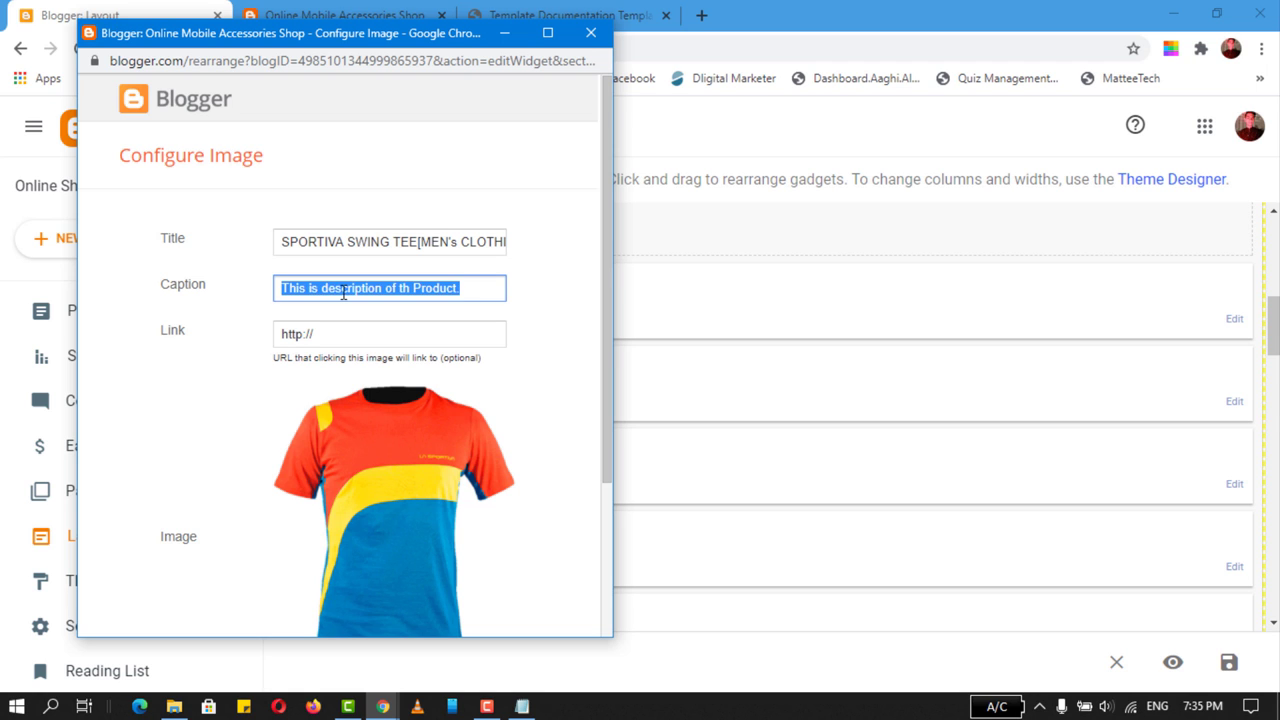
key(ctrl+c)
key(End)
key(ctrl+v)
scroll(345, 296, down, 2)
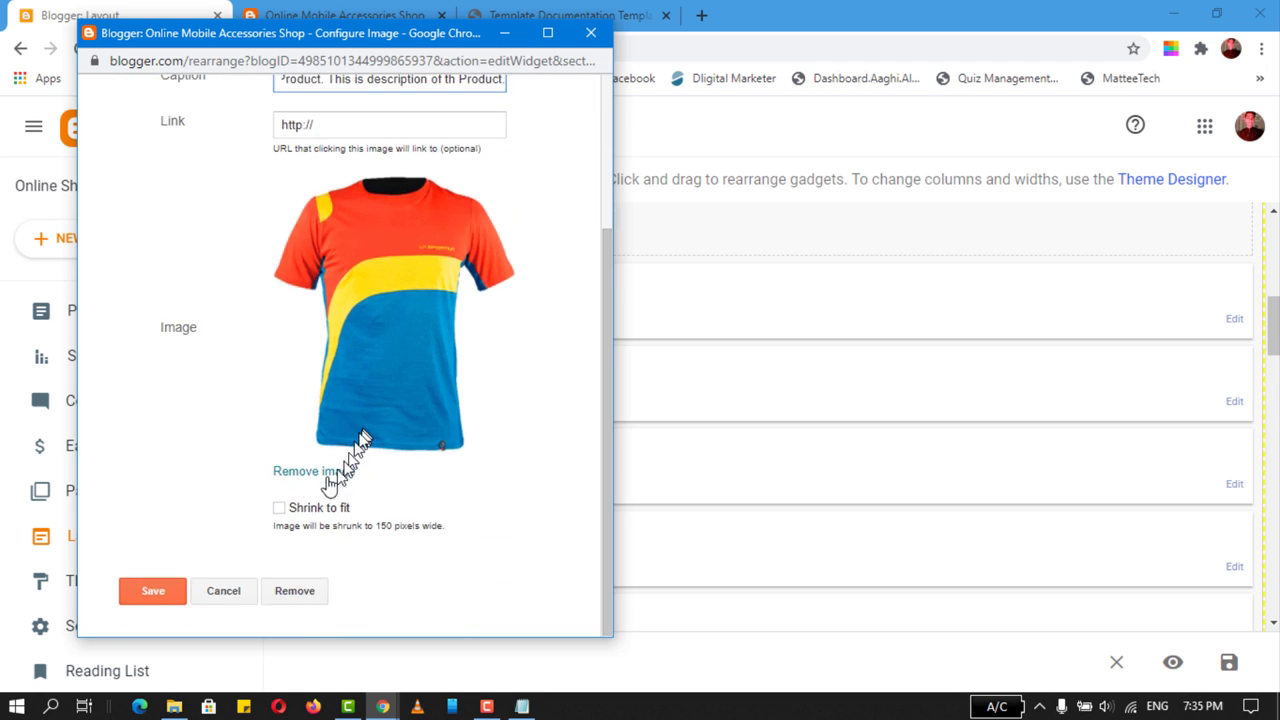
click(168, 591)
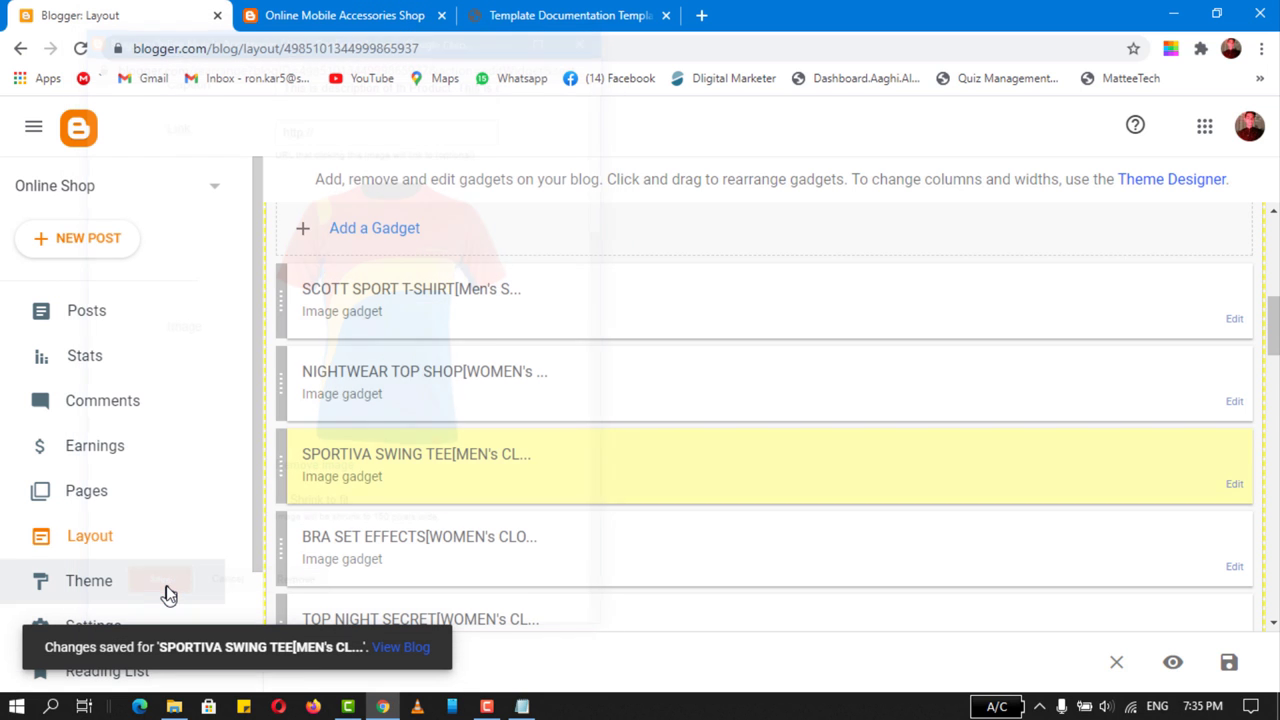
- Reload the live blog and look through the slider's product slides
click(367, 12)
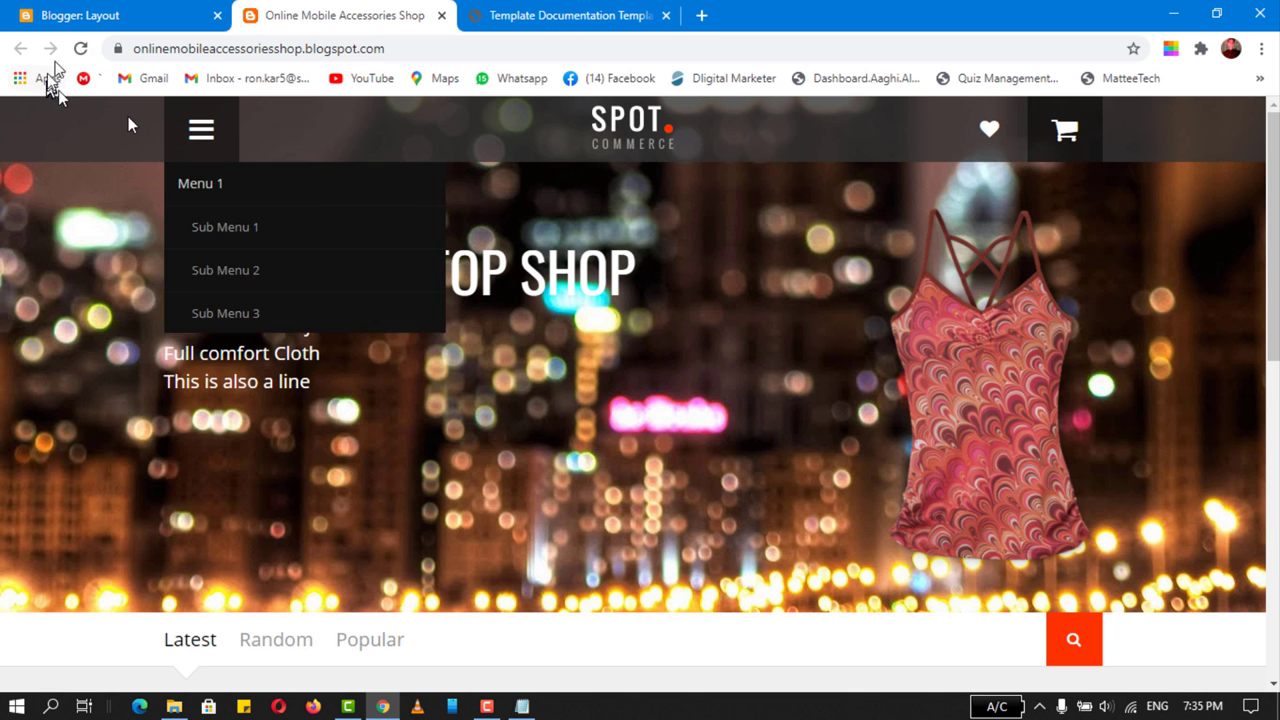
click(81, 48)
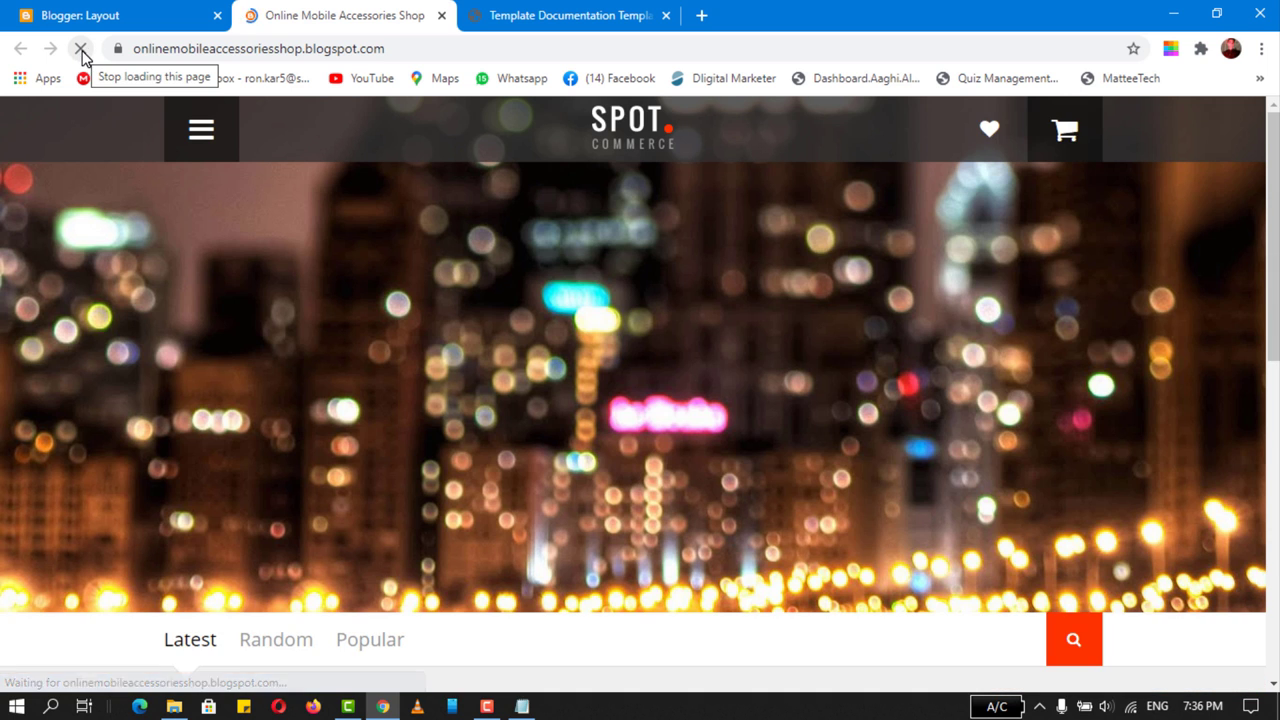
click(168, 392)
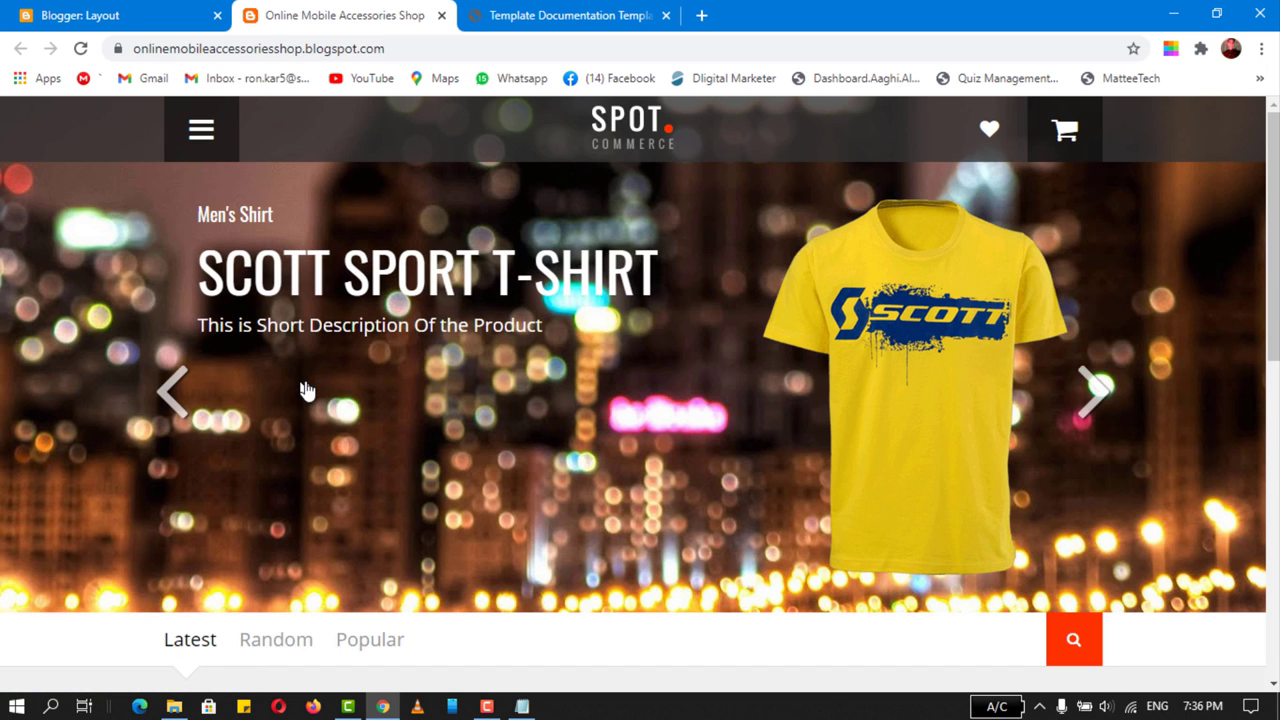
- Move the SCOTT SPORT T-SHIRT gadget below SPORTIVA SWING TEE in the Blogger slider section and save the layout
click(122, 8)
scroll(523, 454, down, 1)
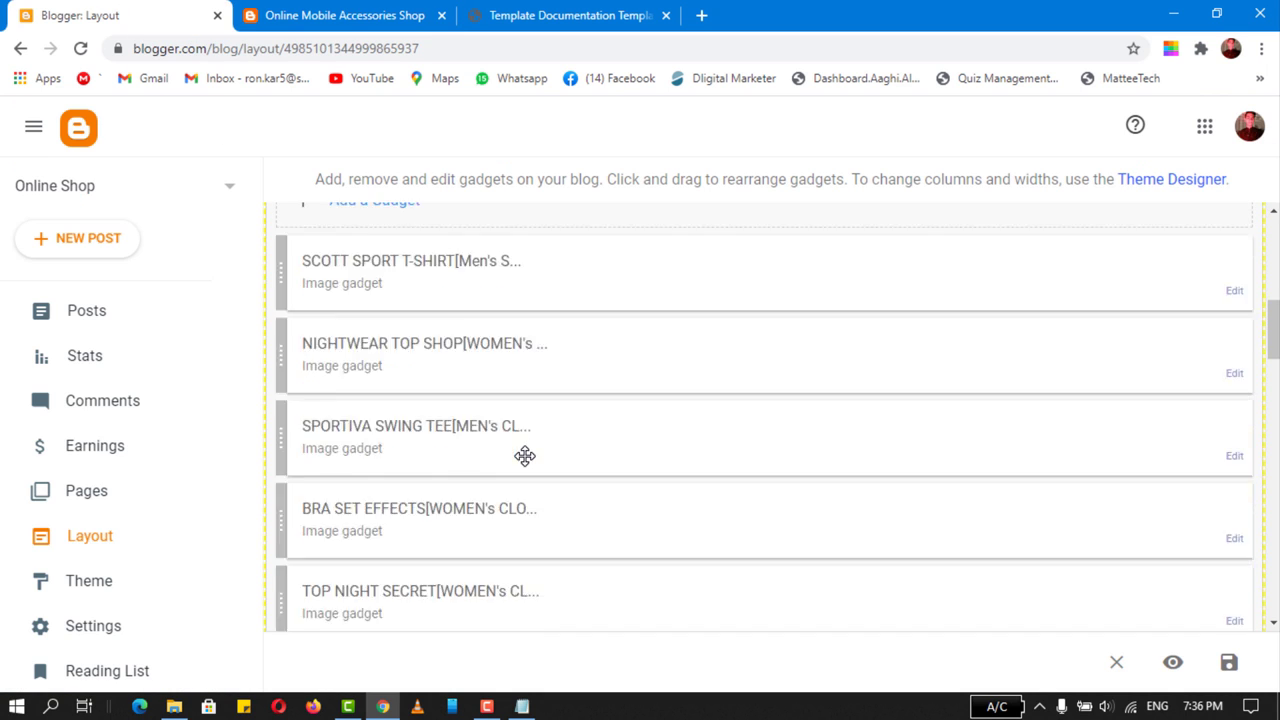
scroll(523, 454, up, 1)
drag(361, 322, 386, 360)
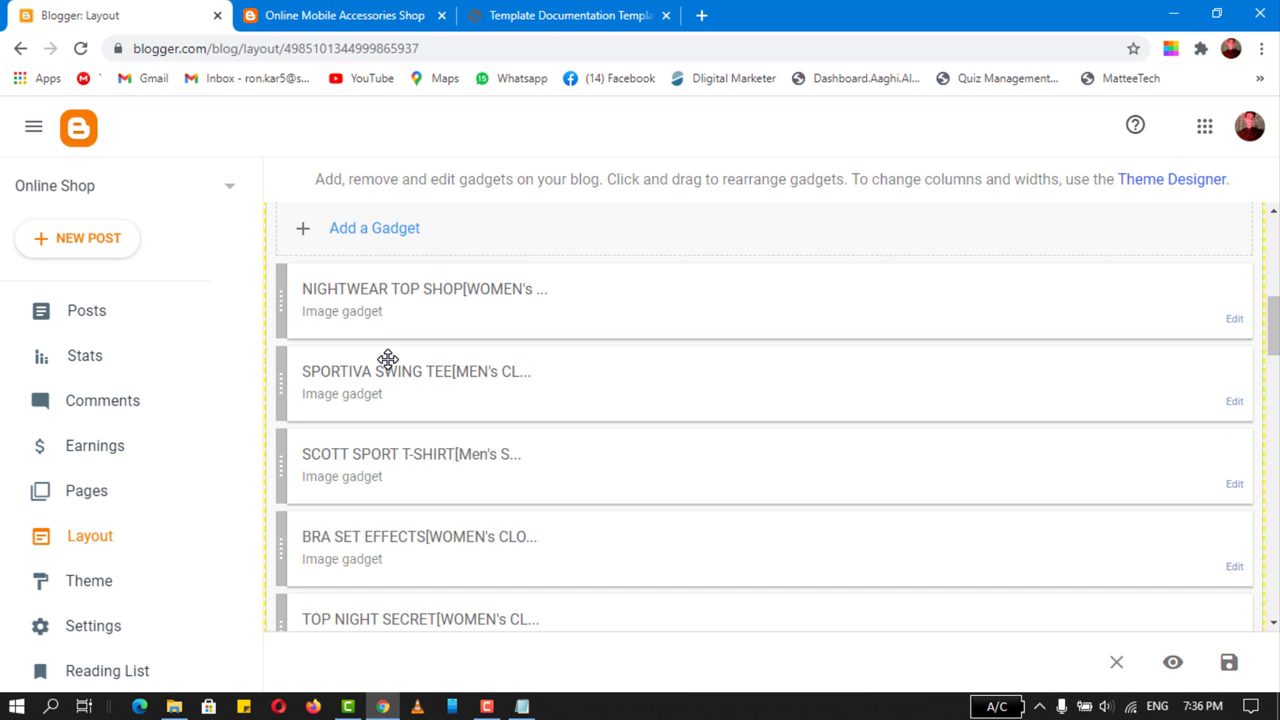
click(1224, 665)
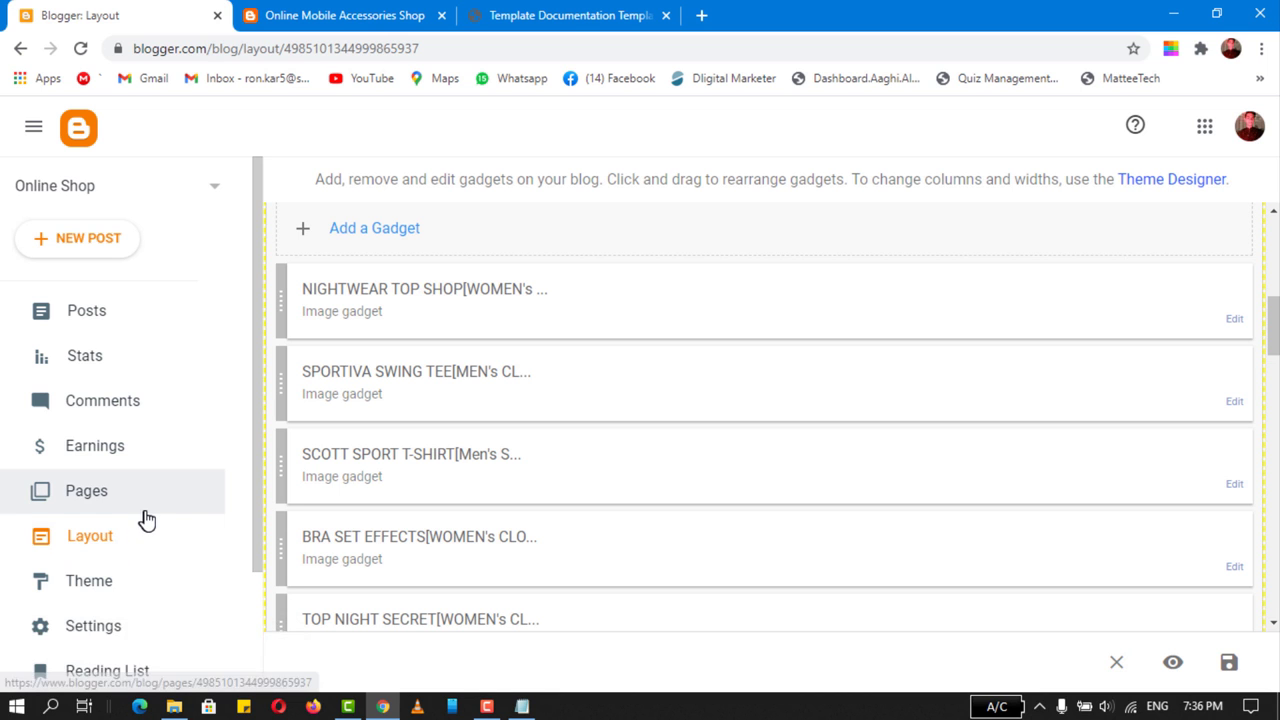
- Reload the live blog and step through the slides to check their new order
click(345, 15)
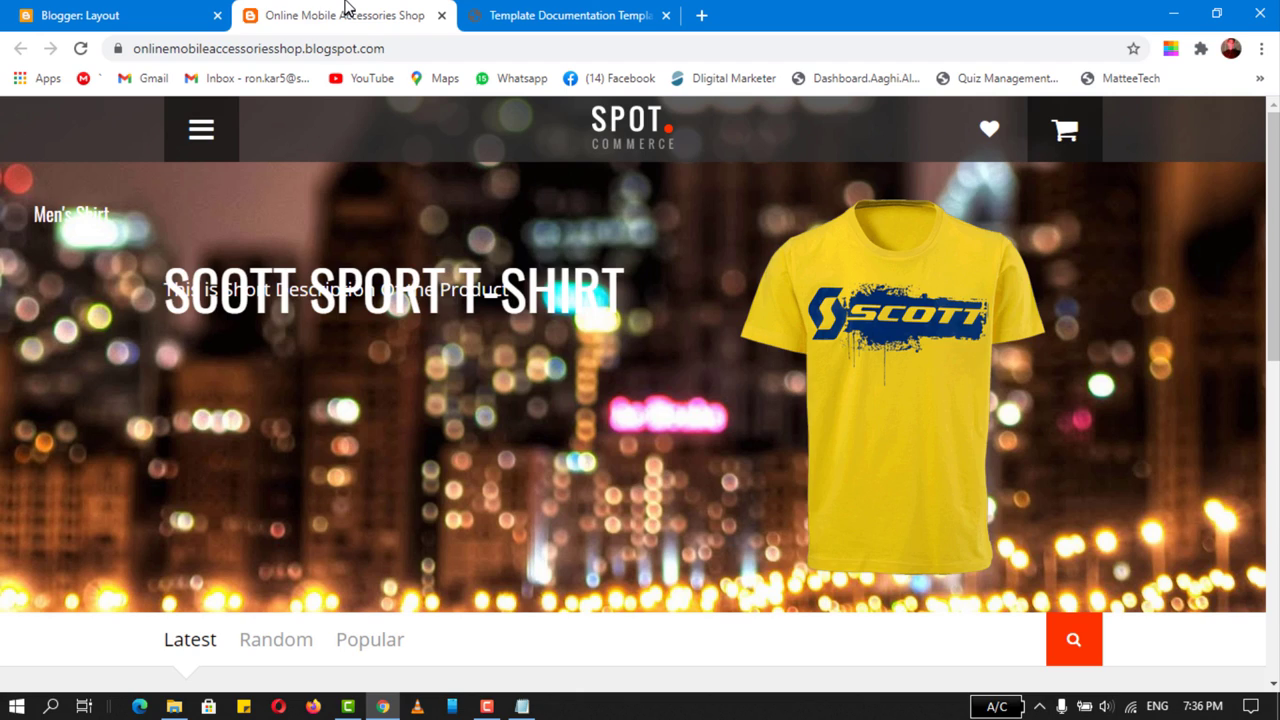
click(84, 52)
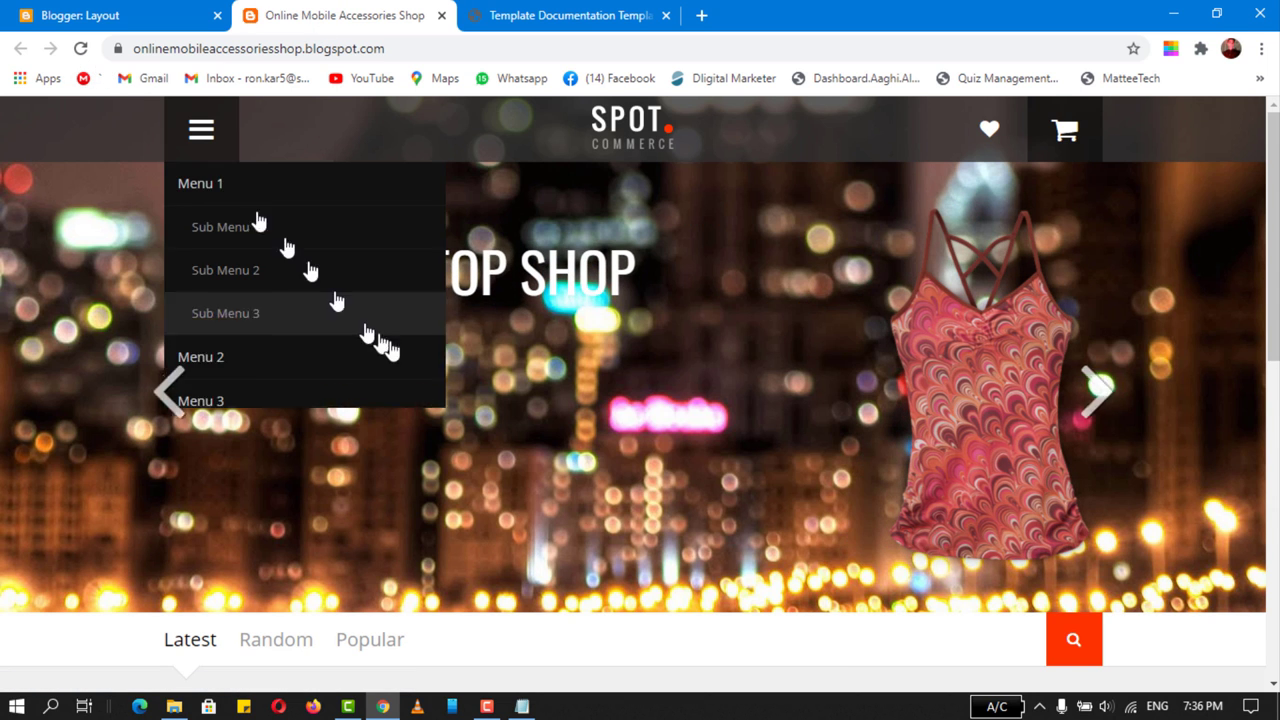
click(1097, 392)
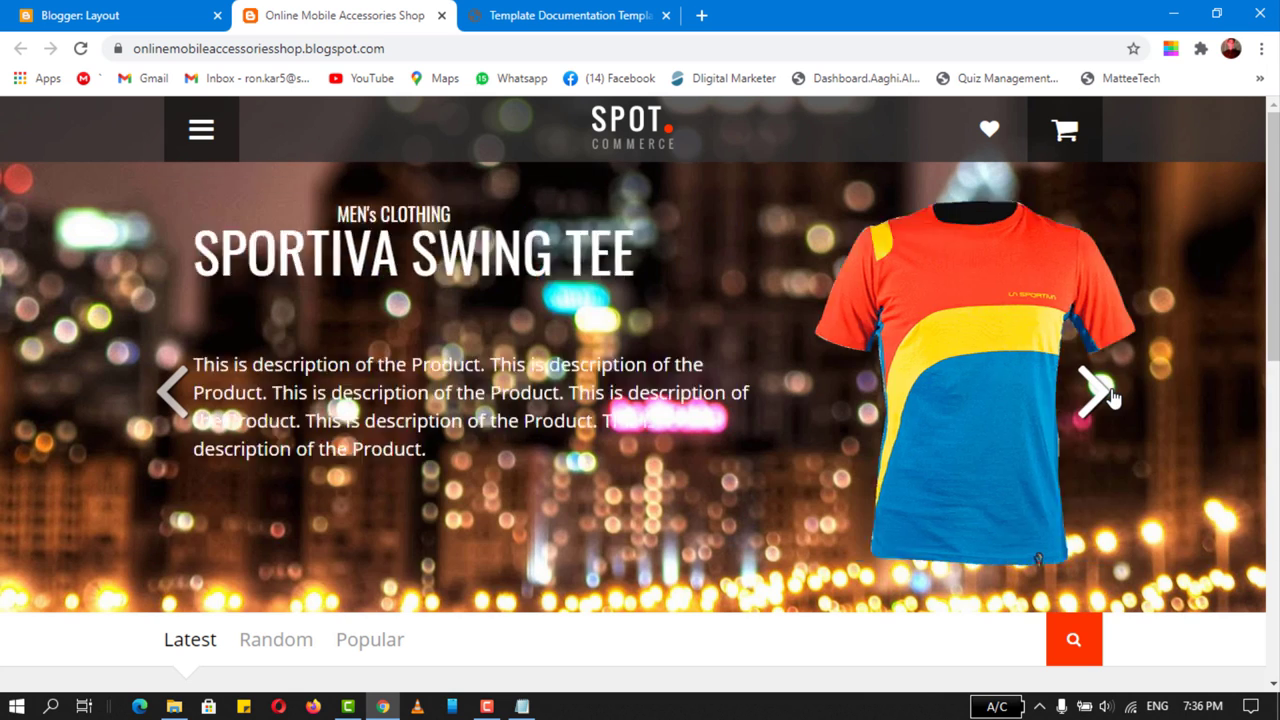
click(1108, 393)
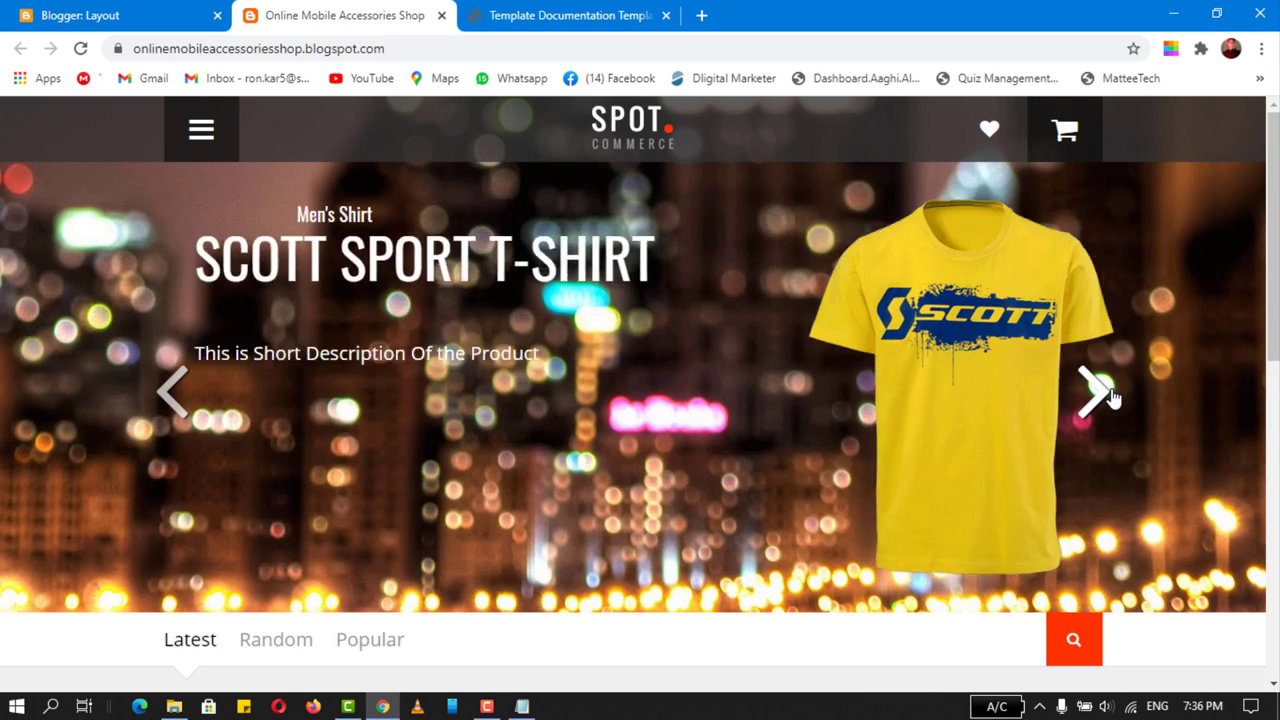
- Change the BRA SET EFFECTS gadget to "Samsung Orignal Adapter | Fast Charger[SAMSUNG]" with a multi-line caption and the adapter image, and save it
click(66, 12)
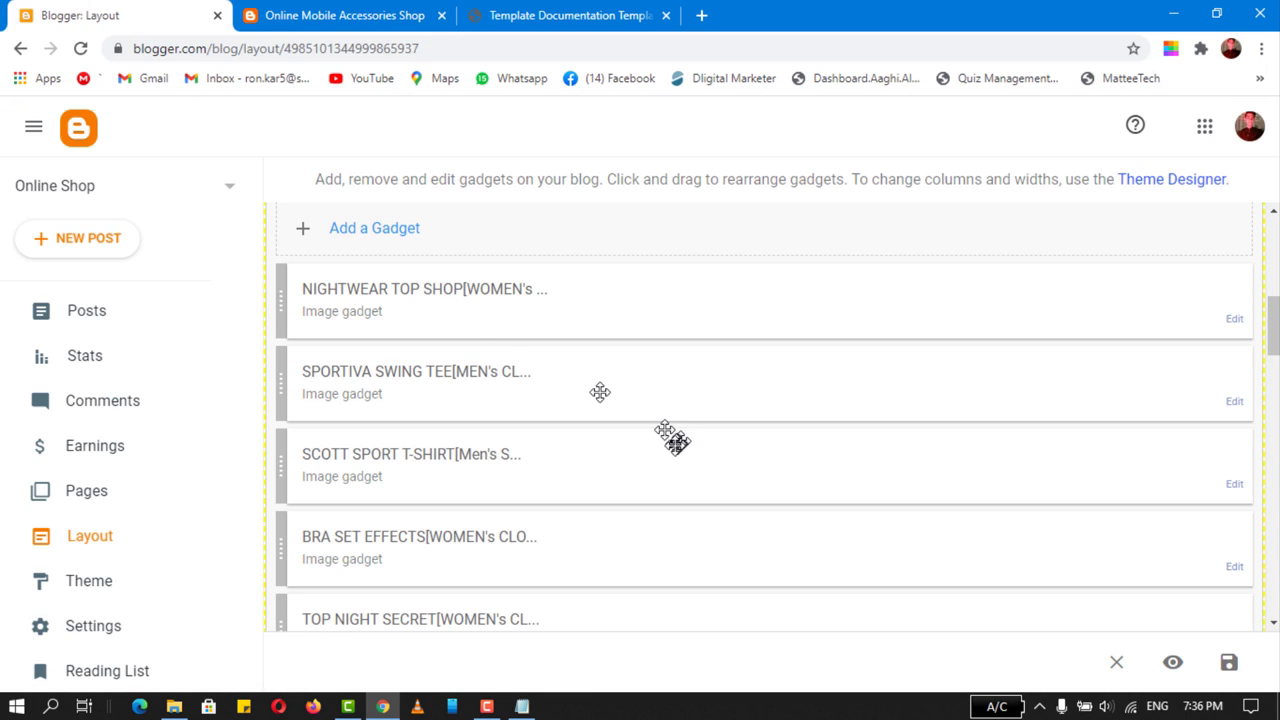
scroll(673, 446, down, 1)
click(1234, 527)
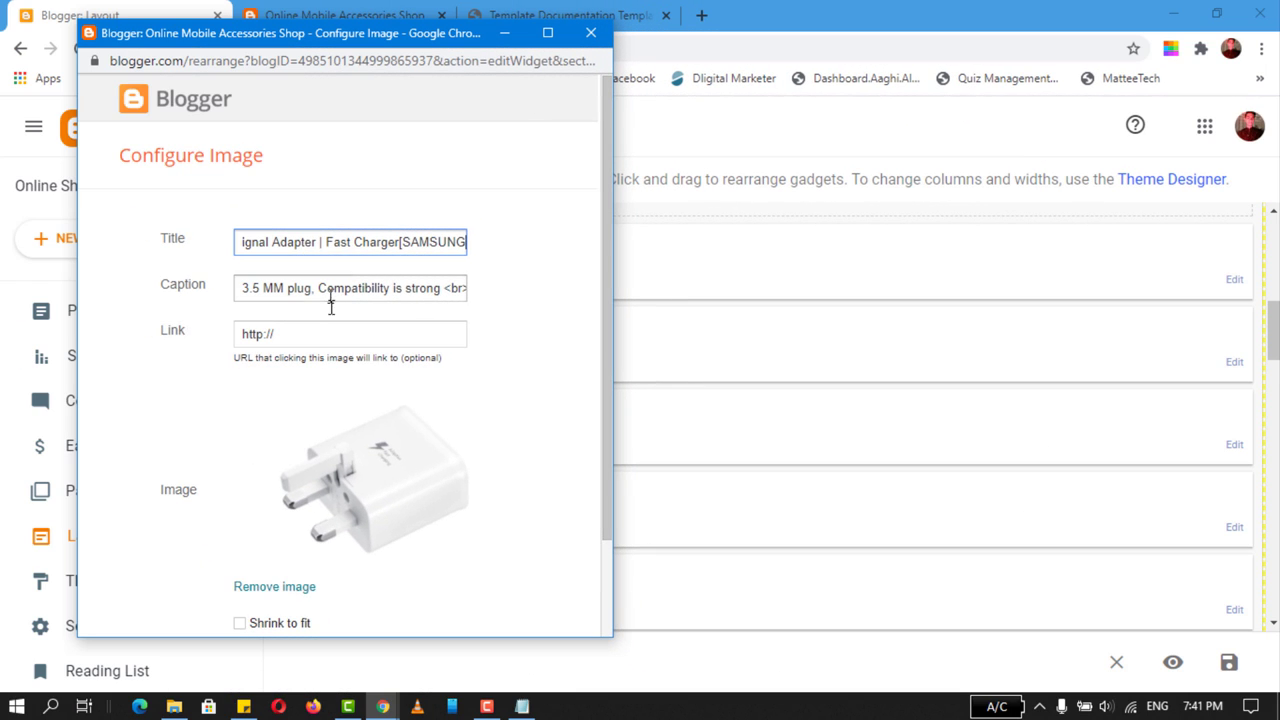
scroll(400, 421, down, 2)
click(155, 597)
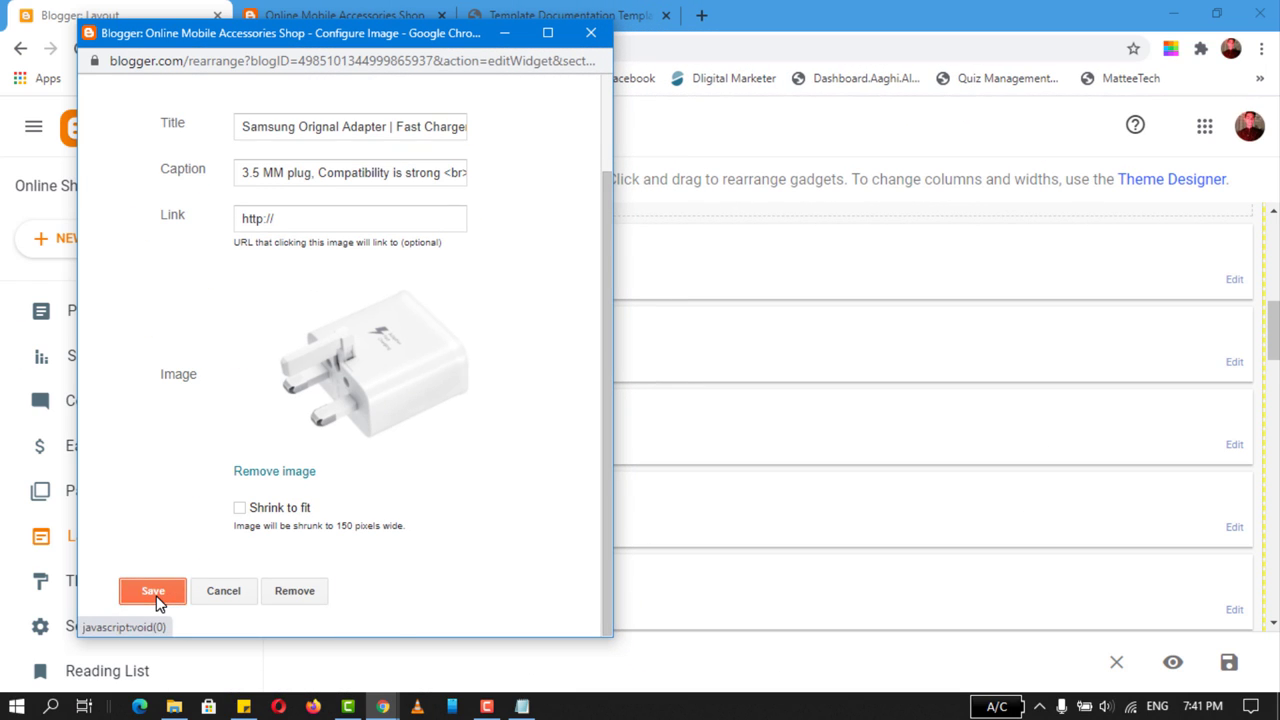
- Reload the live blog and go back through the slider to check the Samsung adapter slide's title, description and image
click(362, 18)
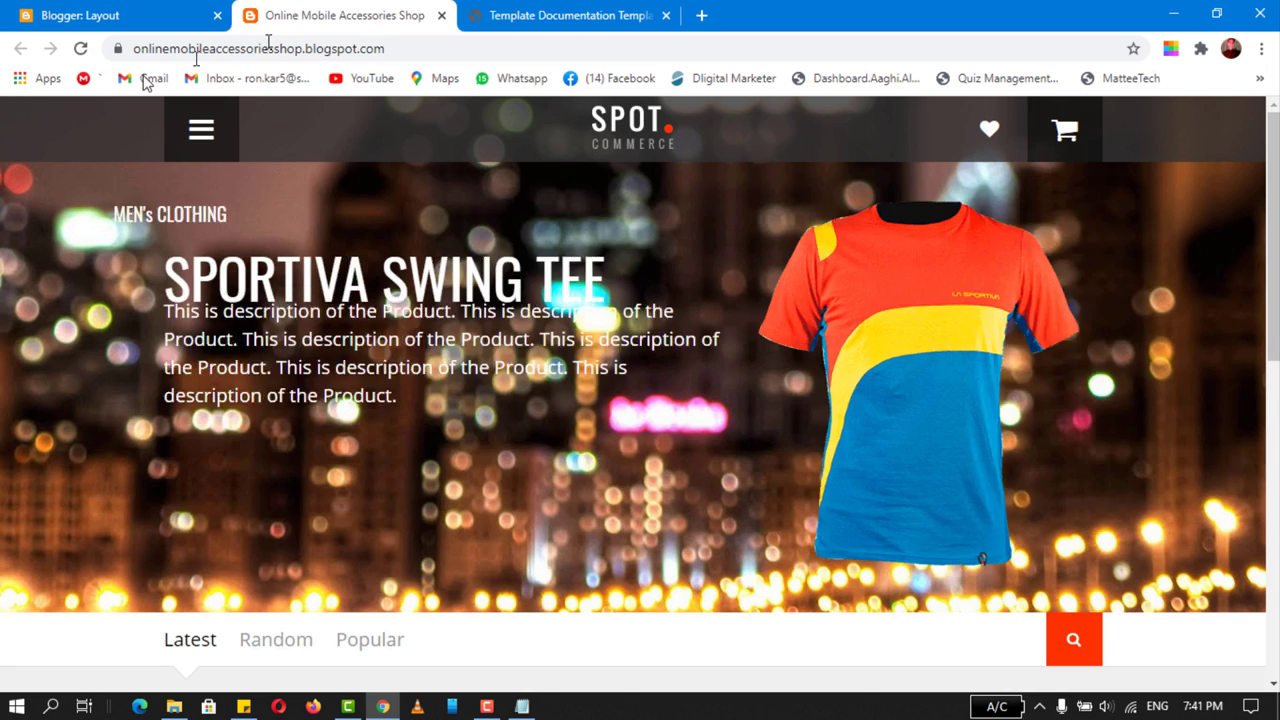
click(72, 52)
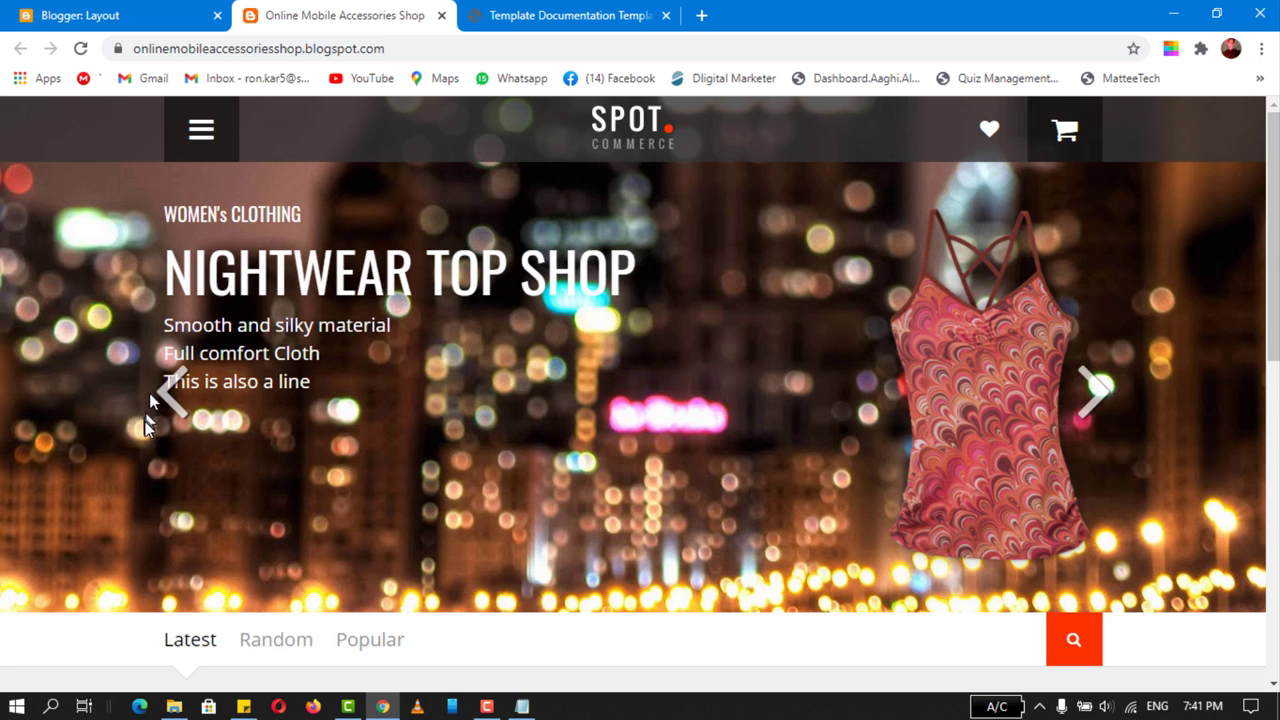
click(176, 418)
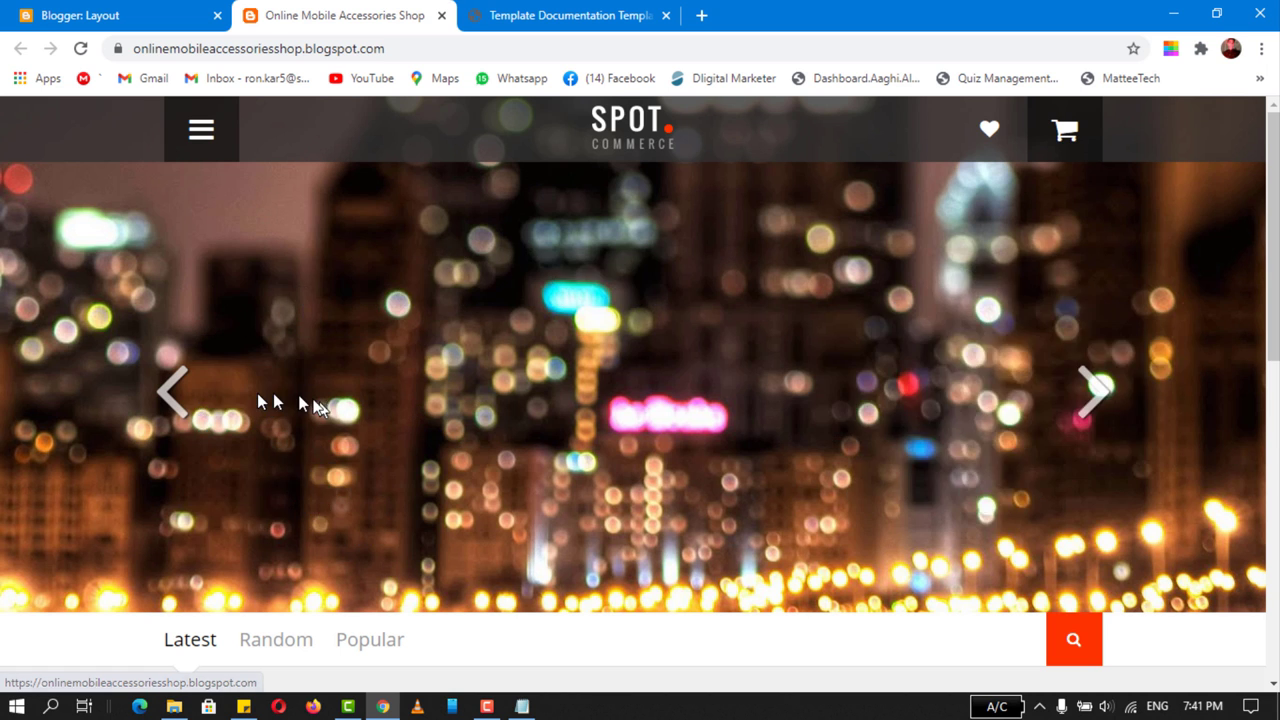
click(184, 428)
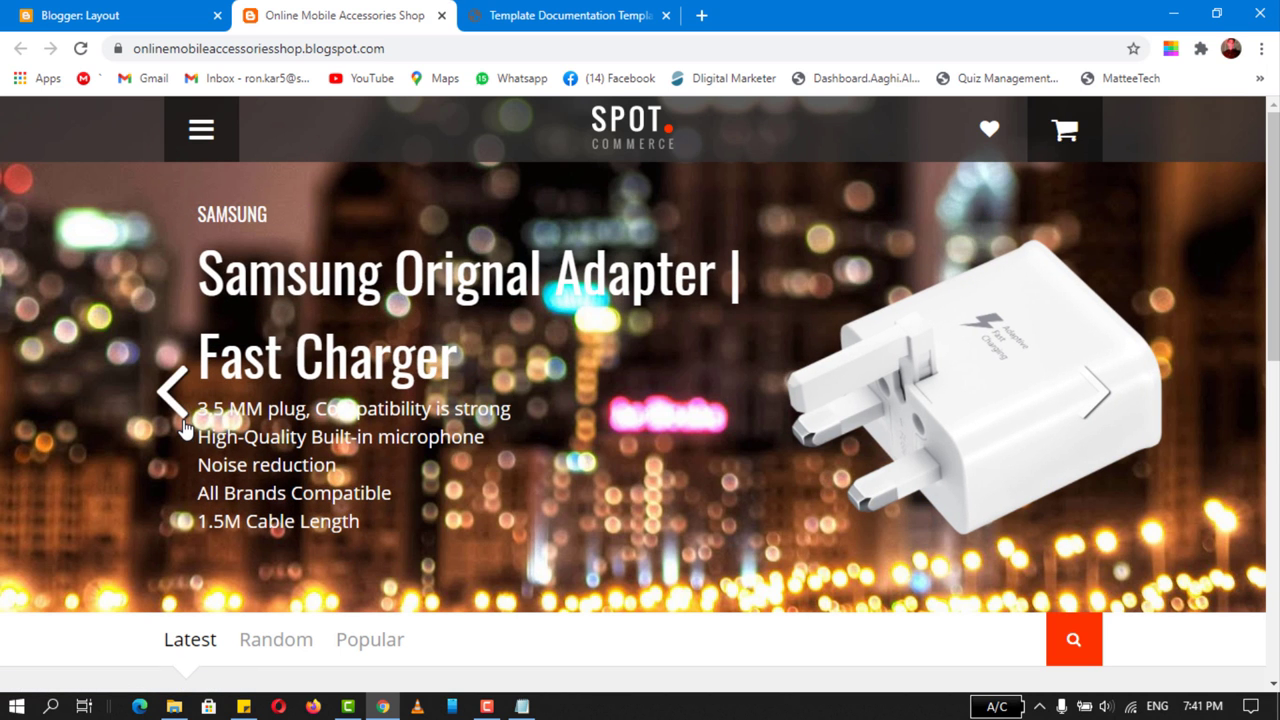
- Add a new Image gadget to the slider-section of the Blogger layout
key(ctrl+shift+Tab)
scroll(411, 483, up, 2)
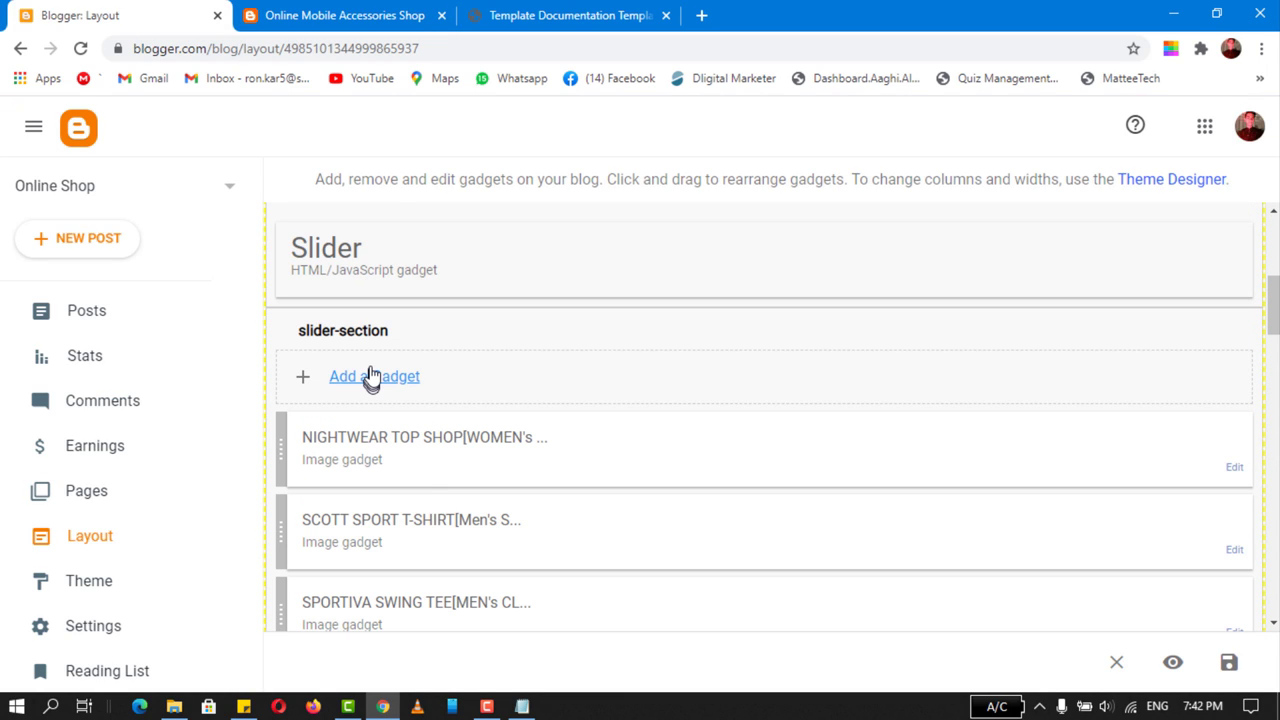
click(371, 376)
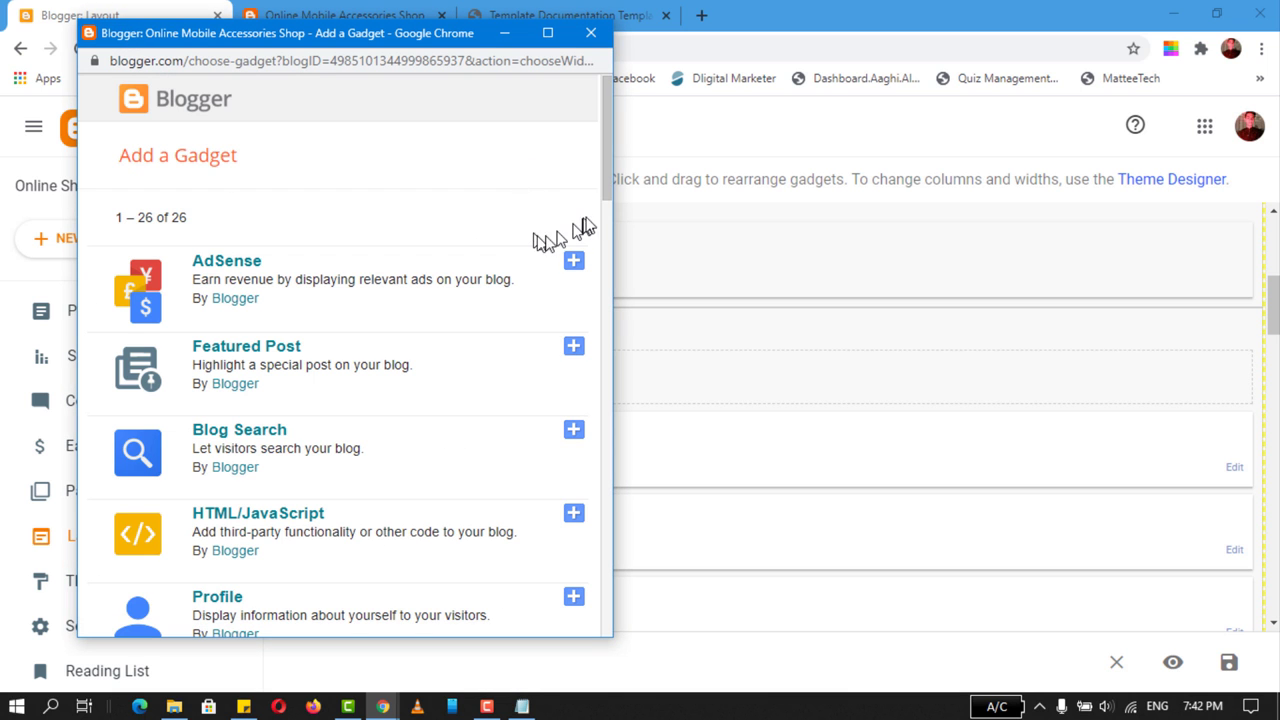
drag(608, 186, 614, 328)
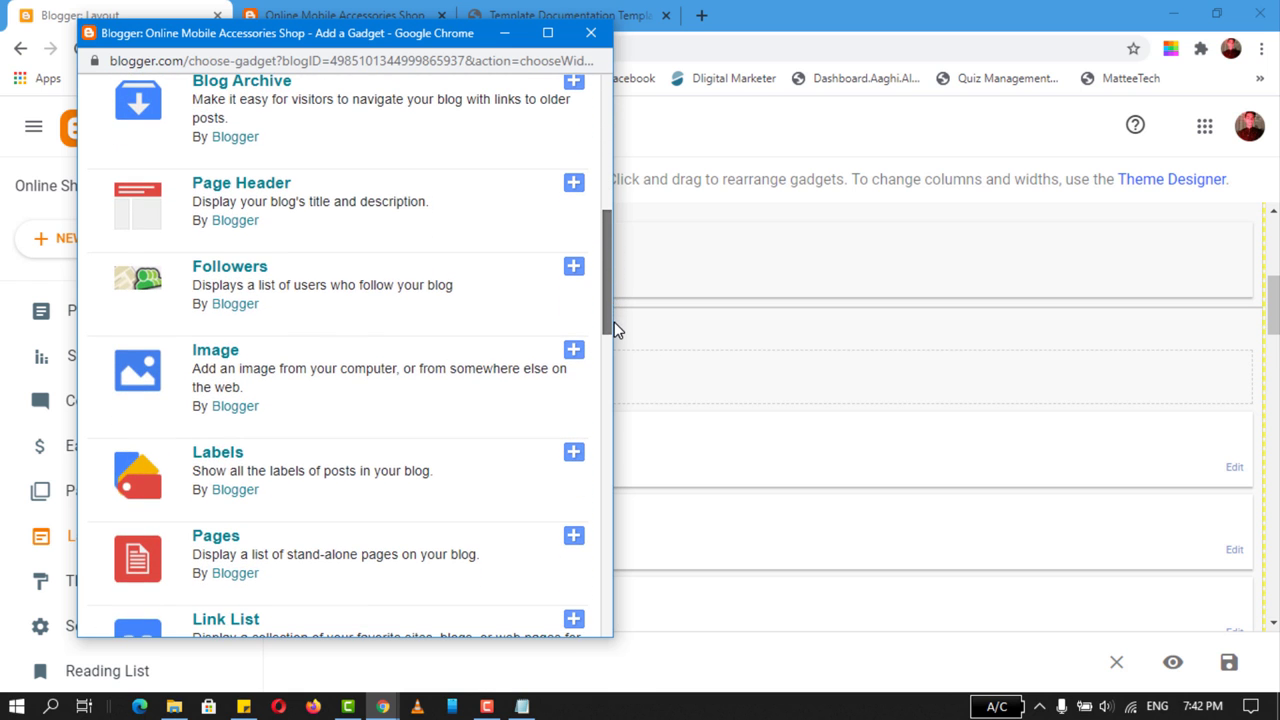
click(572, 360)
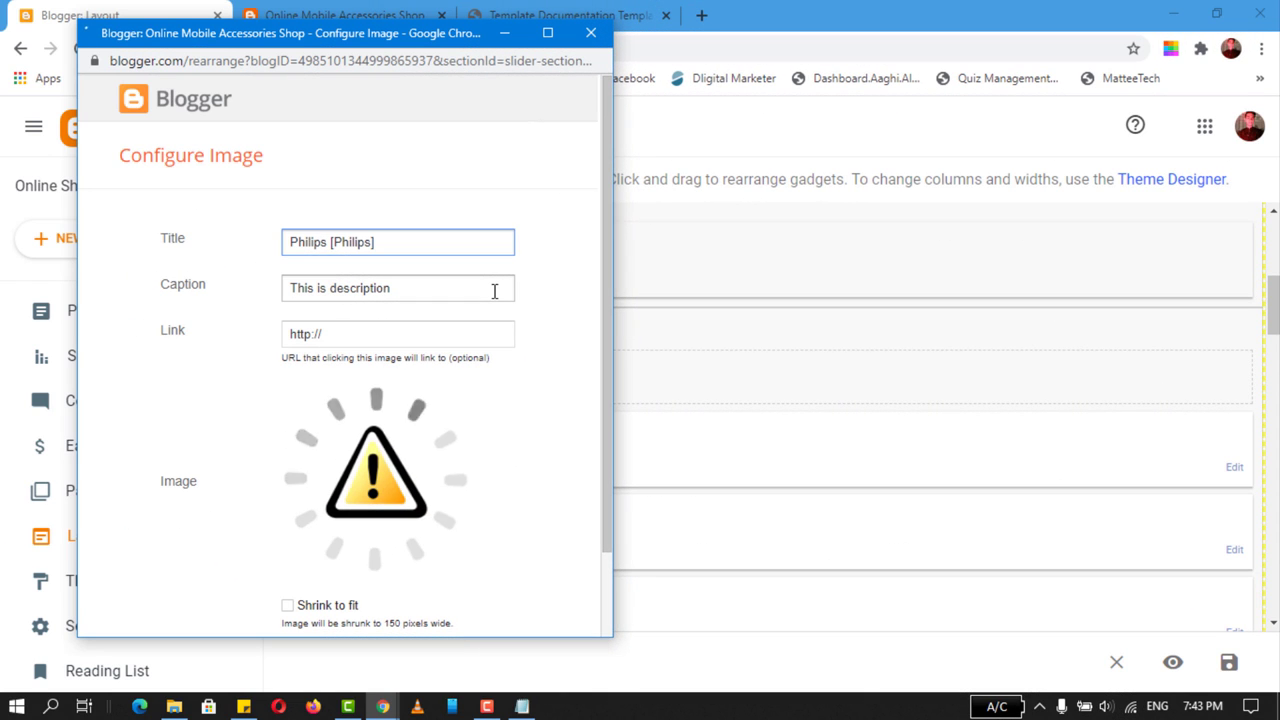
- Title the new gadget "Philips Headphones [Philips]", with the caption "This is description" and the headphones image, and save it
text(Head)
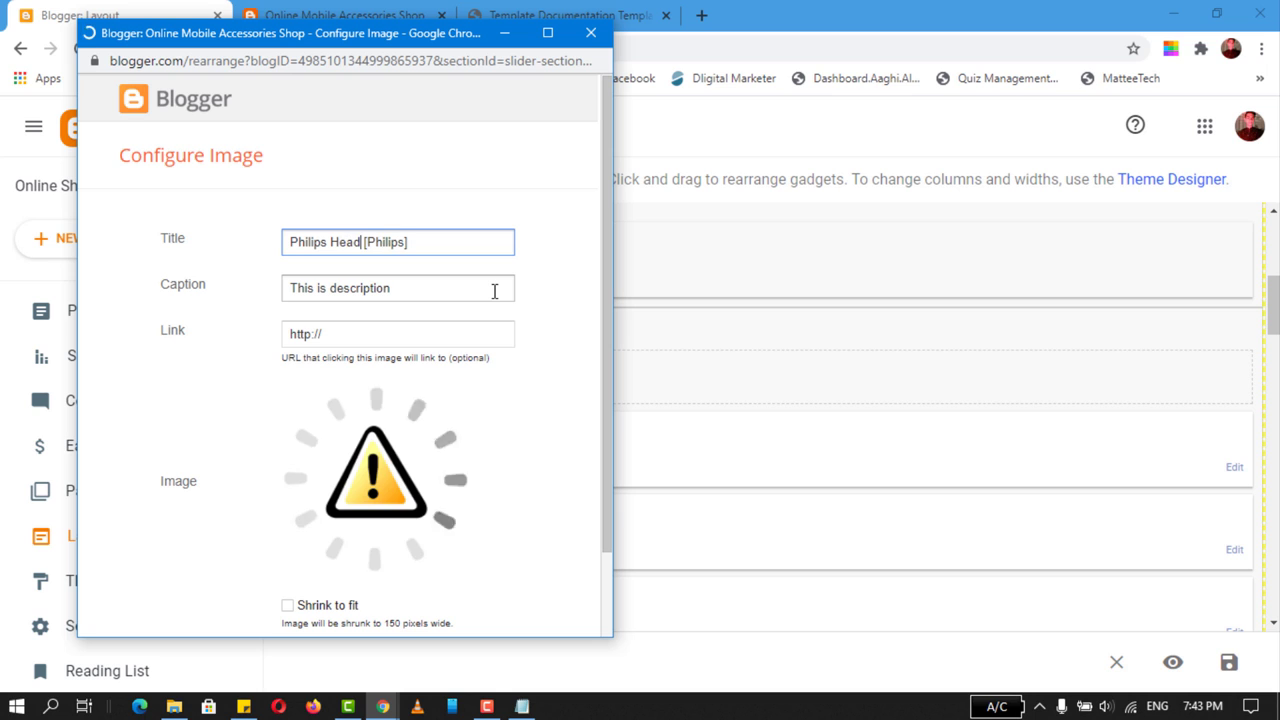
text(phones)
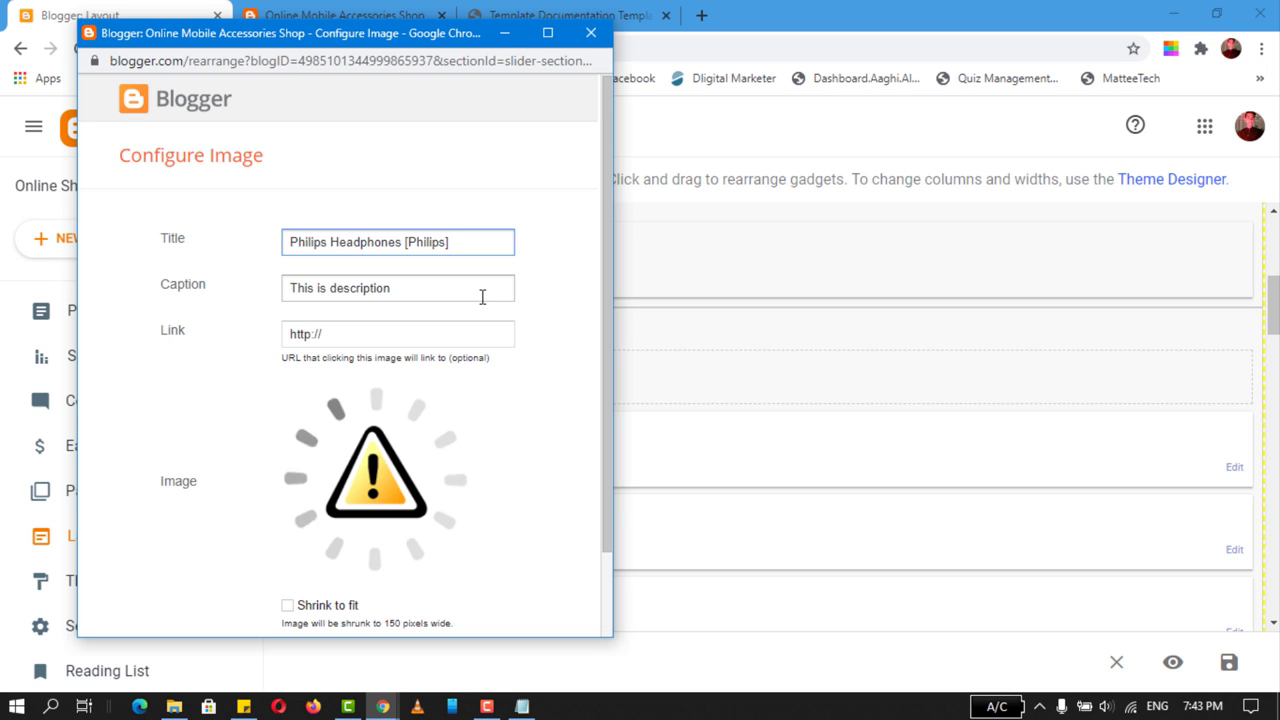
scroll(445, 350, down, 3)
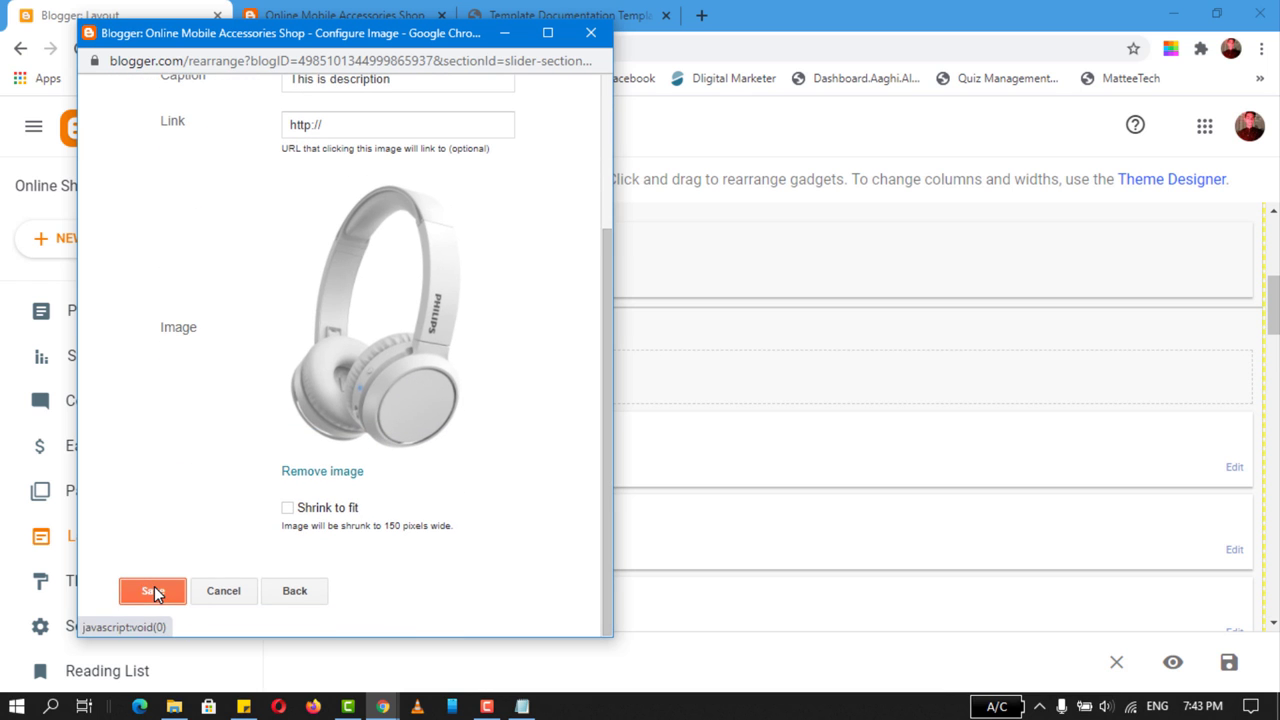
click(152, 591)
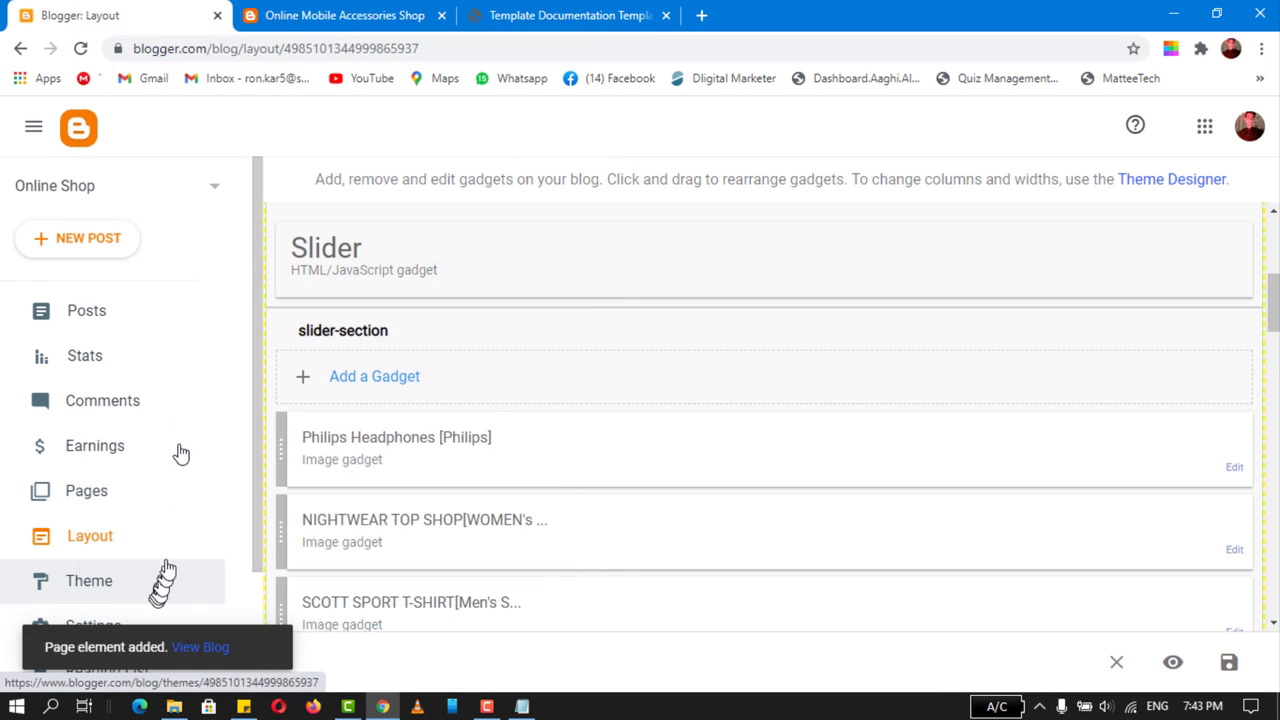
- Reload the live blog to check the Philips Headphones slide, and return to the template documentation's Working with Slider section
click(310, 25)
click(82, 50)
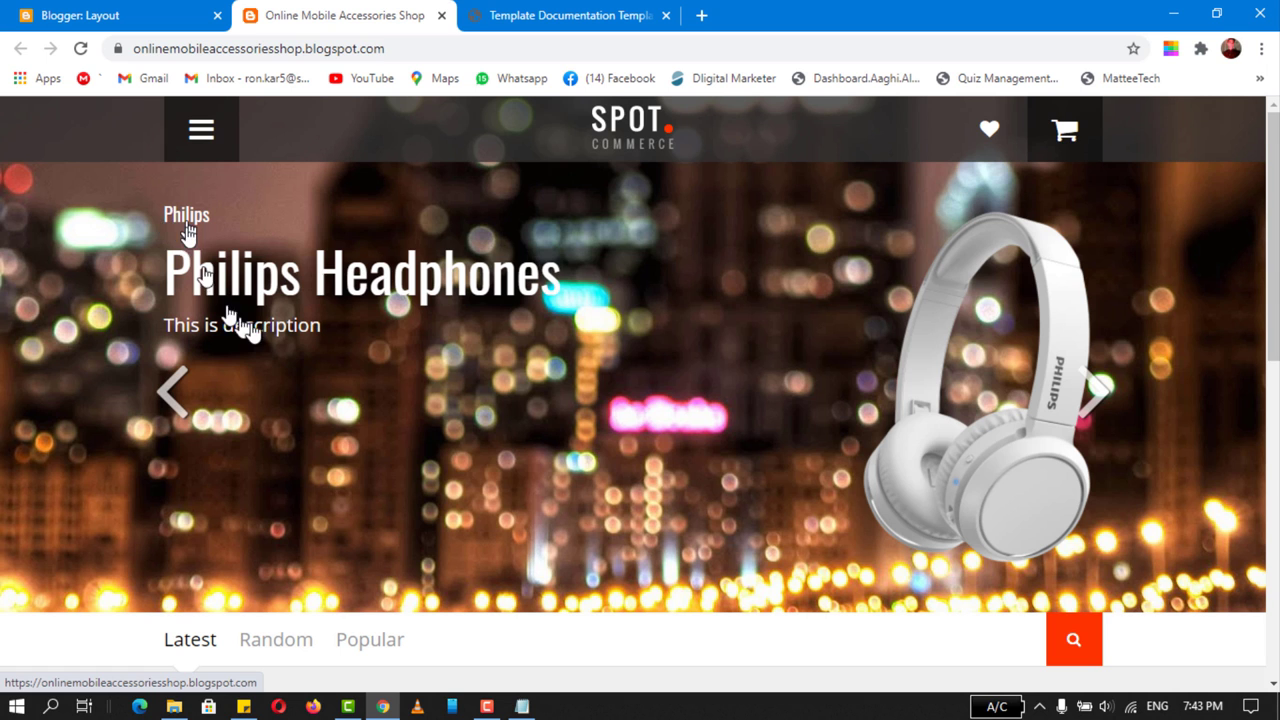
key(ctrl+Tab)
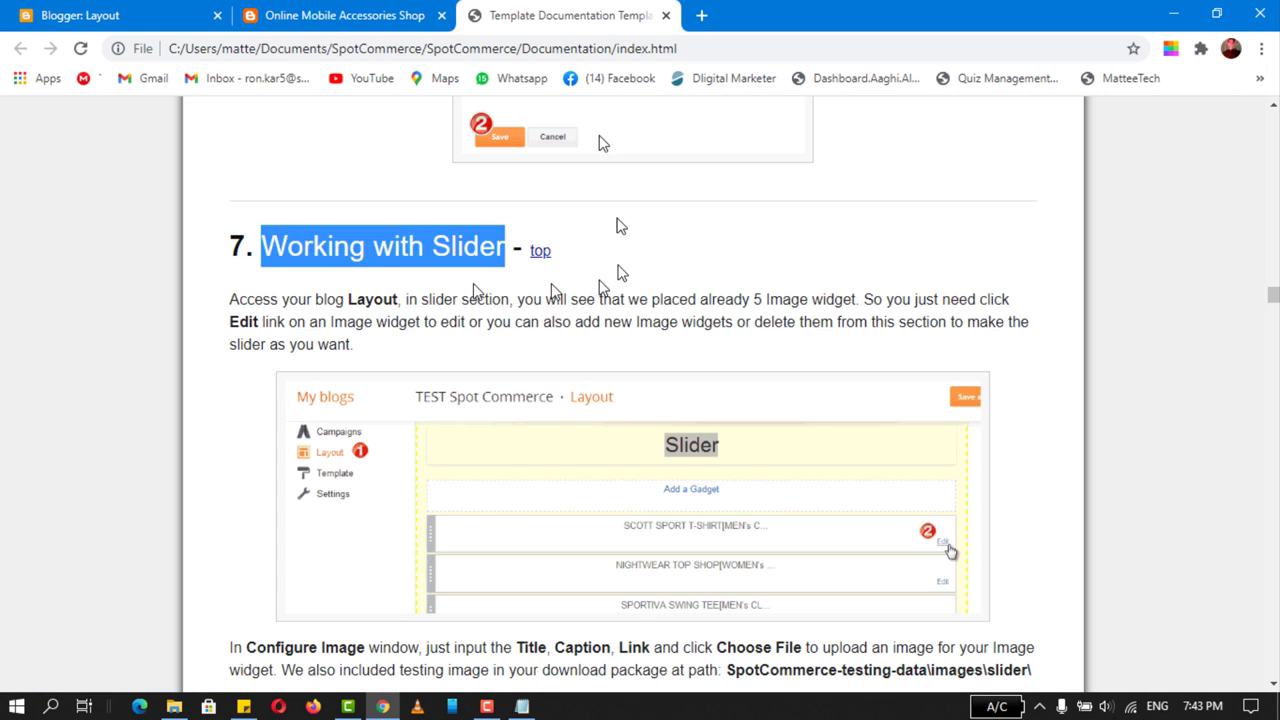
- Read the documentation from the Working with Slider section through to Adding Horizon Section Background
click(281, 249)
drag(264, 249, 486, 252)
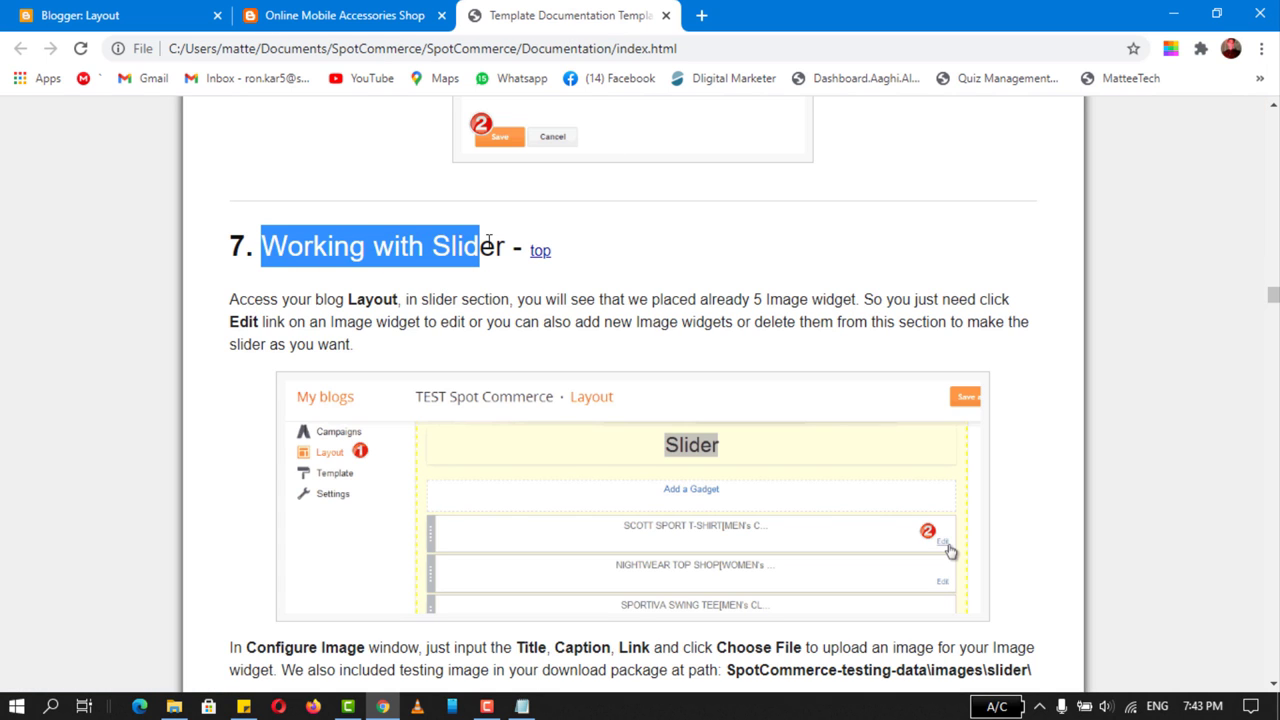
scroll(486, 280, down, 6)
scroll(482, 283, down, 8)
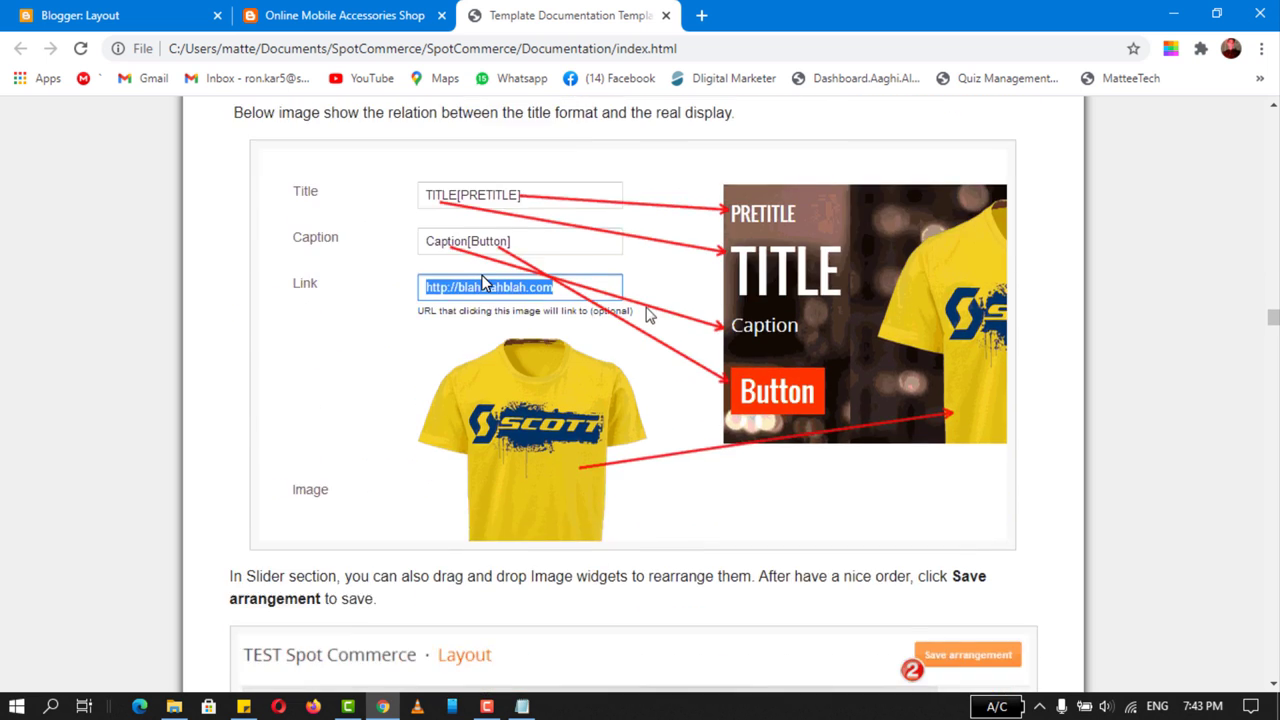
scroll(482, 283, down, 5)
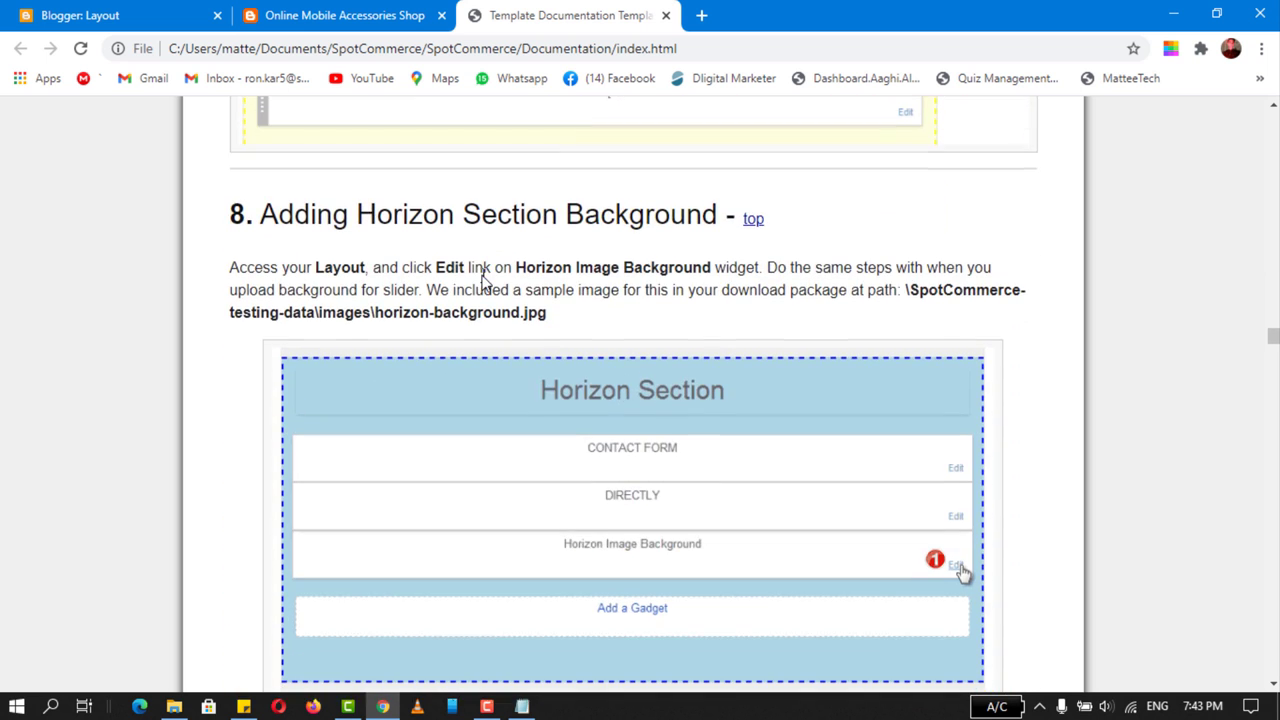
drag(256, 217, 715, 218)
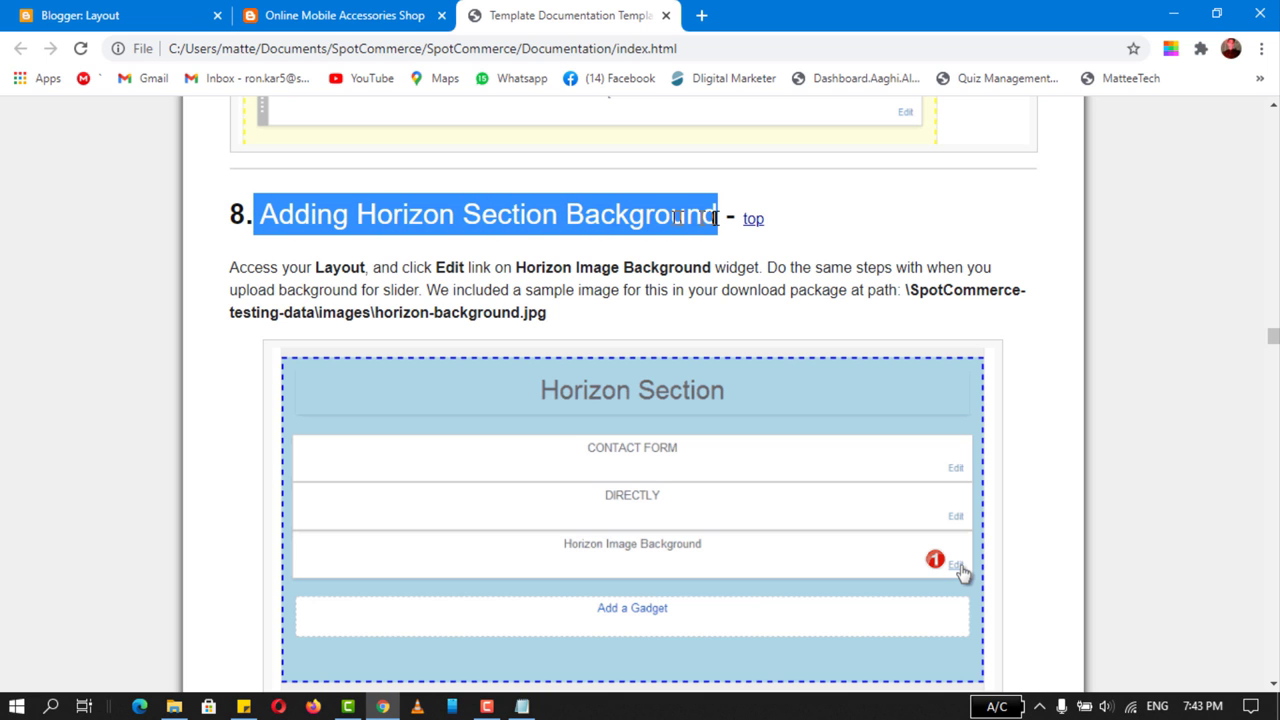
- Examine the contact form section's missing background on the live blog
click(345, 15)
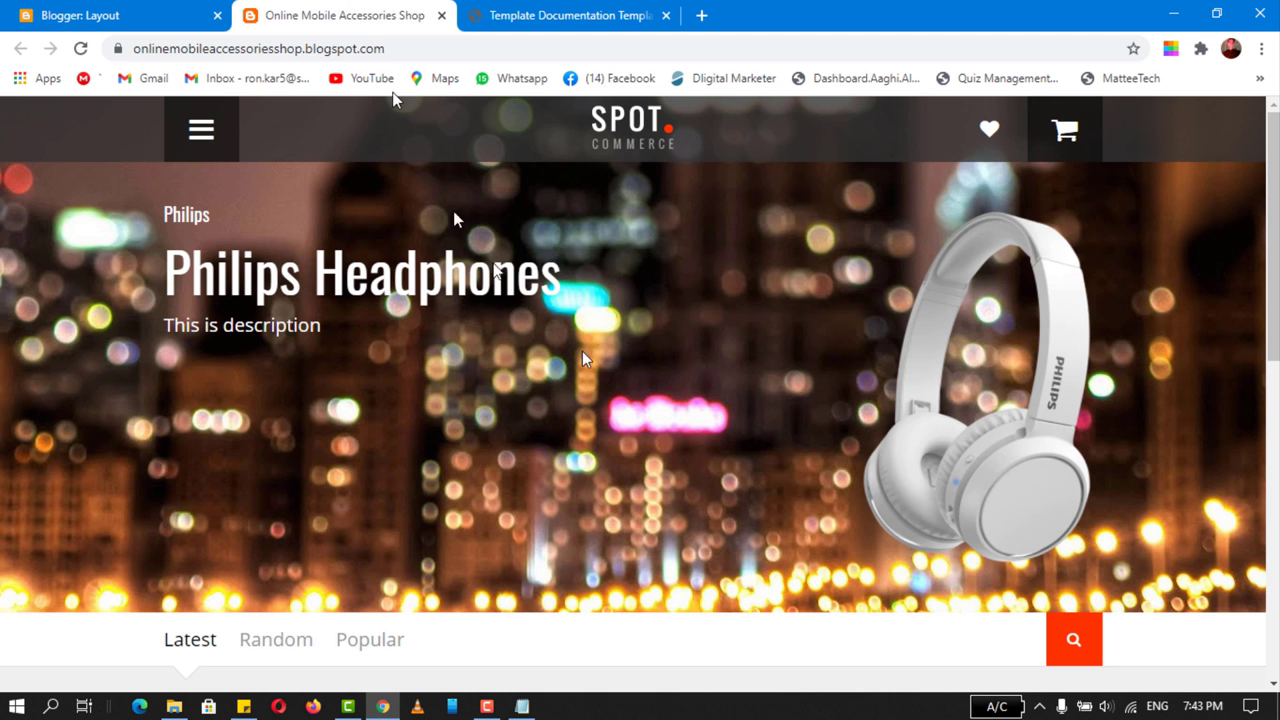
scroll(588, 356, down, 10)
scroll(588, 356, up, 2)
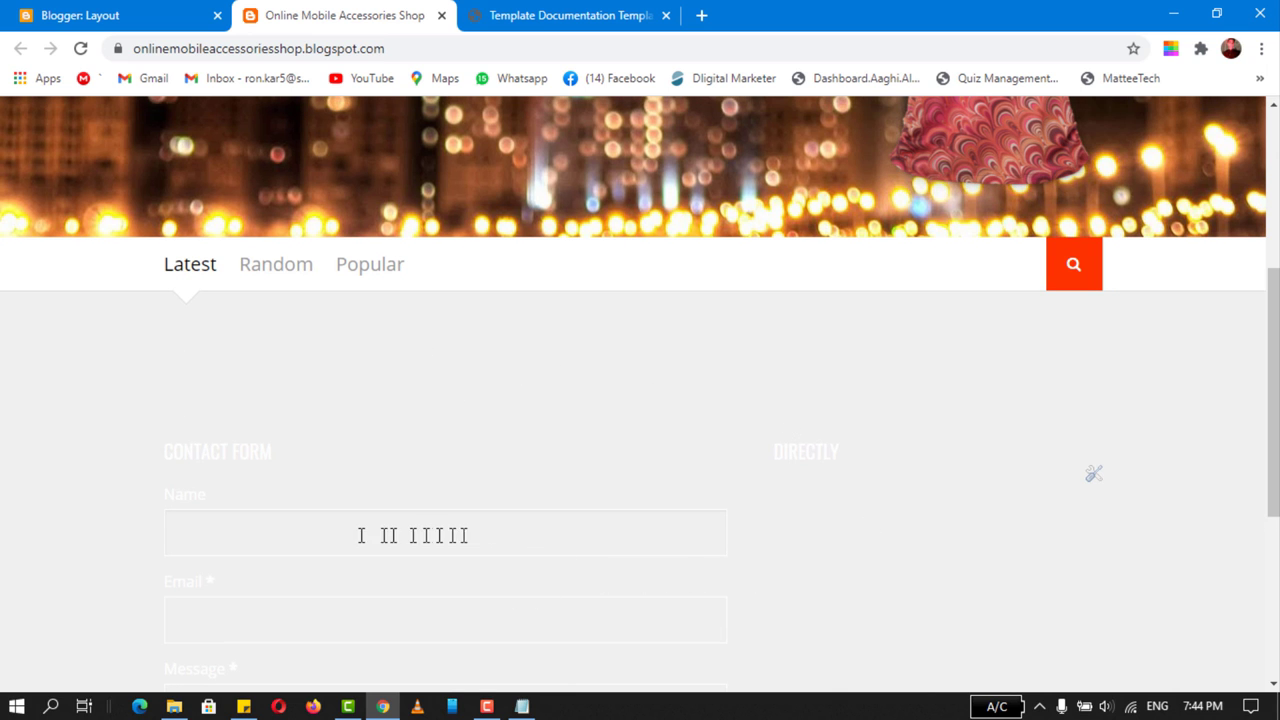
scroll(240, 537, down, 2)
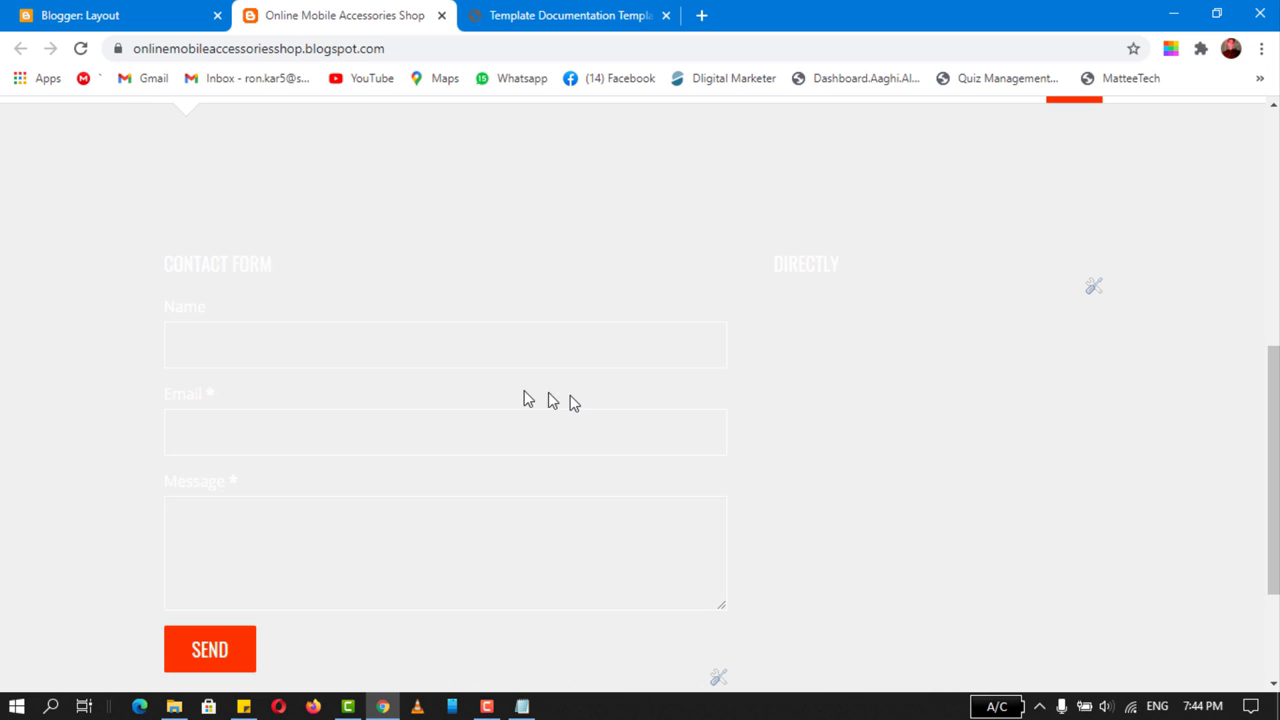
- Open the Horizon Image Background gadget of the home-horizon-section for editing in the Blogger layout
click(143, 15)
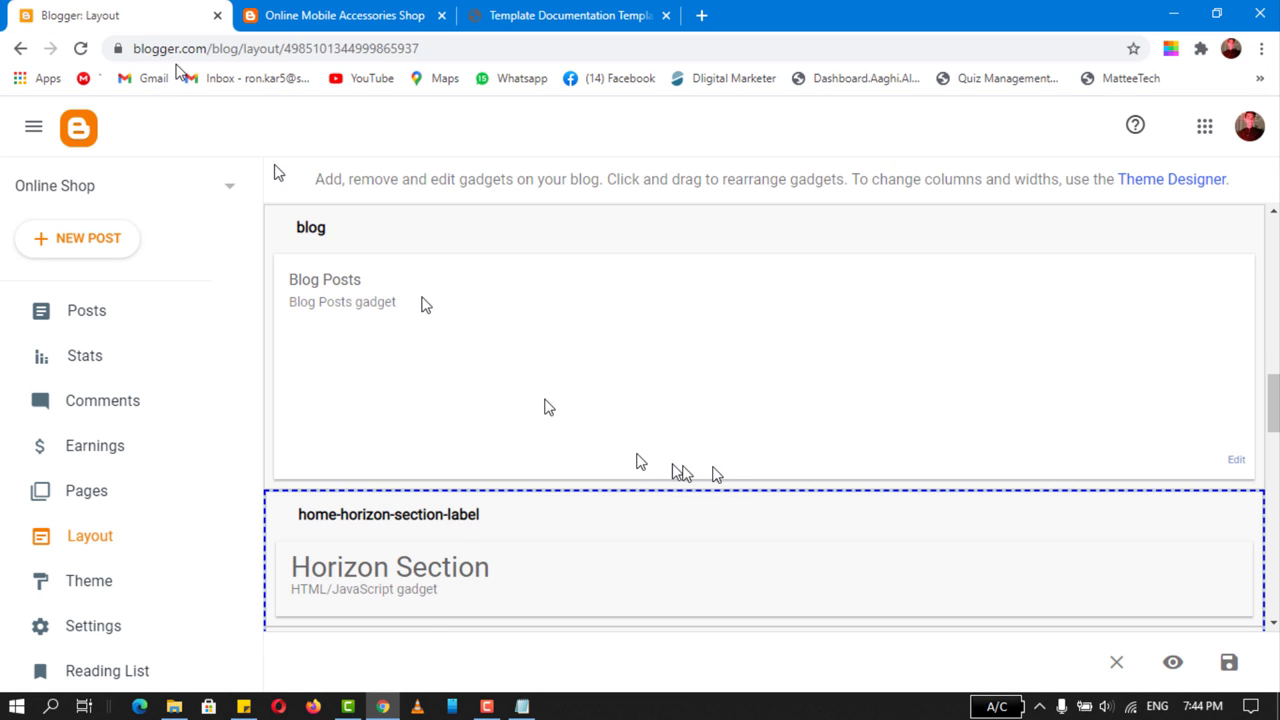
scroll(716, 474, down, 2)
scroll(477, 418, down, 2)
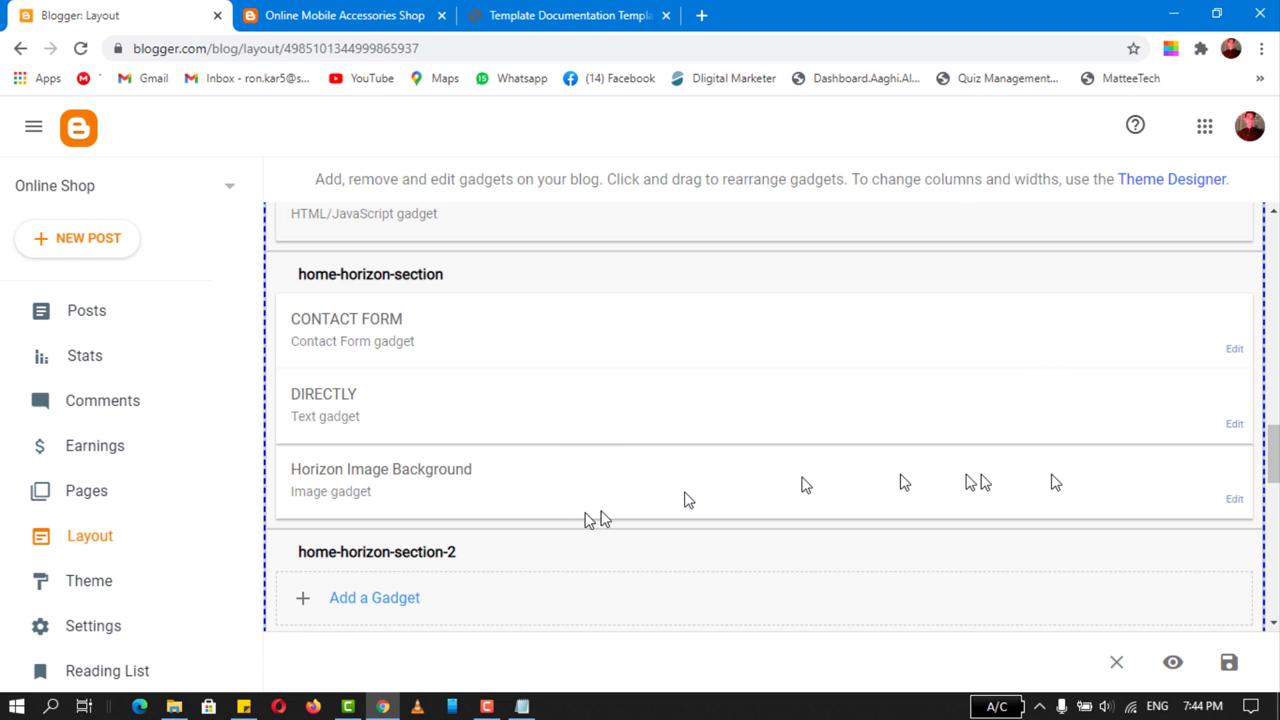
click(1234, 500)
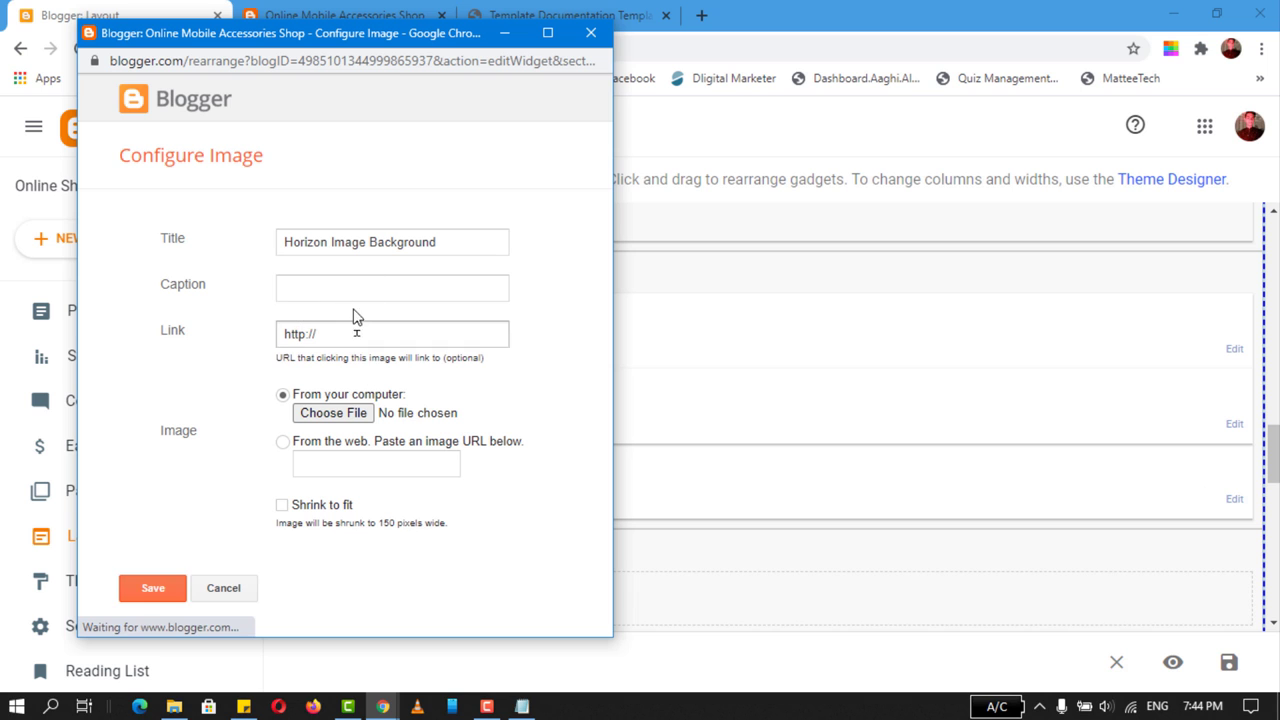
- Upload the sample horizon background image from the SpotCommerce-testing-data images folder and save the gadget
click(336, 416)
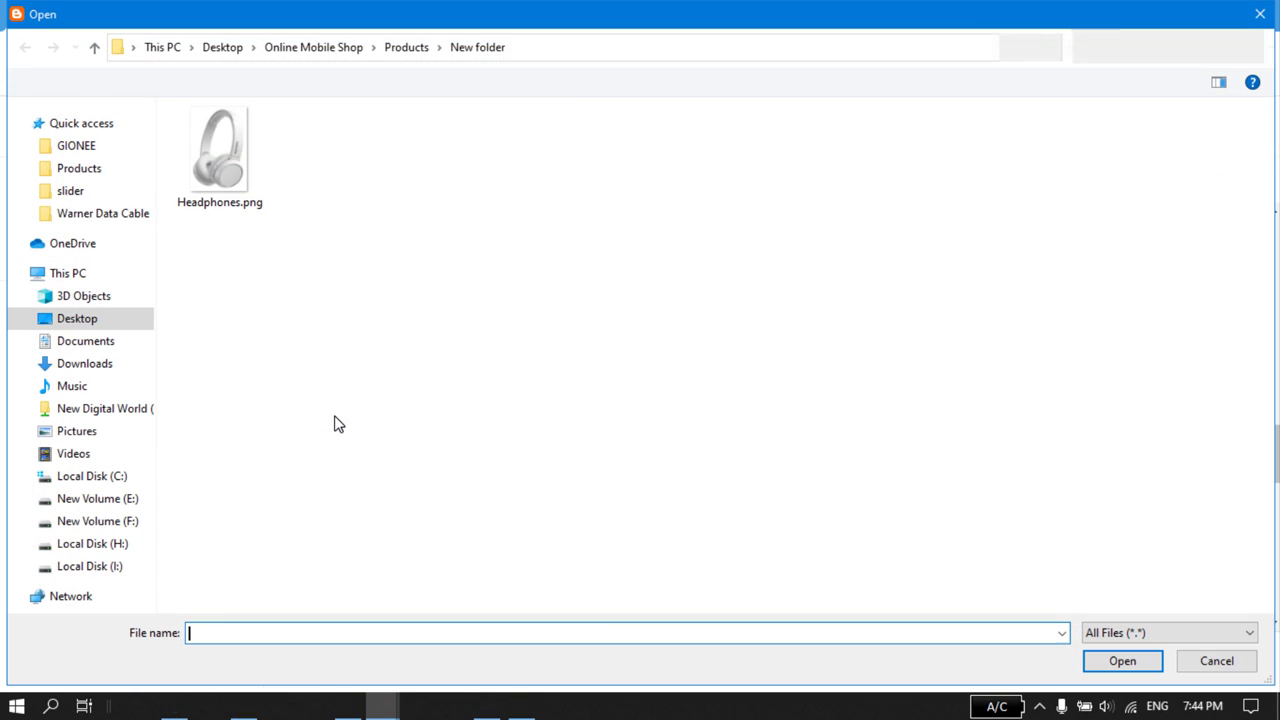
click(288, 176)
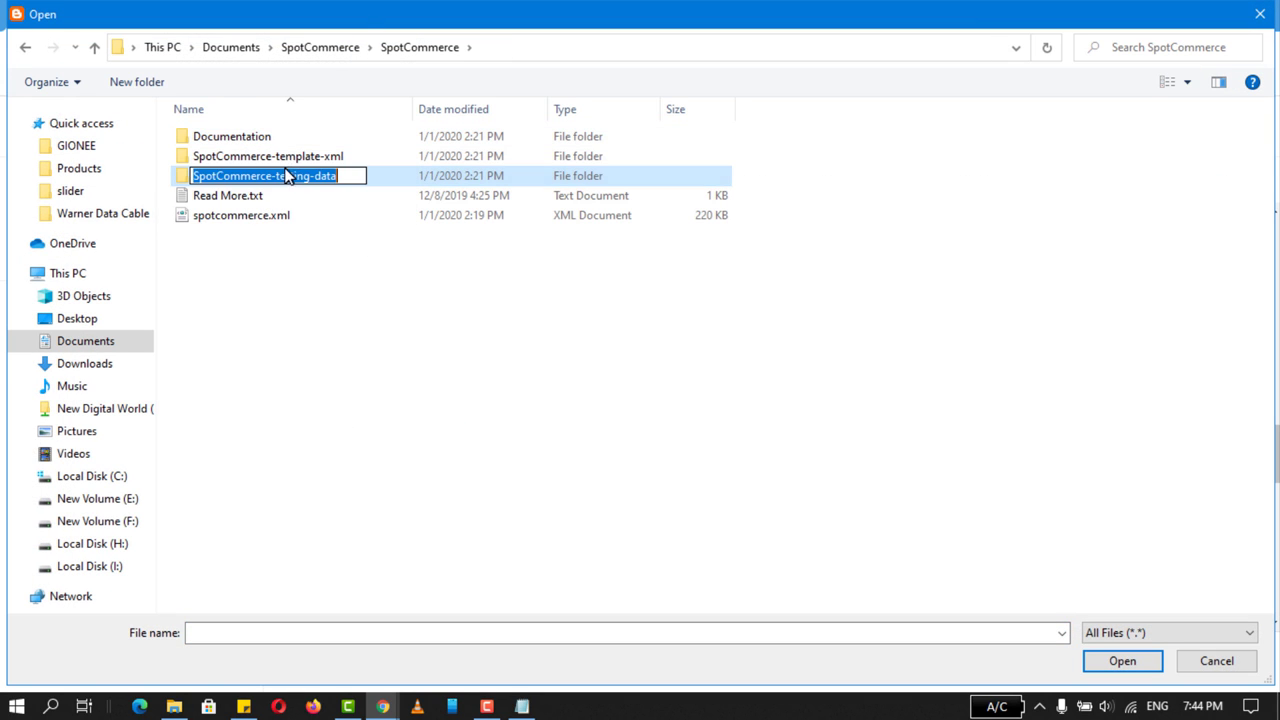
click(340, 235)
double_click(317, 177)
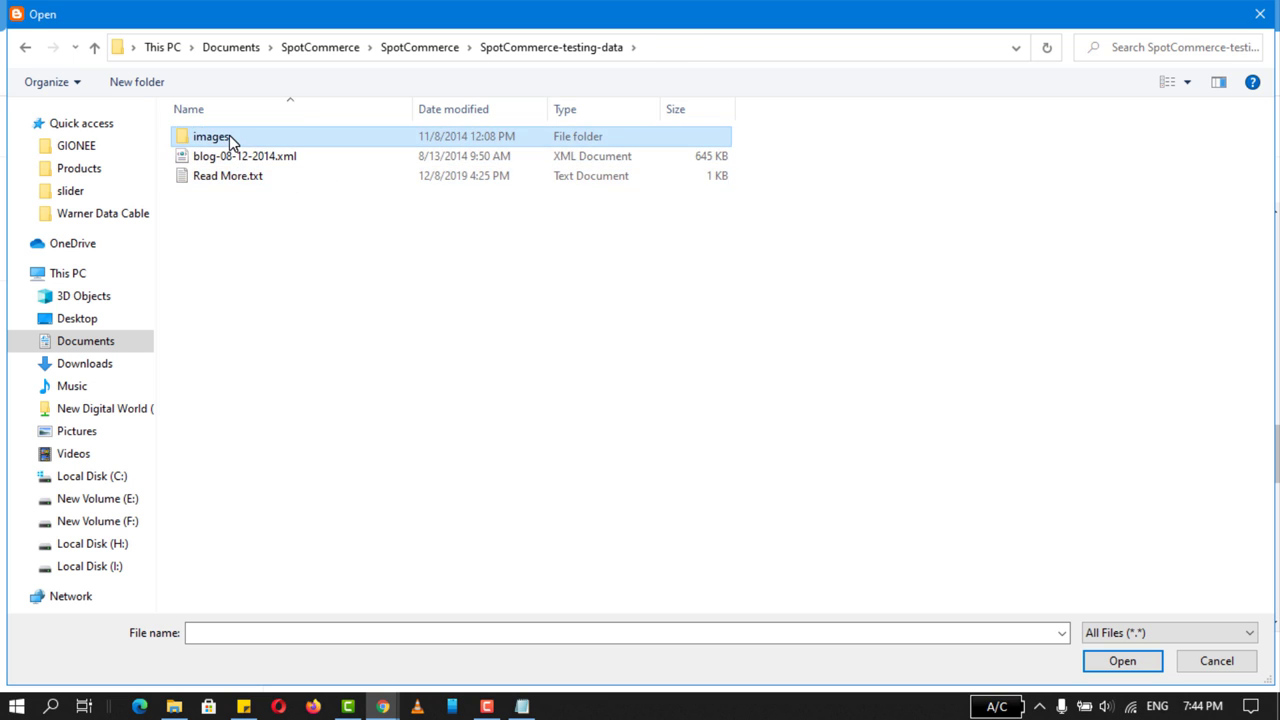
double_click(229, 136)
double_click(340, 170)
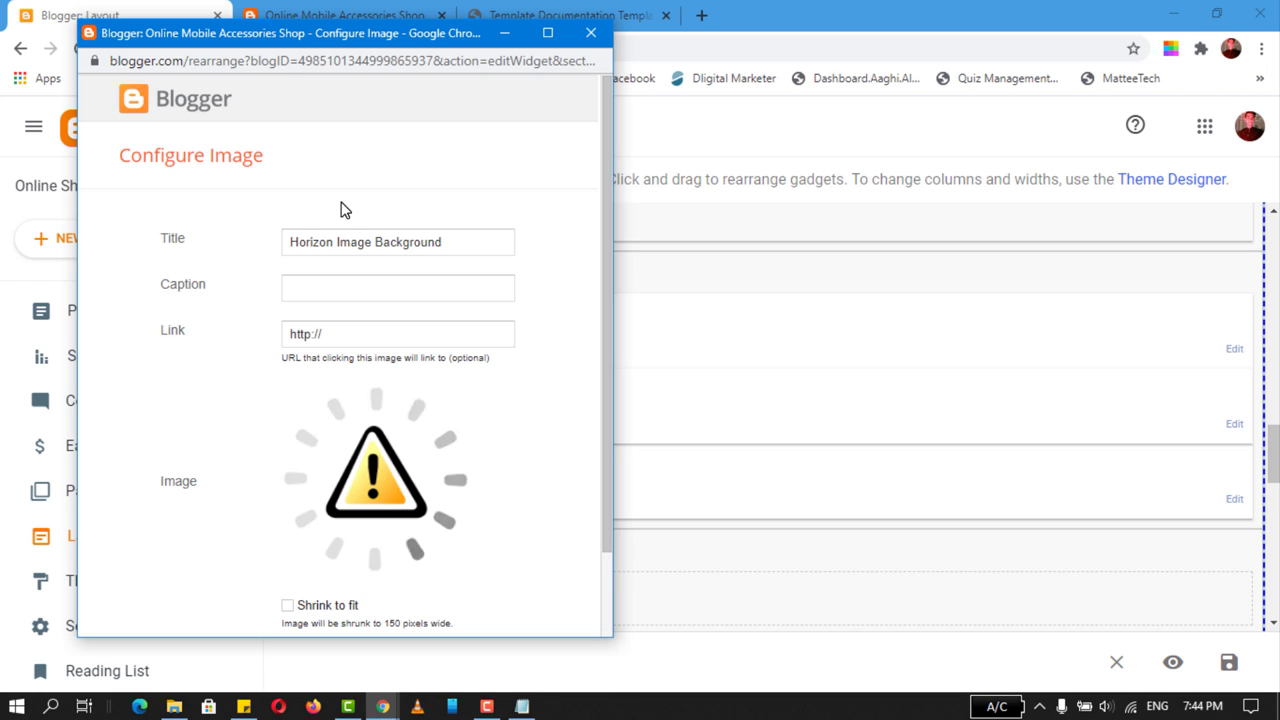
scroll(356, 388, down, 2)
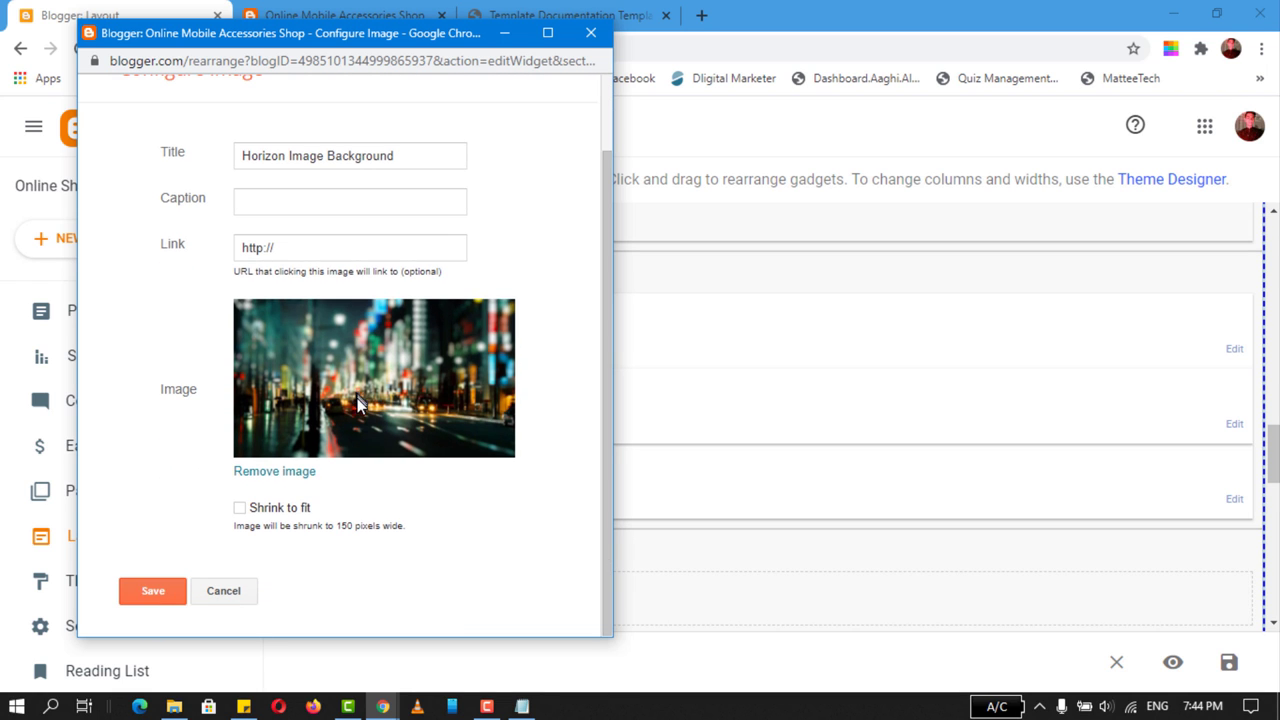
click(160, 593)
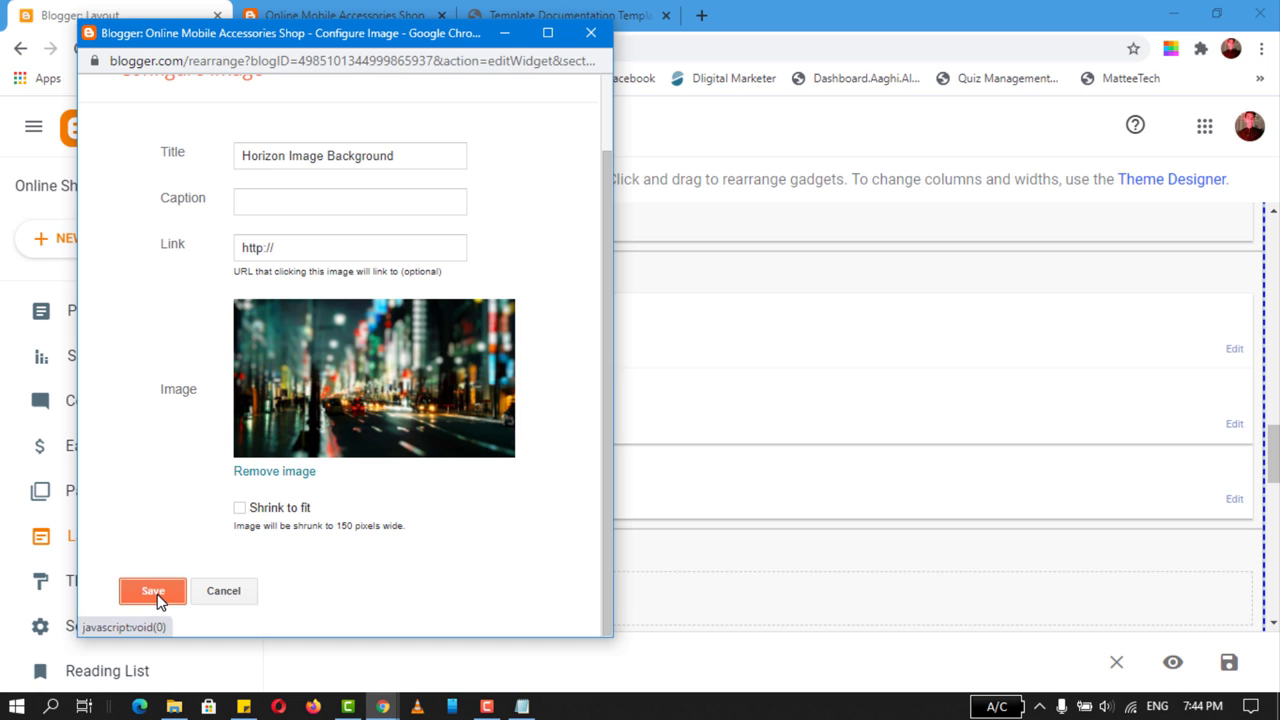
- Reload the live blog and check the contact form section's background and the footer credit
click(339, 7)
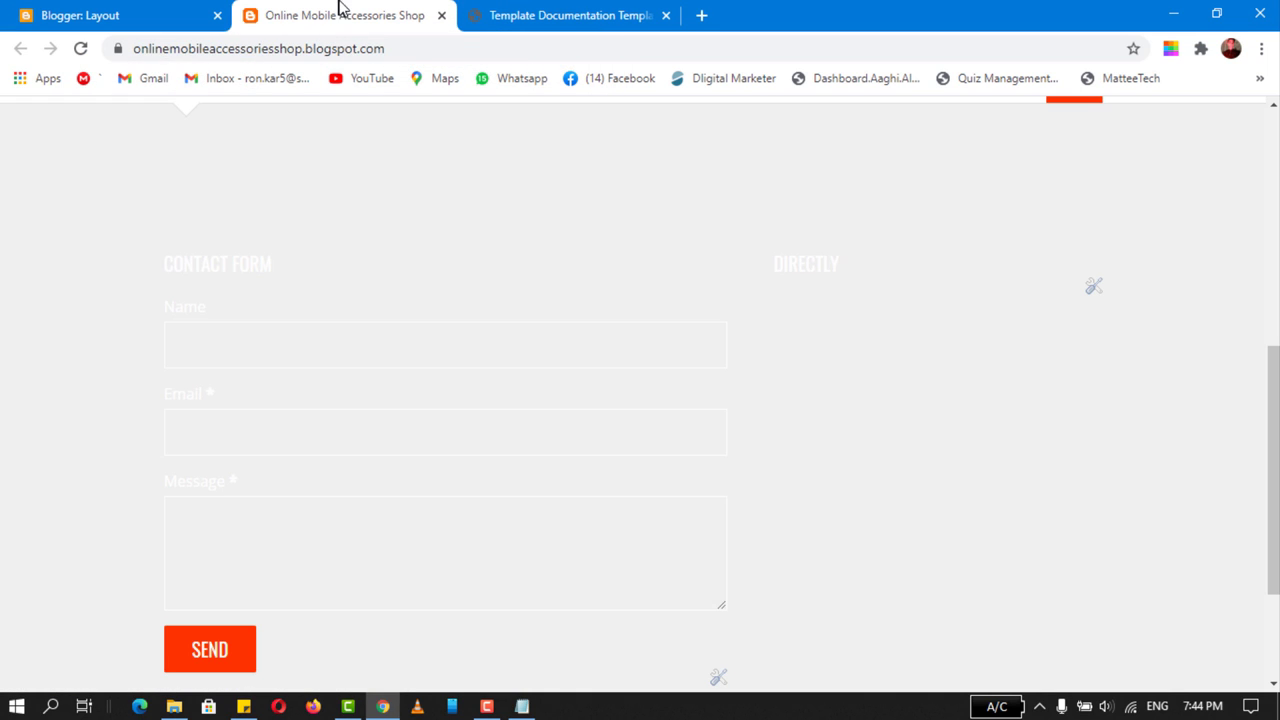
click(82, 50)
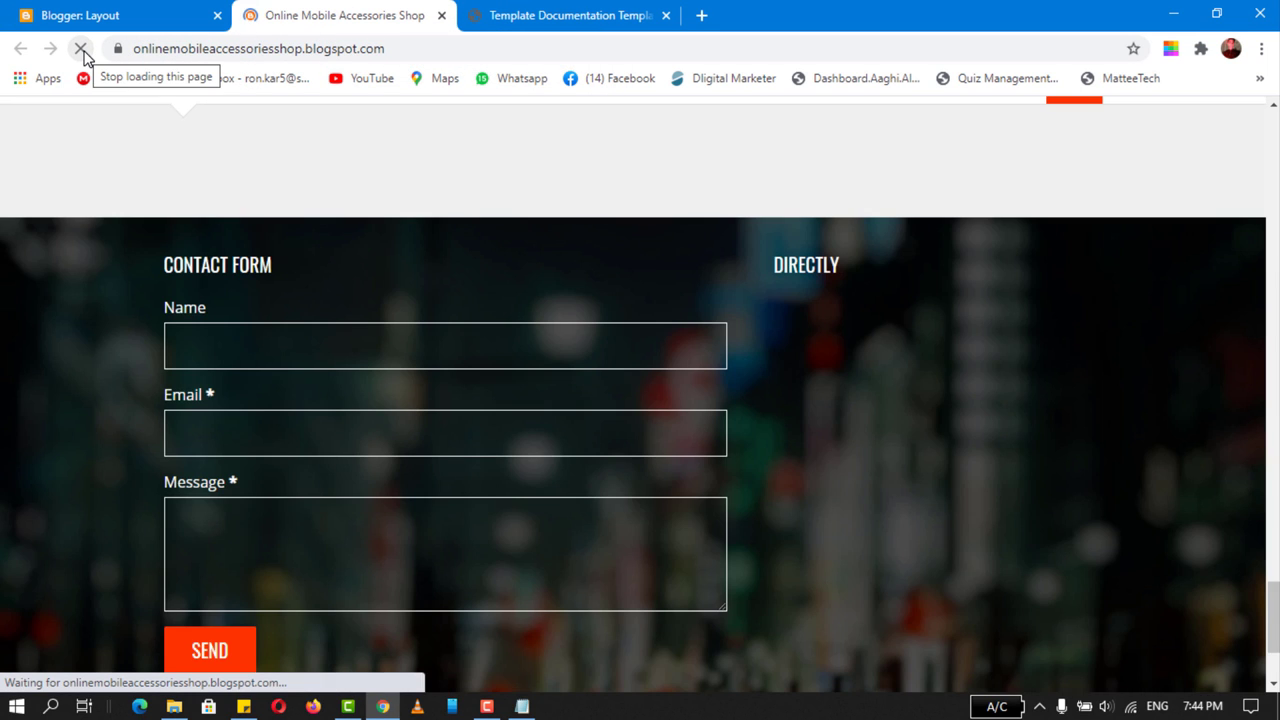
scroll(501, 398, down, 2)
scroll(328, 425, up, 8)
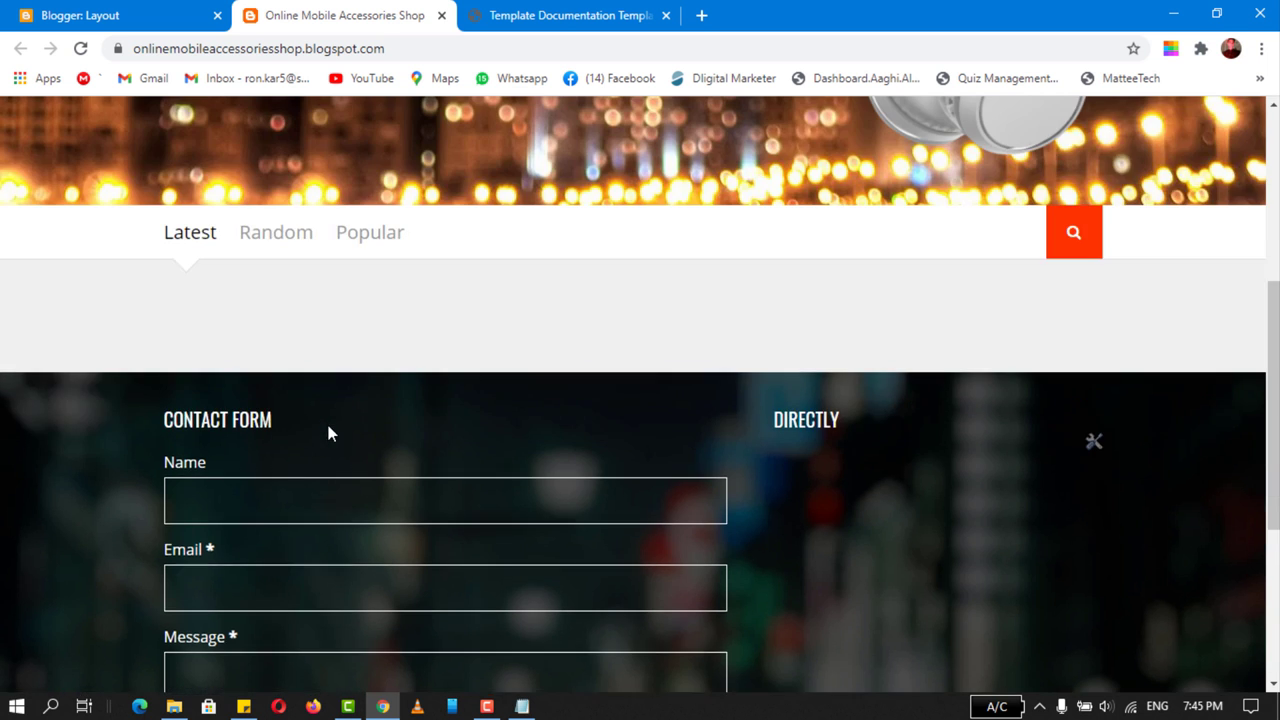
scroll(328, 425, down, 8)
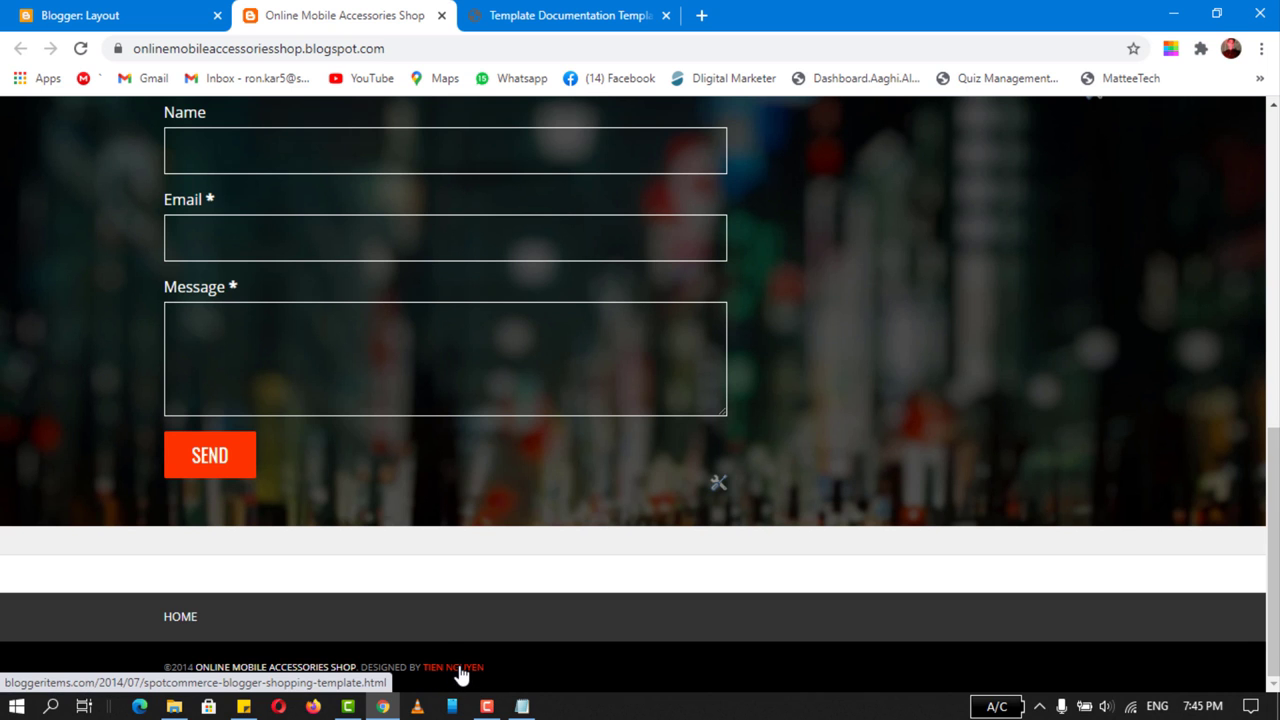
- Save the Blogger layout and copy the designer's name from the live blog's footer credit
click(125, 14)
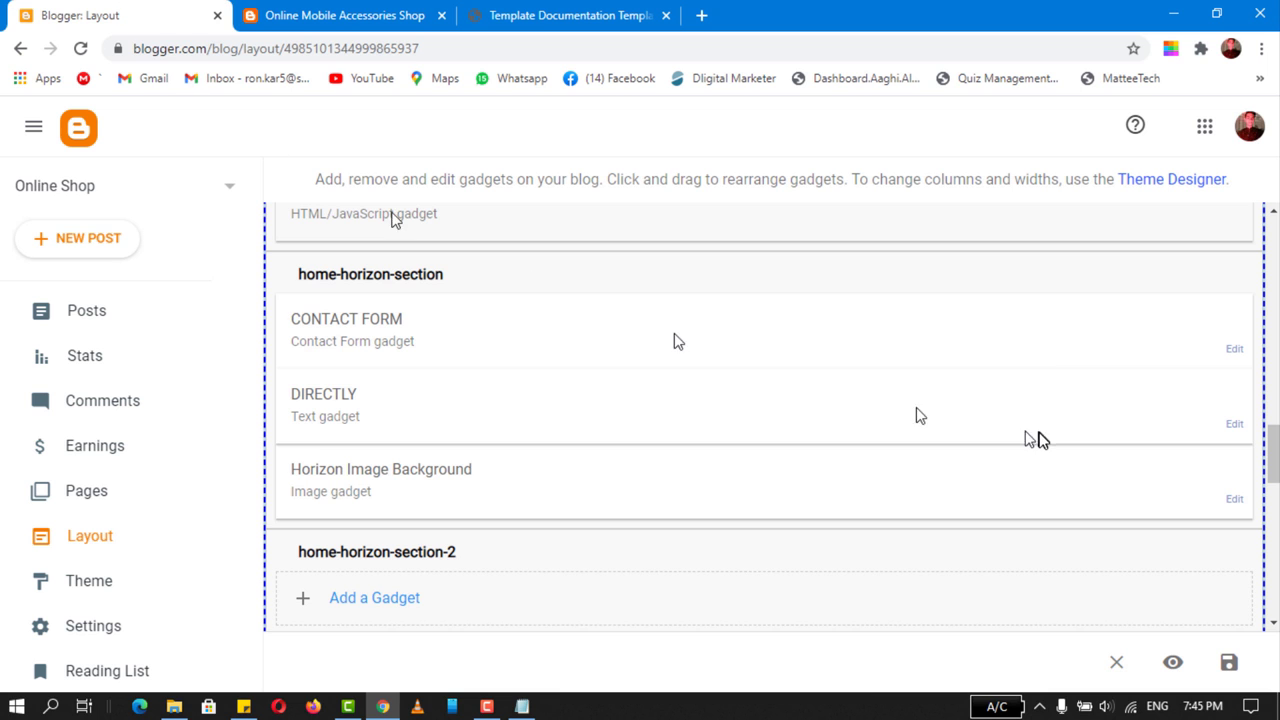
click(1229, 662)
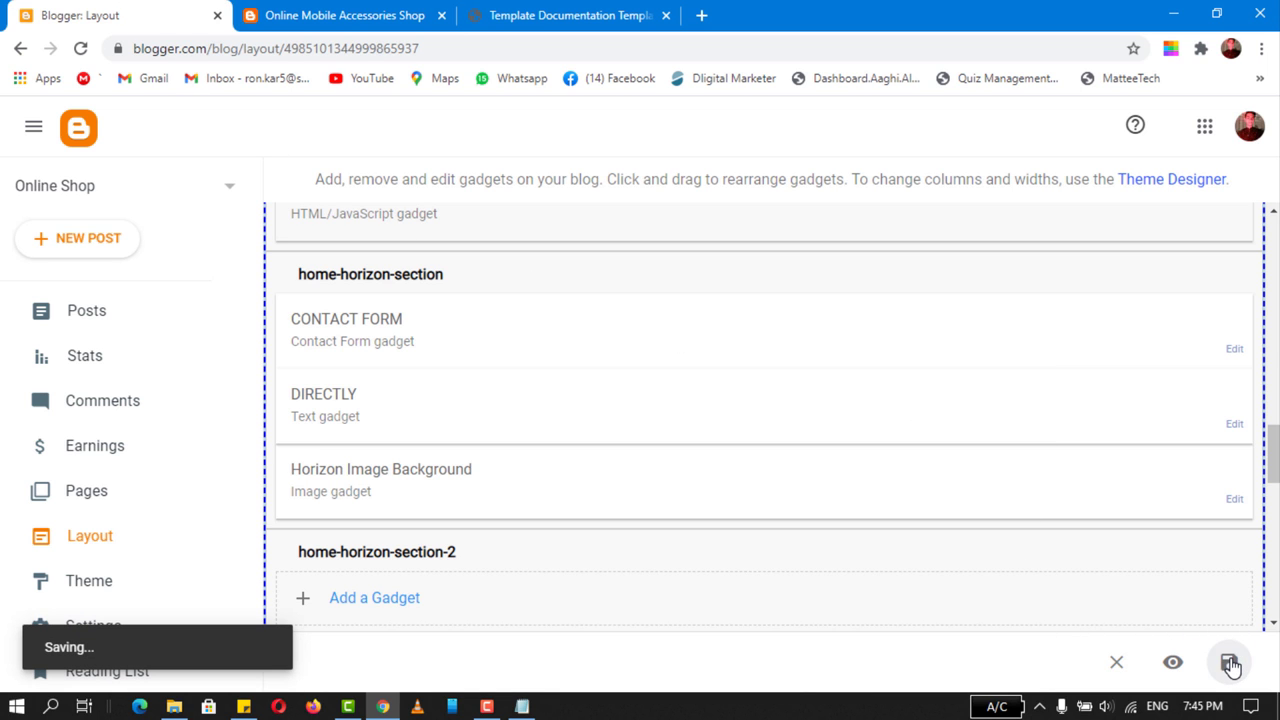
click(383, 12)
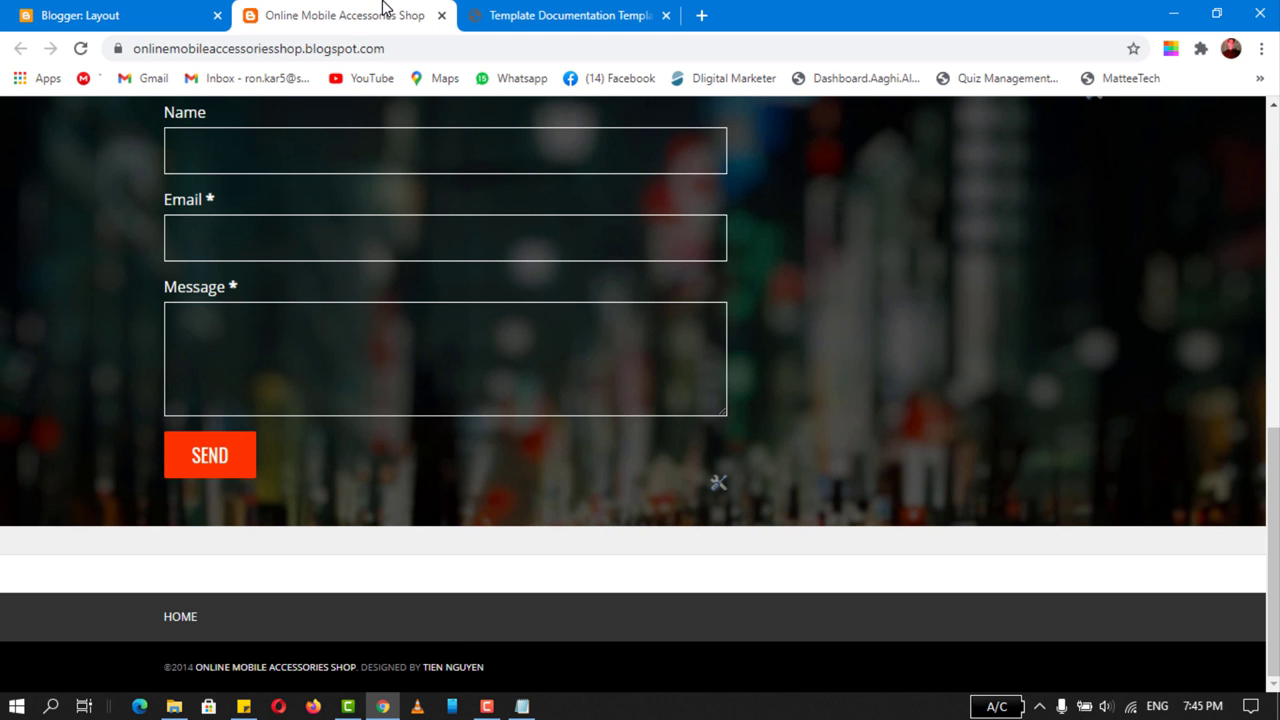
drag(486, 667, 448, 668)
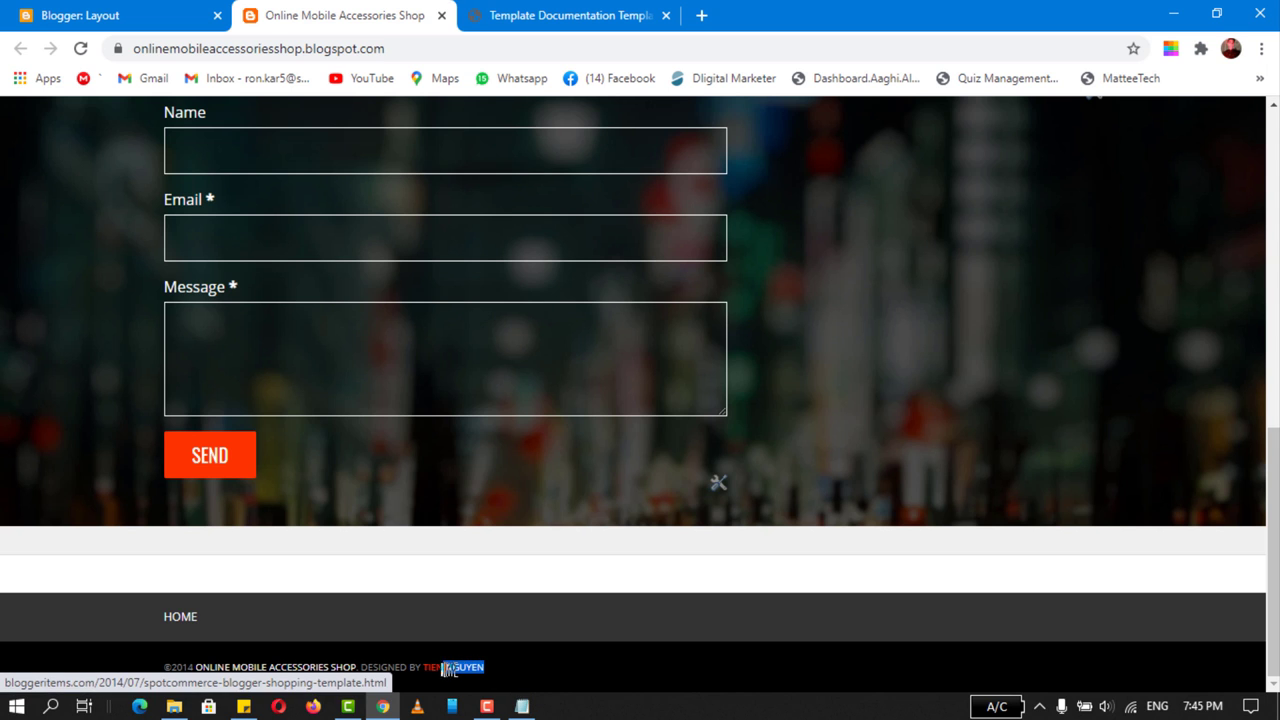
right_click(436, 676)
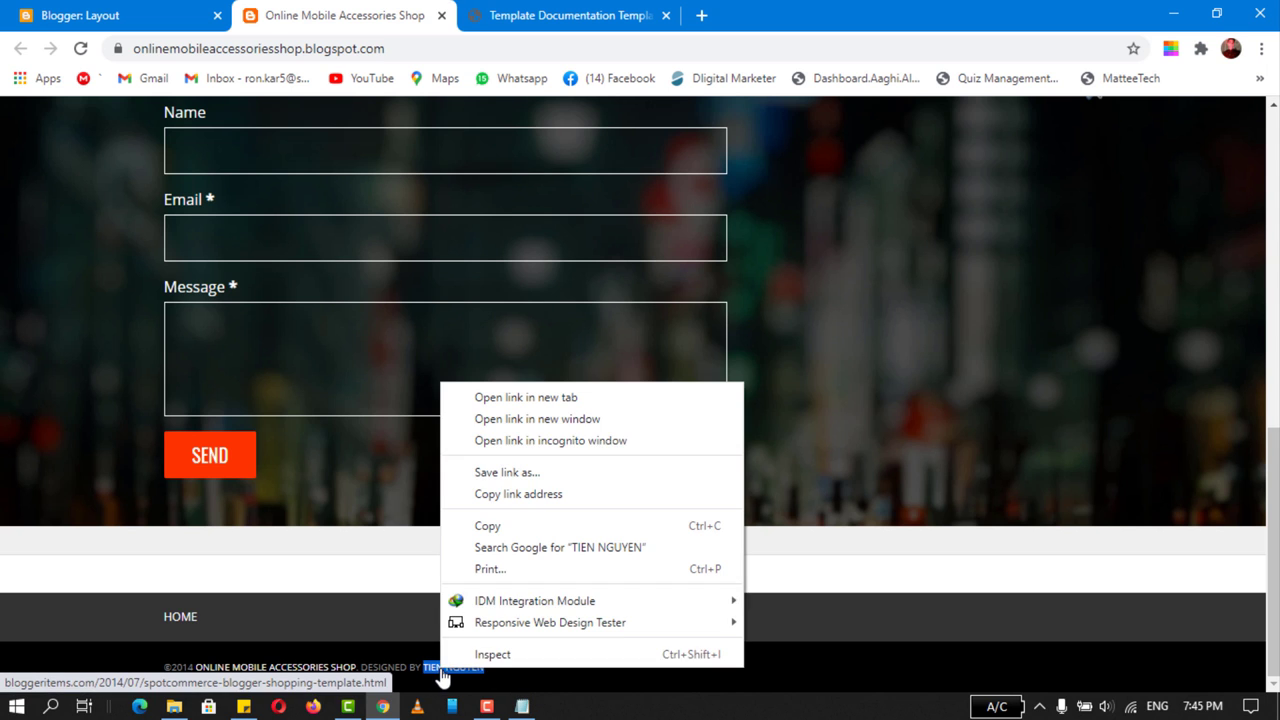
click(490, 530)
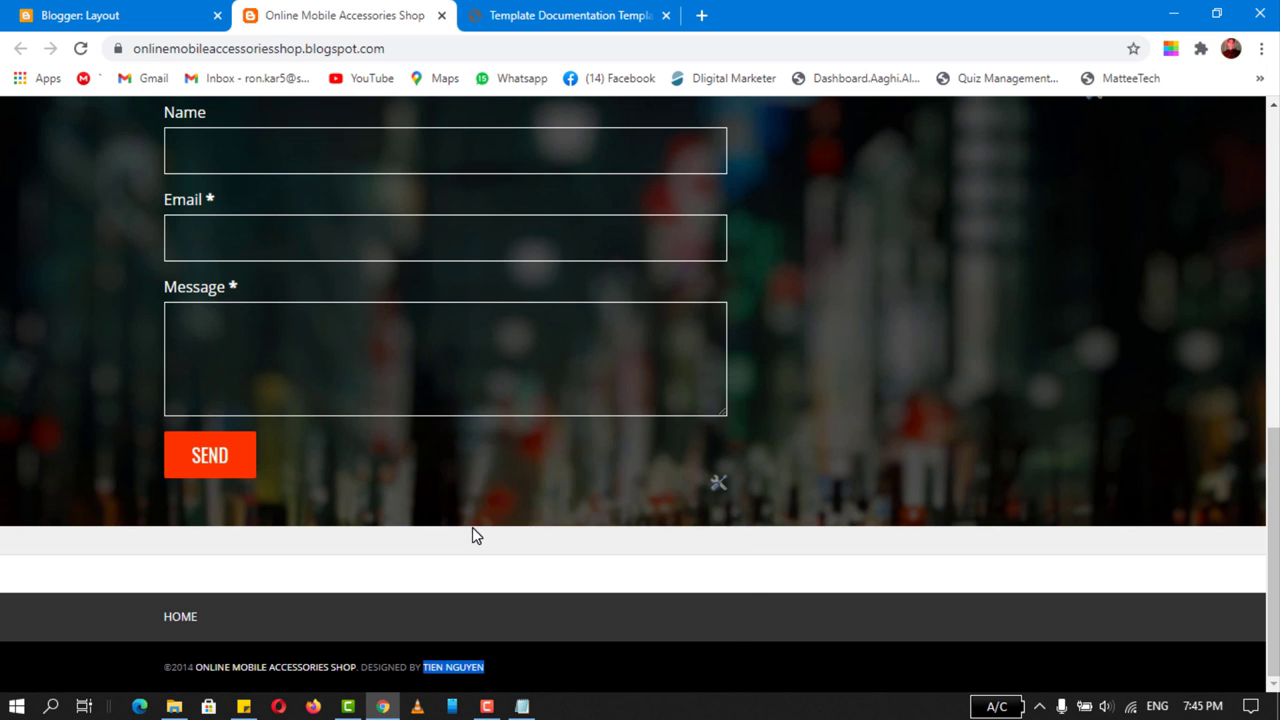
- Open the custom theme's HTML code for editing in Blogger
click(189, 12)
scroll(100, 470, down, 2)
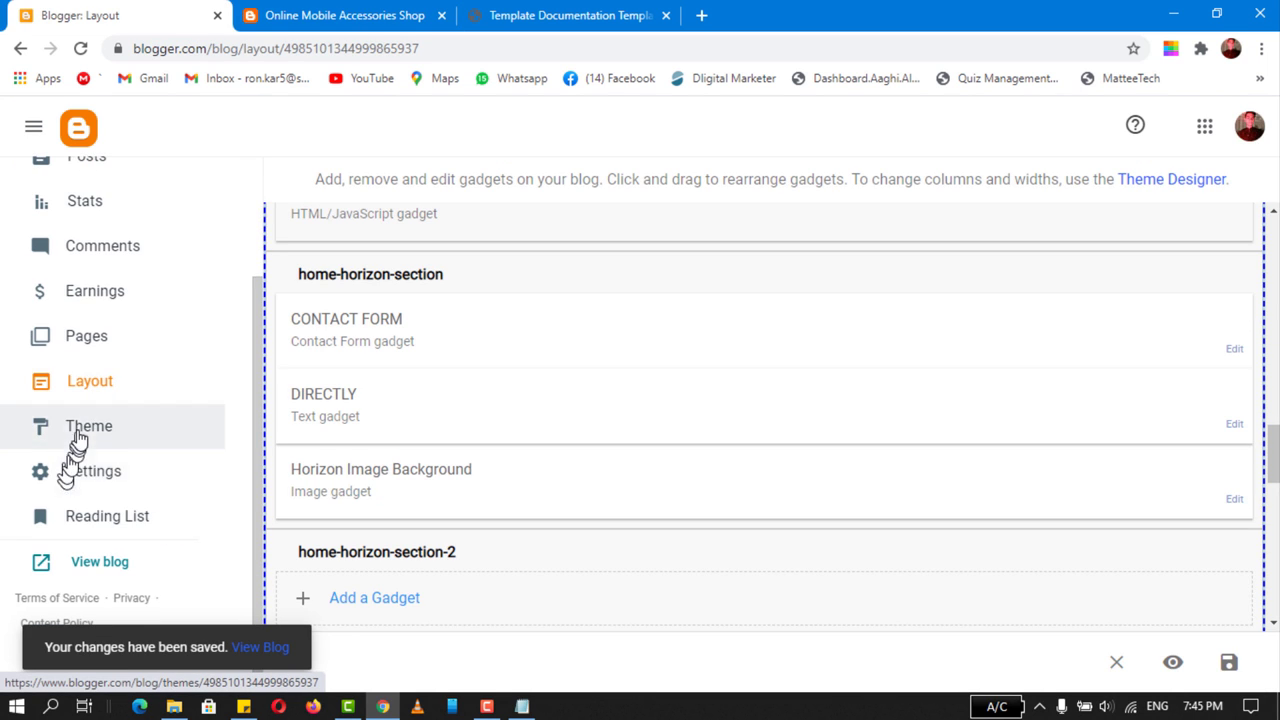
click(77, 434)
click(642, 302)
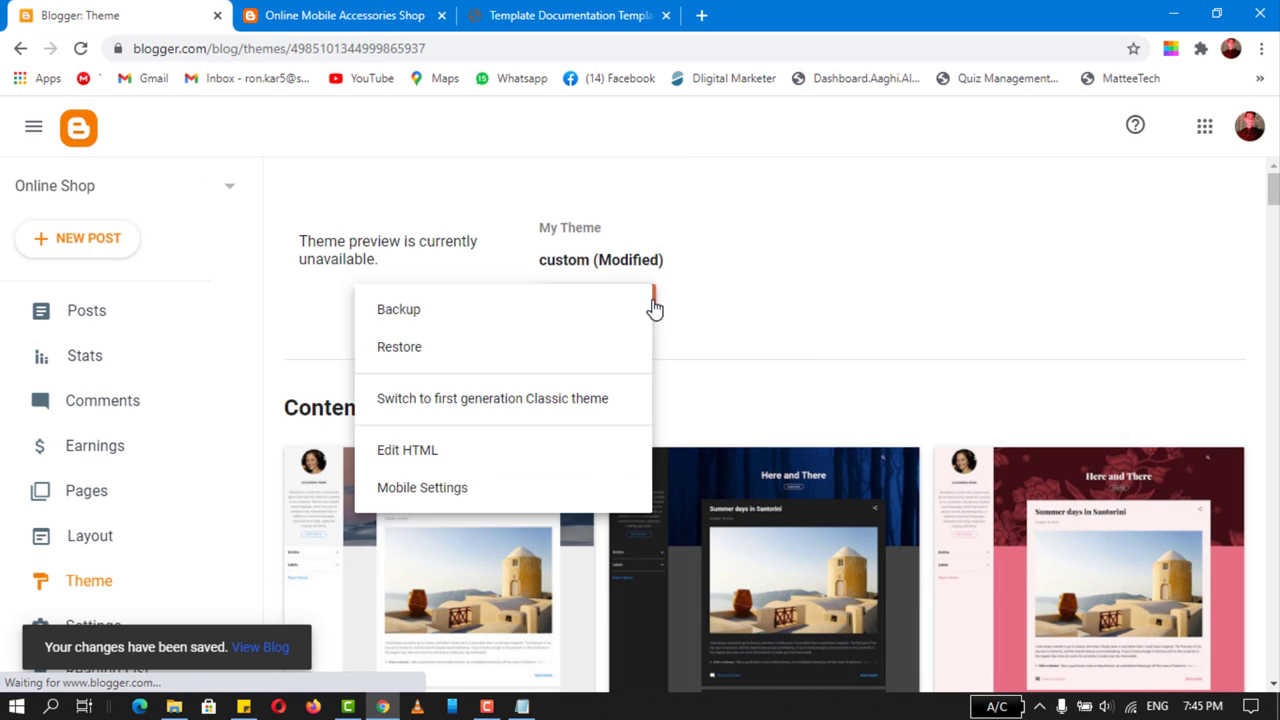
click(447, 461)
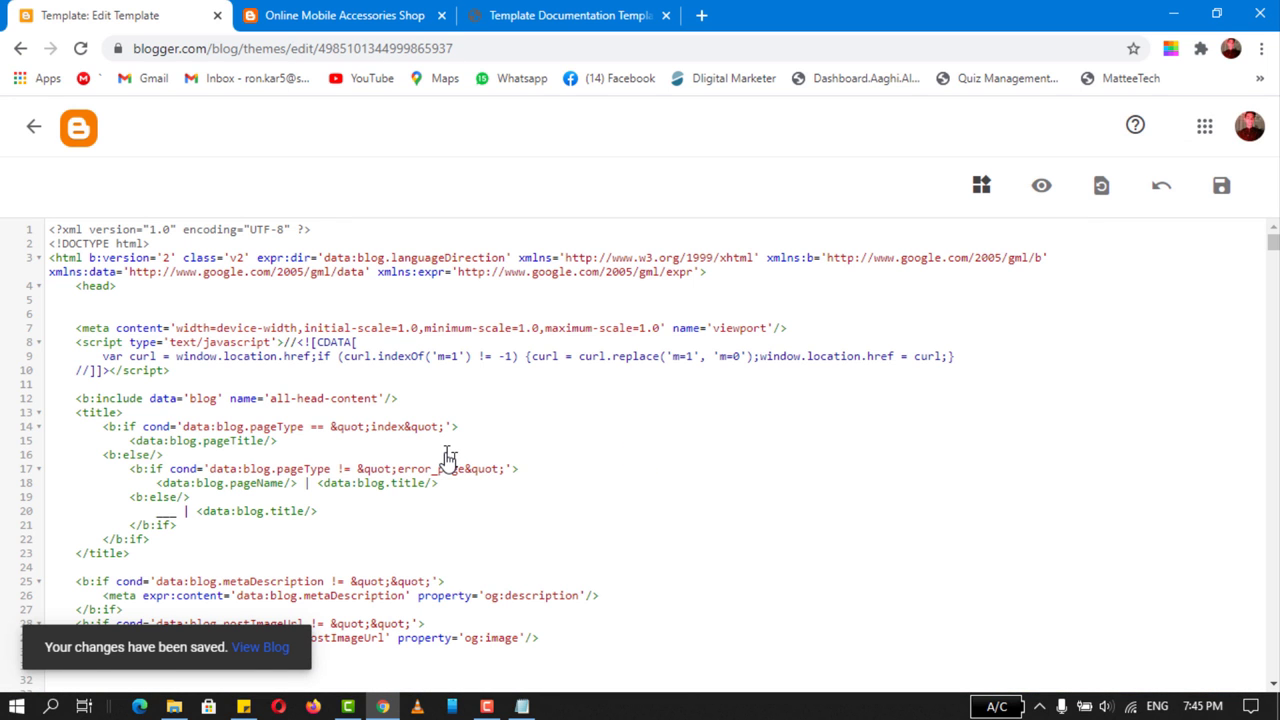
- Search the template code for the copied designer's name
click(368, 453)
key(ctrl+f)
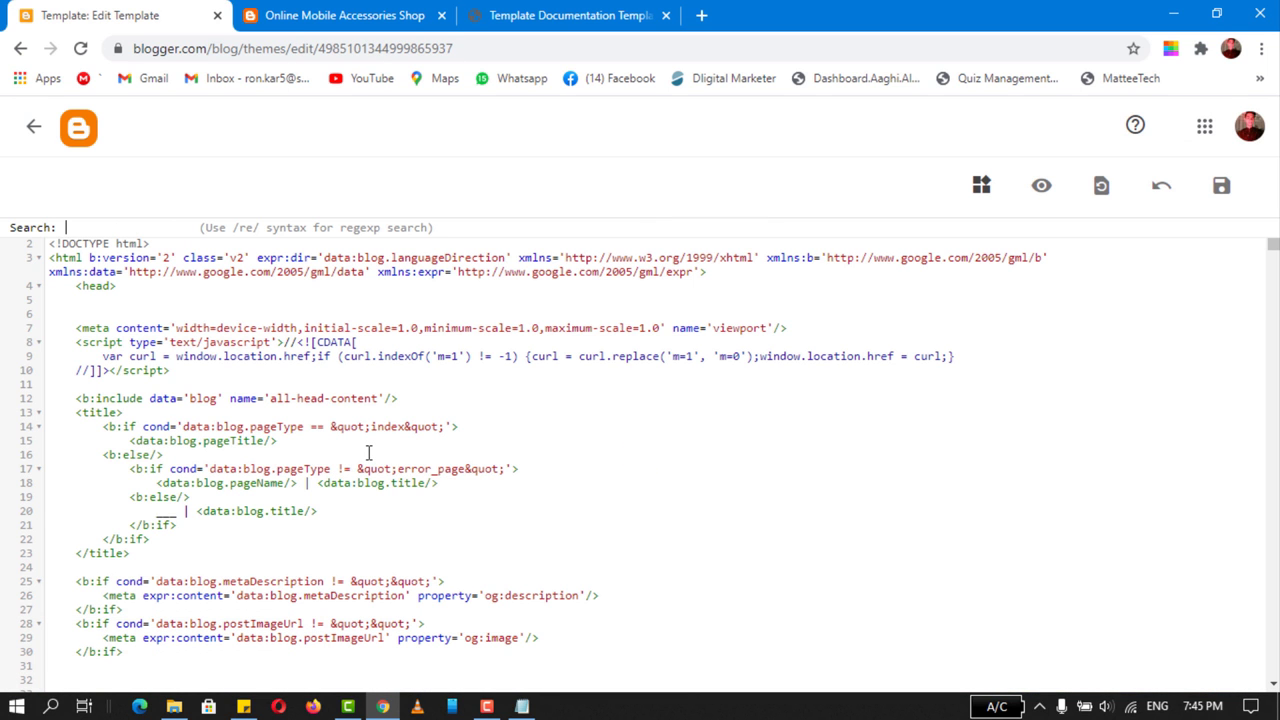
click(335, 384)
key(ctrl+f)
text(TIEN NGUYEN)
key(Return)
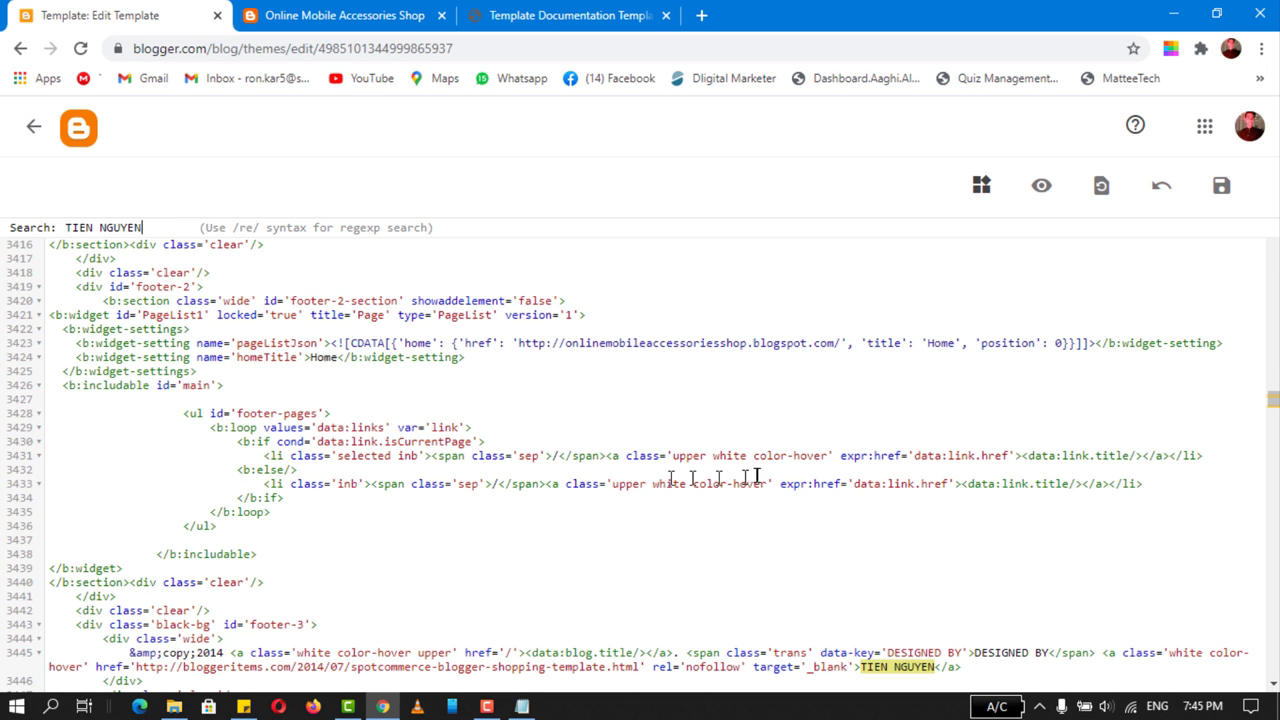
- Replace the original designer's name in the footer-3 credit link with the new designer's full name
scroll(757, 476, down, 2)
click(884, 481)
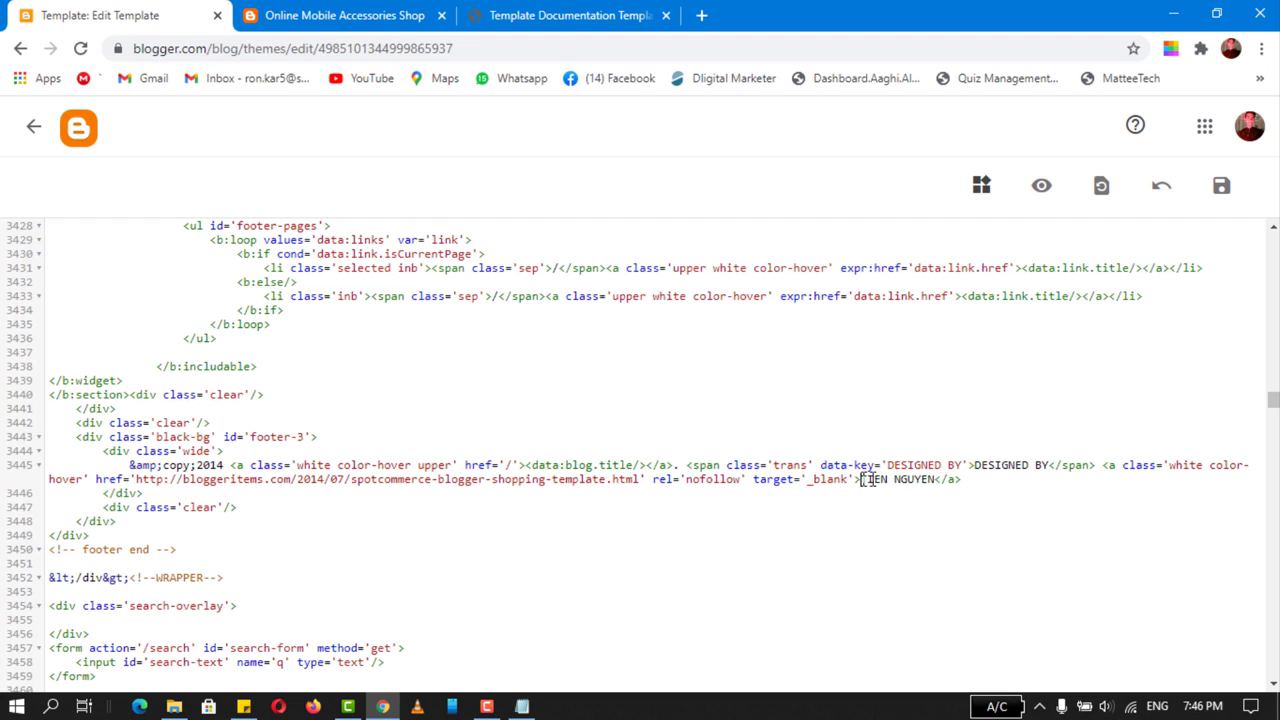
drag(863, 480, 934, 480)
text(ABDUL MAT)
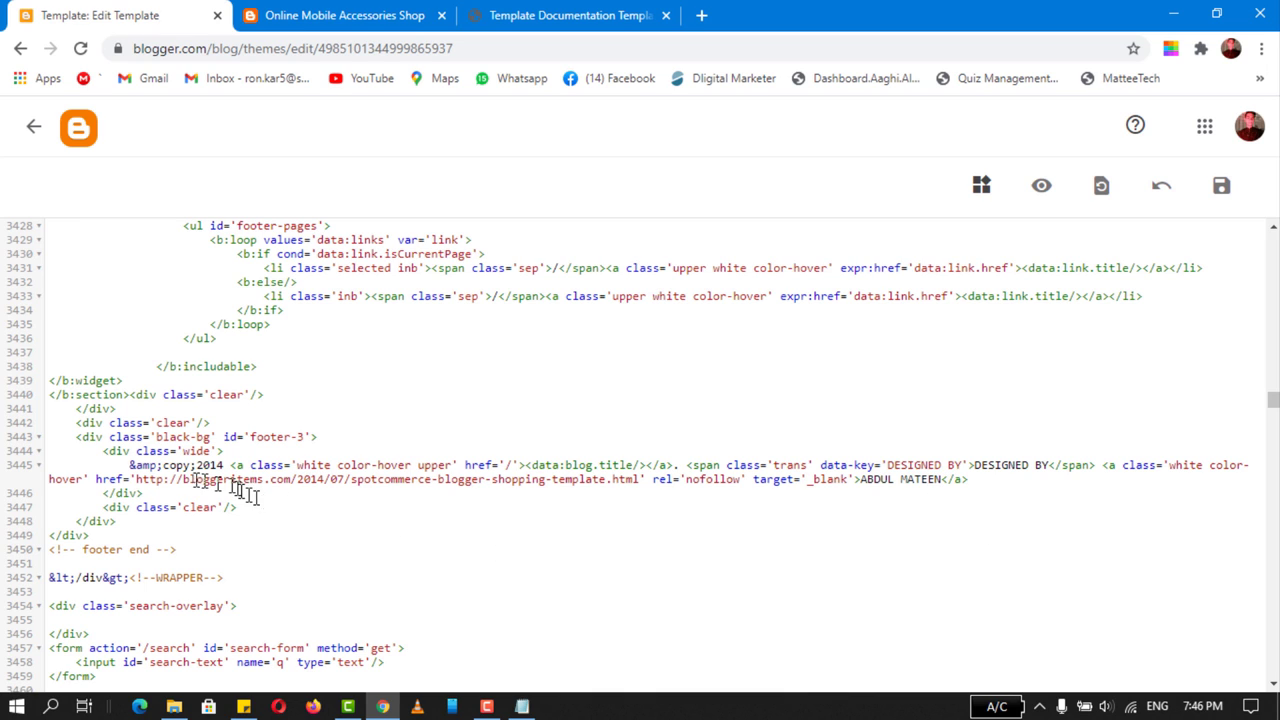
drag(140, 481, 680, 485)
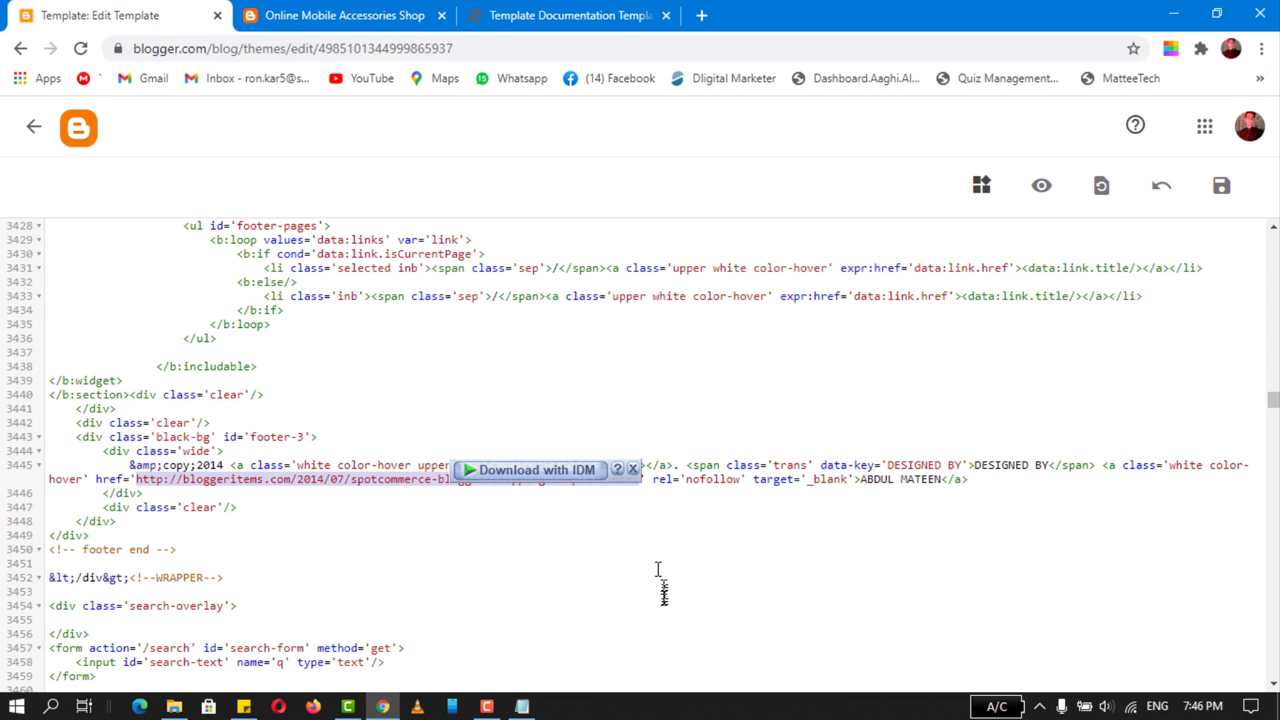
click(635, 468)
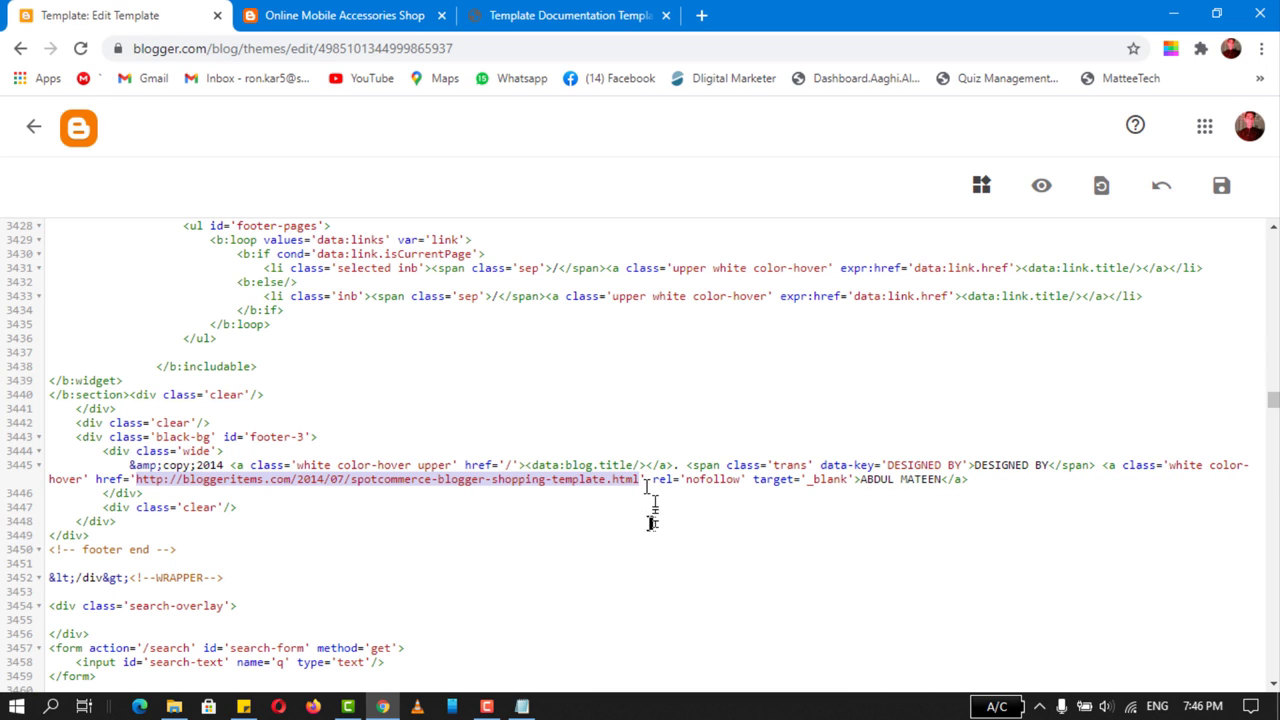
key(ctrl+v)
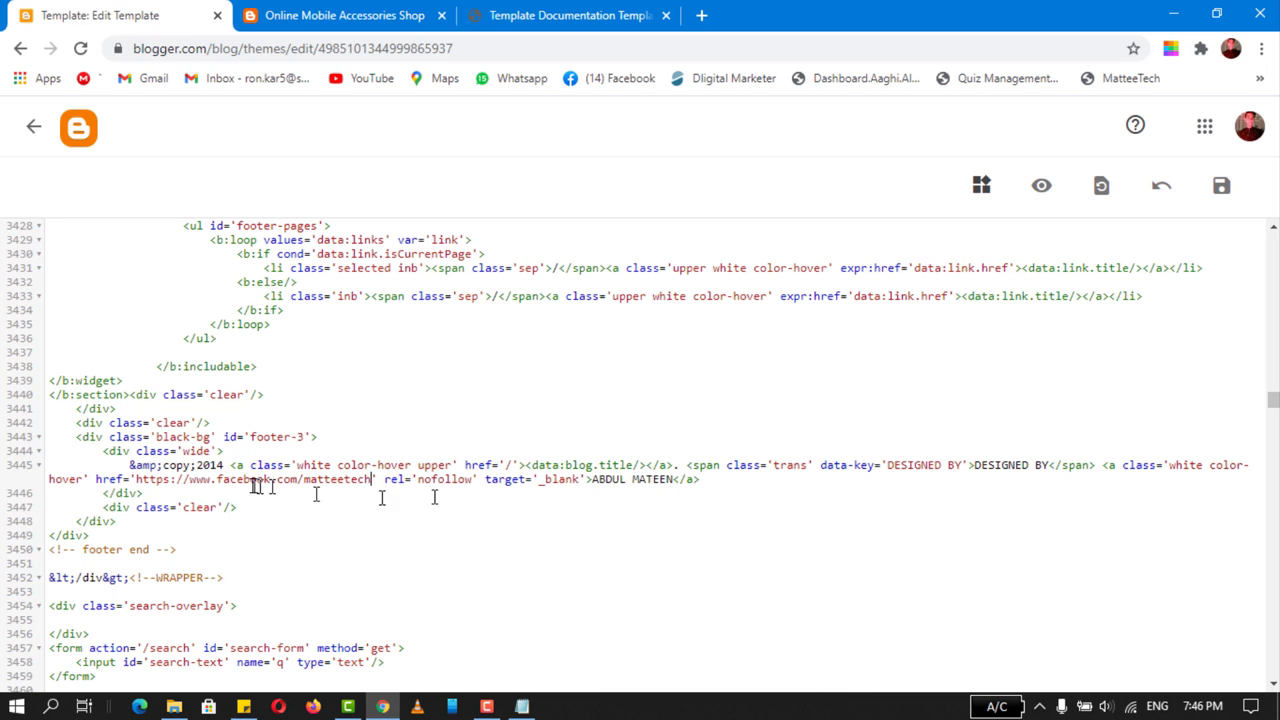
click(1220, 190)
- Reload the live blog and open the footer's designer credit link in a new tab to check its target
click(337, 18)
click(78, 49)
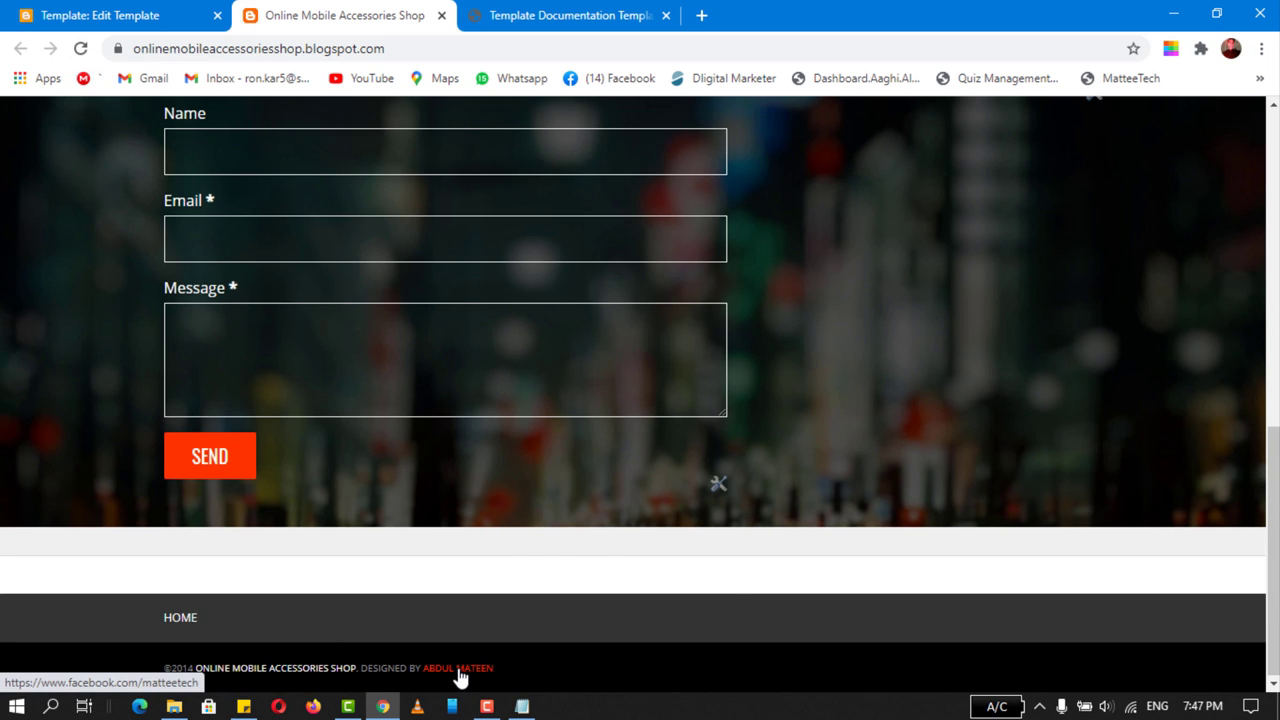
right_click(459, 678)
click(524, 474)
click(575, 8)
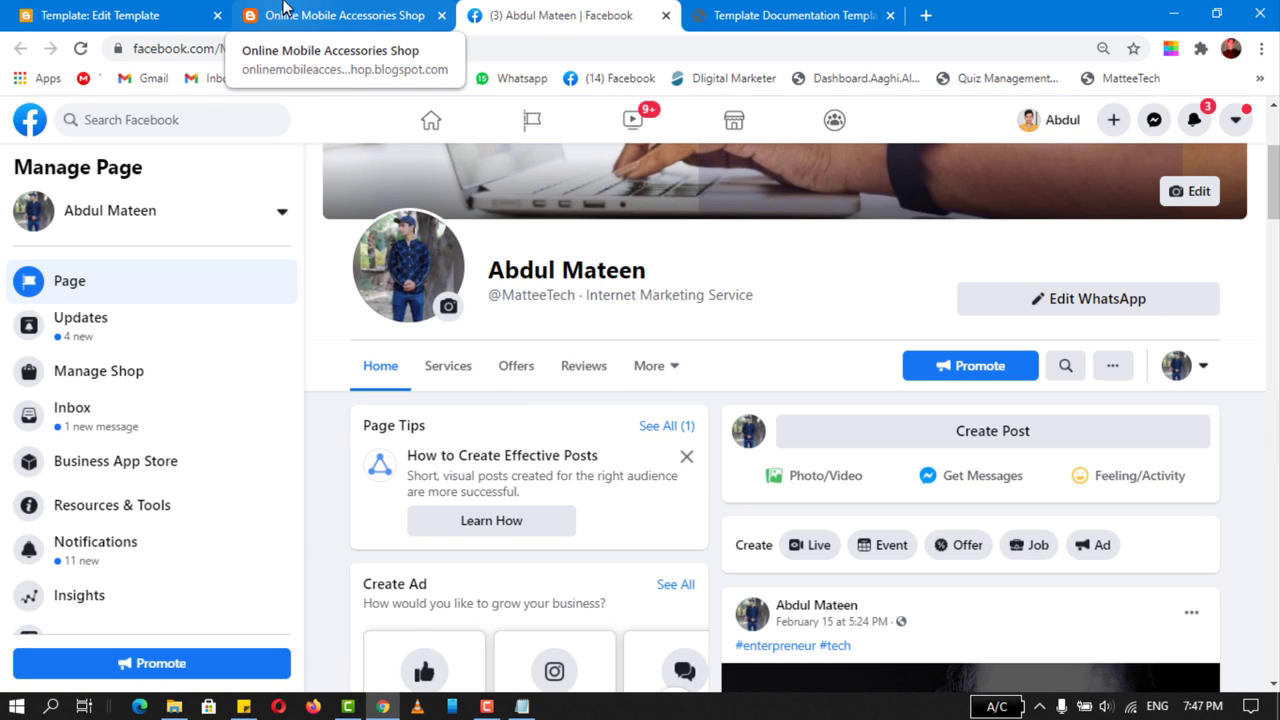
click(284, 8)
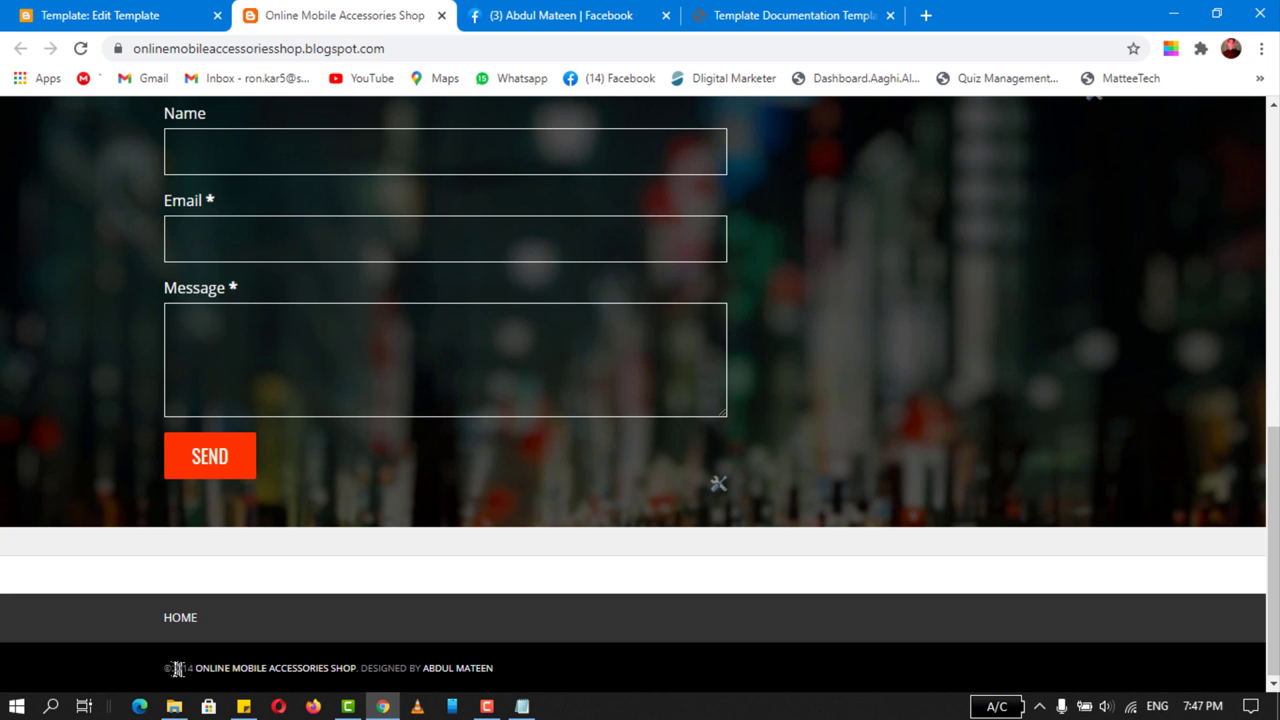
- Set the footer-3 copyright year to 2021 in the template code and save the template
click(163, 10)
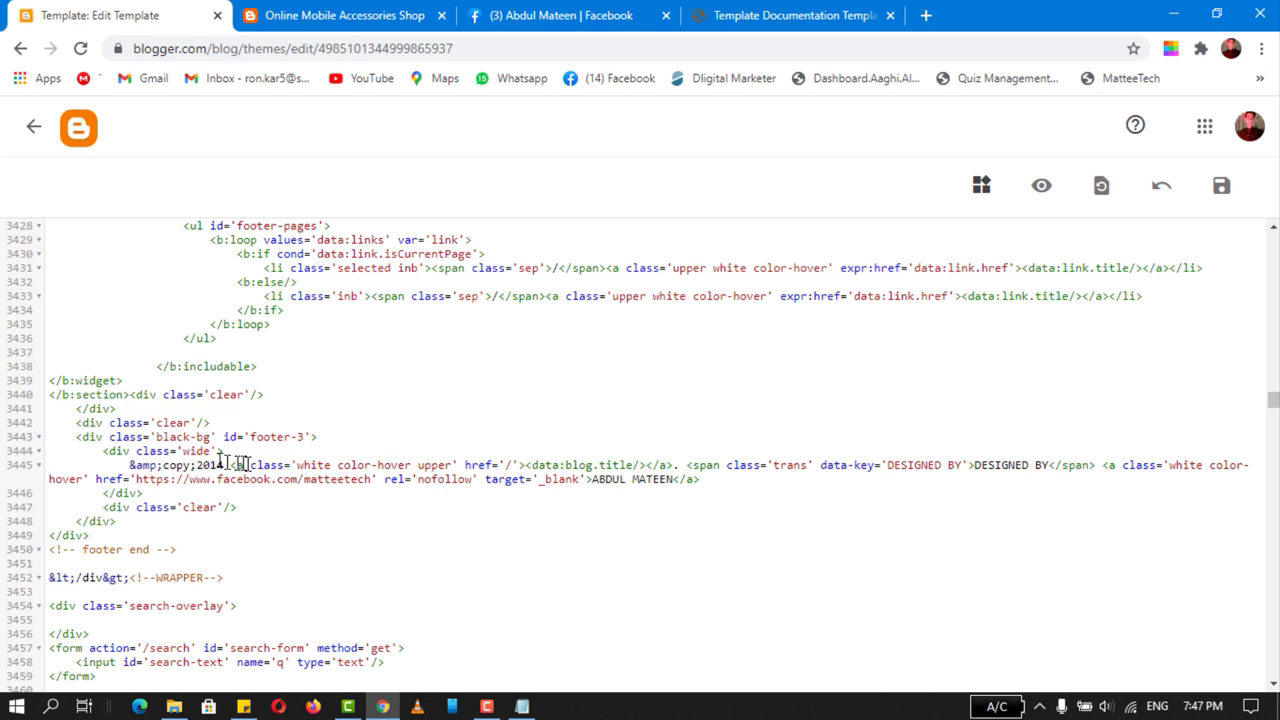
key(BackSpace)
key(BackSpace)
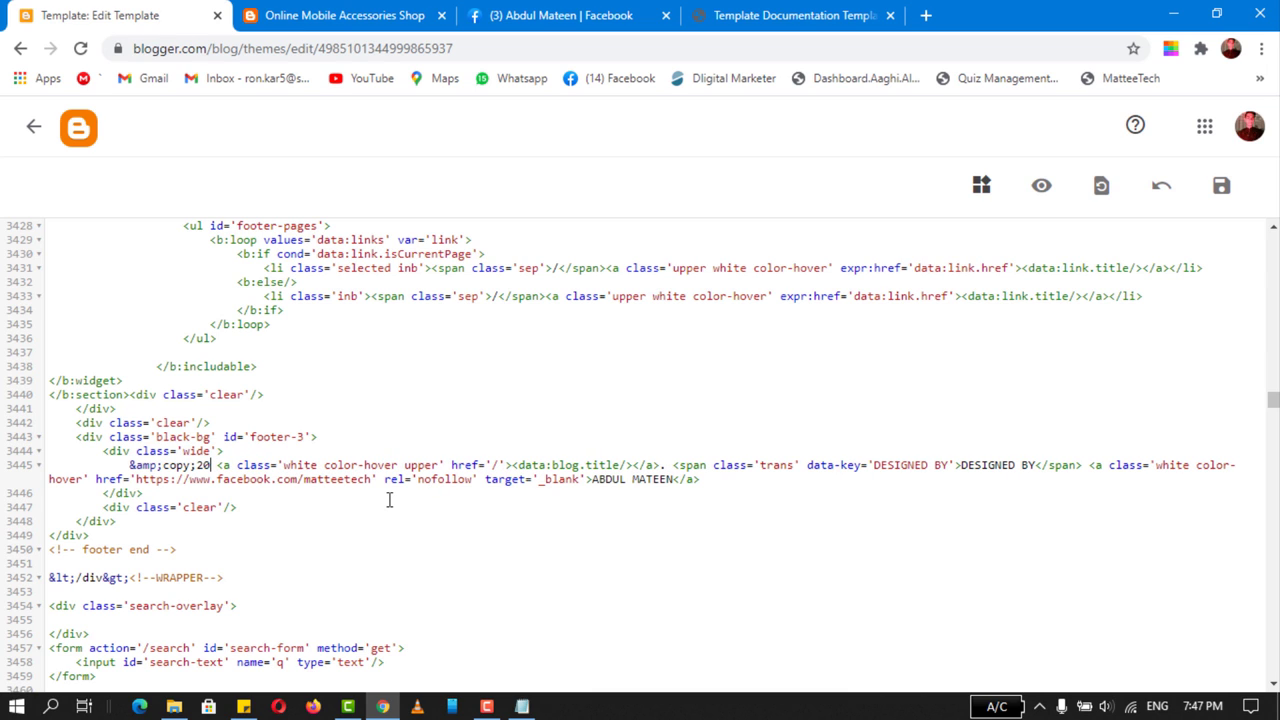
text(21)
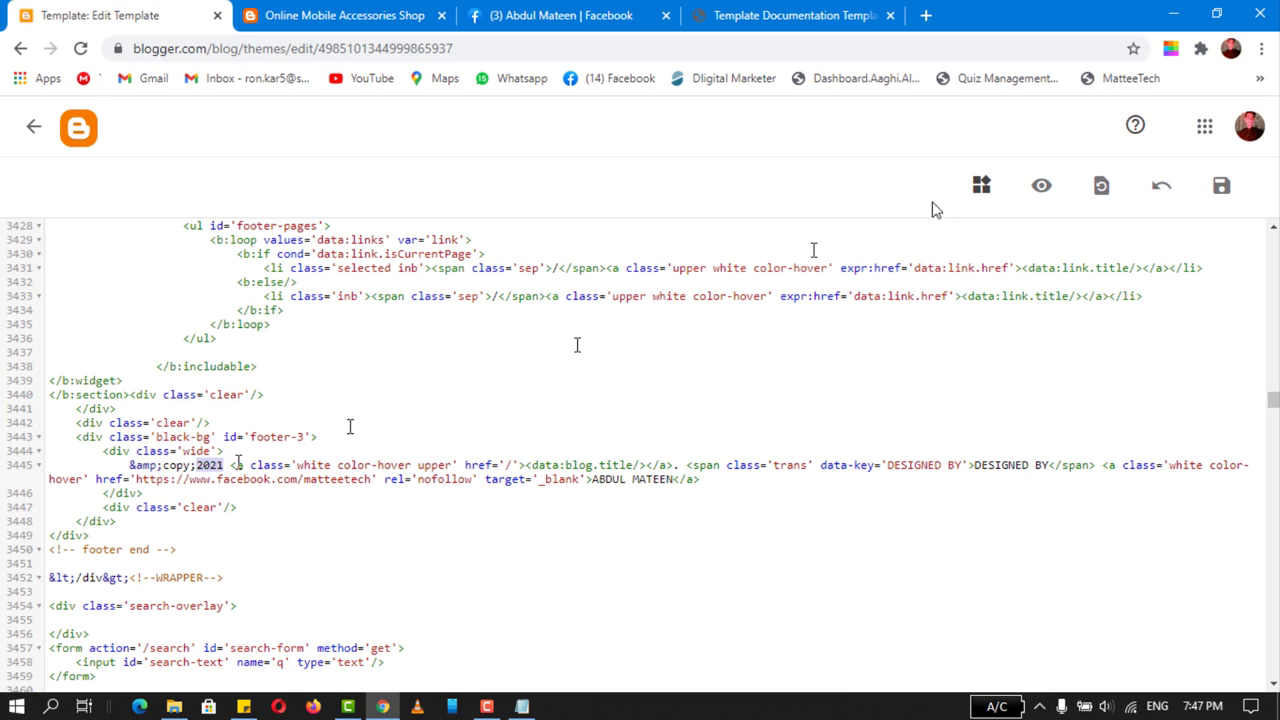
click(1221, 186)
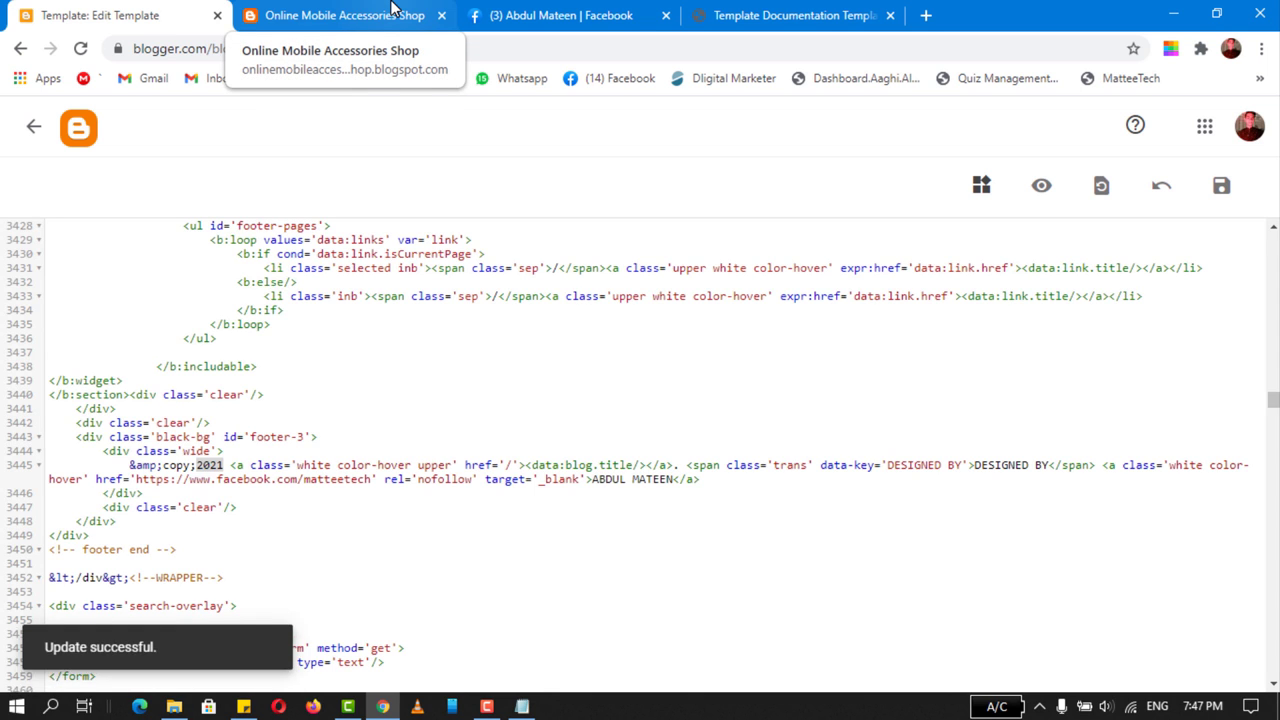
- Reload the live blog and check the copyright year in the footer
click(393, 9)
click(82, 49)
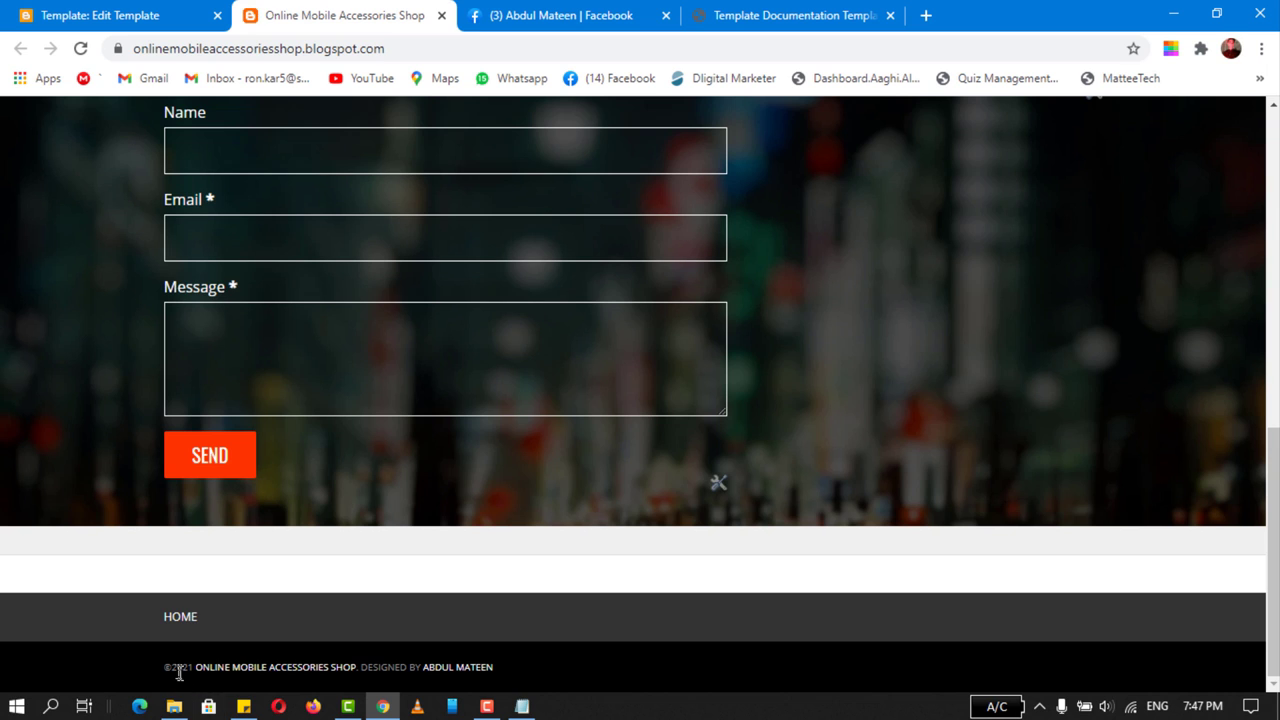
scroll(273, 436, up, 20)
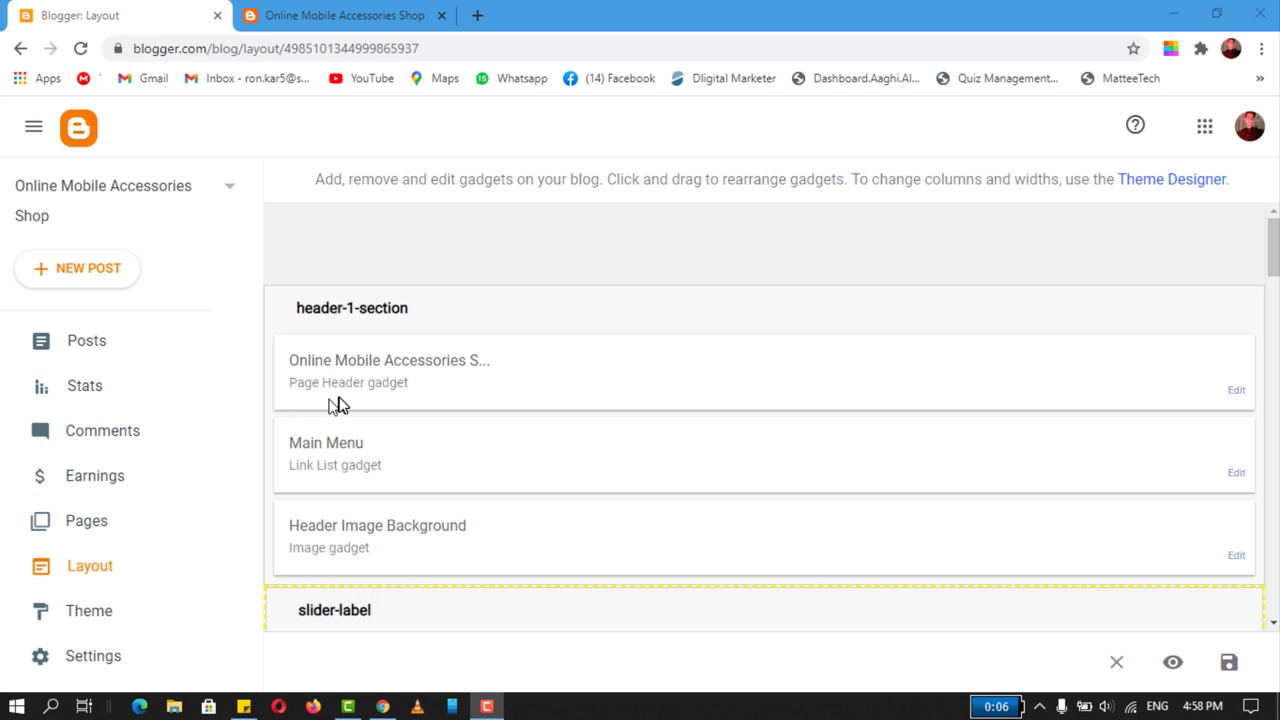
- Create a new blog post from the blog's list of posts
click(93, 345)
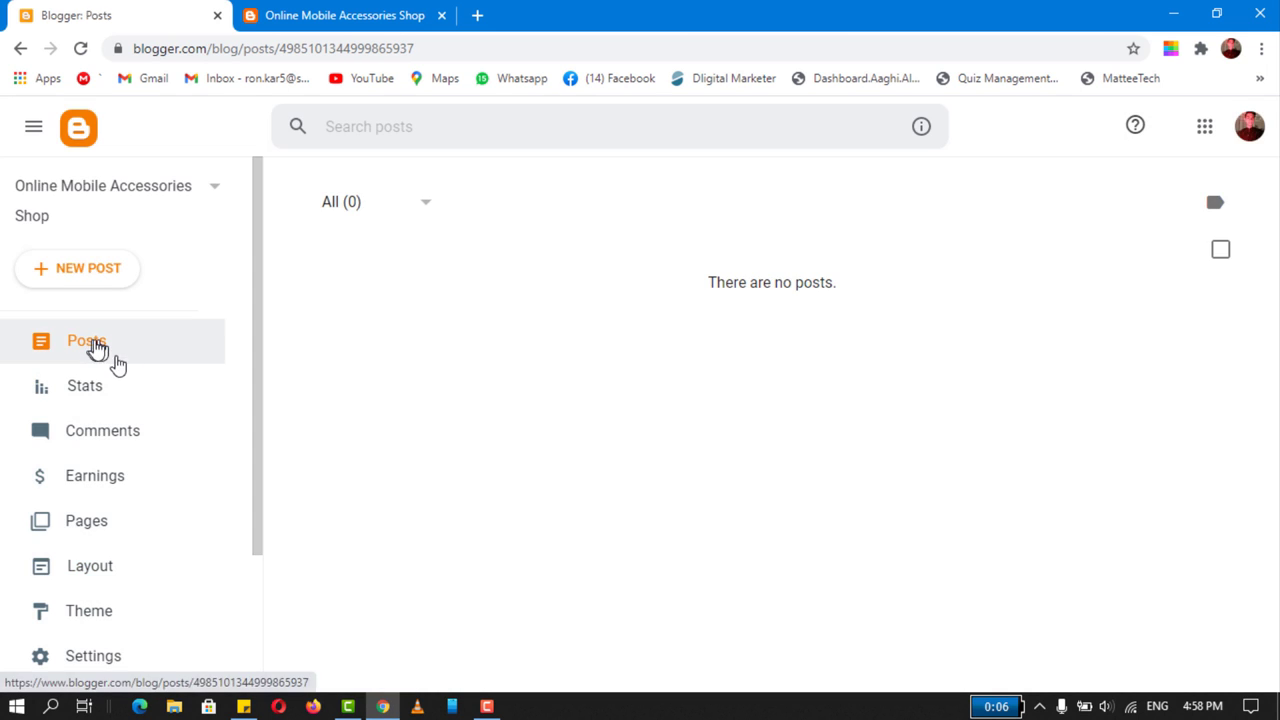
right_click(92, 279)
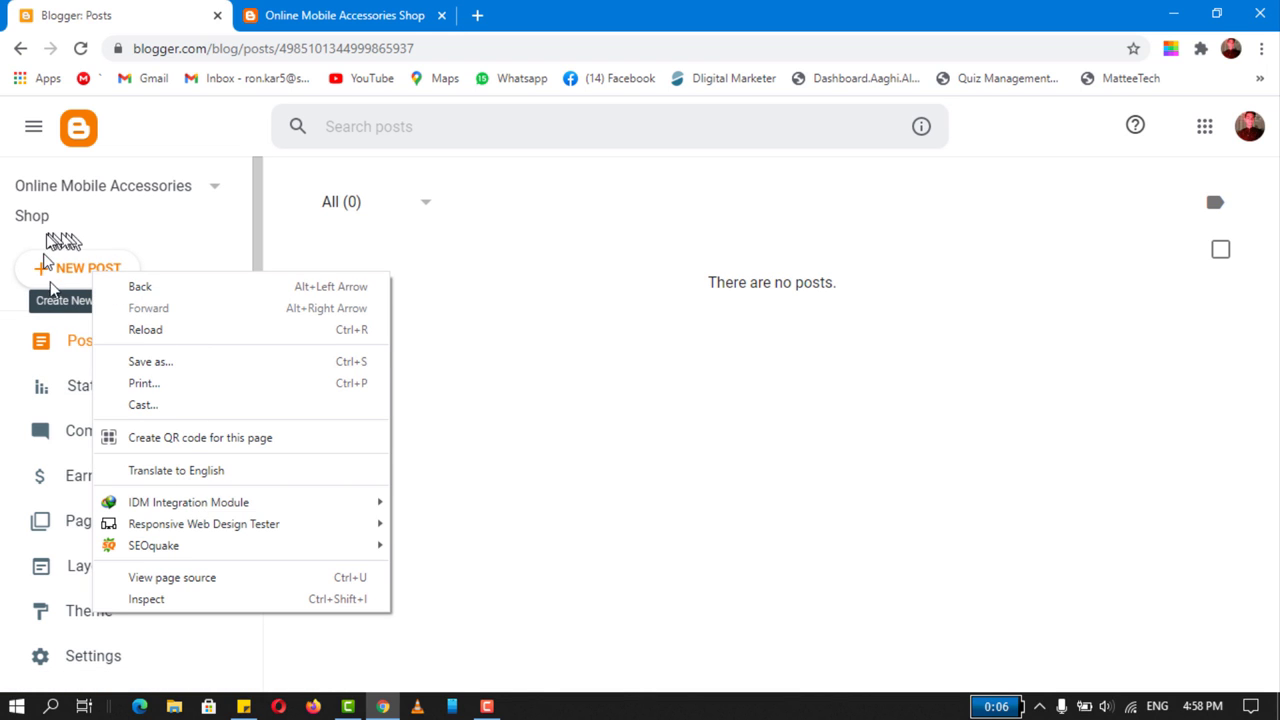
click(80, 290)
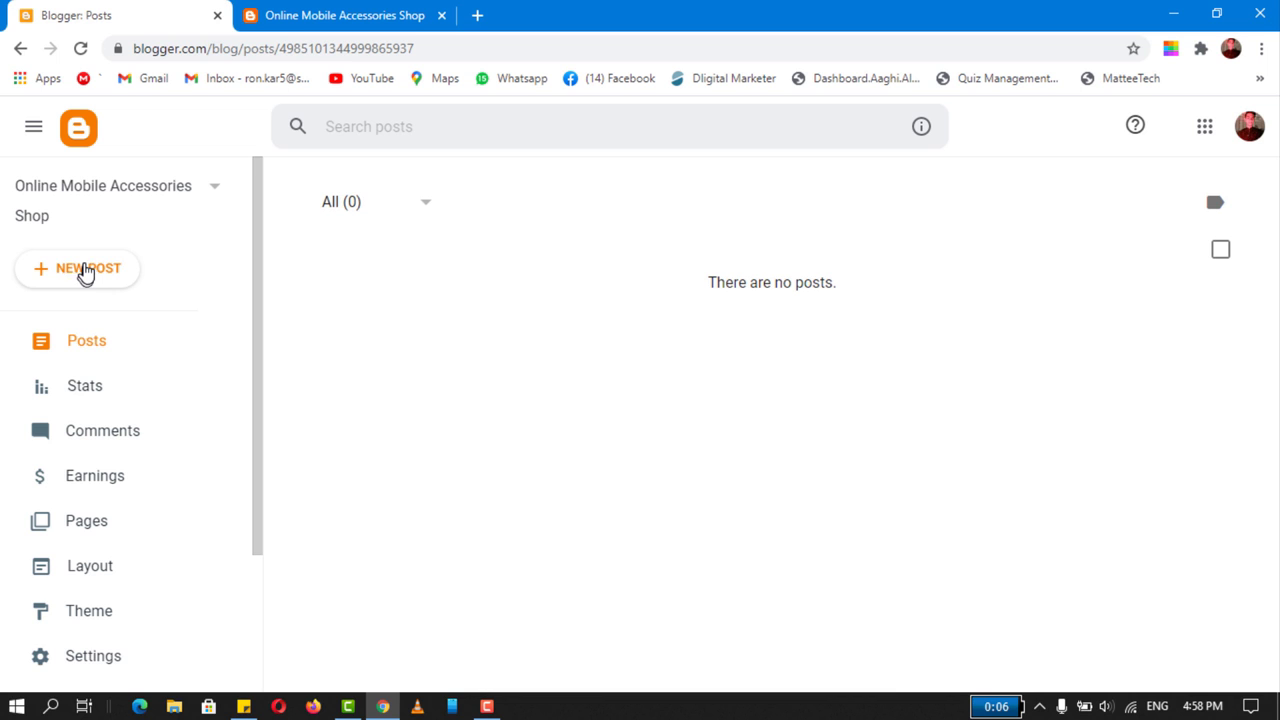
click(86, 272)
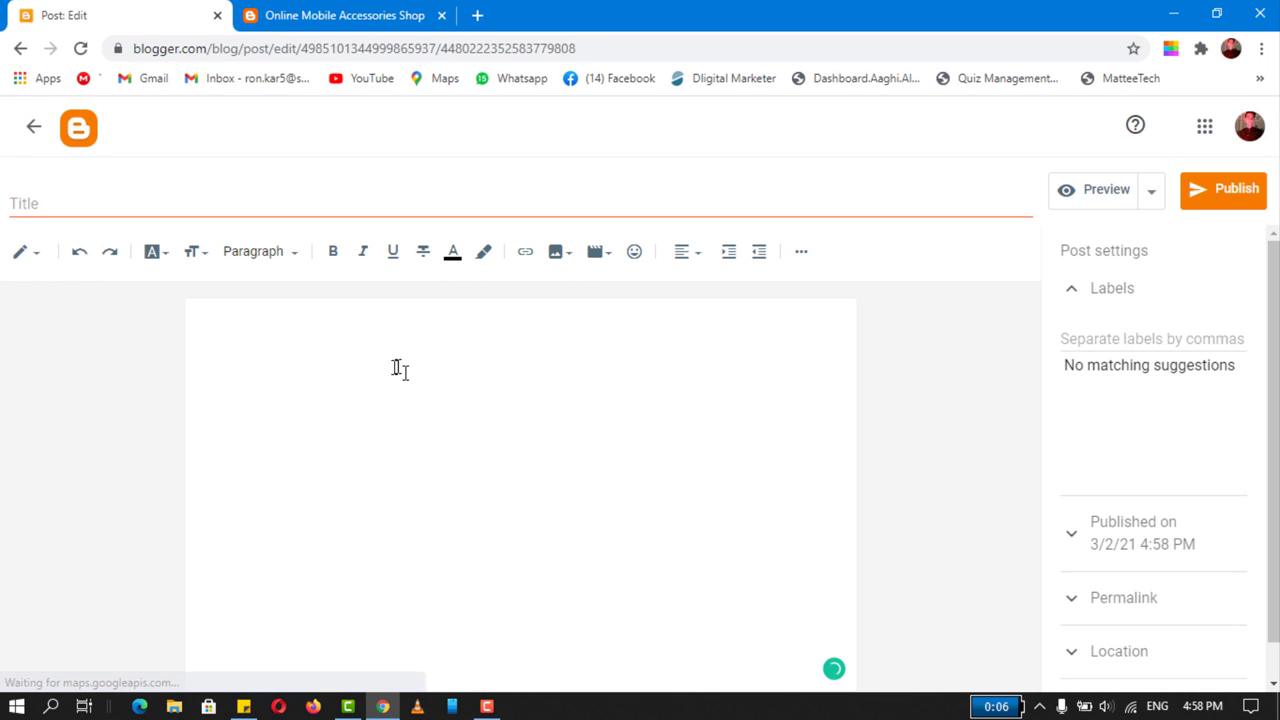
click(53, 197)
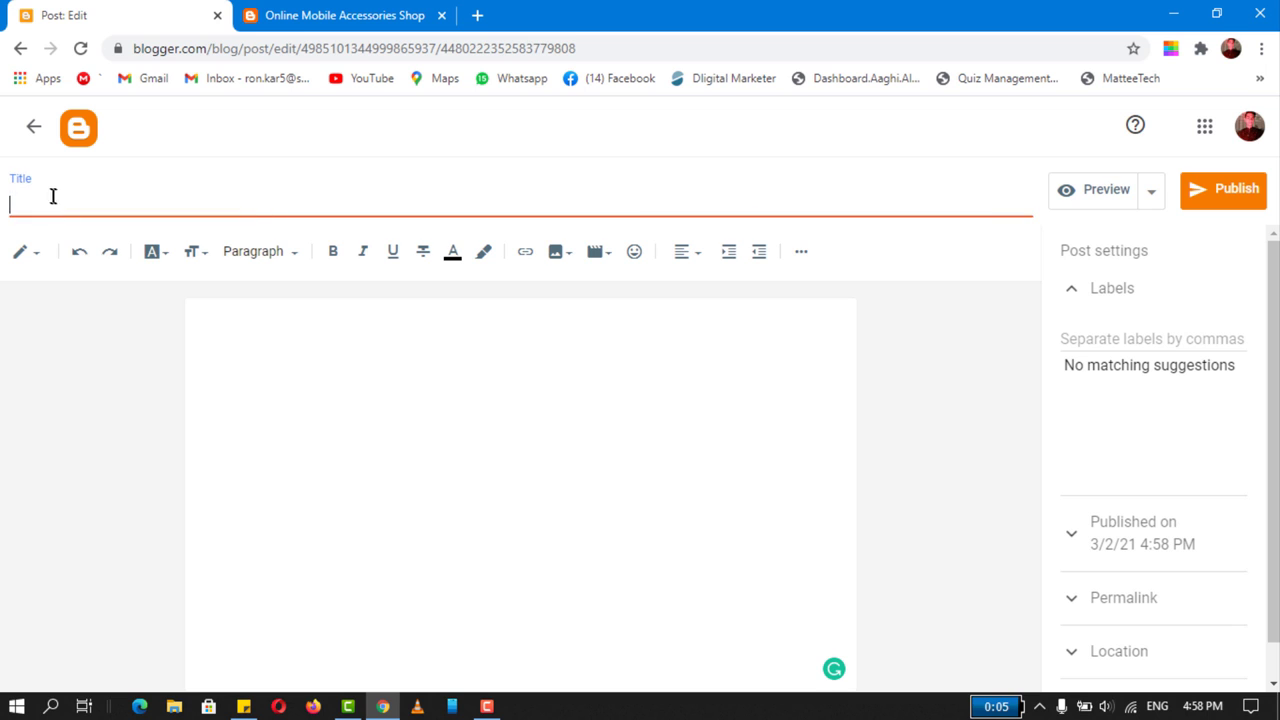
click(313, 353)
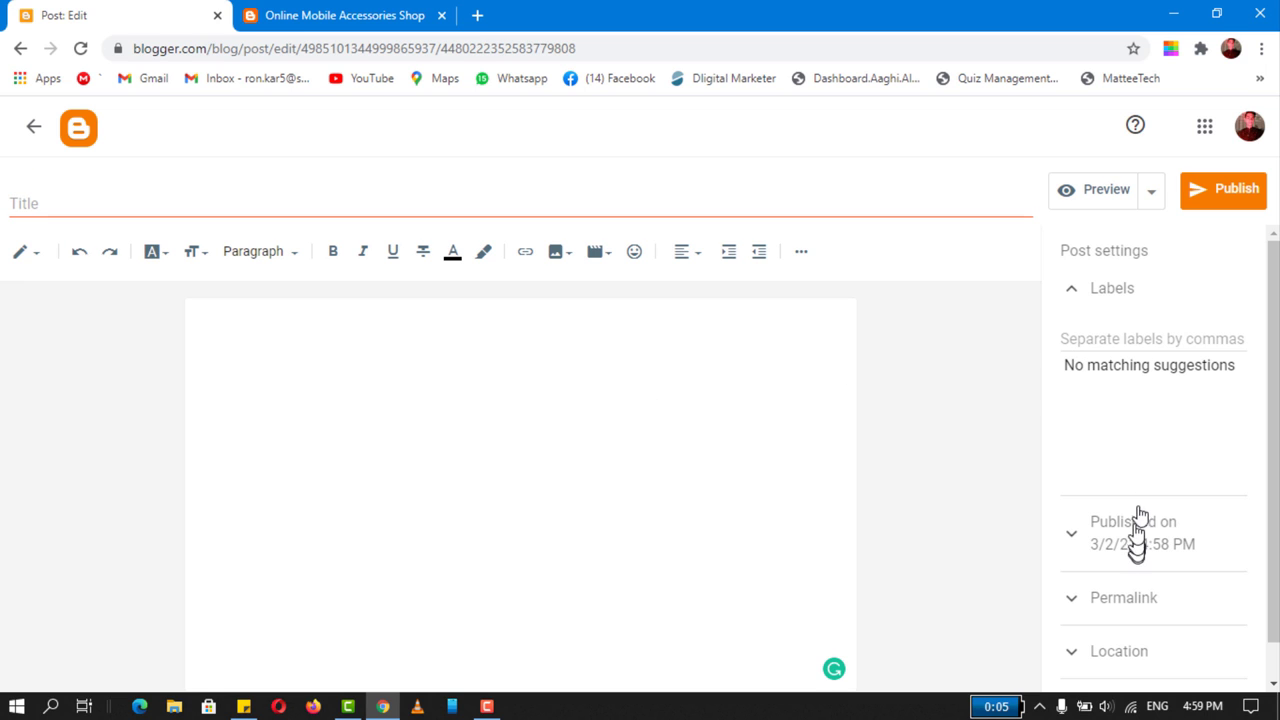
click(1075, 293)
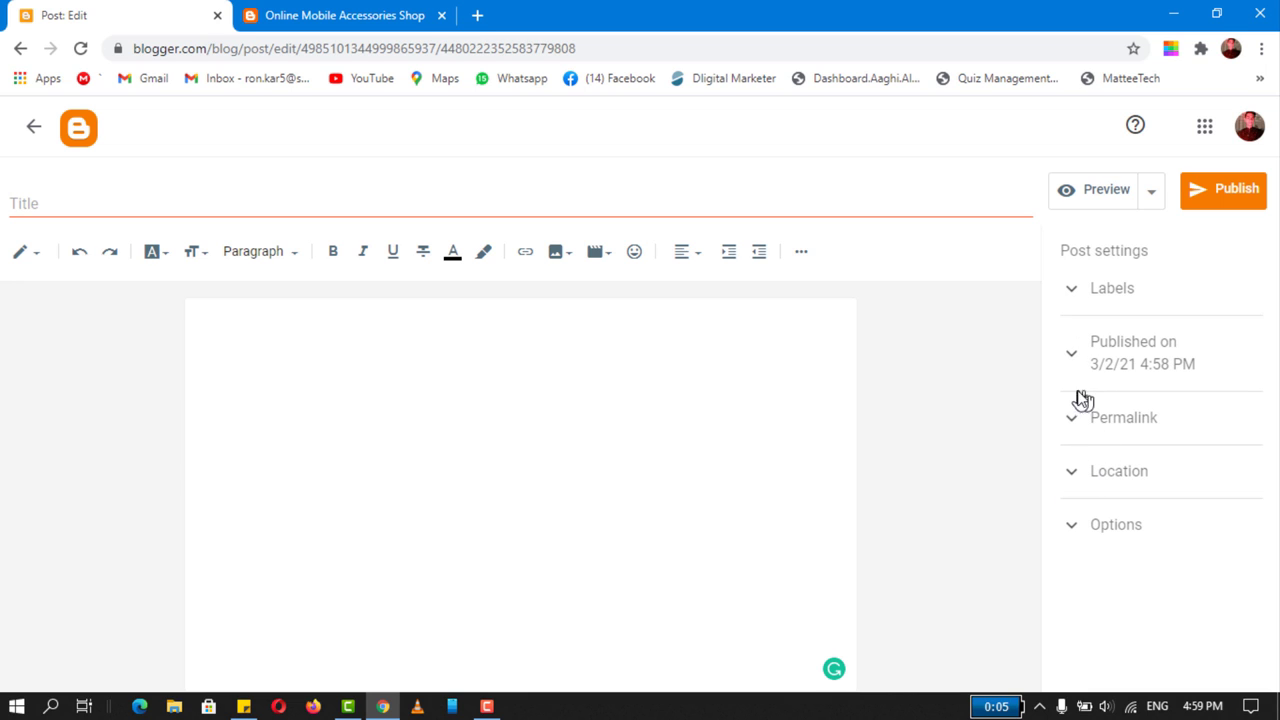
click(1090, 289)
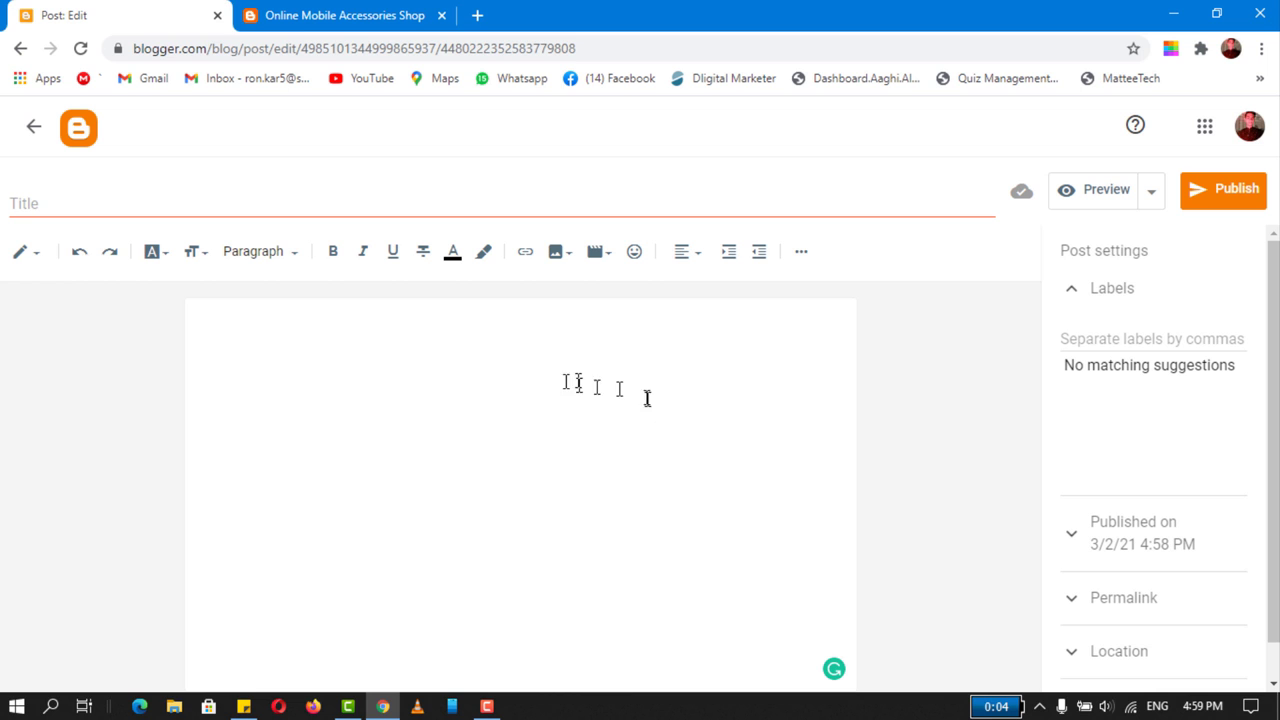
- Copy "Gionee 100% Original HandsFree | Imported Earphone | Deep Bass | Quality Sound" from the sticky note into the post title
click(307, 200)
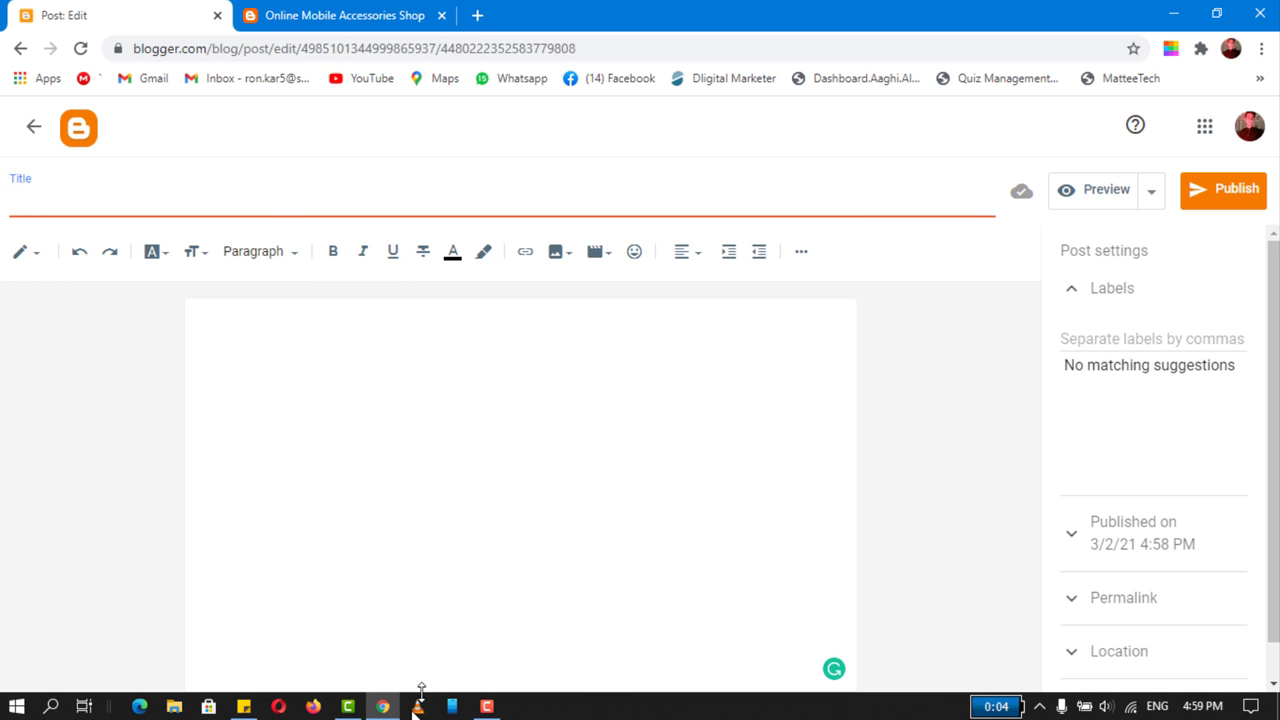
click(243, 706)
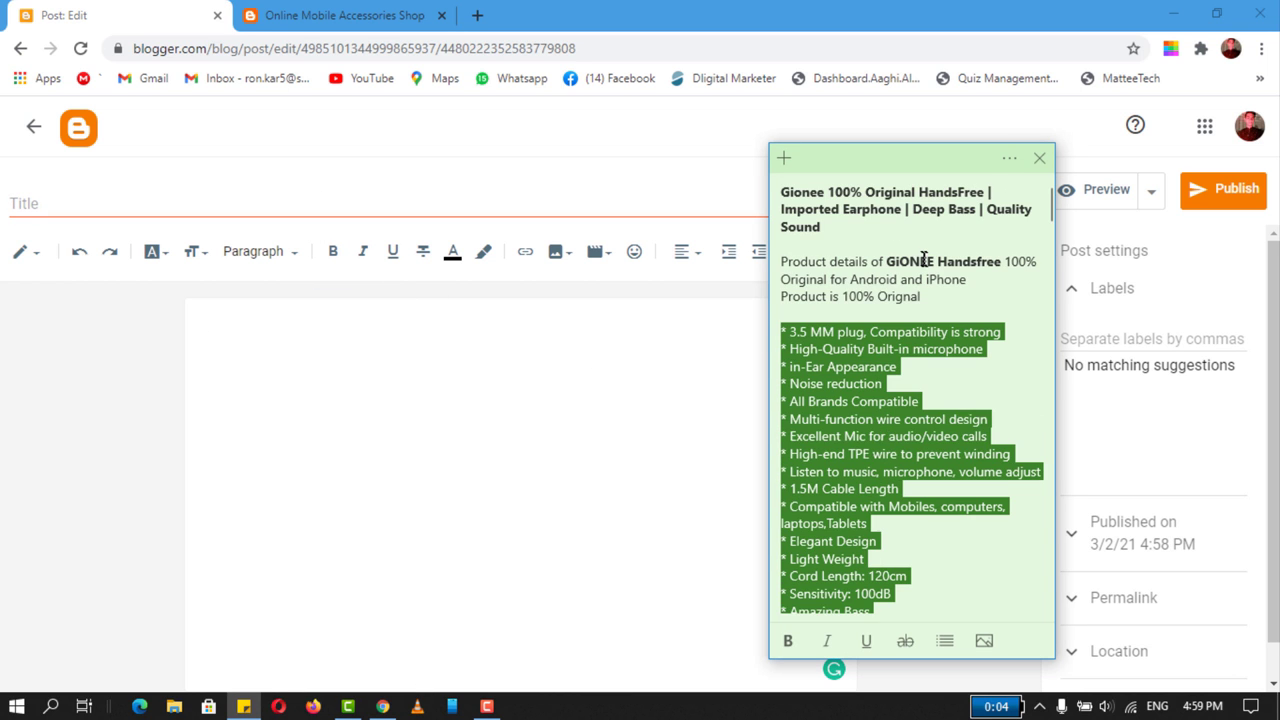
click(864, 210)
drag(822, 228, 785, 195)
key(ctrl+c)
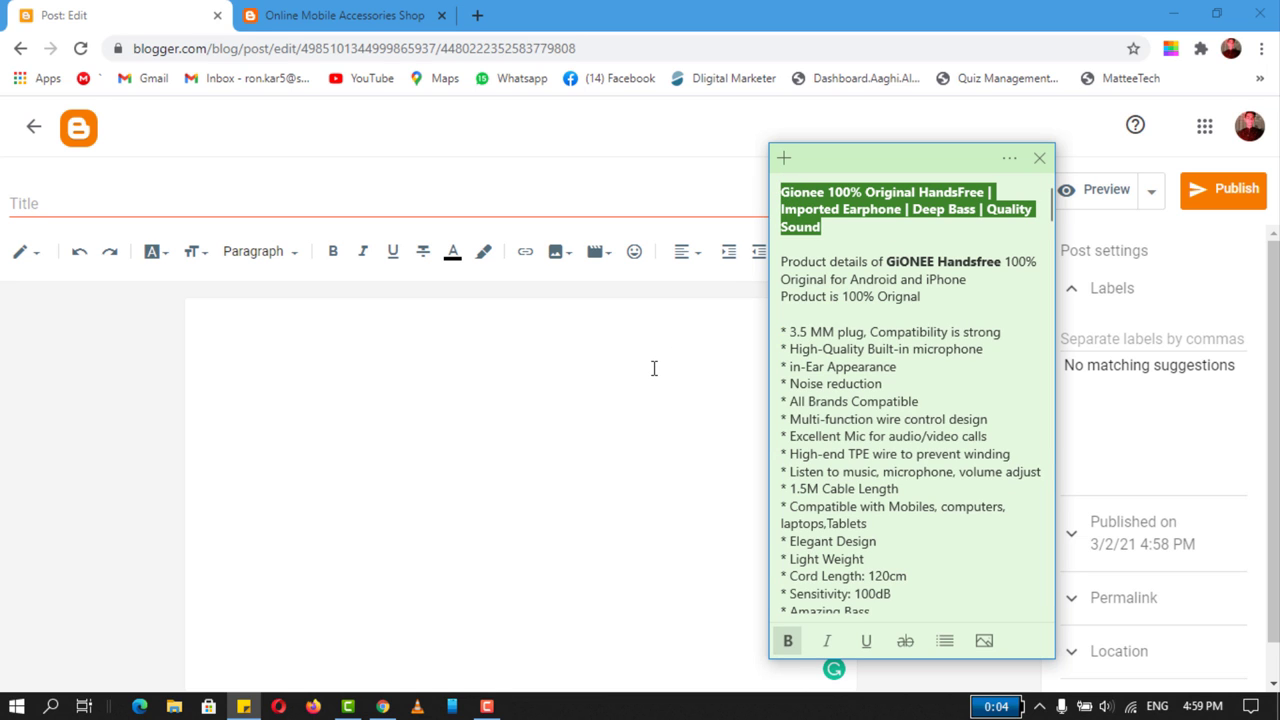
click(230, 195)
key(ctrl+v)
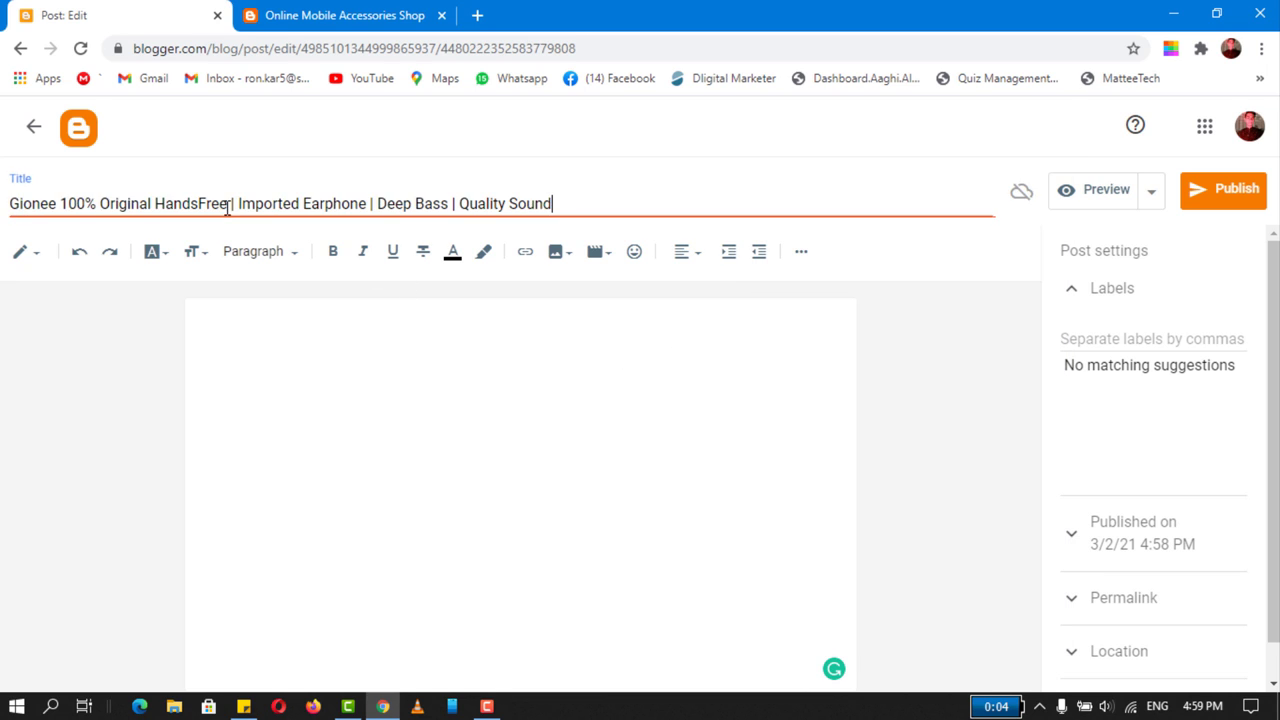
- Copy the Gionee product details and feature description below the title in the sticky note into the post body
click(356, 352)
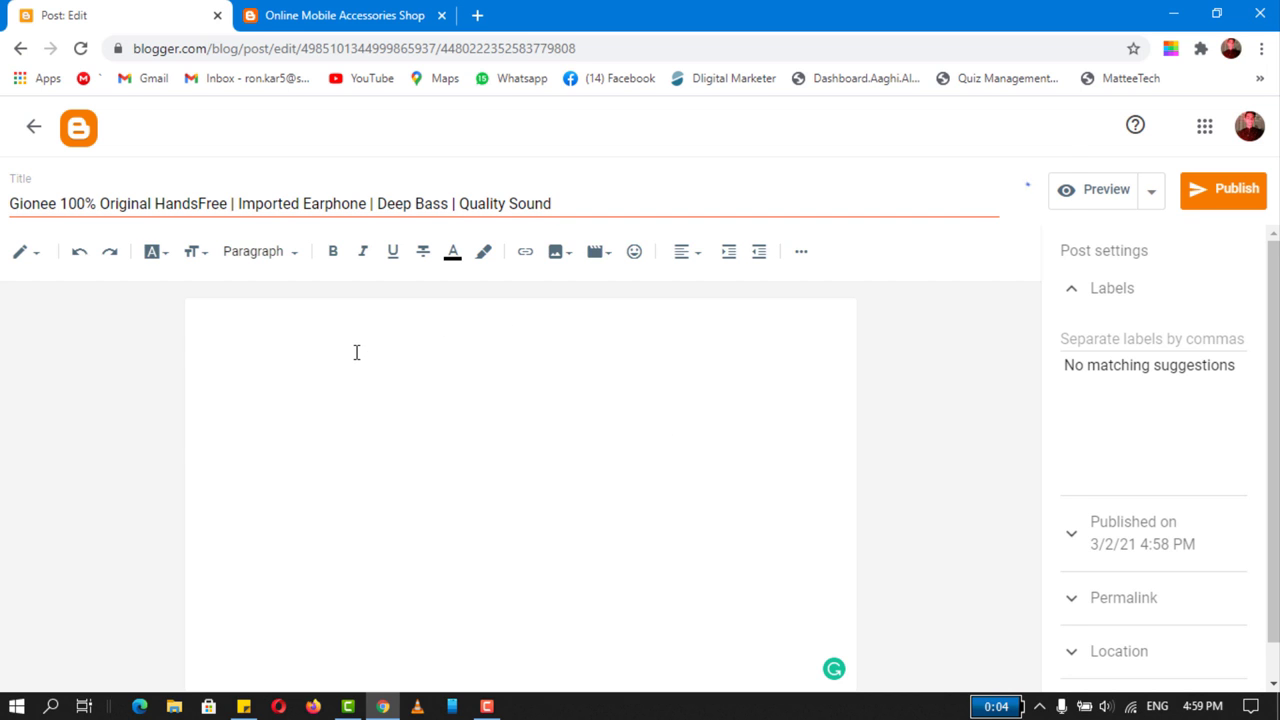
key(alt+Tab)
click(783, 261)
key(shift+End)
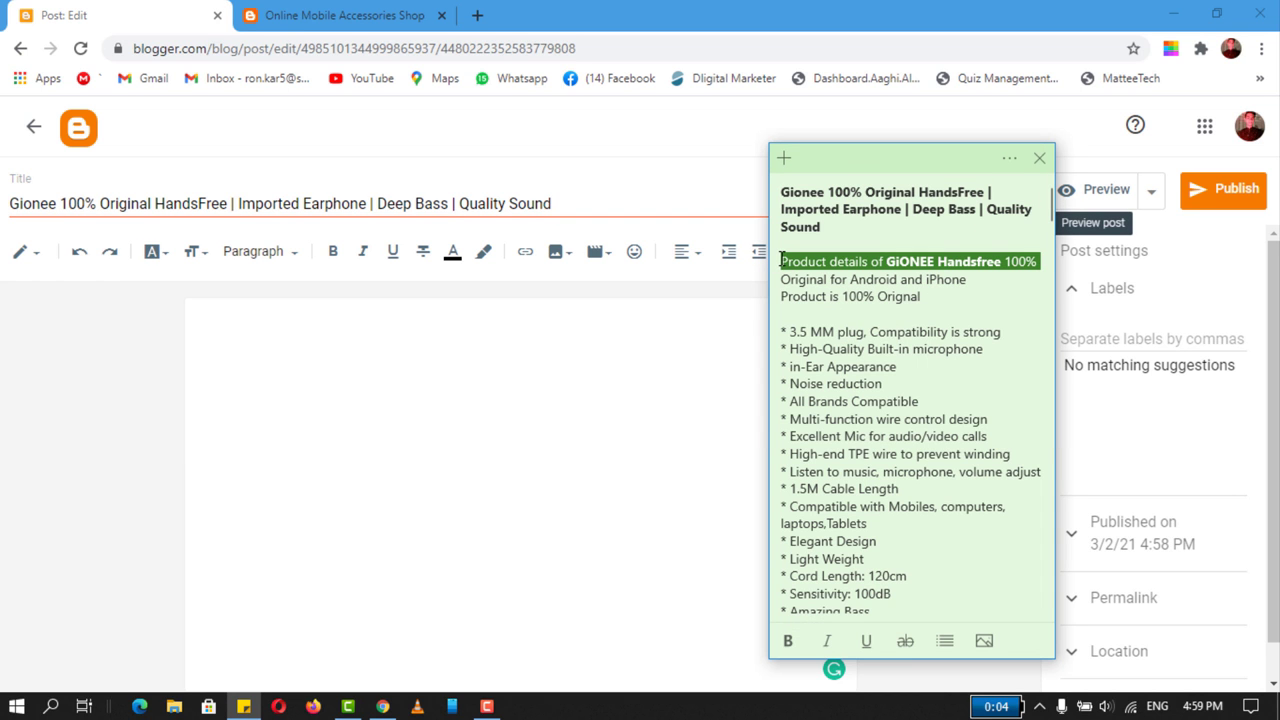
click(792, 278)
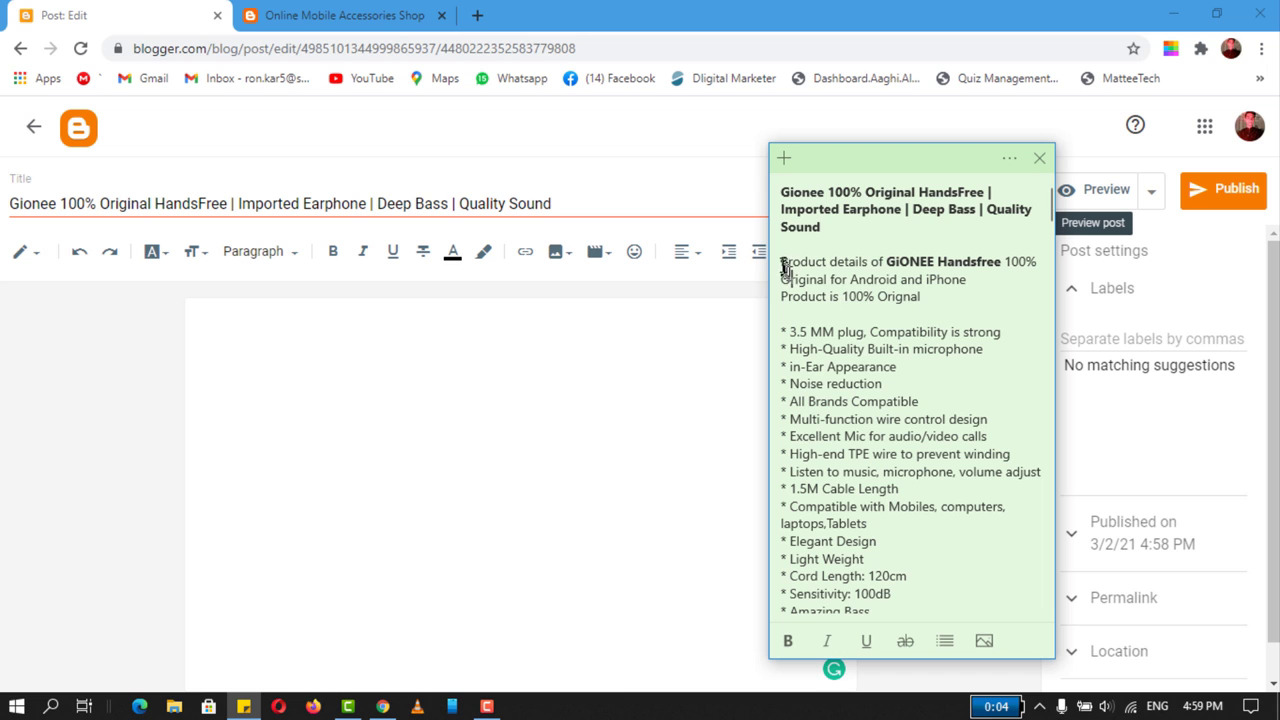
key(shift+Down)
key(shift+Down)
key(shift+Down)
key(shift+Down)
key(shift+Down)
key(shift+Down)
key(shift+Down)
key(shift+Down)
key(shift+Down)
key(shift+Down)
key(shift+Down)
key(shift+Down)
key(shift+Down)
key(shift+Down)
key(shift+Down)
key(shift+Down)
key(shift+Down)
key(shift+Down)
key(shift+Down)
key(shift+Down)
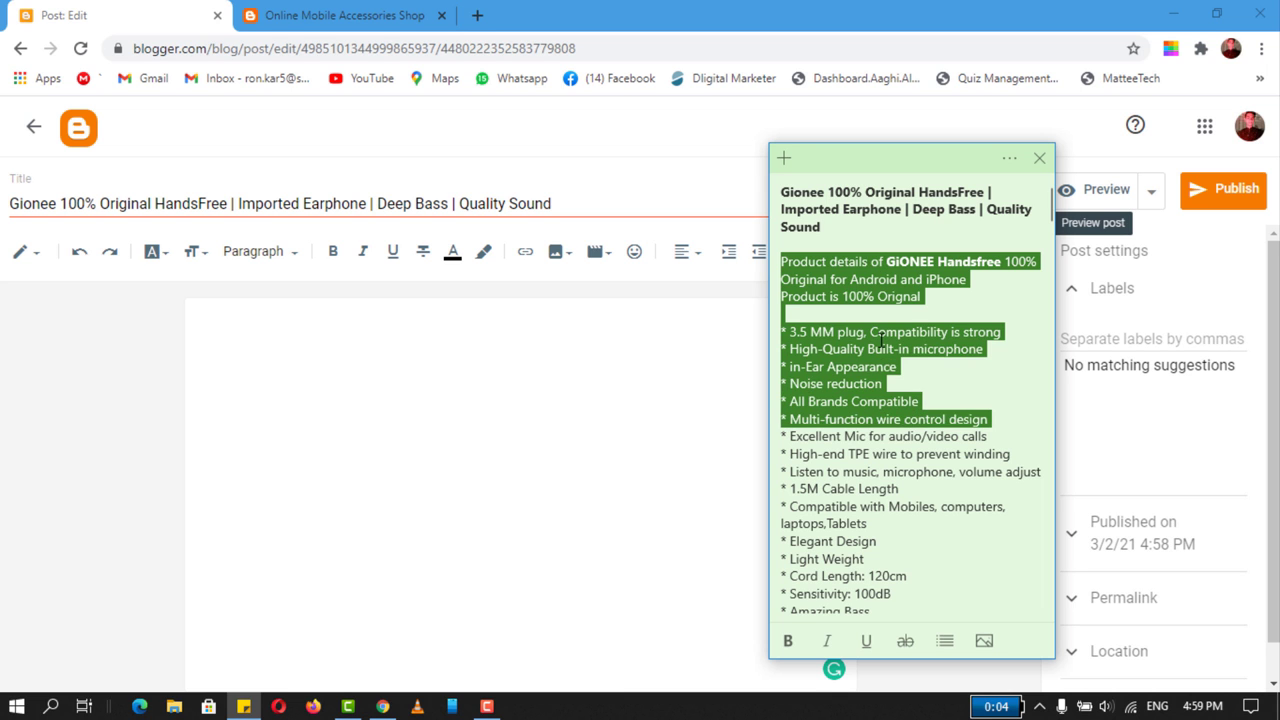
key(ctrl+c)
click(420, 330)
key(ctrl+v)
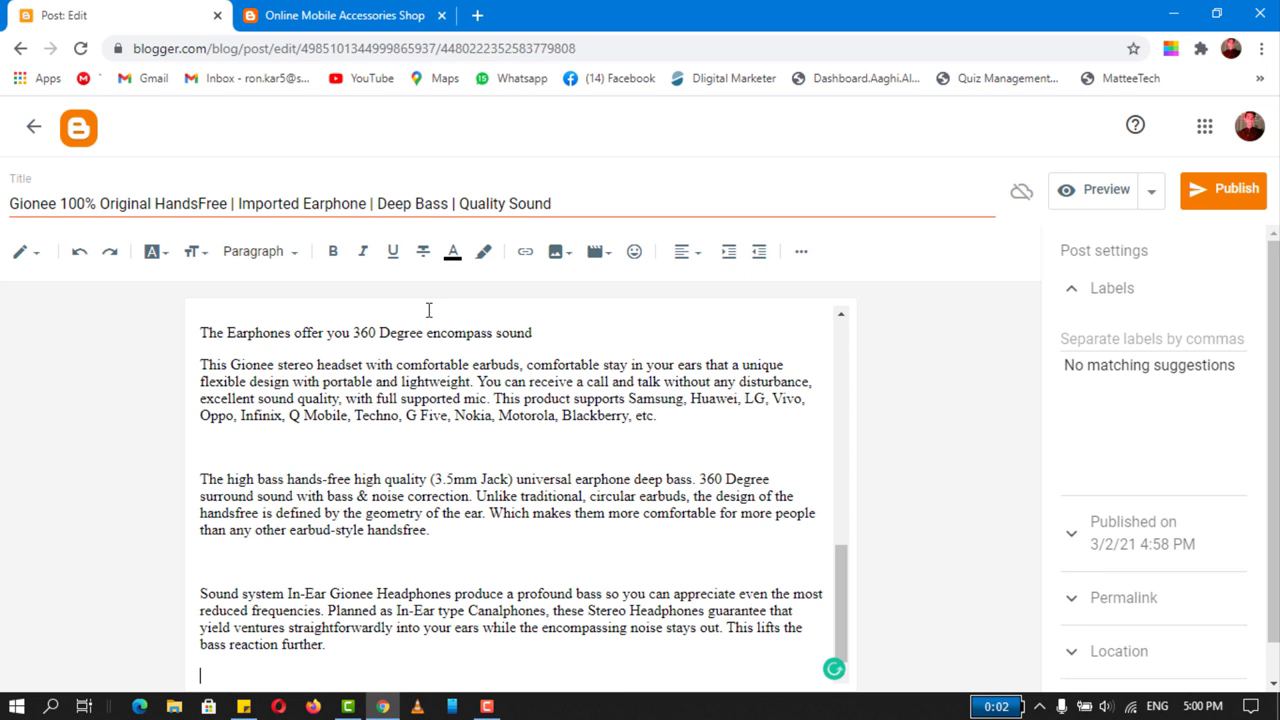
- Join the "Product is 100% Orignal" line onto the end of the product details line above it
scroll(420, 330, up, 10)
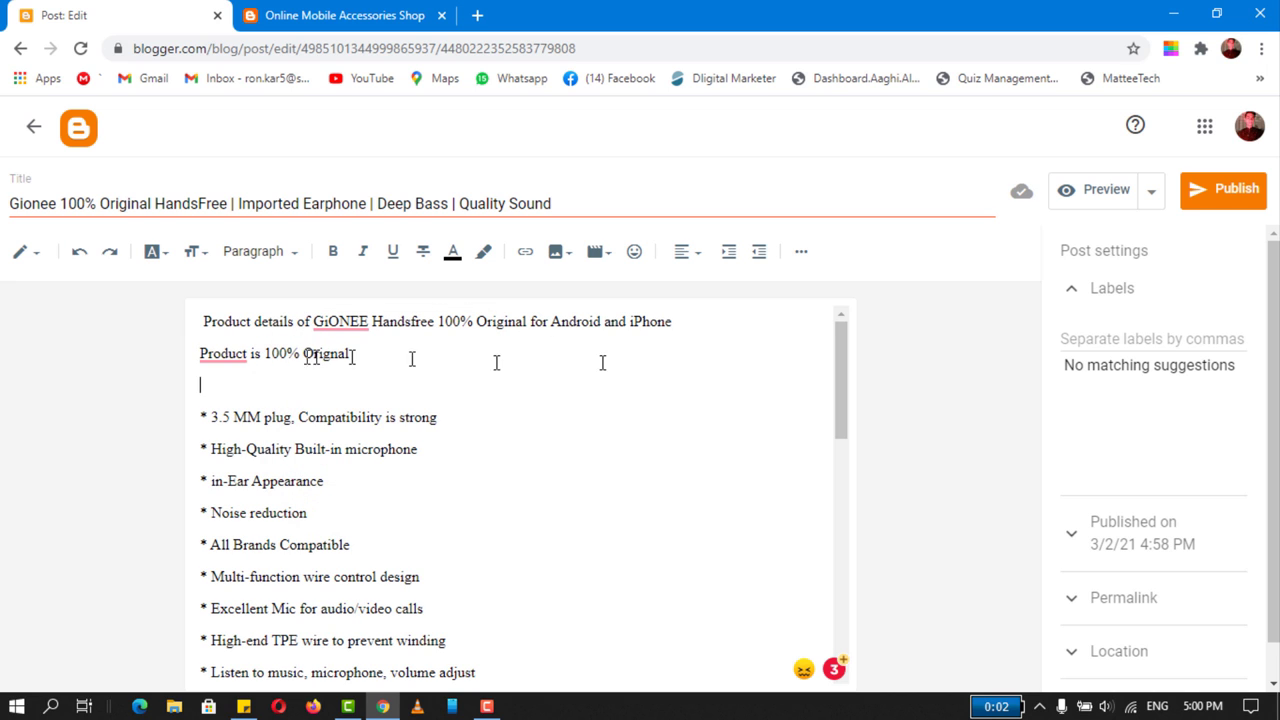
key(Delete)
key(Return)
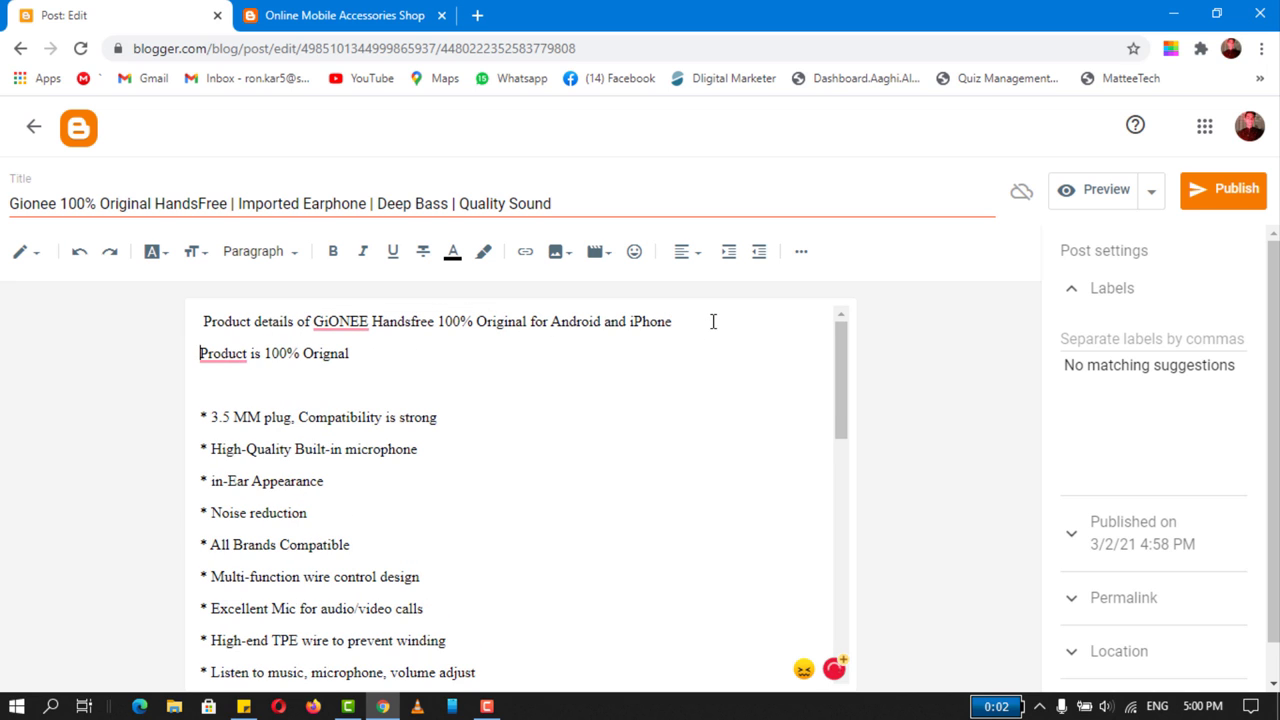
key(BackSpace)
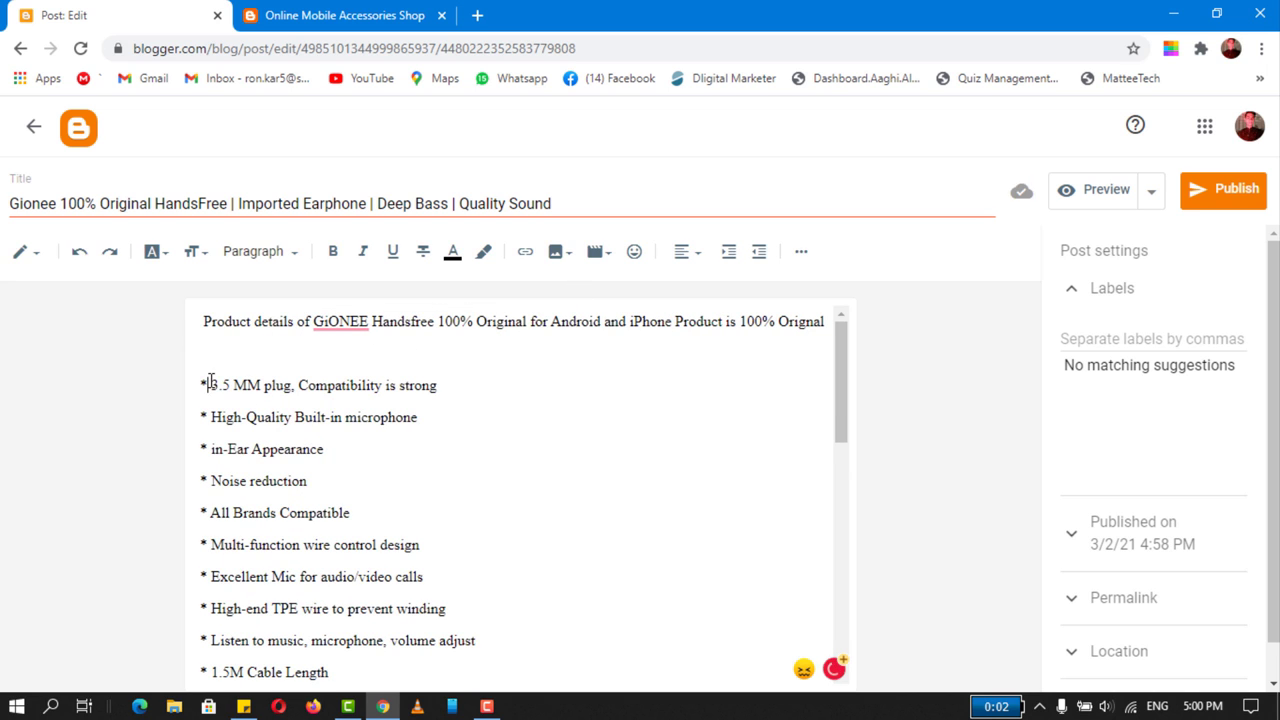
- Make the line "The Earphones offer you 360 Degree encompass sound" bold in the post body
scroll(210, 384, down, 10)
drag(610, 458, 186, 460)
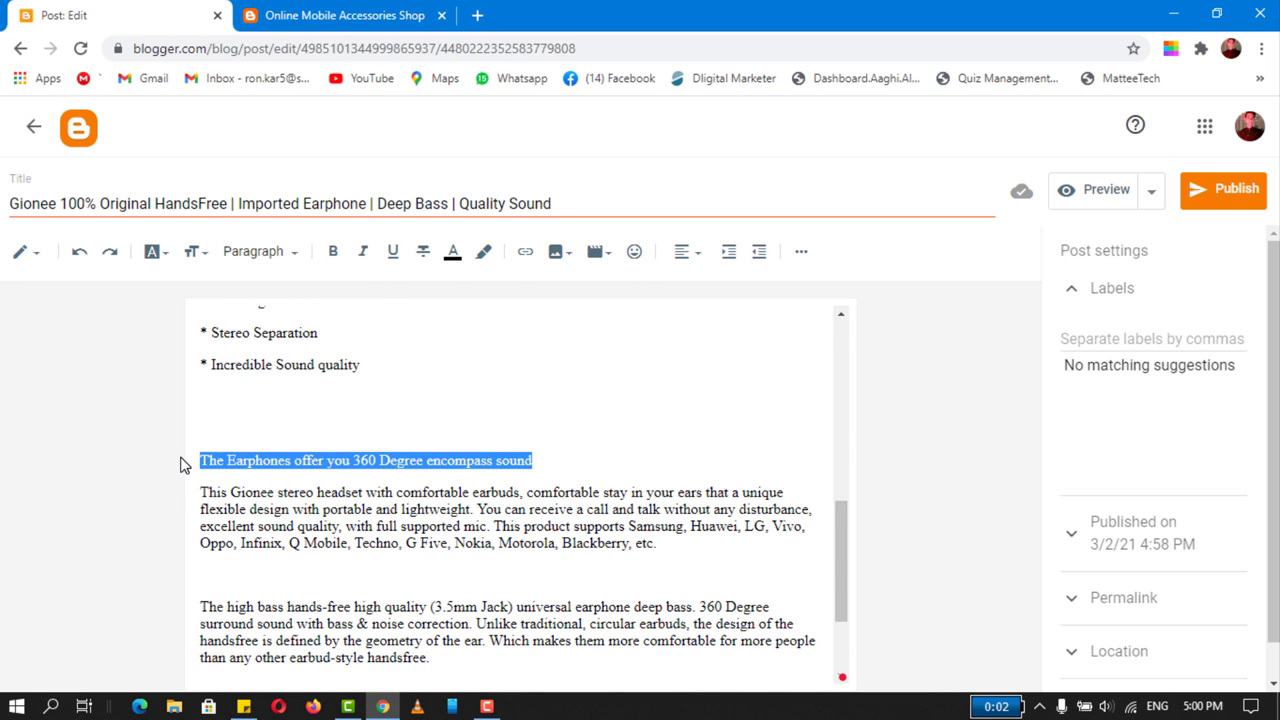
key(ctrl+b)
click(643, 490)
scroll(327, 452, down, 2)
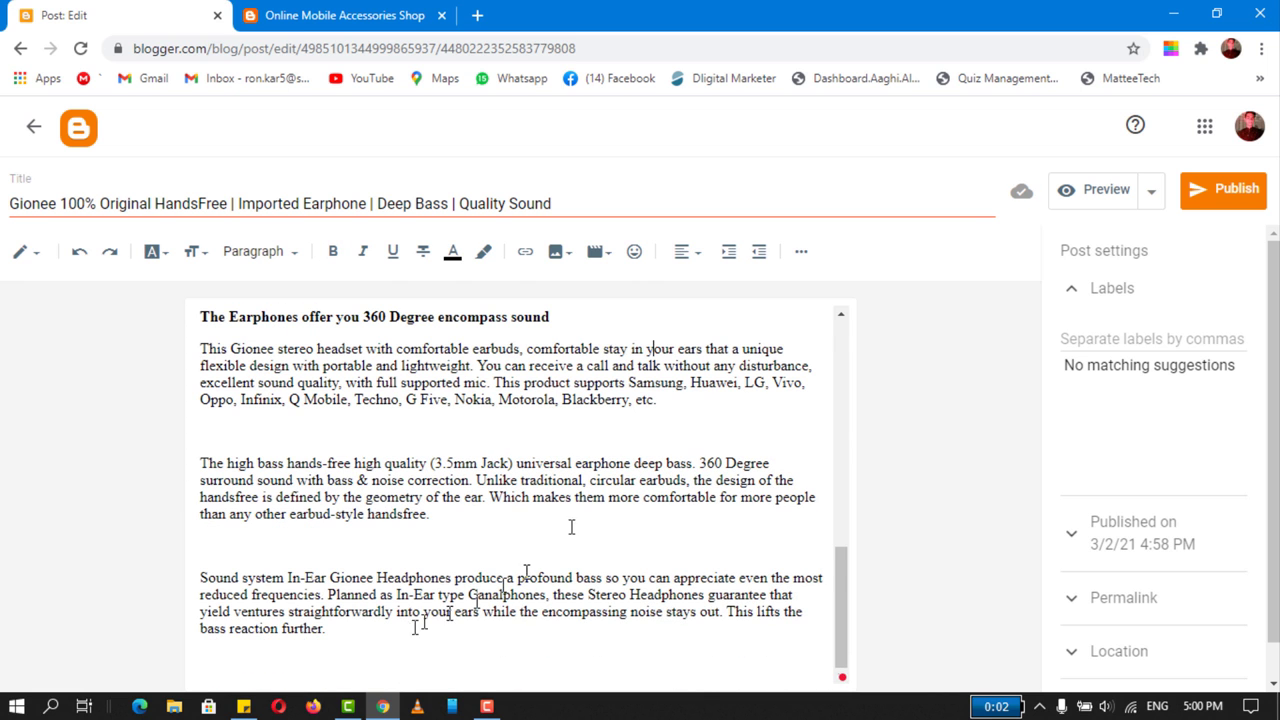
- Upload "Gionee Handfree in lahore pakistan pic 11.jpg" from the computer and insert it at the end of the post body
click(562, 254)
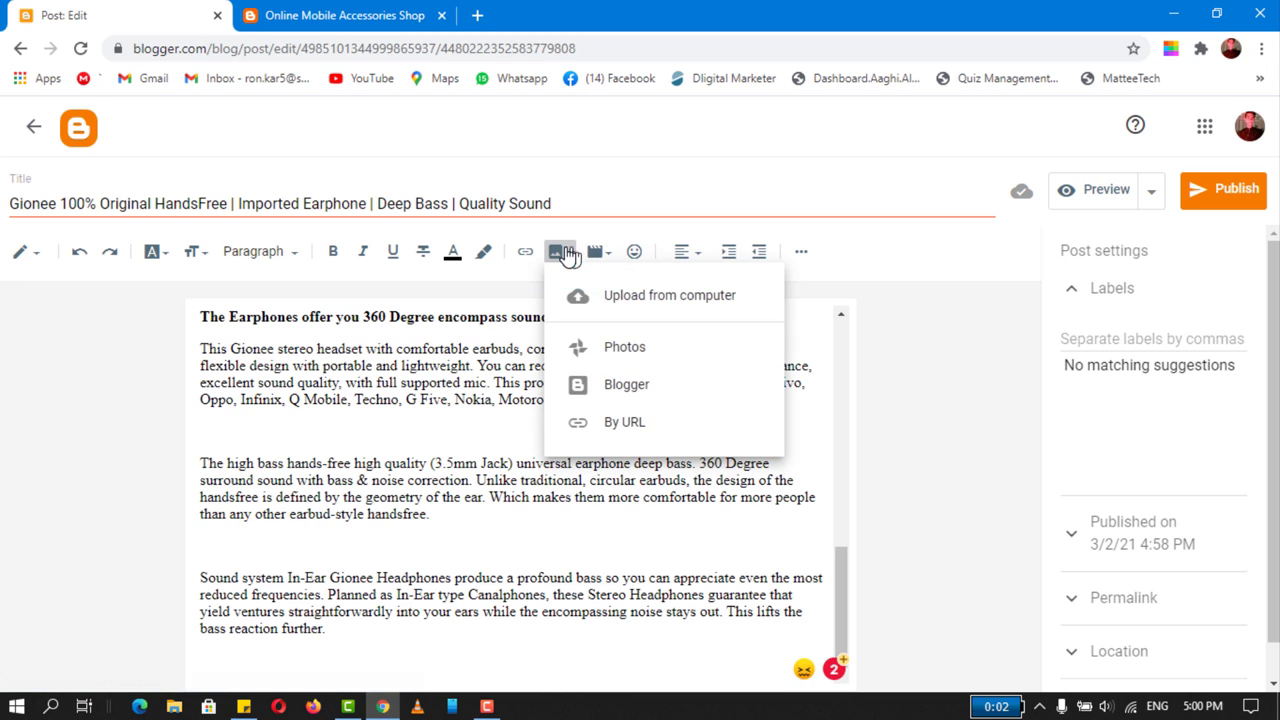
click(683, 298)
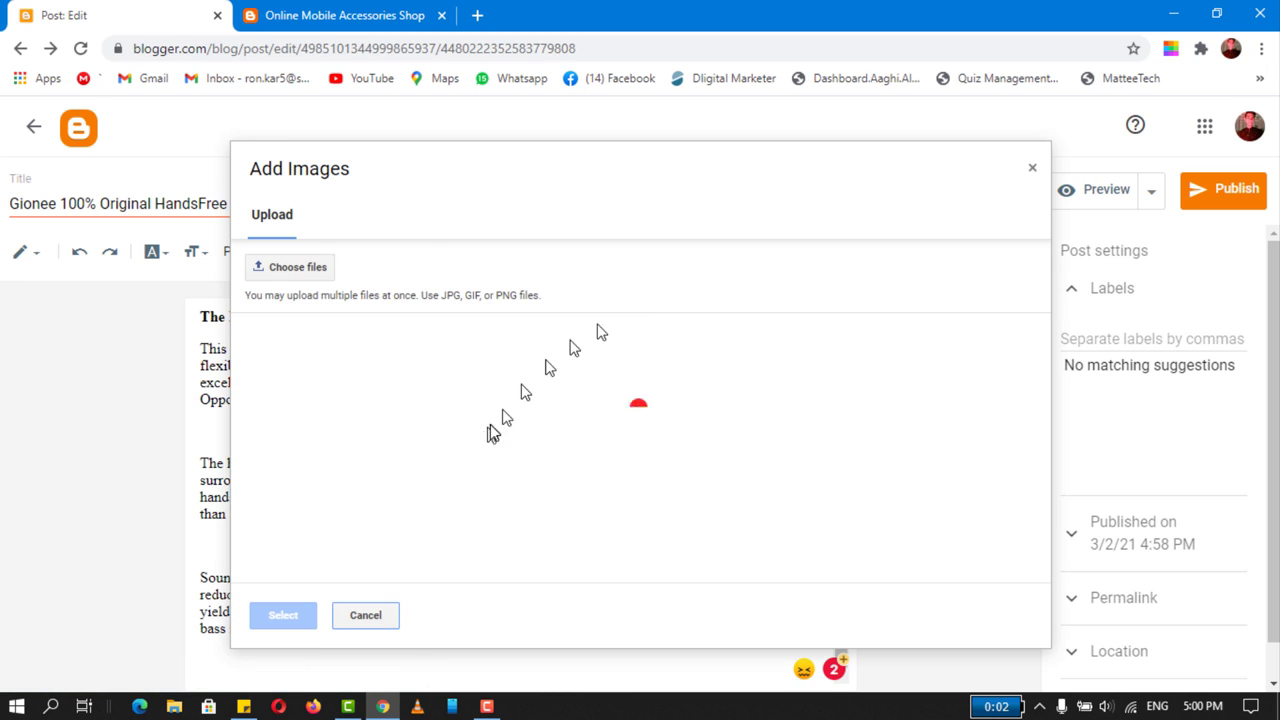
click(288, 270)
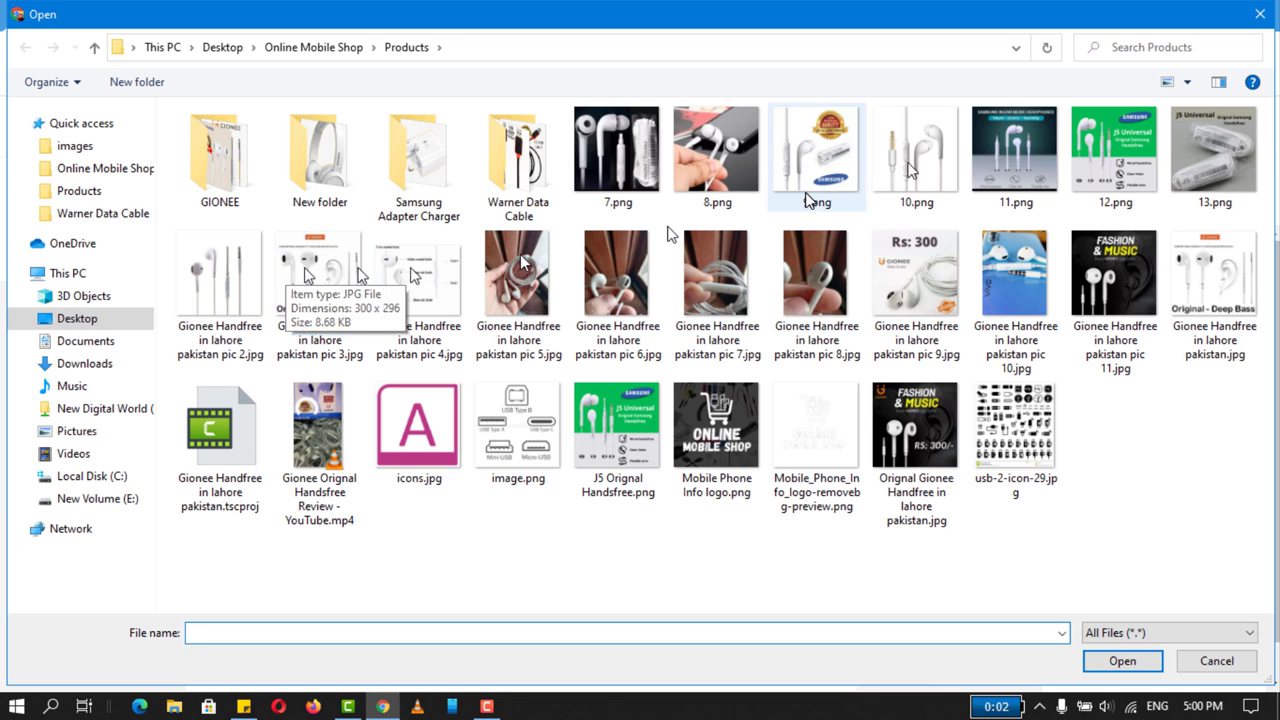
double_click(1097, 270)
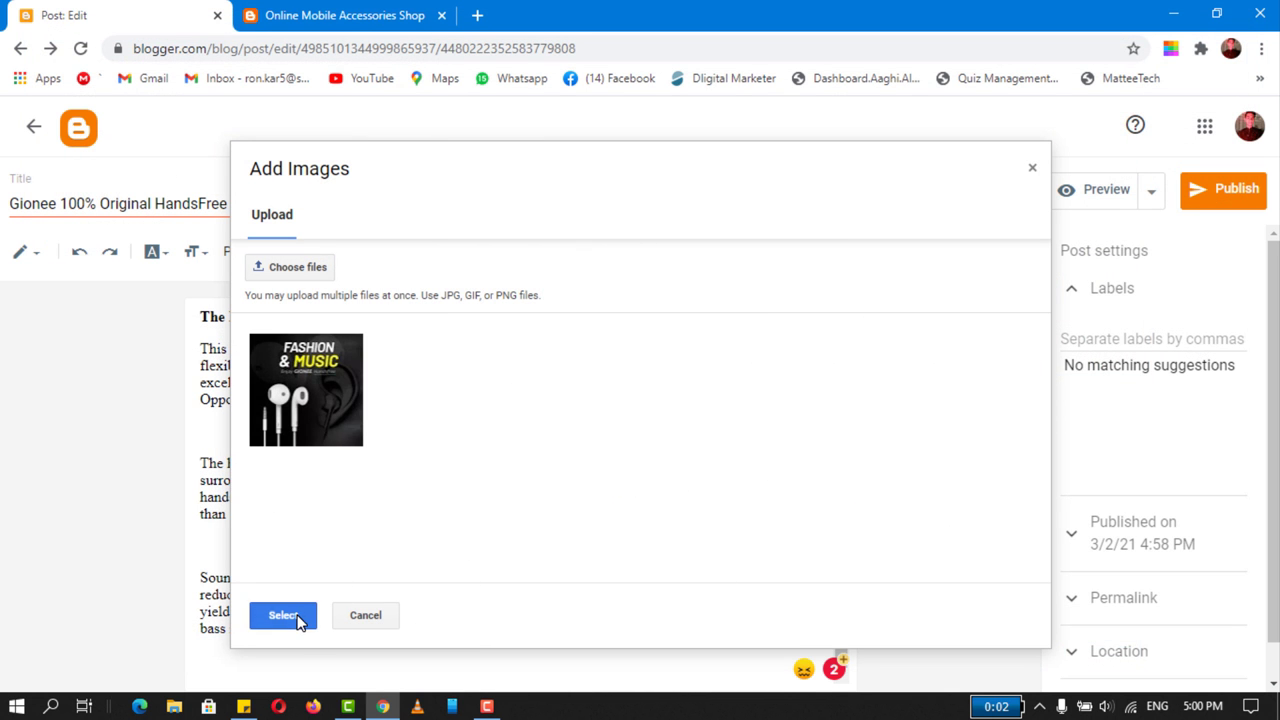
click(283, 615)
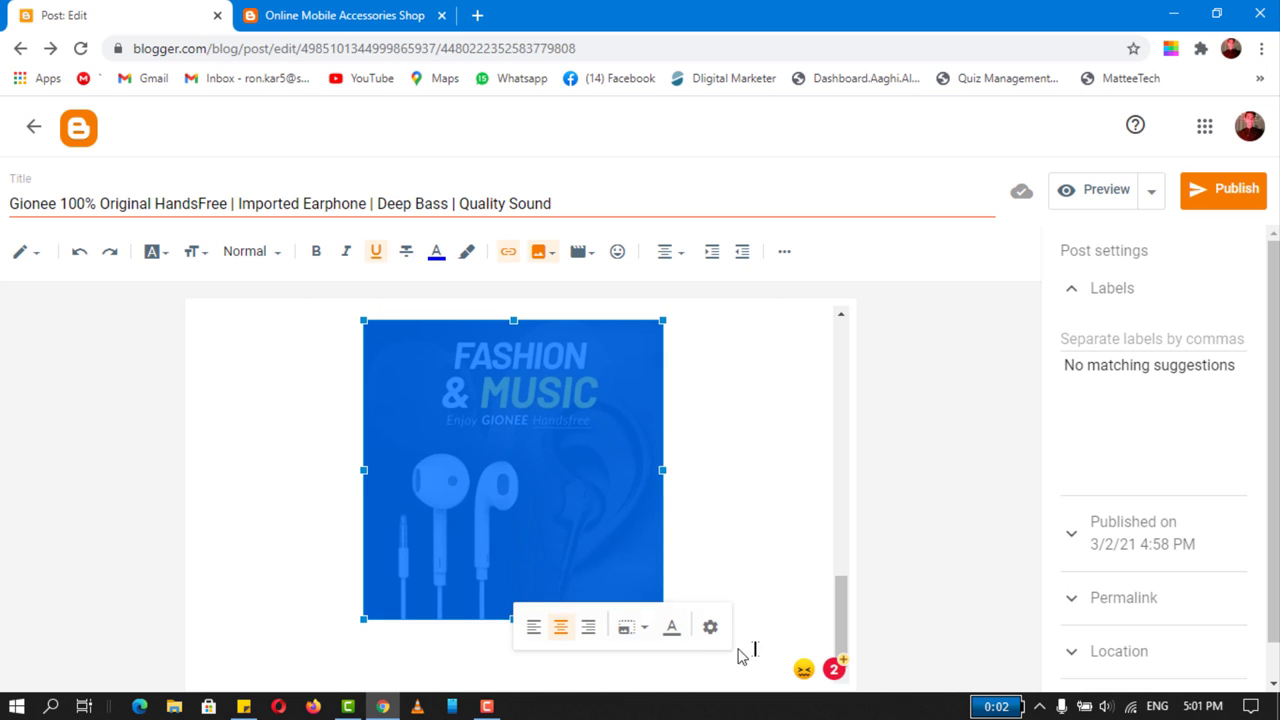
- Set the inserted handsfree image to its original size and publish the post
click(710, 627)
click(500, 519)
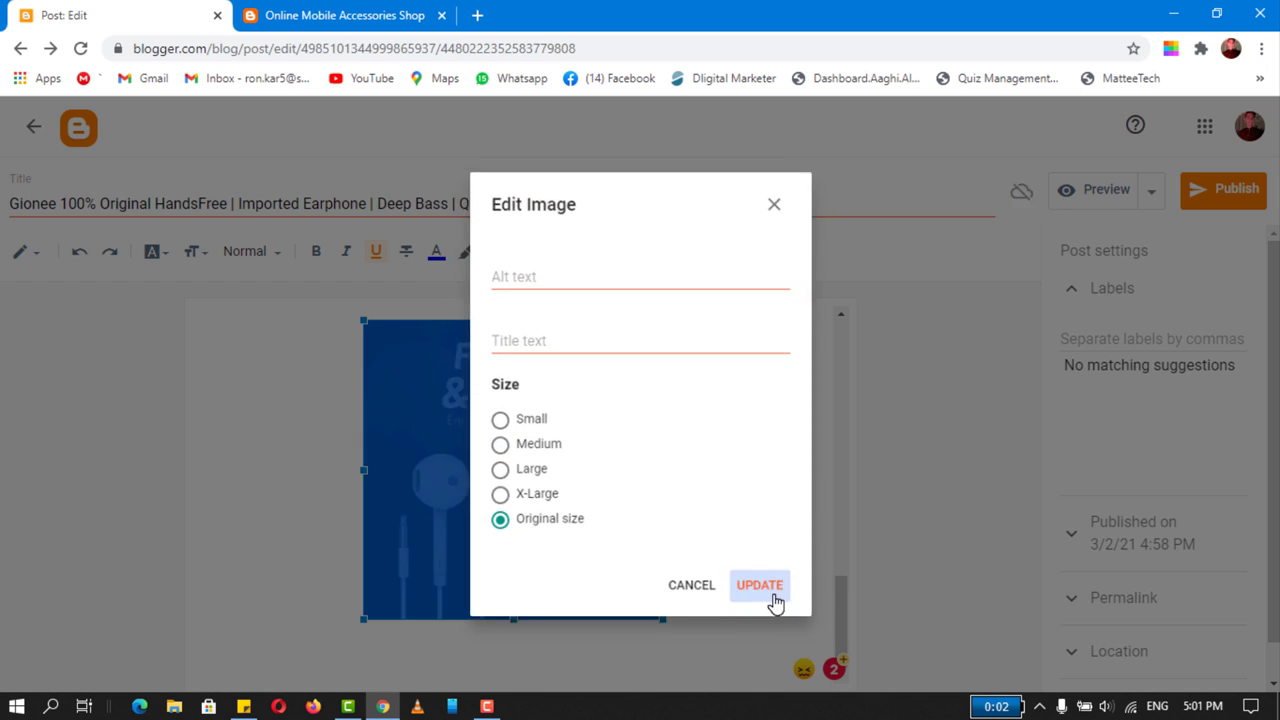
click(760, 586)
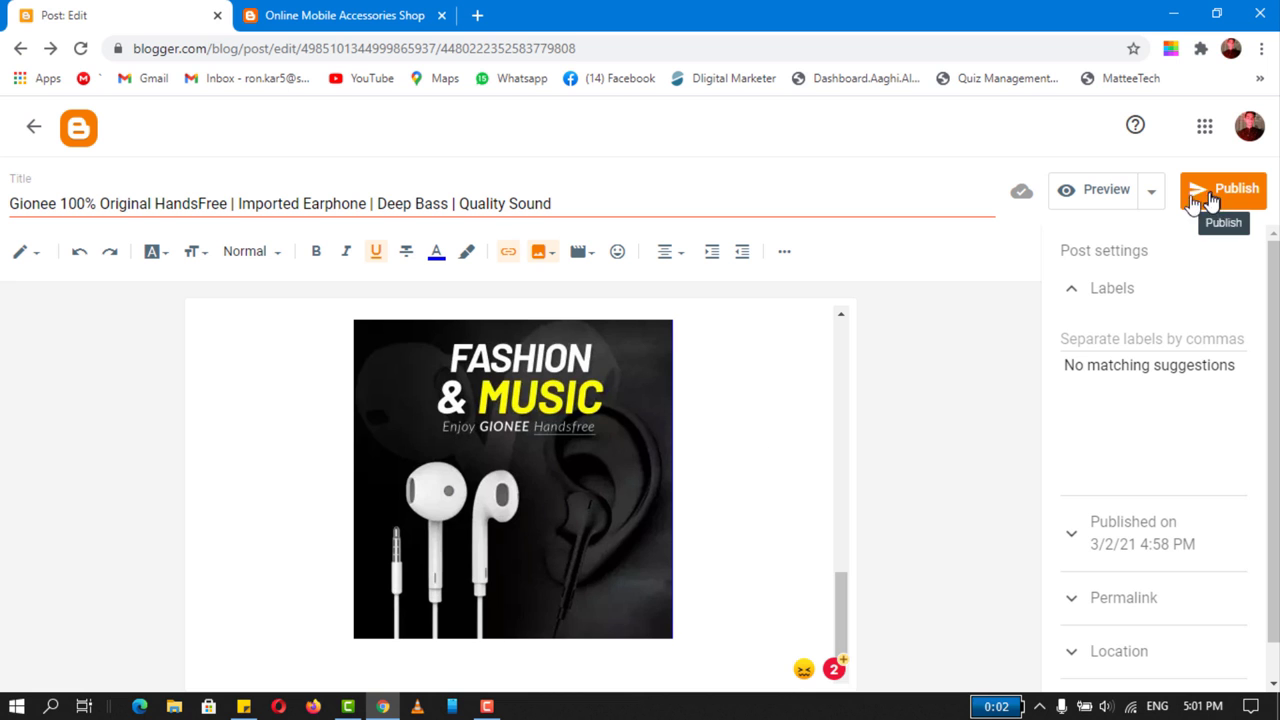
click(1216, 206)
click(735, 443)
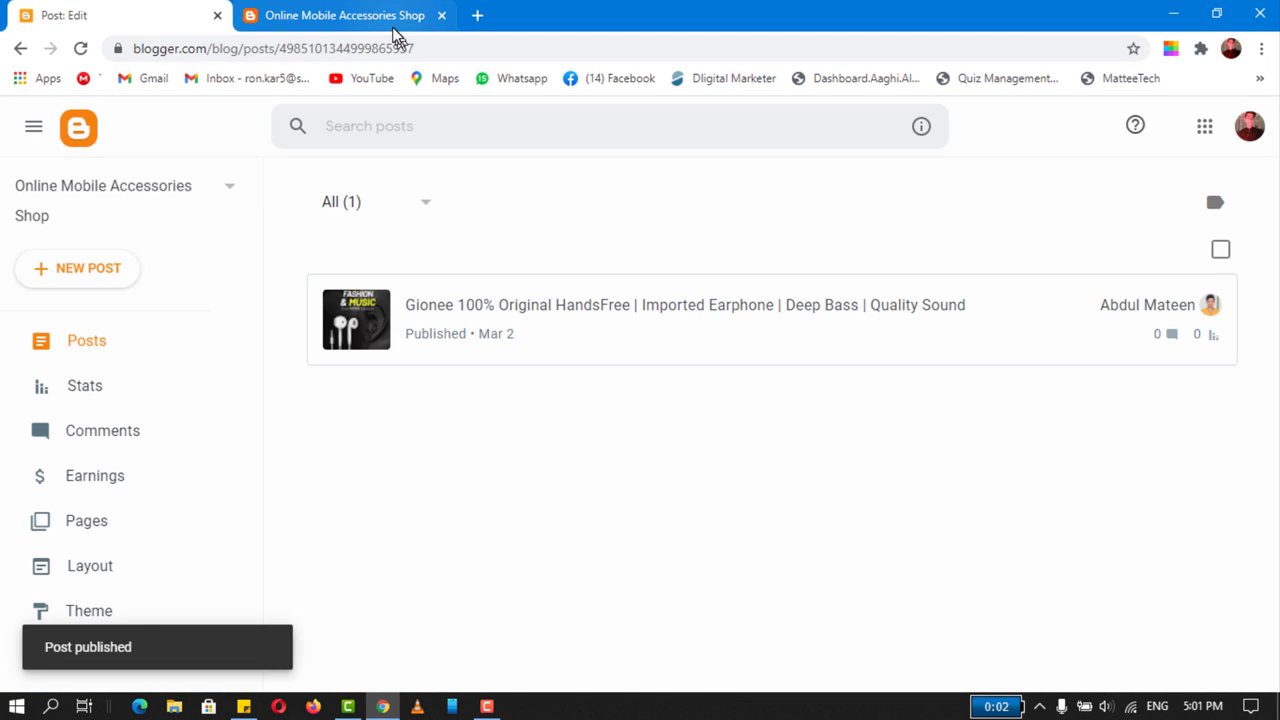
- Reload the shop's home page and check the new product under Latest
click(394, 16)
click(82, 49)
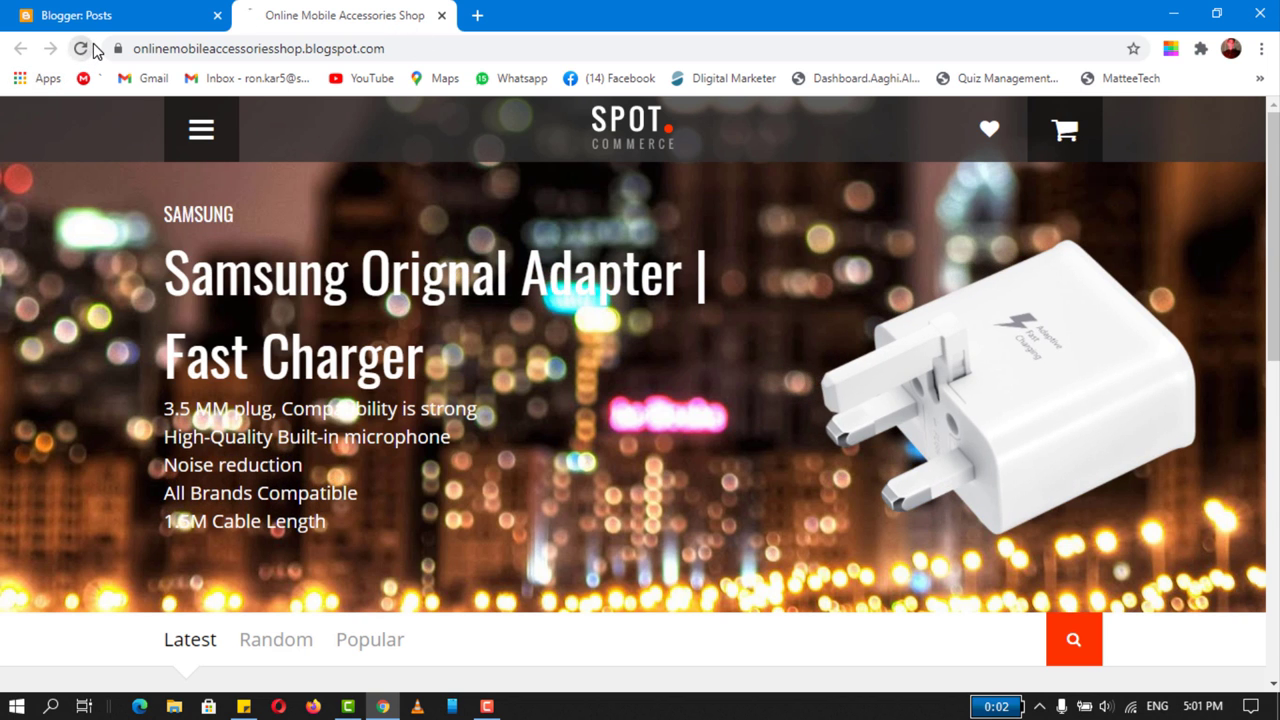
scroll(31, 457, down, 4)
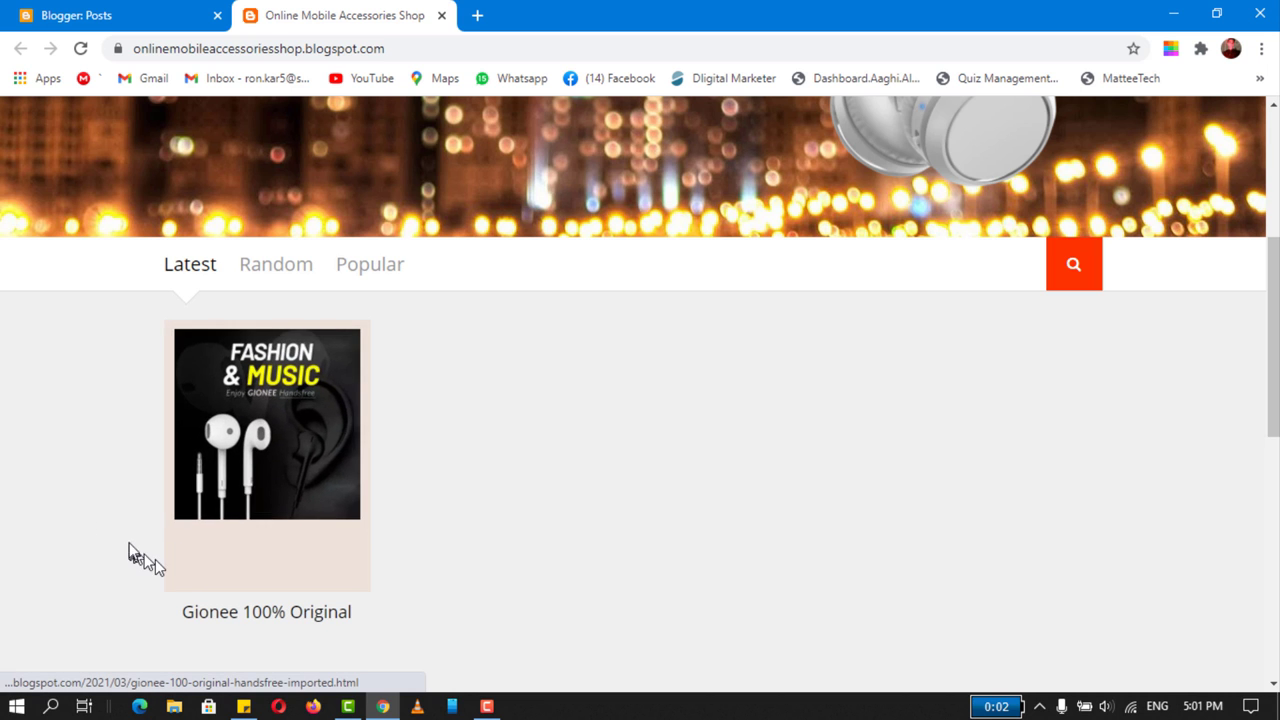
scroll(274, 491, up, 2)
scroll(86, 491, down, 2)
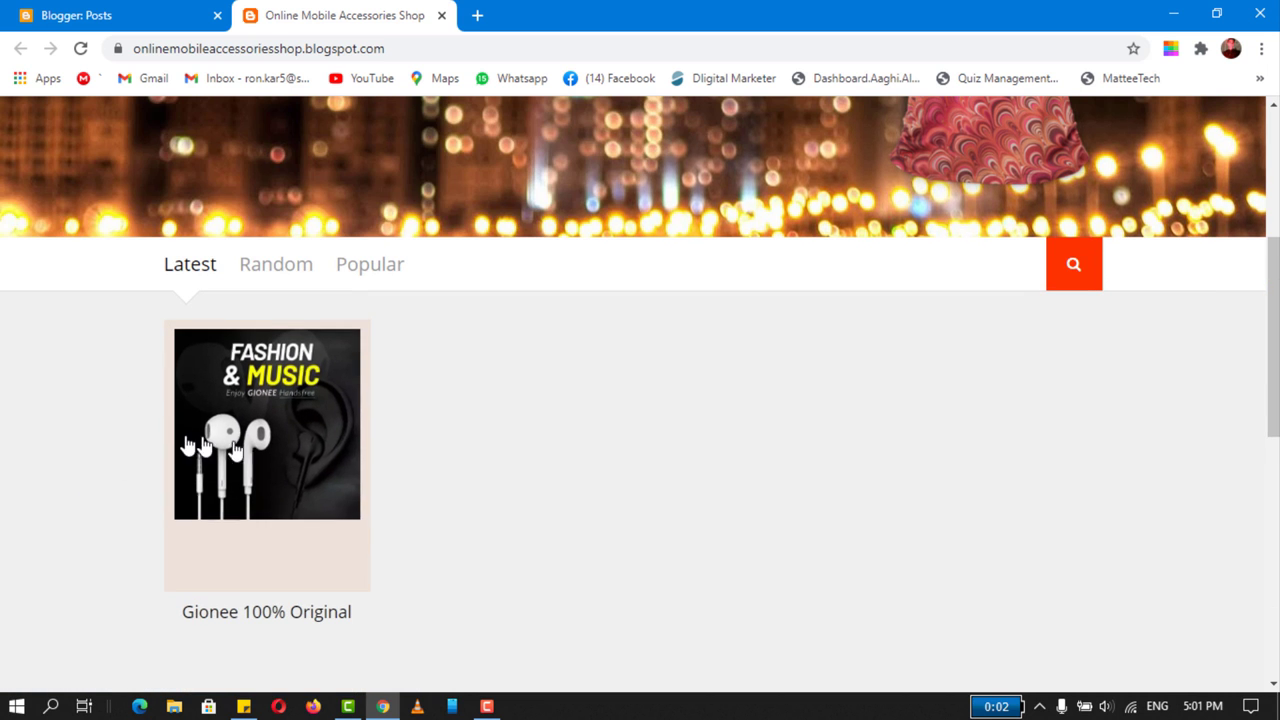
- Open the Gionee product's page and review its details, description and review section down to the footer
click(258, 447)
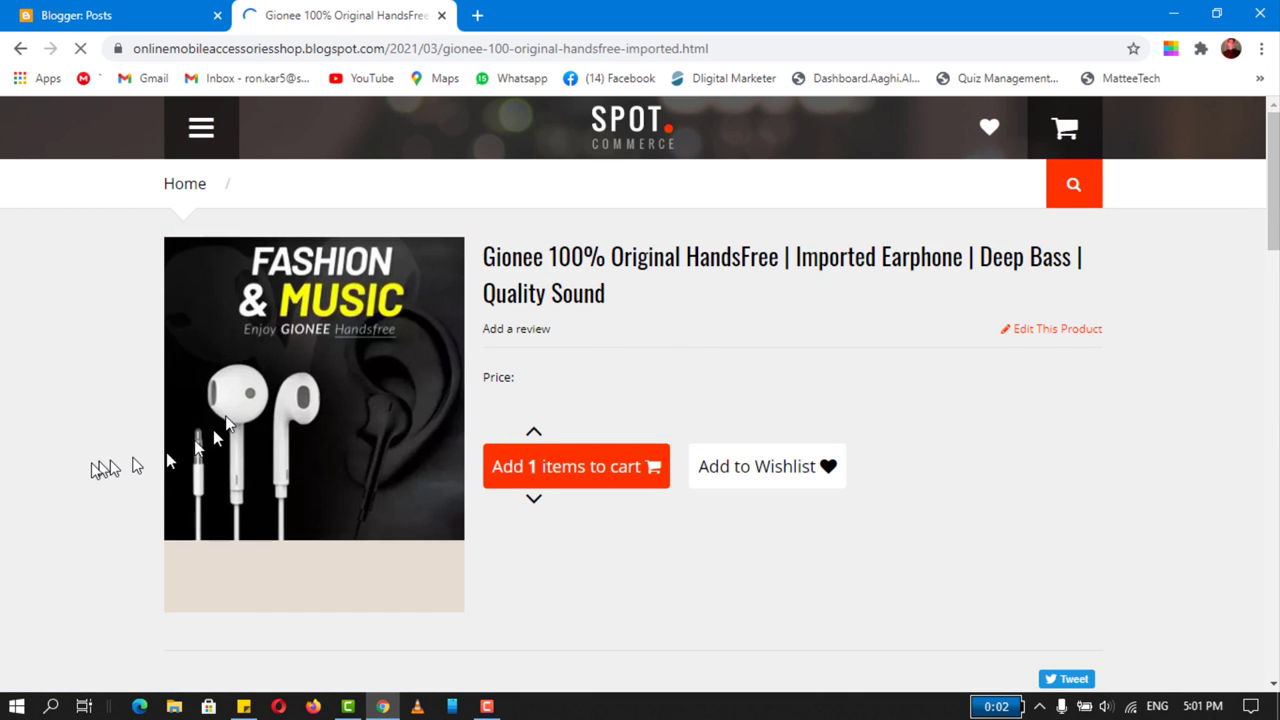
scroll(91, 466, down, 4)
scroll(91, 464, down, 6)
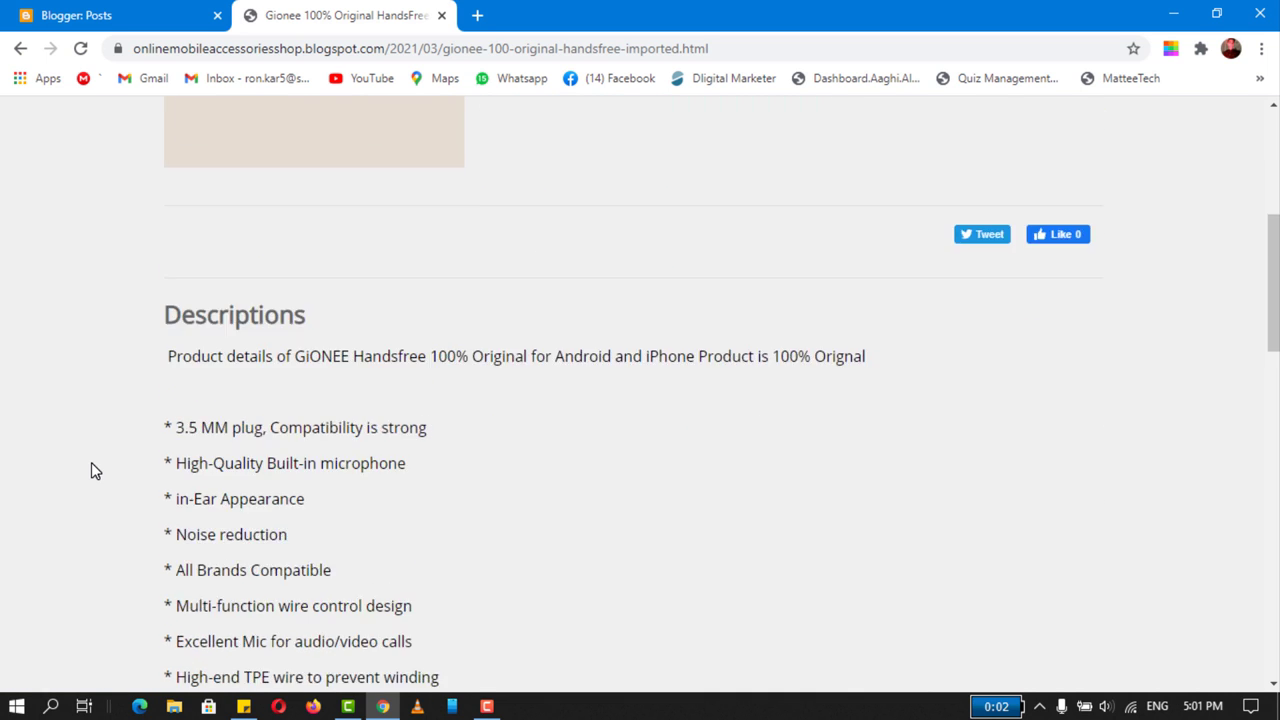
scroll(91, 464, down, 6)
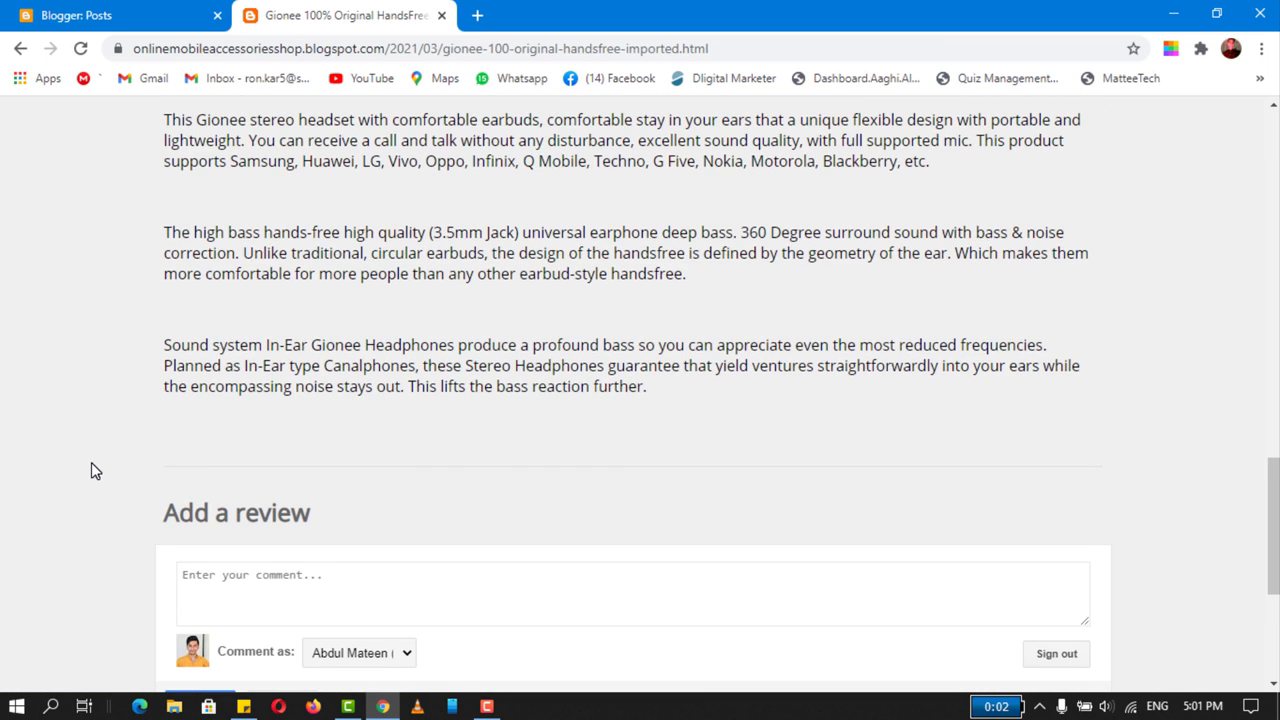
scroll(91, 466, down, 4)
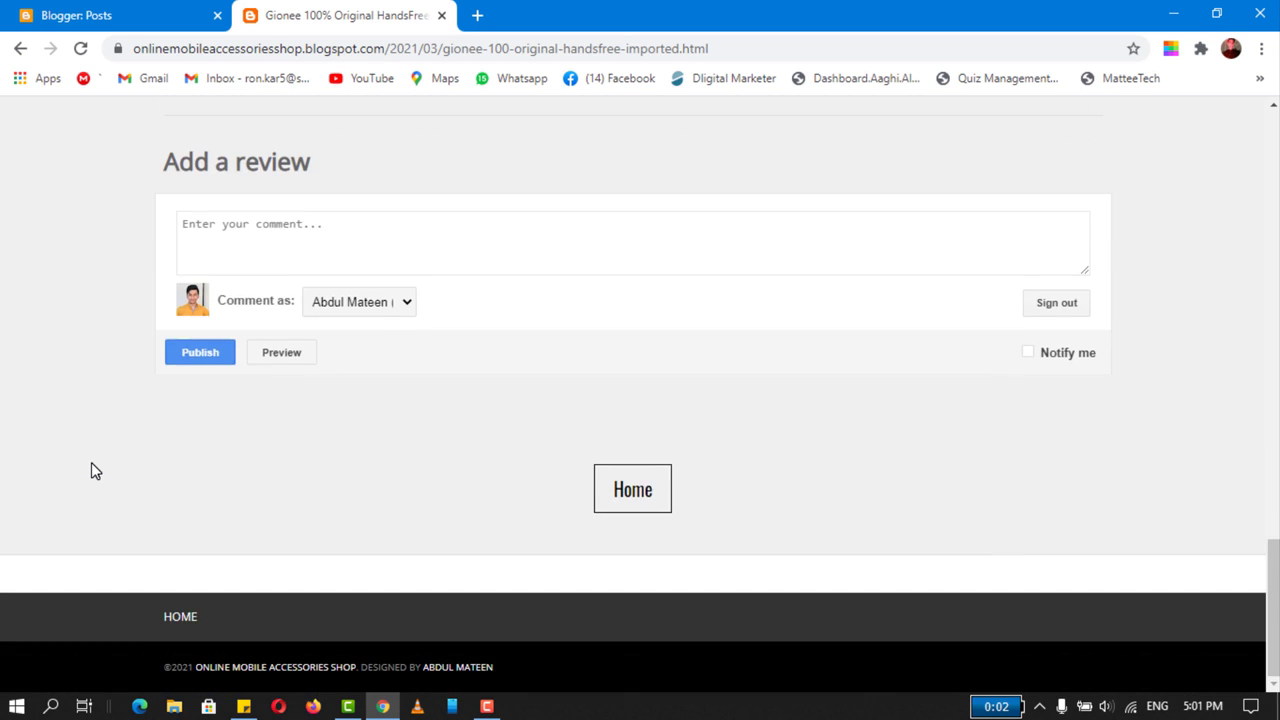
scroll(91, 466, up, 10)
scroll(91, 466, up, 10)
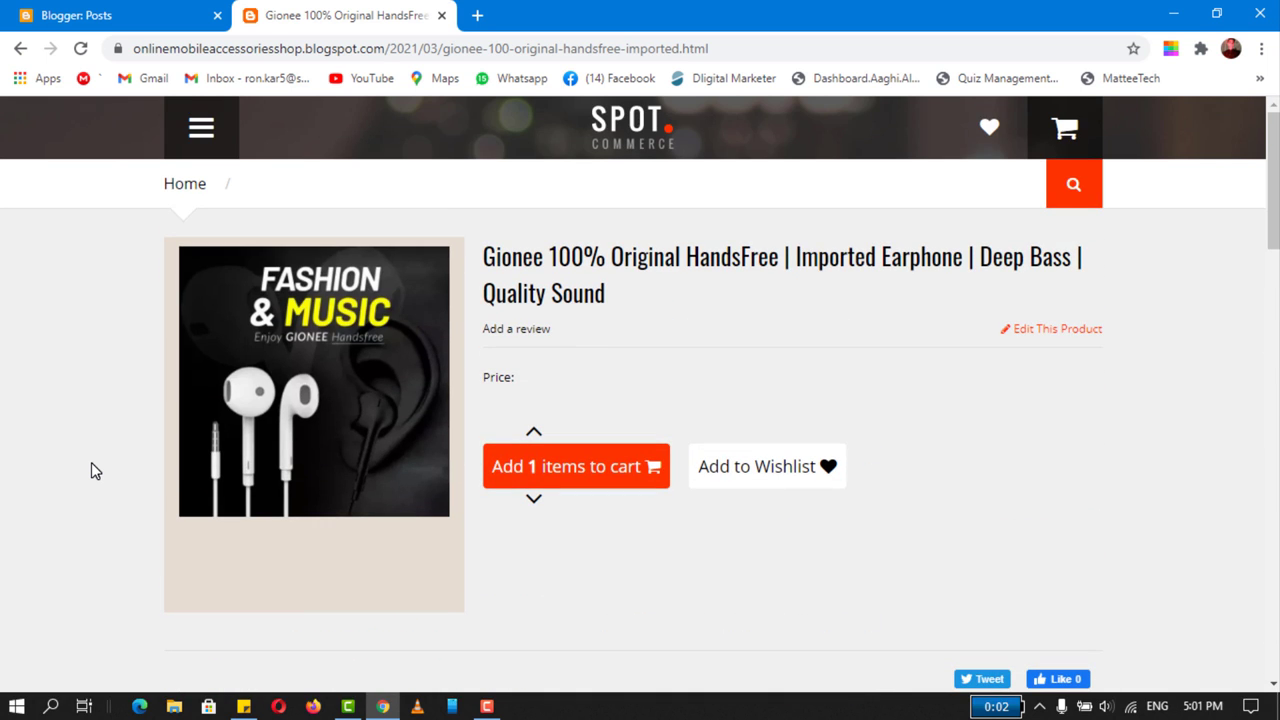
- Reopen the Gionee post for editing, add the price label "_50" and update the post
click(135, 9)
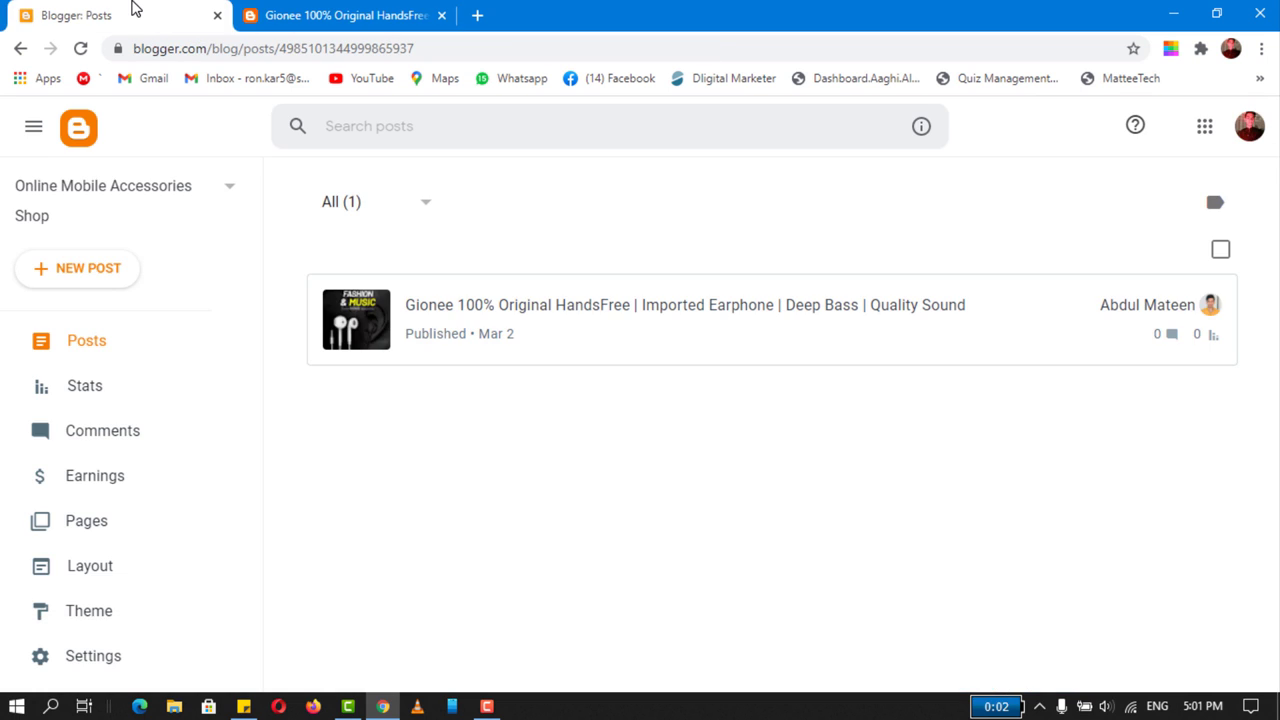
click(543, 317)
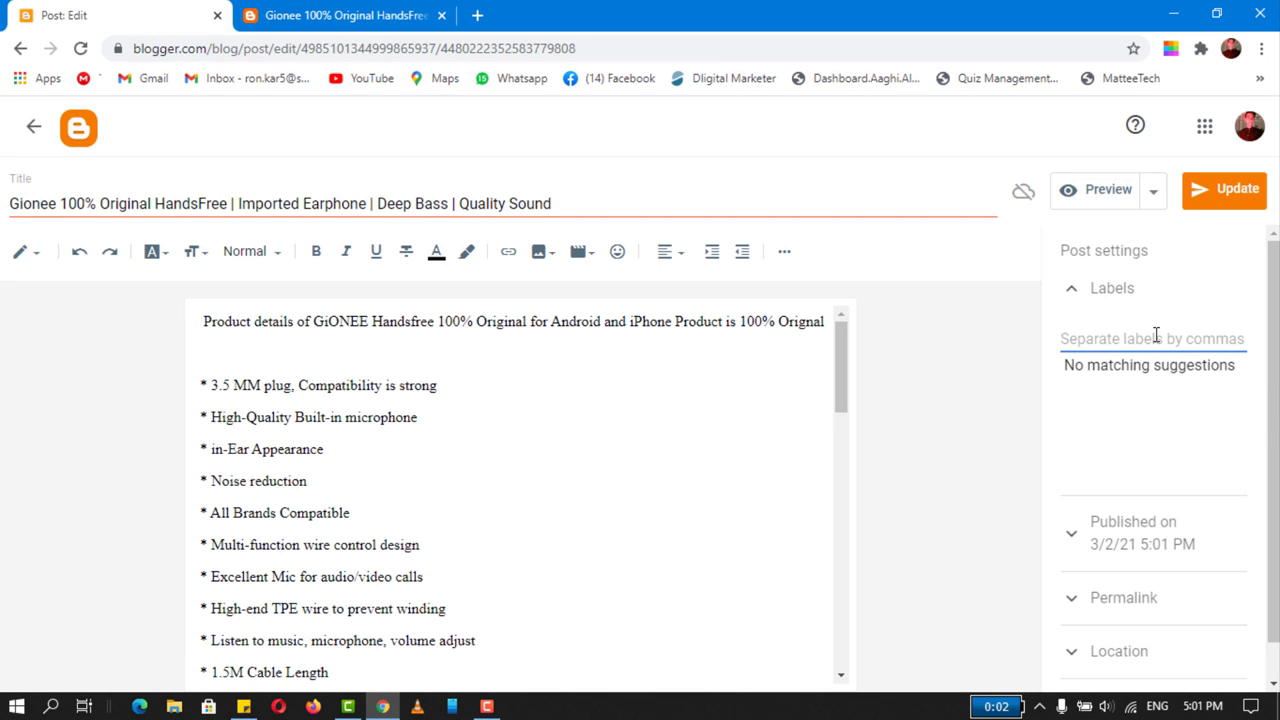
text(_50)
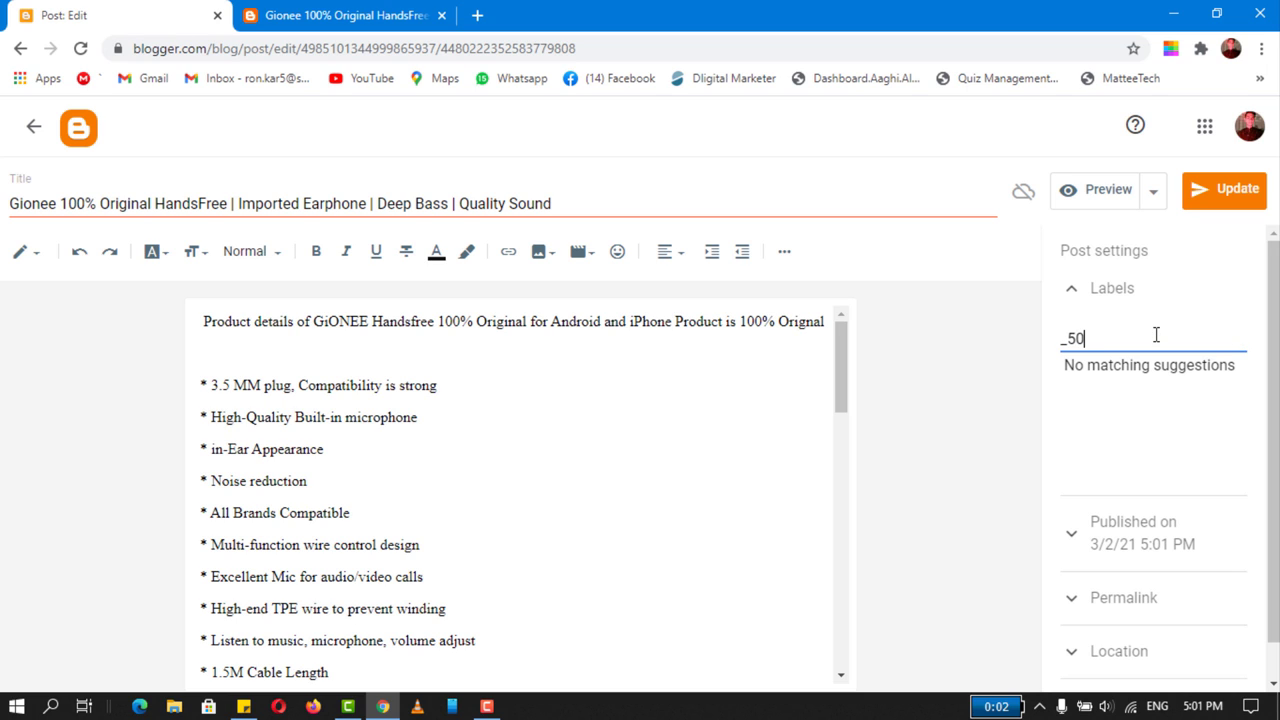
click(1241, 205)
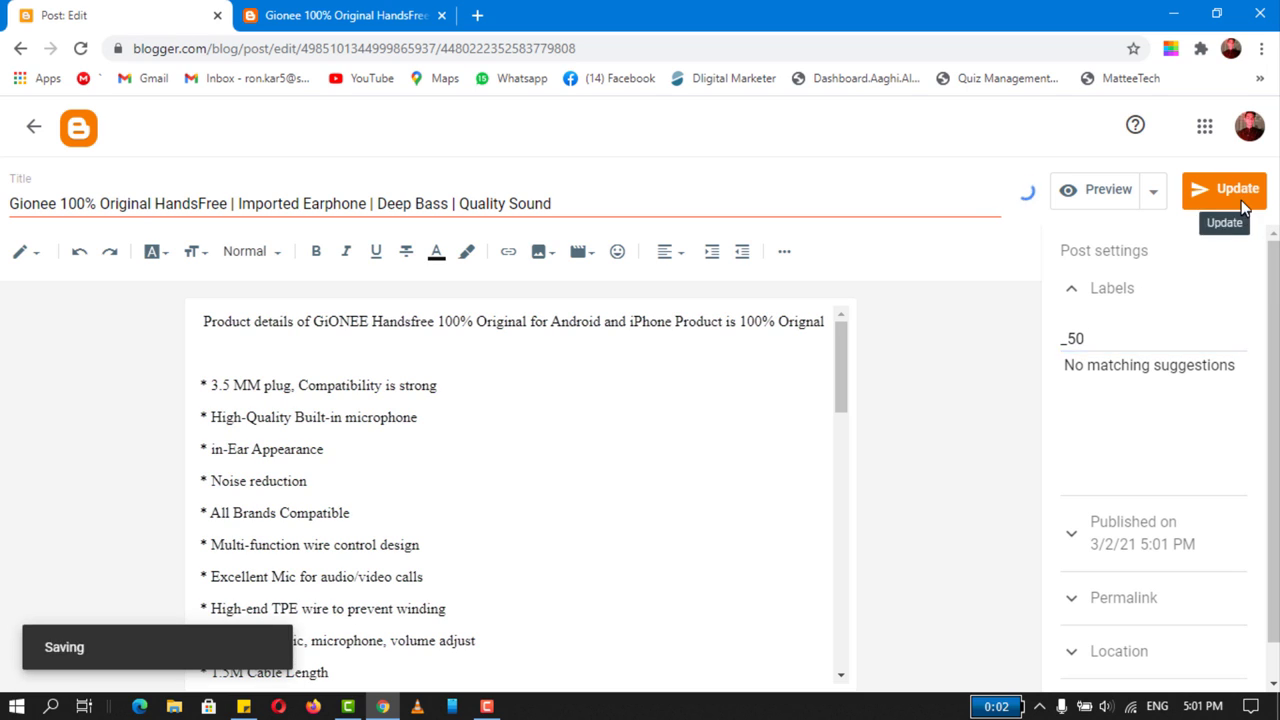
- Check the price on the refreshed Gionee product page and on its thumbnail on the shop's home page
click(370, 10)
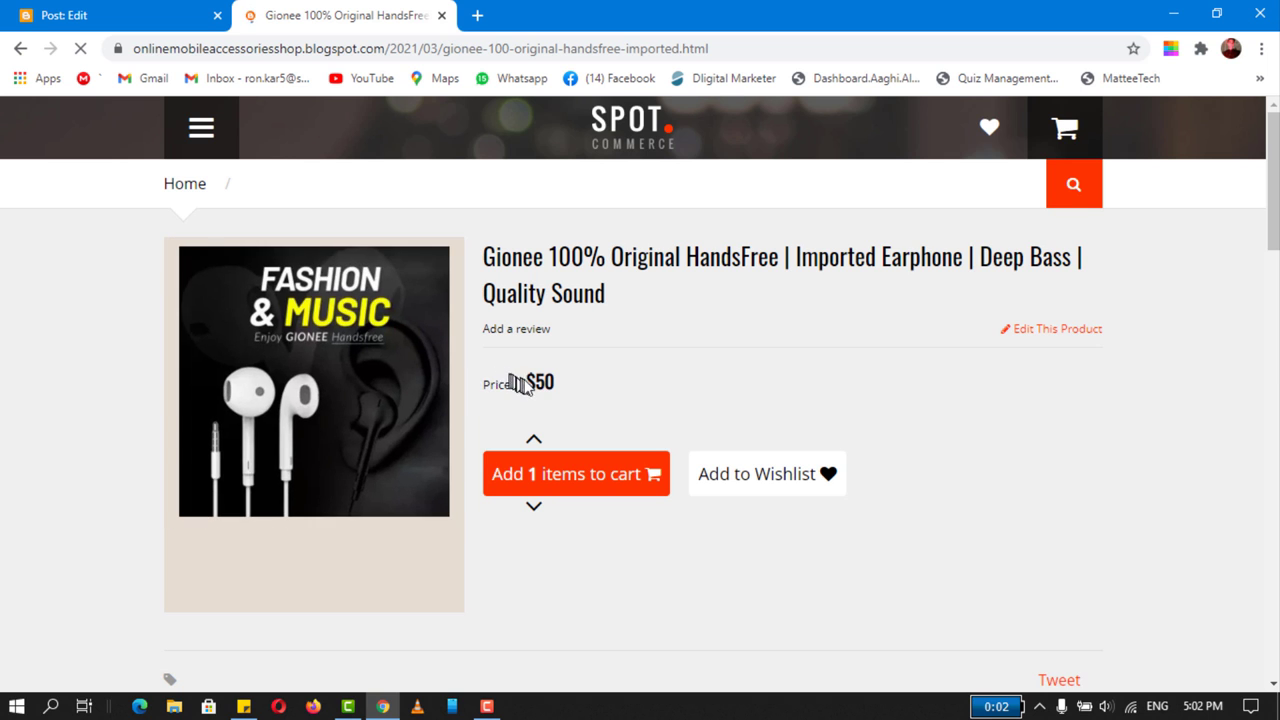
drag(534, 382, 580, 381)
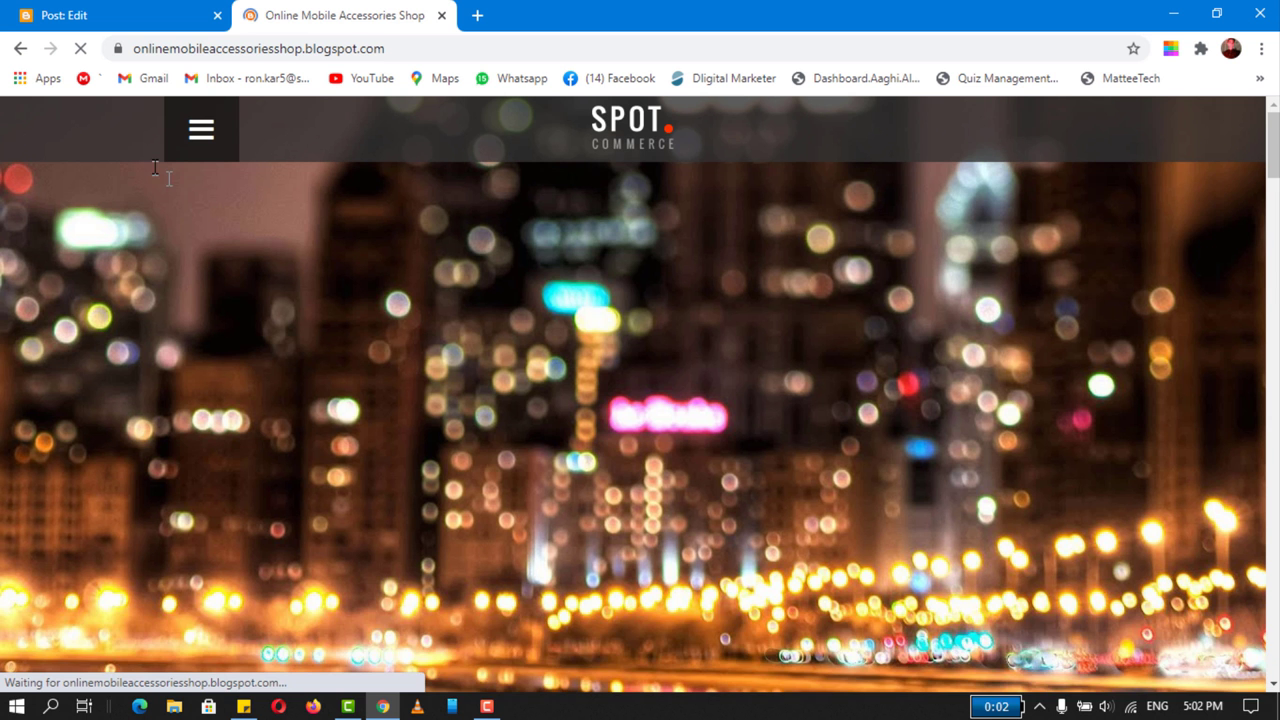
scroll(28, 343, down, 5)
scroll(28, 343, up, 2)
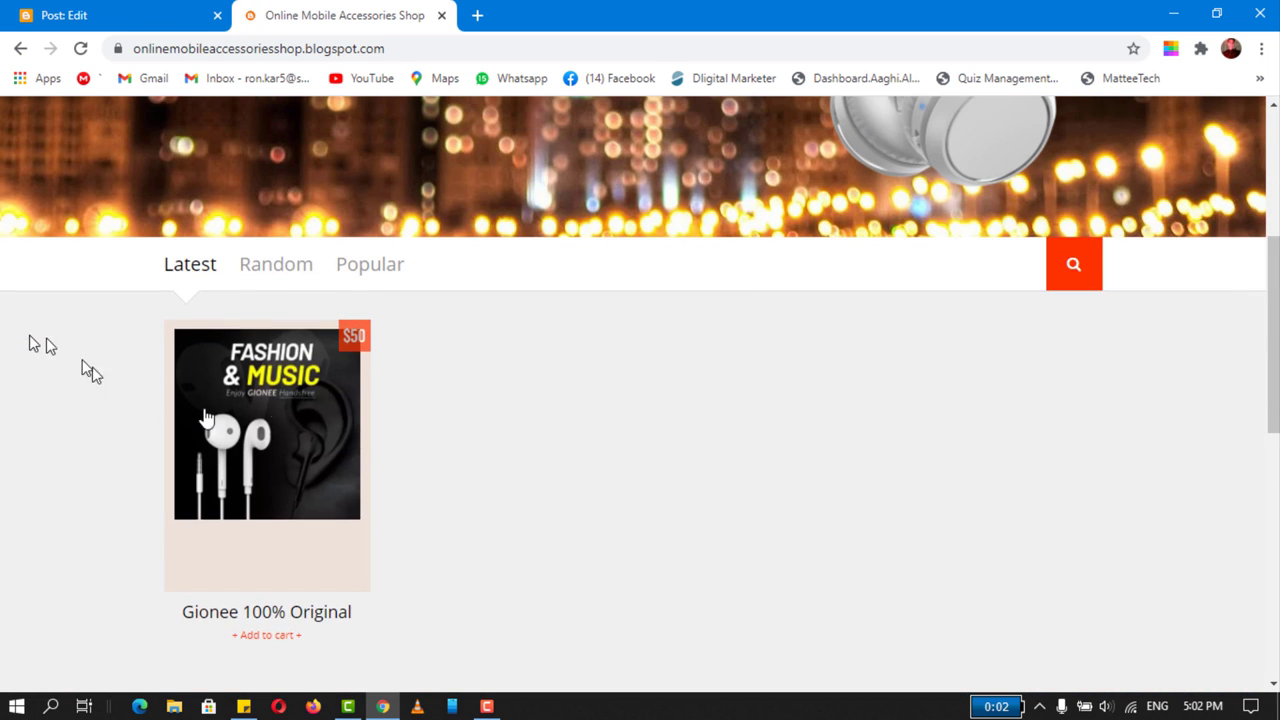
triple_click(352, 335)
click(371, 342)
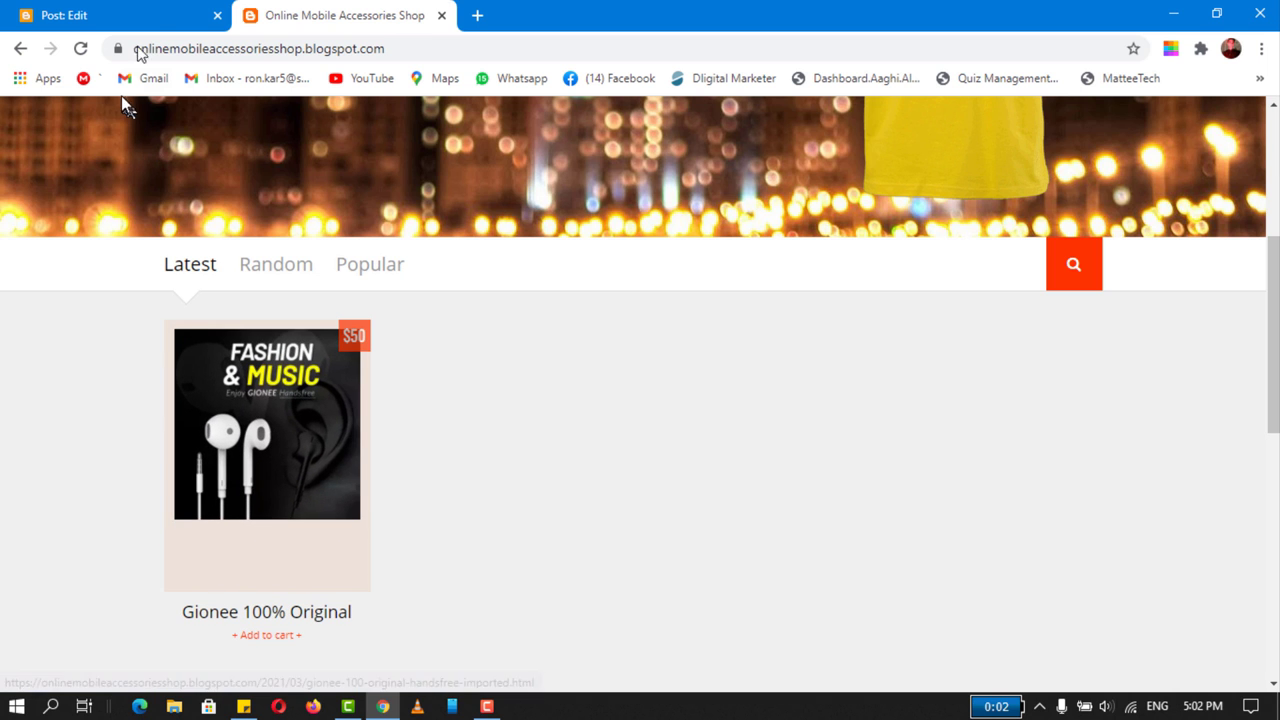
- Replace the handsfree image in the post body with "warner data cable fast charging data cable for android 1.2 meter length website.png"
click(133, 10)
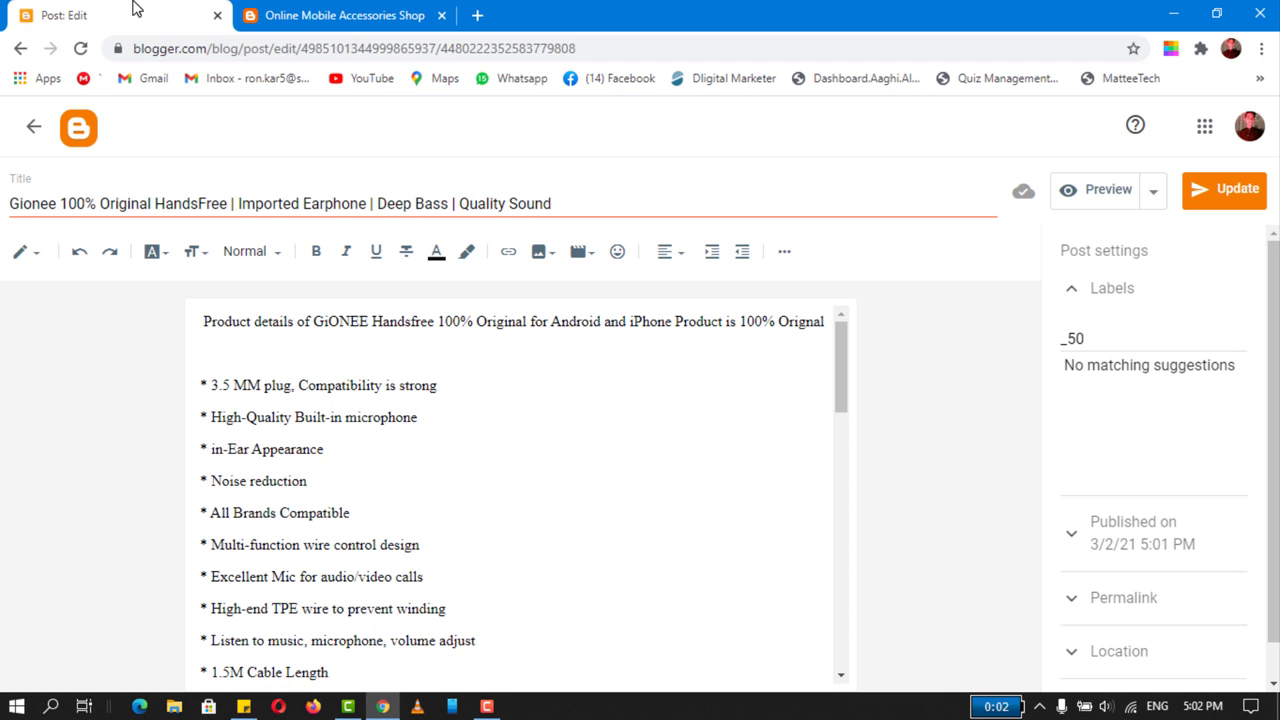
scroll(599, 460, down, 15)
click(614, 560)
key(Delete)
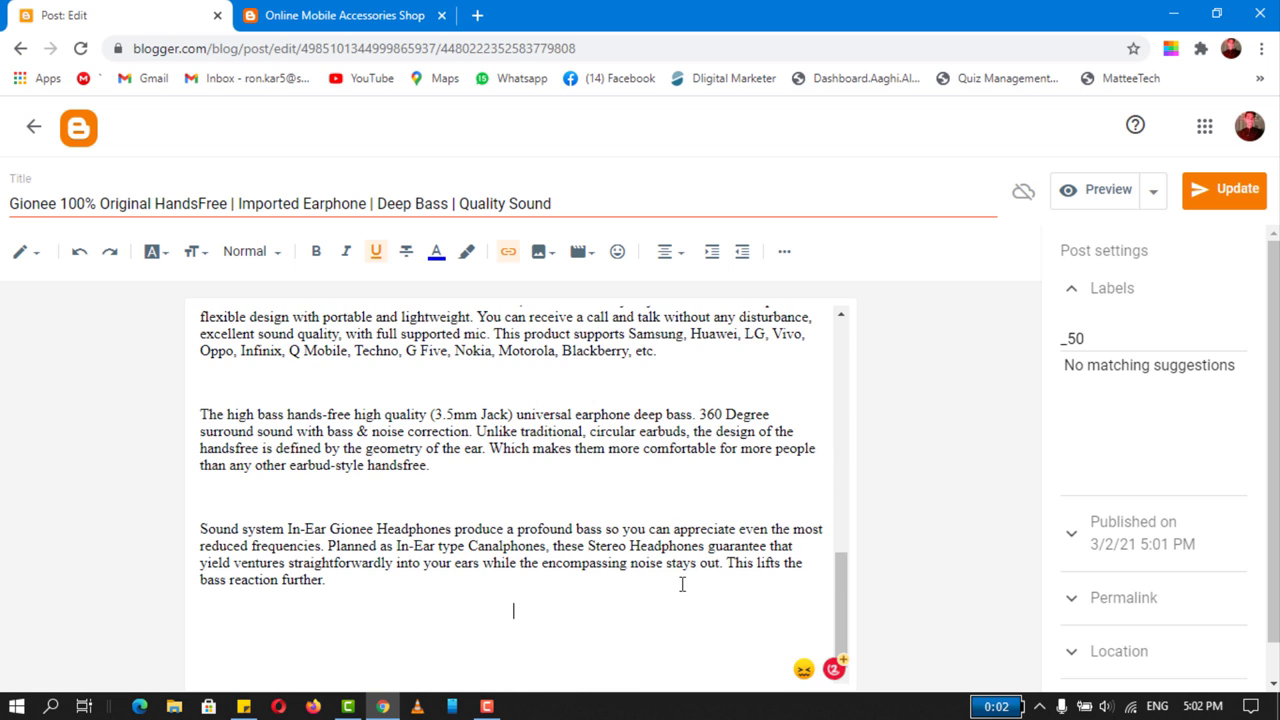
click(539, 253)
click(616, 294)
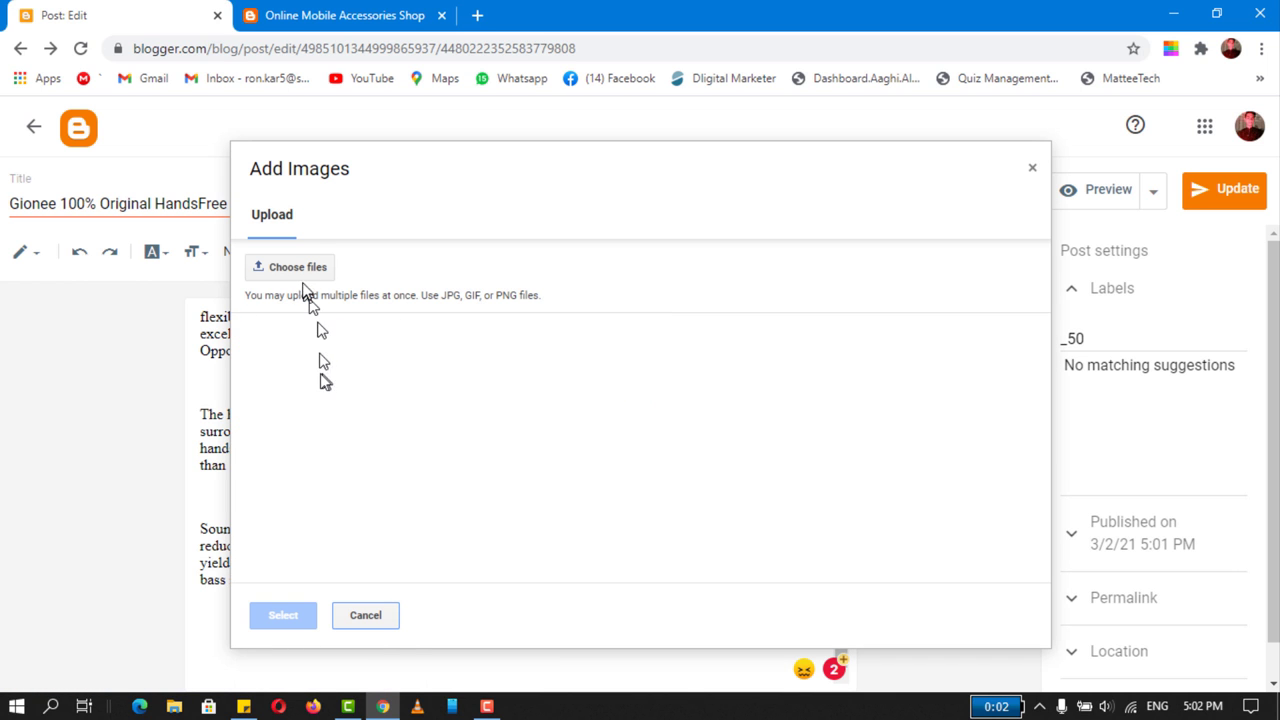
click(305, 277)
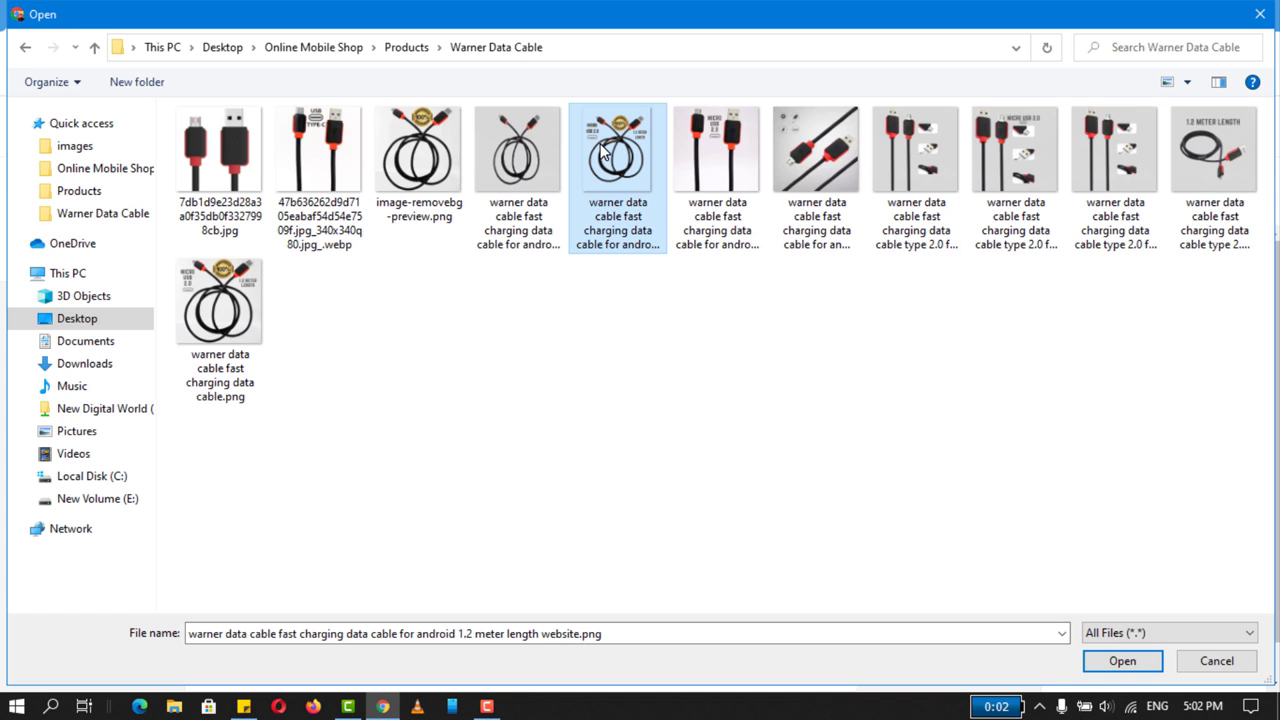
double_click(600, 150)
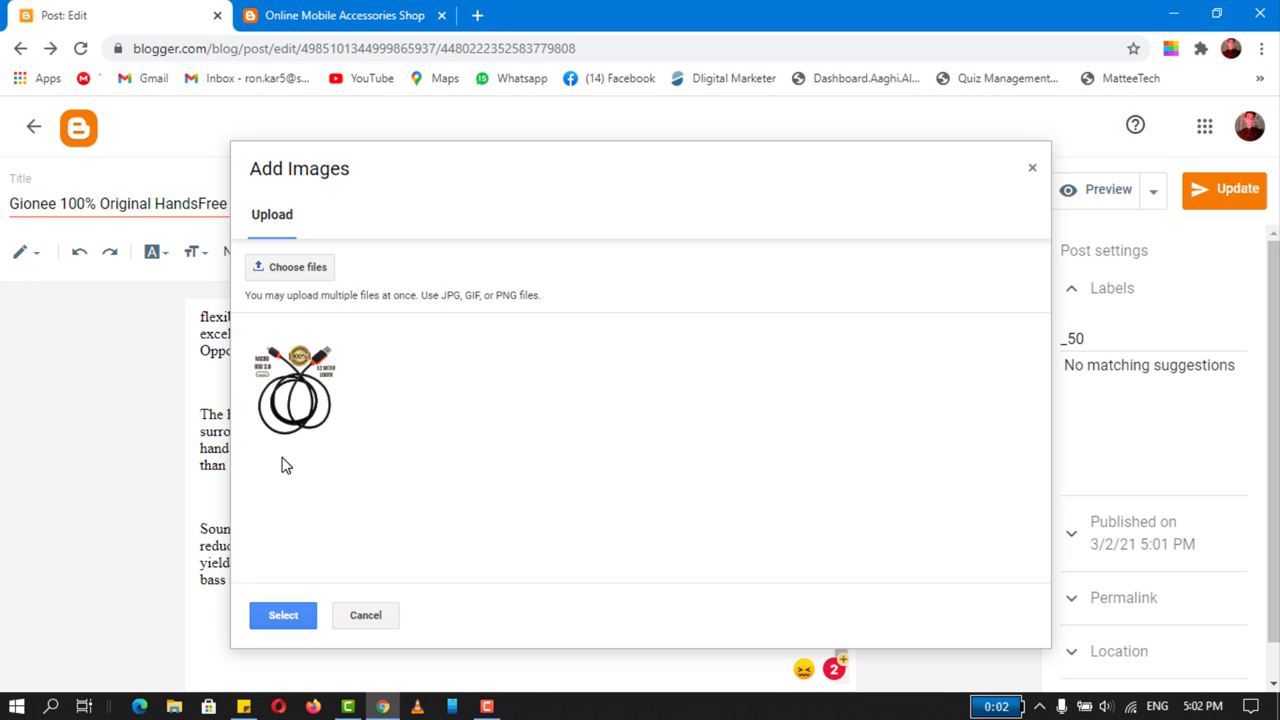
click(282, 612)
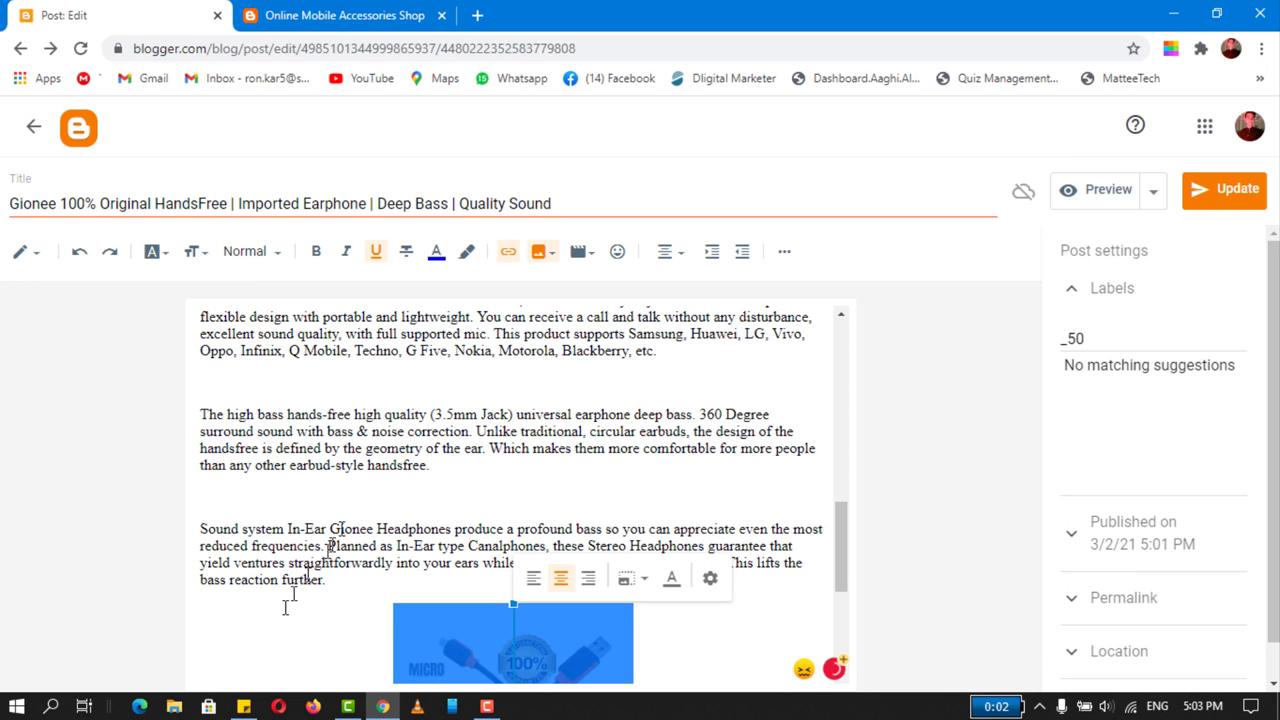
- Set the inserted data cable image to its original size
scroll(470, 485, down, 3)
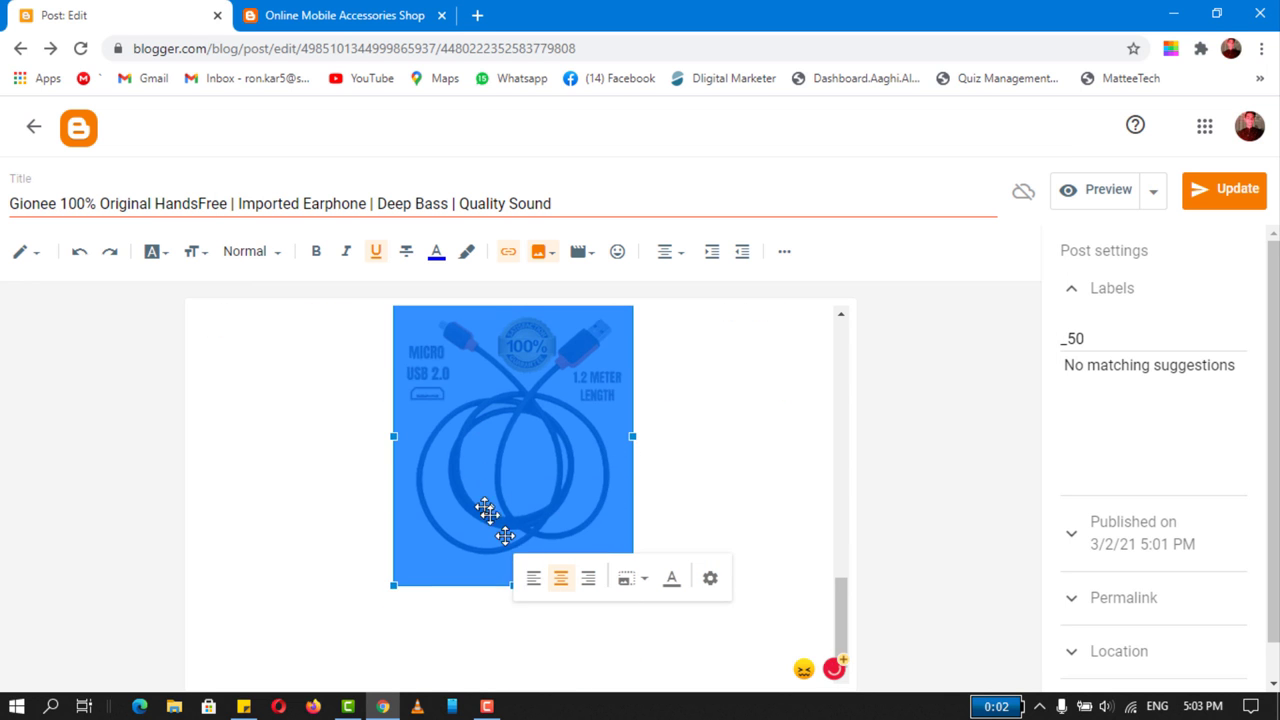
click(714, 579)
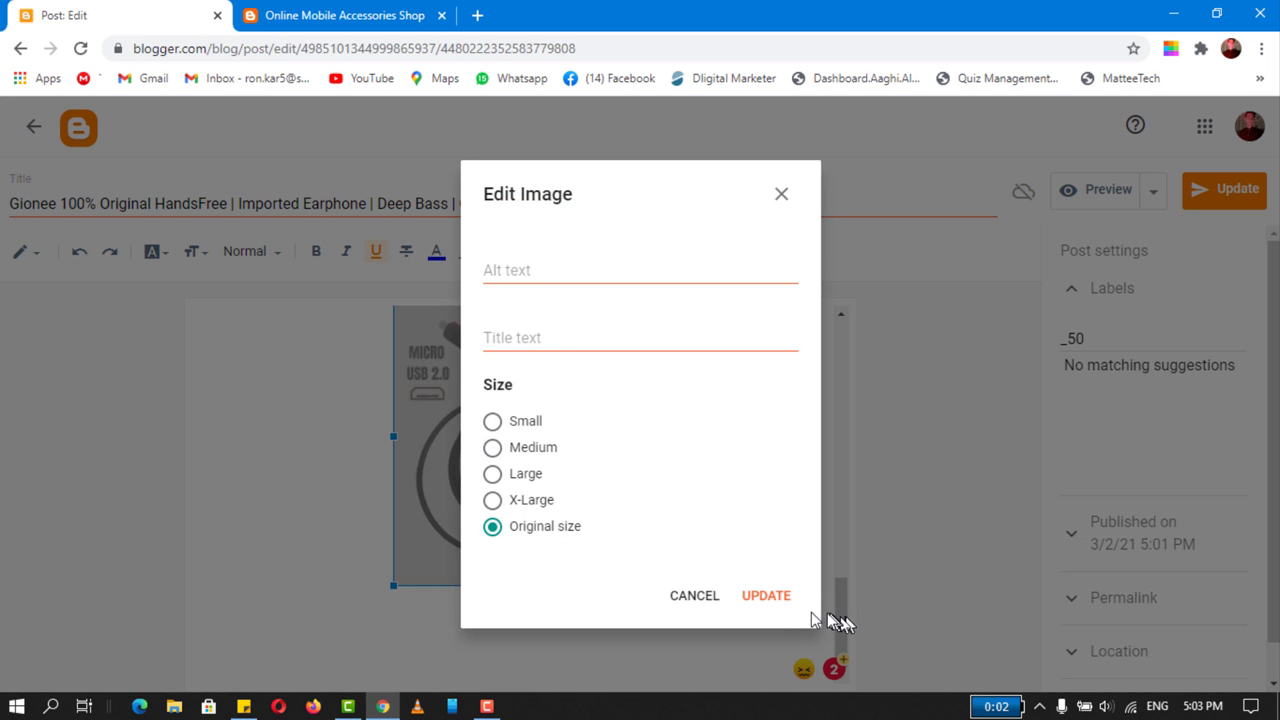
click(776, 602)
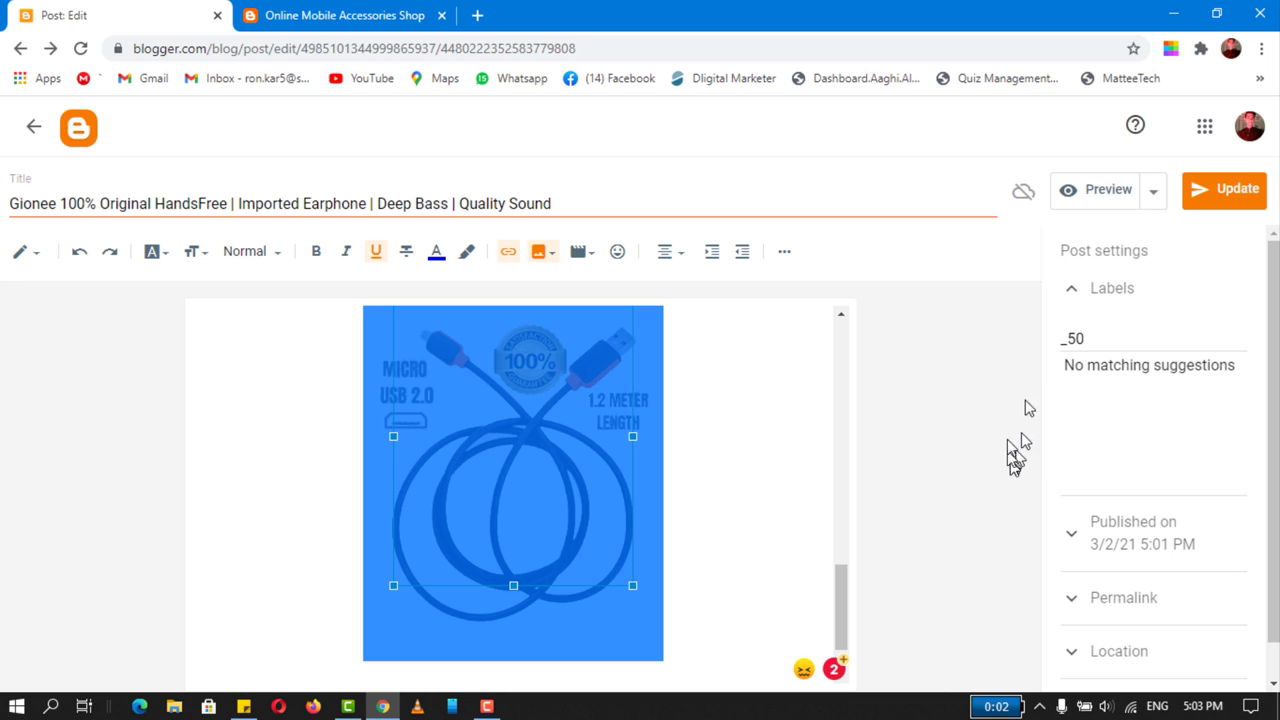
- Update the post and reload the shop's home page to check the product's thumbnail
click(1203, 198)
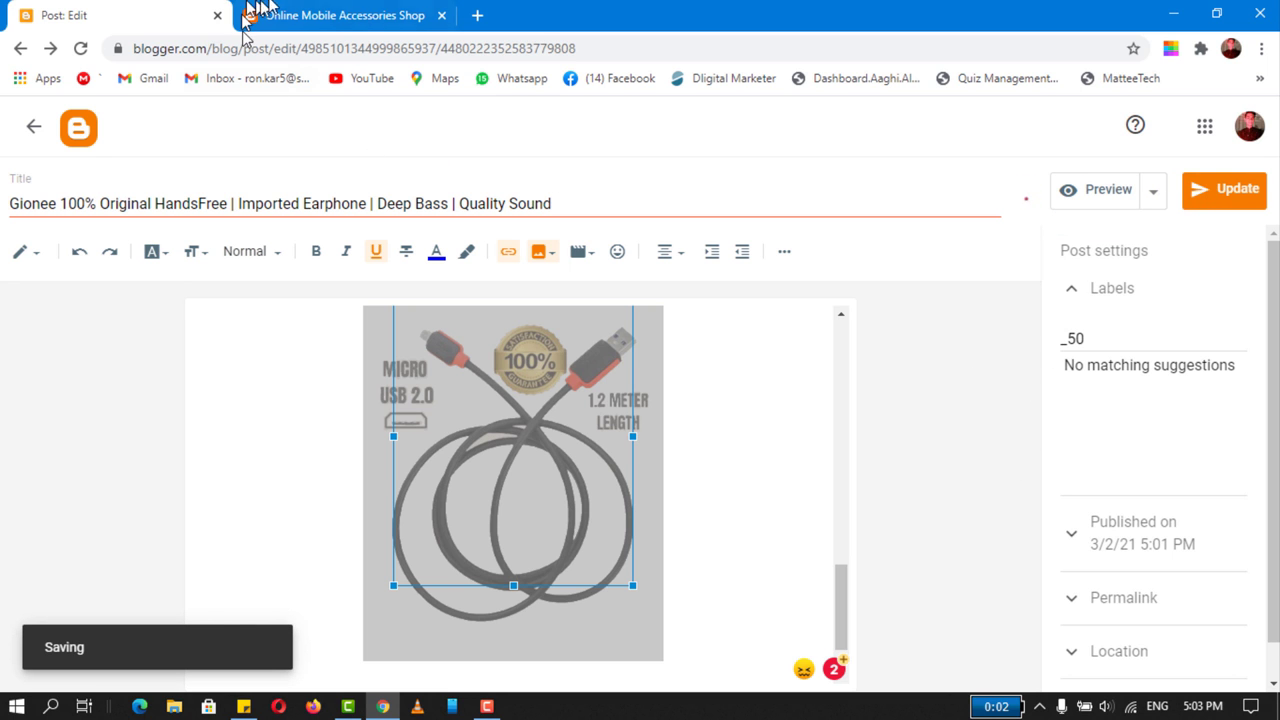
click(283, 10)
click(80, 48)
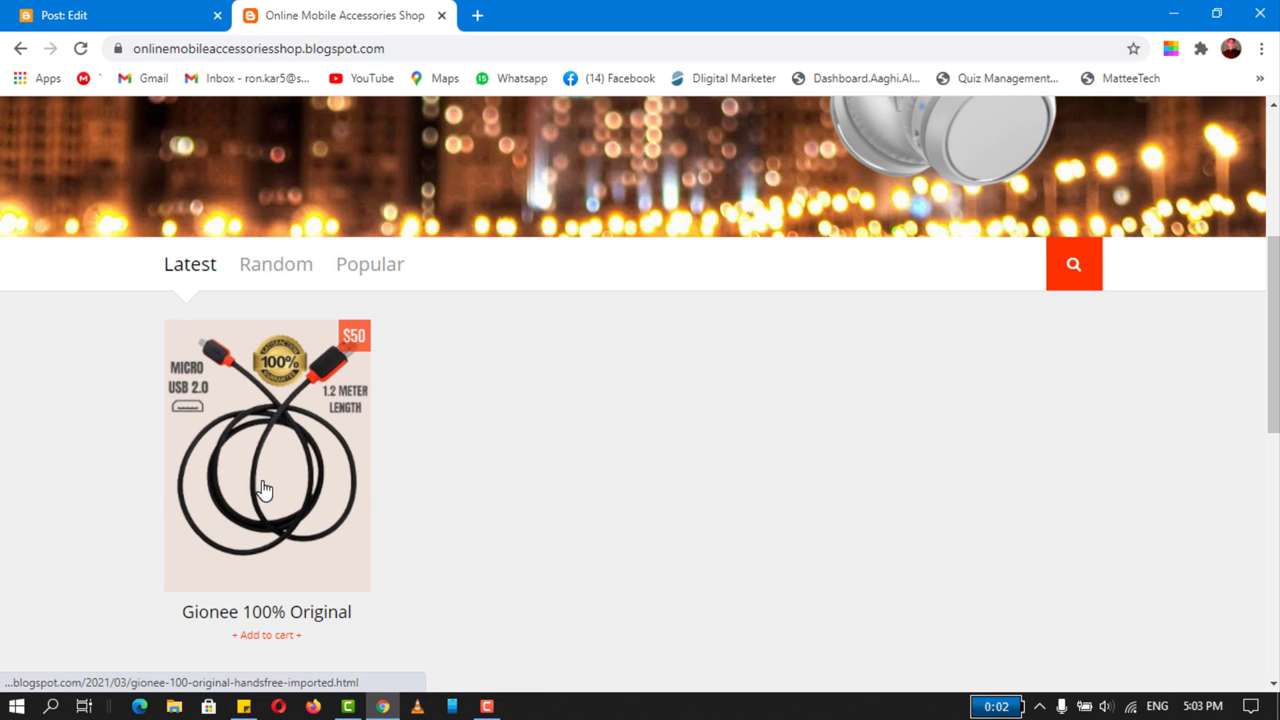
- Open the Gionee product page from the shop's home page and check how the data cable image fits
click(263, 489)
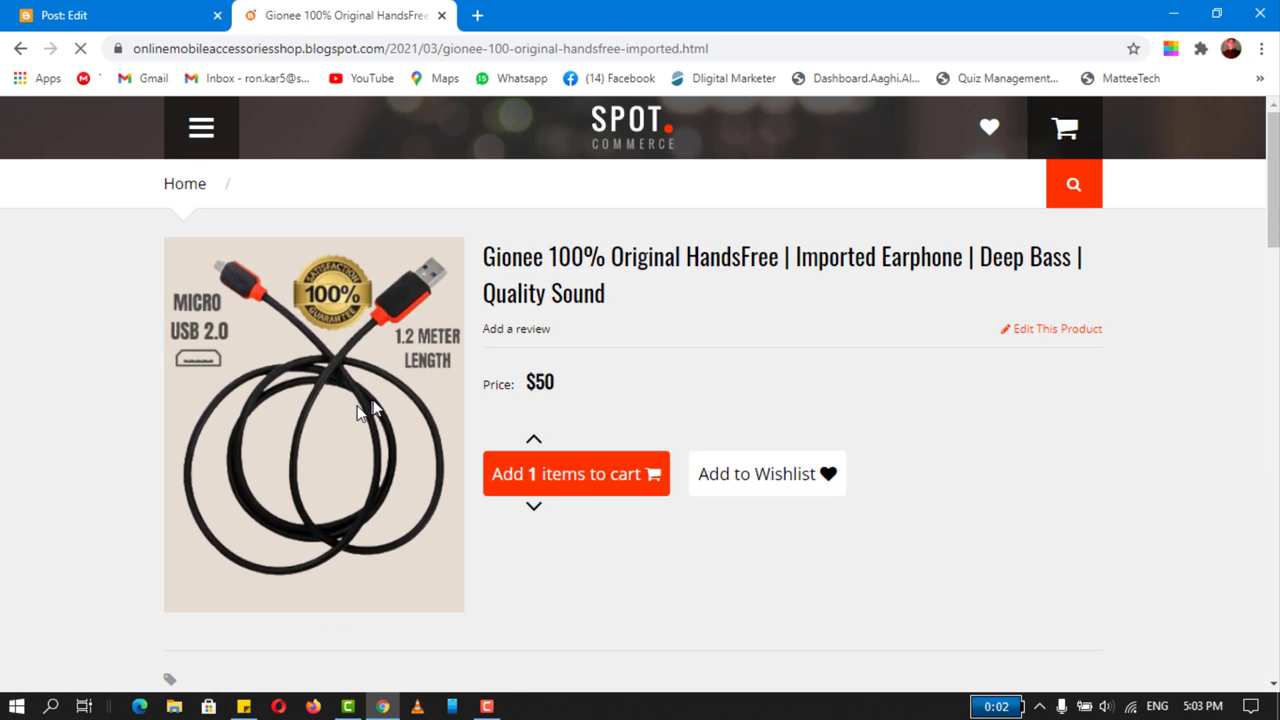
scroll(373, 400, down, 4)
scroll(274, 227, up, 4)
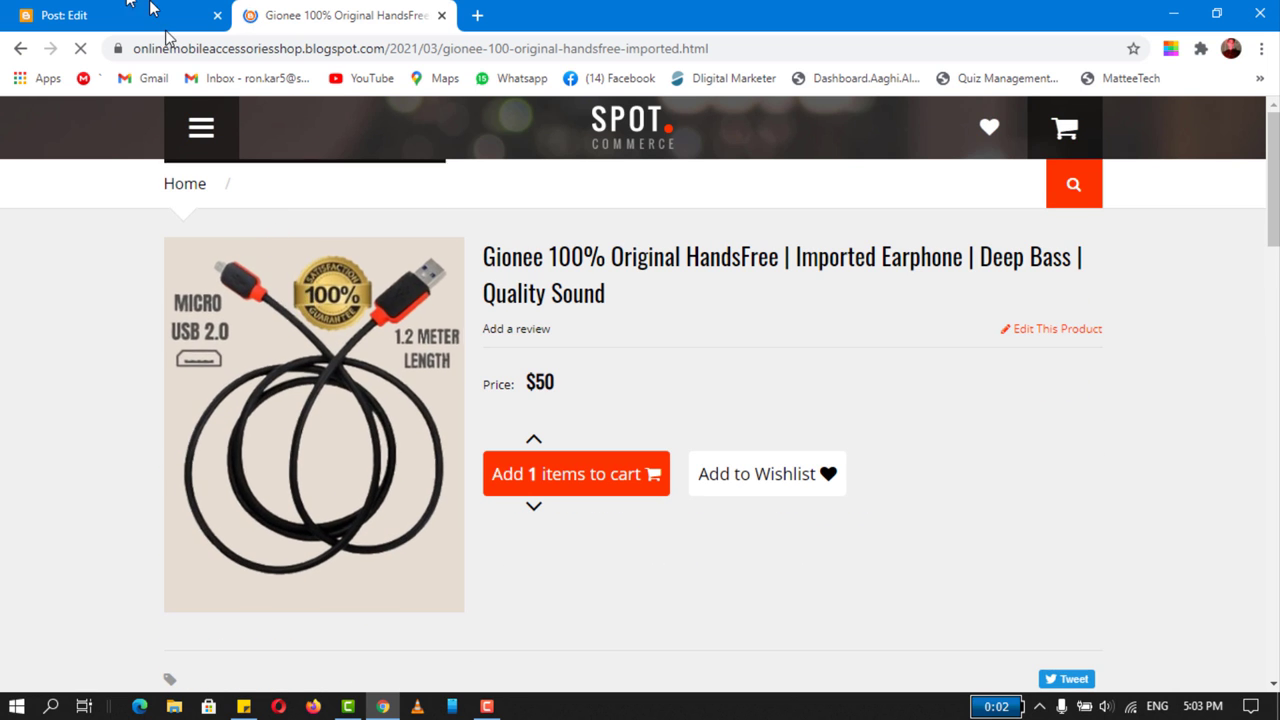
- Replace the post title with "ORIGINAL Warner 1.2 Meter Micro USB 2.0 Fast Charging + Data Cable For Android - Black & Red" copied from the sticky note
click(104, 10)
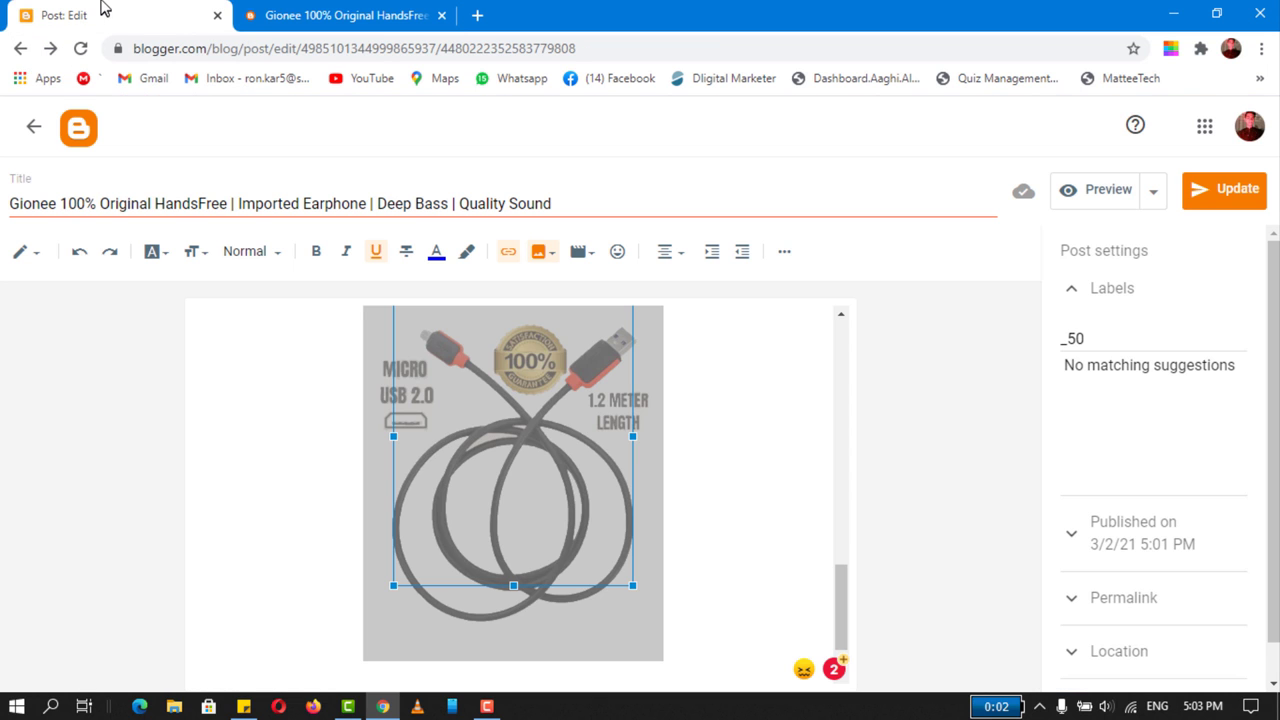
scroll(314, 490, up, 10)
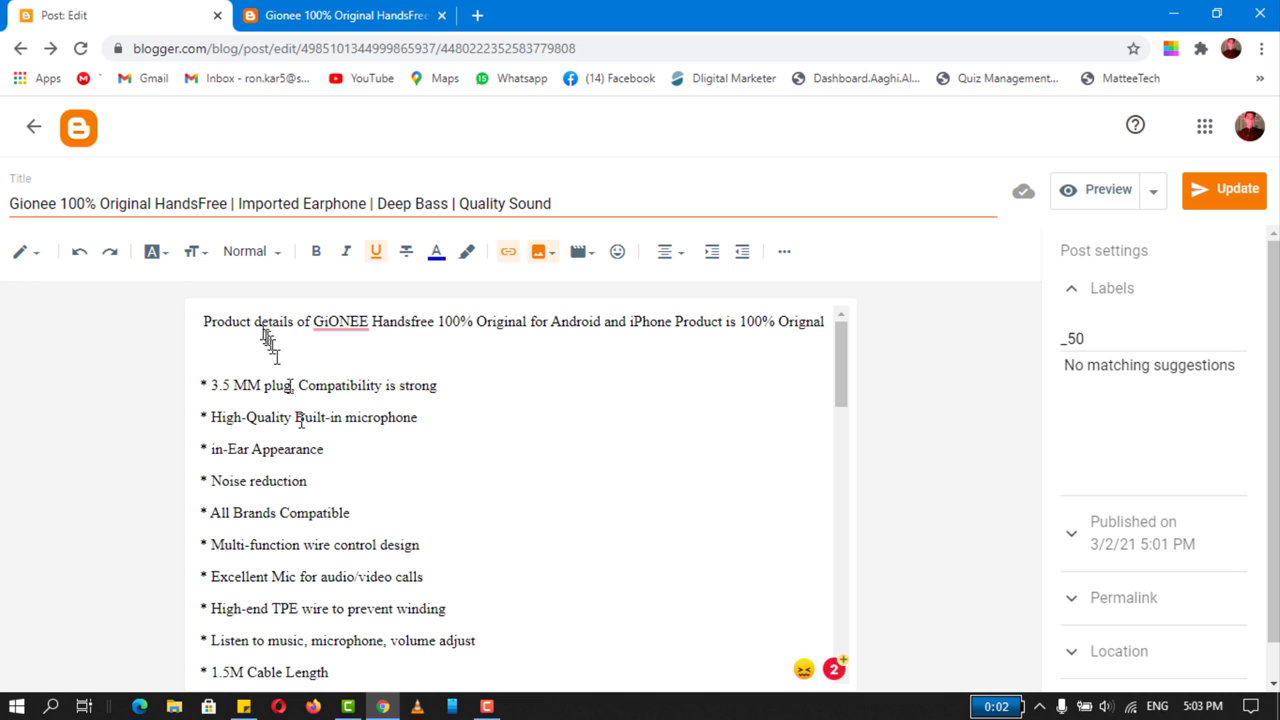
drag(155, 203, 2, 196)
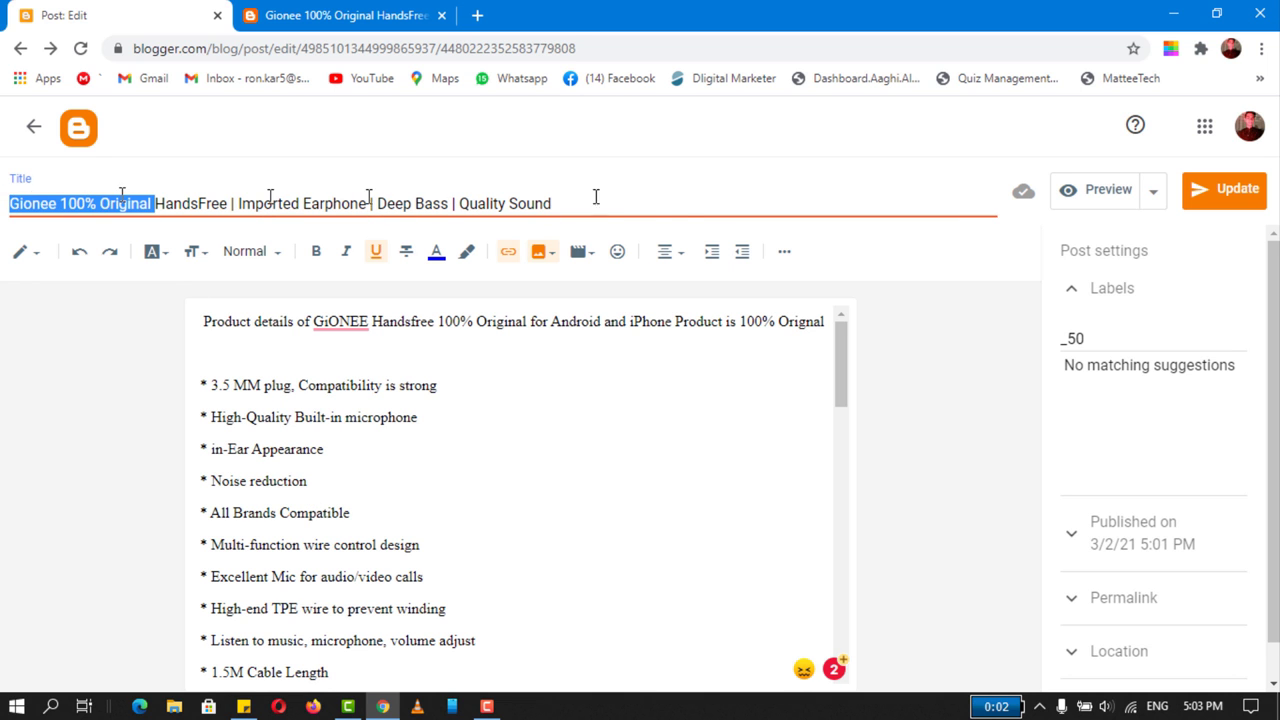
click(662, 204)
key(alt+Tab)
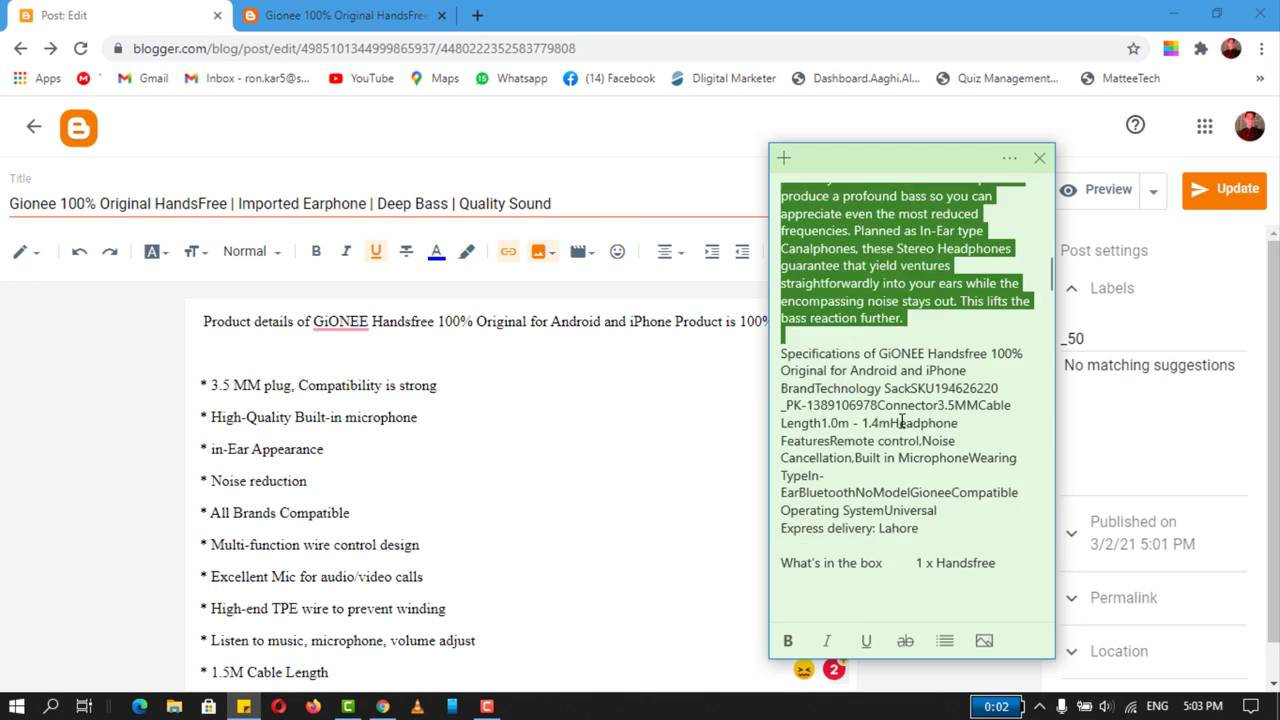
scroll(902, 421, down, 5)
scroll(902, 421, down, 3)
drag(829, 297, 781, 257)
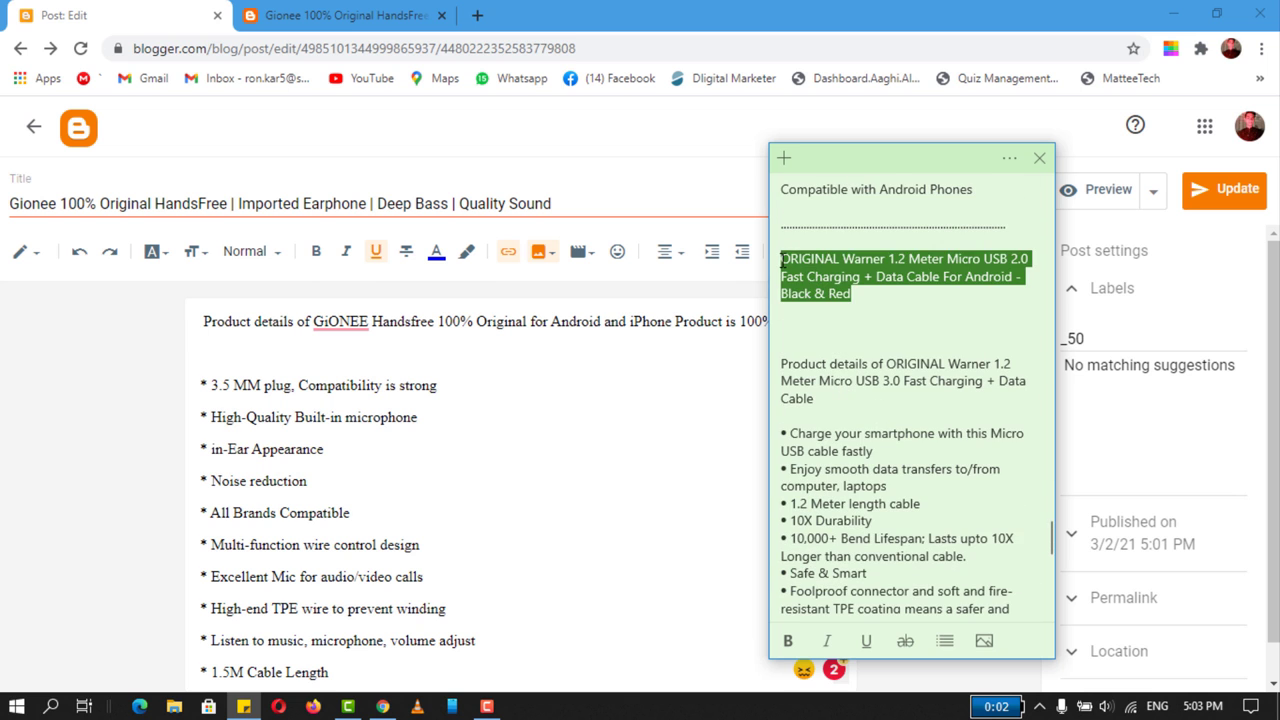
key(ctrl+c)
key(alt+Tab)
triple_click(583, 203)
key(ctrl+v)
- Replace the post's handsfree description with the Warner cable's product details, from the heading through "Rubber Cable", copied from the sticky note
key(alt+Tab)
drag(783, 352, 951, 457)
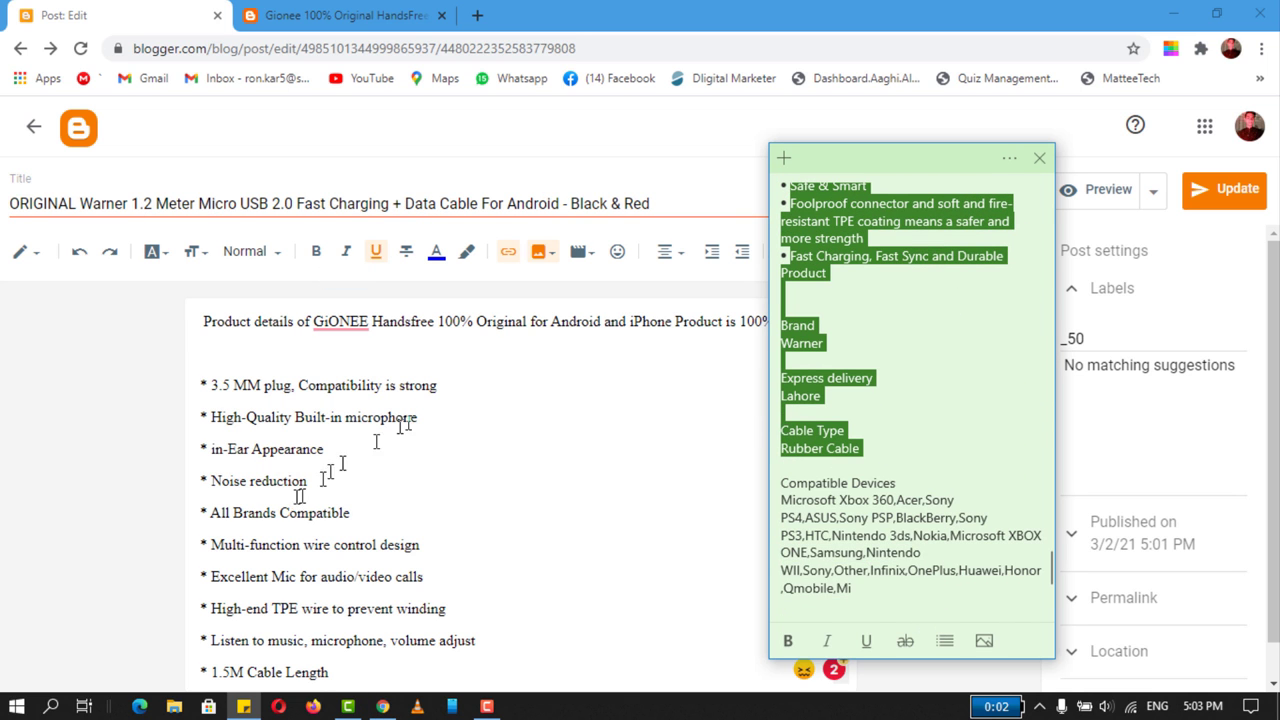
key(ctrl+c)
key(alt+Tab)
key(ctrl+a)
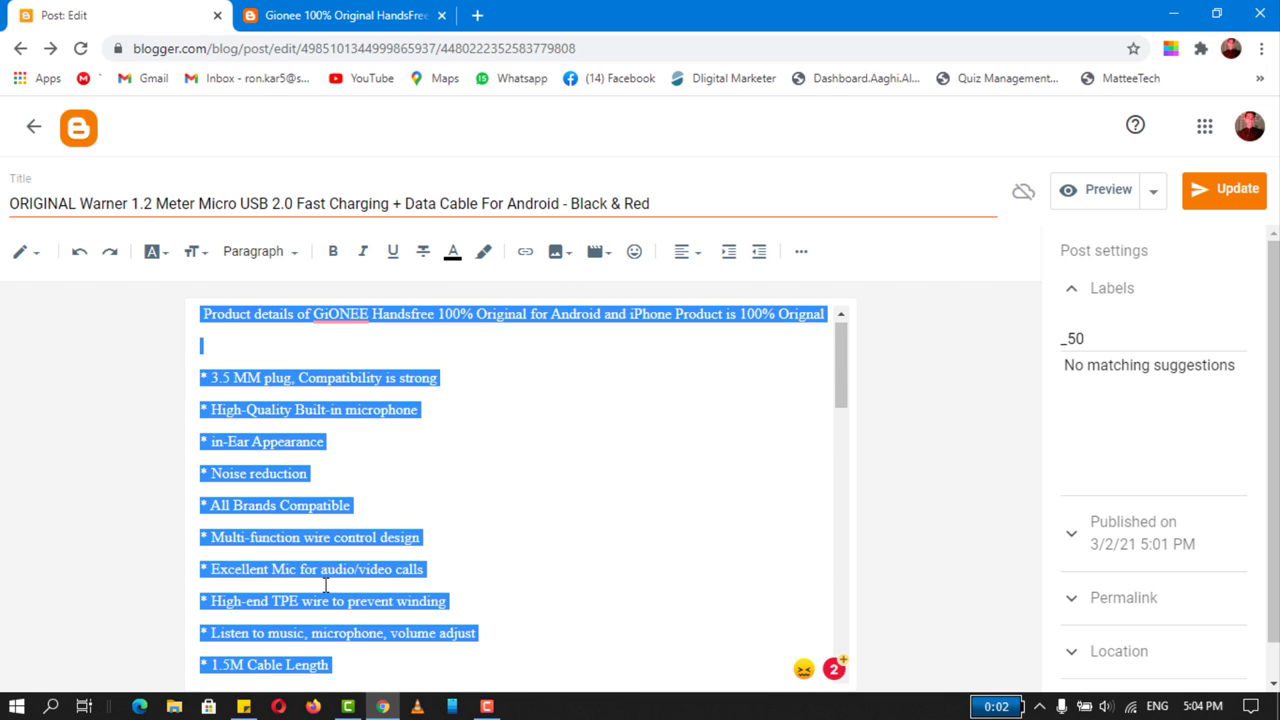
key(ctrl+v)
- Make the "Product details of ORIGINAL Warner 1.2 Meter Micro USB 3.0 Fast Charging + Data Cable" heading bold
scroll(323, 505, up, 10)
drag(665, 353, 86, 351)
click(791, 358)
key(ctrl+b)
scroll(200, 480, down, 3)
scroll(197, 489, up, 3)
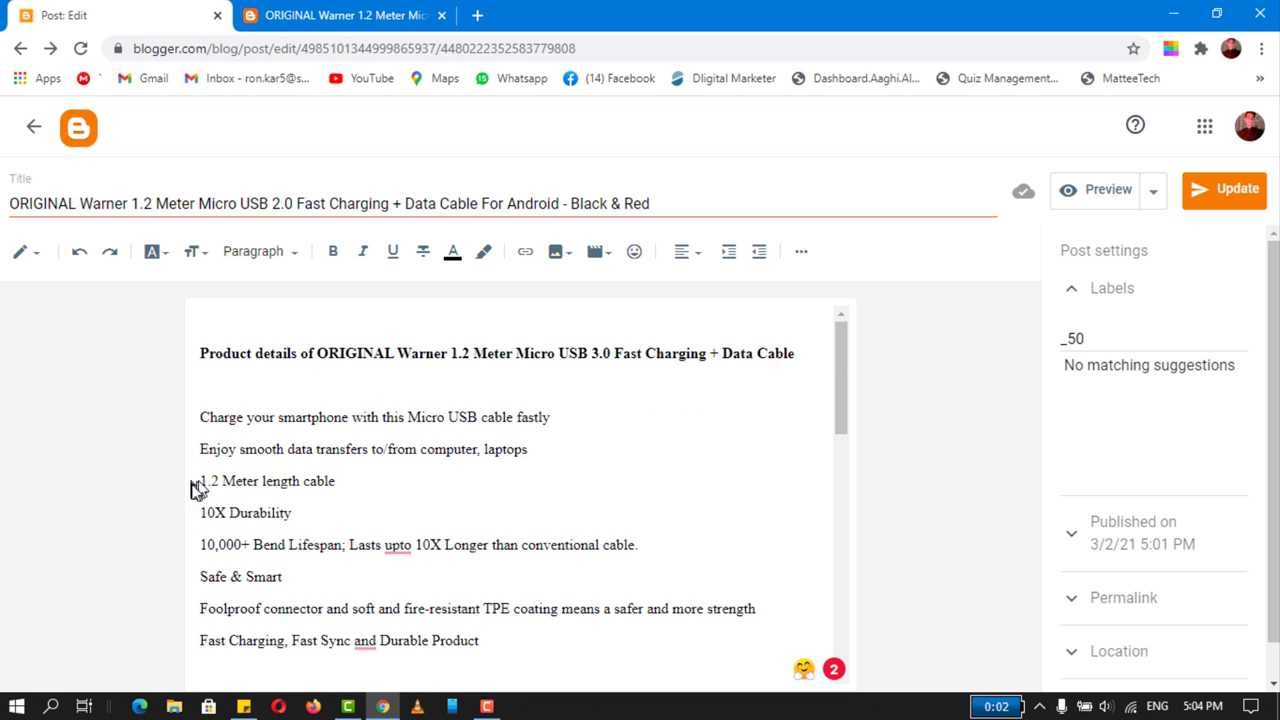
- Format the lines from "1.2 Meter length cable" to "Fast Charging, Fast Sync and Durable Product" as a bulleted list
drag(197, 489, 480, 642)
click(801, 252)
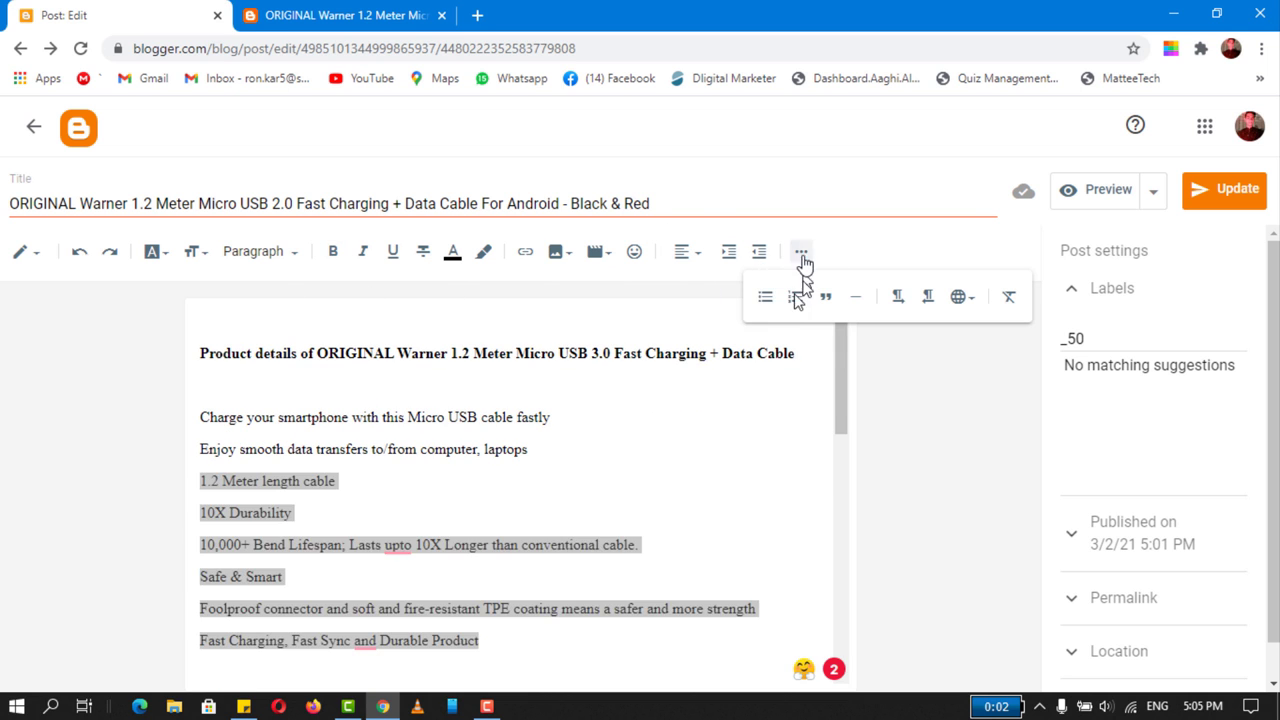
click(797, 297)
- Delete the "Express delivery" and "Lahore" lines from the cable's description
scroll(300, 457, down, 5)
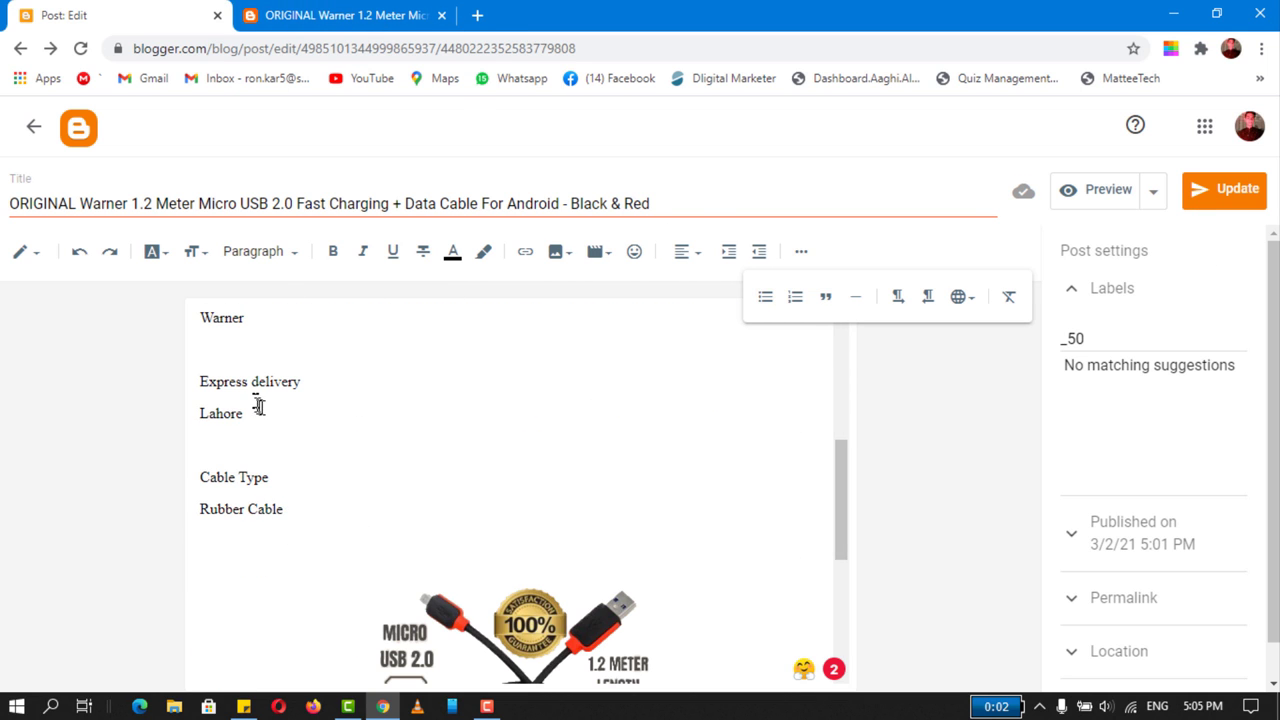
drag(209, 381, 261, 408)
key(BackSpace)
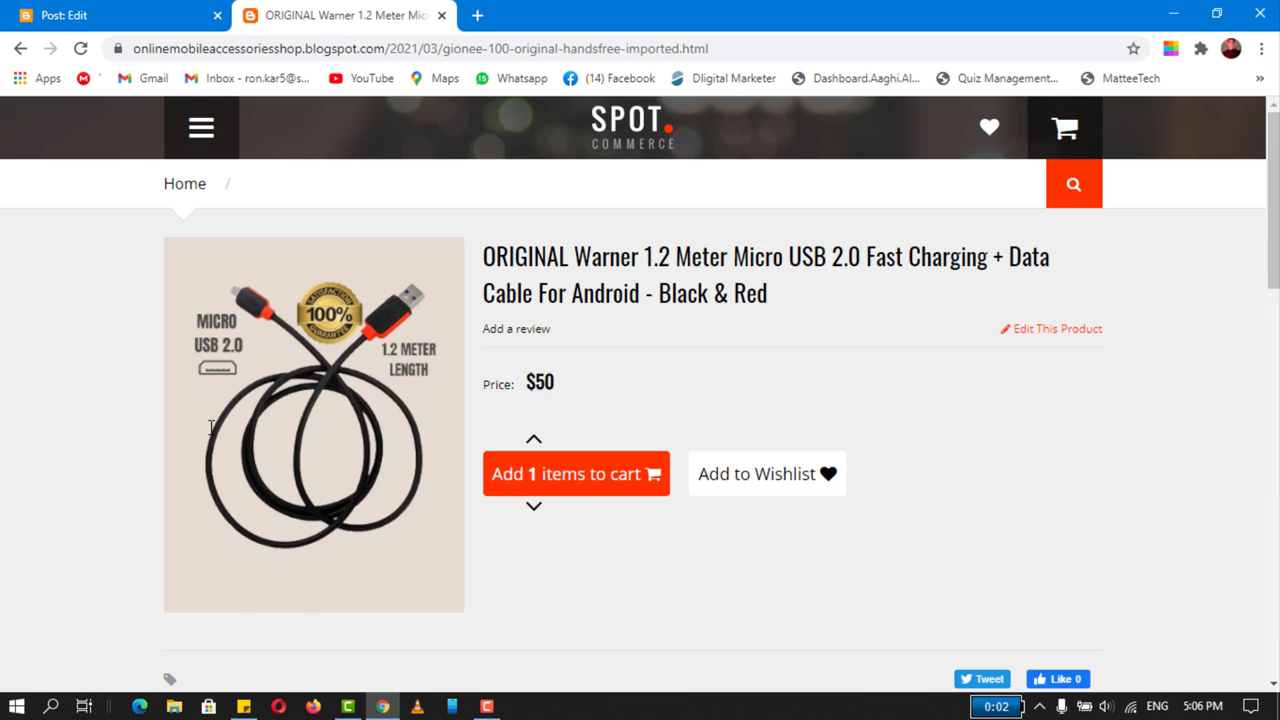
- Review the updated Warner cable product page and the product listing on the shop's home page
scroll(210, 427, down, 13)
scroll(320, 432, up, 13)
click(172, 186)
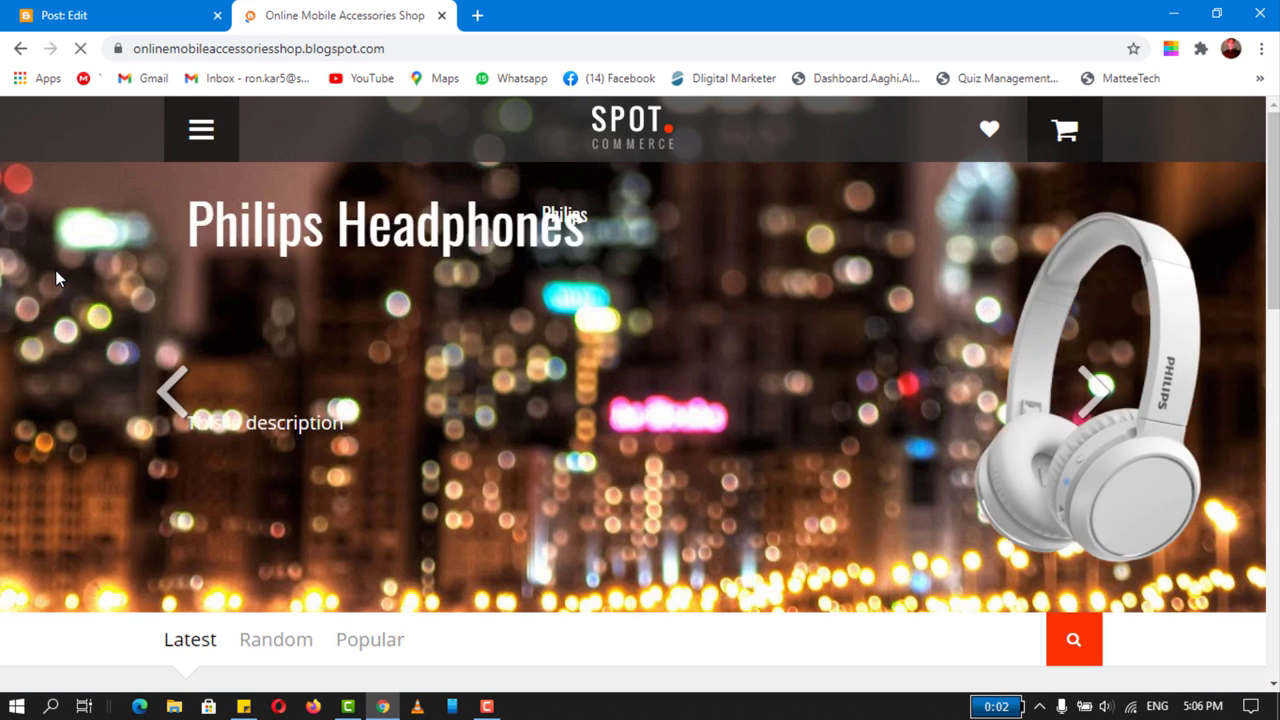
scroll(55, 270, down, 5)
- Start a new post in the Blogger dashboard and title it "Orignal Philips Headphones"
click(137, 20)
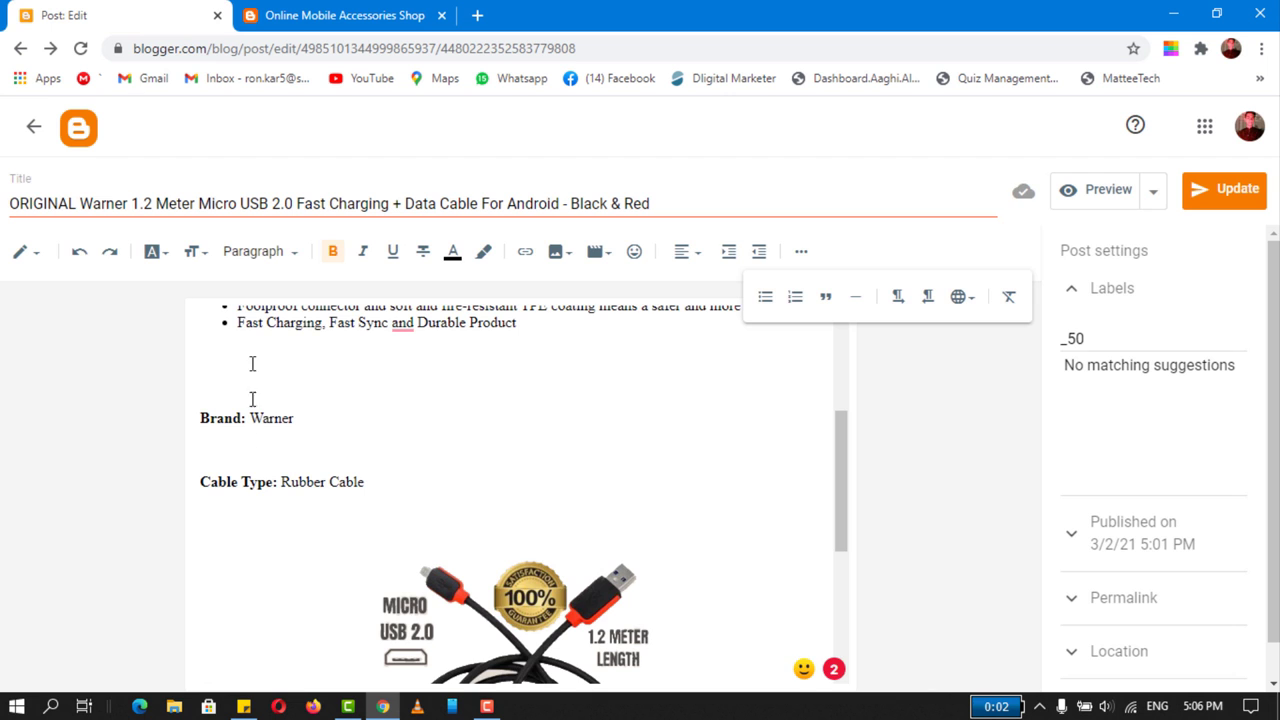
click(31, 127)
click(86, 271)
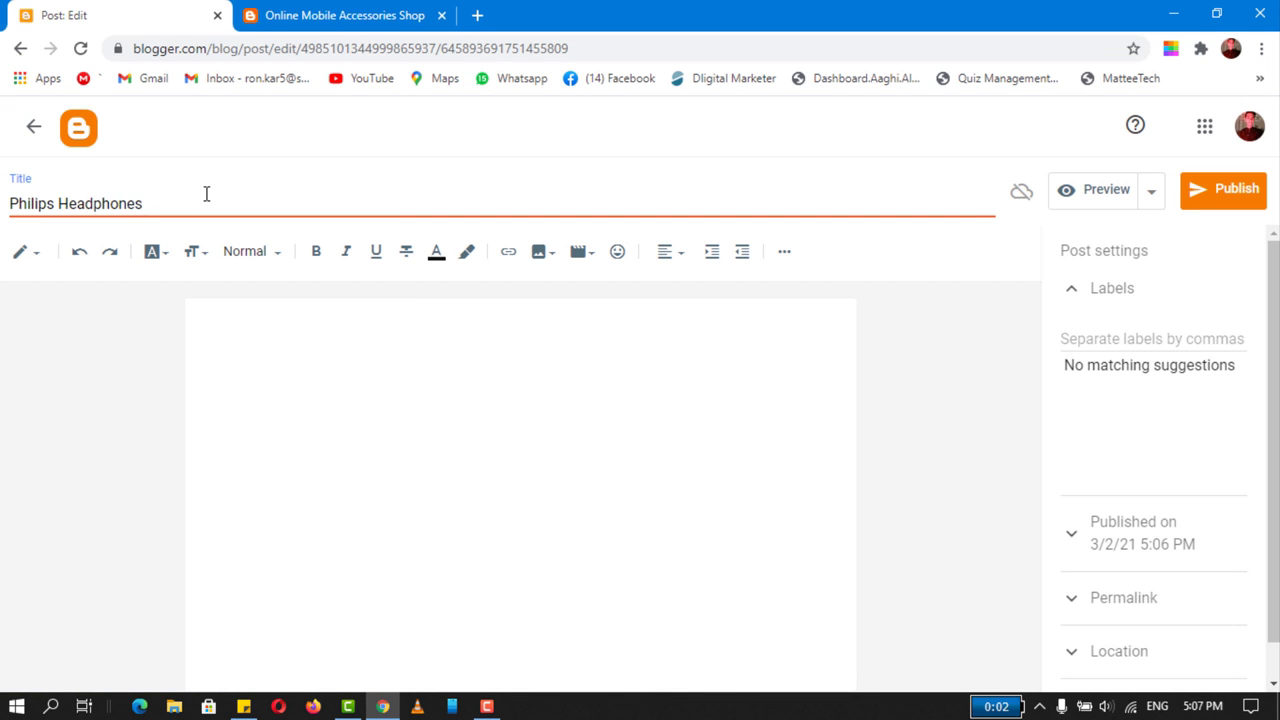
key(Home)
text(Orignal)
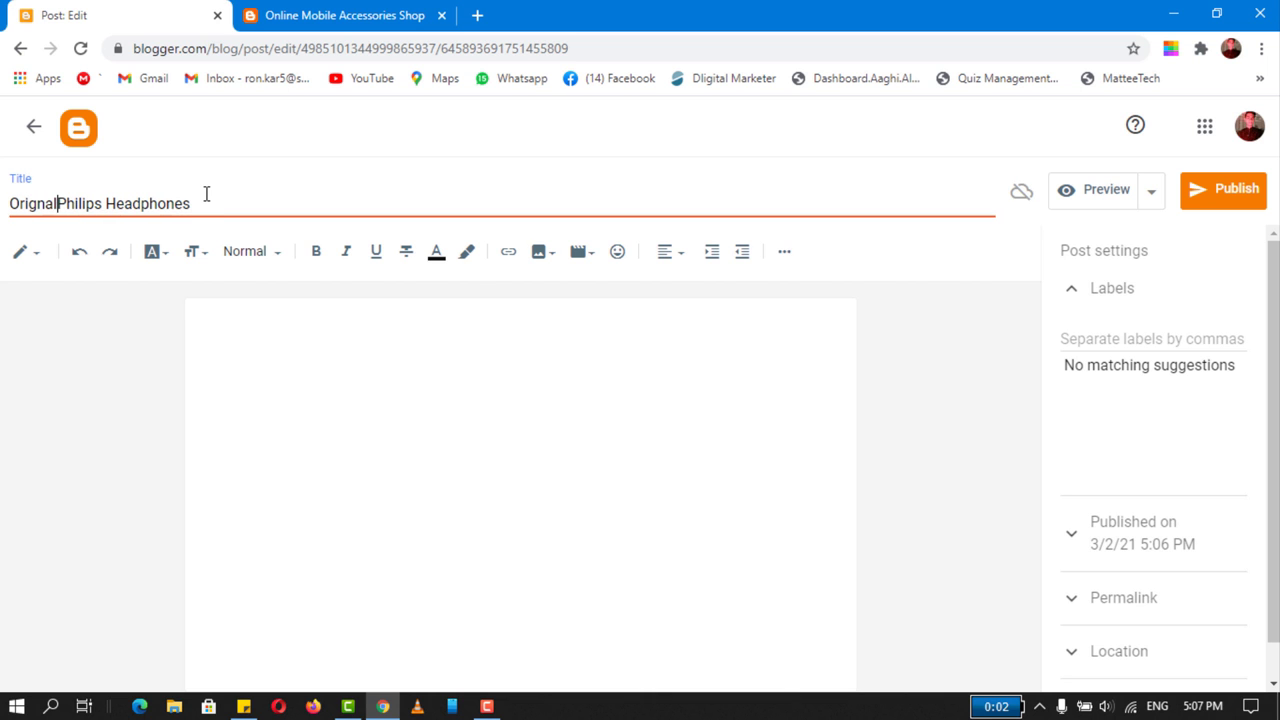
- Upload the white Philips headphones image from the computer into the post body and set it to its original size
click(440, 349)
click(556, 253)
click(636, 304)
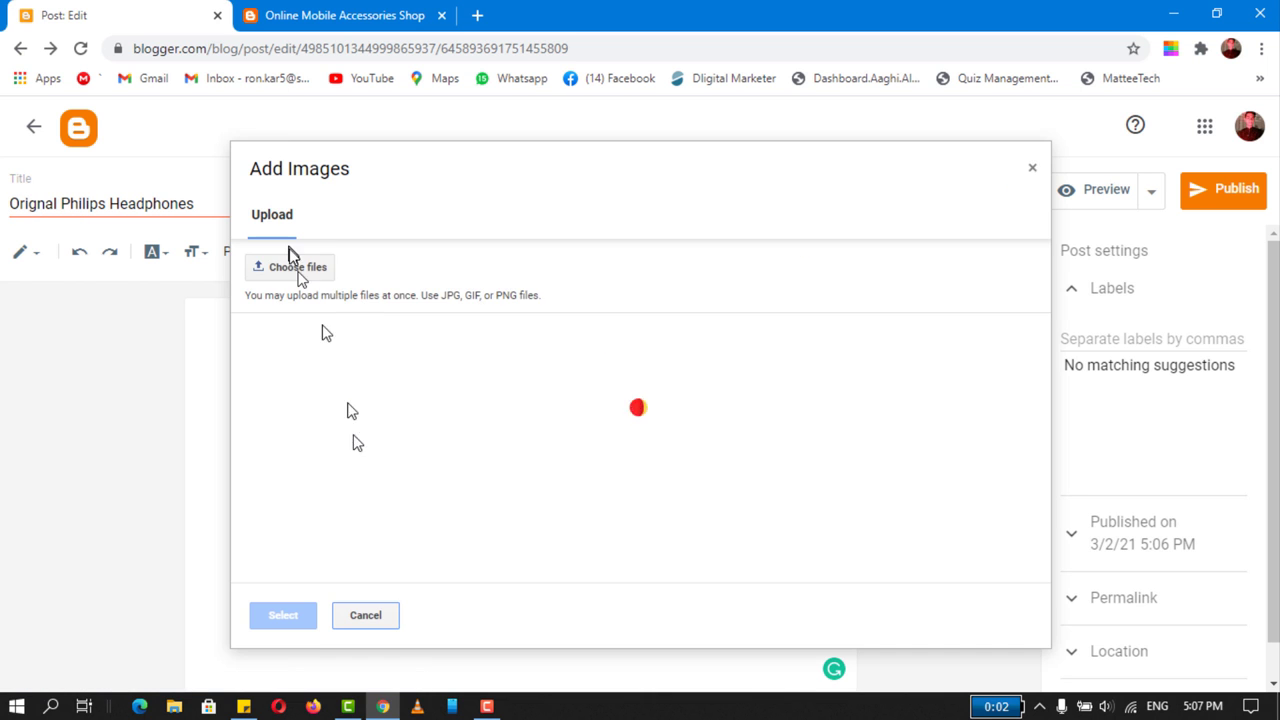
click(293, 266)
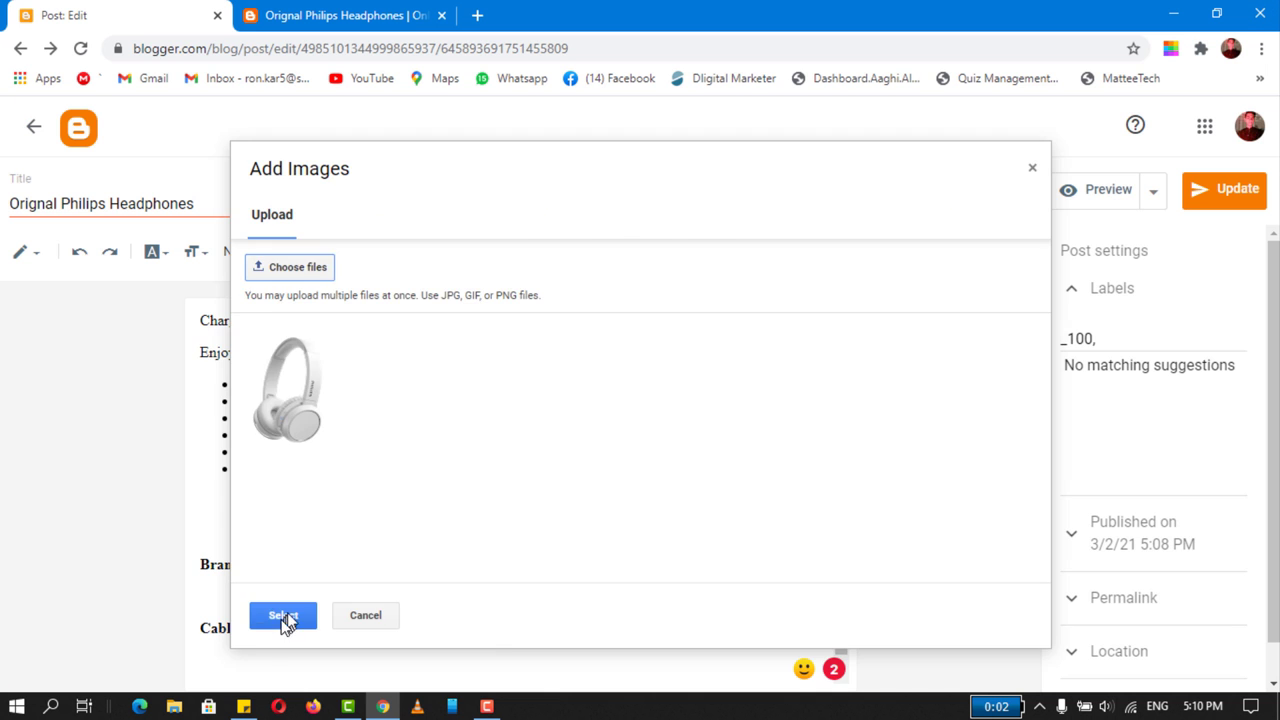
click(280, 617)
click(710, 627)
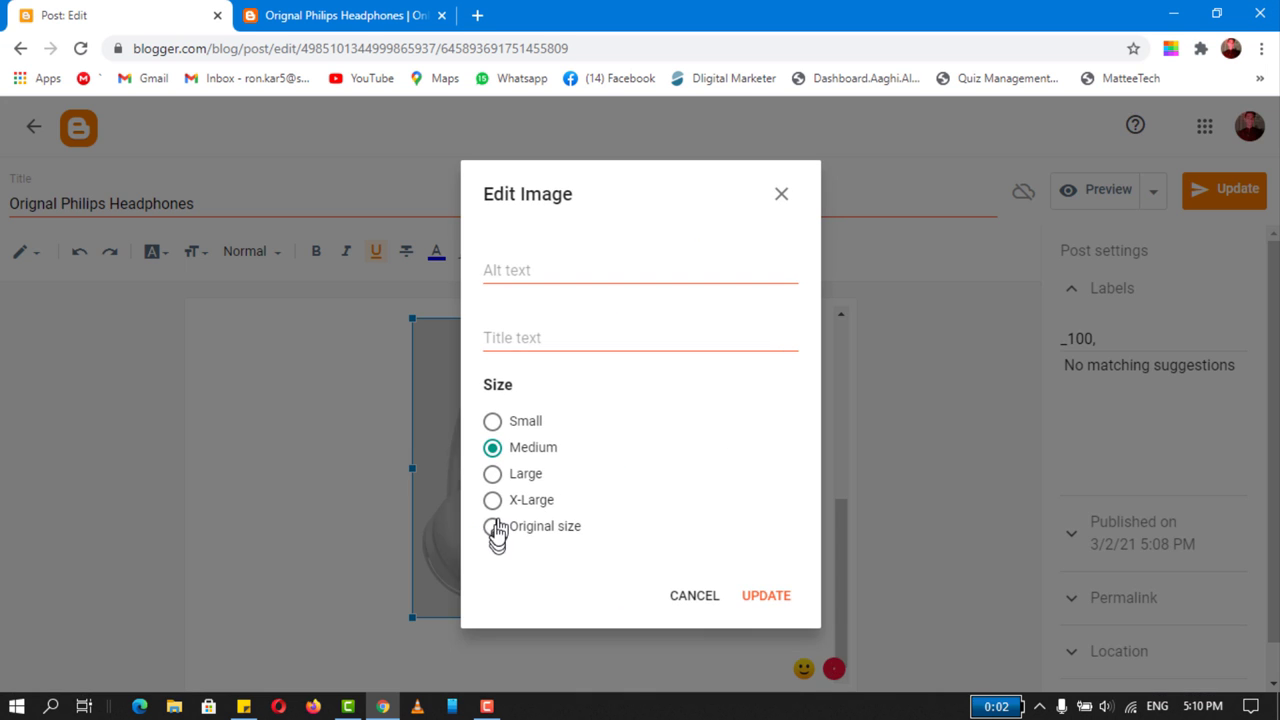
click(766, 594)
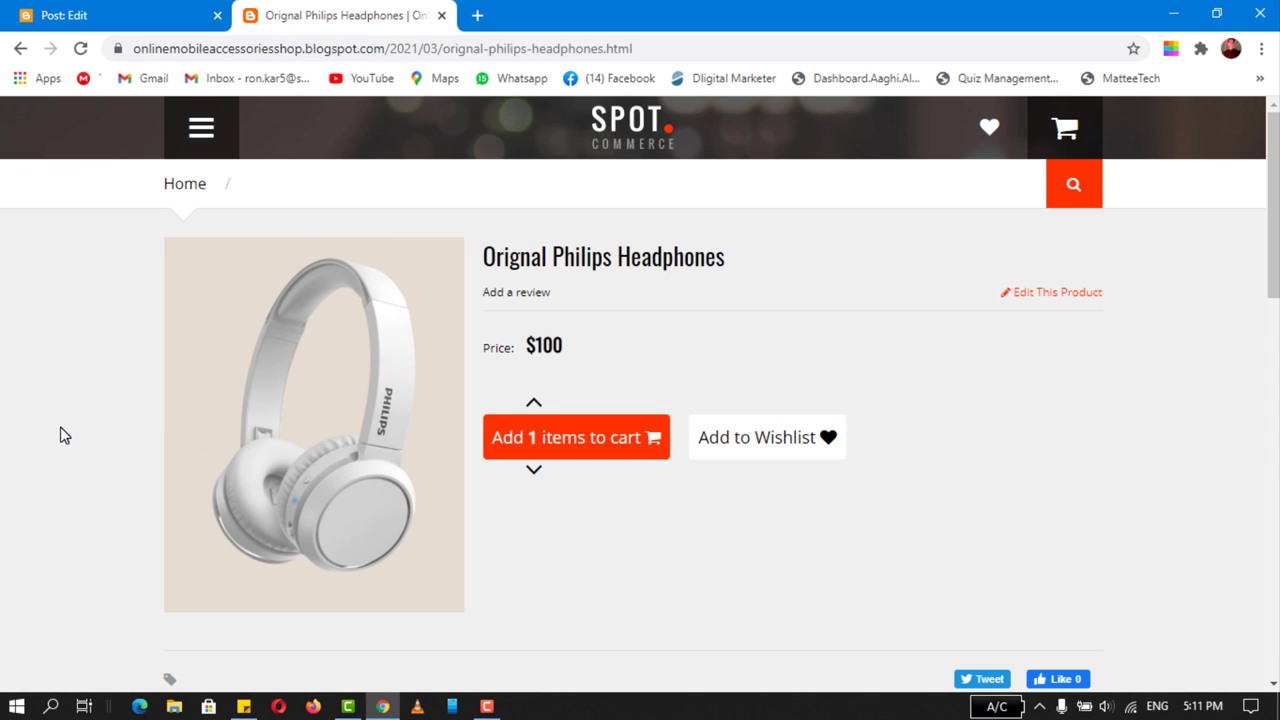
- Review the description and review section of the published Philips headphones product page
scroll(60, 435, down, 5)
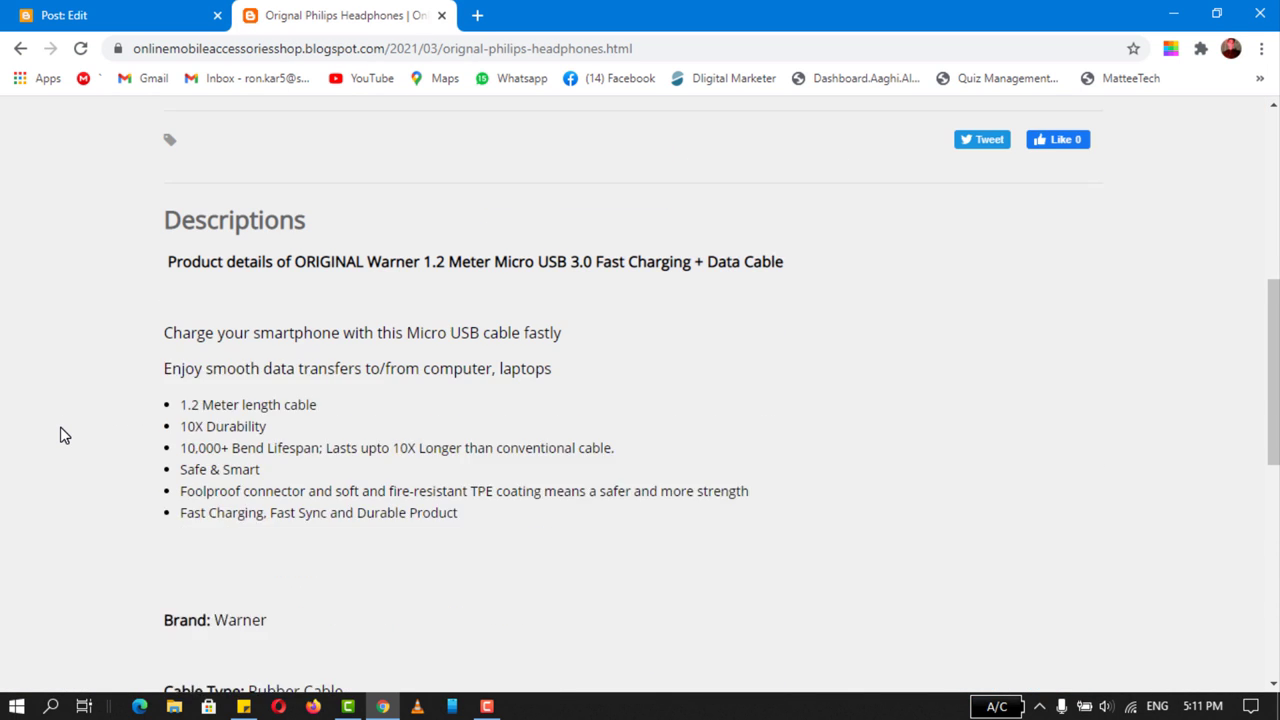
scroll(215, 485, down, 3)
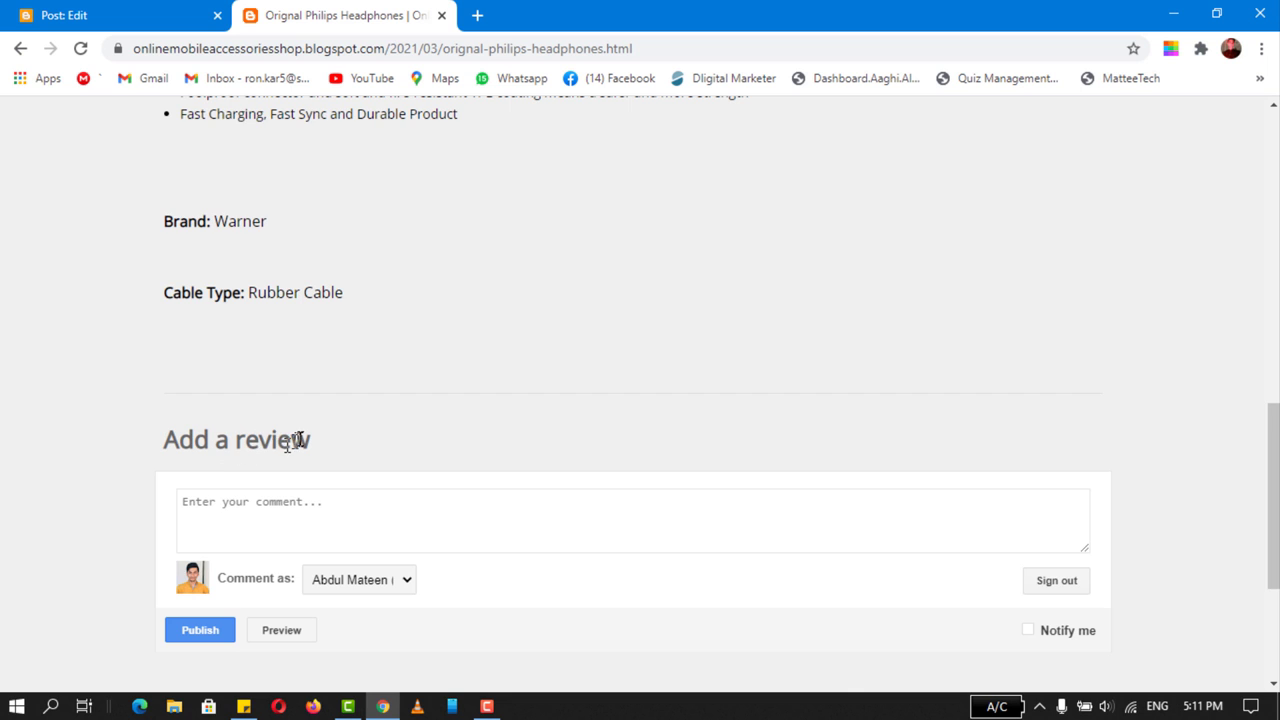
scroll(297, 440, up, 10)
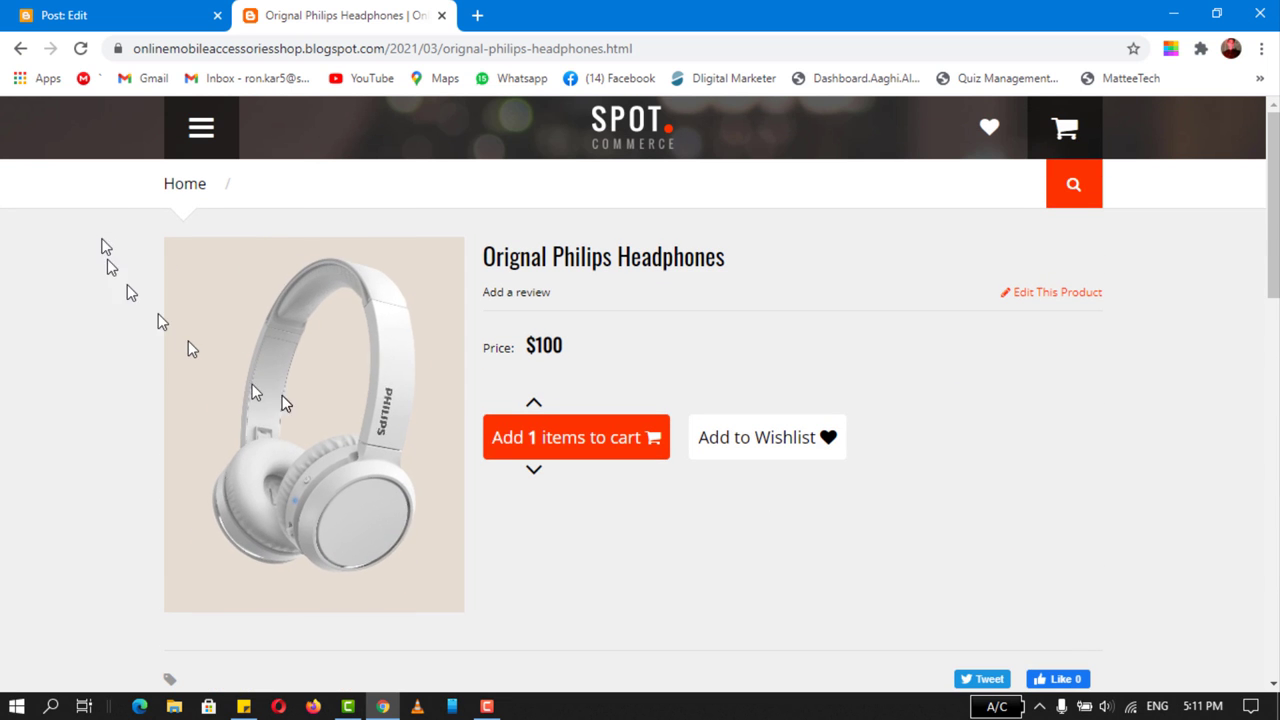
- Open the Philips headphones product from the shop's home page and copy its page address
click(172, 195)
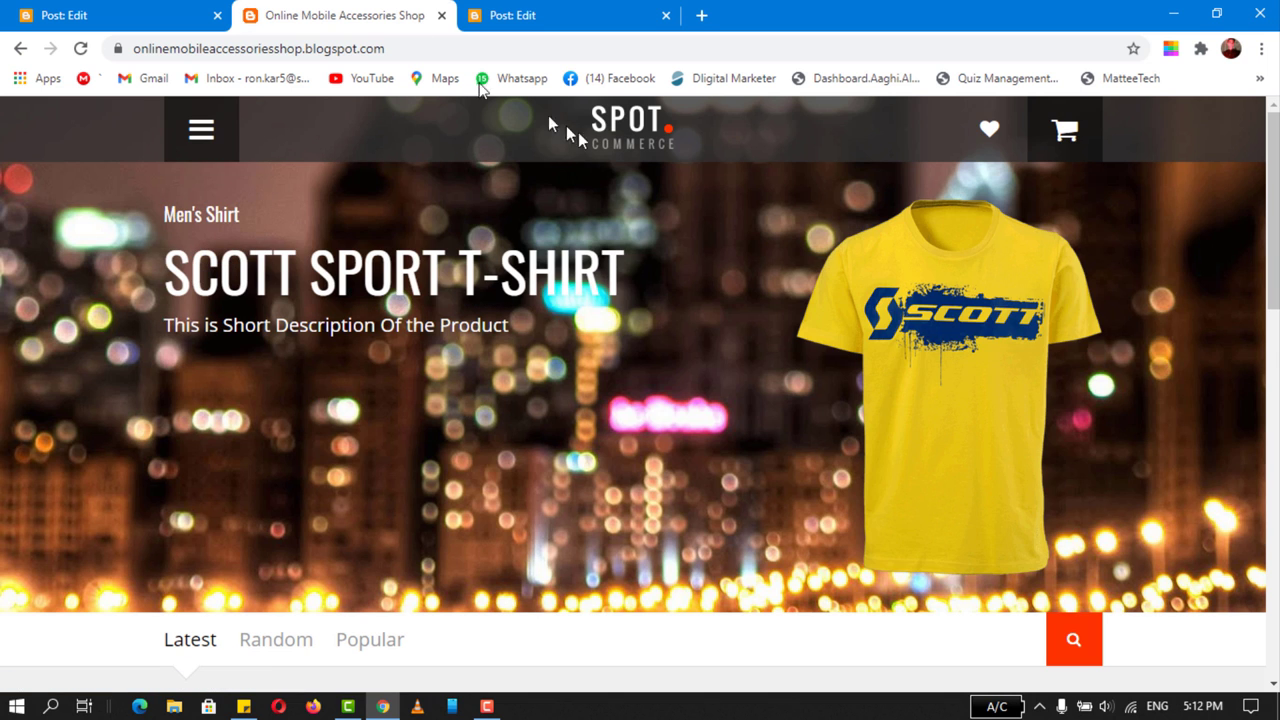
scroll(366, 414, down, 3)
click(259, 459)
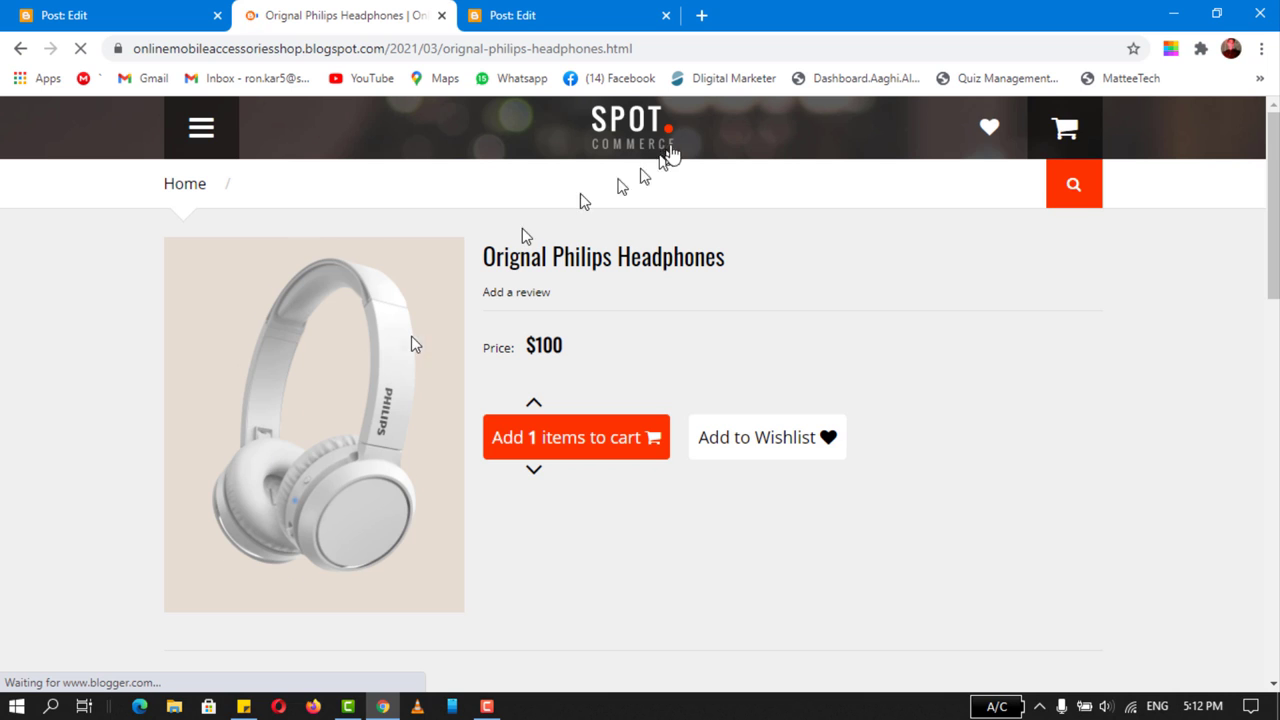
click(675, 48)
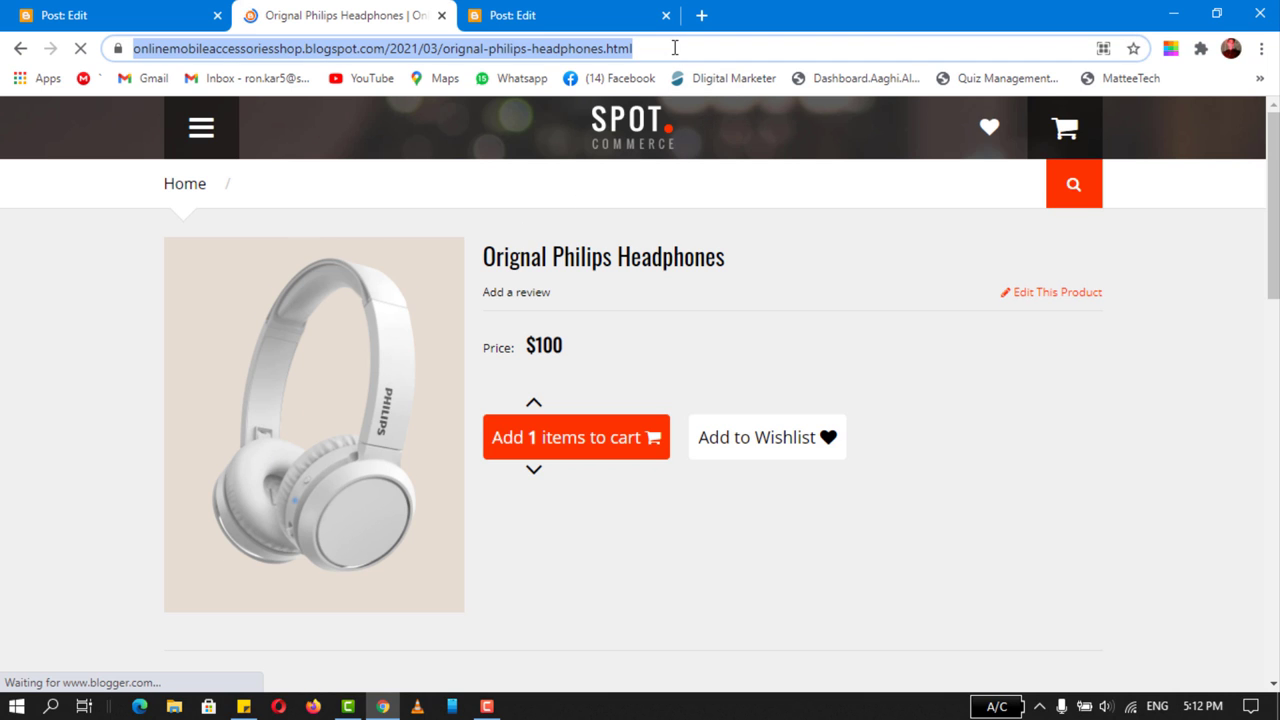
- In the blog layout, set the slider section's Philips Headphones image link to the copied orignal-philips-headphones.html address and save the gadget
click(90, 15)
click(105, 566)
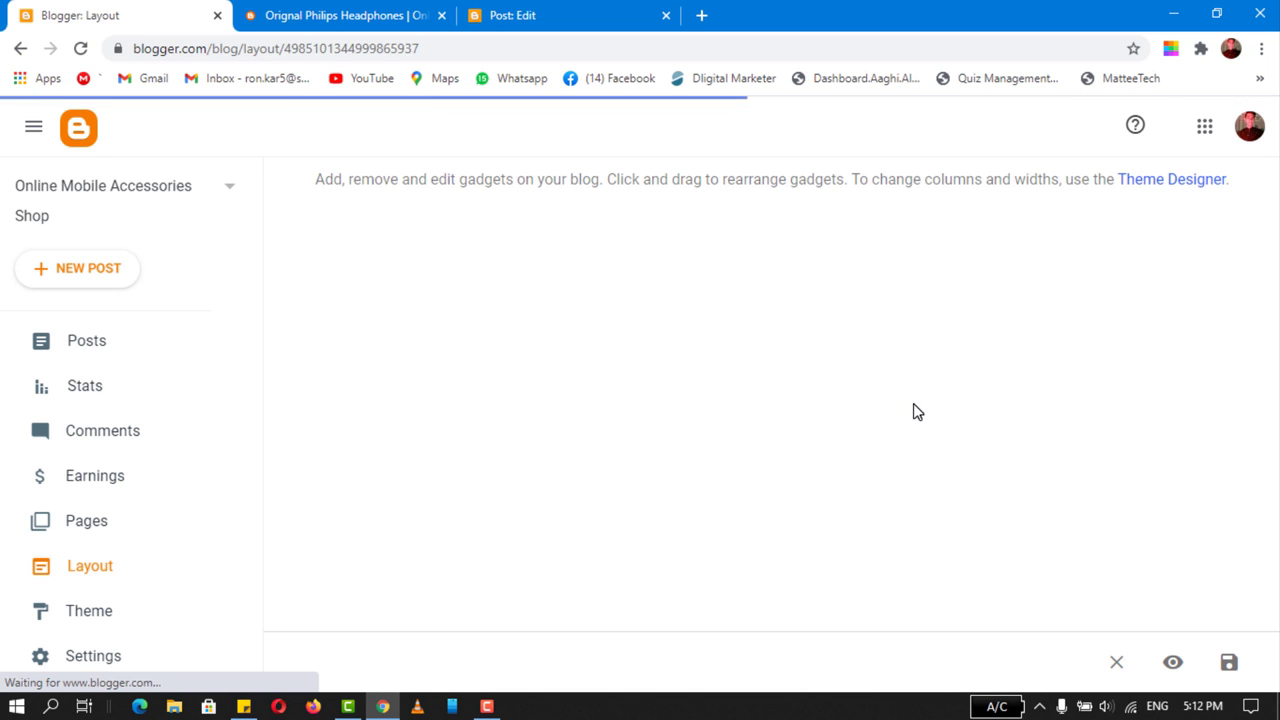
scroll(905, 430, down, 3)
scroll(899, 444, down, 1)
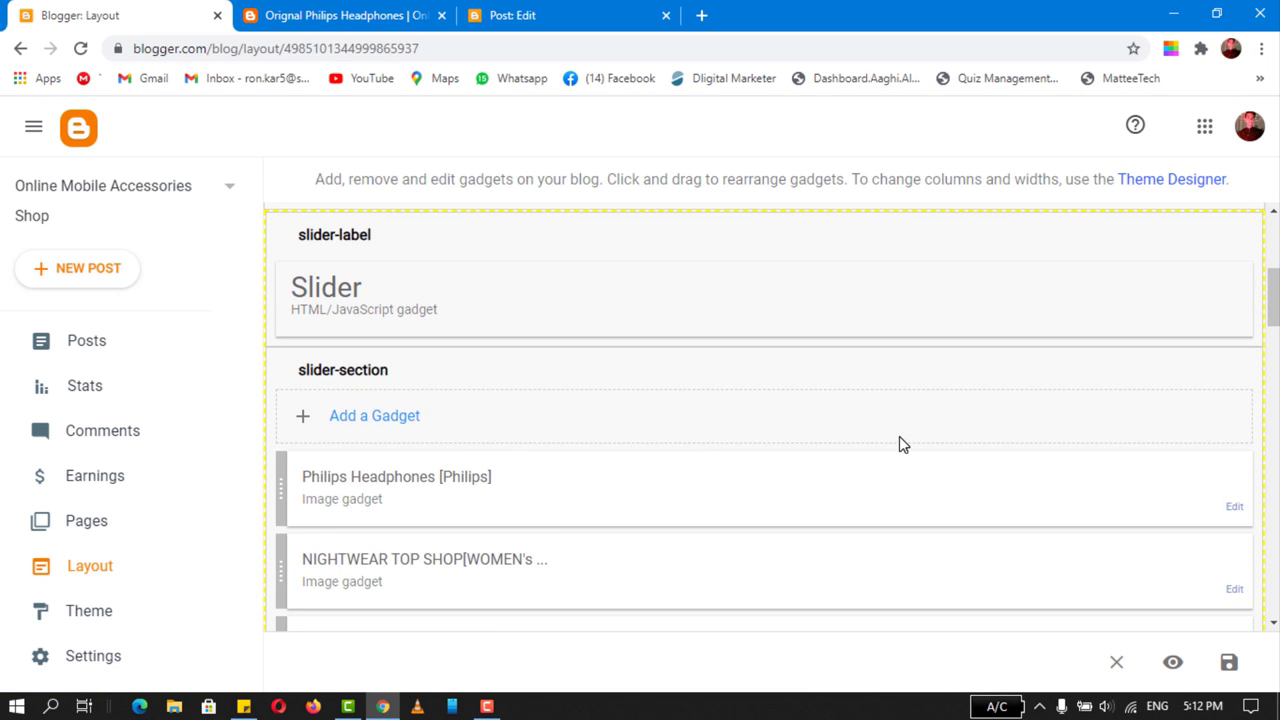
click(1236, 508)
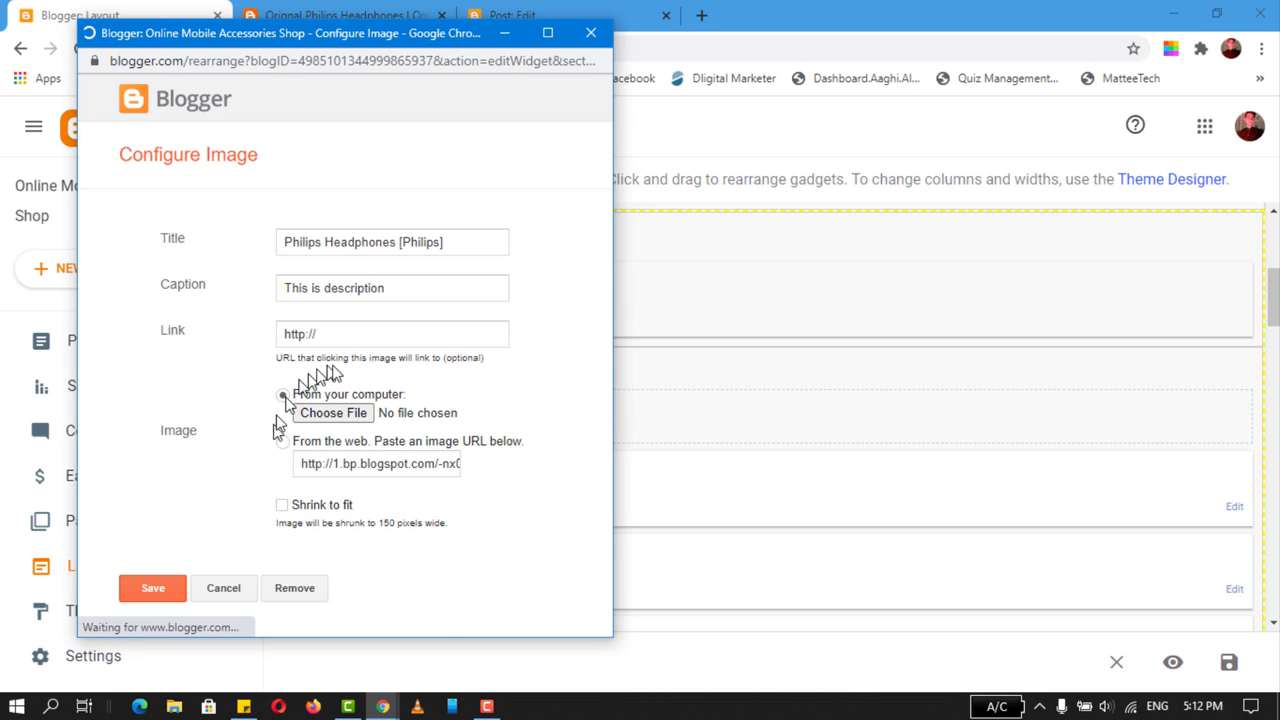
click(334, 336)
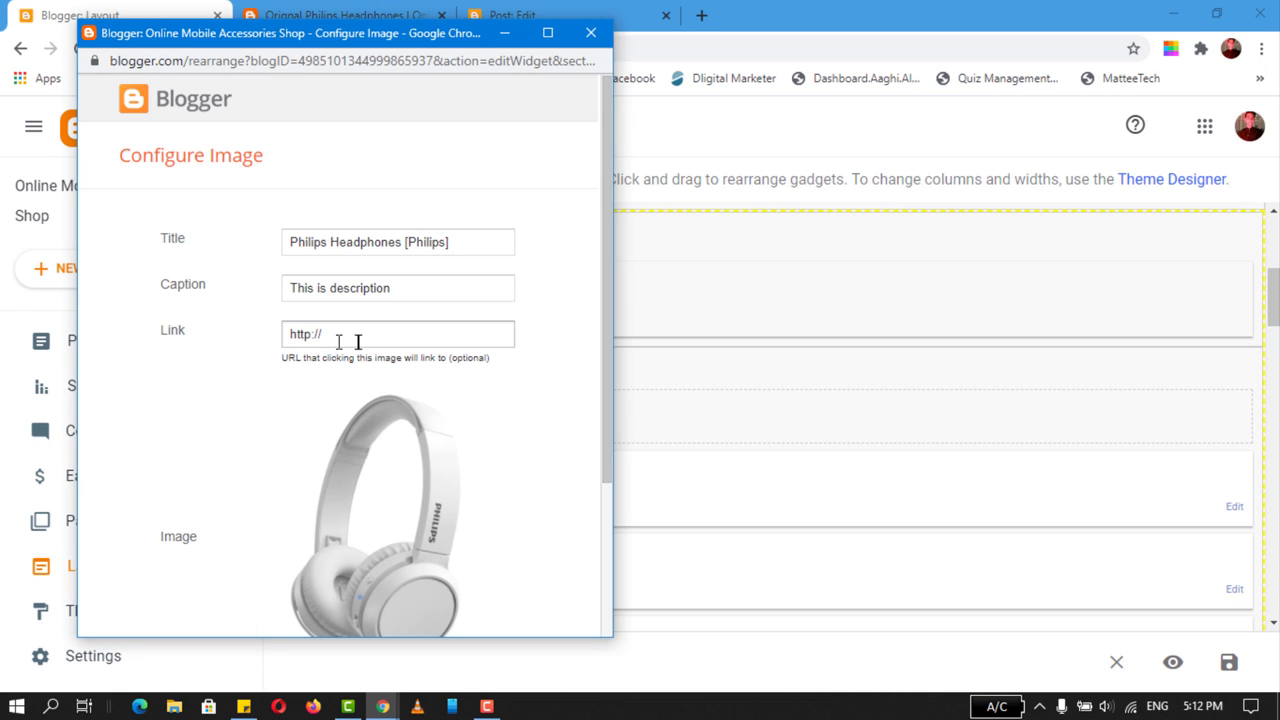
key(BackSpace)
key(BackSpace)
key(BackSpace)
key(ctrl+v)
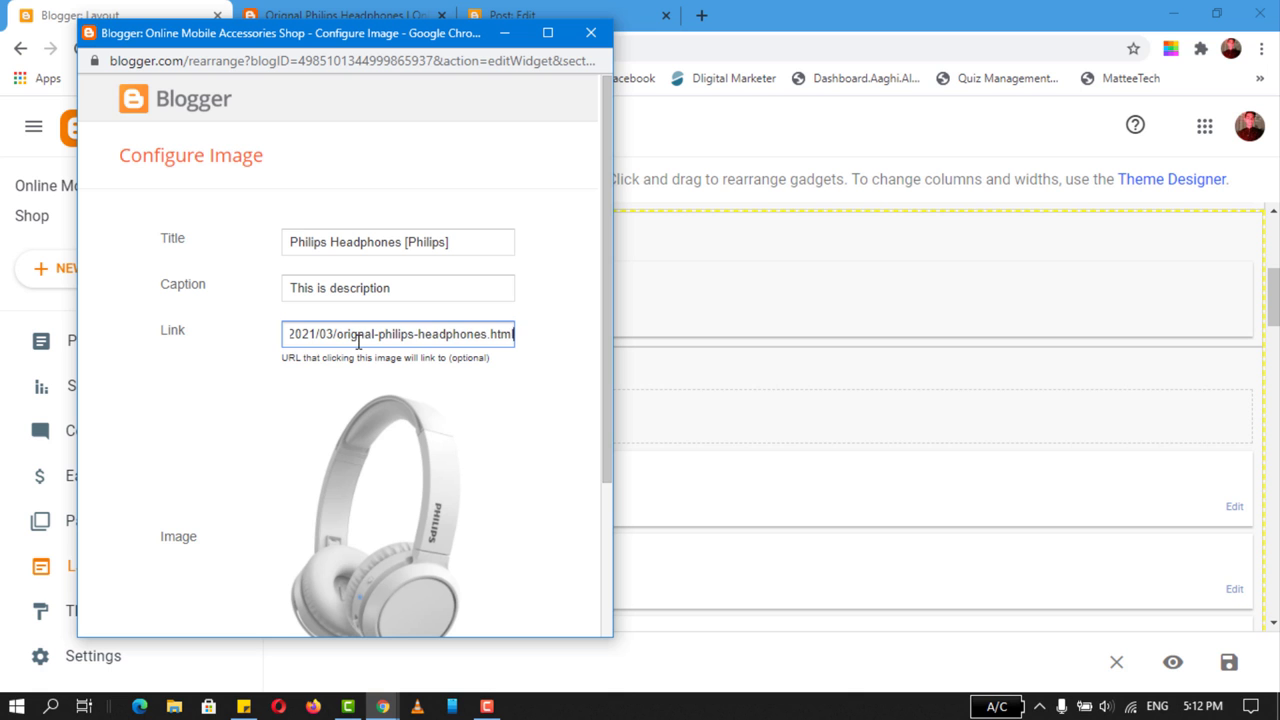
scroll(266, 426, down, 2)
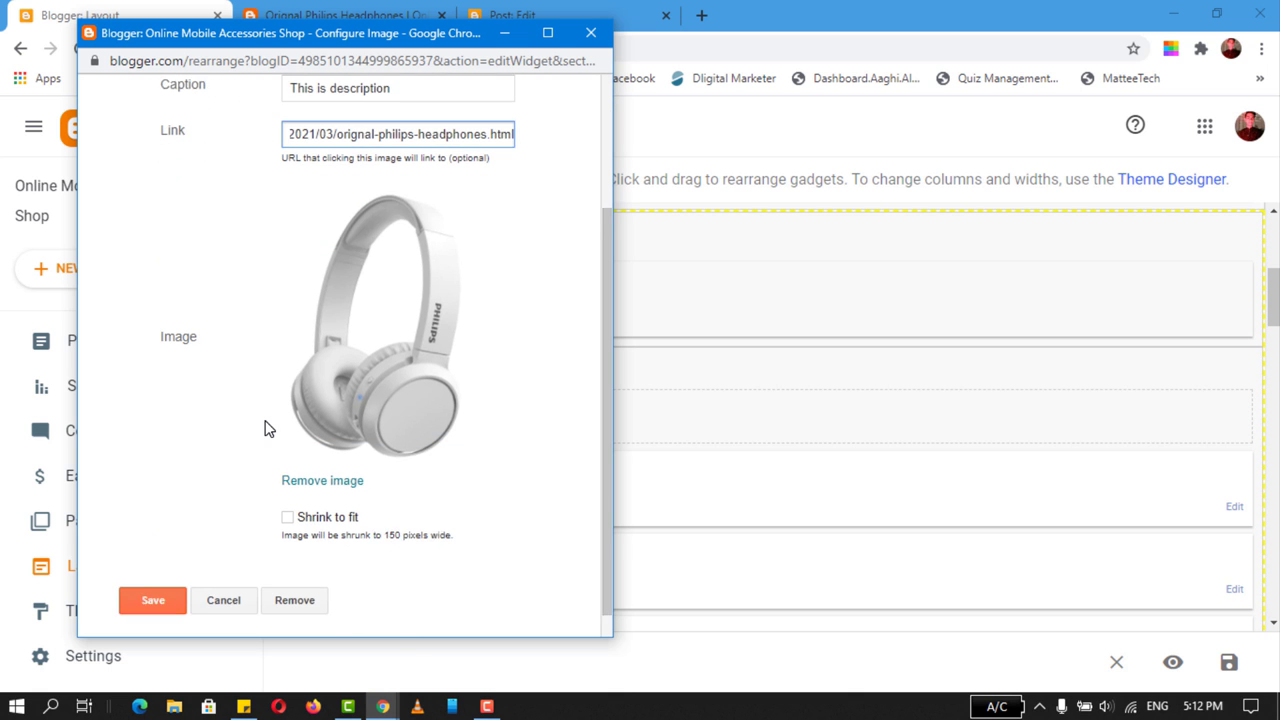
click(145, 592)
- Test the home page slider's Philips Headphones link by opening its product page
click(366, 663)
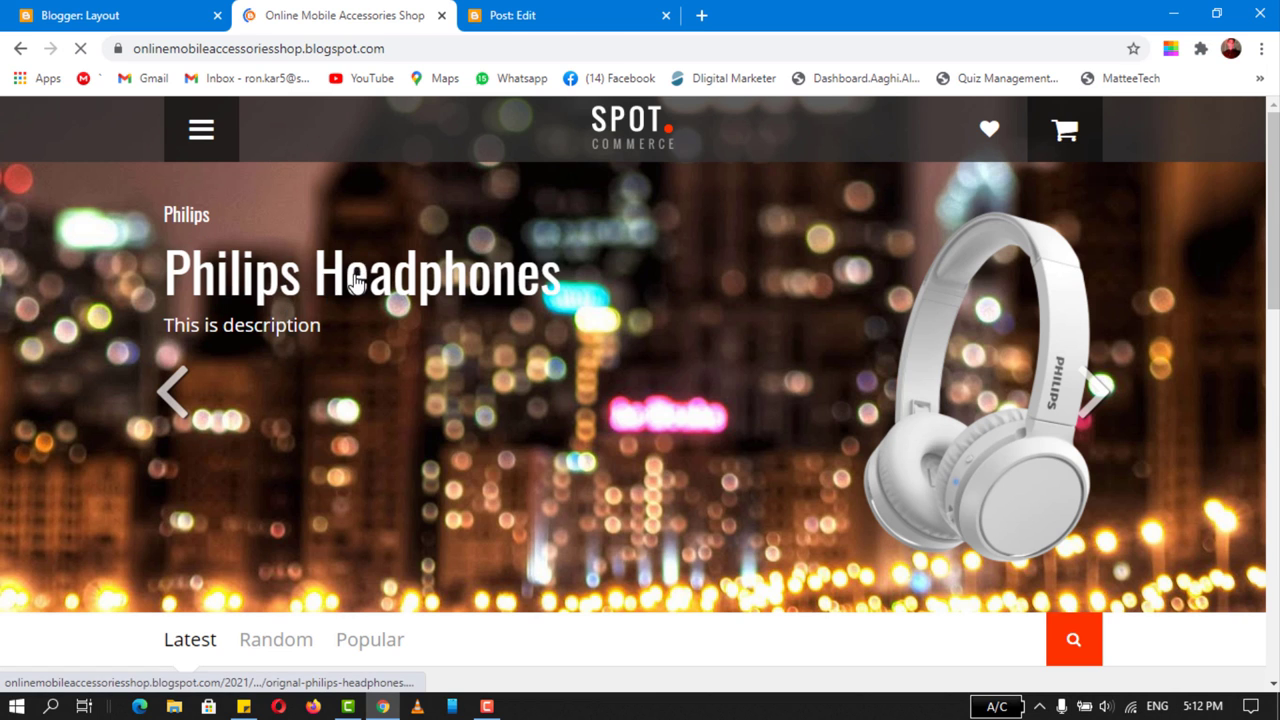
click(355, 283)
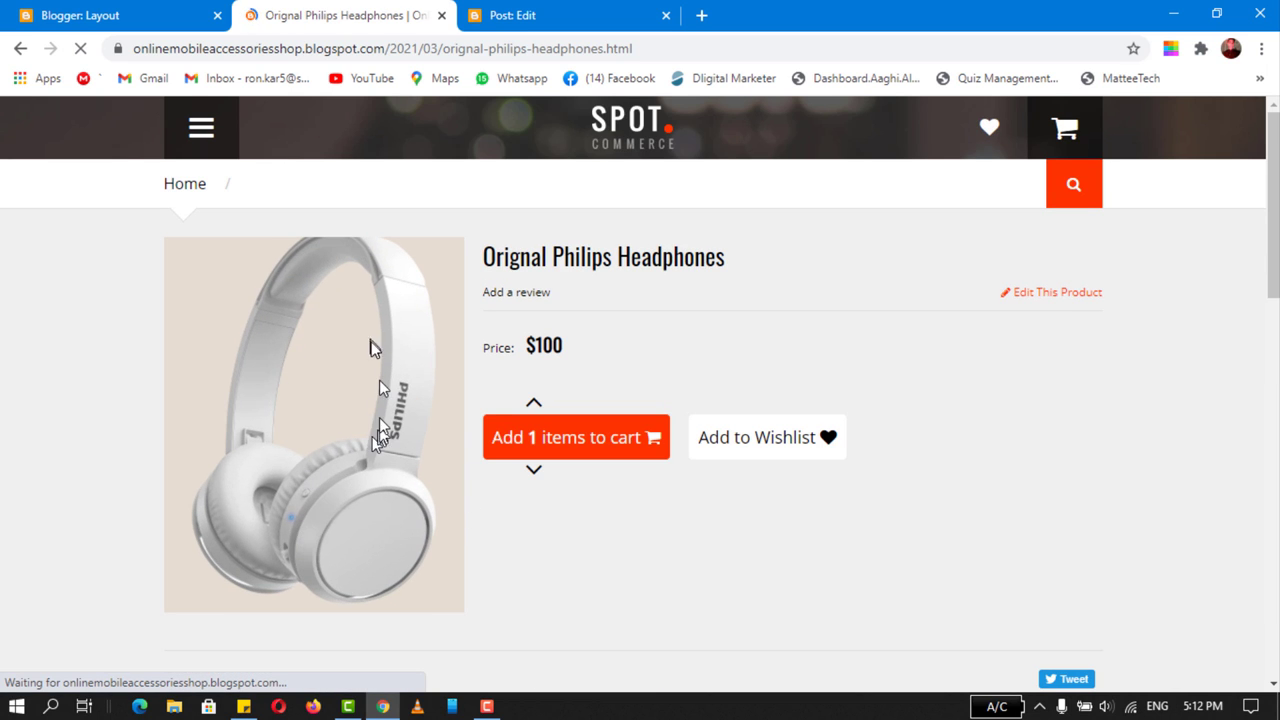
- Return to the shop's home page and retest the slider's Philips headphones image link
click(17, 49)
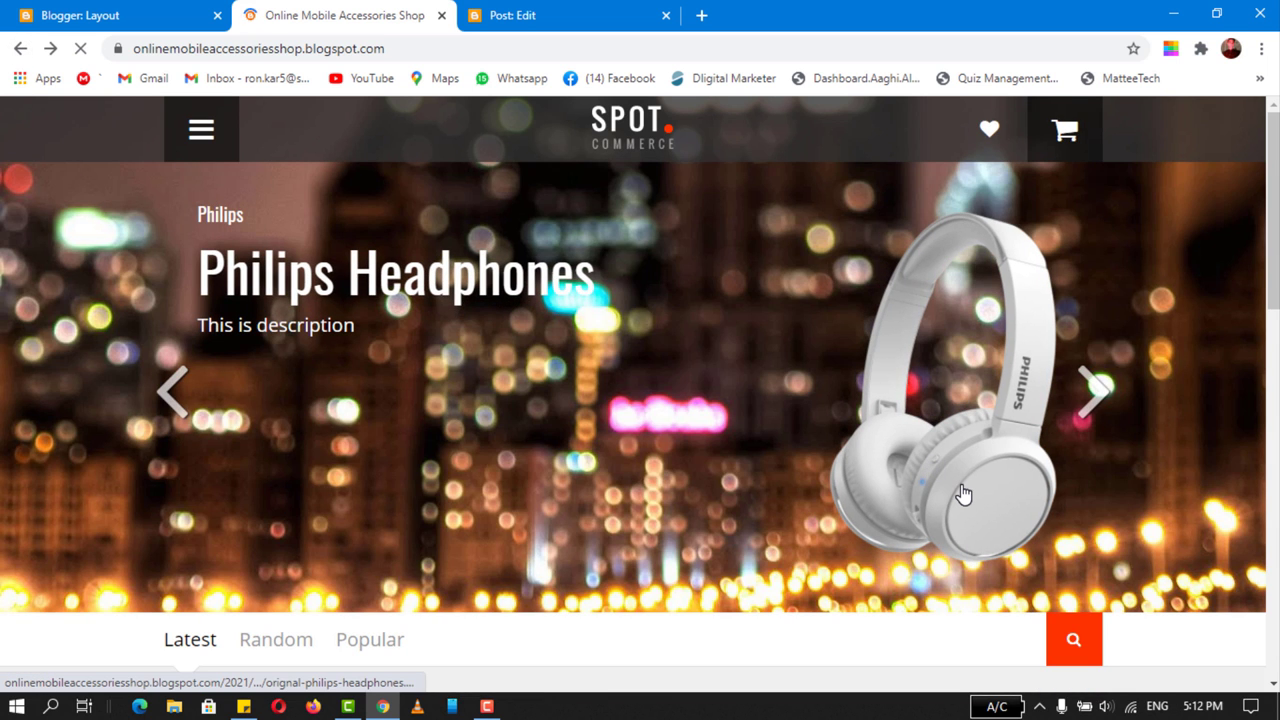
click(963, 494)
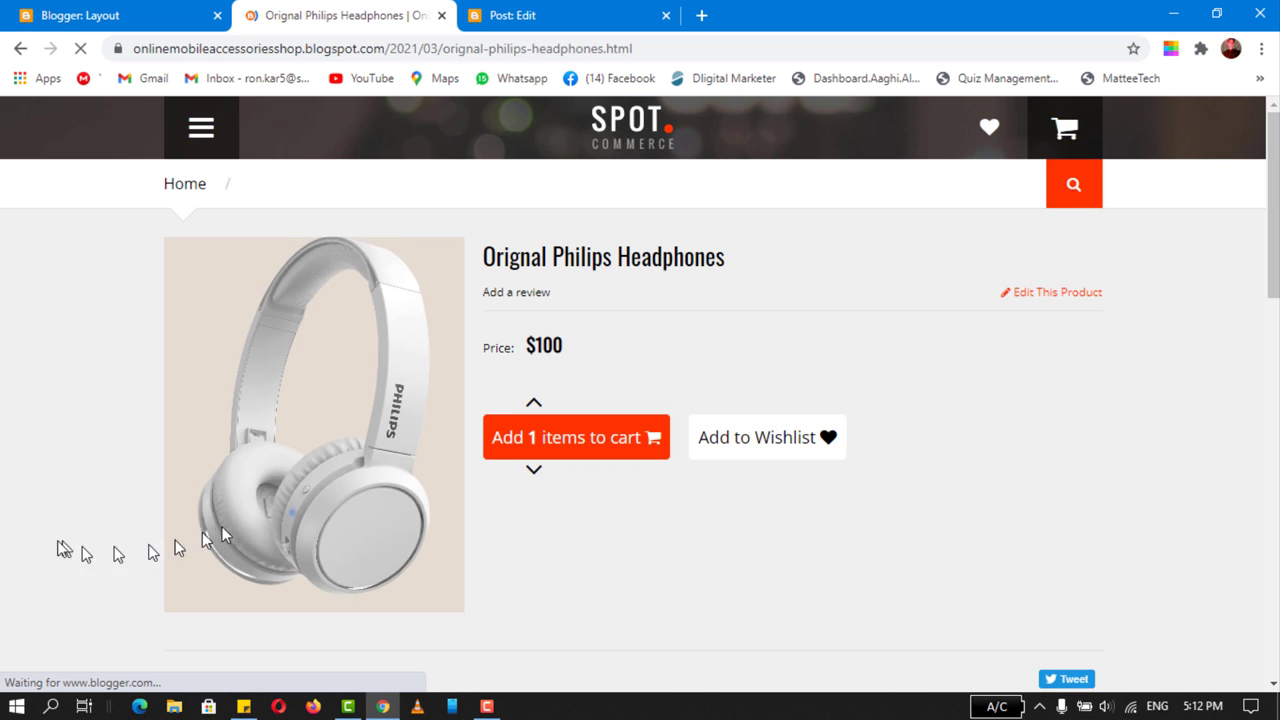
scroll(29, 480, down, 3)
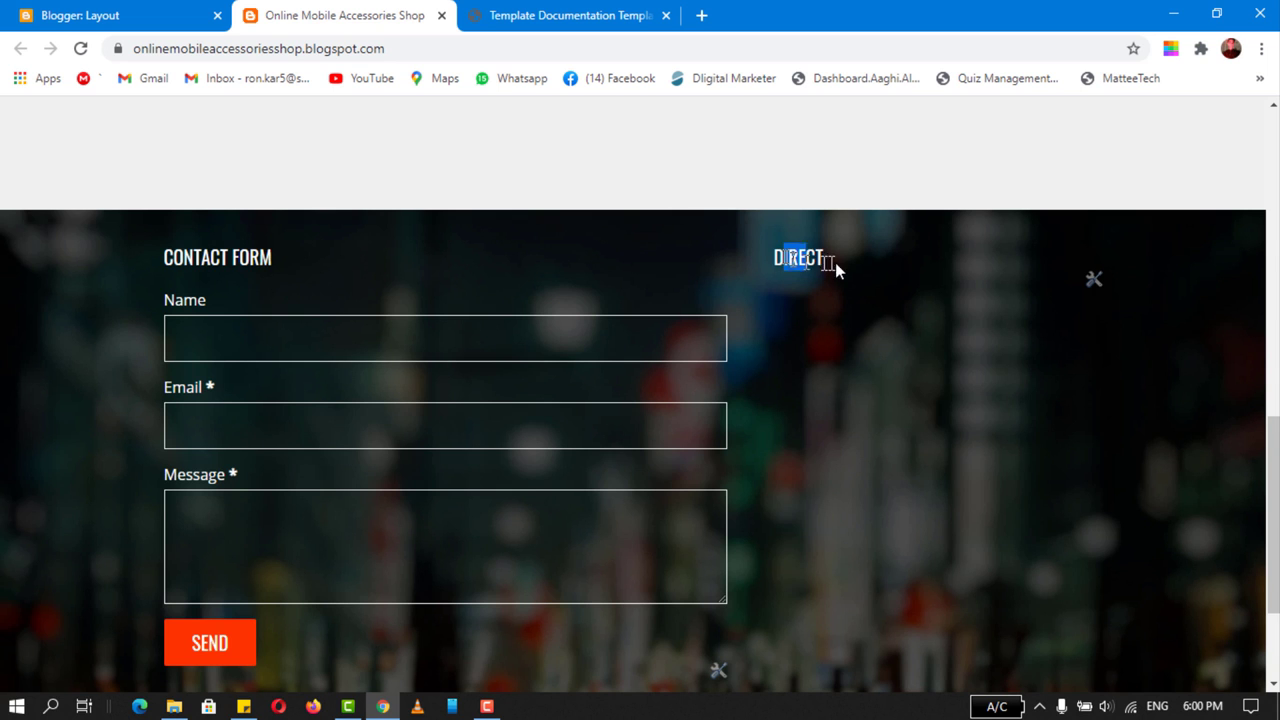
- Save the footer's DIRECT text widget with the title Contact Us and reload the home page
drag(835, 262, 836, 262)
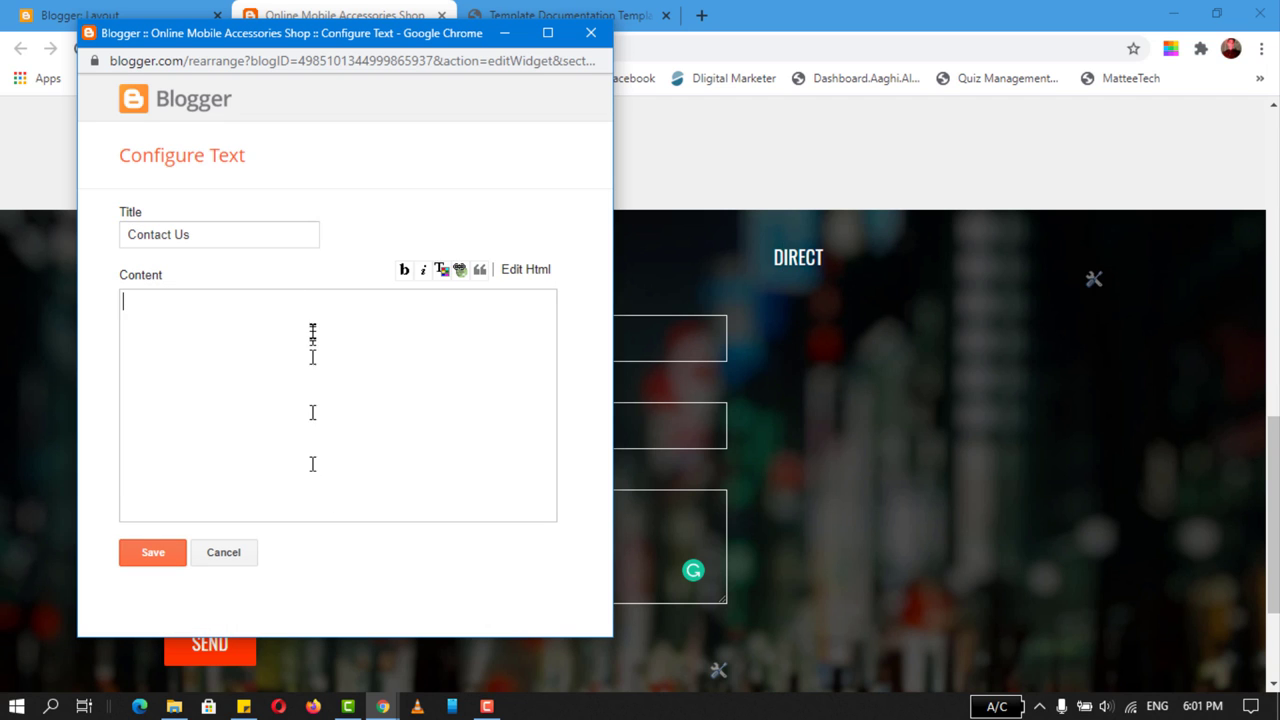
click(152, 560)
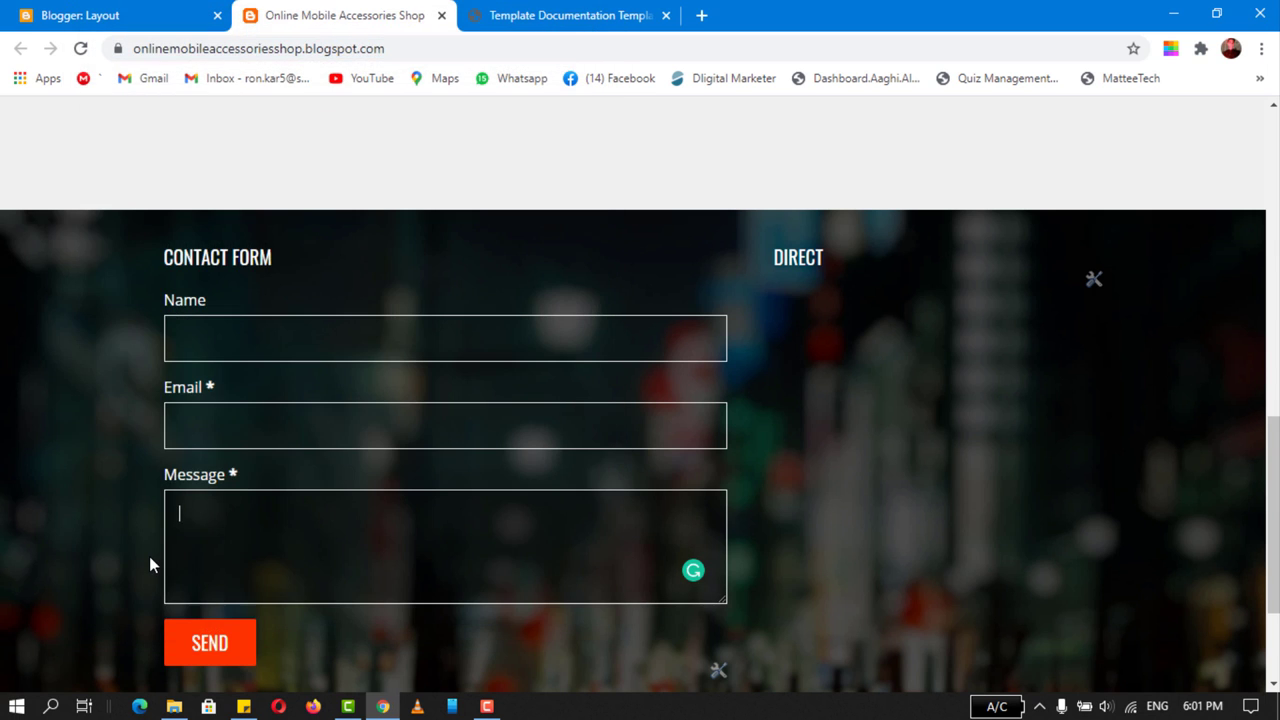
click(81, 49)
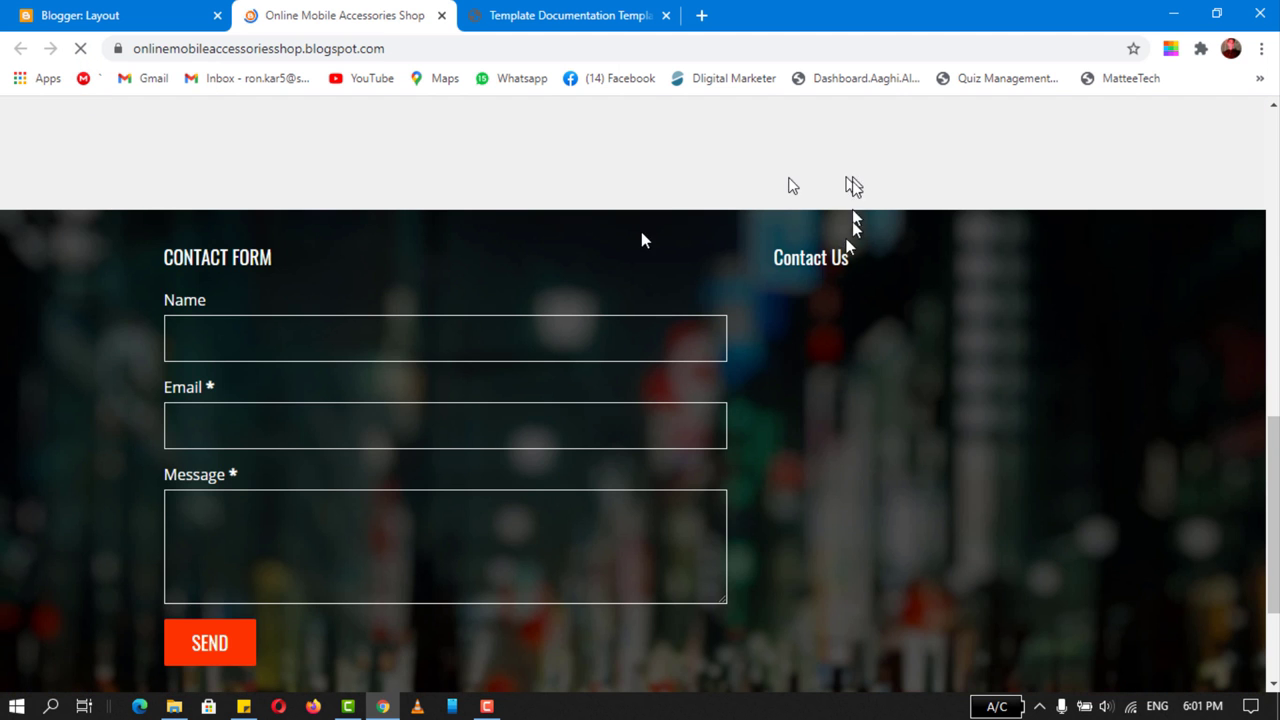
- Open the Contact Us text widget for editing and examine the template documentation's section 9 on the icon-code format and sample content
click(1096, 286)
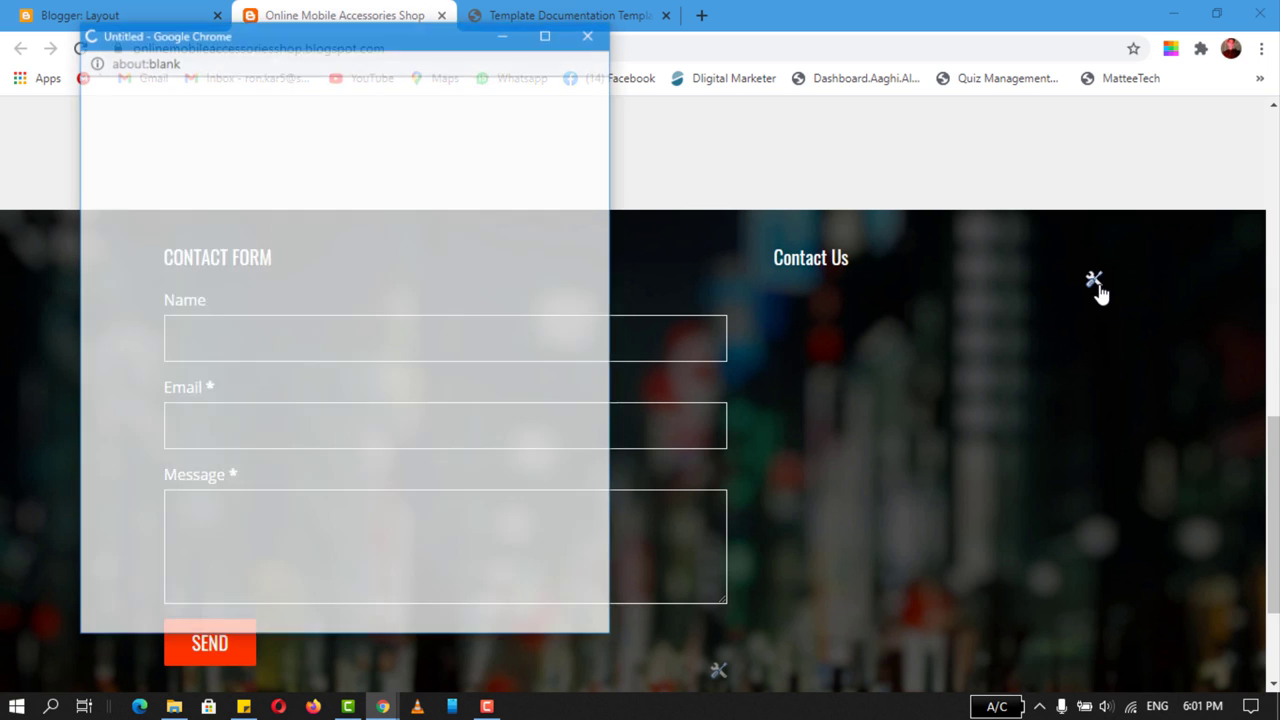
click(522, 12)
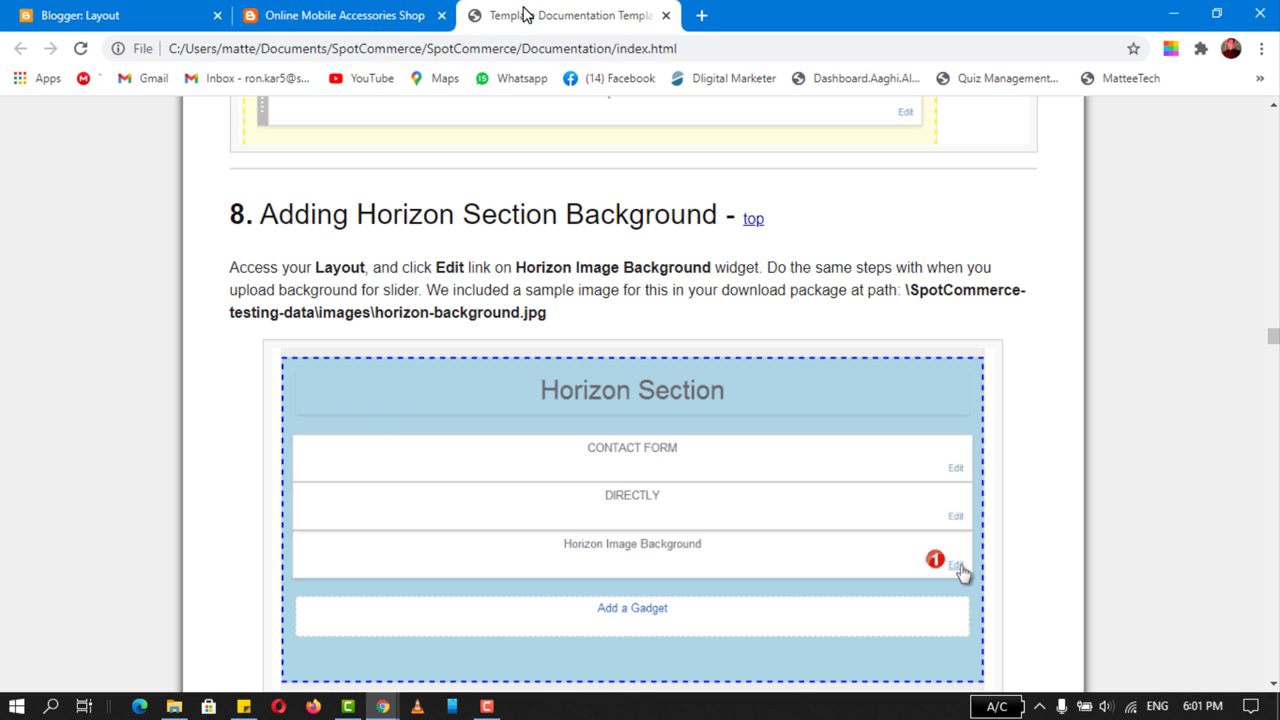
scroll(303, 324, down, 3)
drag(533, 410, 609, 423)
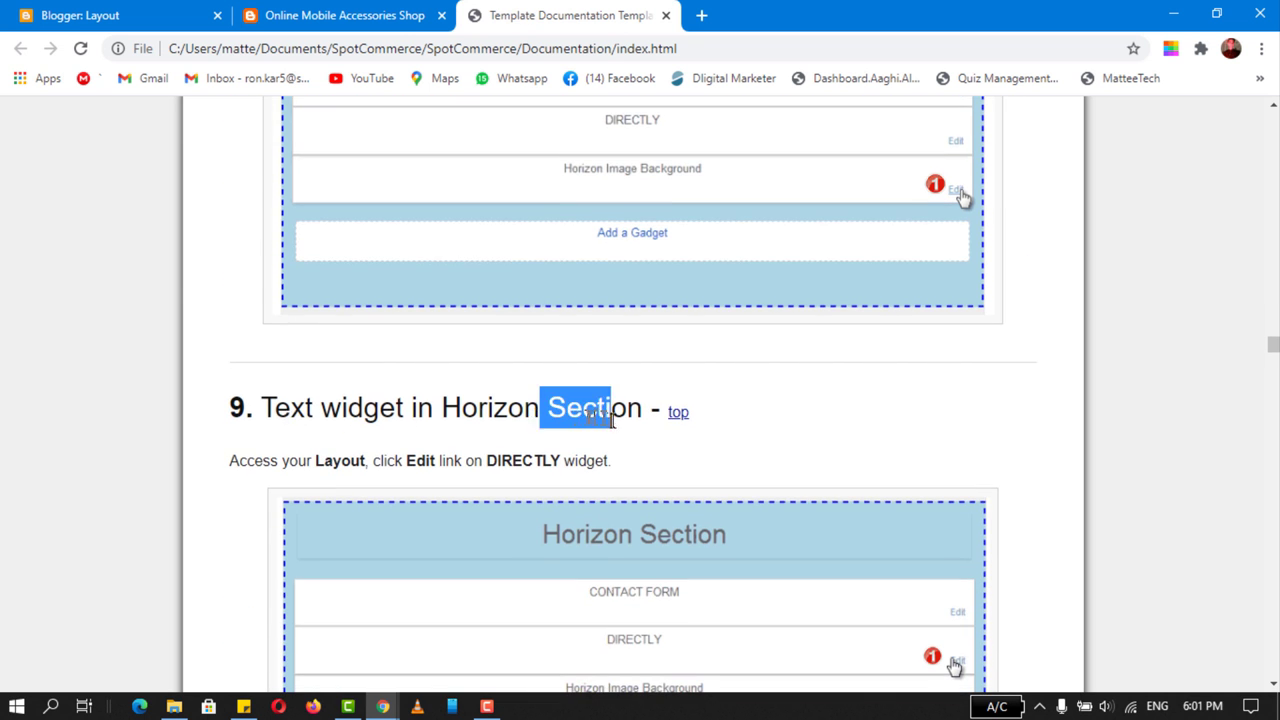
scroll(610, 422, down, 4)
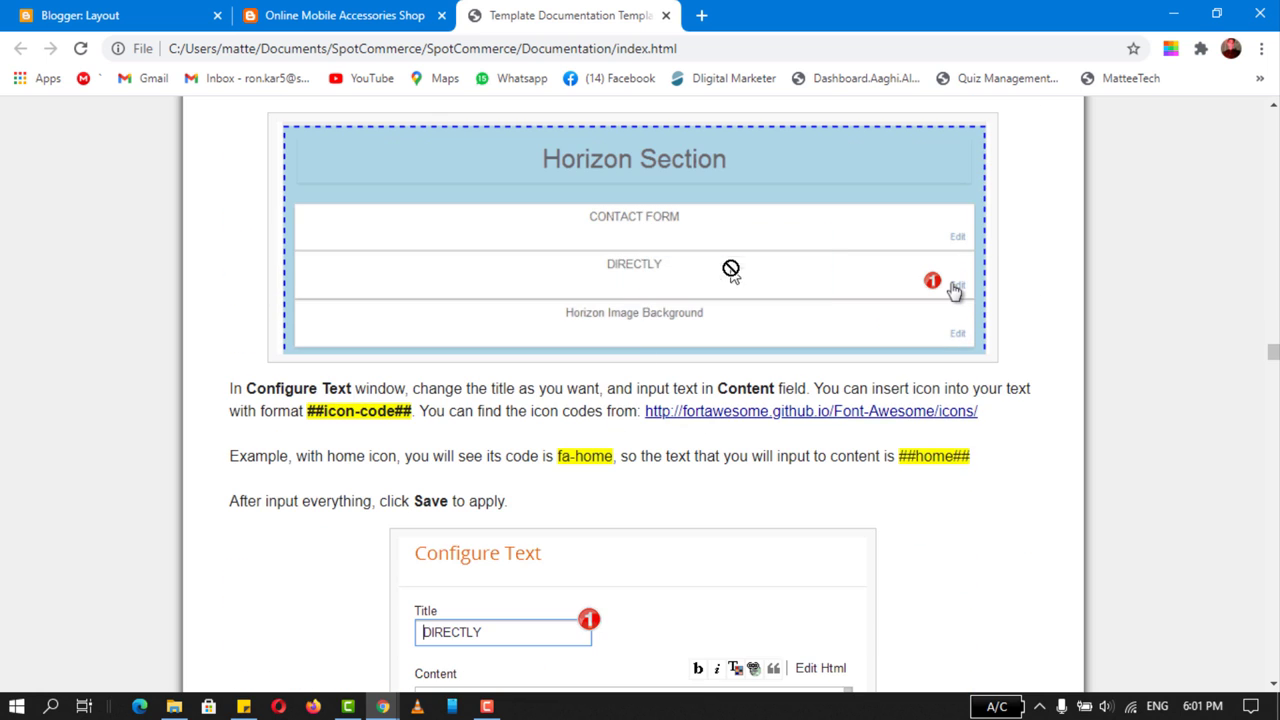
scroll(500, 360, down, 2)
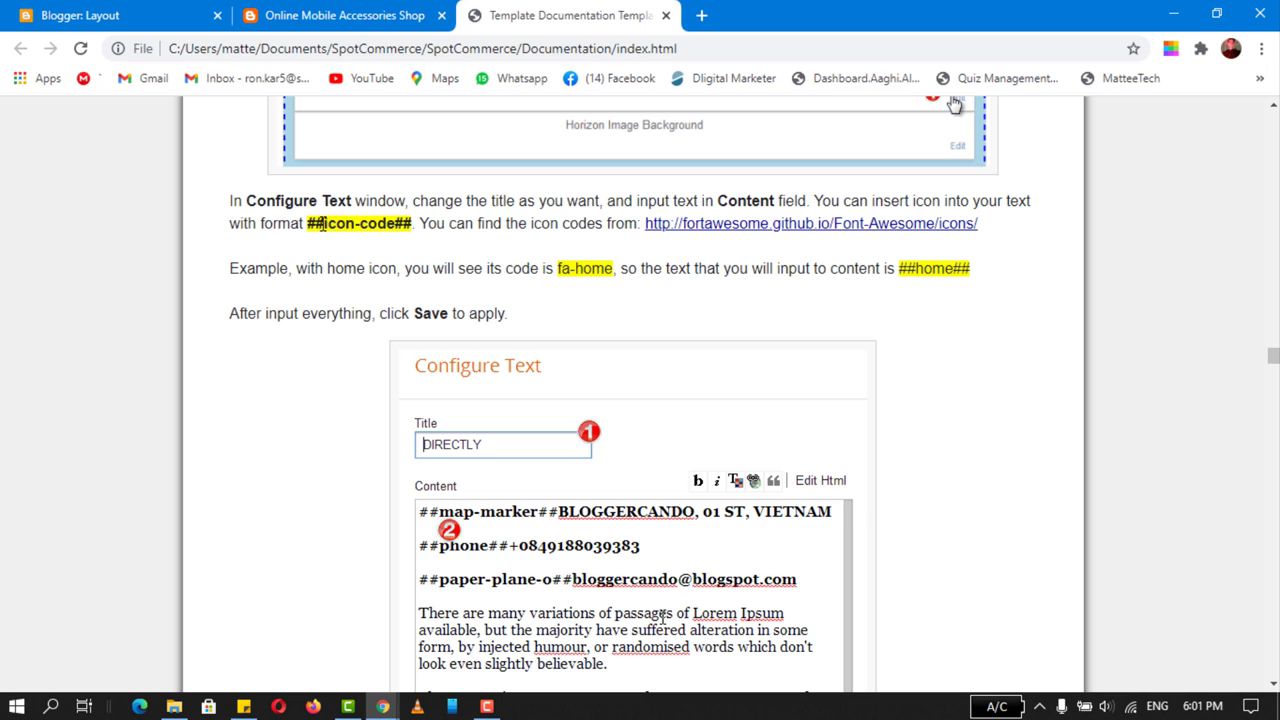
scroll(400, 346, down, 2)
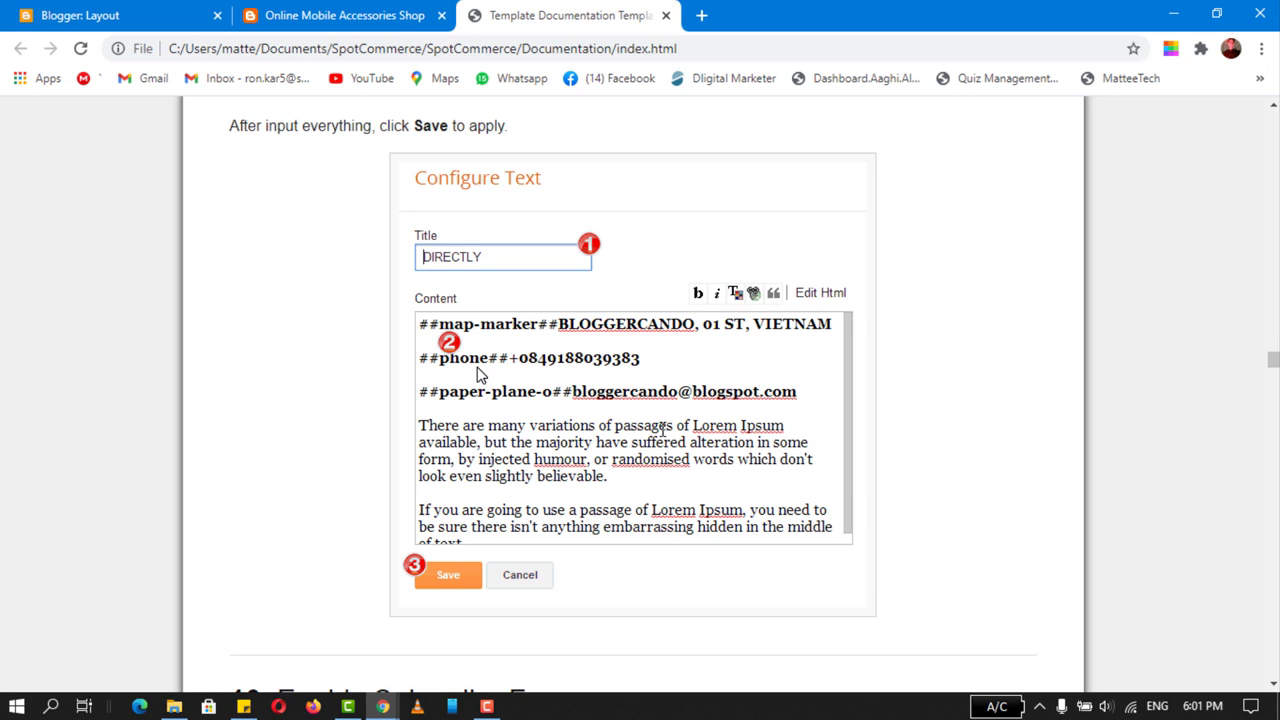
scroll(477, 374, up, 3)
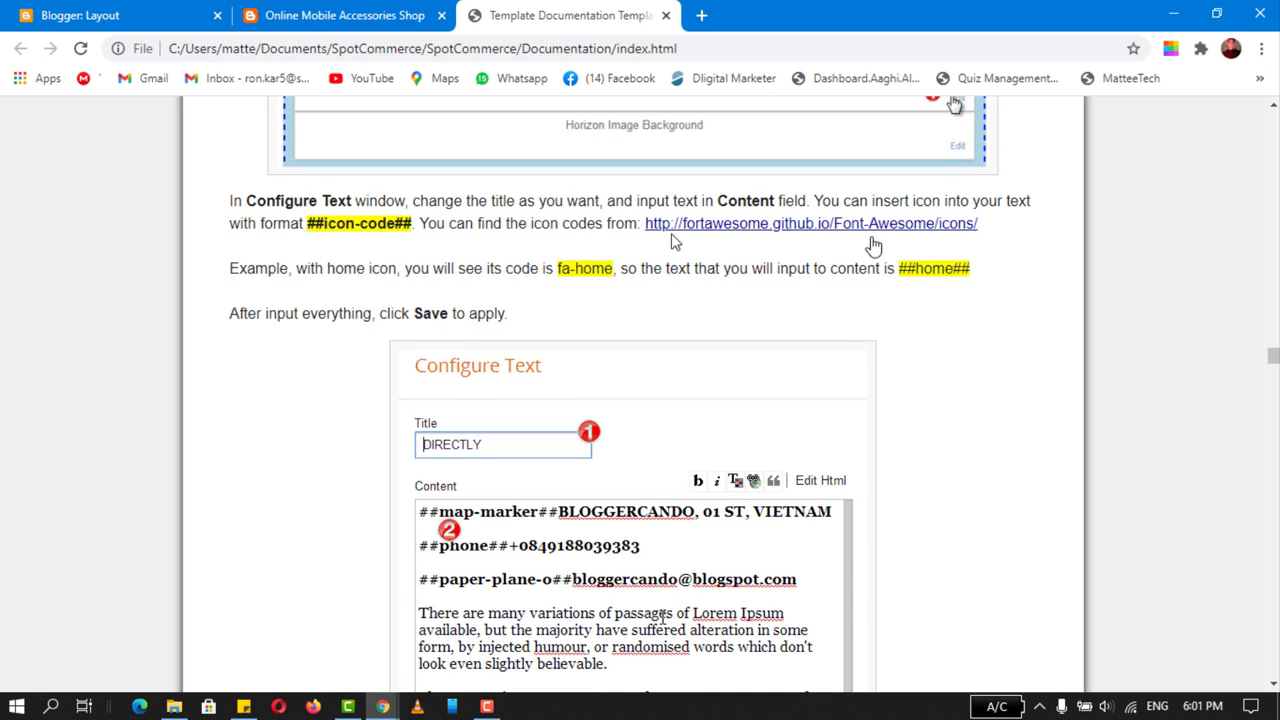
drag(313, 227, 440, 227)
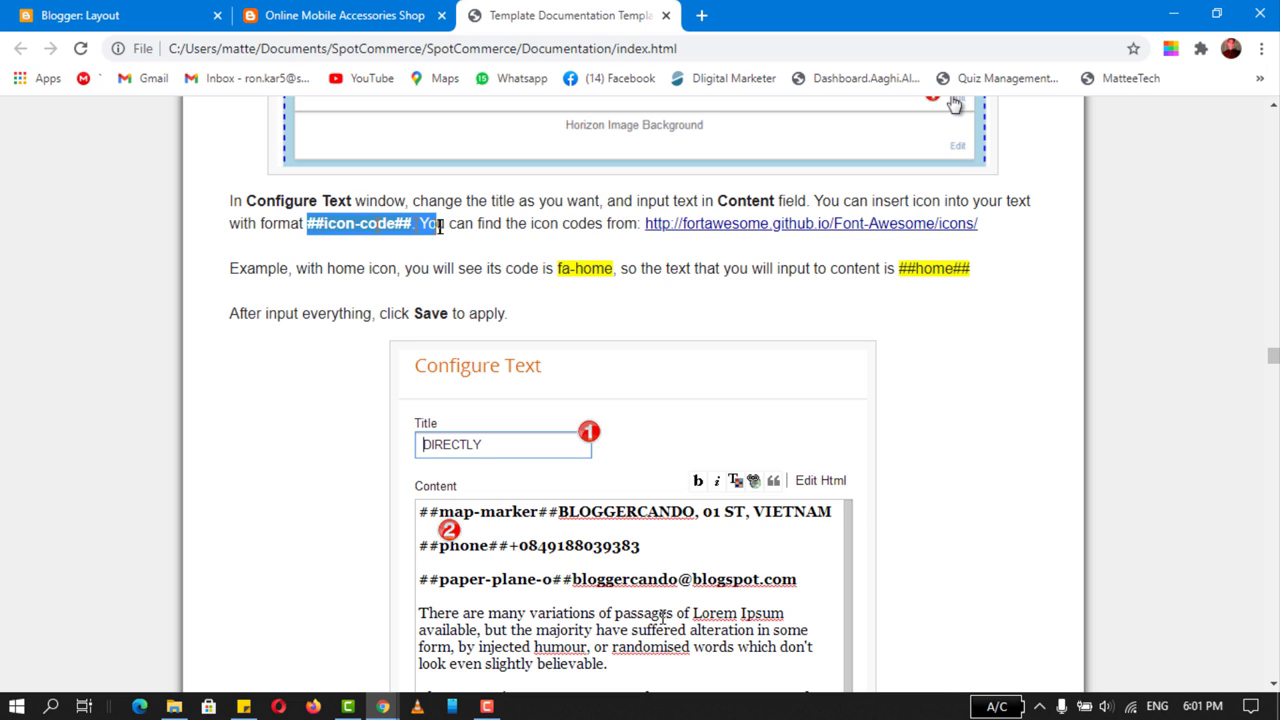
- Open the documentation's Font Awesome icons link in a new tab and search the free icons for map
right_click(770, 230)
click(856, 246)
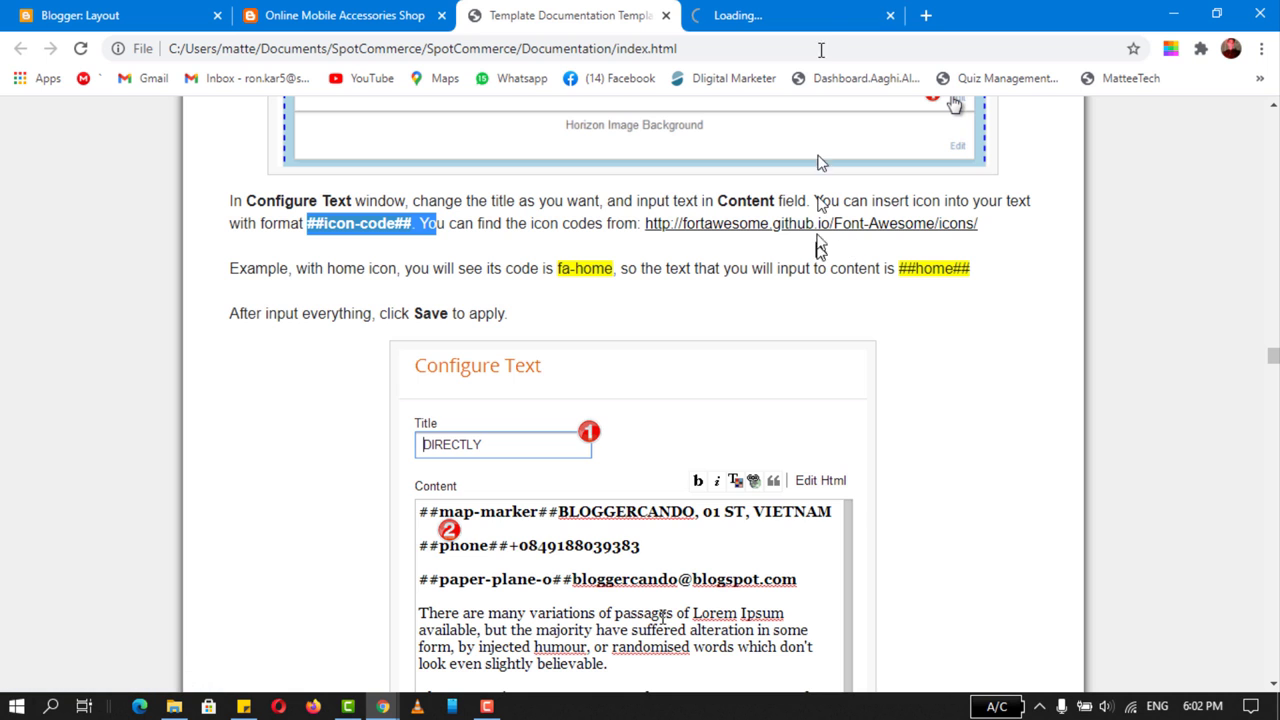
click(830, 18)
scroll(290, 414, down, 5)
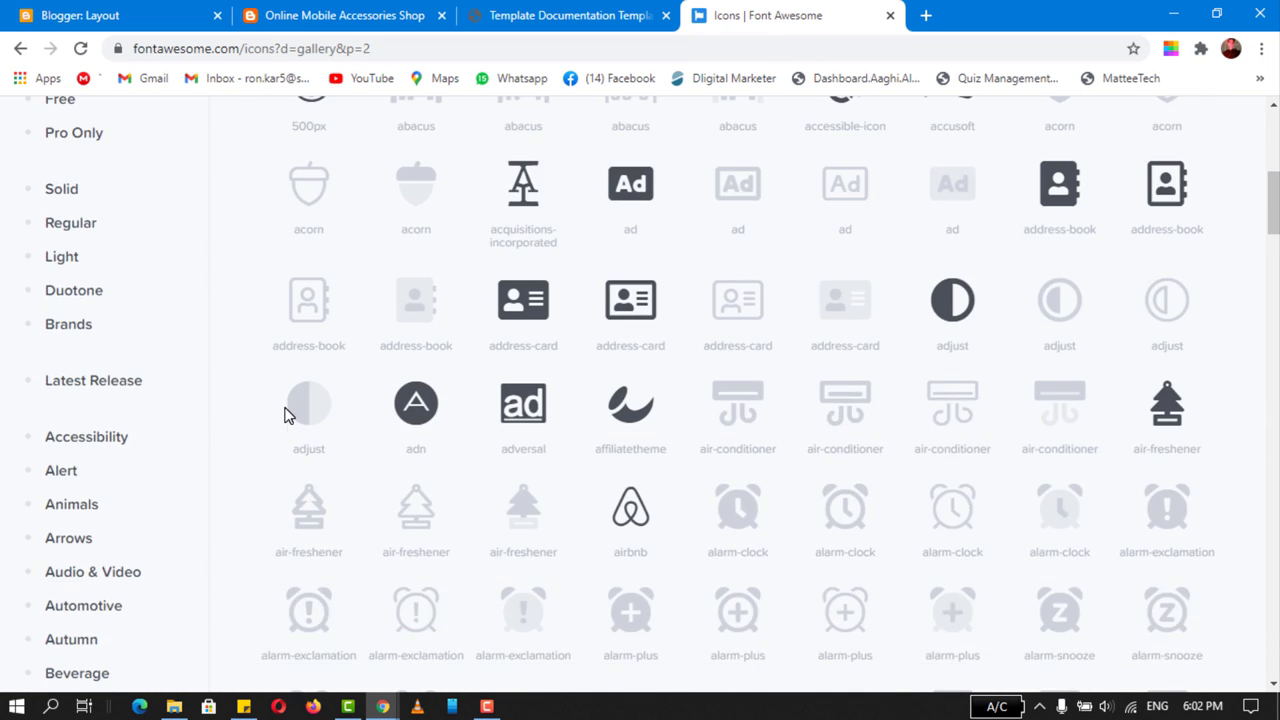
scroll(290, 414, up, 5)
click(467, 470)
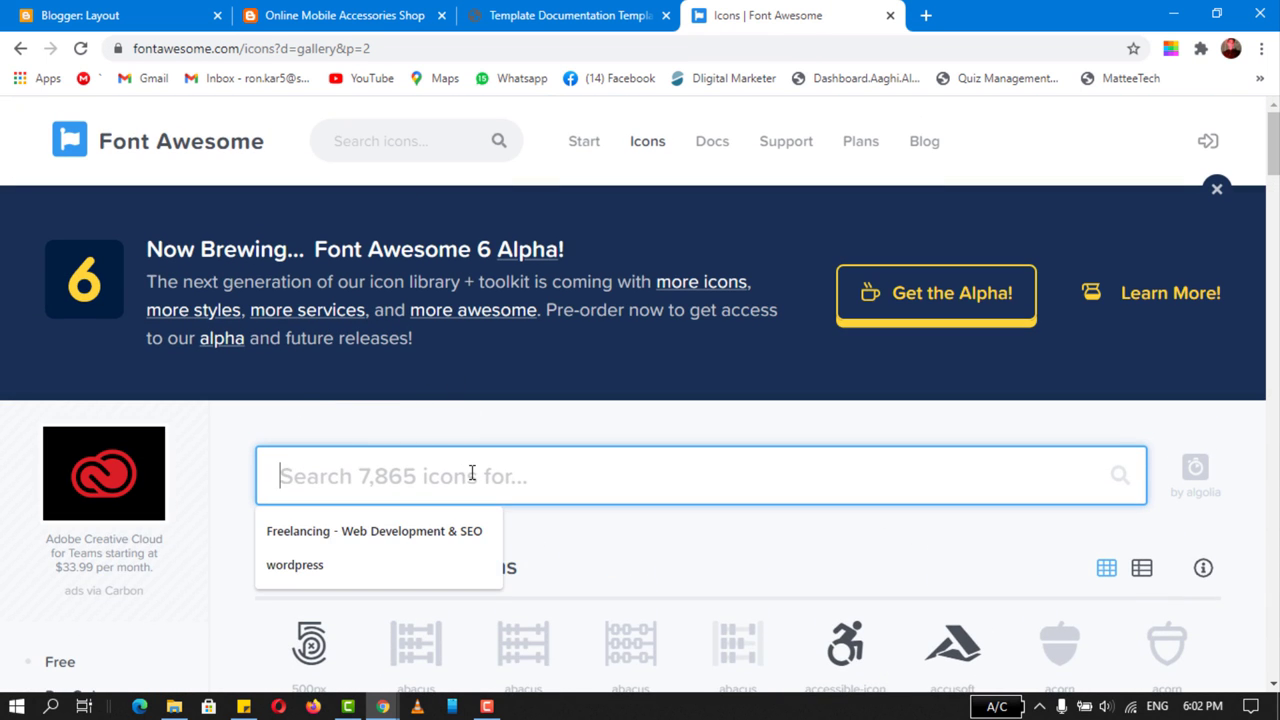
text(map)
scroll(370, 420, down, 2)
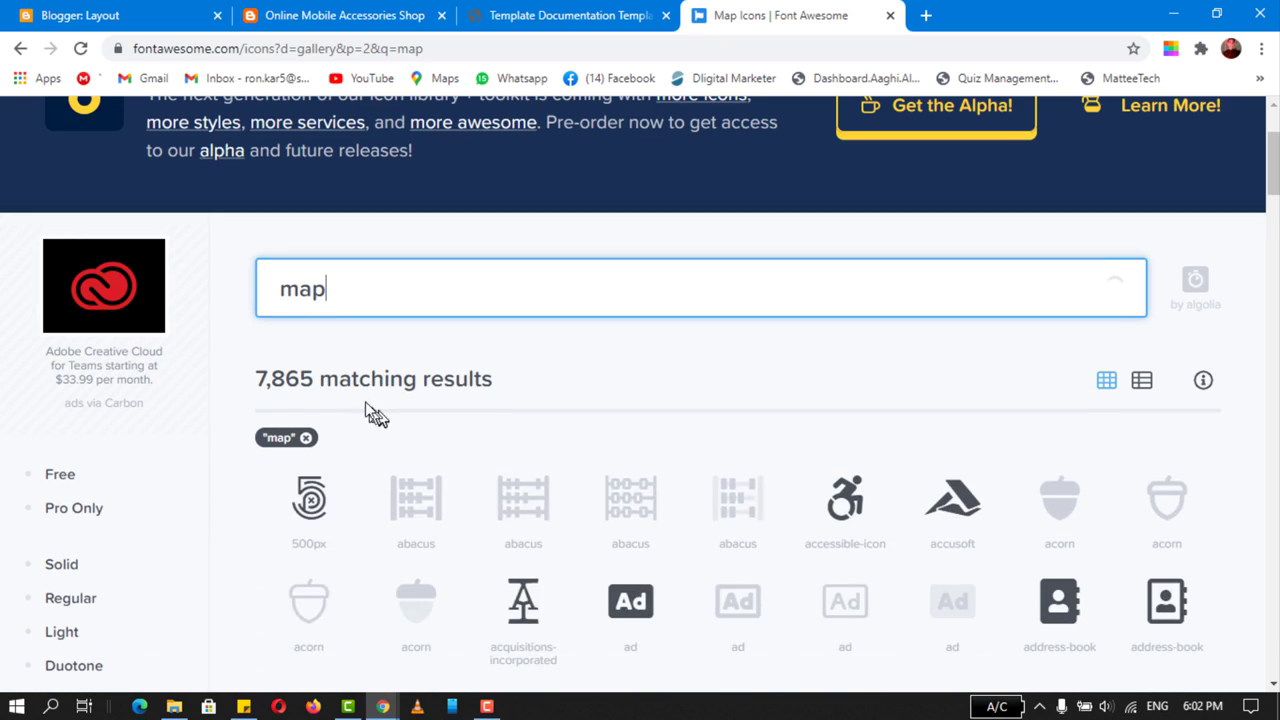
click(62, 476)
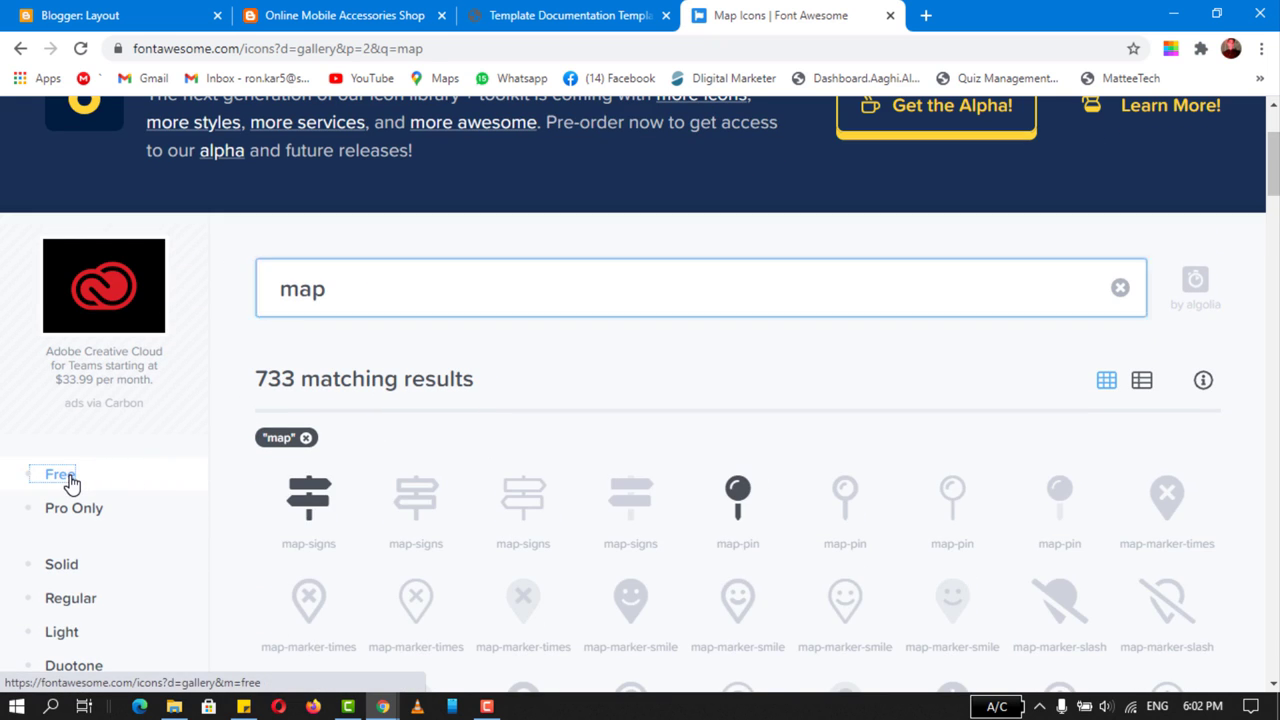
scroll(240, 394, down, 2)
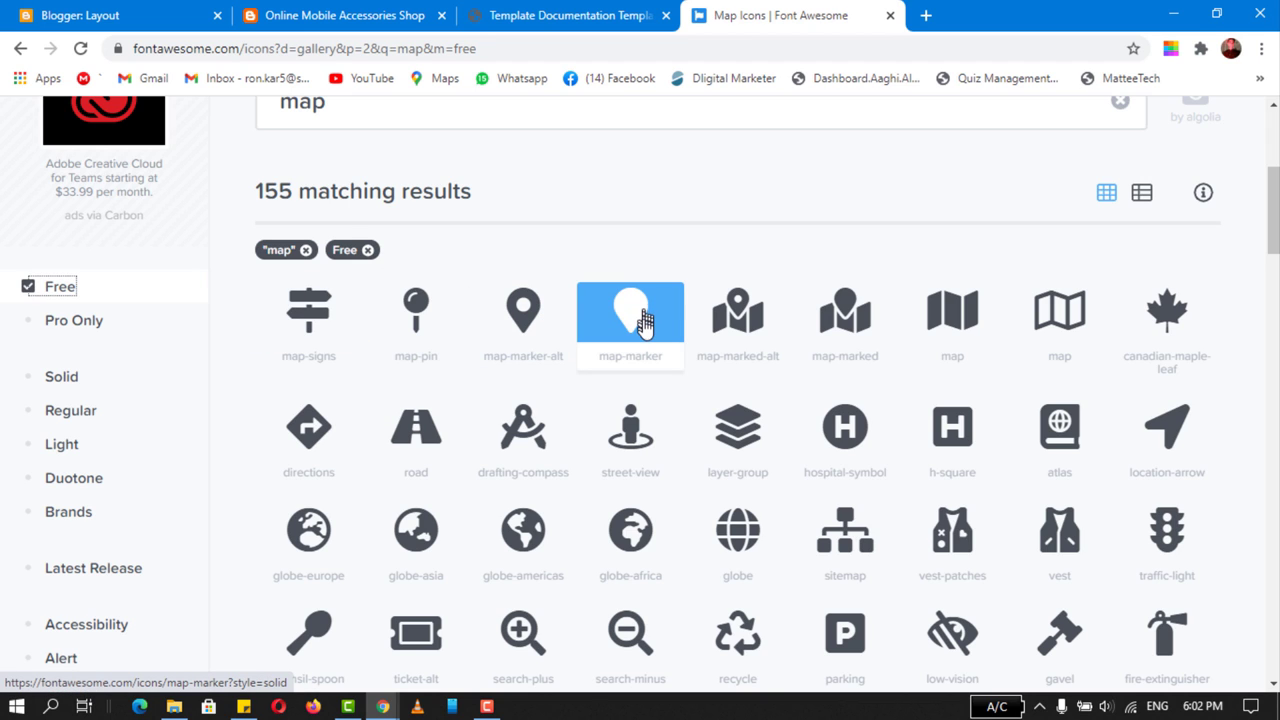
- Open the map-marker-alt icon's page and copy its HTML code
click(527, 323)
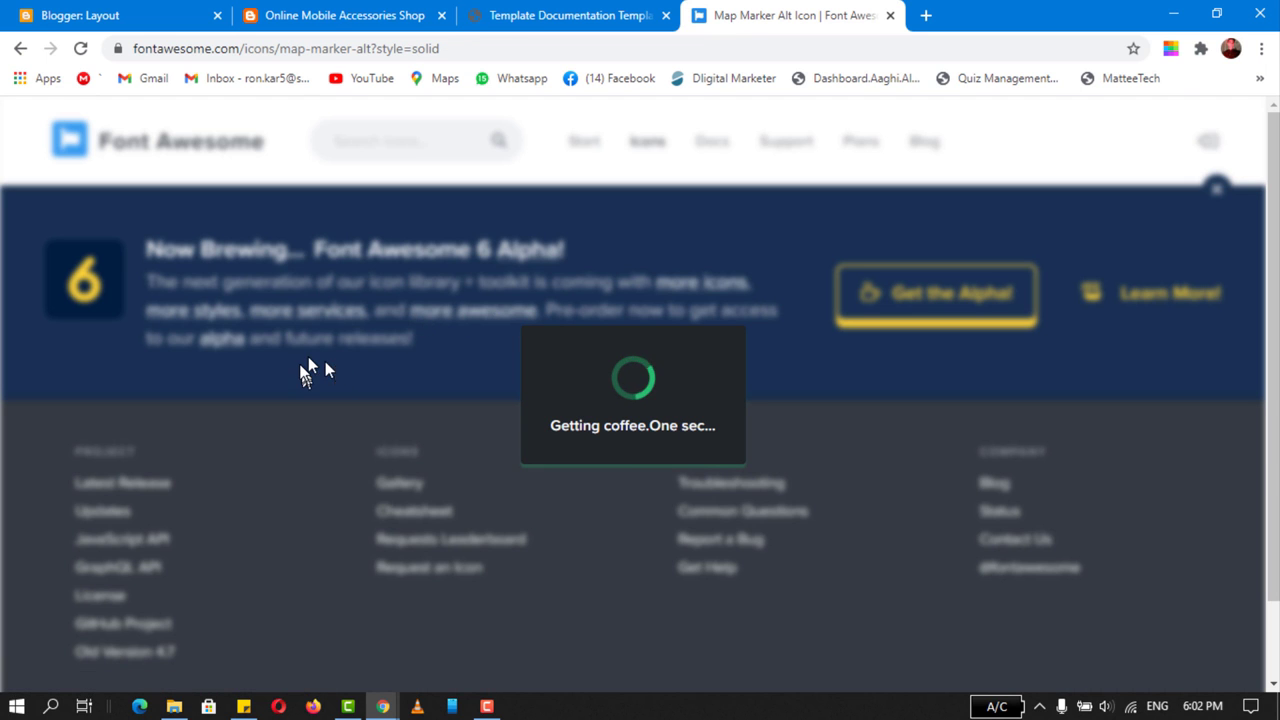
scroll(370, 435, down, 2)
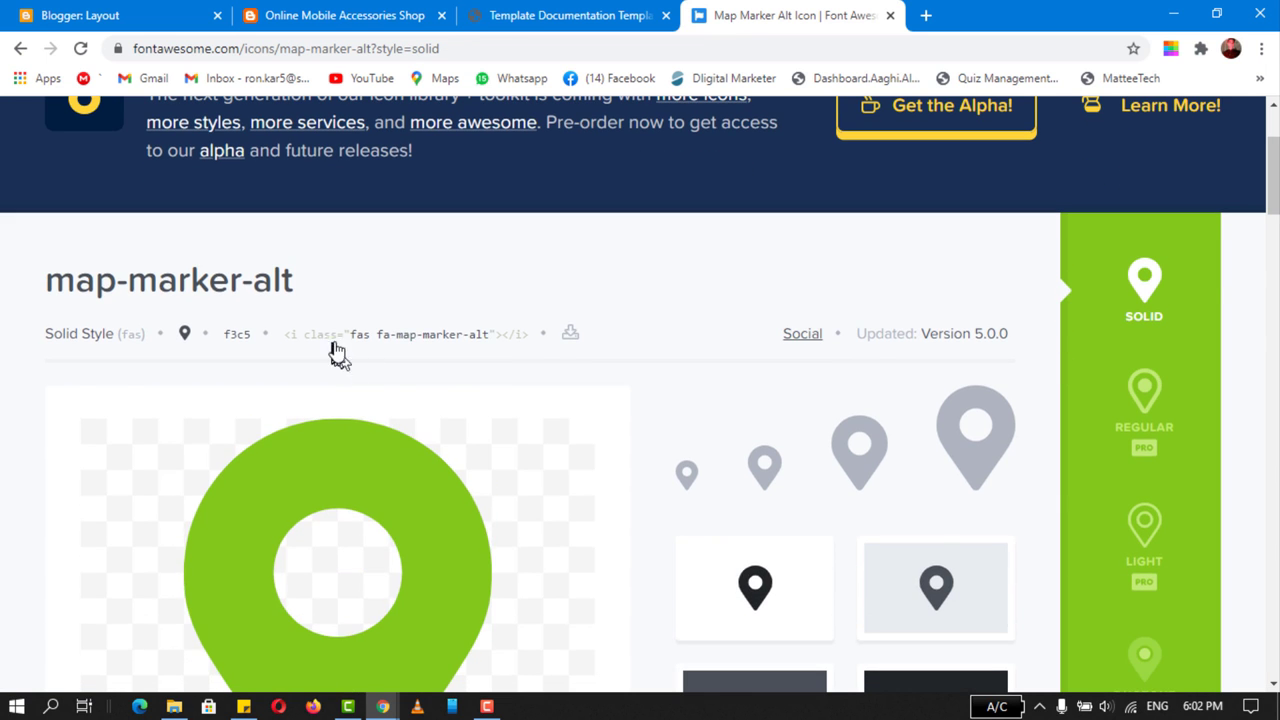
click(397, 338)
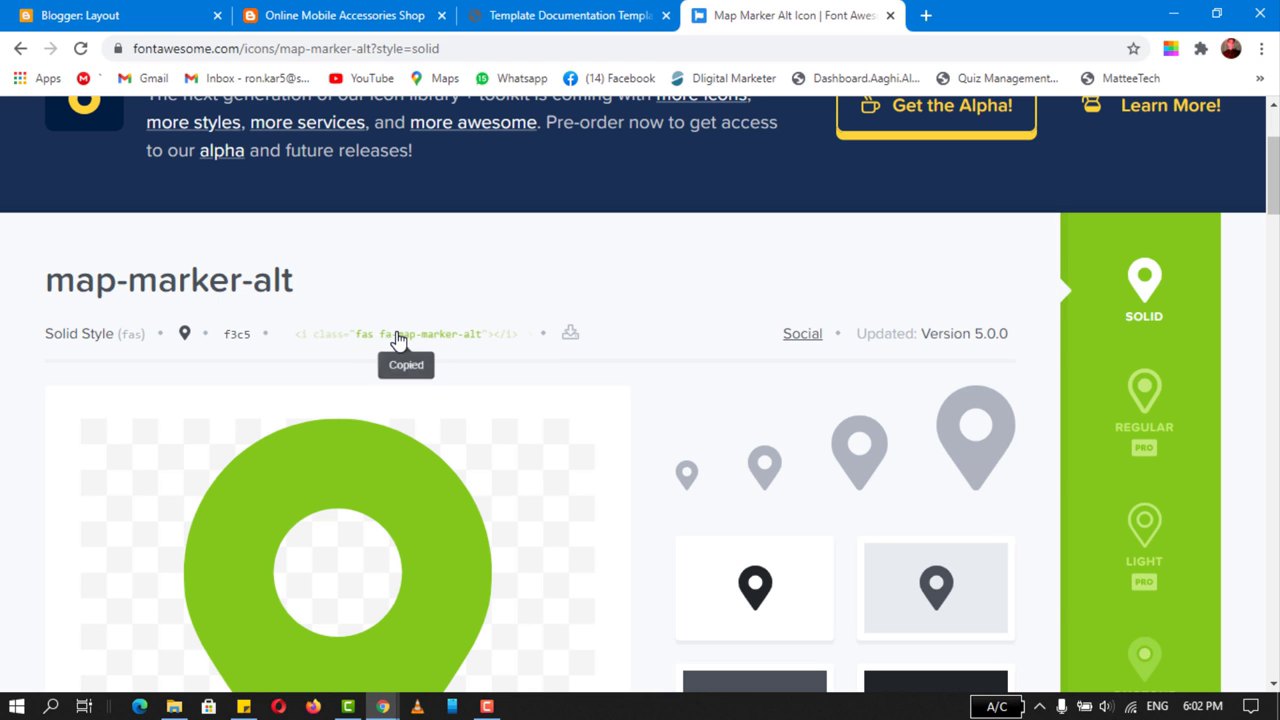
- Paste the copied icon code into the Contact Us widget's content and add two blank lines above it
click(540, 14)
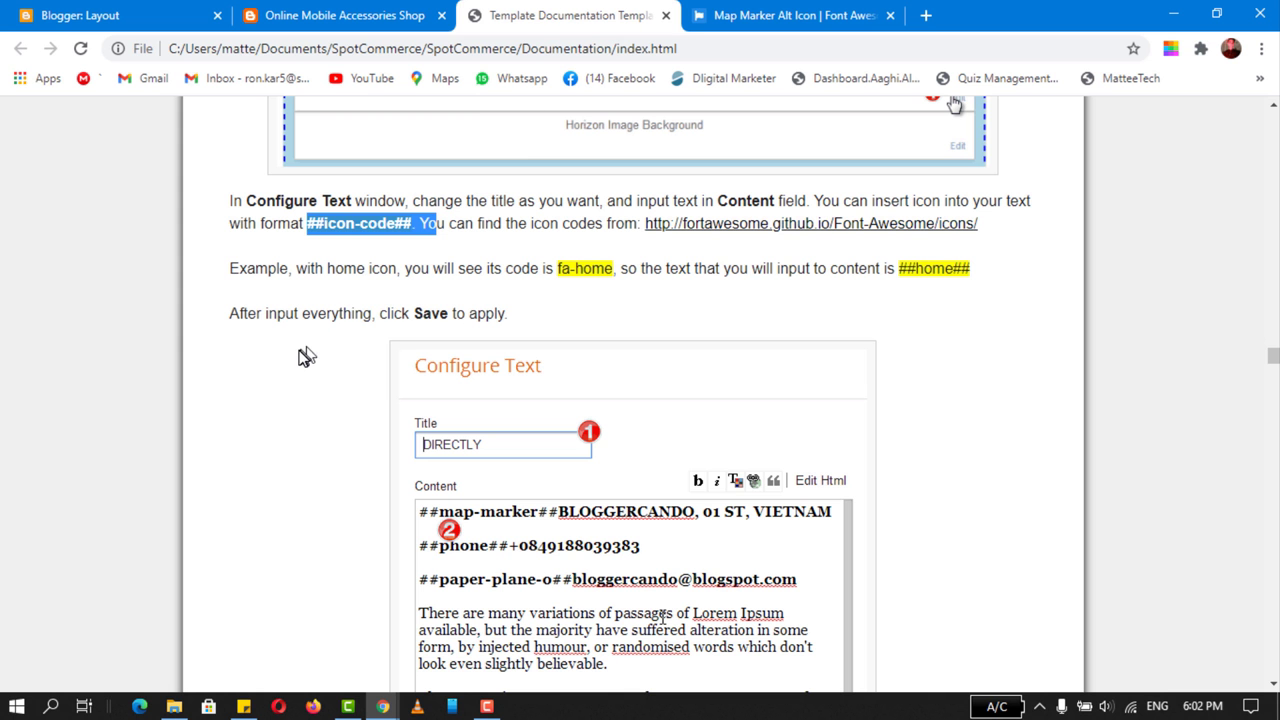
key(alt+Tab)
click(244, 334)
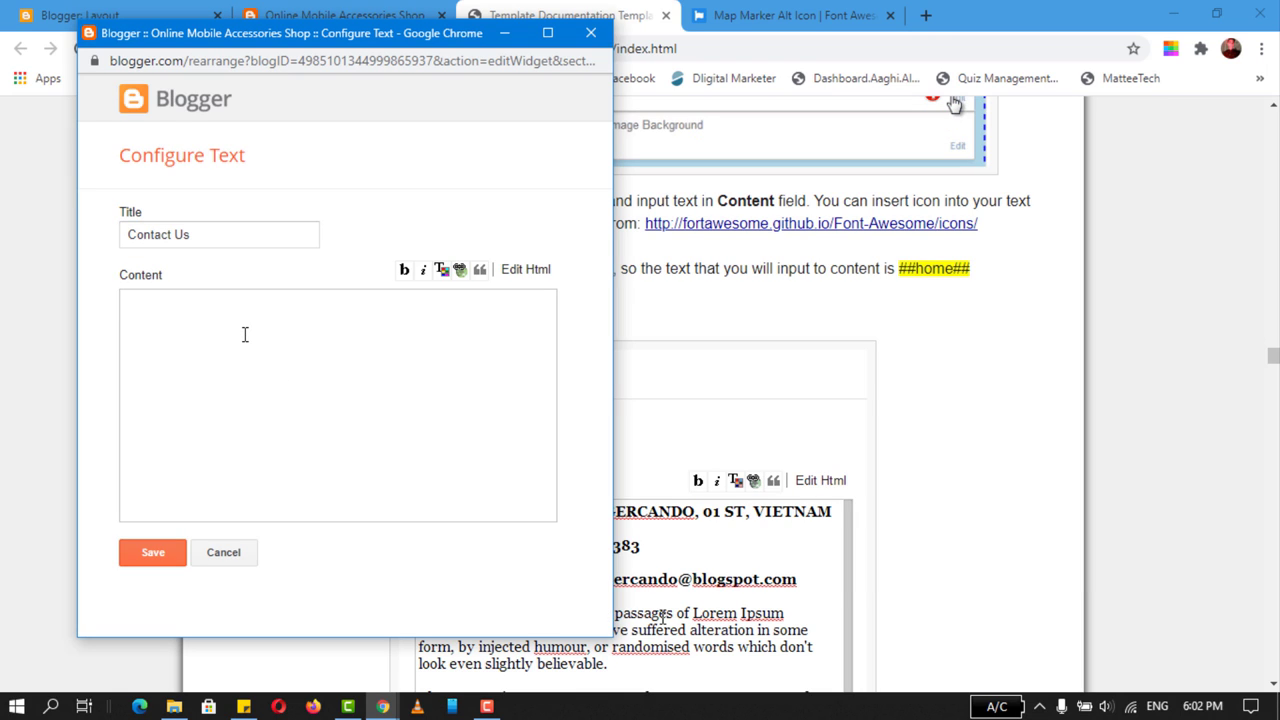
key(ctrl+v)
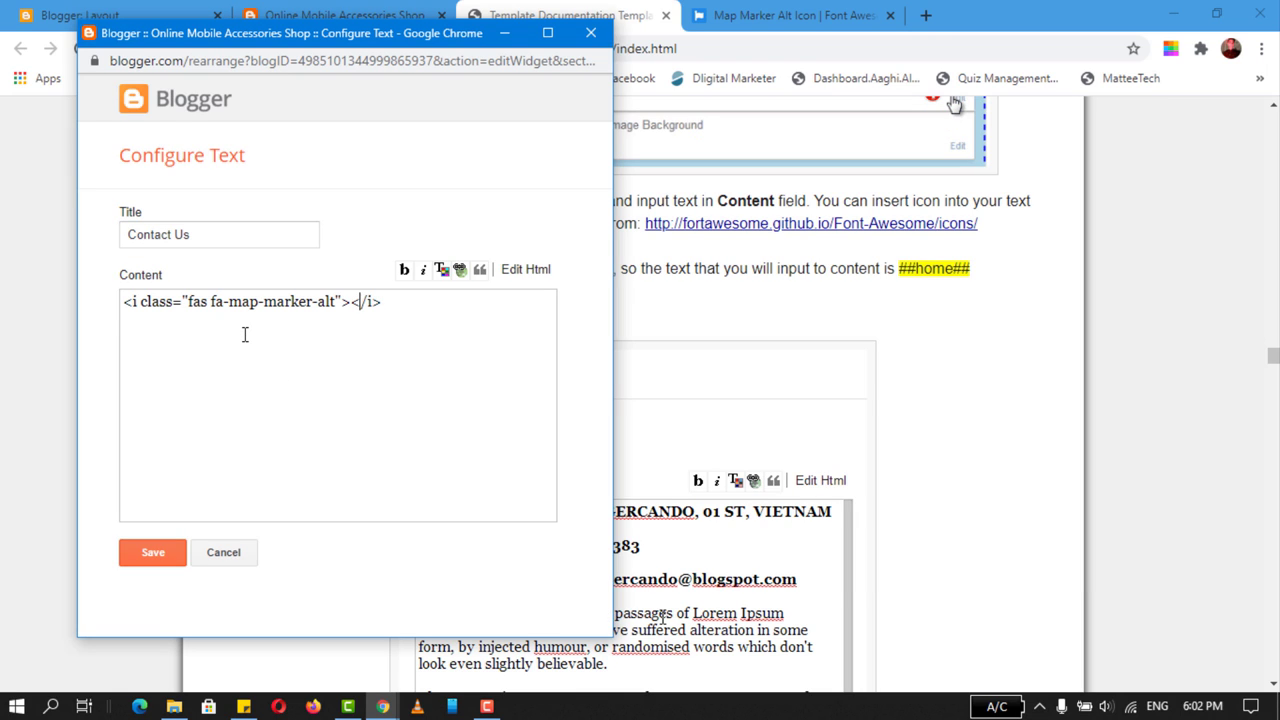
key(Return)
key(Return)
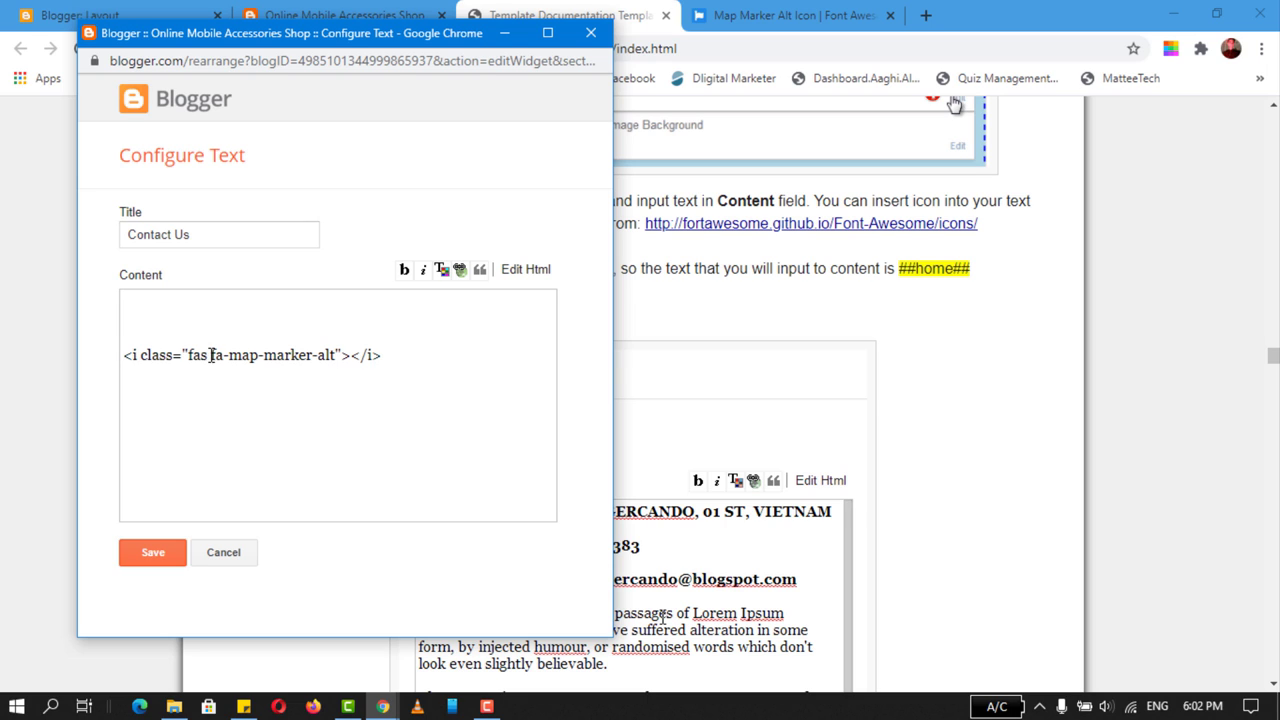
- Copy the icon name from the pasted code and enter ##map-marker-alt## on the first line of the content
triple_click(211, 355)
drag(205, 355, 142, 357)
key(ctrl+z)
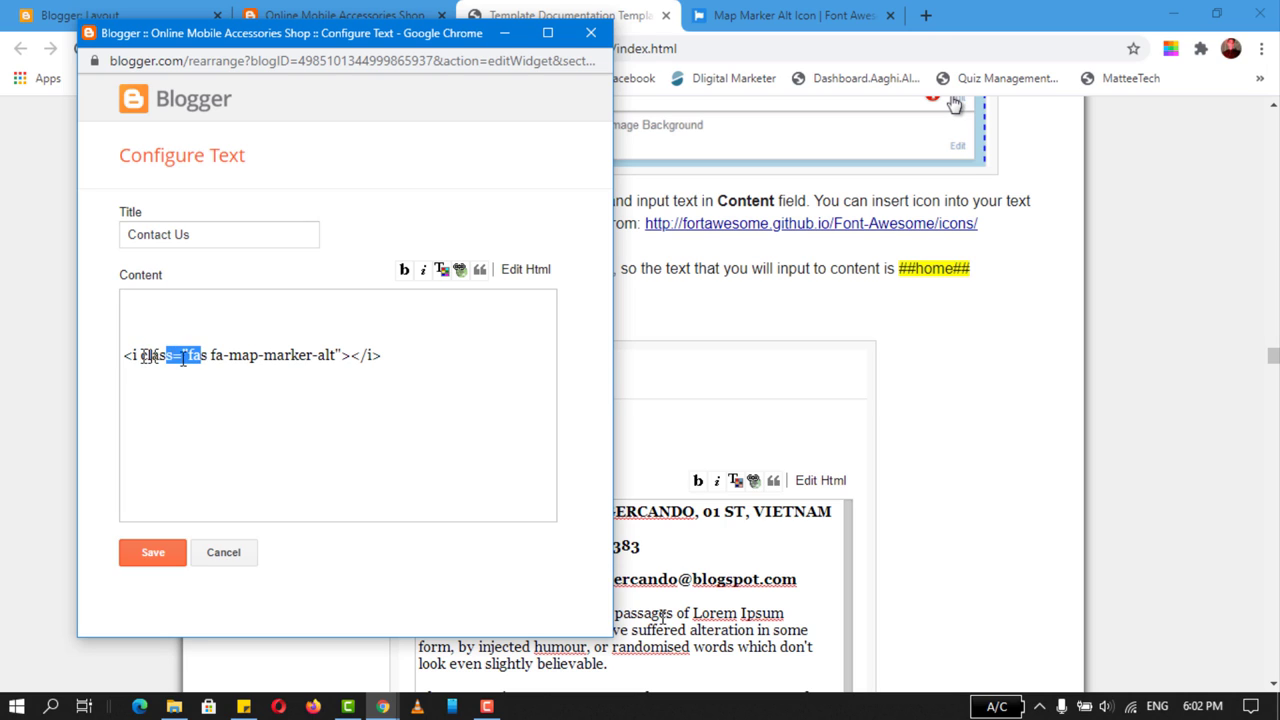
click(193, 357)
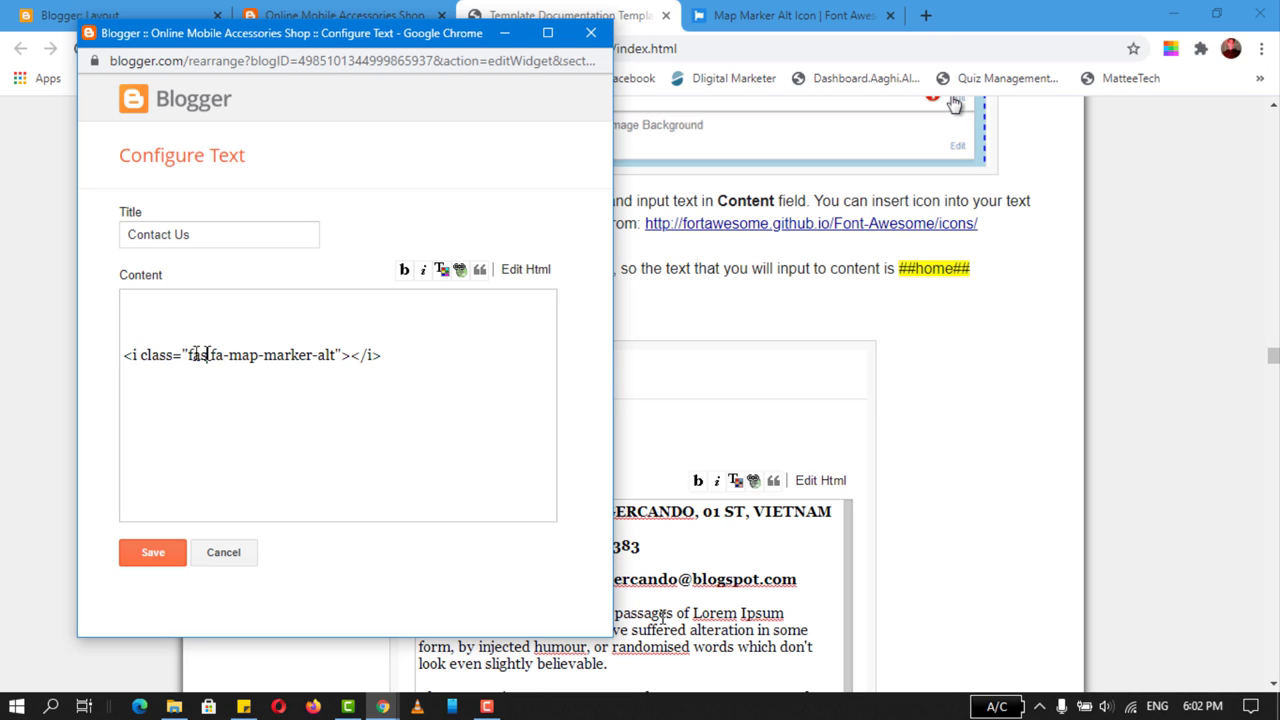
mouse_move(154, 355)
mouse_down()
mouse_move(141, 355)
mouse_move(209, 355)
mouse_up()
key(ctrl+z)
key(ctrl+z)
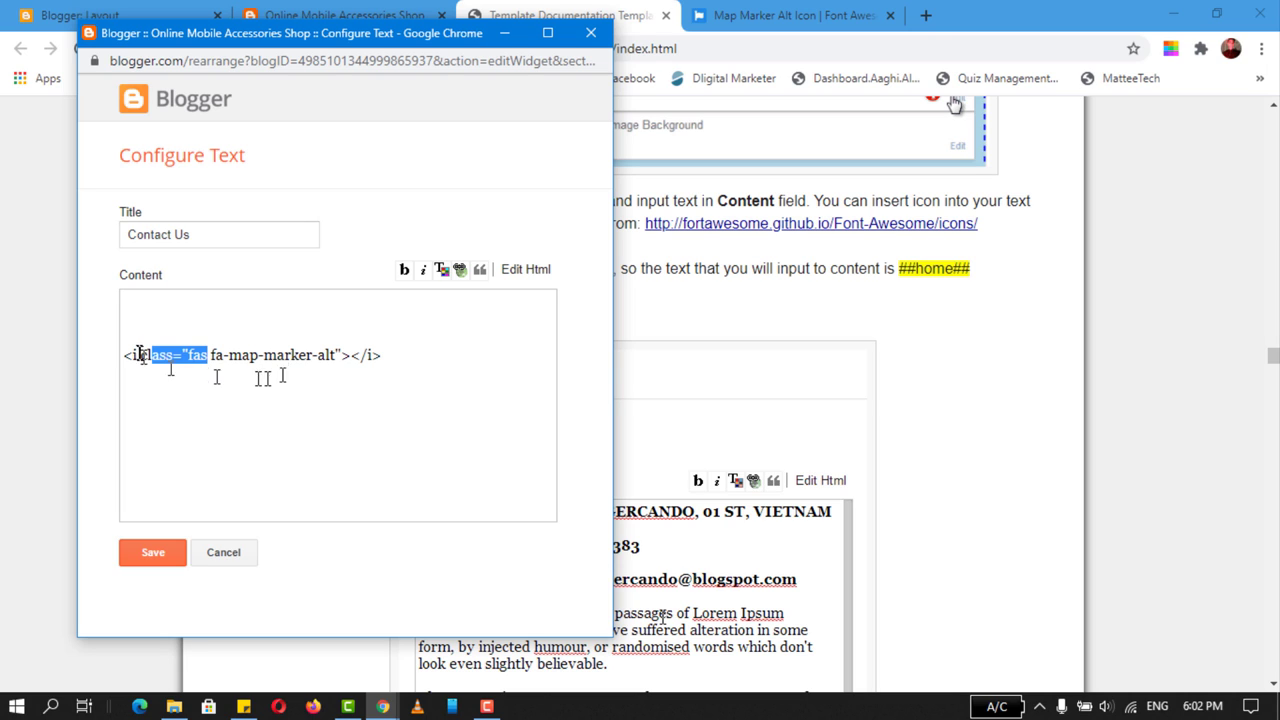
click(228, 355)
drag(229, 355, 330, 363)
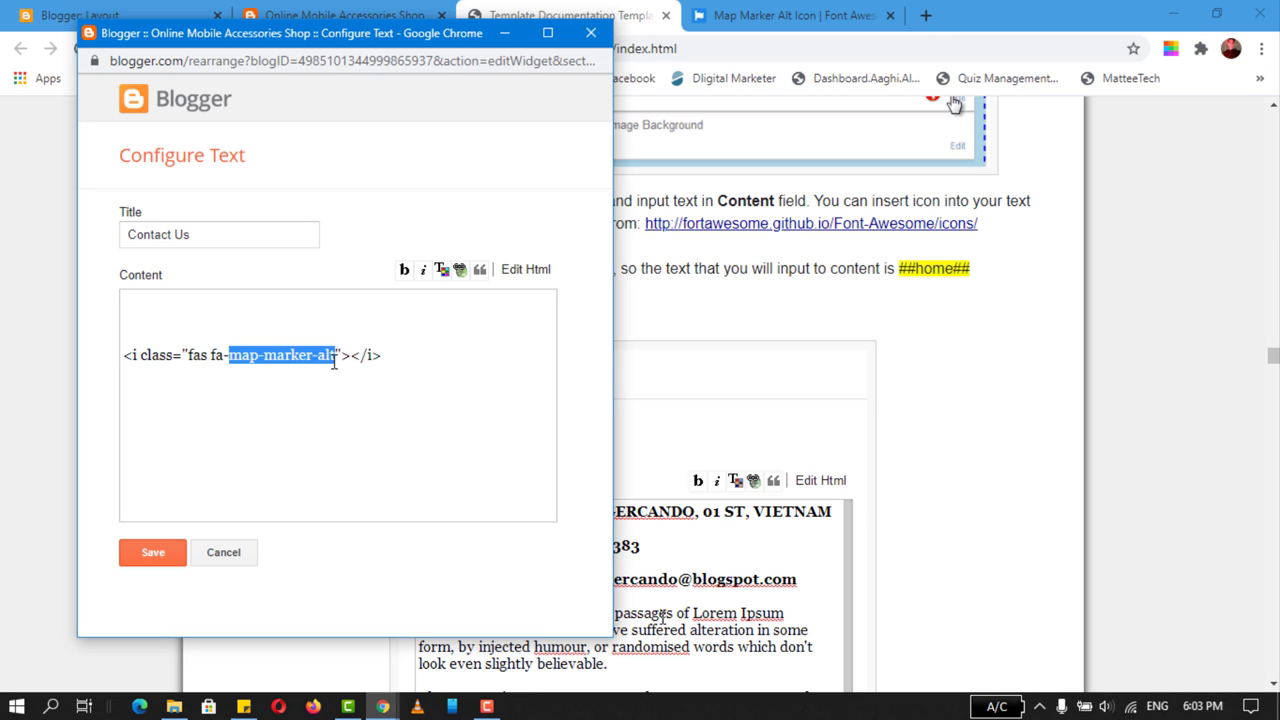
click(184, 307)
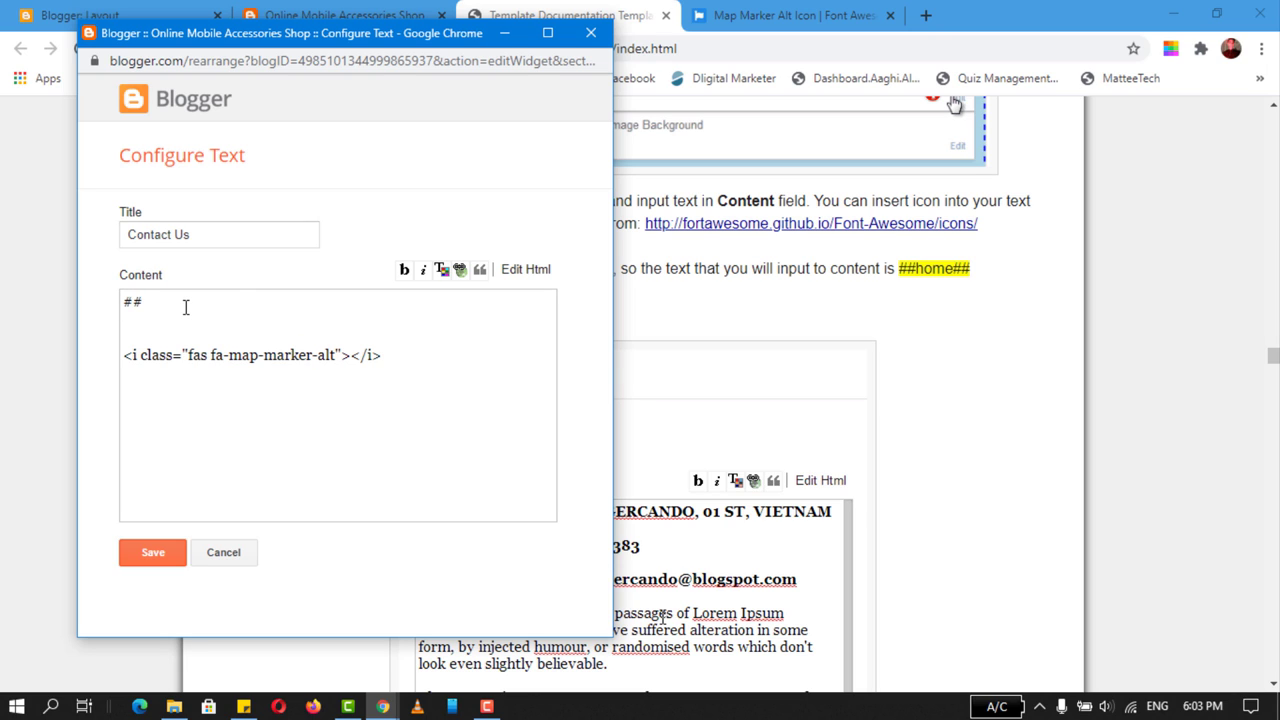
text(##)
key(ctrl+v)
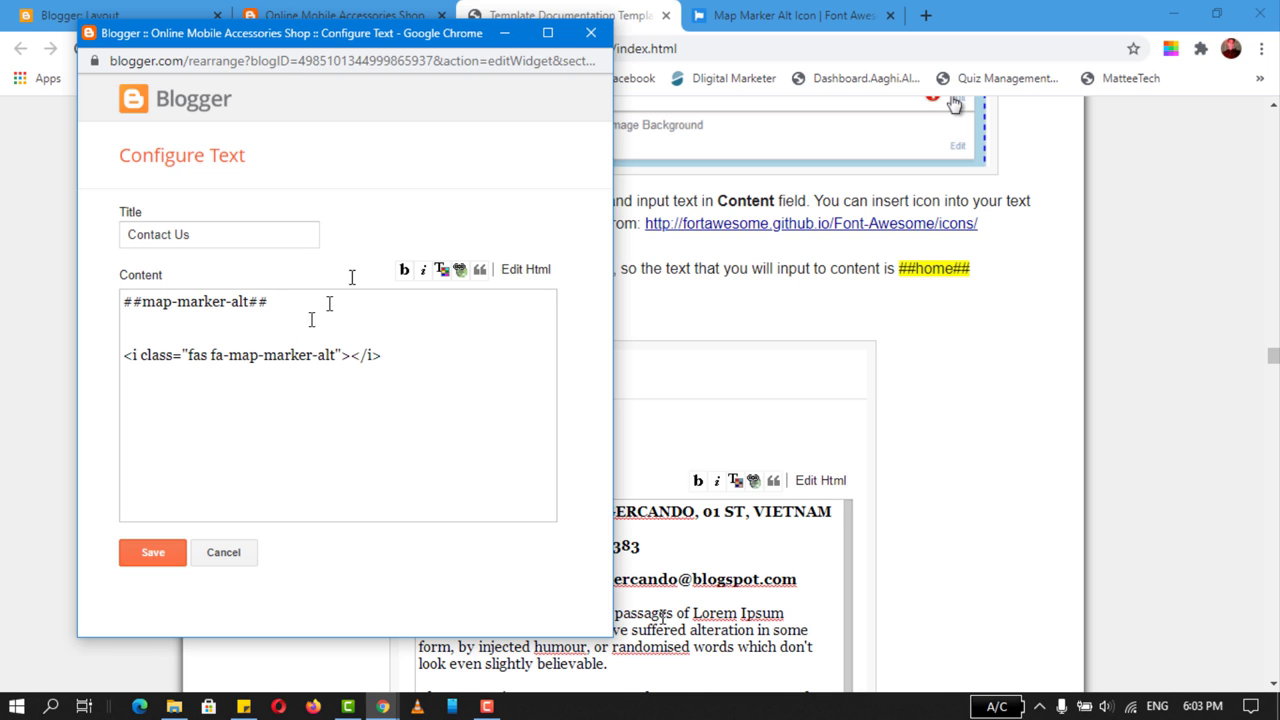
- Move the widget window aside to examine the documentation's sample content, and bring it back into view
drag(455, 35, 222, 197)
scroll(634, 480, down, 2)
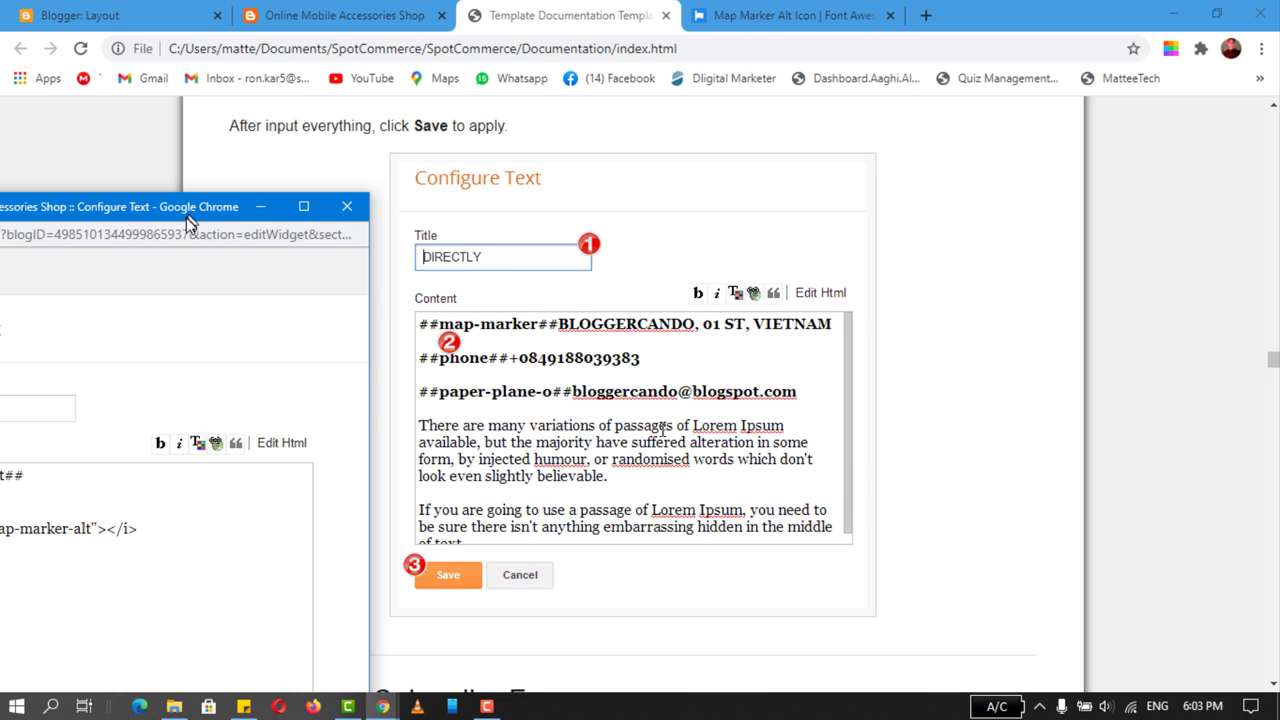
drag(186, 217, 317, 63)
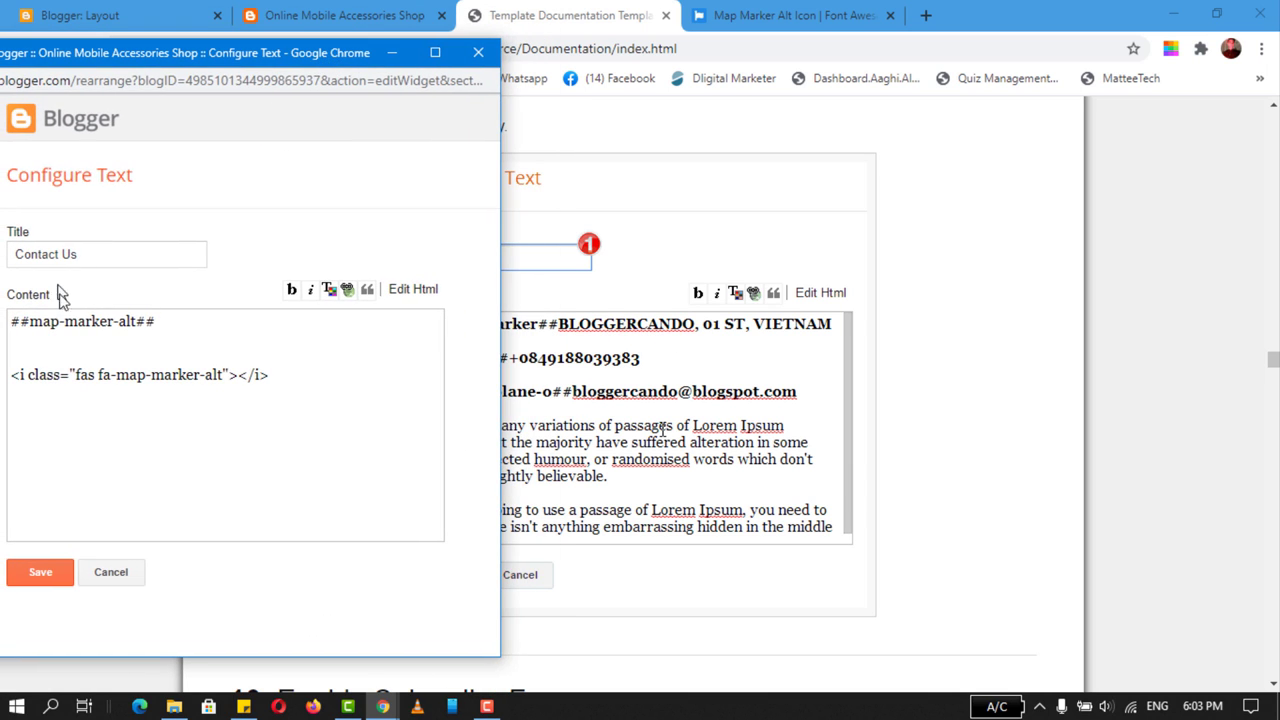
- Add the sample address after ##map-marker-alt## in the Contact Us content, remove the leftover icon HTML code, and save the widget
click(198, 327)
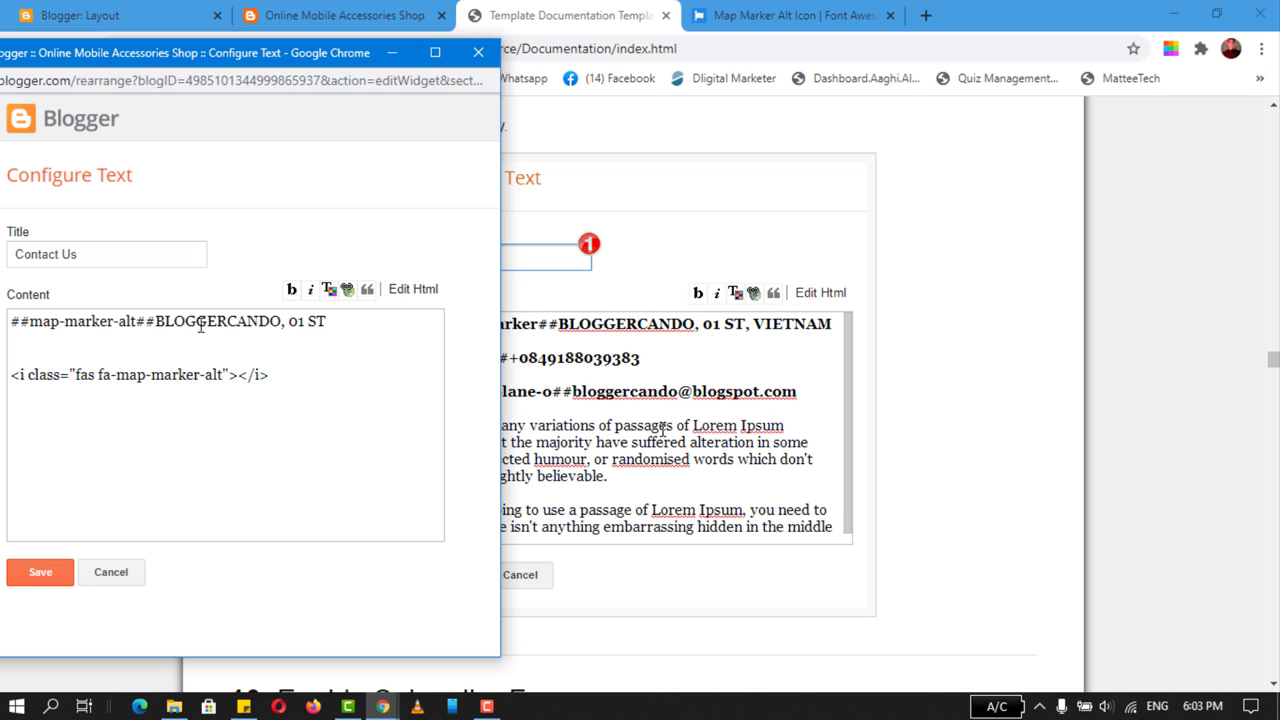
text(nam)
key(shift+Down)
key(shift+Down)
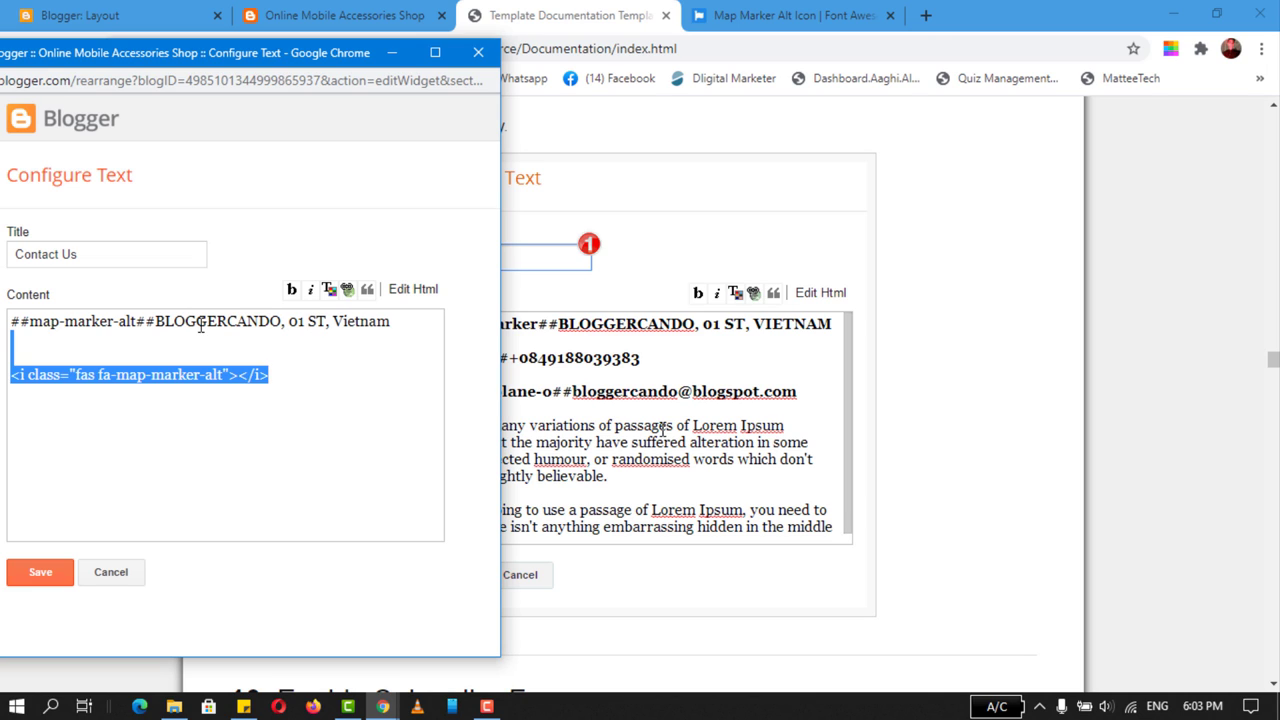
key(BackSpace)
click(42, 572)
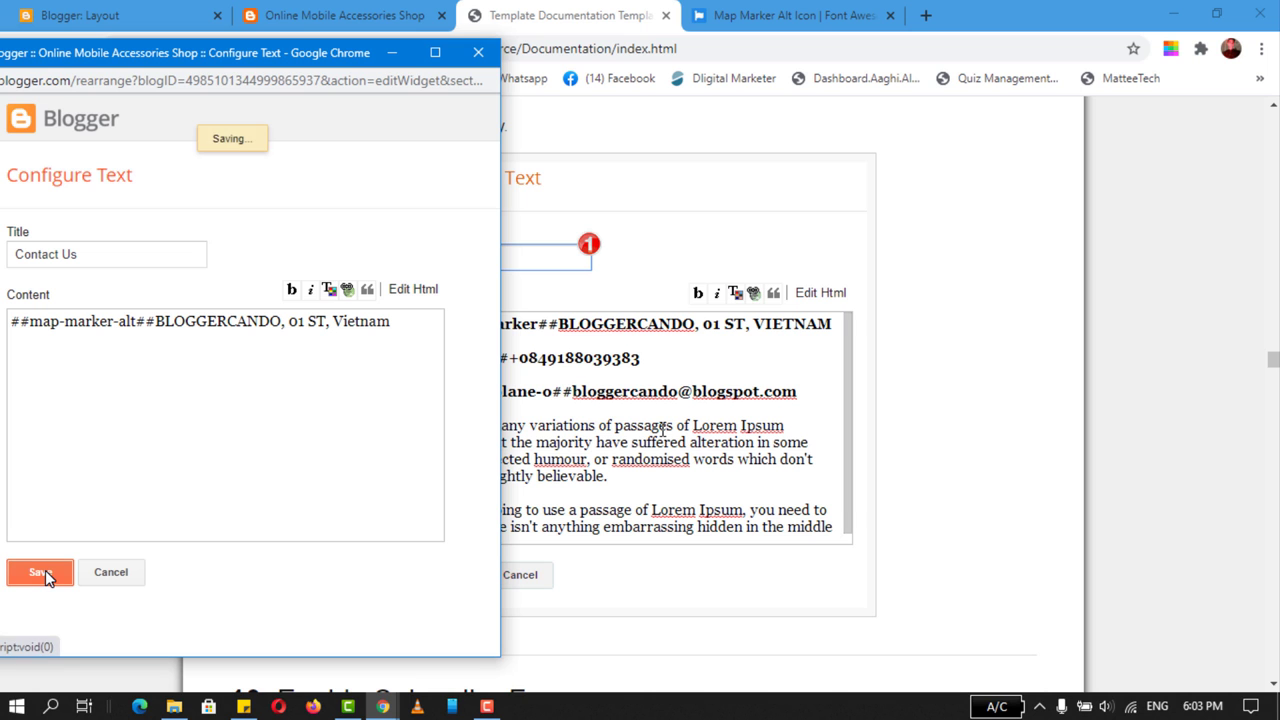
- Reload the shop page and check how the Contact Us section appears in the footer
click(335, 16)
key(F5)
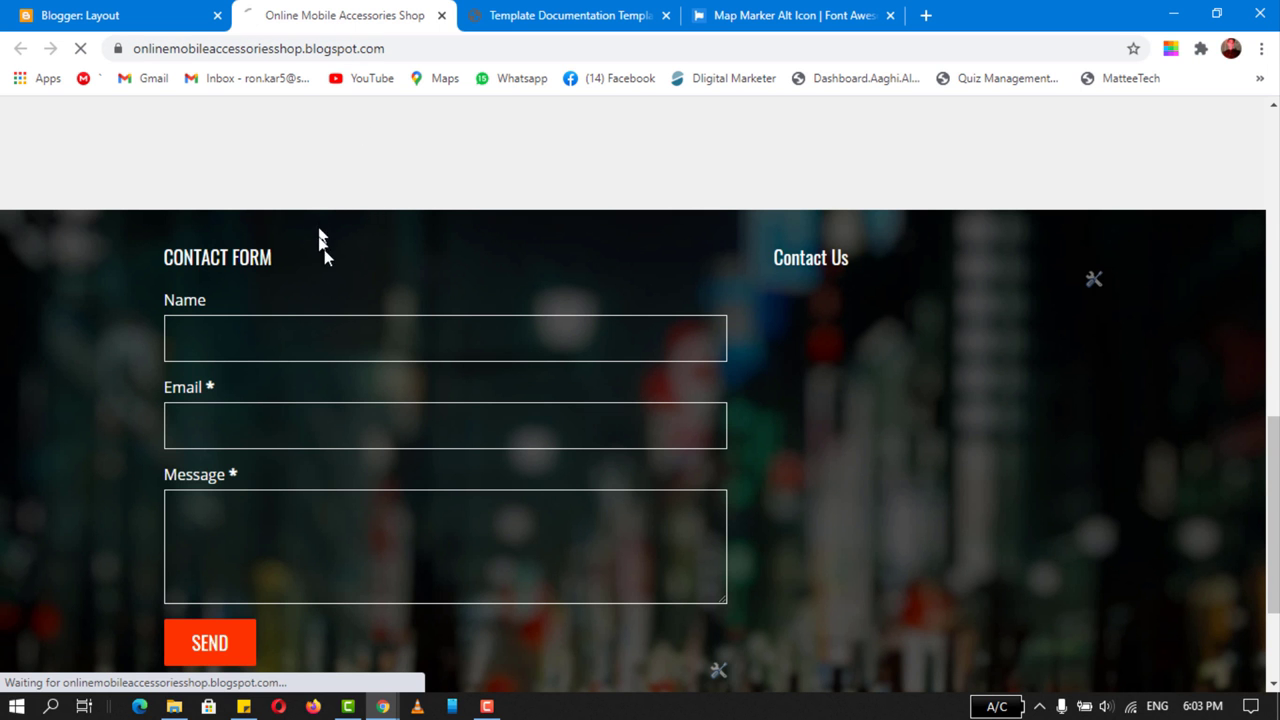
scroll(370, 298, down, 2)
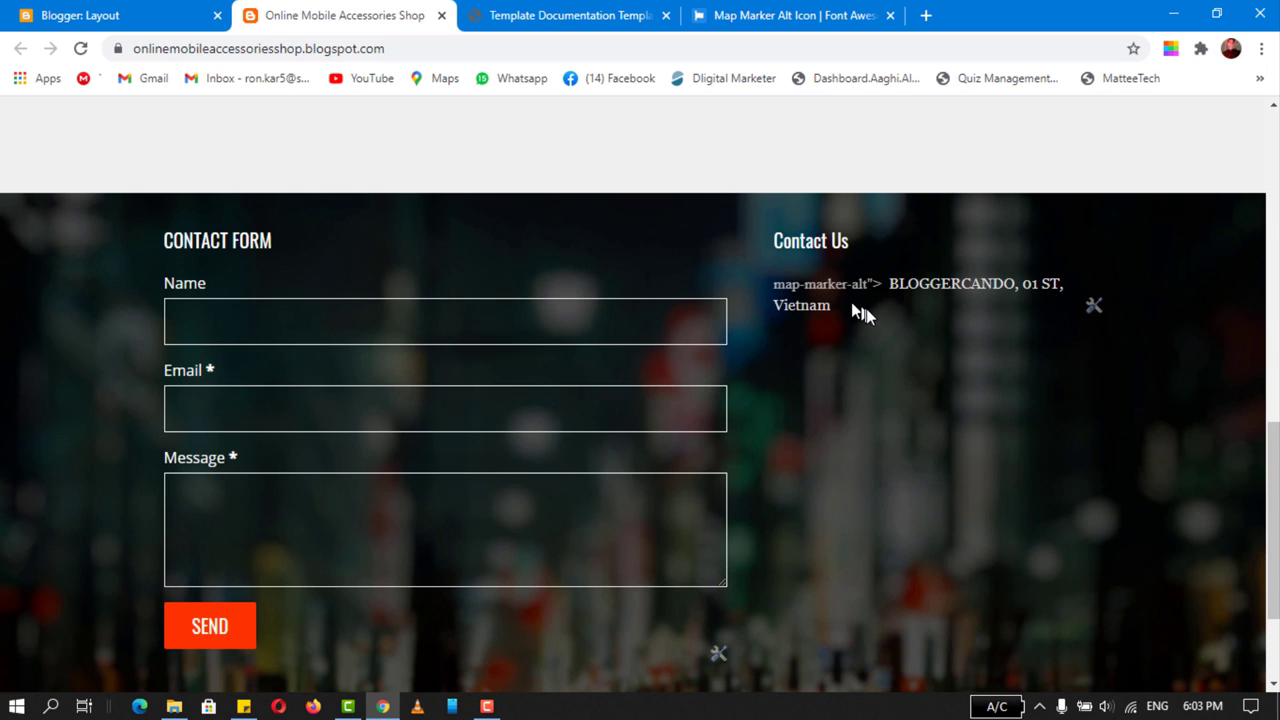
- Reopen the Contact Us widget, shorten the icon code to ##map-marker##, and save it
click(1092, 307)
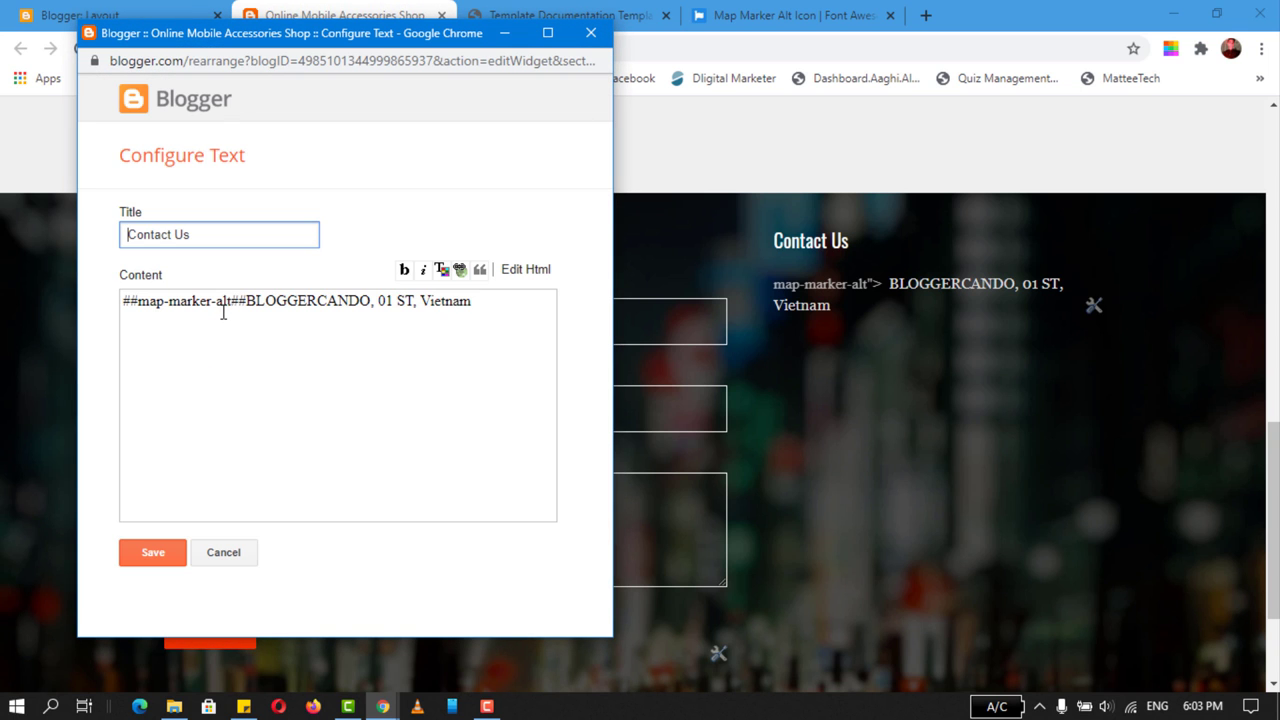
click(227, 301)
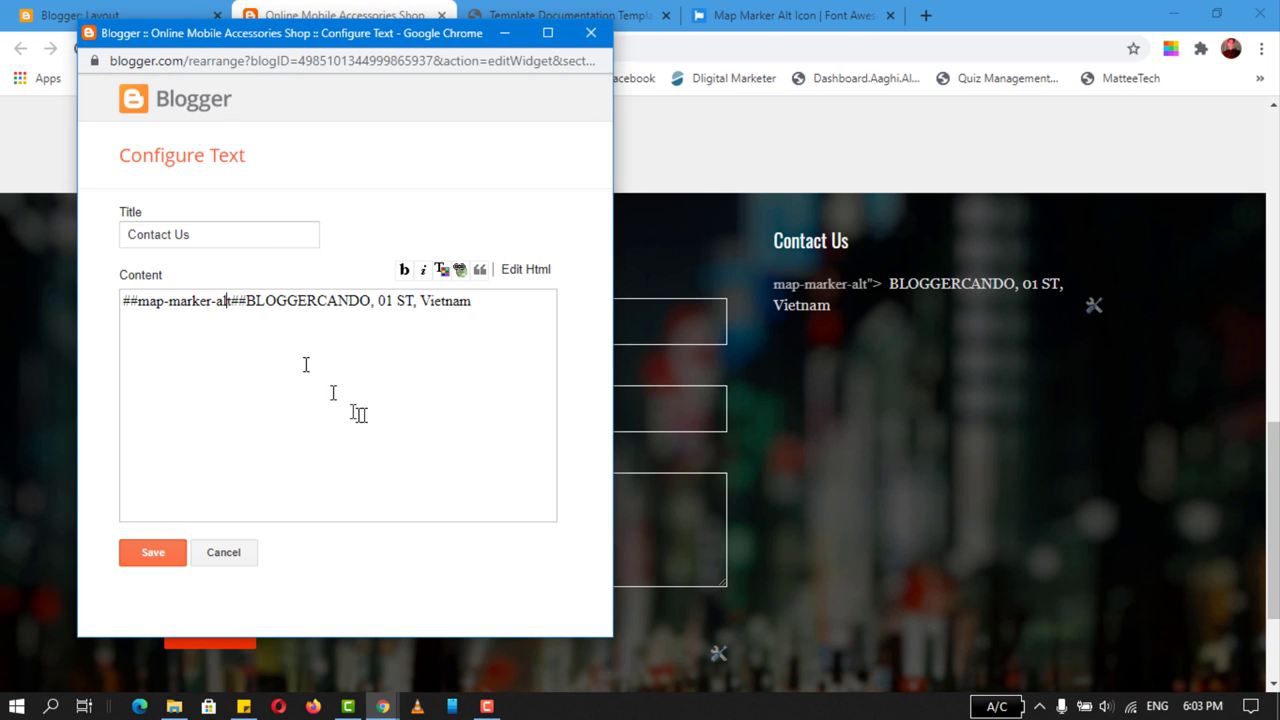
key(BackSpace)
key(BackSpace)
key(BackSpace)
key(BackSpace)
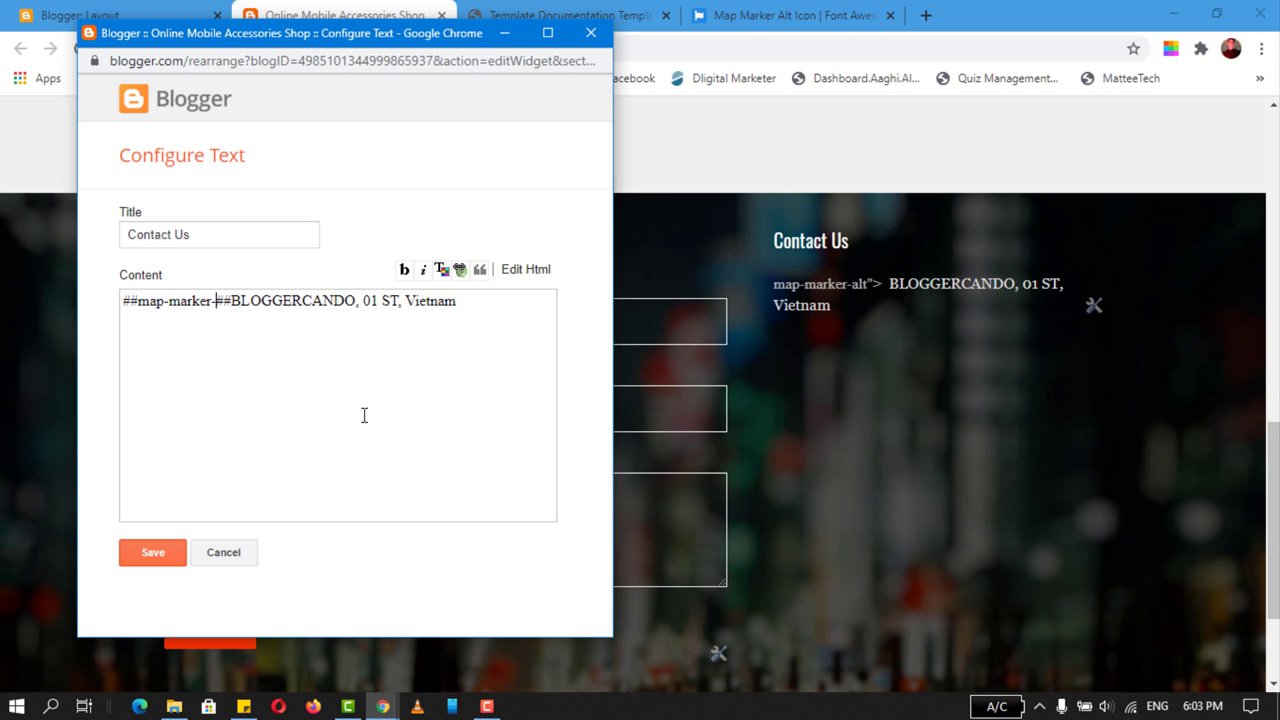
click(157, 548)
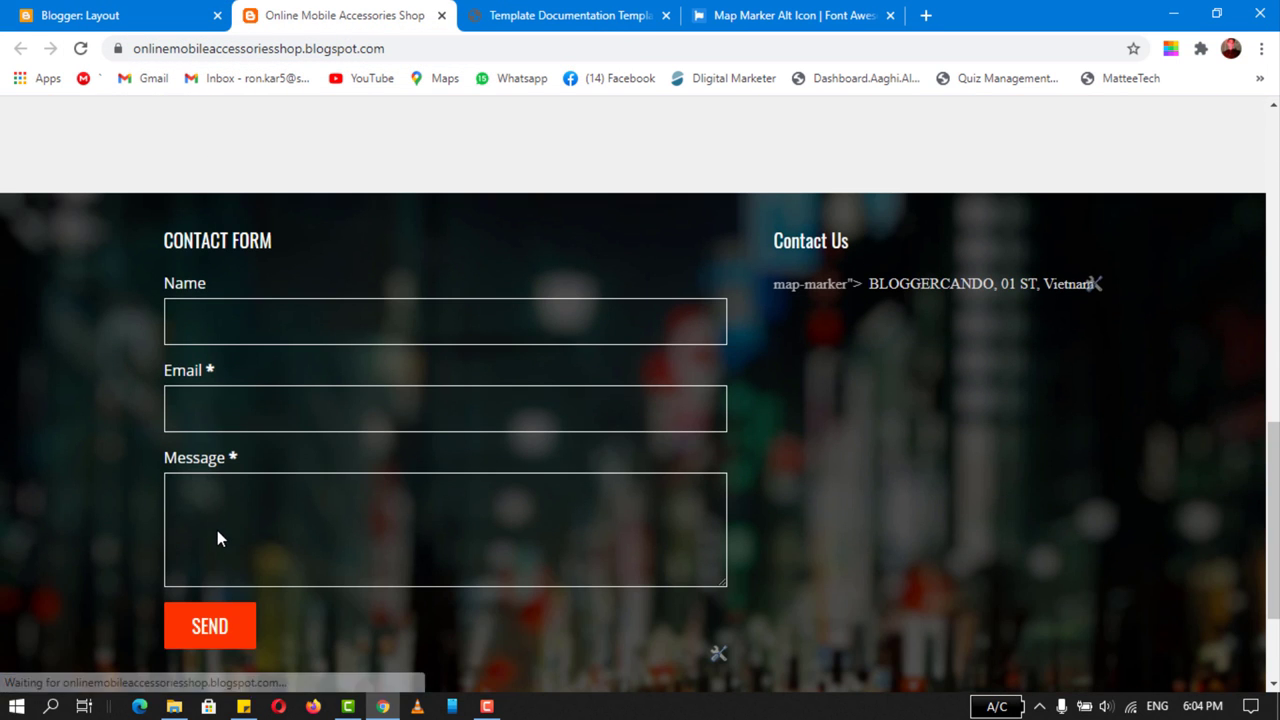
- Open the Contact Us content as HTML and delete the styled spans with their text, keeping the empty div tags
click(1095, 285)
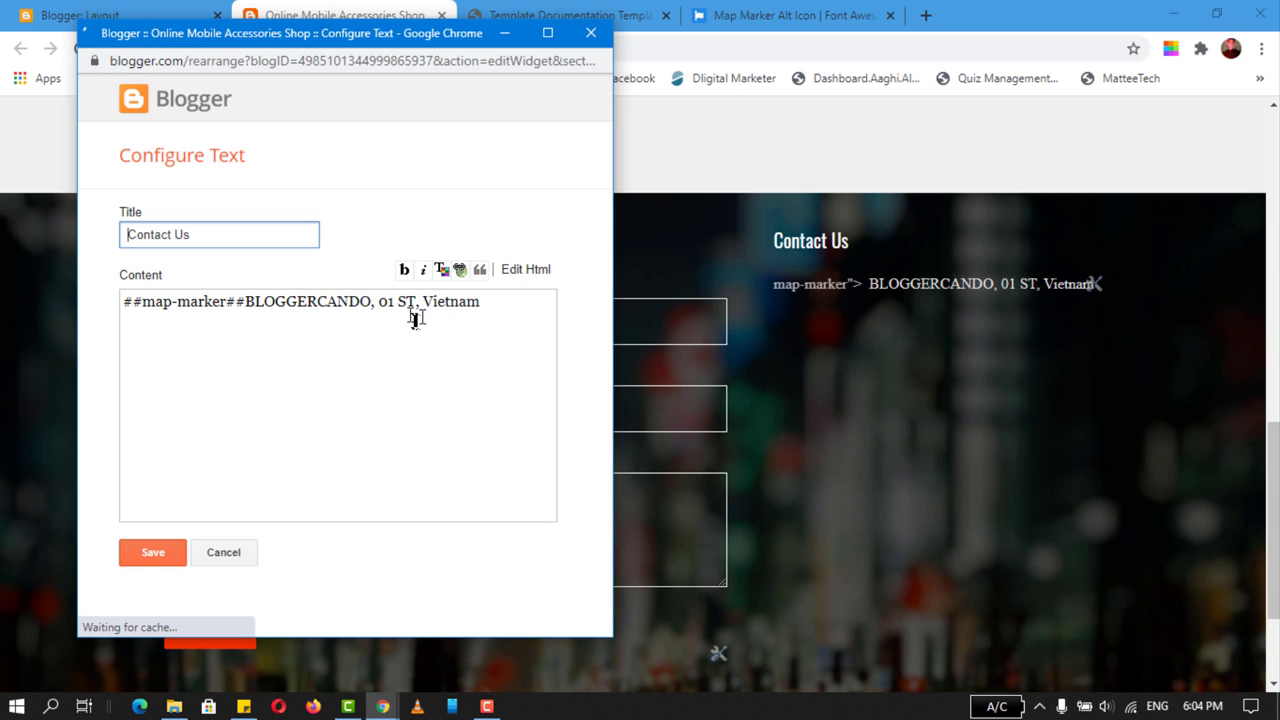
click(518, 270)
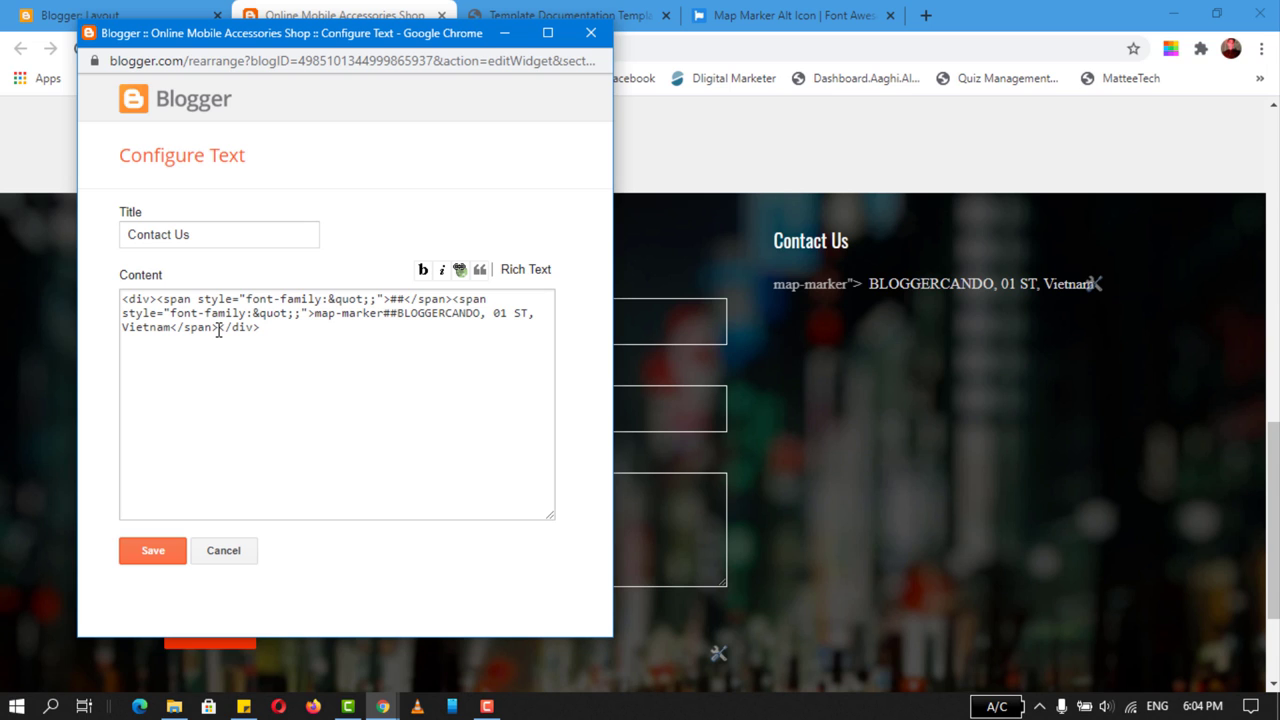
drag(218, 330, 157, 298)
key(BackSpace)
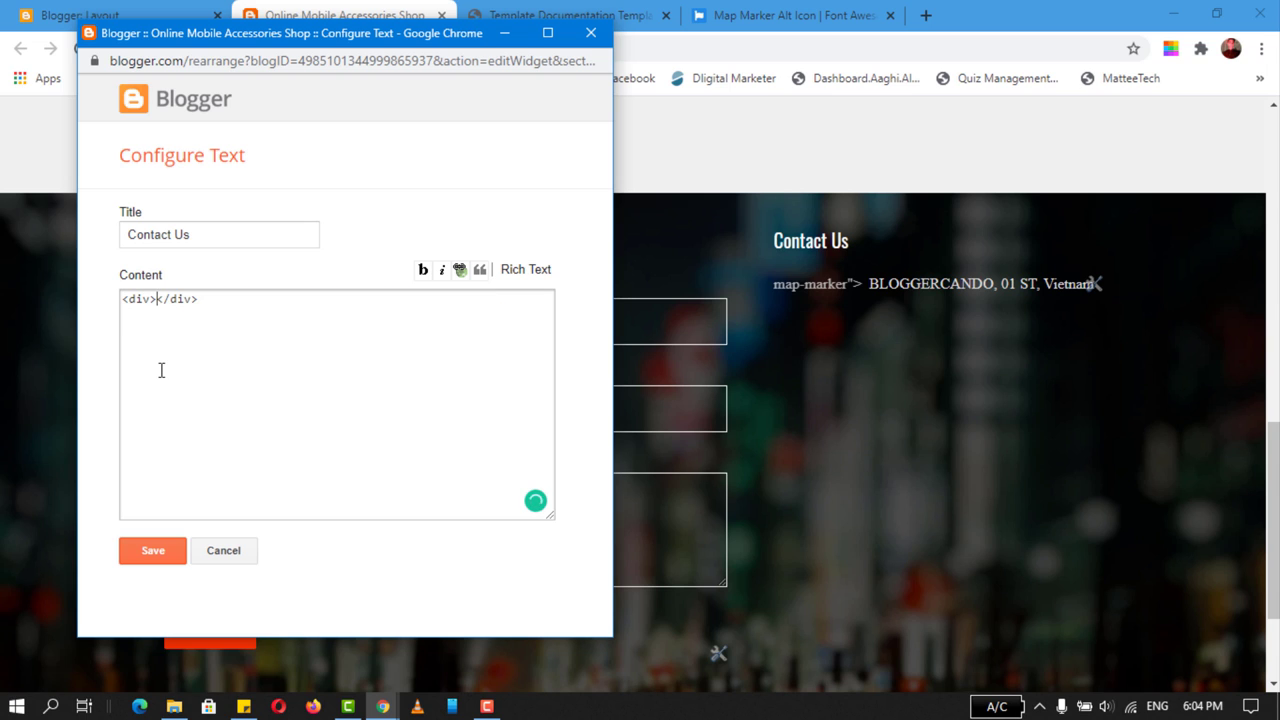
- Enter ##map-marker inside the div and BLOGGERCANDO after it, and save the Contact Us widget
text(##)
text(ma[p)
key(ctrl+z)
key(ctrl+z)
key(ctrl+y)
key(ctrl+y)
key(BackSpace)
key(BackSpace)
text(p-marker)
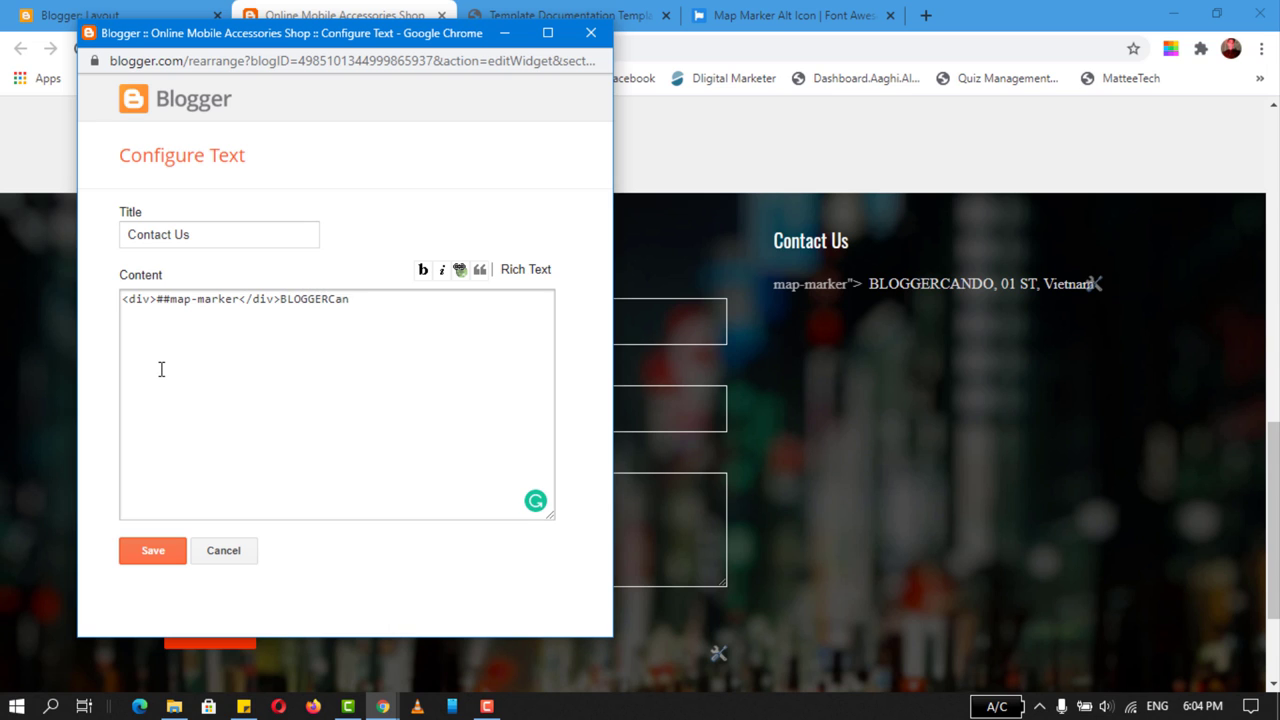
text(O)
click(152, 552)
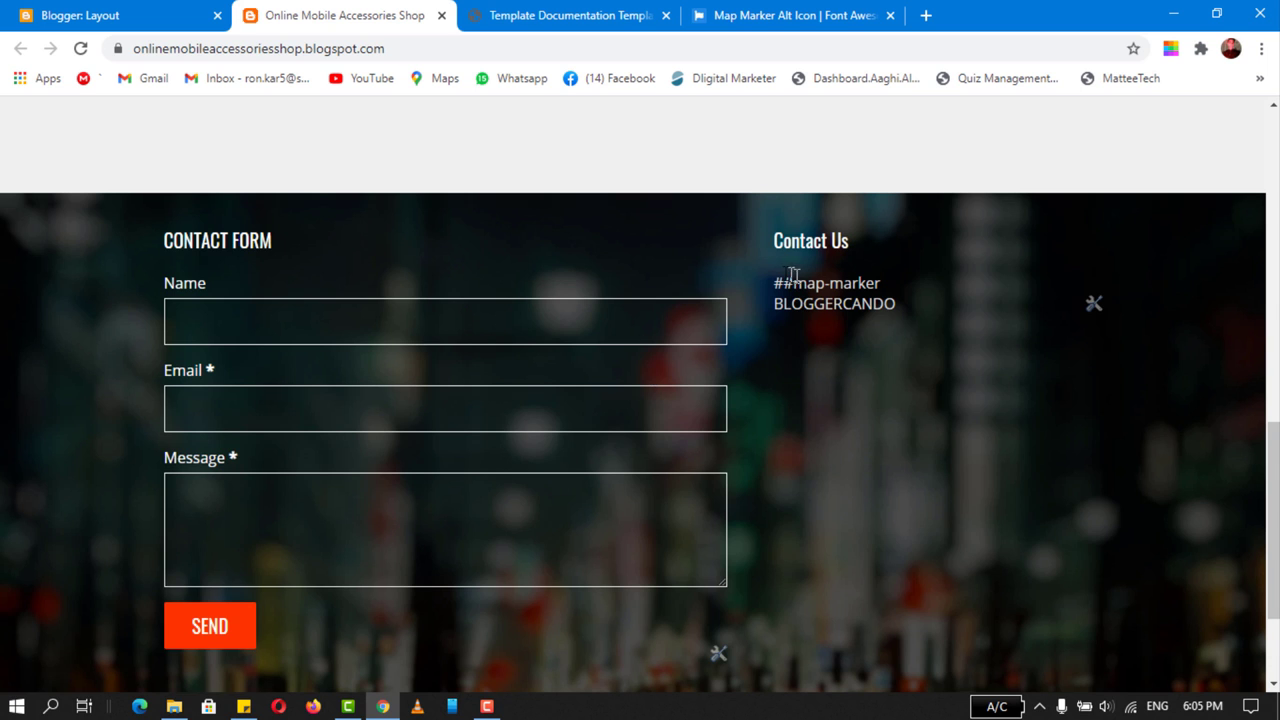
- Reopen the Contact Us widget, complete the icon code as ##map-marker##, and save it
click(1094, 303)
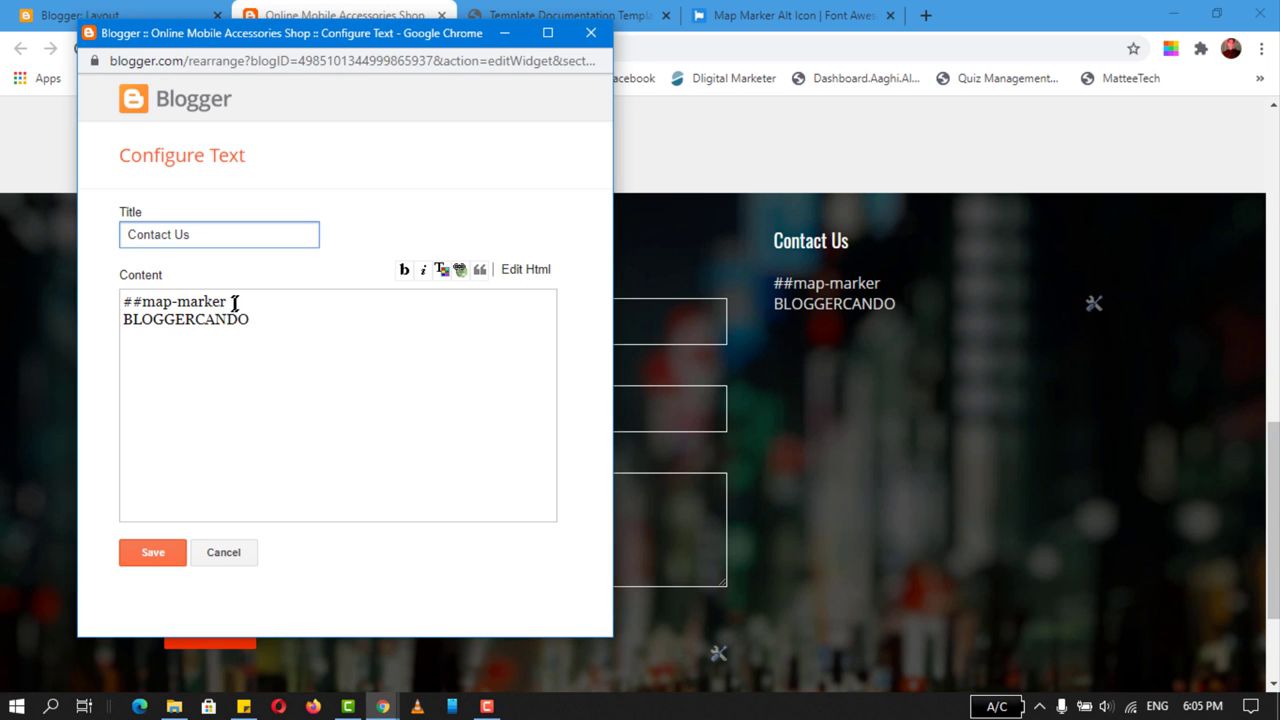
click(240, 303)
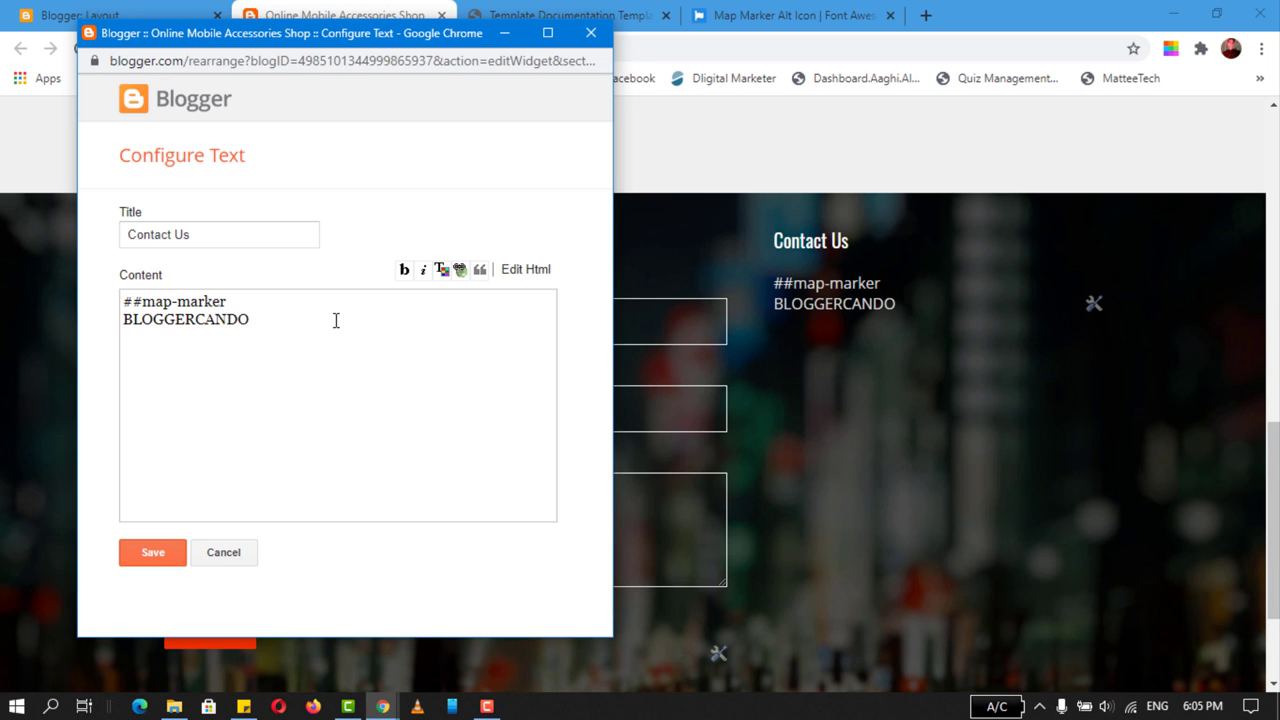
click(157, 551)
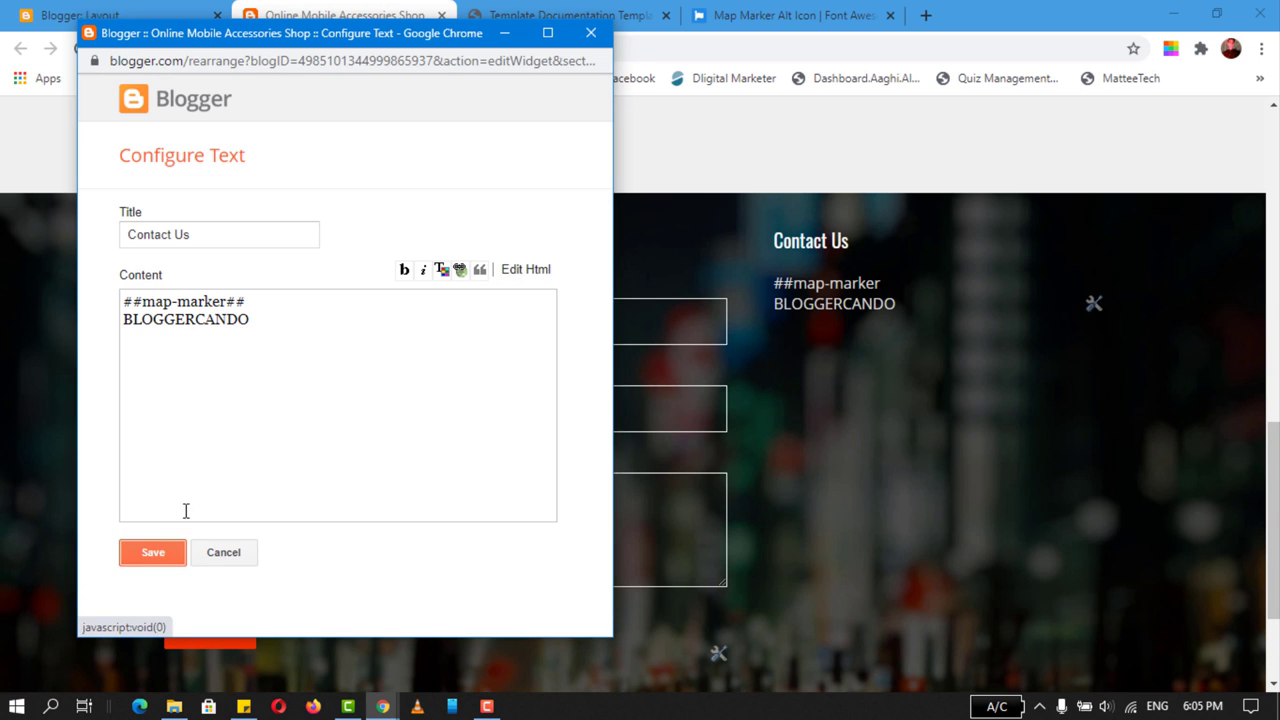
click(151, 564)
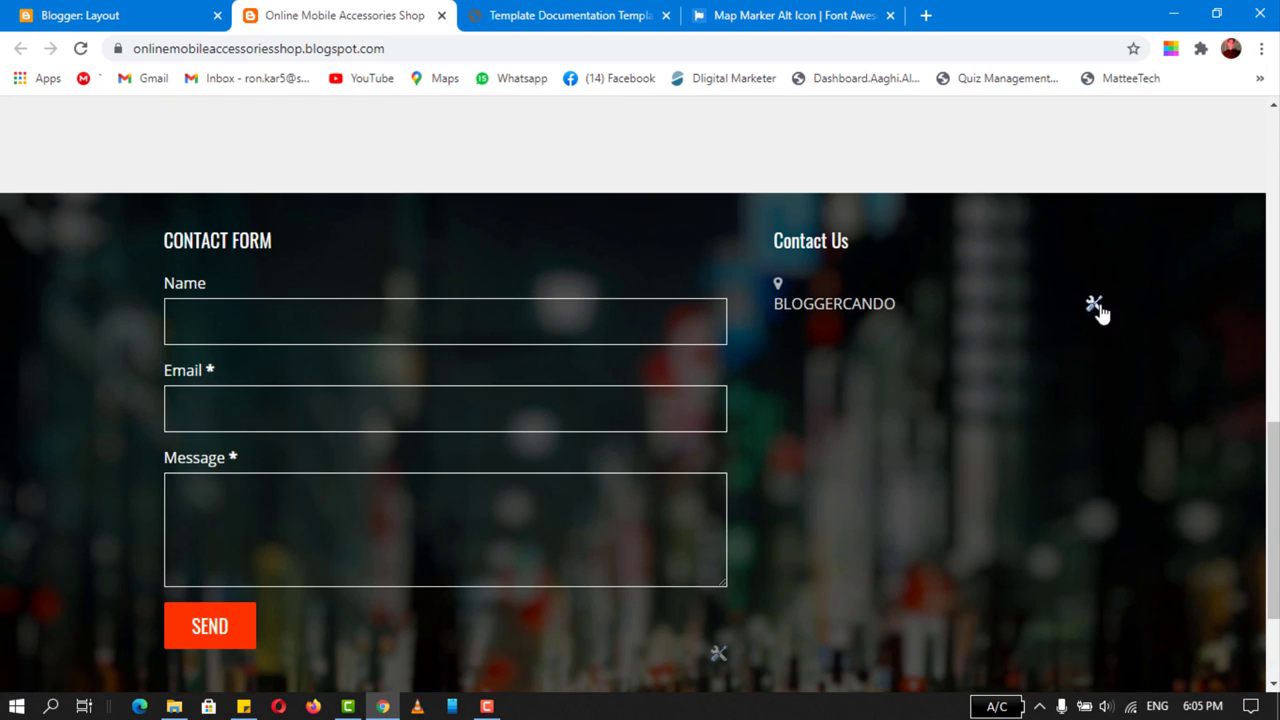
- Reopen the Contact Us widget, join BLOGGERCANDO directly to ##map-marker## on one line, check the HTML, and save
drag(776, 303, 872, 305)
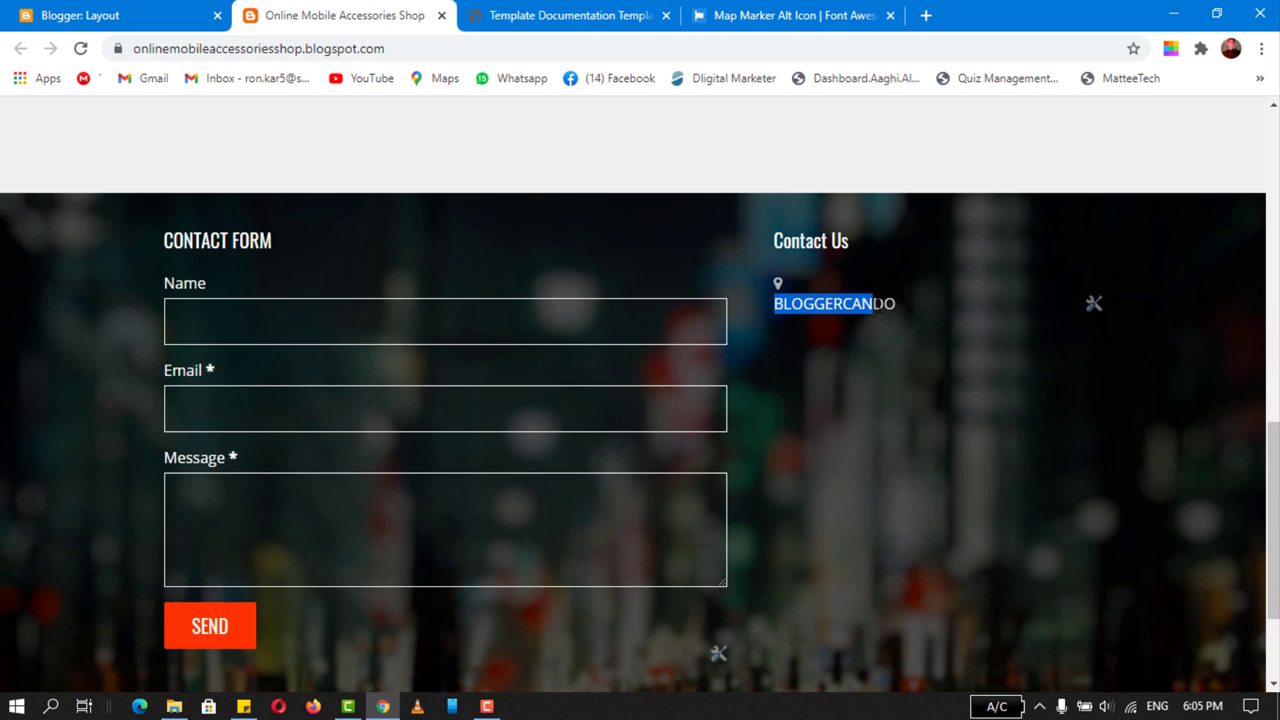
click(1093, 306)
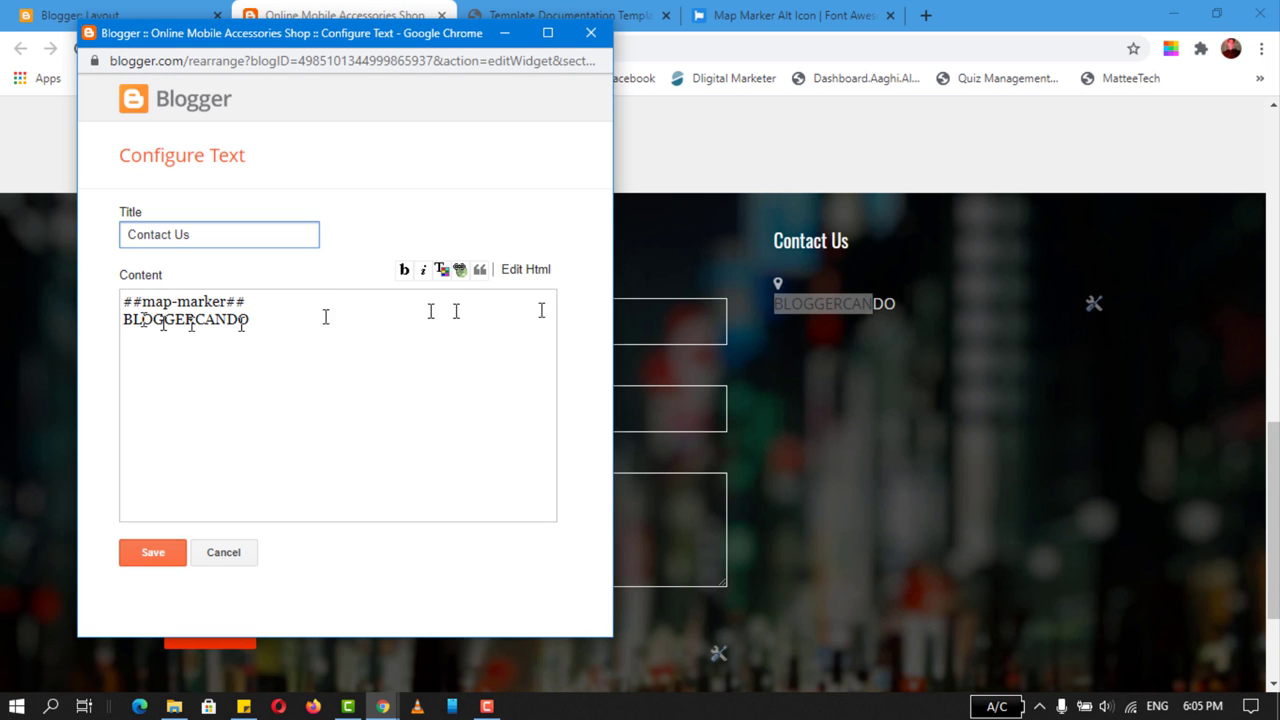
click(526, 269)
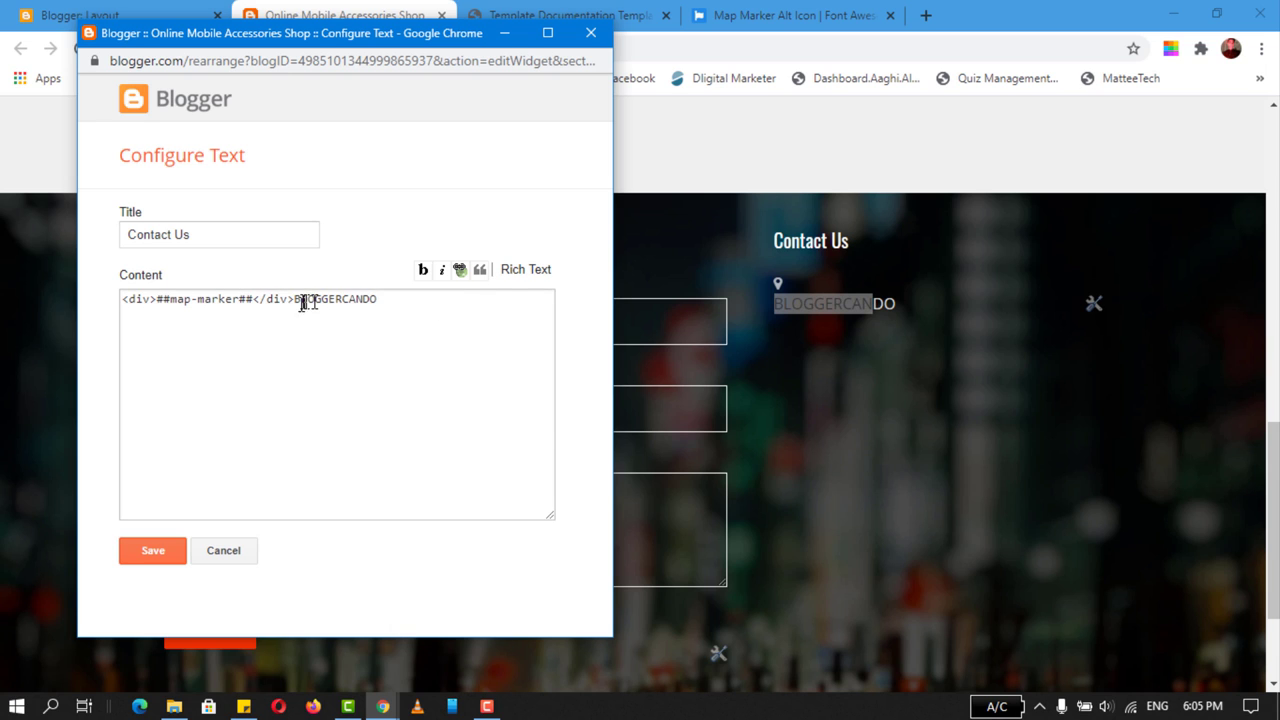
click(526, 269)
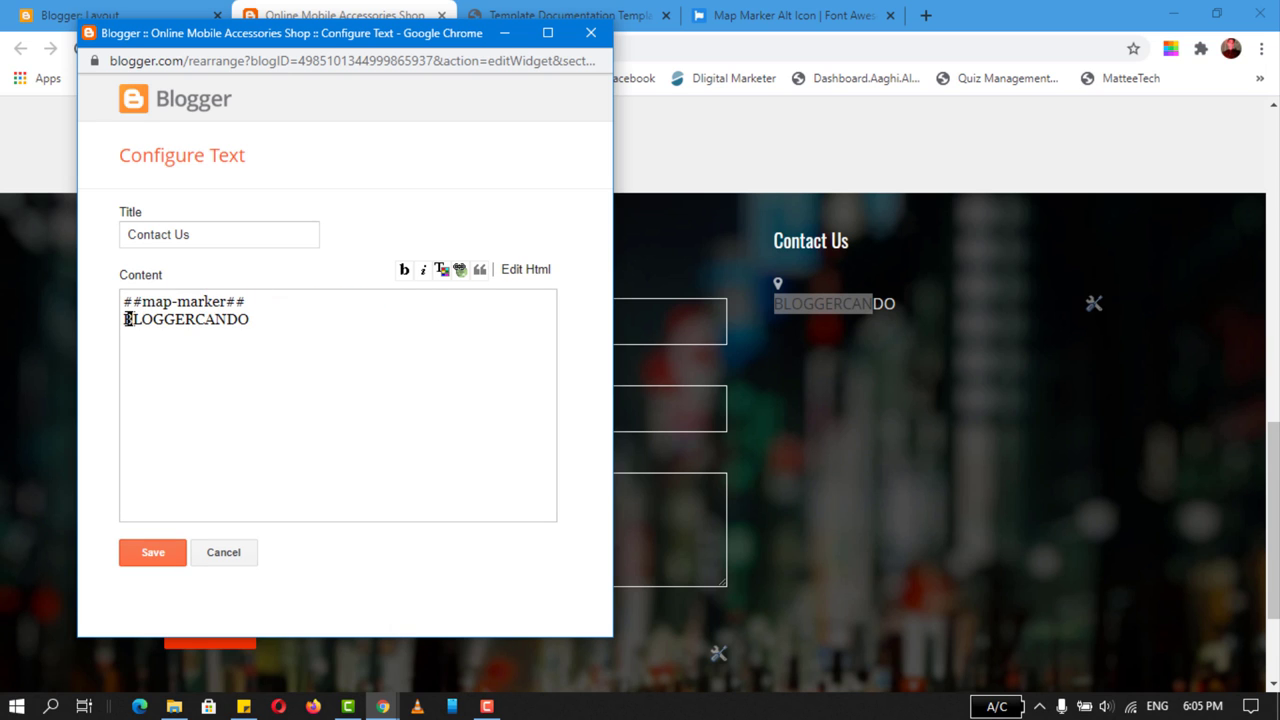
key(BackSpace)
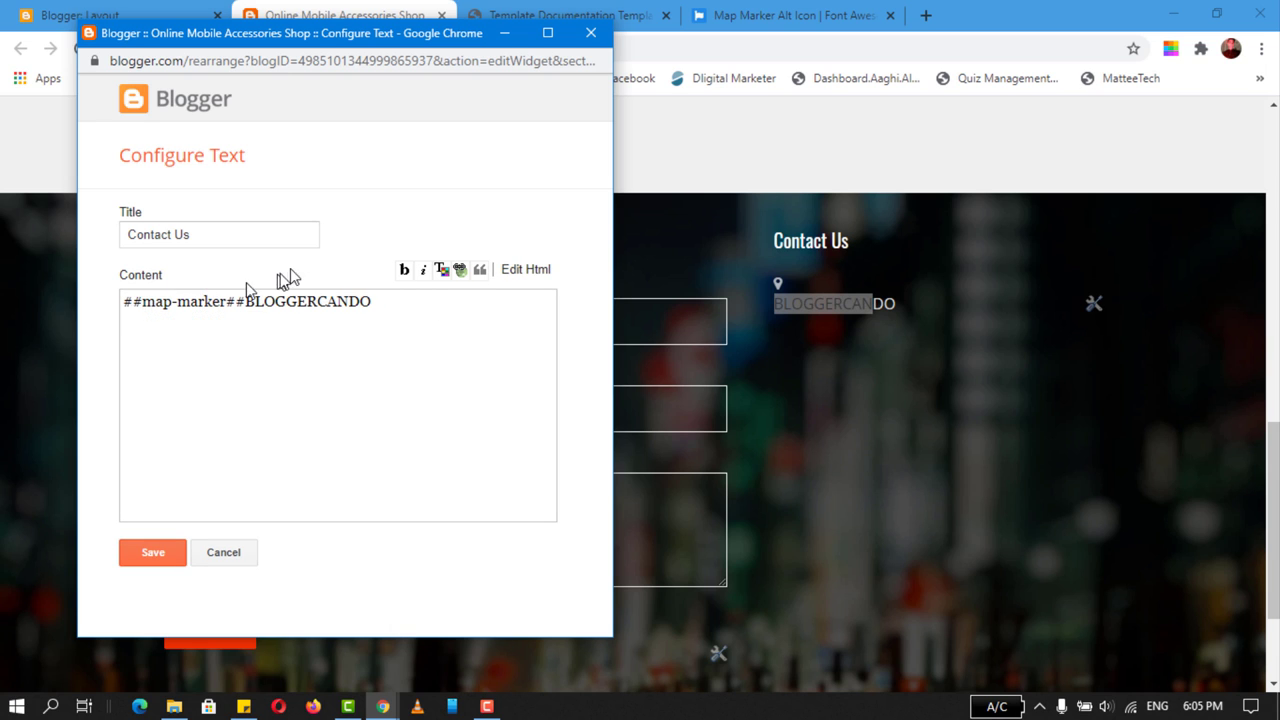
click(540, 269)
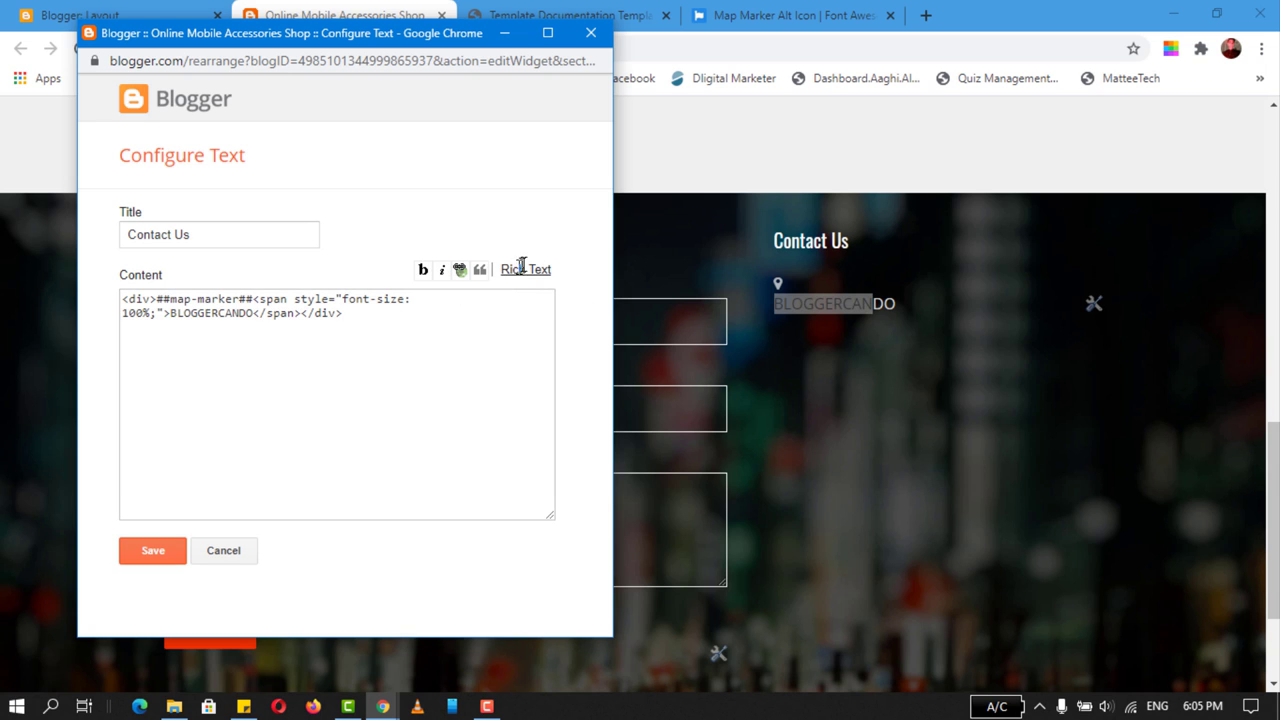
click(522, 267)
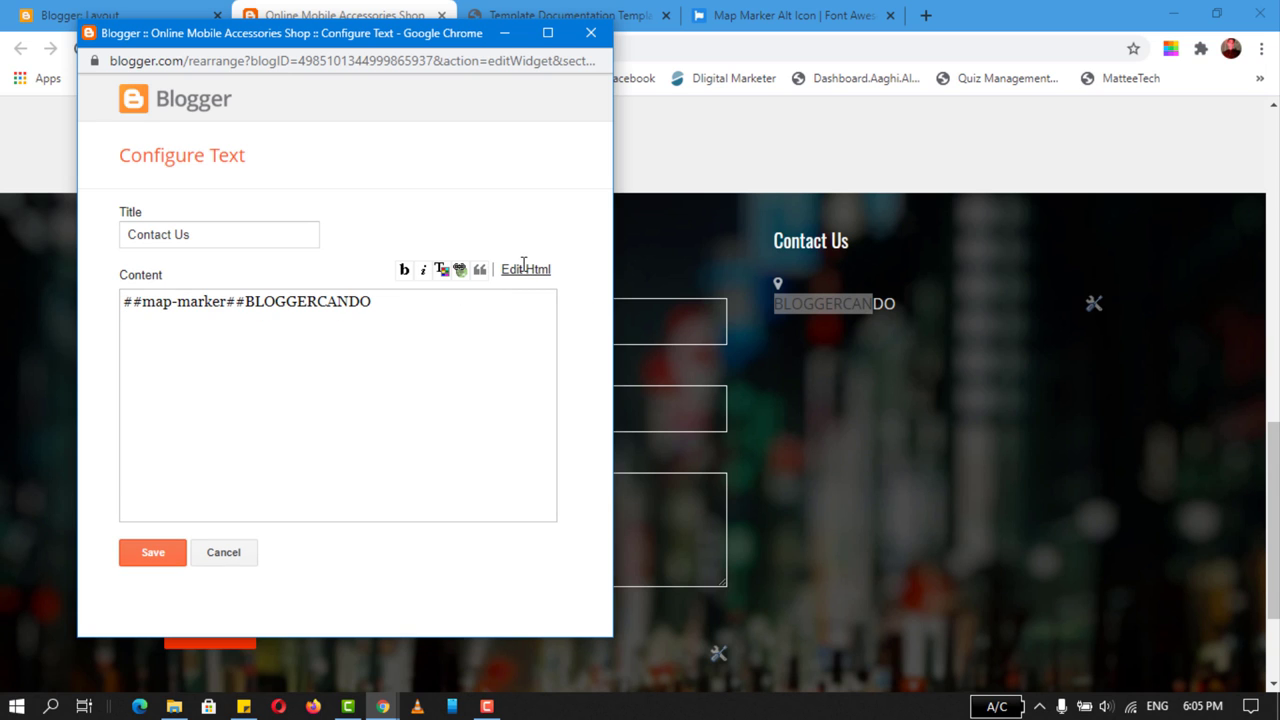
click(152, 558)
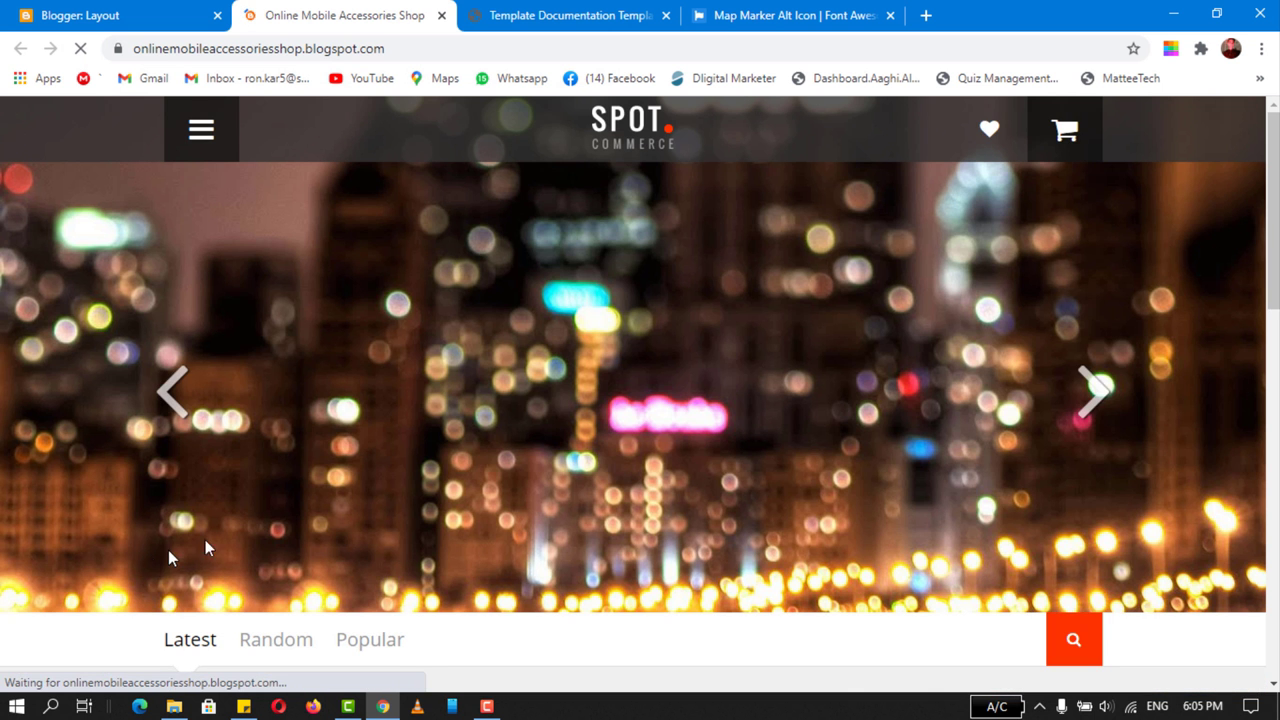
- Reopen the footer's Contact Us widget, complete the address line after BLOGGERCANDO to match the documentation's sample, and save it
scroll(210, 540, down, 15)
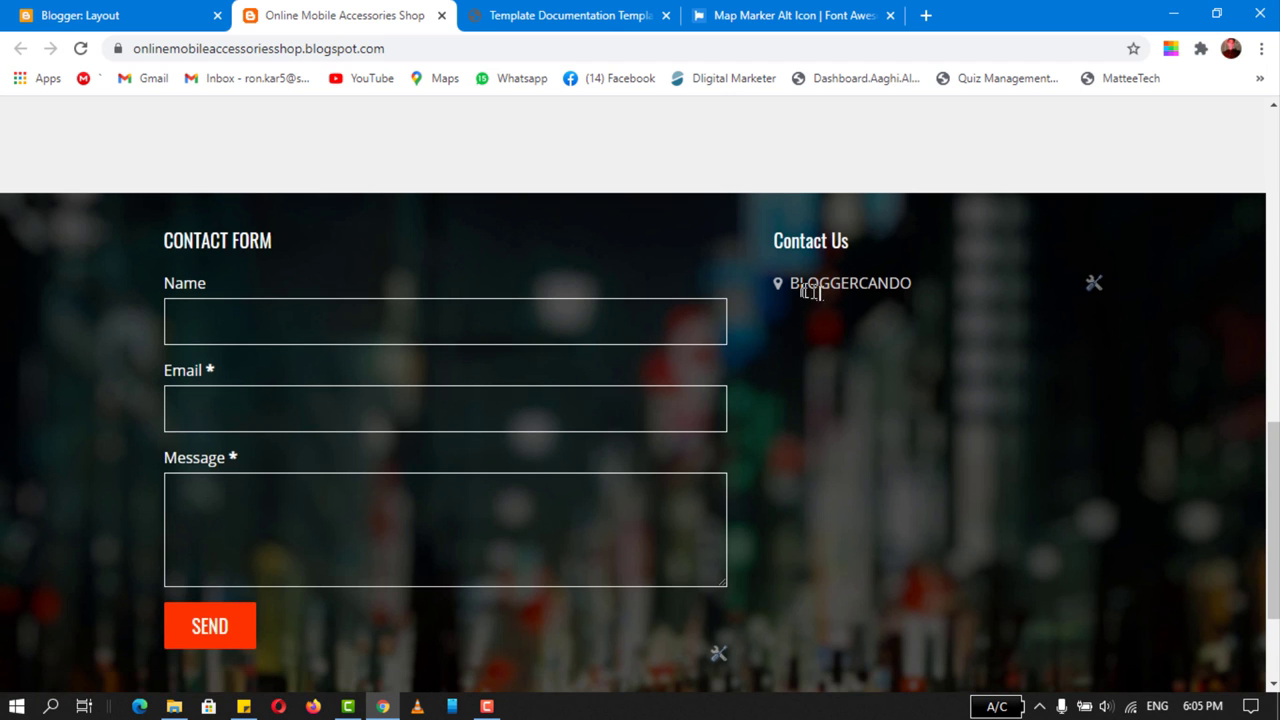
click(1088, 284)
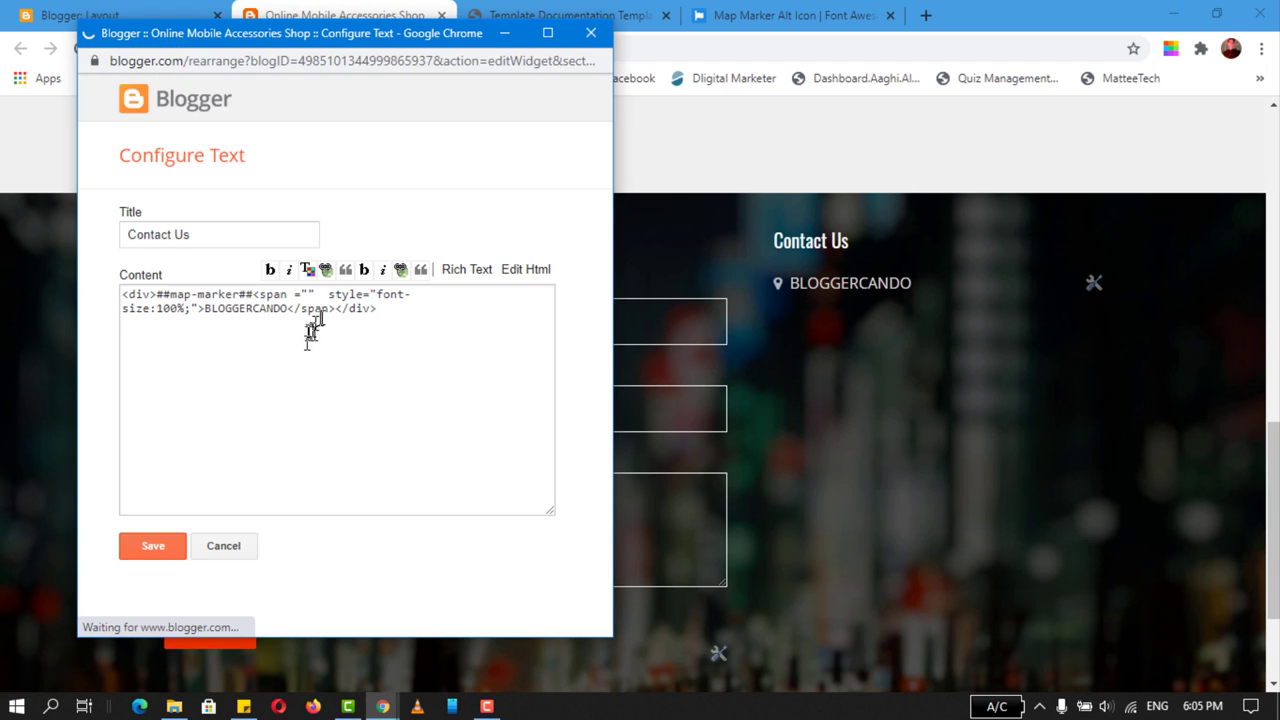
click(422, 293)
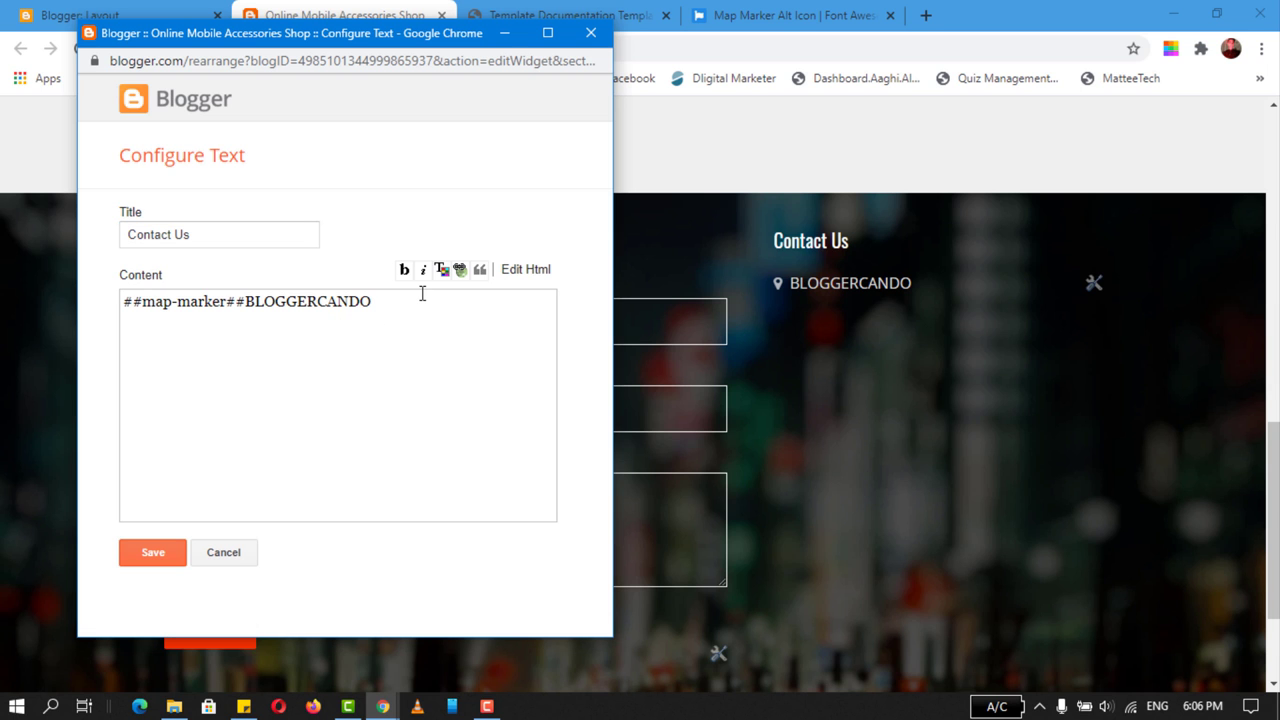
click(522, 14)
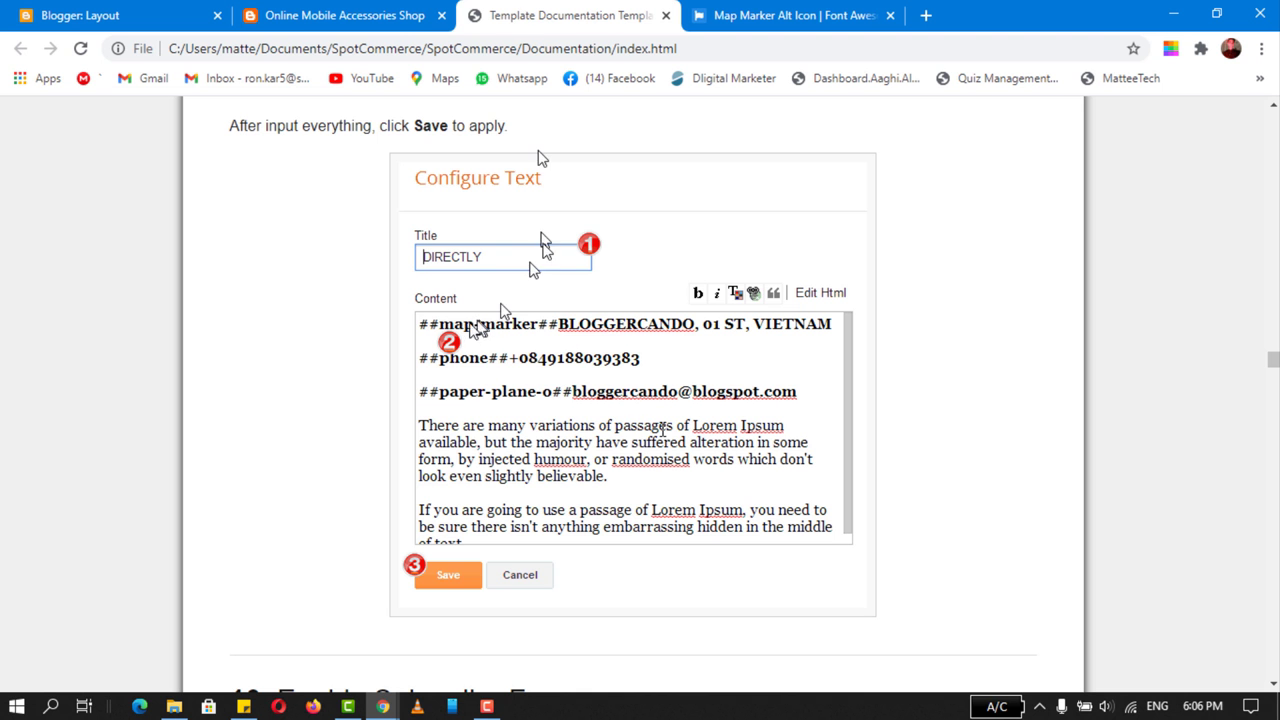
key(alt+Tab)
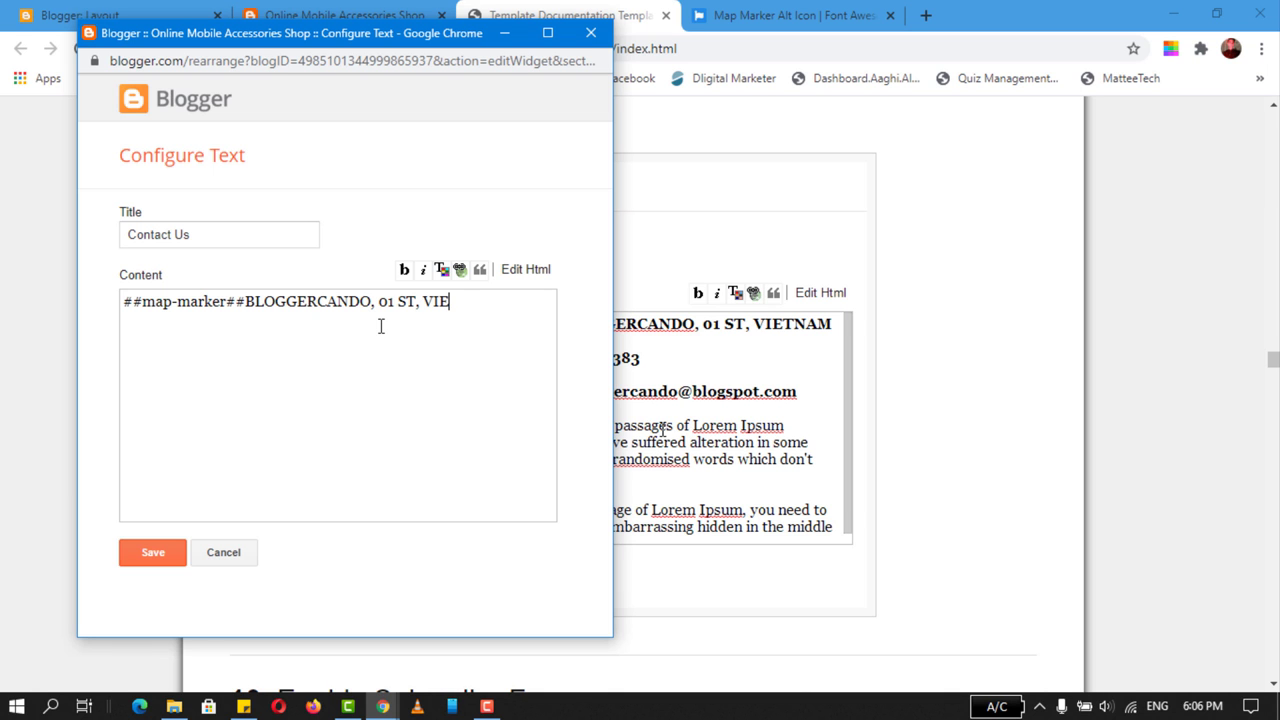
click(140, 555)
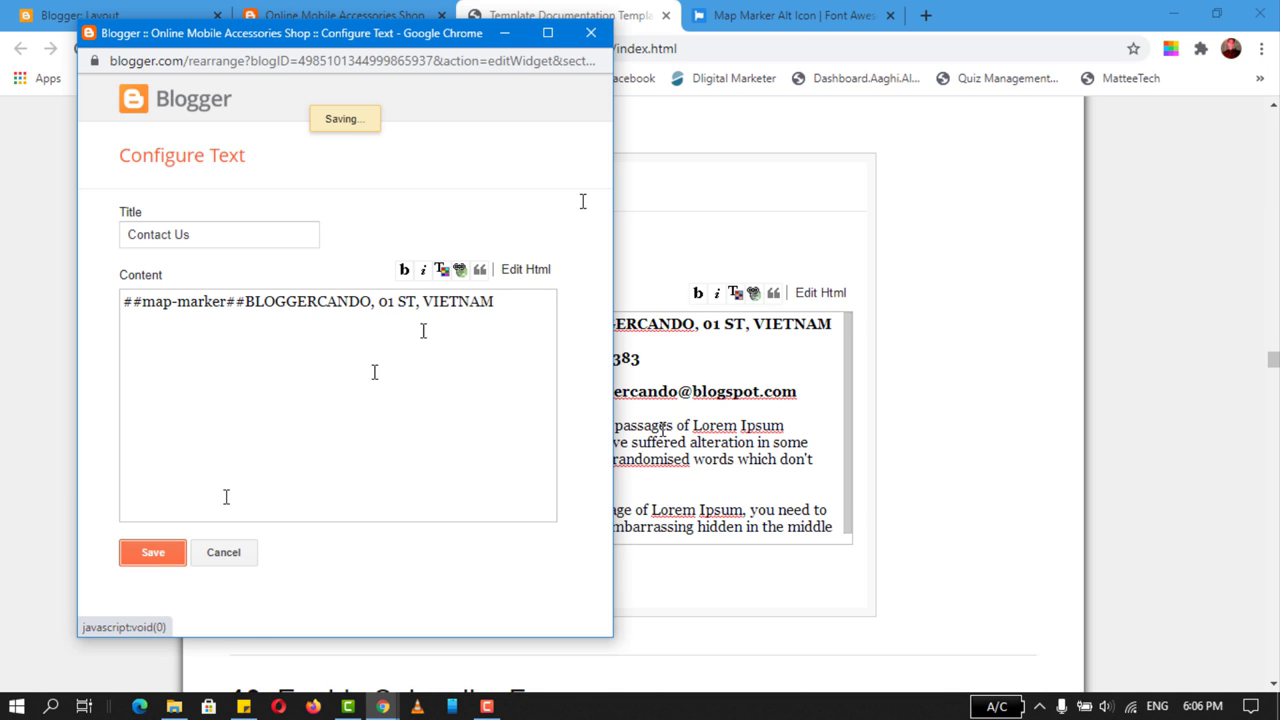
- Return to the shop page and review the Contact Us widget's content from the map-marker line through the Lorem Ipsum paragraph
click(335, 12)
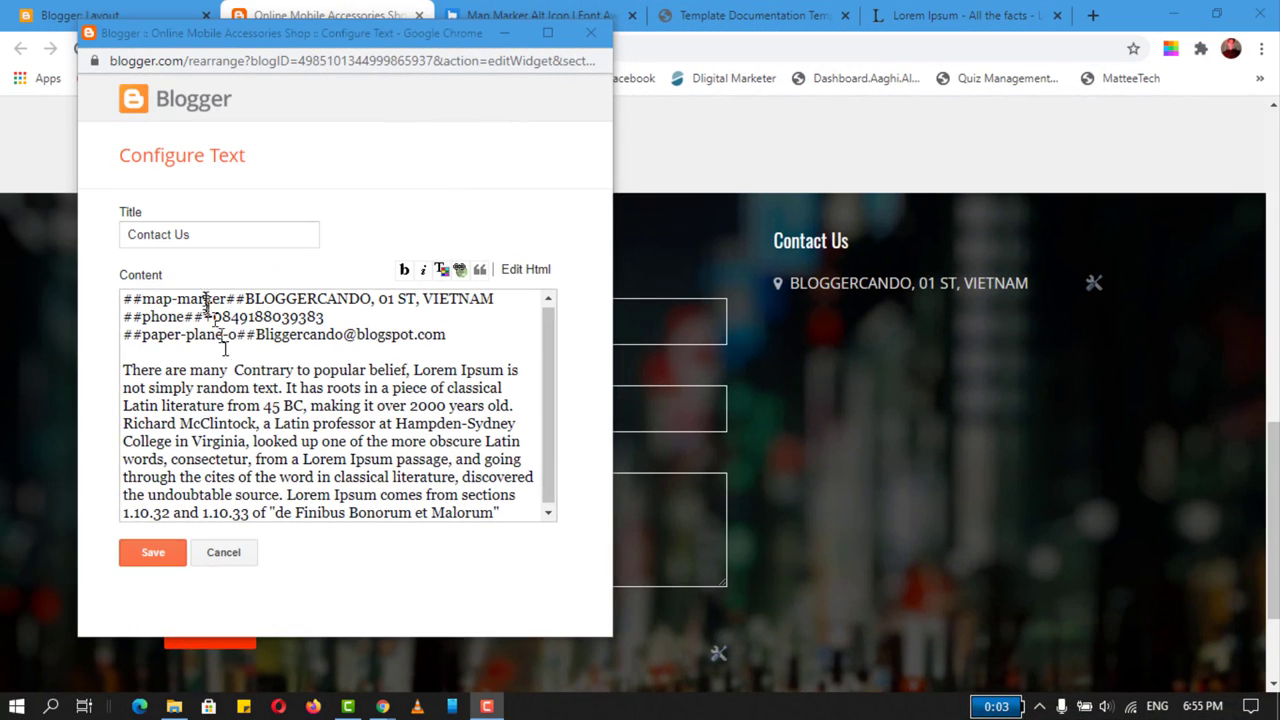
drag(190, 298, 318, 478)
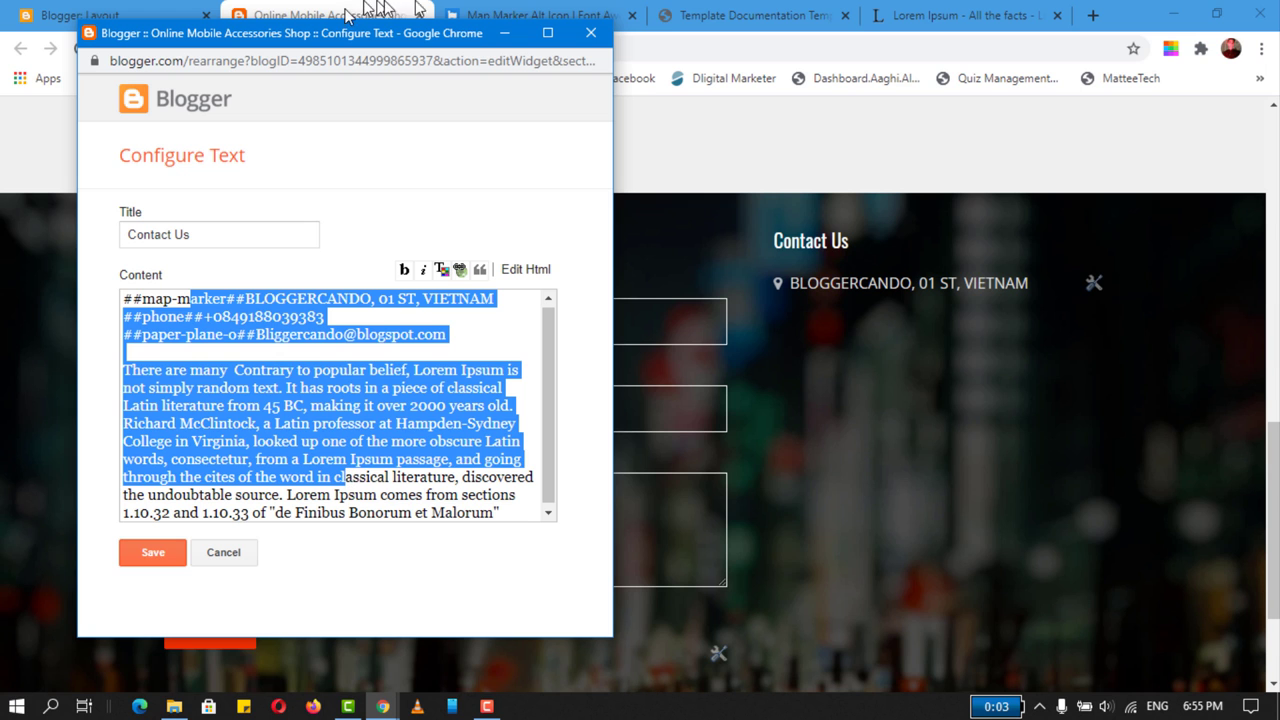
- Compare the Contact Us text gadget with the documentation's Configure Text example and save the gadget
click(672, 8)
click(672, 8)
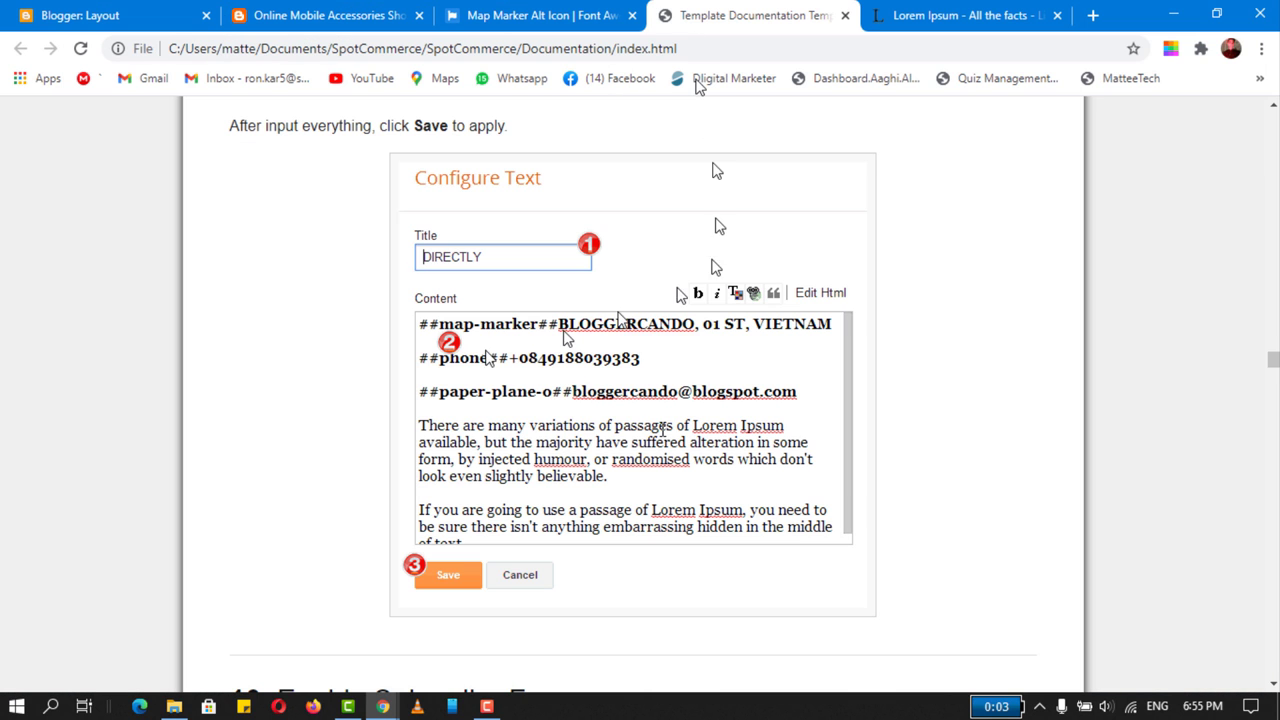
click(407, 352)
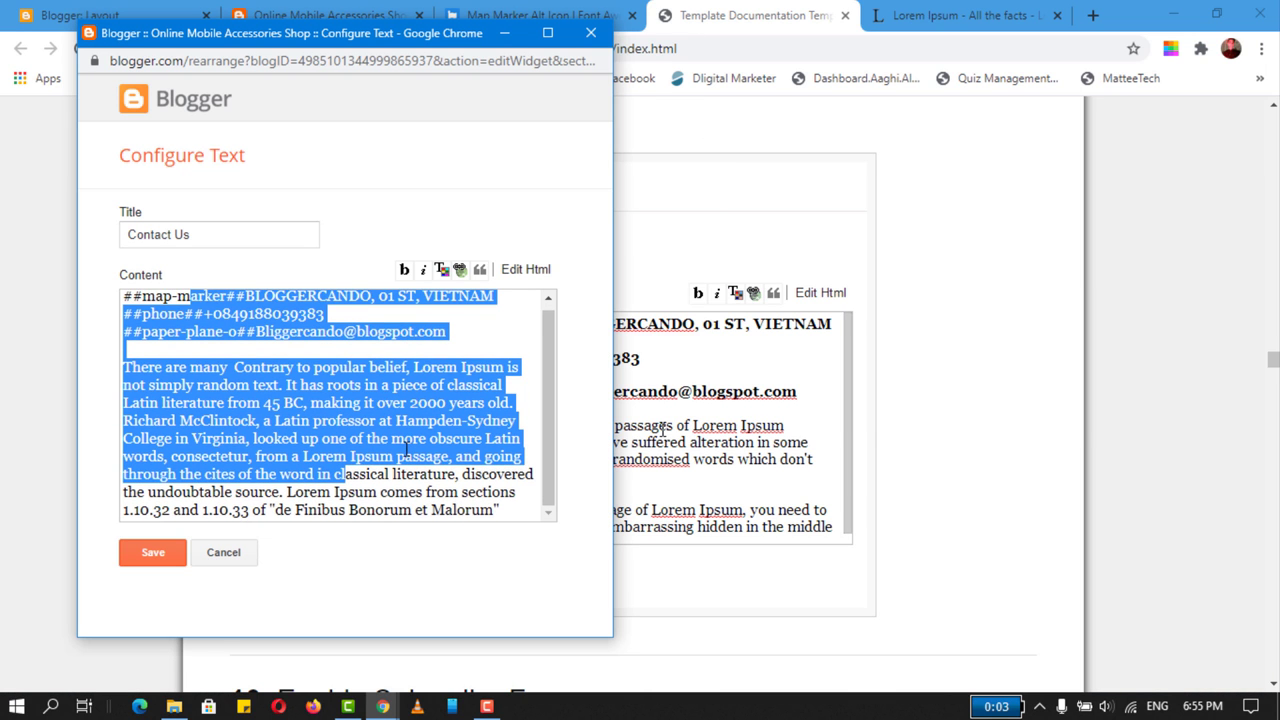
click(310, 12)
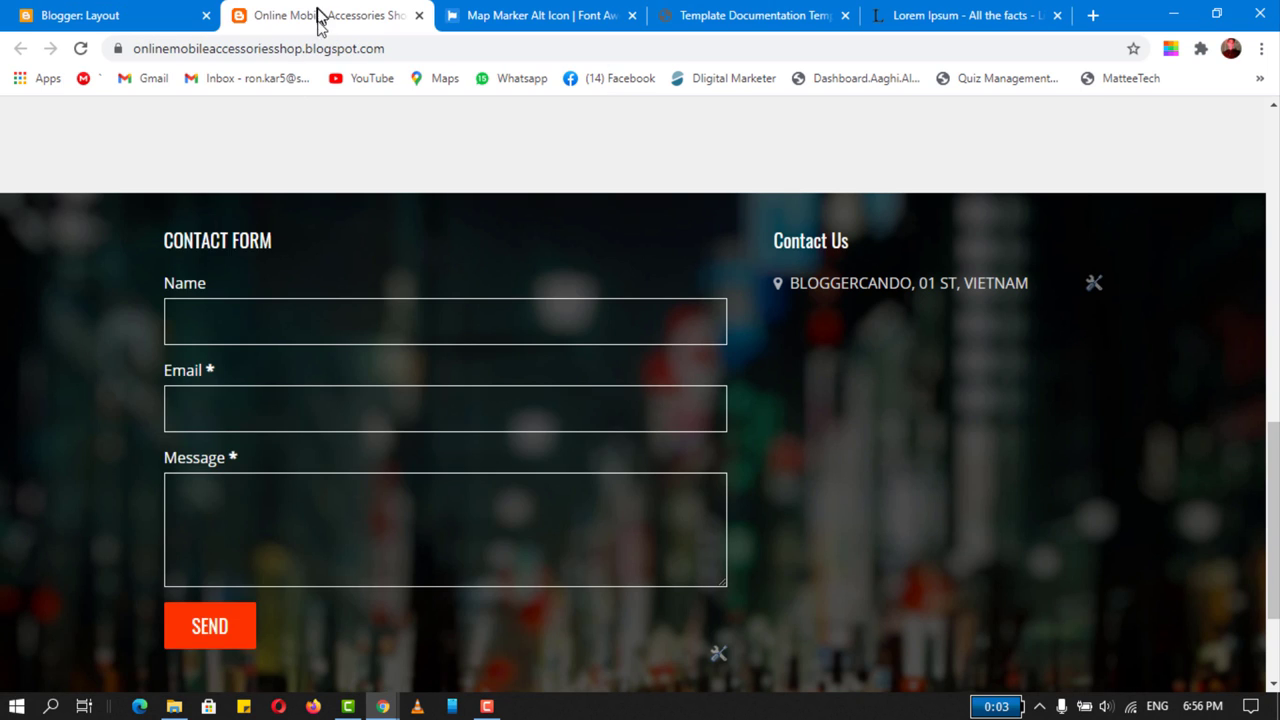
click(277, 220)
click(159, 552)
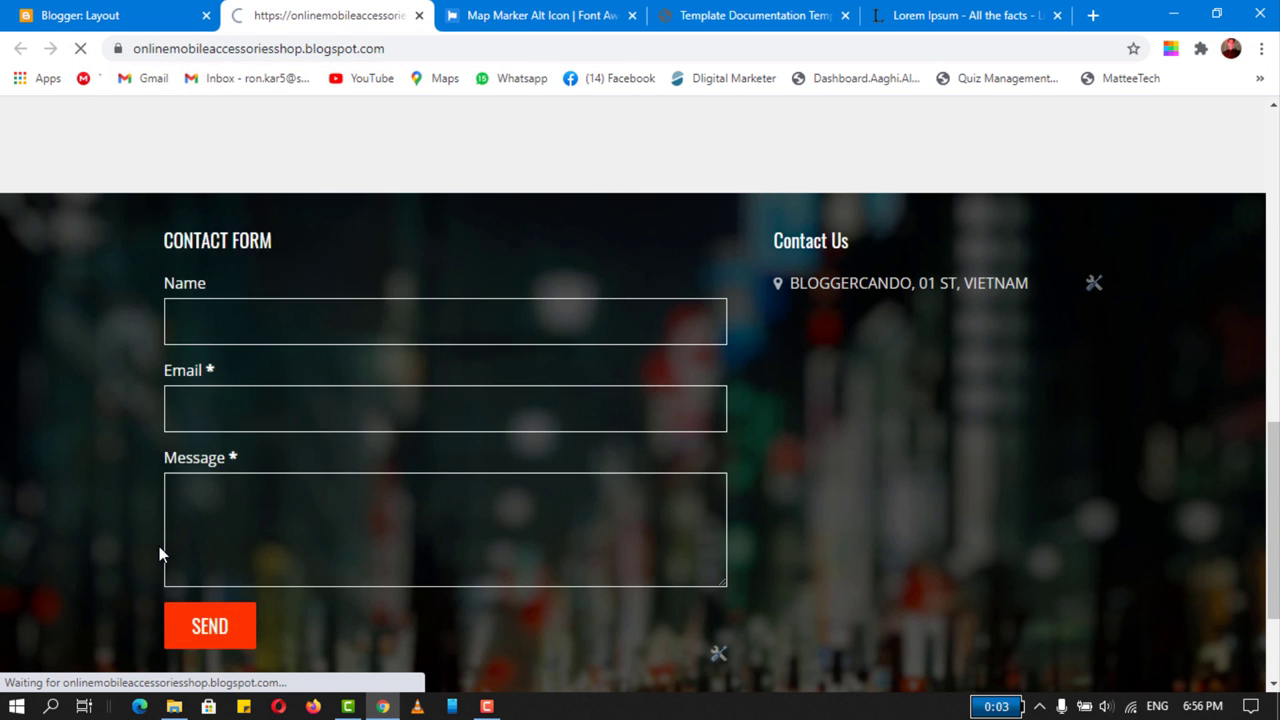
- Review the address, phone, e-mail and paragraph text in the Contact Us section of the blog page
scroll(159, 546, down, 15)
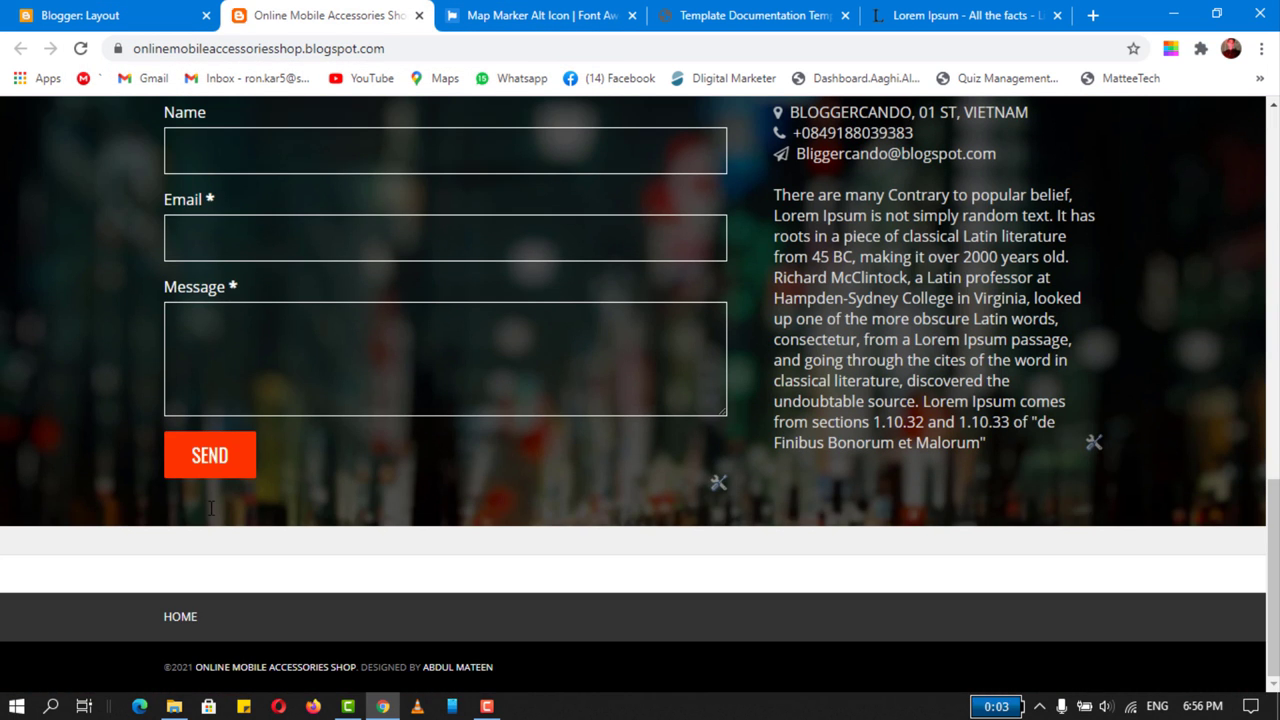
scroll(205, 510, up, 2)
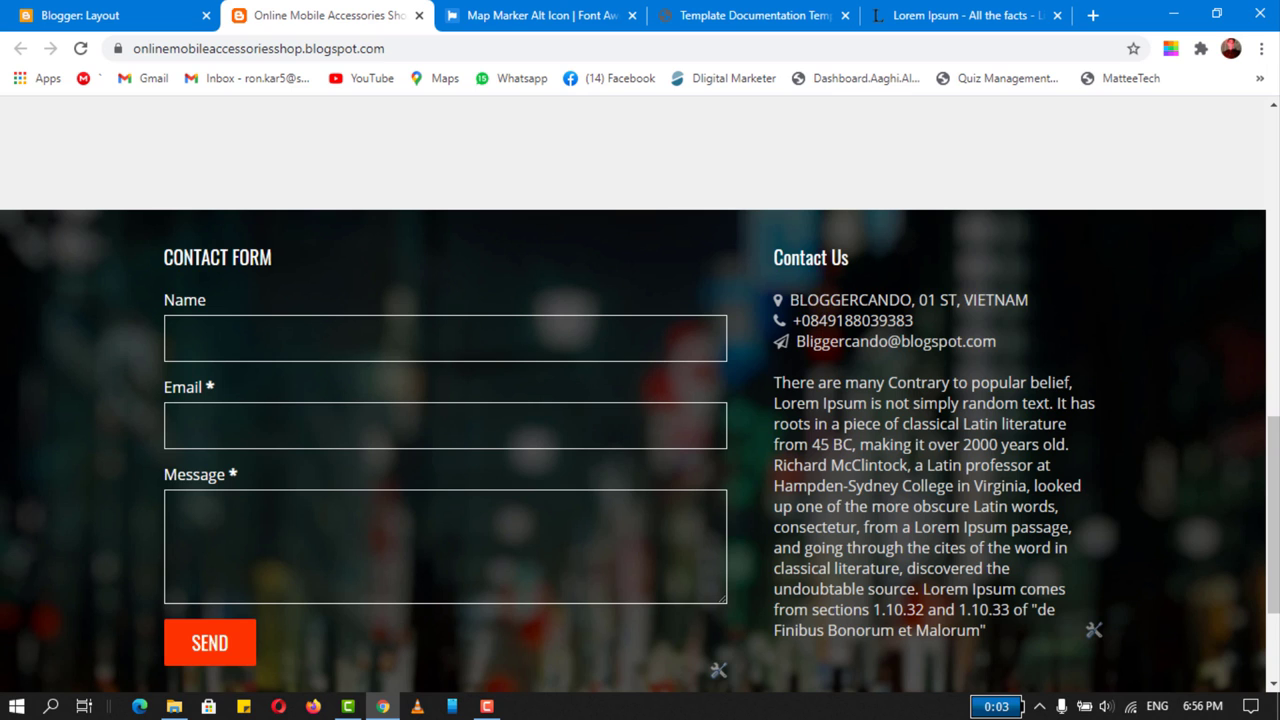
drag(800, 300, 1015, 300)
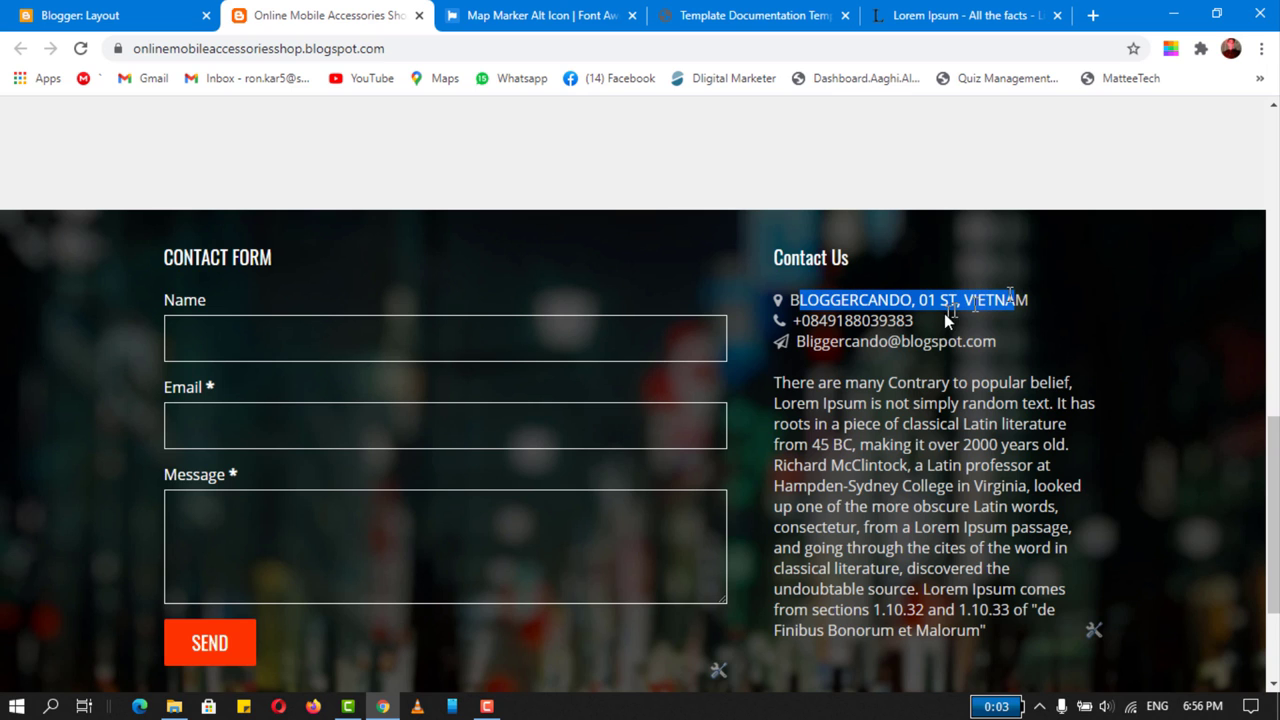
drag(914, 316, 972, 342)
scroll(907, 405, down, 2)
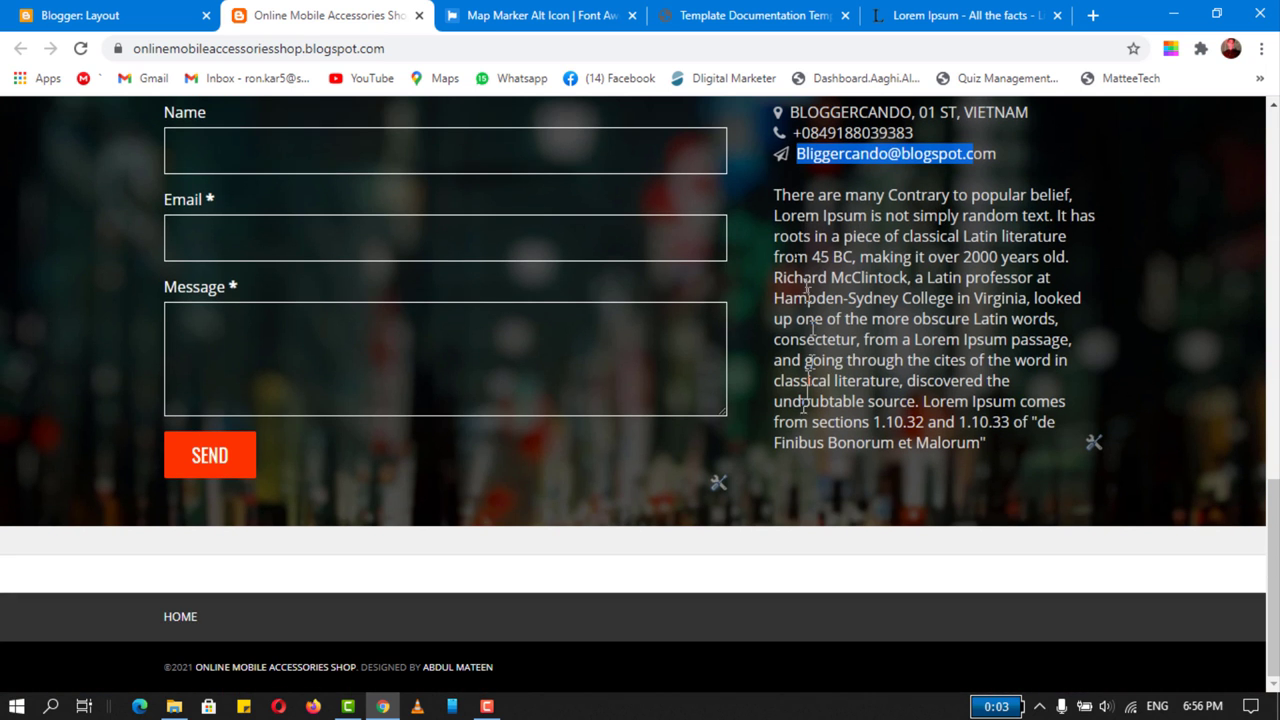
drag(783, 195, 836, 277)
drag(951, 380, 993, 434)
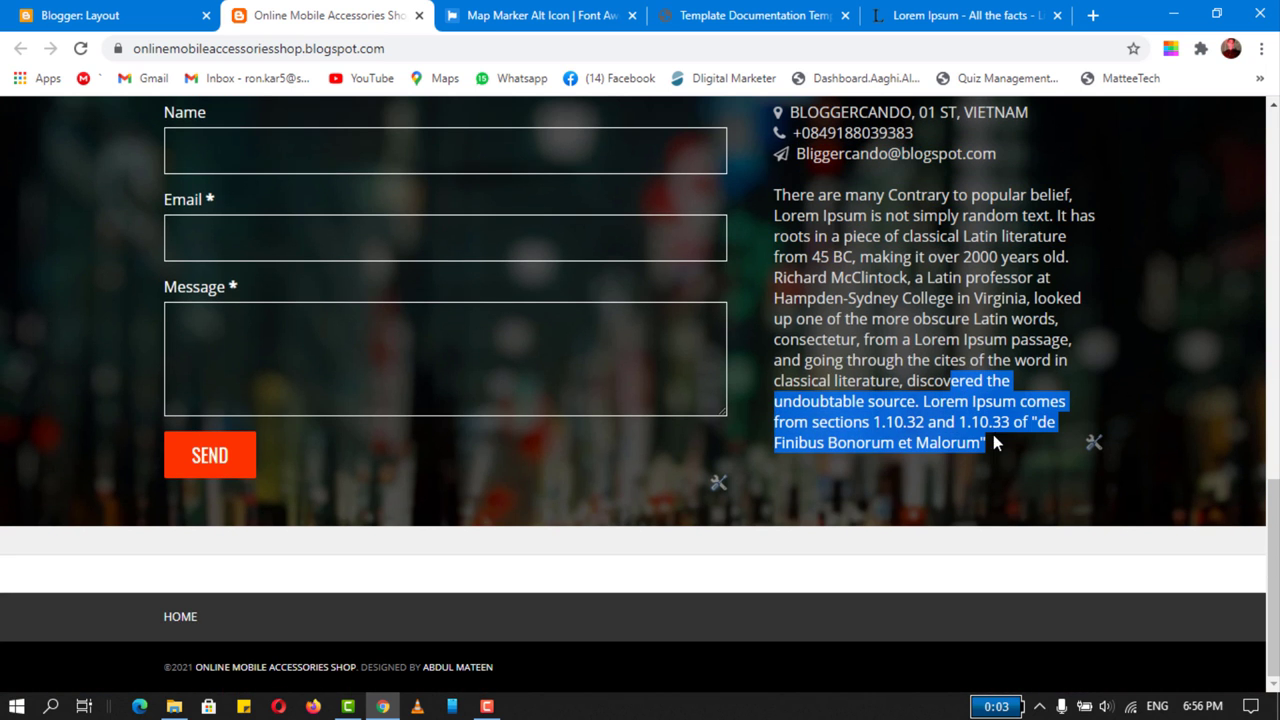
click(908, 350)
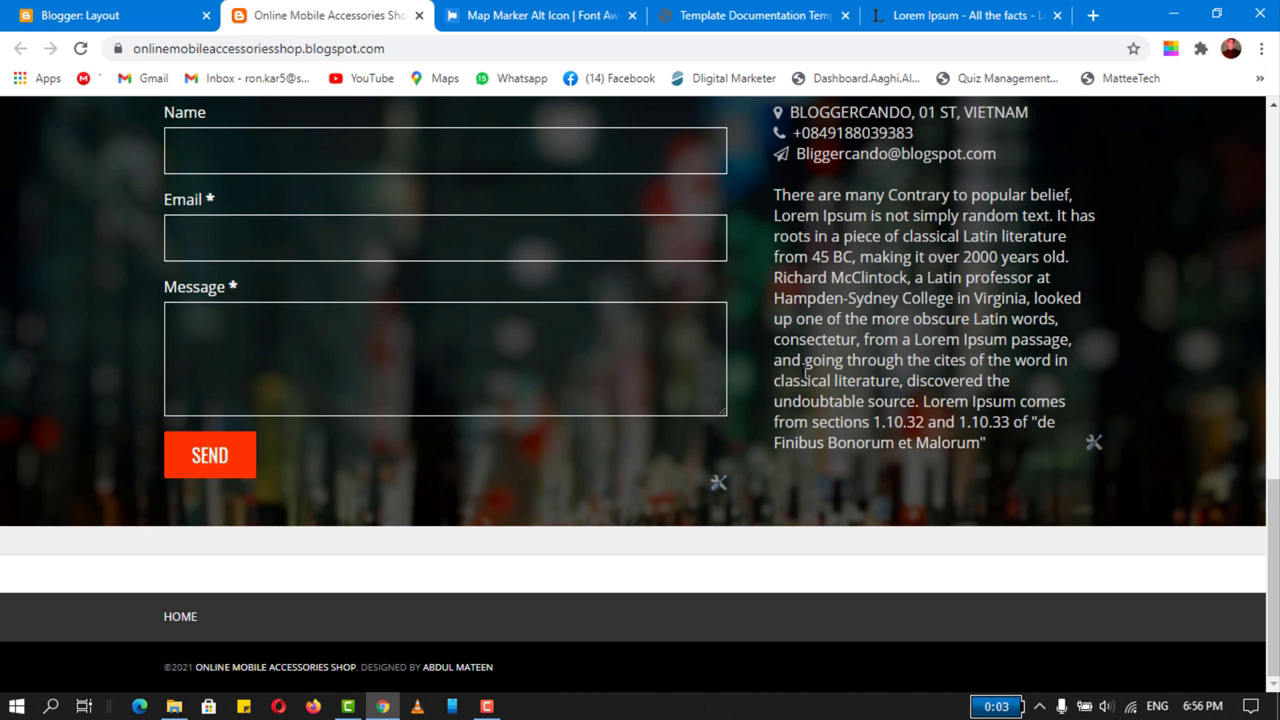
- Find the Enable Subscribe Form section in the template documentation
click(740, 15)
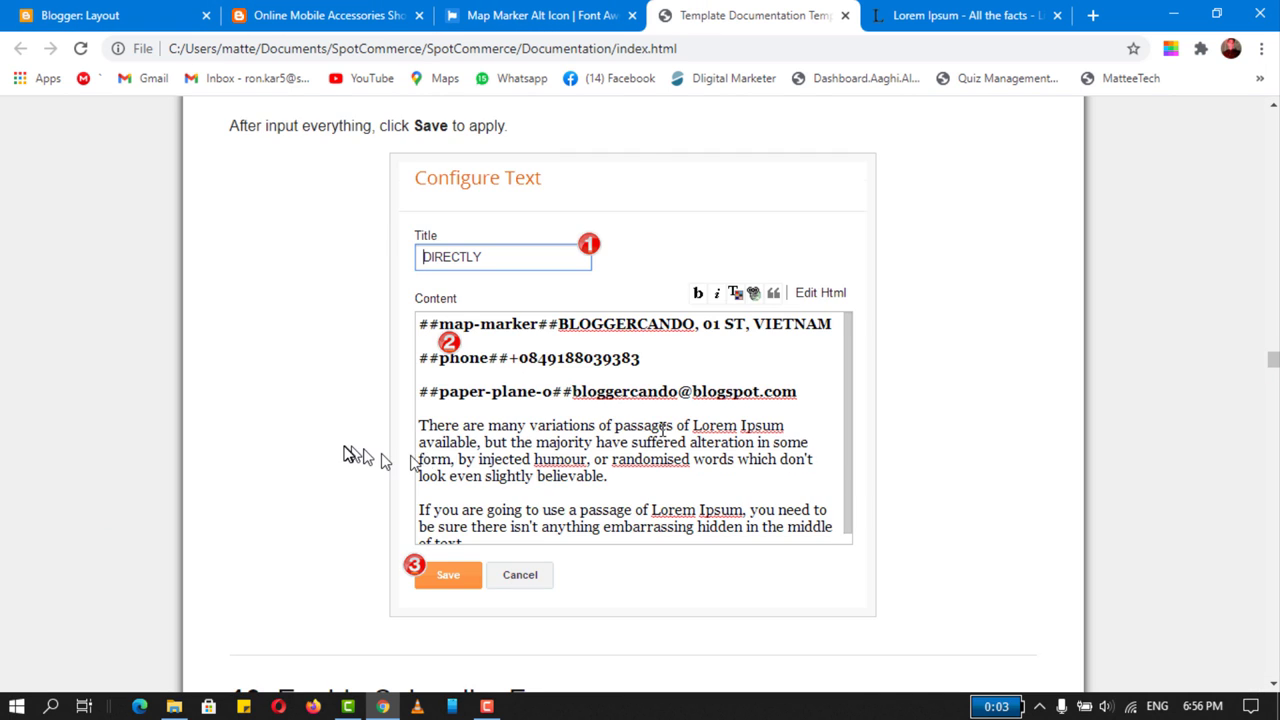
scroll(385, 460, down, 4)
scroll(318, 325, down, 2)
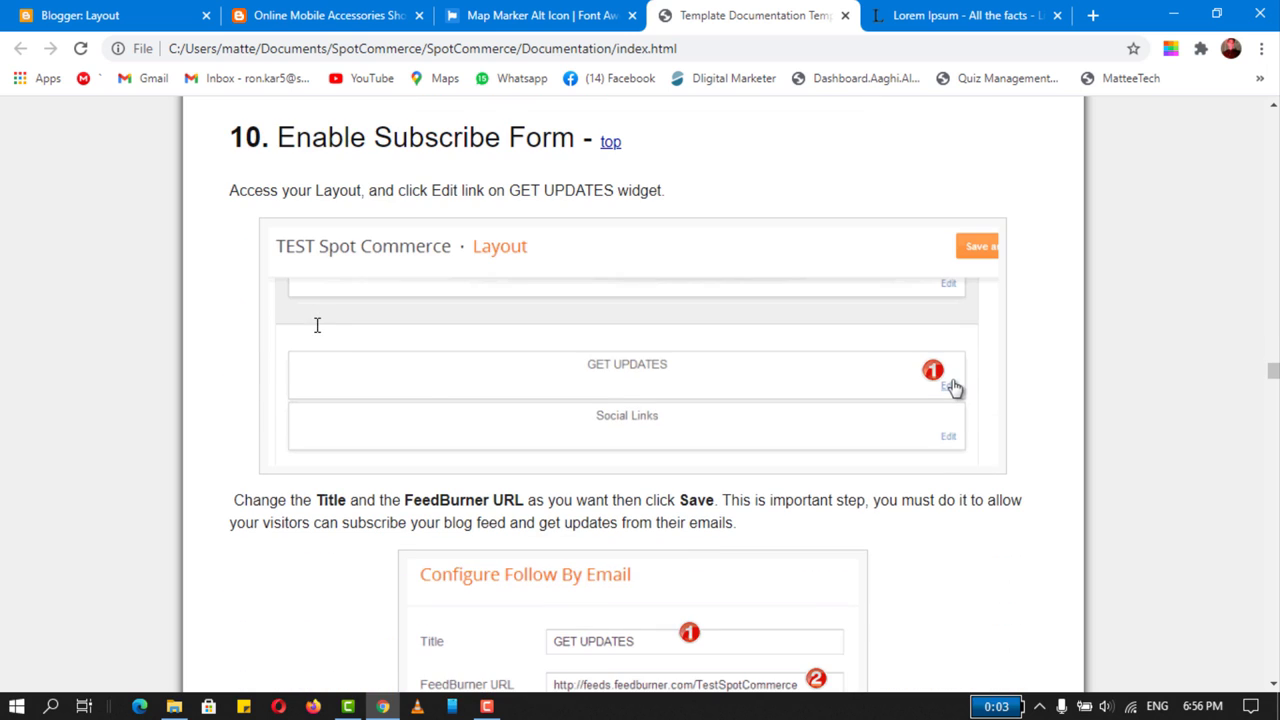
drag(295, 140, 586, 138)
click(586, 138)
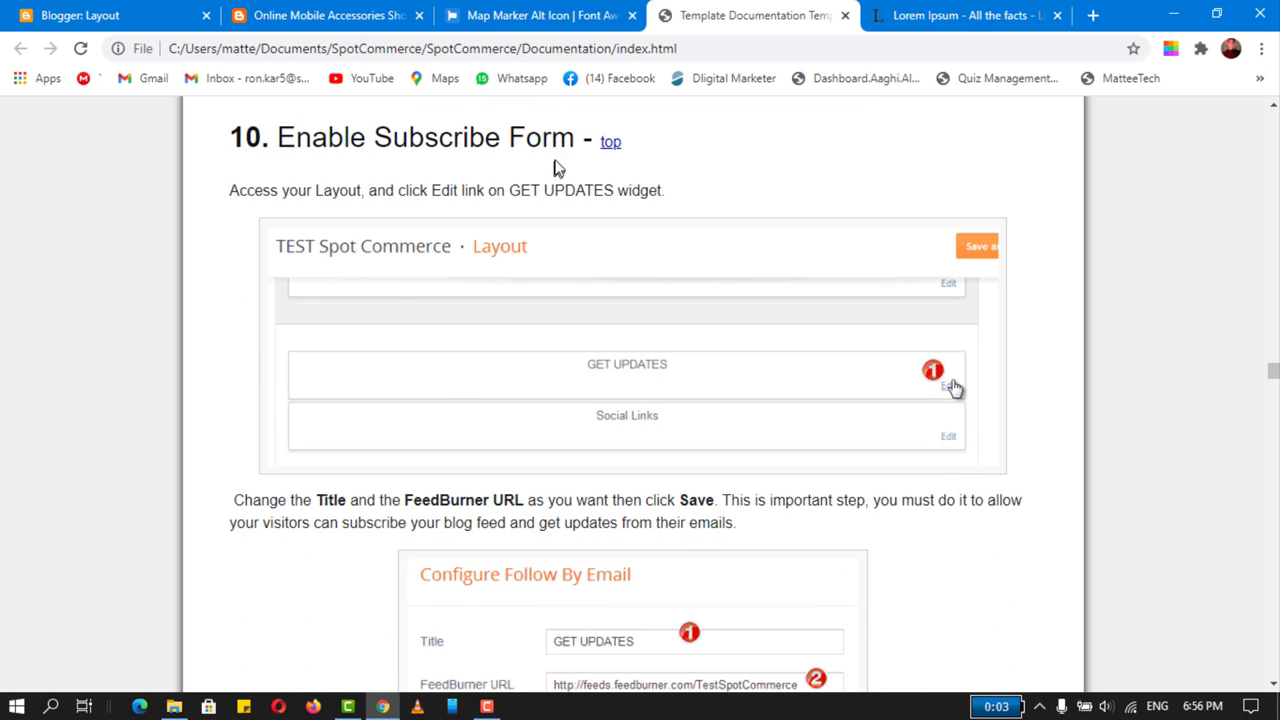
click(308, 12)
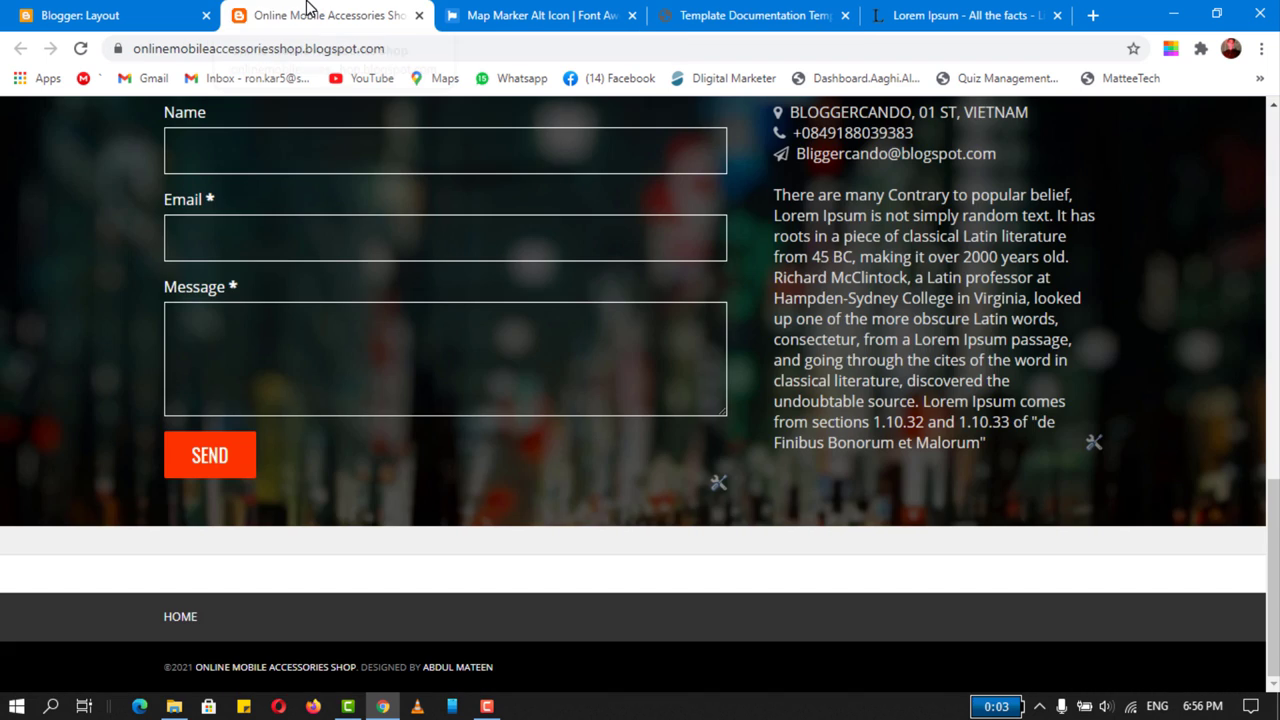
click(114, 12)
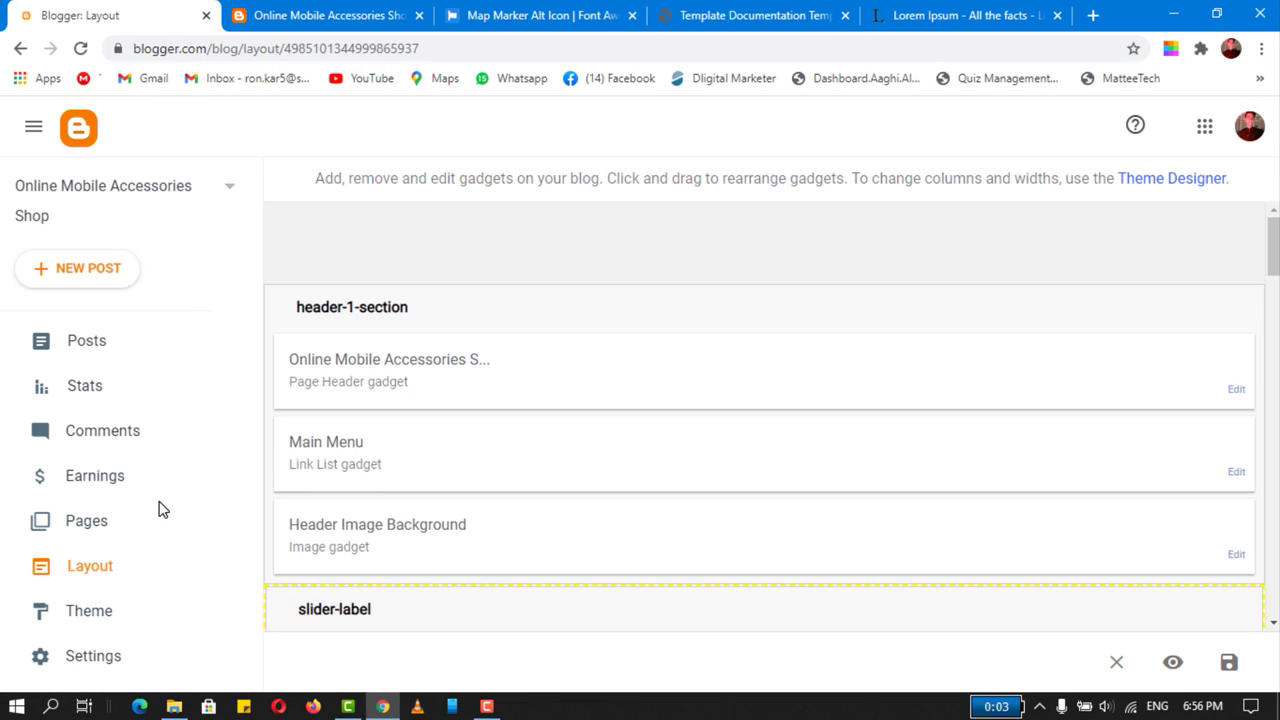
scroll(660, 455, down, 12)
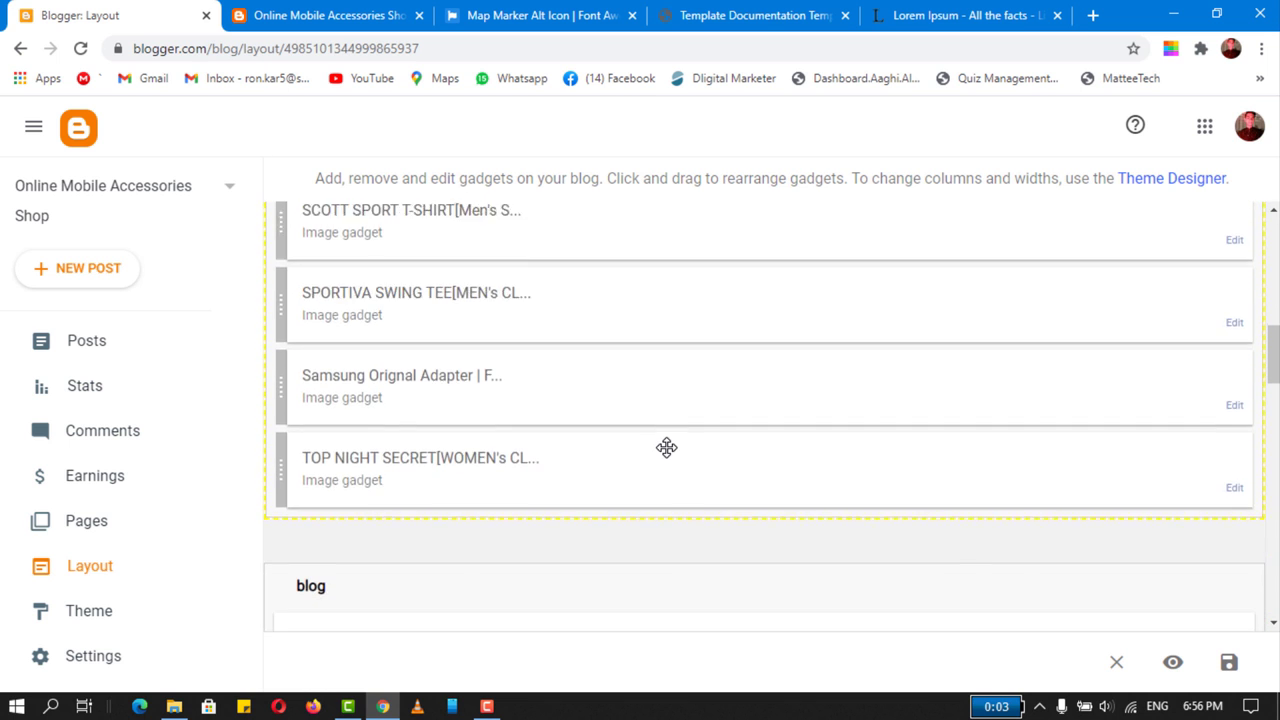
scroll(640, 478, down, 8)
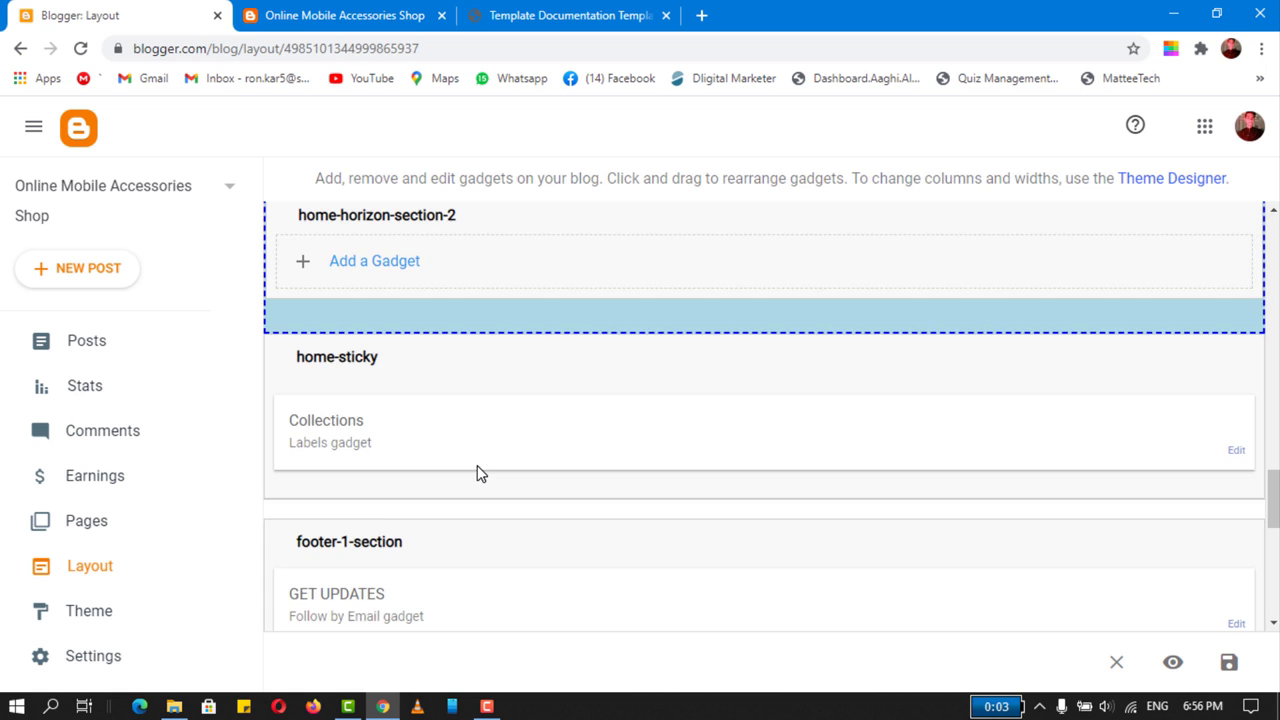
scroll(477, 471, down, 2)
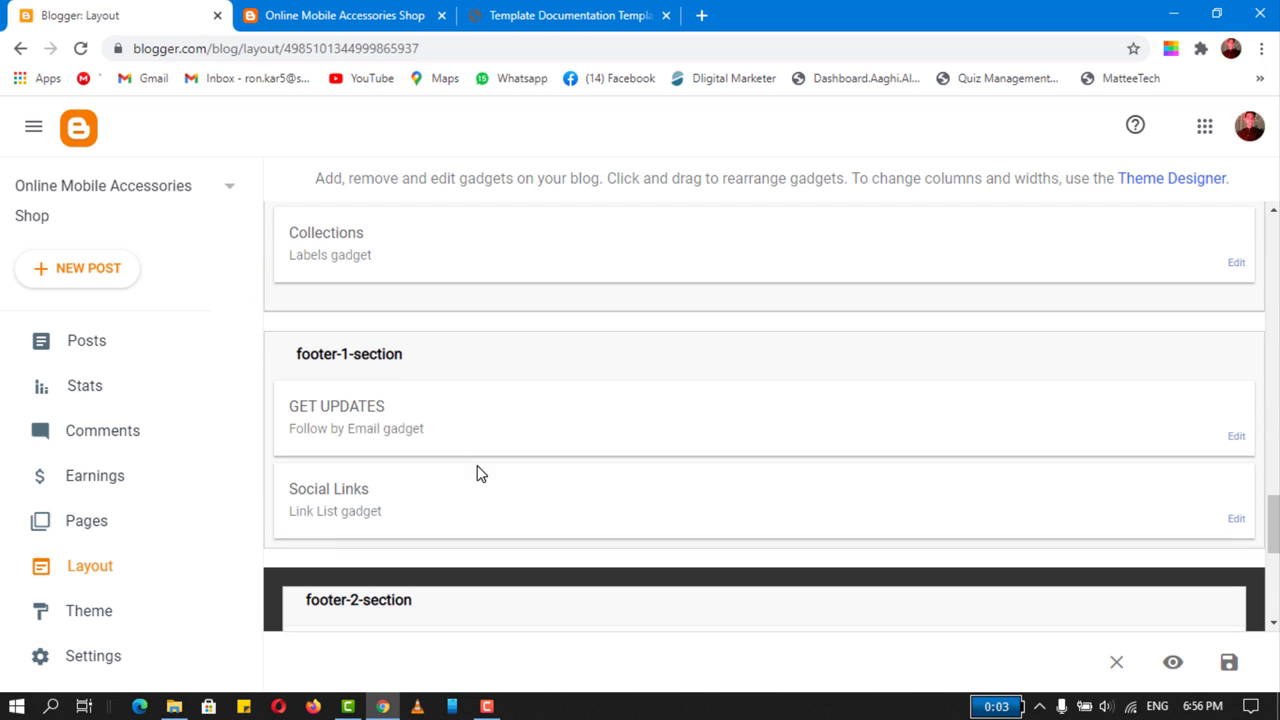
click(1236, 436)
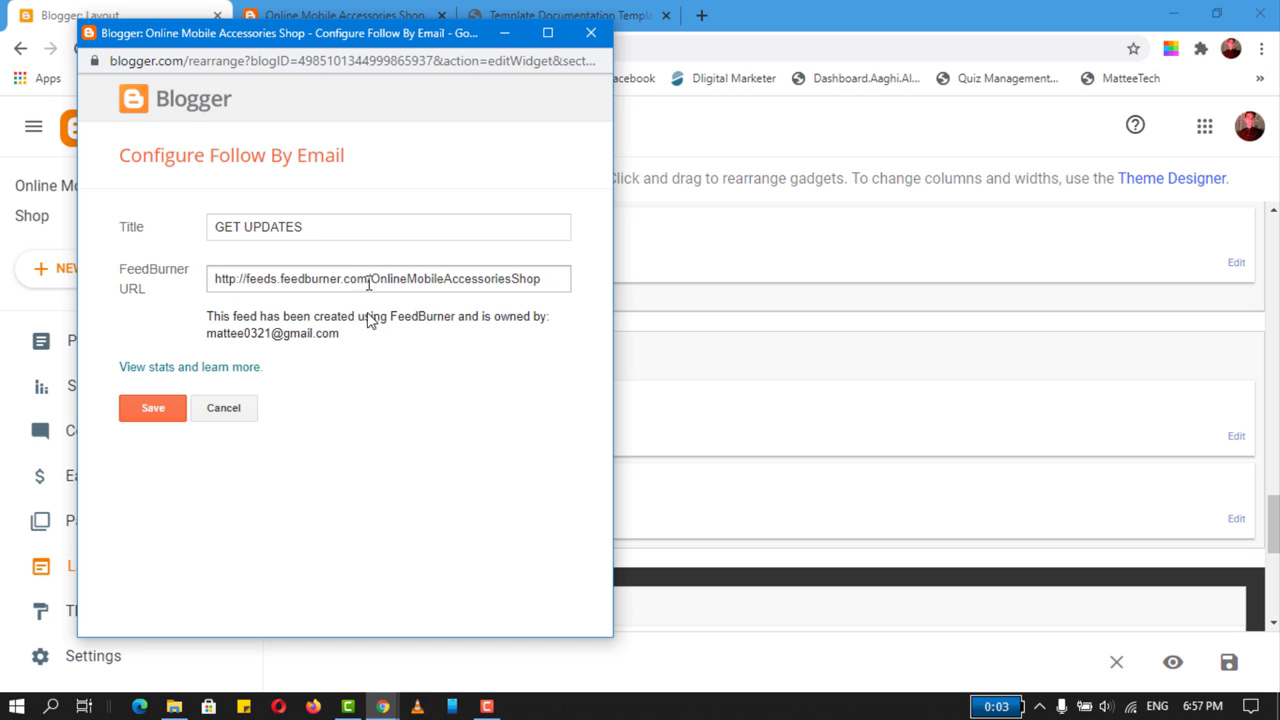
click(149, 408)
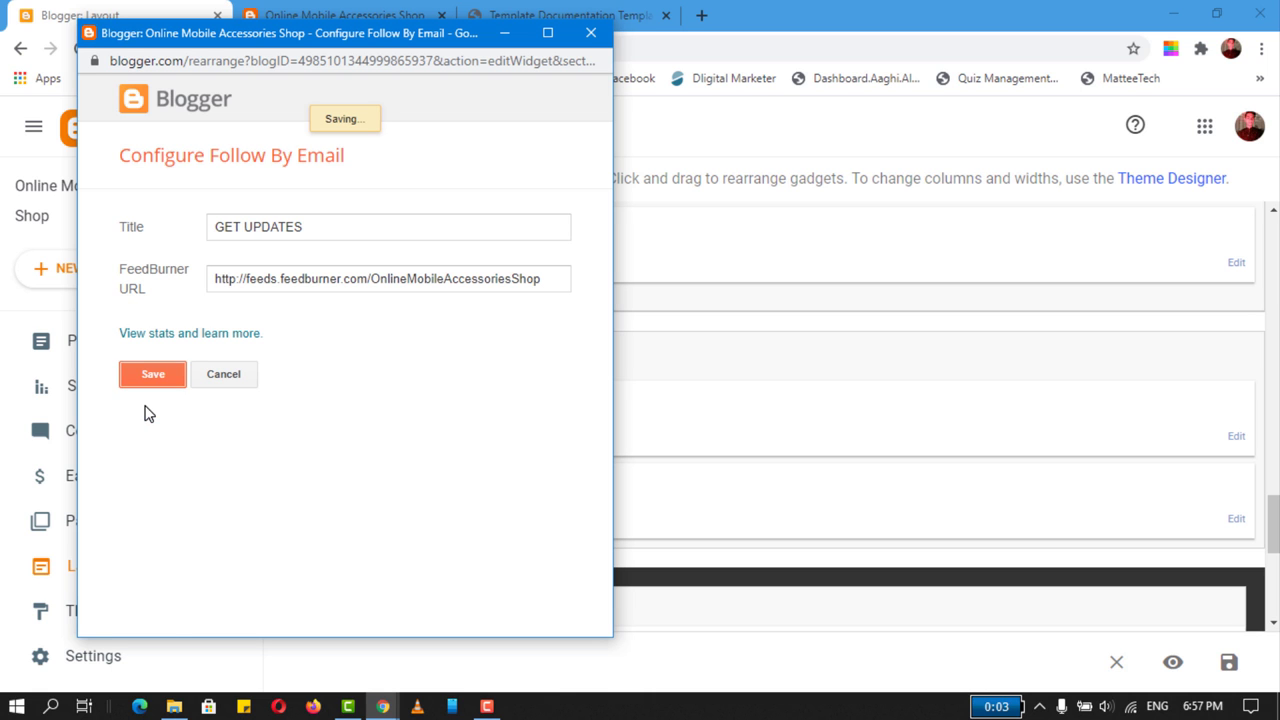
- Check the GET UPDATES subscribe form in the footer of the blog page
click(325, 18)
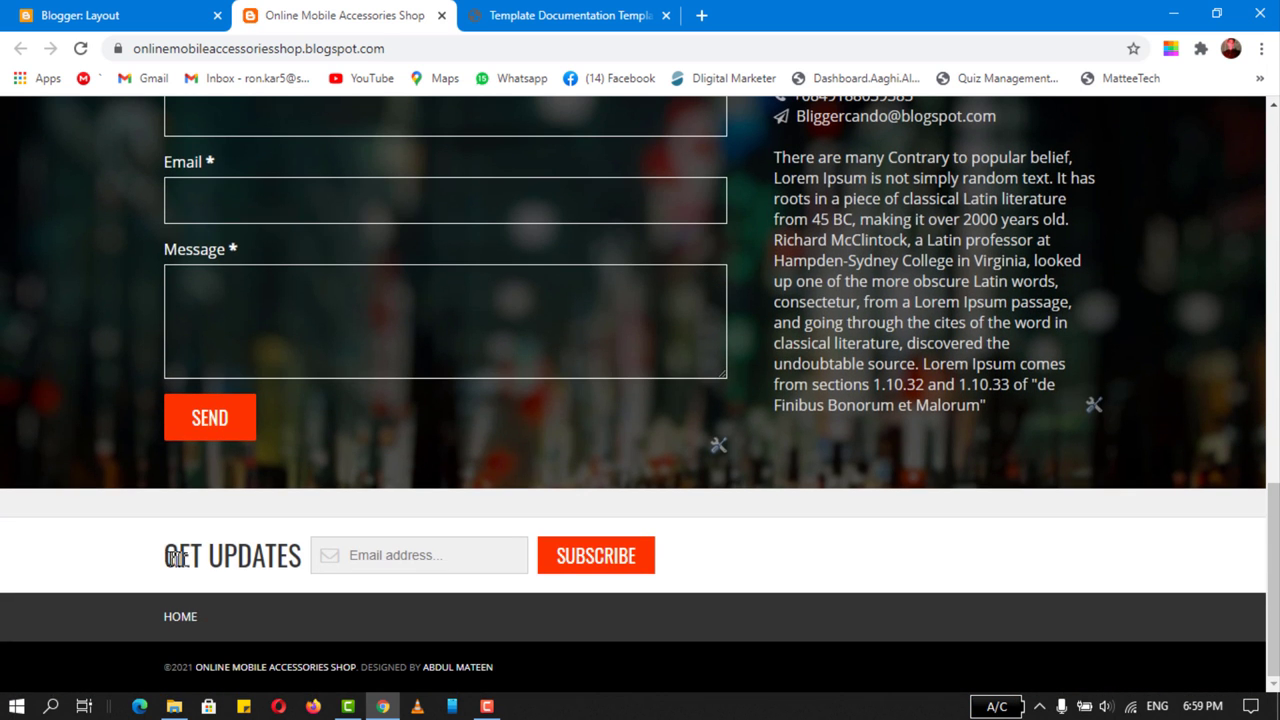
drag(165, 556, 296, 560)
click(302, 566)
- Go through the documentation from Enable Subscribe Form to the Add Social Icons section
click(562, 20)
scroll(297, 343, down, 2)
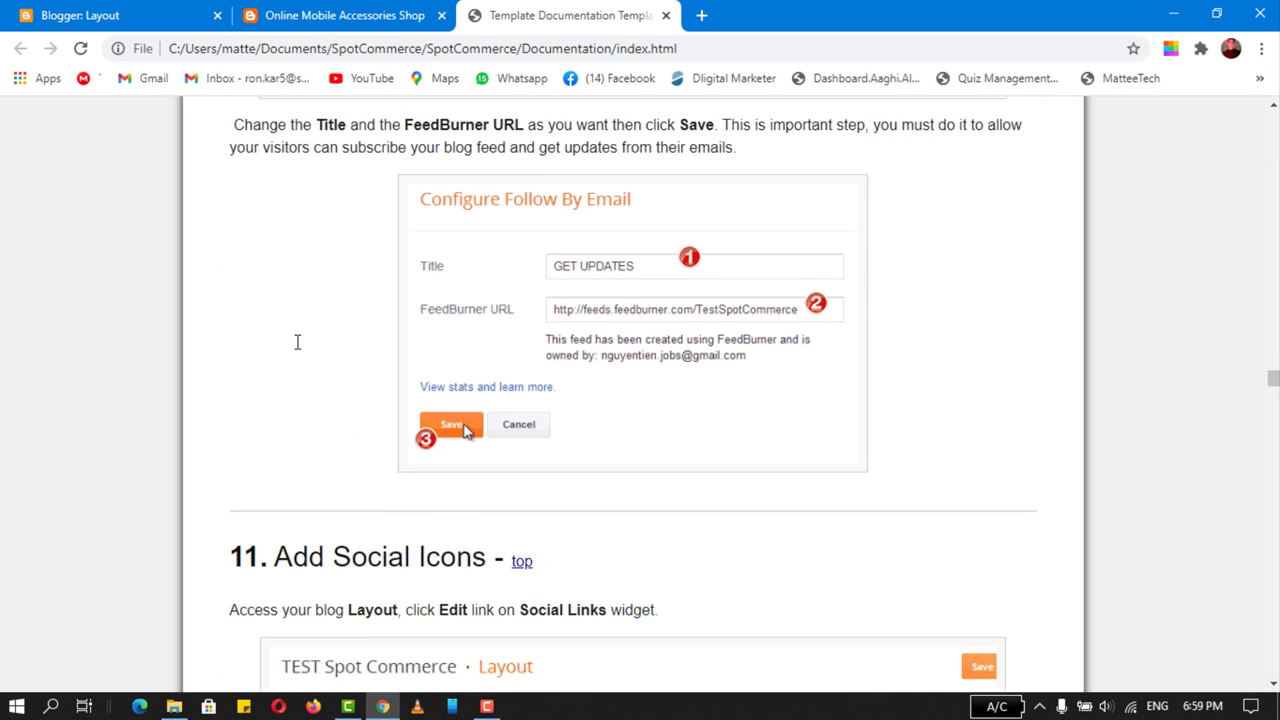
scroll(297, 343, up, 5)
drag(268, 340, 563, 337)
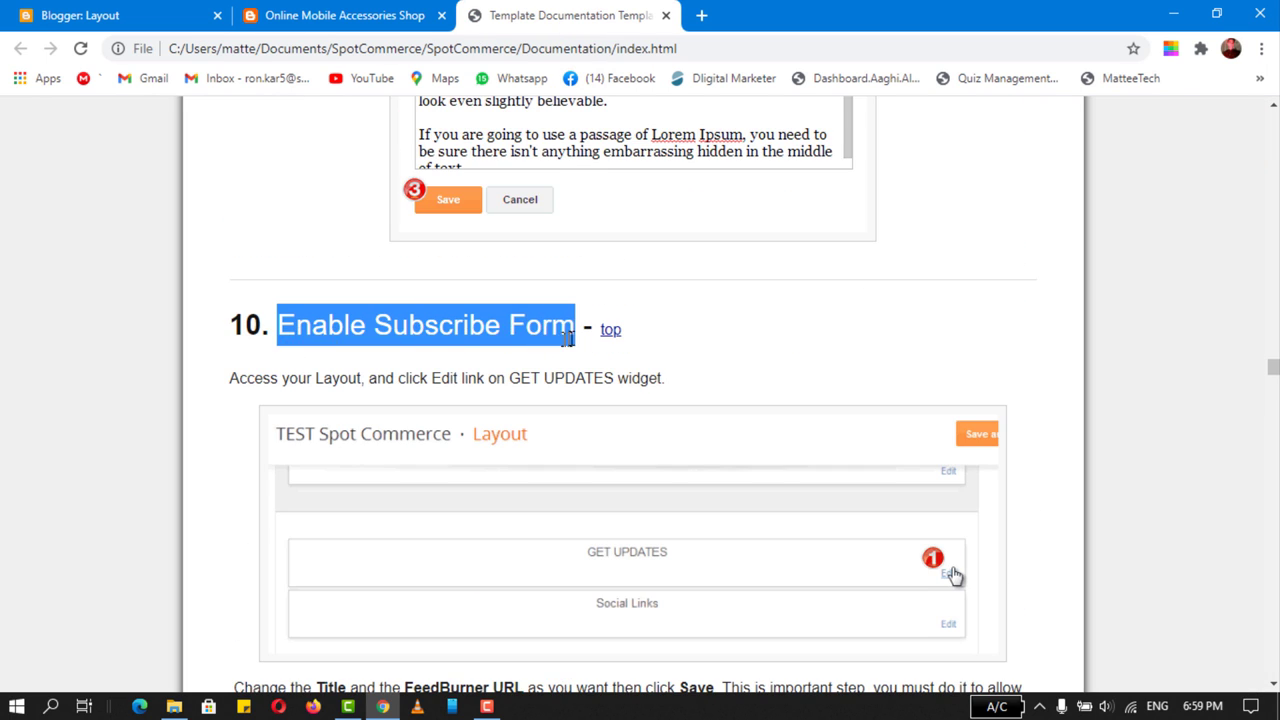
scroll(565, 349, down, 5)
scroll(563, 355, down, 4)
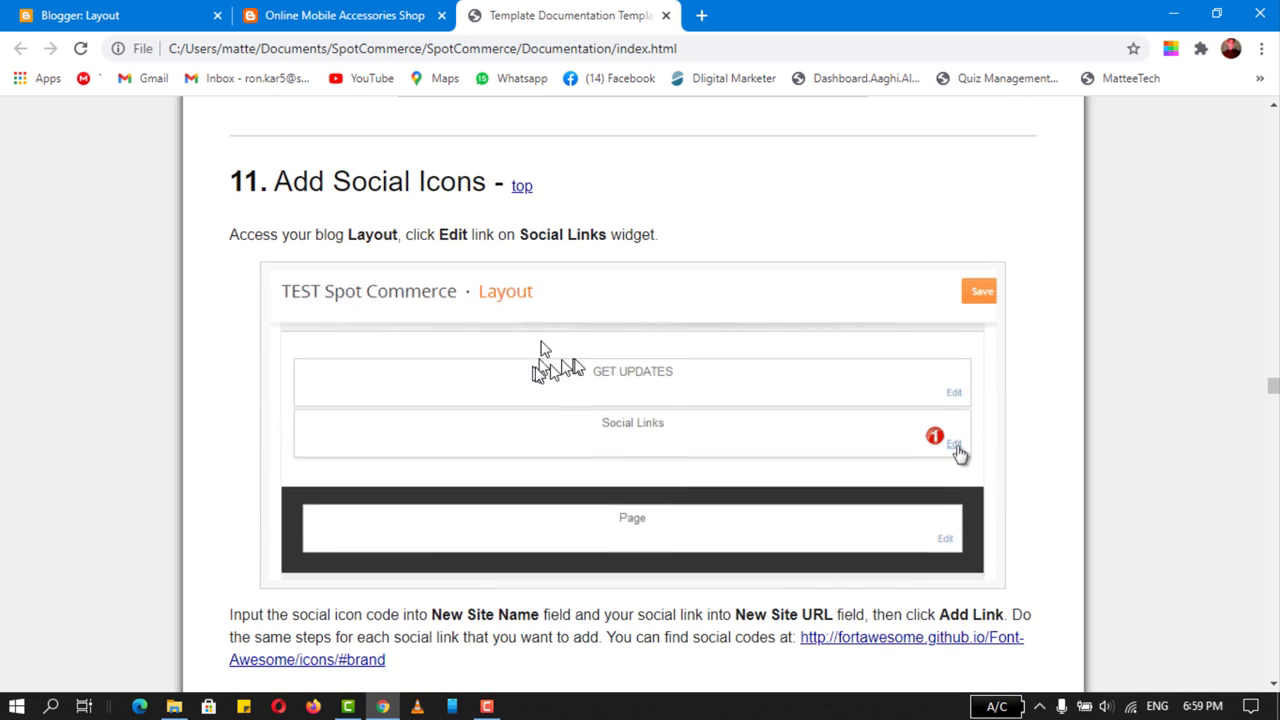
drag(282, 182, 473, 191)
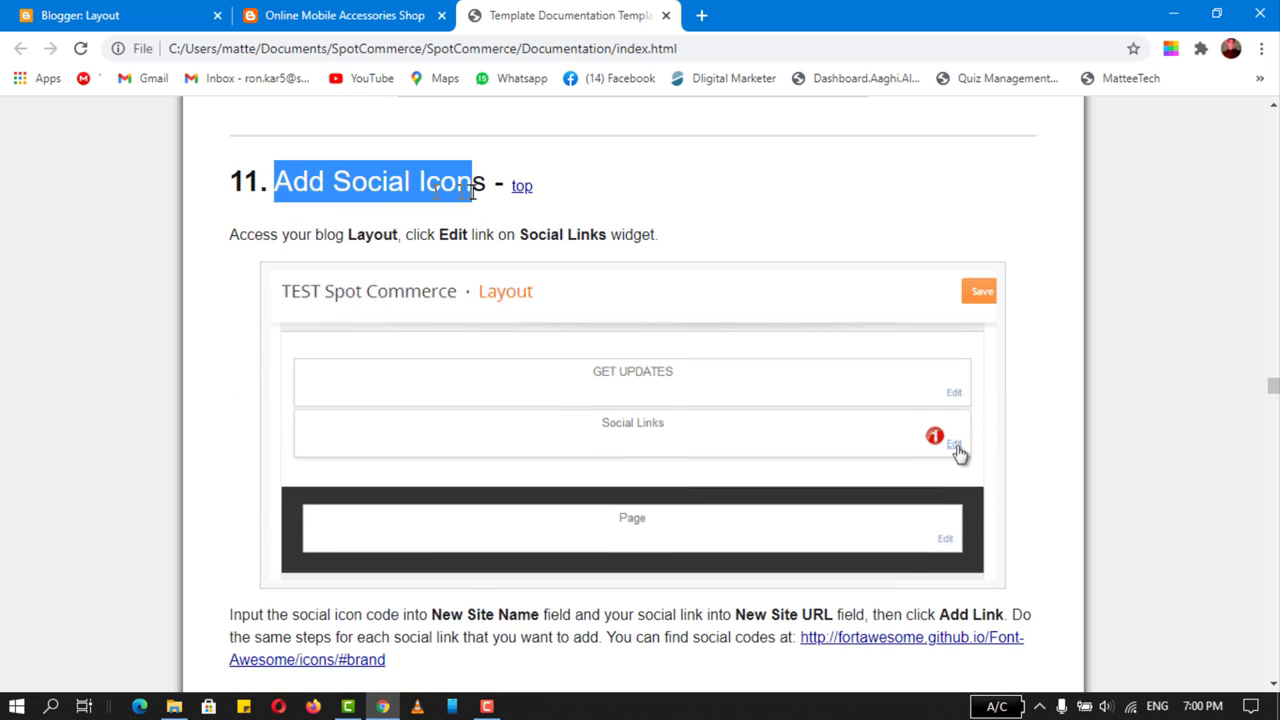
- Open the Social Links gadget in footer-1-section for editing and place its window beside the documentation's Configure Link List example
click(92, 10)
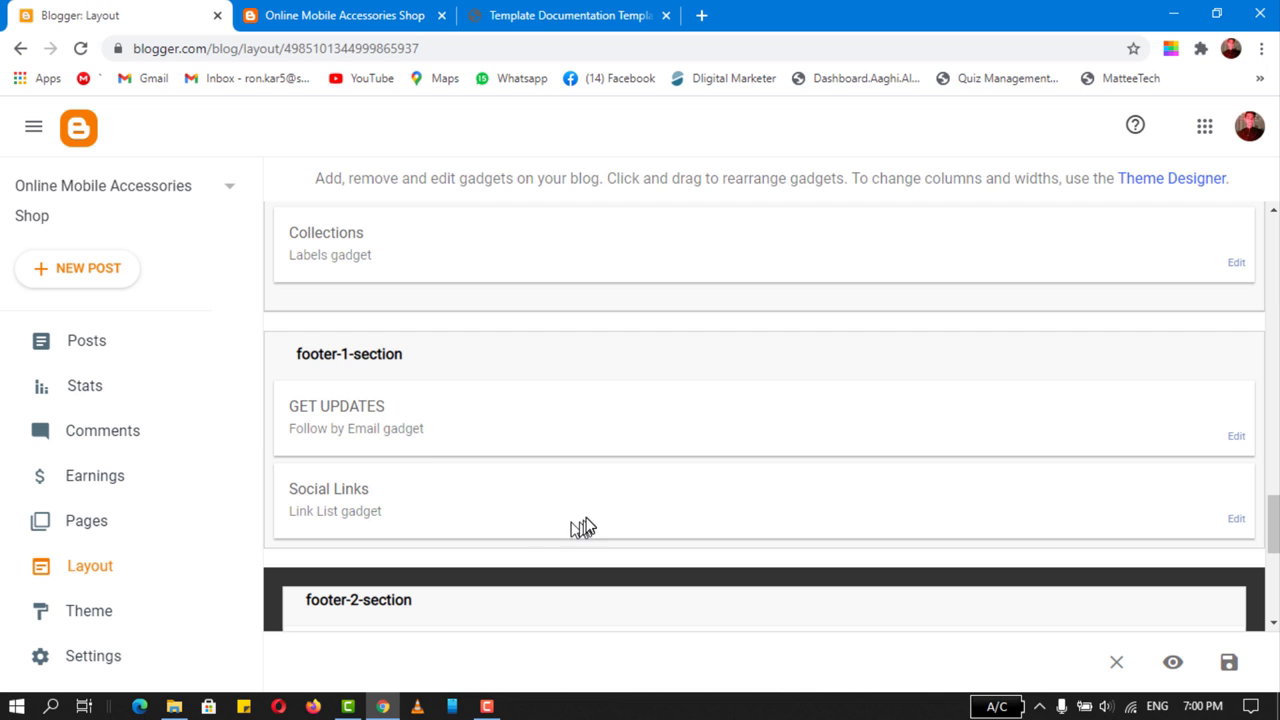
click(1237, 520)
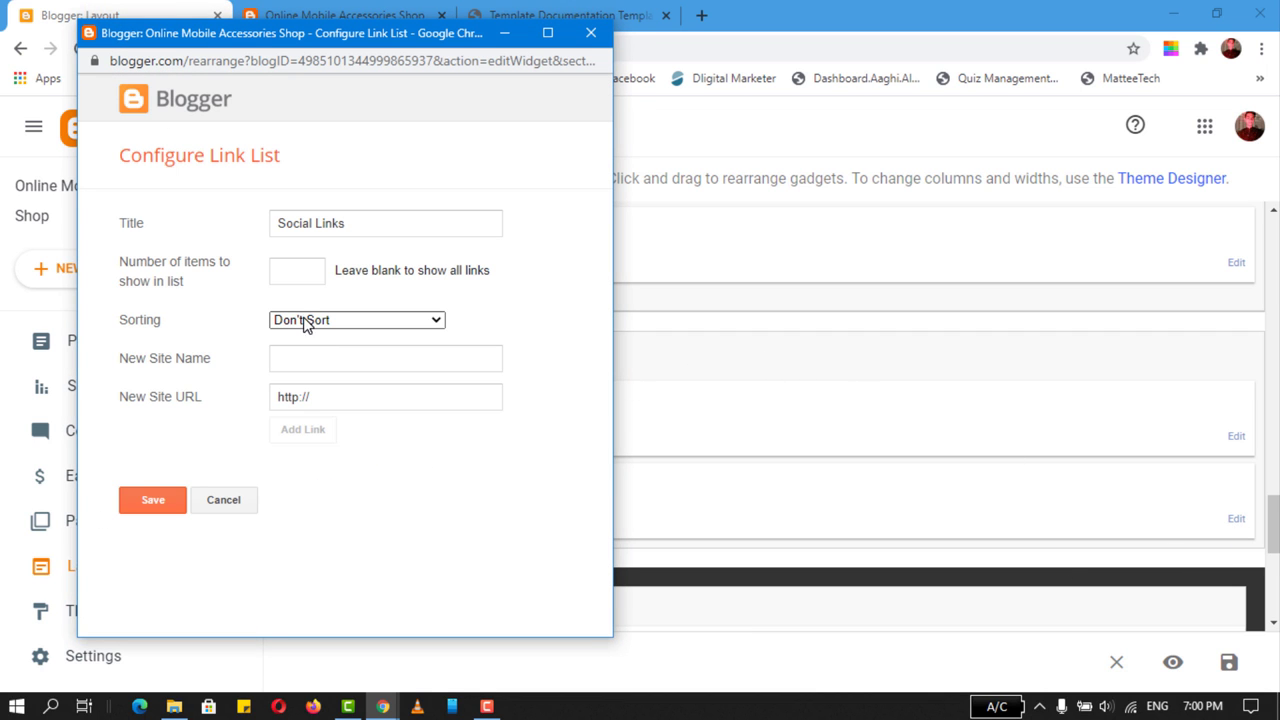
click(357, 360)
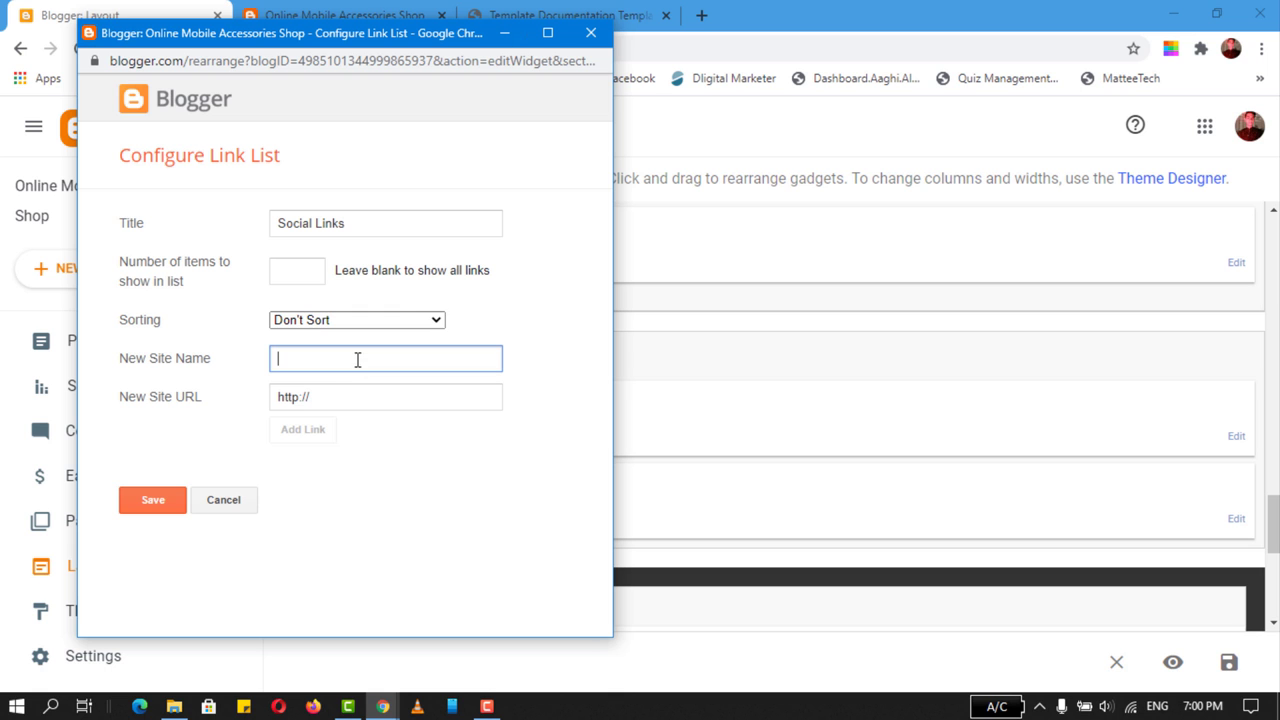
click(530, 15)
key(alt+Tab)
drag(410, 48, 1172, 56)
text(facebook)
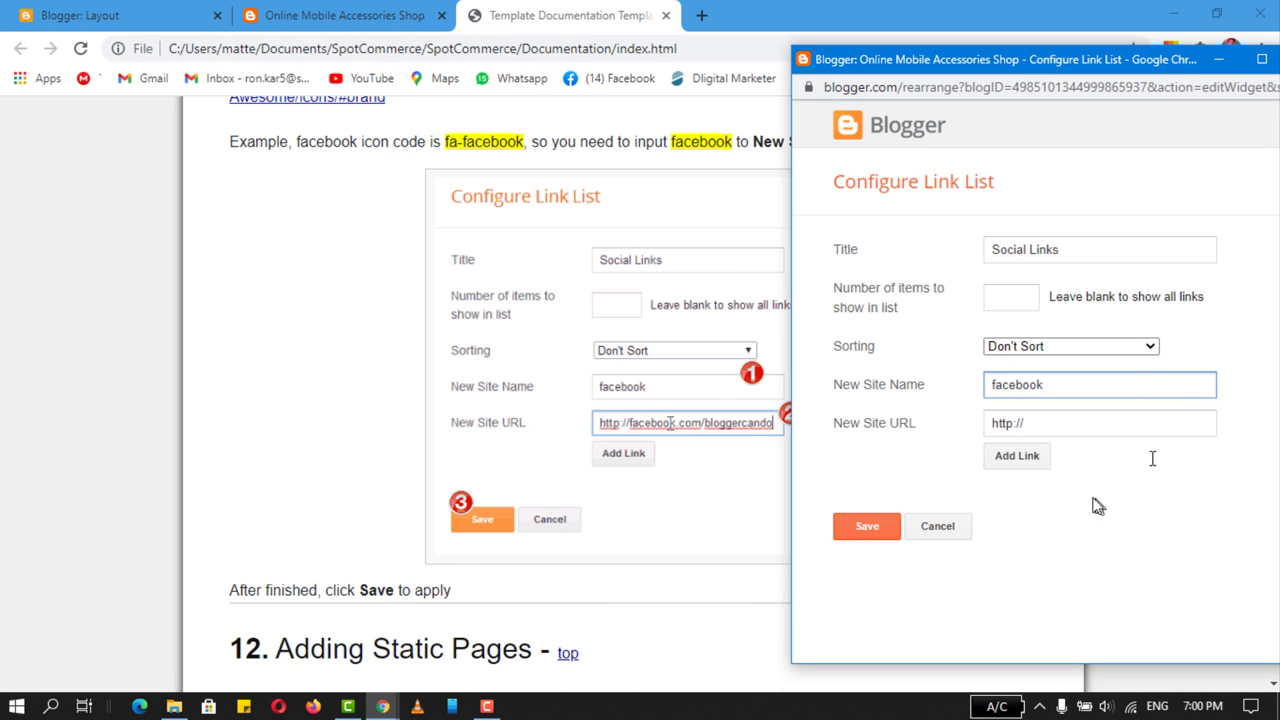
click(1068, 424)
text(facebook.com/matteetech)
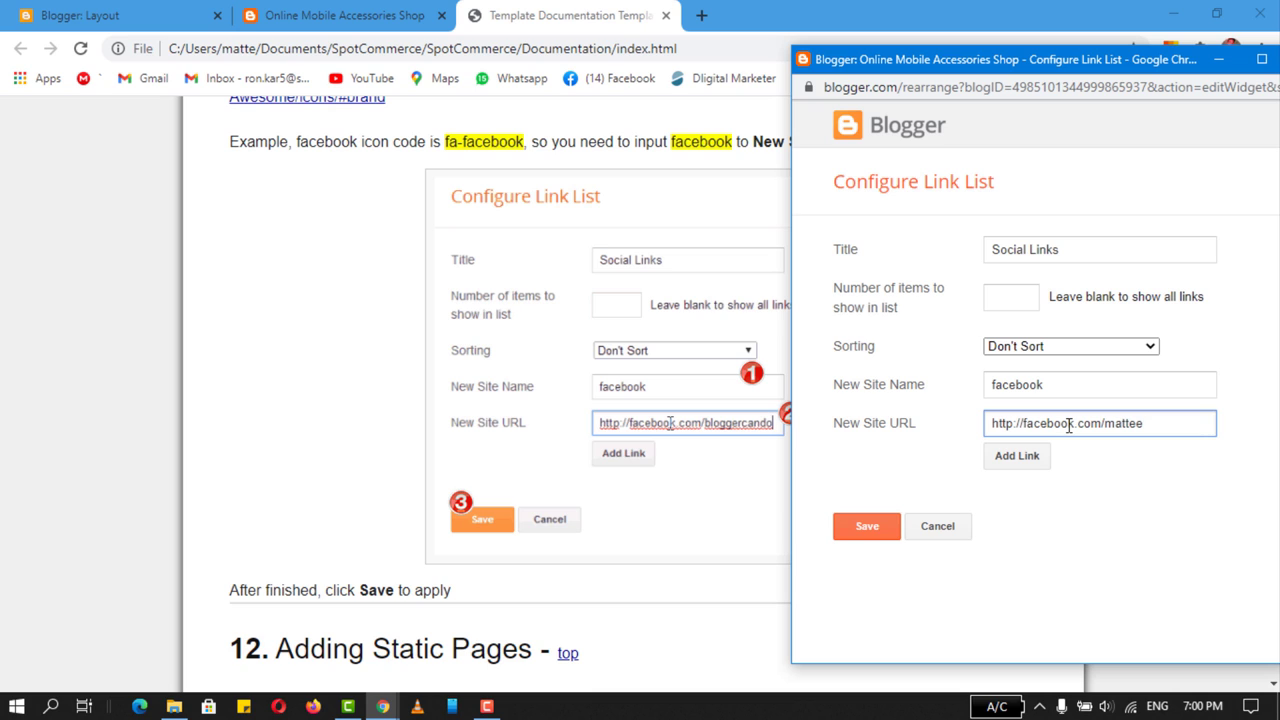
click(1021, 463)
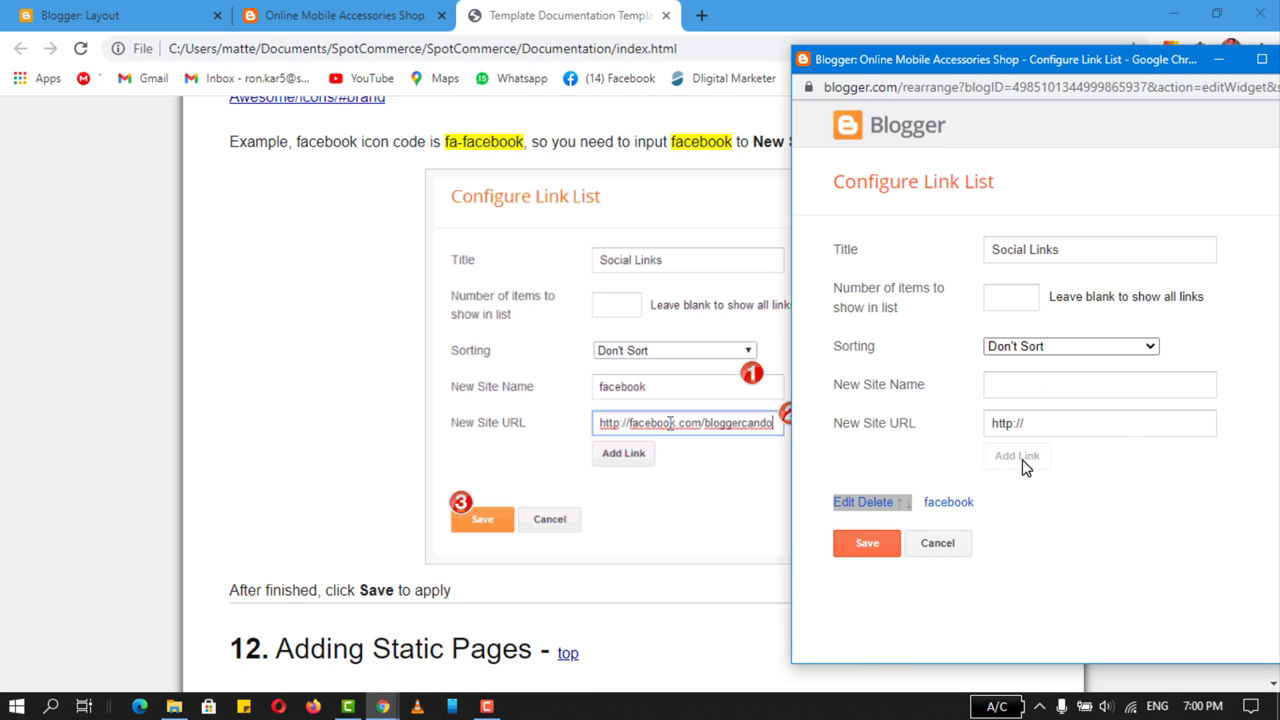
click(866, 545)
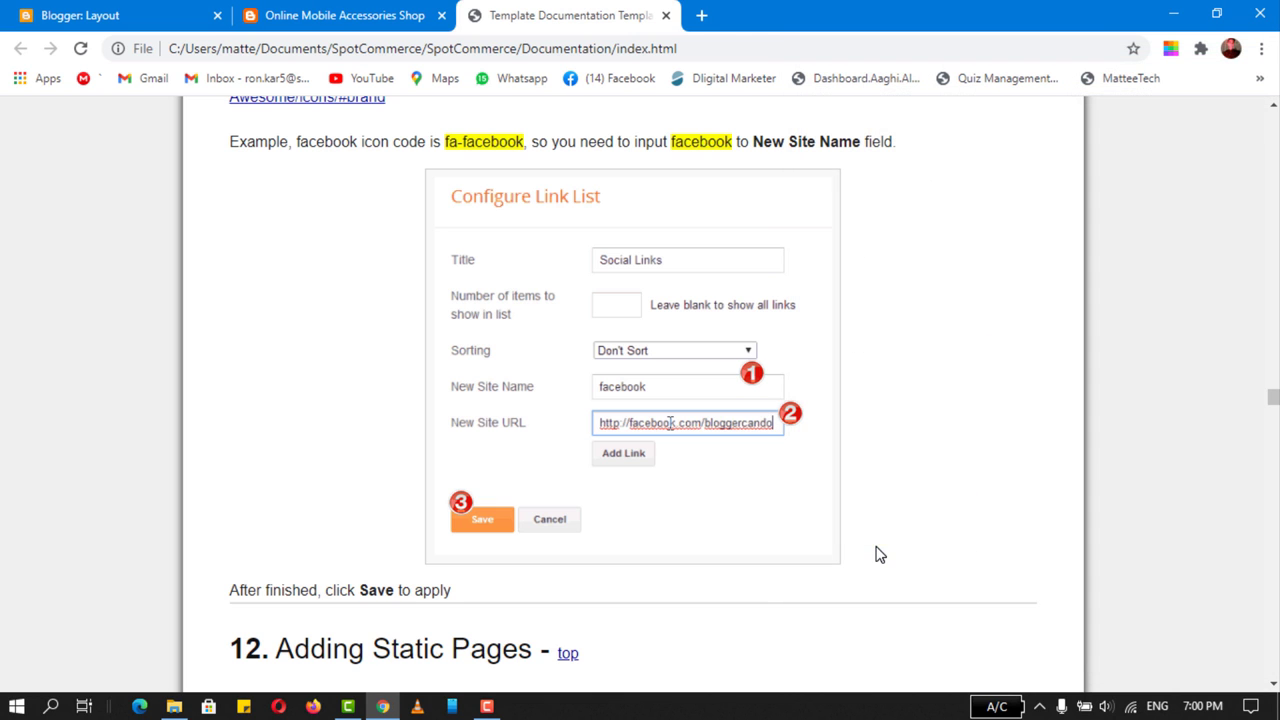
- Reload the live blog, open the footer's Facebook icon link in a new tab to check its target, and close that tab
click(343, 12)
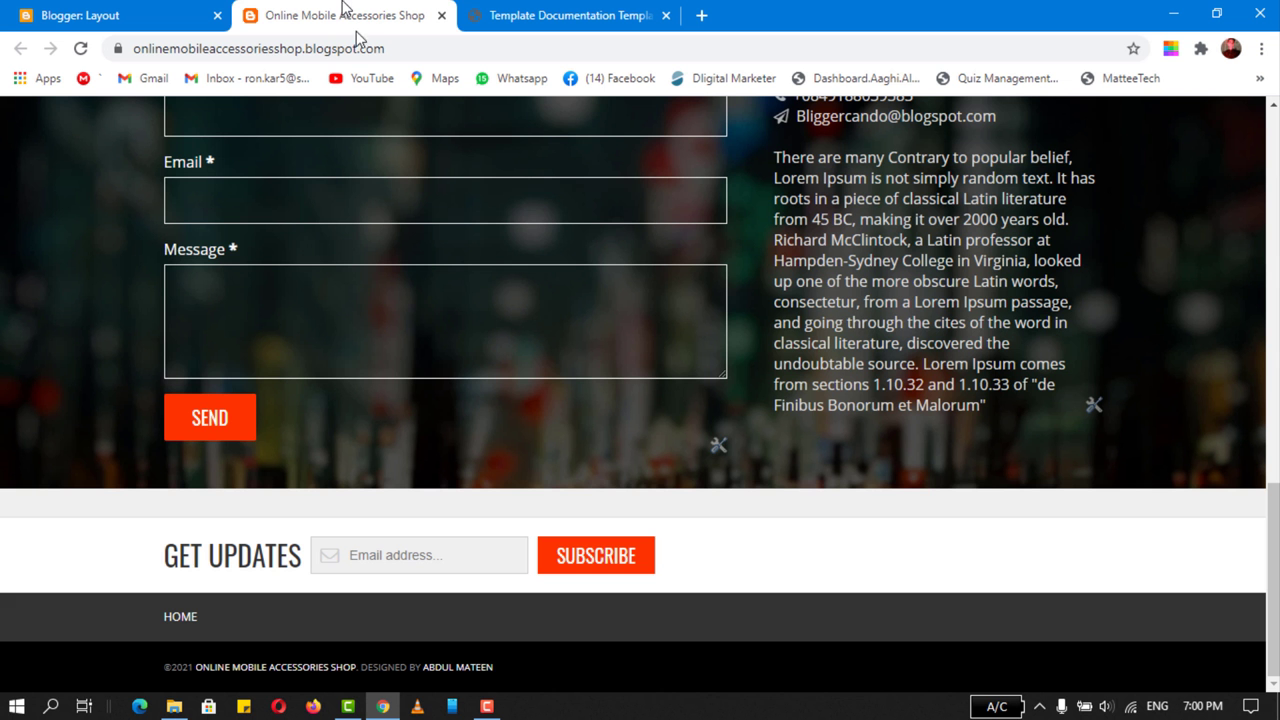
click(80, 49)
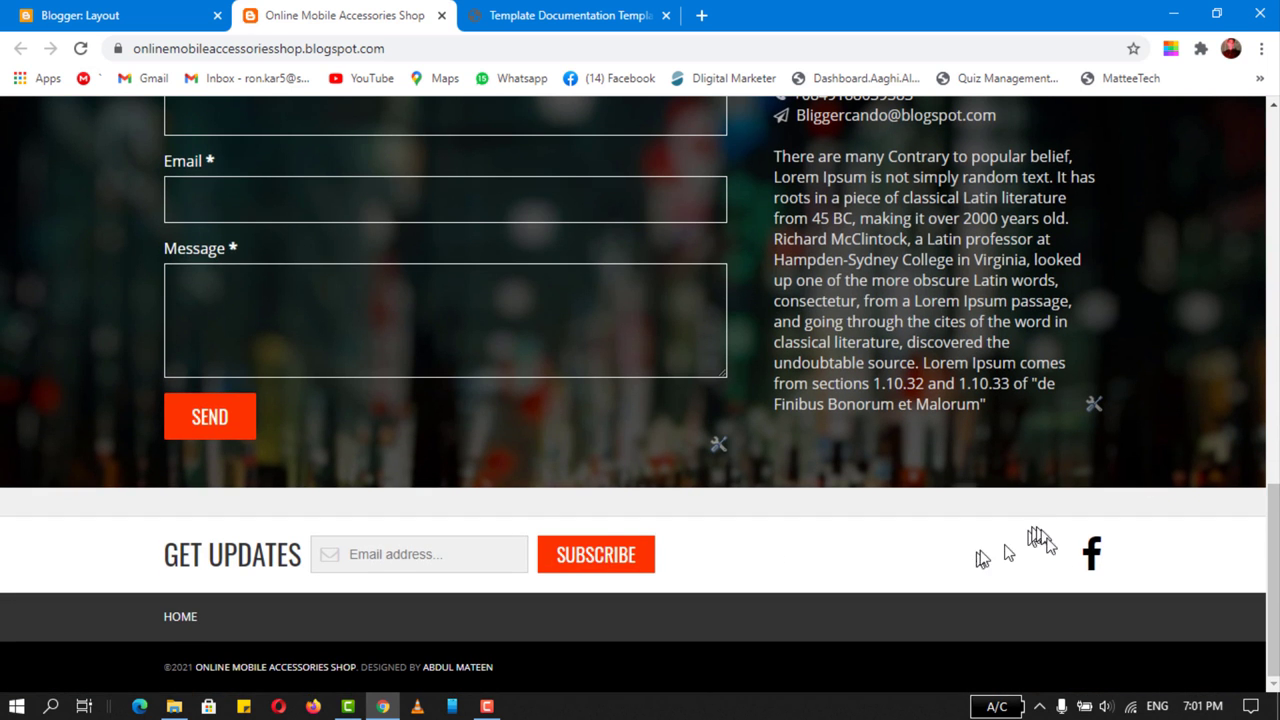
right_click(1095, 558)
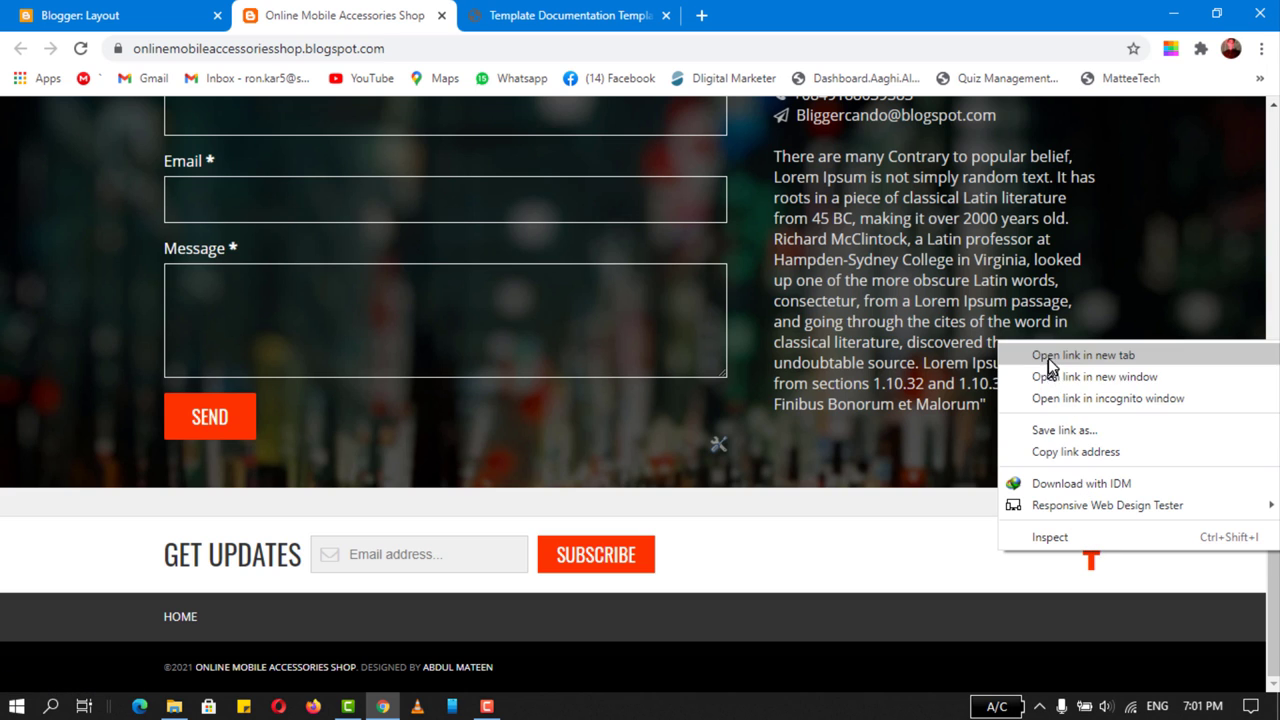
click(1075, 353)
click(512, 14)
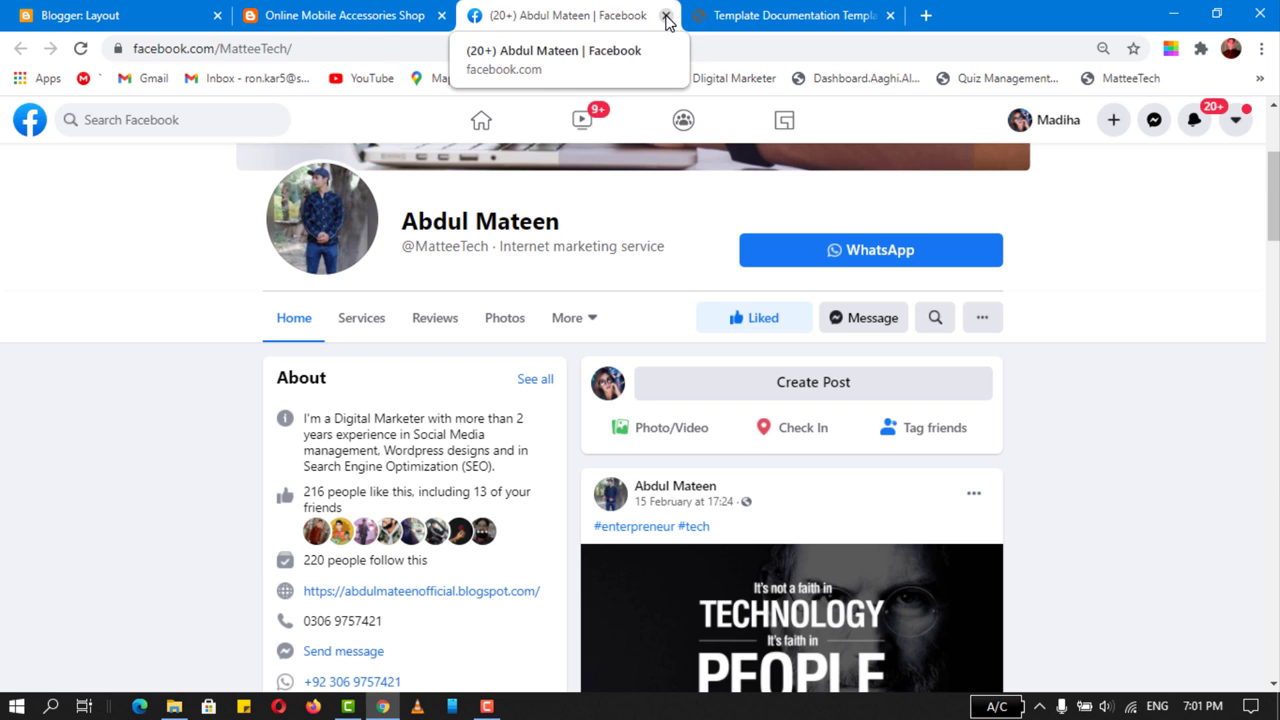
click(665, 17)
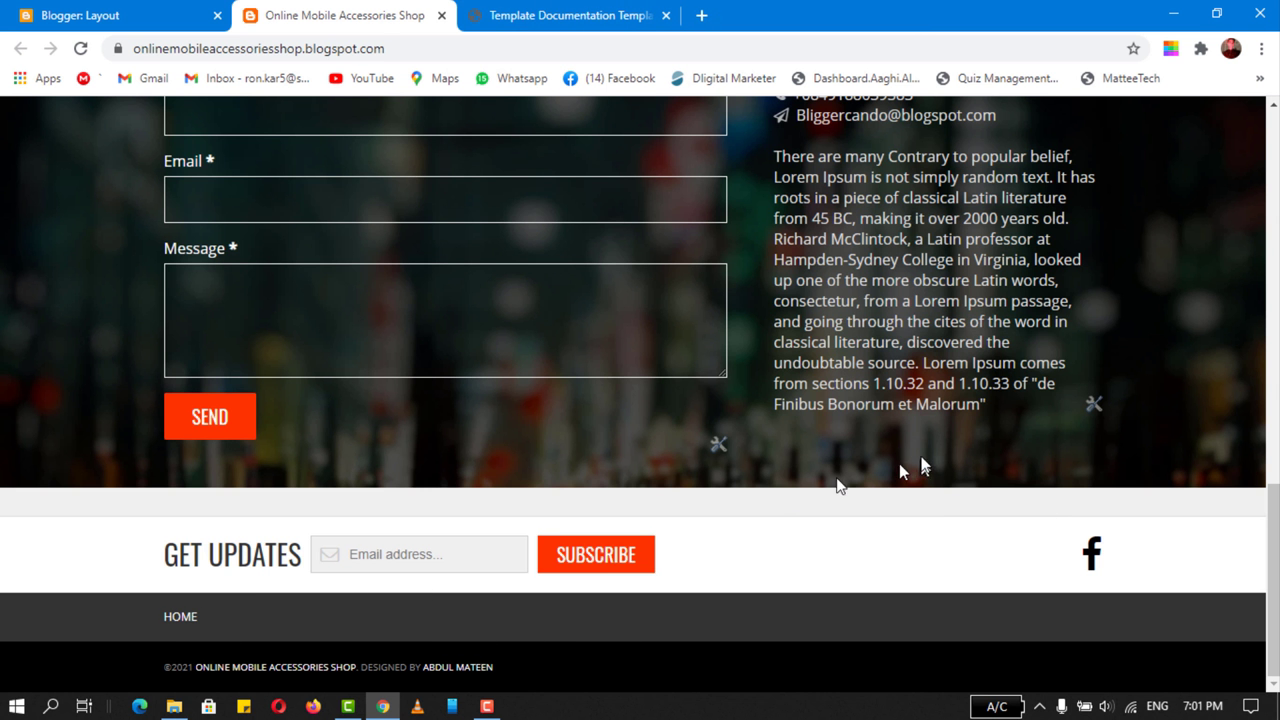
- Add a link named twitter with the URL # to the Social Links gadget in footer-1-section and save it
click(100, 15)
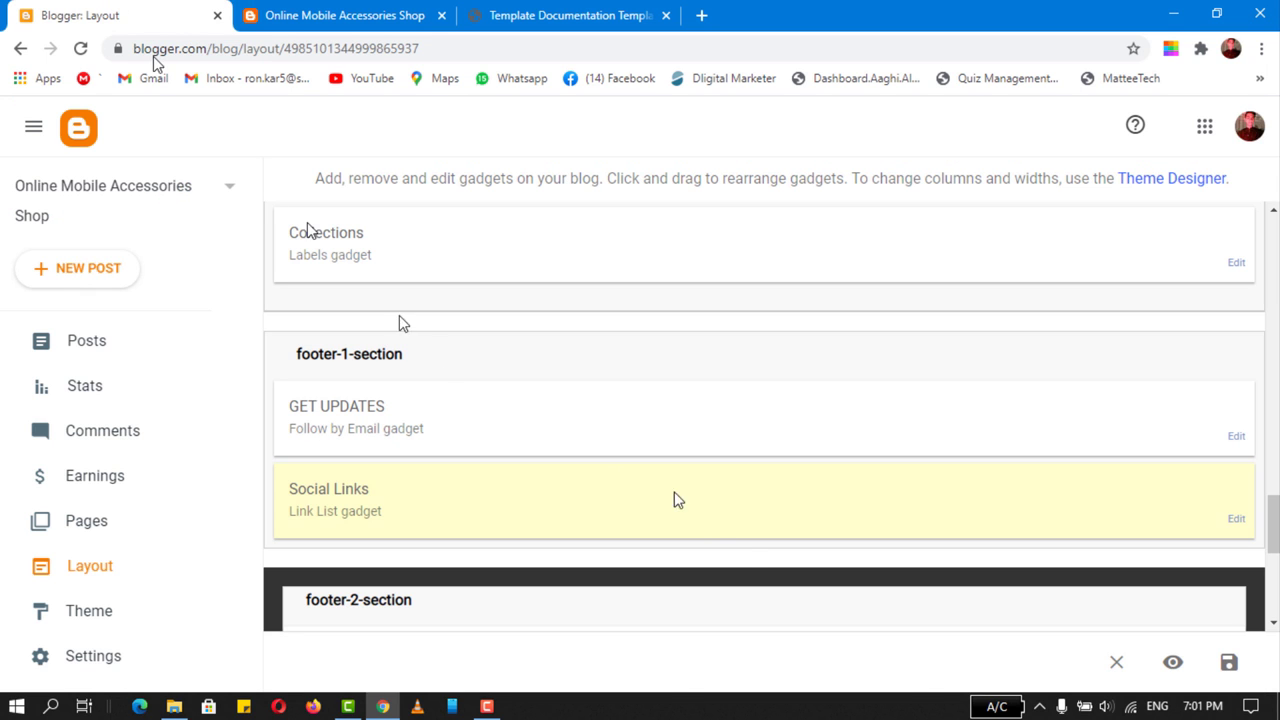
click(1236, 519)
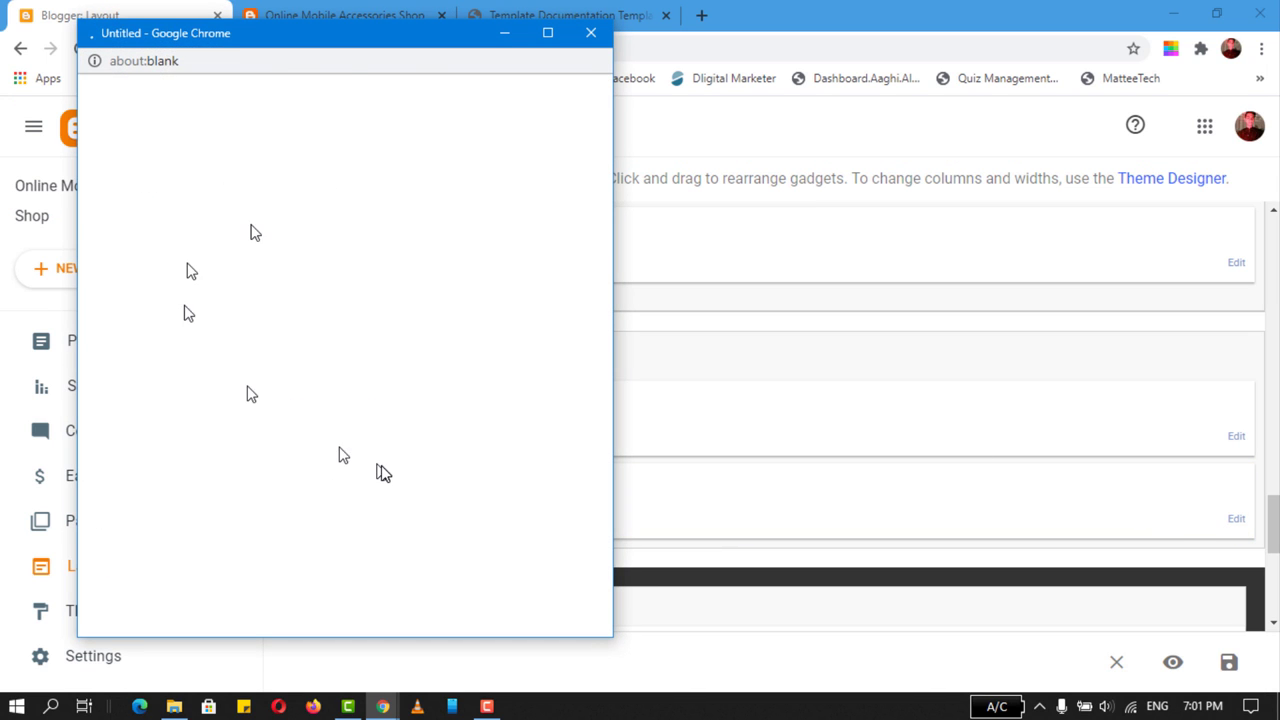
click(333, 360)
text(ter)
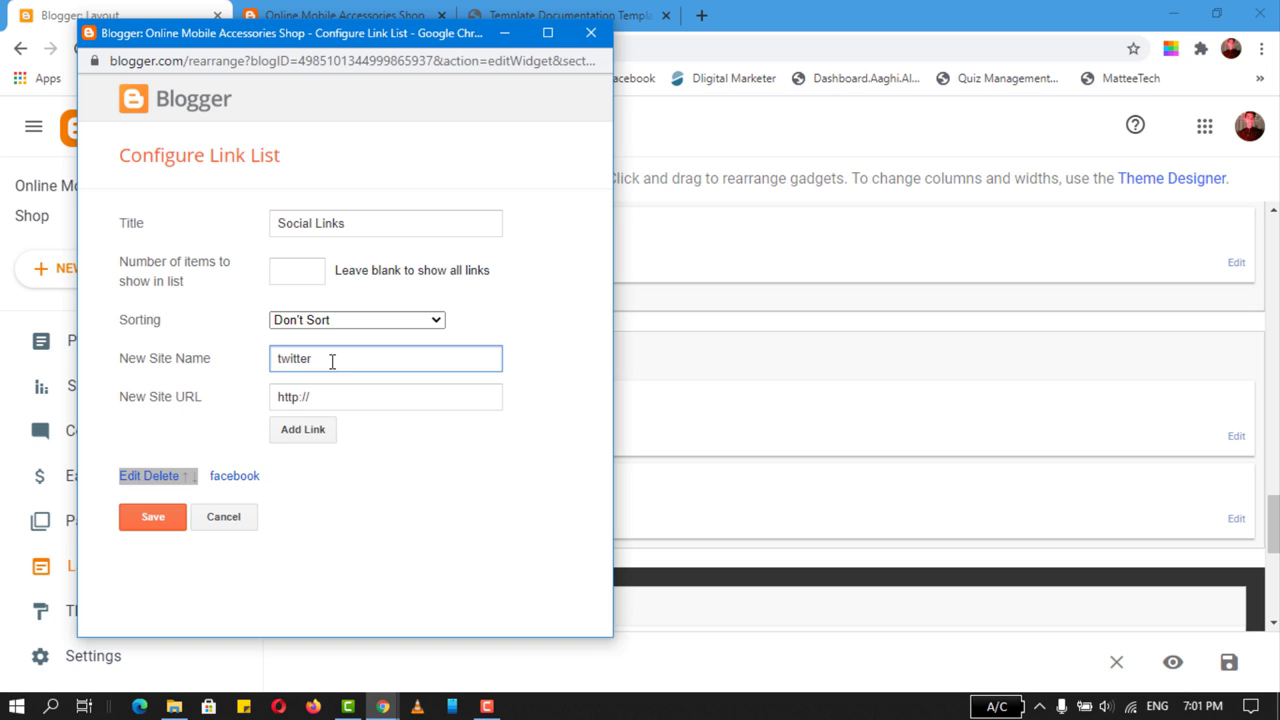
key(Tab)
text(#)
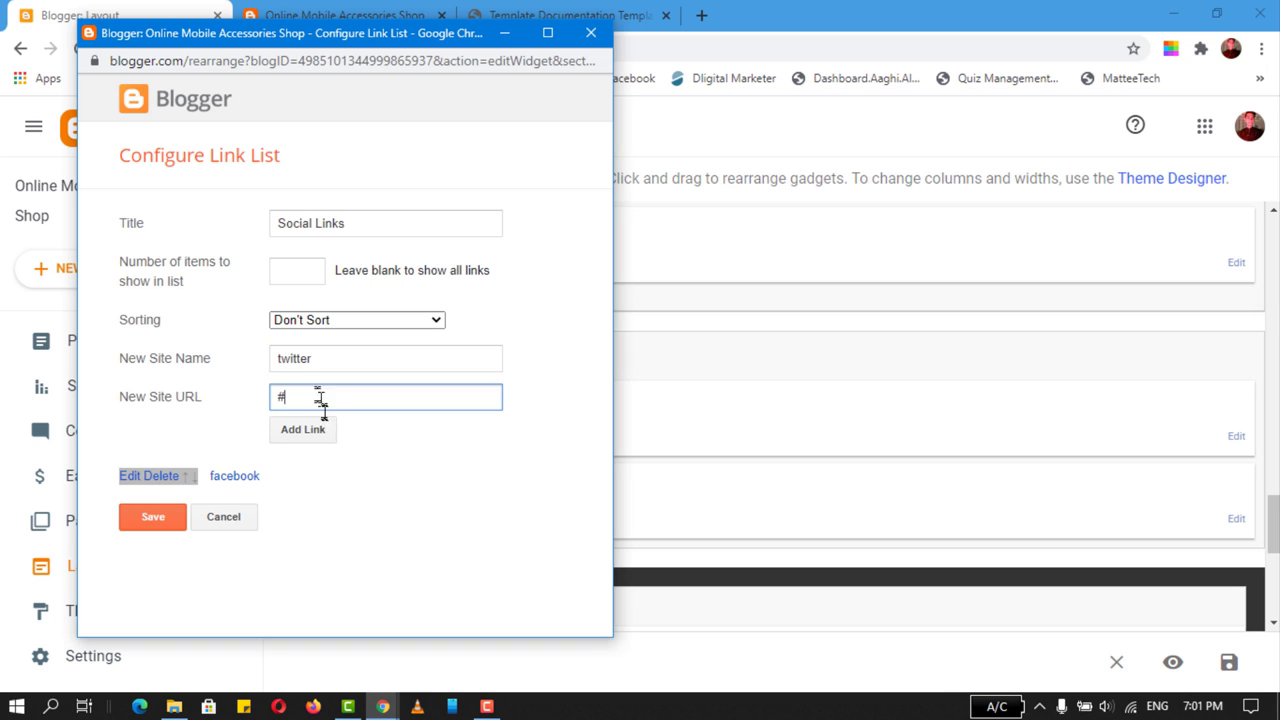
key(Return)
text(linkedin)
key(Tab)
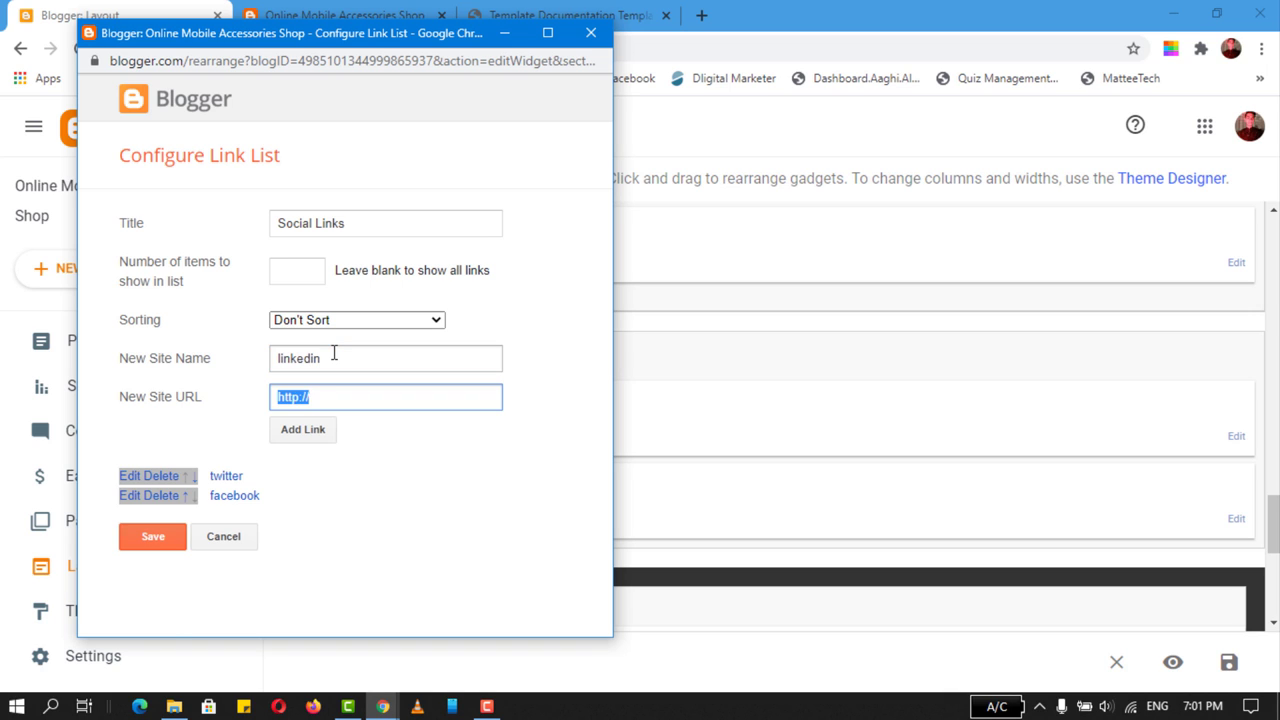
text(#)
click(153, 538)
- Add a link named linkedin with the URL # to the Social Links gadget, save it, and reload the live blog to check the icons
click(1236, 518)
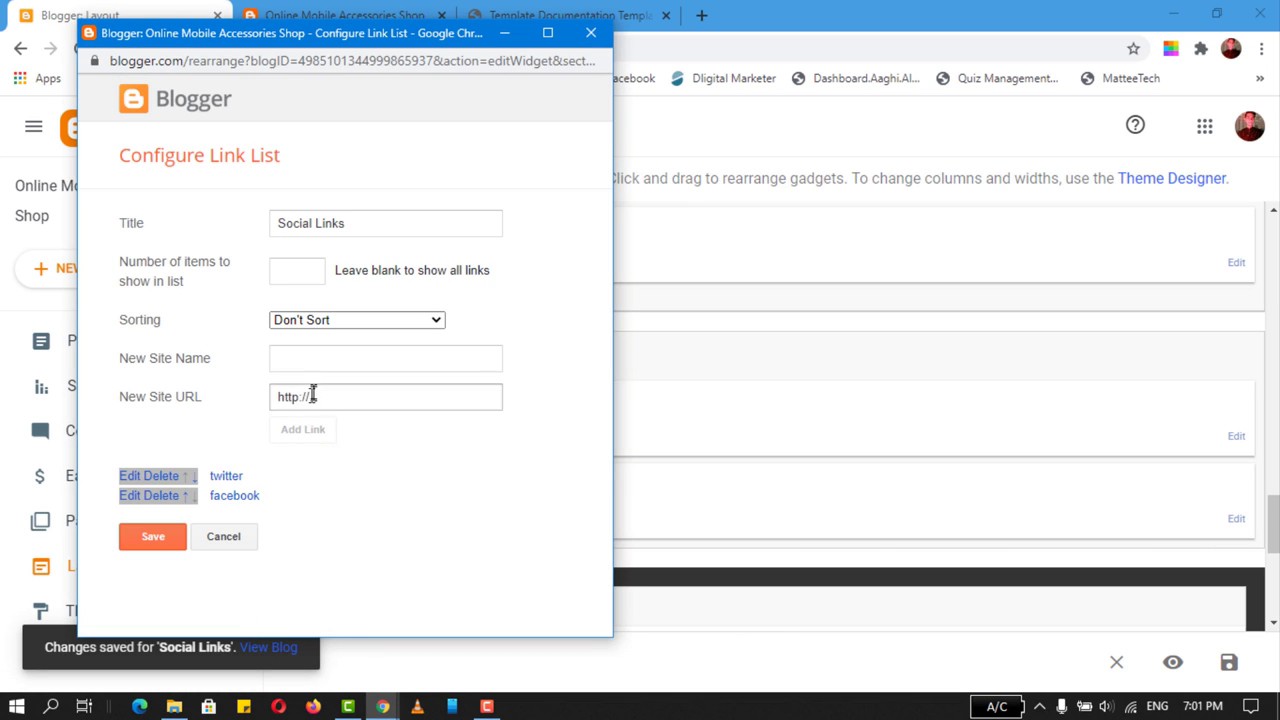
click(318, 365)
text(linkedin)
key(Tab)
text(#)
key(Return)
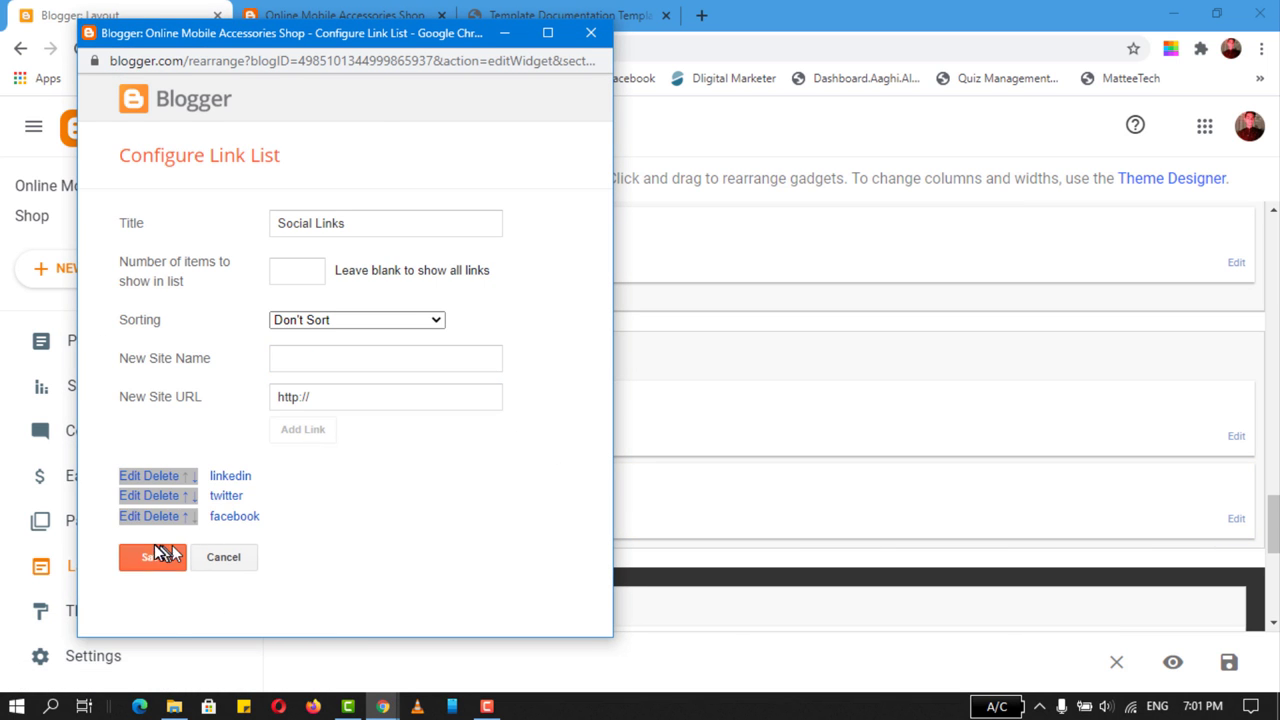
click(155, 540)
click(345, 15)
click(95, 48)
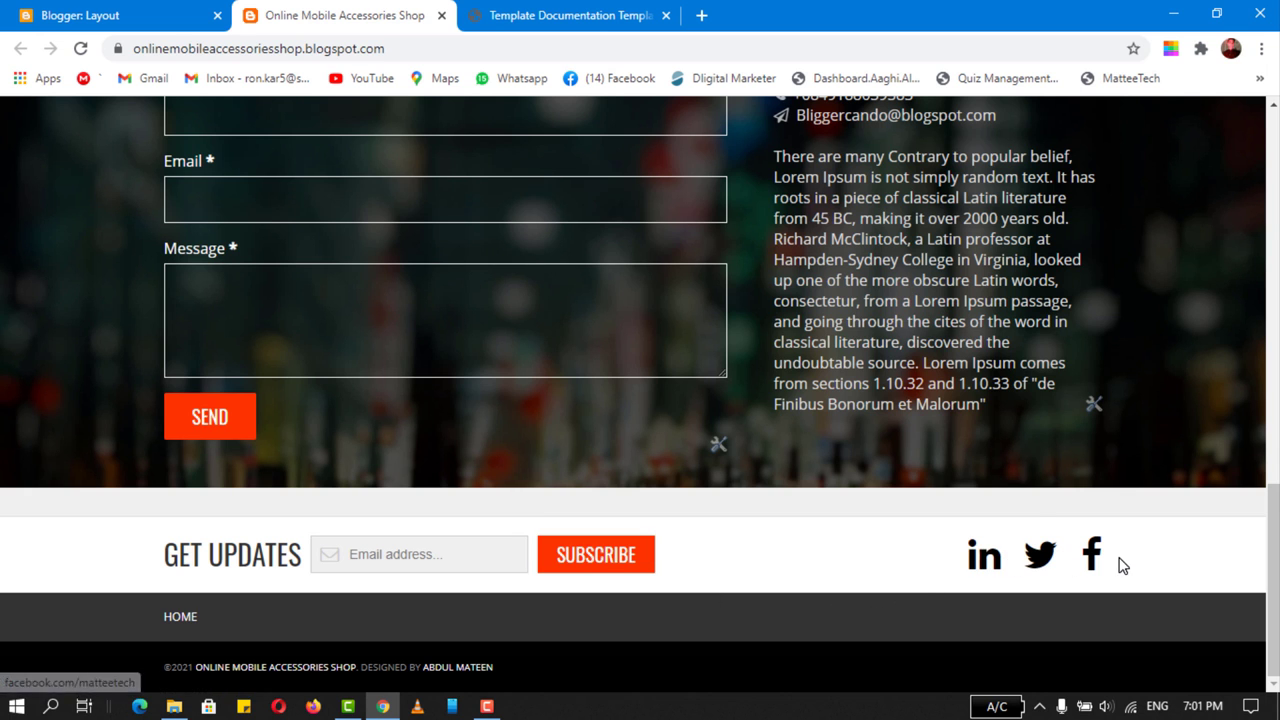
- Read section 12, Adding Static Pages, in the template documentation, from creating a page to editing the Page widget
click(510, 15)
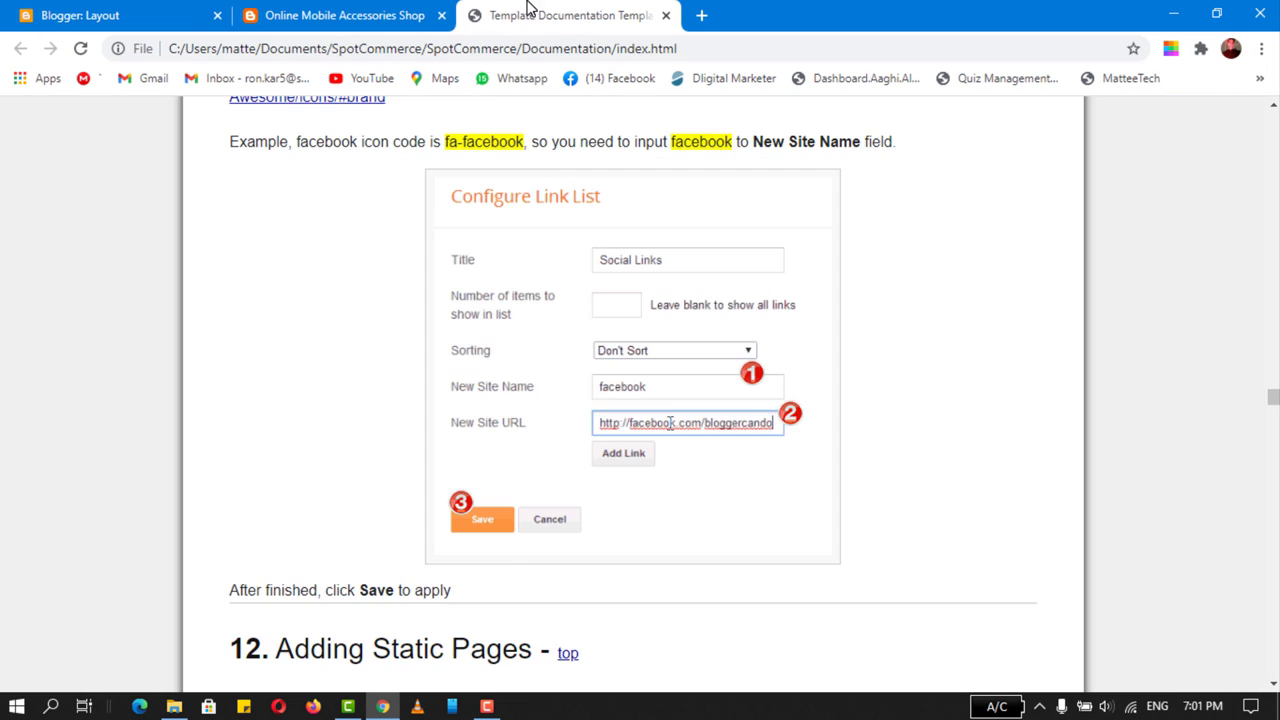
scroll(400, 320, up, 3)
scroll(380, 330, down, 6)
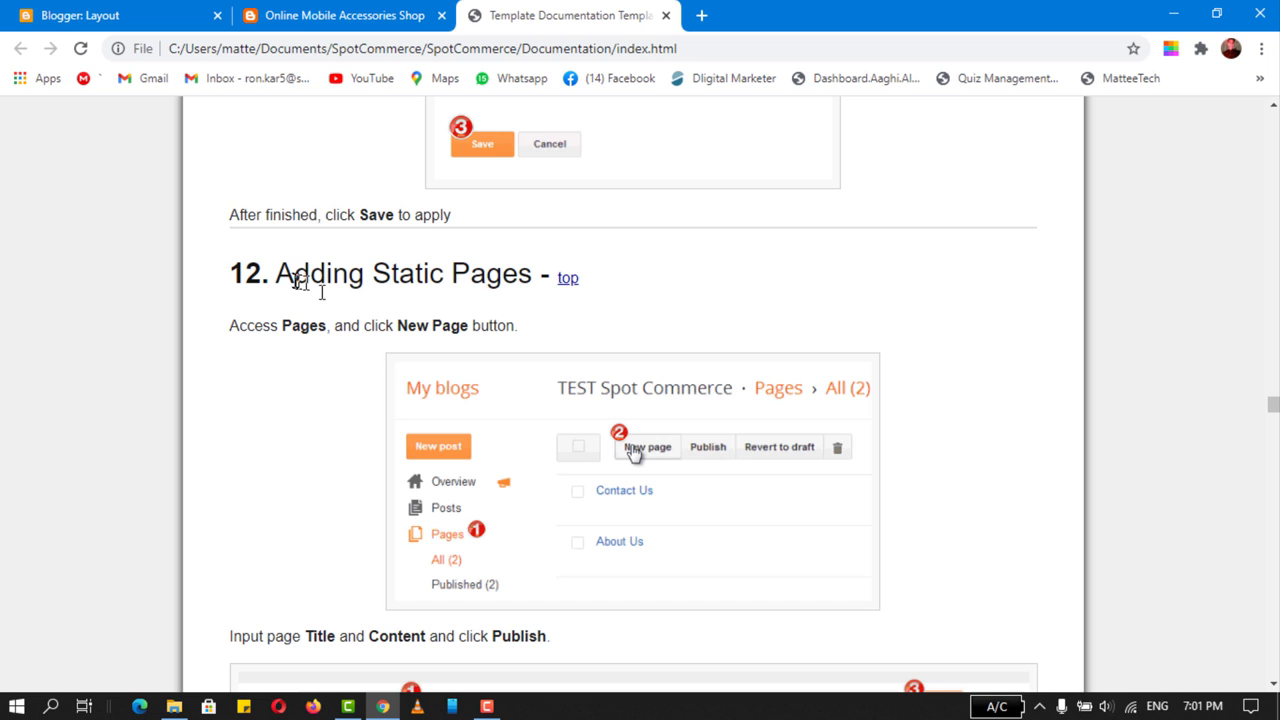
drag(277, 274, 522, 276)
double_click(490, 274)
click(357, 285)
scroll(368, 378, down, 2)
scroll(635, 360, down, 4)
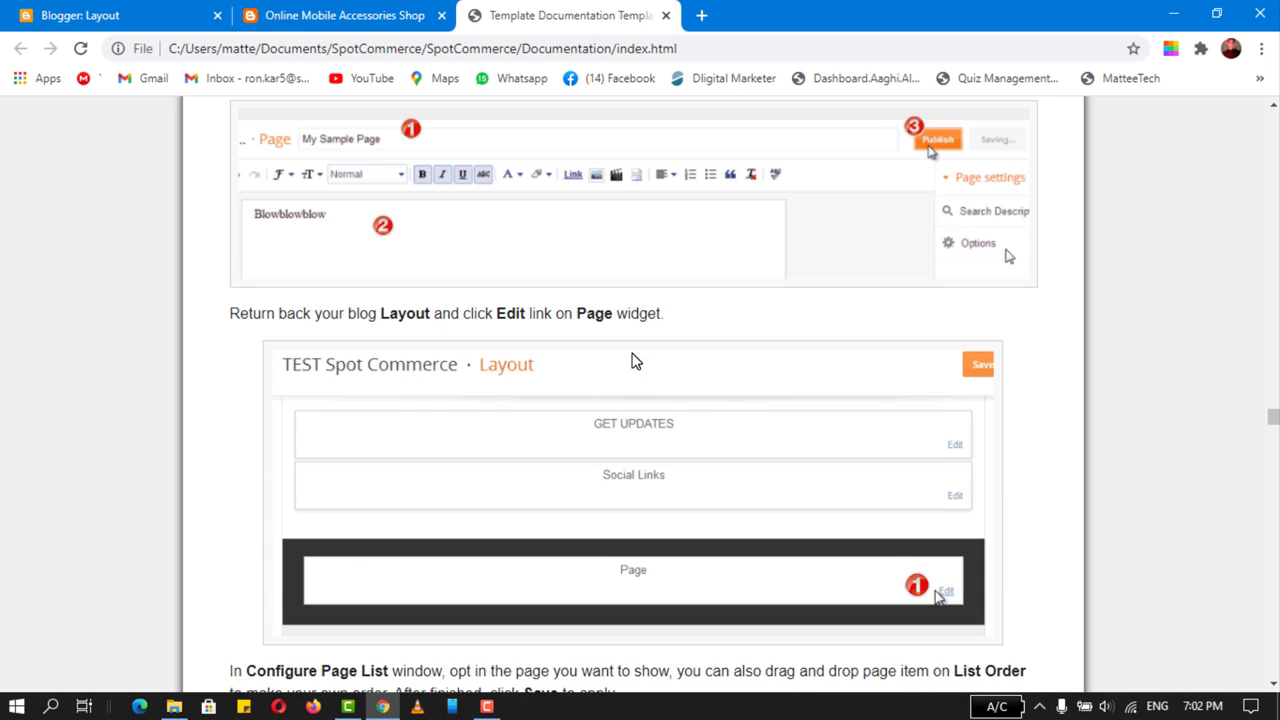
scroll(686, 406, up, 3)
scroll(368, 320, up, 3)
scroll(495, 410, down, 2)
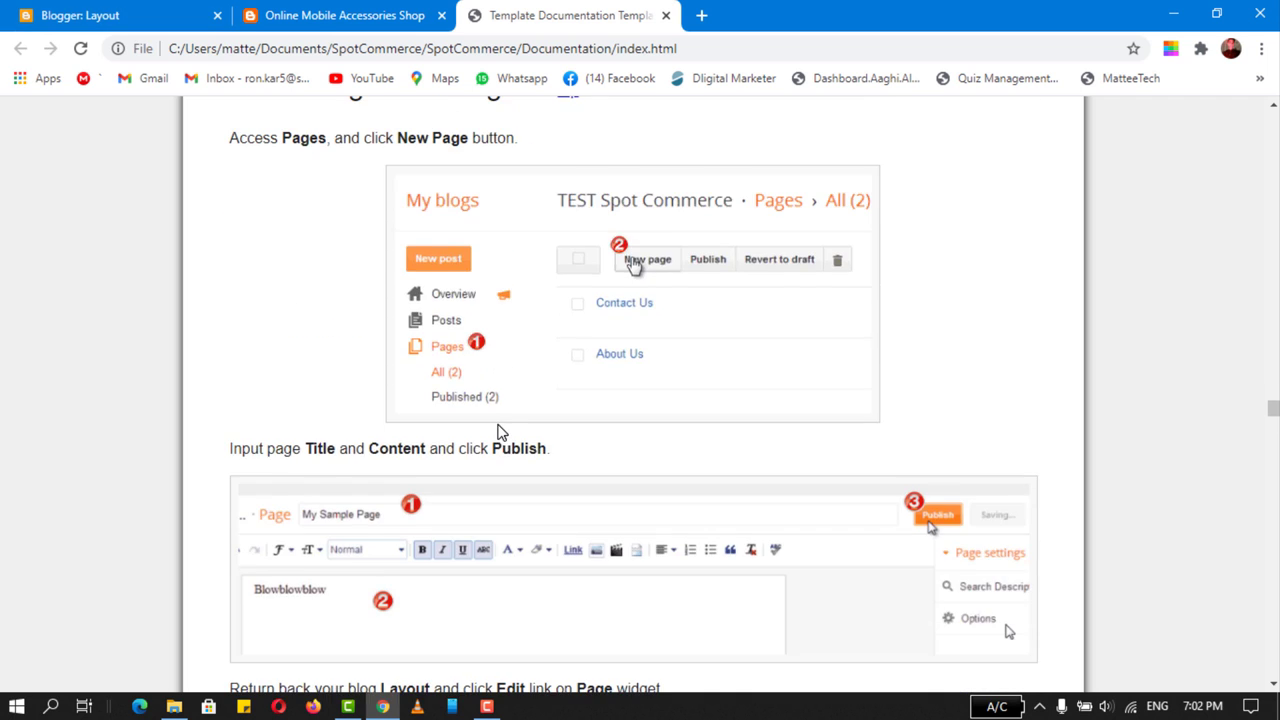
- Save the blog's layout arrangement and open the list of pages
click(110, 15)
click(1229, 662)
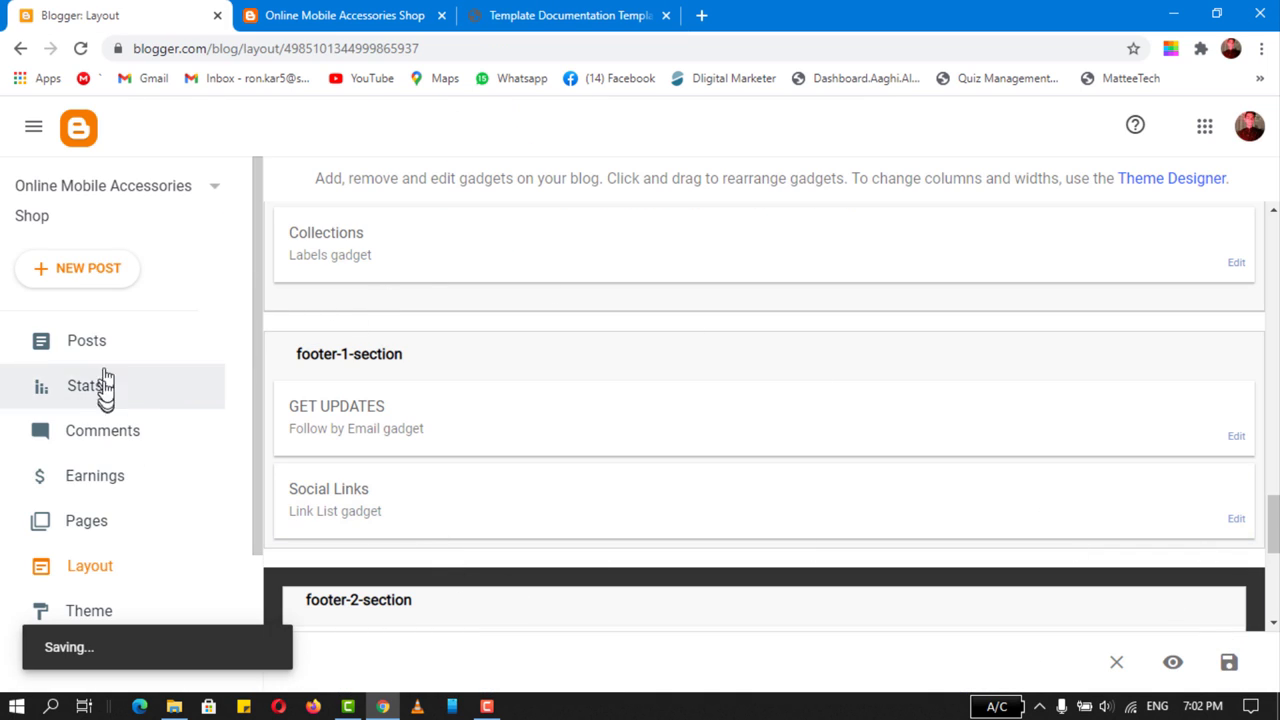
click(104, 526)
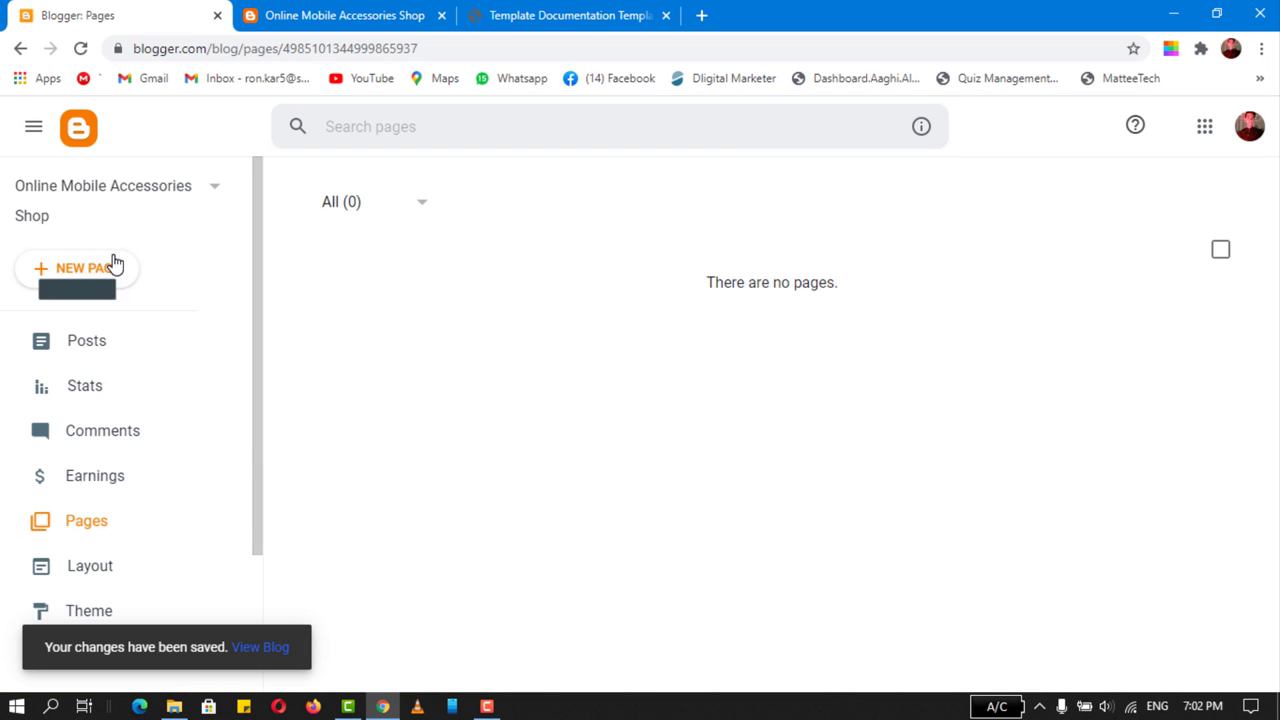
- Create a new page titled About Us with the body text "This is Online Shop ......."
click(118, 268)
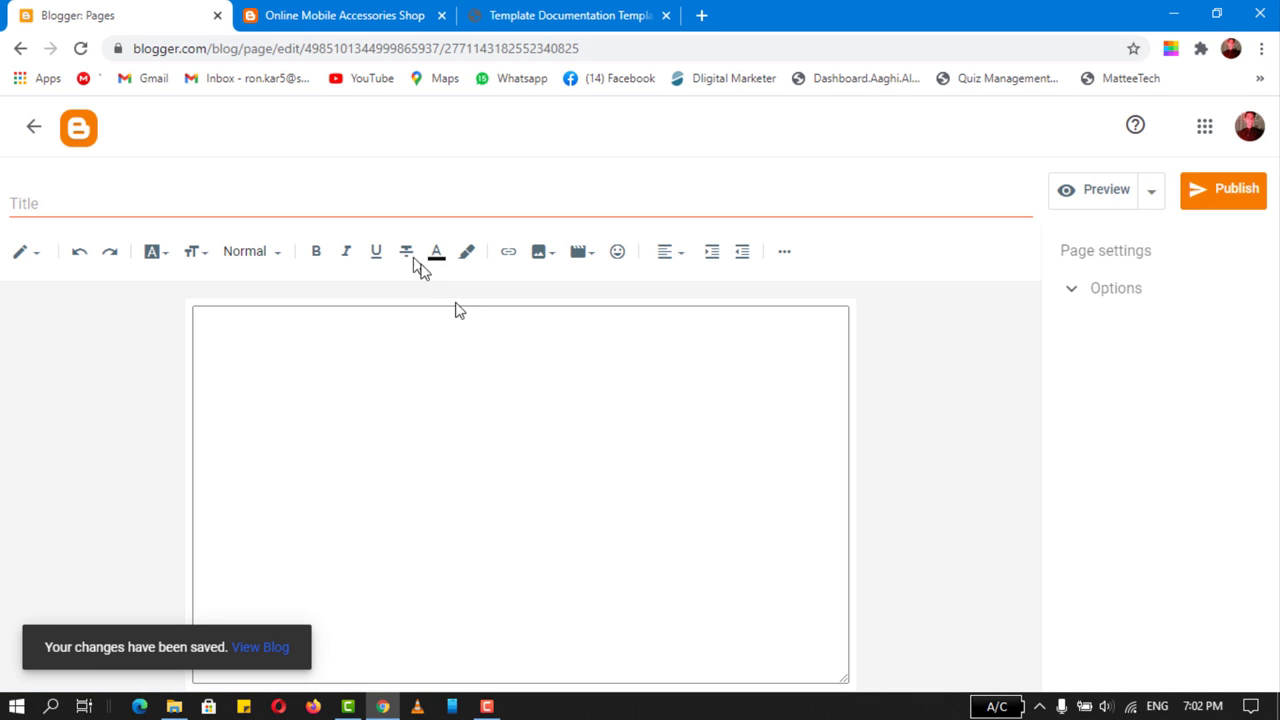
click(184, 203)
text(About Us)
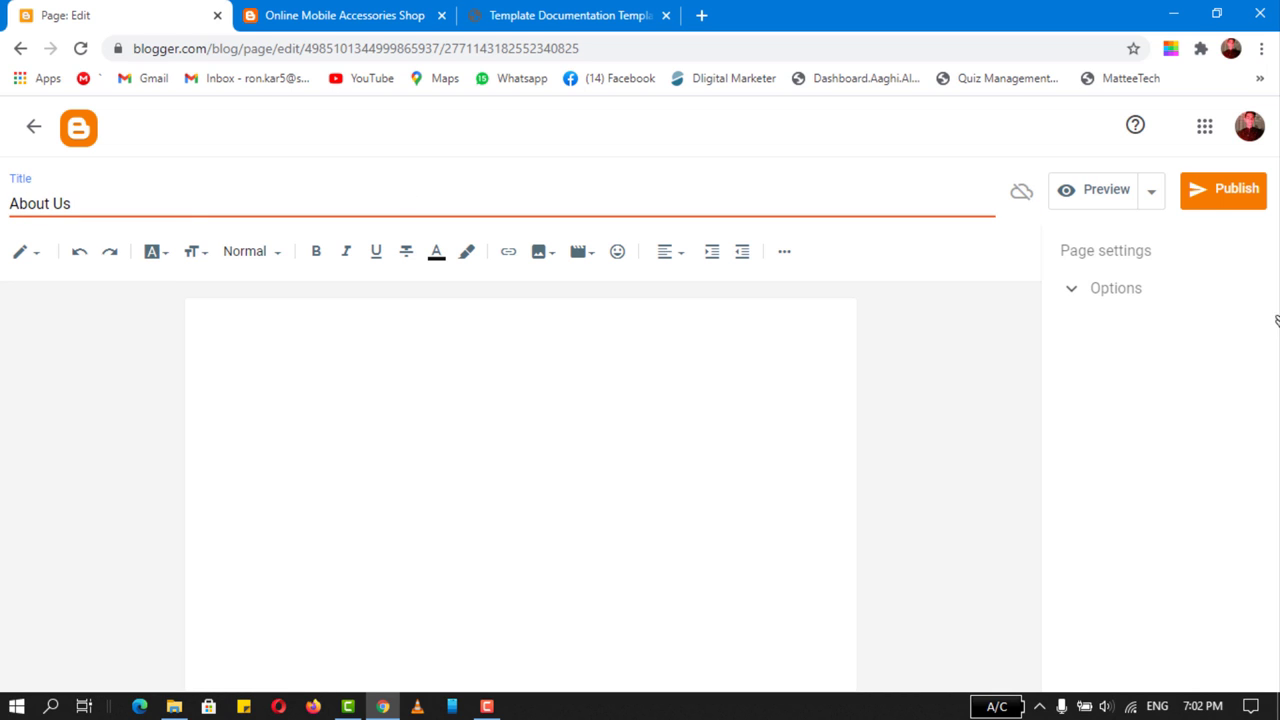
click(485, 366)
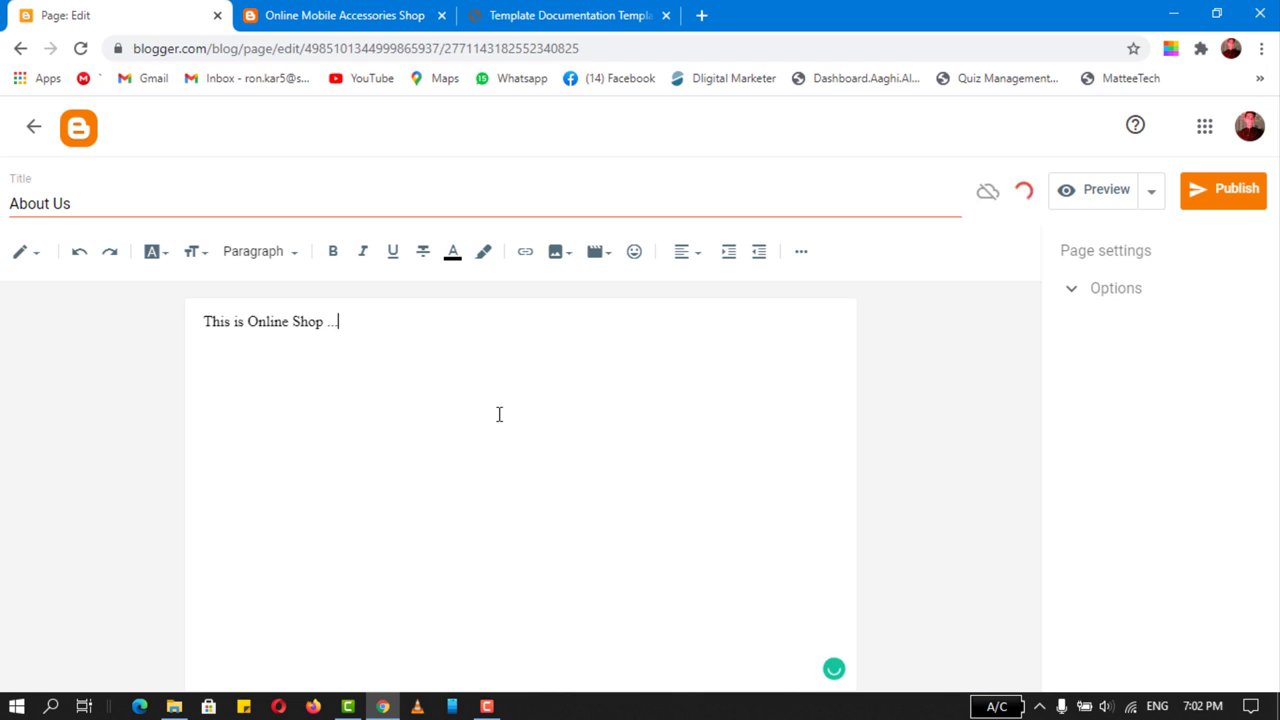
- Fill the About Us page body with many repeated copies of "This is Online Shop ......." and publish the page
key(ctrl+a)
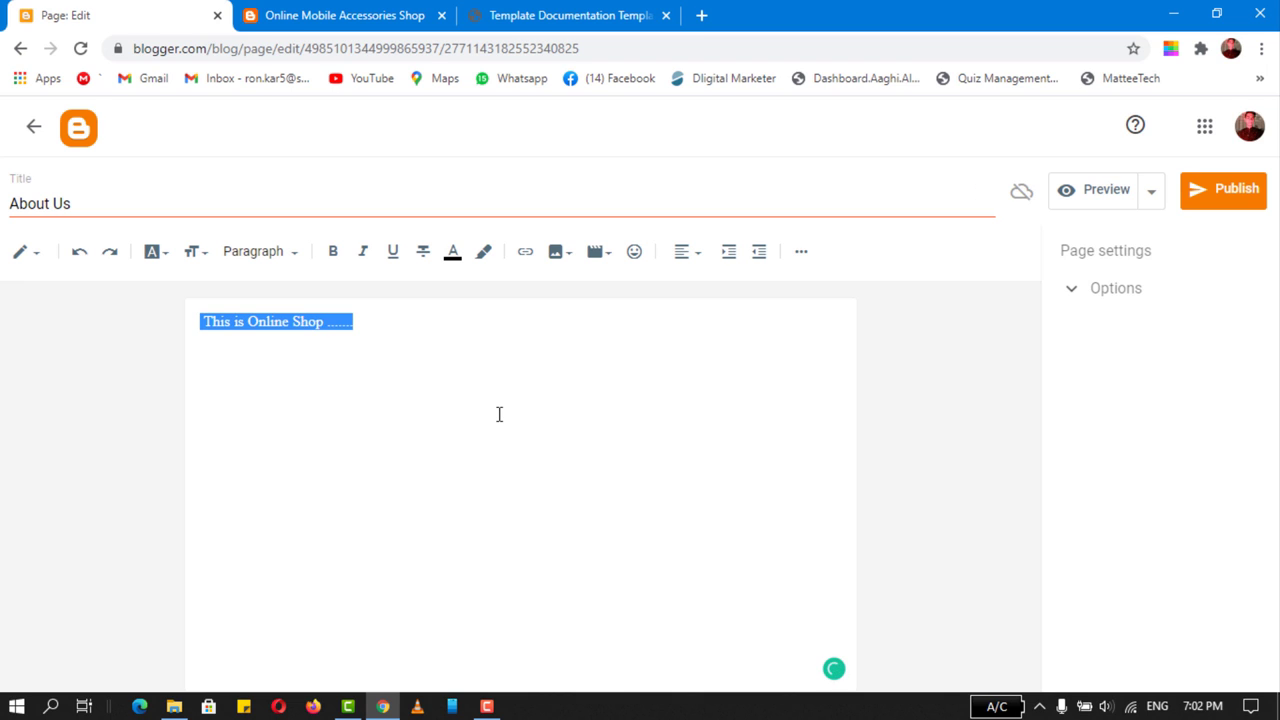
key(ctrl+x)
key(Return)
key(ctrl+v)
key(ctrl+a)
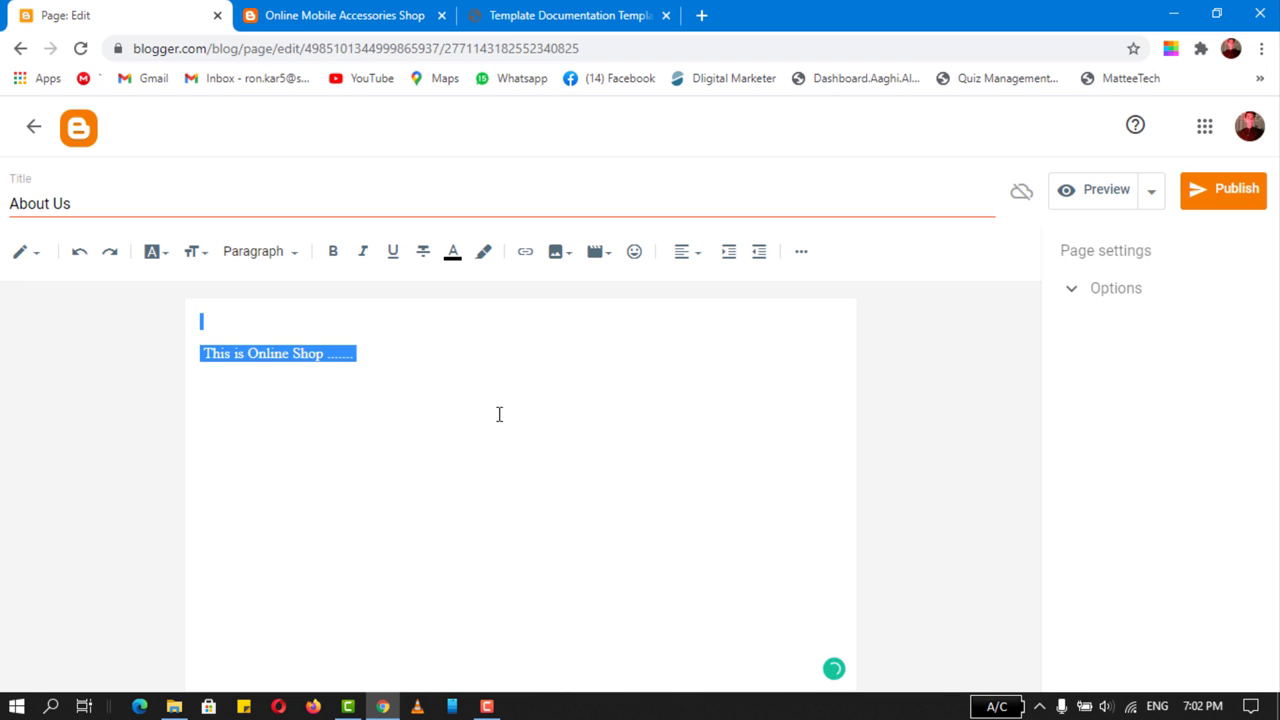
key(ctrl+v)
key(ctrl+v)
key(ctrl+v)
key(ctrl+v)
key(ctrl+v)
key(ctrl+v)
key(ctrl+v)
key(ctrl+v)
key(ctrl+v)
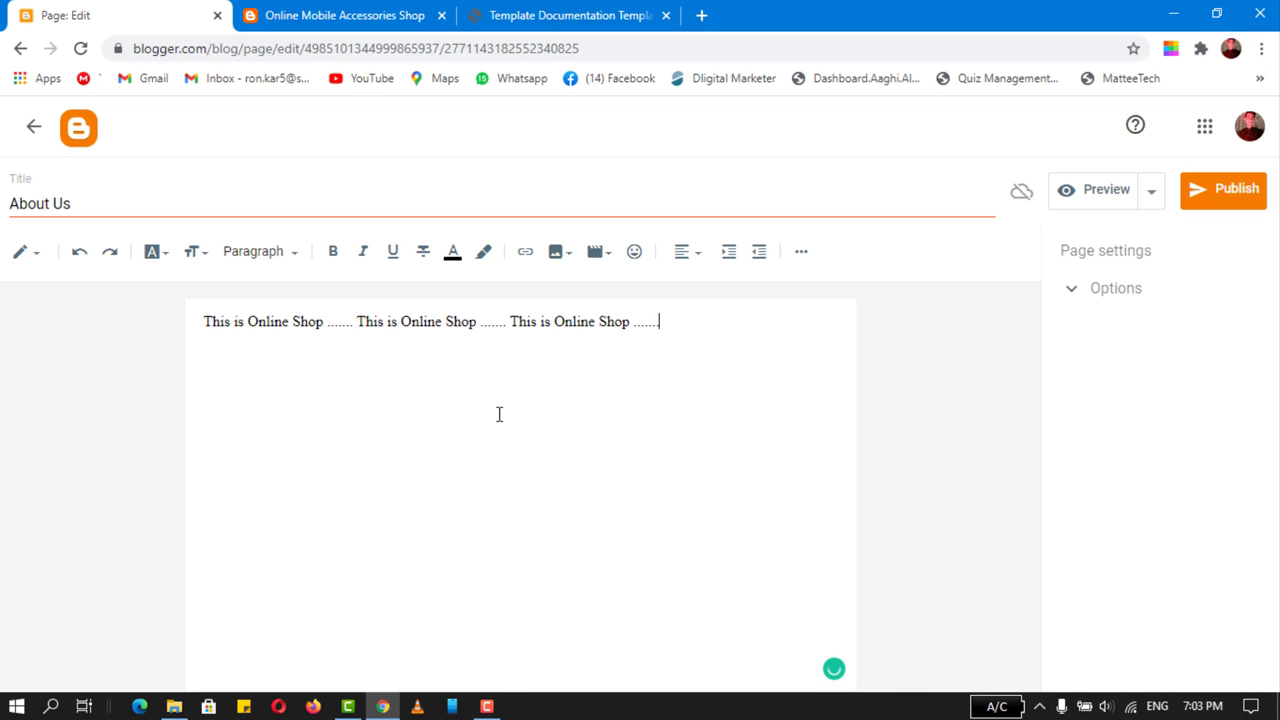
key(ctrl+v)
key(ctrl+v)
key(ctrl+v)
key(ctrl+v)
key(ctrl+v)
key(ctrl+v)
key(ctrl+v)
key(ctrl+v)
key(ctrl+v)
key(ctrl+v)
key(ctrl+v)
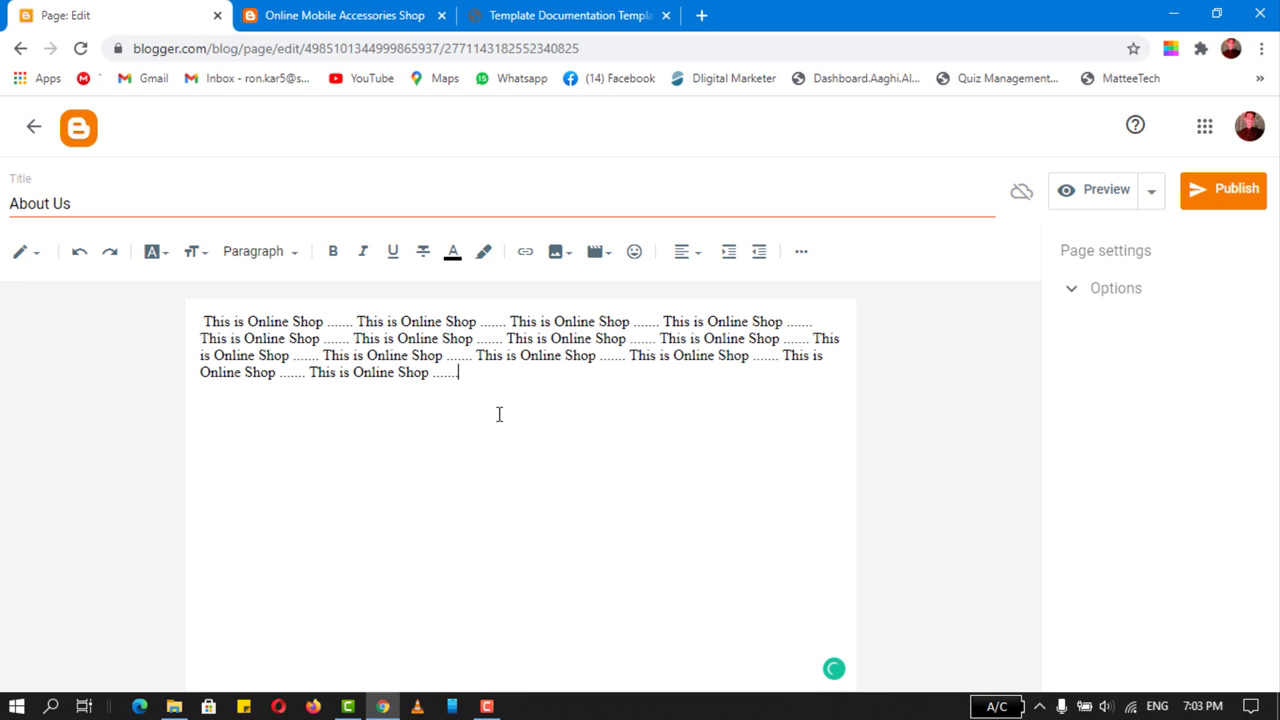
key(ctrl+v)
key(ctrl+v)
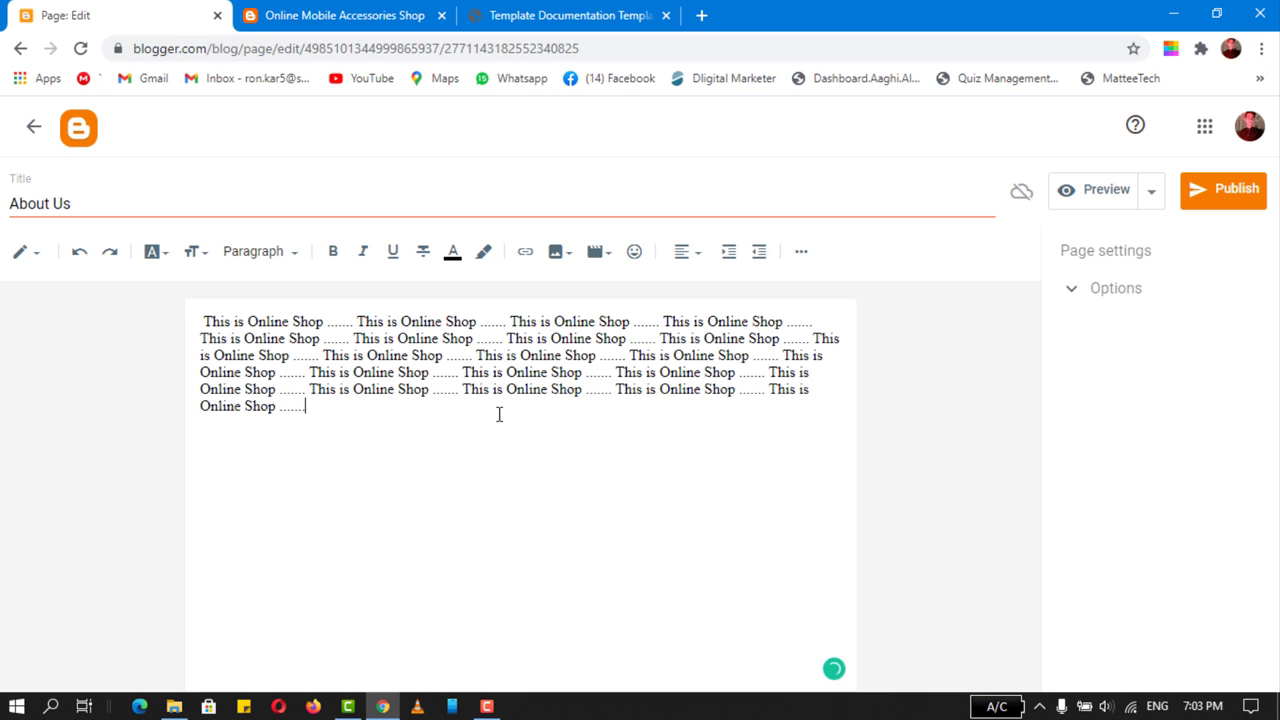
click(1216, 192)
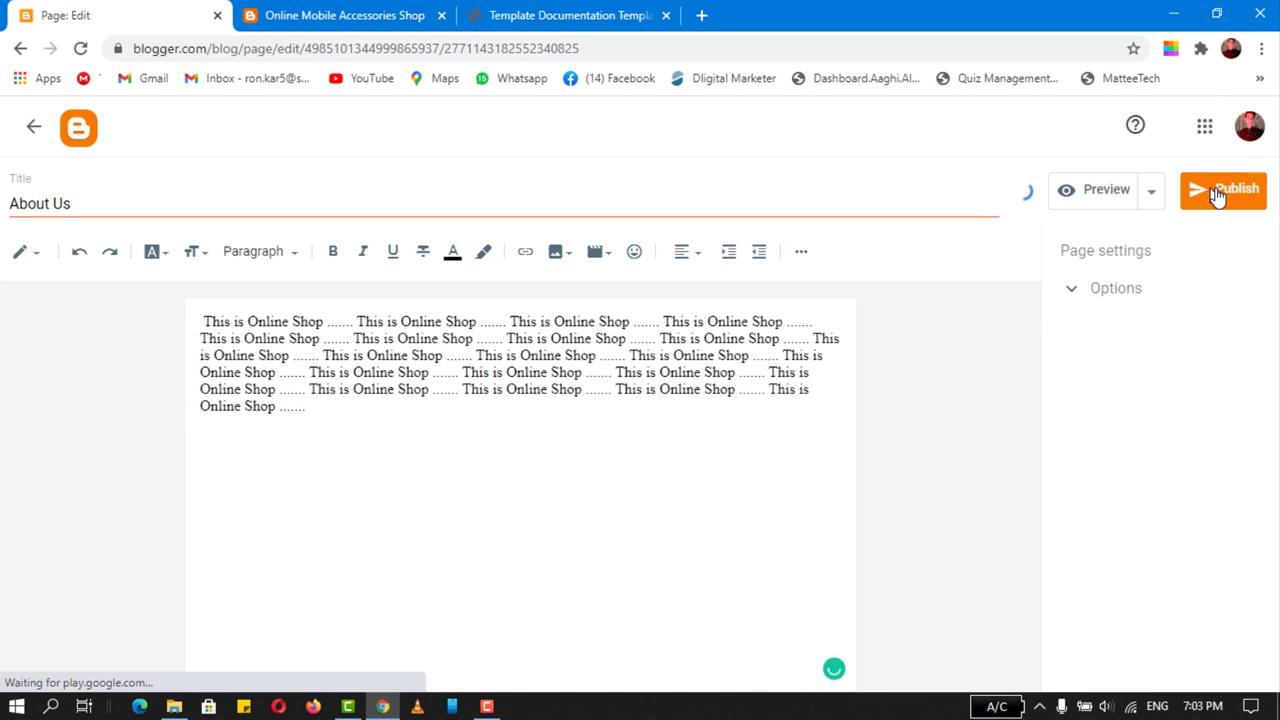
click(720, 445)
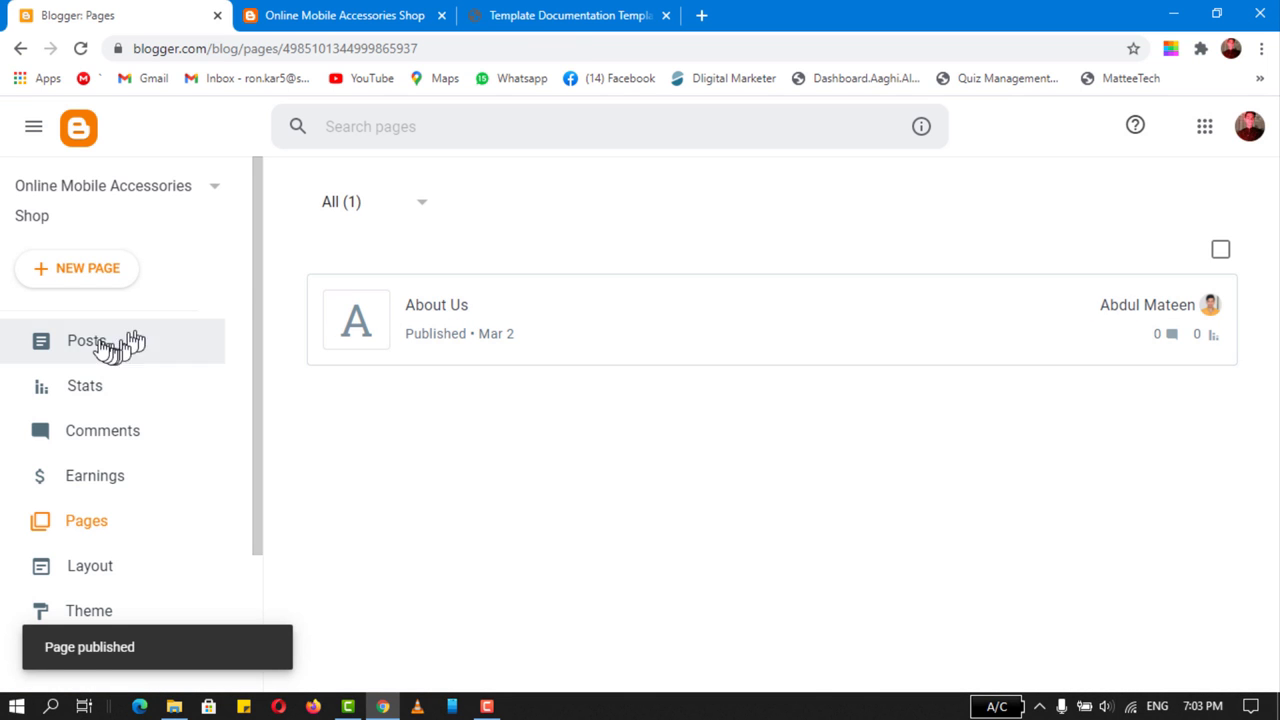
- Create a second page titled Contact Us with the text "This is Contact Us Page" and publish it
click(100, 275)
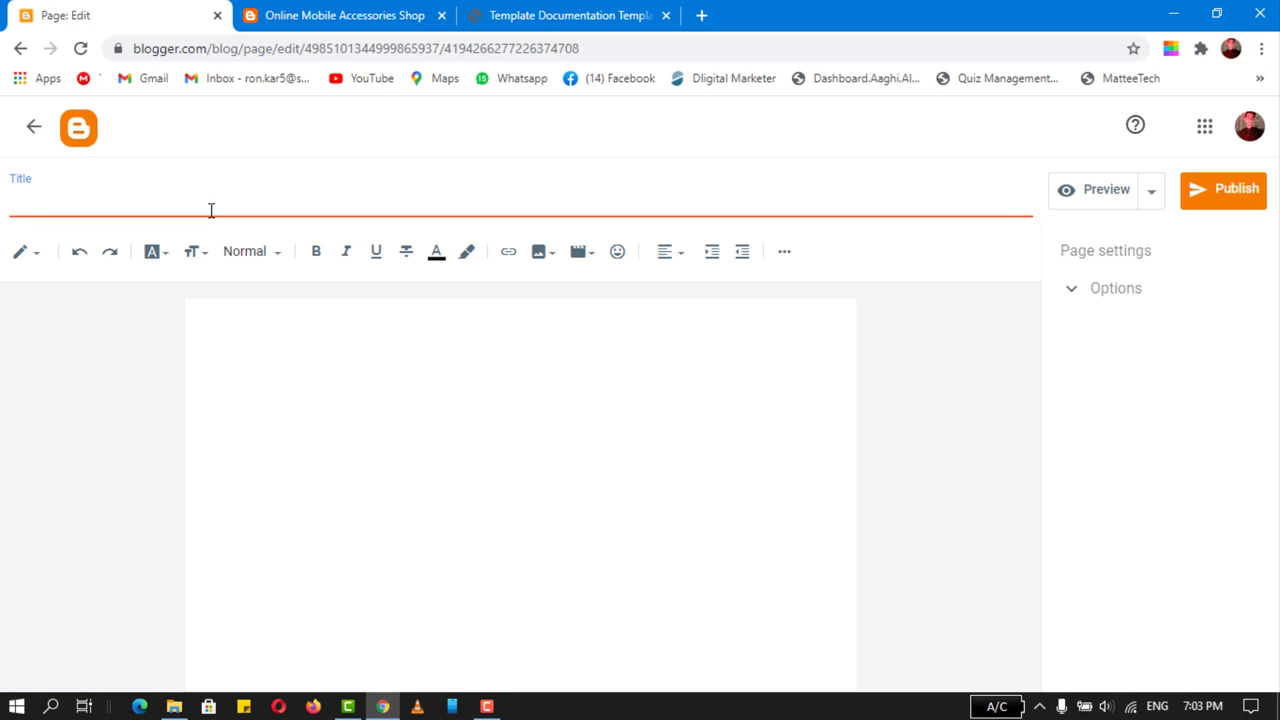
click(421, 316)
text(This is Contact Us Page)
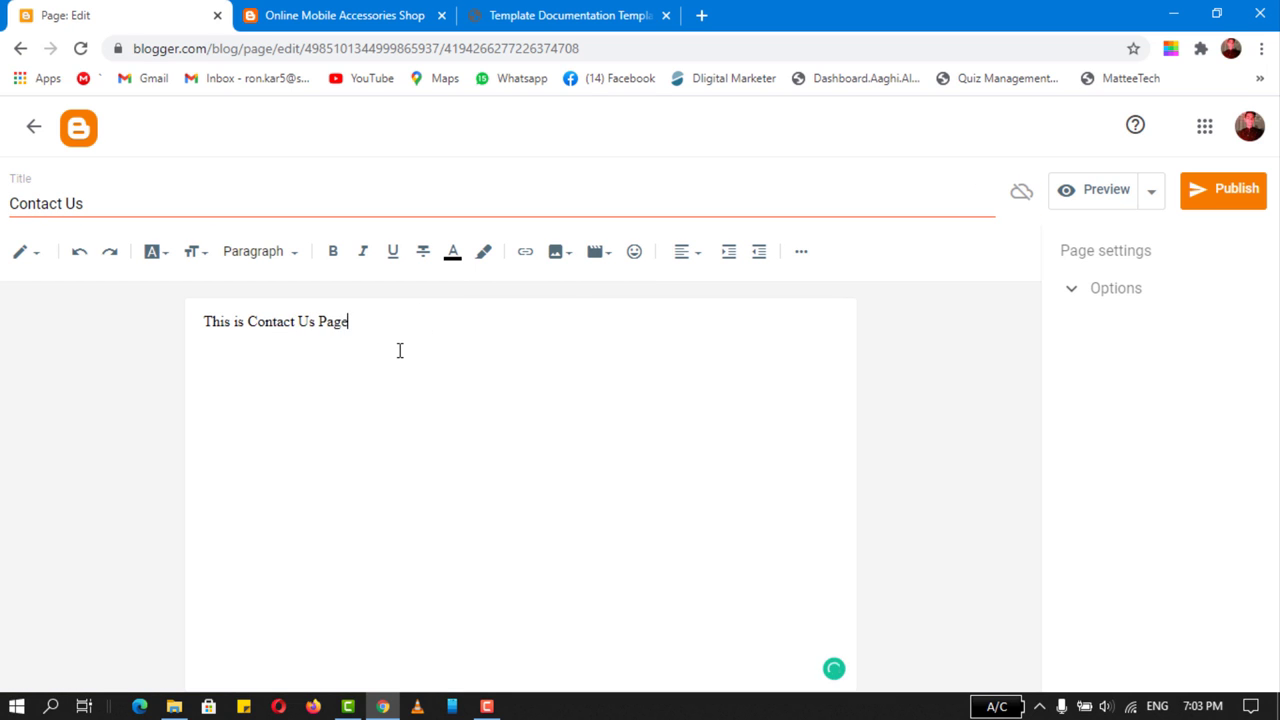
click(1222, 189)
click(718, 440)
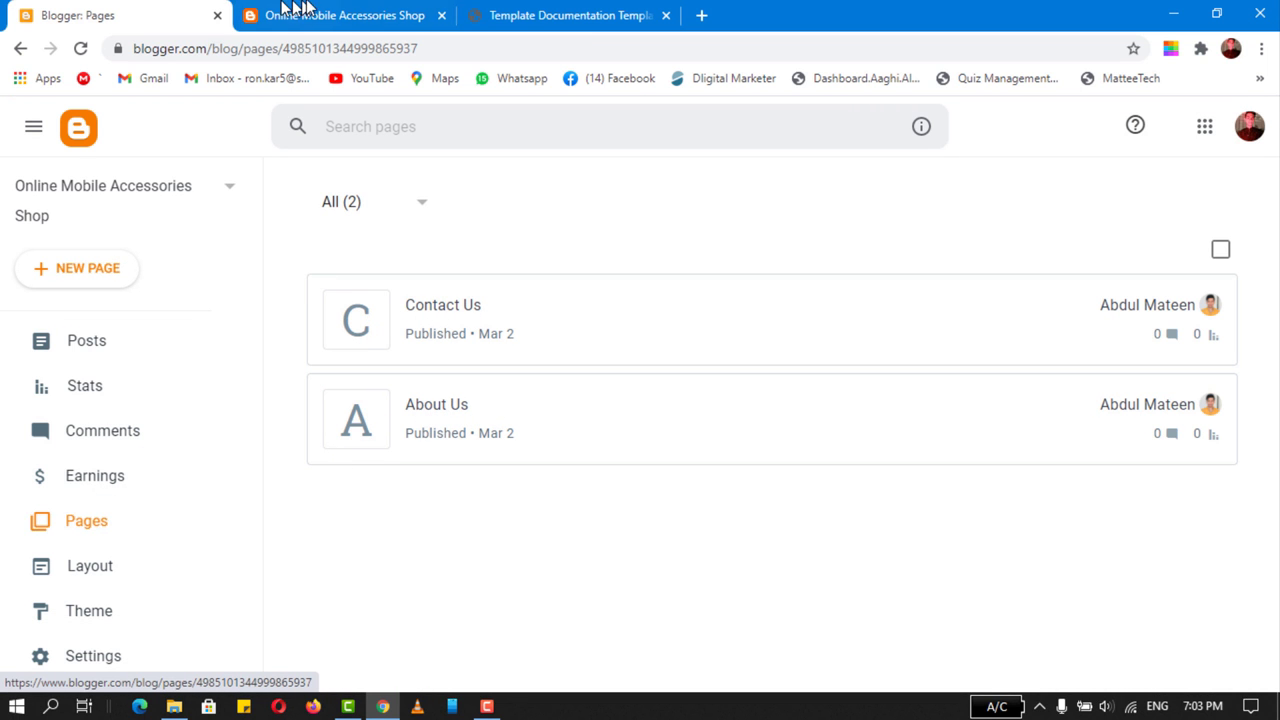
- Check the footer's page menu on the live blog and open the blog's layout editor
click(345, 15)
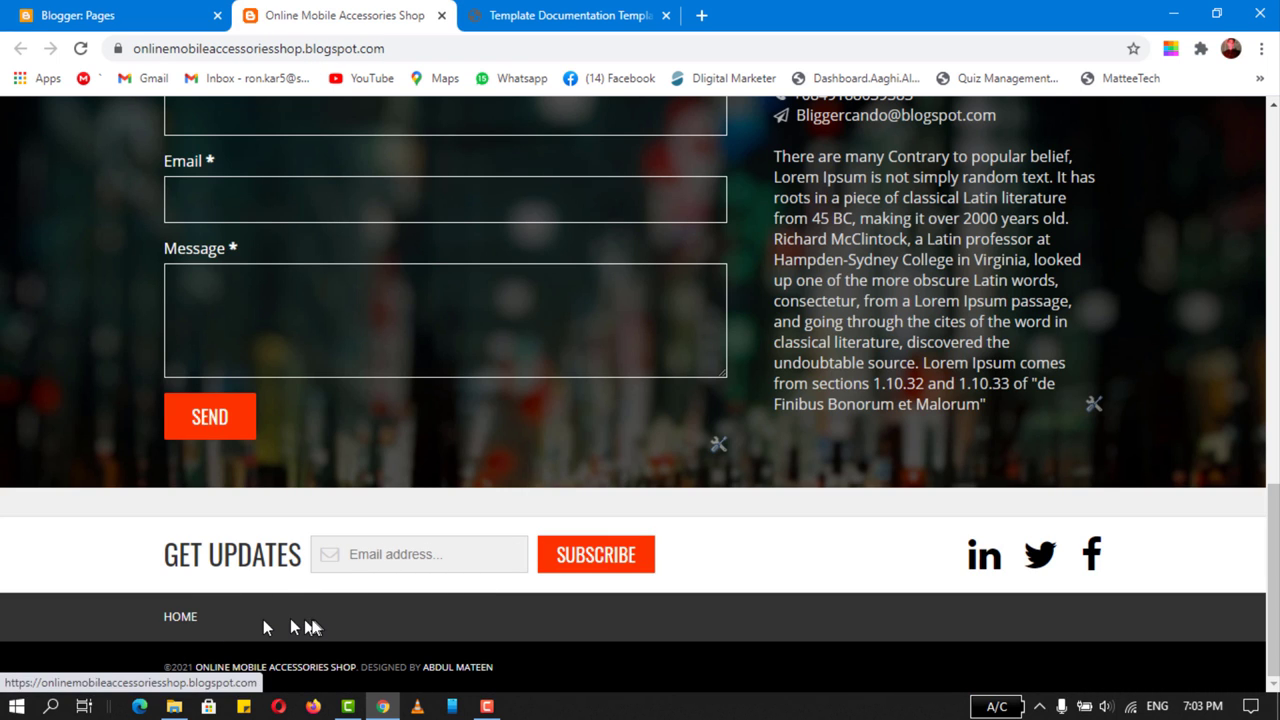
click(110, 15)
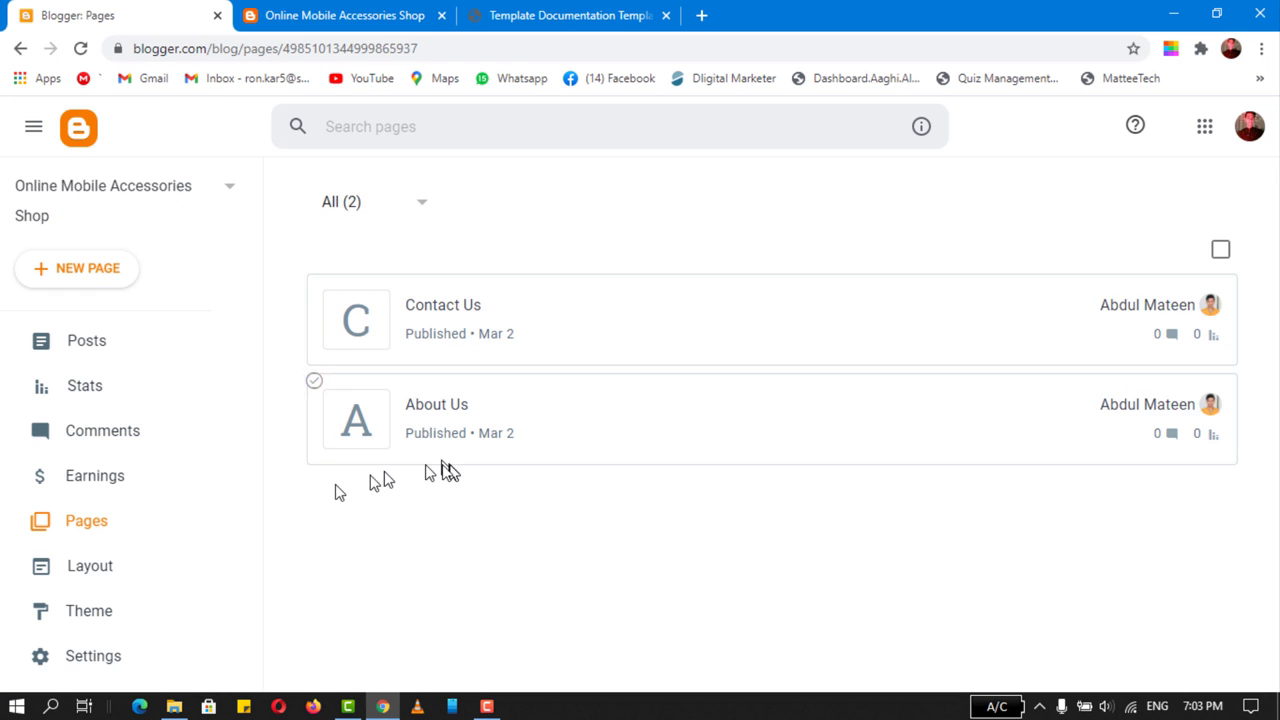
click(150, 568)
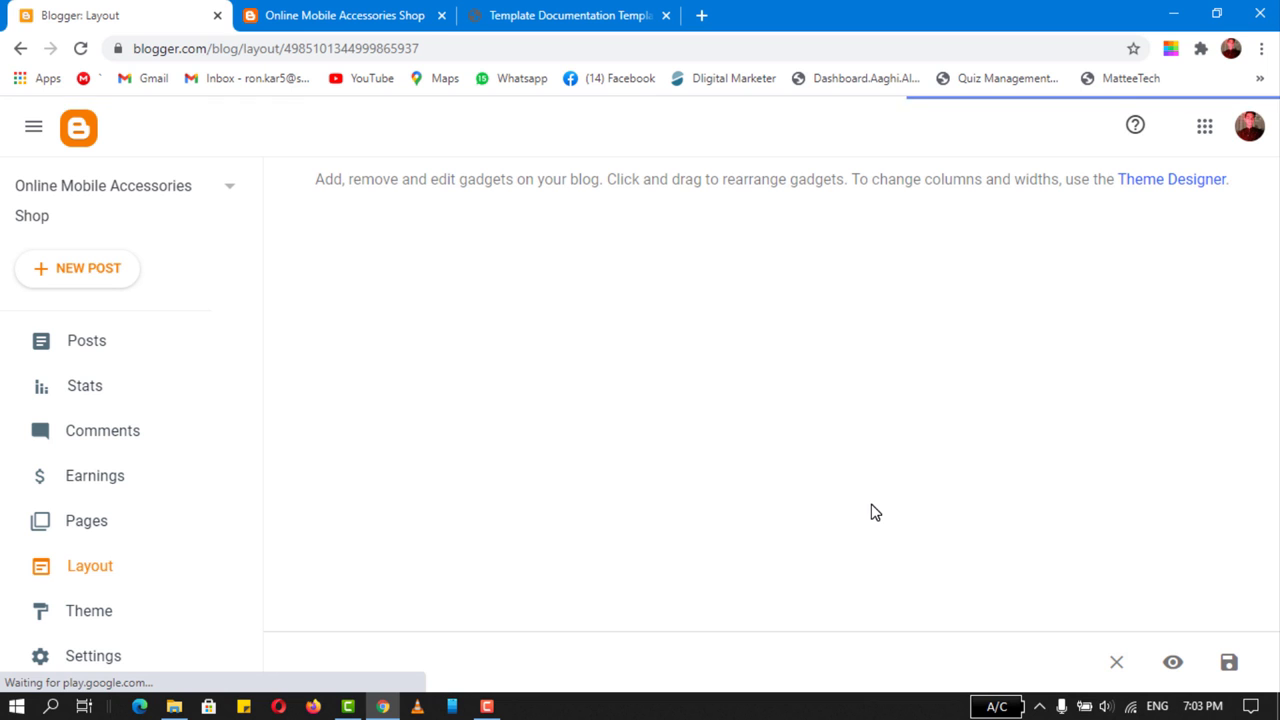
- In the footer-2-section Pages gadget, show Contact Us and About Us alongside Home, ordered Home, Contact Us, About Us
scroll(871, 512, down, 15)
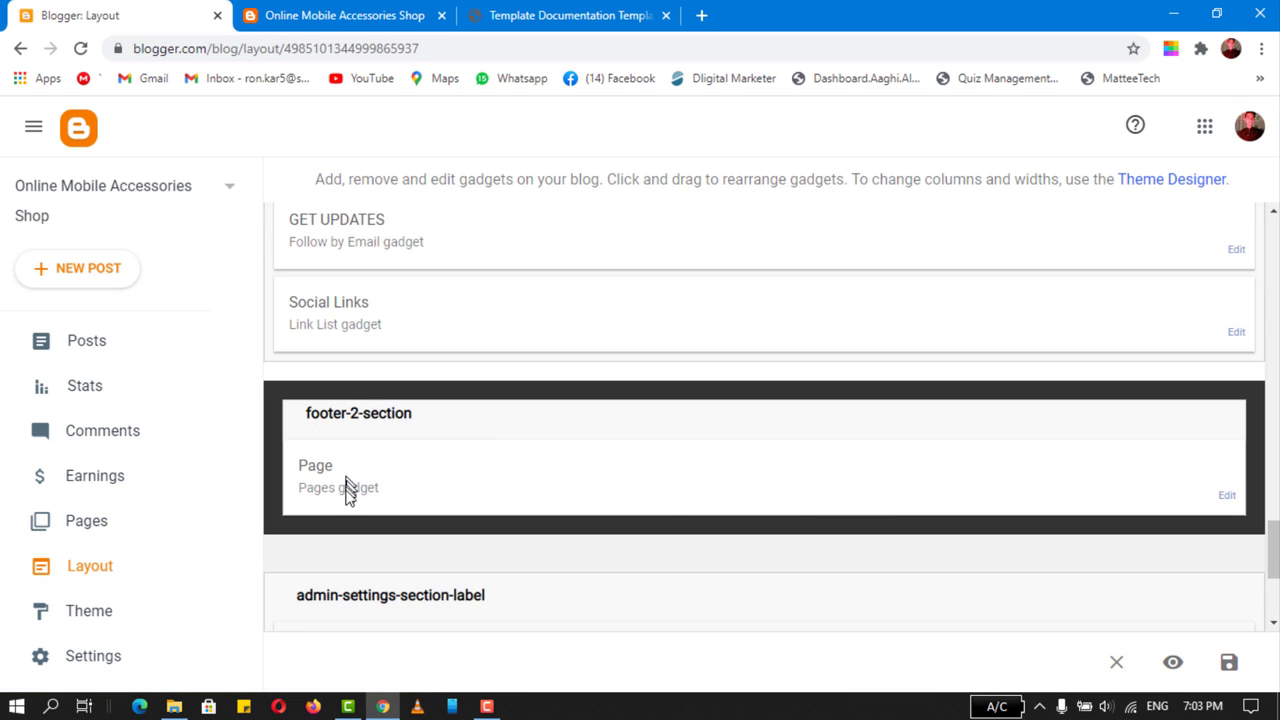
scroll(600, 484, down, 2)
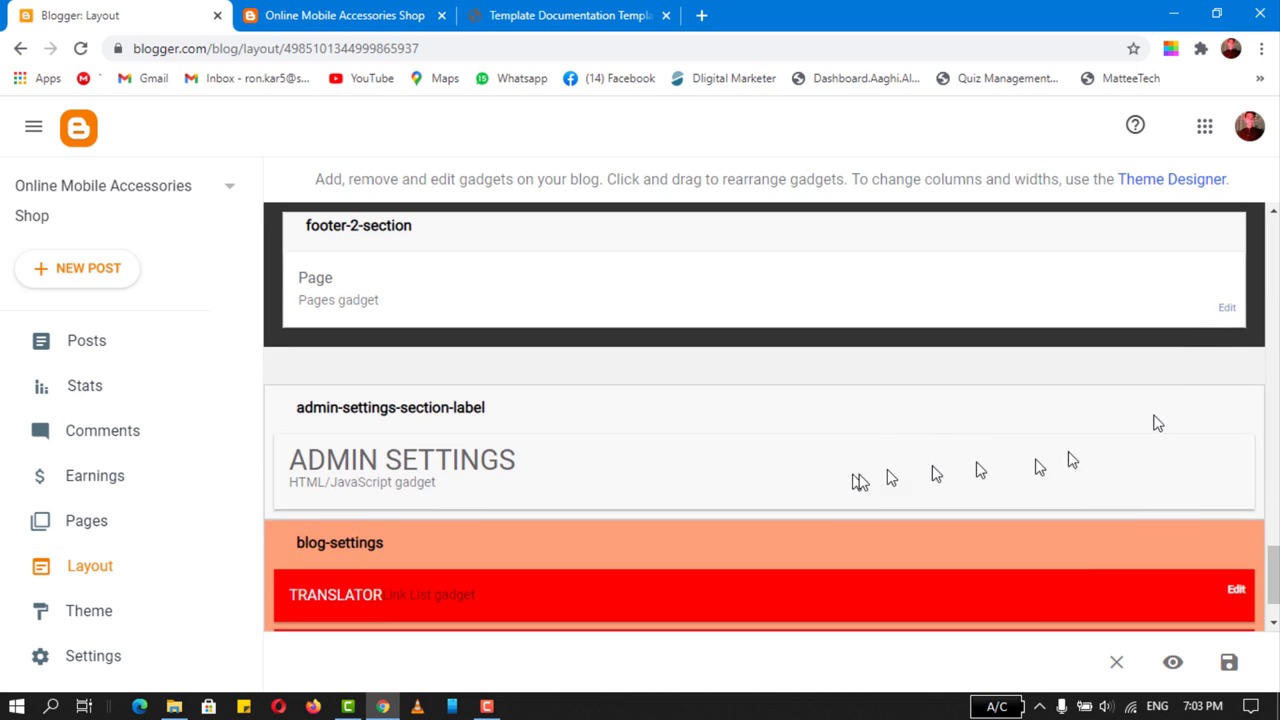
click(1227, 311)
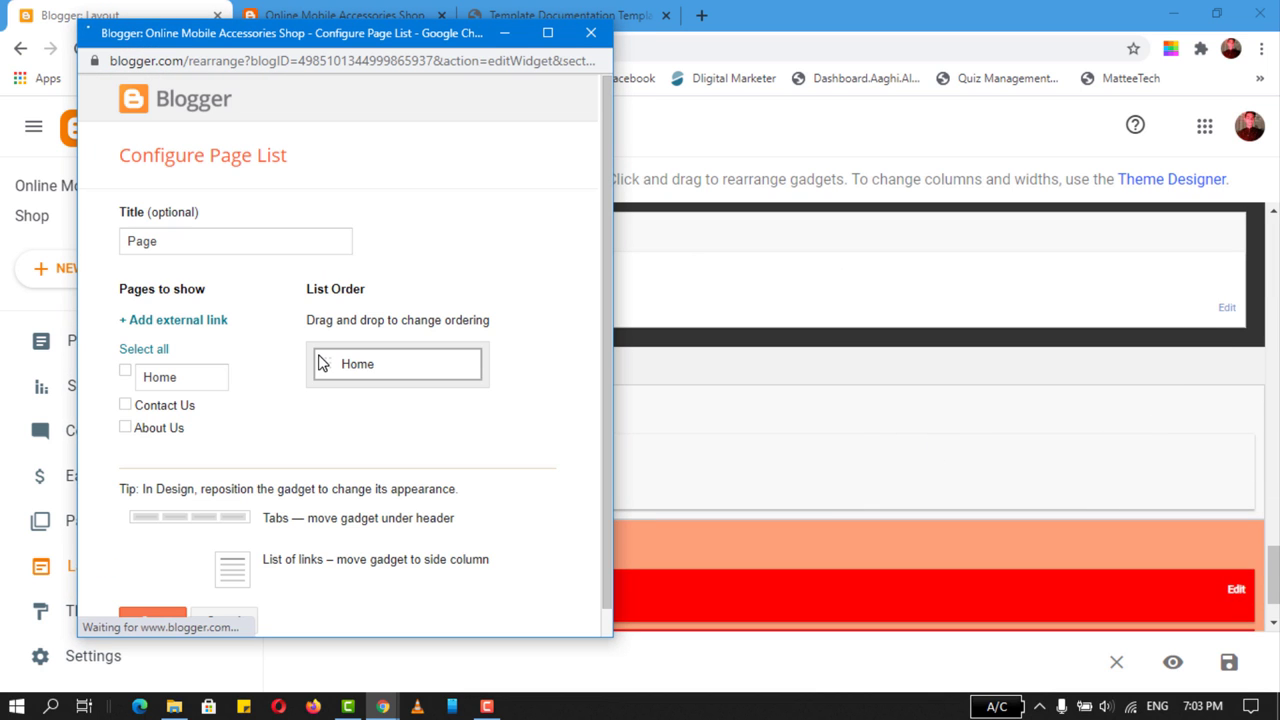
click(125, 405)
click(125, 429)
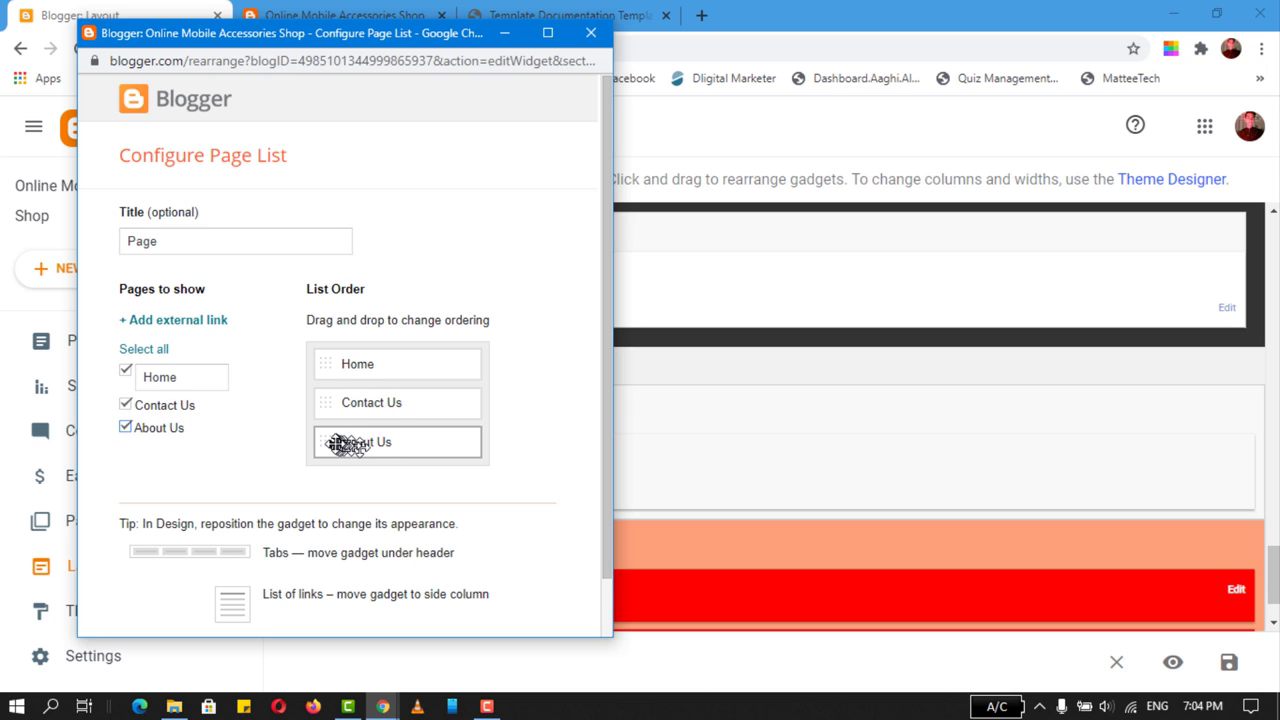
drag(333, 441, 338, 362)
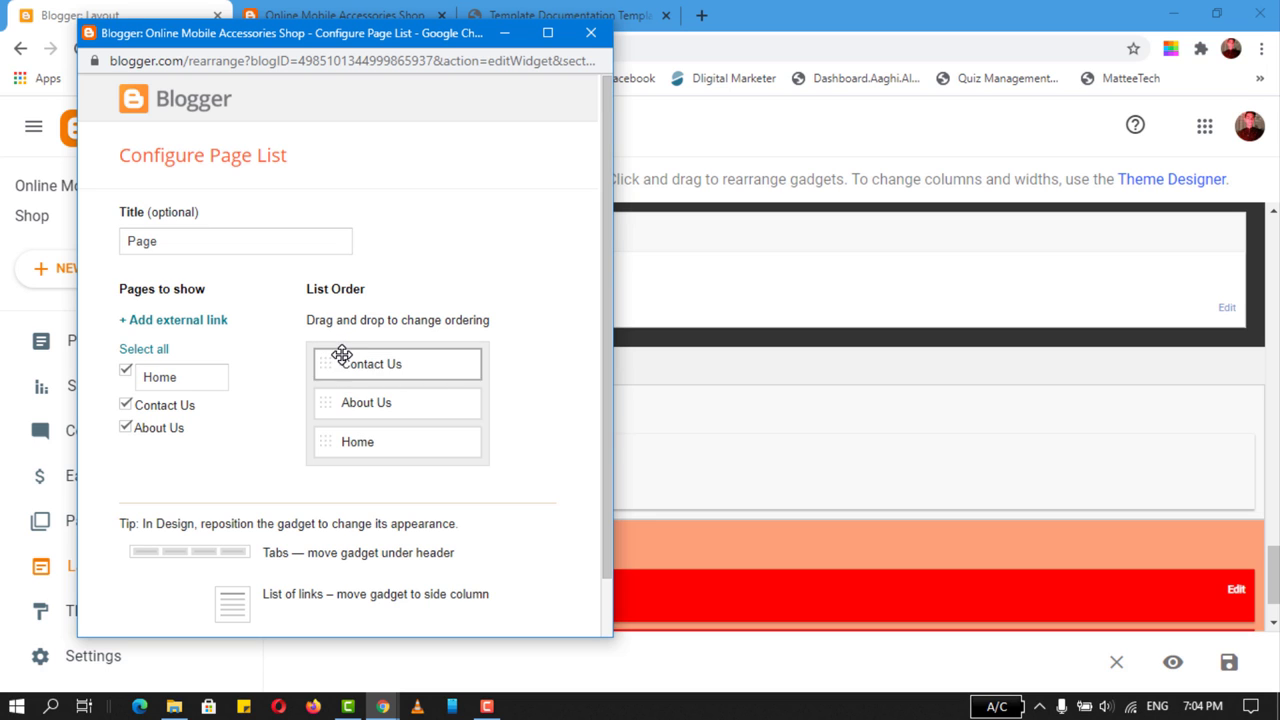
drag(330, 446, 349, 366)
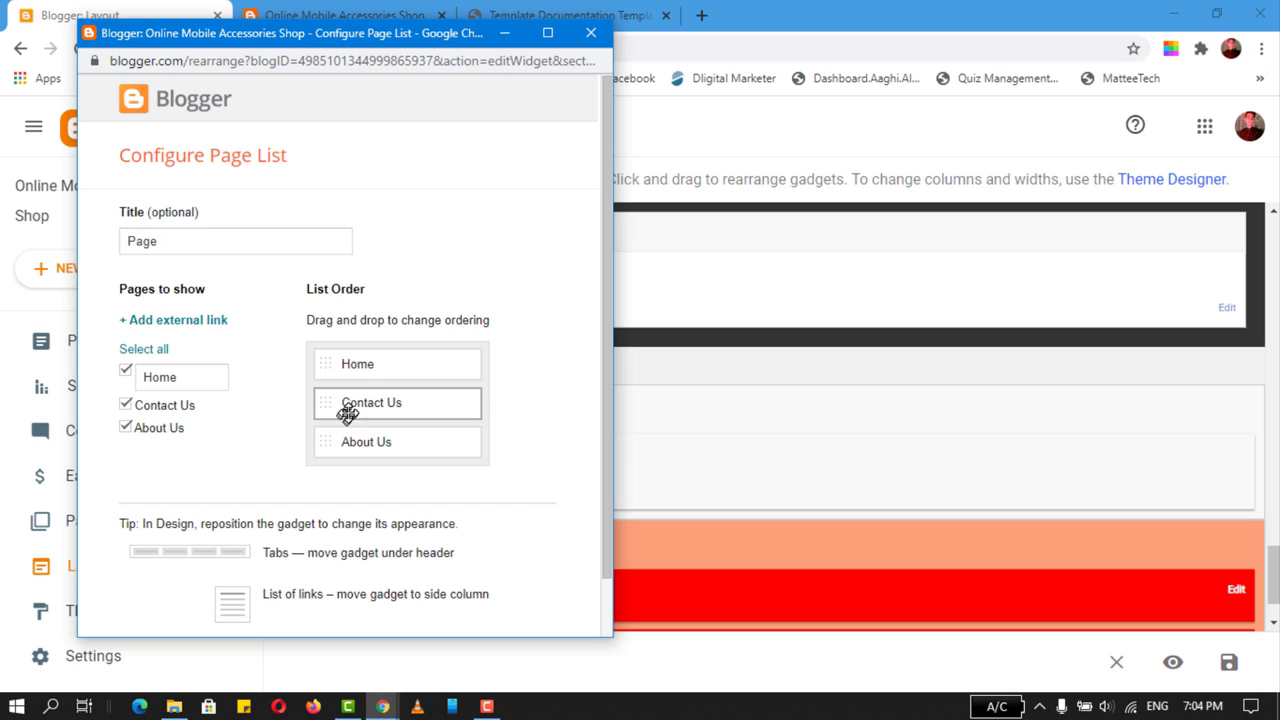
- Add an external link titled External Page with the address # to the footer page list and save the gadget
click(199, 322)
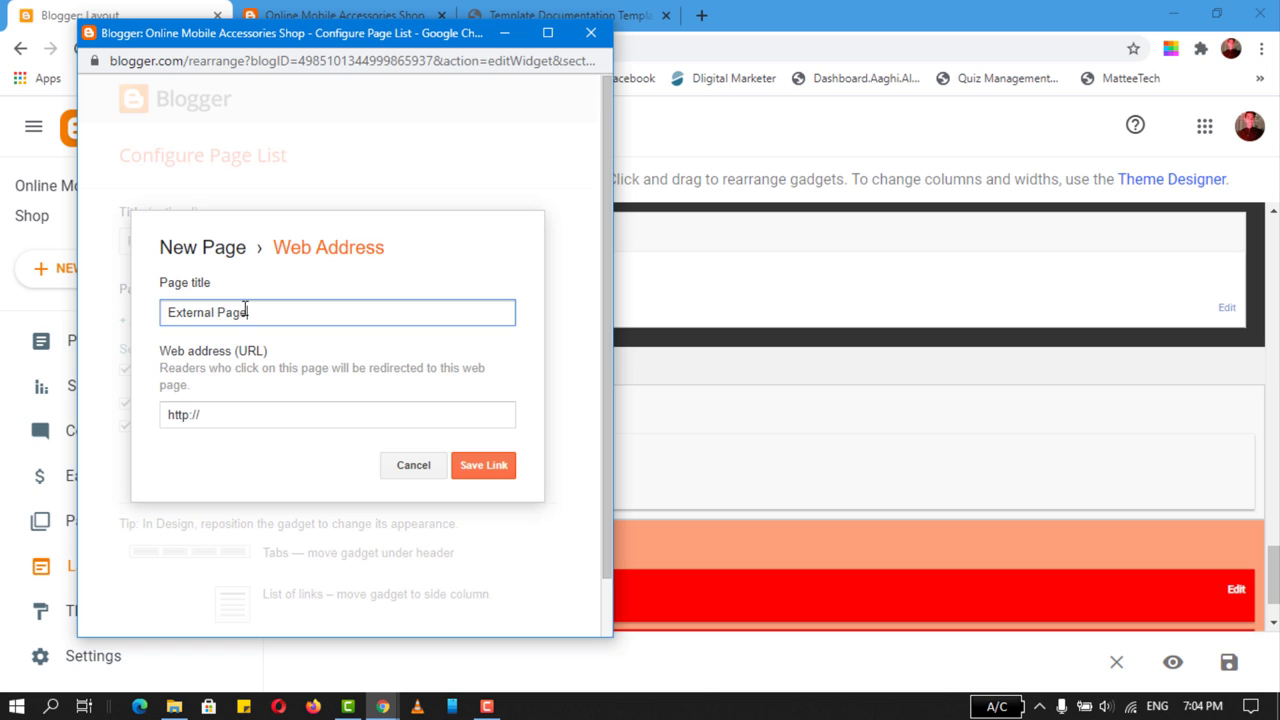
key(Tab)
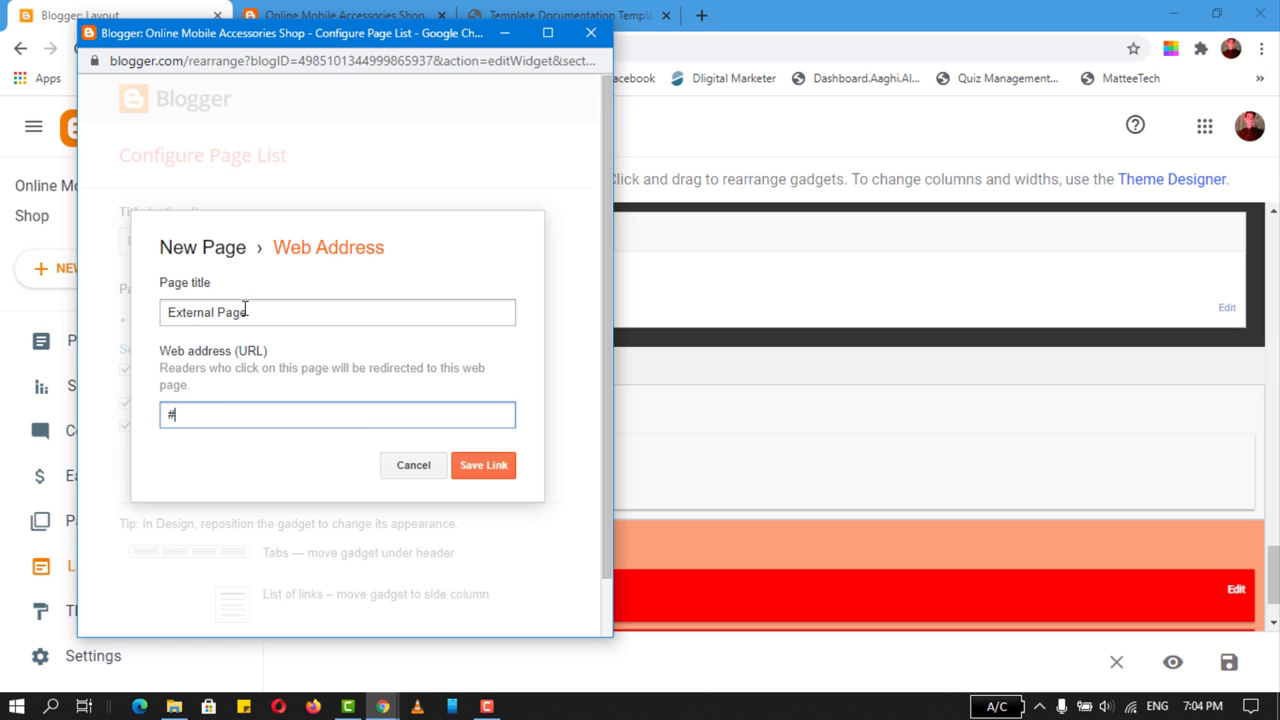
click(489, 468)
scroll(229, 543, down, 2)
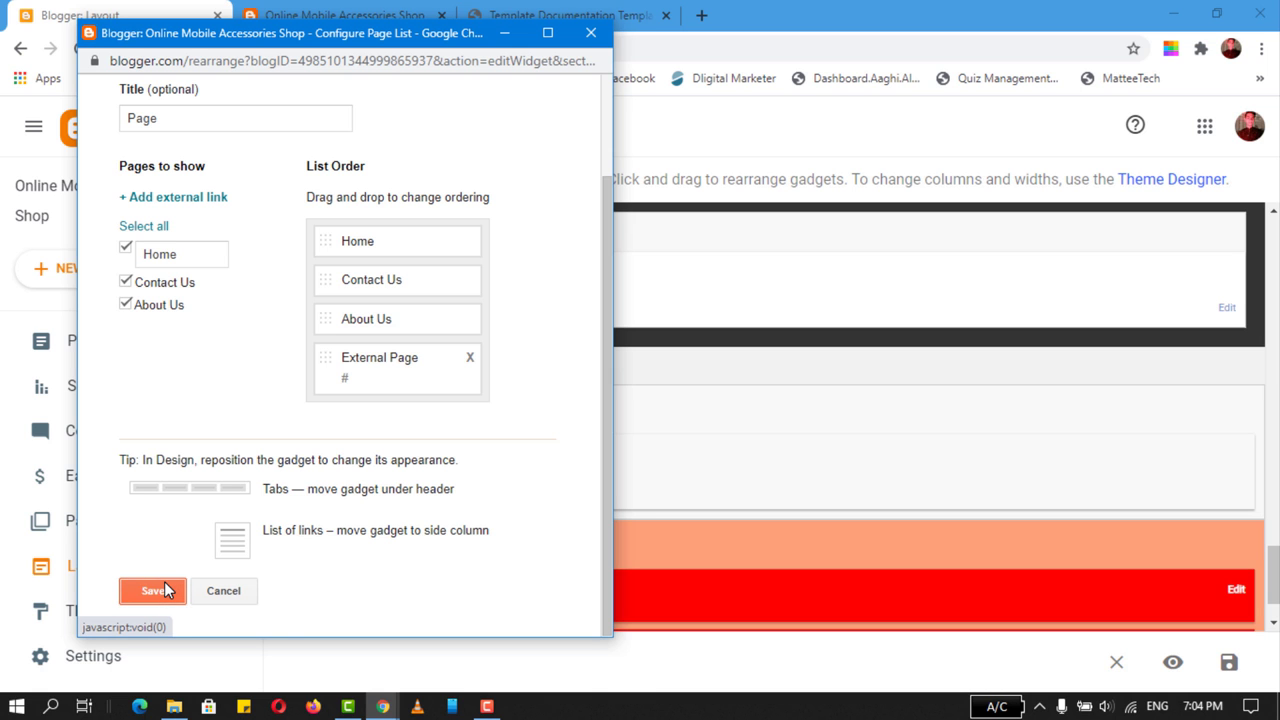
click(155, 590)
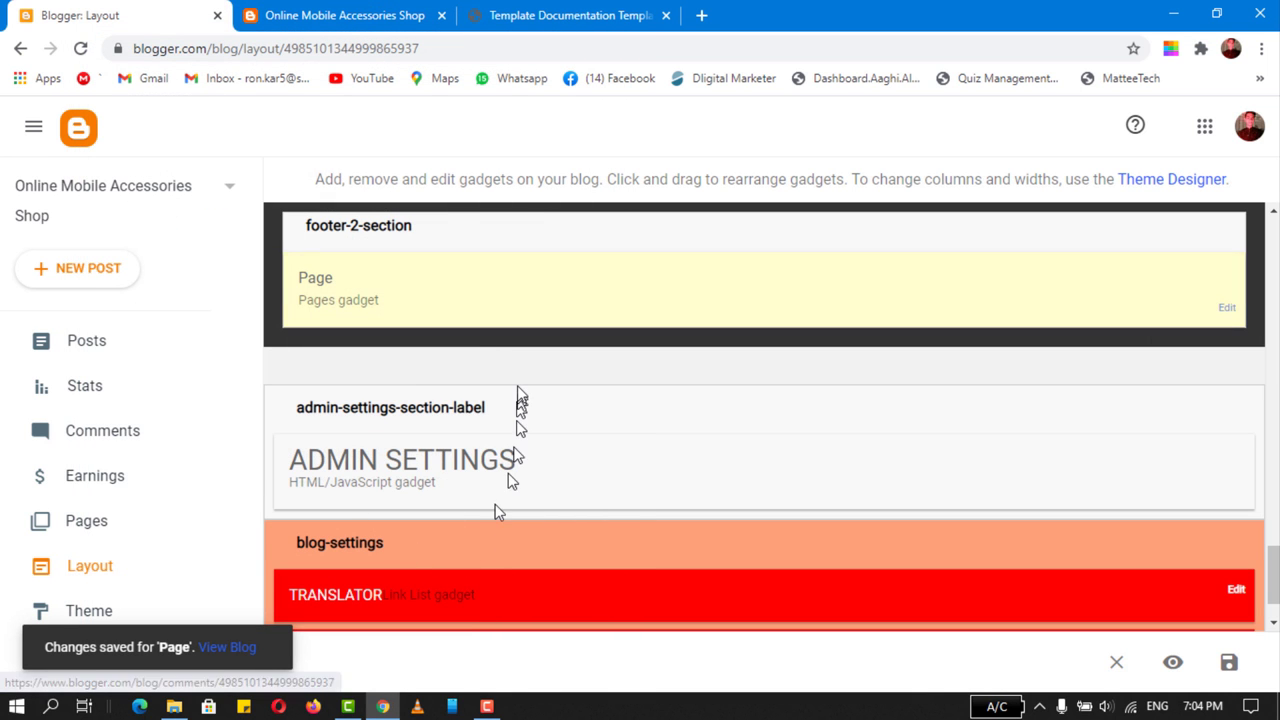
- Check the footer page menu on the reloaded live blog and review the Adding Static Pages section of the documentation
click(305, 18)
click(81, 48)
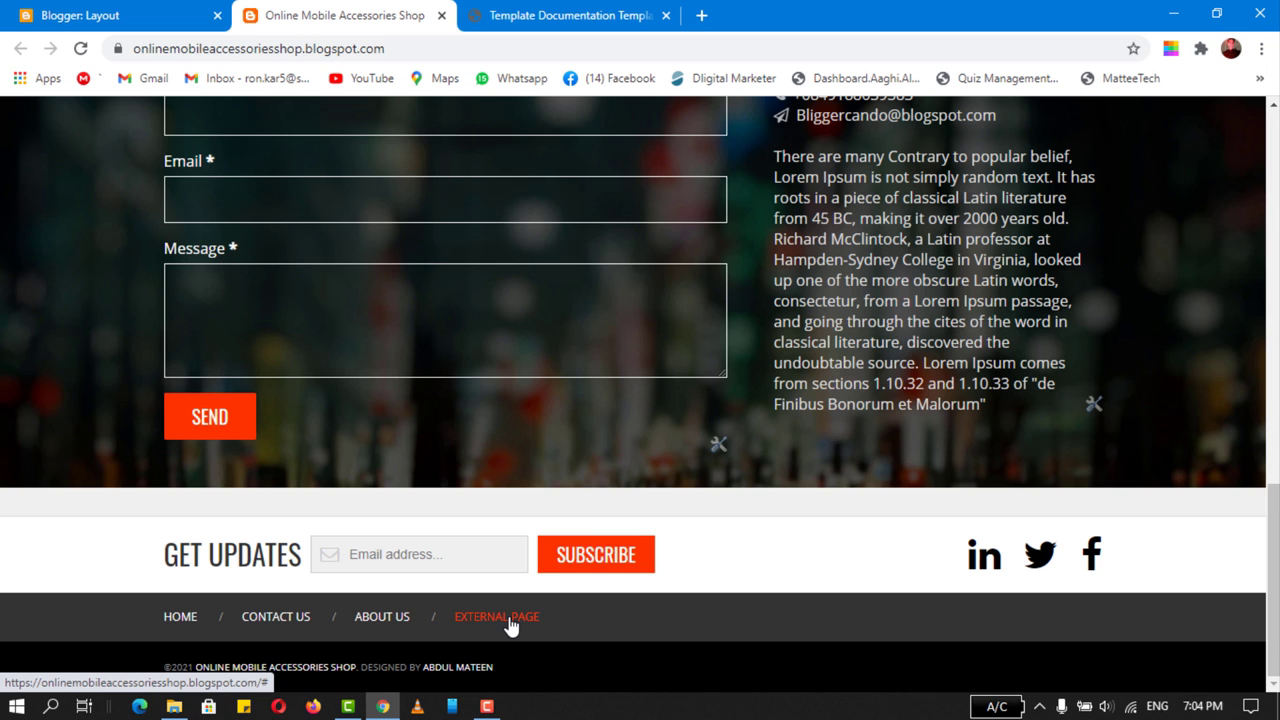
scroll(509, 623, up, 5)
click(560, 15)
scroll(633, 395, up, 1)
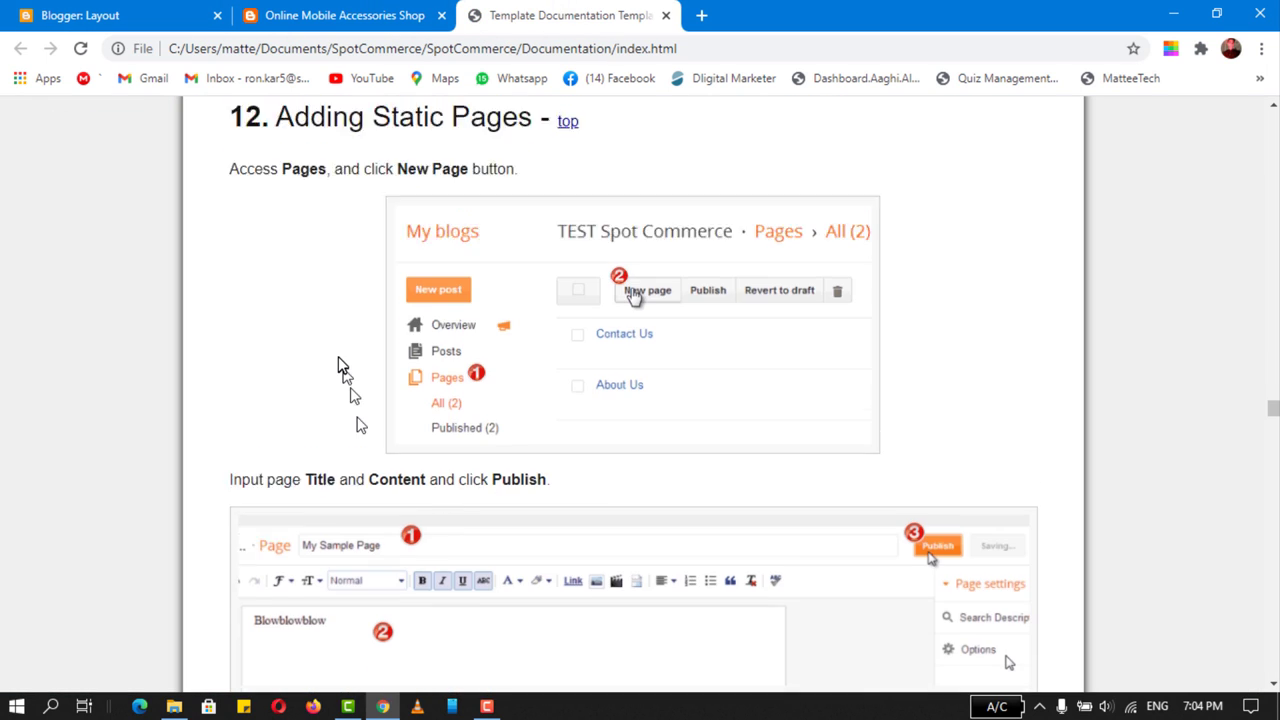
scroll(341, 366, up, 3)
scroll(526, 462, down, 7)
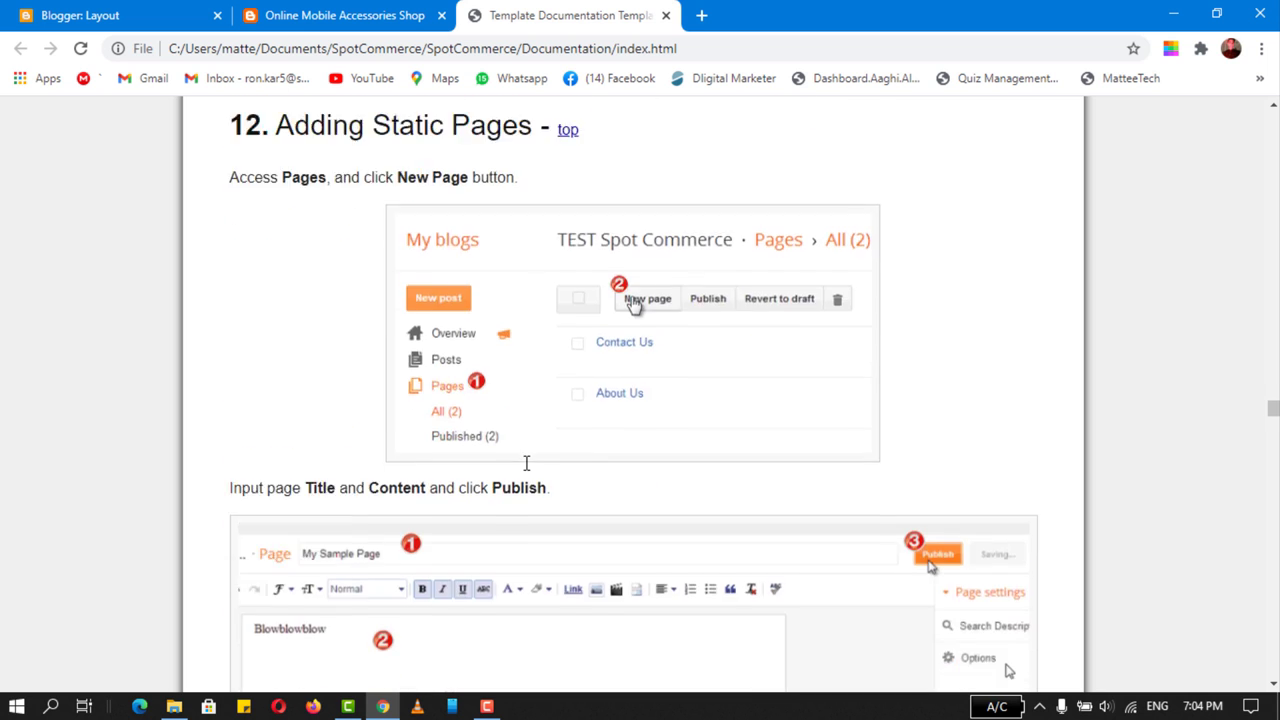
scroll(455, 470, up, 2)
- Check the live blog's header menu, and in the Main Menu gadget rename Menu 1 to Shop and Menu 2 to About Us
click(310, 12)
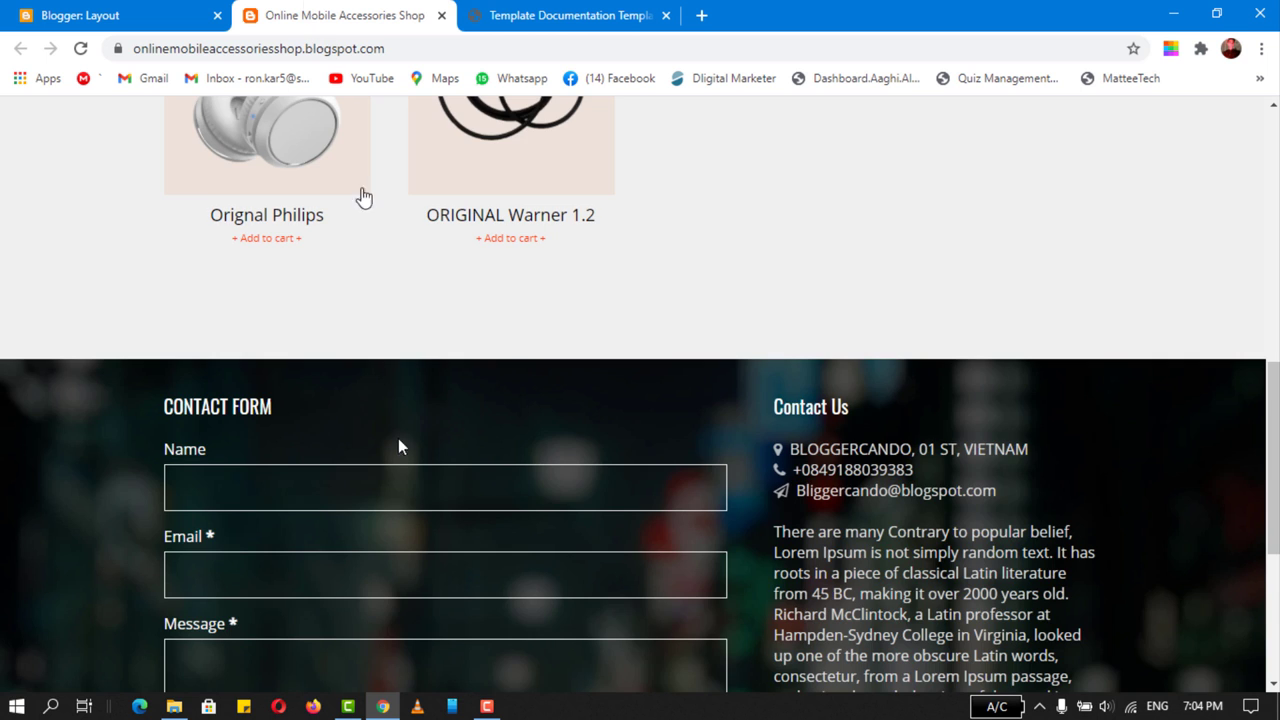
scroll(398, 438, up, 8)
click(201, 129)
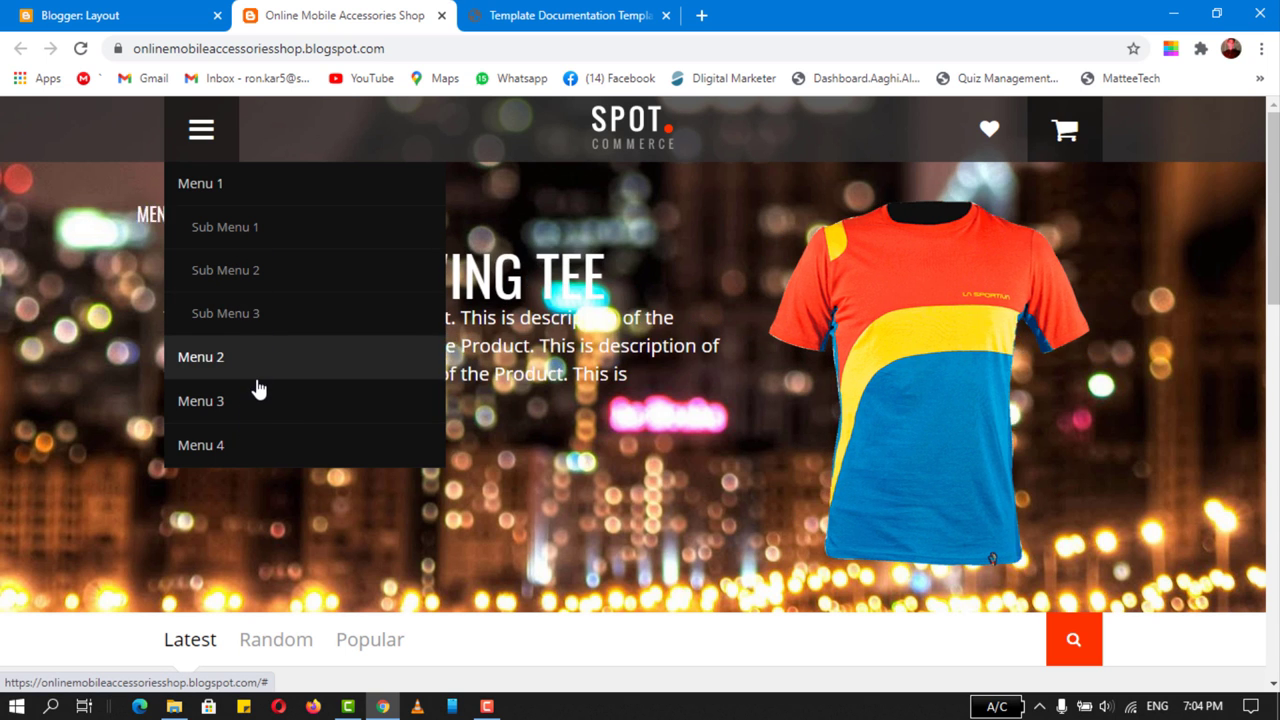
click(140, 15)
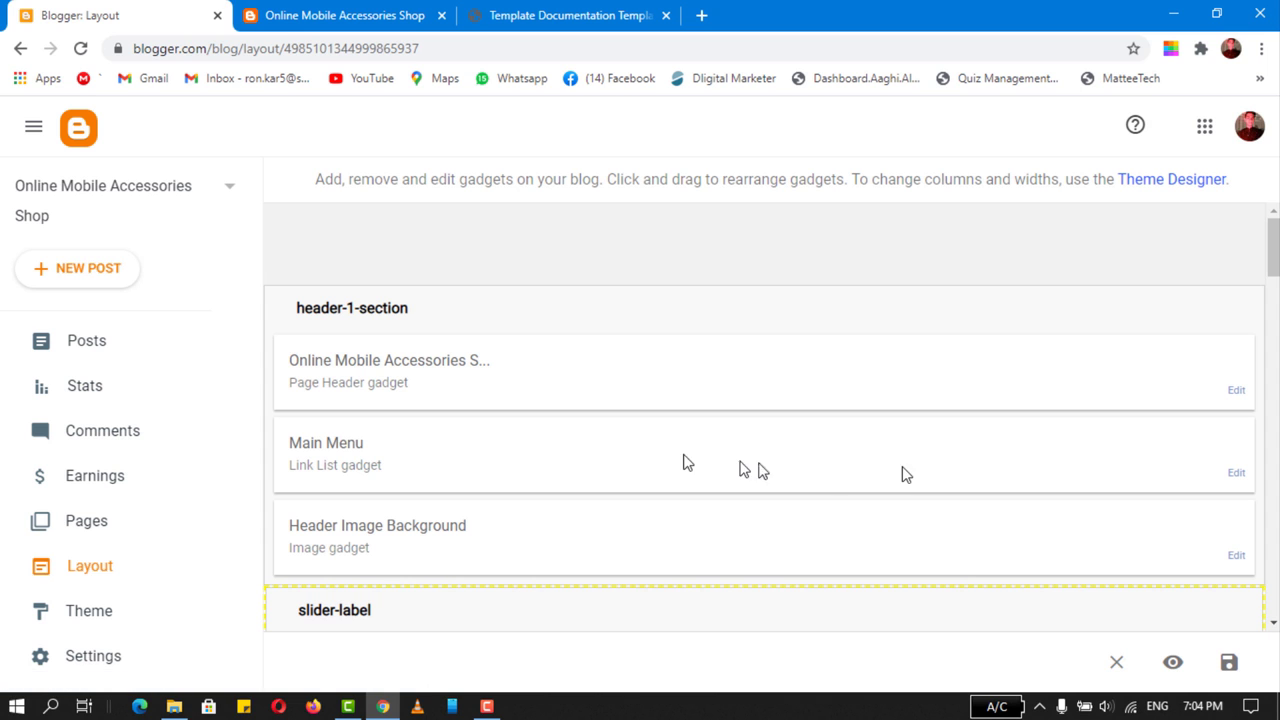
click(1236, 474)
click(135, 556)
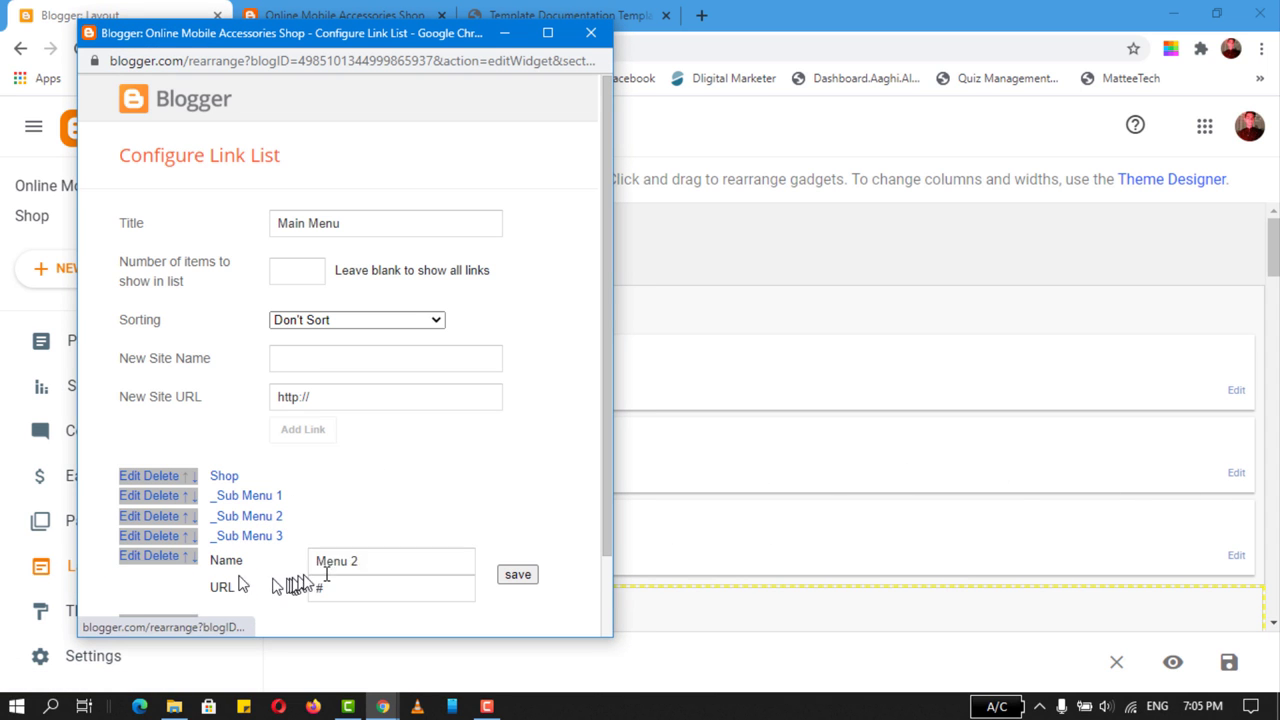
triple_click(310, 561)
text(About Us)
click(518, 578)
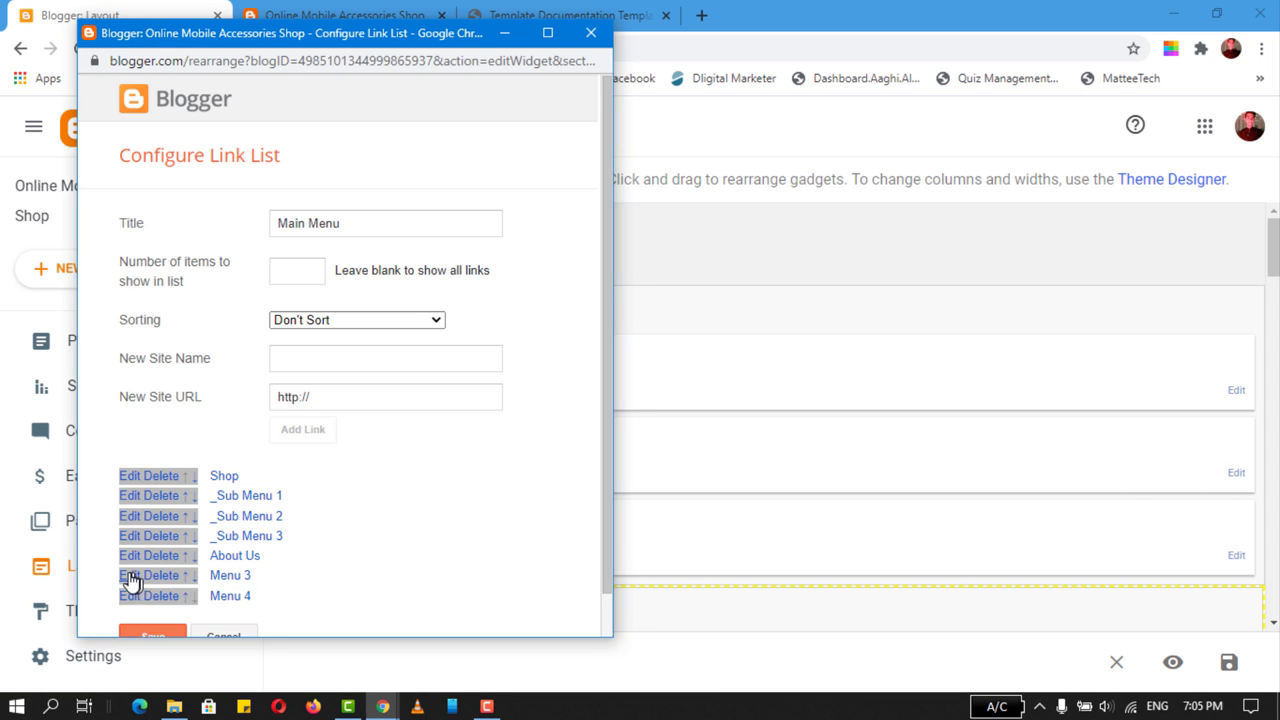
- In the Main Menu link list, rename Menu 3 to Contact Us, delete Menu 4 and save the gadget
click(135, 576)
triple_click(387, 578)
text(Contact Us)
click(518, 594)
click(165, 592)
click(163, 620)
- View the published Contact Us and About Us pages in separate tabs, closing the two page editor tabs opened along the way
click(86, 520)
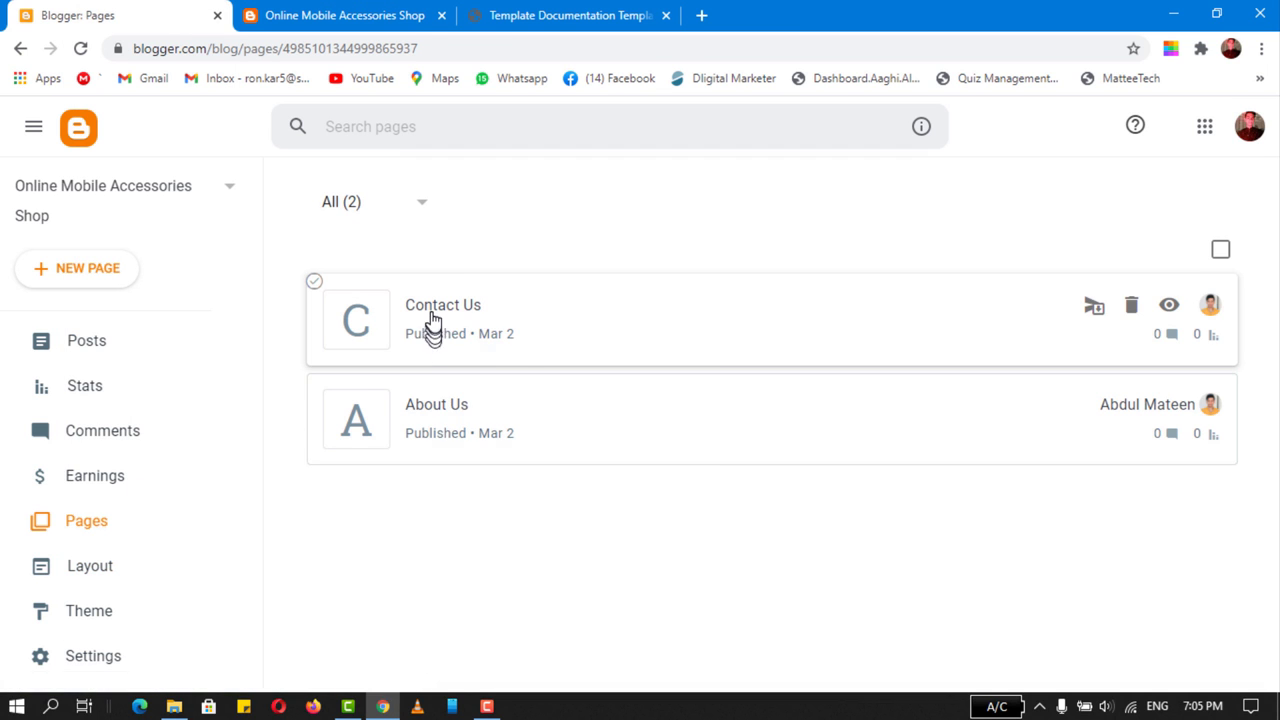
ctrl+click(428, 328)
ctrl+click(486, 437)
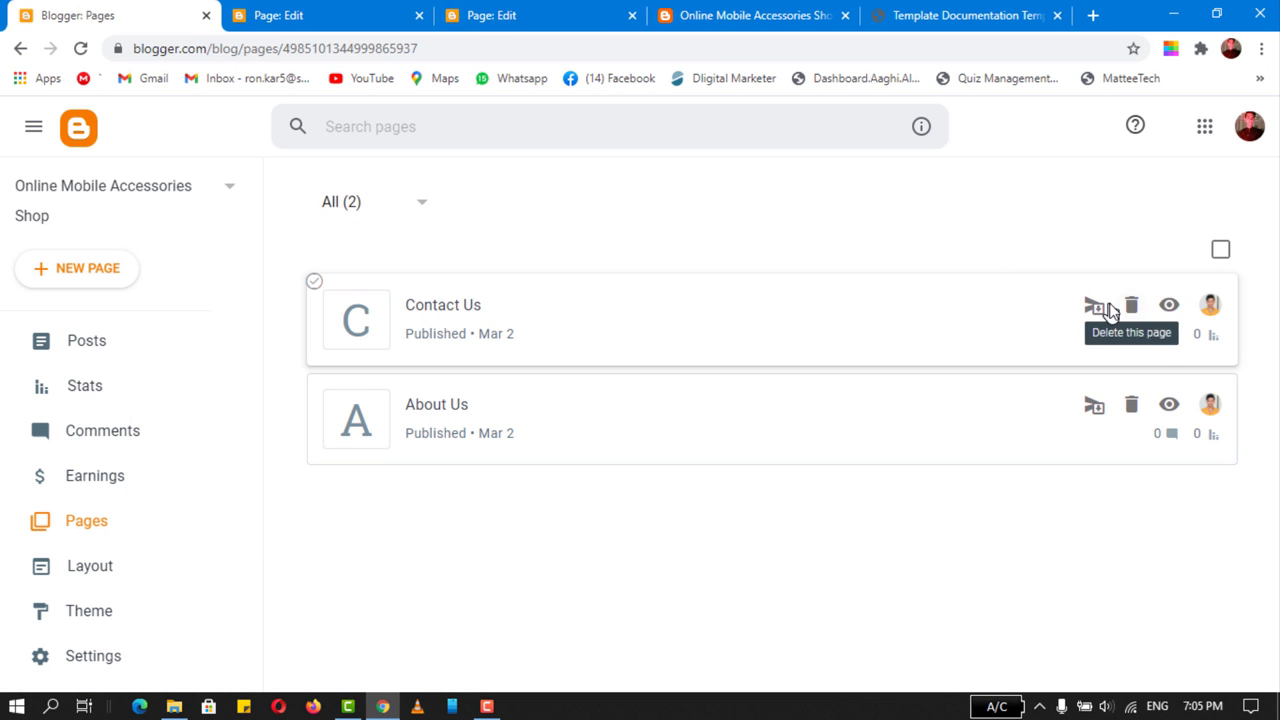
right_click(1169, 306)
click(1145, 323)
ctrl+click(1169, 410)
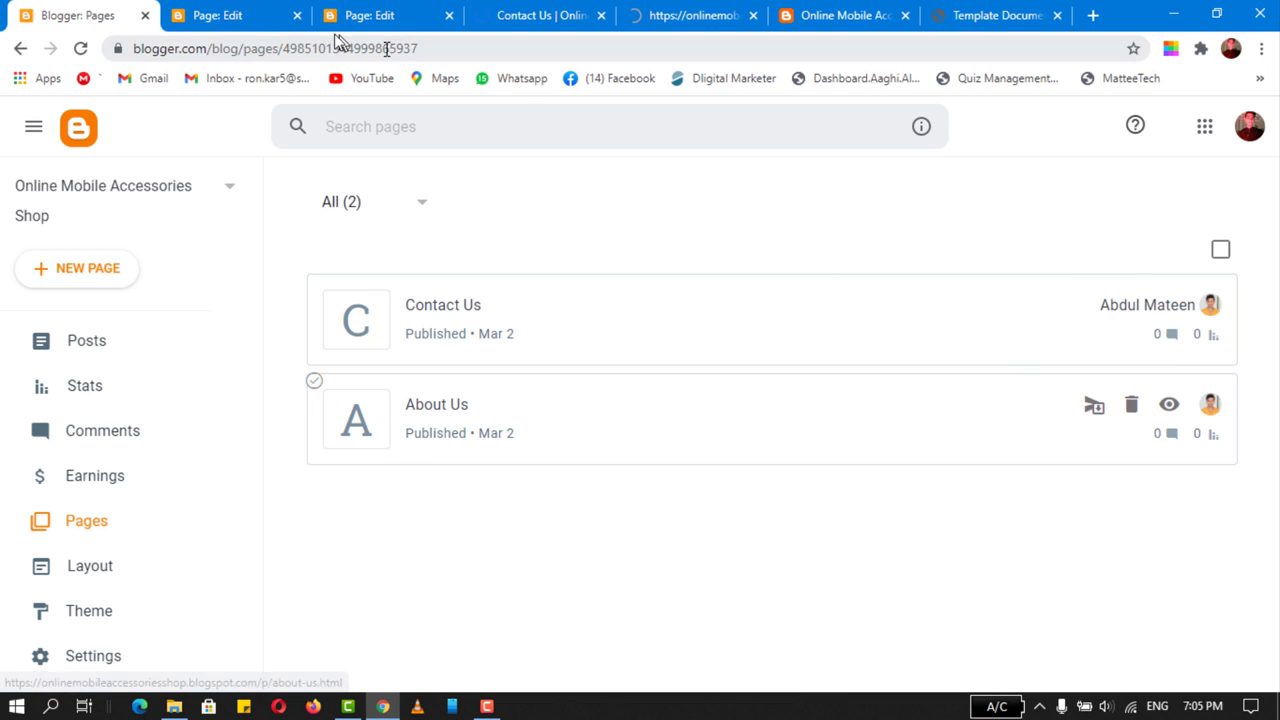
click(255, 15)
click(294, 15)
click(294, 15)
scroll(295, 308, down, 4)
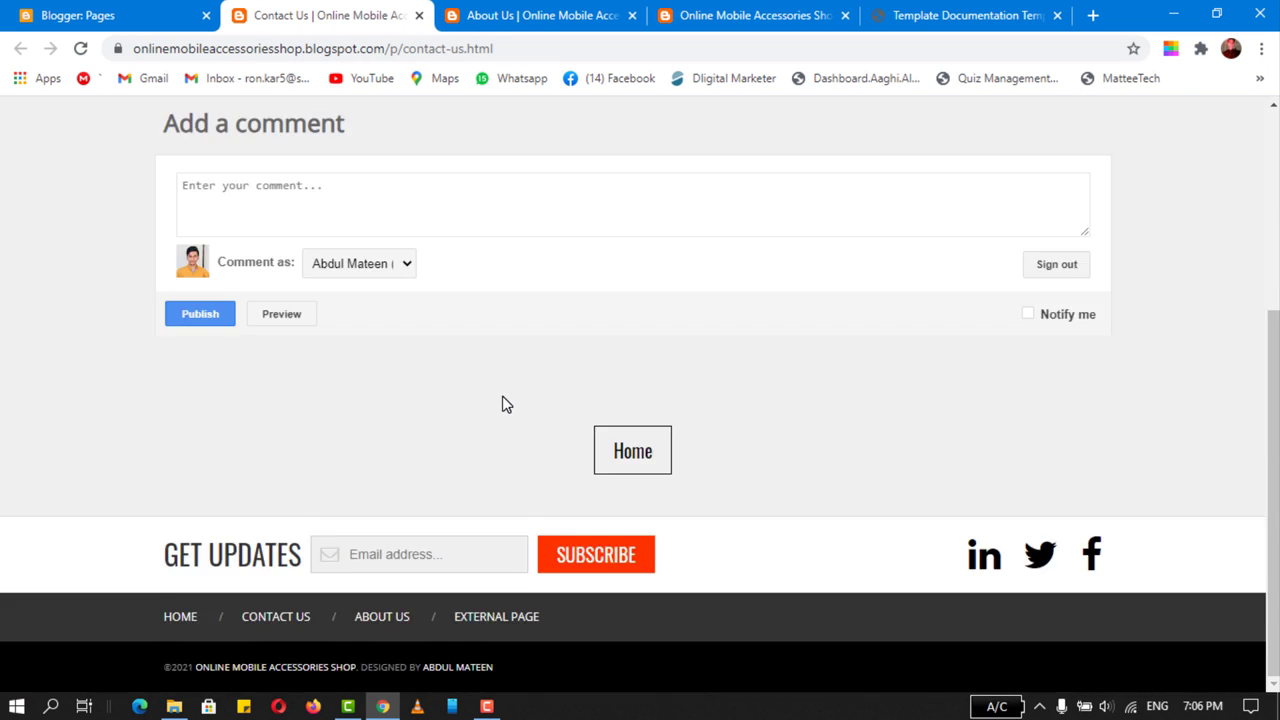
scroll(503, 403, up, 4)
- Copy the published Contact Us page's address, ending in /p/contact-us.html, into the URL of the Main Menu's Contact Us link
click(537, 55)
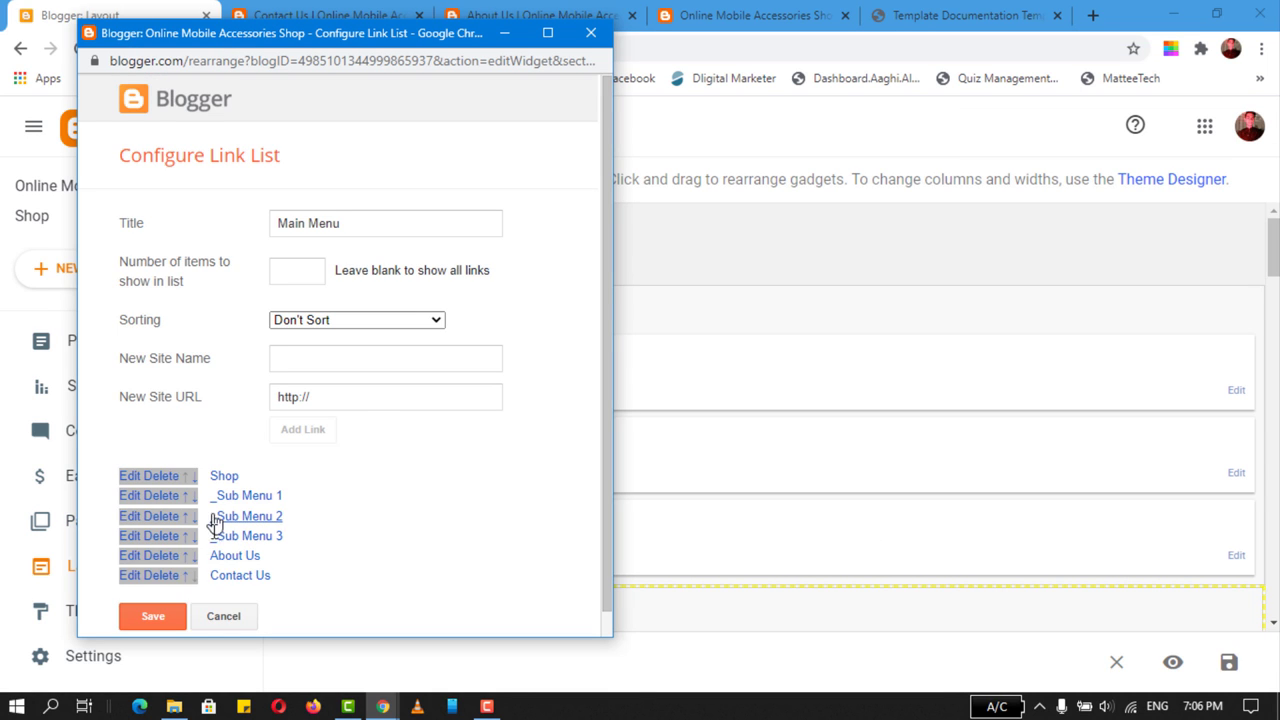
click(134, 575)
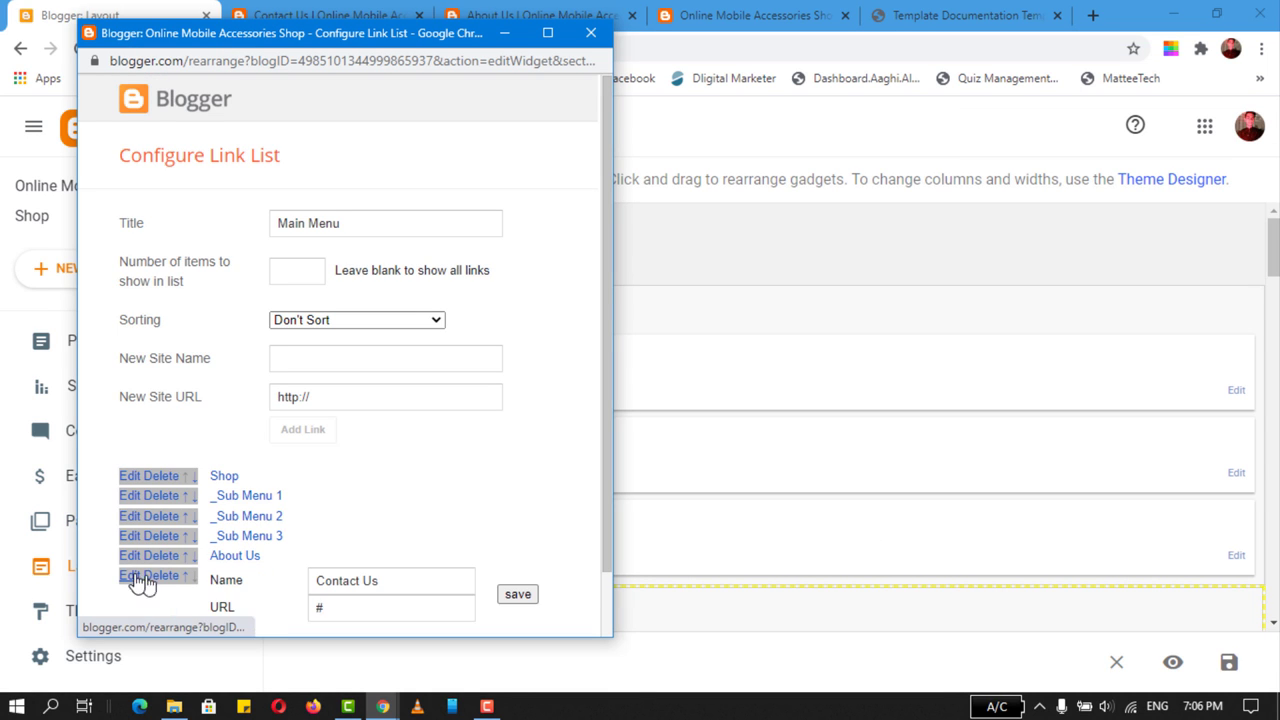
double_click(312, 603)
key(ctrl+v)
click(514, 603)
- Set the Main Menu's About Us link to the published page's address ending in /p/about-us.html and save the gadget
click(541, 14)
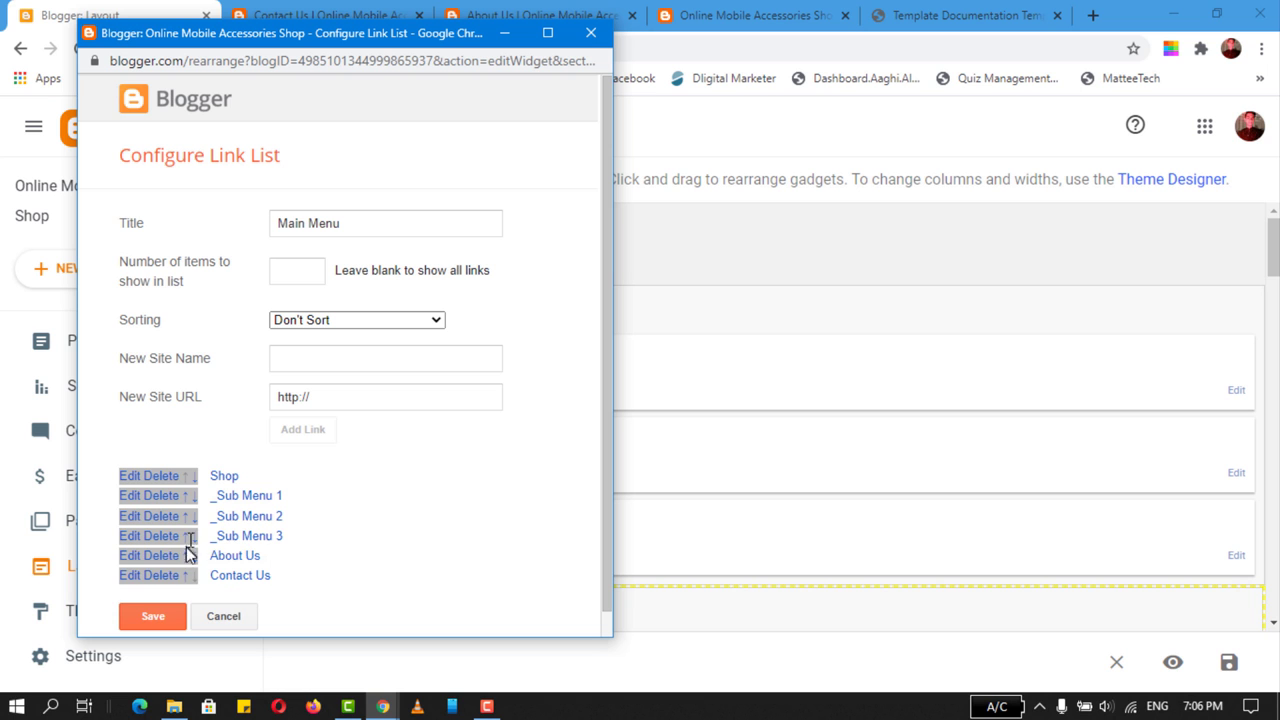
click(134, 555)
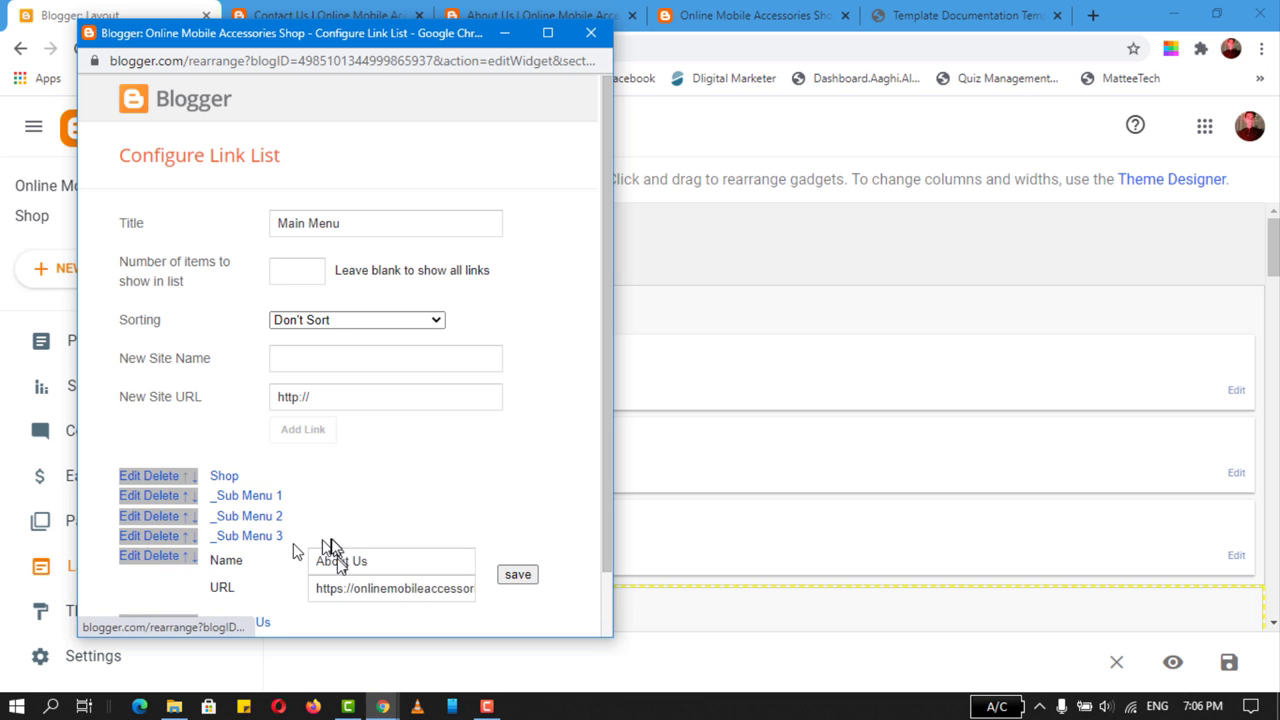
key(ctrl+a)
click(367, 588)
key(ctrl+a)
click(517, 574)
click(151, 592)
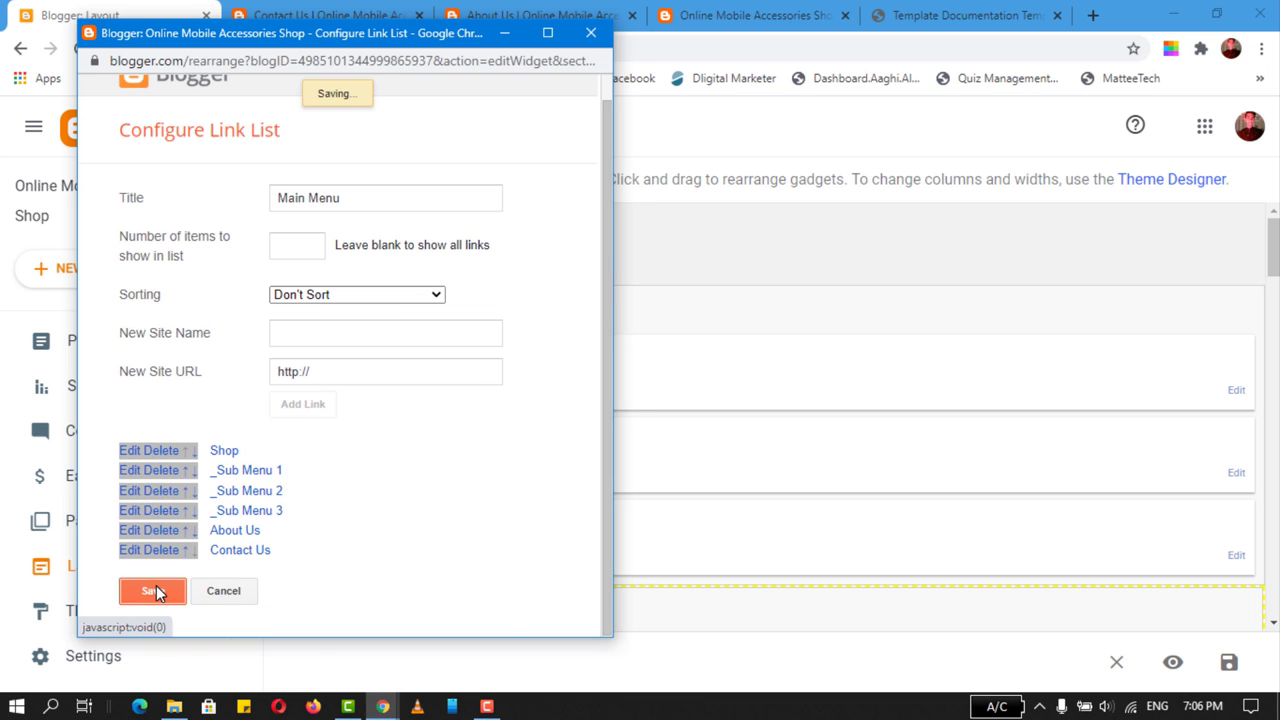
- Reload the live blog and test the About Us and Contact Us links in its header menu
click(320, 15)
click(541, 15)
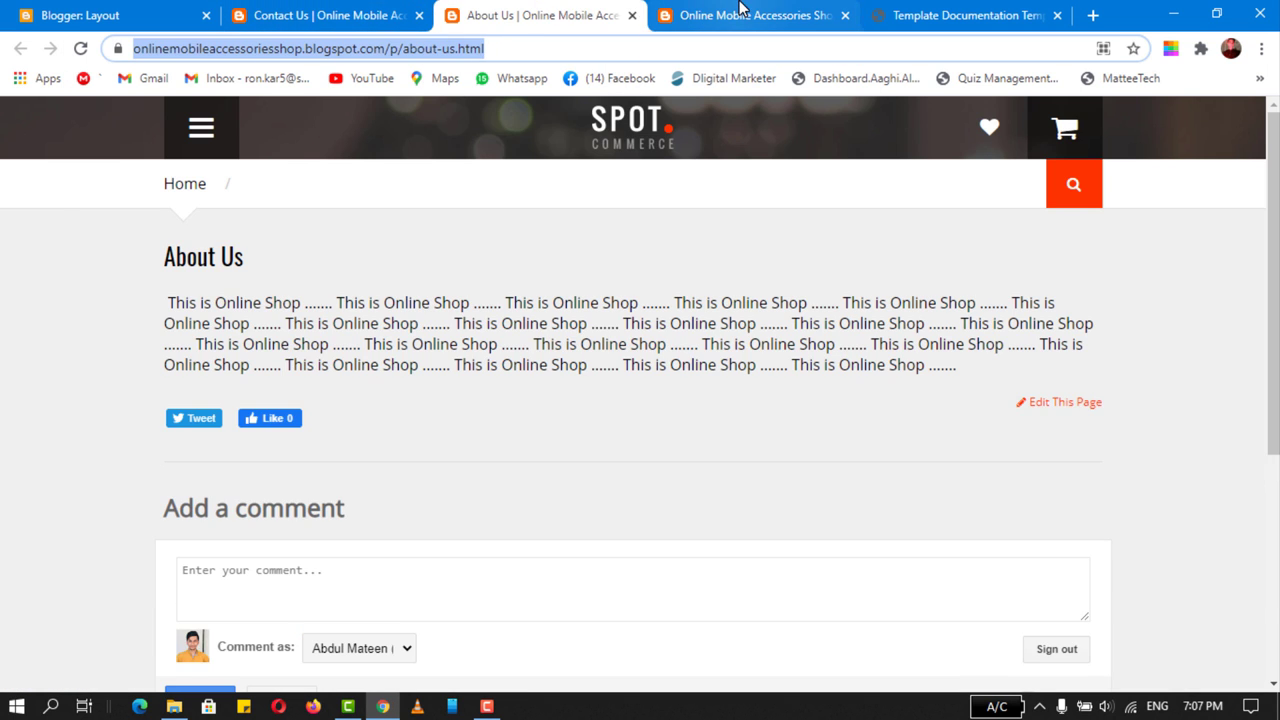
click(750, 15)
click(80, 48)
click(201, 128)
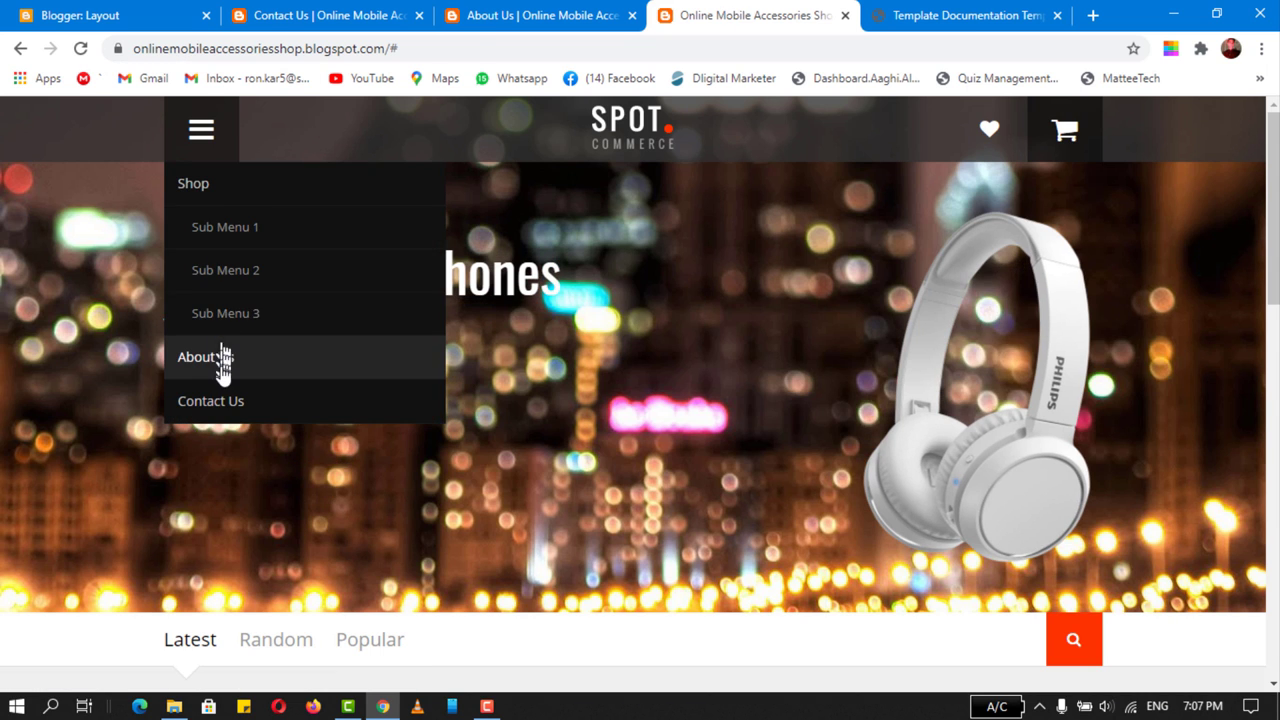
click(212, 356)
click(201, 132)
click(237, 400)
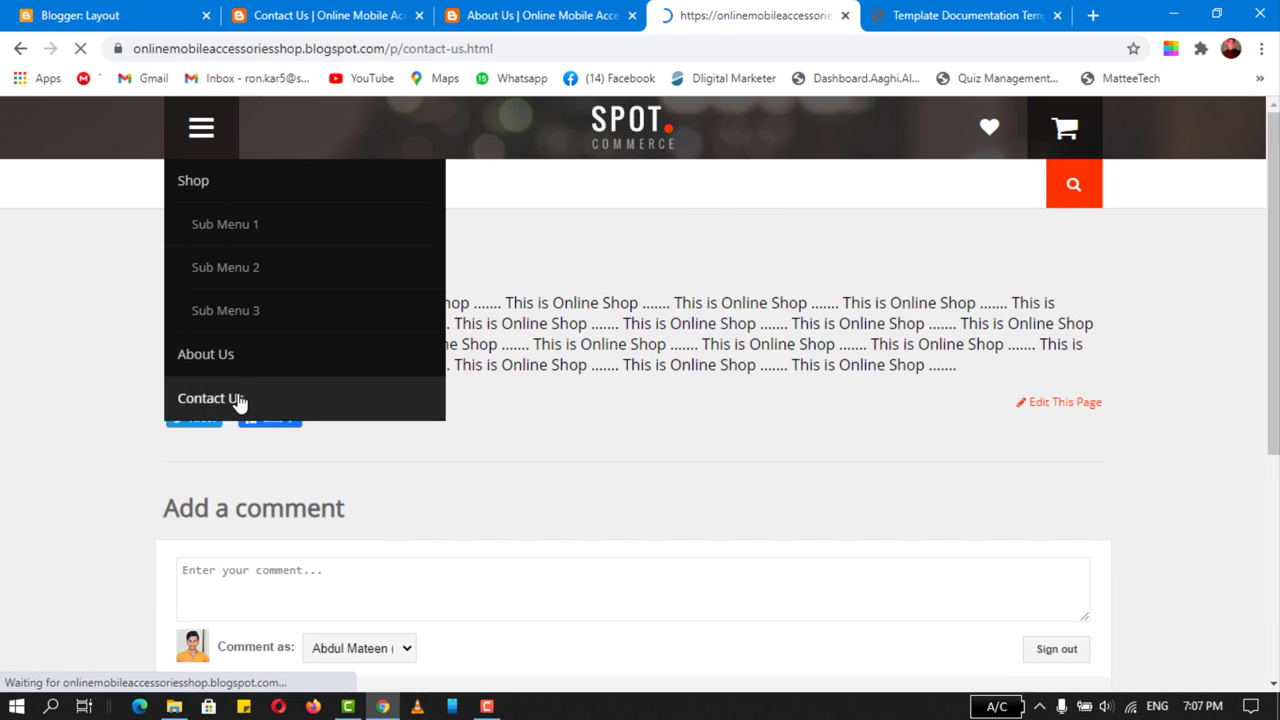
drag(170, 302, 341, 311)
- Close the extra Contact Us and About Us page tabs
click(330, 15)
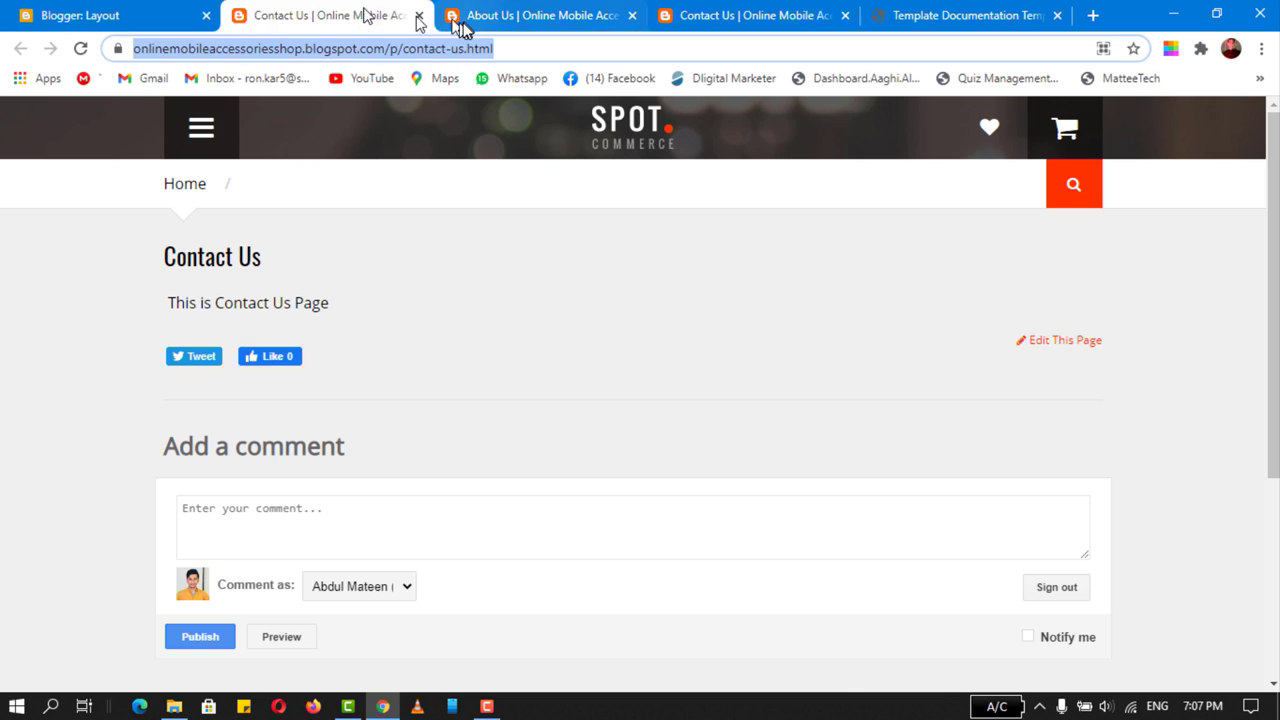
click(419, 15)
click(419, 15)
- Read the documentation from section 12, Adding Static Pages, on to section 13, Enable Search Preferences
click(545, 15)
scroll(343, 394, up, 4)
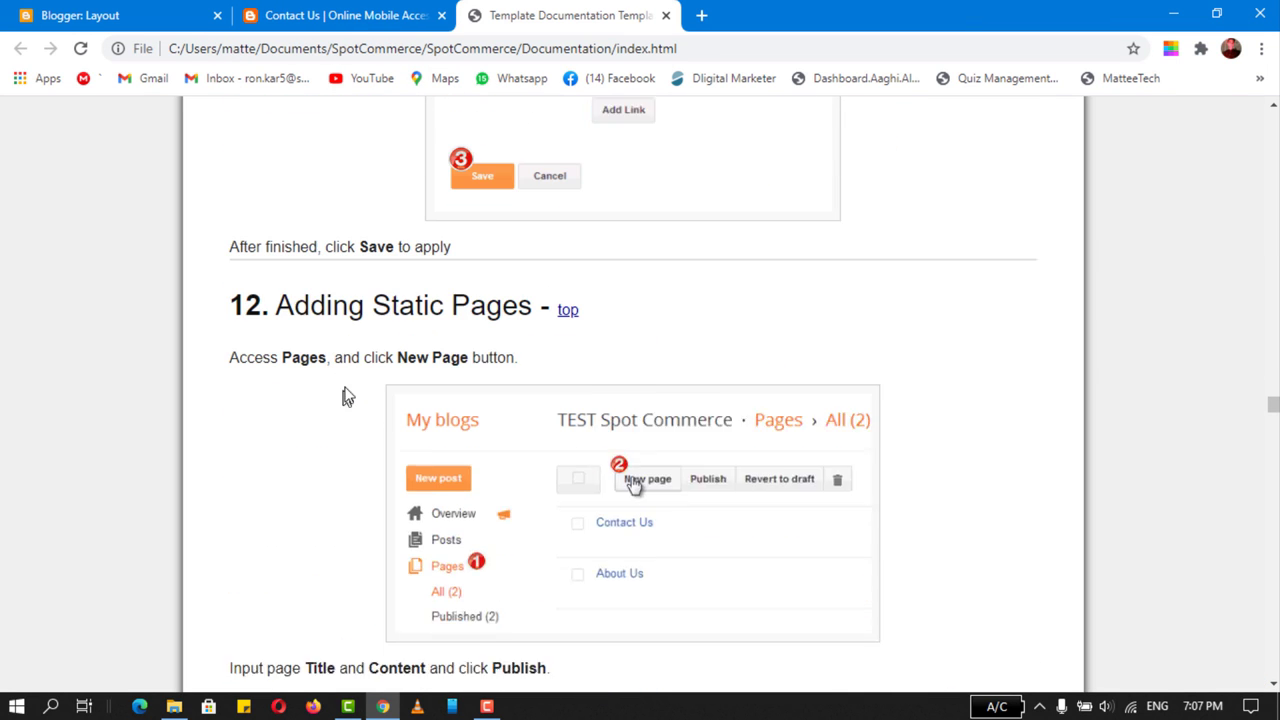
drag(277, 272, 525, 287)
scroll(409, 330, down, 15)
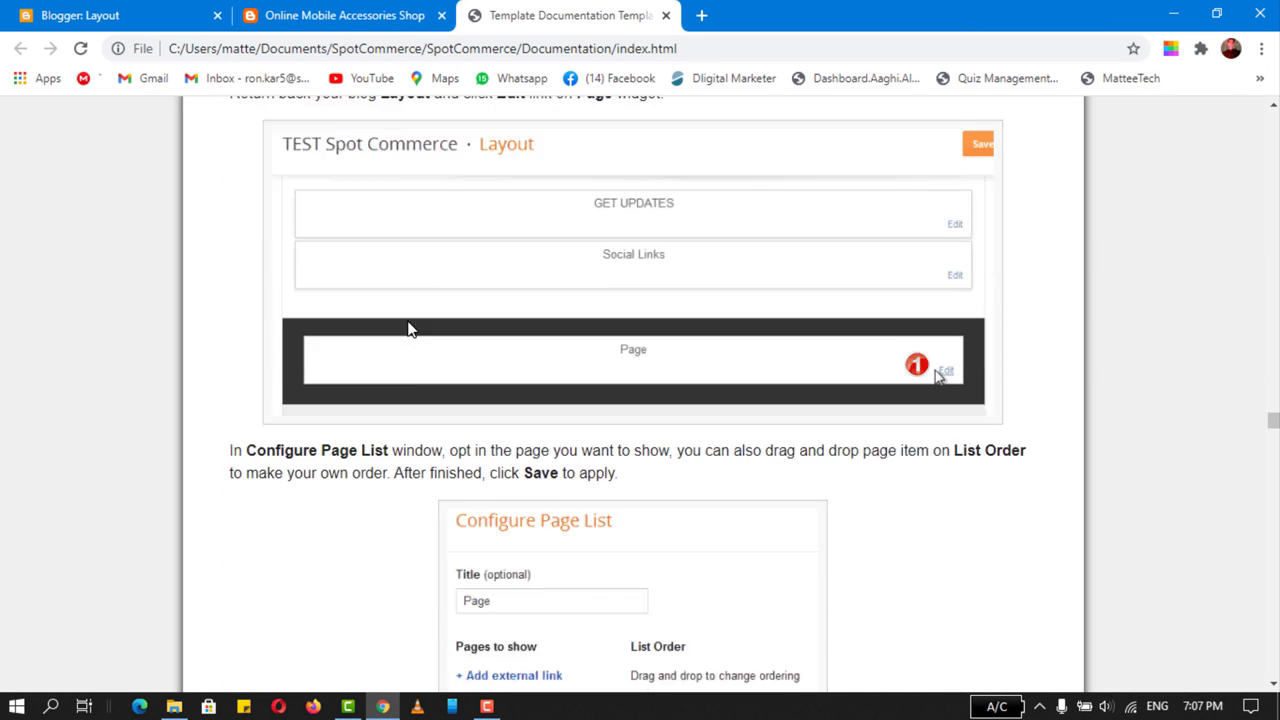
scroll(409, 330, down, 2)
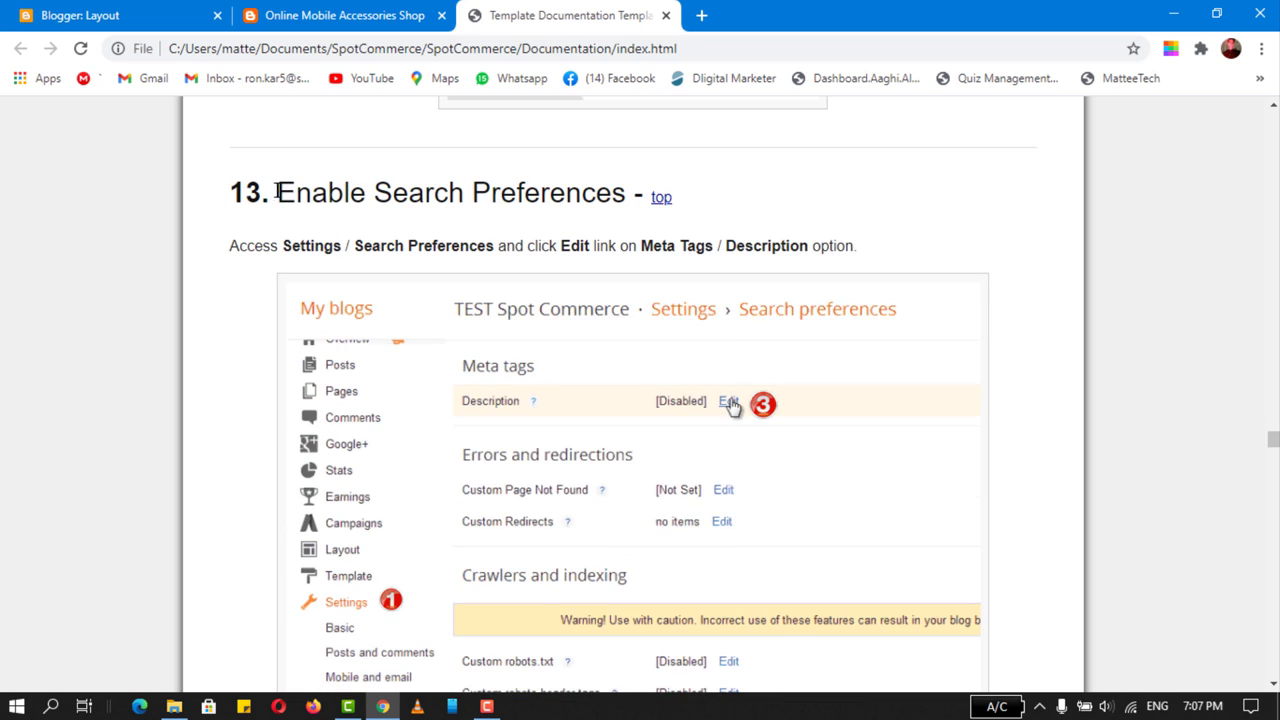
drag(277, 193, 612, 198)
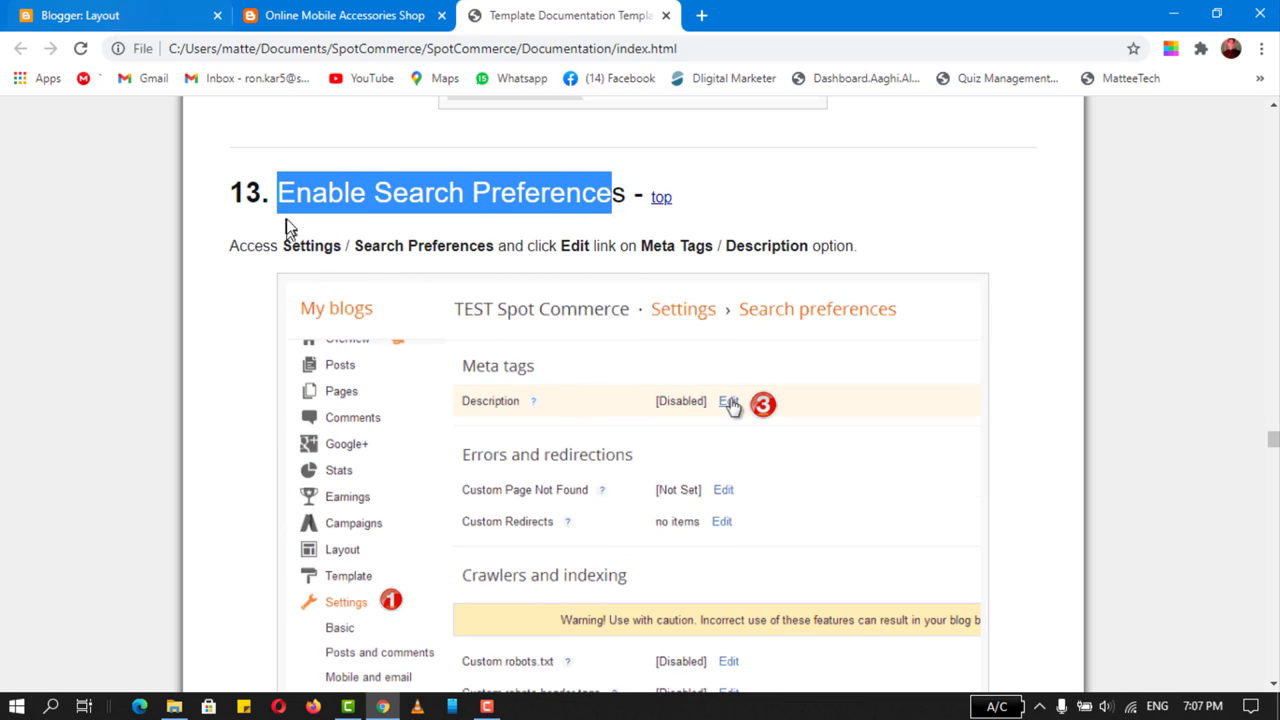
- Open the blog's settings and enable the search description under Meta tags
click(100, 15)
scroll(551, 500, down, 10)
click(98, 660)
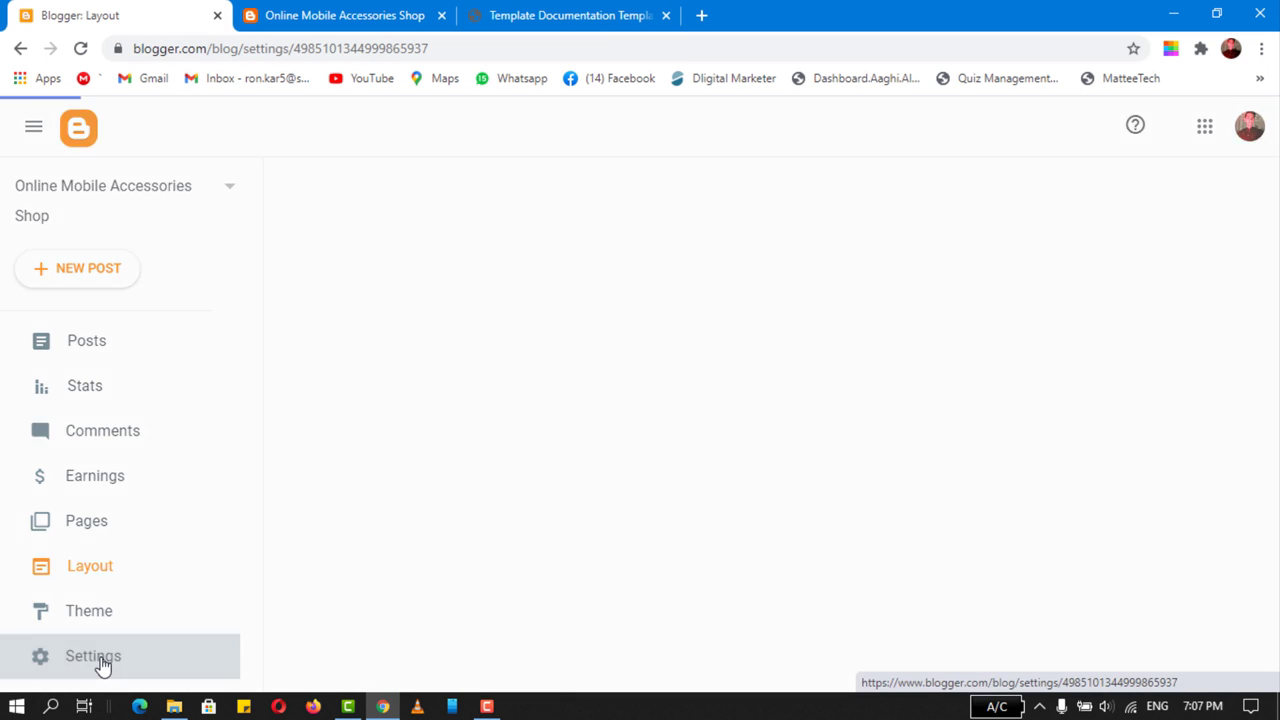
scroll(422, 437, down, 15)
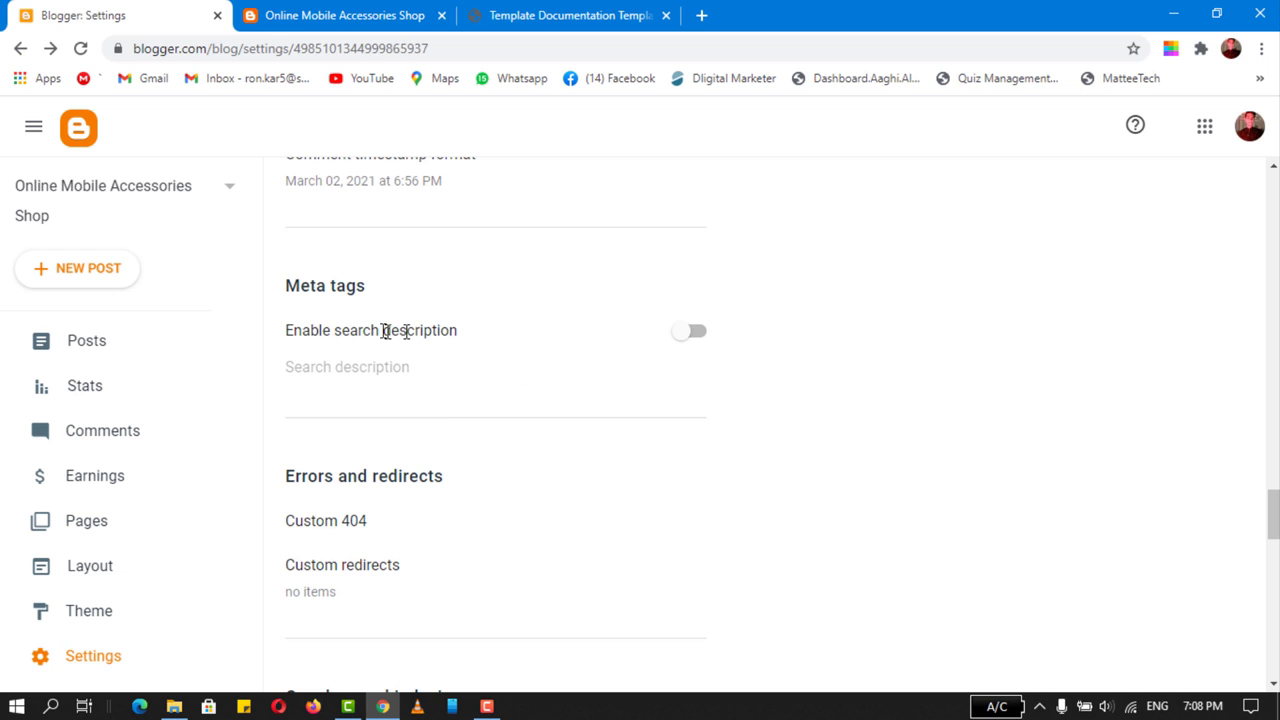
drag(288, 330, 457, 330)
click(691, 335)
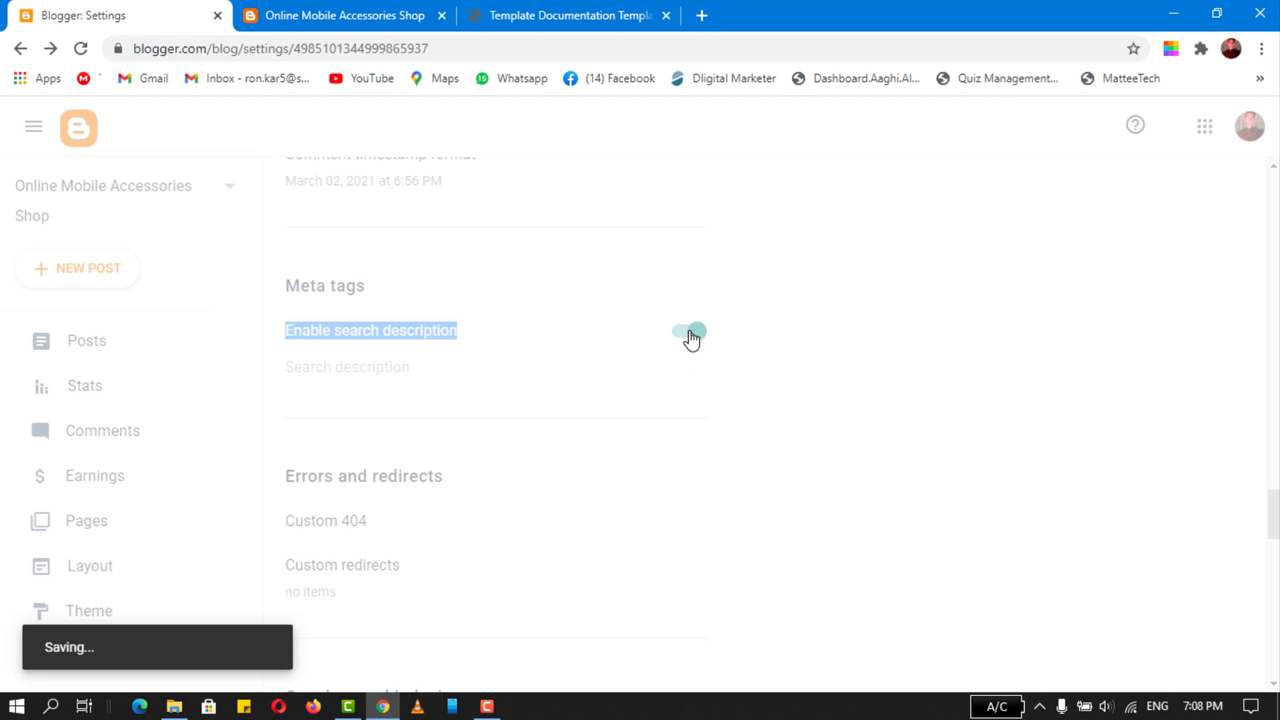
- Copy the blog's description from the Basic settings into the Search description meta tag and save it
scroll(449, 380, up, 15)
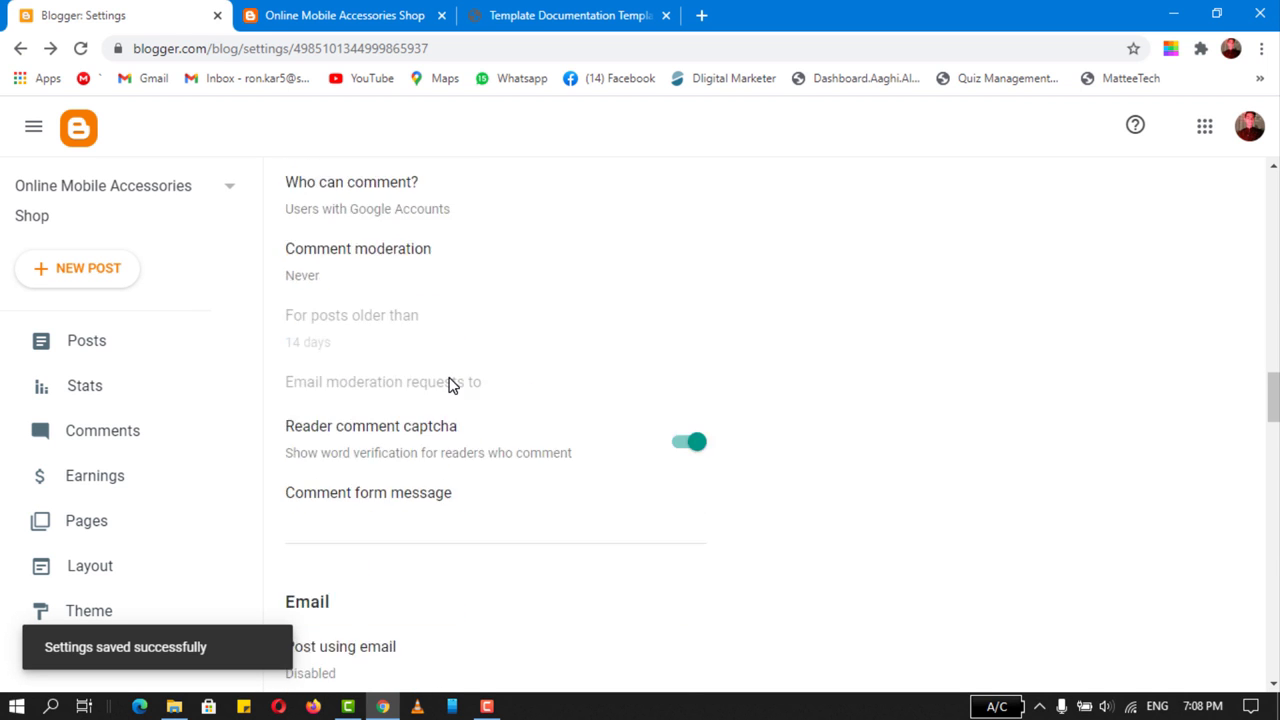
click(410, 368)
key(ctrl+a)
key(ctrl+c)
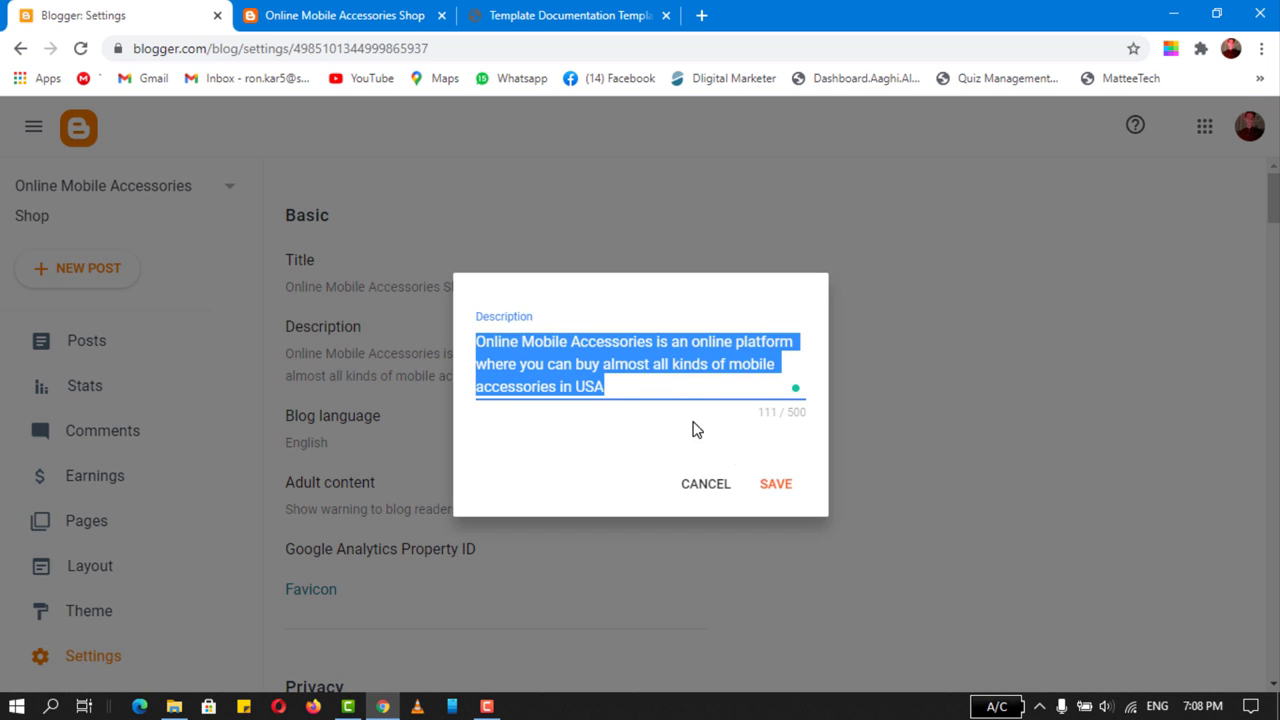
click(772, 486)
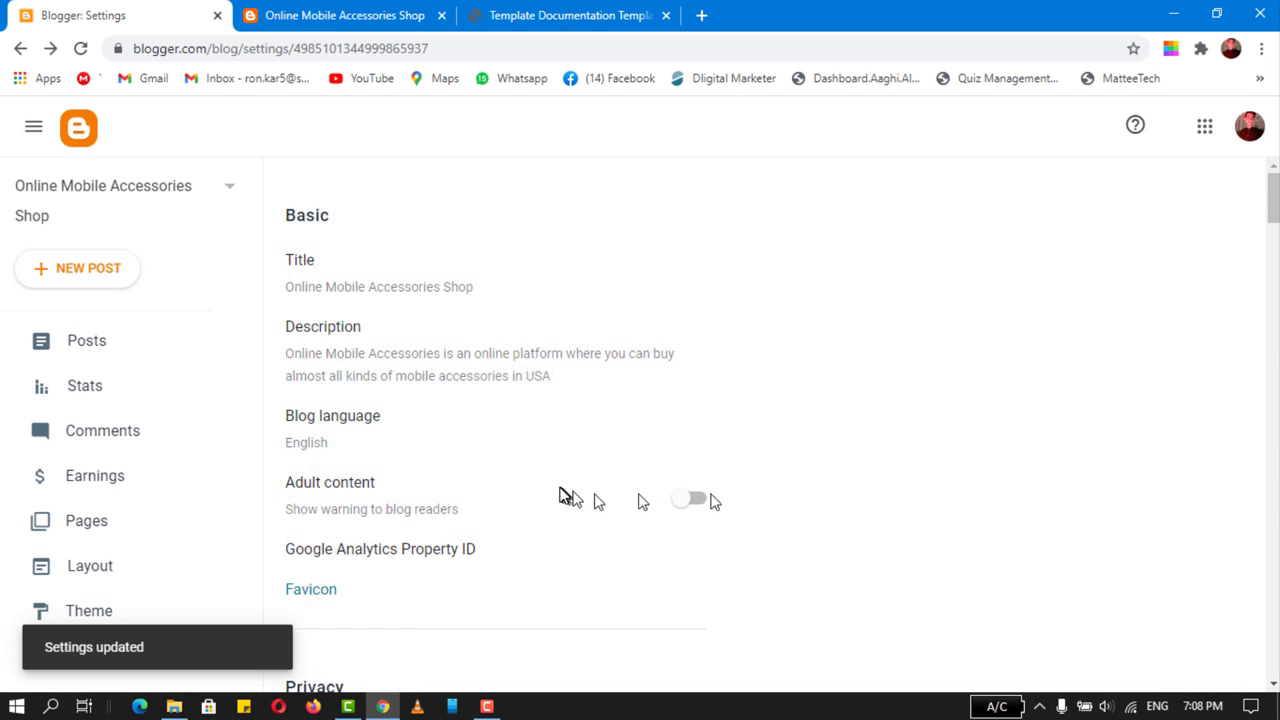
scroll(563, 492, down, 15)
click(386, 553)
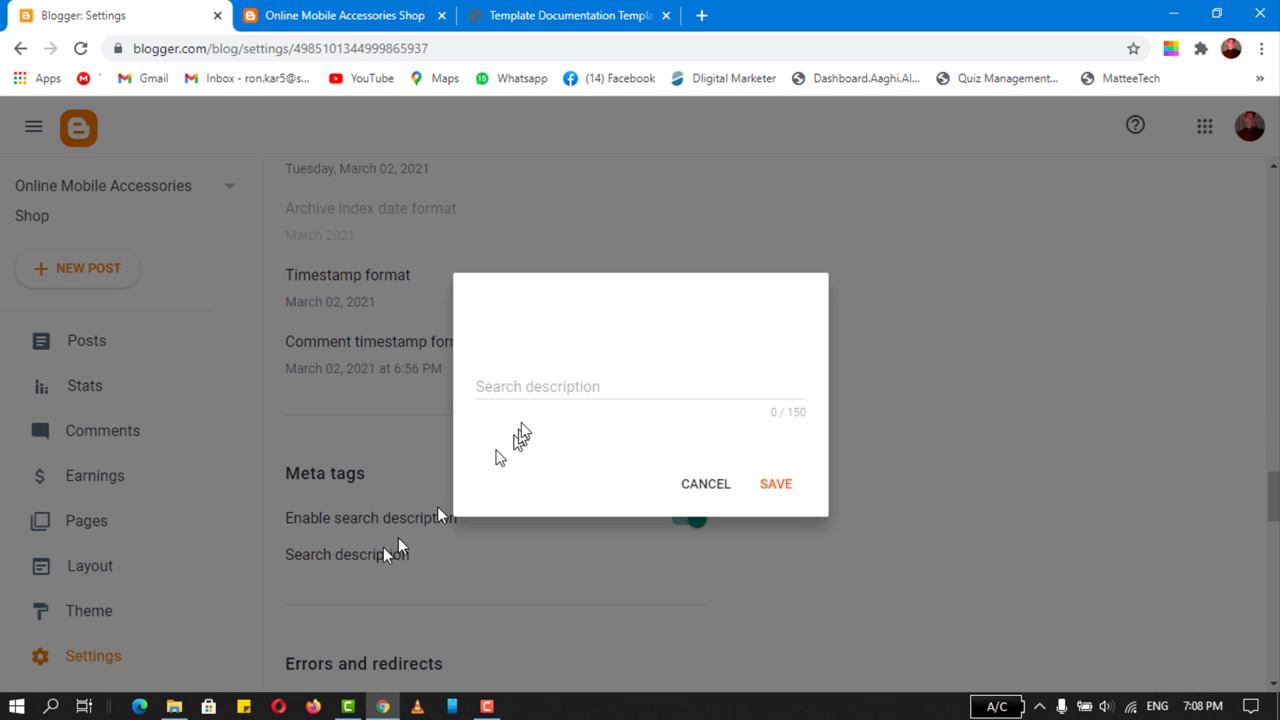
key(ctrl+v)
click(778, 486)
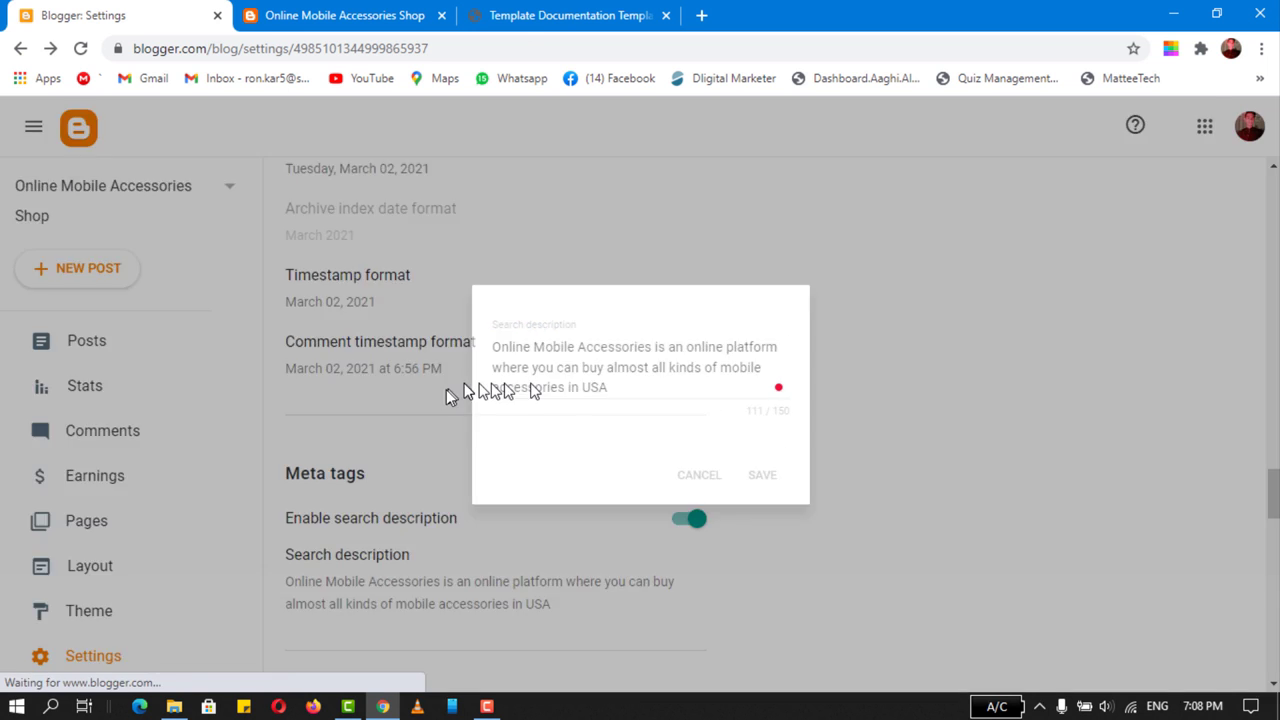
- Read documentation section 14, Adding New Products, including how the price, sale and out-of-stock labels work
click(533, 15)
scroll(420, 328, down, 3)
scroll(420, 328, down, 10)
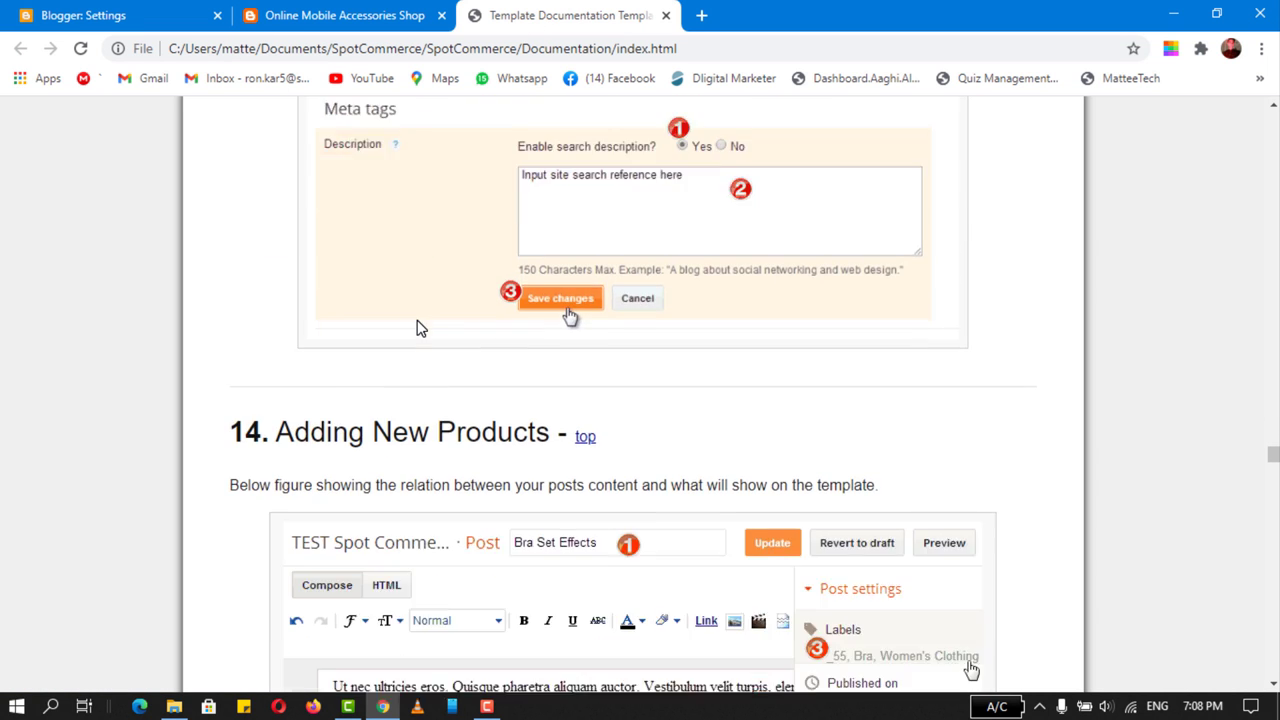
scroll(789, 343, down, 6)
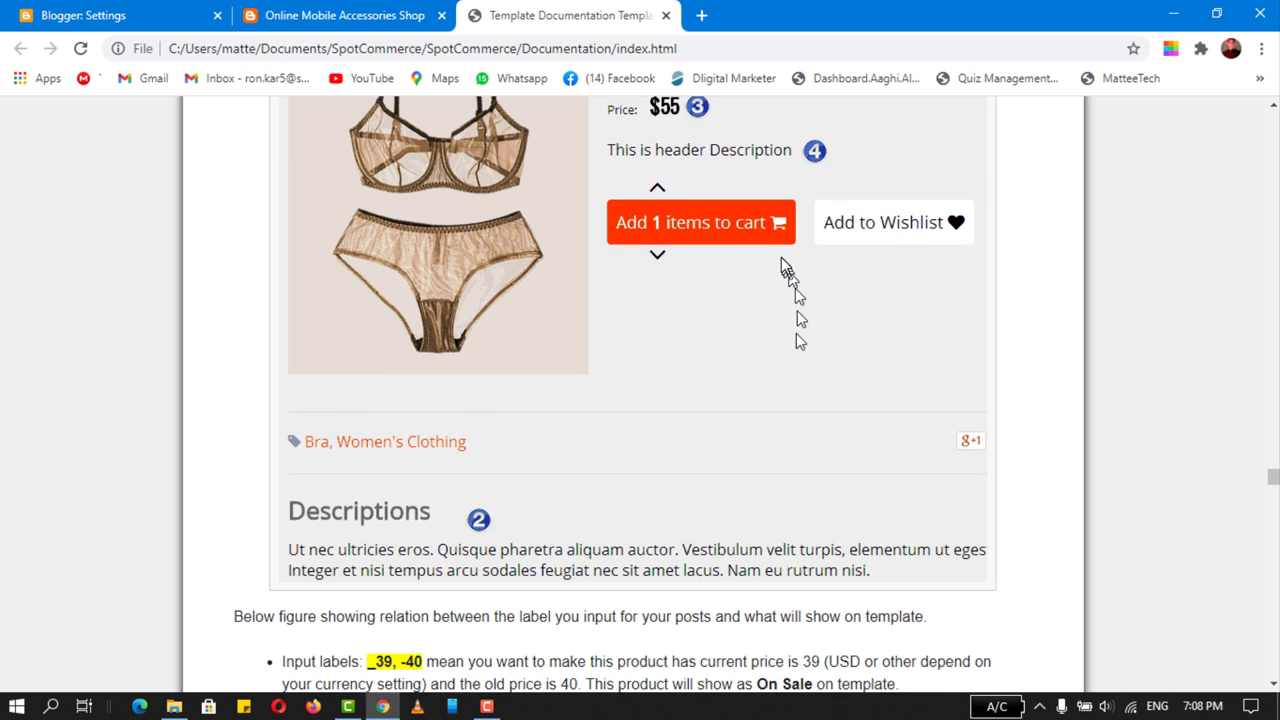
scroll(640, 334, down, 2)
scroll(605, 342, down, 2)
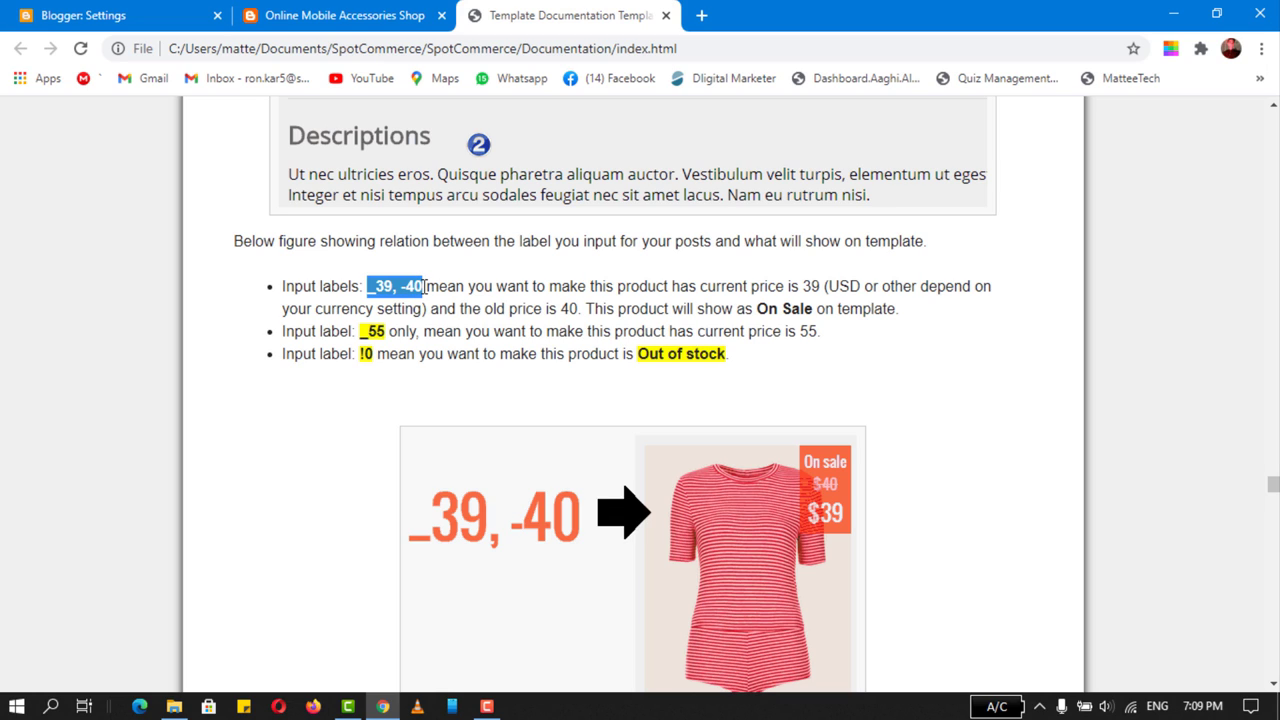
click(335, 349)
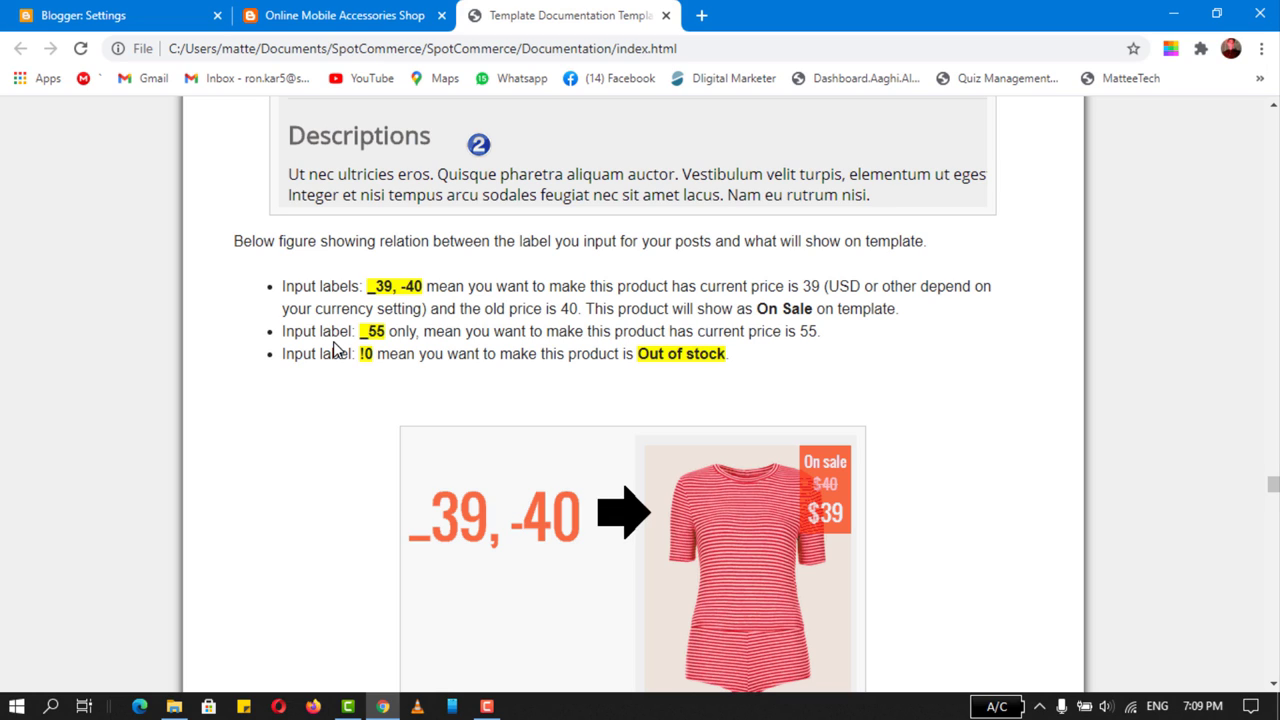
scroll(334, 346, up, 2)
scroll(334, 346, down, 2)
drag(285, 286, 755, 371)
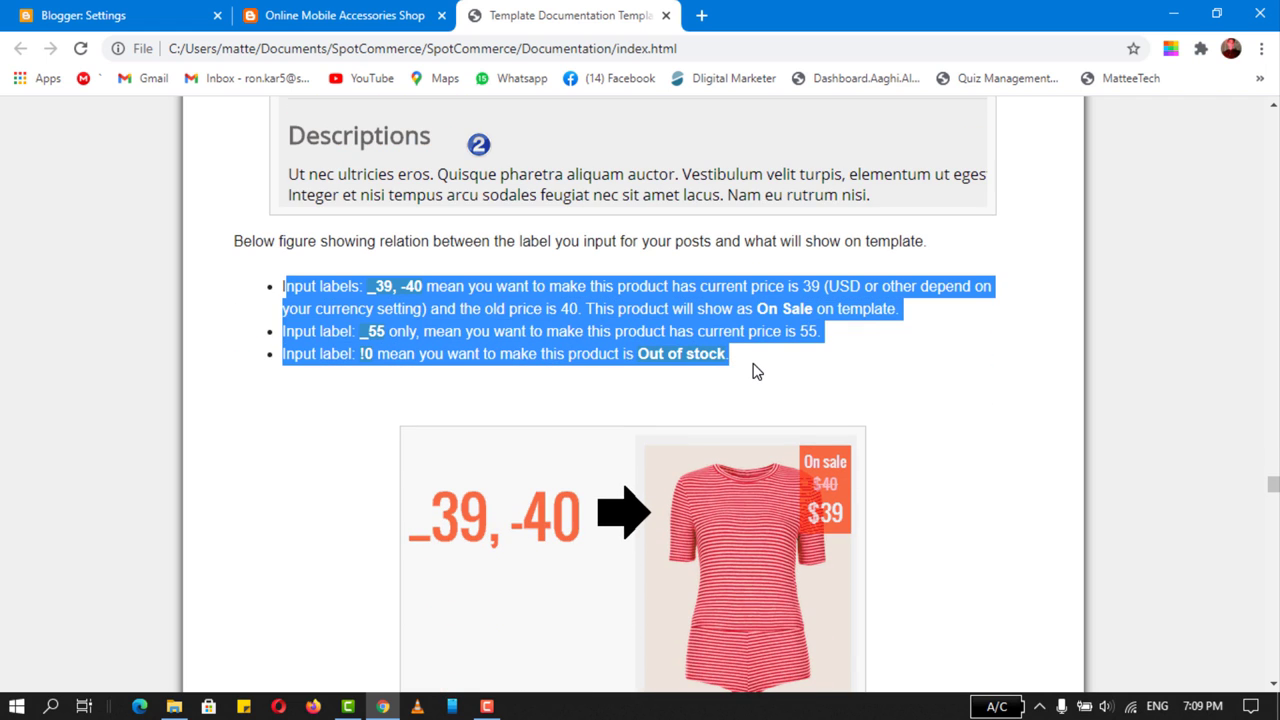
click(755, 371)
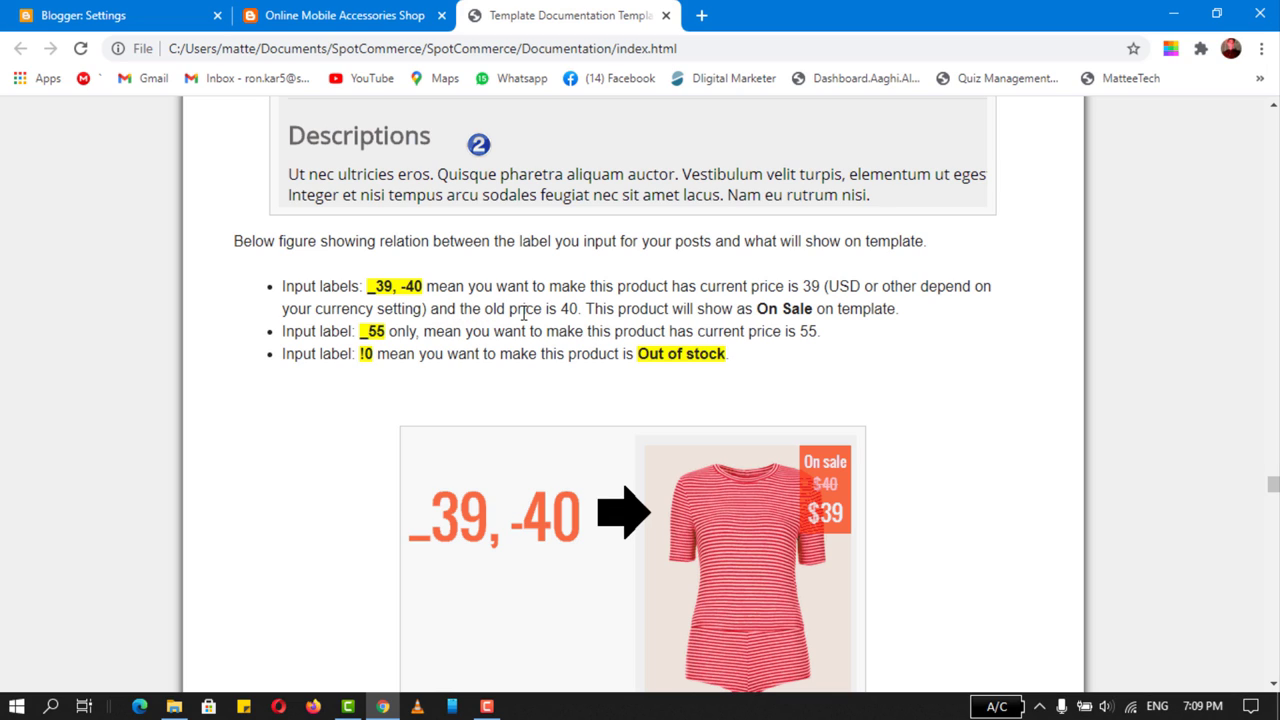
drag(369, 286, 424, 287)
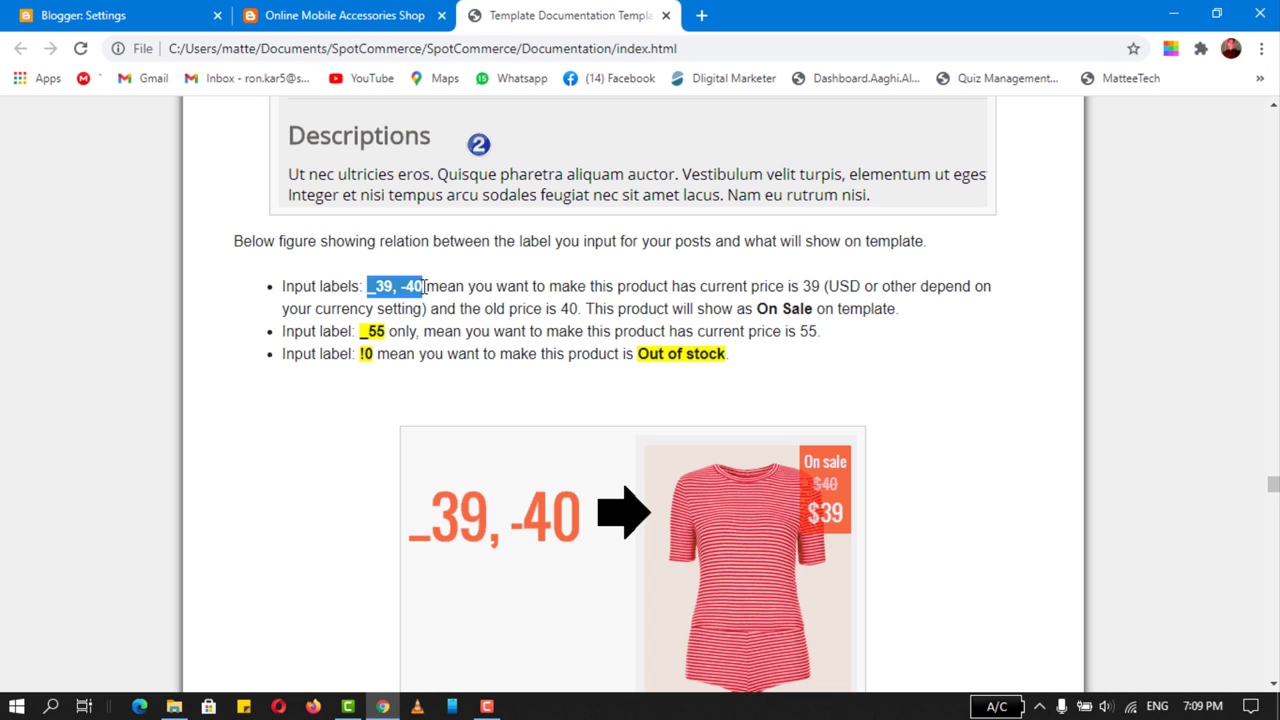
- Set the Warner Micro USB cable post's labels to "_50, -100", update it, and reload the live blog to check its price tag
key(ctrl+1)
click(94, 360)
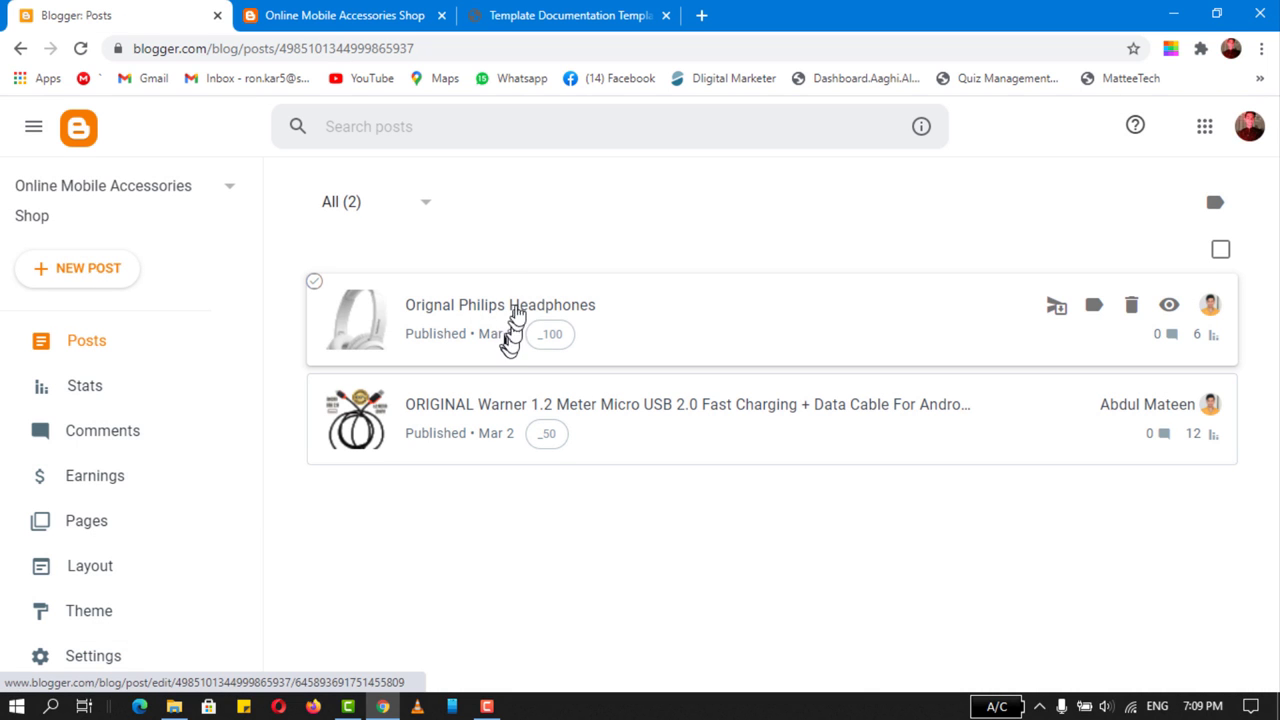
click(466, 424)
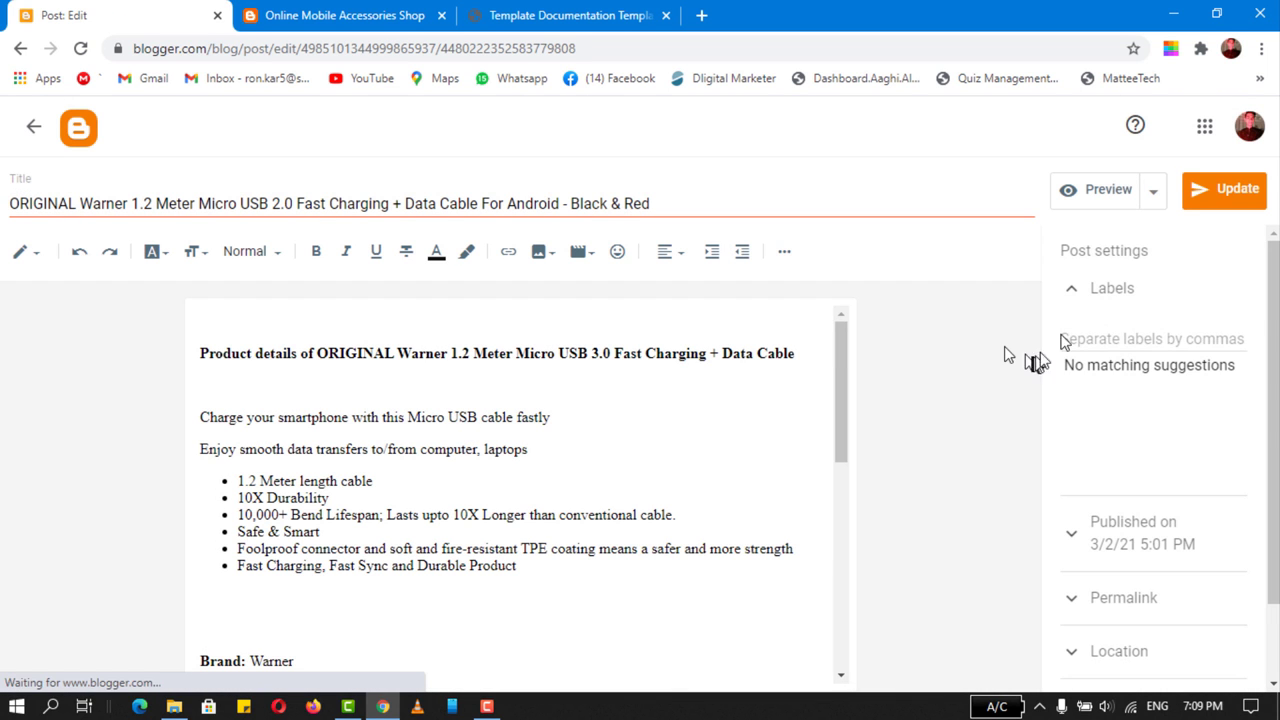
click(1138, 346)
text(_50,)
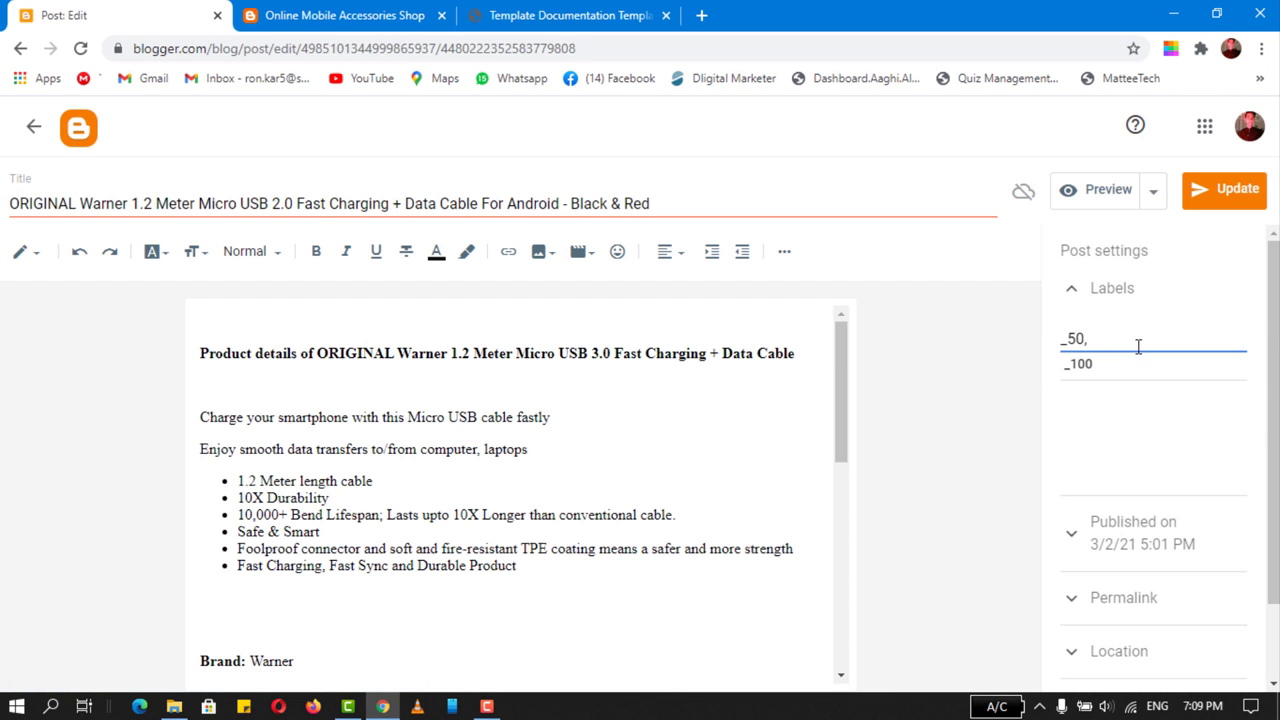
text( -)
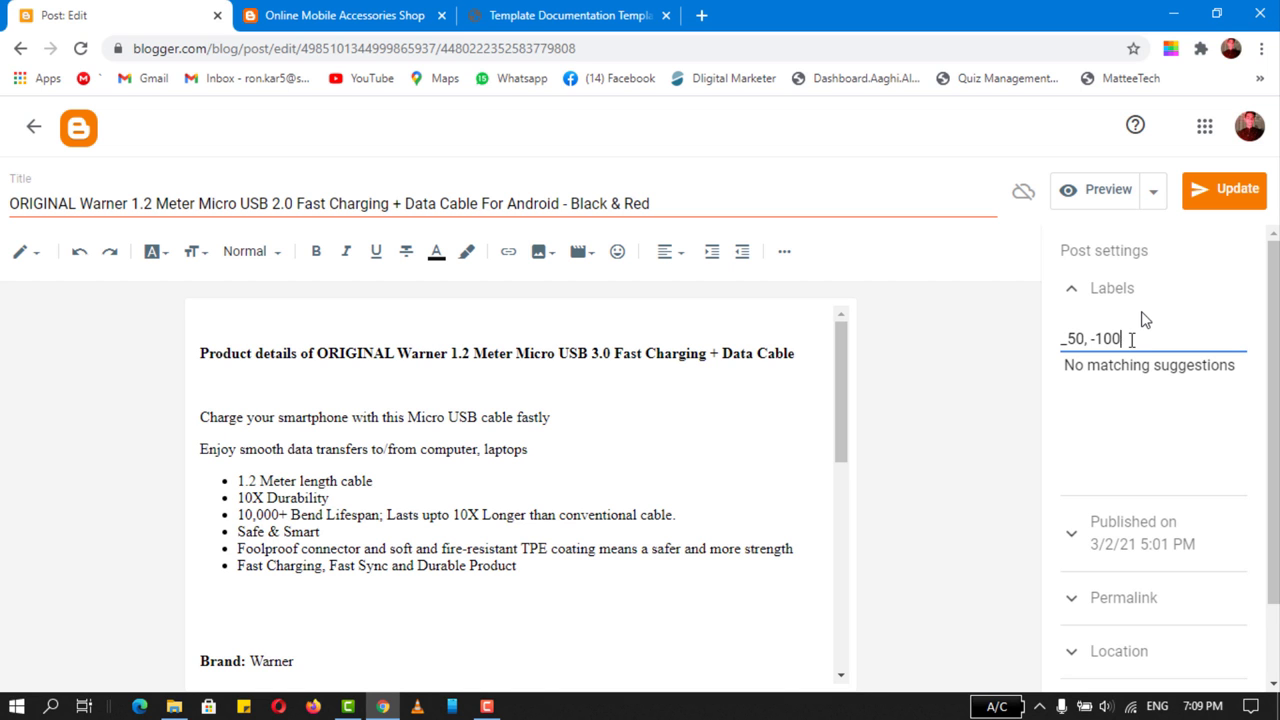
text(100)
click(1228, 190)
click(340, 15)
key(F5)
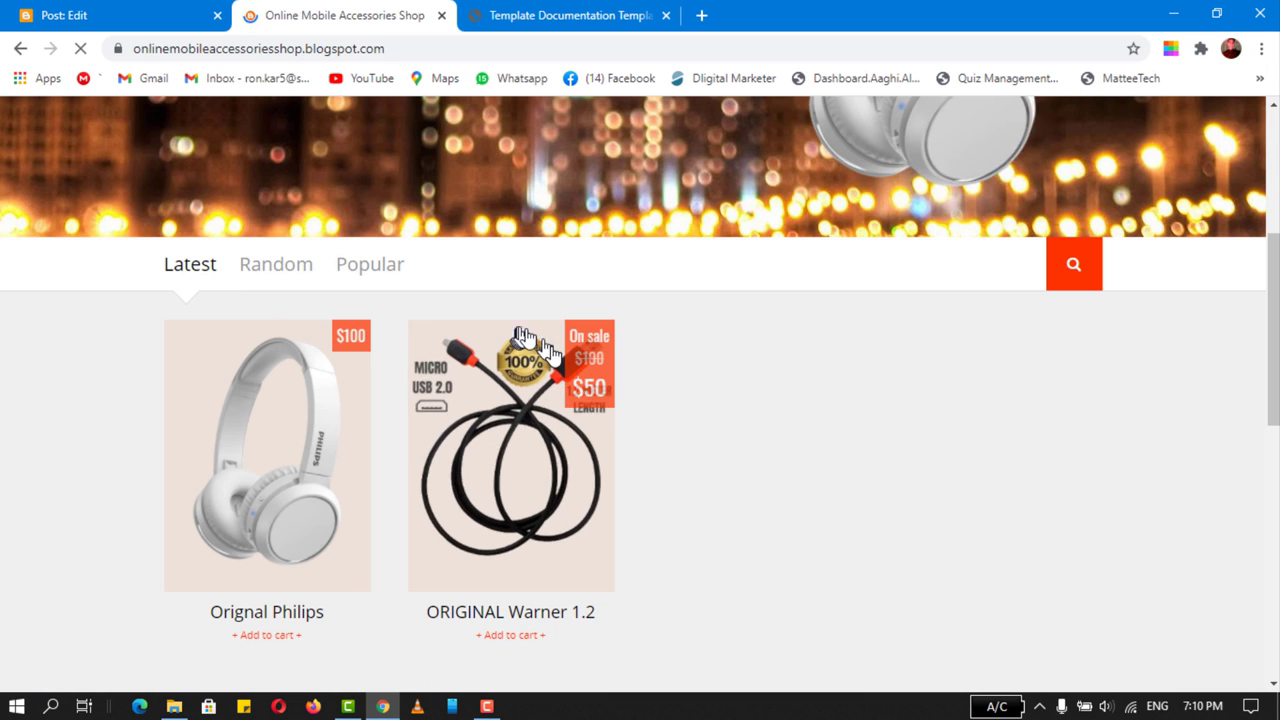
- Check the documentation's out-of-stock label, add "!0" to the cable post's labels, and reload the live blog
key(ctrl+shift+Tab)
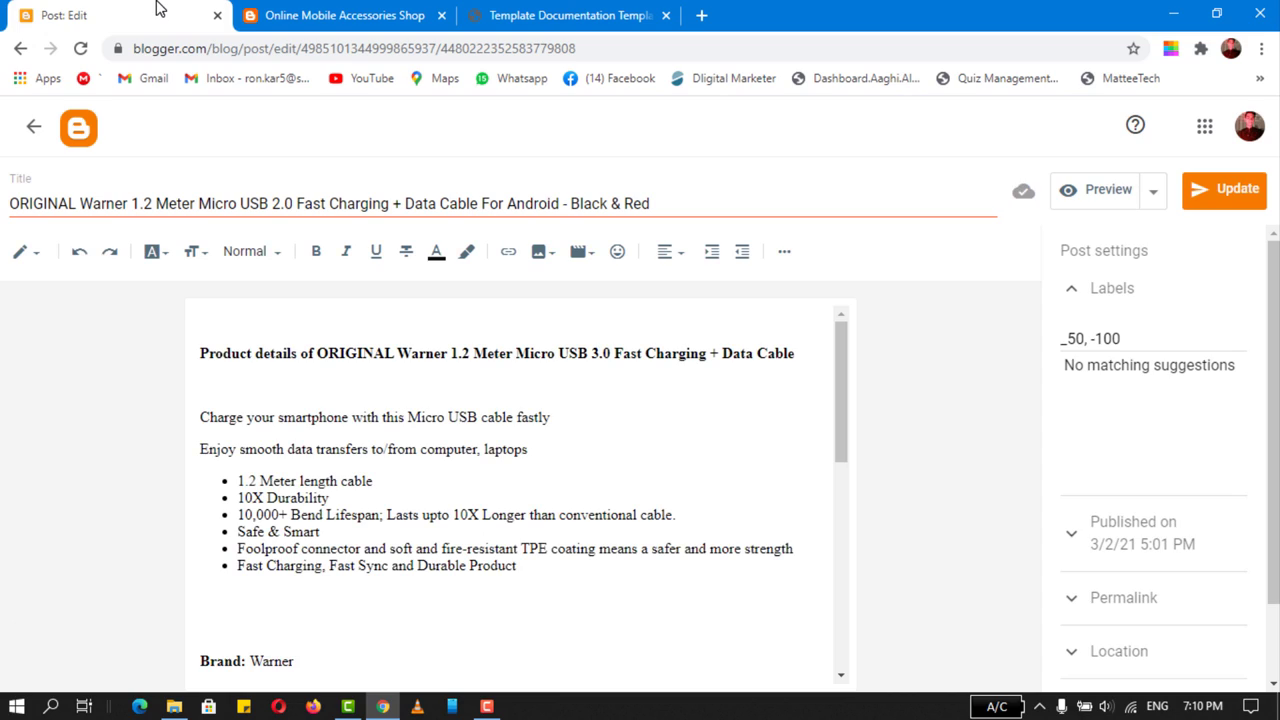
key(ctrl+shift+Tab)
drag(331, 354, 443, 354)
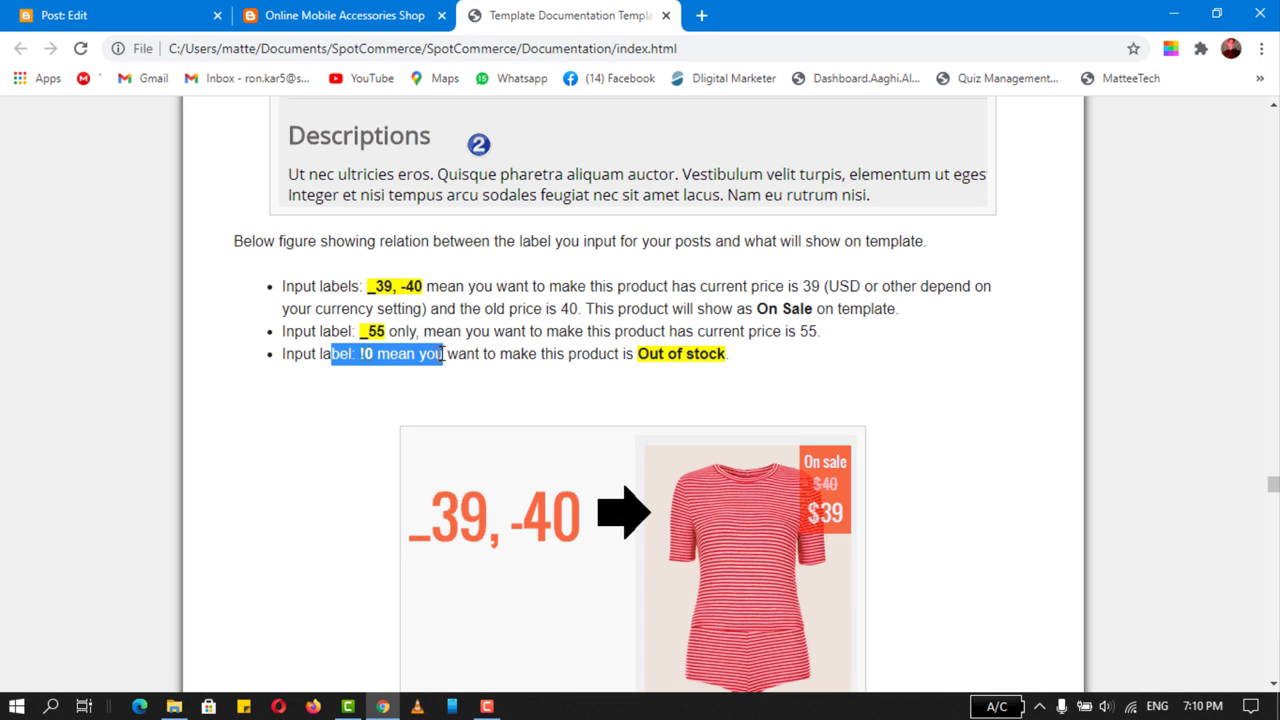
click(323, 12)
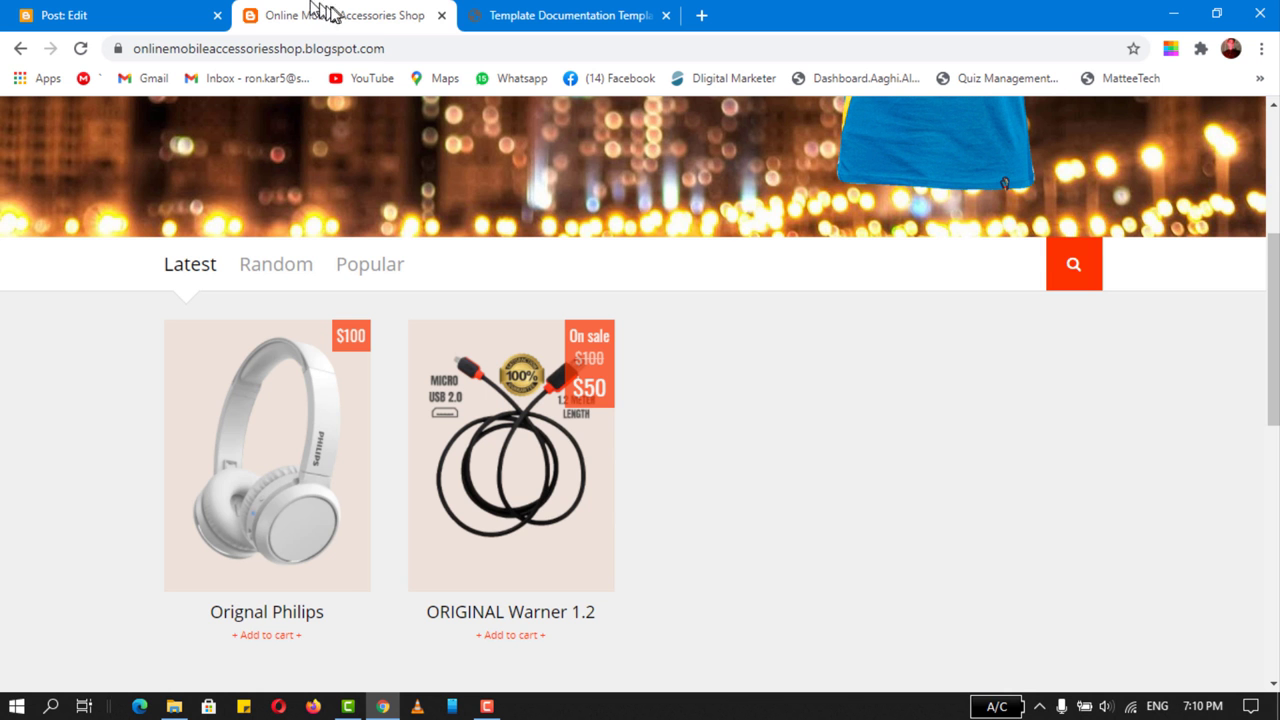
click(179, 12)
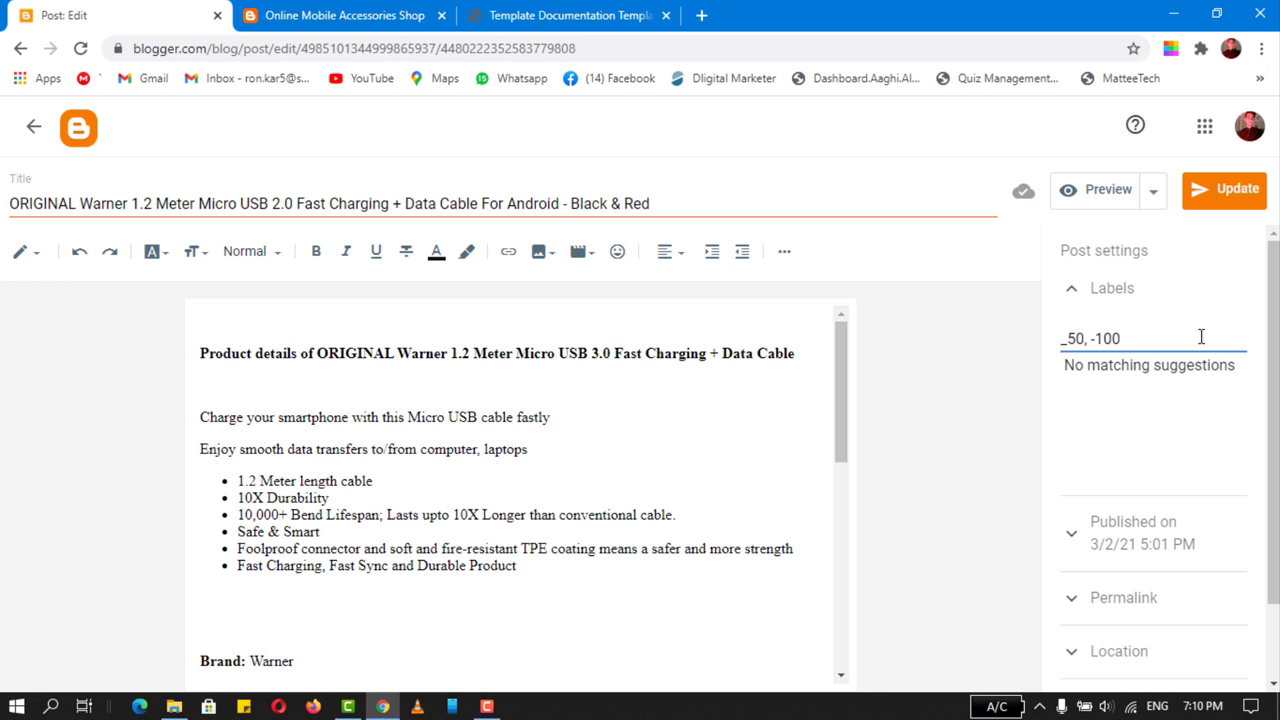
text(, !0)
click(326, 10)
click(80, 48)
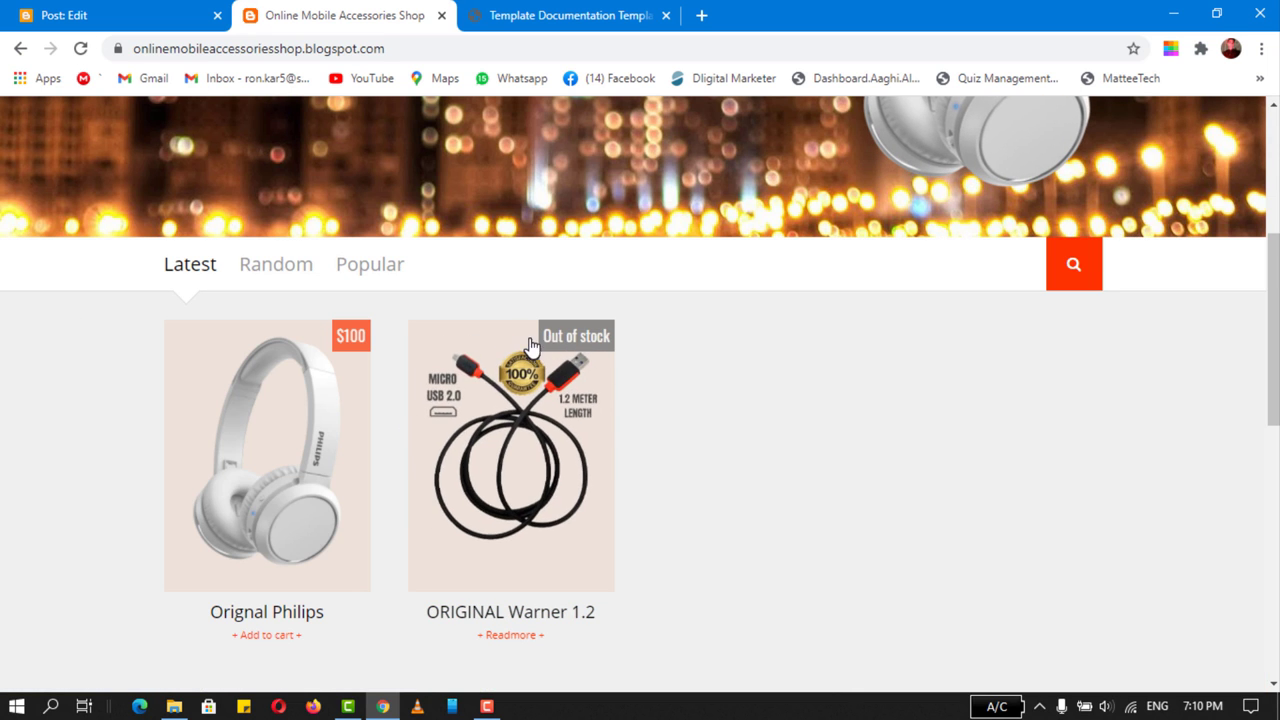
- Remove the "!0" label from the cable post, update it, and reload the live blog
click(90, 8)
key(BackSpace)
key(BackSpace)
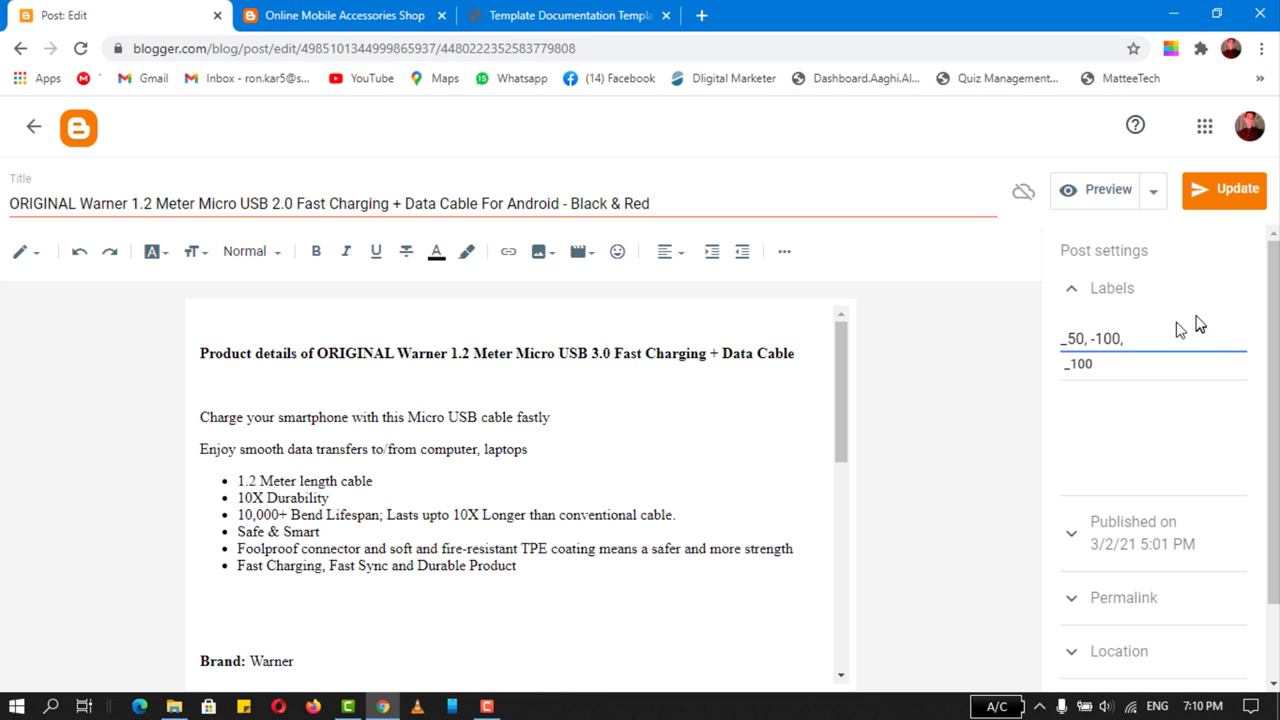
click(1182, 230)
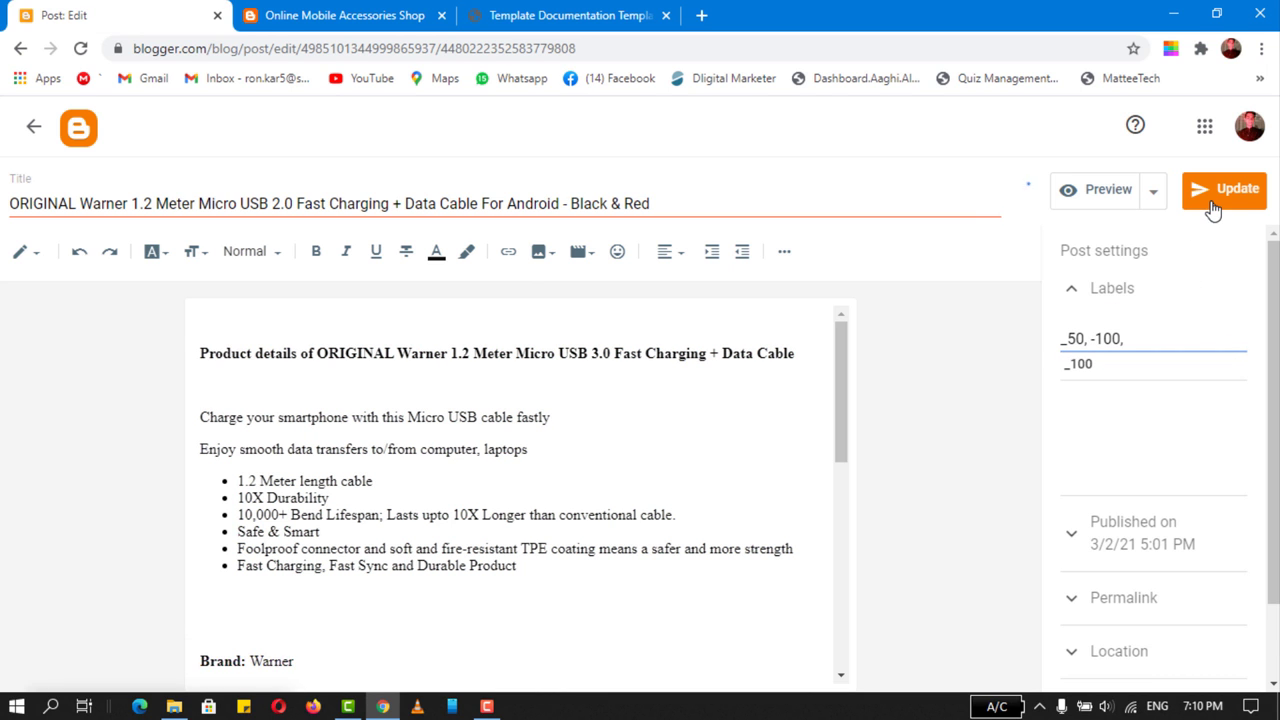
click(375, 8)
click(80, 48)
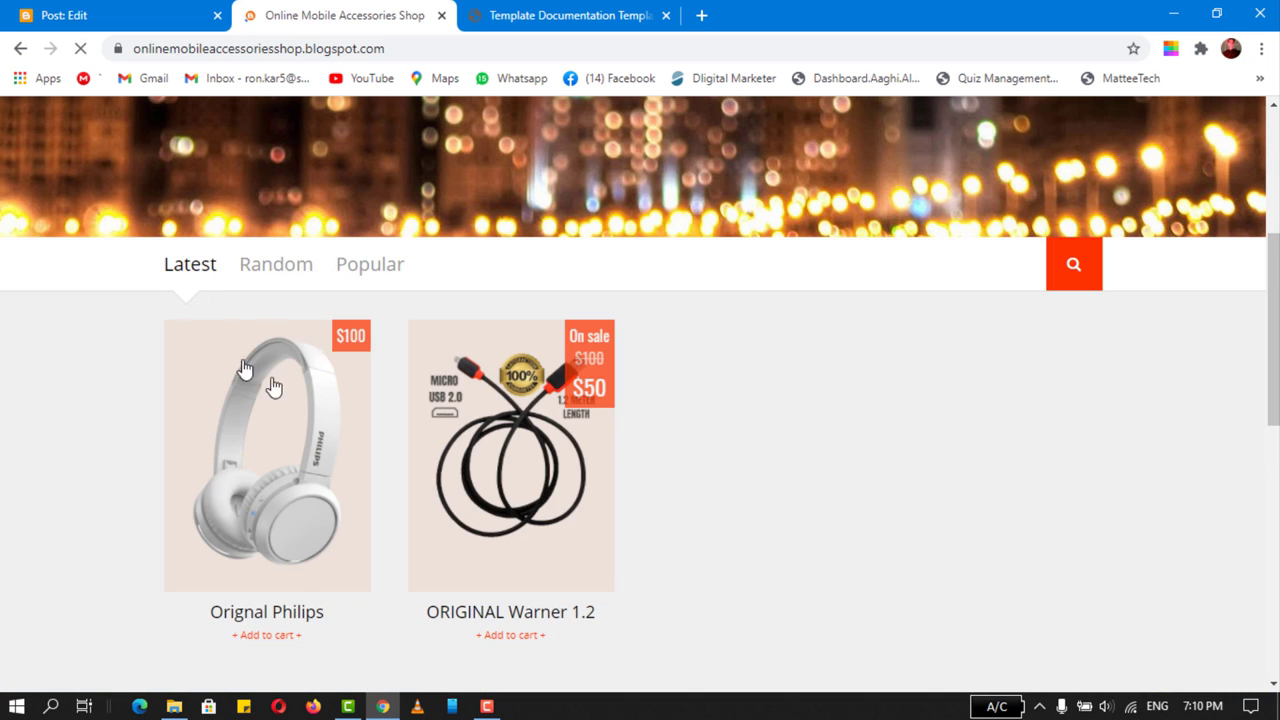
- Read documentation section 15, Importing Testing Data, including the example data file's path and the import options
click(118, 10)
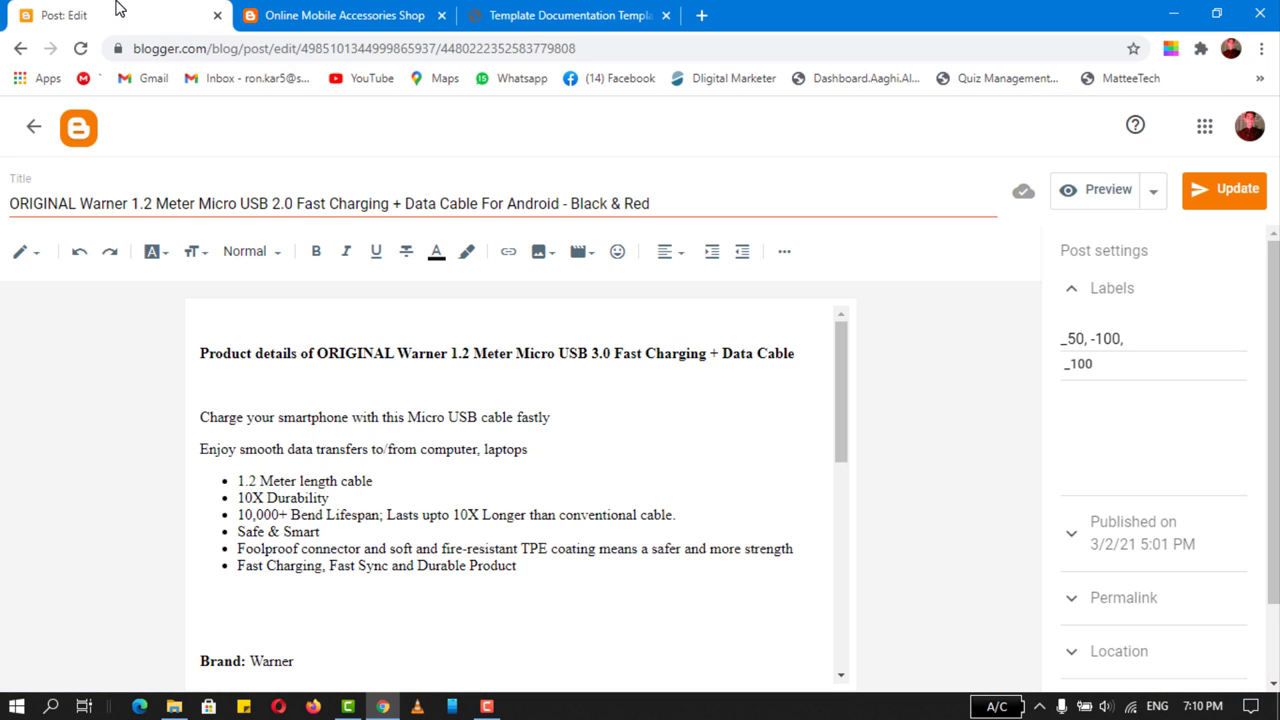
click(550, 12)
scroll(411, 368, down, 13)
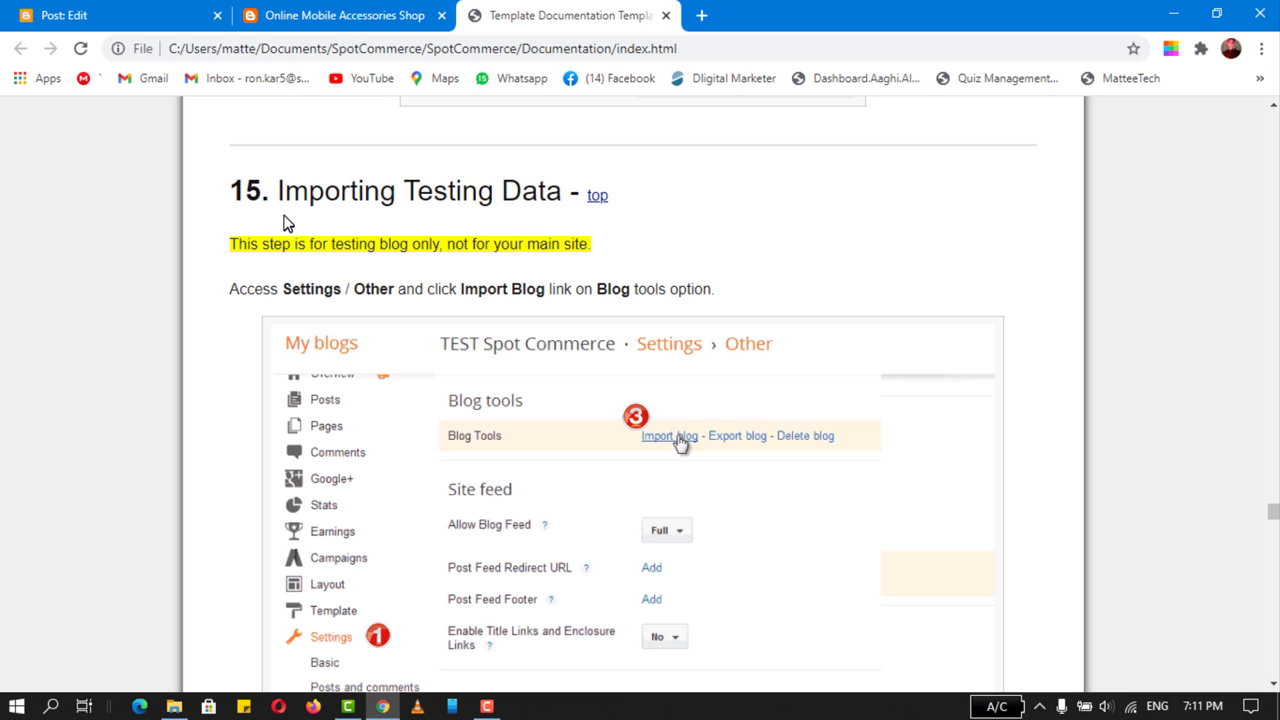
drag(330, 250, 383, 263)
scroll(369, 267, down, 6)
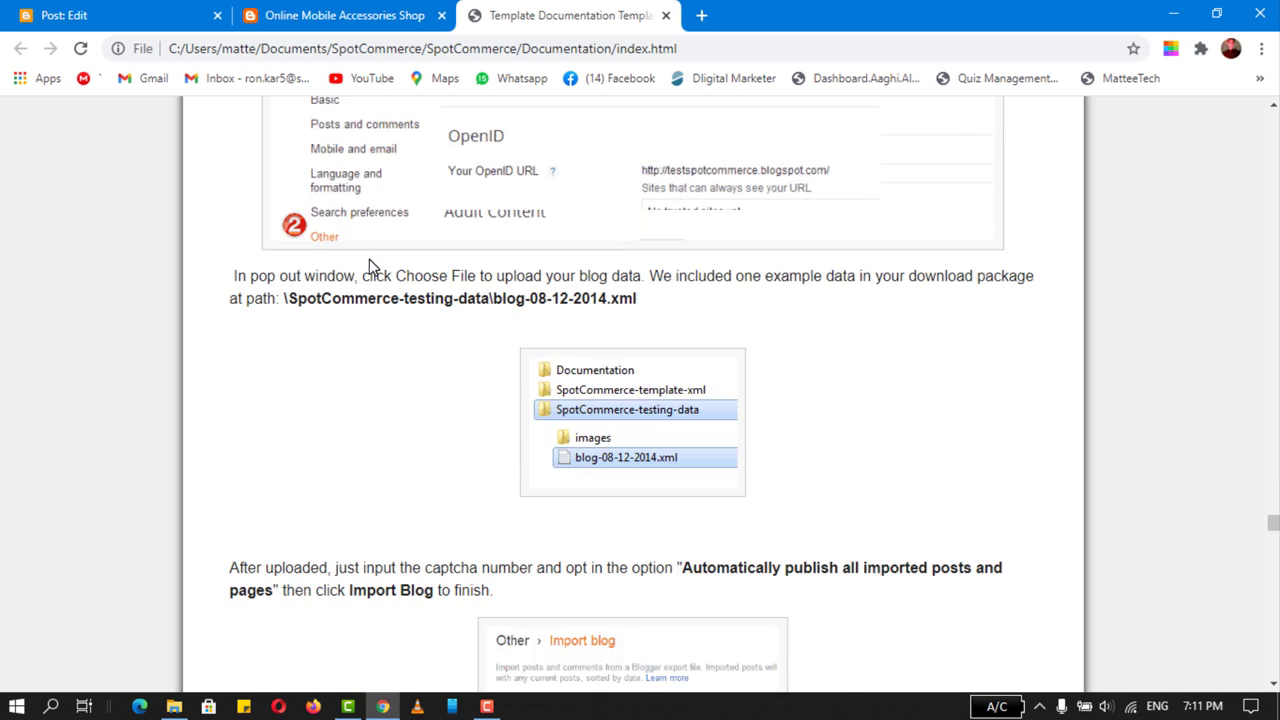
scroll(369, 267, down, 2)
scroll(369, 267, down, 5)
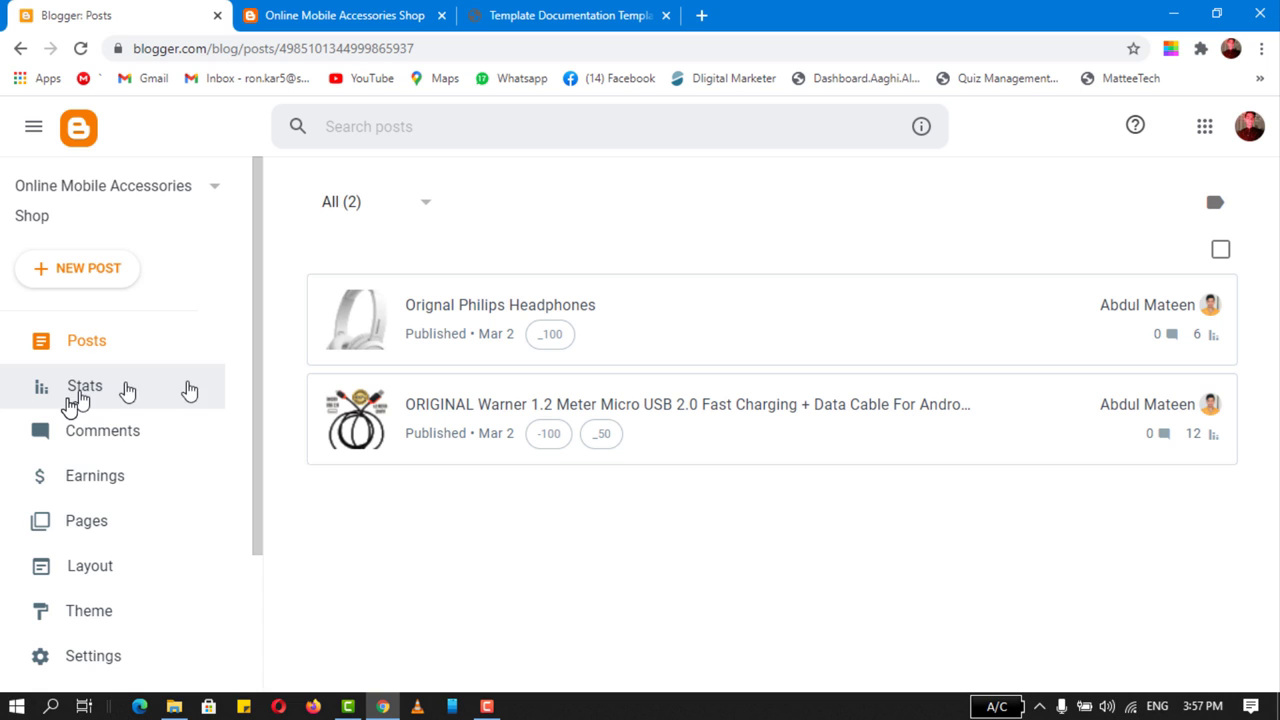
- Open Import content under Manage Blog in the blog settings and complete the robot check
scroll(120, 535, down, 2)
click(110, 479)
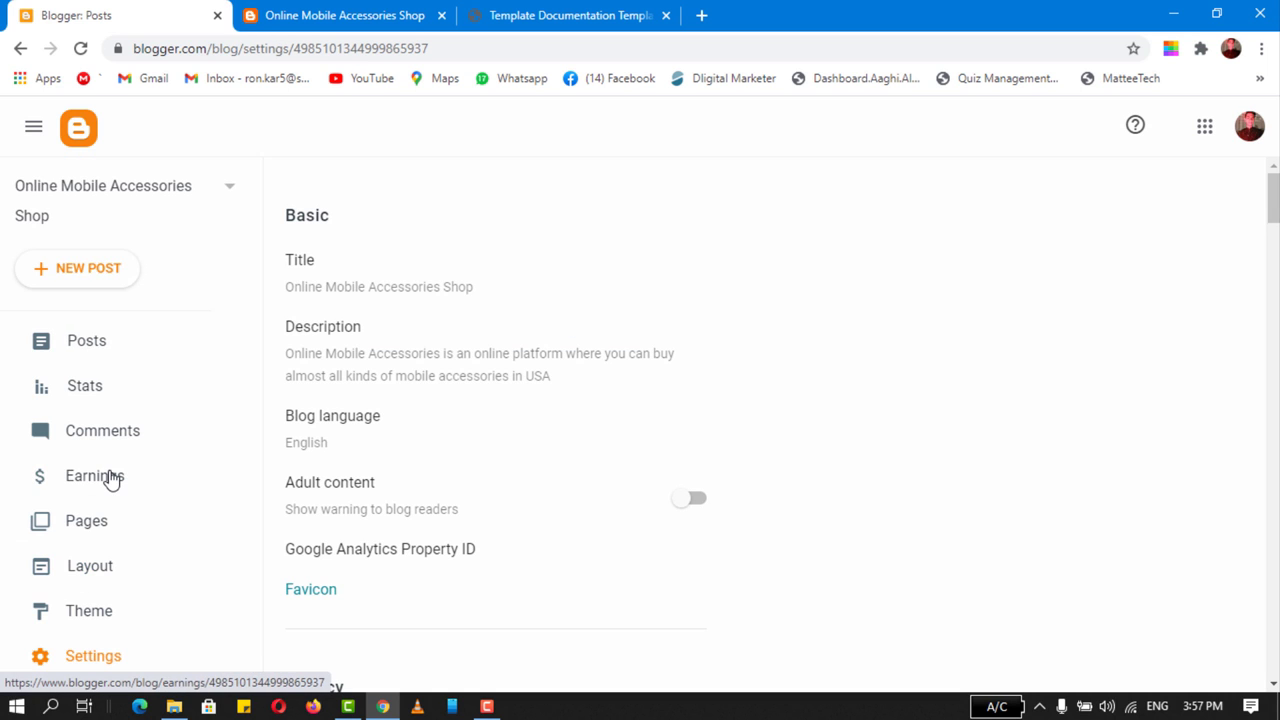
scroll(715, 387, down, 2)
scroll(726, 386, down, 15)
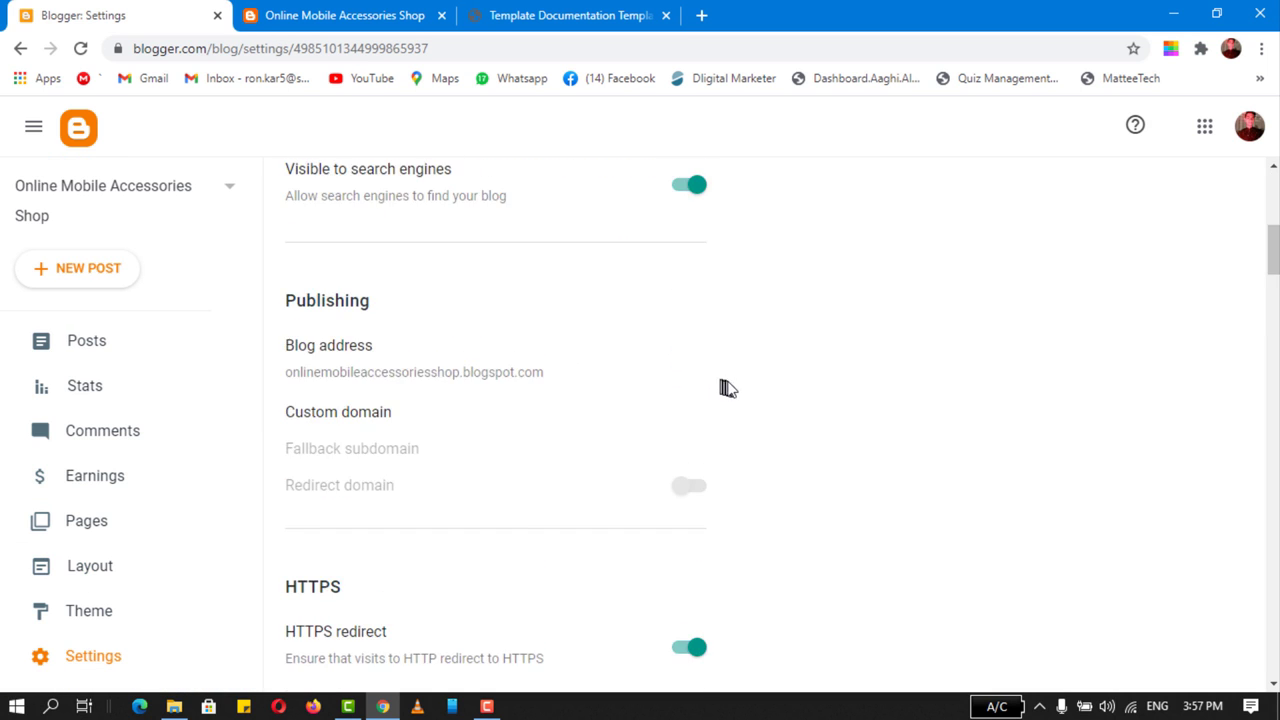
scroll(785, 451, down, 11)
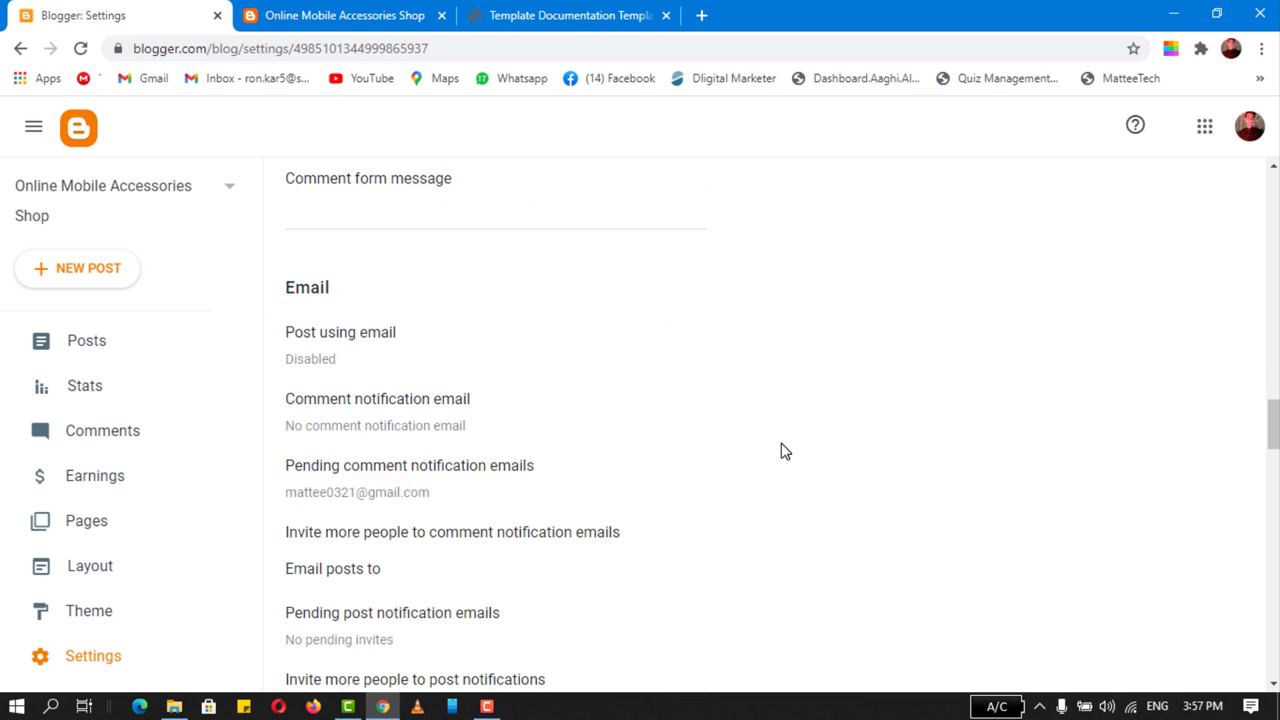
scroll(785, 452, down, 4)
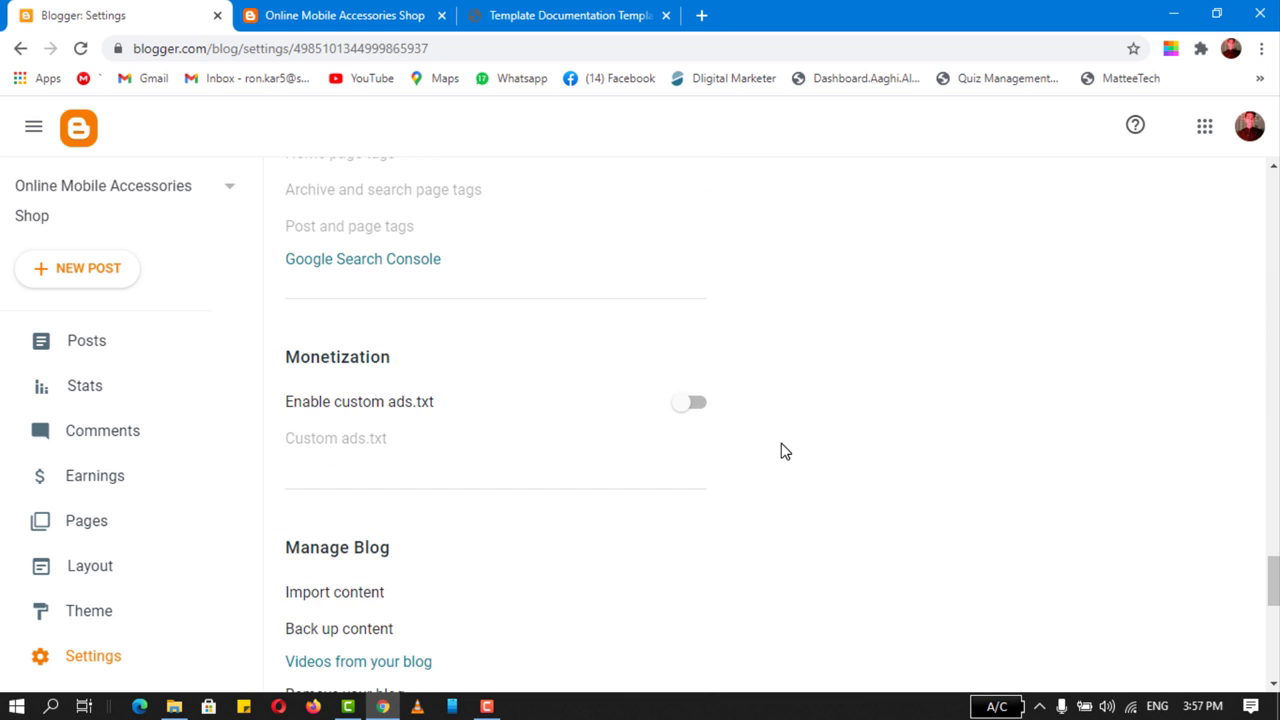
drag(292, 366, 410, 371)
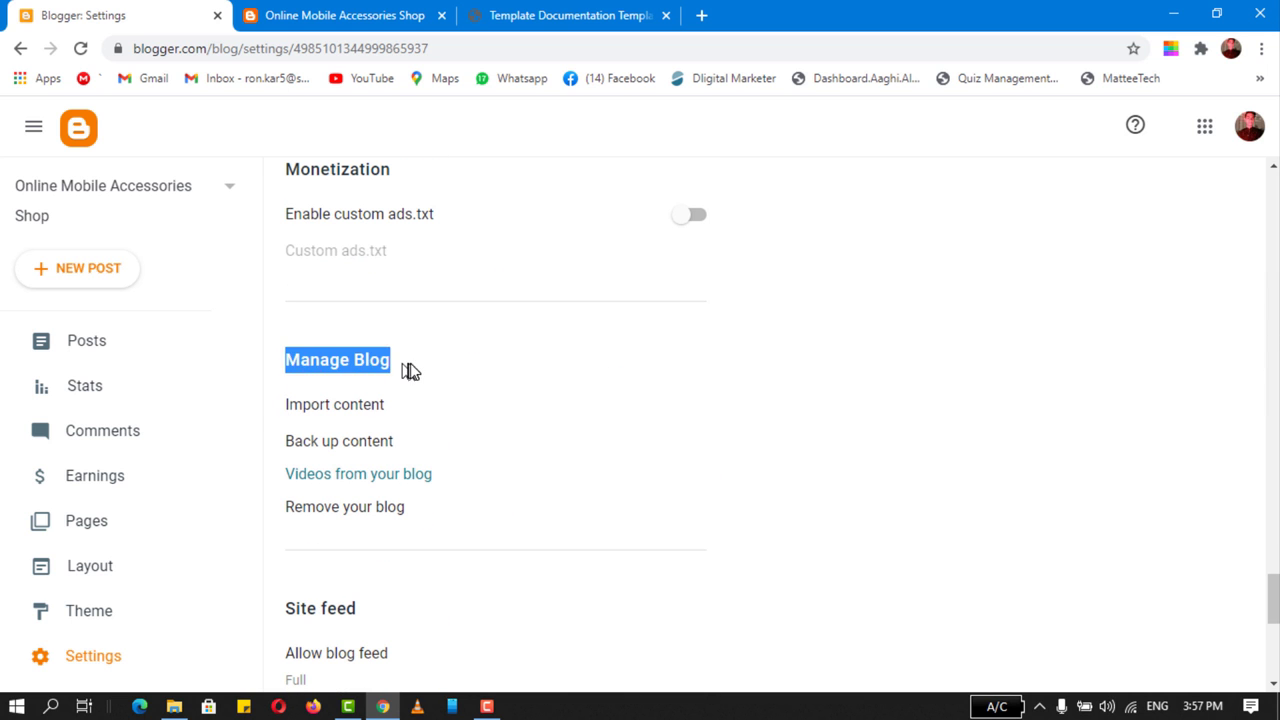
click(340, 412)
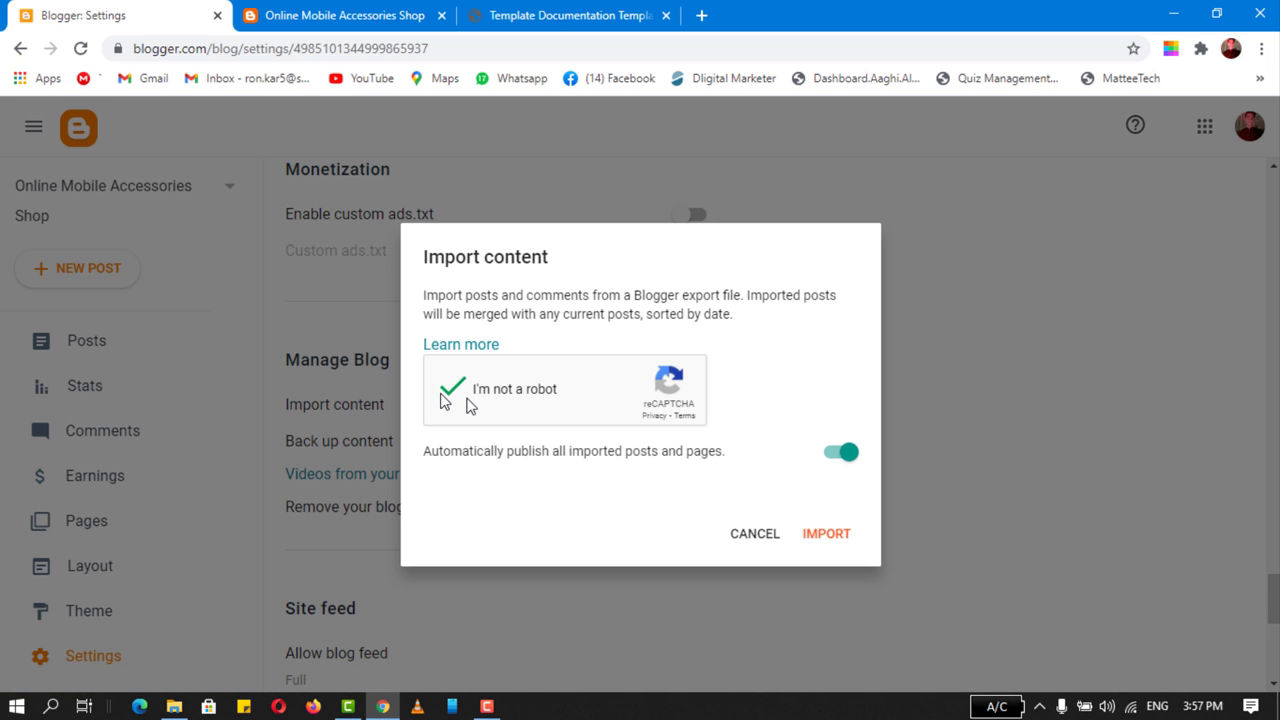
- Import the file blog-08-12-2014.xml from the SpotCommerce-testing-data folder into the blog
click(815, 535)
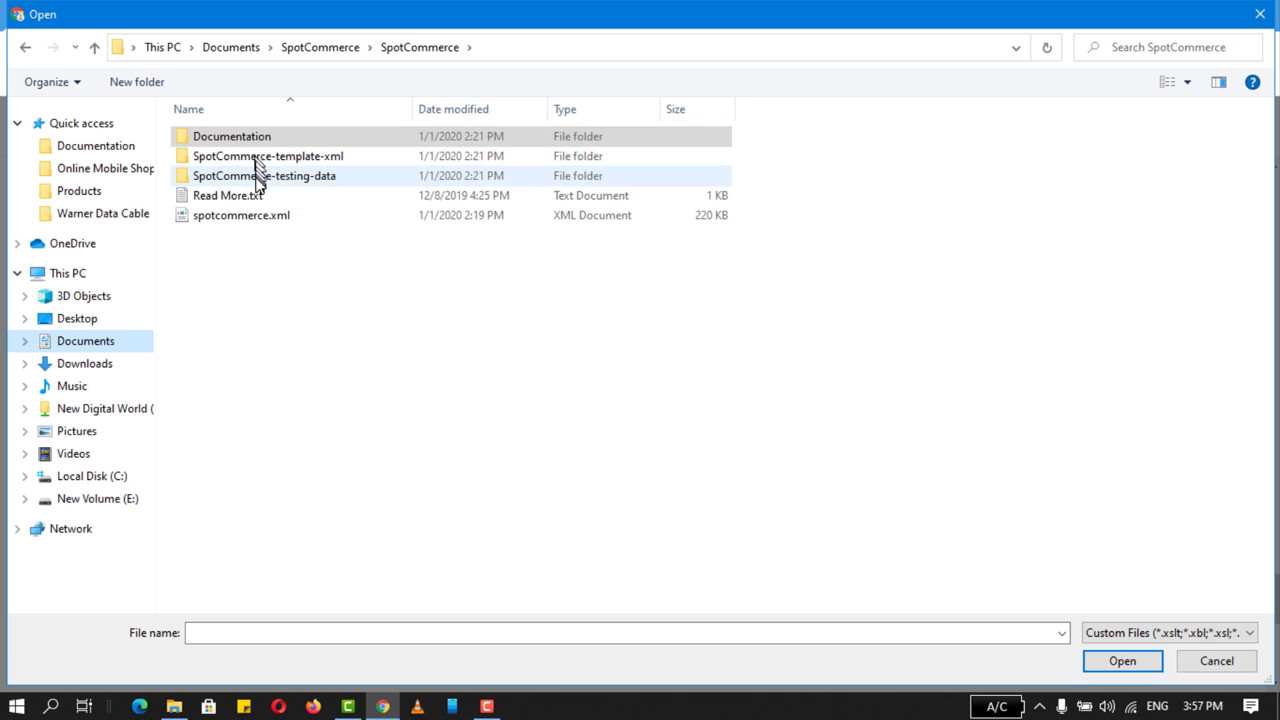
double_click(257, 175)
click(241, 157)
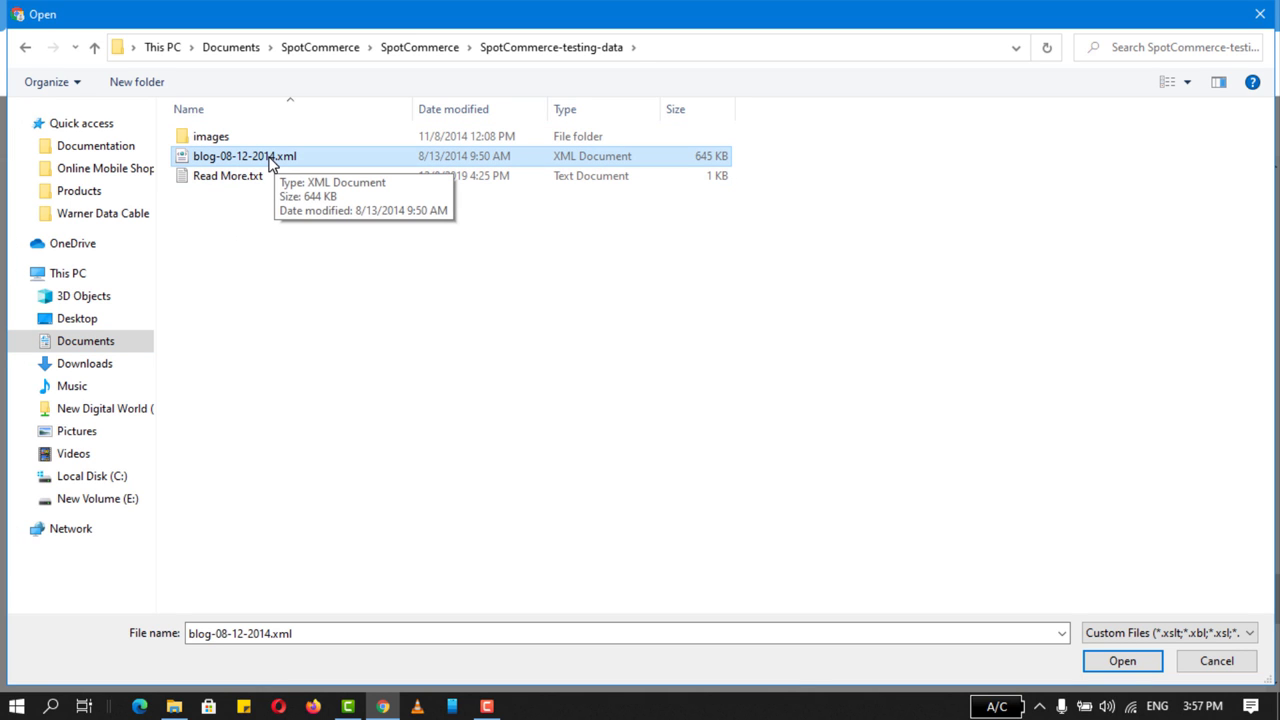
click(1115, 664)
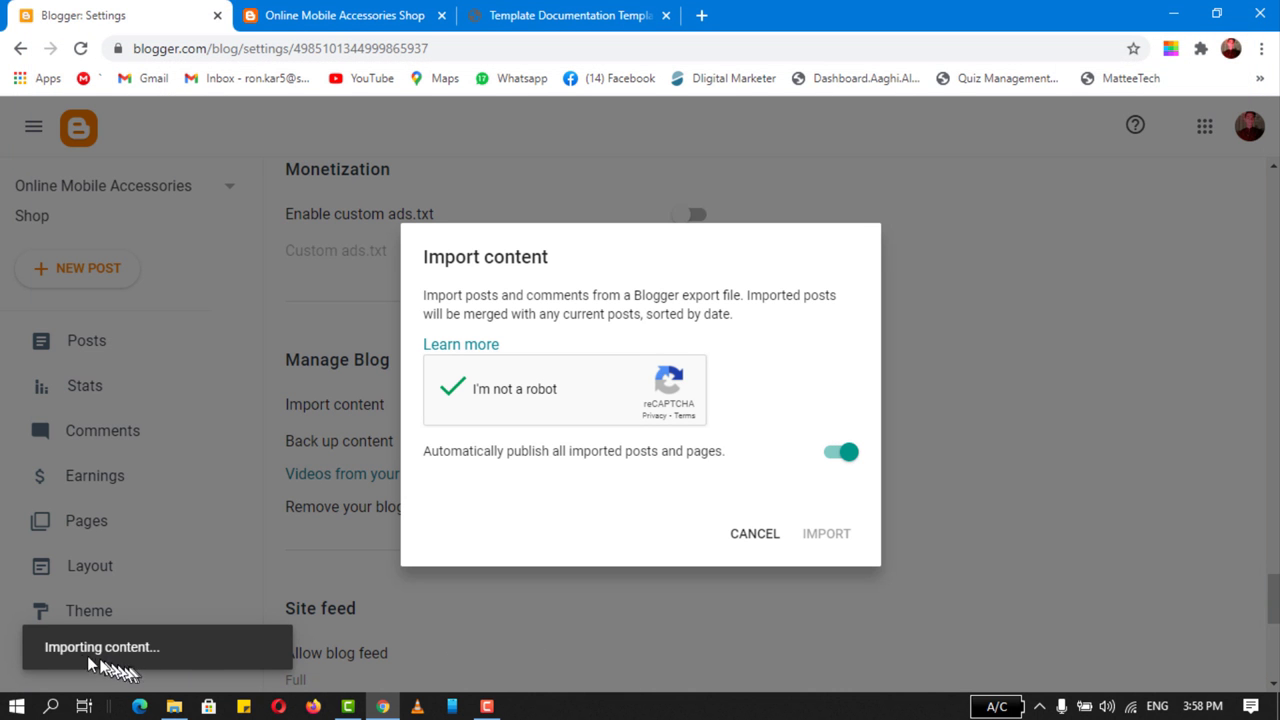
drag(57, 648, 150, 645)
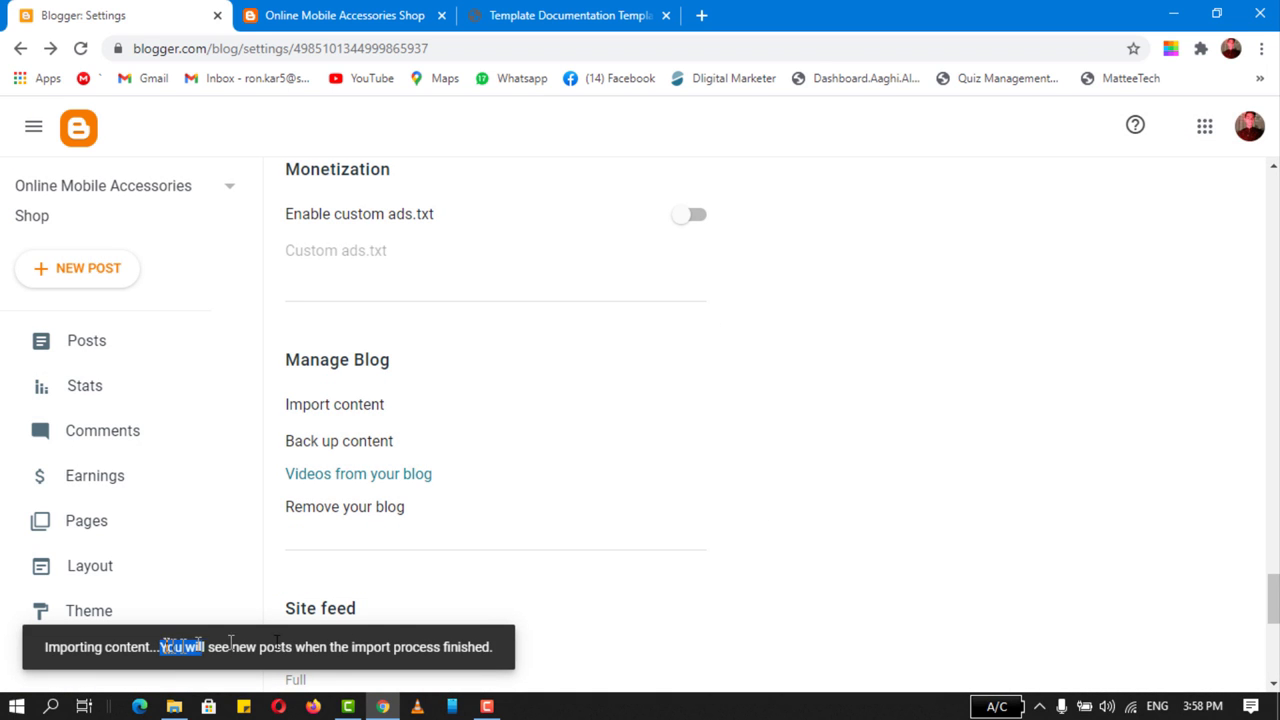
- Reload the posts list and the live blog, and look through the home page for the imported products
click(105, 358)
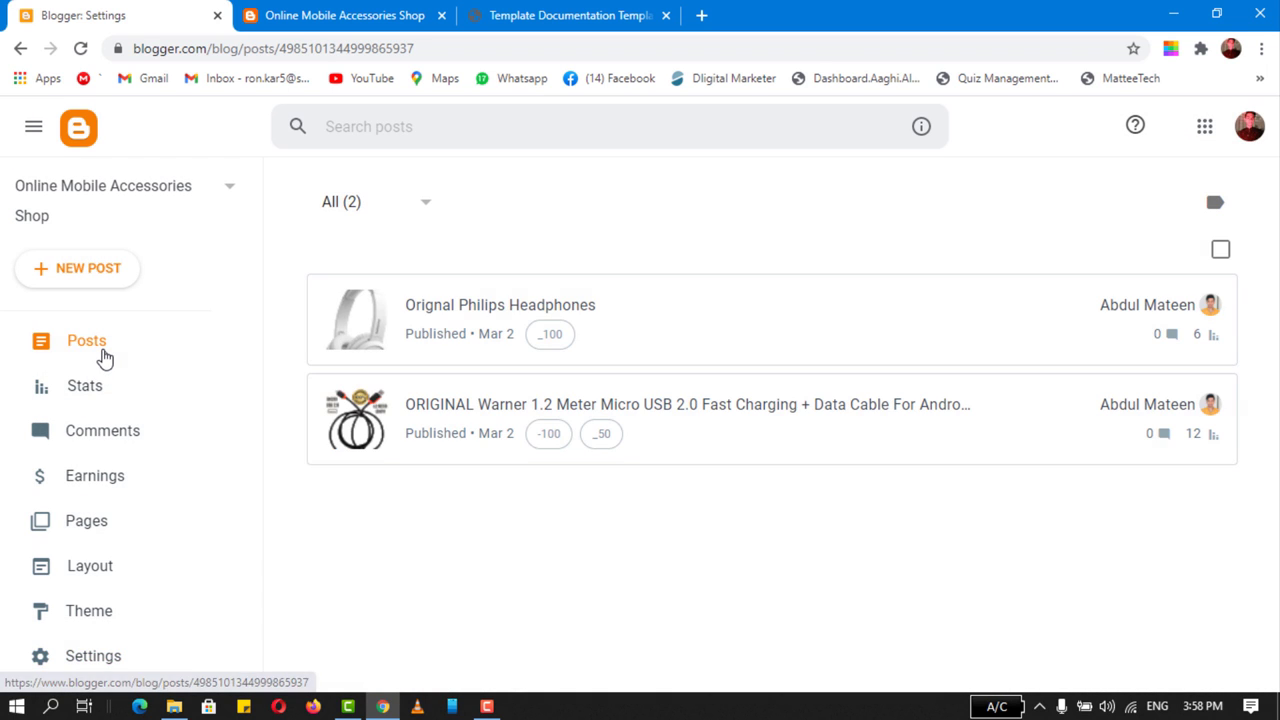
click(78, 49)
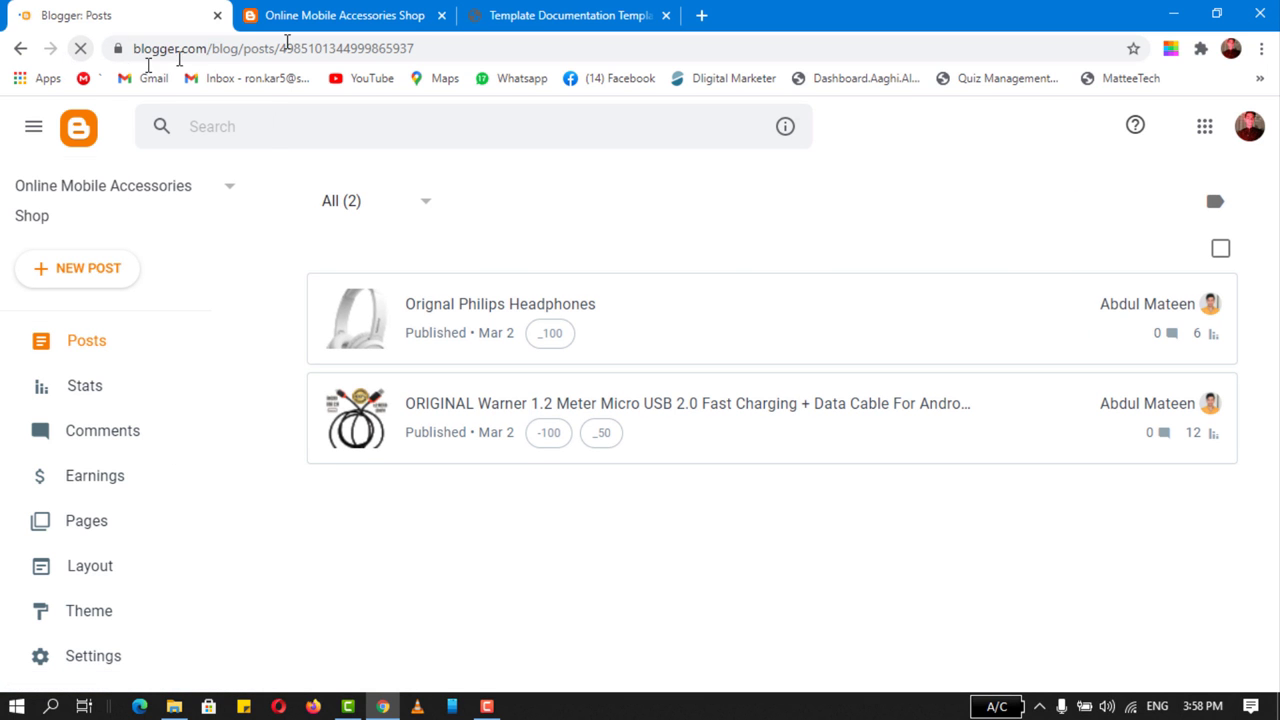
click(378, 18)
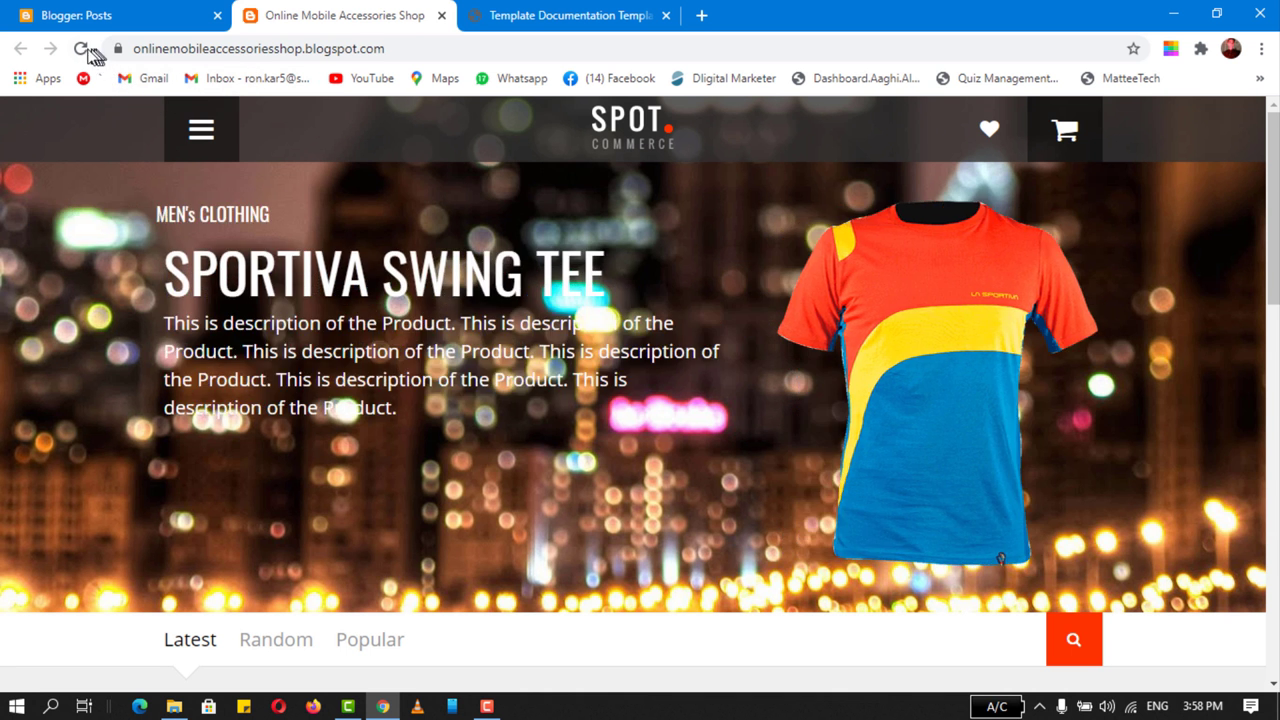
click(80, 49)
scroll(145, 360, down, 5)
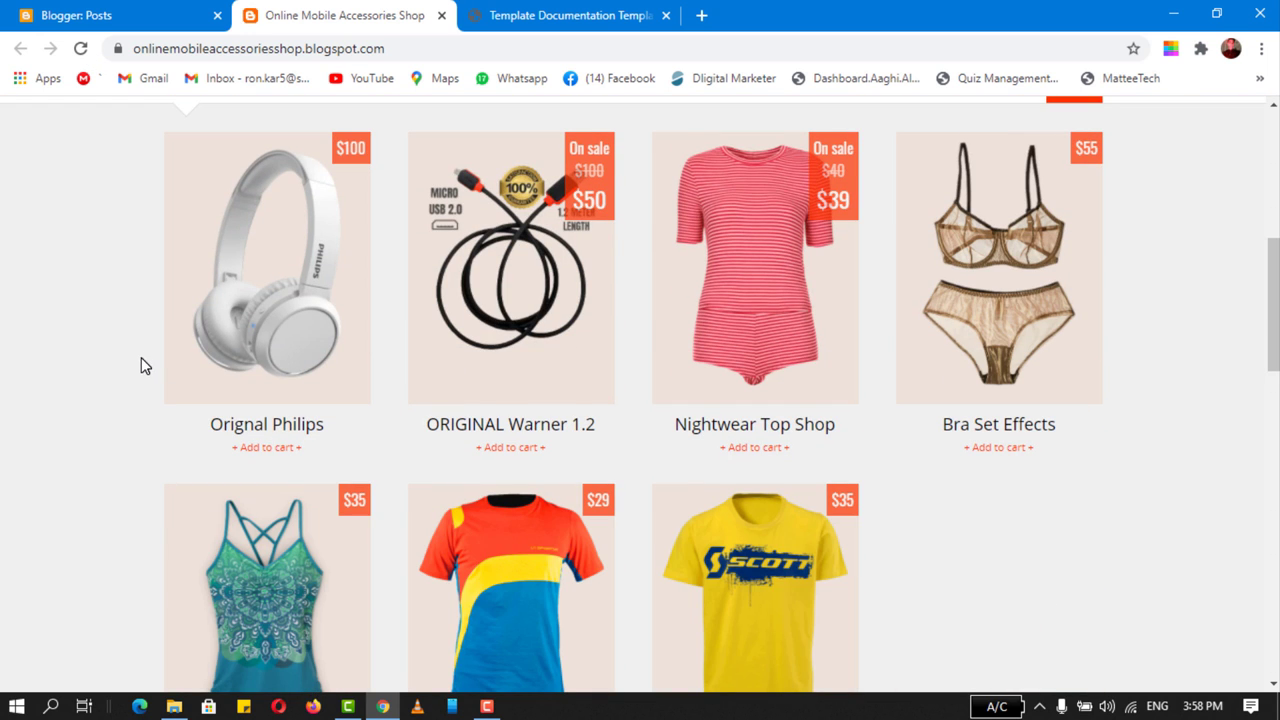
scroll(405, 400, down, 2)
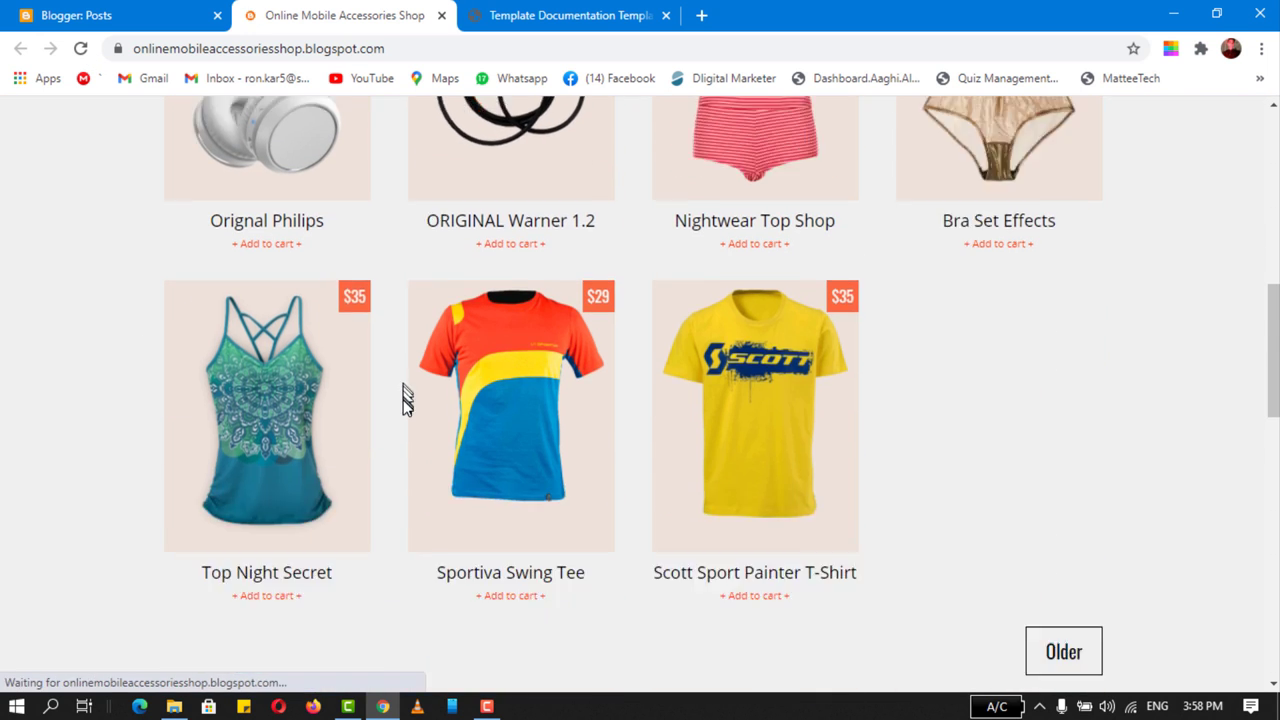
scroll(386, 425, down, 4)
scroll(386, 425, down, 8)
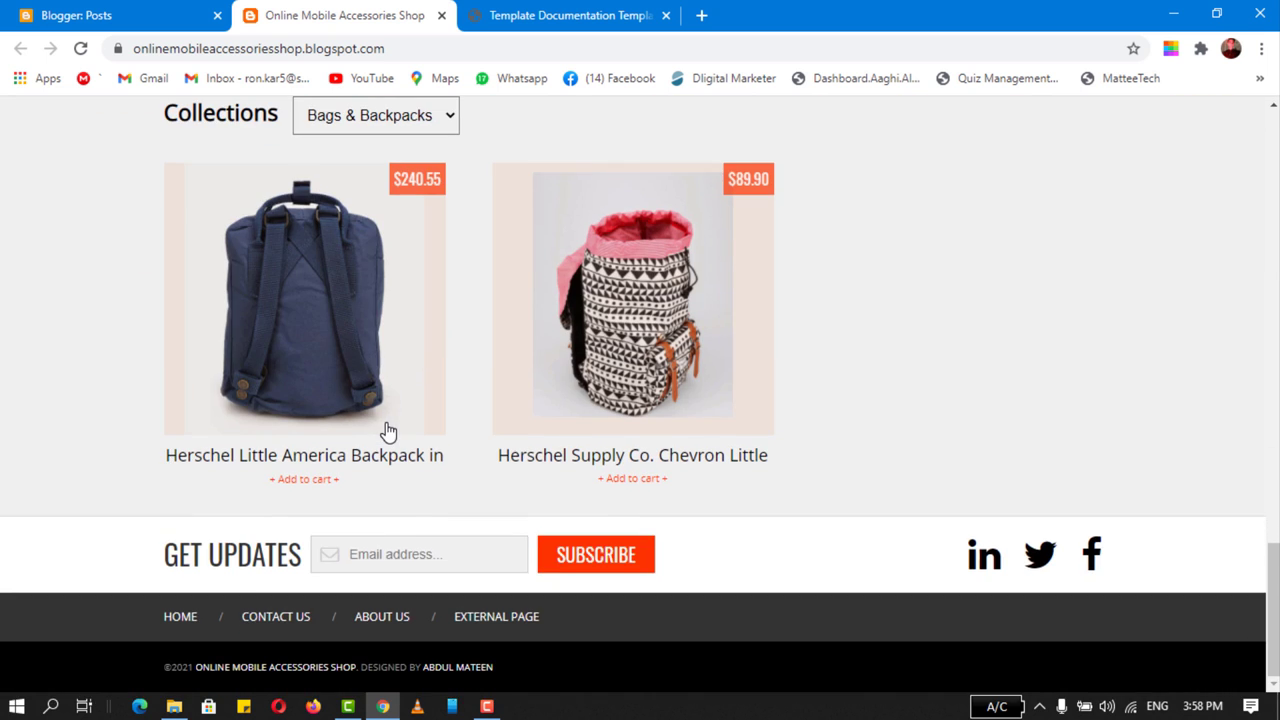
- Filter the live blog's Collections section by Bra, and switch it to Coats
scroll(150, 380, up, 2)
click(446, 302)
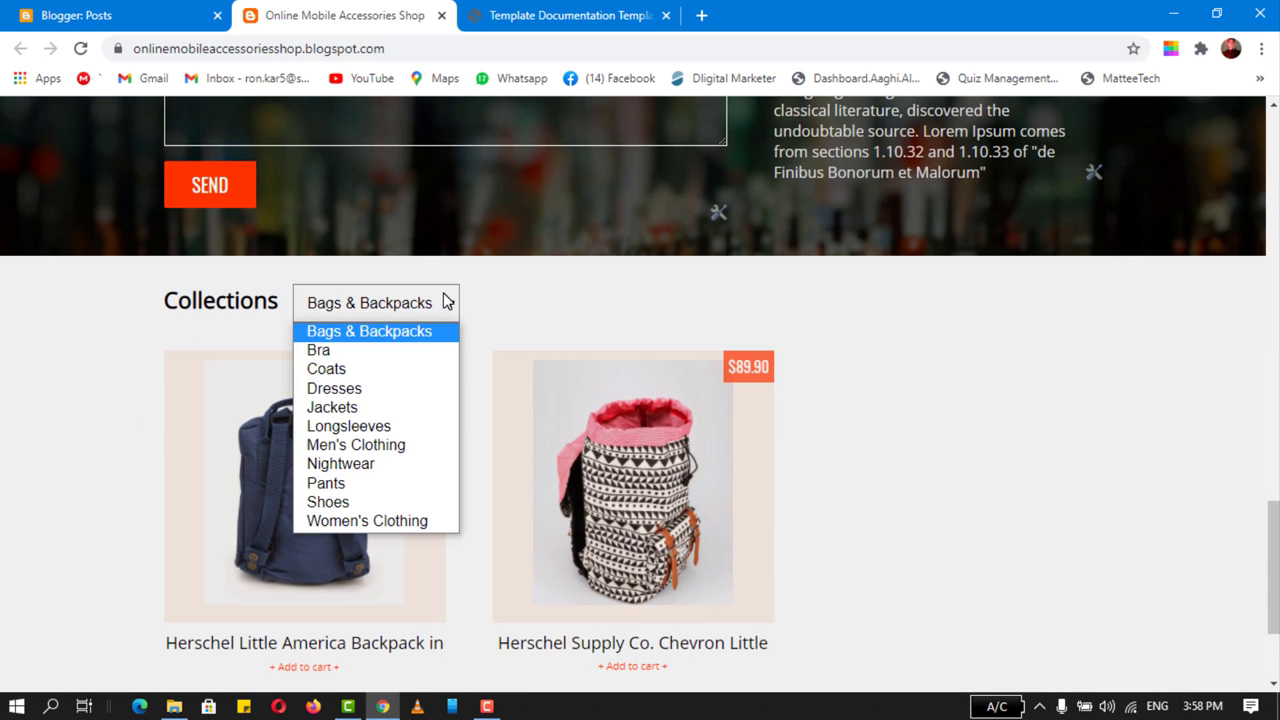
click(340, 352)
click(366, 300)
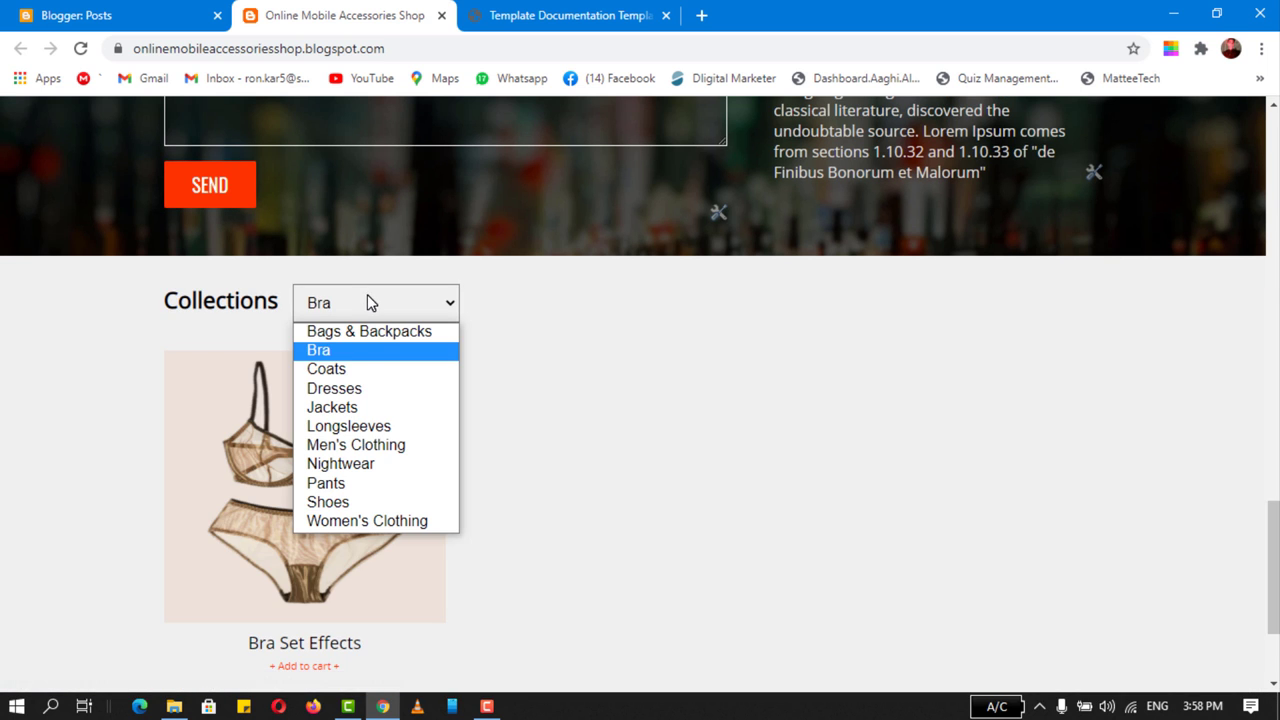
click(367, 368)
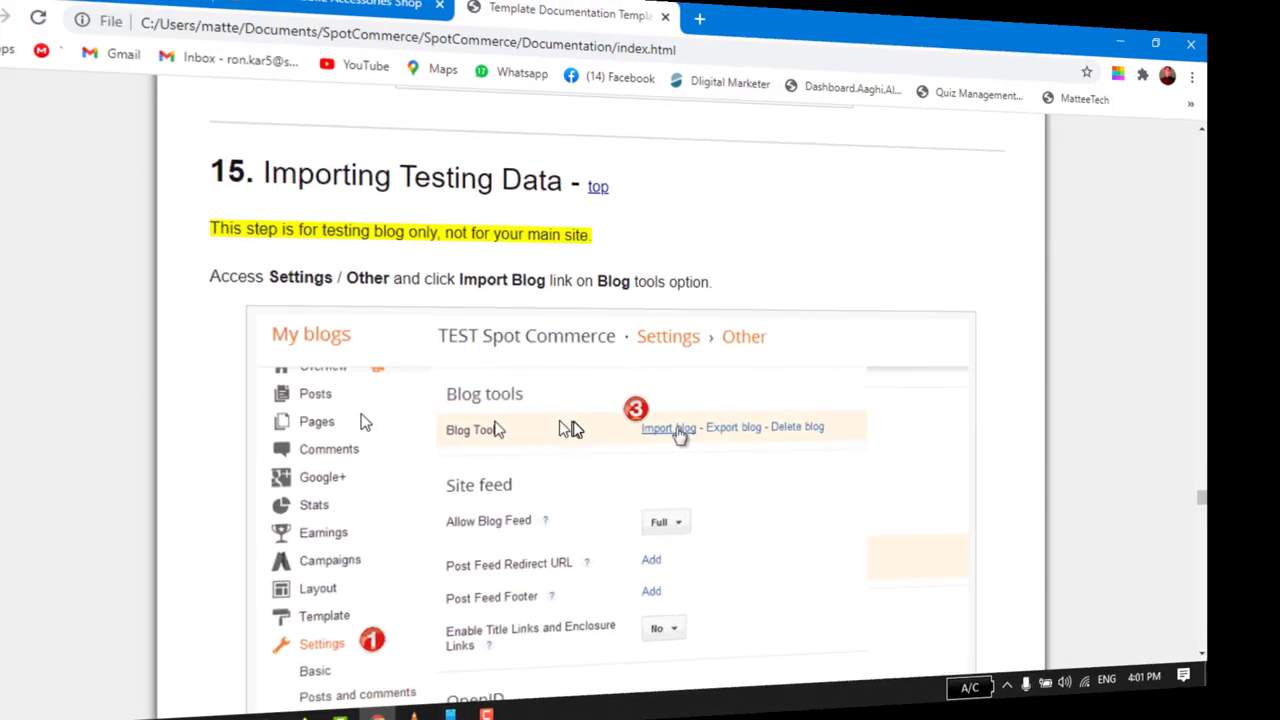
- Read the rest of the documentation's import section and the first instruction of section 16, Blog Widget Settings
scroll(450, 480, down, 8)
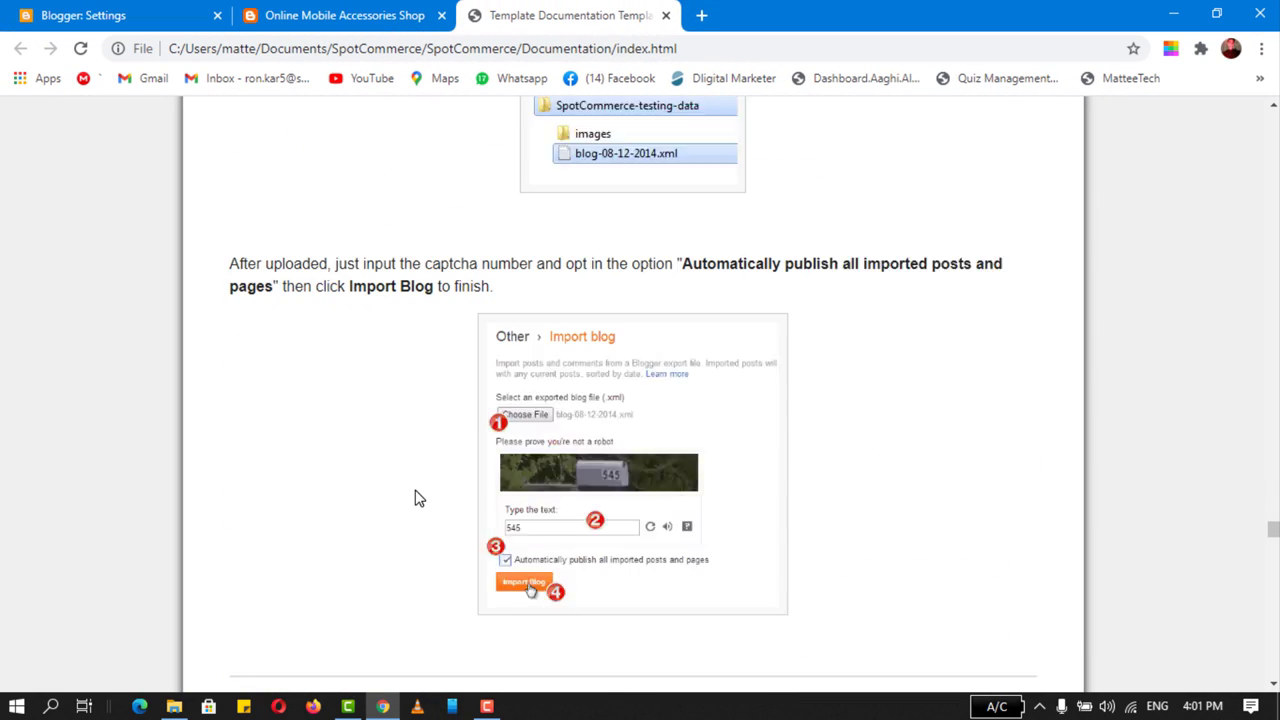
scroll(419, 498, down, 5)
drag(278, 276, 544, 278)
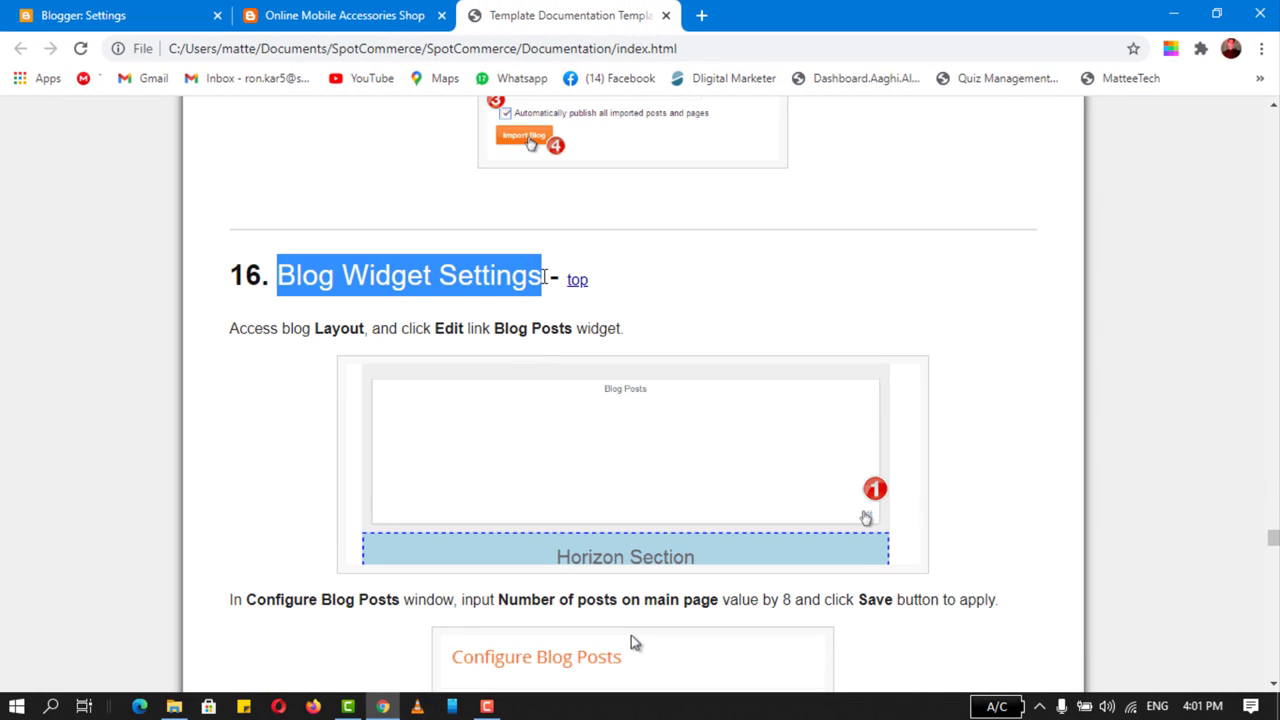
scroll(231, 334, down, 1)
scroll(231, 334, up, 1)
drag(240, 328, 572, 332)
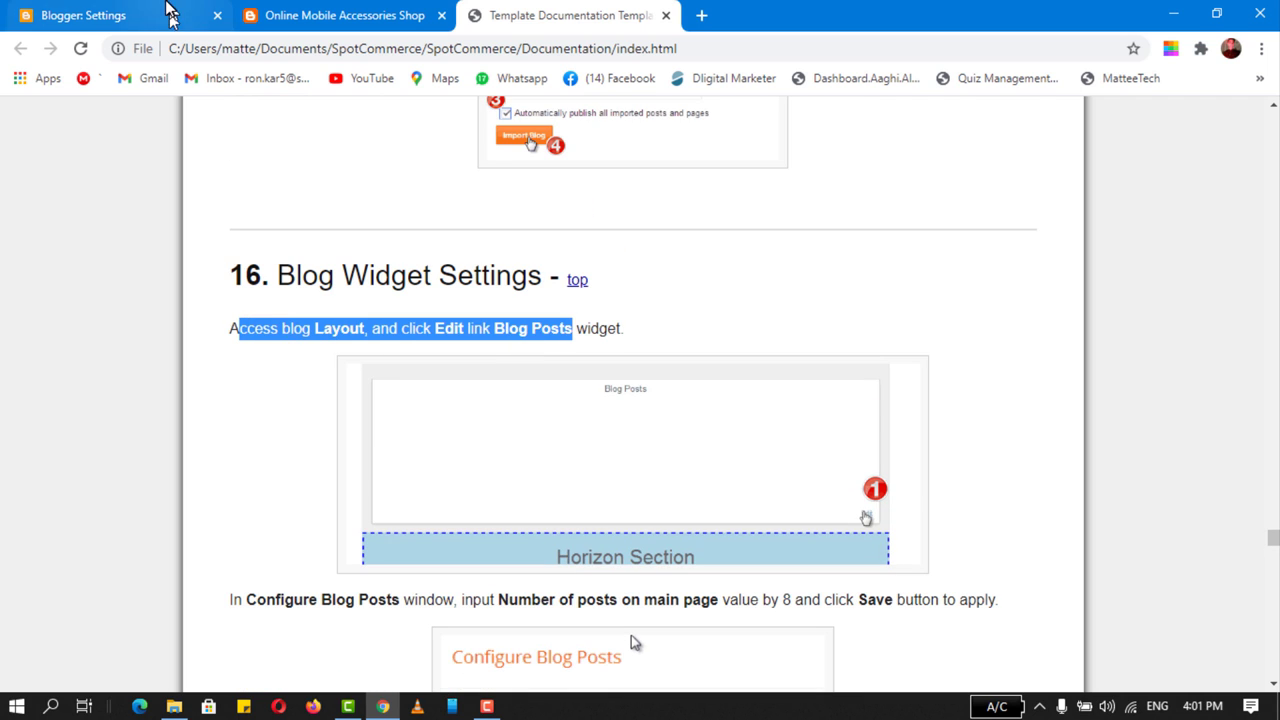
- Open the blog's layout in Blogger and locate the Blog Posts gadget in the blog section
click(160, 15)
click(93, 567)
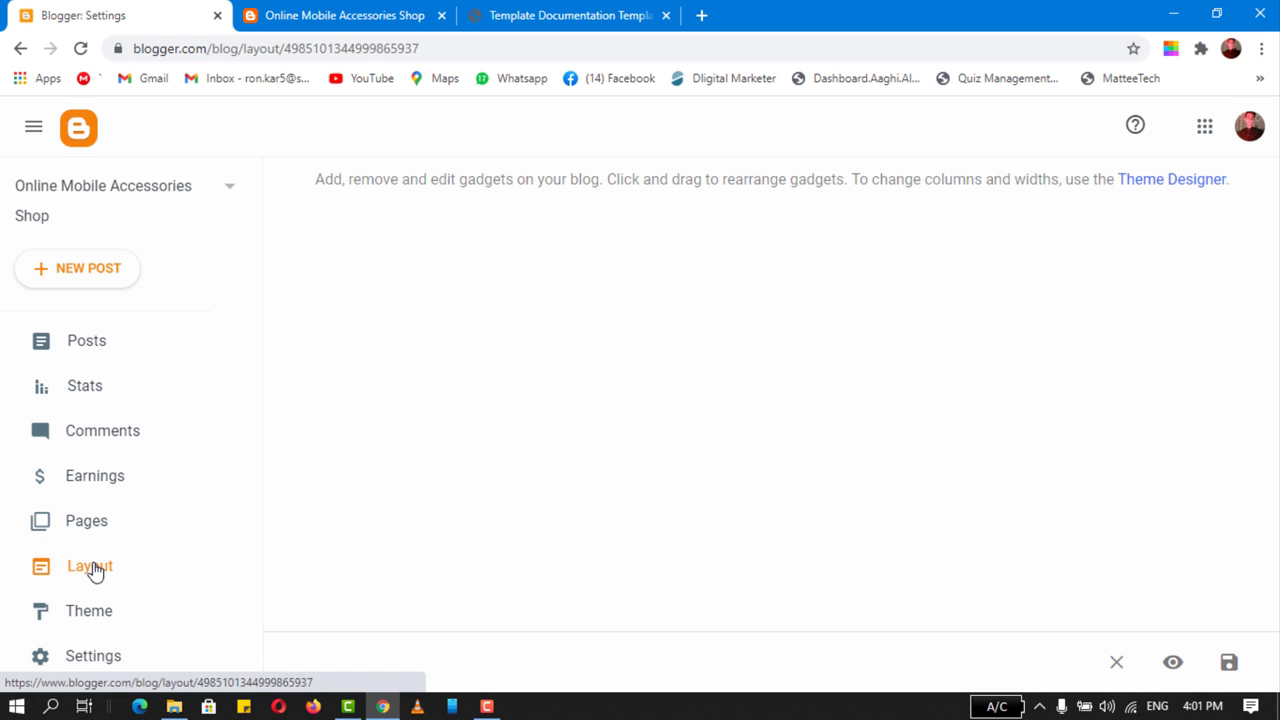
scroll(771, 409, down, 10)
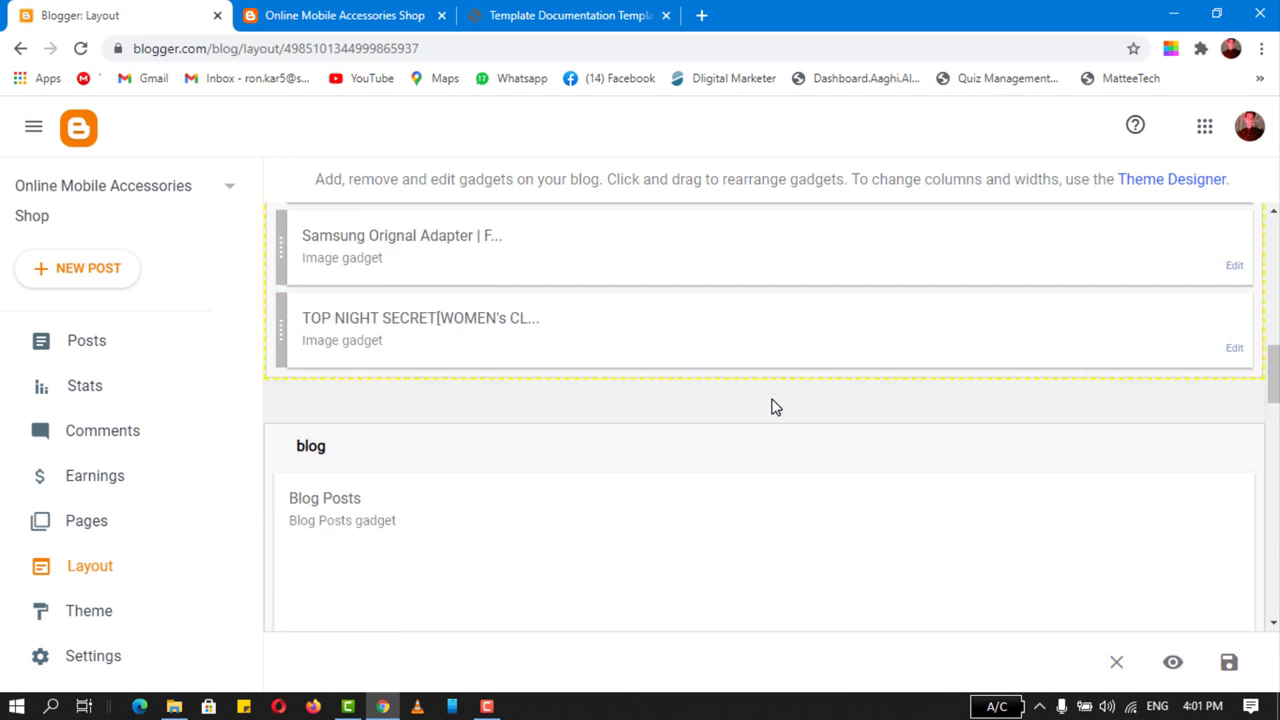
- Check the documentation for the value to use for the number of posts on the main page
click(540, 15)
scroll(244, 447, down, 2)
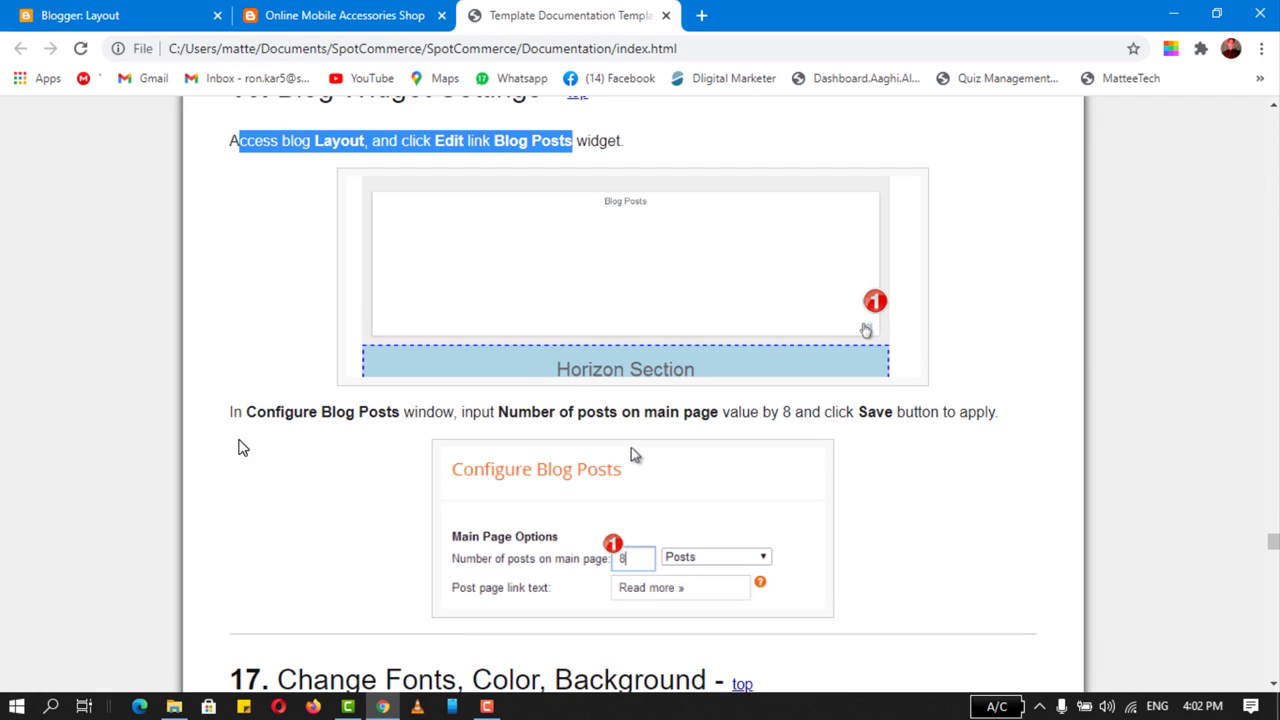
click(286, 412)
drag(508, 412, 910, 427)
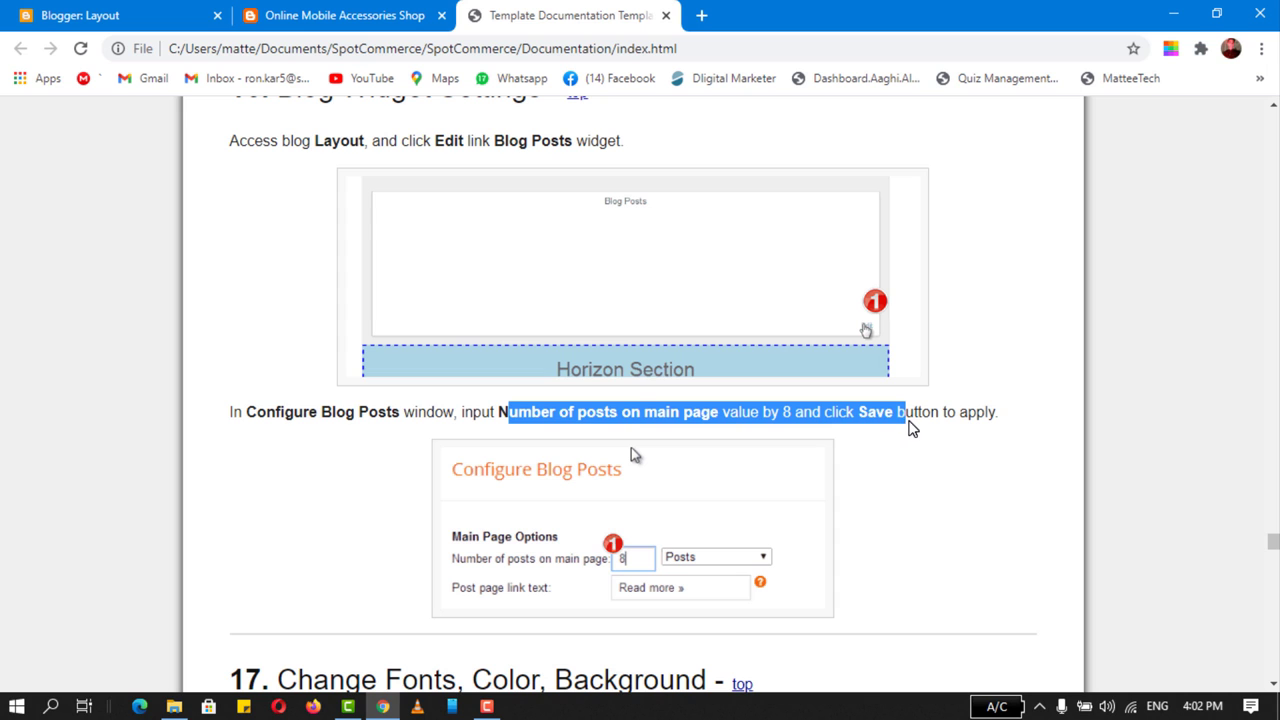
- Configure the Blog Posts gadget in Blogger's layout with 8 posts on the main page and save it
click(165, 15)
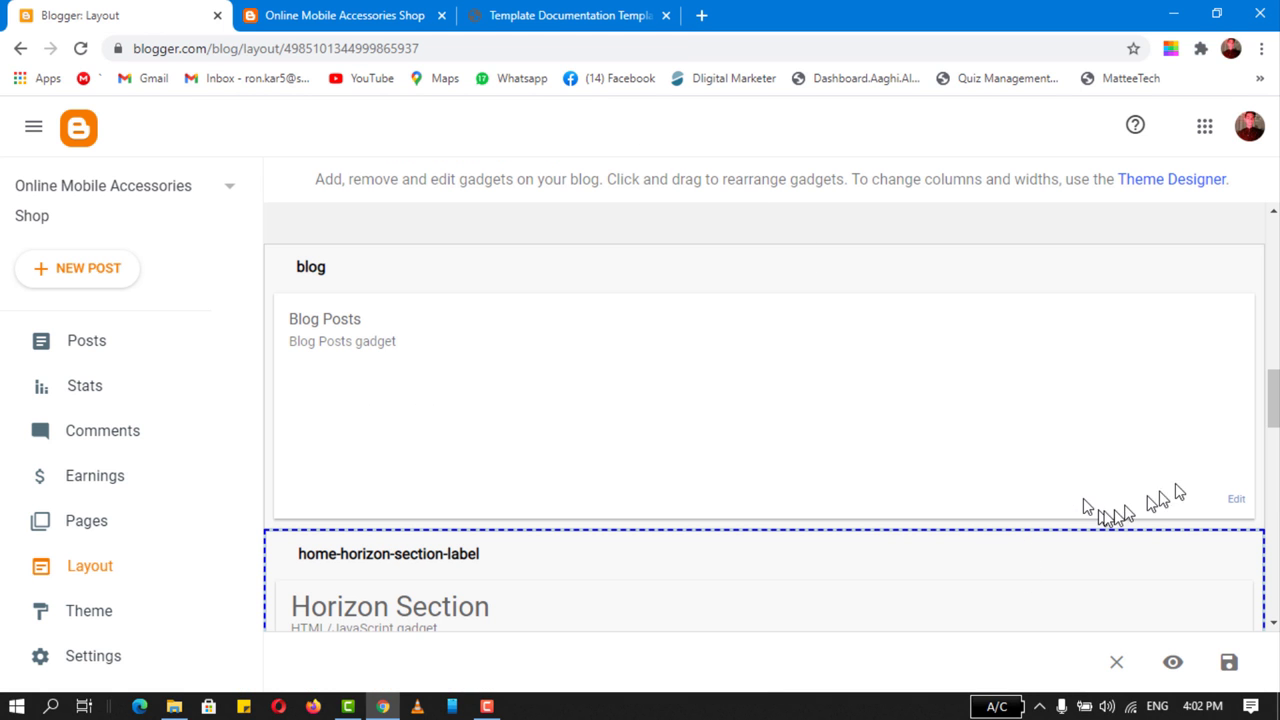
click(1233, 501)
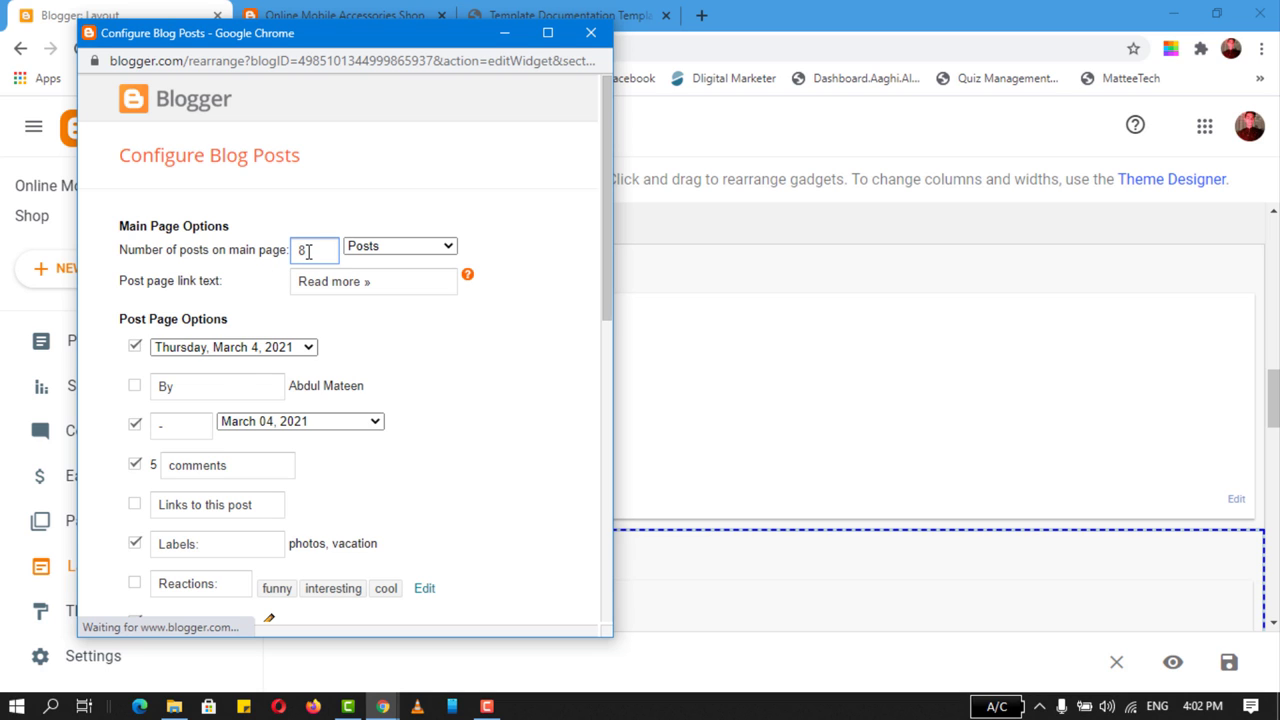
click(308, 251)
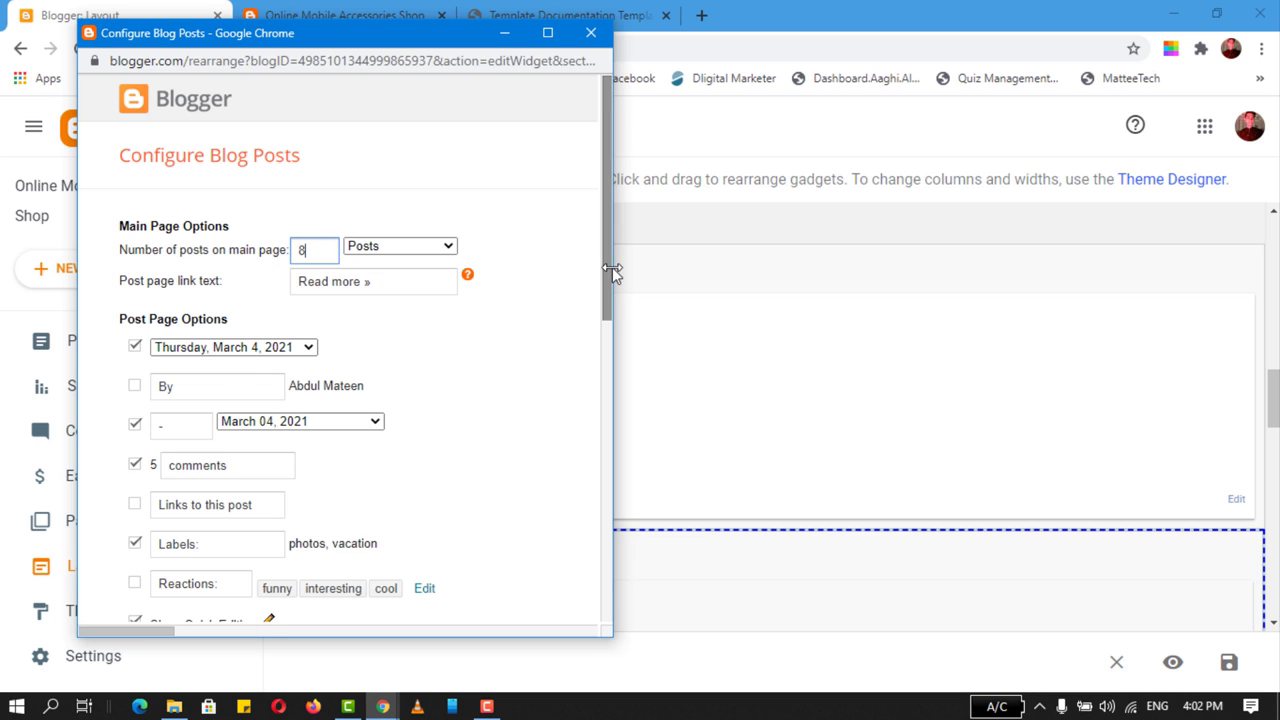
drag(612, 267, 580, 577)
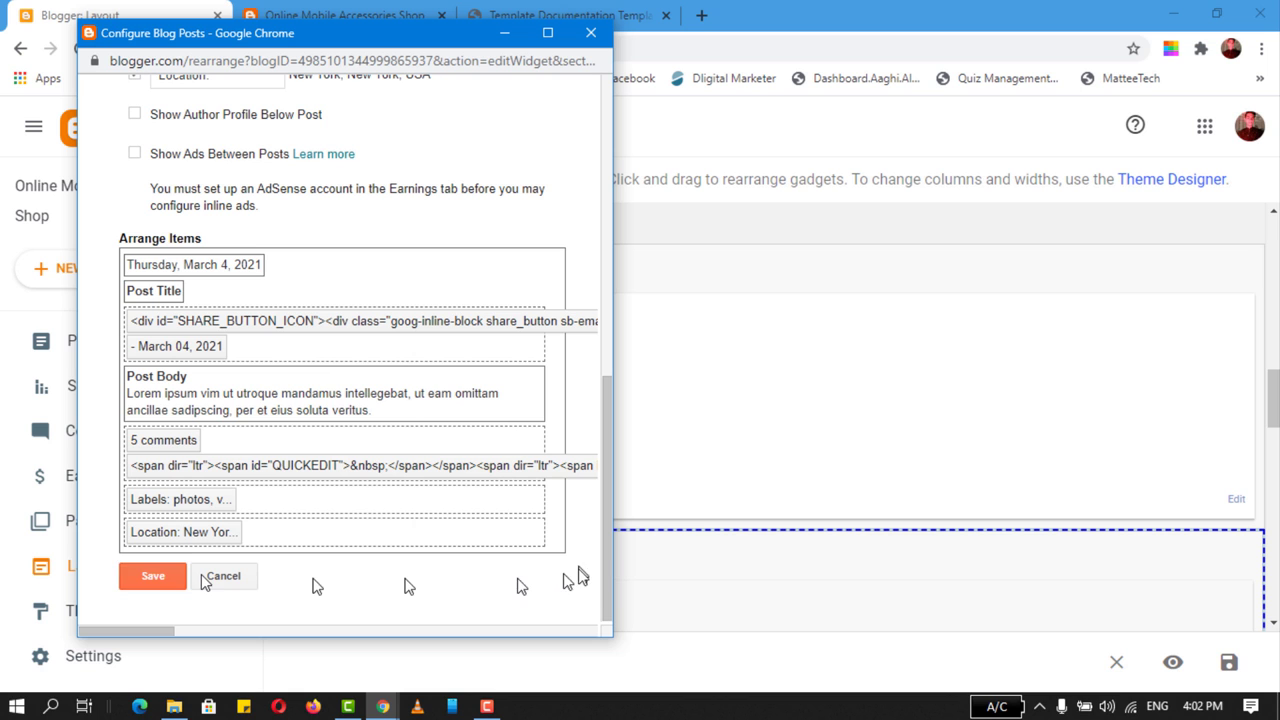
click(130, 586)
- Reload the live blog and check the product grid and Collections section down to the footer
click(314, 16)
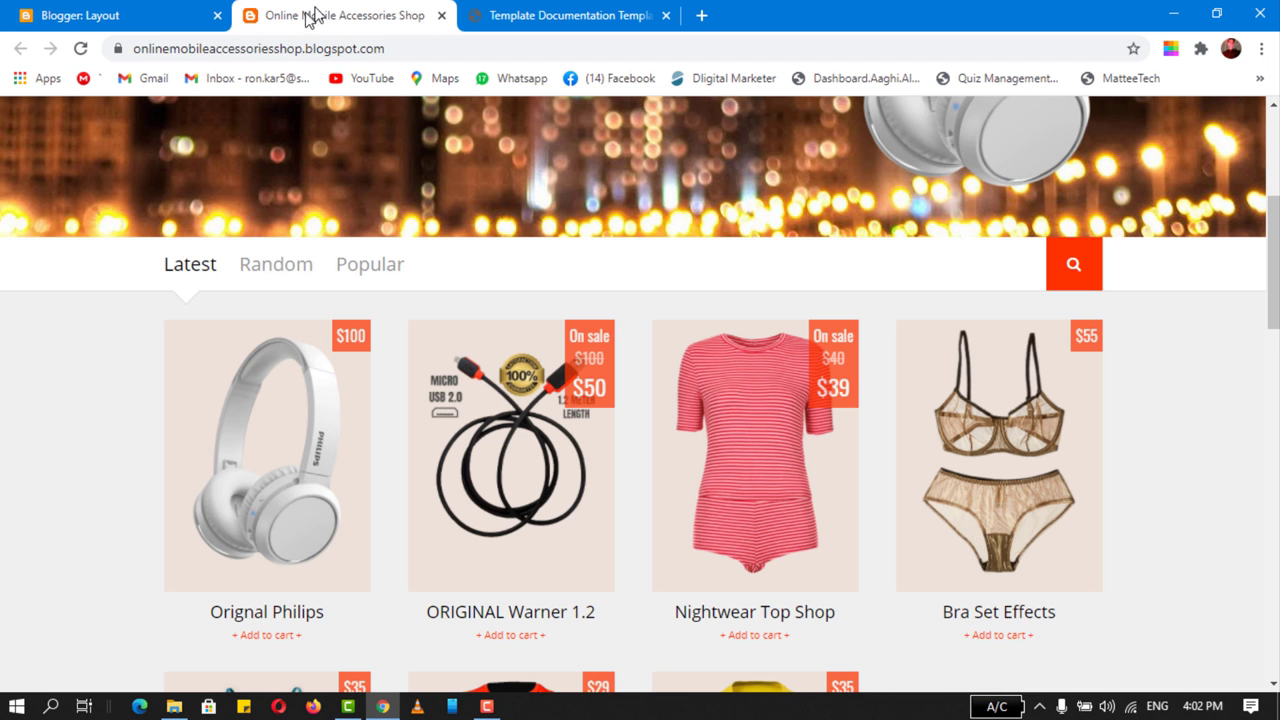
click(80, 49)
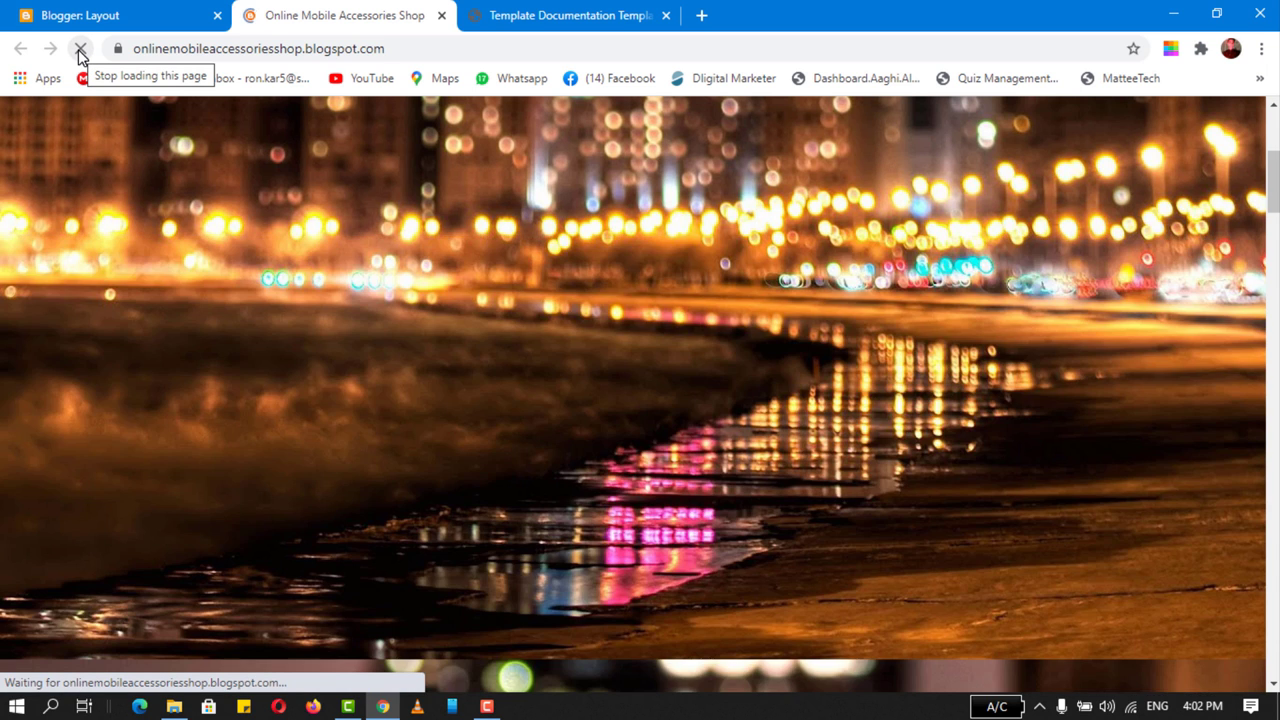
scroll(72, 224, down, 2)
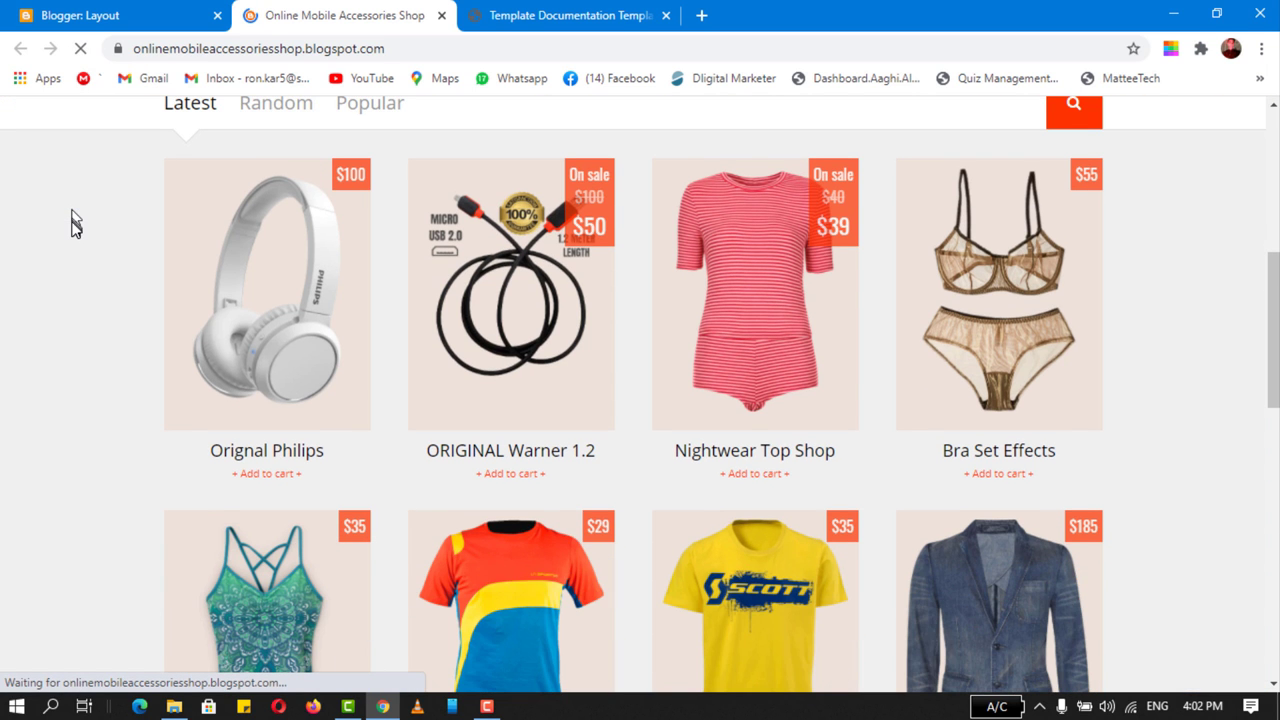
scroll(72, 226, down, 10)
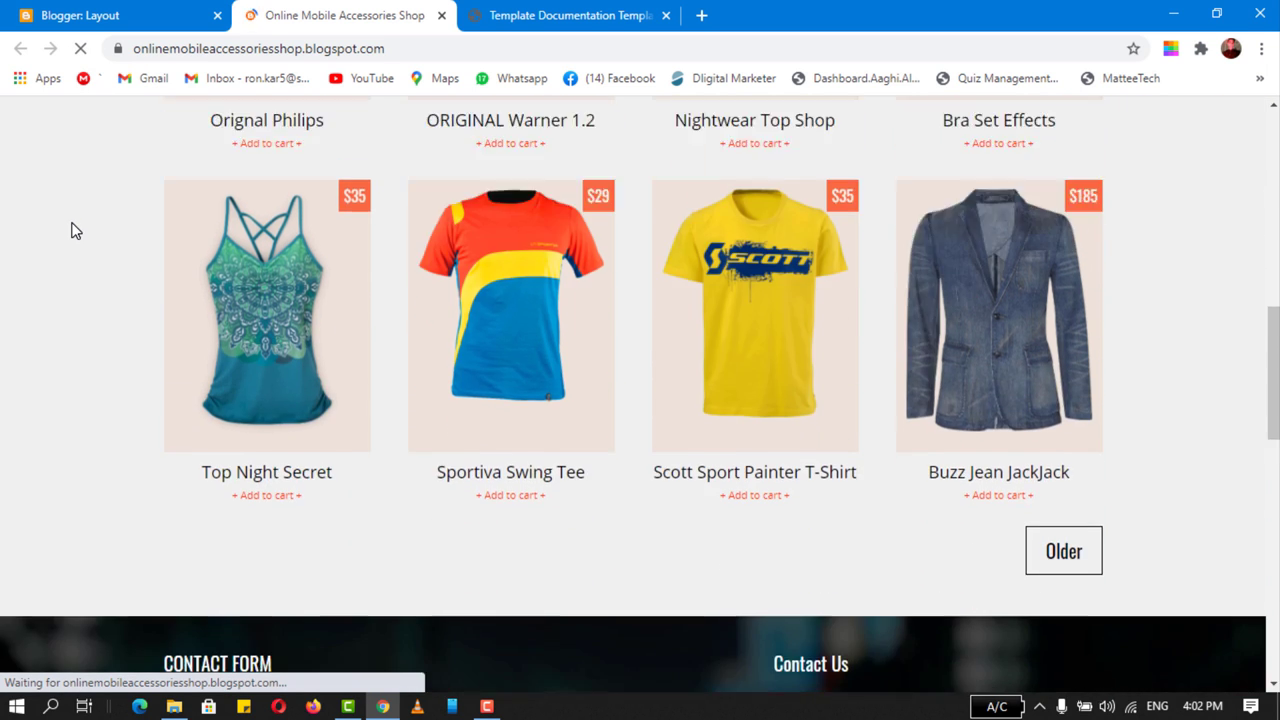
scroll(72, 233, down, 2)
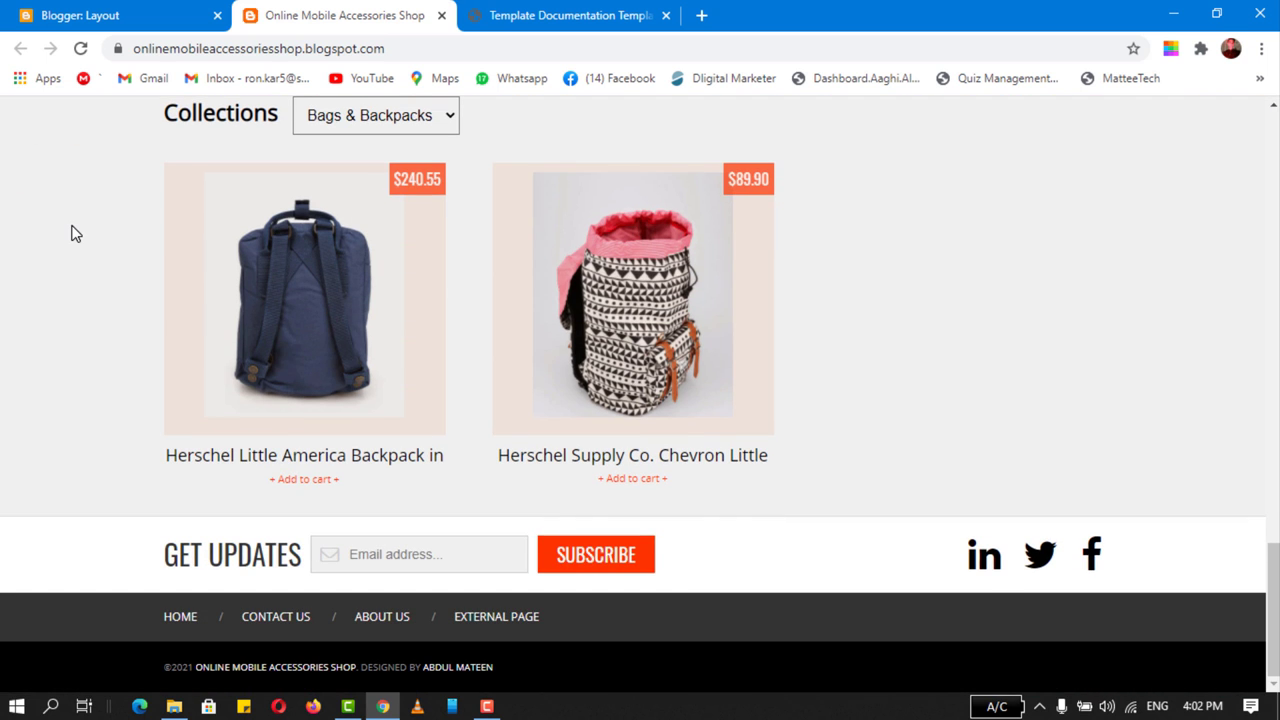
- Show the Women's Clothing category in the live blog's Collections section and look over its products
click(347, 127)
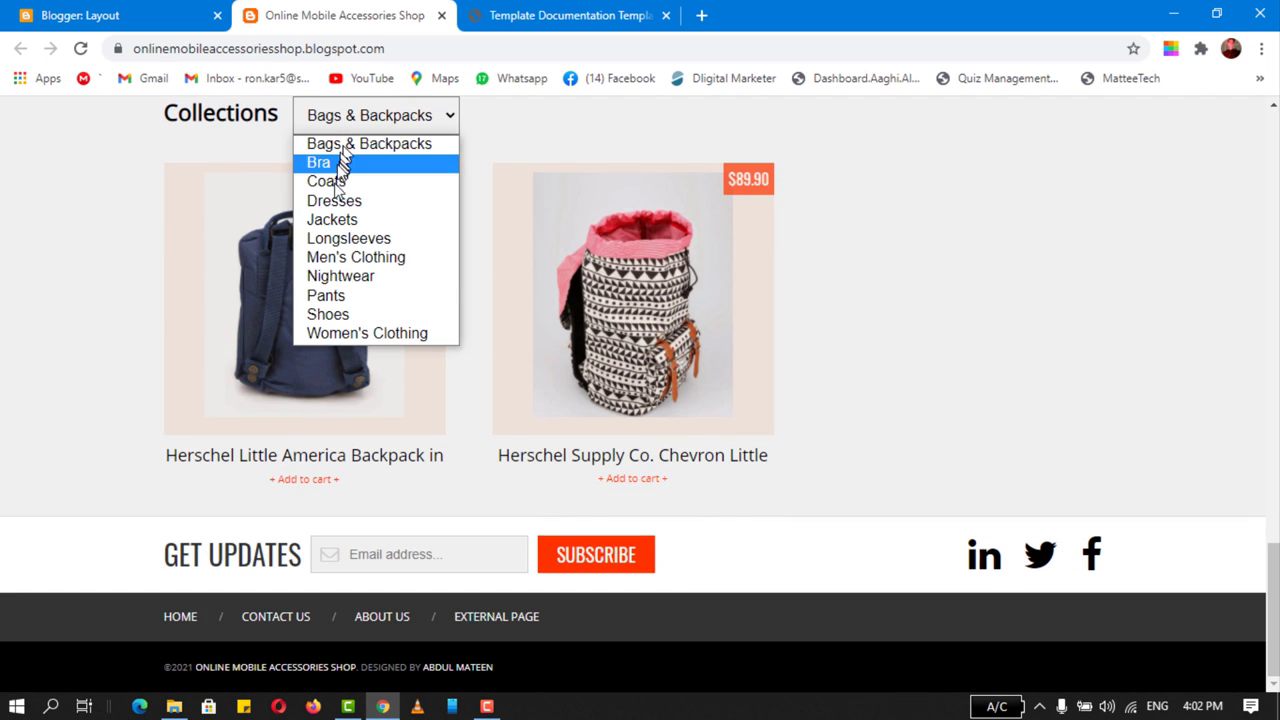
click(347, 333)
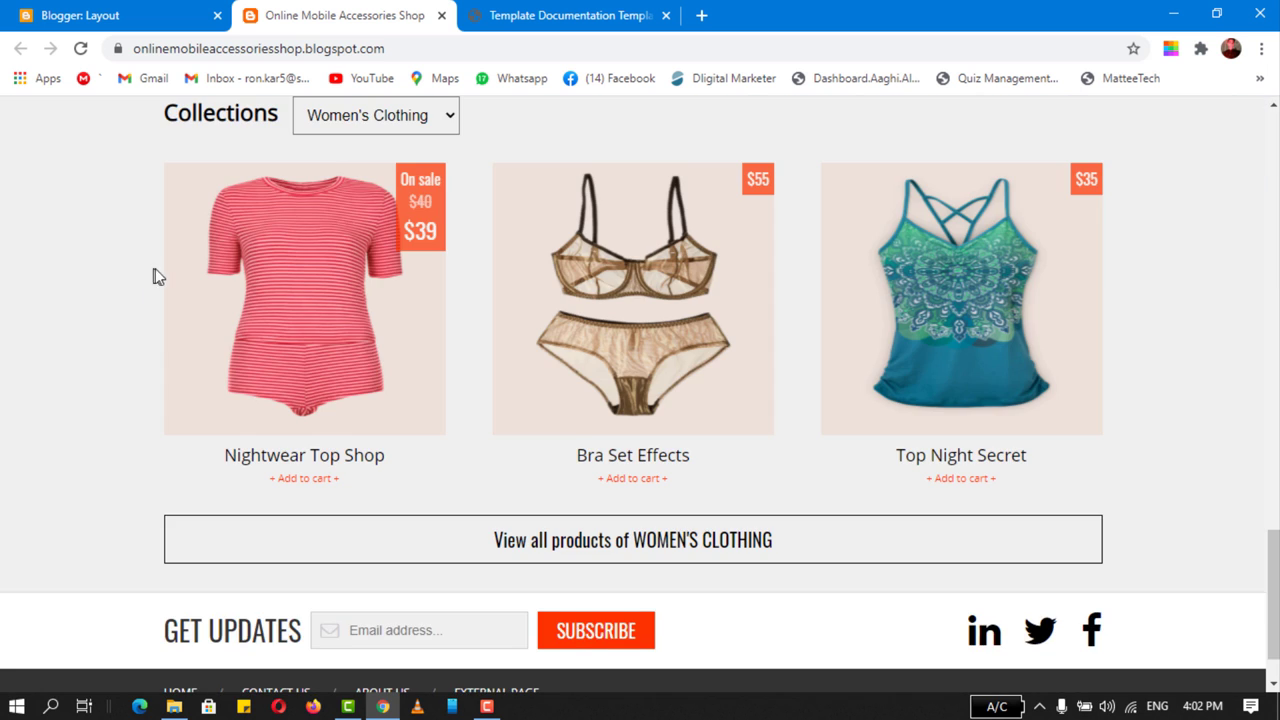
scroll(103, 343, down, 1)
scroll(97, 347, up, 3)
scroll(97, 347, down, 2)
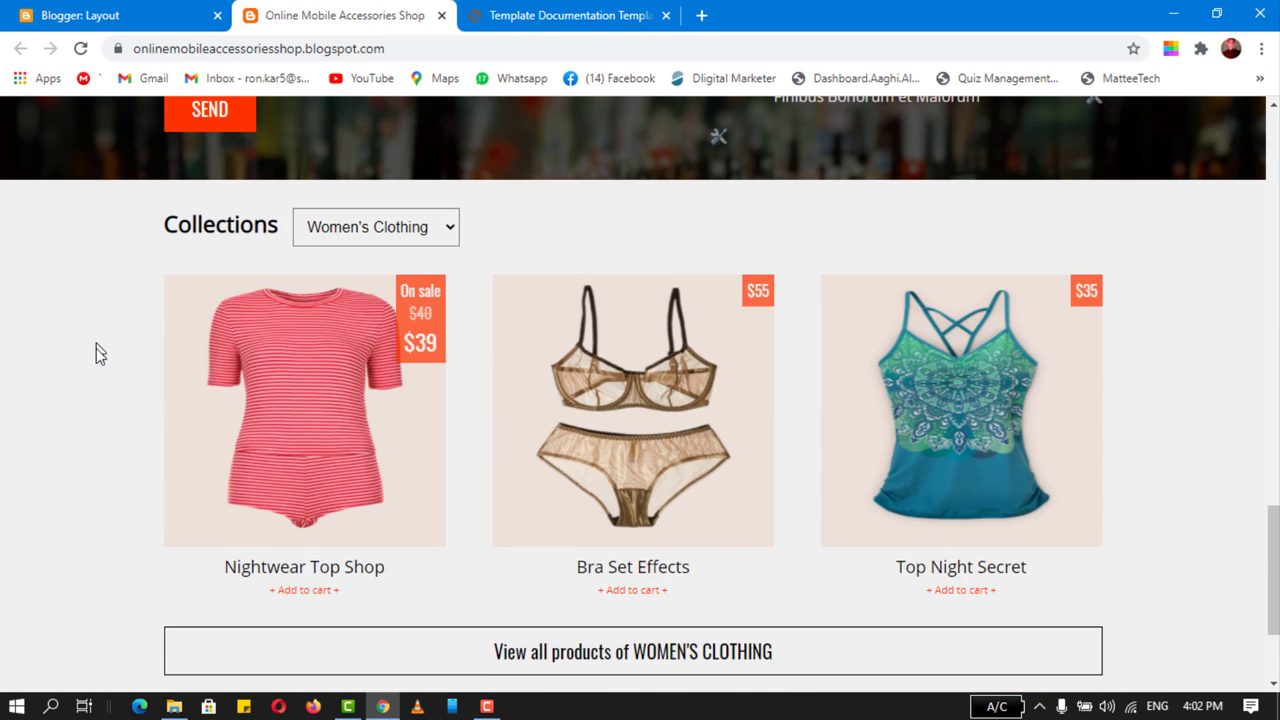
- View all products of Women's Clothing on the live blog and page through the older and newer listings
click(547, 660)
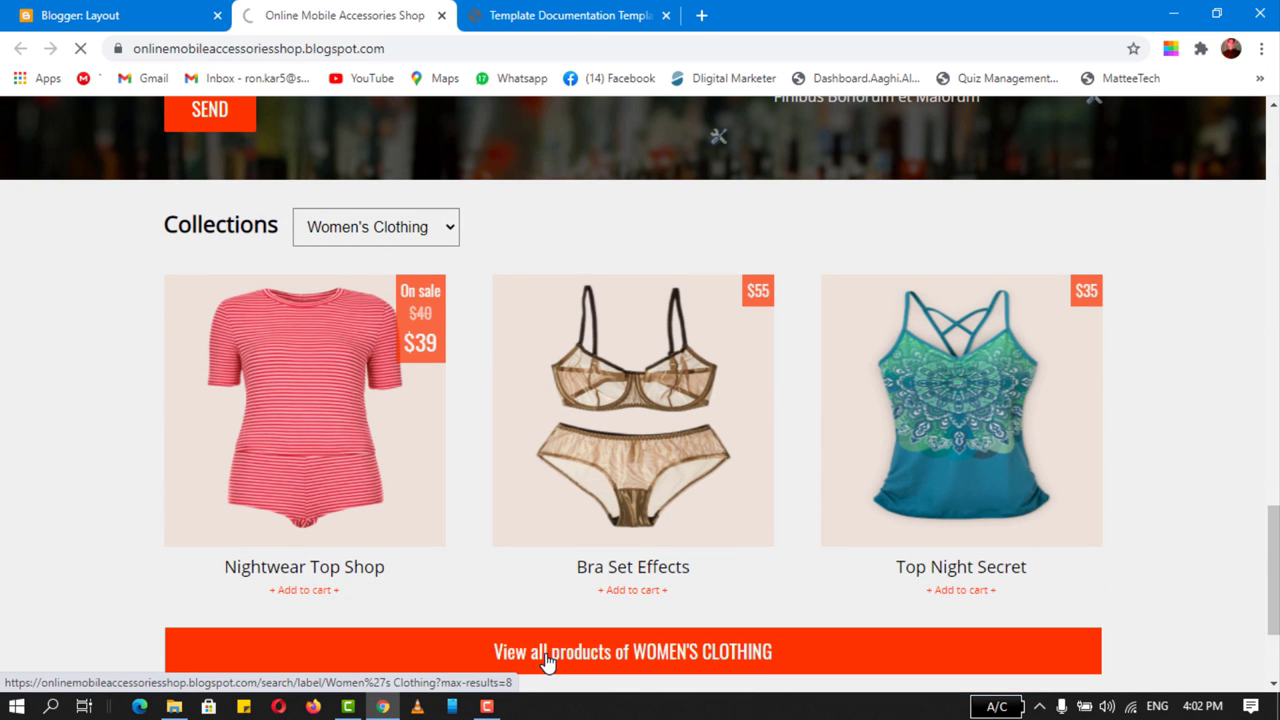
scroll(110, 408, down, 5)
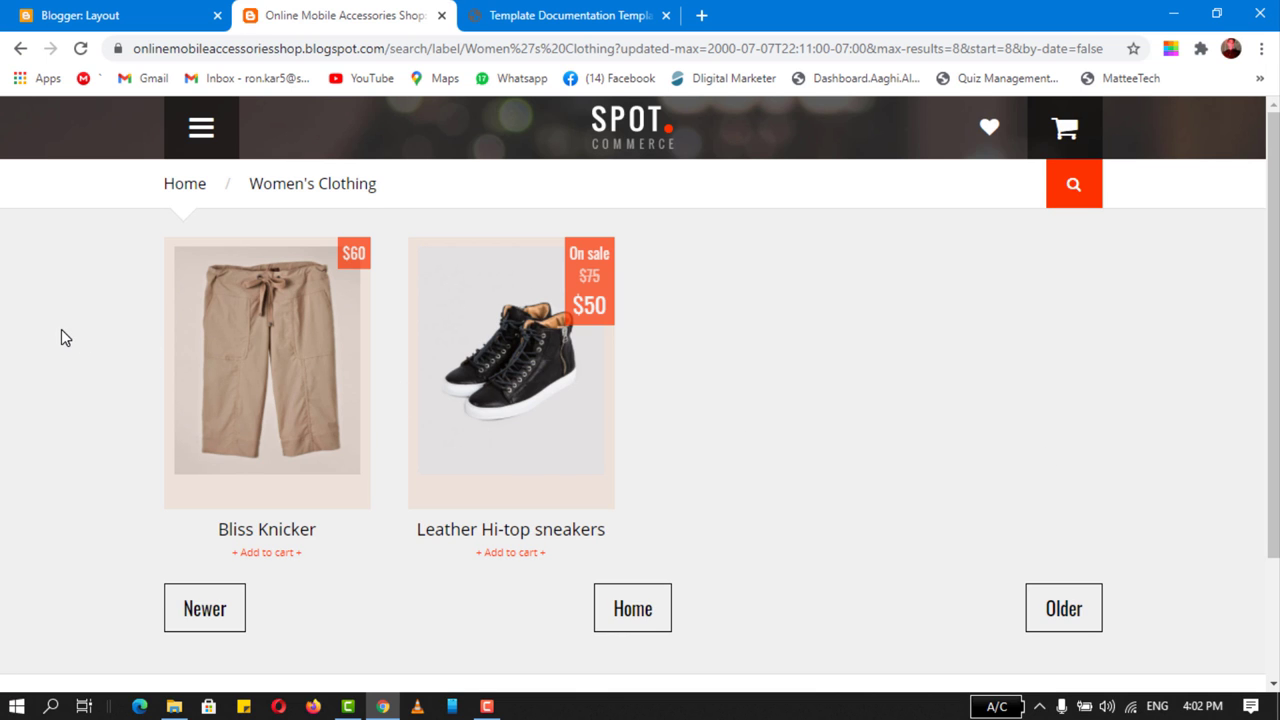
click(190, 618)
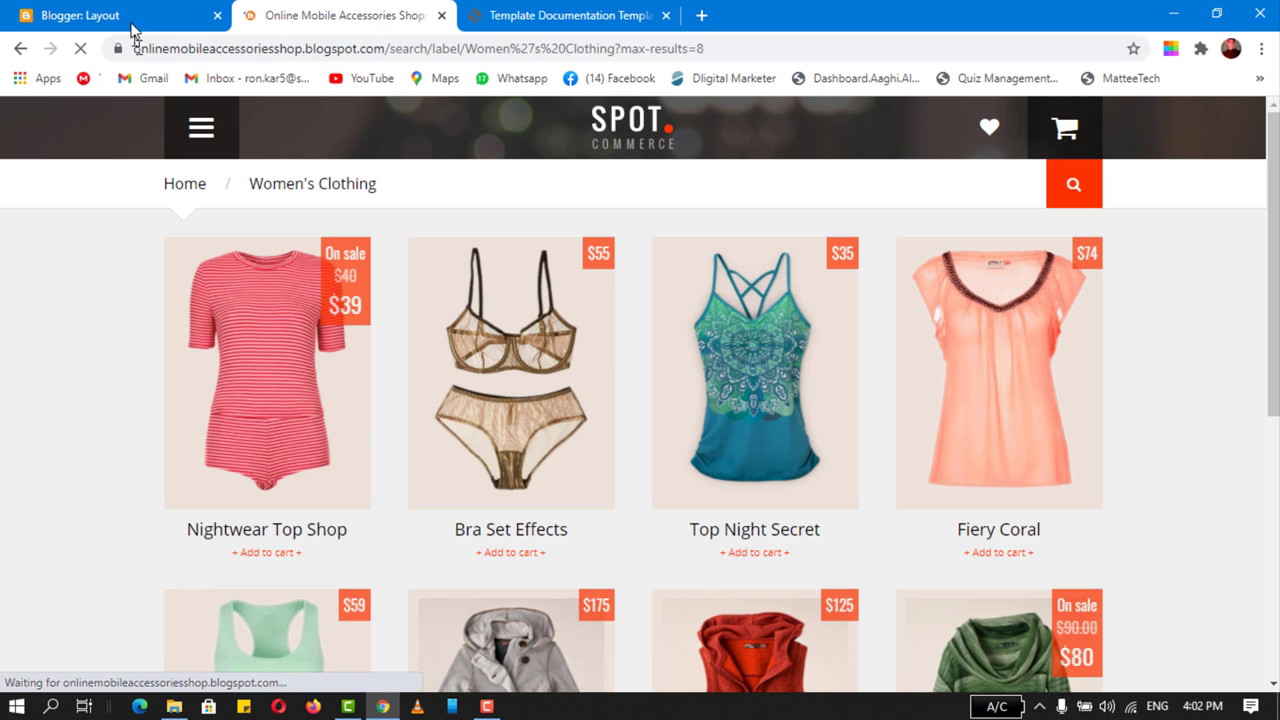
- Find section 17, Change Fonts, Color, Background, in the template documentation and read where to access the customizer
click(130, 12)
click(522, 10)
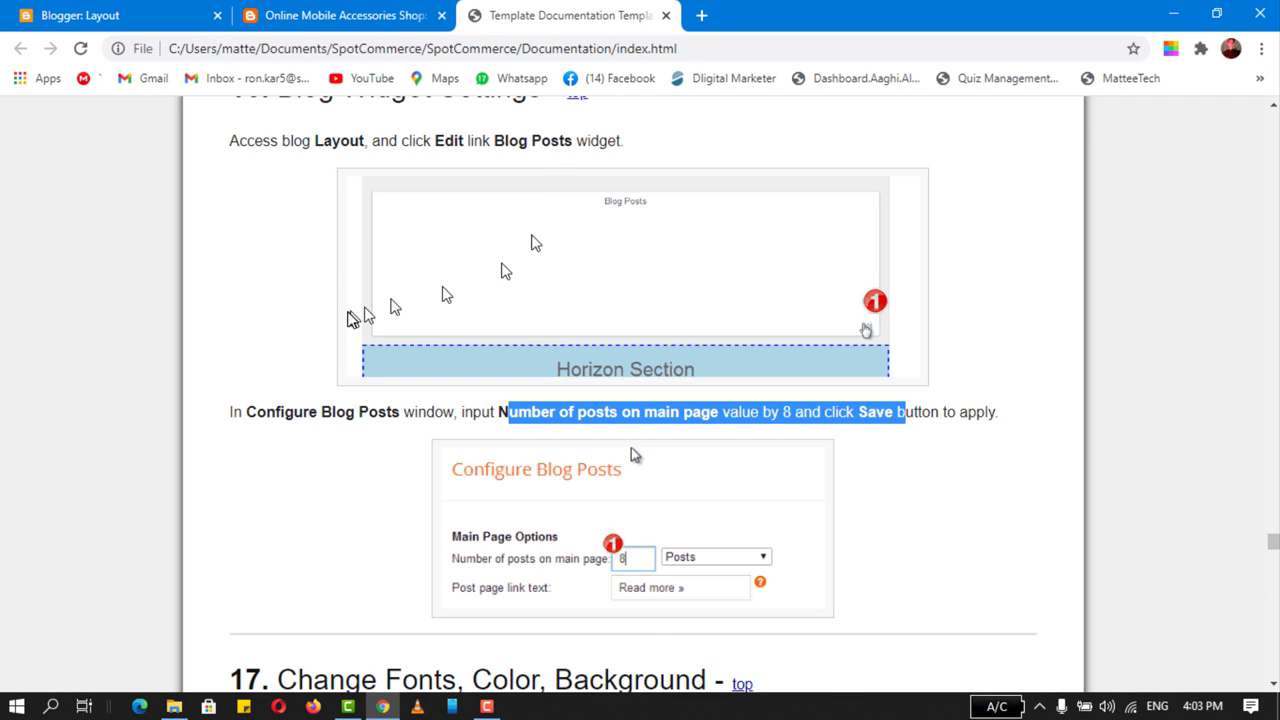
scroll(350, 315, up, 2)
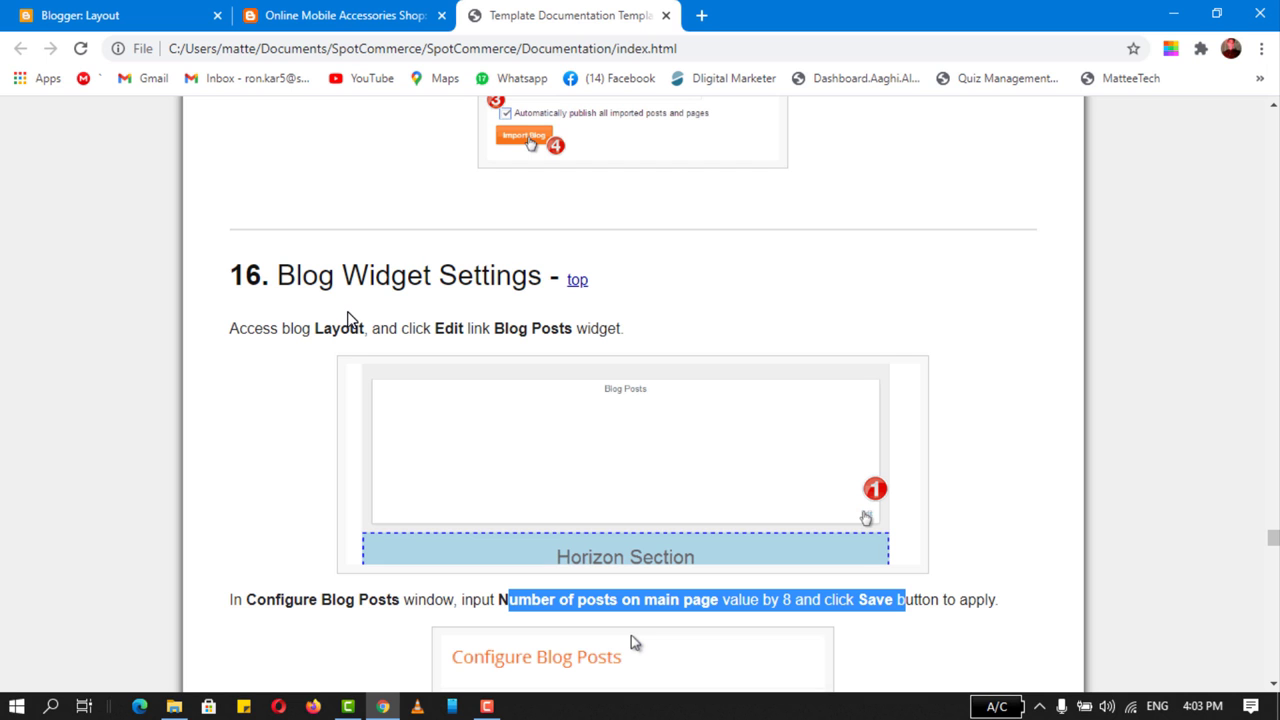
scroll(391, 296, down, 6)
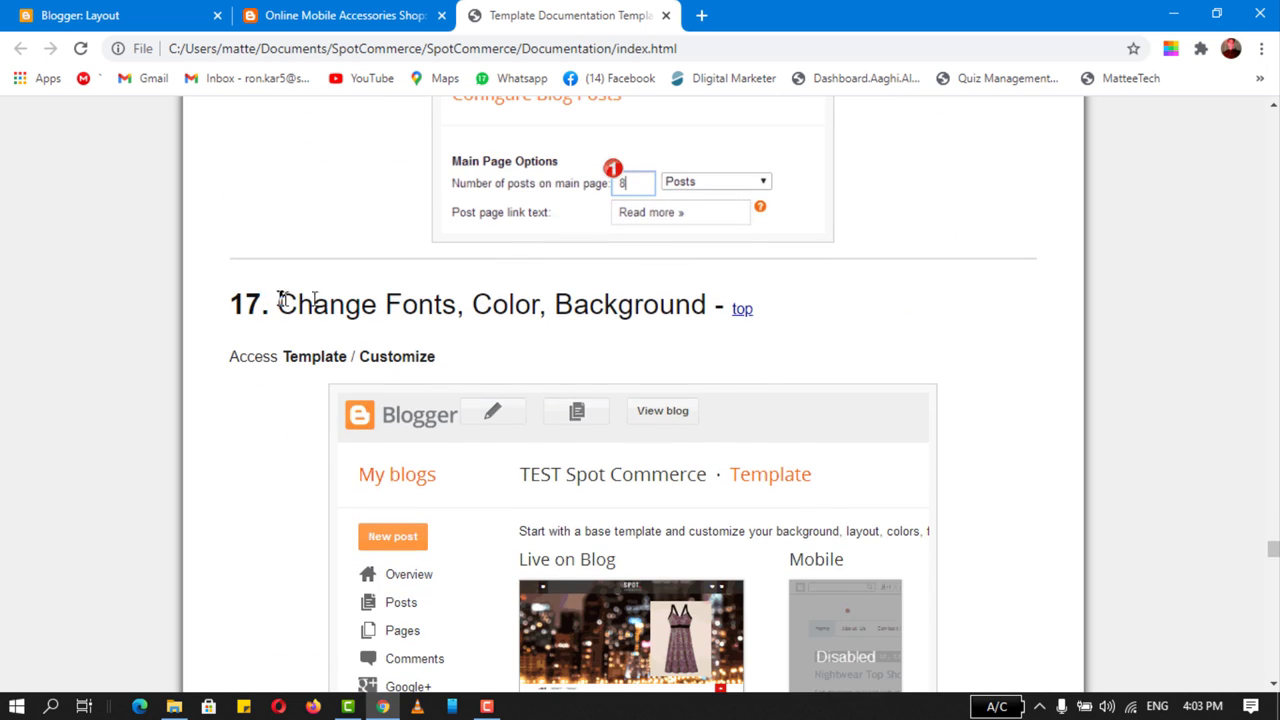
drag(280, 300, 706, 318)
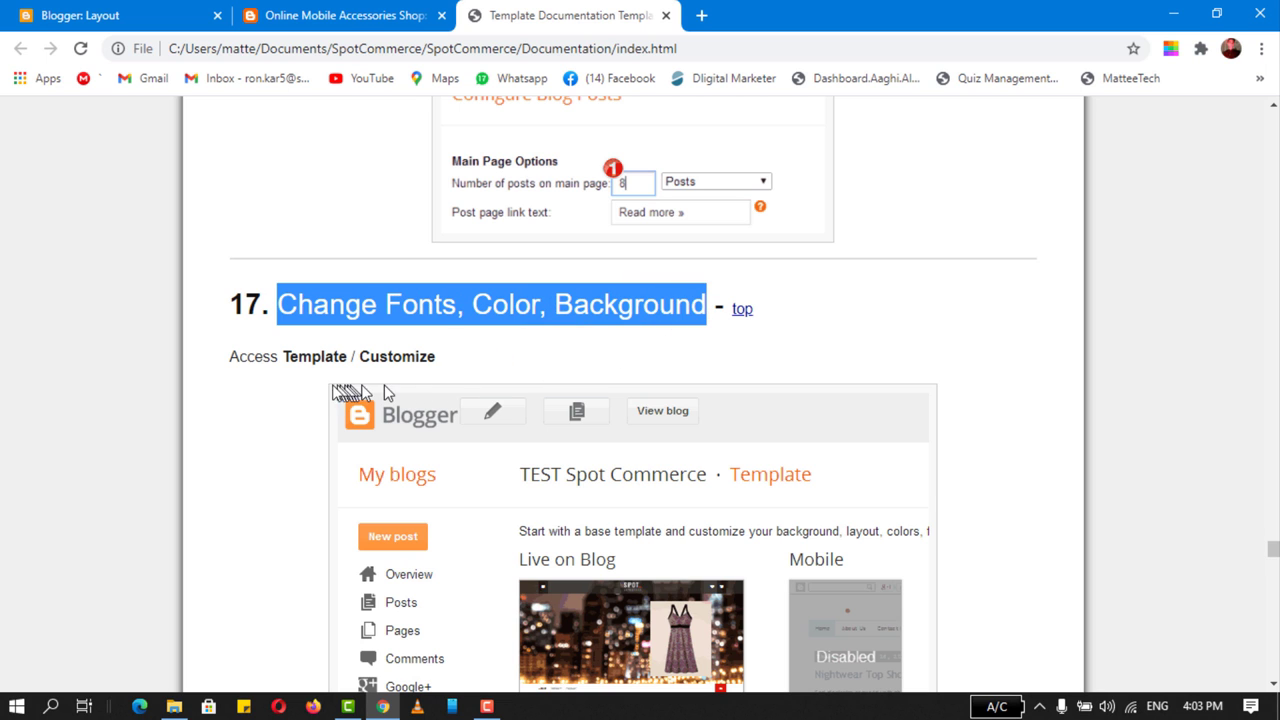
scroll(314, 392, down, 2)
- Open the blog theme's customizer in Blogger and bring up the advanced Body Object font and background color settings
click(35, 12)
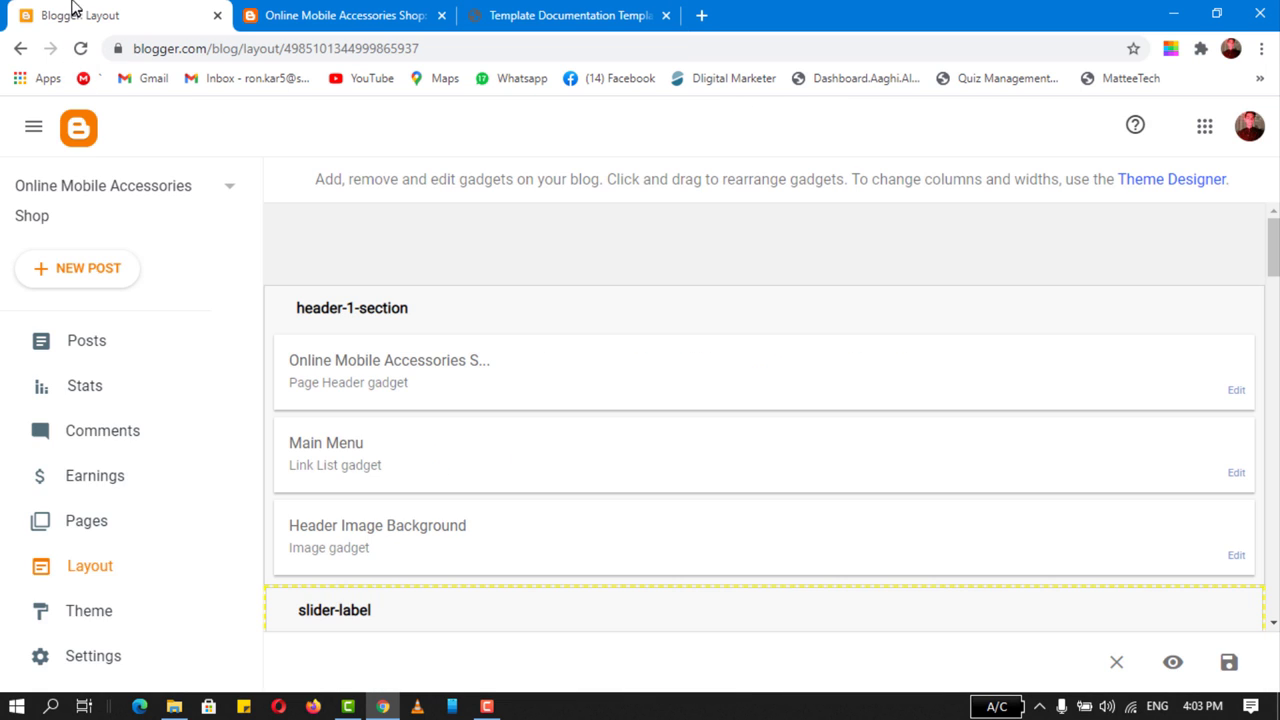
click(94, 611)
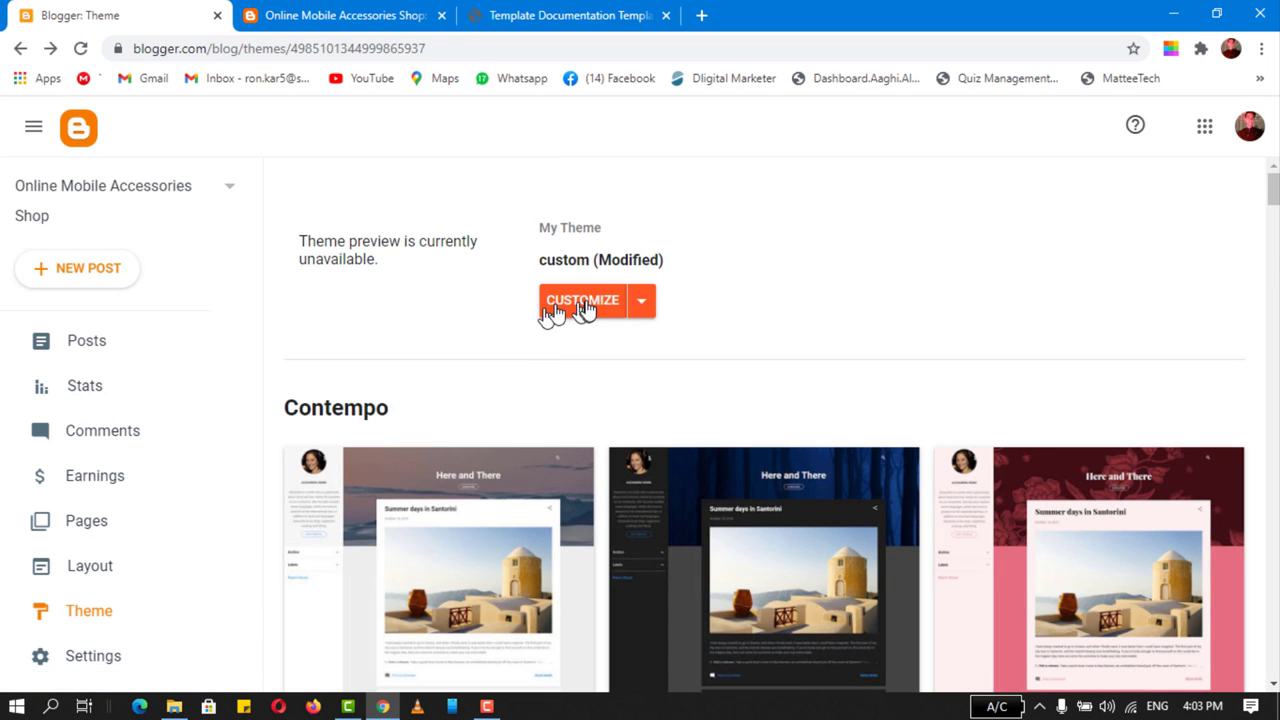
click(585, 308)
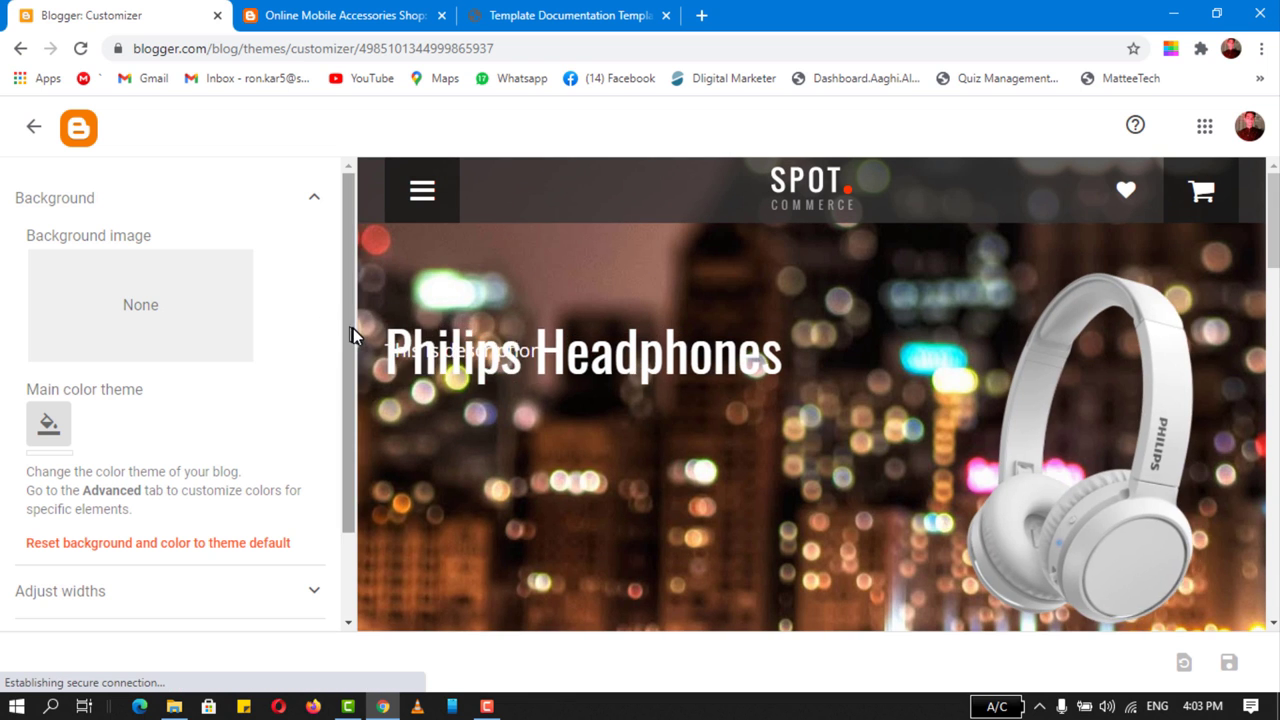
drag(353, 328, 334, 428)
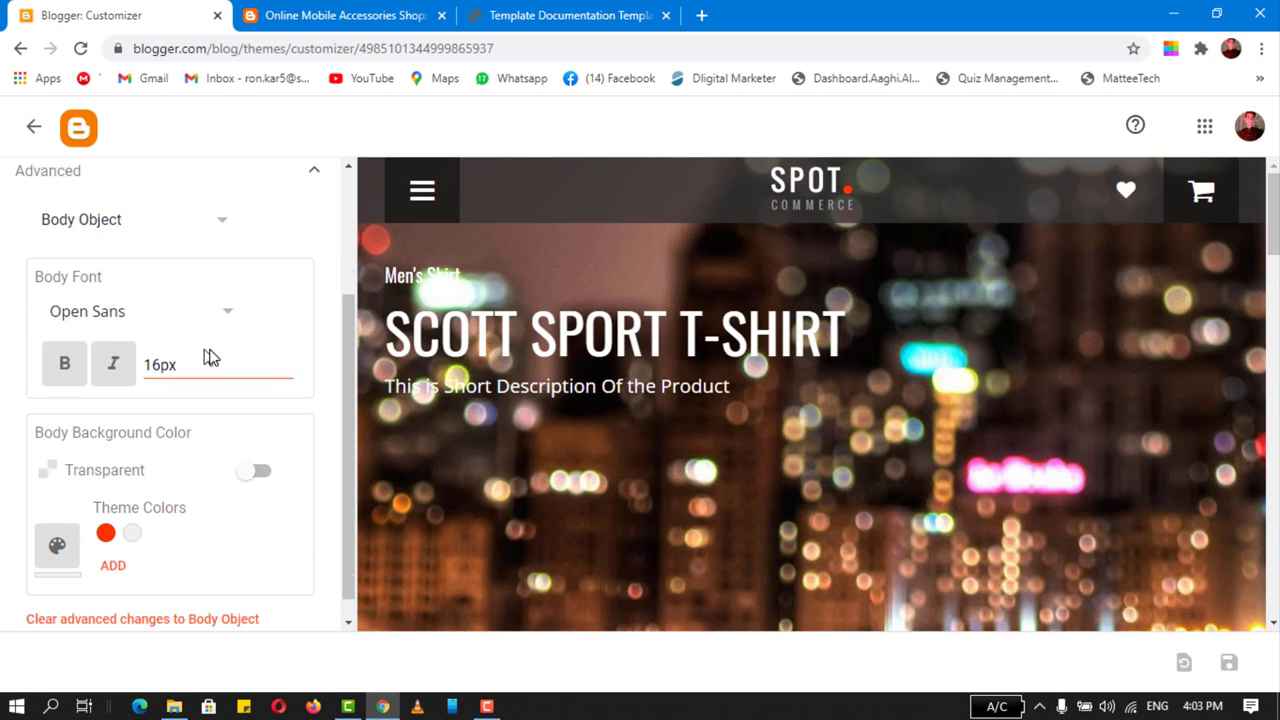
scroll(210, 352, down, 1)
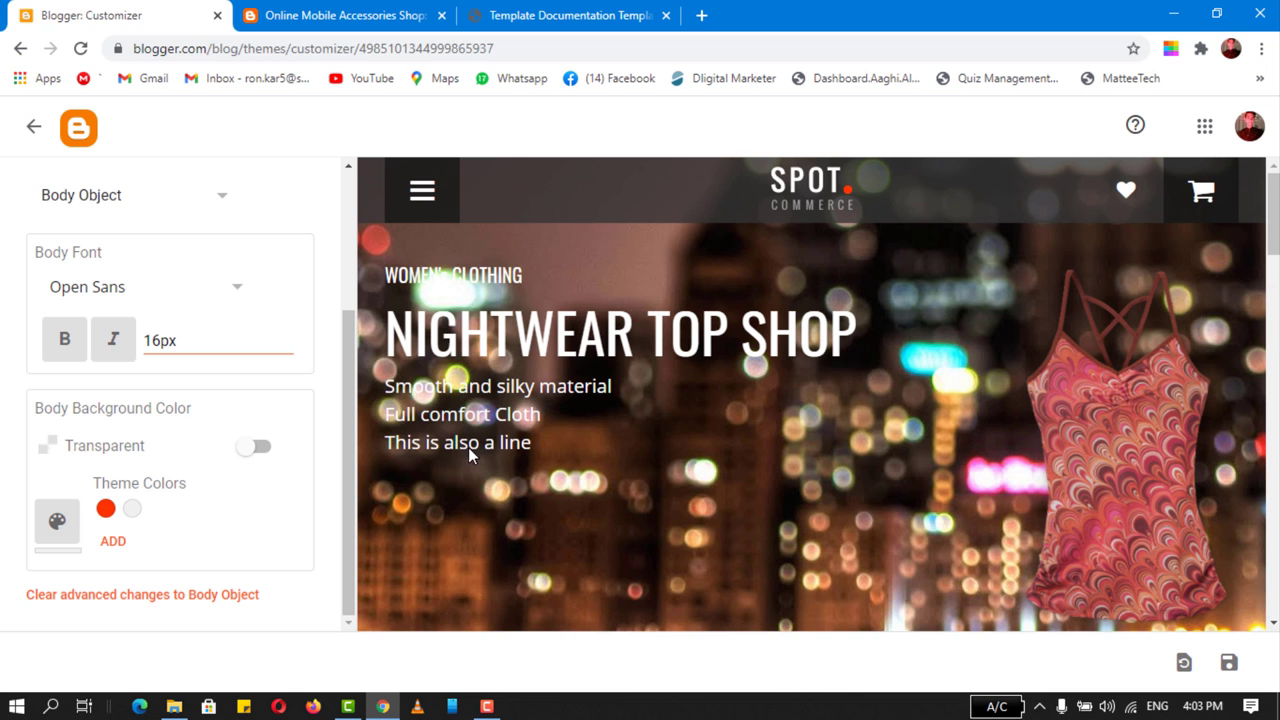
- Try Oswald as the body font, return it to Open Sans, and leave the customizer without saving
click(191, 286)
click(127, 404)
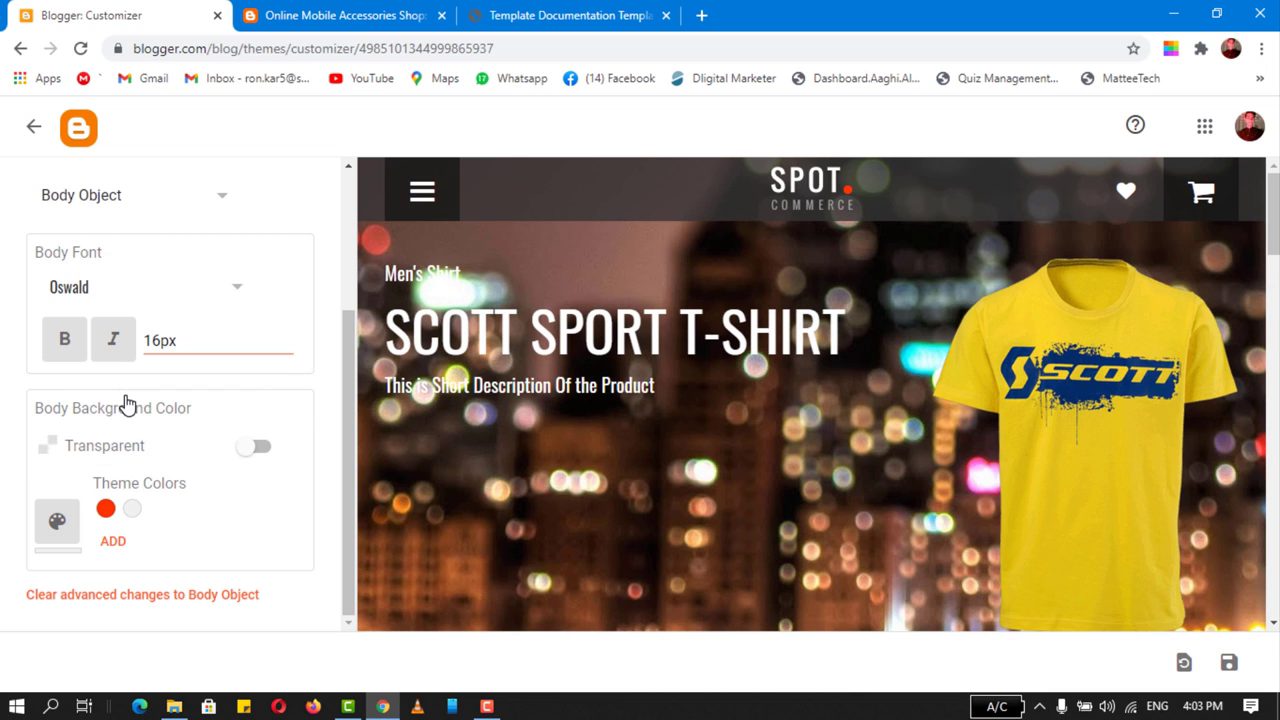
click(140, 289)
click(137, 362)
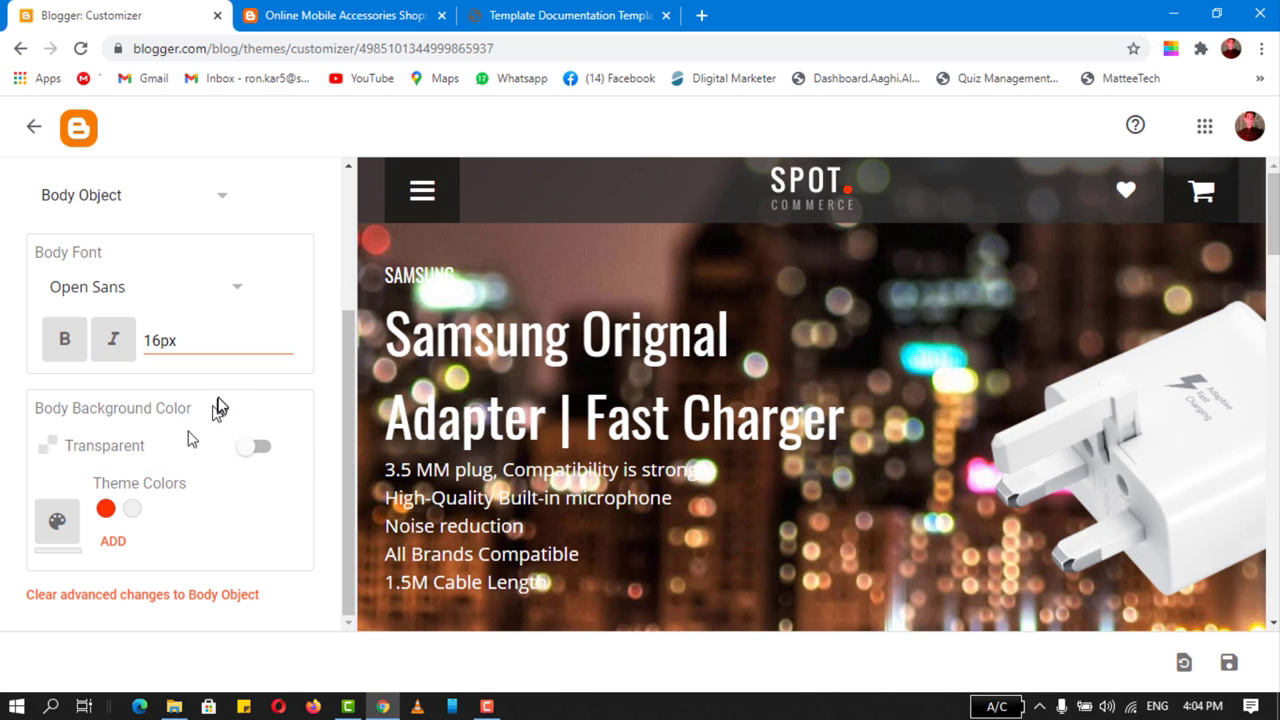
scroll(150, 300, up, 3)
click(34, 127)
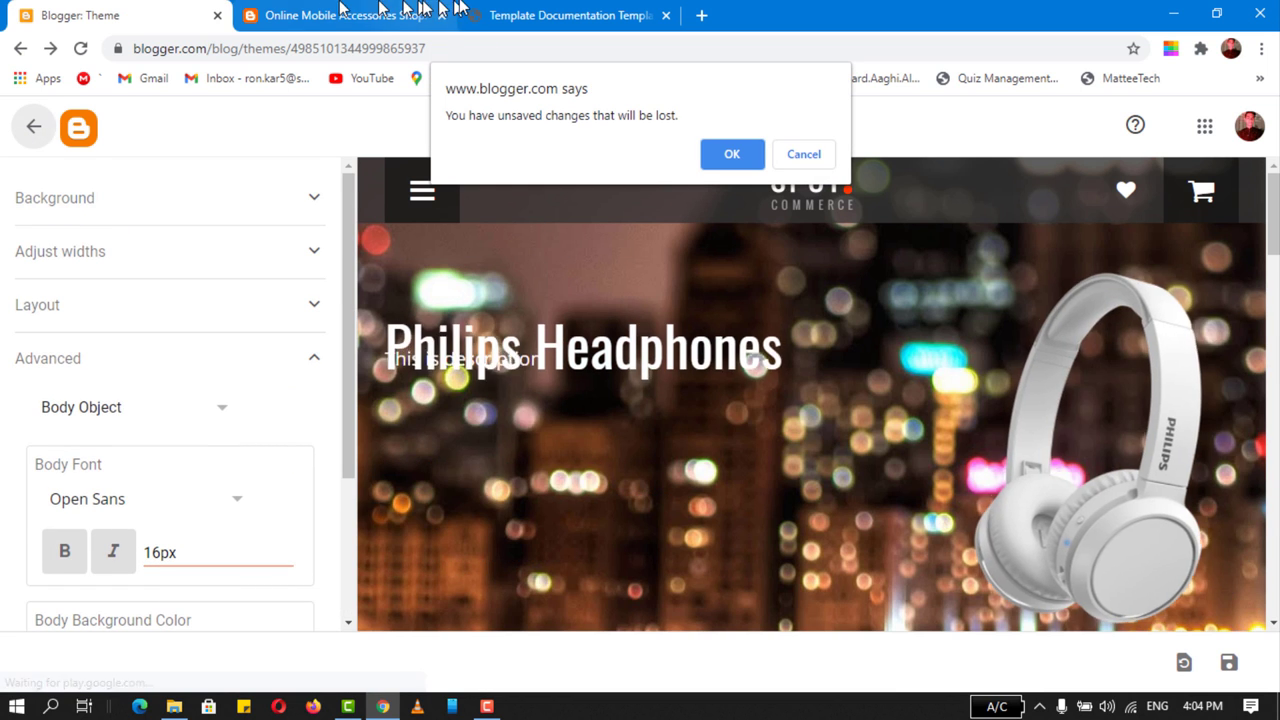
click(732, 155)
- Read the rest of the documentation's section on changing fonts and colors, including the Advanced settings
click(577, 12)
scroll(422, 415, down, 3)
scroll(422, 415, down, 15)
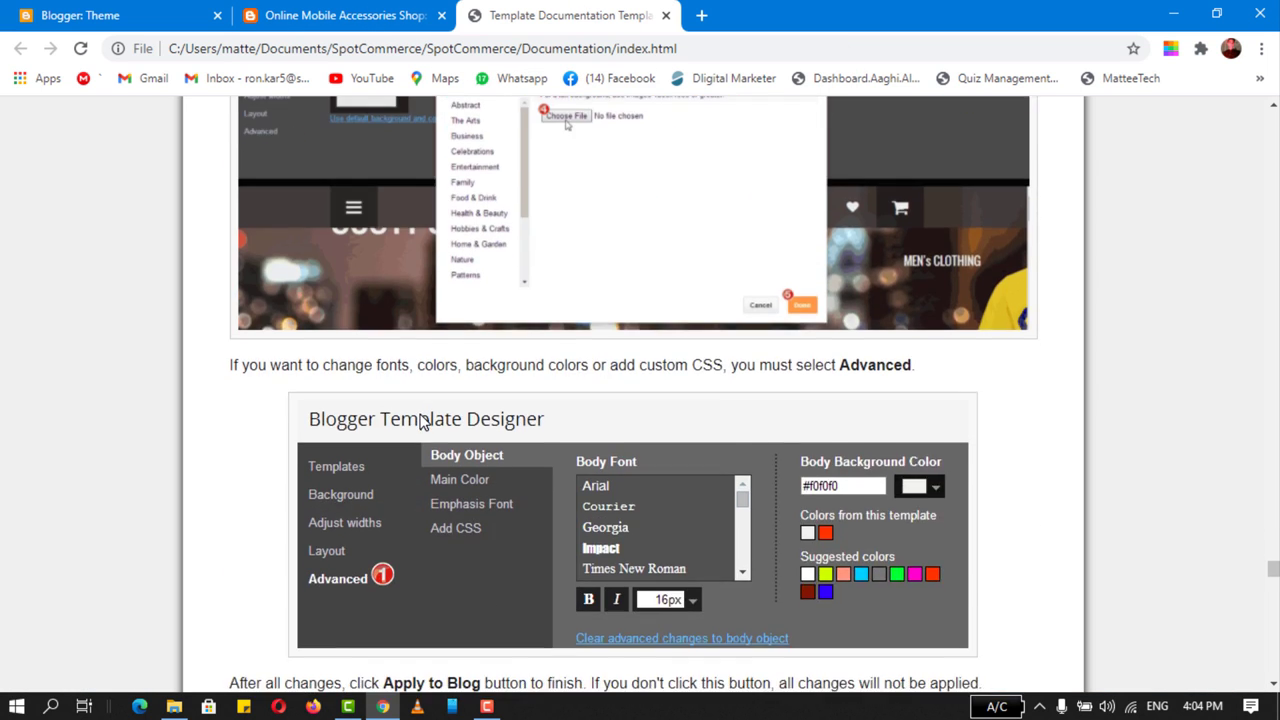
- Study the documentation's Translating section on the TRANSLATOR widget, its Add to cart example and the split-phrase rule
scroll(420, 414, up, 2)
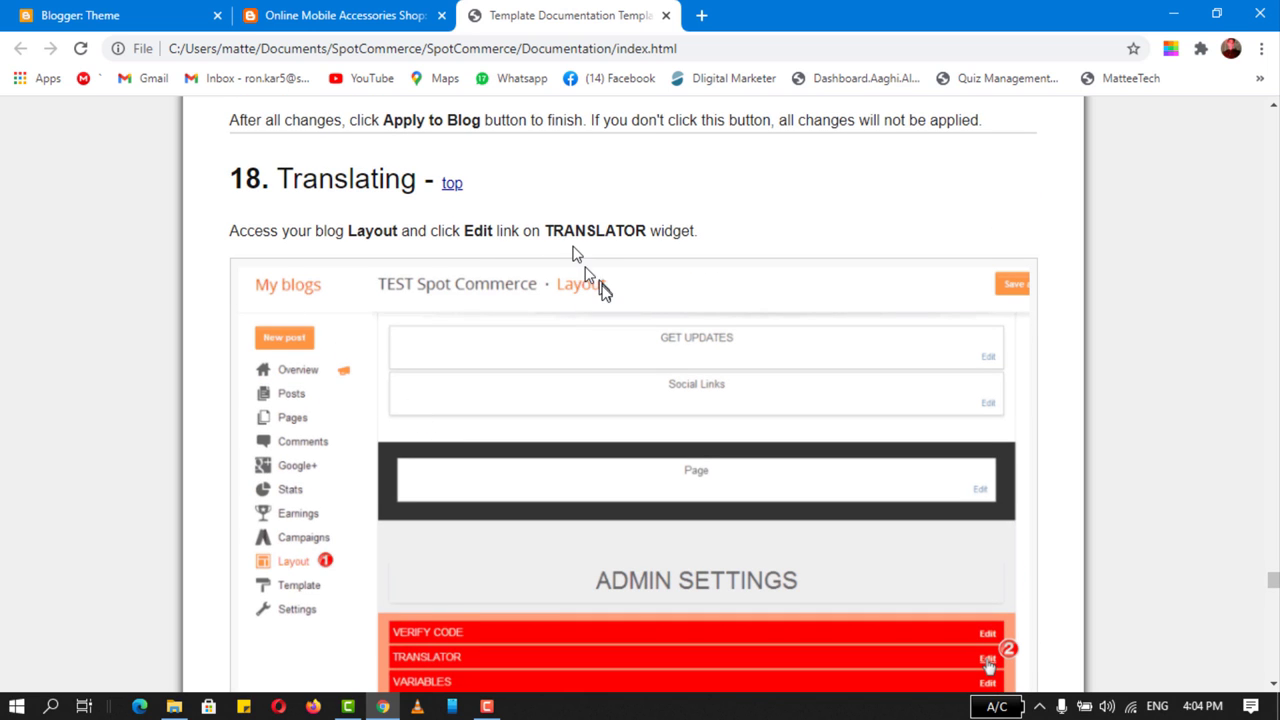
scroll(605, 290, down, 2)
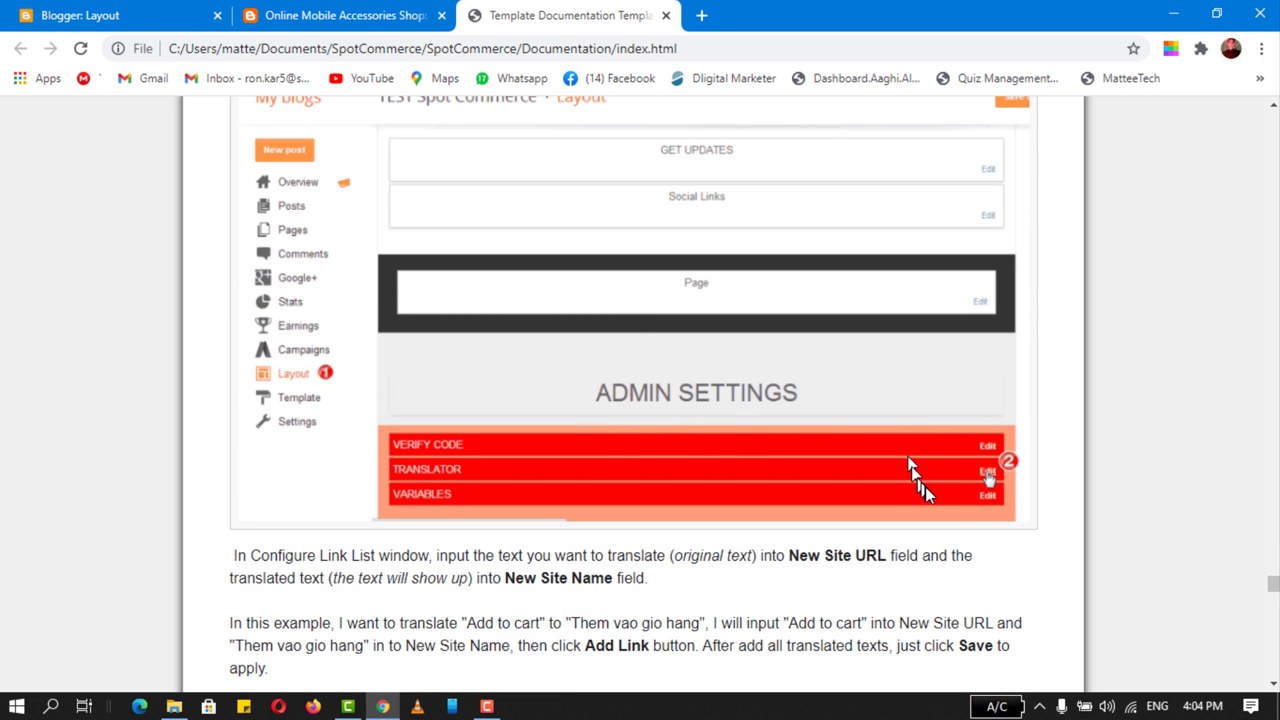
scroll(500, 310, down, 4)
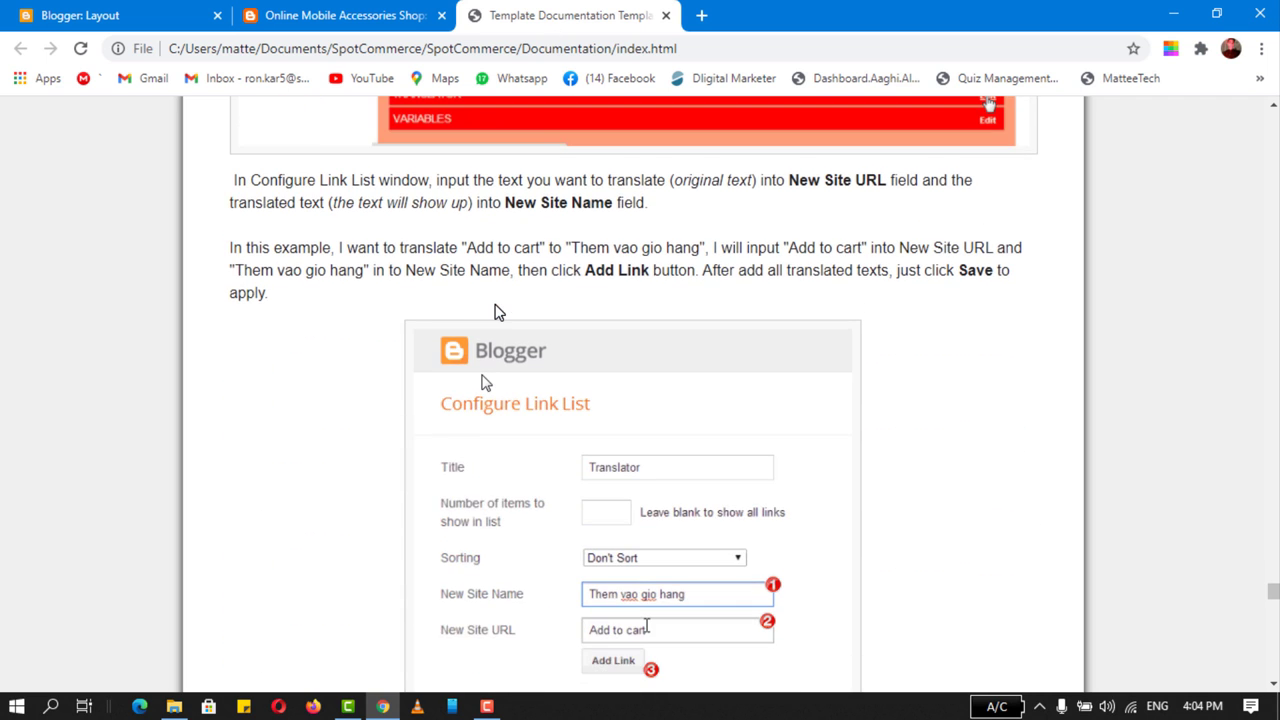
scroll(495, 312, down, 2)
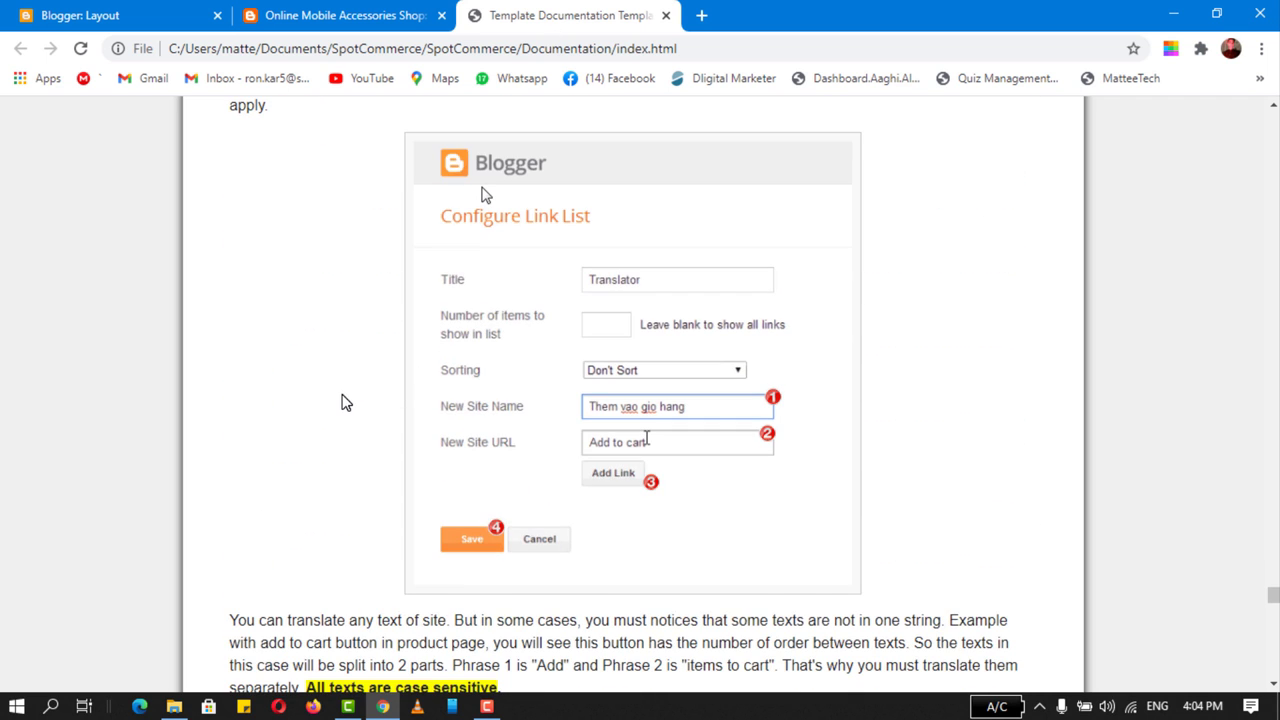
scroll(341, 402, down, 2)
scroll(341, 402, down, 2)
scroll(341, 402, up, 2)
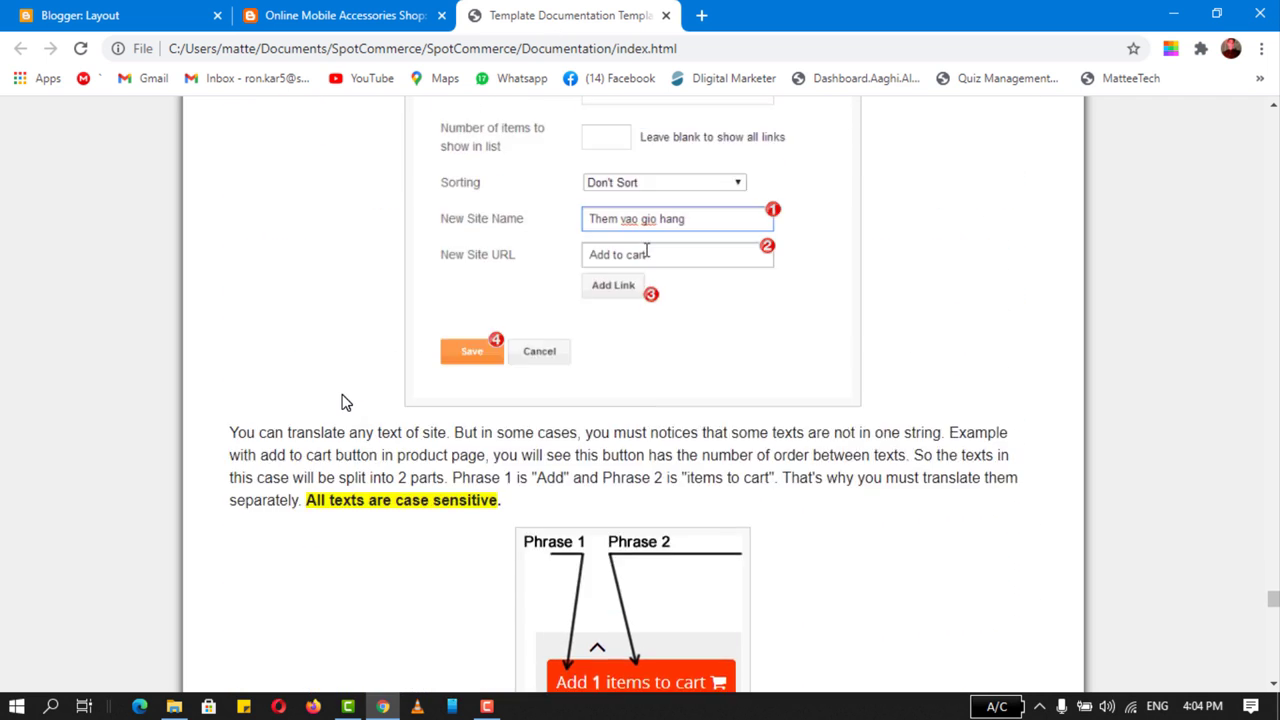
scroll(341, 402, down, 2)
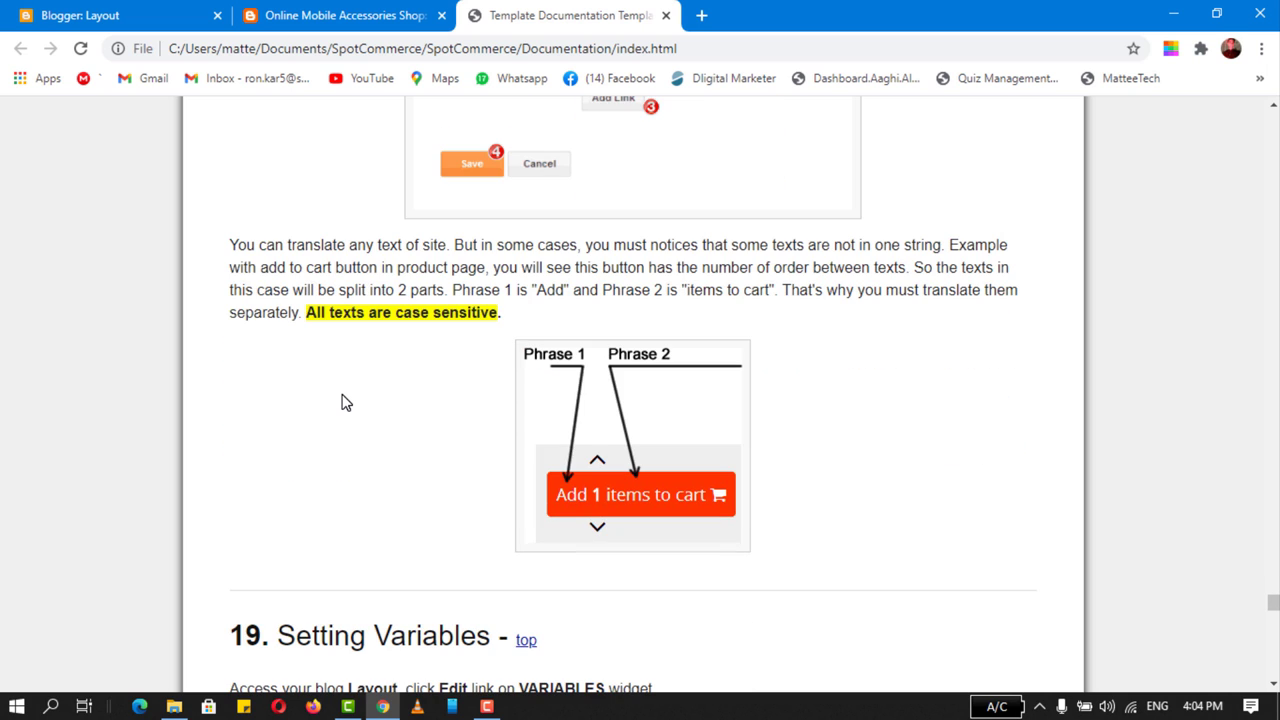
scroll(341, 402, up, 2)
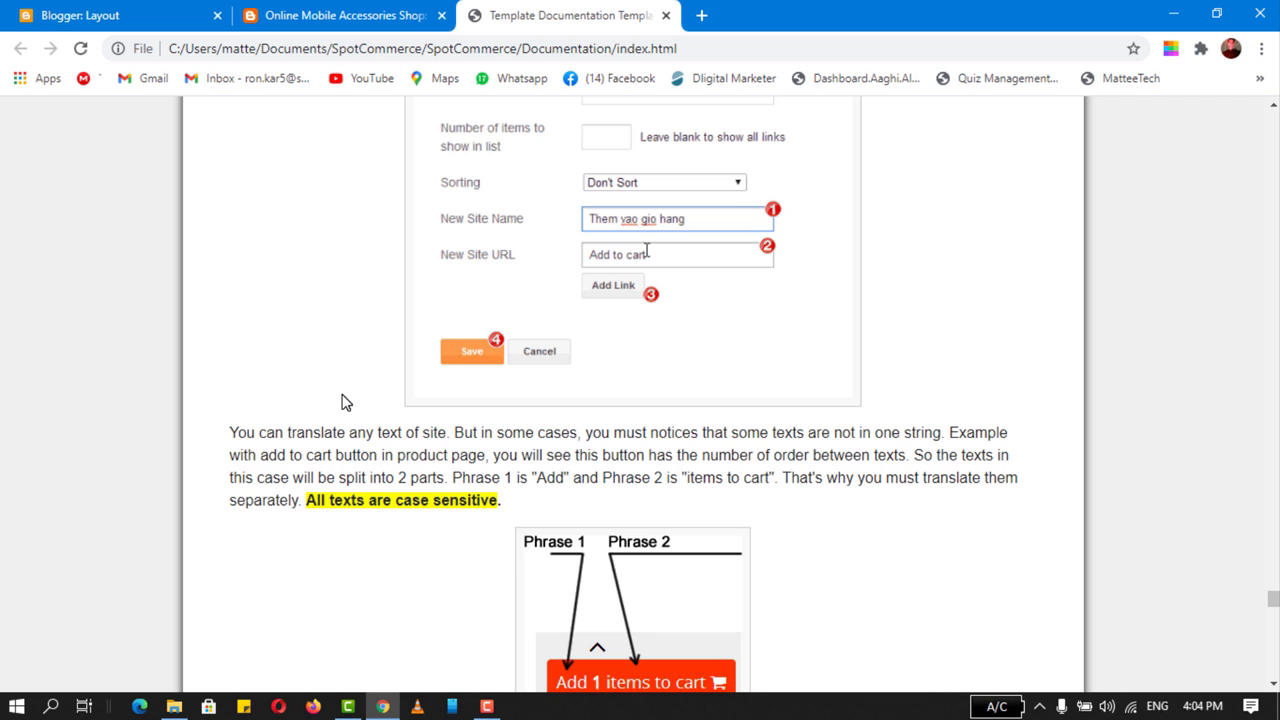
scroll(341, 402, up, 6)
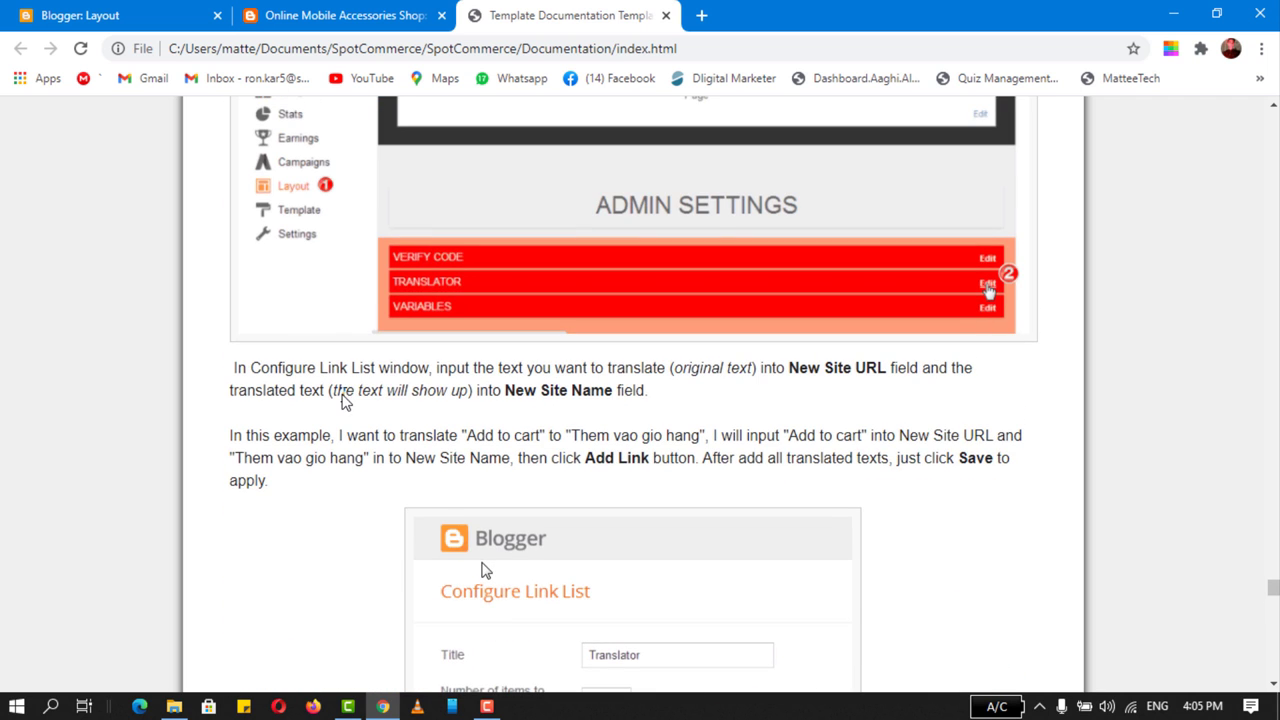
scroll(343, 395, up, 4)
scroll(343, 395, down, 8)
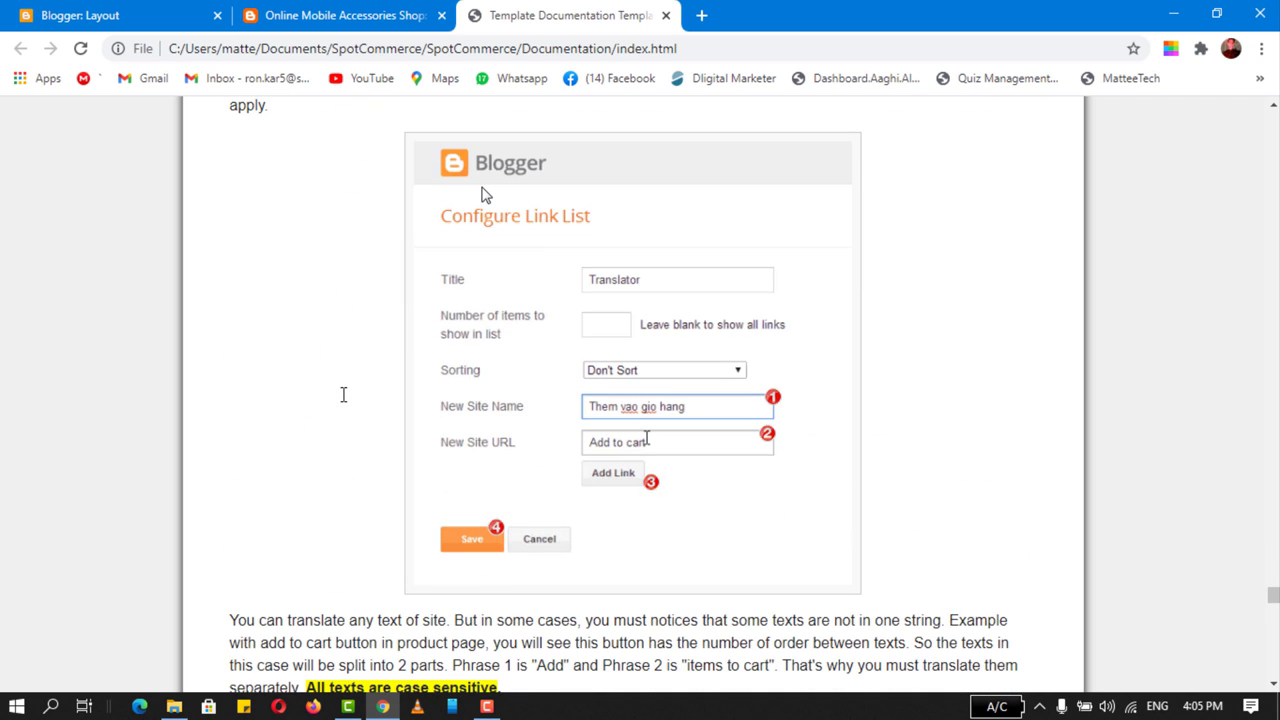
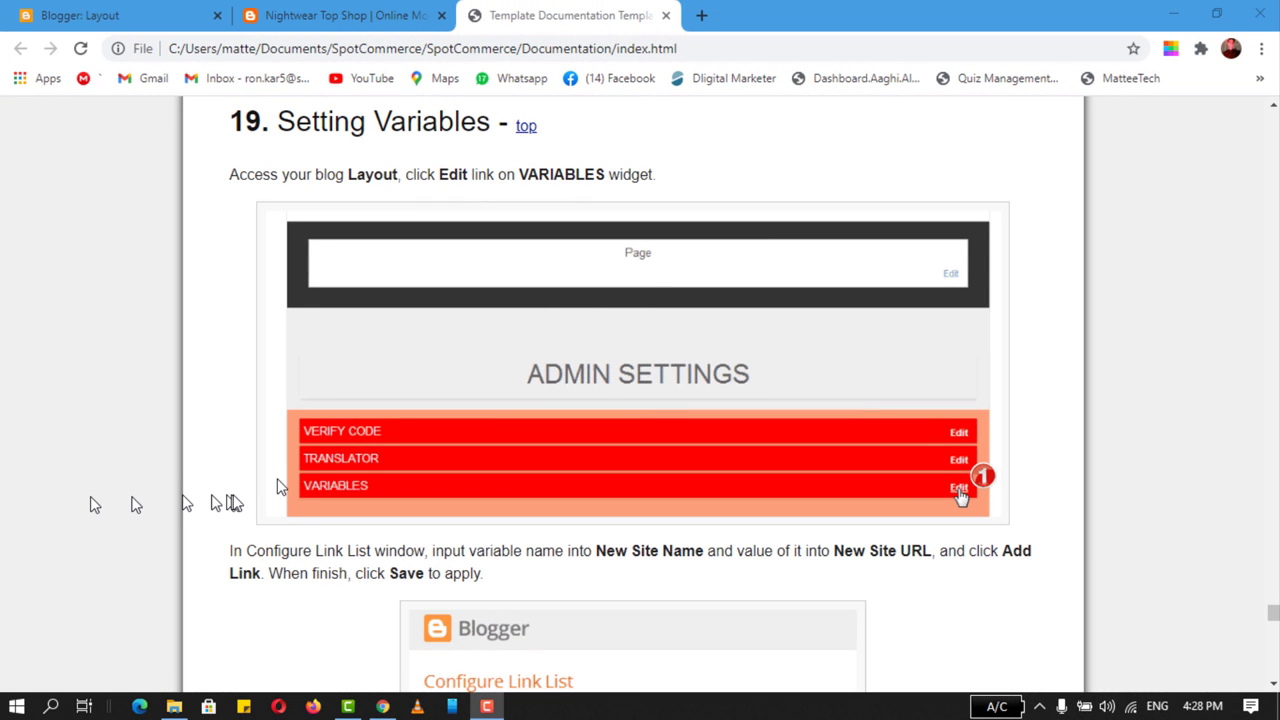
- Review the documentation's Setting Variables list, including COUPON, CURRENCY_CODE, PAYPAL_EMAIL, SHIPPING_FEE and the store address variables
scroll(280, 485, down, 2)
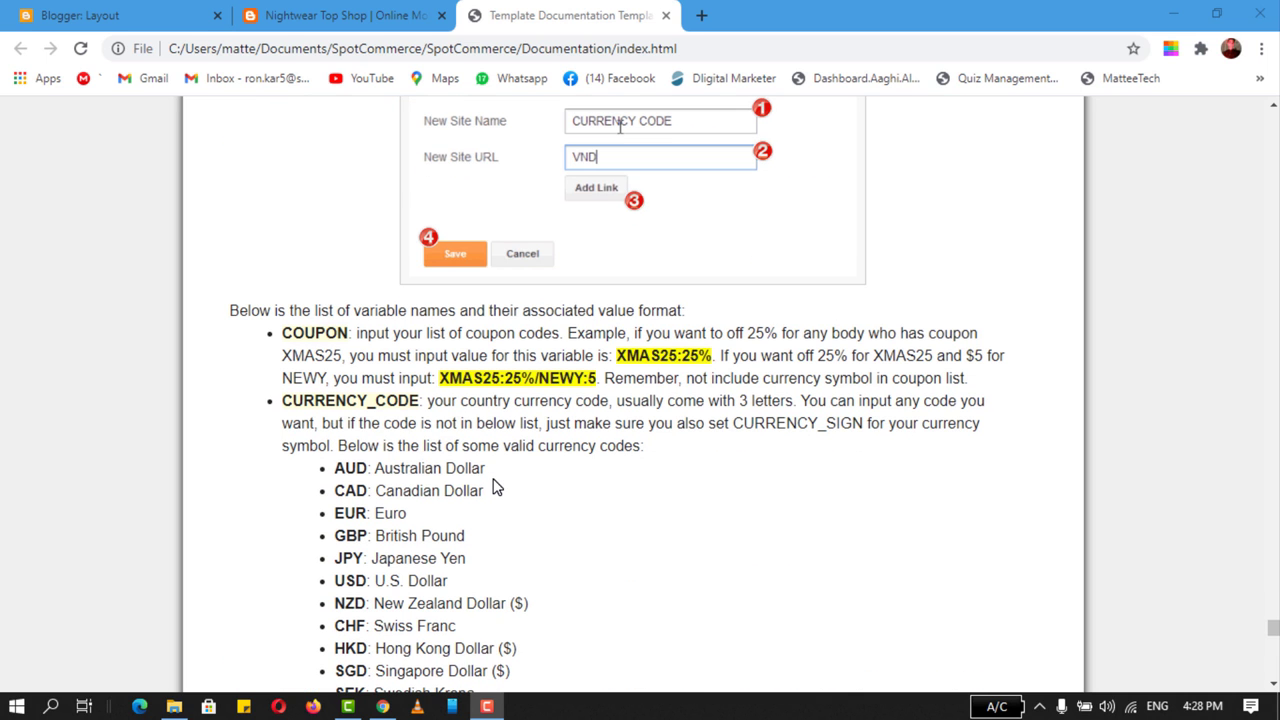
scroll(492, 486, down, 4)
drag(292, 400, 380, 398)
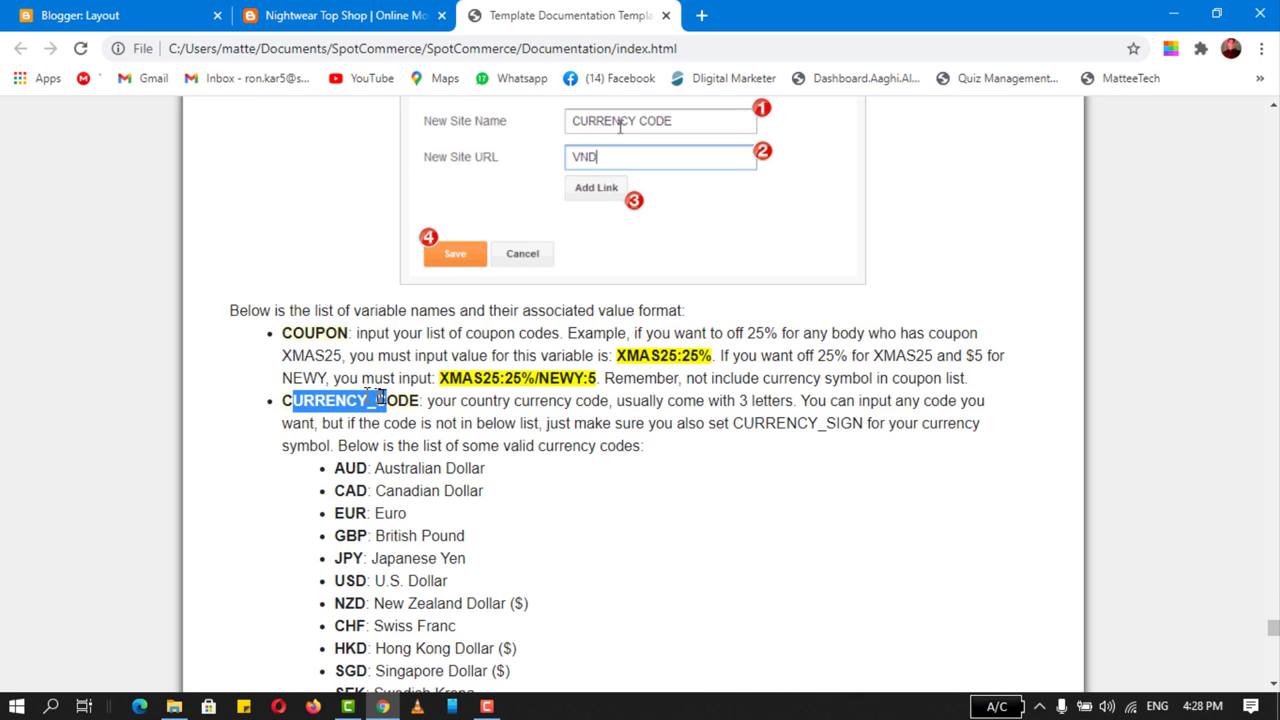
drag(284, 333, 348, 333)
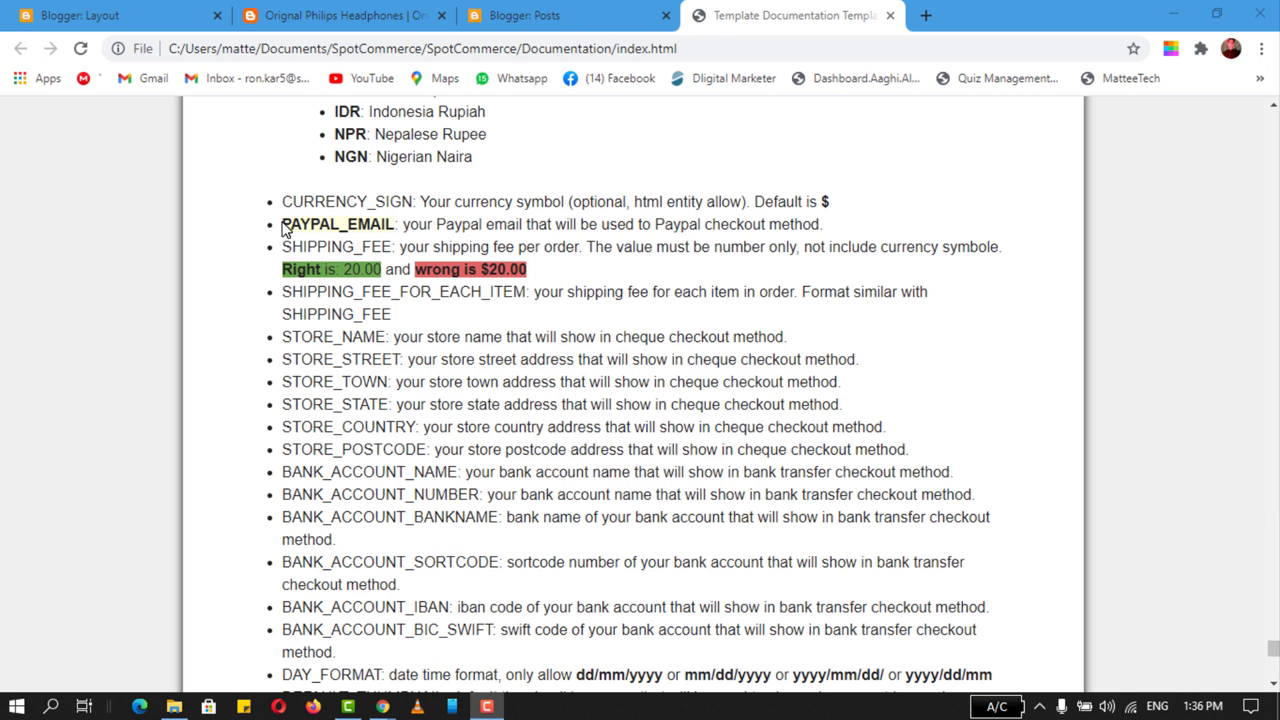
drag(284, 228, 833, 232)
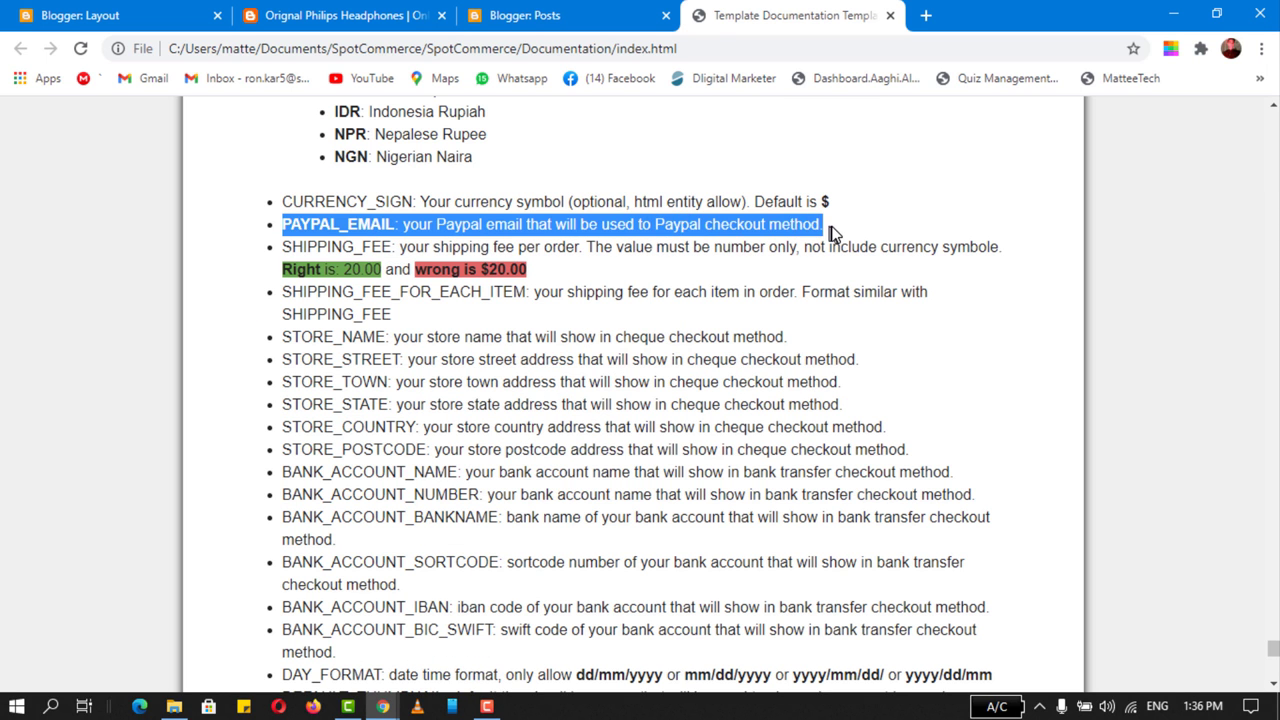
drag(285, 247, 560, 268)
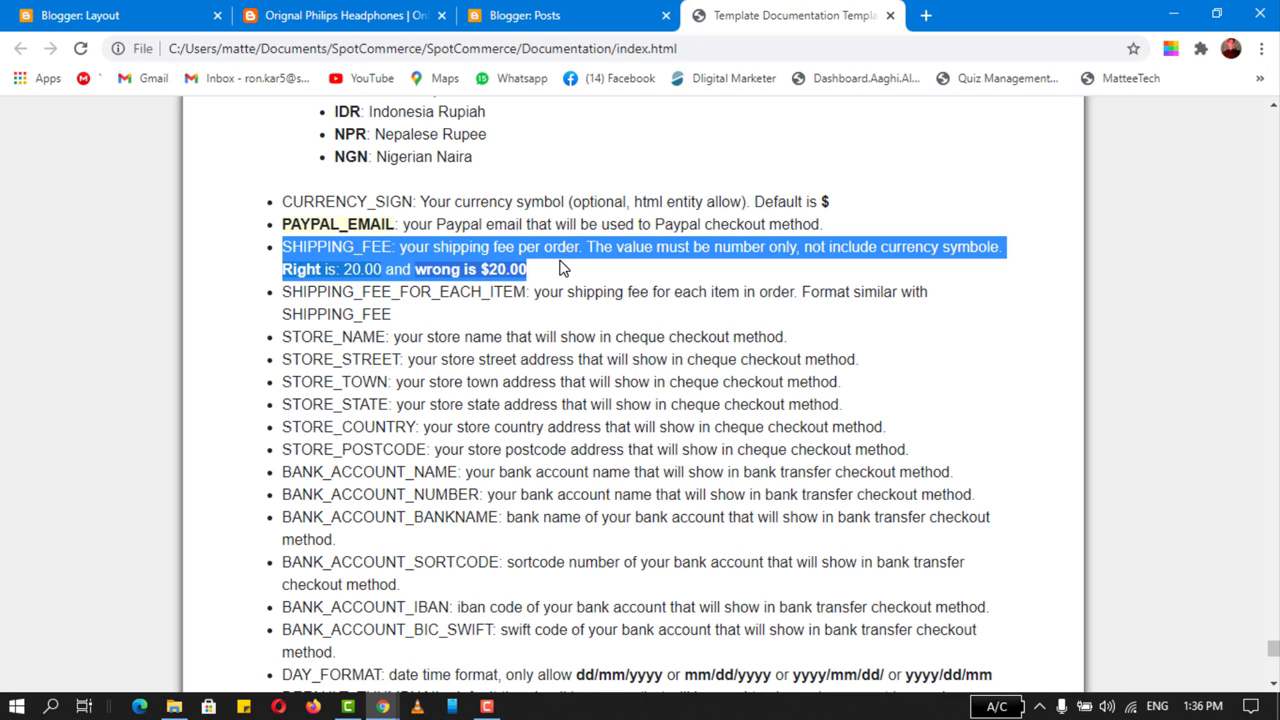
drag(284, 337, 930, 458)
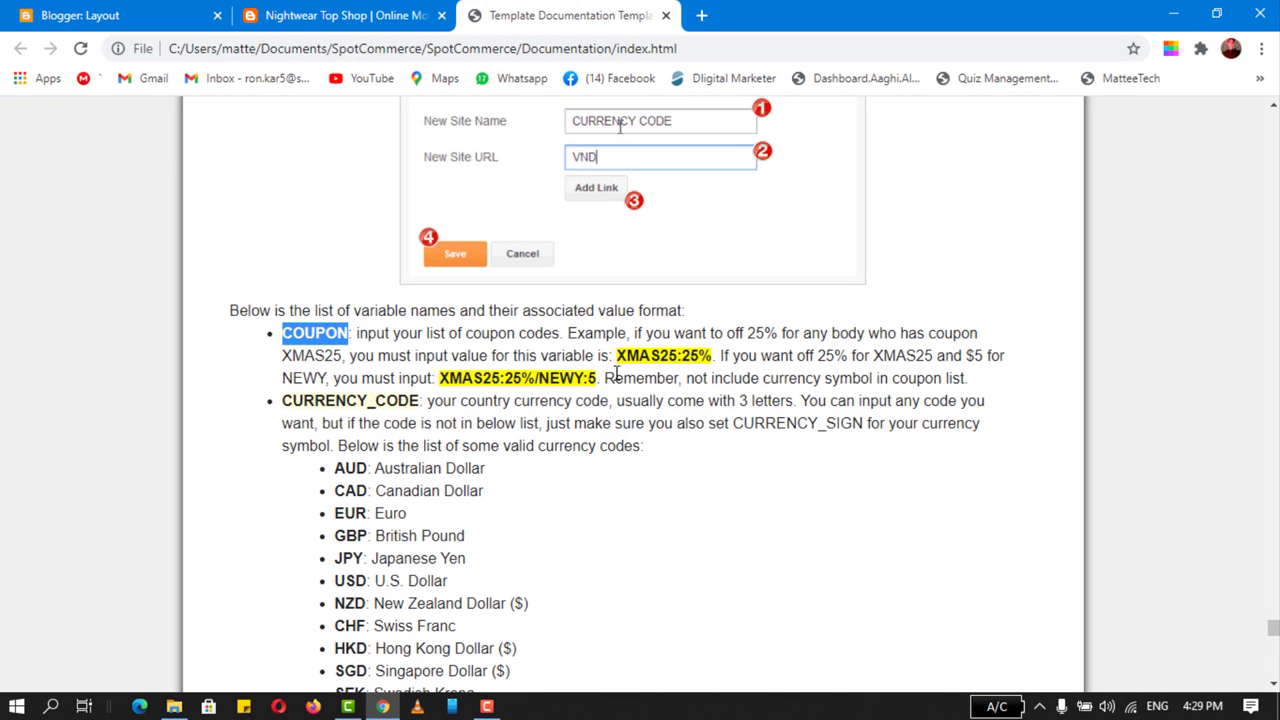
- Study the COUPON variable's value format in the documentation, including the XMAS25:25% and XMAS25:25%/NEWY:5 examples
drag(617, 357, 697, 372)
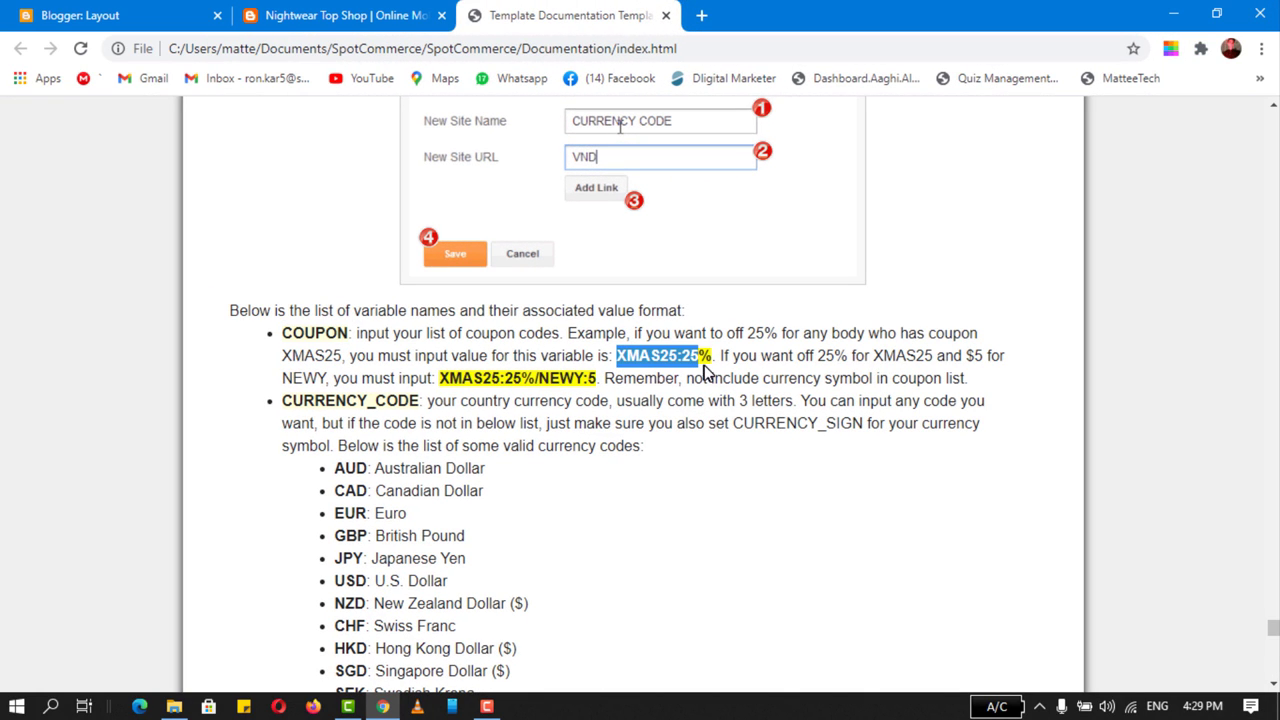
drag(646, 333, 352, 360)
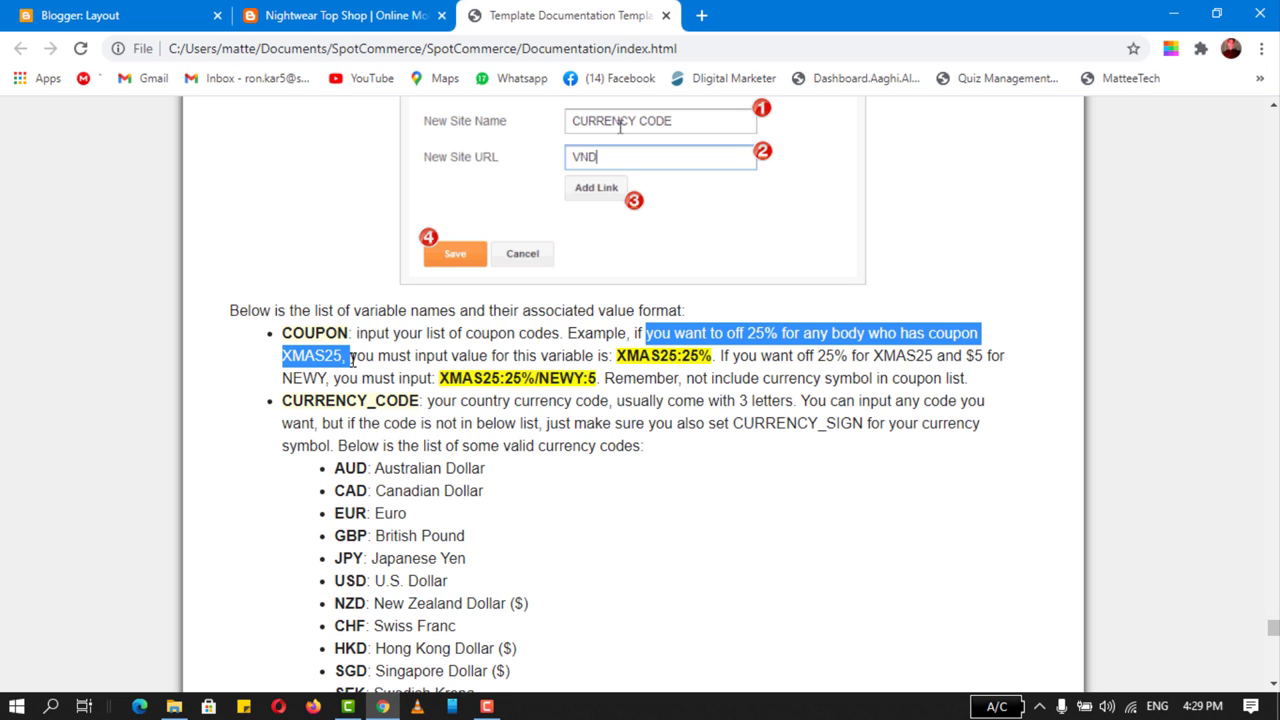
drag(352, 360, 710, 372)
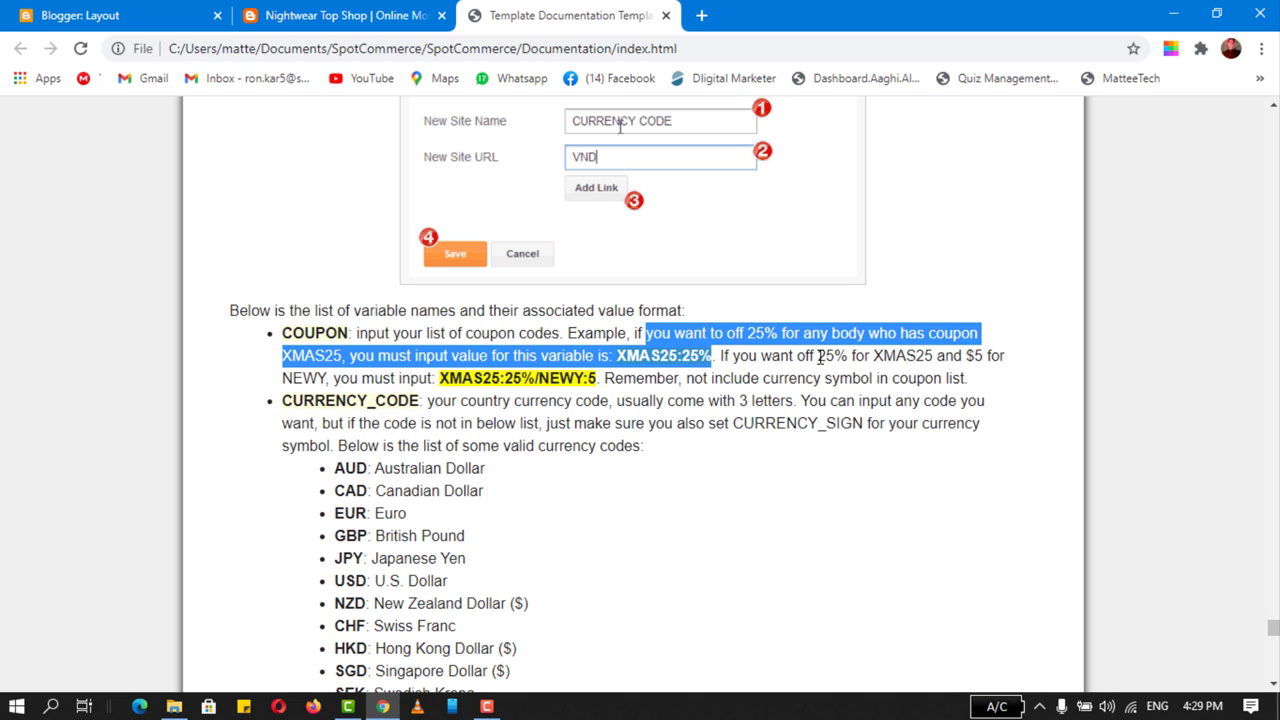
drag(818, 357, 328, 378)
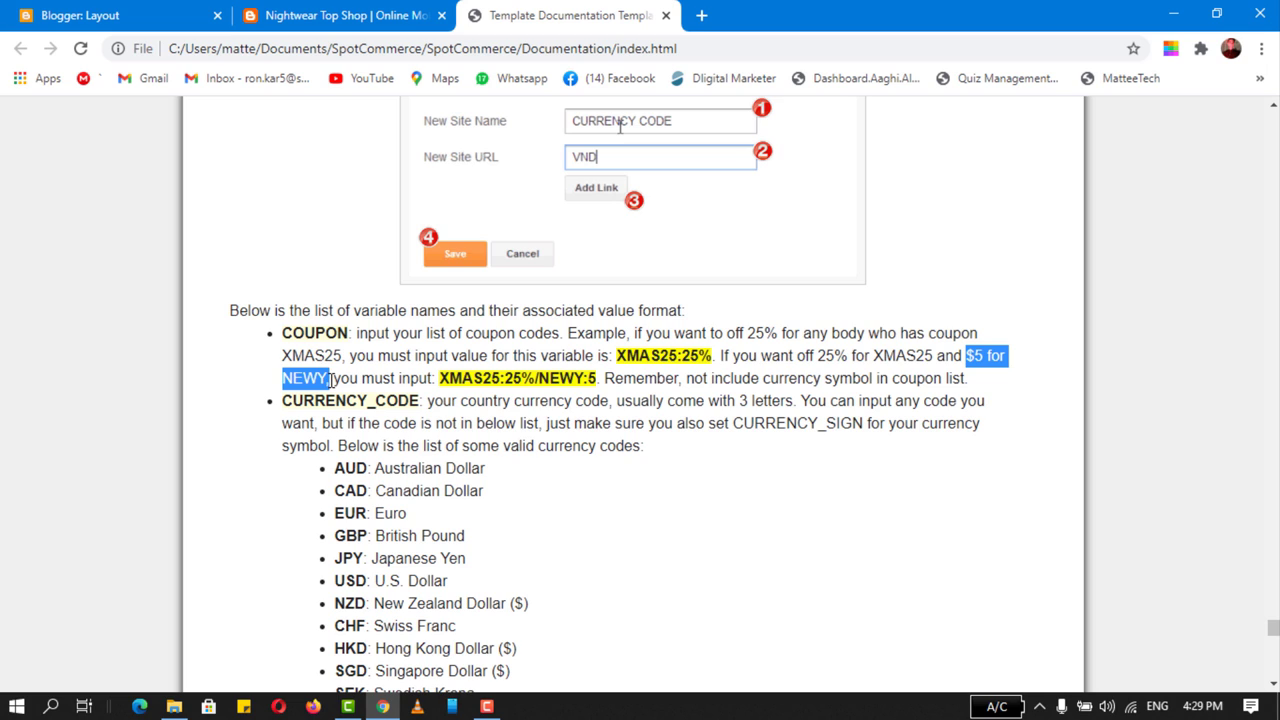
drag(440, 378, 603, 380)
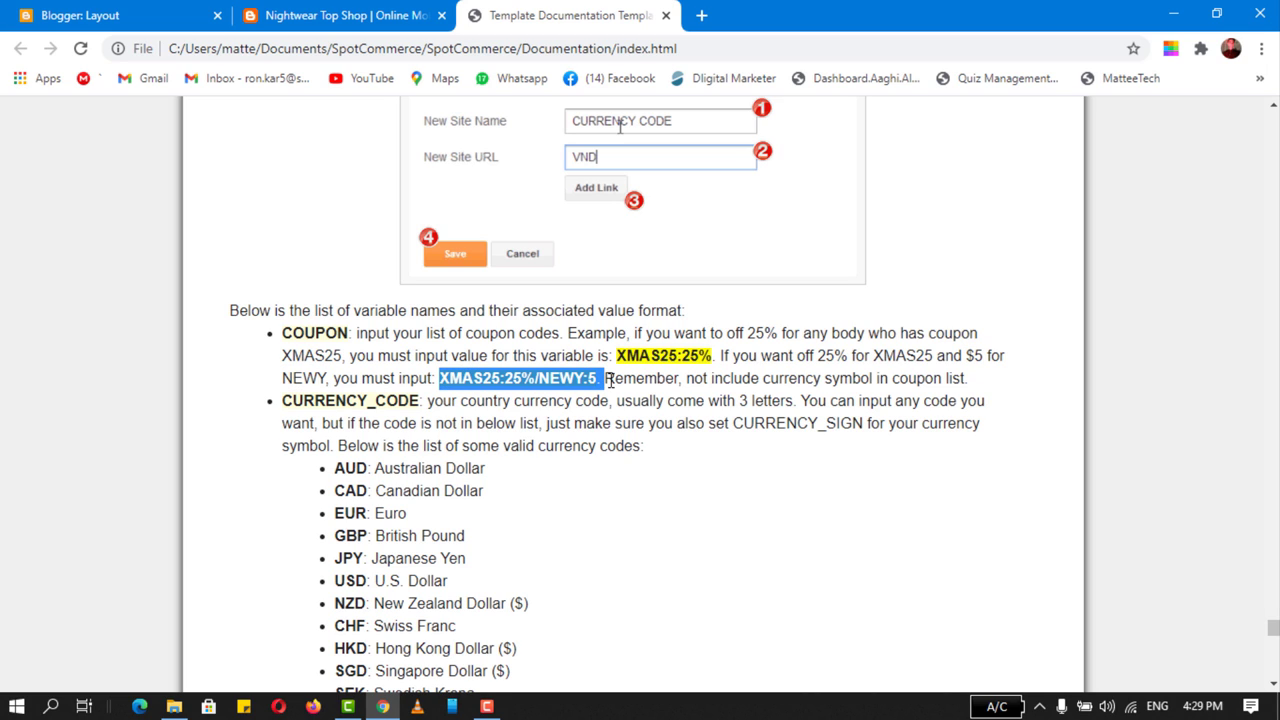
- Examine the documentation's CURRENCY_CODE explanation, its list of valid currency codes and the Configure Link List example
drag(284, 402, 424, 400)
scroll(393, 487, down, 2)
scroll(393, 487, down, 2)
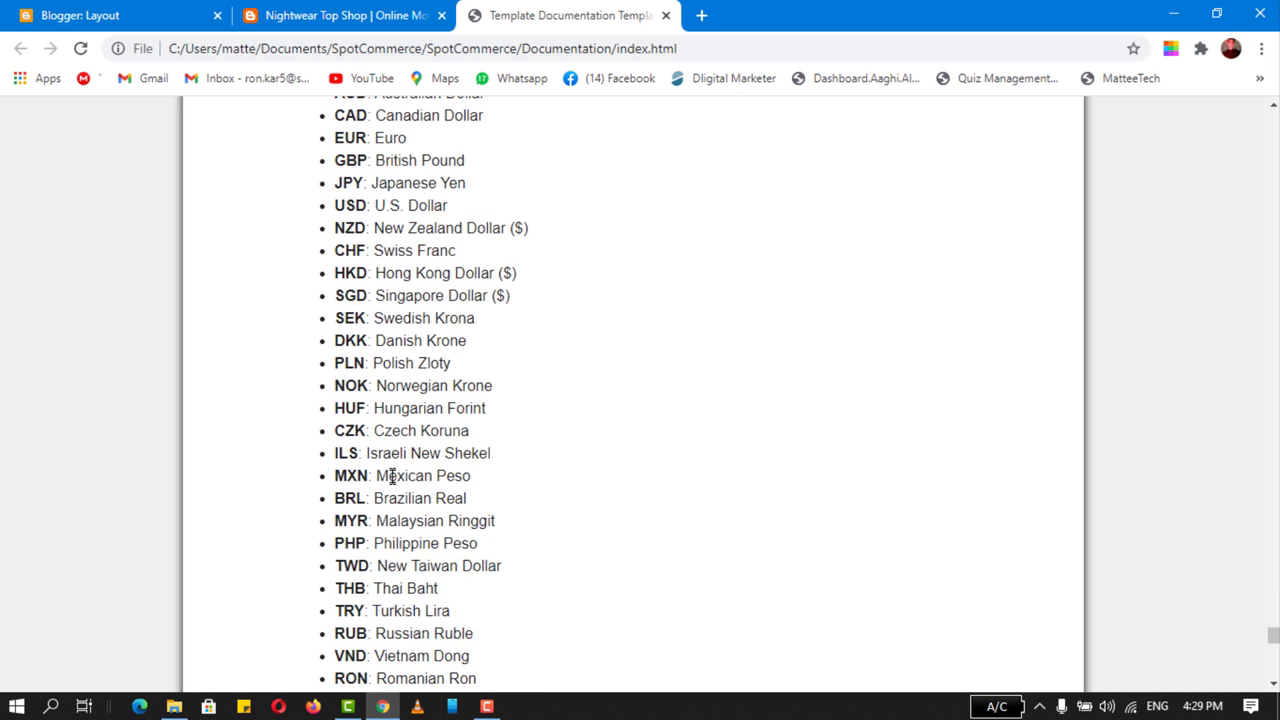
scroll(391, 360, up, 2)
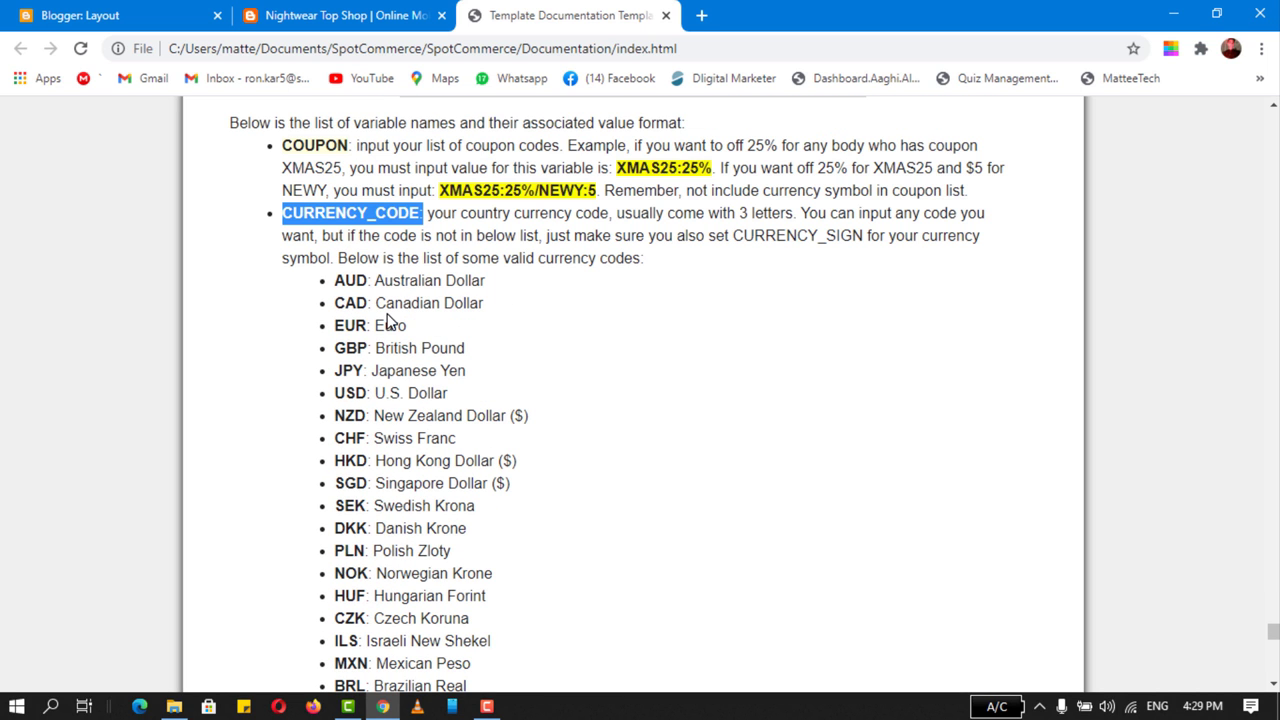
drag(336, 279, 492, 417)
scroll(503, 408, up, 7)
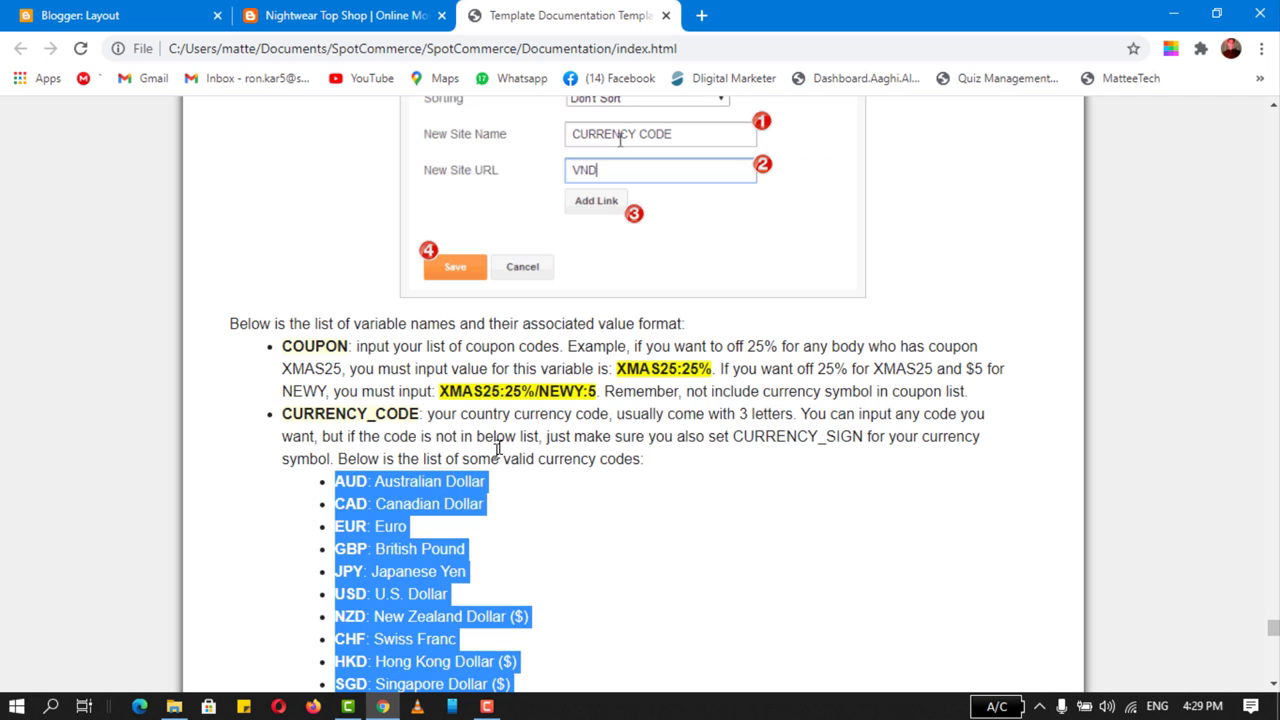
click(520, 498)
scroll(520, 498, down, 2)
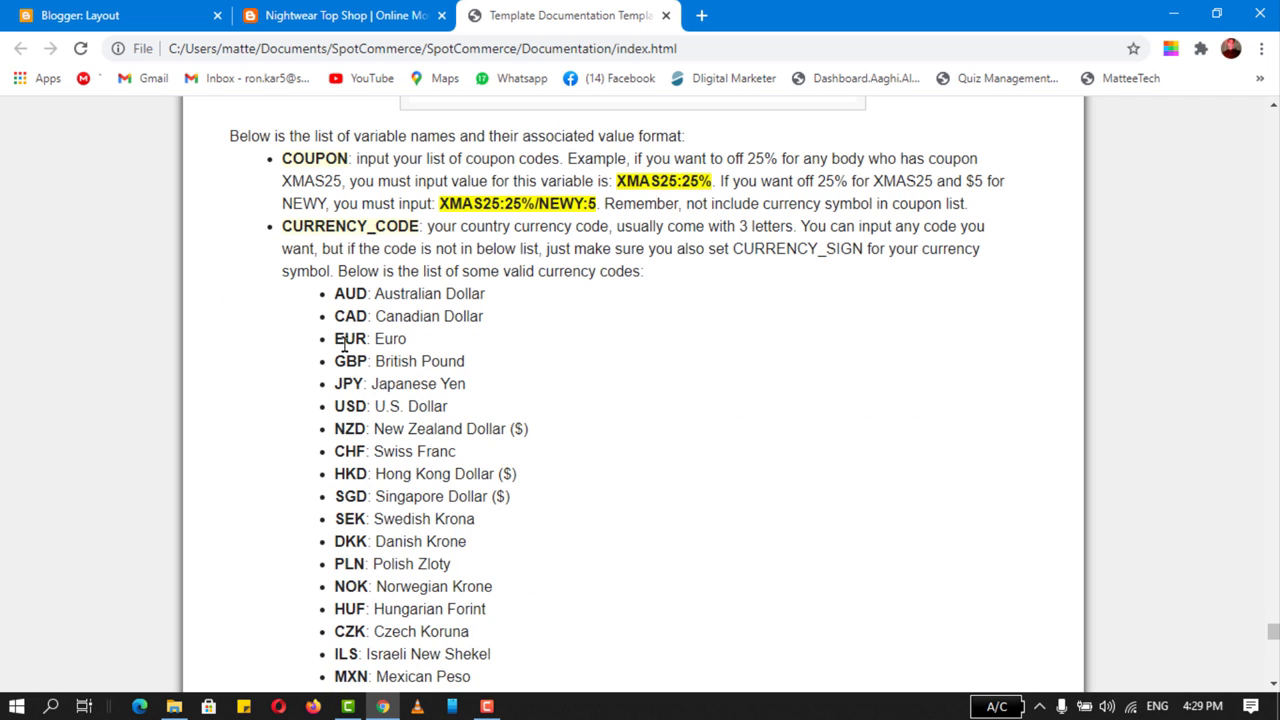
drag(336, 338, 362, 340)
scroll(367, 340, up, 4)
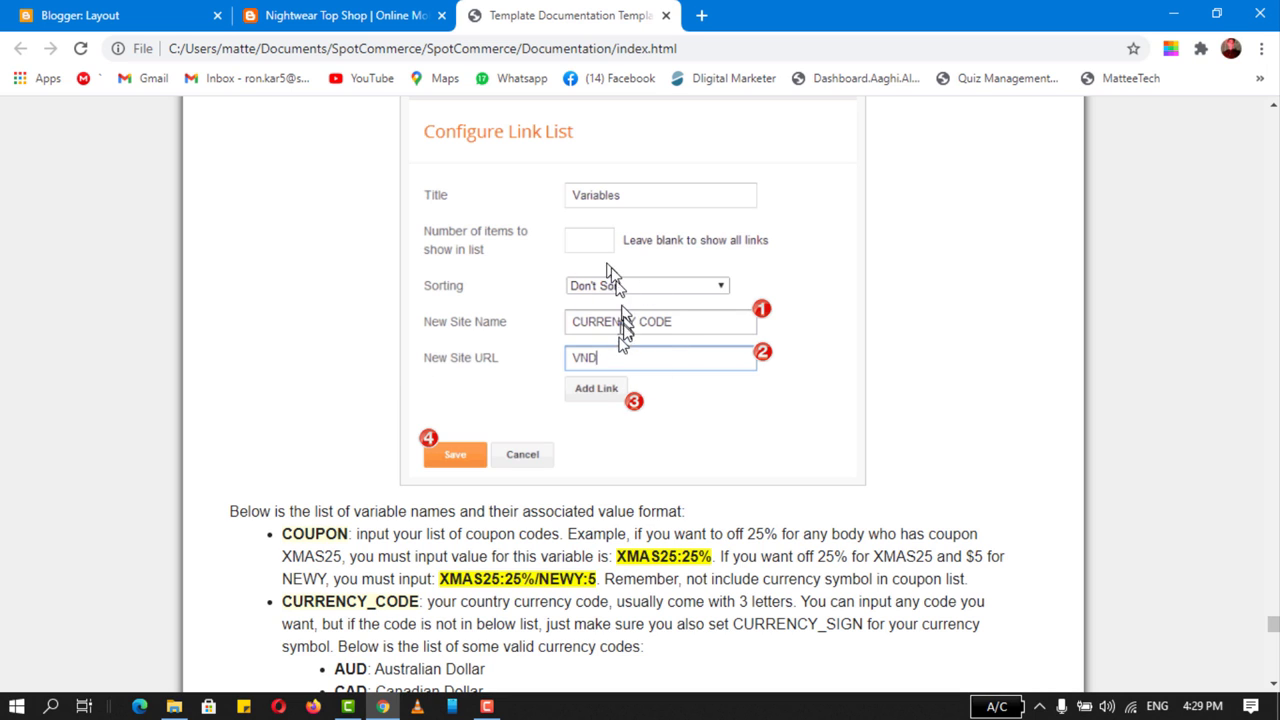
- Open the VARIABLES gadget's settings beside the documentation and enter CURRENCY CODE as the new link's name
click(55, 10)
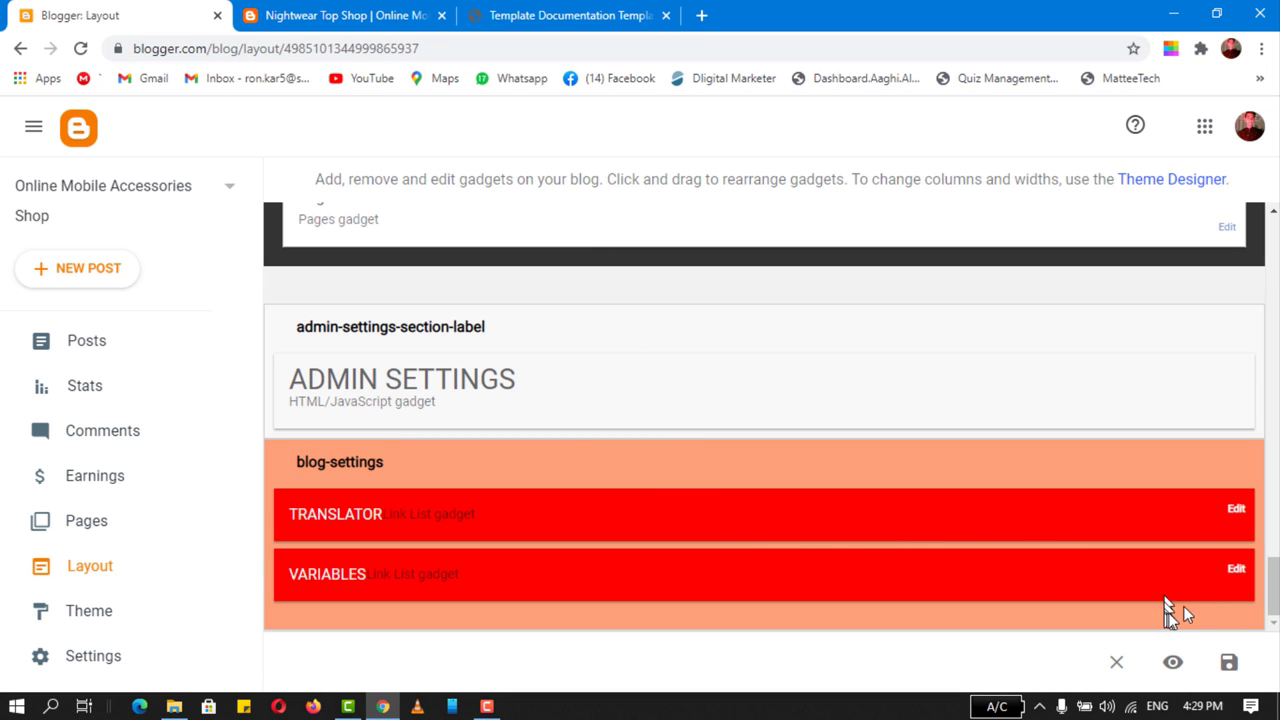
click(1236, 569)
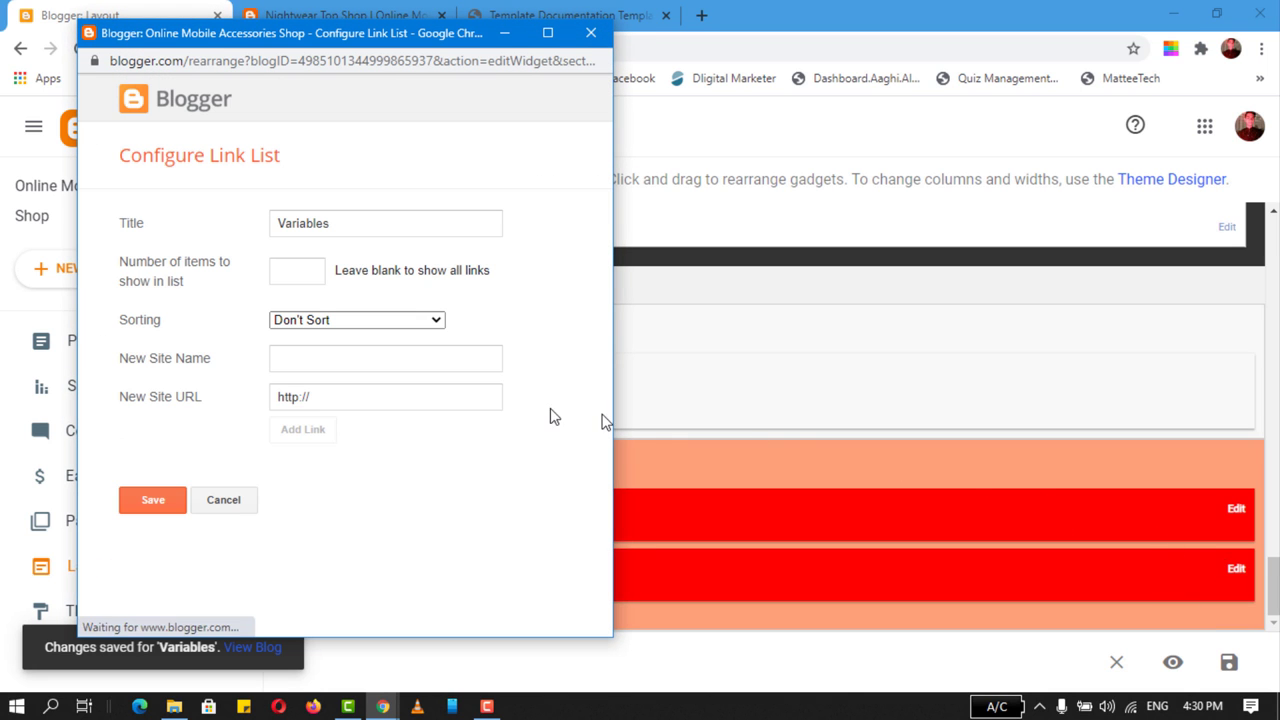
click(543, 17)
key(alt+Tab)
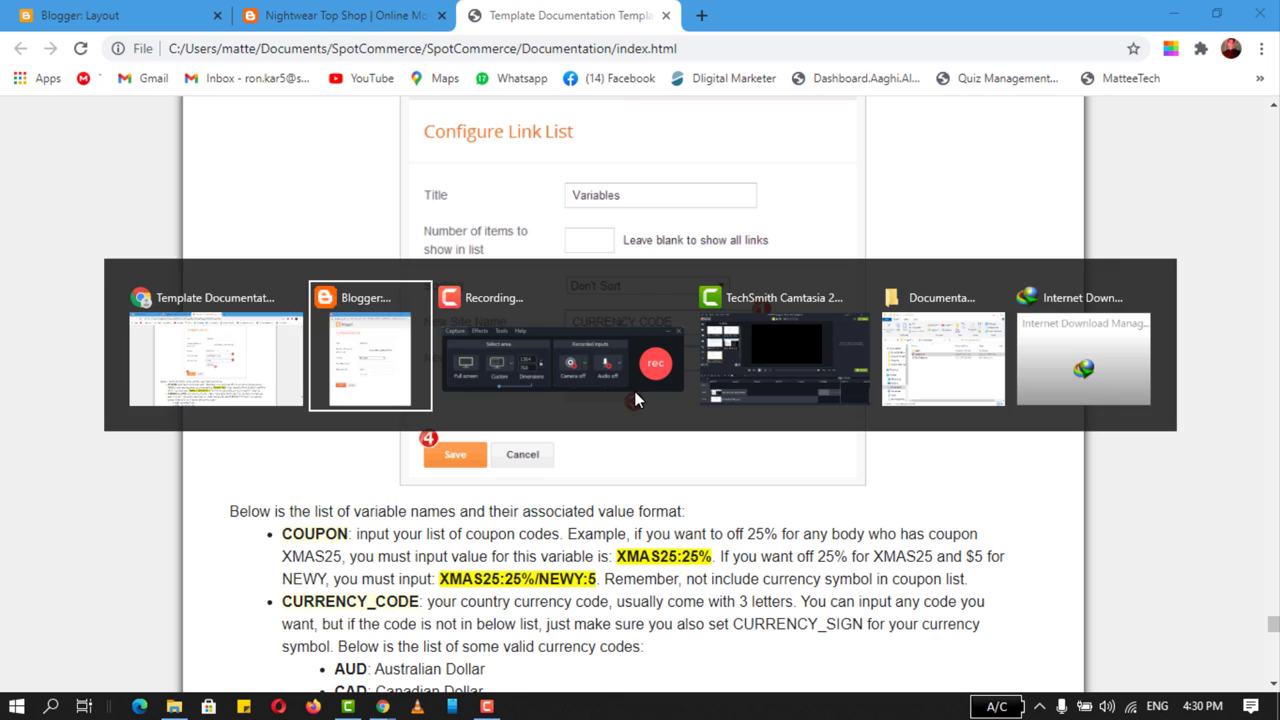
drag(369, 44, 196, 50)
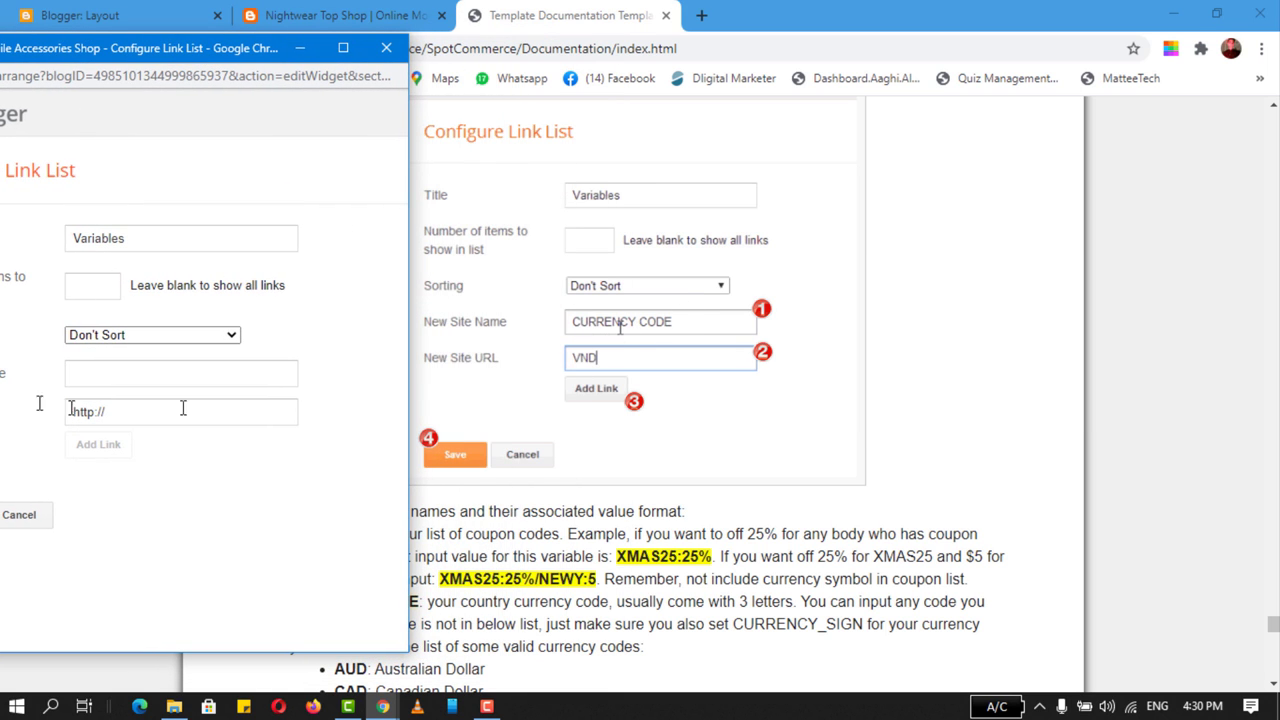
click(146, 373)
drag(185, 54, 1200, 62)
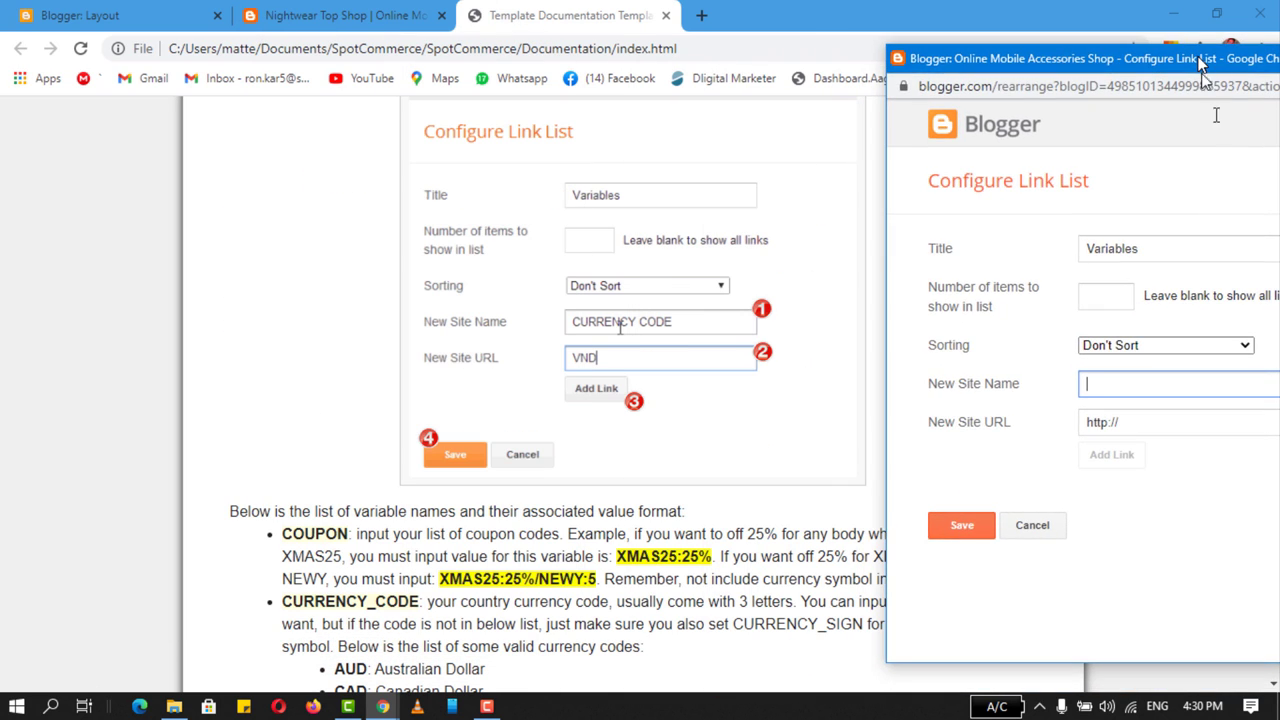
text(CURRENCY CODE)
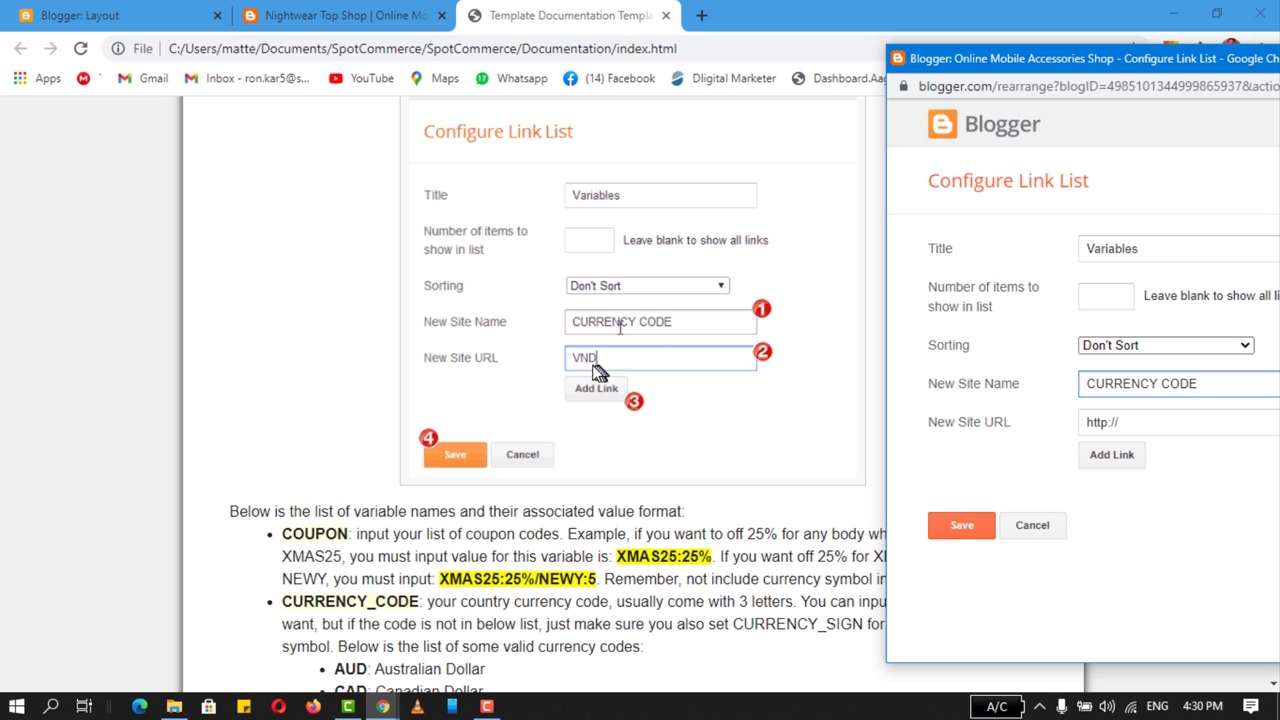
- Set the new link's URL to the Euro code EUR, add the link and save the Variables gadget
scroll(312, 592, down, 2)
click(351, 532)
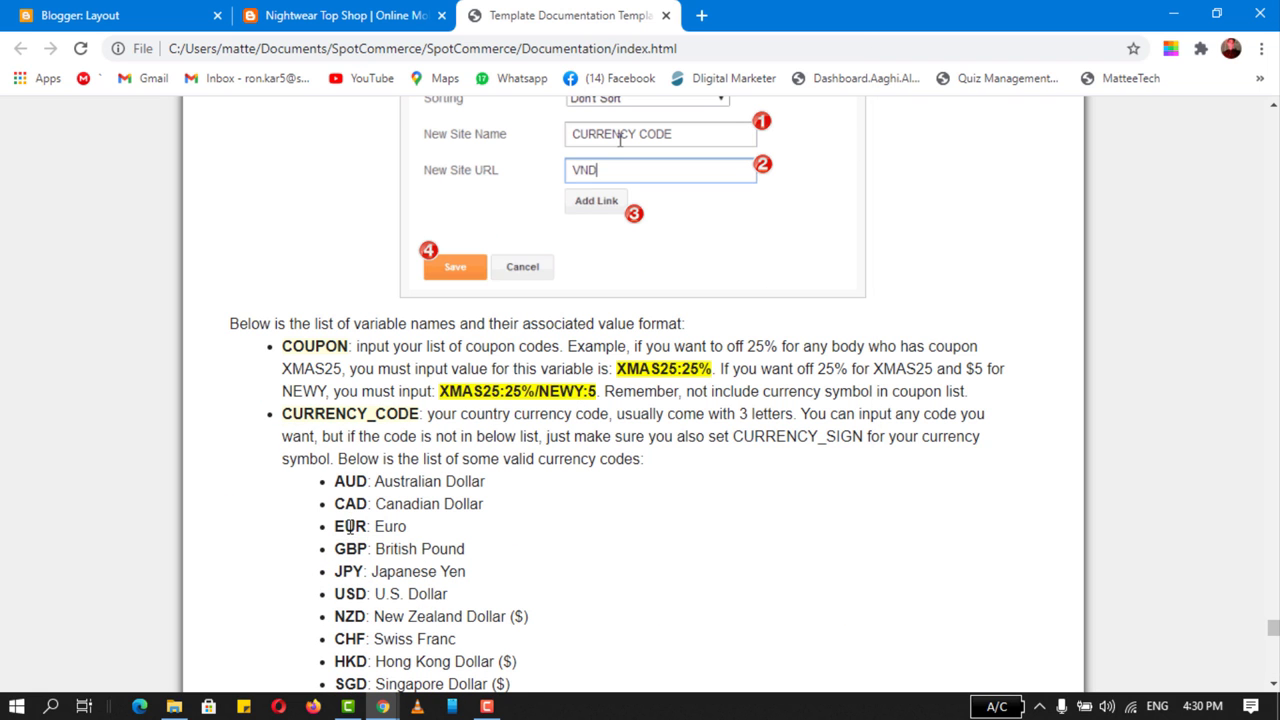
drag(339, 527, 365, 527)
key(alt+Tab)
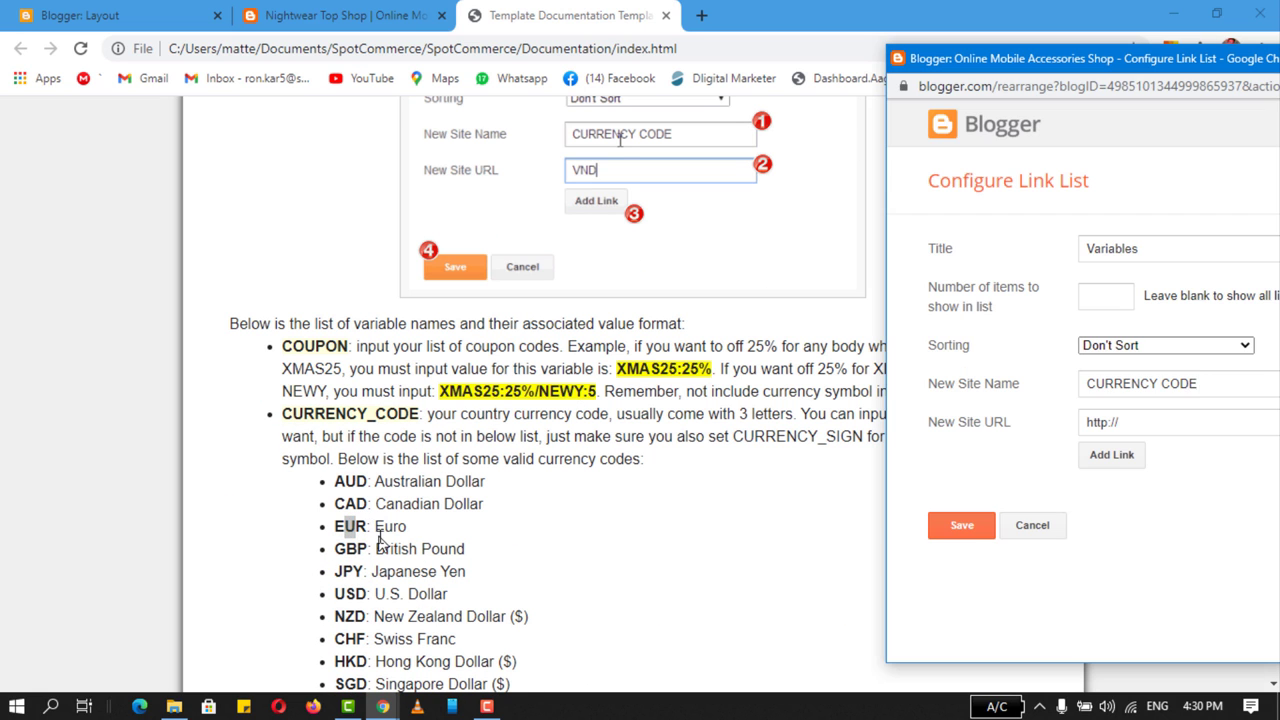
click(1131, 426)
drag(1131, 426, 1037, 432)
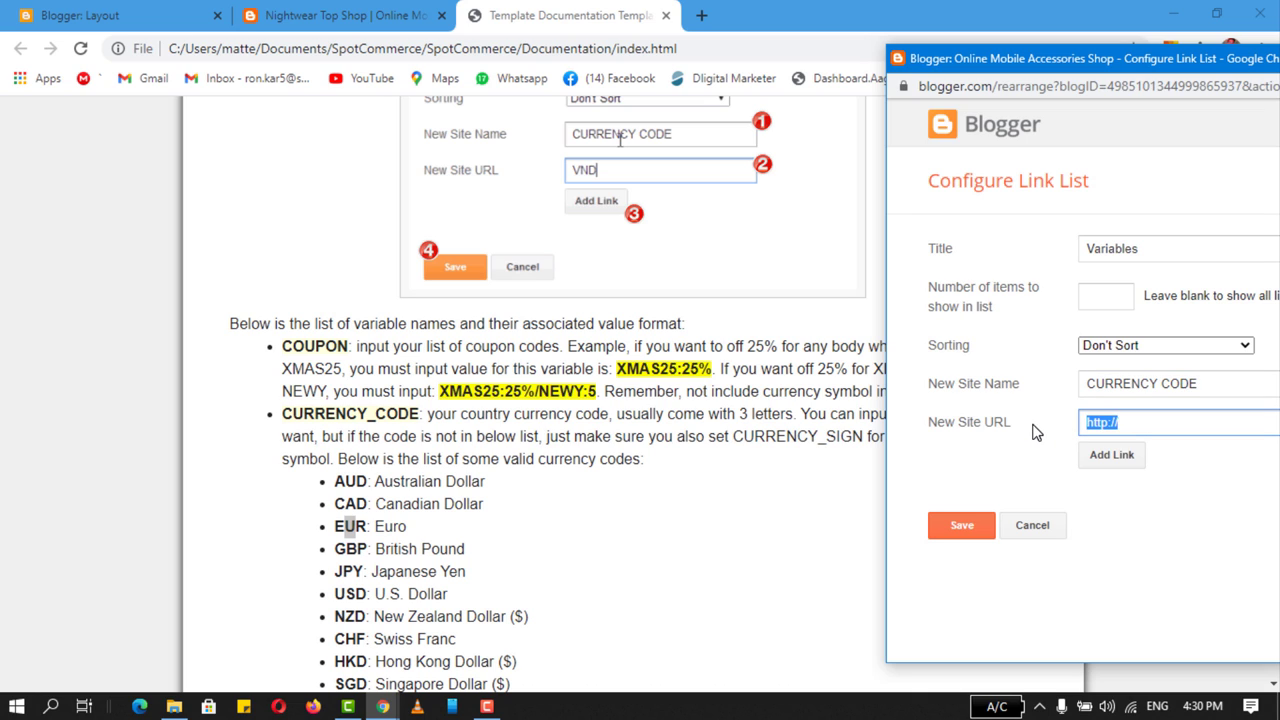
text(EUR)
click(1115, 455)
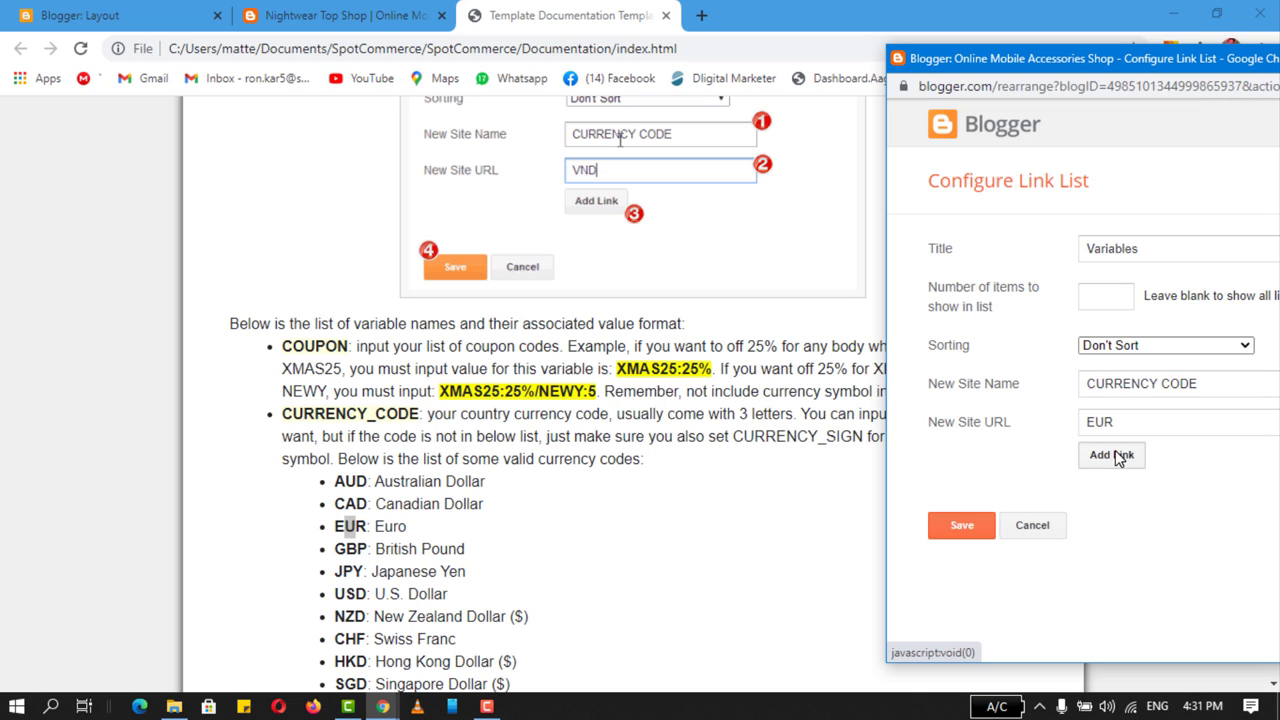
click(966, 548)
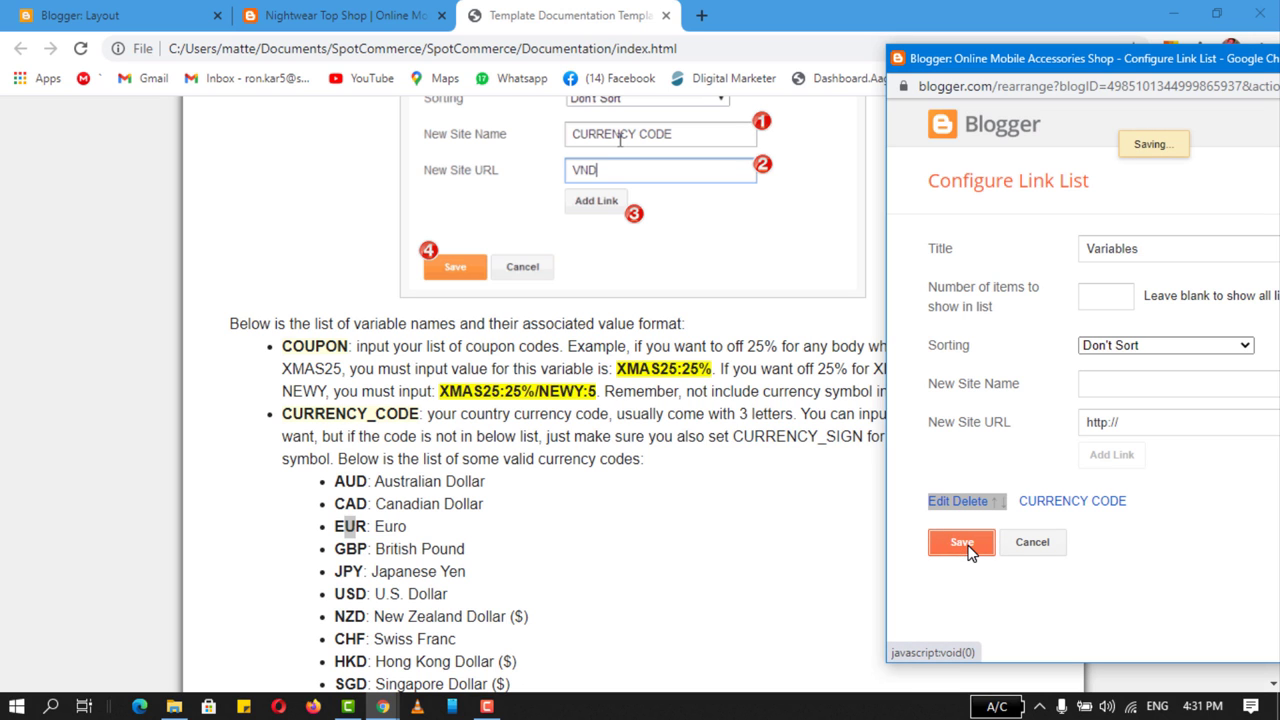
- Go to the shop's home page and check the currency symbol on the product prices
click(293, 10)
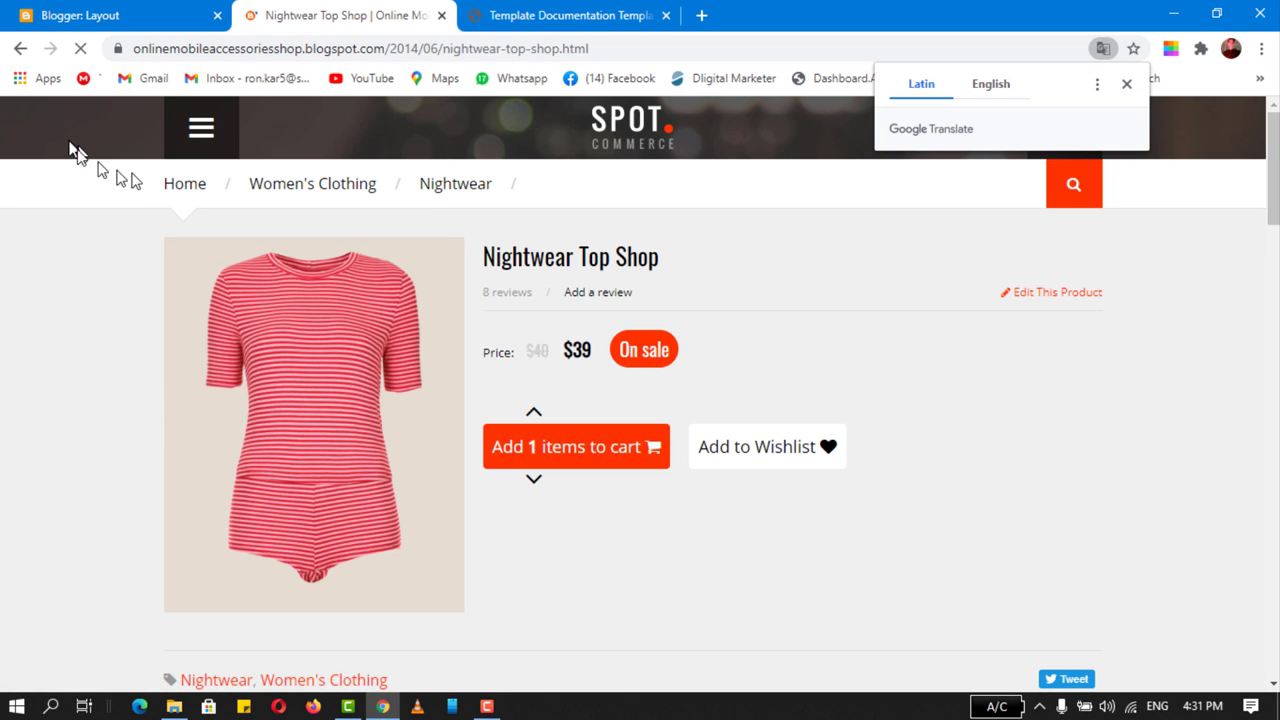
click(176, 191)
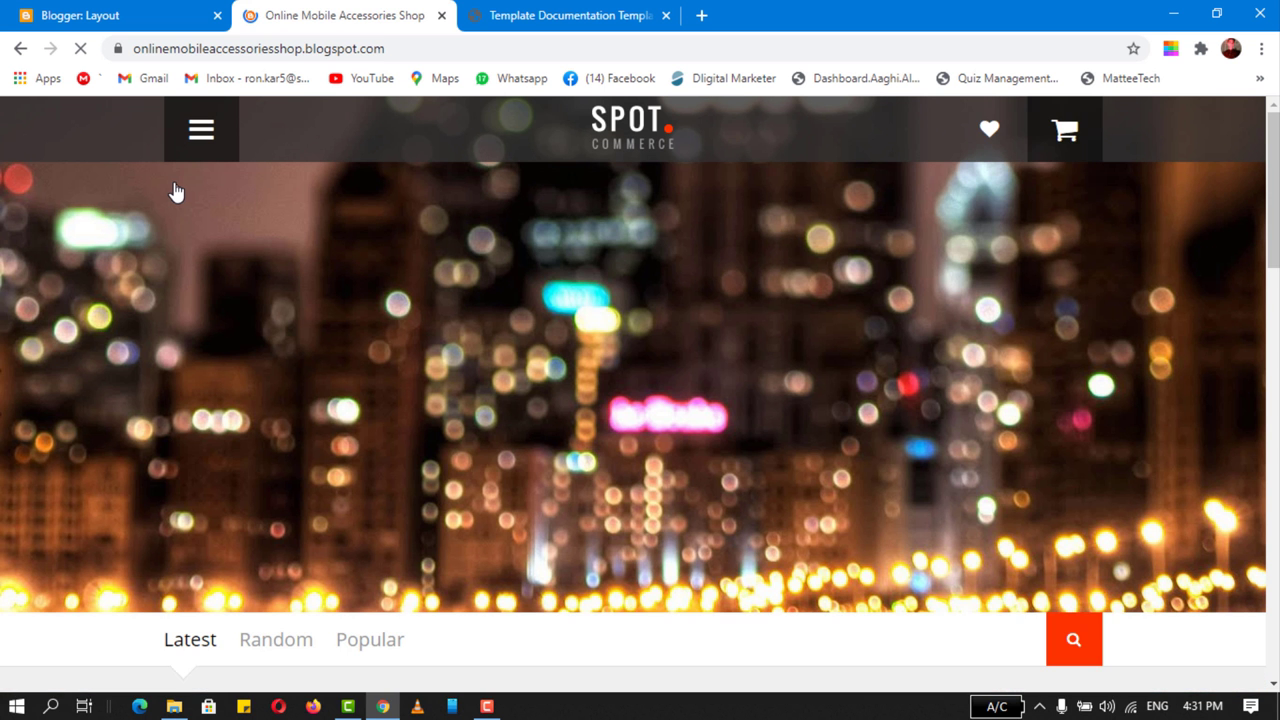
scroll(5, 323, down, 4)
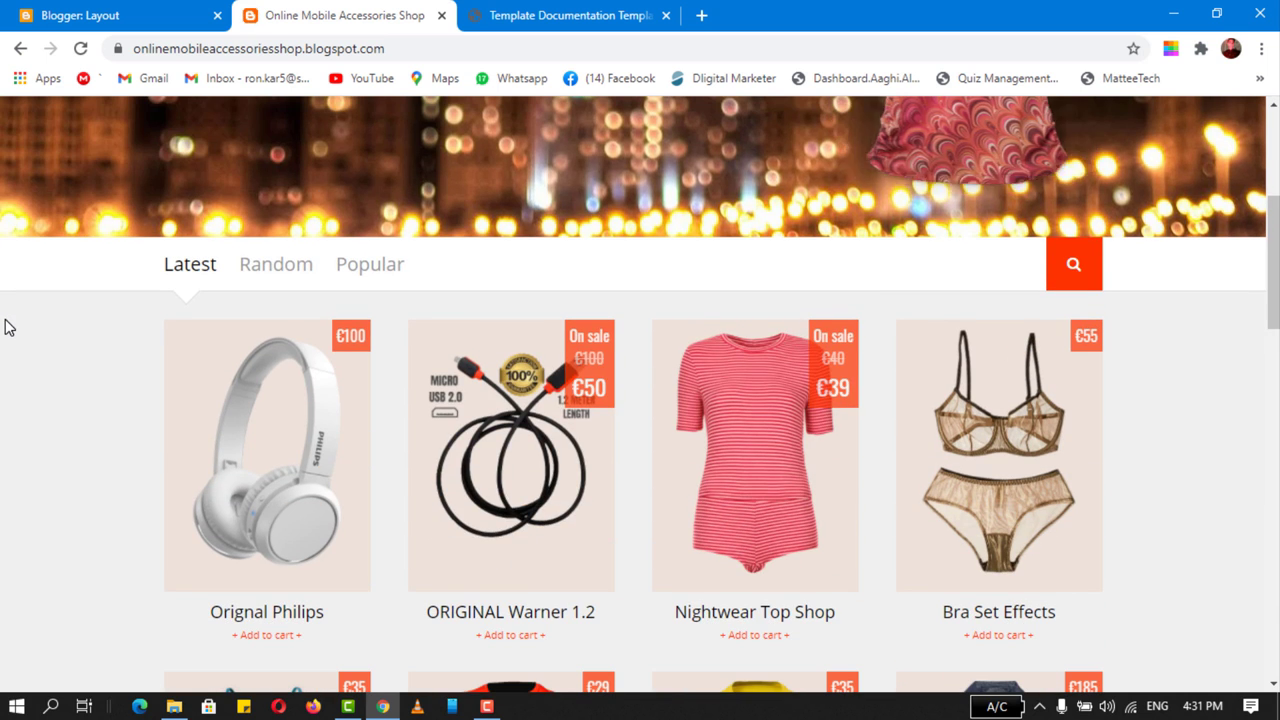
scroll(5, 327, down, 2)
scroll(5, 327, down, 2)
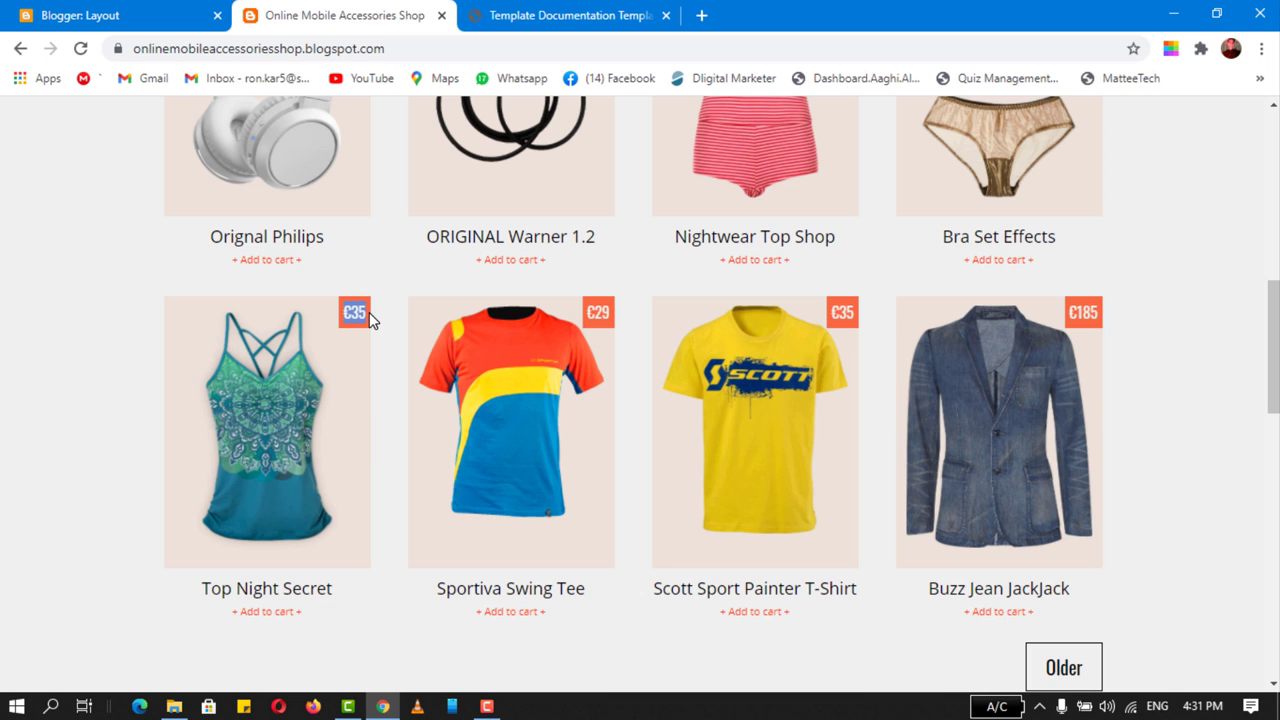
scroll(372, 318, up, 2)
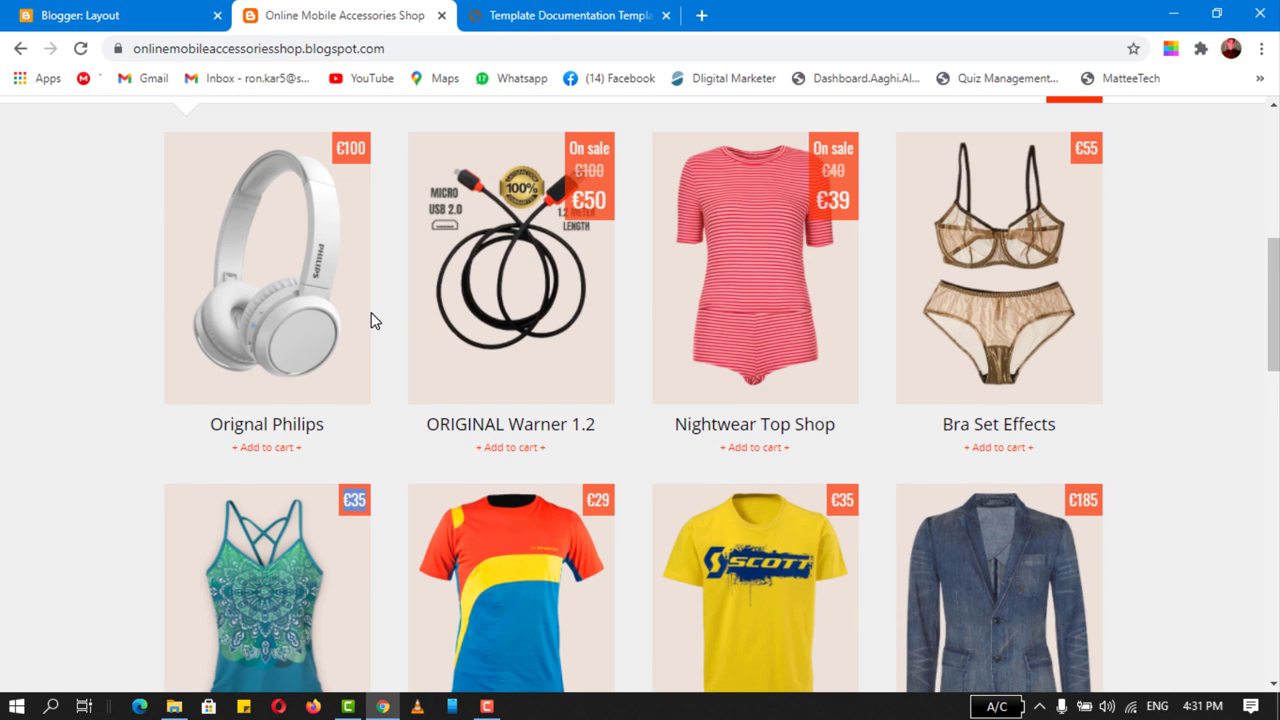
- Return to the documentation's currency code list and find the Indian Rupee entry
click(518, 16)
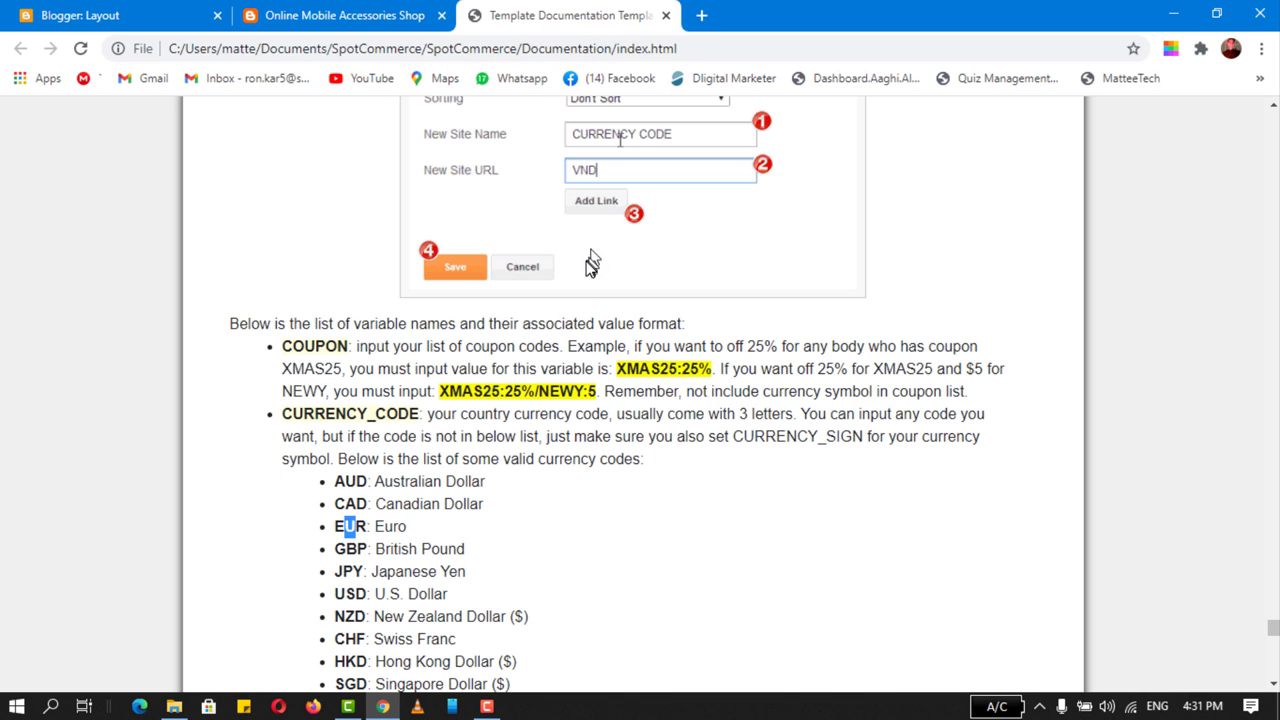
scroll(585, 360, down, 2)
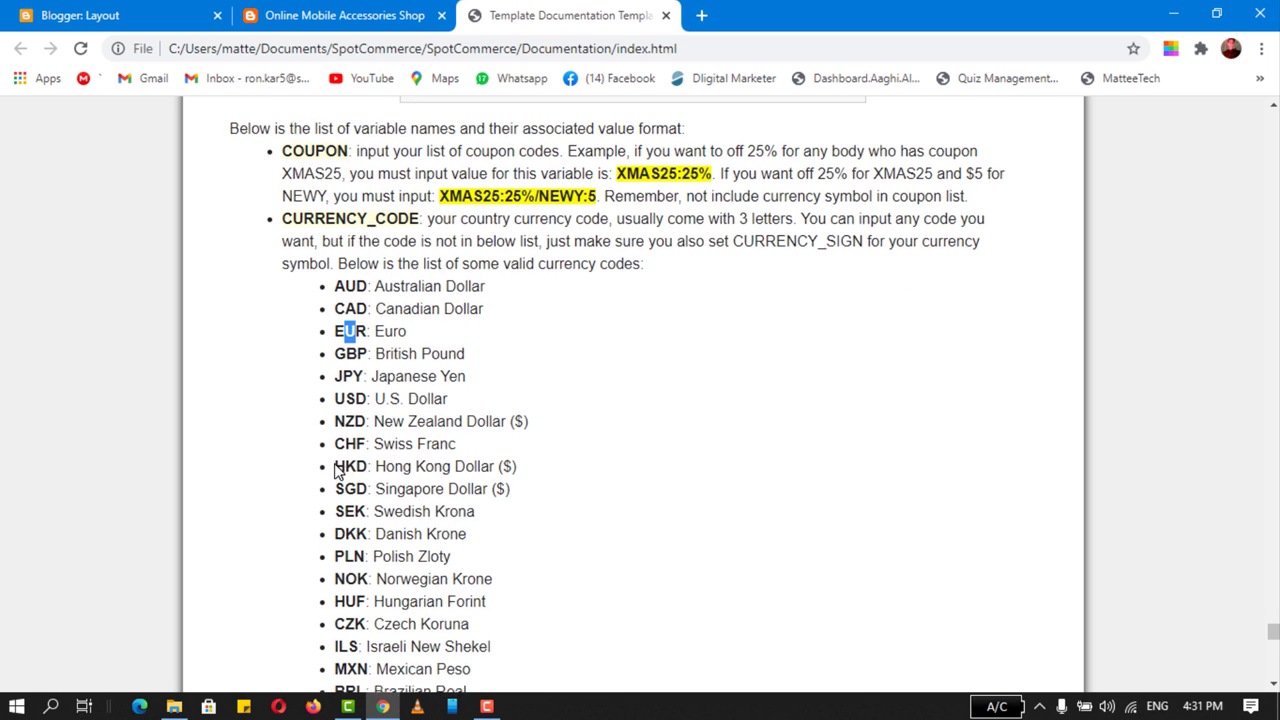
scroll(337, 478, down, 2)
drag(326, 132, 490, 592)
click(388, 546)
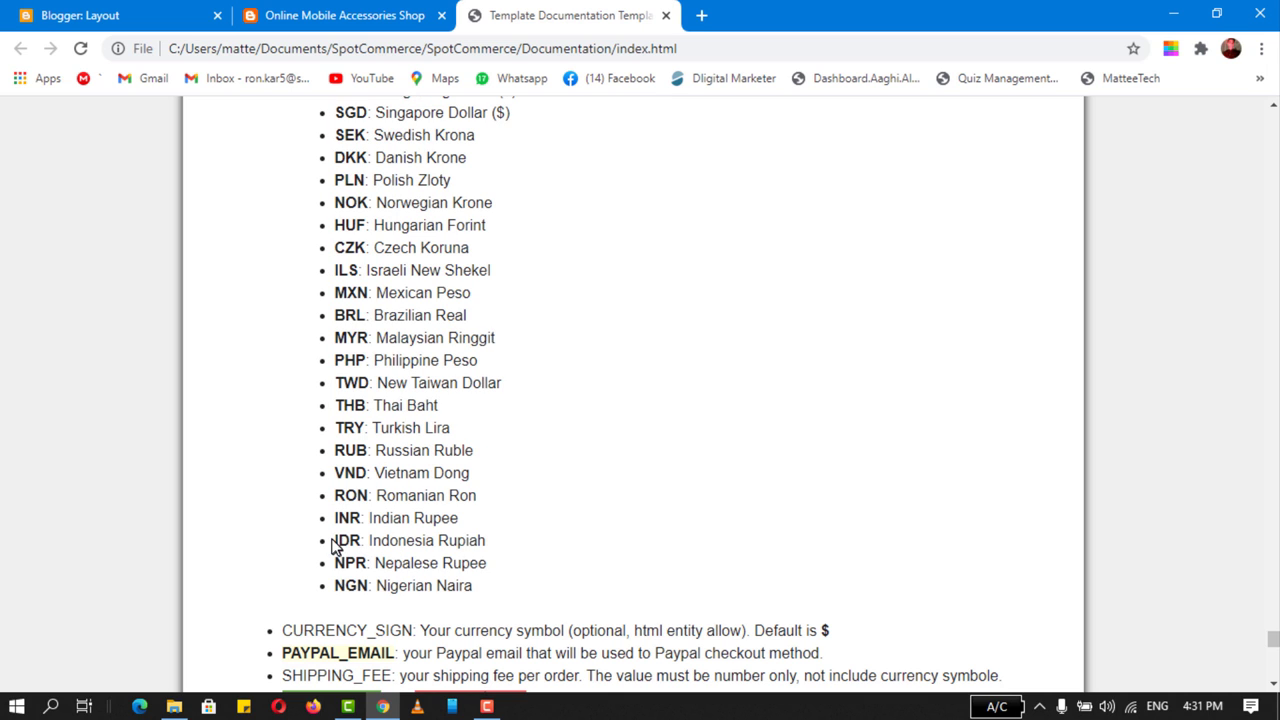
drag(462, 520, 334, 522)
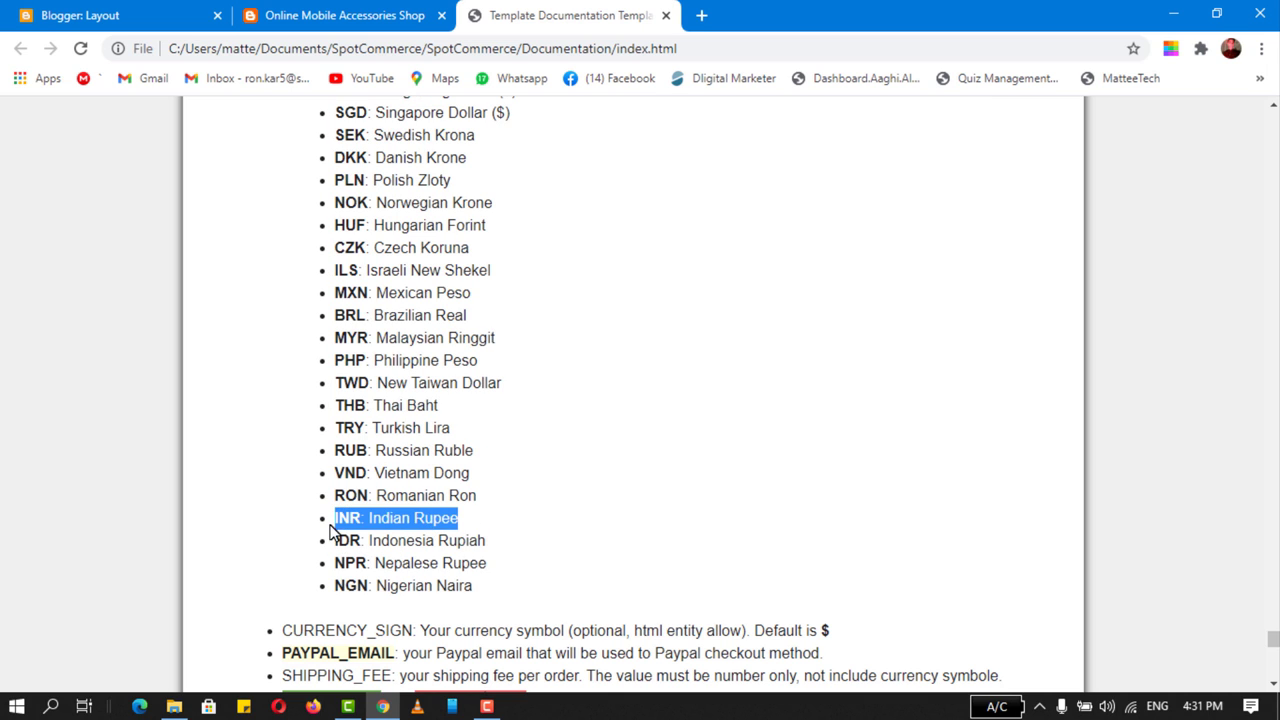
- Reopen the VARIABLES gadget's settings and place the window beside the documentation's currency code list
click(140, 12)
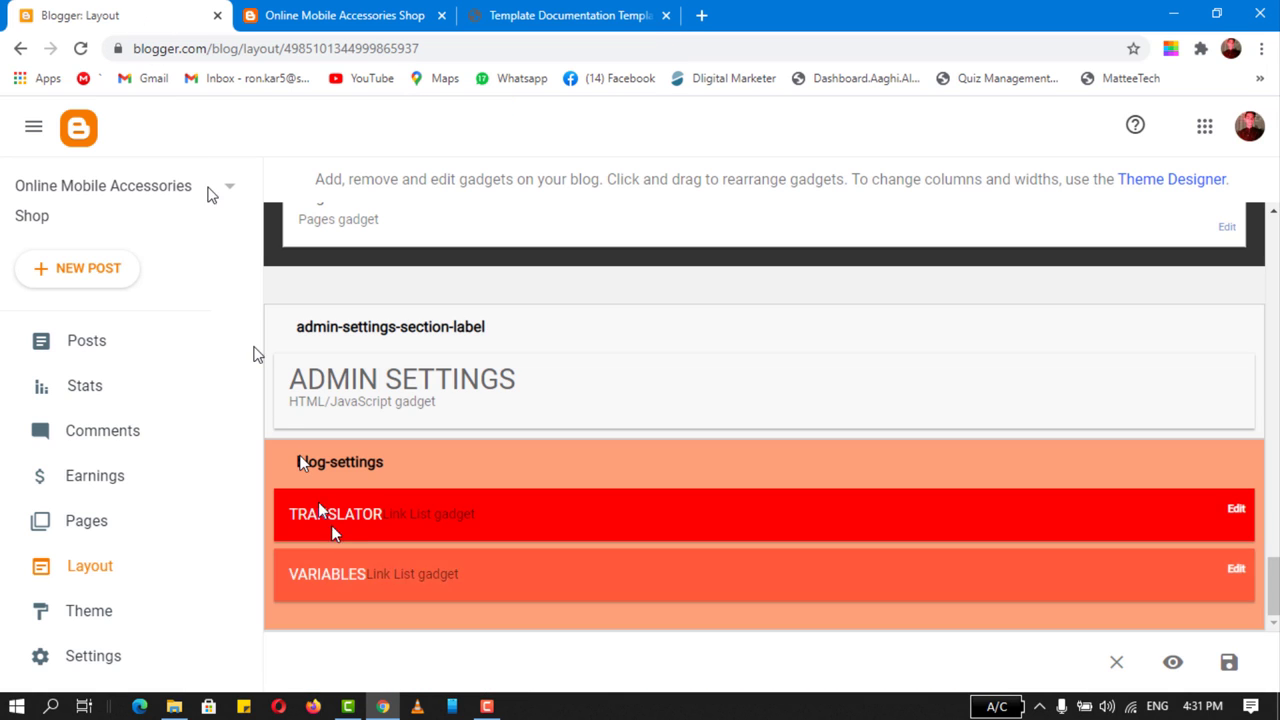
click(1236, 568)
click(686, 10)
click(570, 15)
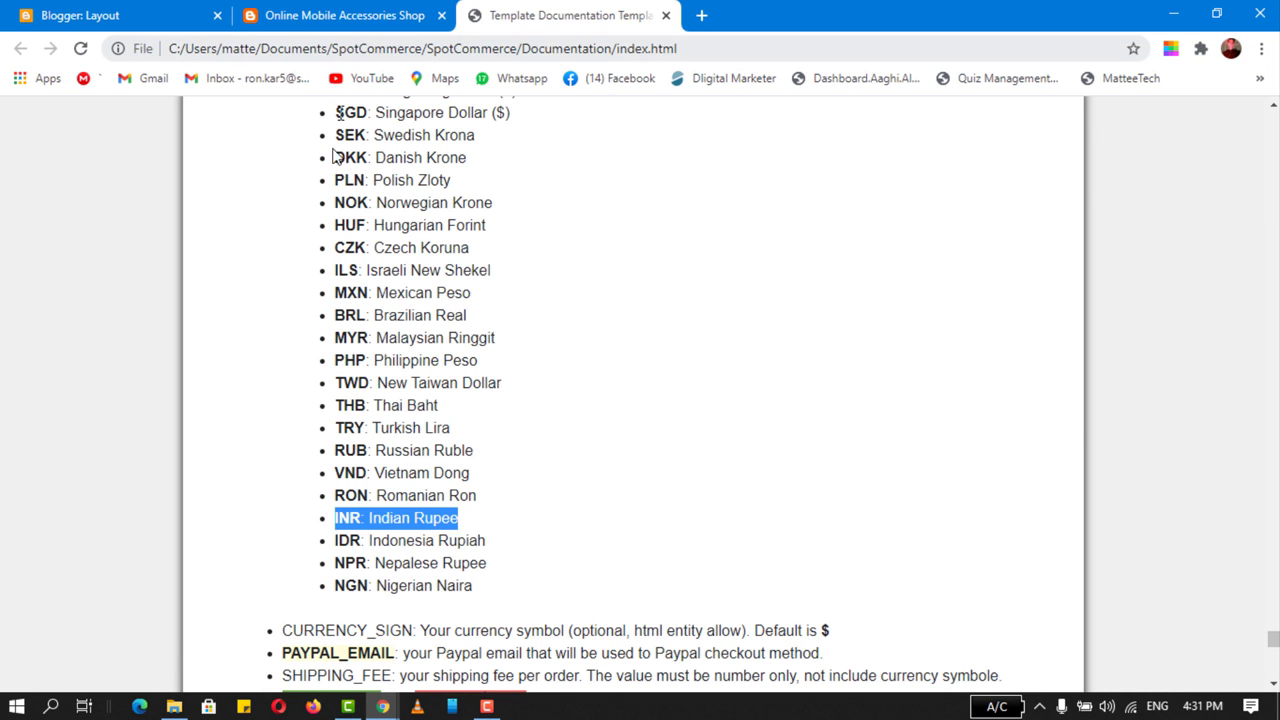
drag(365, 40, 963, 80)
- Try to start a second link named CURRENCY CODE in the Variables gadget
click(963, 397)
text(CURRENCY CODE)
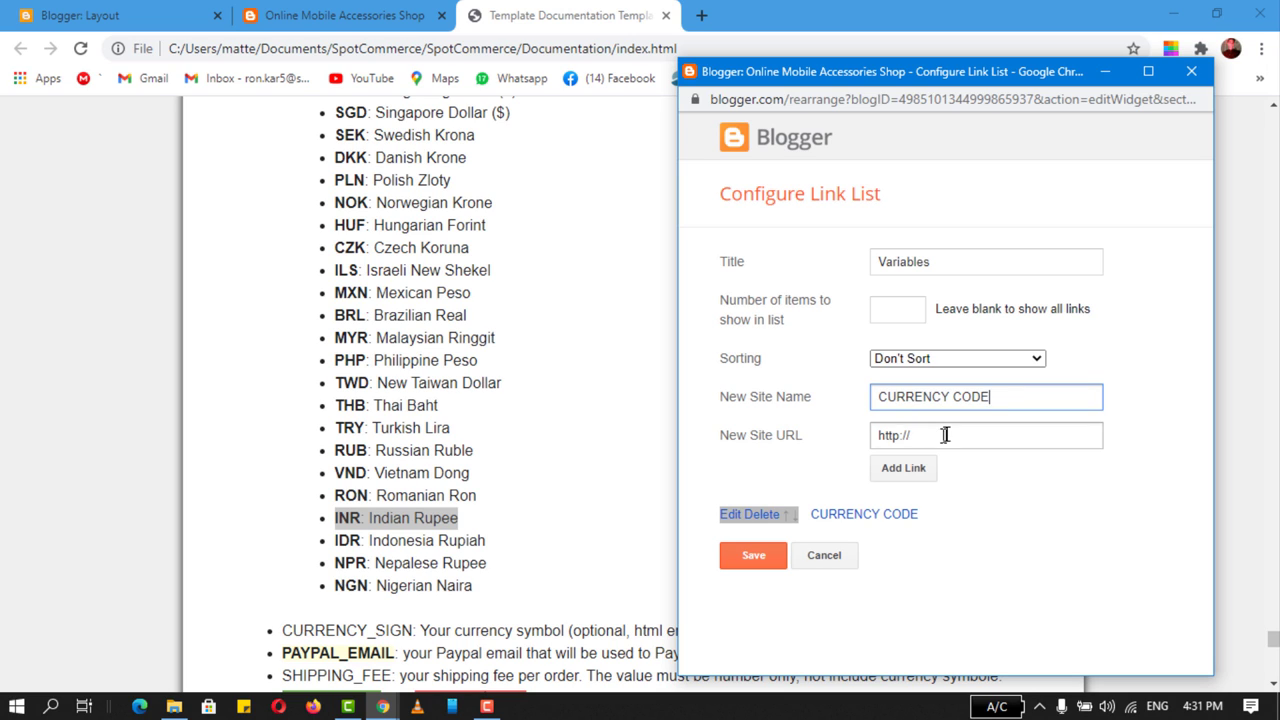
click(946, 434)
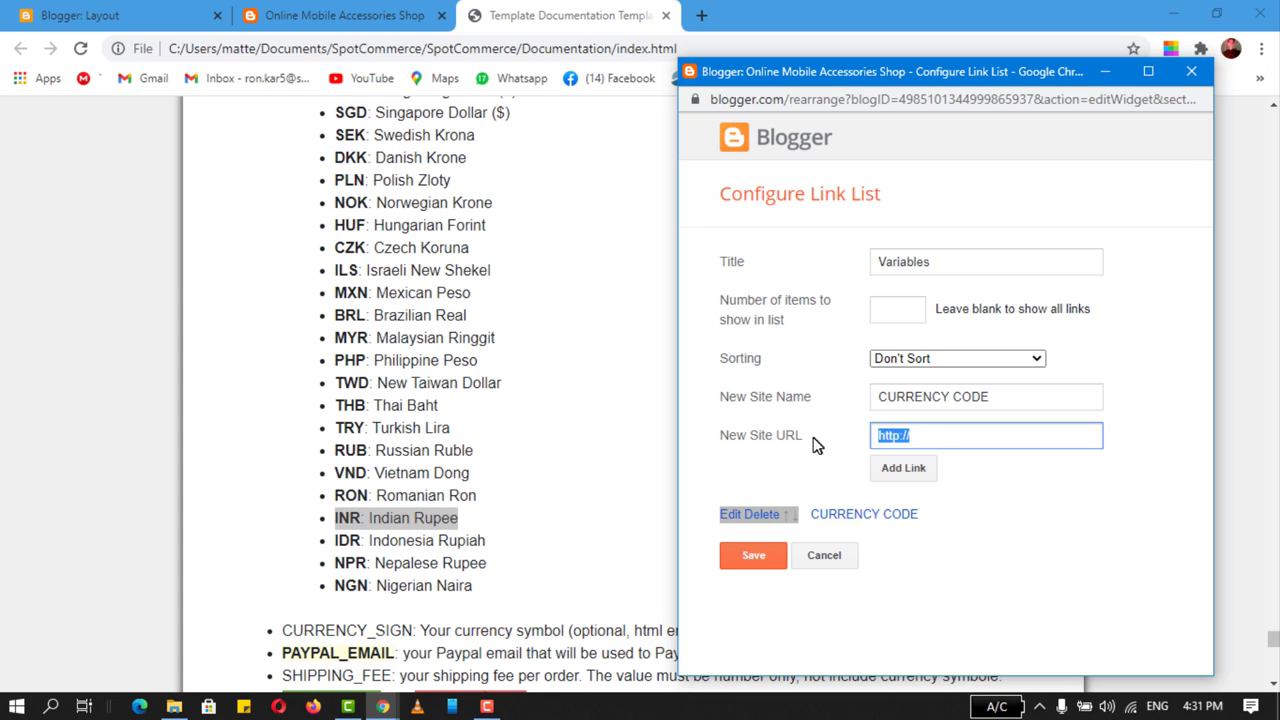
- Replace the value of the existing CURRENCY CODE link with the Indian Rupee code INR and save the Variables gadget
click(740, 516)
click(958, 551)
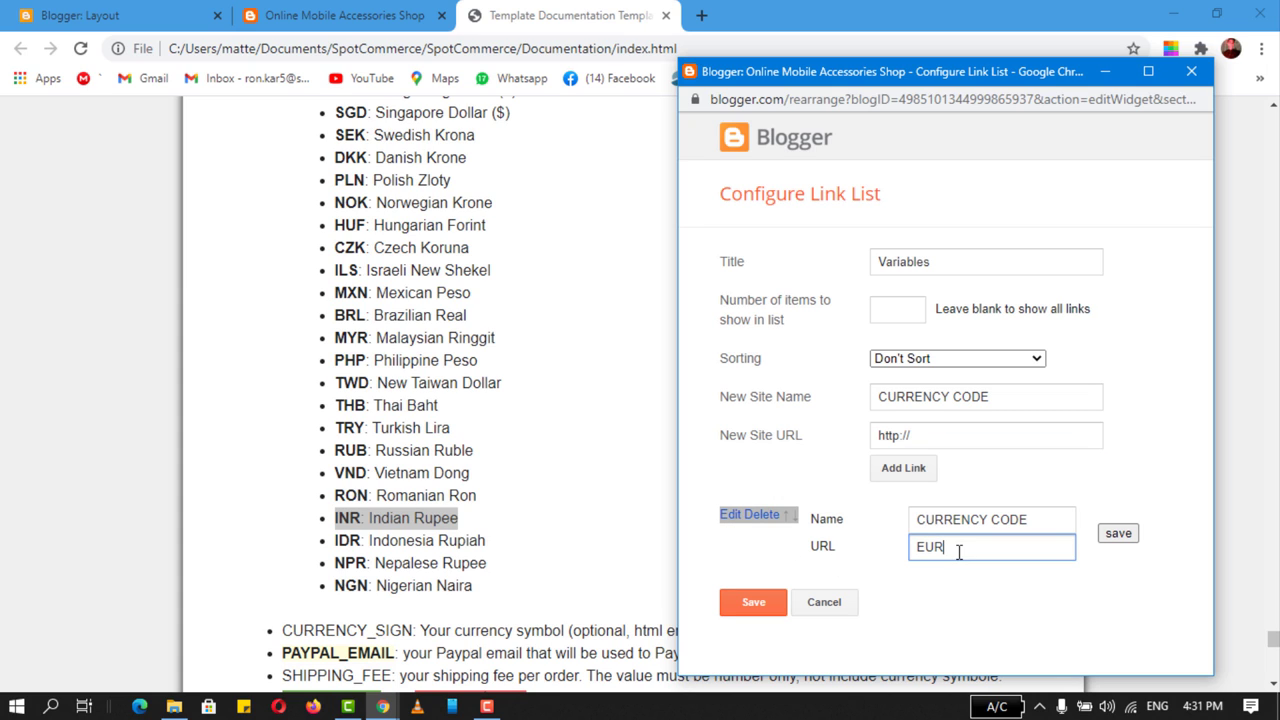
drag(958, 551, 916, 552)
key(BackSpace)
click(1117, 533)
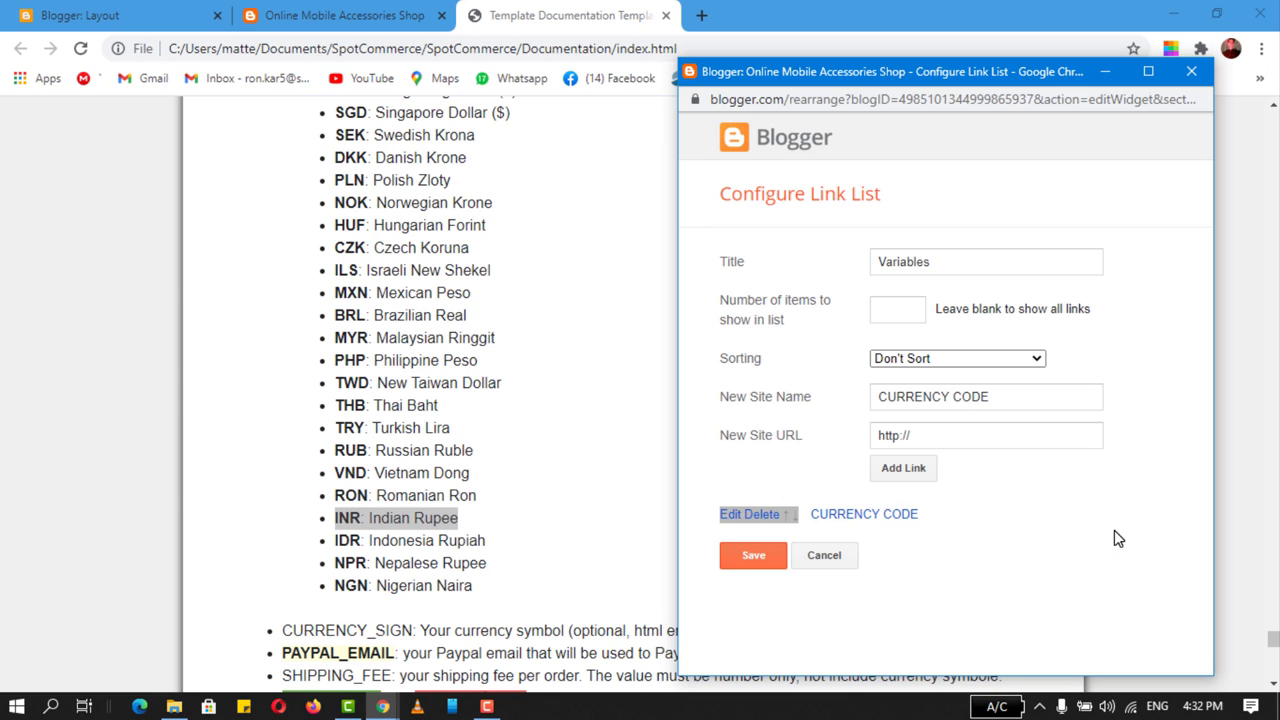
click(754, 555)
- Reload the shop's home page and check the currency symbol on the listed product prices
click(306, 15)
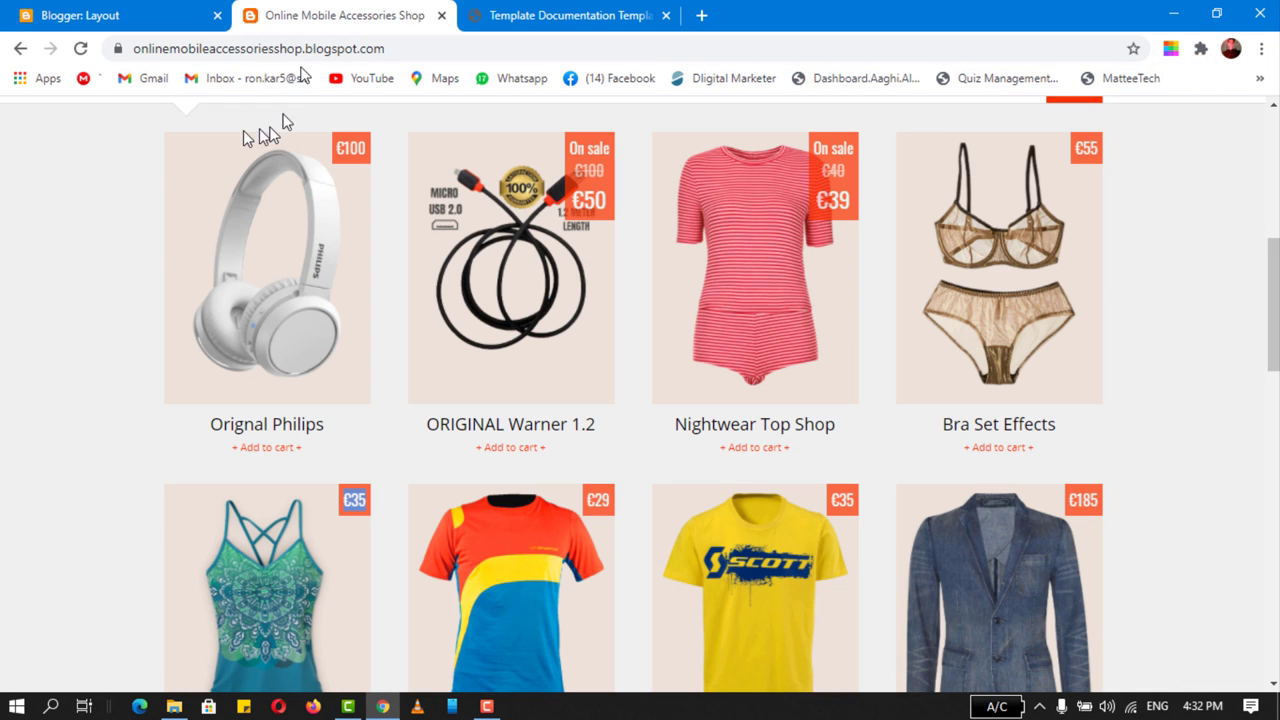
click(81, 49)
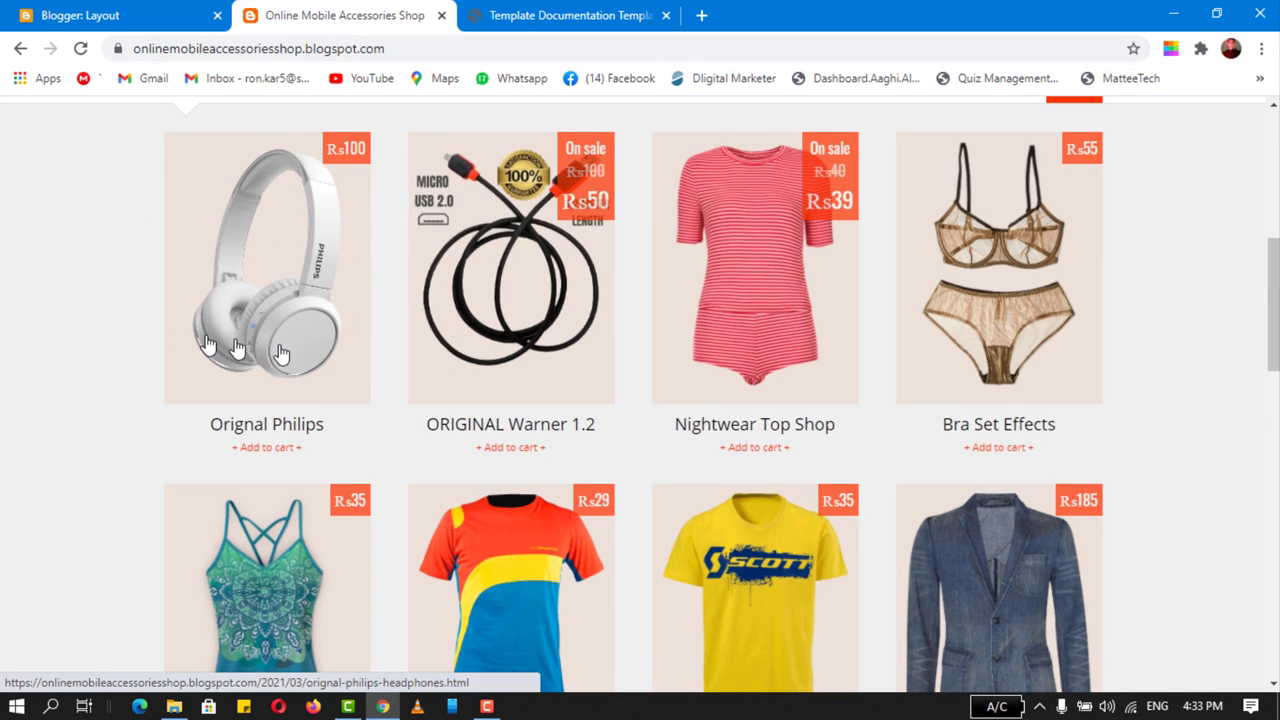
scroll(200, 348, up, 2)
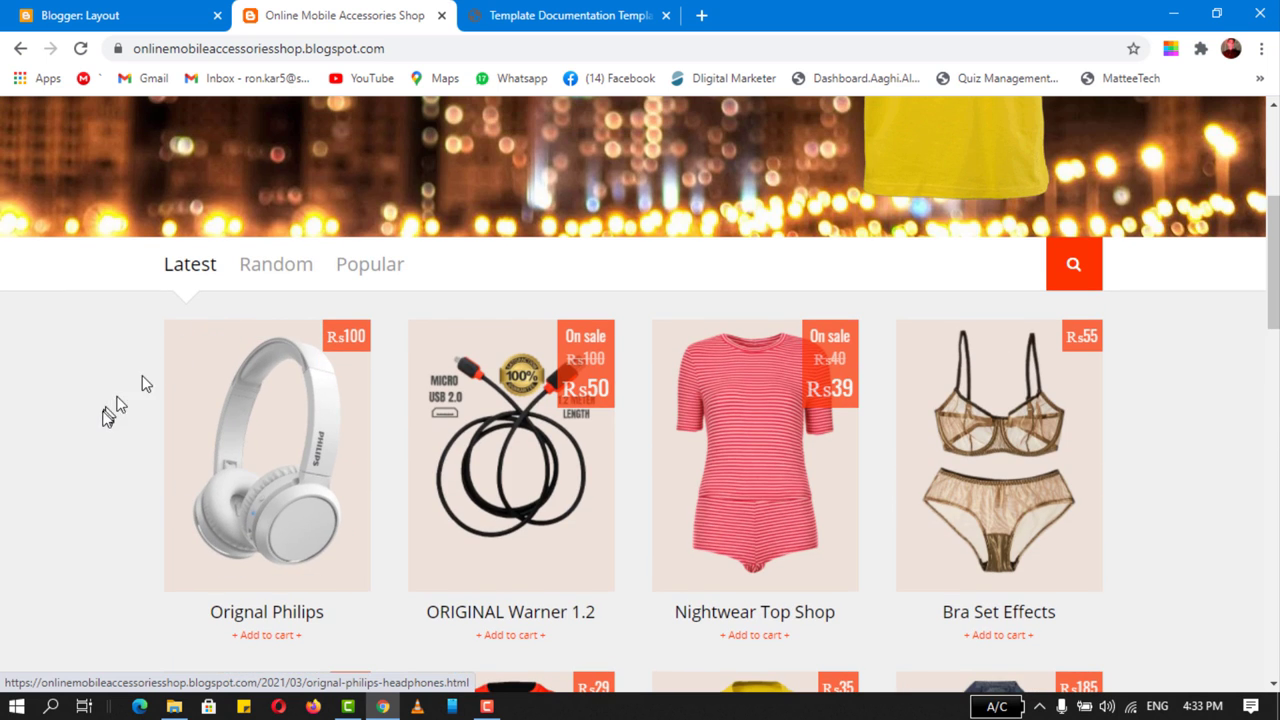
- Open the Orignal Philips Headphones product page and check its price's currency symbol and the rest of the page
click(258, 480)
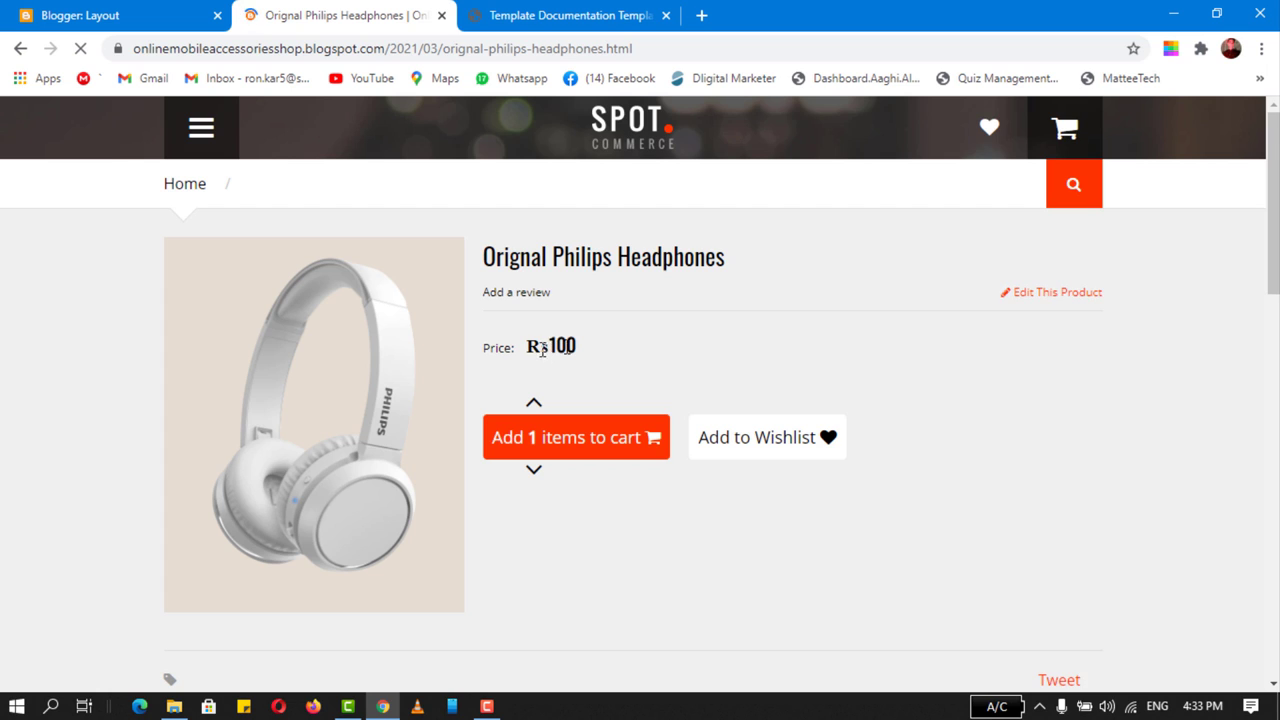
mouse_move(545, 349)
mouse_down()
mouse_move(595, 344)
mouse_move(526, 350)
mouse_move(538, 348)
mouse_up()
click(520, 352)
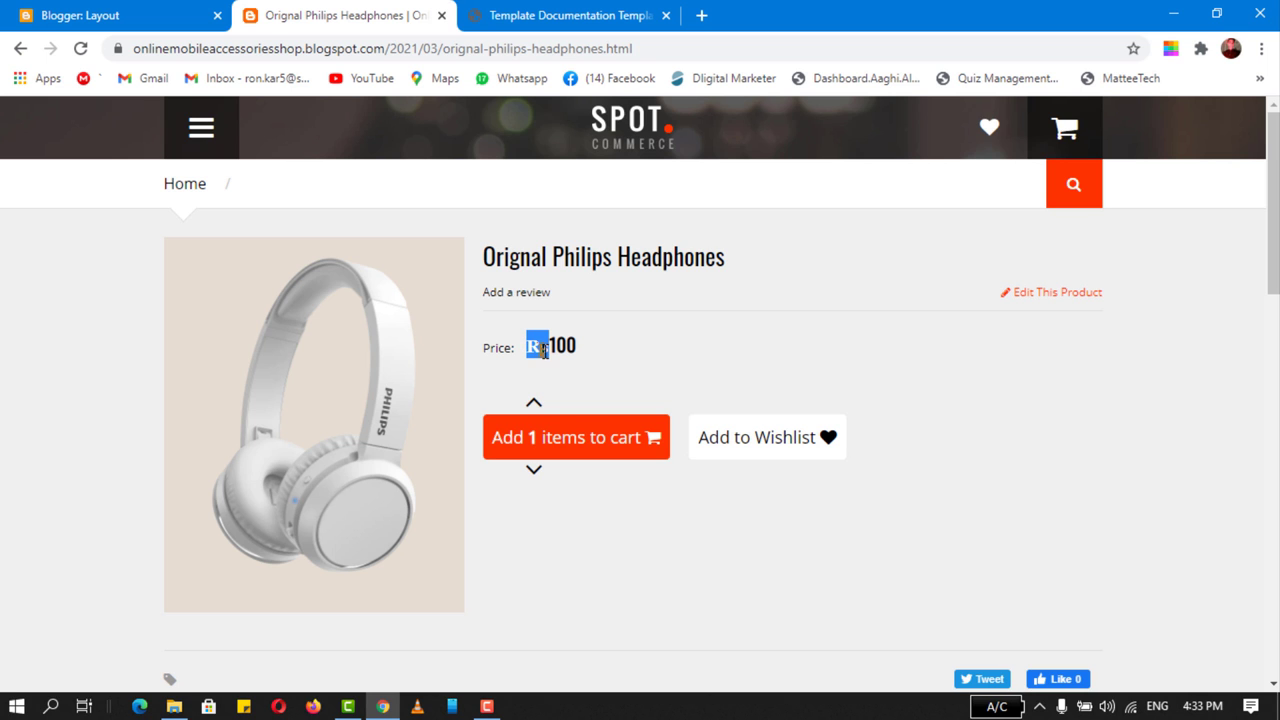
scroll(112, 378, down, 5)
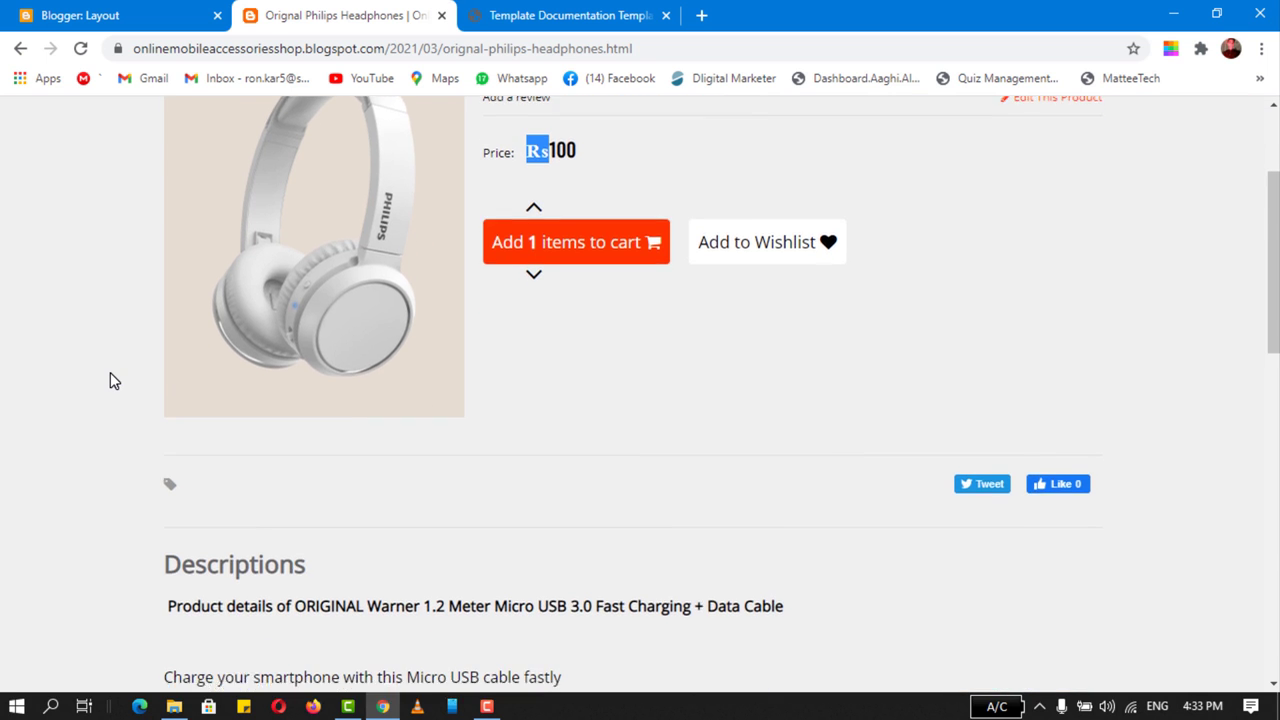
scroll(112, 380, down, 4)
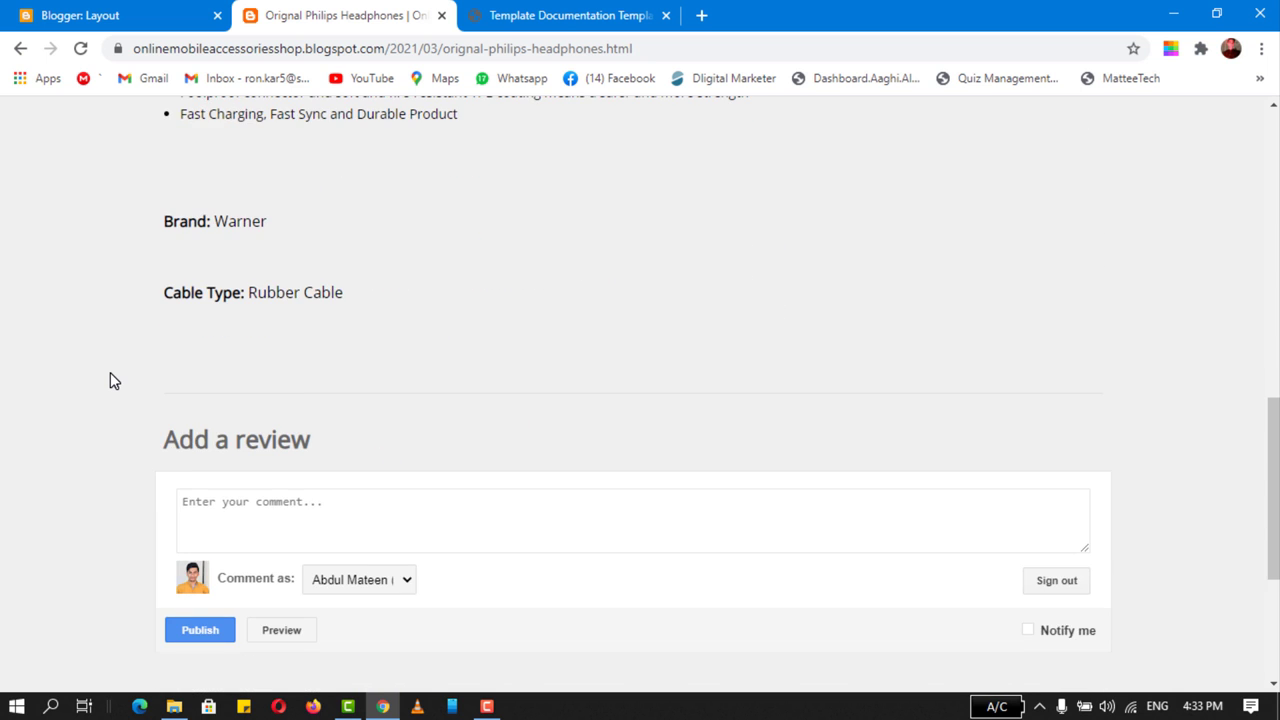
scroll(112, 380, up, 7)
scroll(110, 380, up, 2)
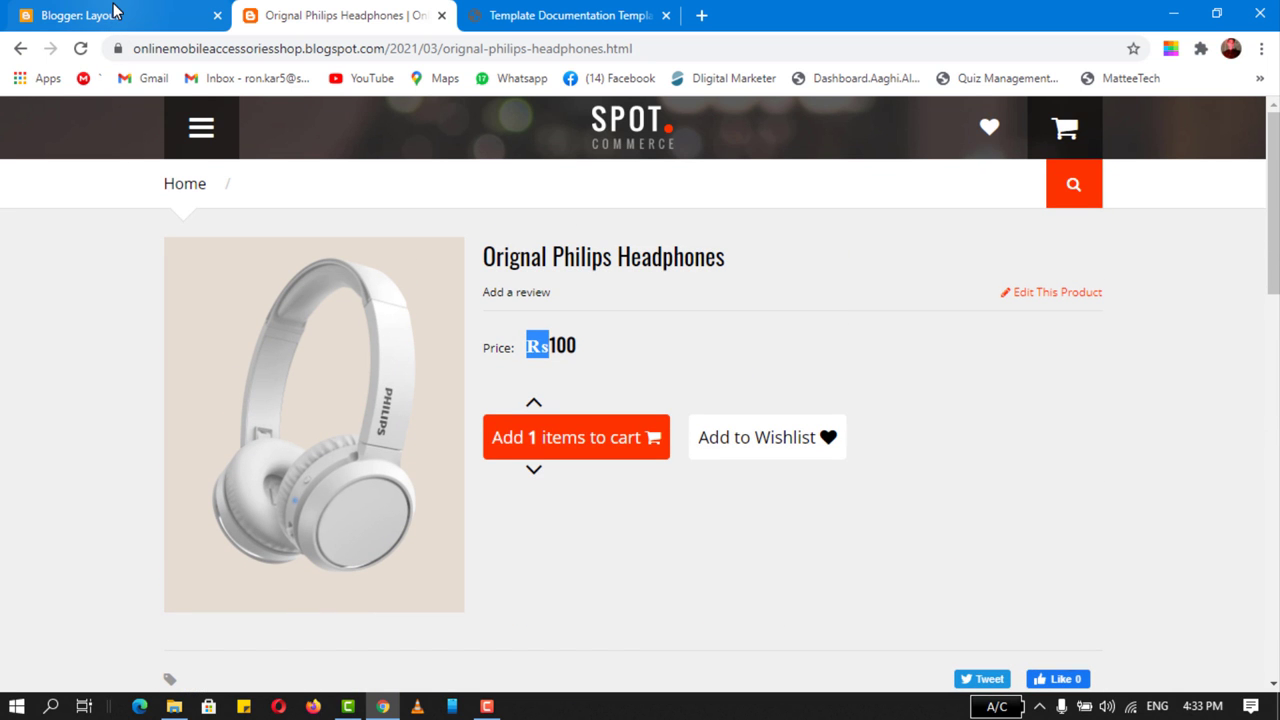
- Read the CURRENCY_SIGN and PAYPAL_EMAIL entries in the template documentation's variable list
click(560, 15)
scroll(535, 460, down, 4)
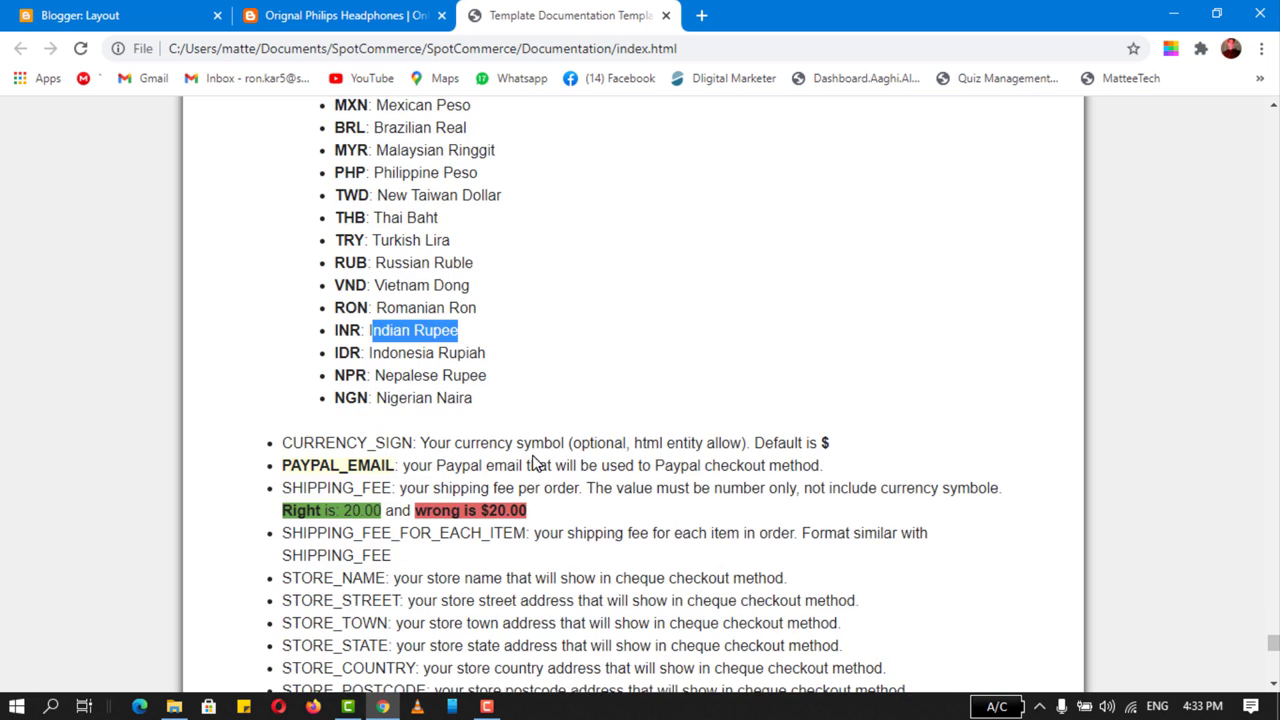
drag(301, 254, 846, 263)
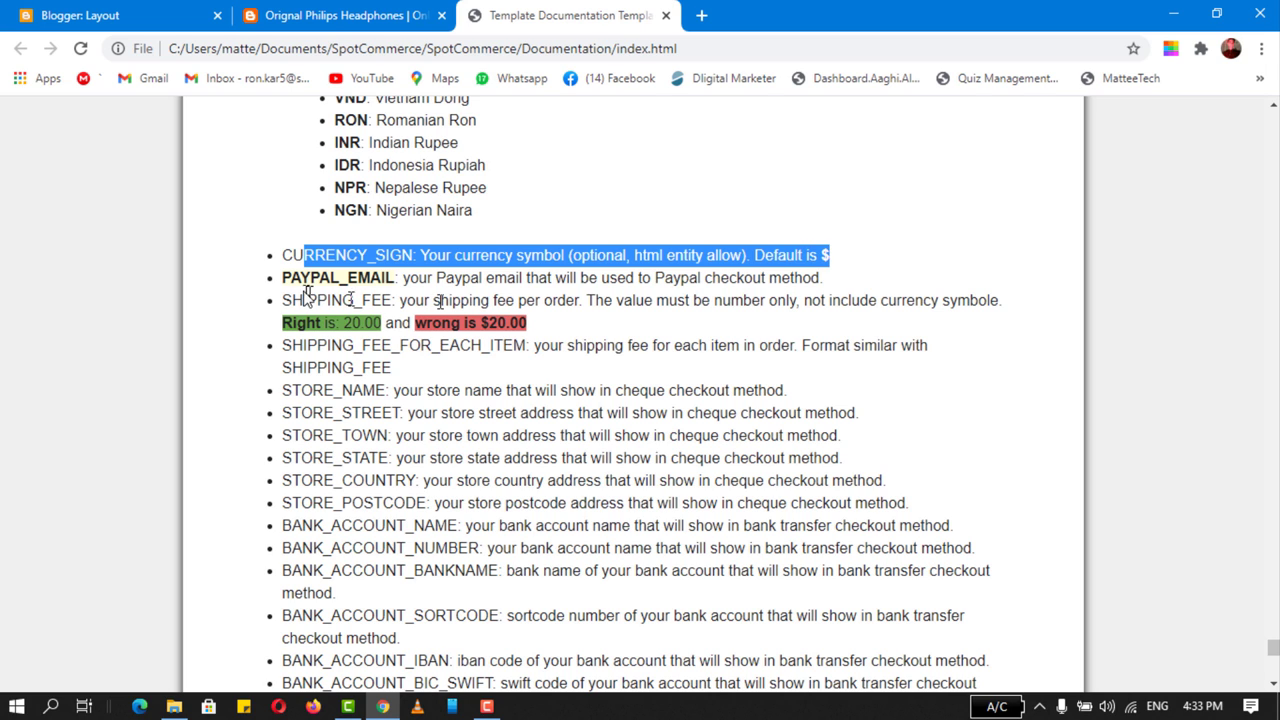
click(286, 274)
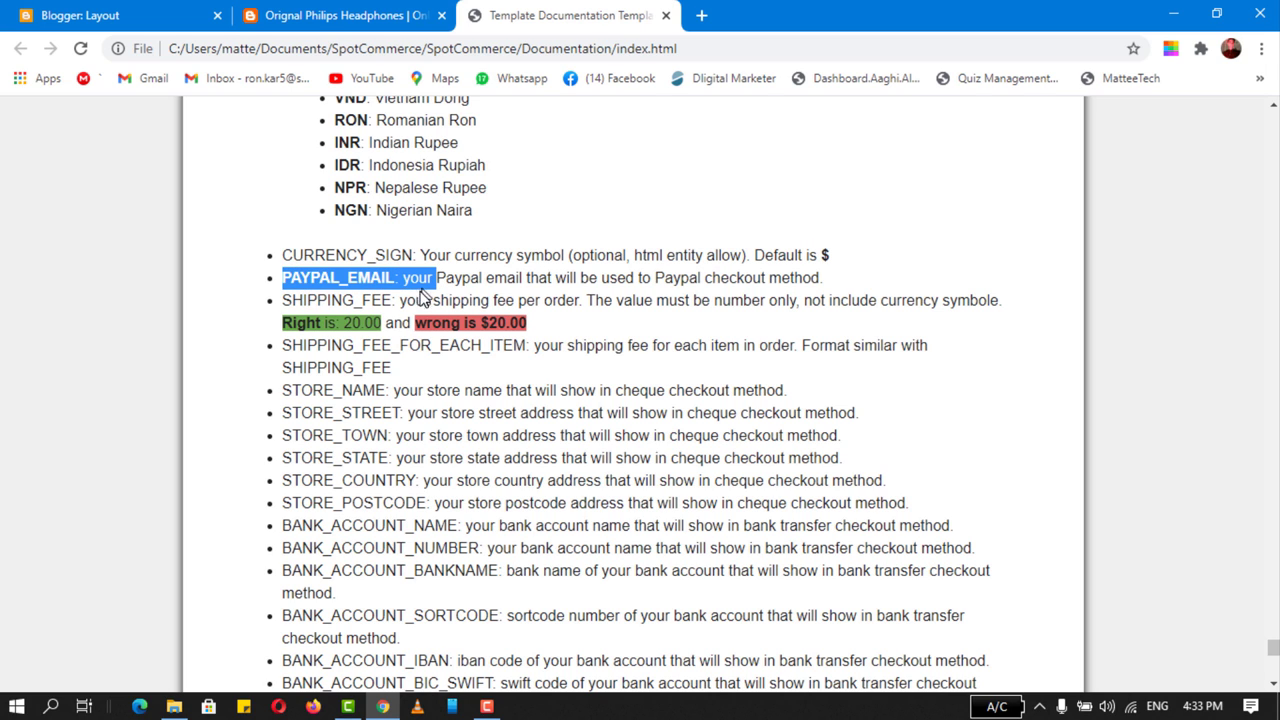
- Open the Orignal Philips Headphones product page in a new incognito window using its copied address
click(345, 15)
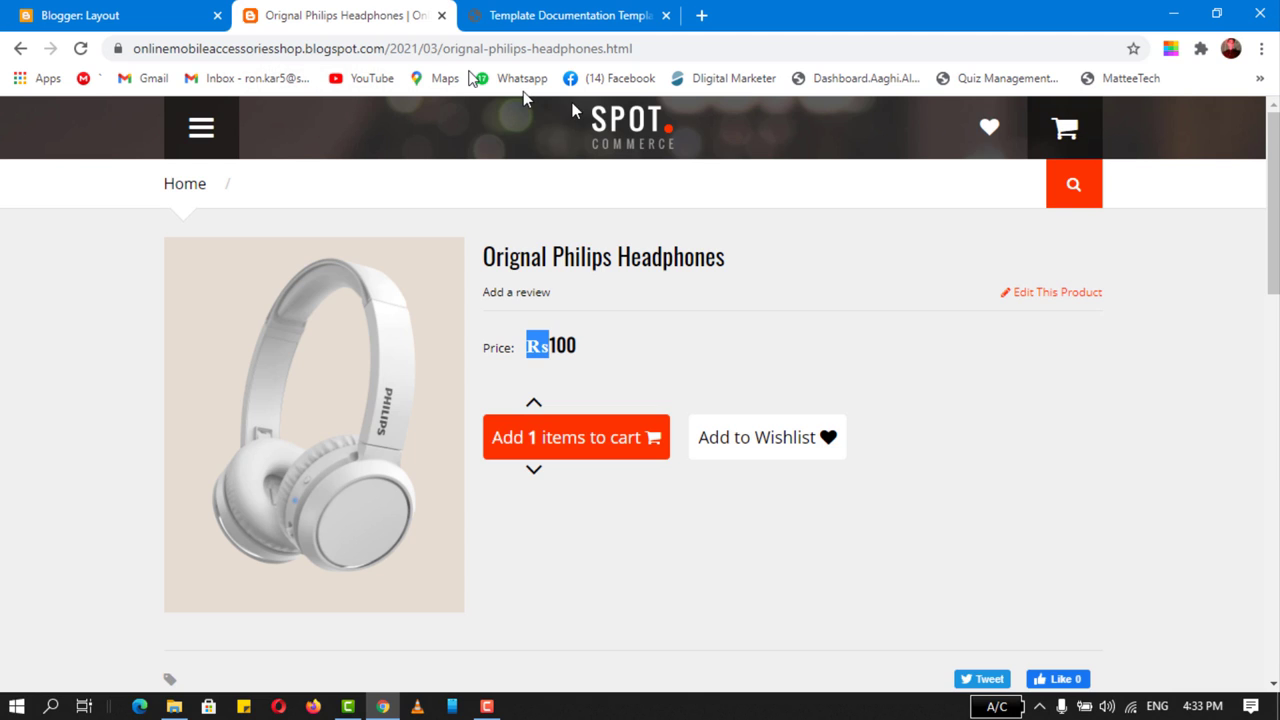
click(674, 48)
key(ctrl+c)
click(1261, 48)
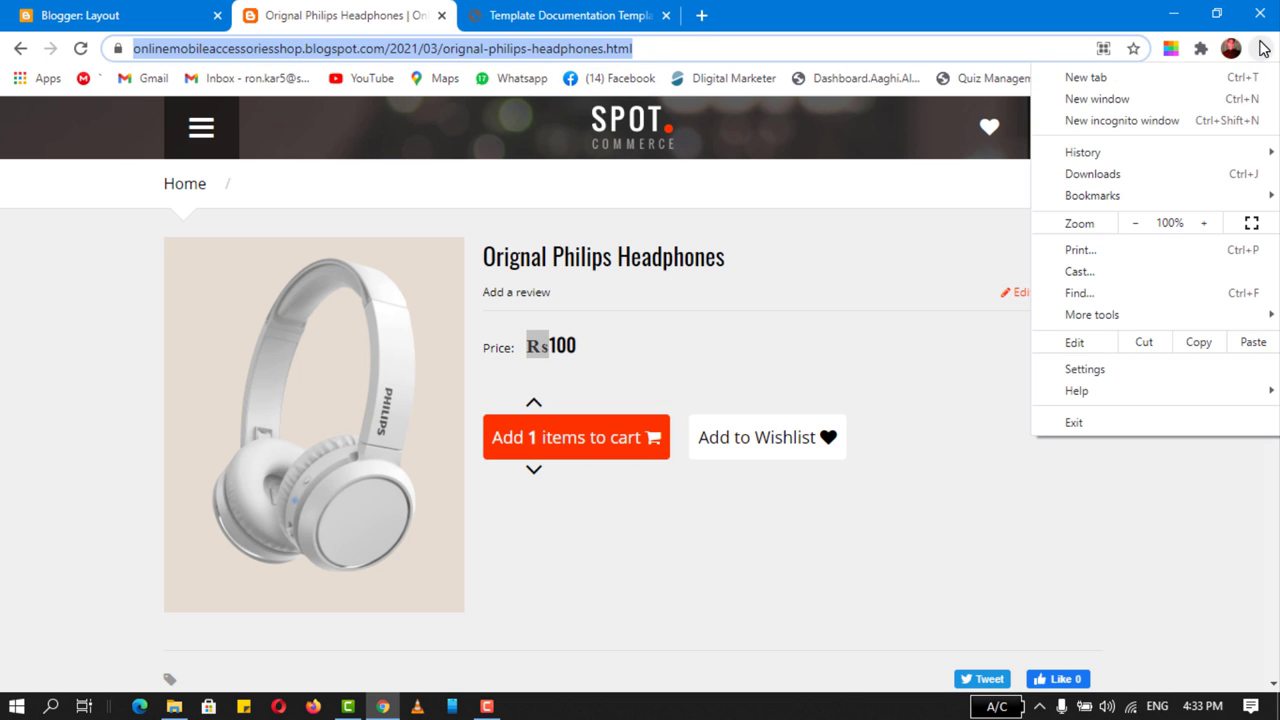
click(1185, 117)
key(ctrl+v)
key(Return)
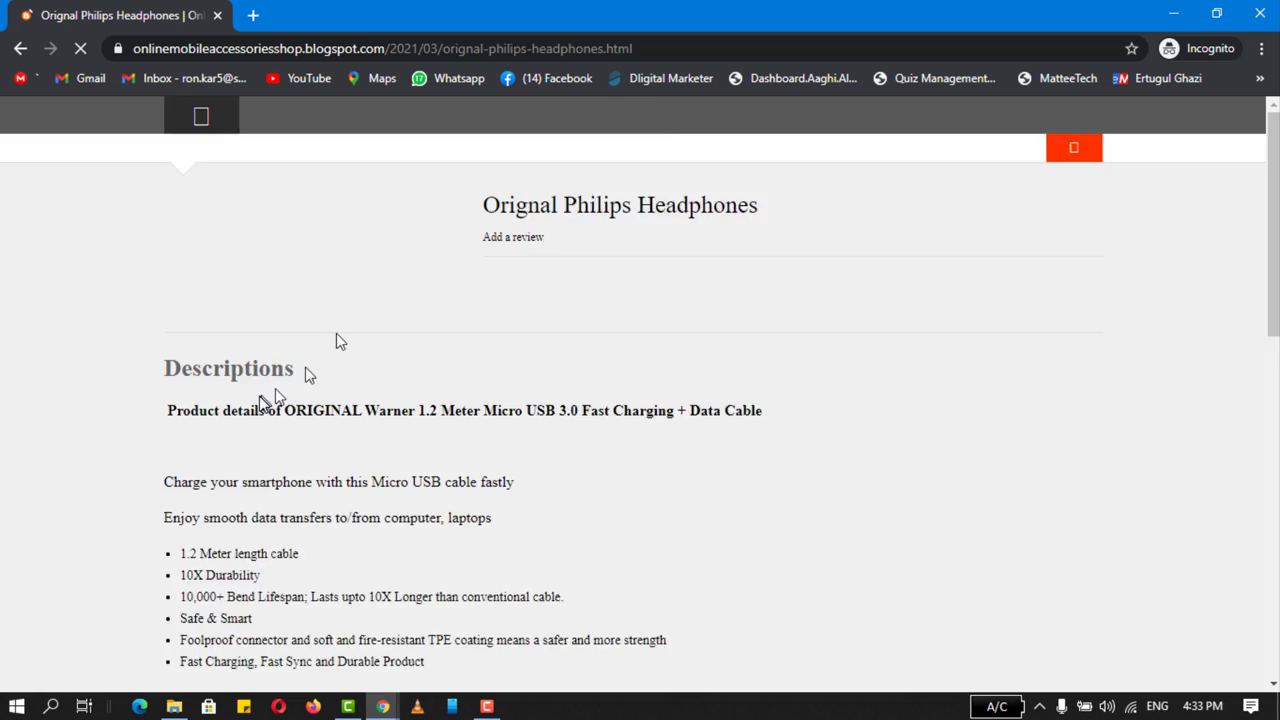
- Add one Orignal Philips Headphones to the cart and proceed from the cart to the checkout page
scroll(86, 400, down, 2)
click(560, 262)
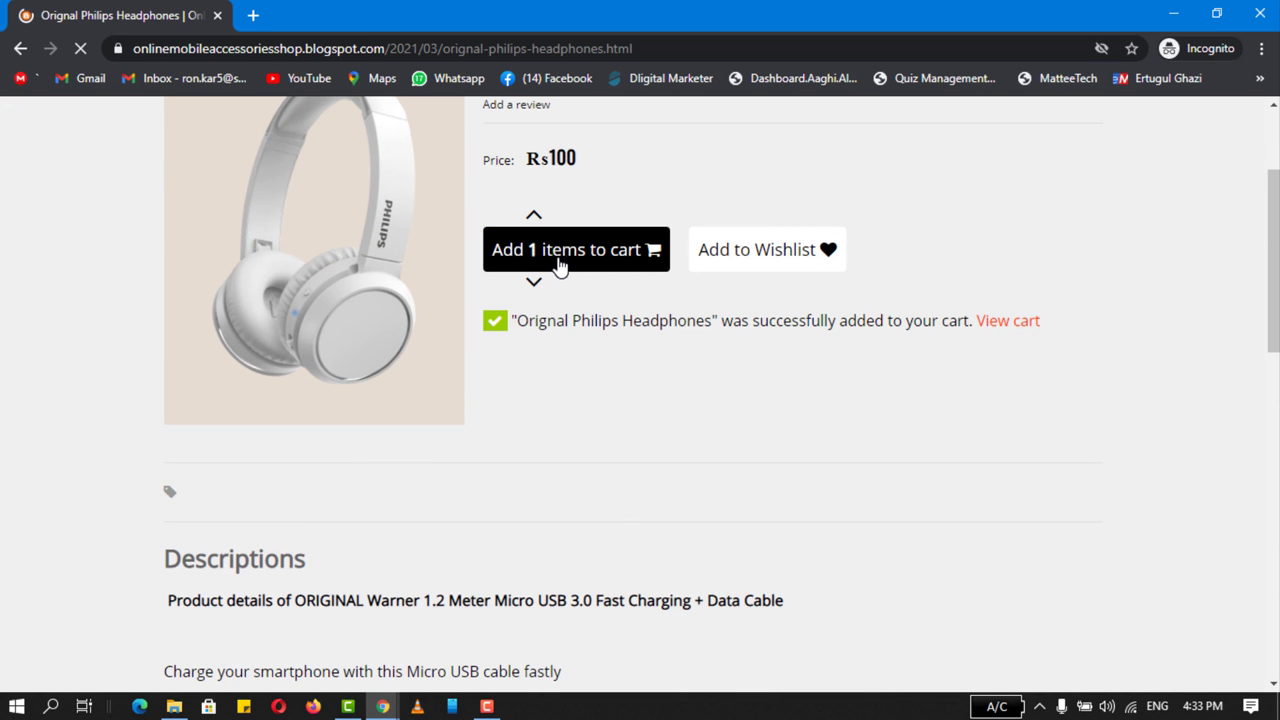
click(994, 326)
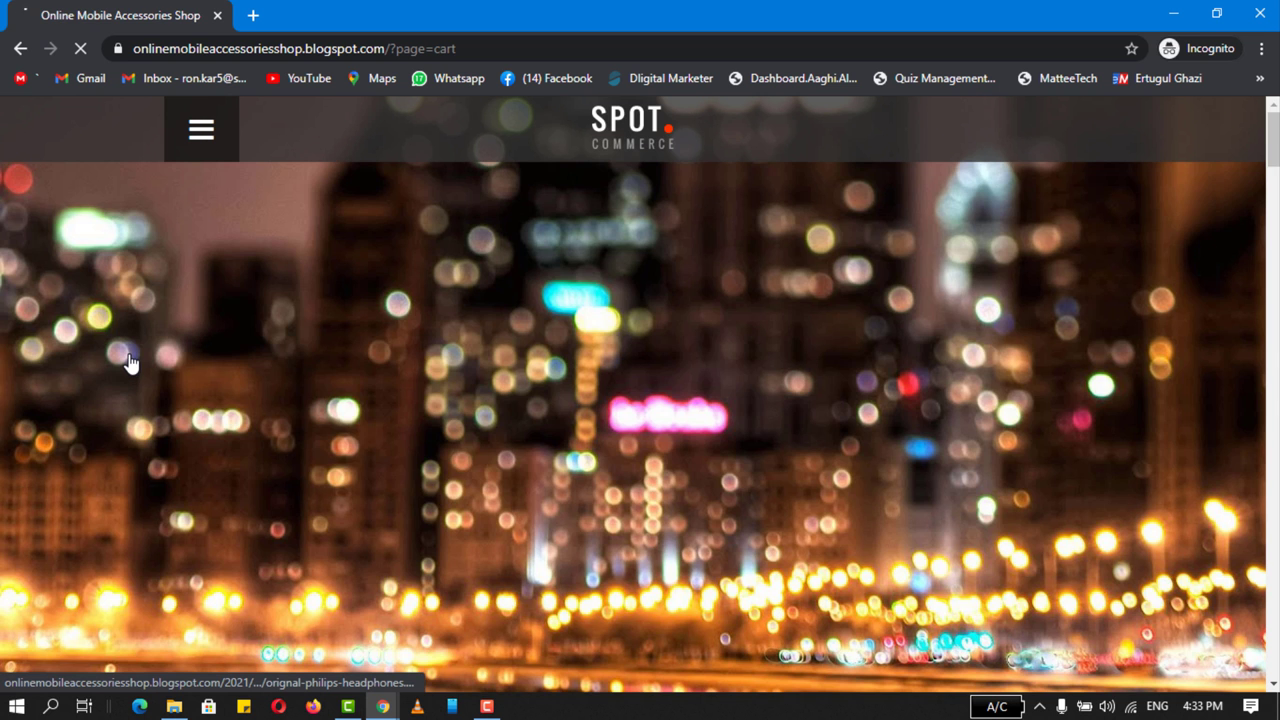
scroll(128, 362, down, 1)
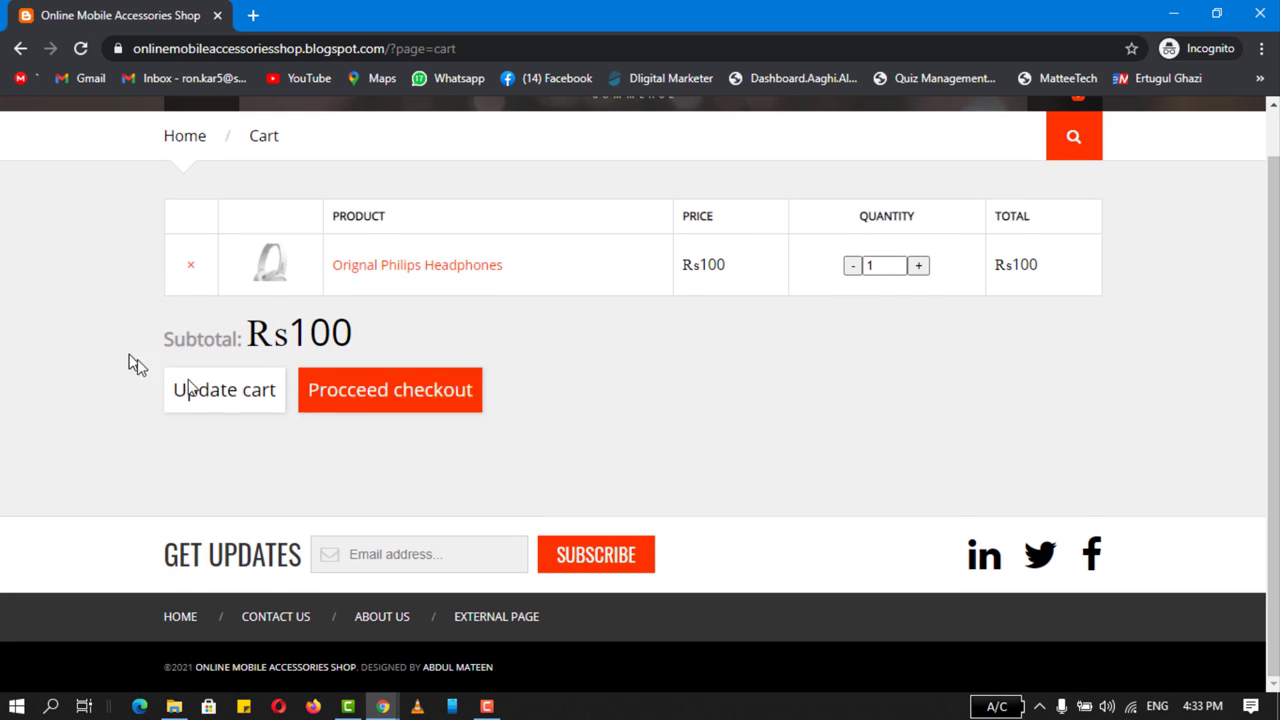
click(415, 395)
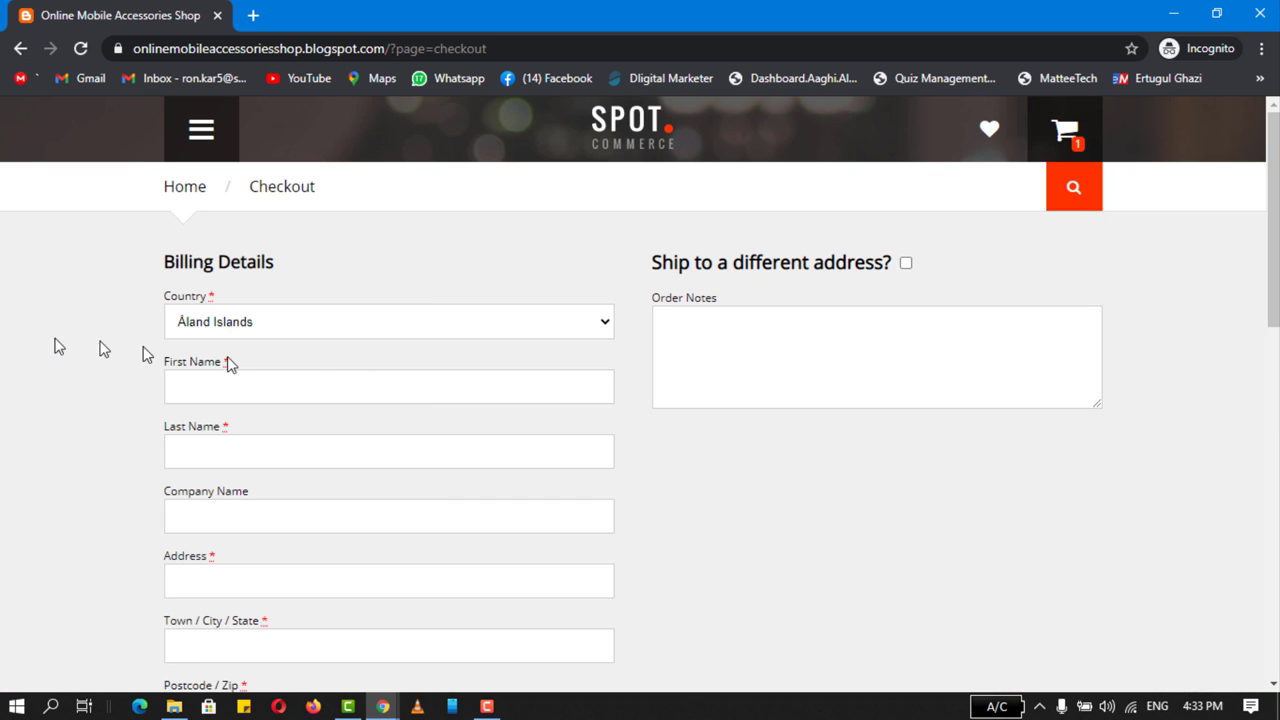
- Choose PayPal as the payment method and try to place the order with the billing details left empty
scroll(46, 346, down, 5)
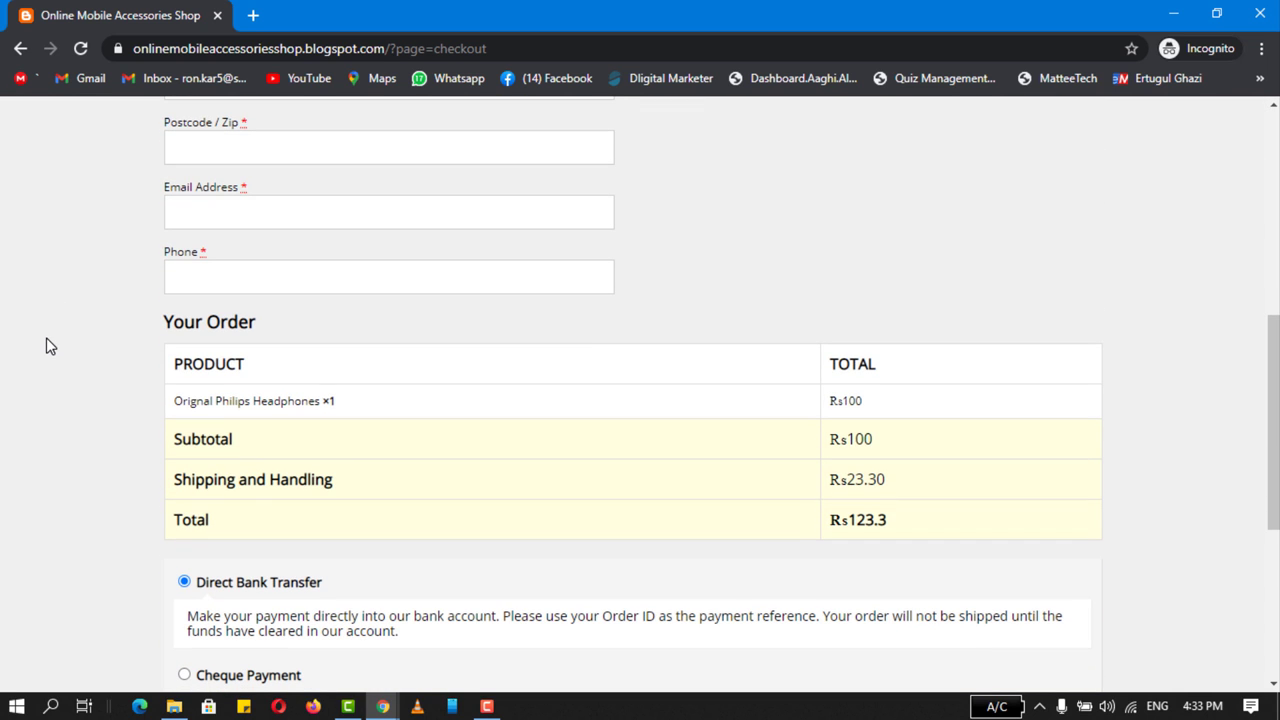
scroll(46, 346, down, 4)
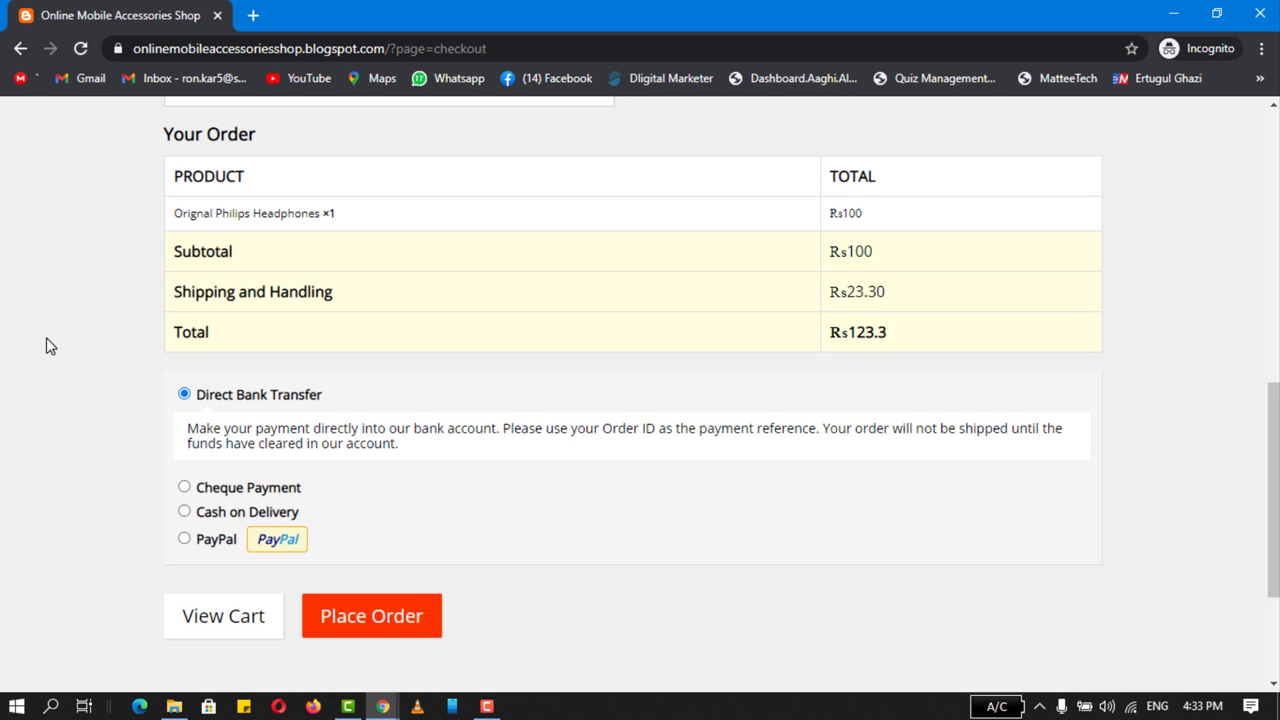
click(185, 353)
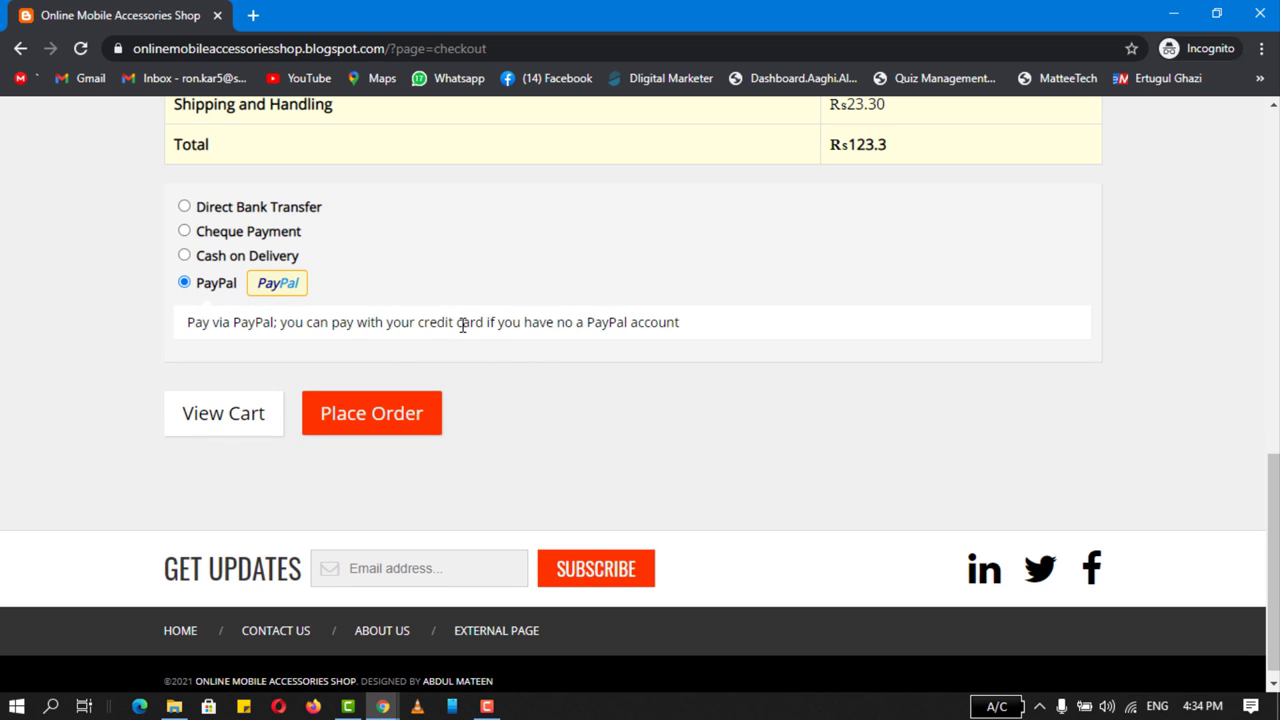
click(389, 418)
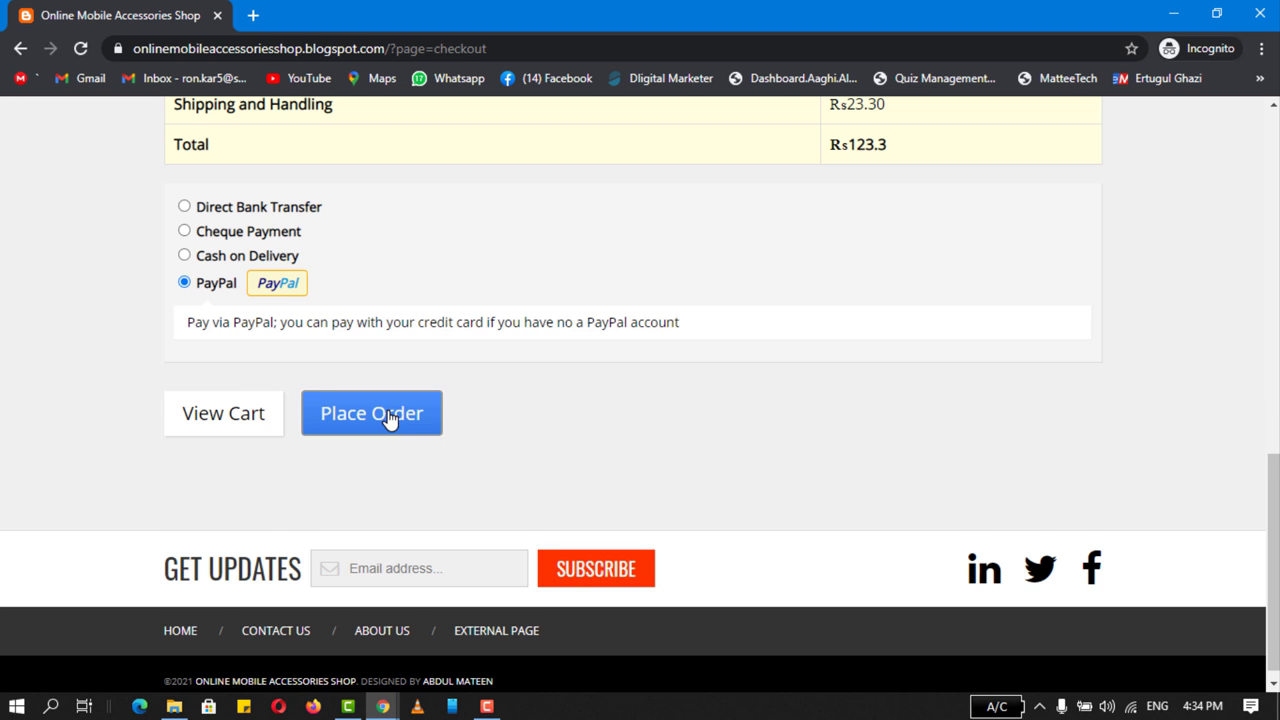
click(249, 506)
key(Escape)
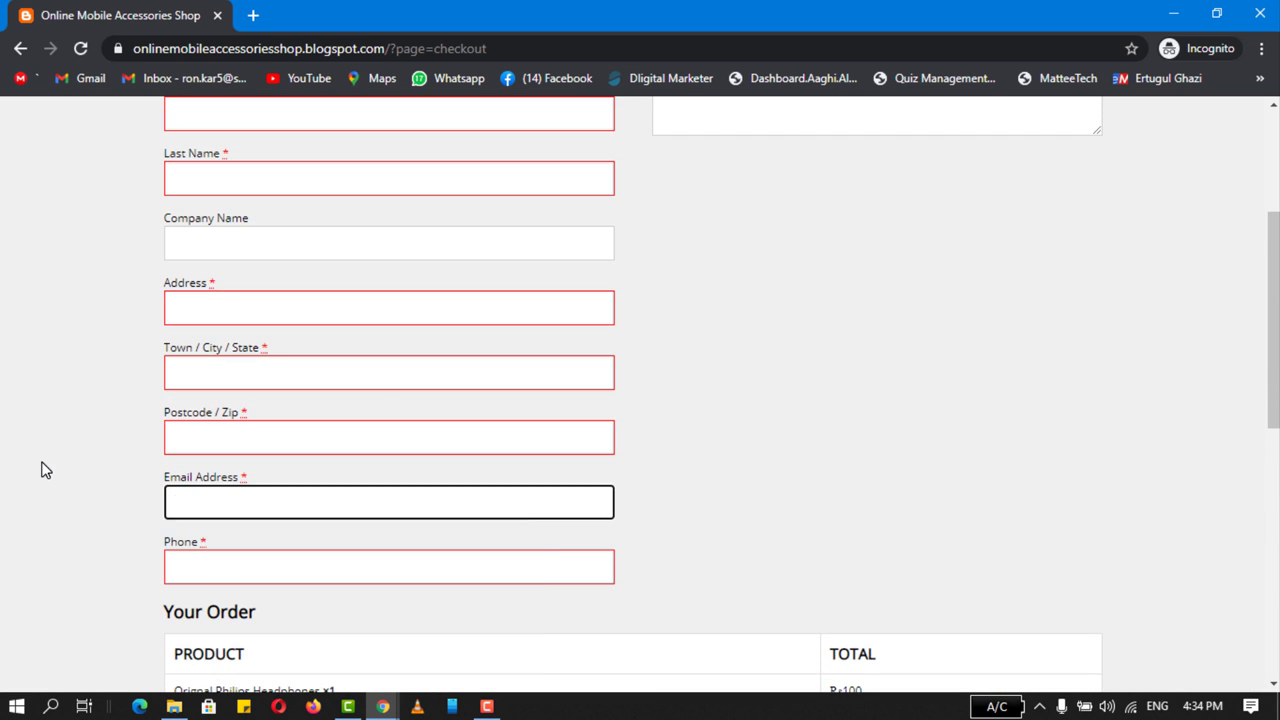
- Examine the checkout page's required billing fields and the shipping charge in the order summary
click(41, 469)
scroll(41, 469, up, 2)
scroll(41, 468, down, 4)
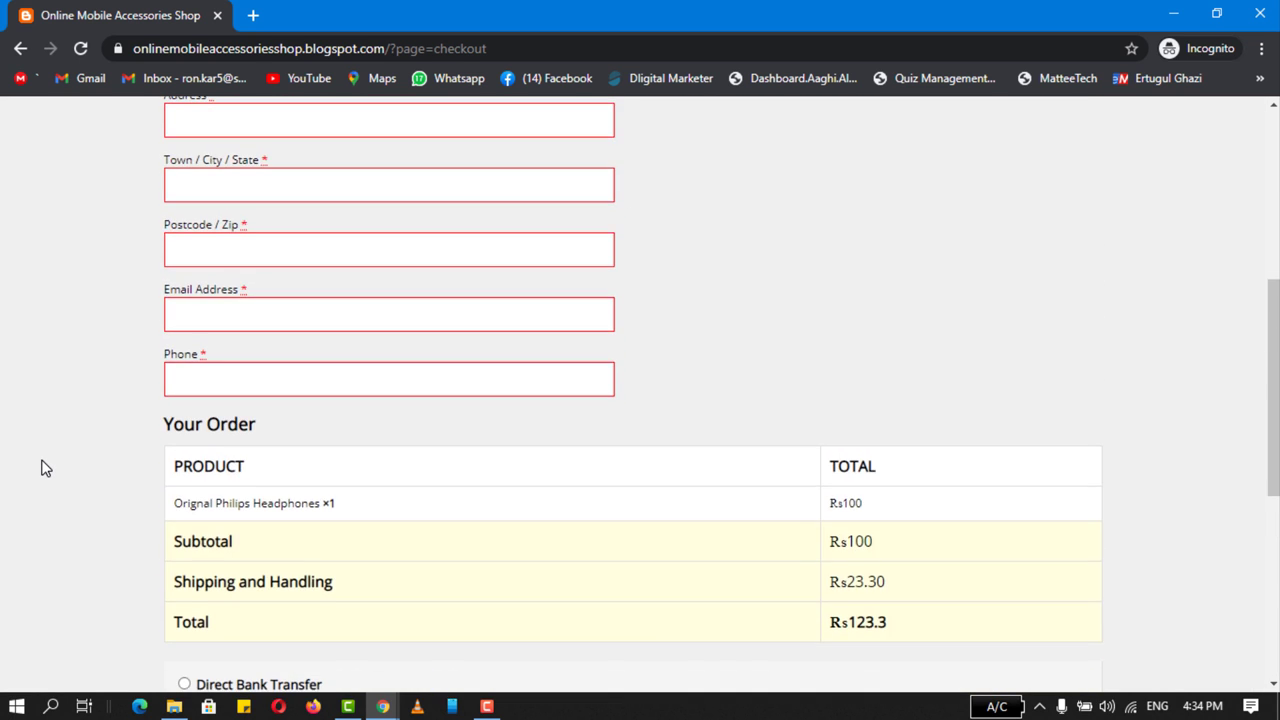
scroll(41, 469, down, 2)
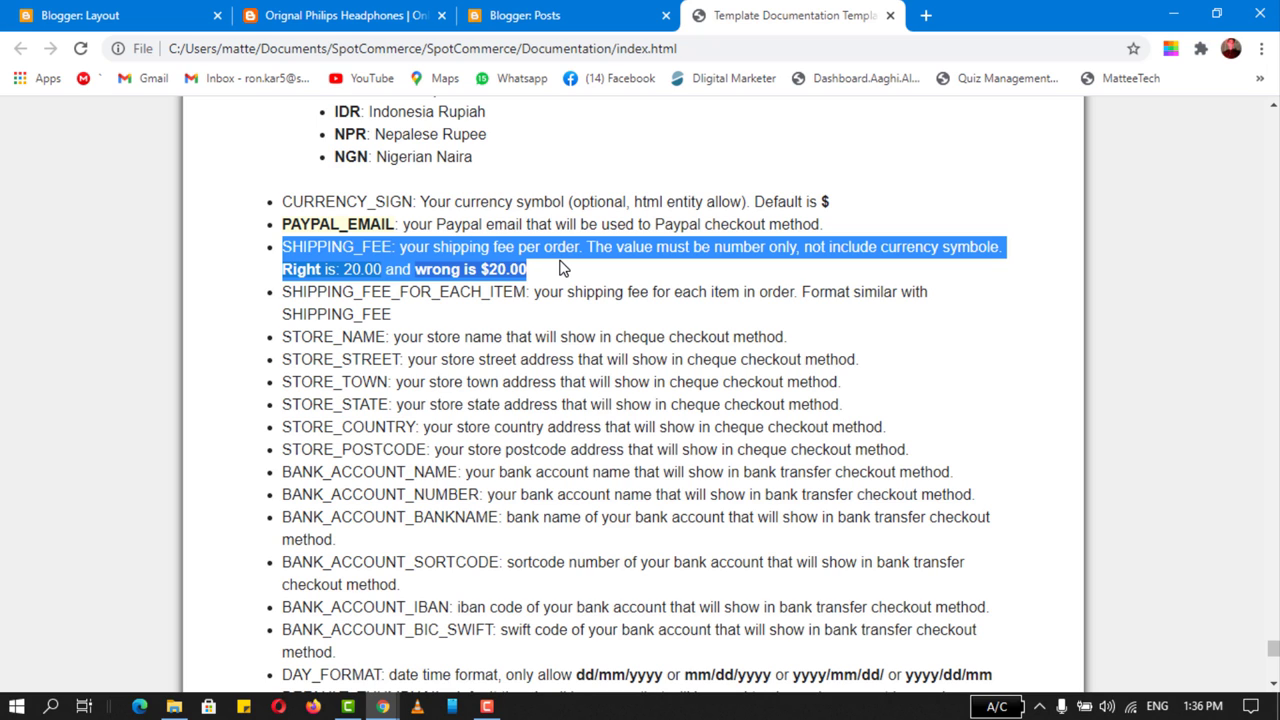
- Compare the documentation's STORE_NAME to STORE_POSTCODE variables with the mailing details shown for Cheque Payment at checkout
drag(284, 337, 287, 289)
scroll(287, 289, down, 2)
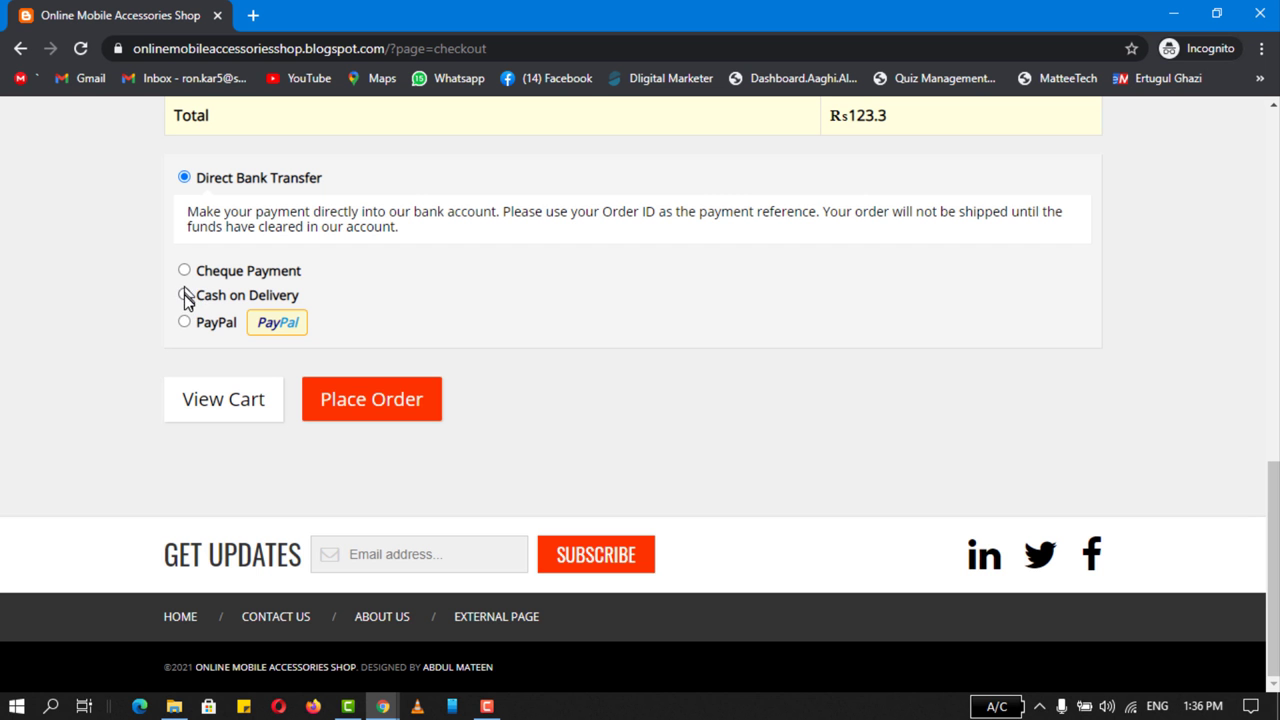
click(183, 272)
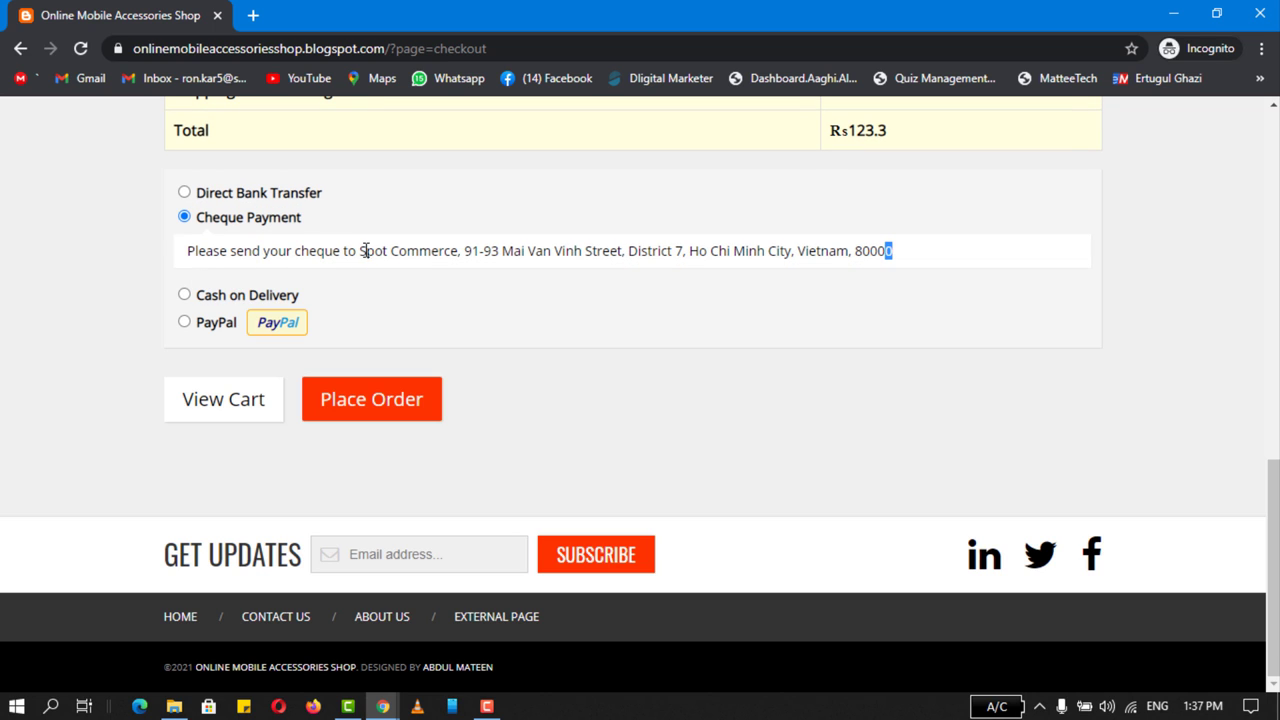
drag(366, 251, 896, 262)
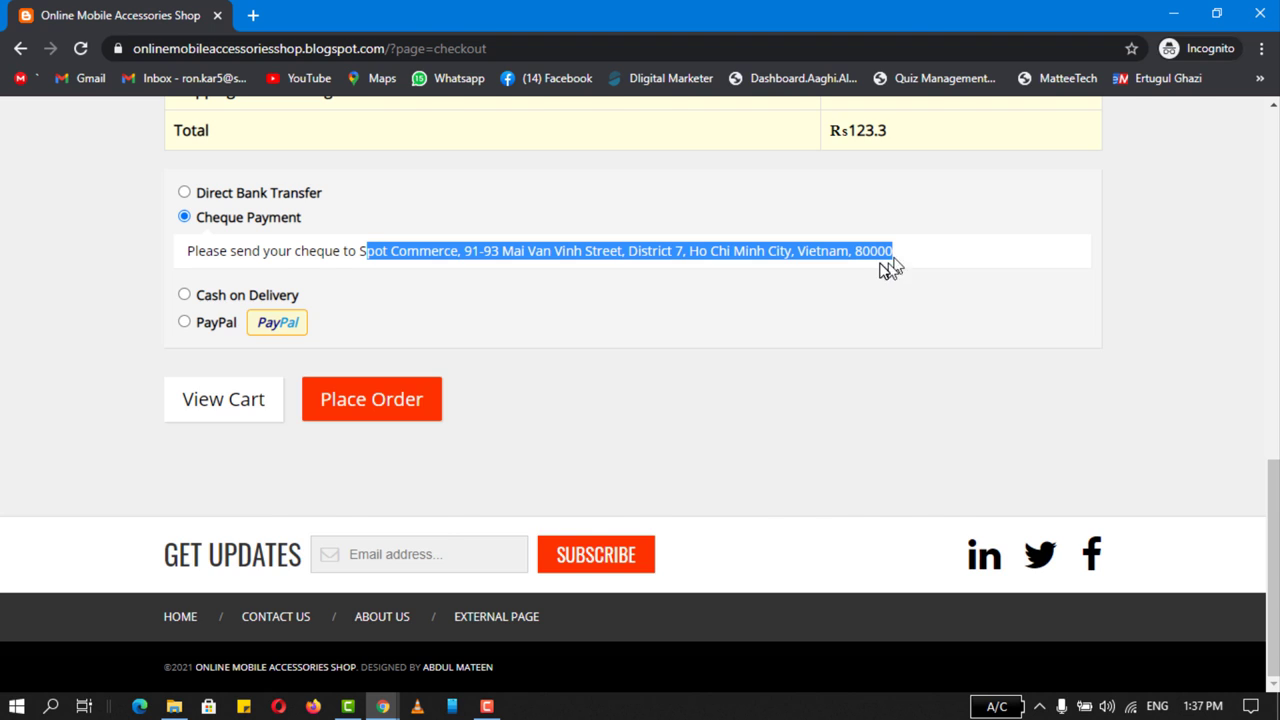
- Return to the documentation and read the BANK_ACCOUNT variables for the bank transfer checkout method
key(alt+Tab)
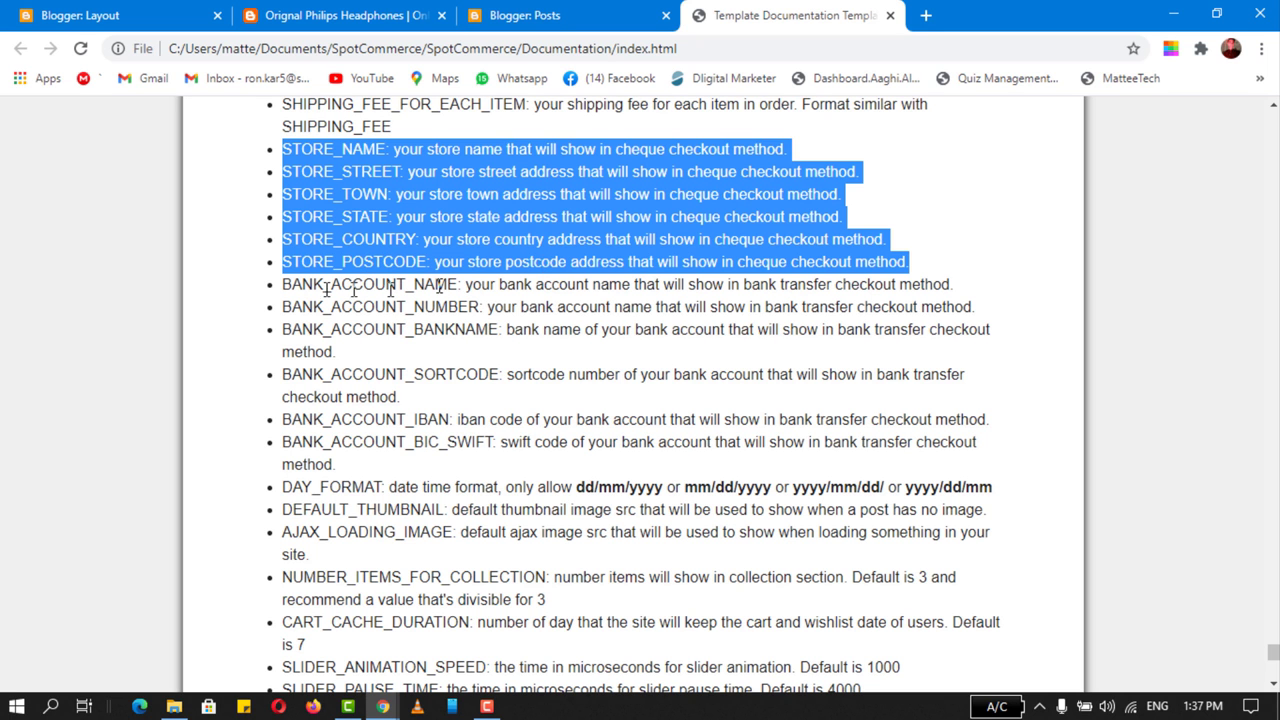
drag(284, 281, 623, 466)
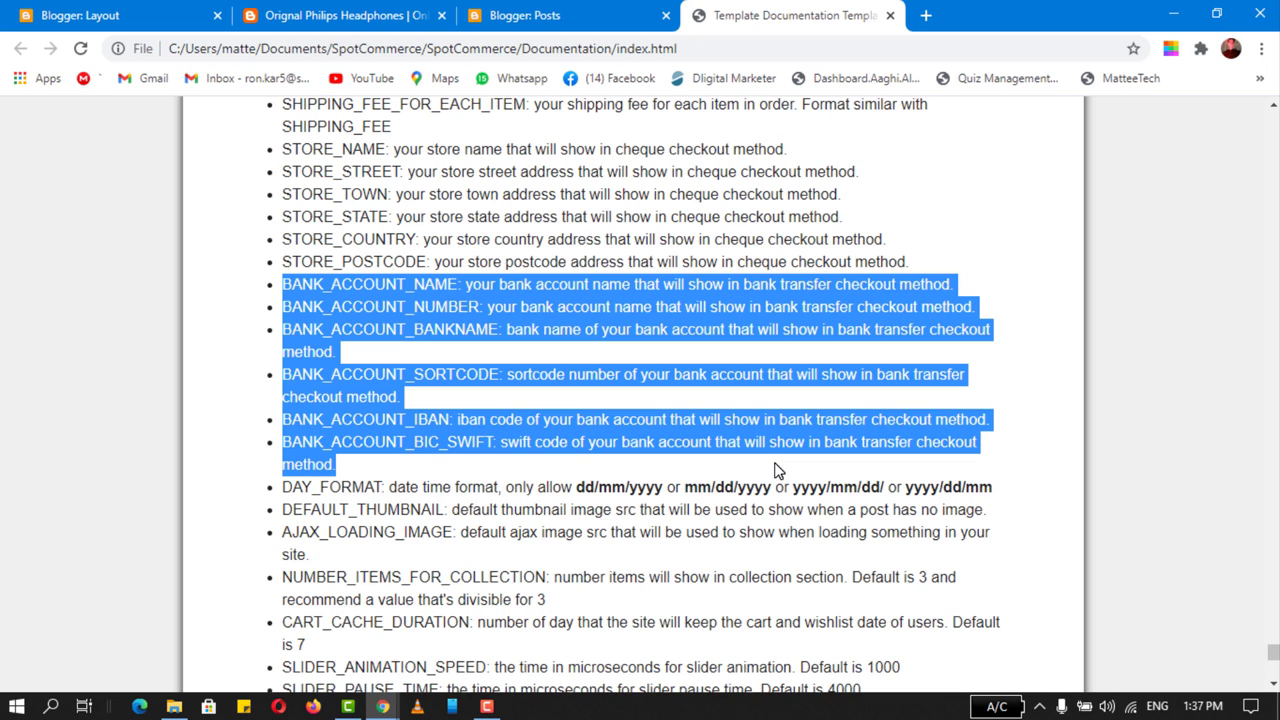
- Read the documentation's ENABLE variables for direct bank transfer, cheque, cash on delivery and PayPal
scroll(778, 470, down, 4)
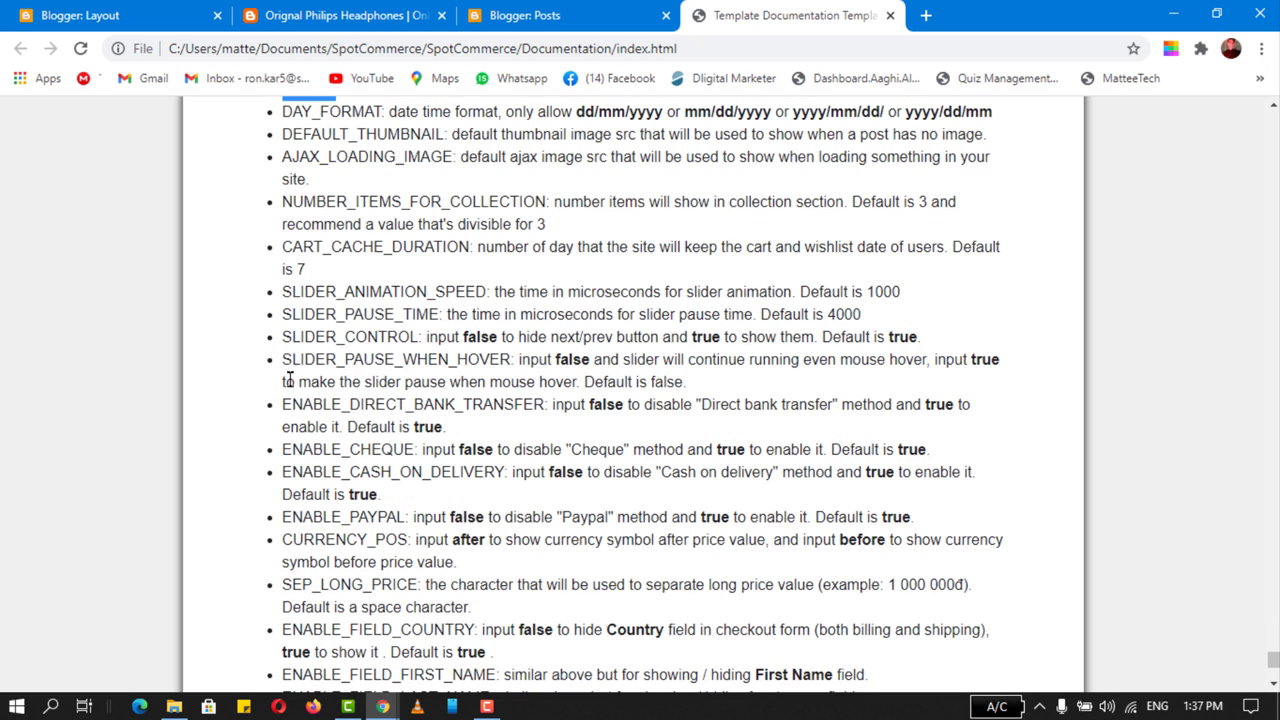
scroll(289, 380, down, 2)
scroll(280, 371, up, 2)
drag(286, 403, 540, 408)
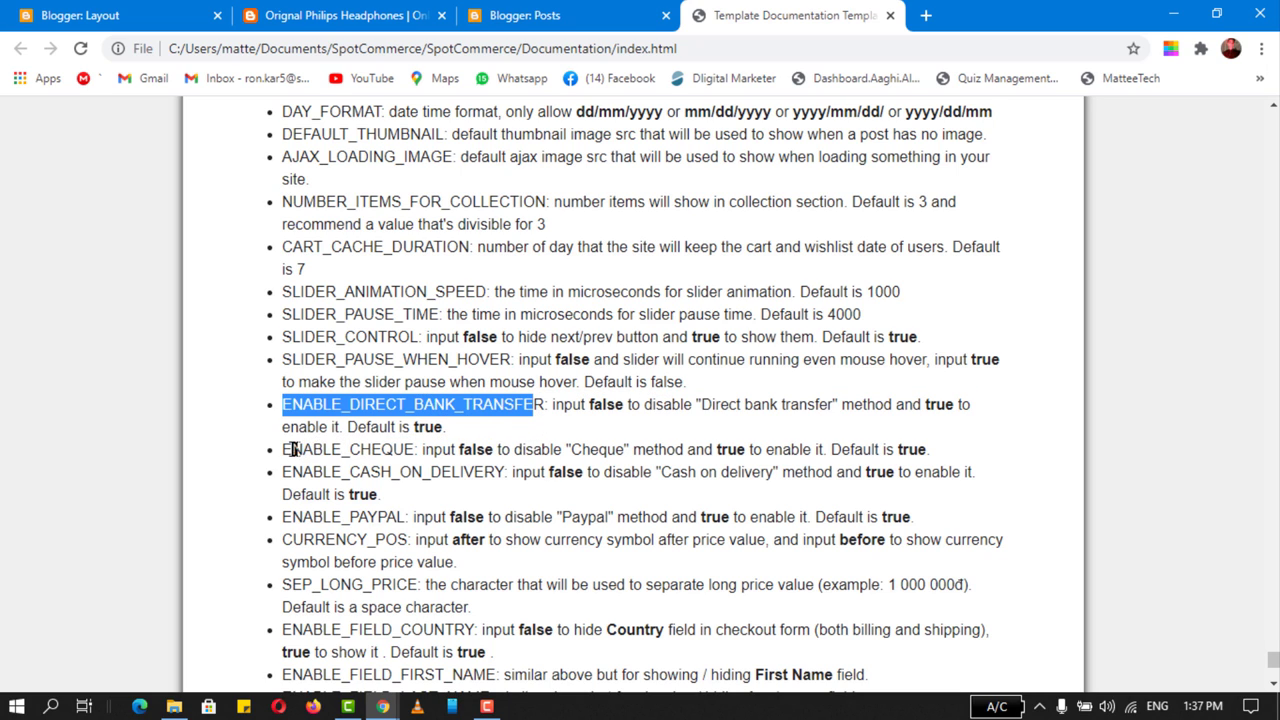
drag(291, 449, 440, 453)
drag(284, 472, 507, 478)
drag(284, 517, 418, 517)
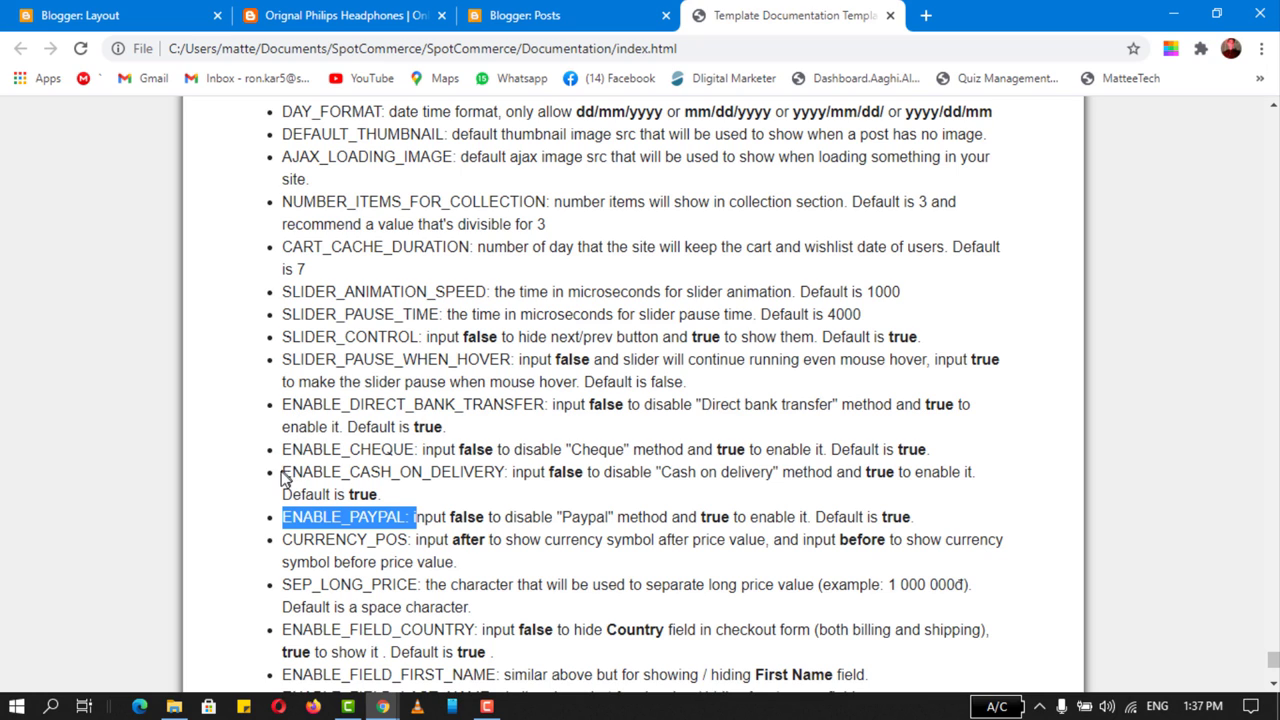
drag(282, 472, 505, 474)
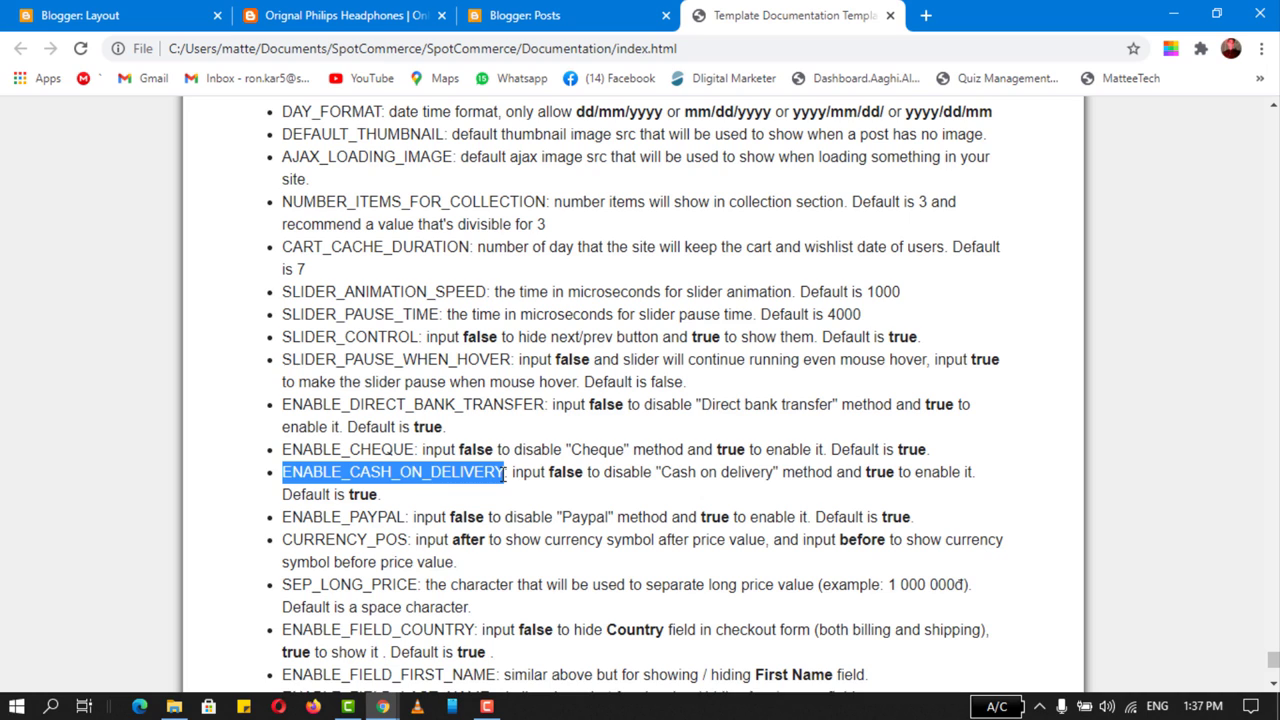